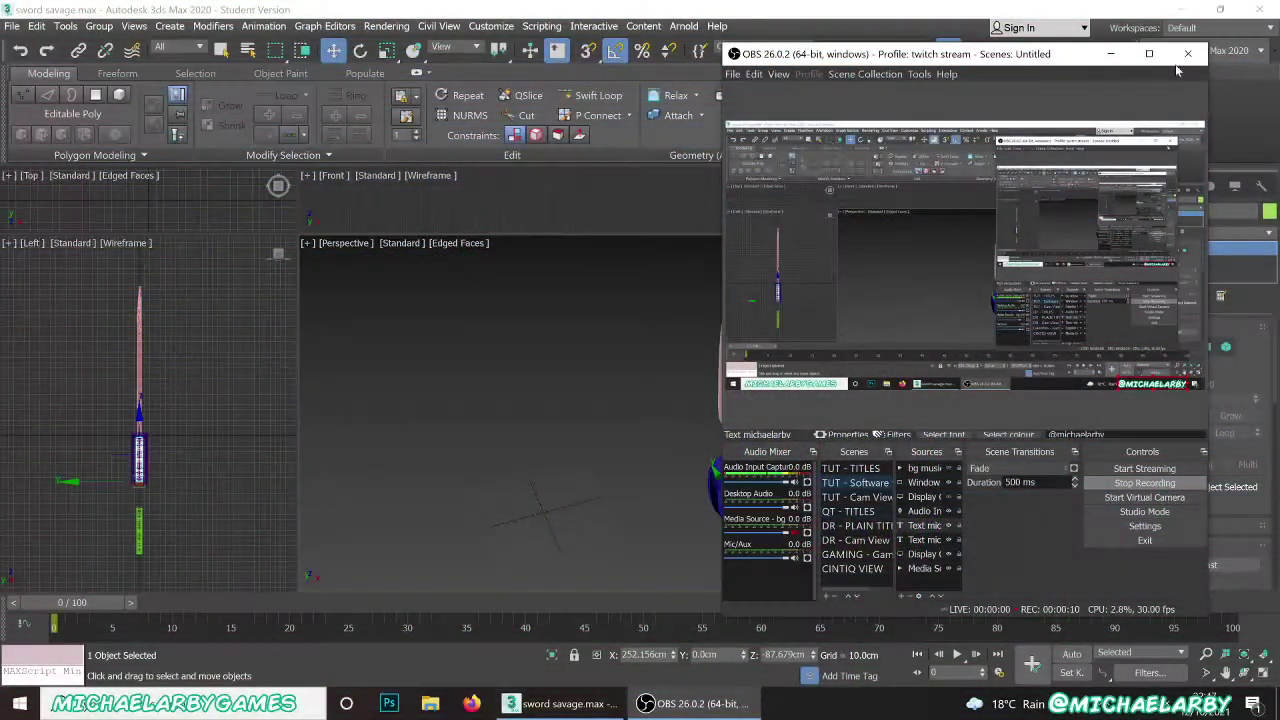
# - Examine the finished sword model from several angles, including its blade, guard and handle
pyautogui.click(1110, 54)
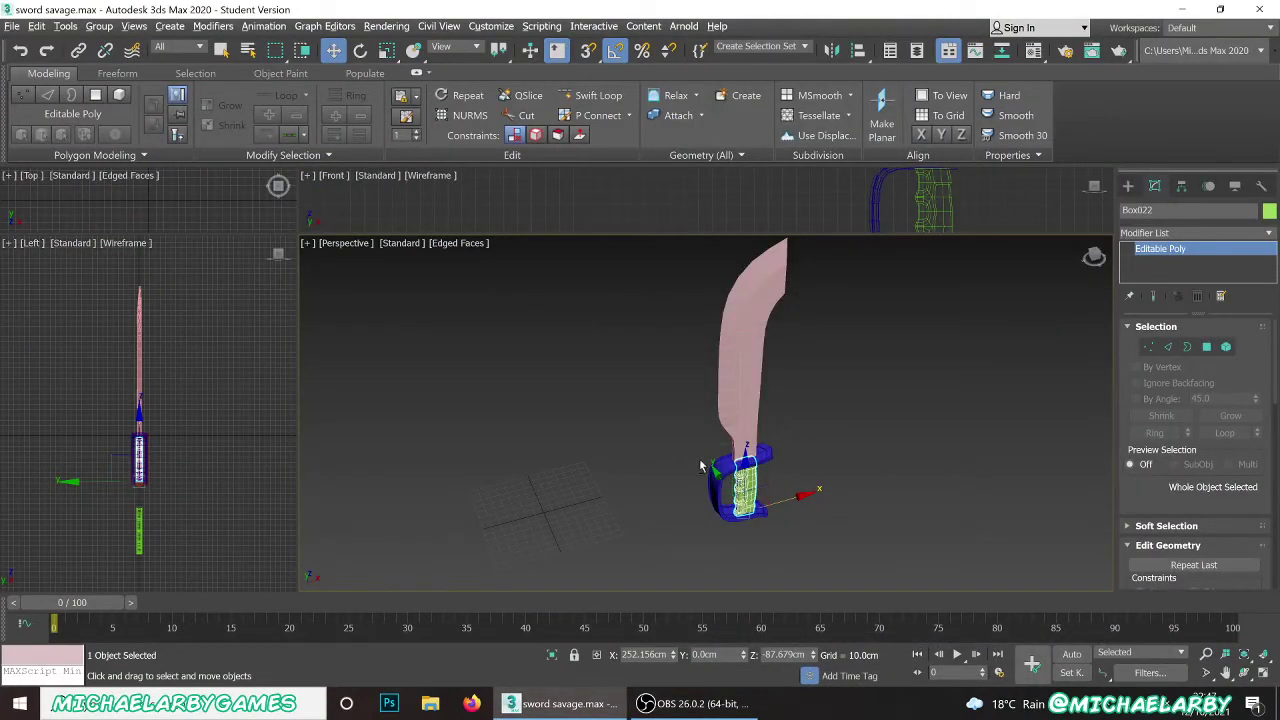
pyautogui.keyDown('alt'); pyautogui.moveTo(640, 440); pyautogui.dragTo(679, 478, button='middle'); pyautogui.keyUp('alt')
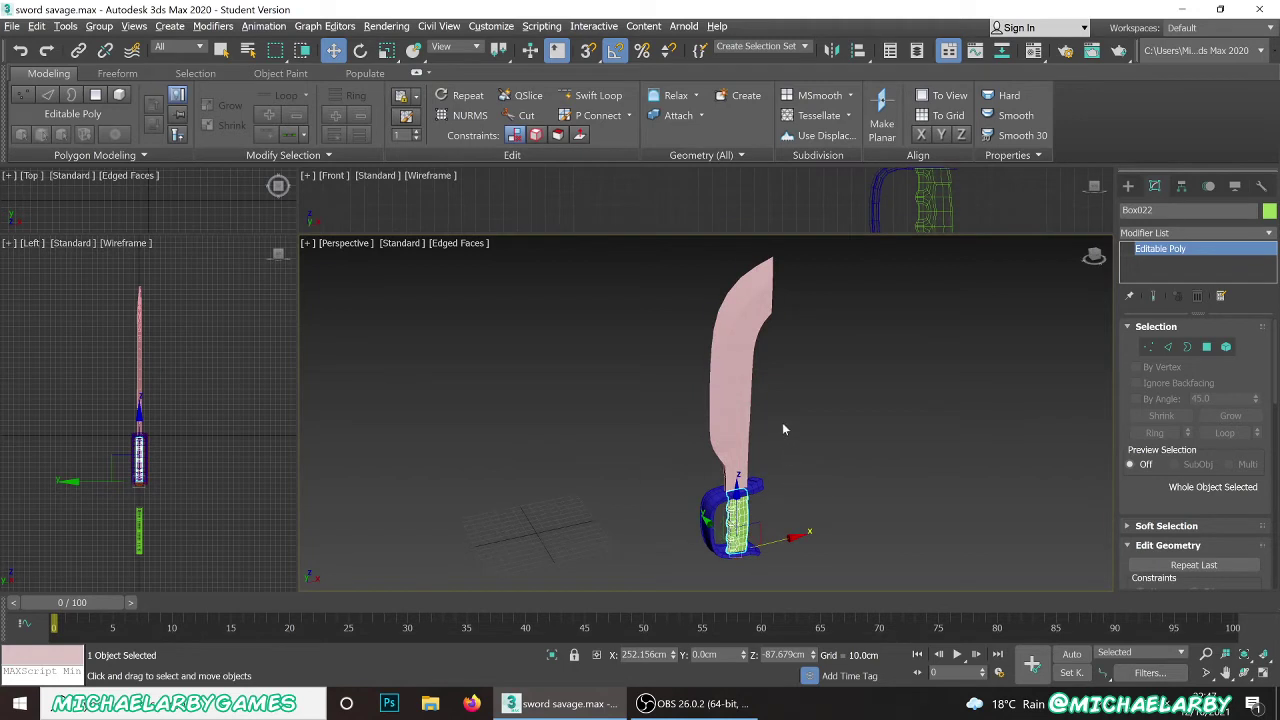
pyautogui.keyDown('alt'); pyautogui.moveTo(783, 429); pyautogui.dragTo(737, 417, button='middle'); pyautogui.keyUp('alt')
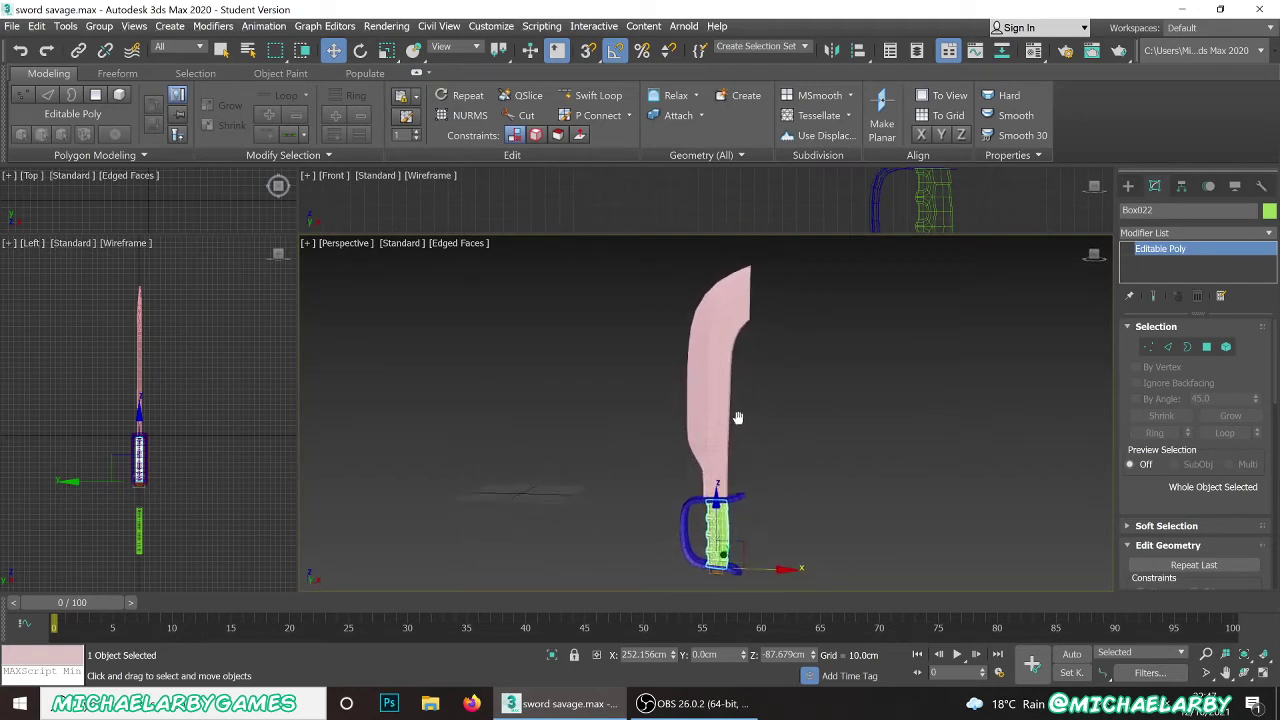
pyautogui.scroll(5, 794, 435)
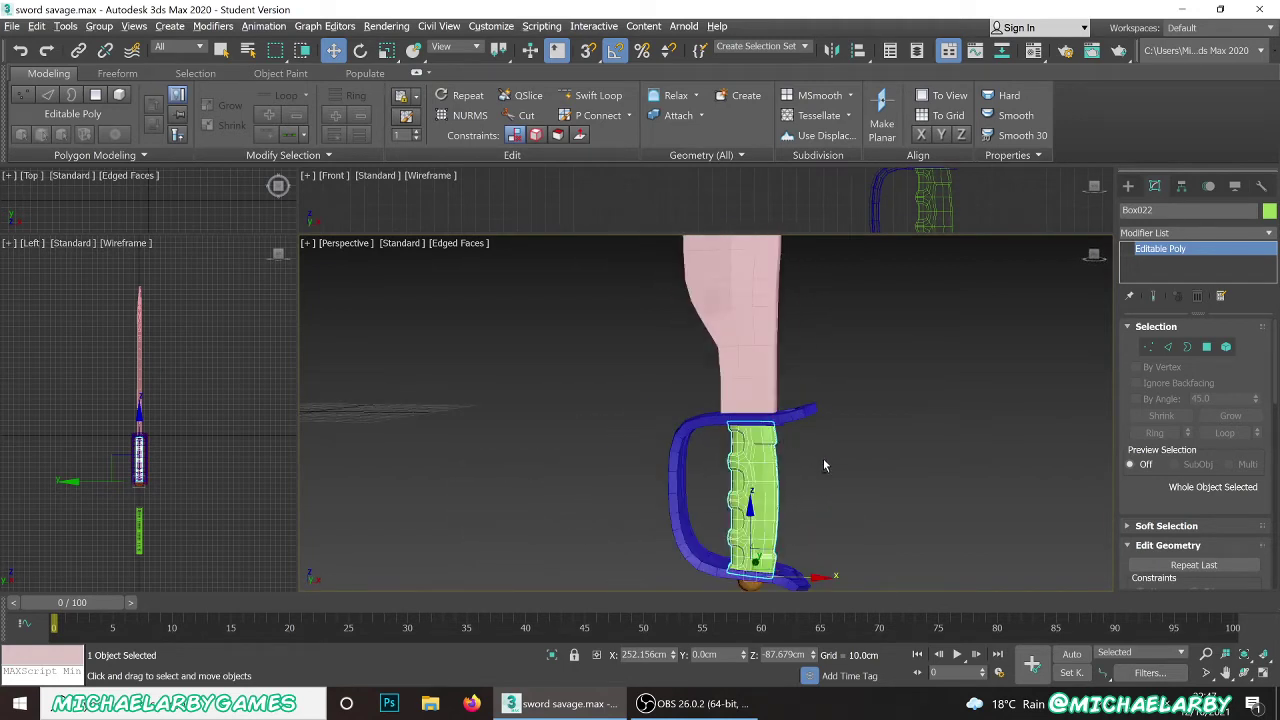
pyautogui.keyDown('alt'); pyautogui.moveTo(824, 465); pyautogui.dragTo(811, 533, button='middle'); pyautogui.keyUp('alt')
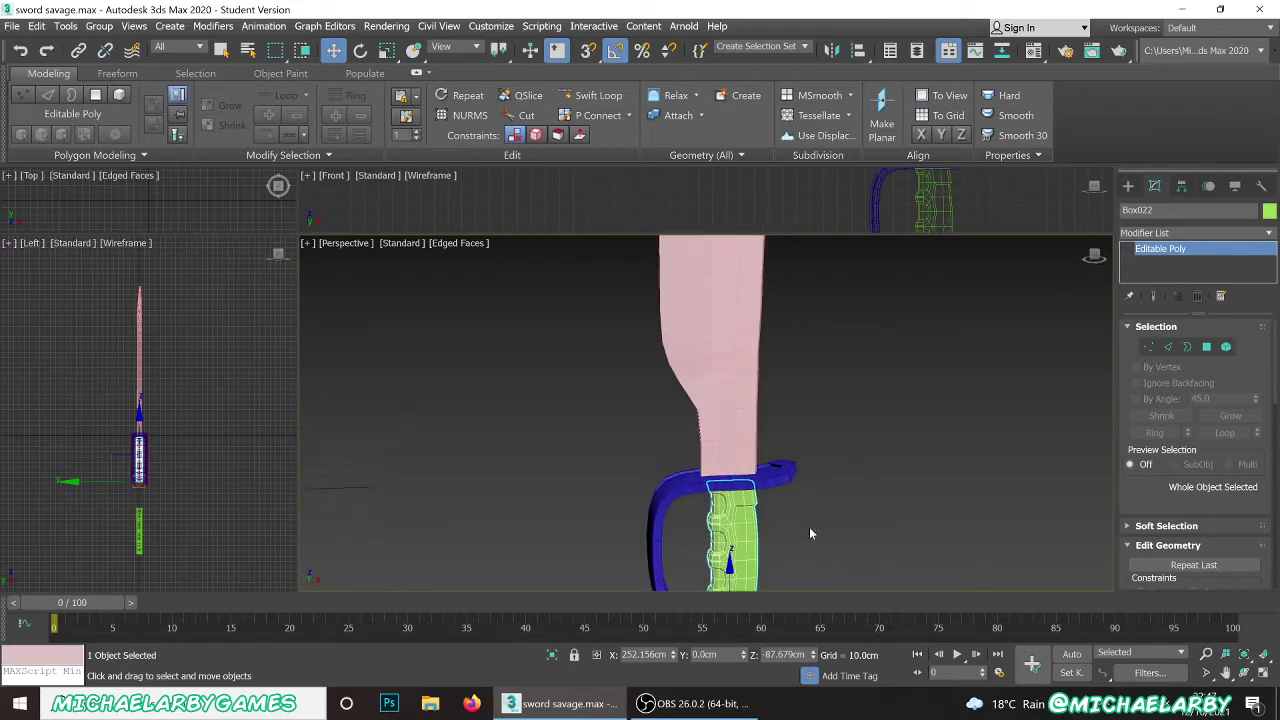
pyautogui.scroll(-5, 810, 533)
pyautogui.scroll(5, 830, 470)
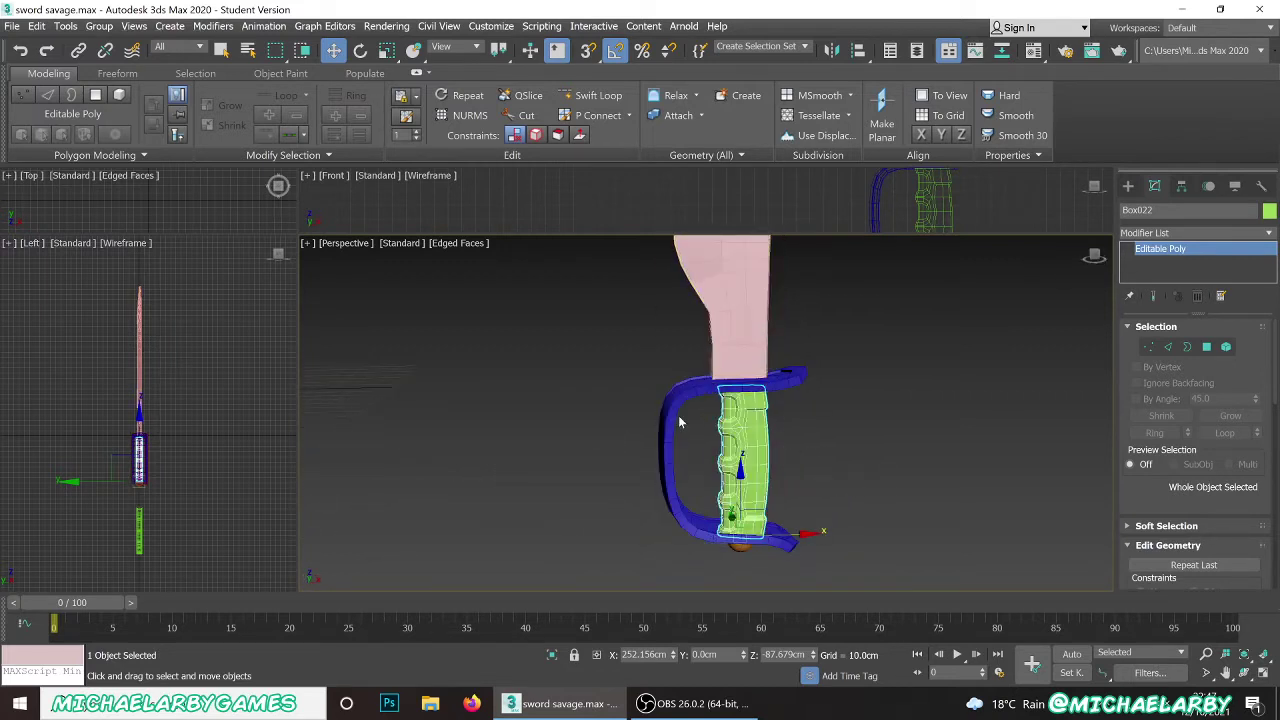
pyautogui.keyDown('alt'); pyautogui.moveTo(820, 460); pyautogui.dragTo(853, 547, button='middle'); pyautogui.keyUp('alt')
pyautogui.scroll(-4, 852, 541)
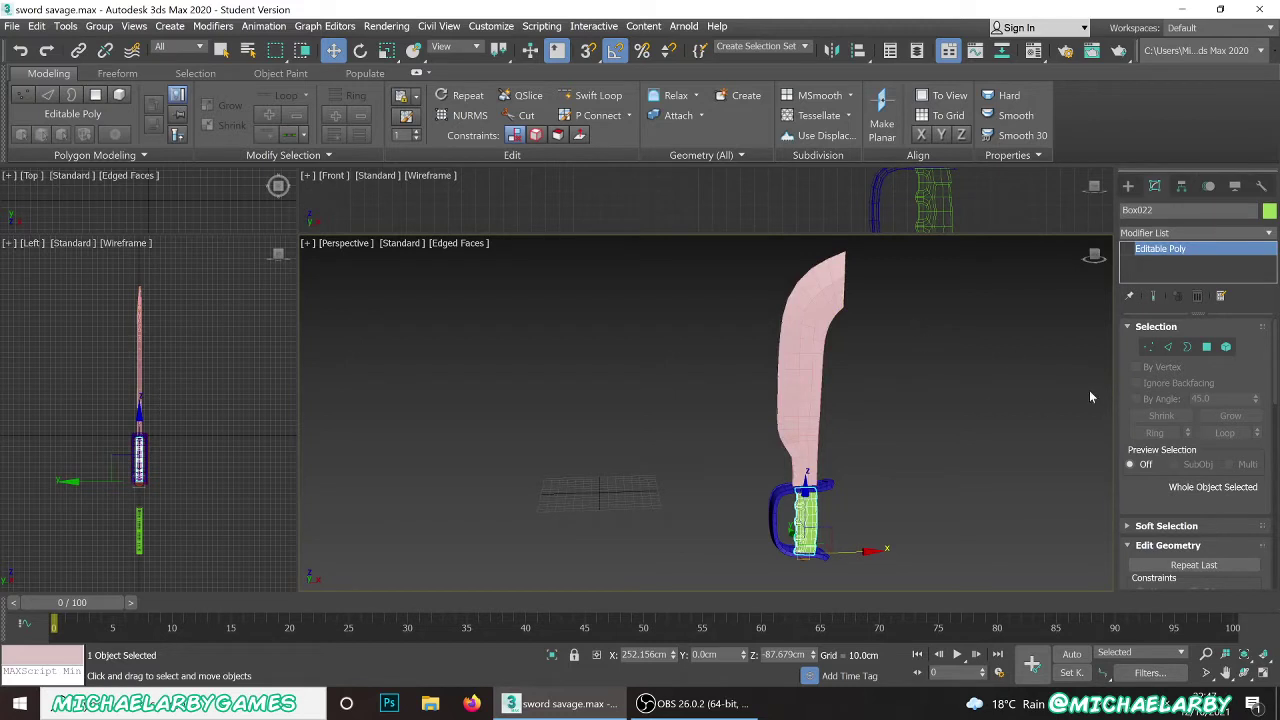
# - Create a box on the grid near the origin, about 6 cm long, 37 cm wide and 31 cm high
pyautogui.click(1128, 186)
pyautogui.click(1160, 285)
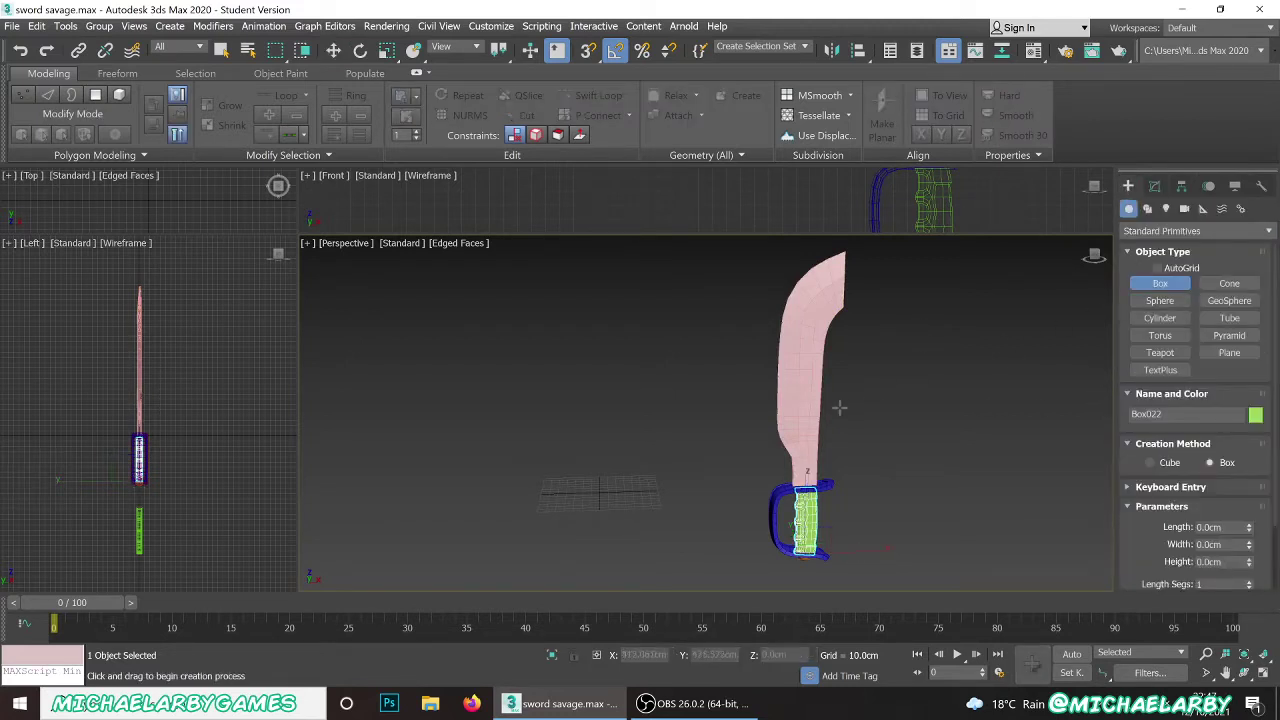
pyautogui.keyDown('alt'); pyautogui.moveTo(595, 482); pyautogui.dragTo(594, 515, button='middle'); pyautogui.keyUp('alt')
pyautogui.moveTo(594, 515); pyautogui.dragTo(597, 471, button='middle')
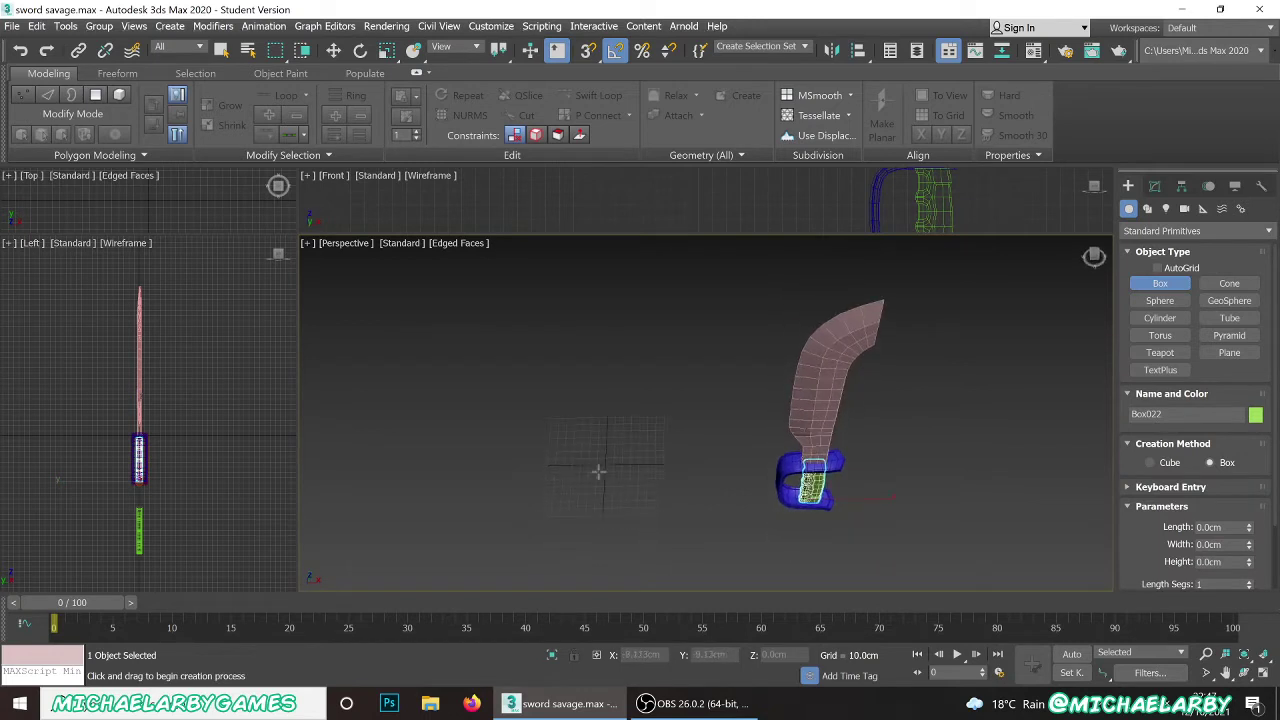
pyautogui.scroll(4, 595, 479)
pyautogui.moveTo(592, 436); pyautogui.dragTo(669, 441)
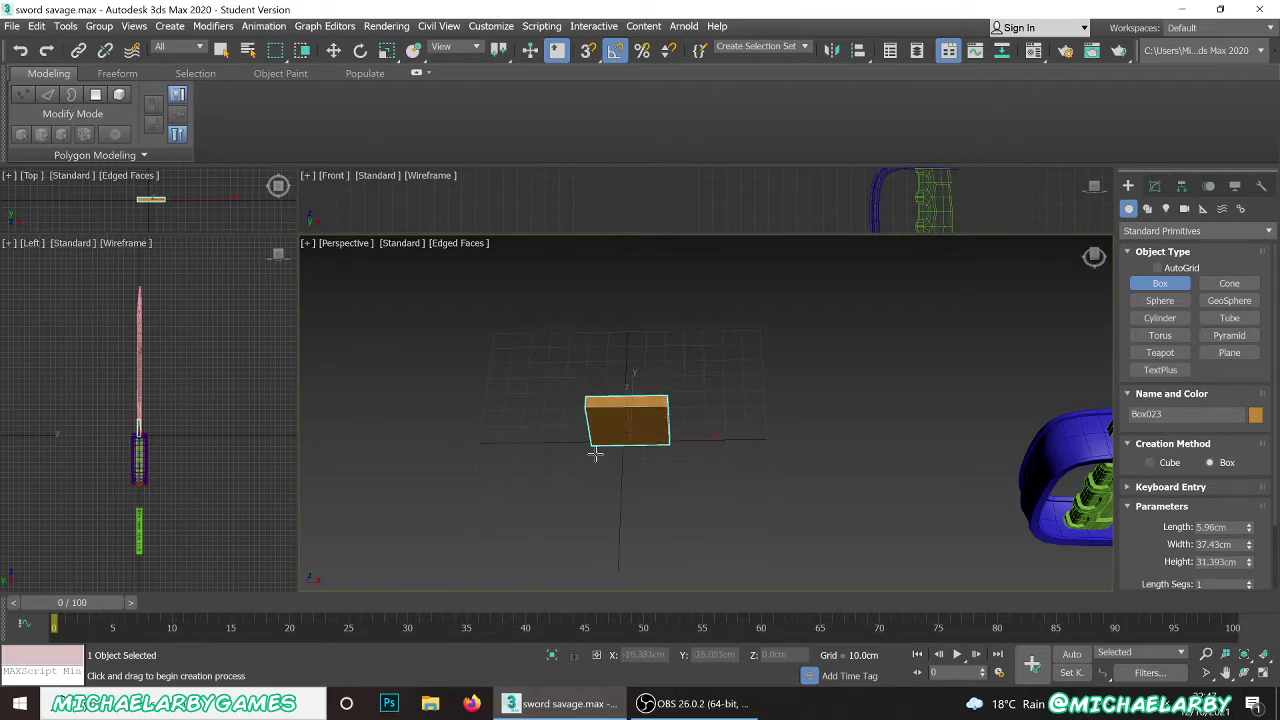
# - Move the smallest pink blade block from the row of blade stages along X to sit beside the new orange box
pyautogui.scroll(-2, 604, 446)
pyautogui.scroll(2, 620, 441)
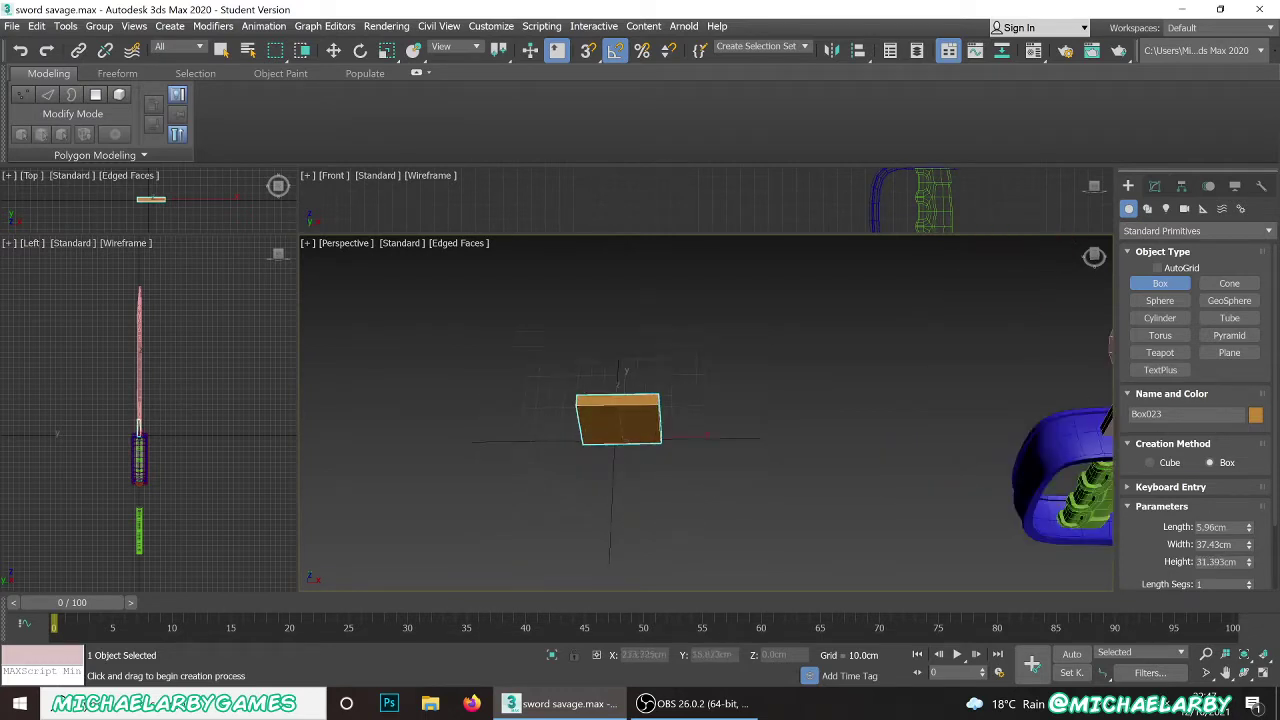
pyautogui.scroll(-2, 1210, 515)
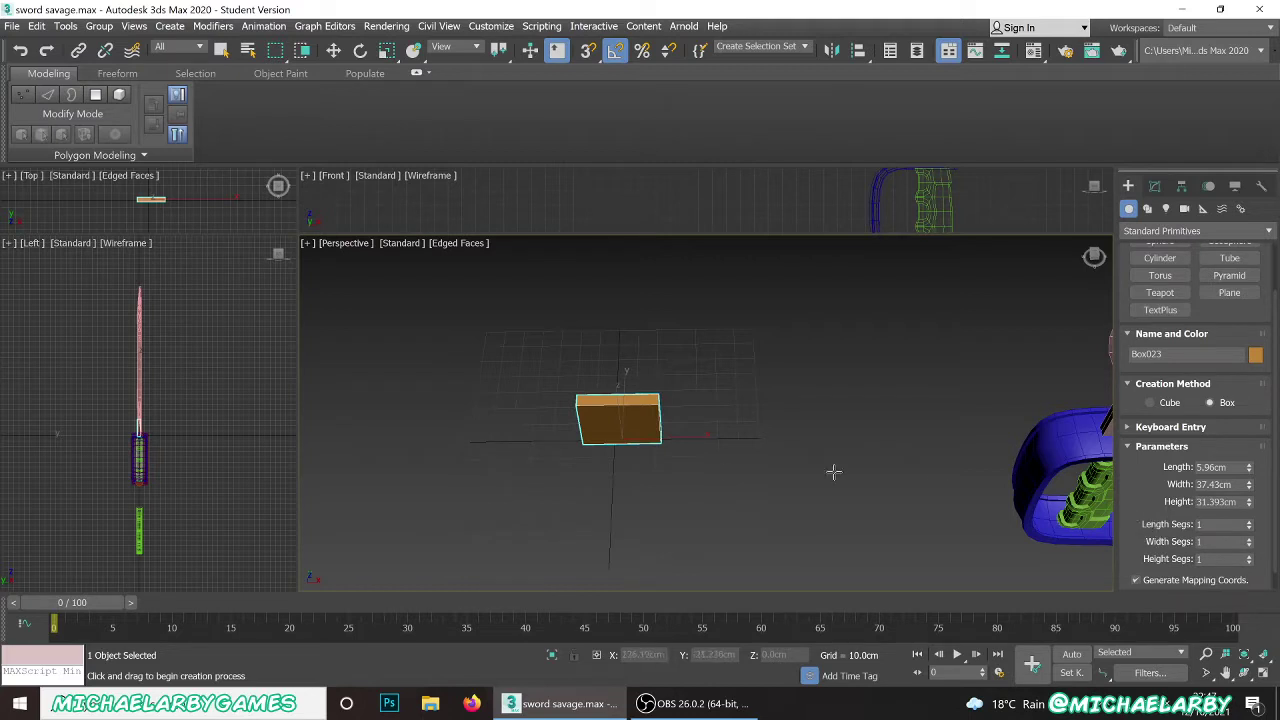
pyautogui.scroll(-3, 562, 427)
pyautogui.scroll(-2, 562, 427)
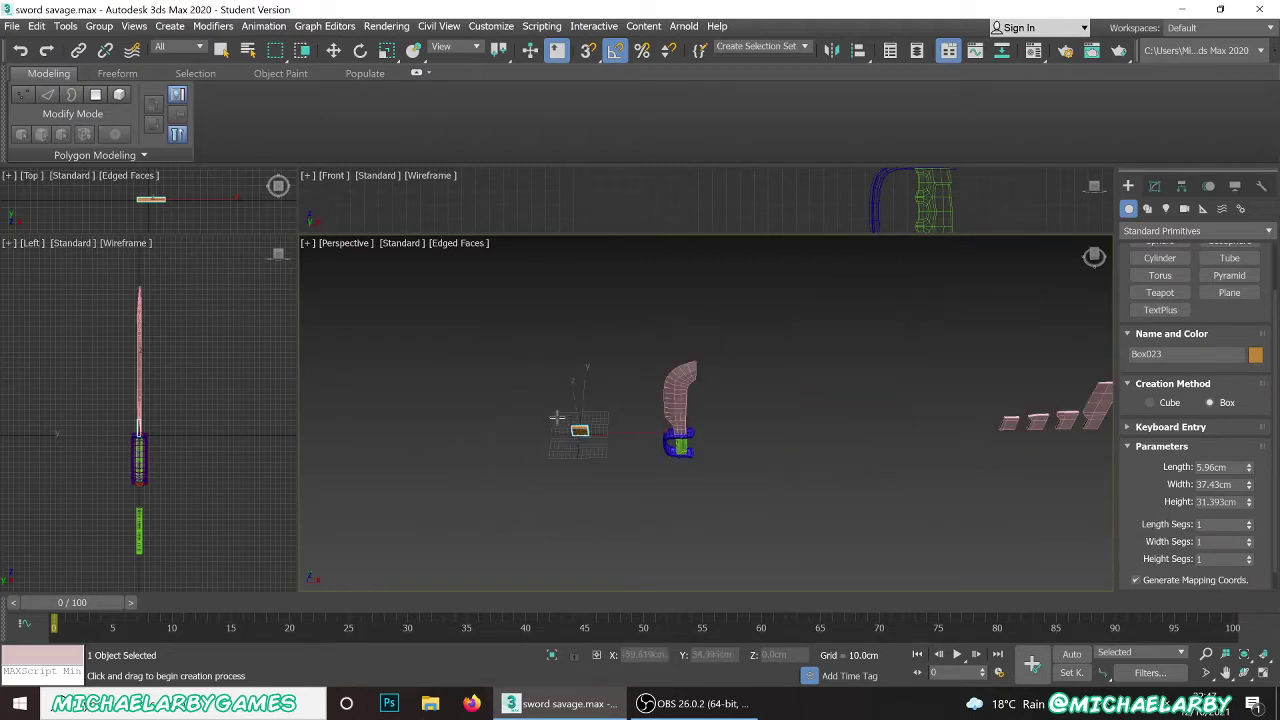
pyautogui.moveTo(908, 417); pyautogui.dragTo(880, 414, button='middle')
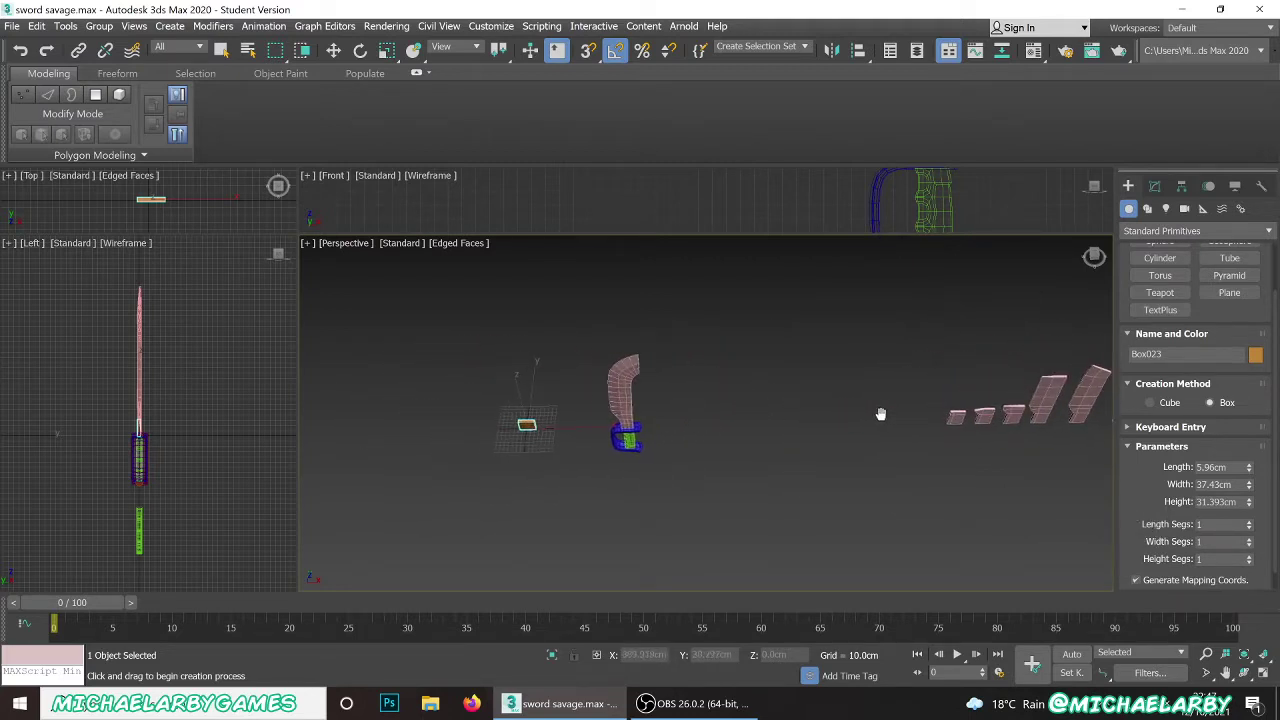
pyautogui.click(954, 454)
pyautogui.rightClick(954, 454)
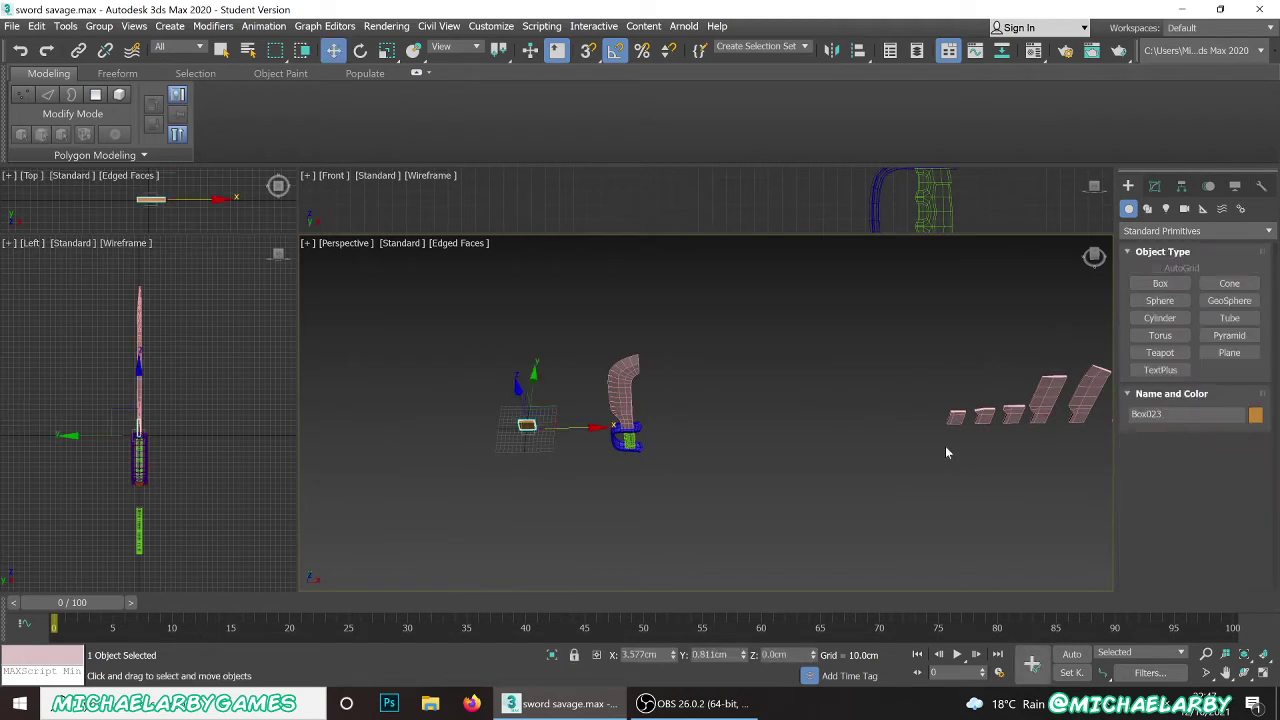
pyautogui.click(945, 444)
pyautogui.click(955, 420)
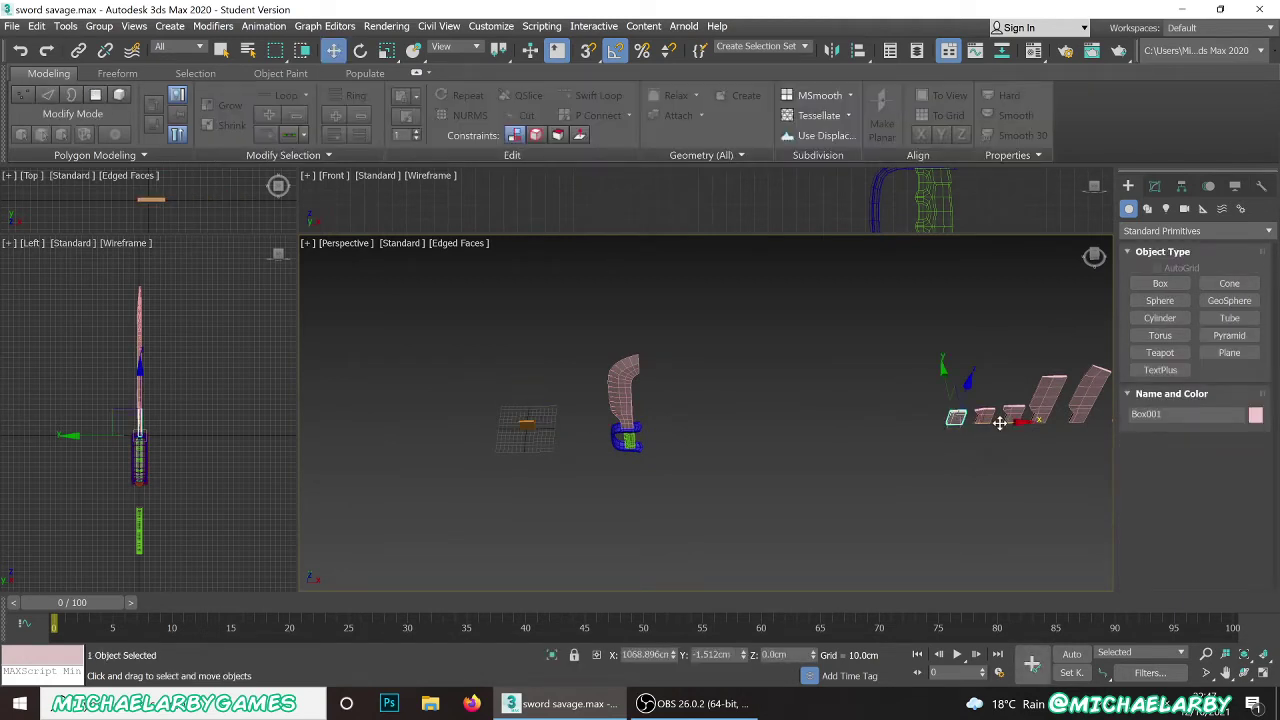
pyautogui.moveTo(1000, 423); pyautogui.dragTo(540, 425)
pyautogui.scroll(5, 540, 425)
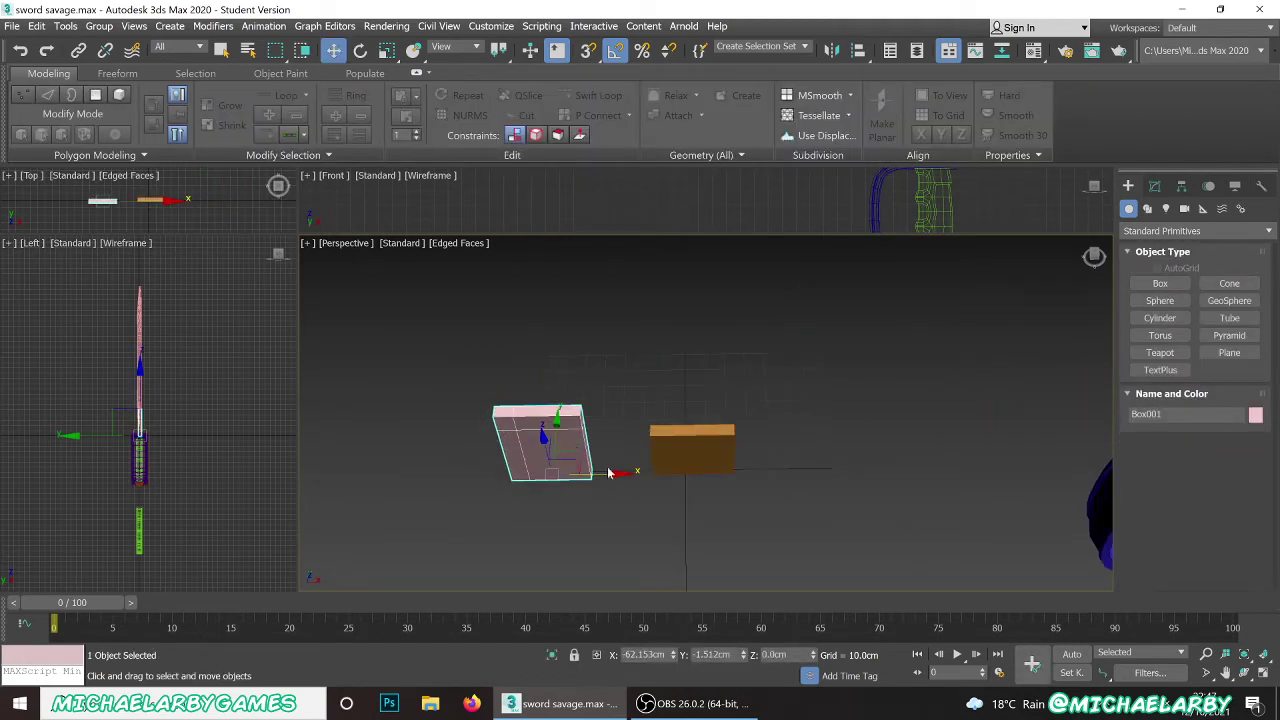
pyautogui.click(616, 488)
pyautogui.click(578, 456)
# - Set the orange box's height to about 50 cm, with 1 length segment, 2 width segments and 2 height segments
pyautogui.click(1154, 186)
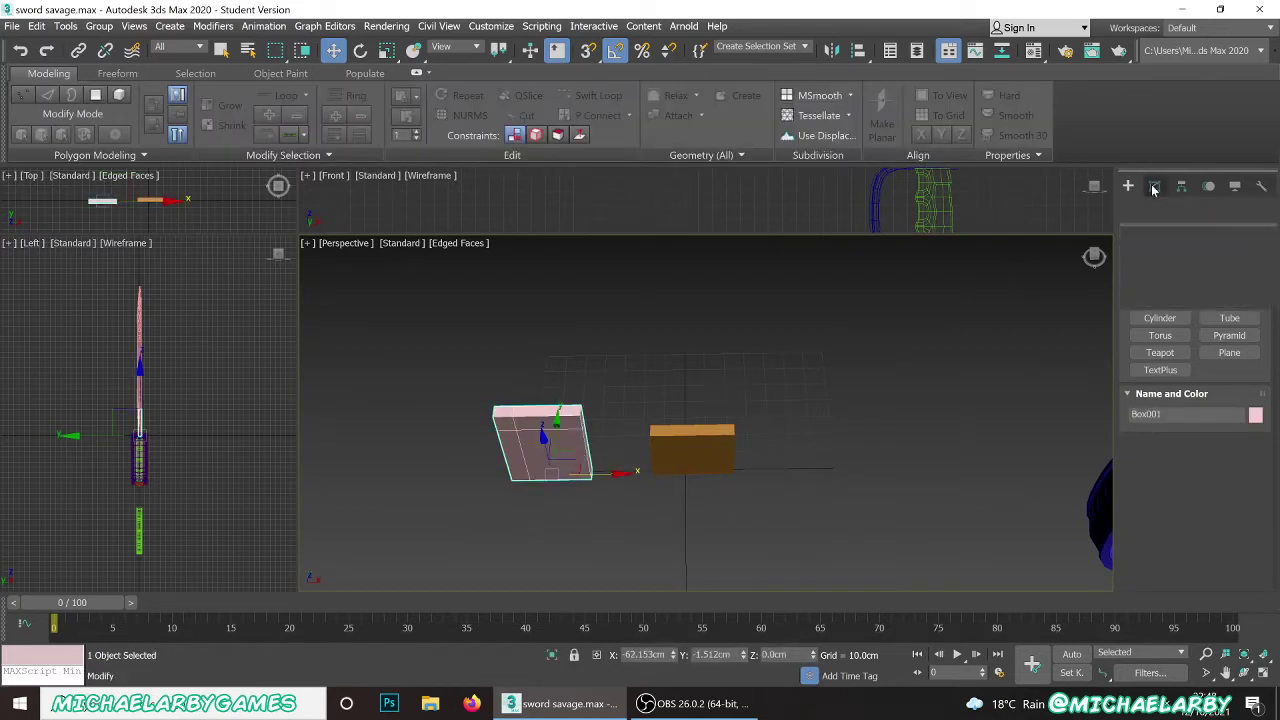
pyautogui.click(669, 451)
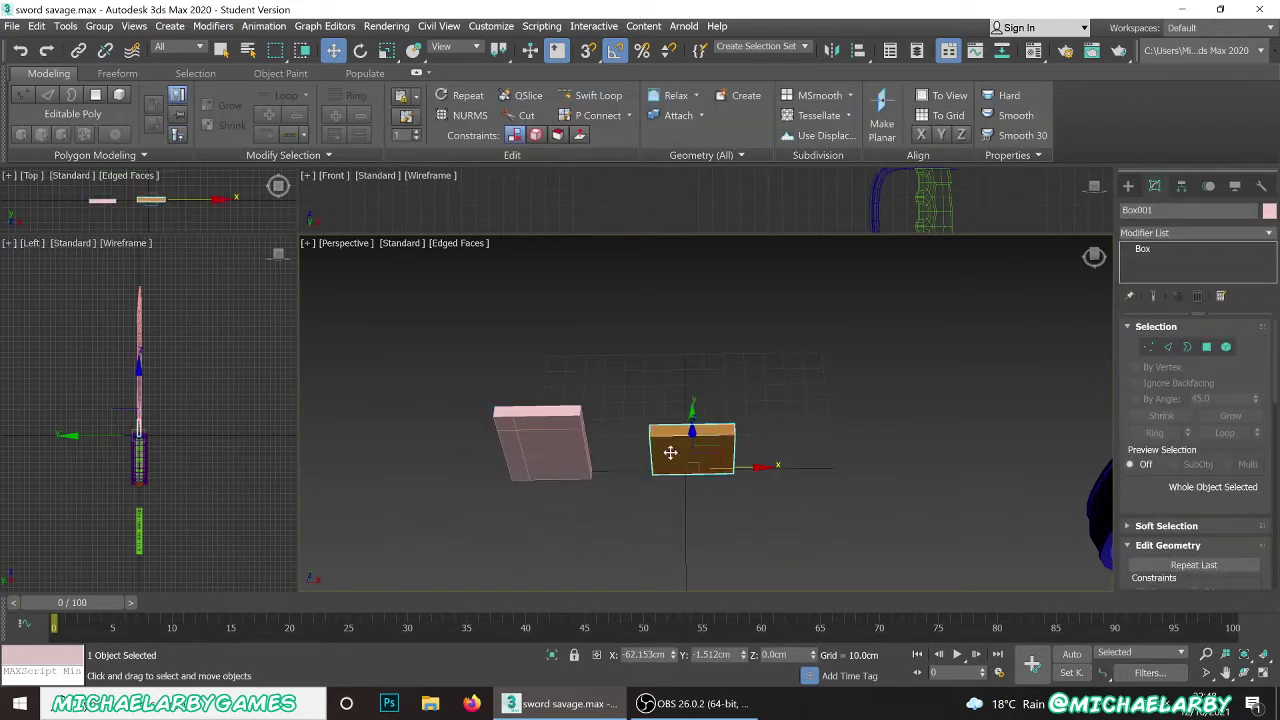
pyautogui.keyDown('alt'); pyautogui.moveTo(689, 484); pyautogui.dragTo(680, 441, button='middle'); pyautogui.keyUp('alt')
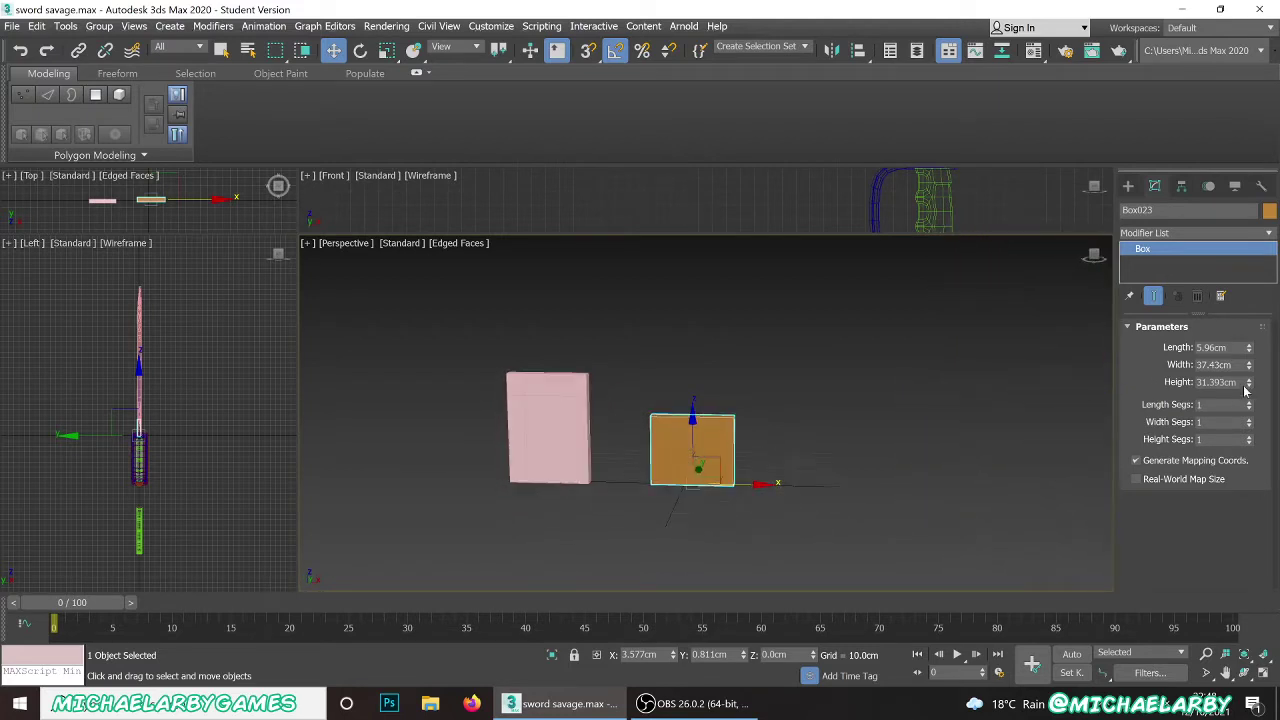
pyautogui.moveTo(1250, 381); pyautogui.dragTo(1248, 364)
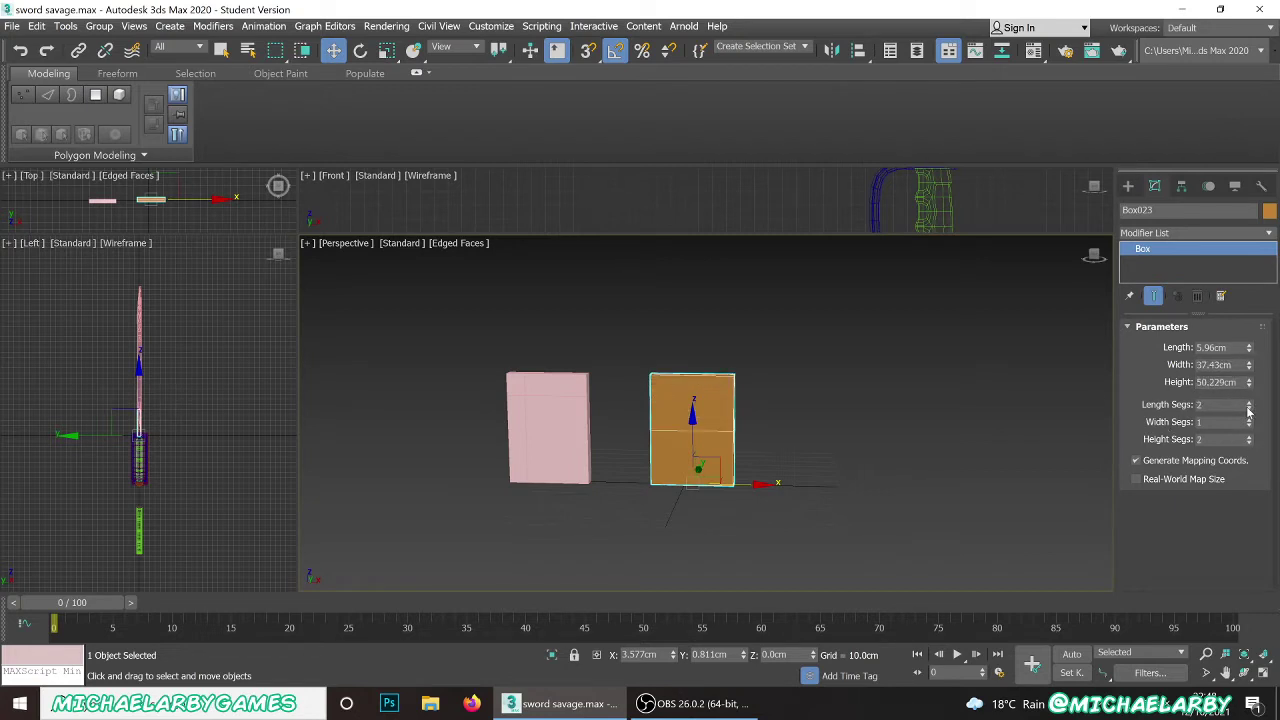
pyautogui.moveTo(646, 378)
pyautogui.keyDown('alt'); pyautogui.mouseDown(button='middle')
pyautogui.moveTo(600, 385)
pyautogui.moveTo(648, 393)
pyautogui.mouseUp(button='middle'); pyautogui.keyUp('alt')
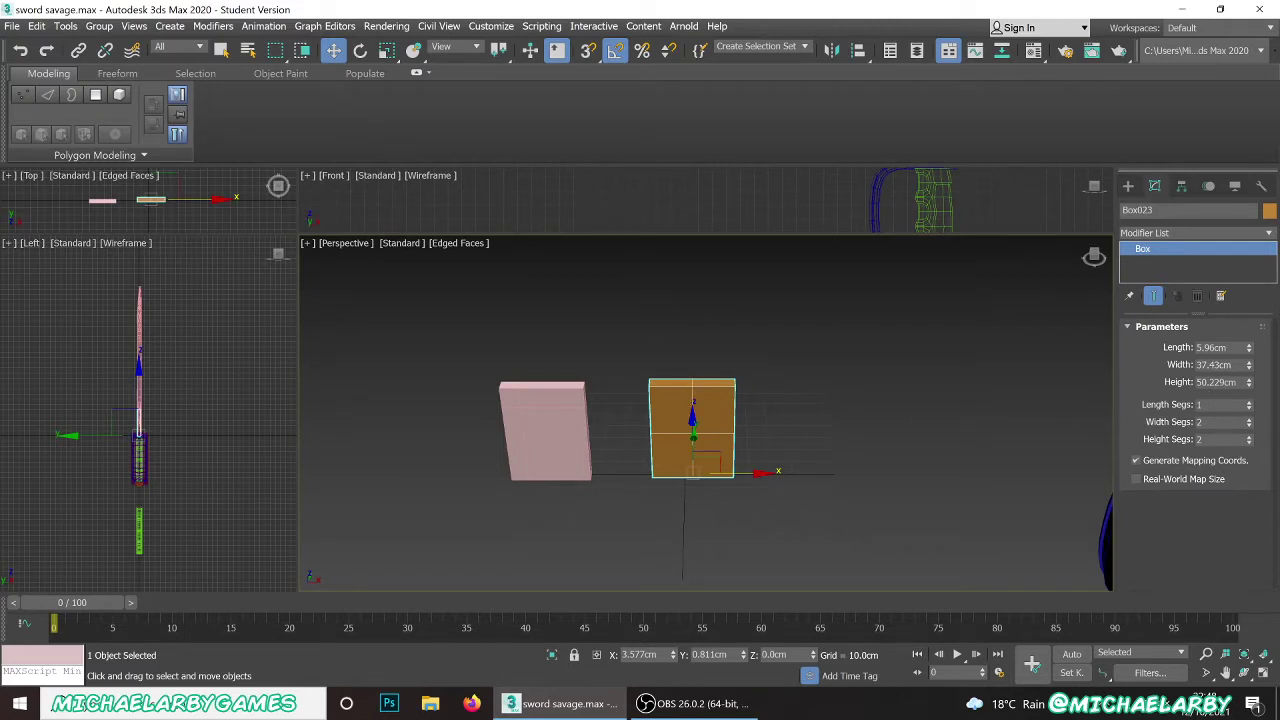
# - Convert the orange box to an Editable Poly
pyautogui.scroll(-5, 720, 388)
pyautogui.scroll(2, 850, 345)
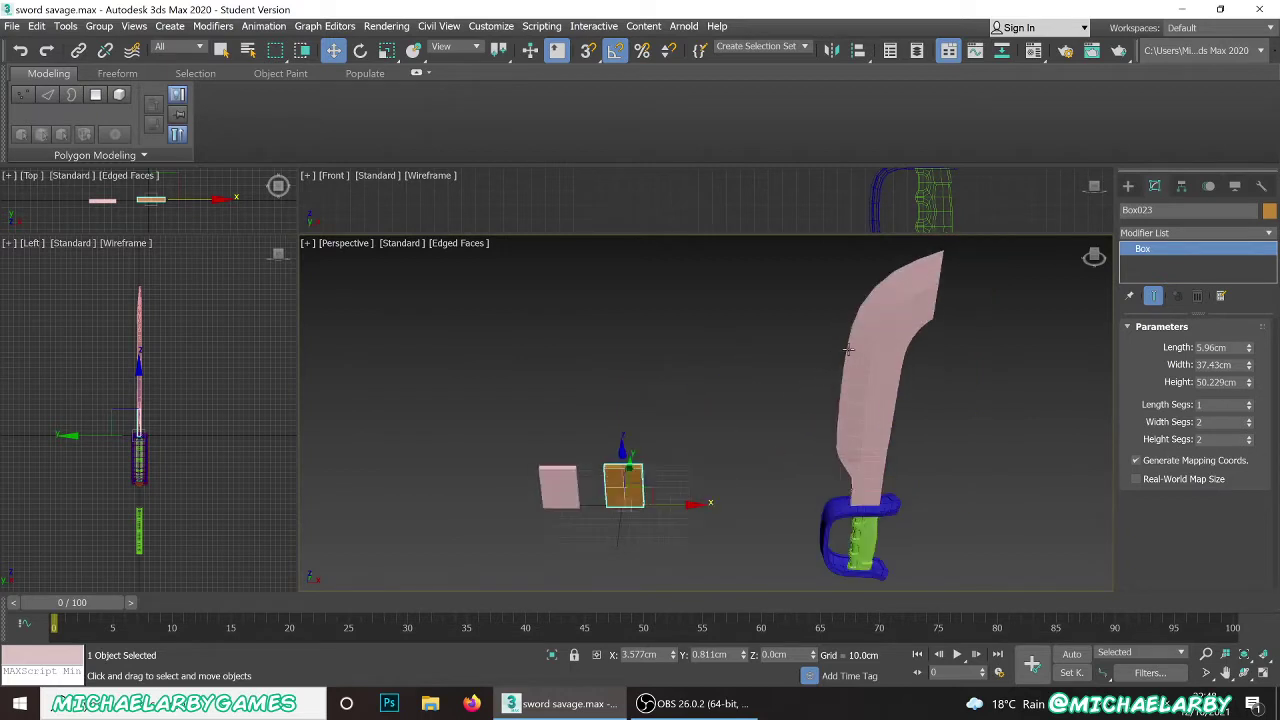
pyautogui.scroll(-1, 860, 345)
pyautogui.scroll(3, 697, 446)
pyautogui.scroll(2, 719, 449)
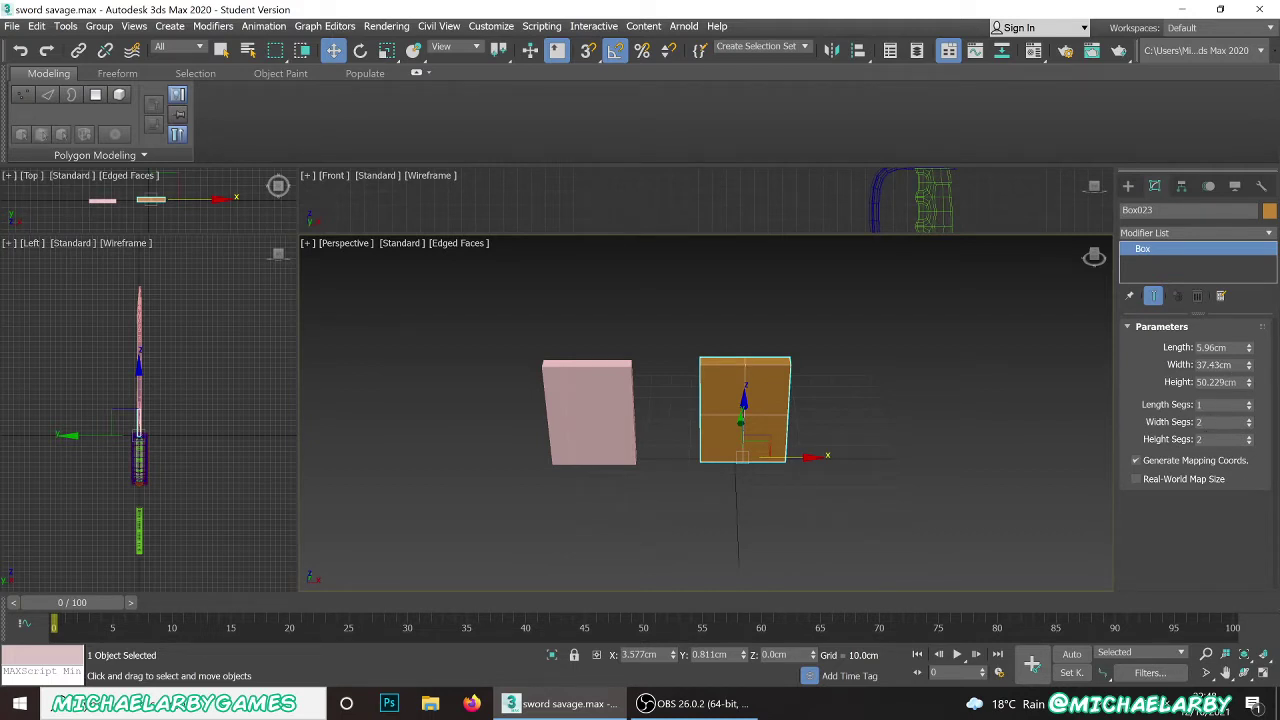
pyautogui.moveTo(614, 423)
pyautogui.keyDown('alt'); pyautogui.mouseDown(button='middle')
pyautogui.moveTo(590, 415)
pyautogui.moveTo(614, 410)
pyautogui.mouseUp(button='middle'); pyautogui.keyUp('alt')
pyautogui.rightClick(734, 393)
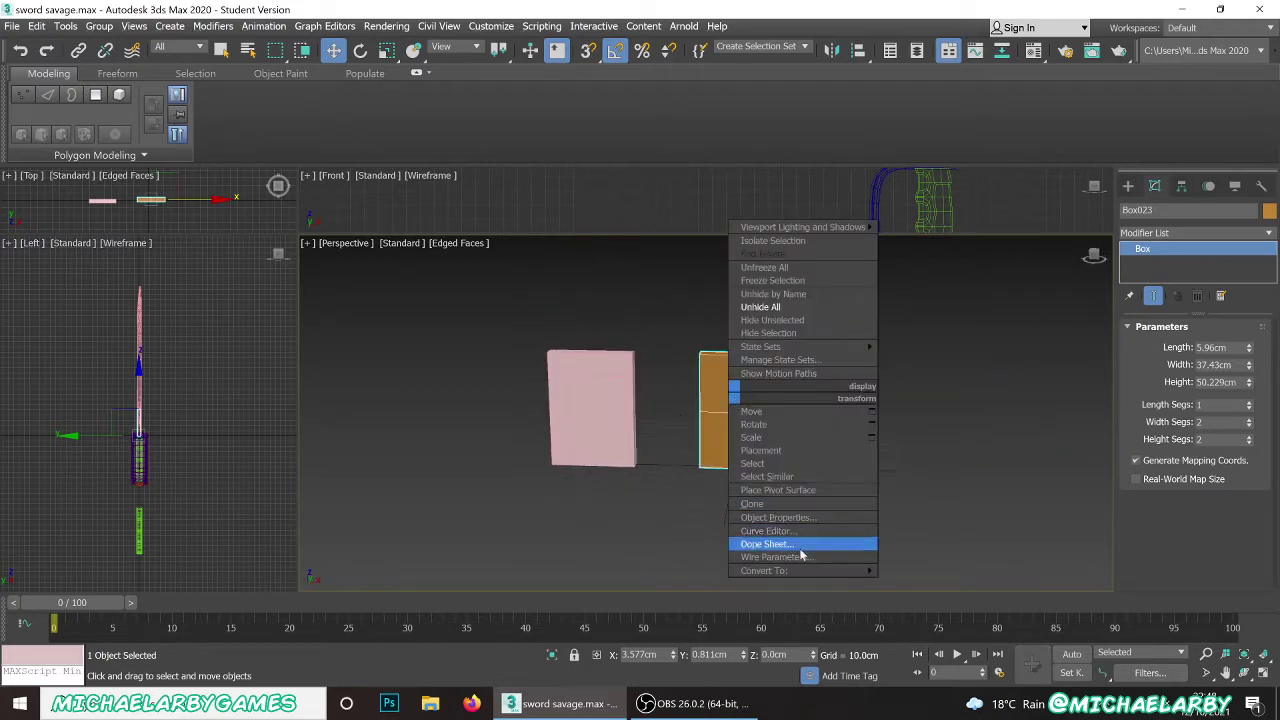
pyautogui.moveTo(820, 578)
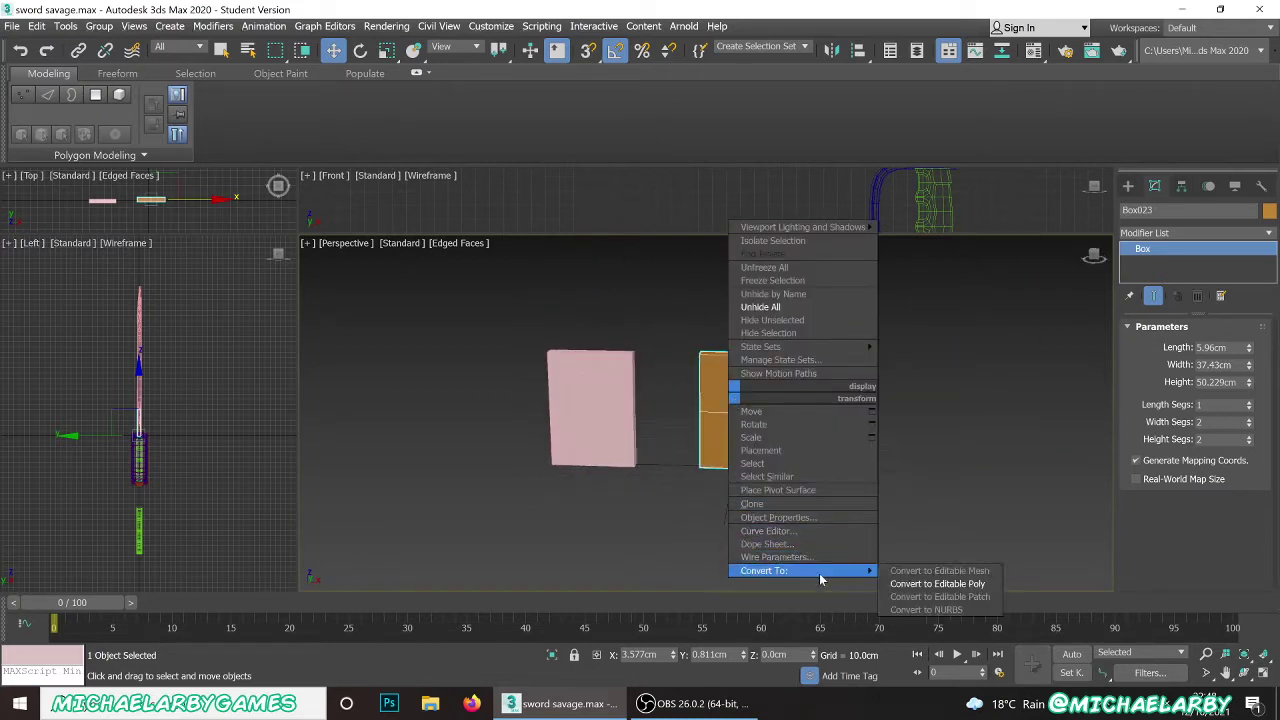
pyautogui.click(917, 584)
# - Raise the orange box's horizontal edge loop to about Z 41 cm and shift its vertical edge loop about 12 cm toward negative X
pyautogui.click(1167, 347)
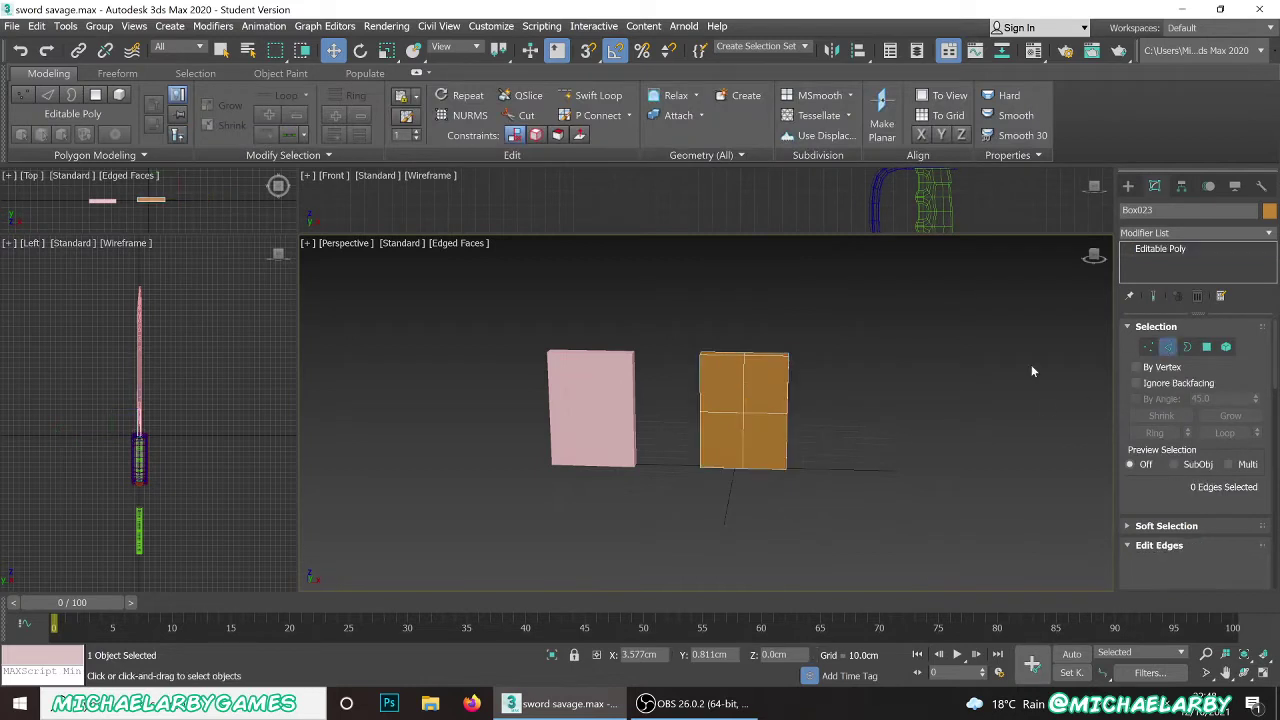
pyautogui.doubleClick(757, 412)
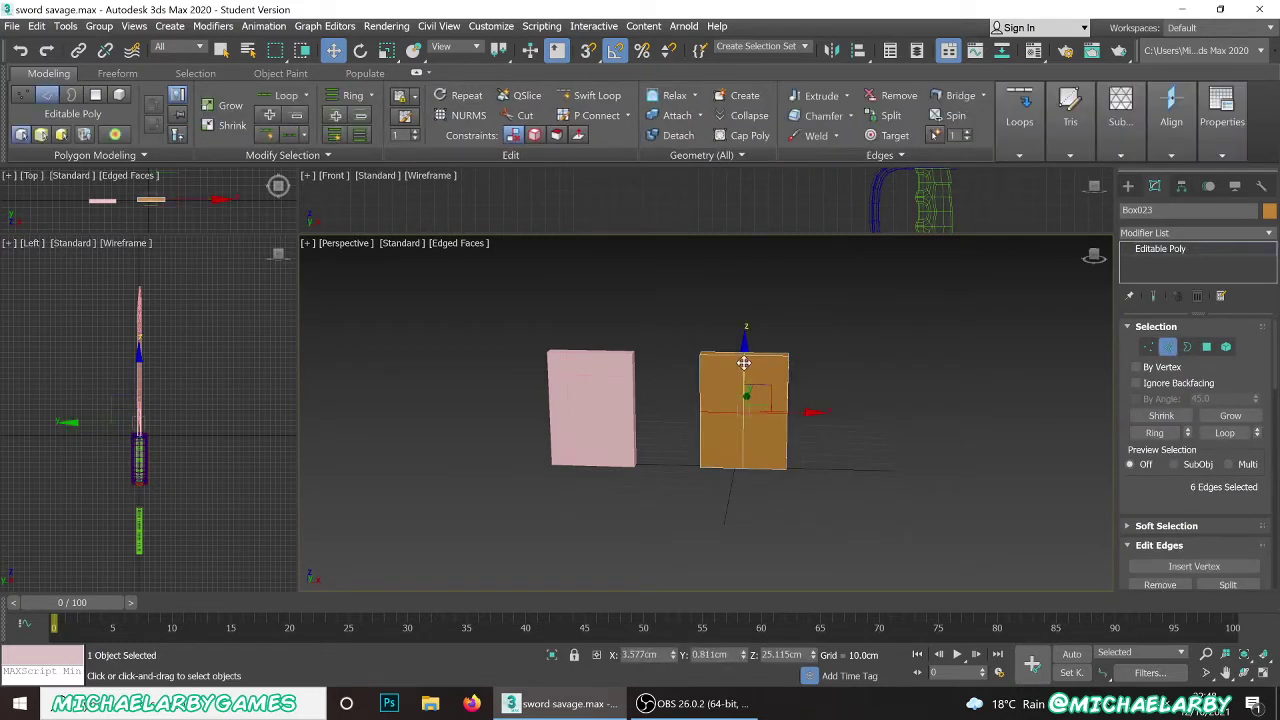
pyautogui.moveTo(740, 327); pyautogui.dragTo(740, 293)
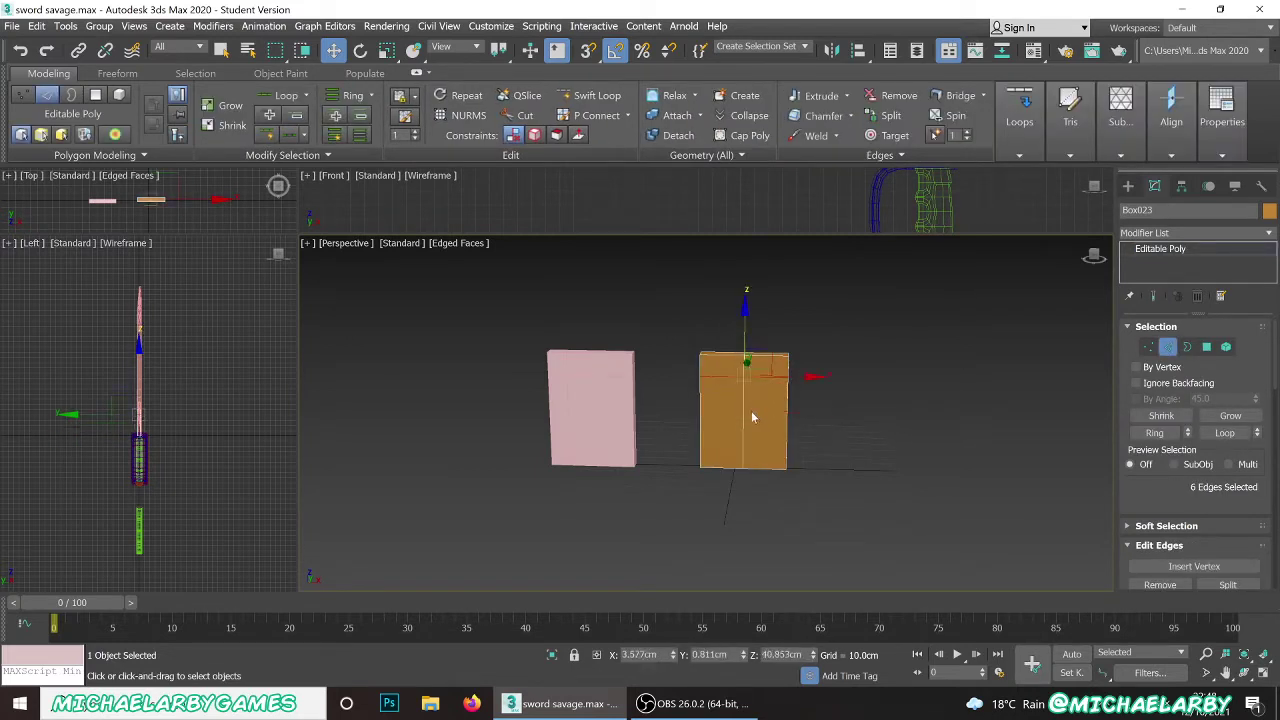
pyautogui.doubleClick(743, 426)
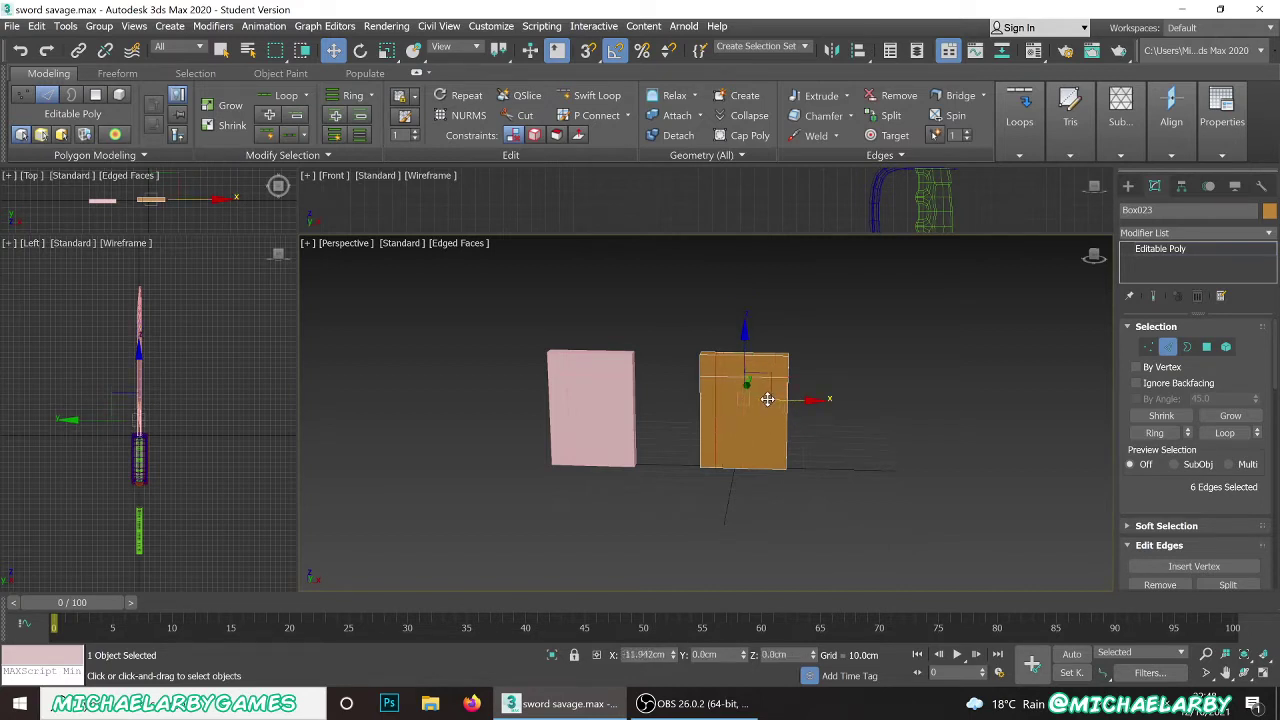
pyautogui.click(865, 454)
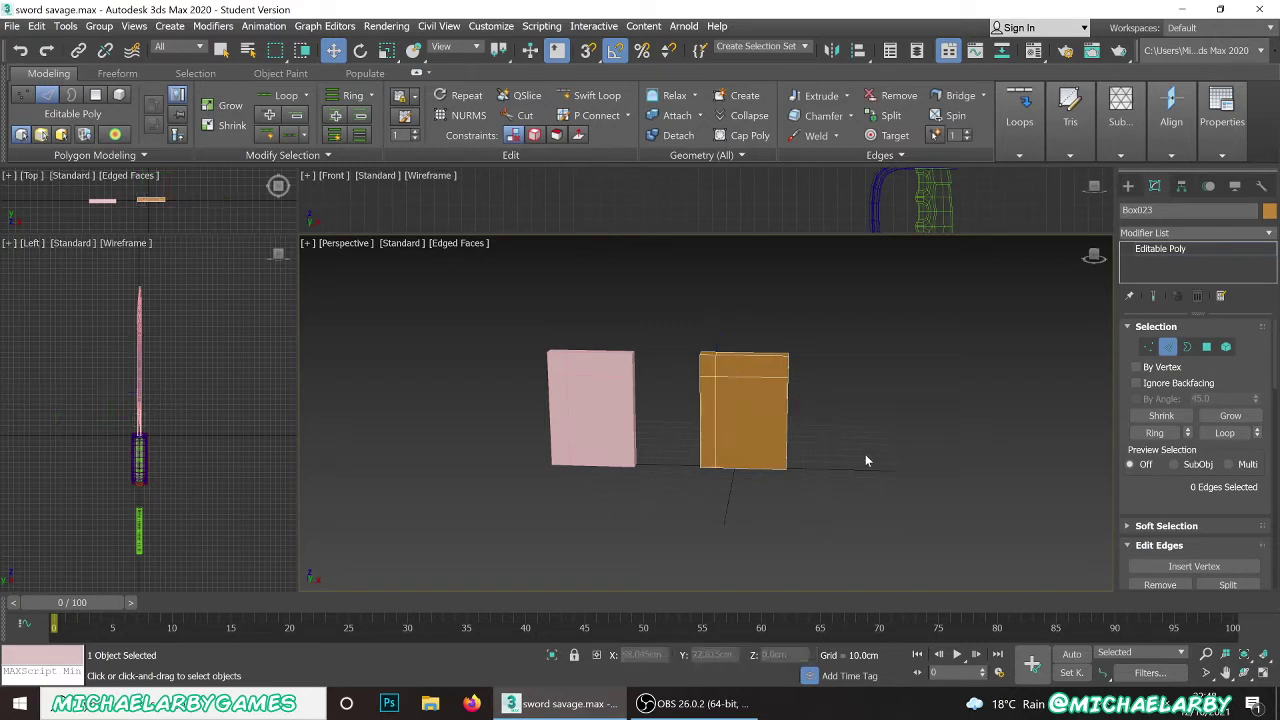
# - Leave edge editing and move the pink block and orange box together along X to the start of the row of blade stages
pyautogui.scroll(-6, 740, 408)
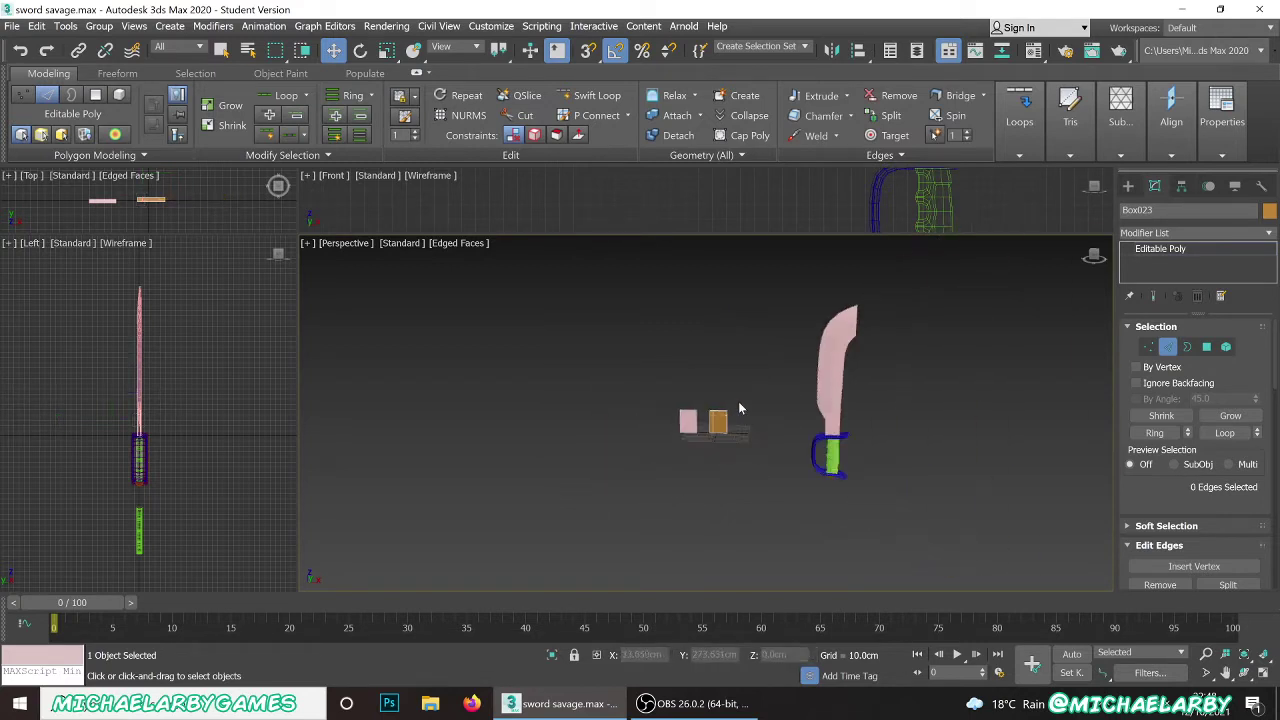
pyautogui.click(1166, 347)
pyautogui.keyDown('alt'); pyautogui.moveTo(764, 380); pyautogui.dragTo(725, 402, button='middle'); pyautogui.keyUp('alt')
pyautogui.moveTo(690, 457); pyautogui.dragTo(1048, 440)
pyautogui.moveTo(963, 486); pyautogui.dragTo(580, 452, button='middle')
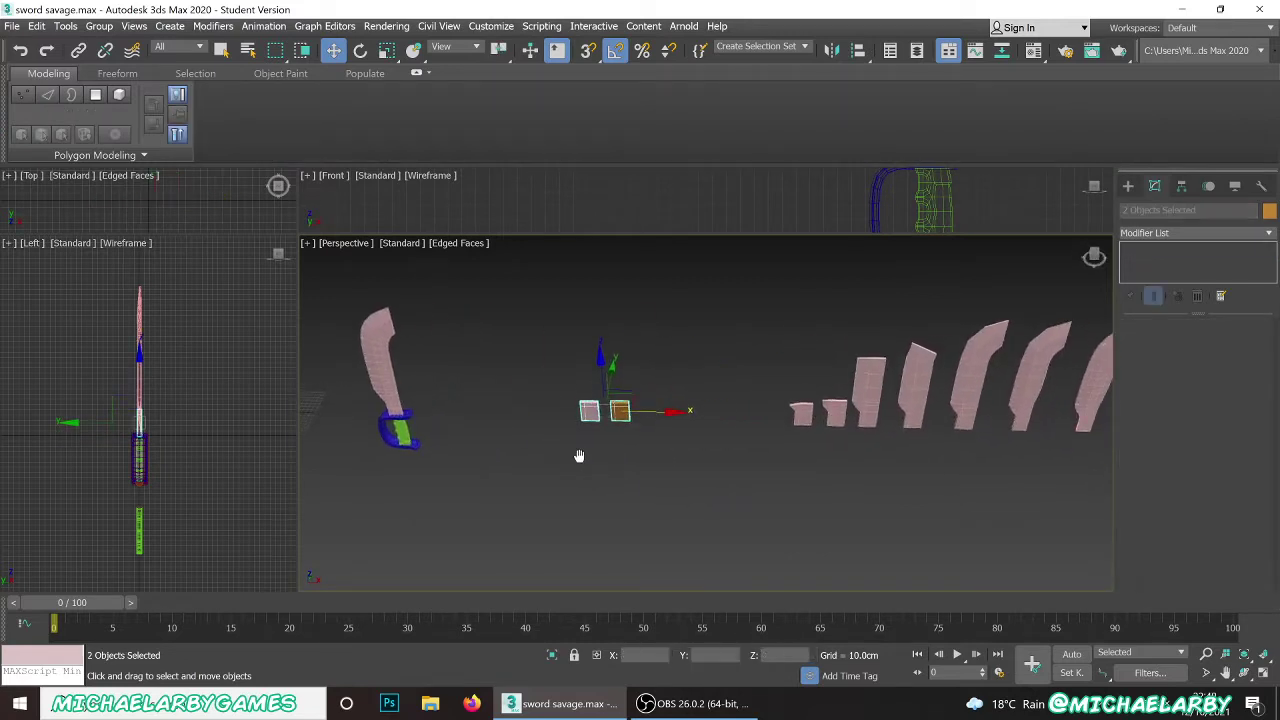
pyautogui.moveTo(657, 411); pyautogui.dragTo(837, 417)
pyautogui.click(809, 459)
# - Move the orange box along Y to about -90 cm, in front of the row of blade stages
pyautogui.scroll(2, 798, 421)
pyautogui.scroll(1, 799, 421)
pyautogui.click(792, 421)
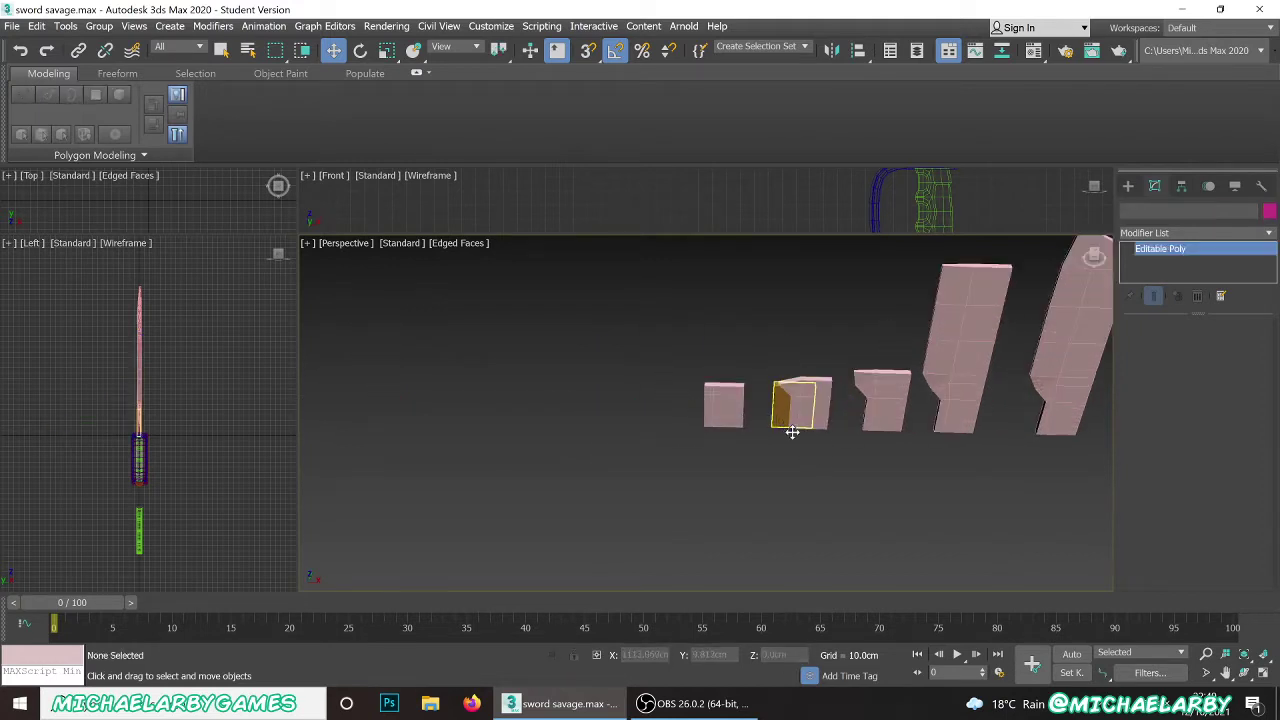
pyautogui.keyDown('alt'); pyautogui.moveTo(792, 421); pyautogui.dragTo(824, 437, button='middle'); pyautogui.keyUp('alt')
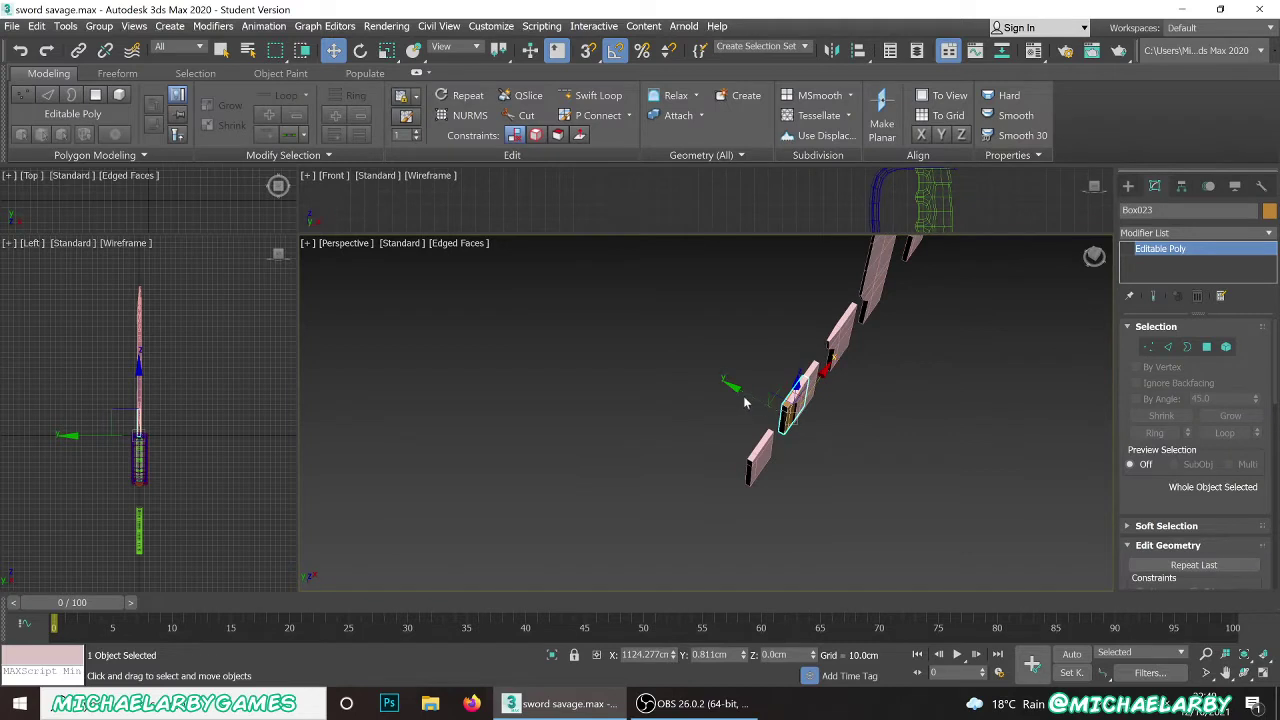
pyautogui.moveTo(763, 397); pyautogui.dragTo(835, 434)
pyautogui.keyDown('alt'); pyautogui.moveTo(835, 434); pyautogui.dragTo(828, 472, button='middle'); pyautogui.keyUp('alt')
pyautogui.moveTo(828, 472); pyautogui.dragTo(746, 446, button='middle')
pyautogui.scroll(2, 762, 441)
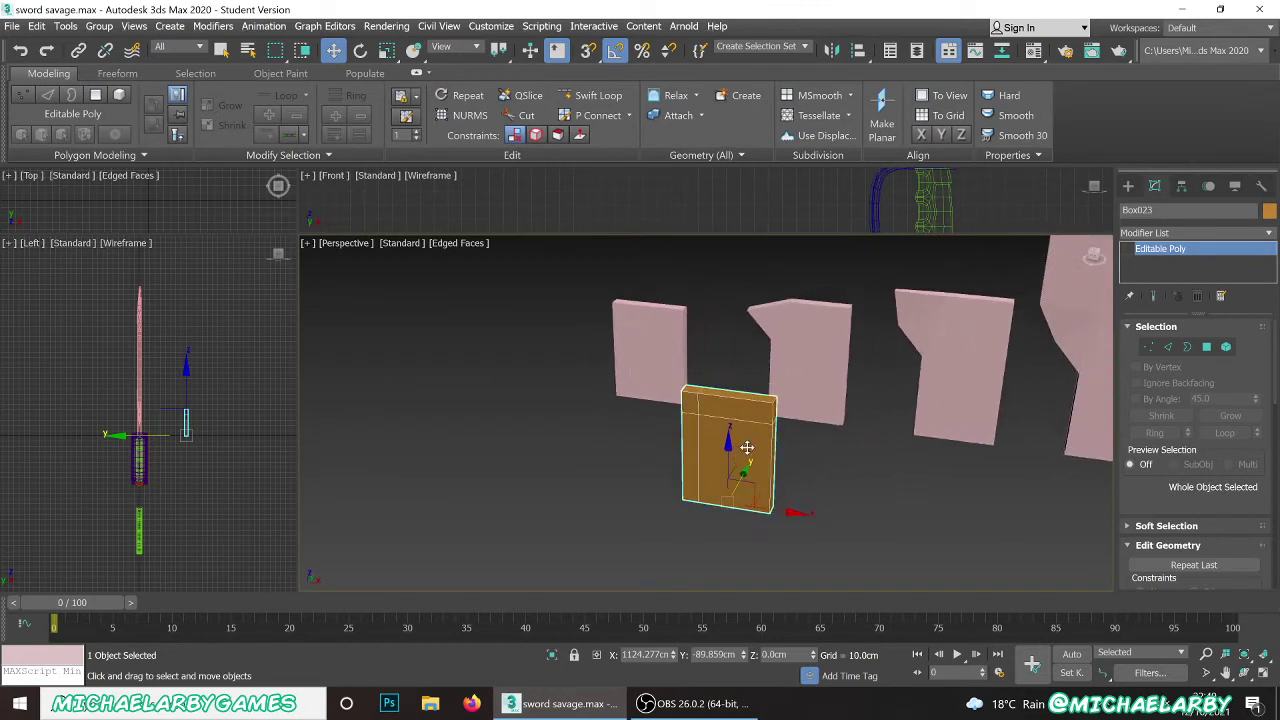
# - Raise the wider top polygon of the orange box about 6 cm along Z
pyautogui.click(1207, 347)
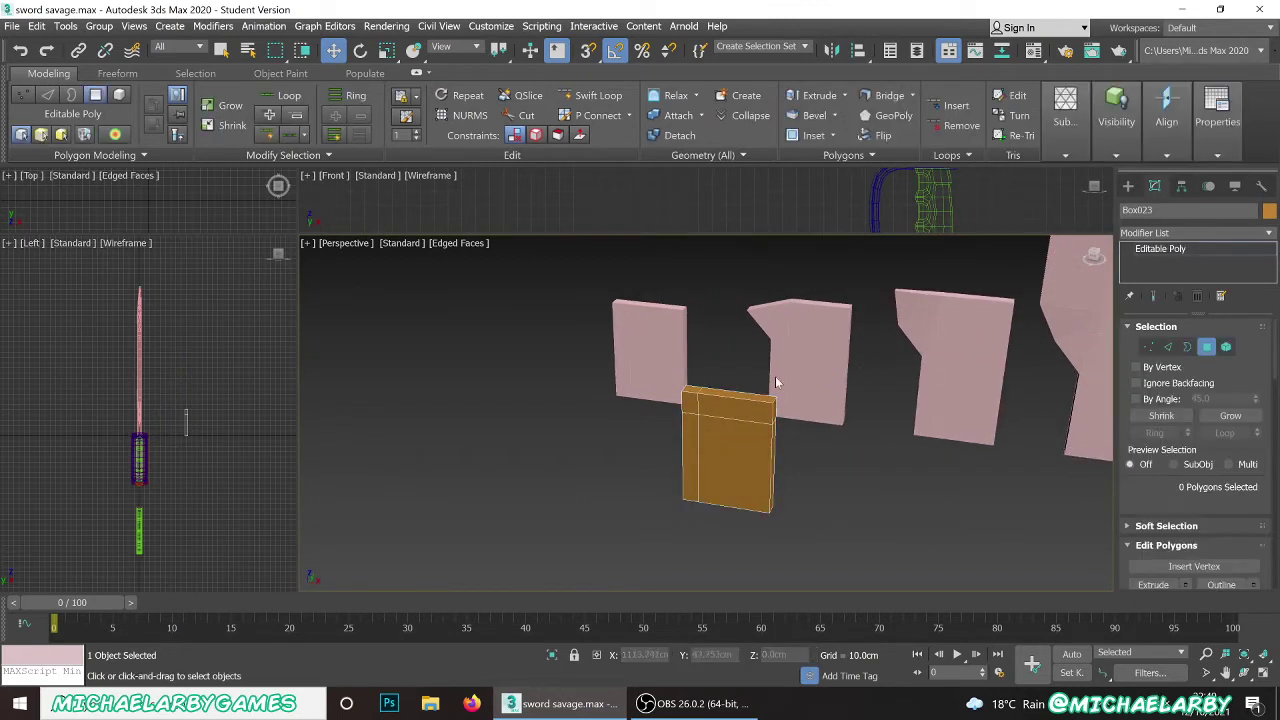
pyautogui.click(742, 398)
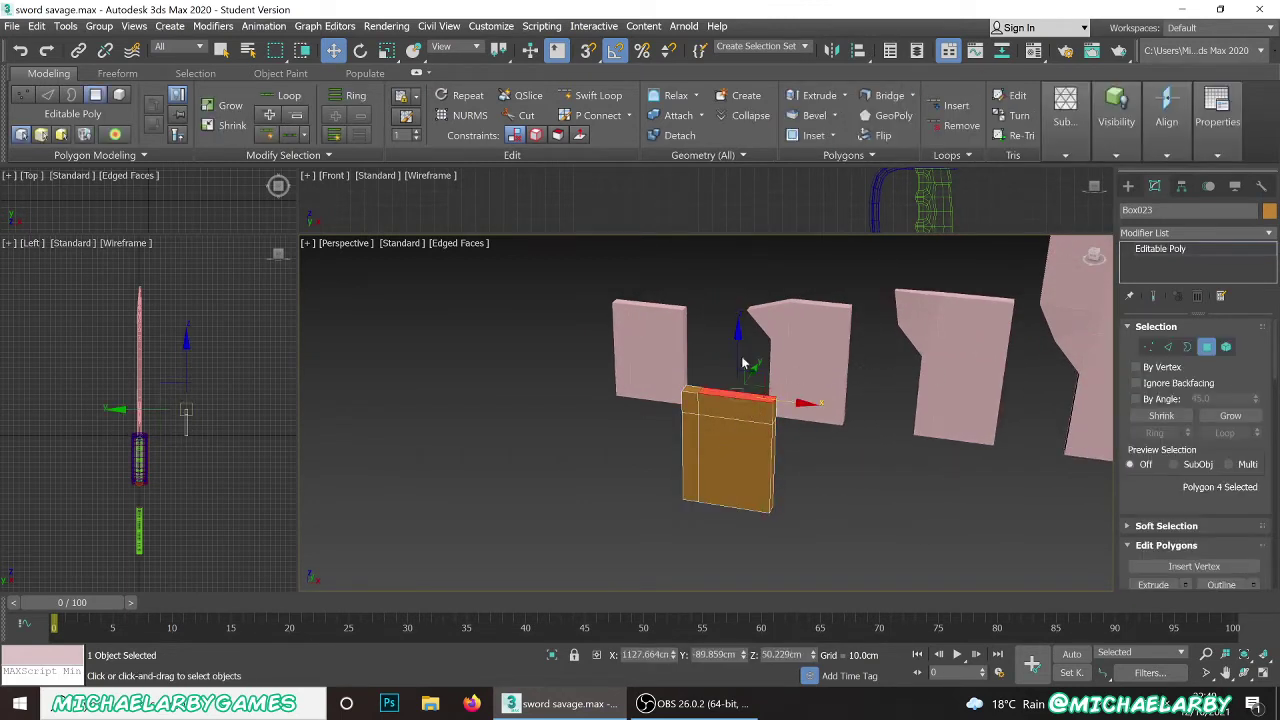
pyautogui.moveTo(737, 346); pyautogui.dragTo(736, 336)
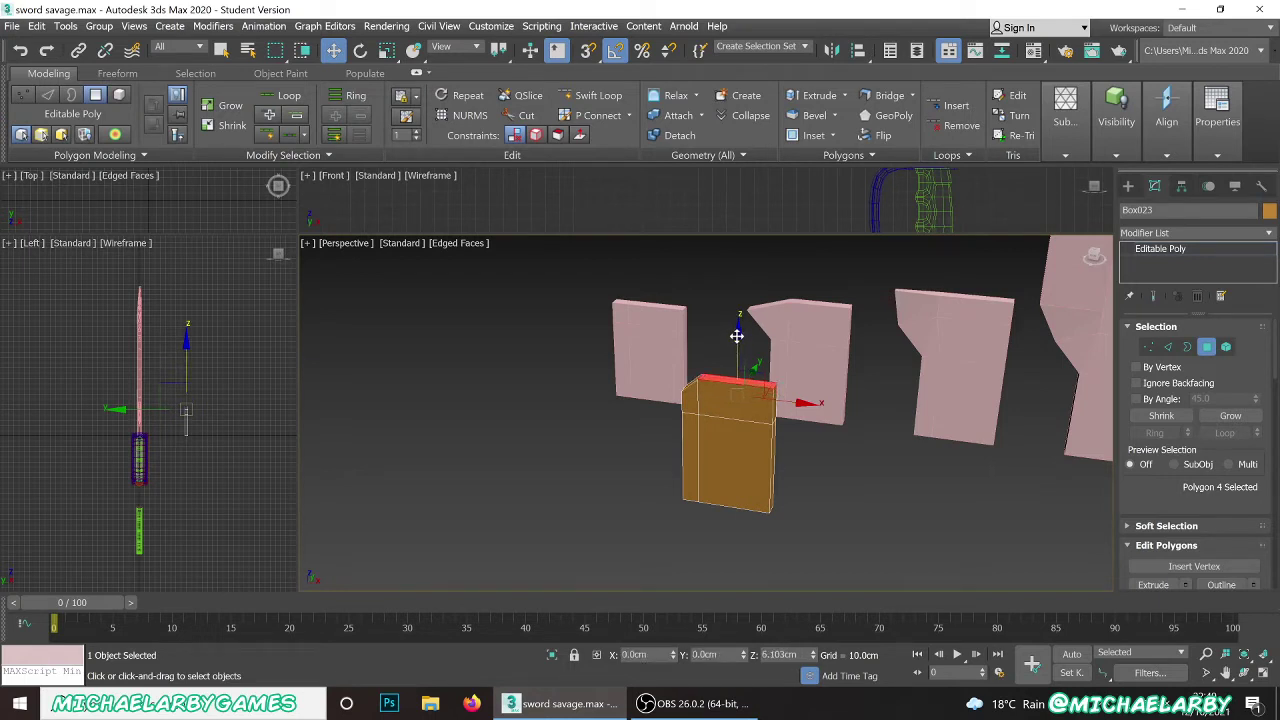
# - Move the orange box's lower outer top edge about 11 cm toward negative X and about 1.5 cm up to form a protruding tip
pyautogui.click(1167, 346)
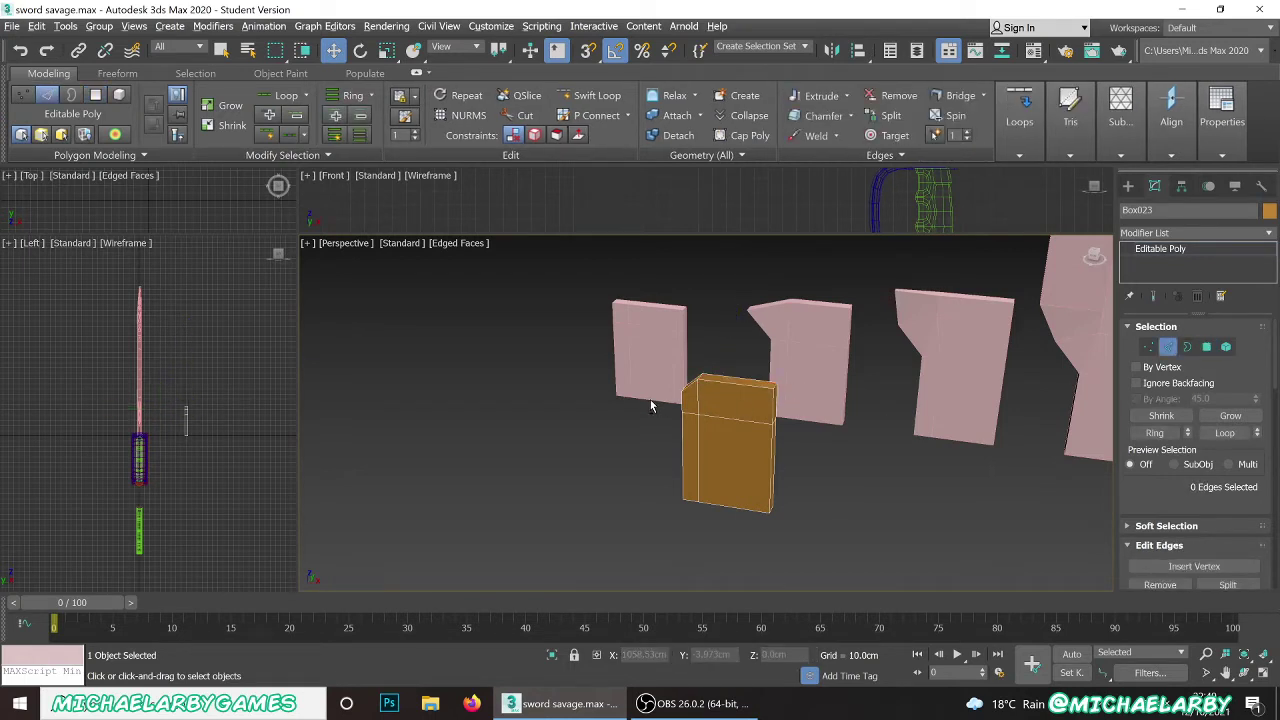
pyautogui.keyDown('alt'); pyautogui.moveTo(712, 405); pyautogui.dragTo(706, 390, button='middle'); pyautogui.keyUp('alt')
pyautogui.click(703, 413)
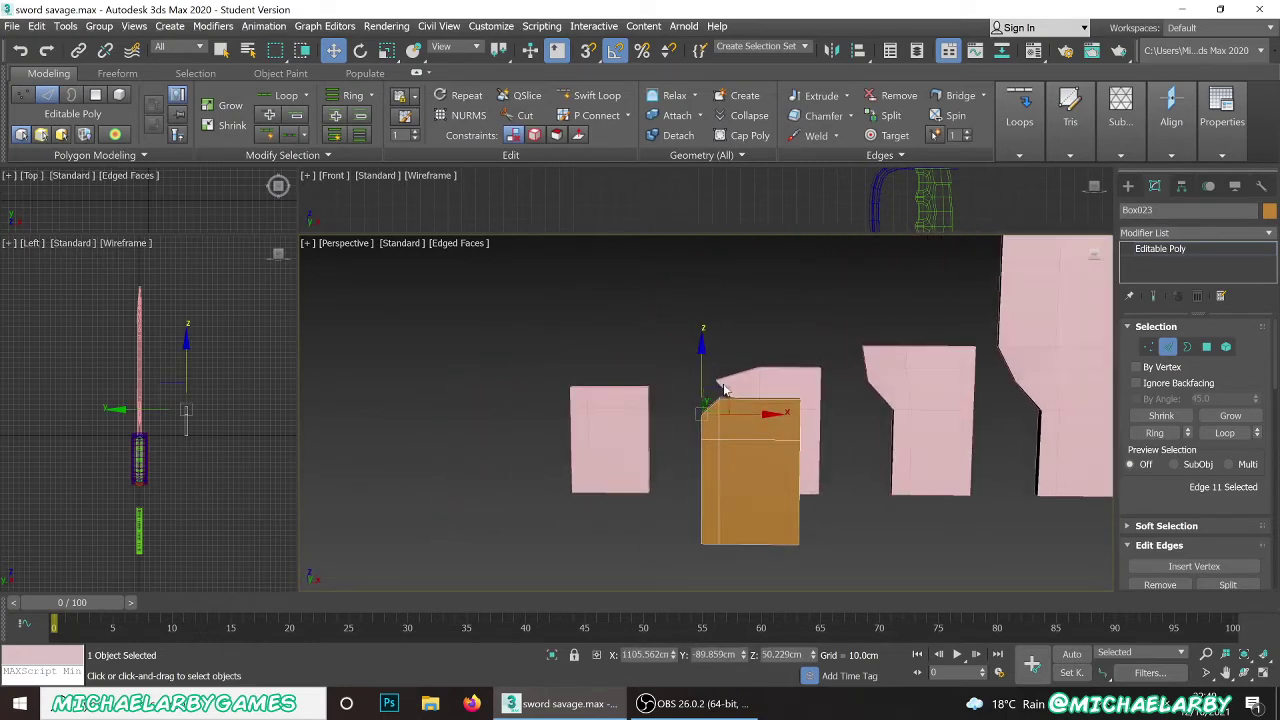
pyautogui.moveTo(720, 385); pyautogui.dragTo(701, 383)
# - Extrude the orange box's two top polygons together by 10 cm using Local Normal
pyautogui.click(1205, 347)
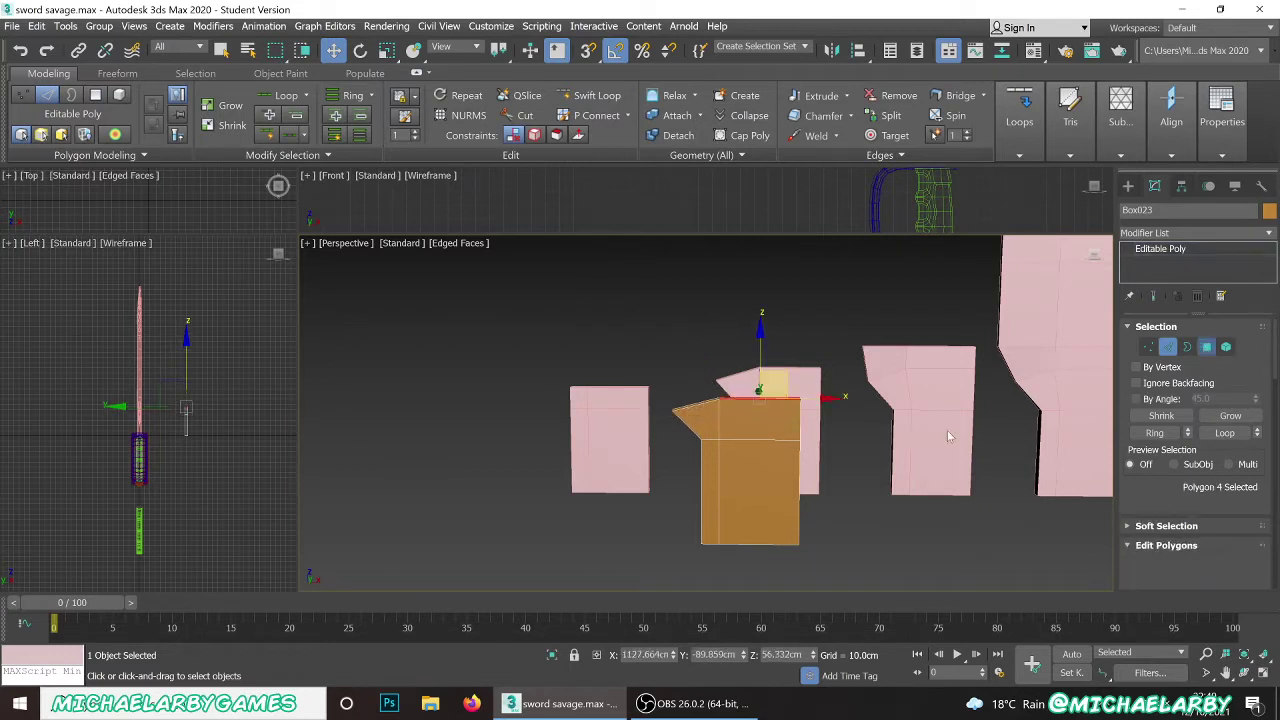
pyautogui.keyDown('alt'); pyautogui.moveTo(733, 386); pyautogui.dragTo(729, 405, button='middle'); pyautogui.keyUp('alt')
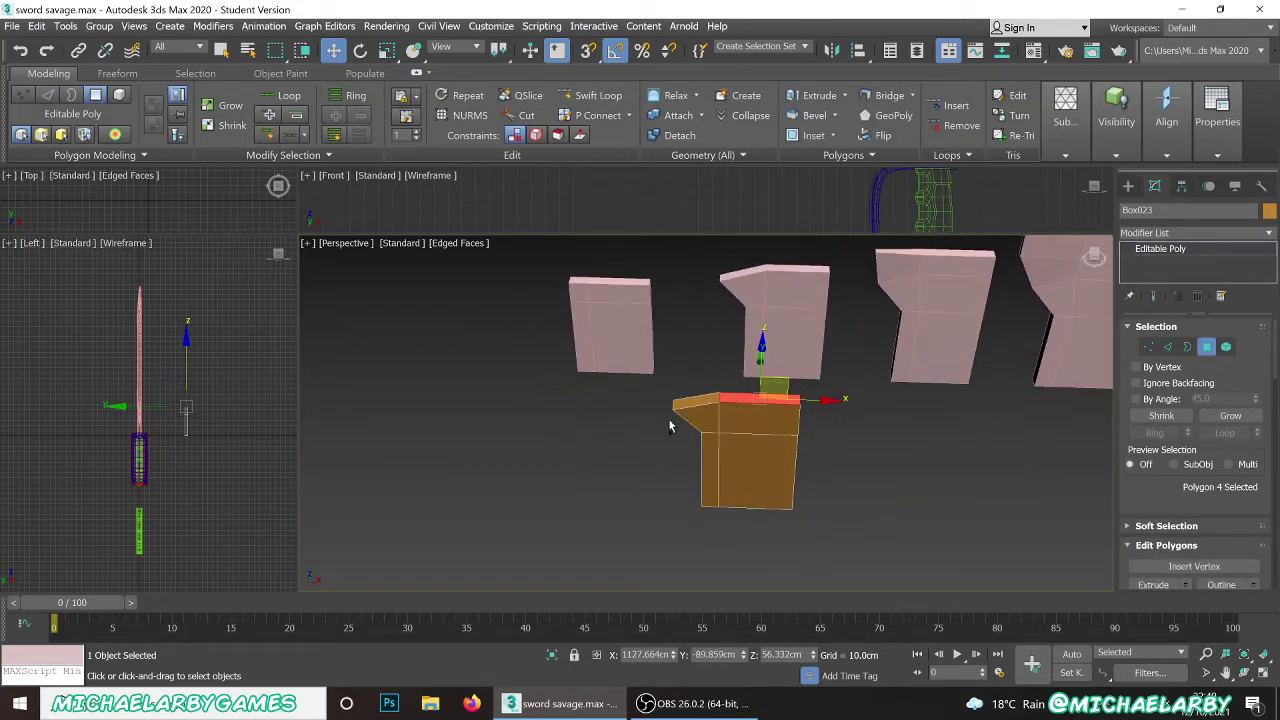
pyautogui.keyDown('ctrl'); pyautogui.click(690, 404); pyautogui.keyUp('ctrl')
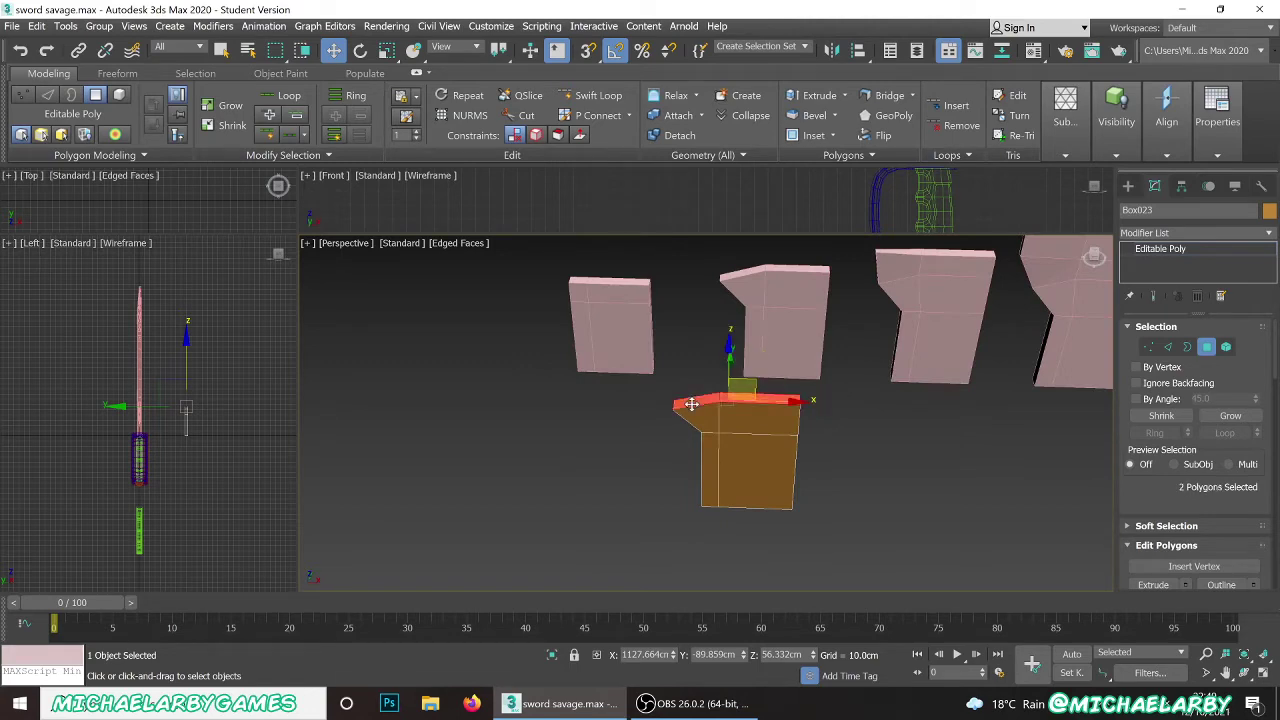
pyautogui.scroll(-3, 1204, 455)
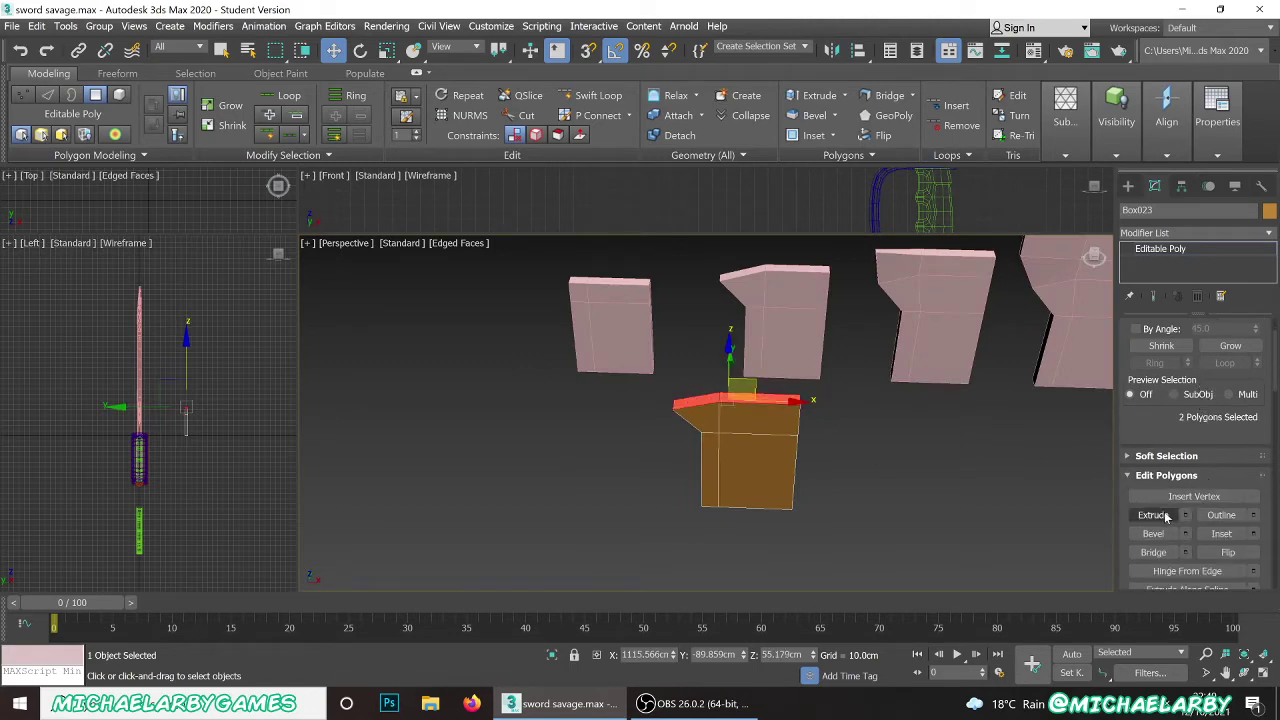
pyautogui.click(1184, 515)
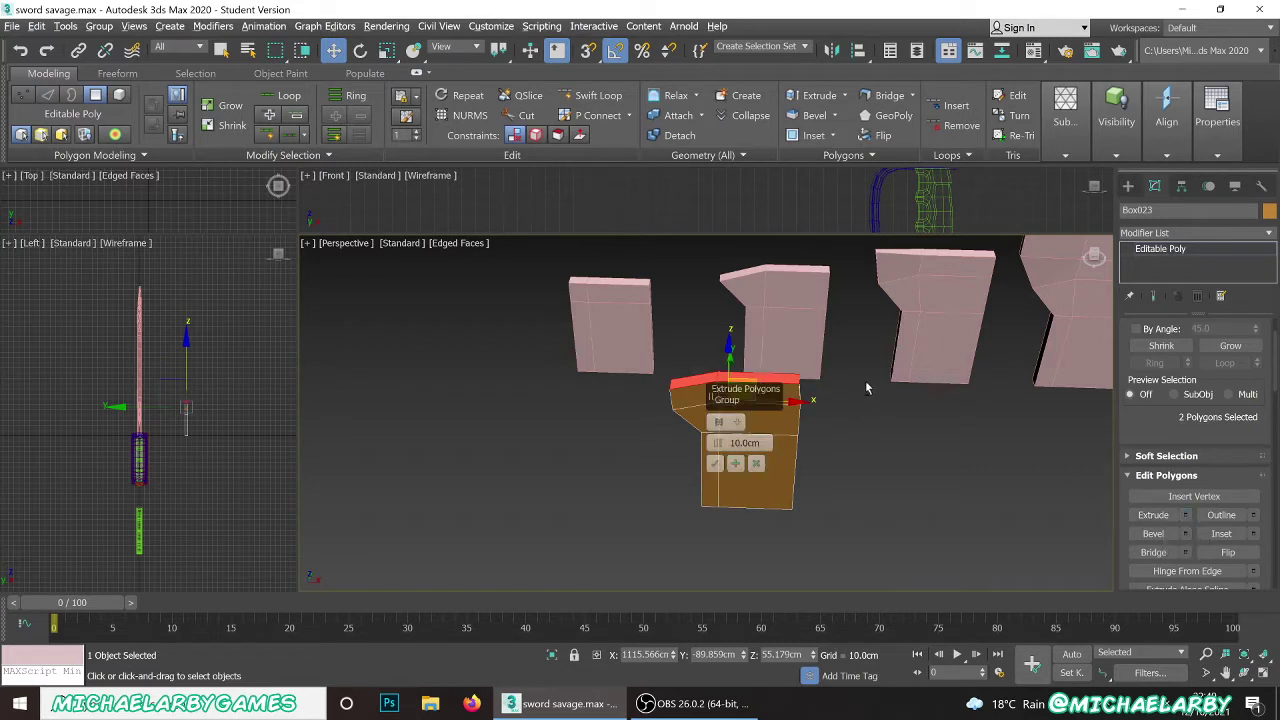
pyautogui.keyDown('alt'); pyautogui.moveTo(865, 382); pyautogui.dragTo(864, 356, button='middle'); pyautogui.keyUp('alt')
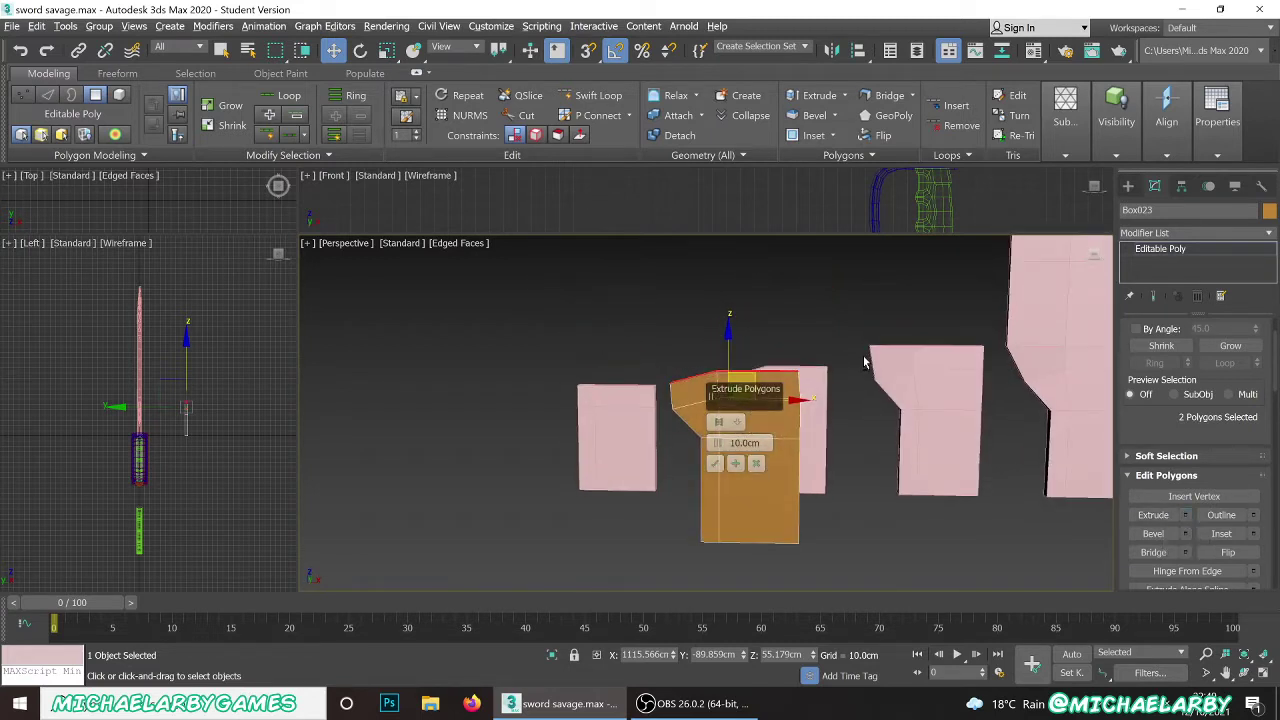
pyautogui.click(718, 422)
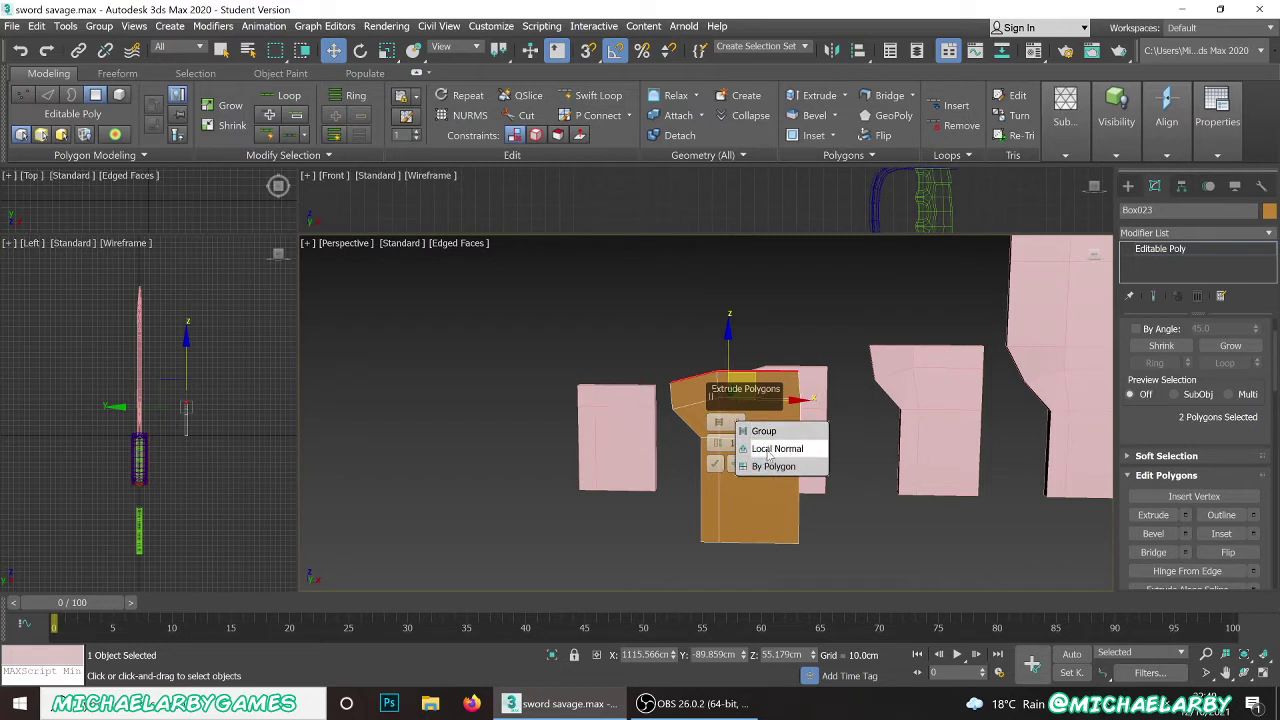
pyautogui.click(764, 431)
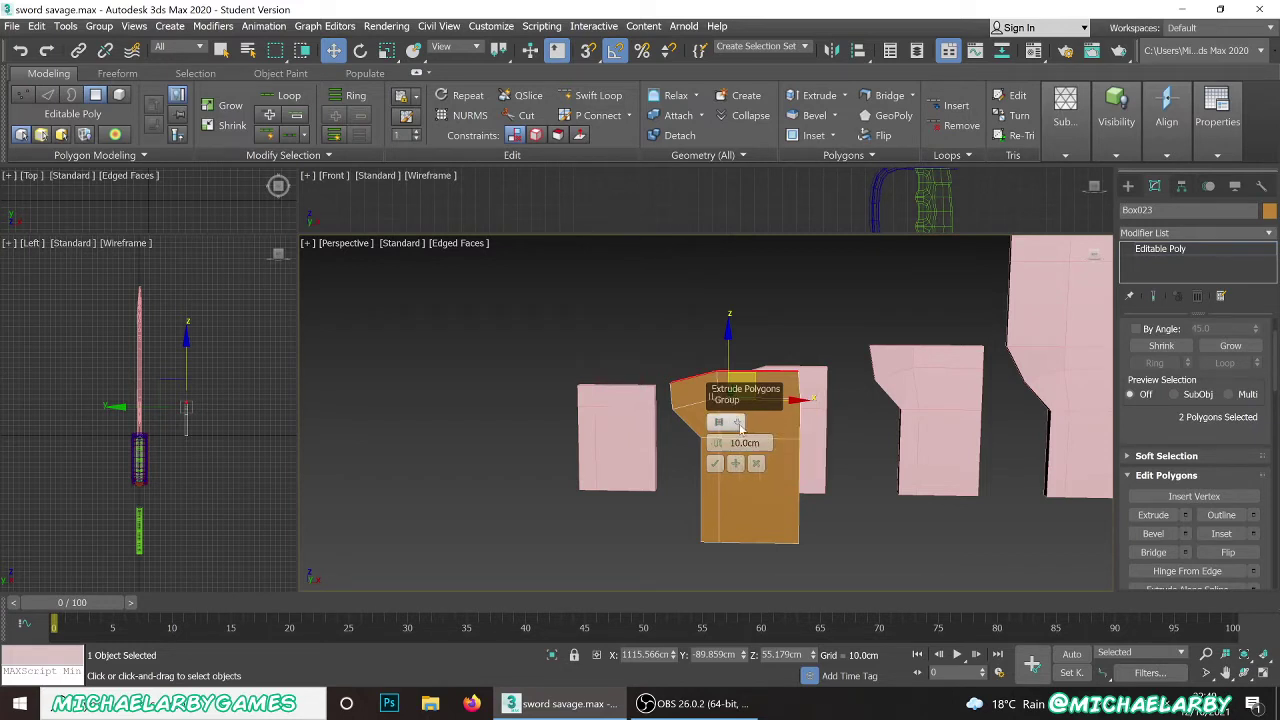
pyautogui.click(738, 425)
pyautogui.click(768, 458)
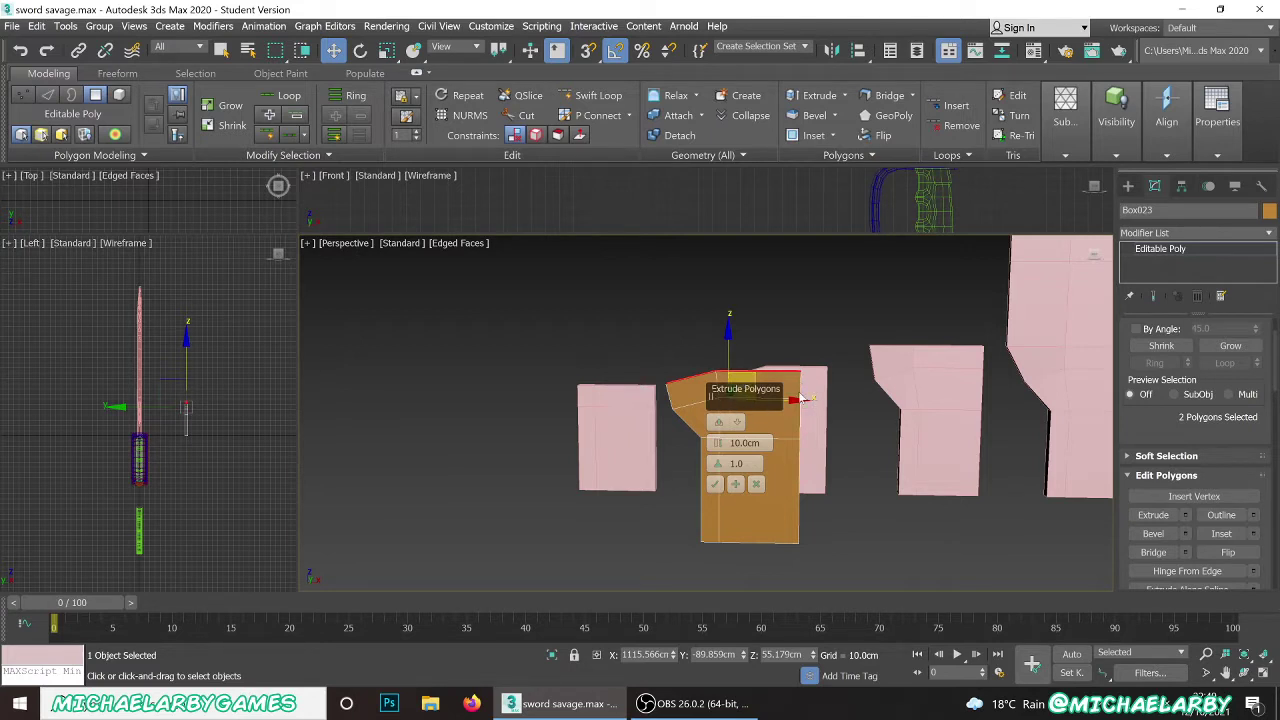
pyautogui.click(715, 489)
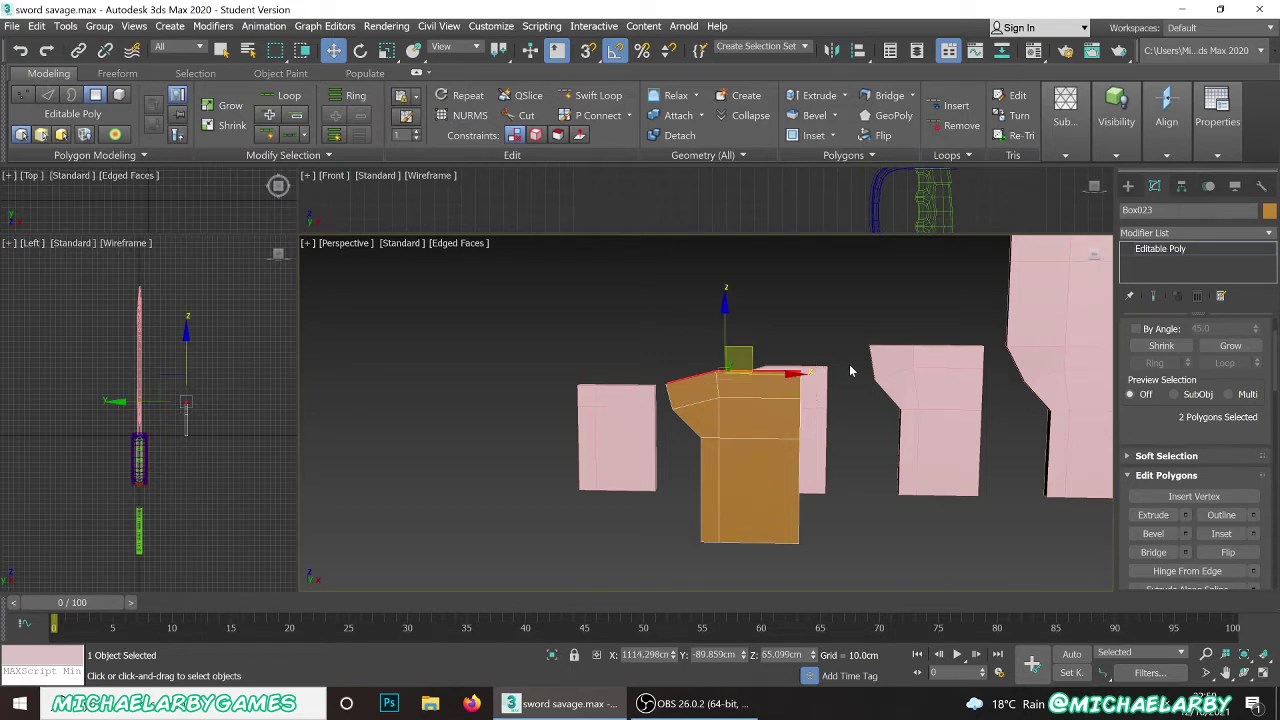
# - Raise the outer top edge above the protruding tip to about Z 66 cm, roughly level with the rest of the top
pyautogui.scroll(2, 1184, 421)
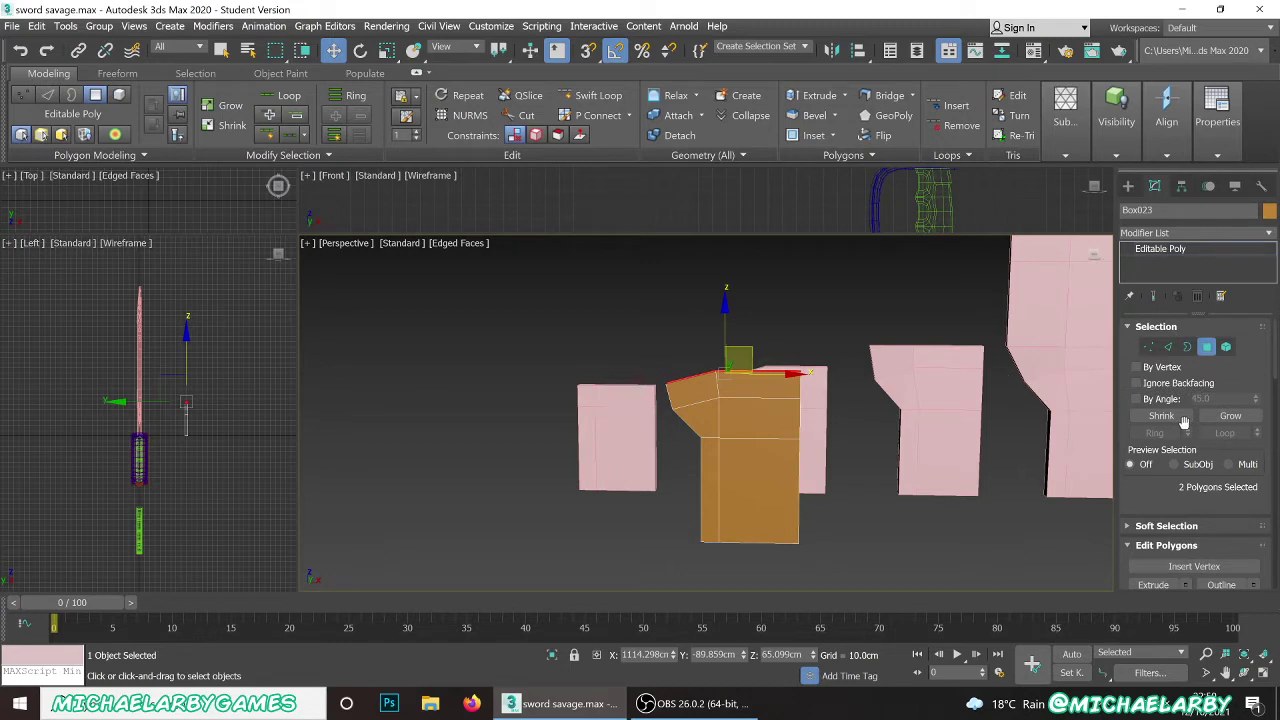
pyautogui.click(1167, 346)
pyautogui.keyDown('alt'); pyautogui.moveTo(752, 322); pyautogui.dragTo(700, 380, button='middle'); pyautogui.keyUp('alt')
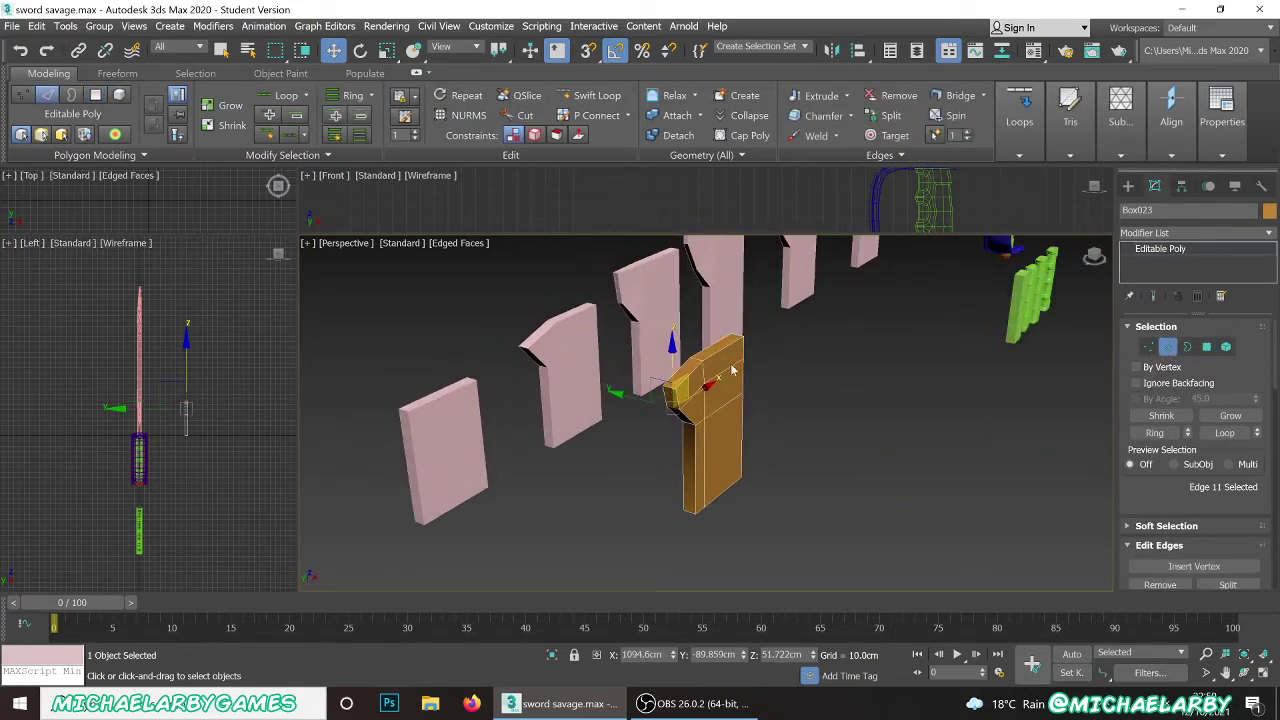
pyautogui.scroll(4, 672, 392)
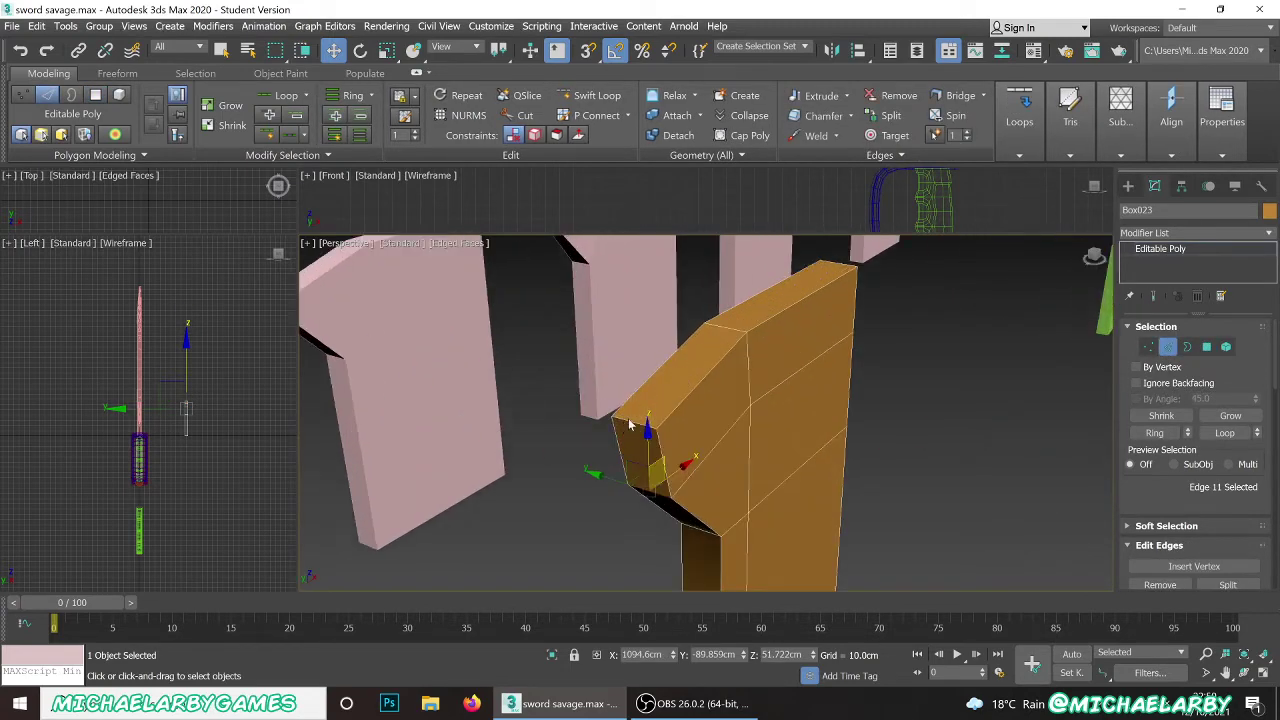
pyautogui.click(633, 414)
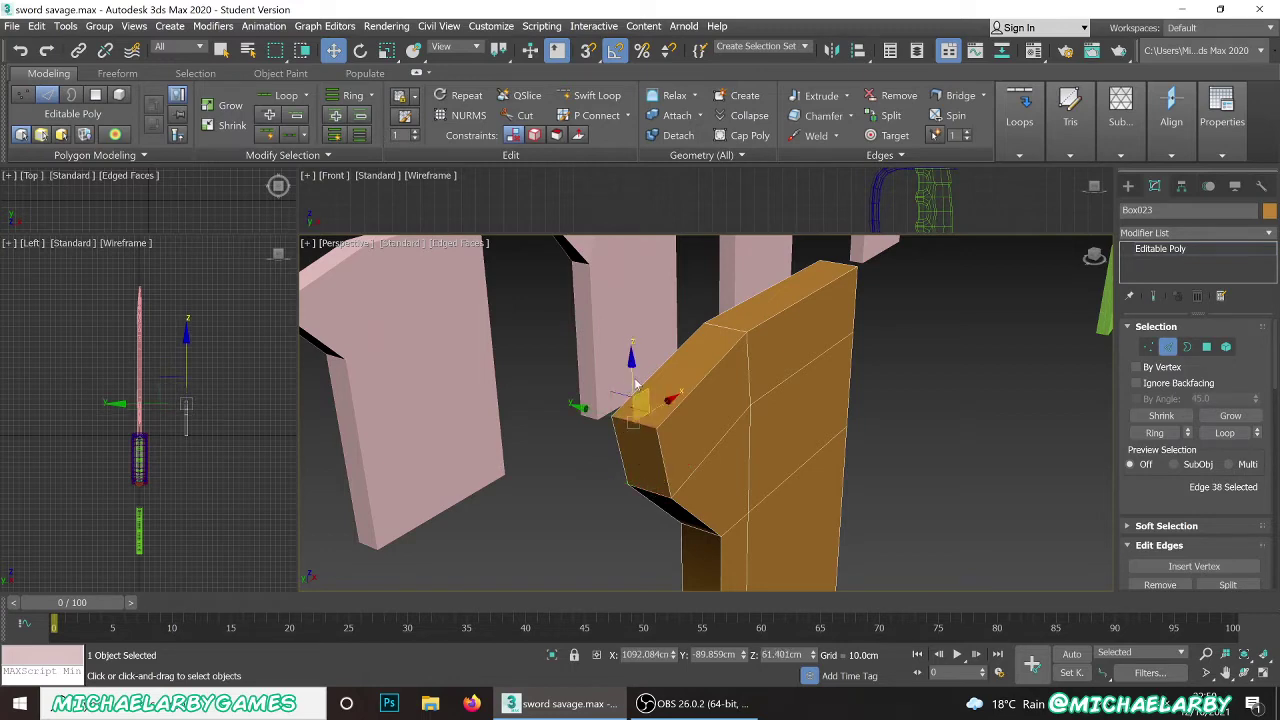
pyautogui.moveTo(630, 364); pyautogui.dragTo(623, 335)
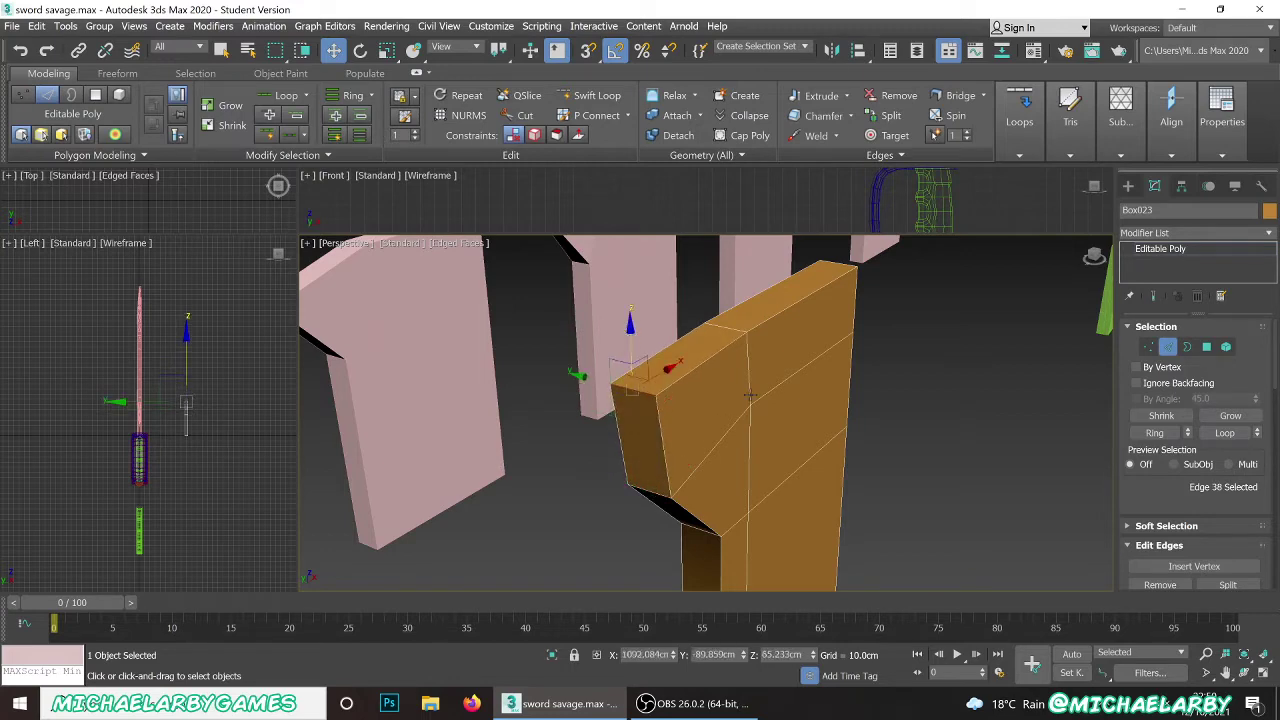
pyautogui.keyDown('alt'); pyautogui.moveTo(762, 393); pyautogui.dragTo(651, 366, button='middle'); pyautogui.keyUp('alt')
pyautogui.scroll(-2, 652, 381)
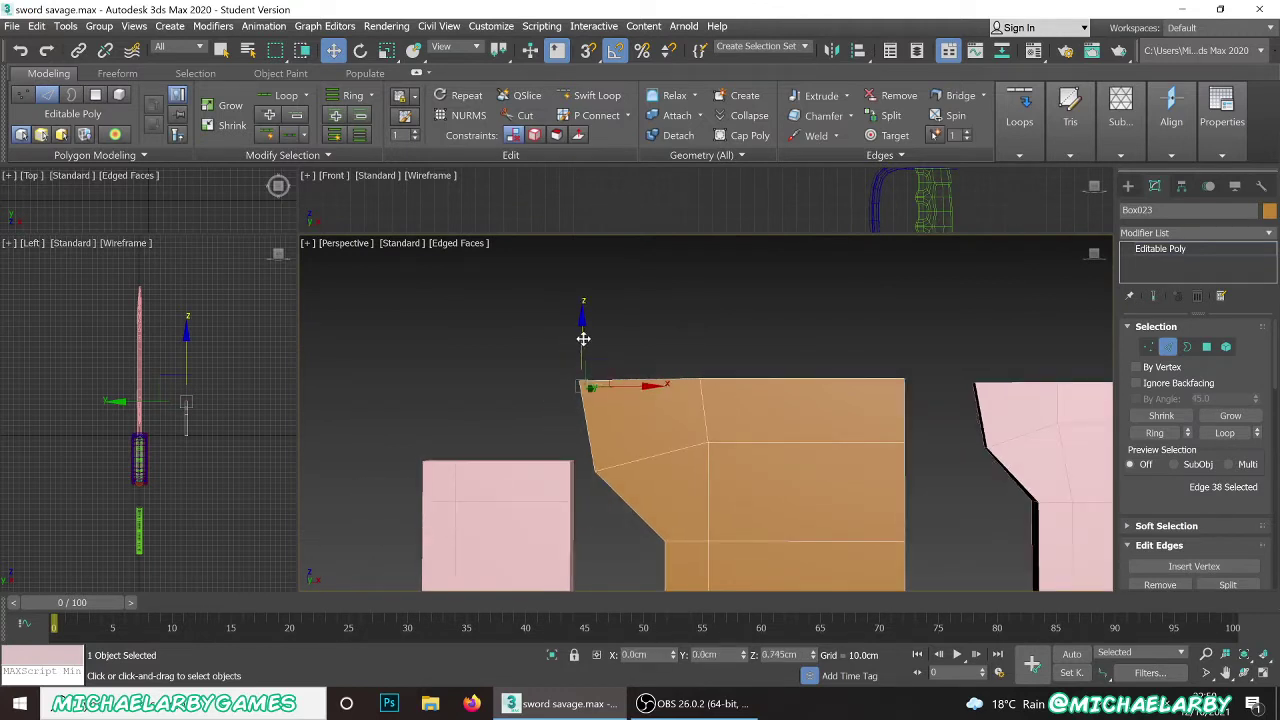
pyautogui.scroll(-4, 588, 342)
pyautogui.moveTo(629, 346)
pyautogui.keyDown('alt'); pyautogui.mouseDown(button='middle')
pyautogui.moveTo(616, 353)
pyautogui.moveTo(627, 350)
pyautogui.mouseUp(button='middle'); pyautogui.keyUp('alt')
# - Flatten the orange box's six top vertices by making them planar in Z
pyautogui.click(1148, 346)
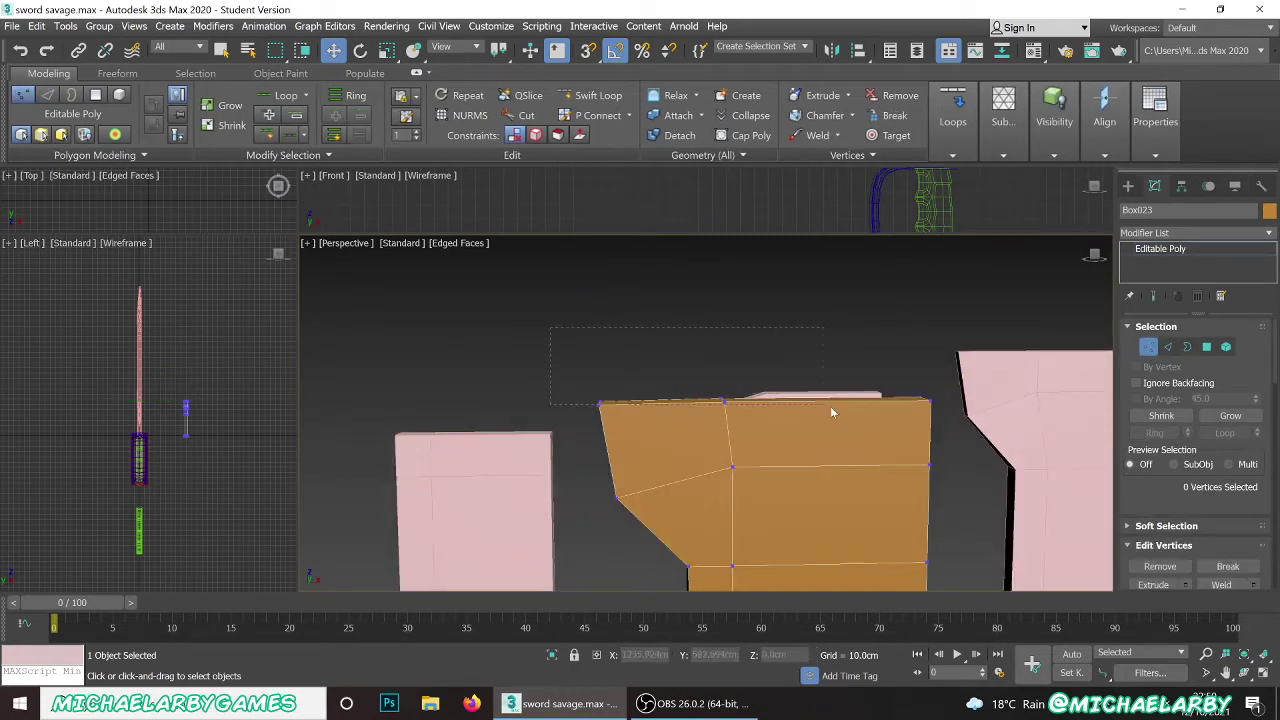
pyautogui.moveTo(942, 413); pyautogui.dragTo(945, 416)
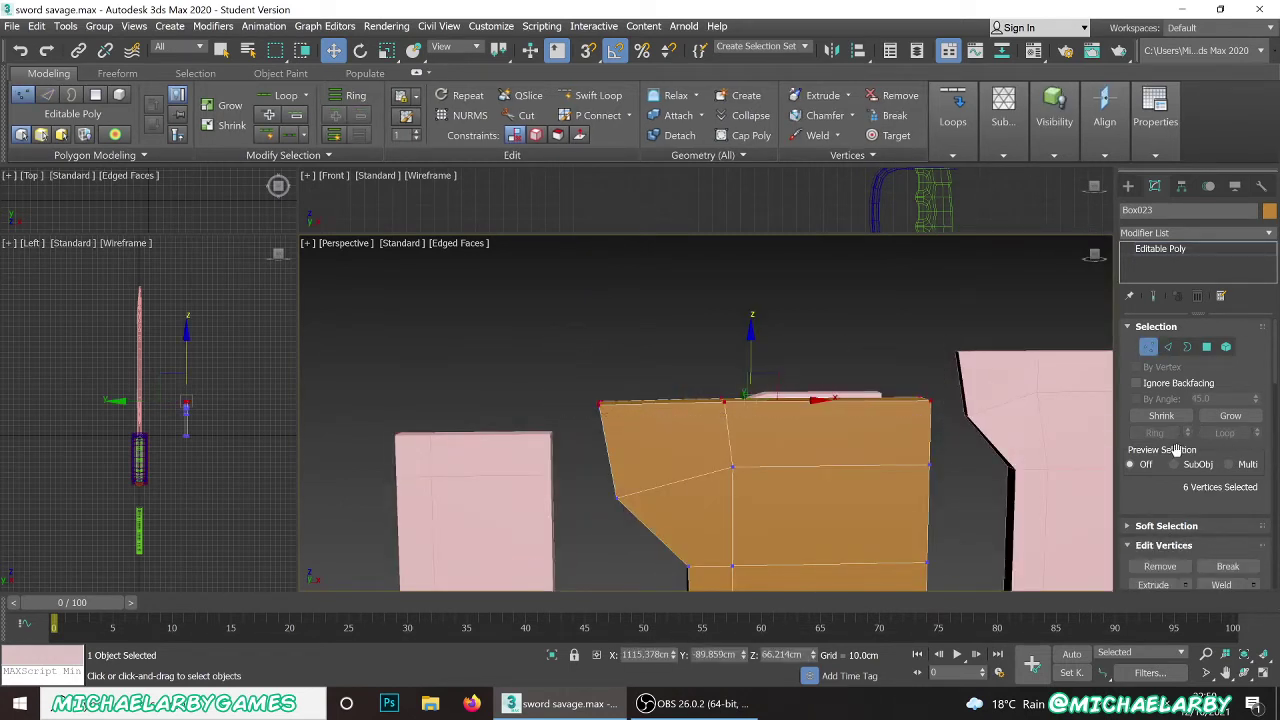
pyautogui.scroll(-10, 1175, 447)
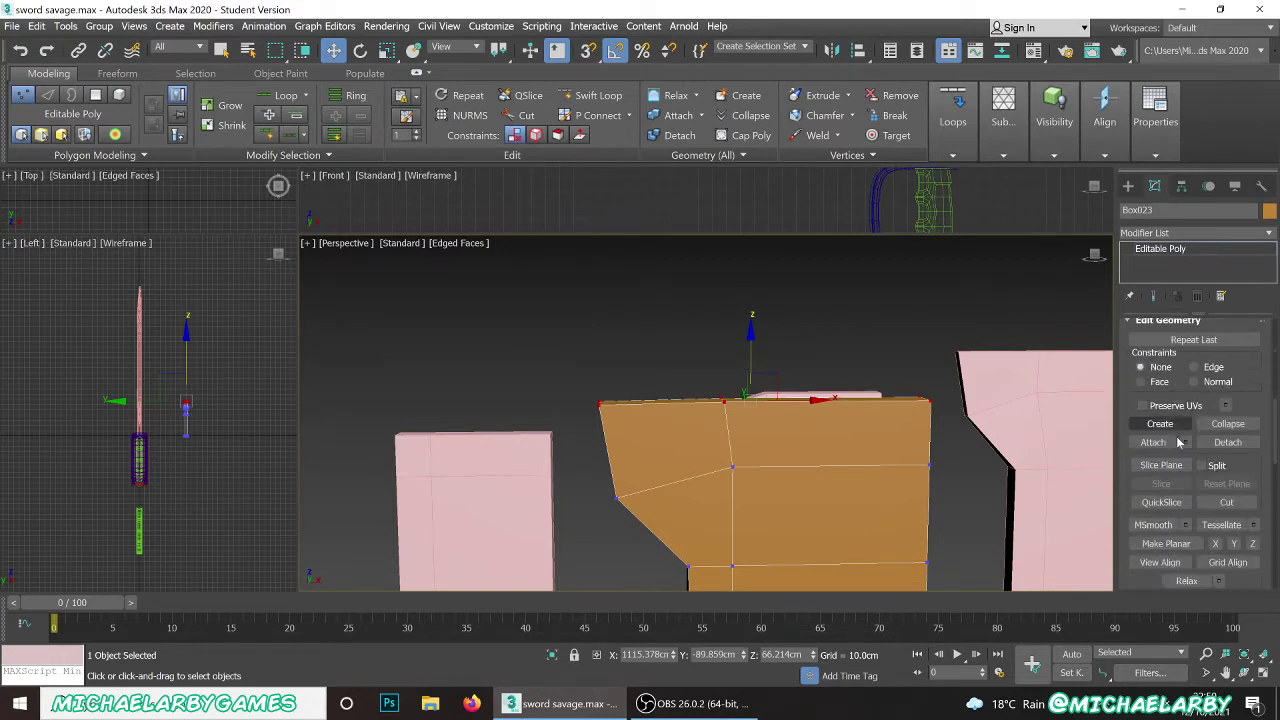
pyautogui.scroll(-3, 1178, 443)
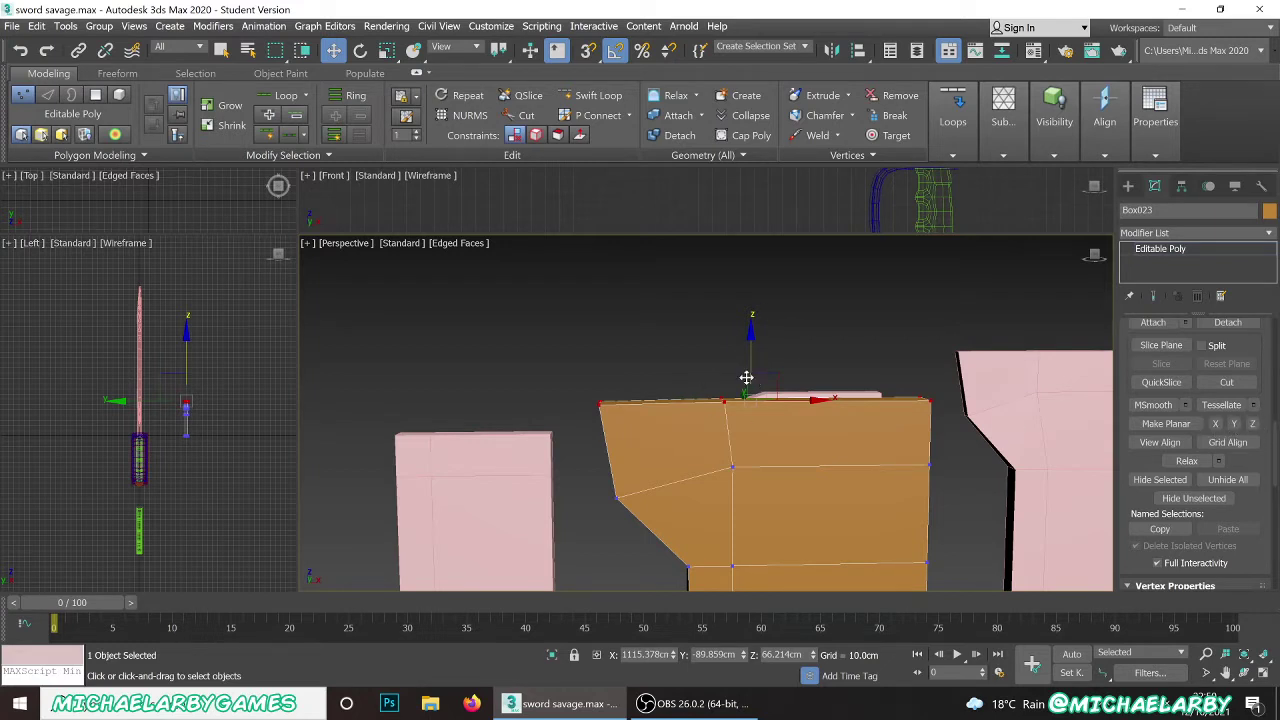
pyautogui.click(1253, 424)
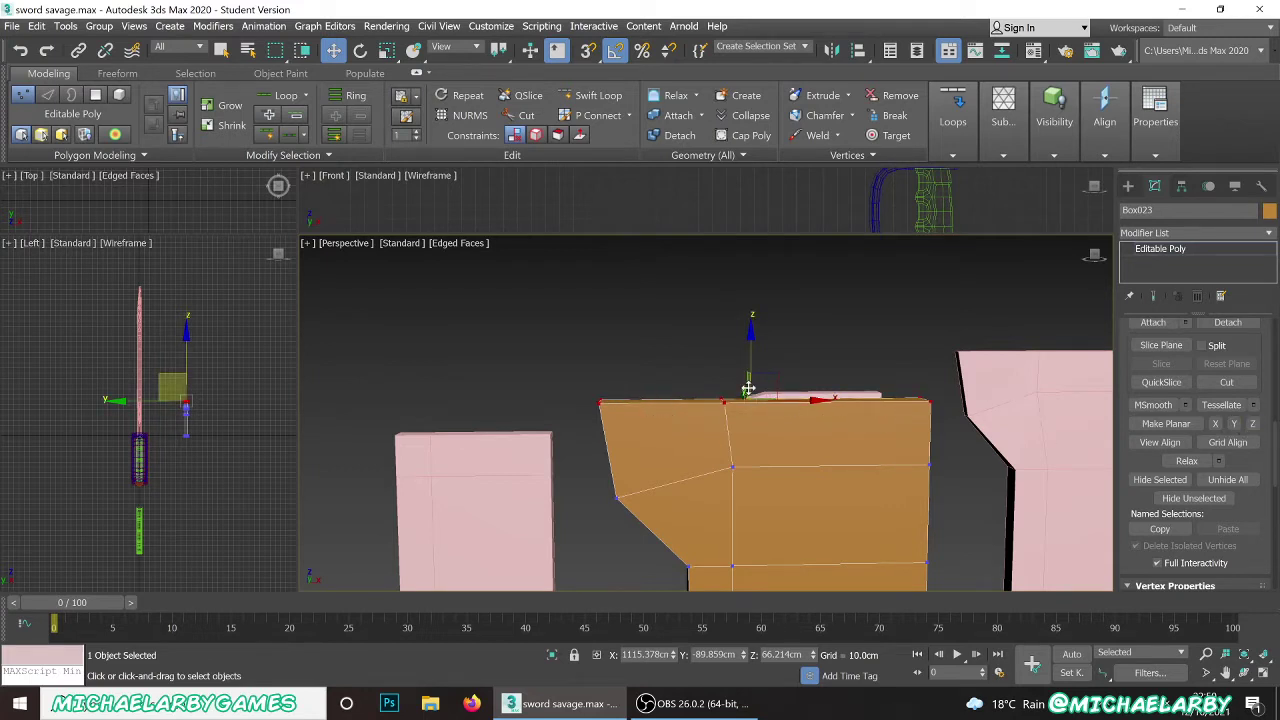
# - Scale the orange box's outer side polygon at the protruding tip to about 35% along Y to narrow that edge
pyautogui.keyDown('alt'); pyautogui.moveTo(643, 355); pyautogui.dragTo(711, 394, button='middle'); pyautogui.keyUp('alt')
pyautogui.scroll(-5, 709, 394)
pyautogui.scroll(3, 741, 369)
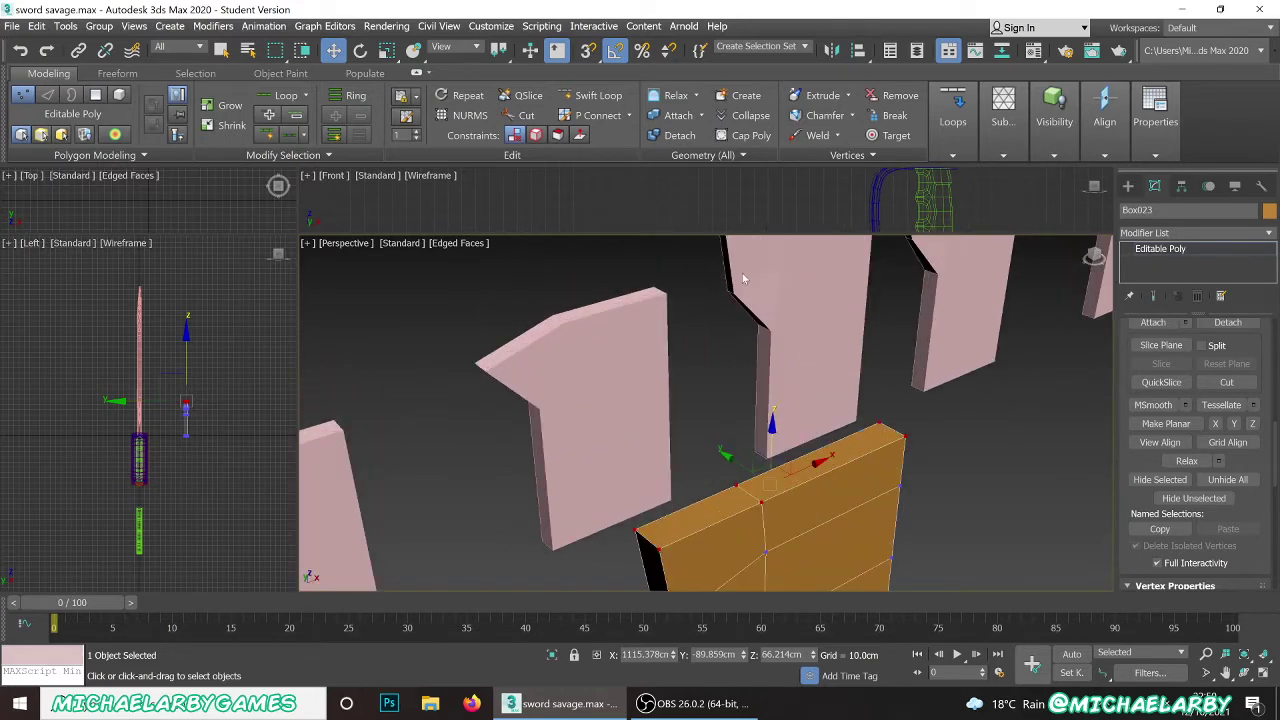
pyautogui.keyDown('alt'); pyautogui.moveTo(743, 279); pyautogui.dragTo(757, 306, button='middle'); pyautogui.keyUp('alt')
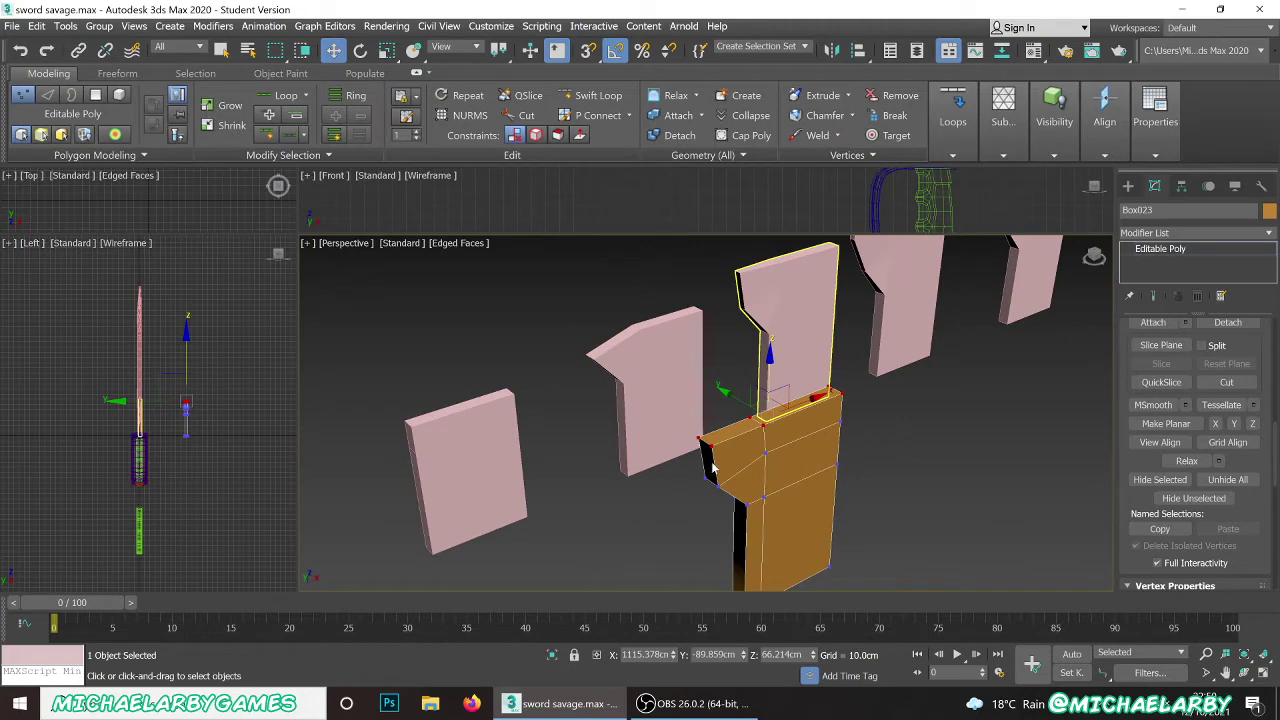
pyautogui.scroll(6, 1207, 405)
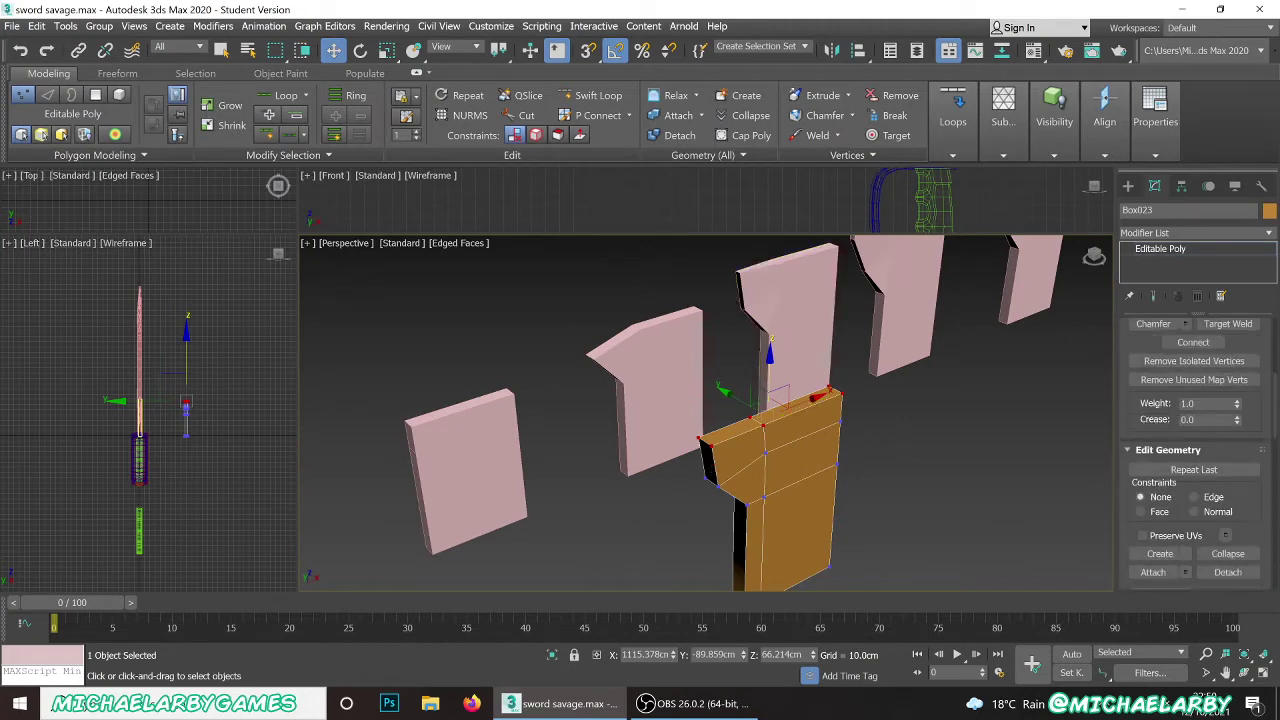
pyautogui.scroll(5, 1207, 397)
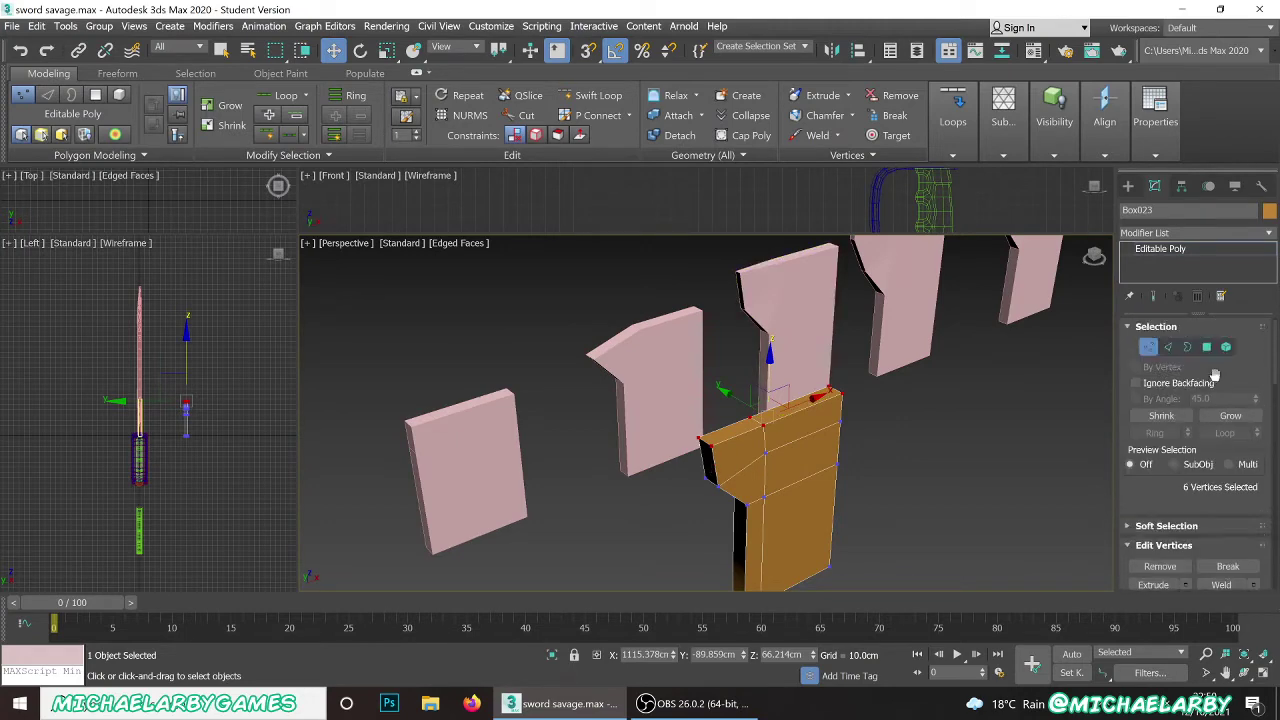
pyautogui.click(1206, 347)
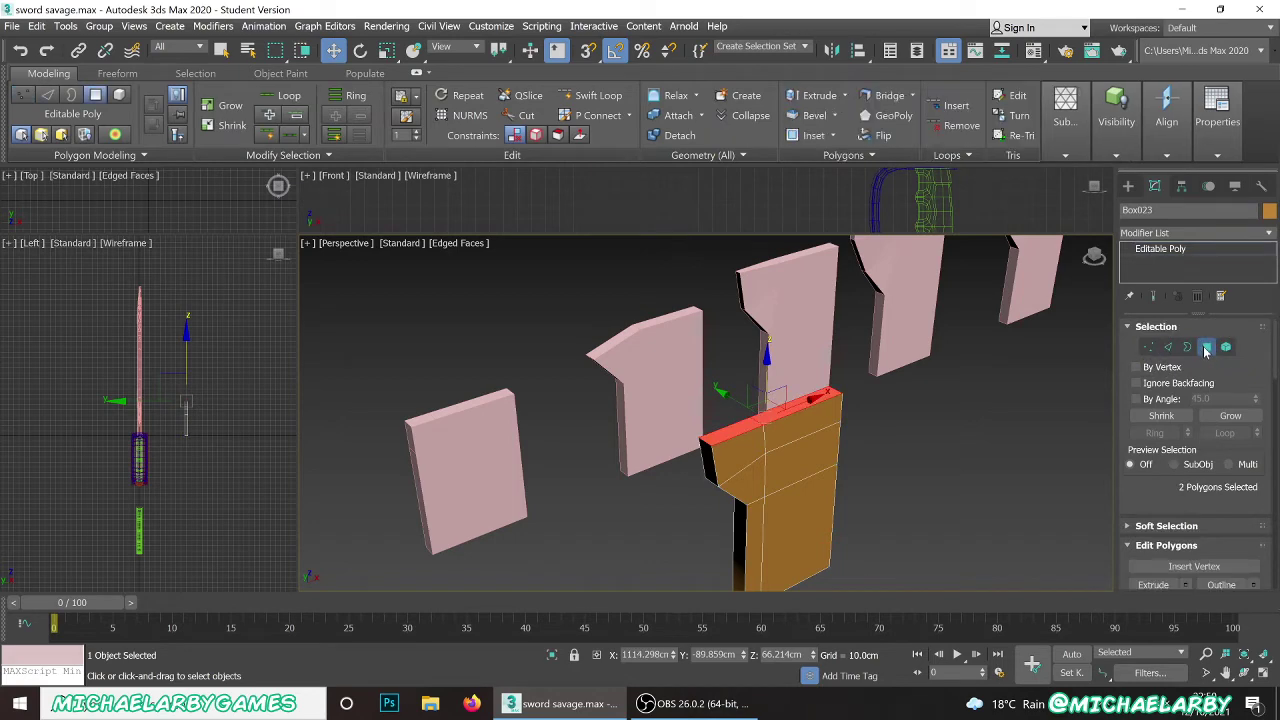
pyautogui.click(707, 459)
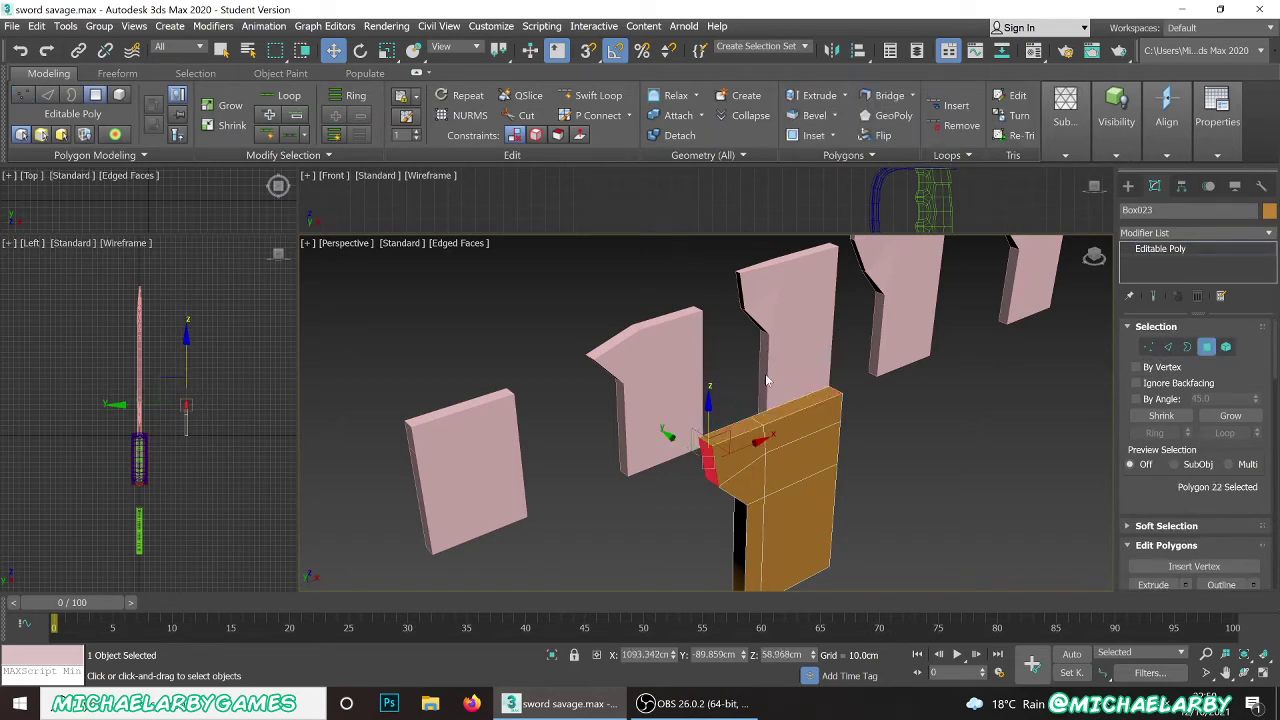
pyautogui.click(387, 51)
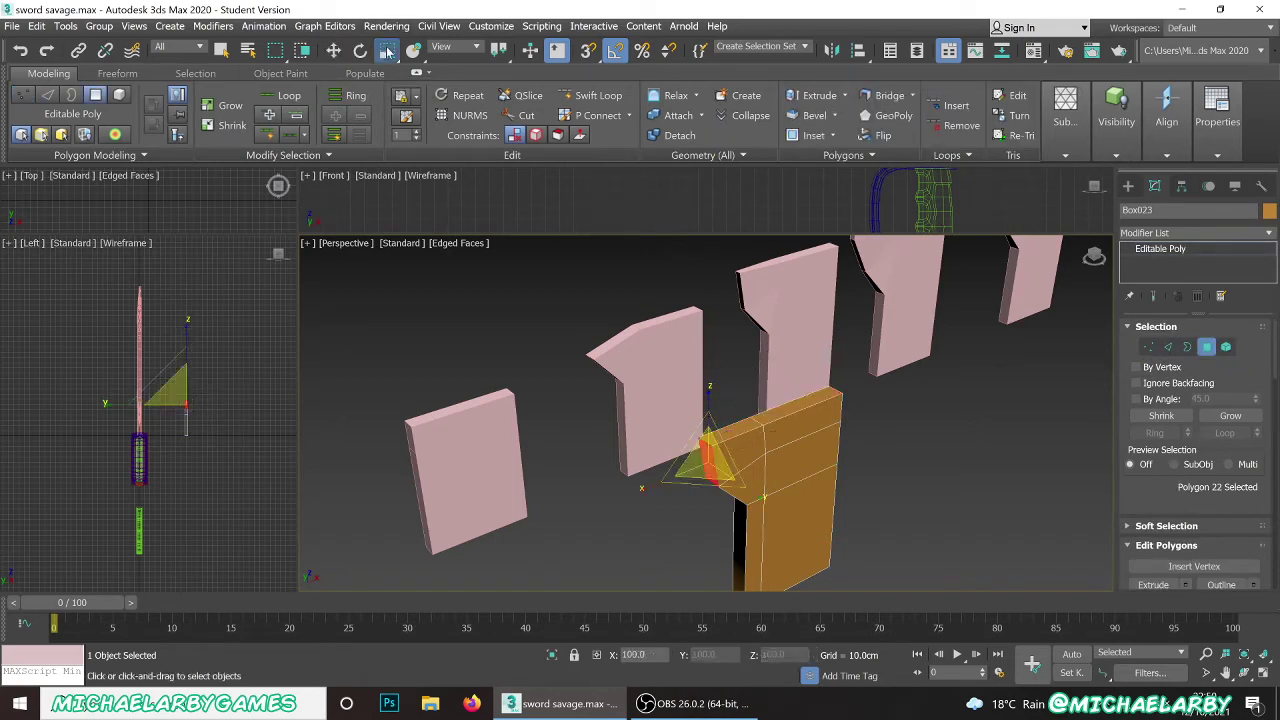
pyautogui.moveTo(764, 502); pyautogui.dragTo(743, 487)
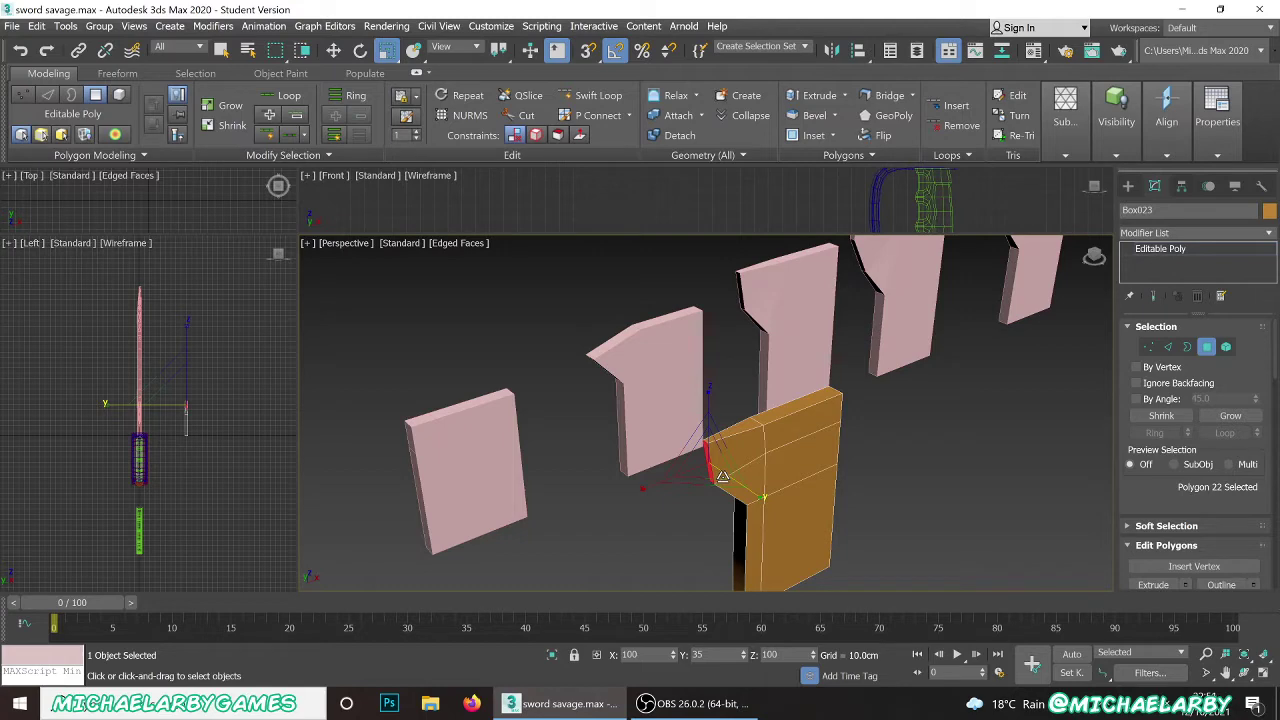
pyautogui.moveTo(720, 476); pyautogui.dragTo(720, 476)
pyautogui.scroll(-3, 720, 476)
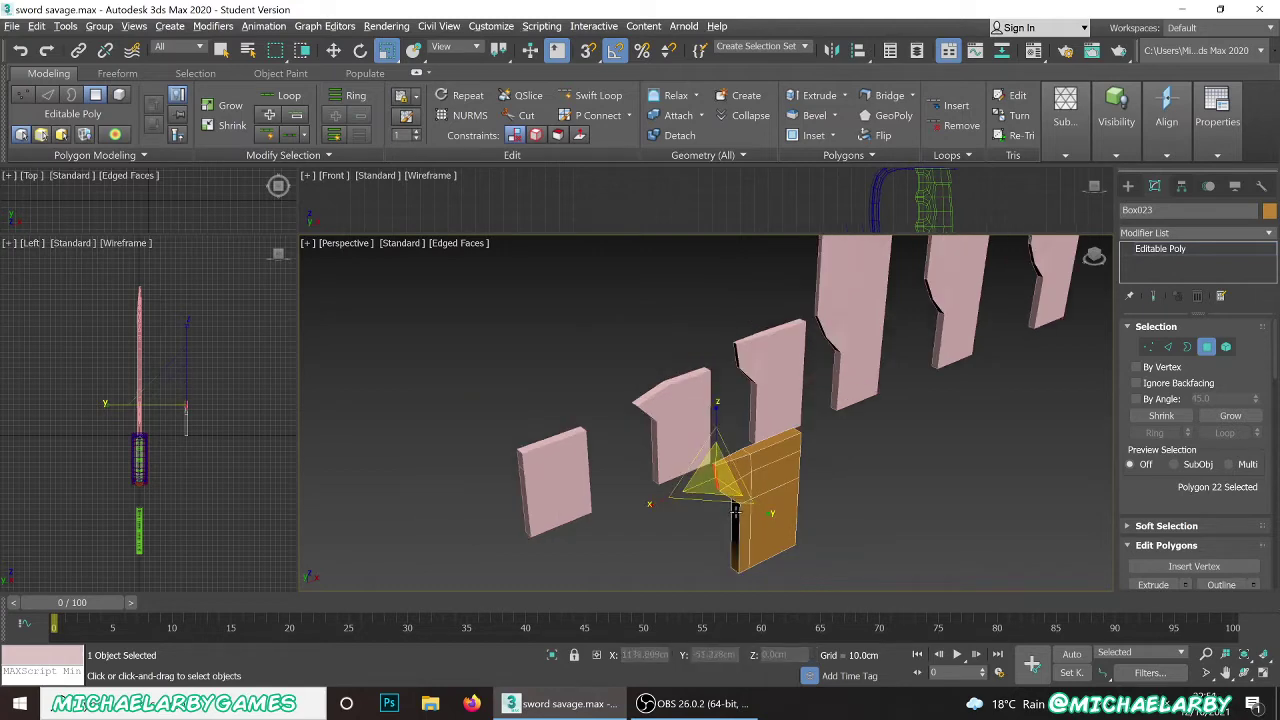
# - Return to whole-object level and move the orange box about 147 cm along positive X, in front of the tall fourth blade stage
pyautogui.keyDown('alt'); pyautogui.moveTo(720, 476); pyautogui.dragTo(619, 478, button='middle'); pyautogui.keyUp('alt')
pyautogui.rightClick(603, 497)
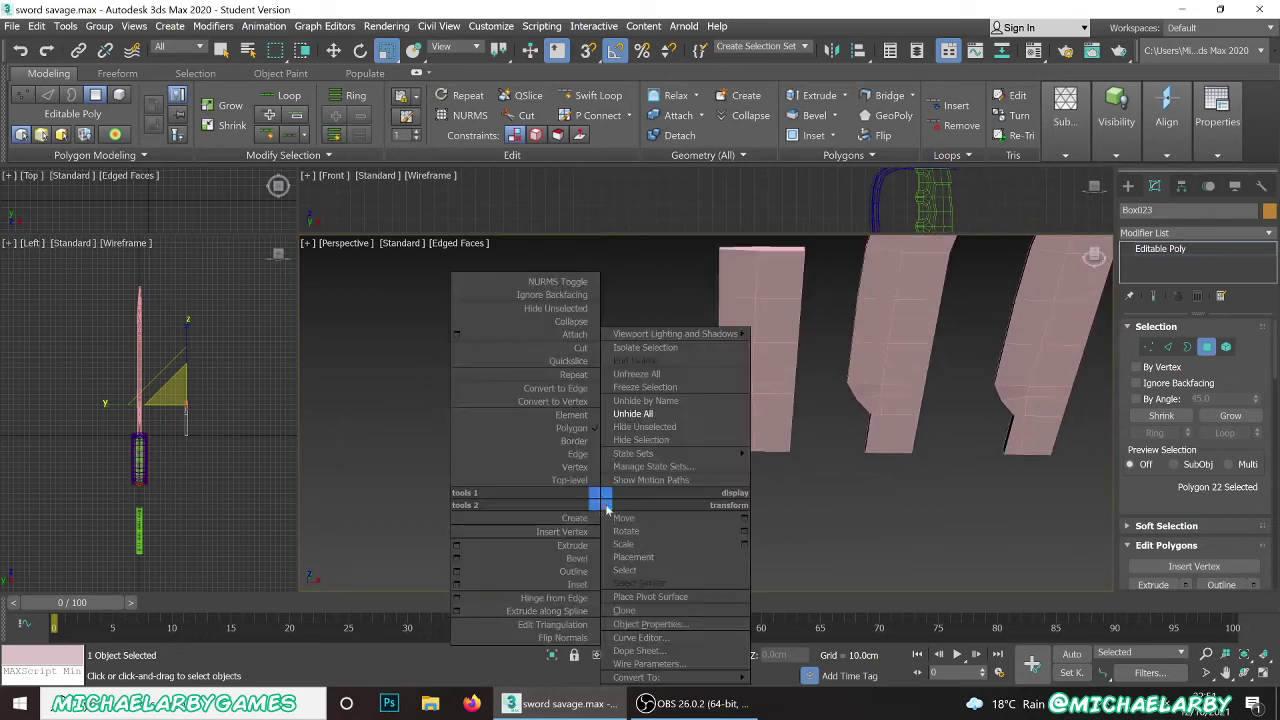
pyautogui.click(590, 482)
pyautogui.click(640, 529)
pyautogui.click(560, 499)
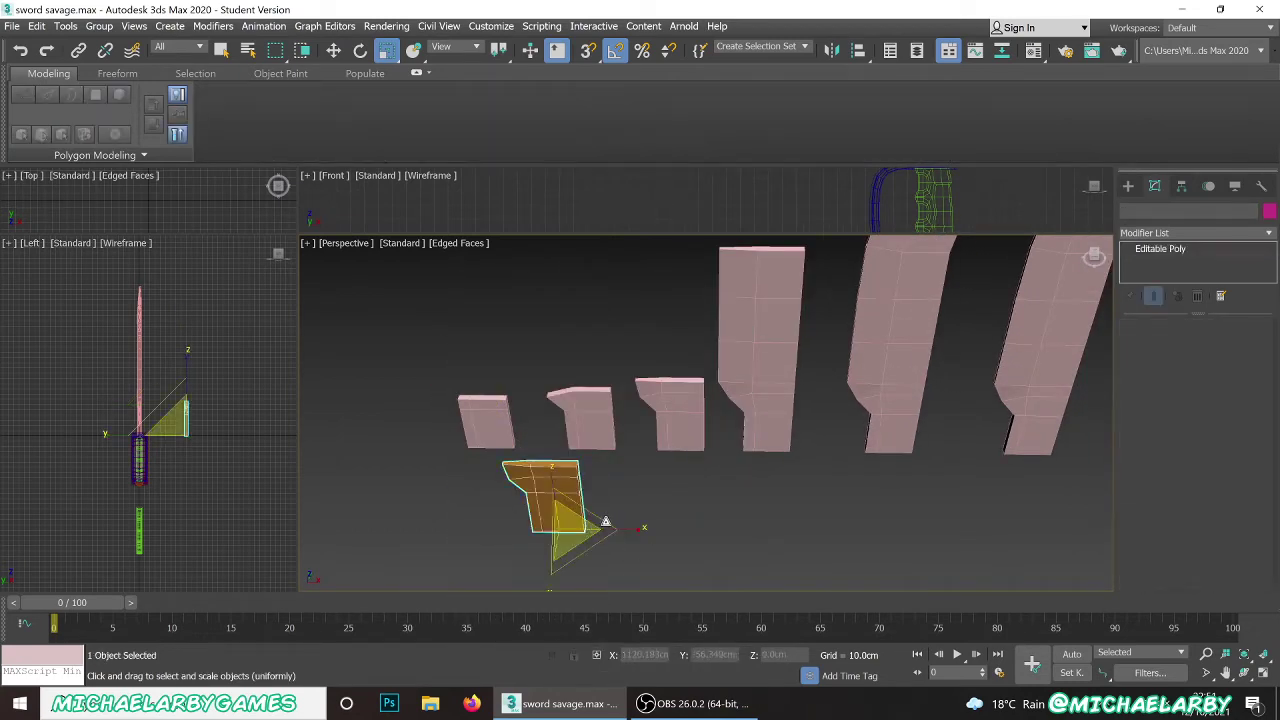
pyautogui.click(333, 50)
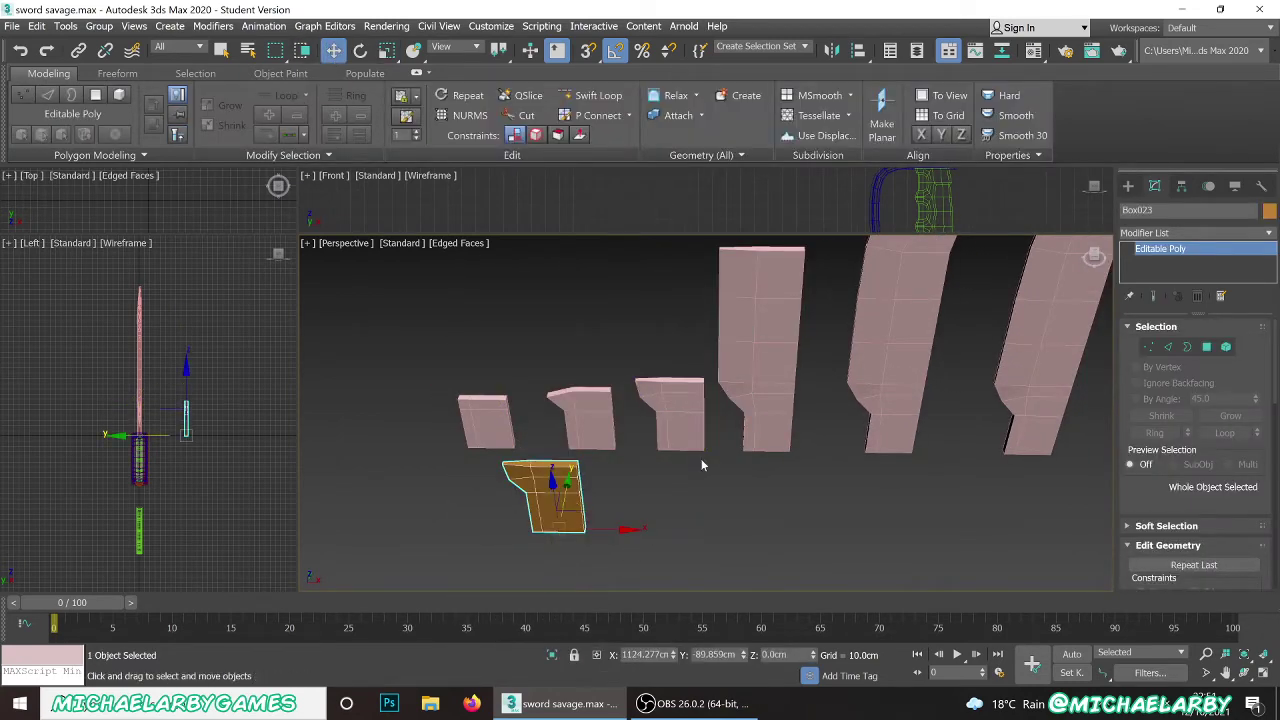
pyautogui.moveTo(604, 533); pyautogui.dragTo(792, 540)
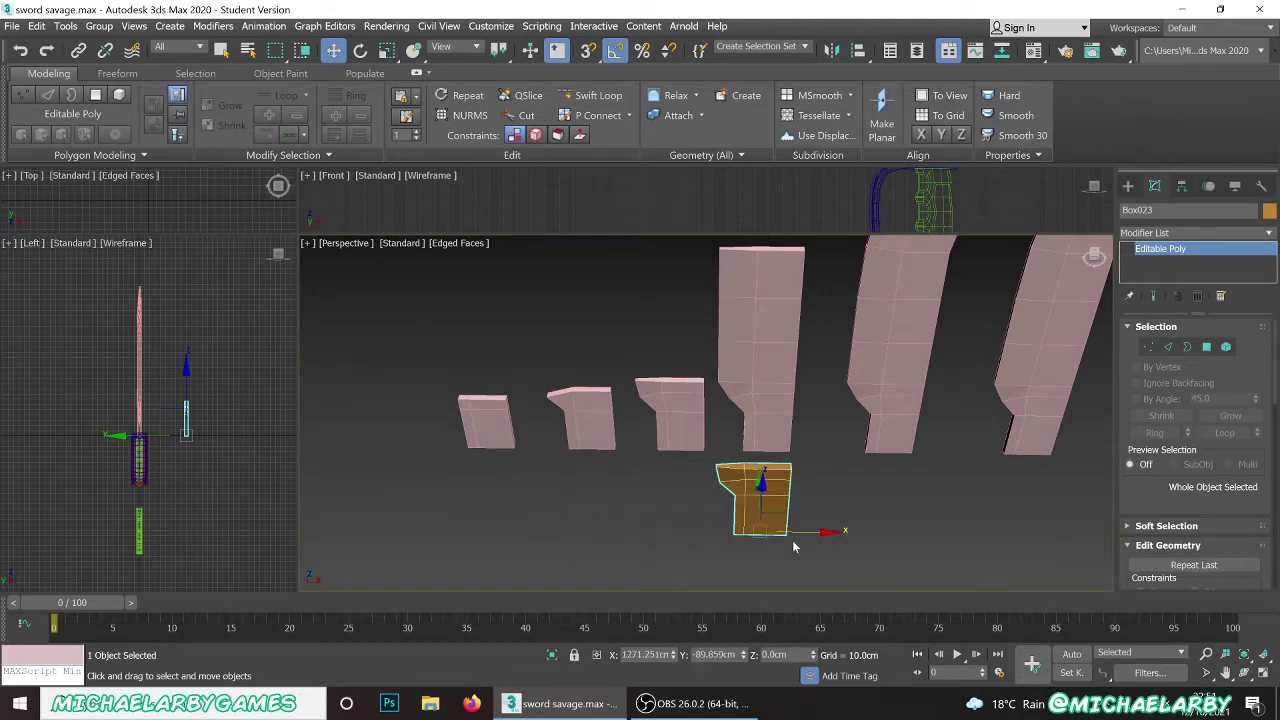
pyautogui.scroll(2, 765, 484)
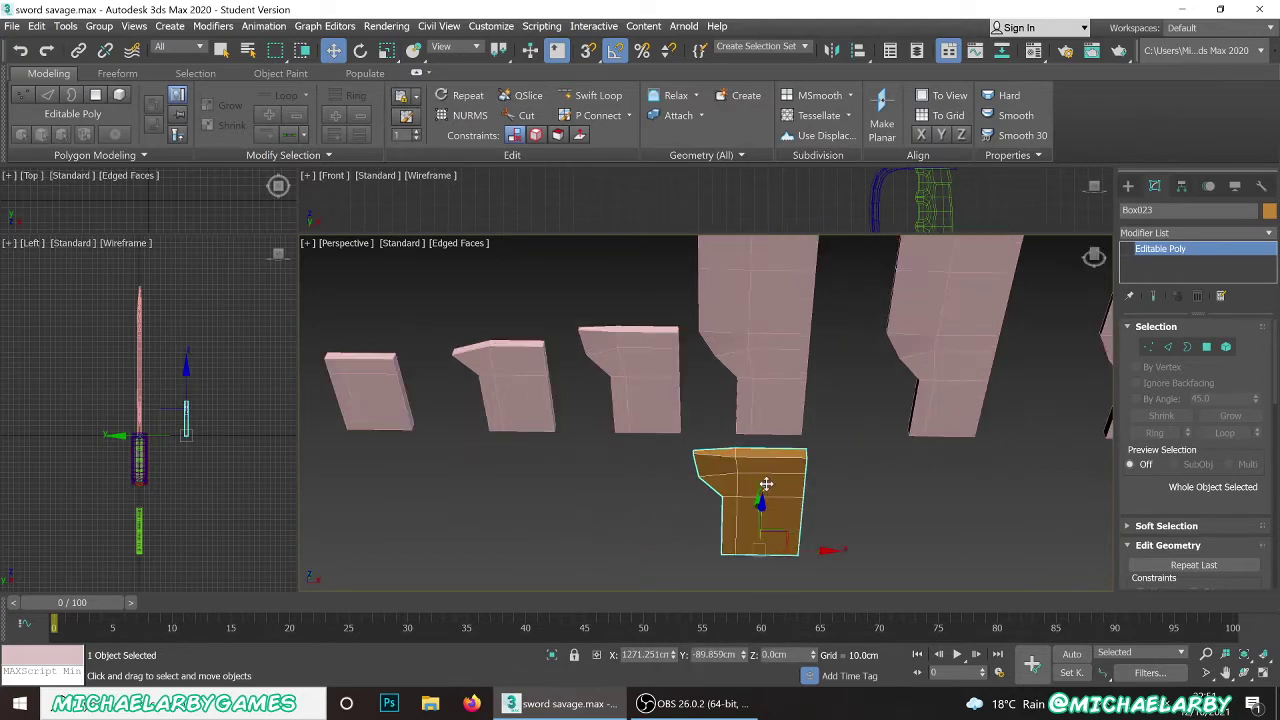
# - Extrude the orange box's two top polygons upward three times in succession, each by 39.674 cm
pyautogui.click(1206, 347)
pyautogui.click(785, 452)
pyautogui.keyDown('ctrl'); pyautogui.click(724, 451); pyautogui.keyUp('ctrl')
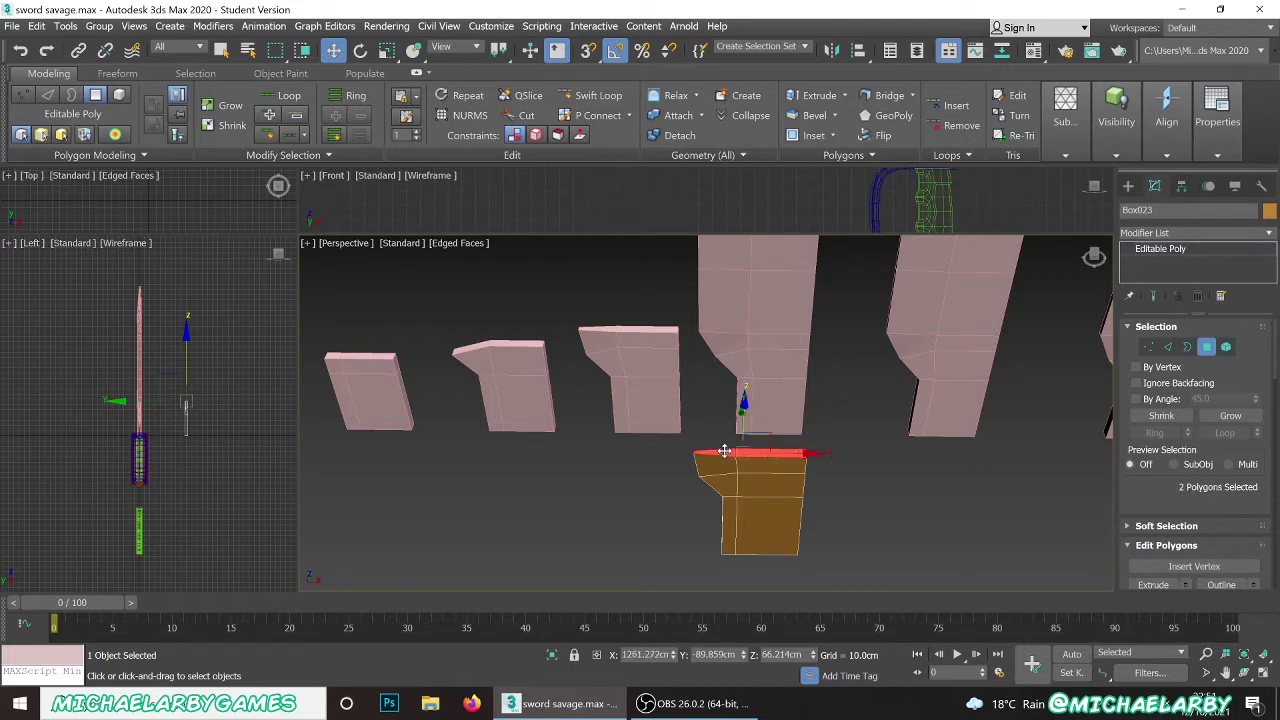
pyautogui.keyDown('alt'); pyautogui.moveTo(724, 451); pyautogui.dragTo(758, 383, button='middle'); pyautogui.keyUp('alt')
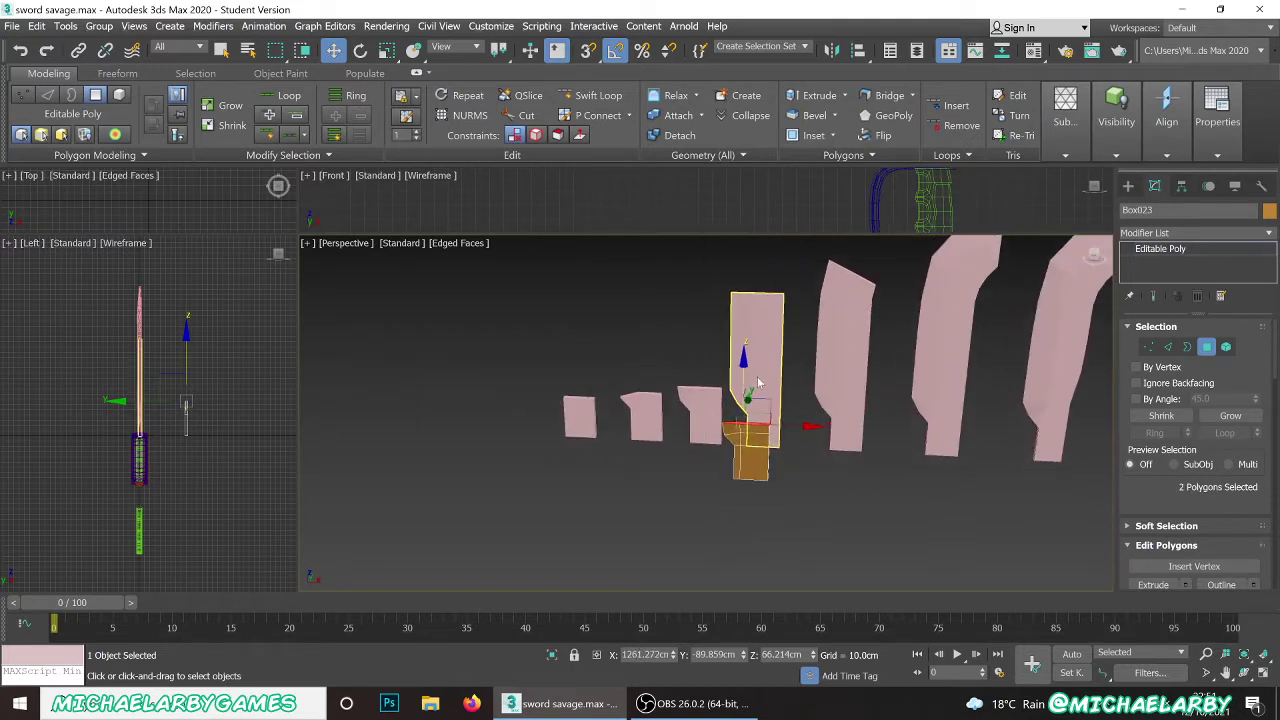
pyautogui.scroll(3, 758, 384)
pyautogui.scroll(-3, 1150, 470)
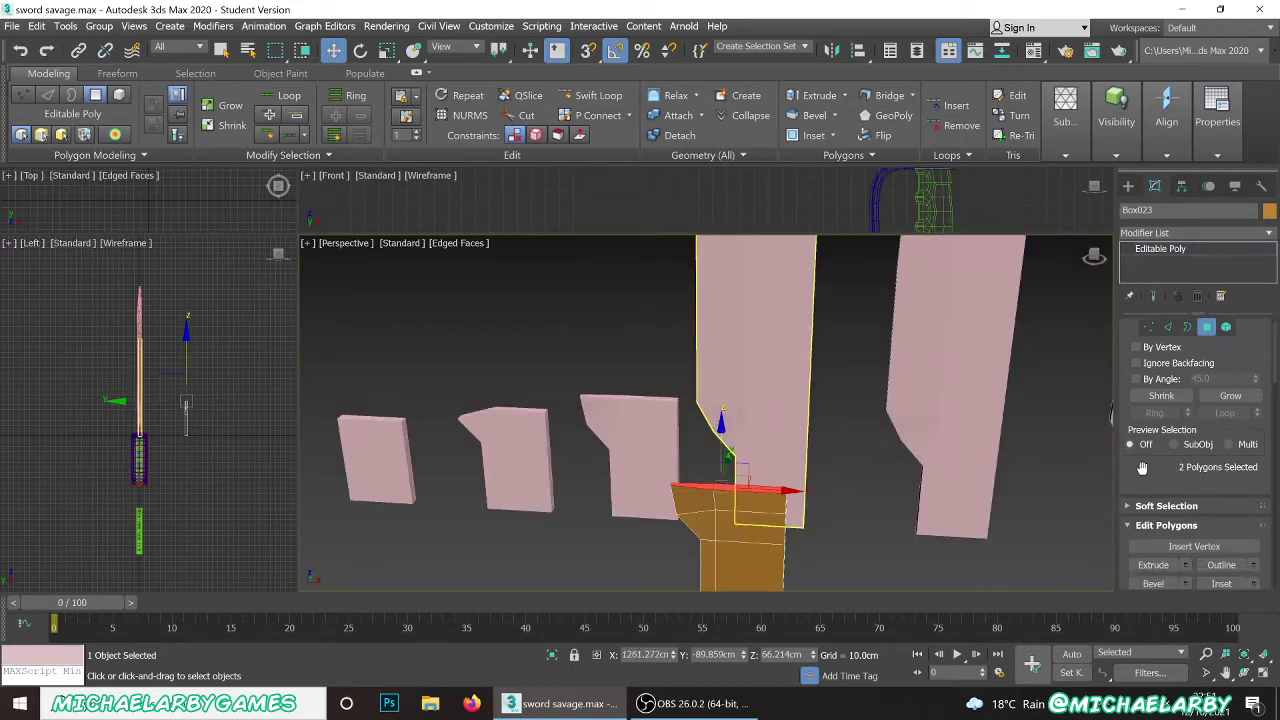
pyautogui.click(1186, 515)
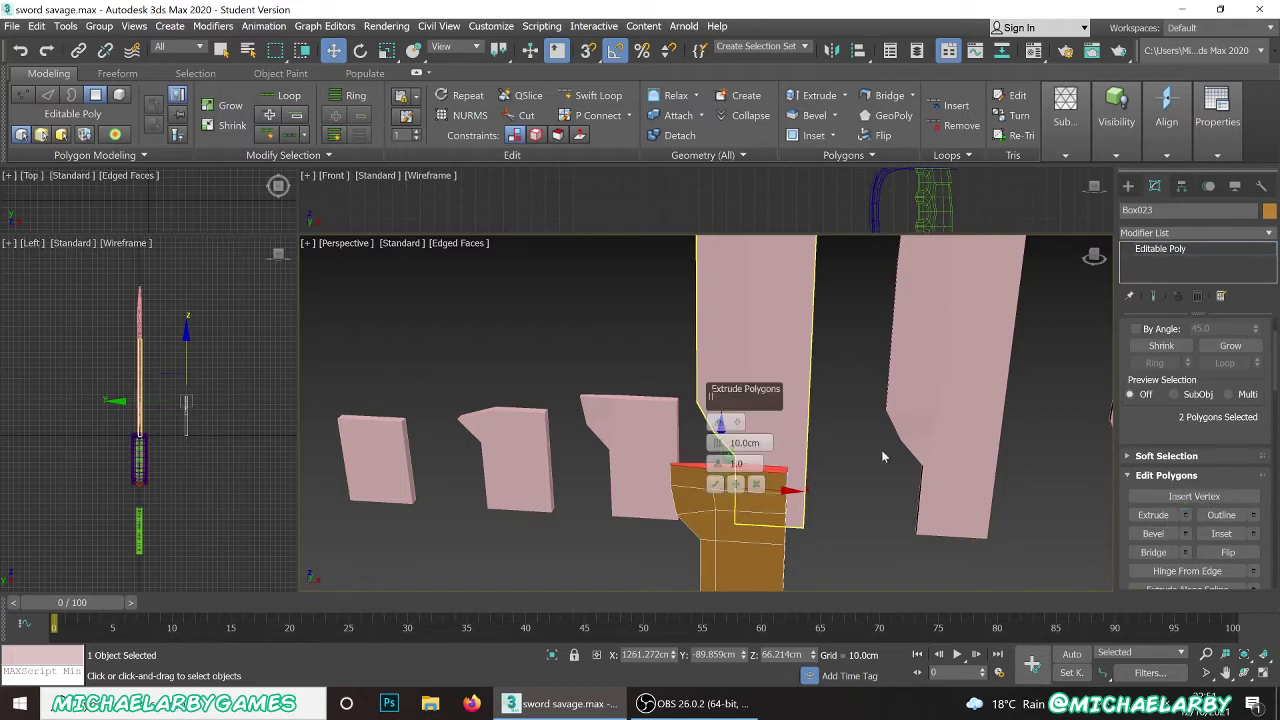
pyautogui.moveTo(717, 443); pyautogui.dragTo(713, 305)
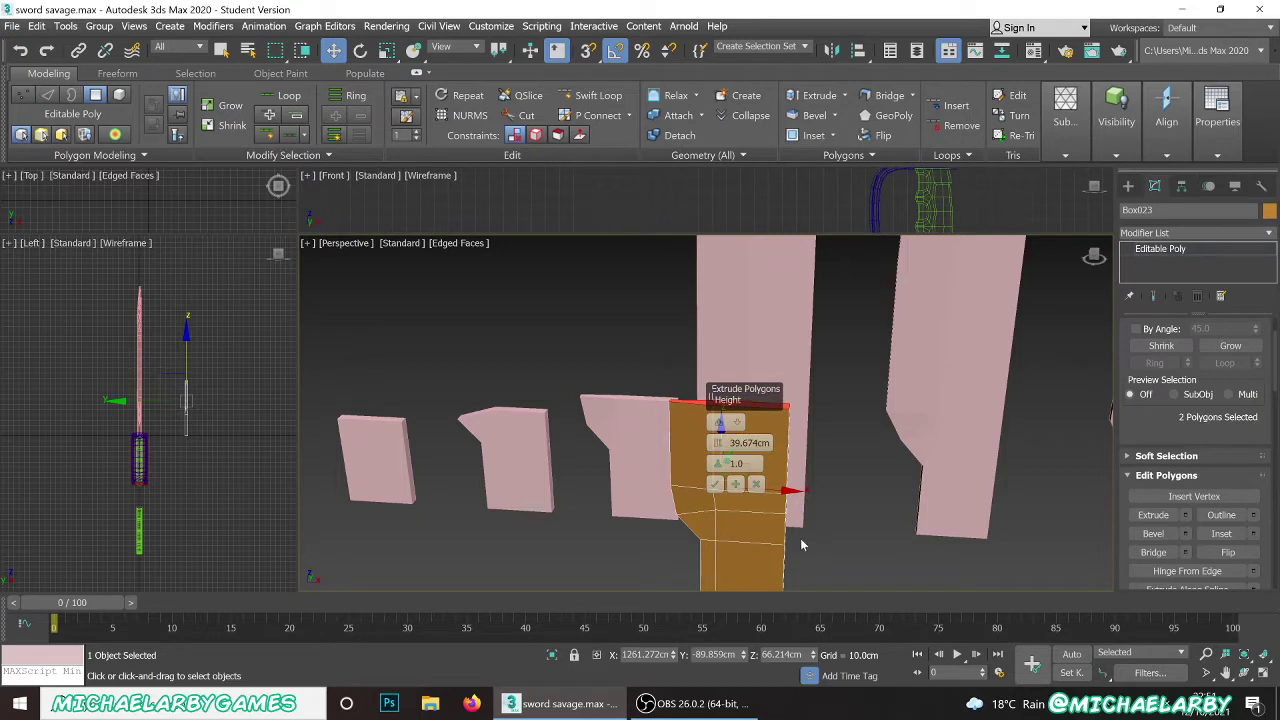
pyautogui.click(737, 485)
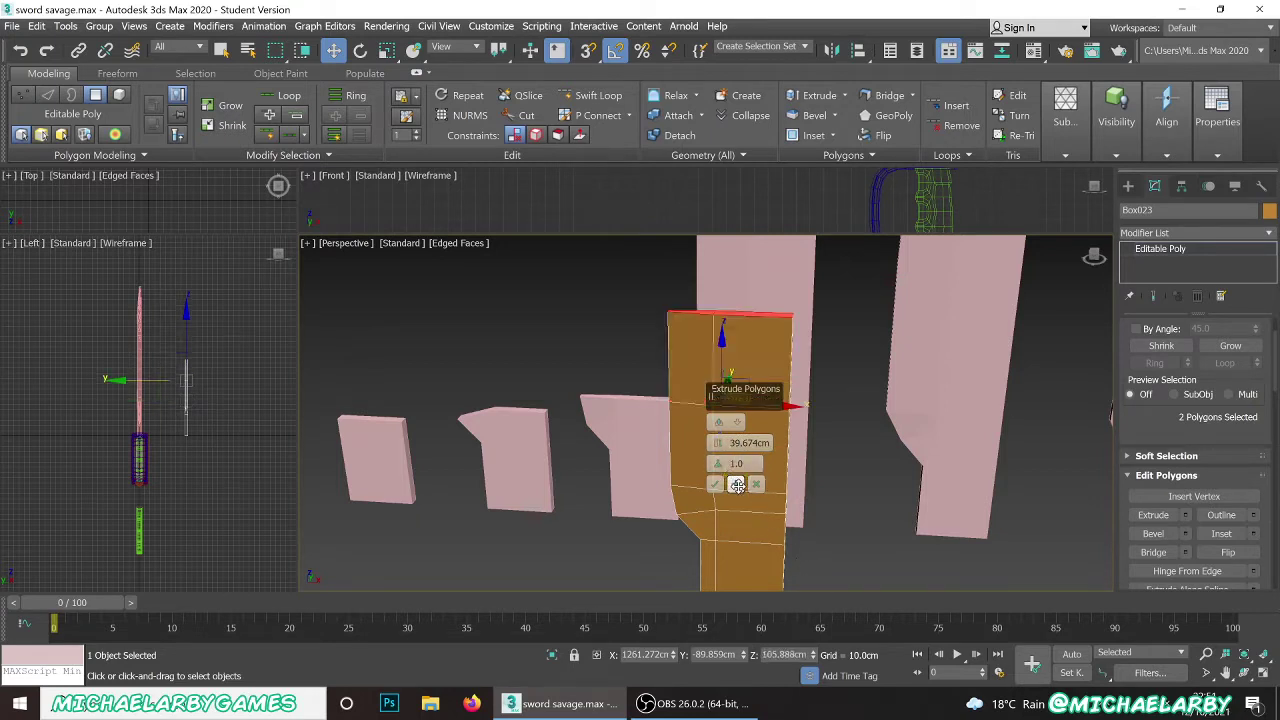
pyautogui.click(737, 485)
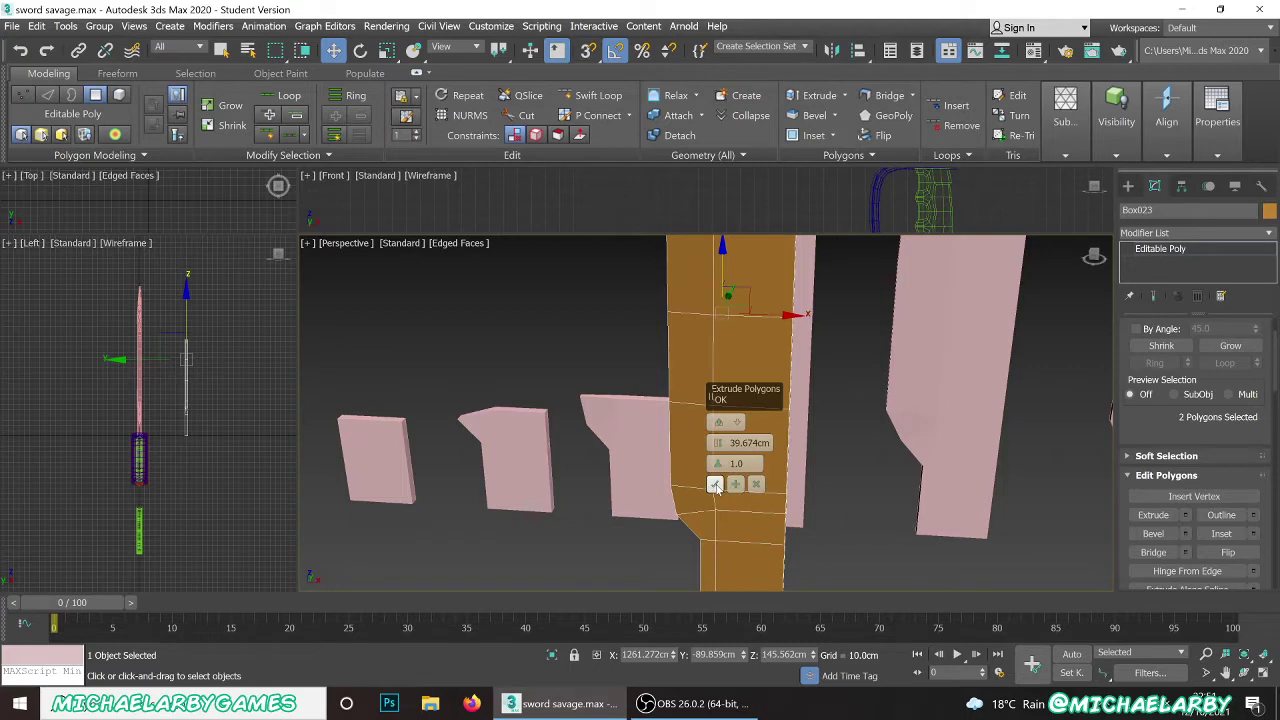
pyautogui.click(715, 485)
# - Extrude the two top polygons once more by 18.963 cm
pyautogui.scroll(-3, 657, 449)
pyautogui.scroll(4, 665, 435)
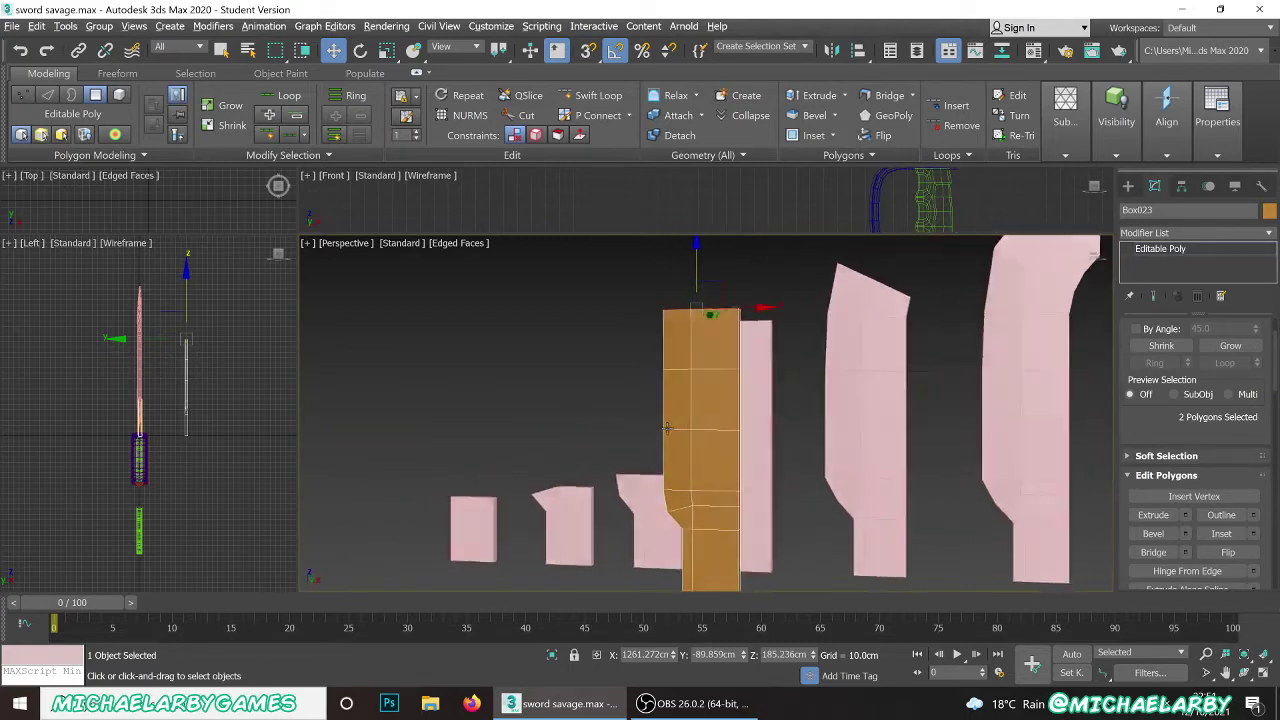
pyautogui.moveTo(667, 428); pyautogui.dragTo(684, 486, button='middle')
pyautogui.scroll(2, 737, 360)
pyautogui.keyDown('alt'); pyautogui.moveTo(723, 408); pyautogui.dragTo(739, 493, button='middle'); pyautogui.keyUp('alt')
pyautogui.scroll(2, 721, 457)
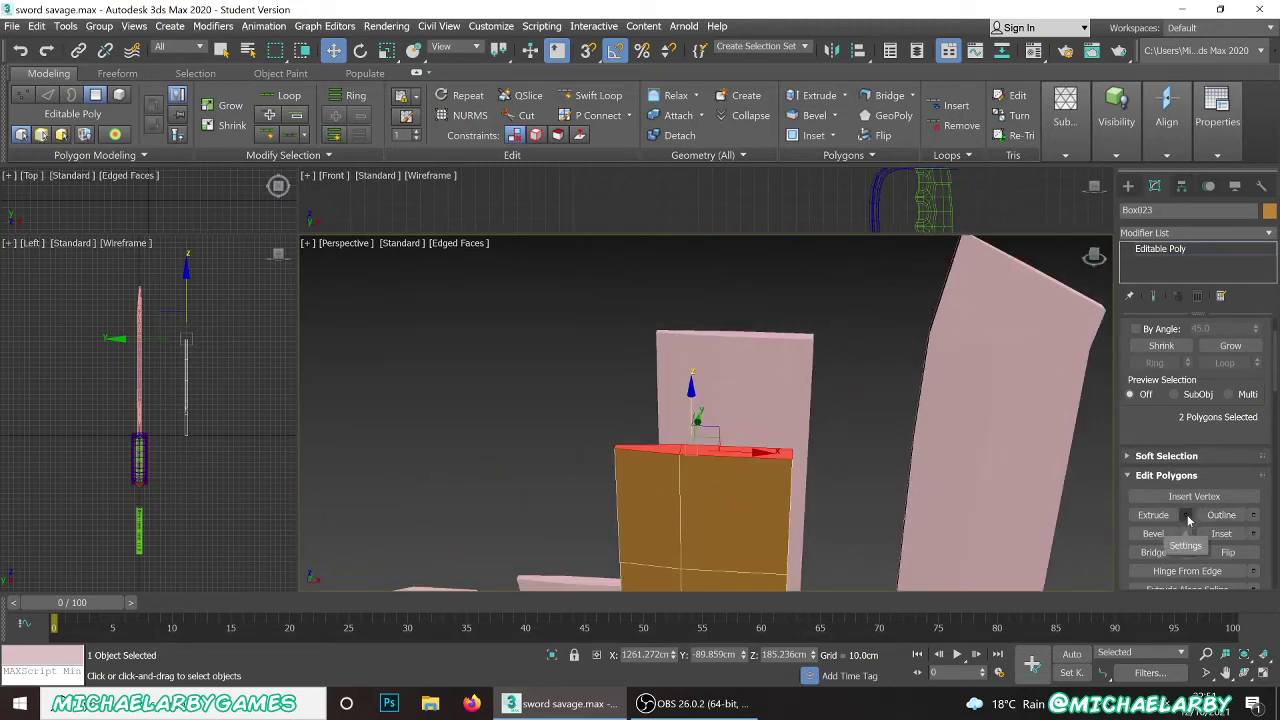
pyautogui.click(1186, 515)
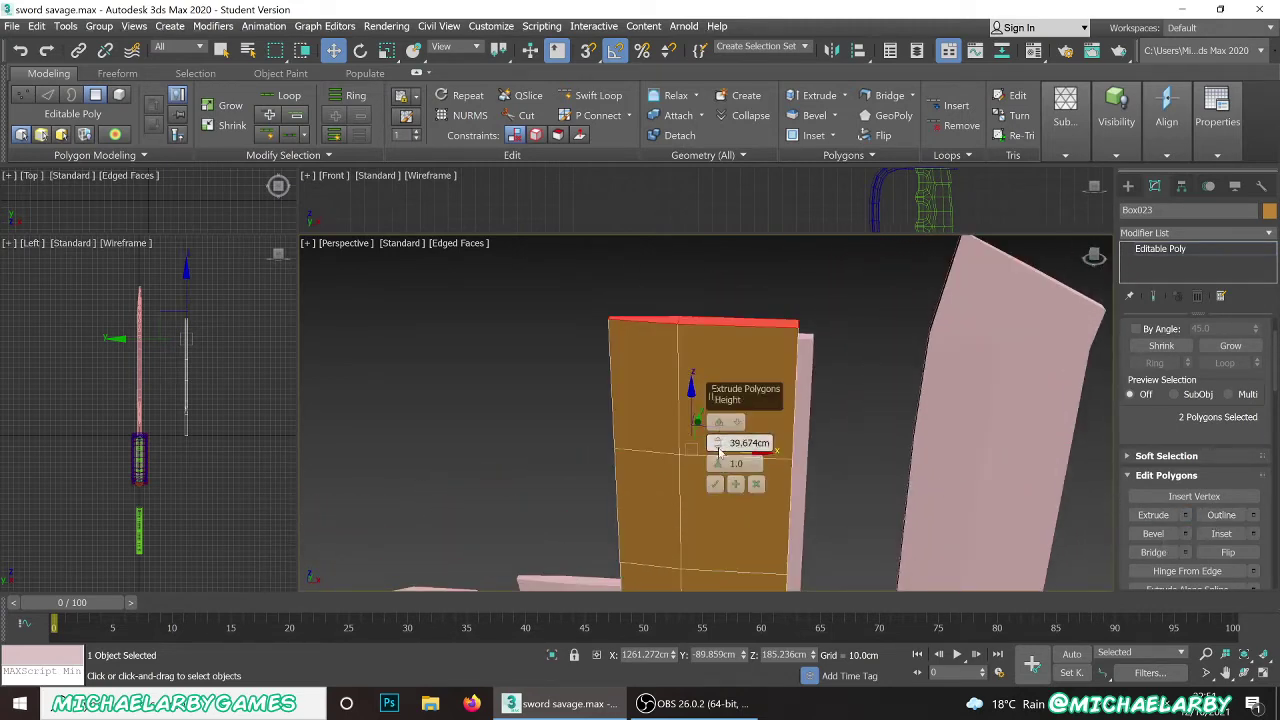
pyautogui.moveTo(720, 452); pyautogui.dragTo(705, 535)
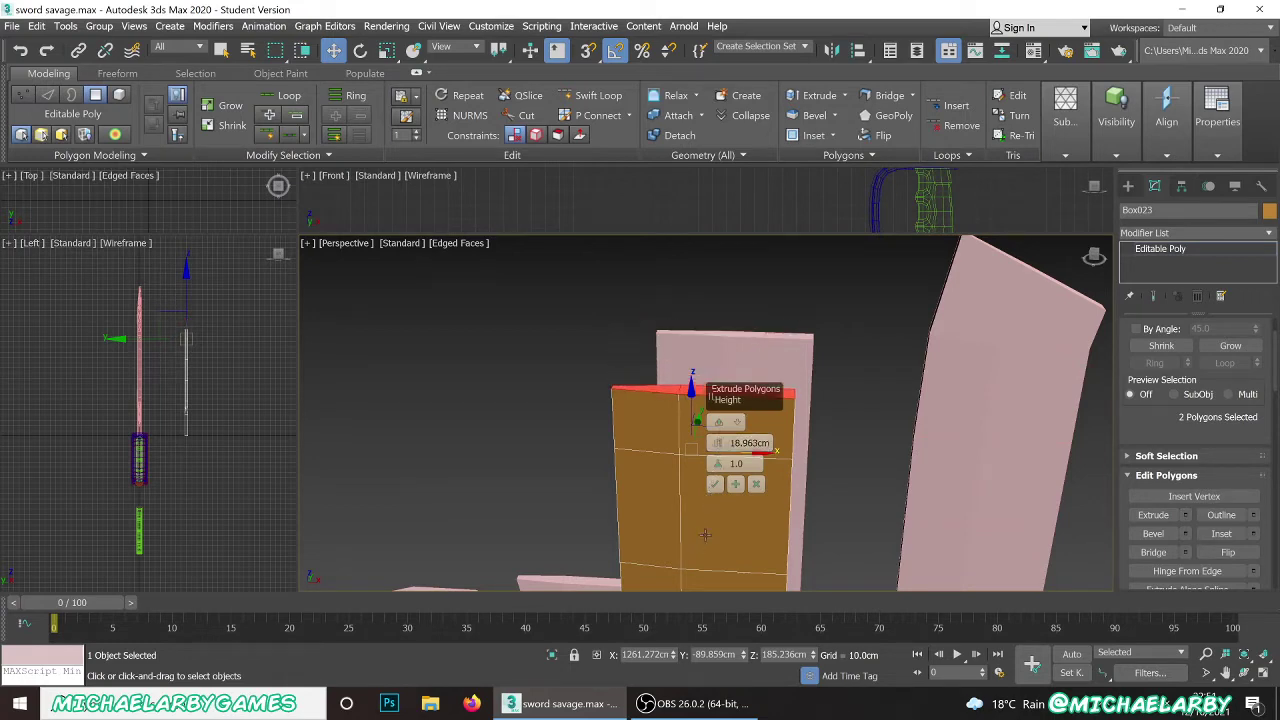
pyautogui.click(714, 484)
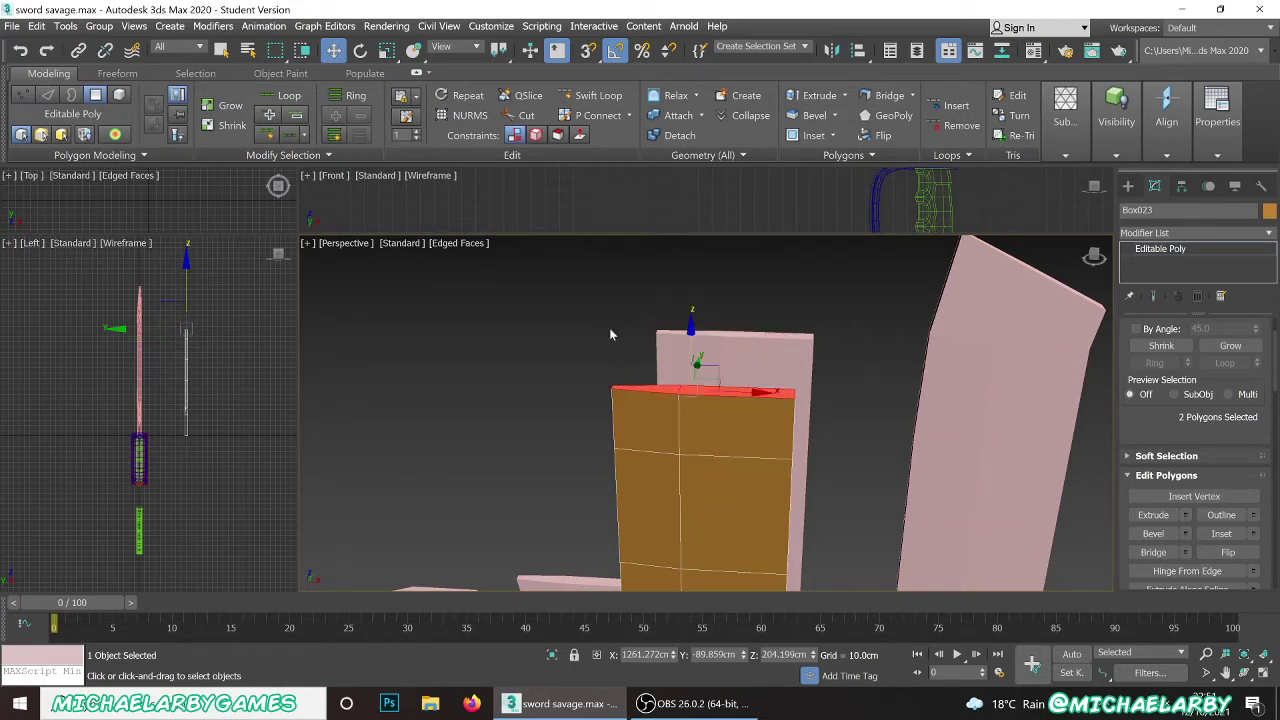
# - Rotate the two top polygons about Y to slope down toward positive X, and shift them about 4 cm along X and 5.4 cm up
pyautogui.click(362, 53)
pyautogui.moveTo(721, 343)
pyautogui.keyDown('alt'); pyautogui.mouseDown(button='middle')
pyautogui.moveTo(706, 349)
pyautogui.moveTo(717, 342)
pyautogui.mouseUp(button='middle'); pyautogui.keyUp('alt')
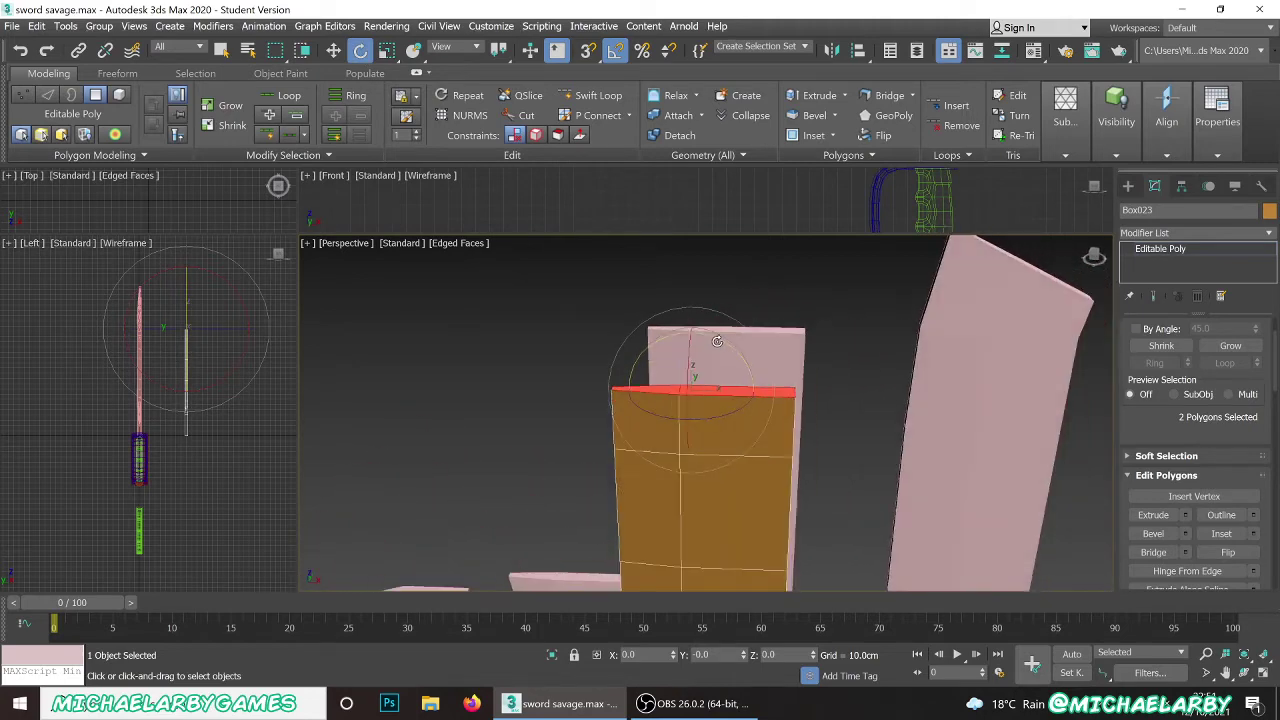
pyautogui.moveTo(717, 342); pyautogui.dragTo(724, 345)
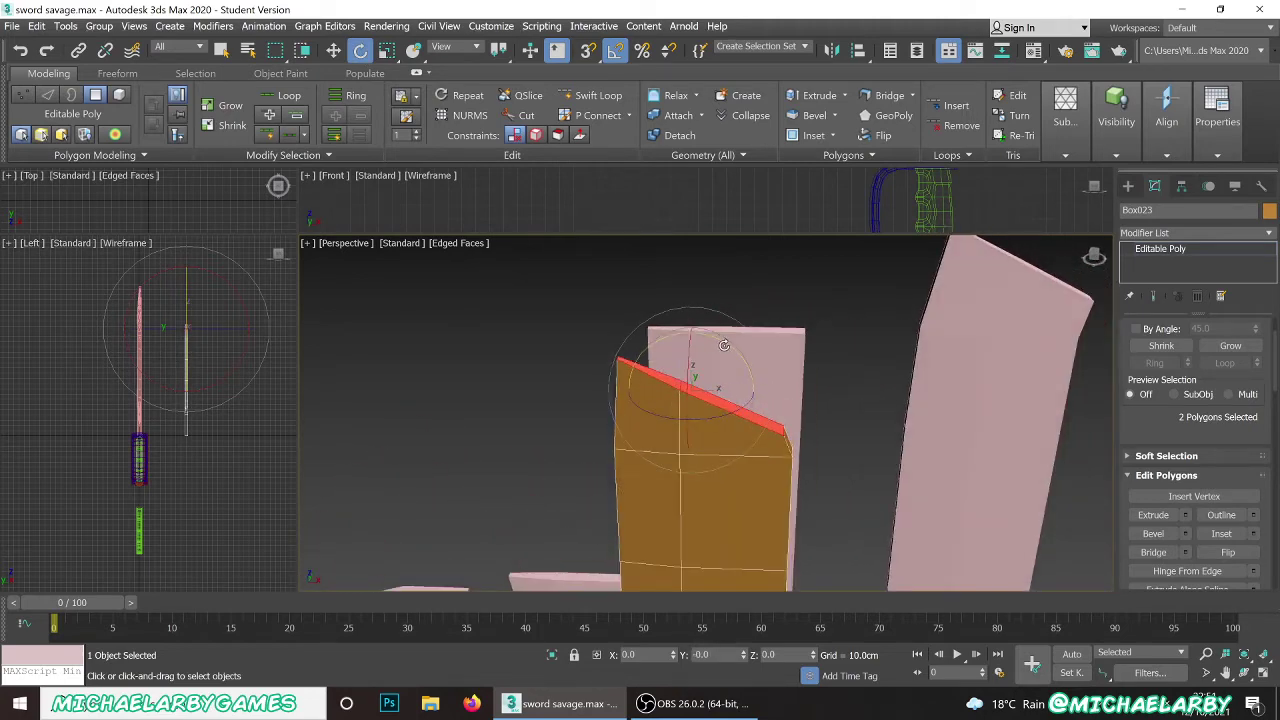
pyautogui.click(333, 50)
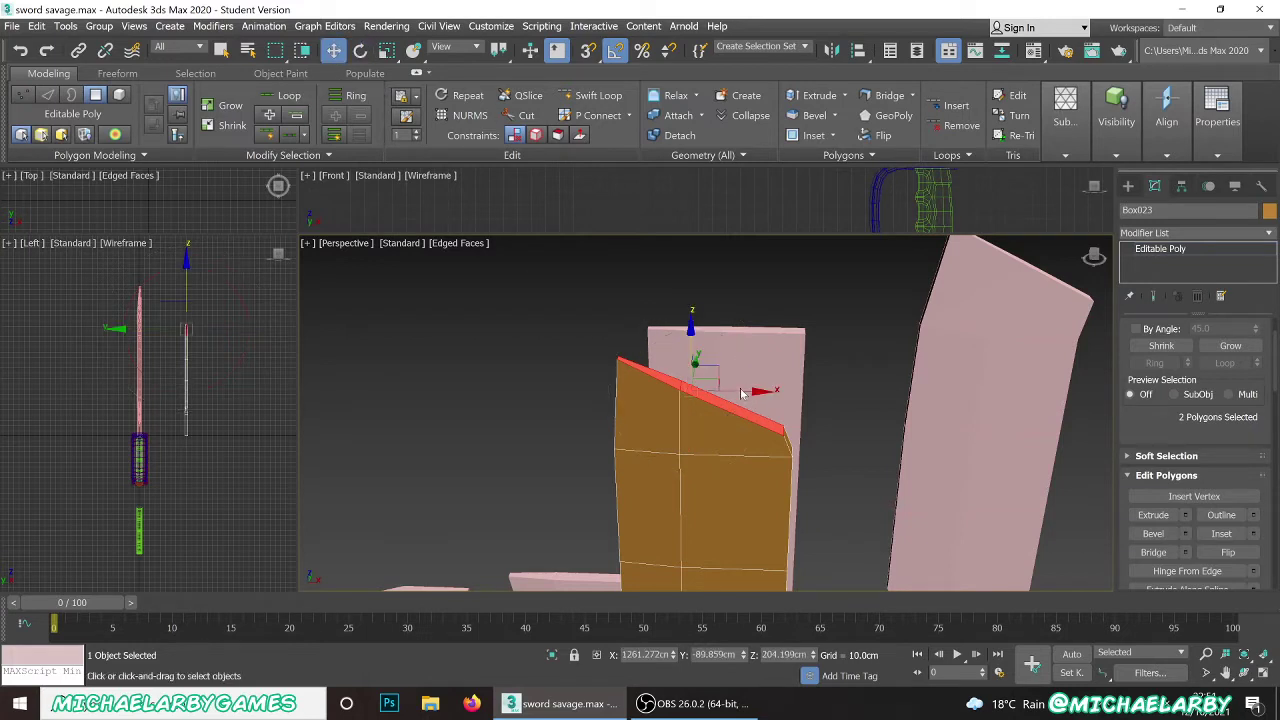
pyautogui.moveTo(739, 390); pyautogui.dragTo(706, 337)
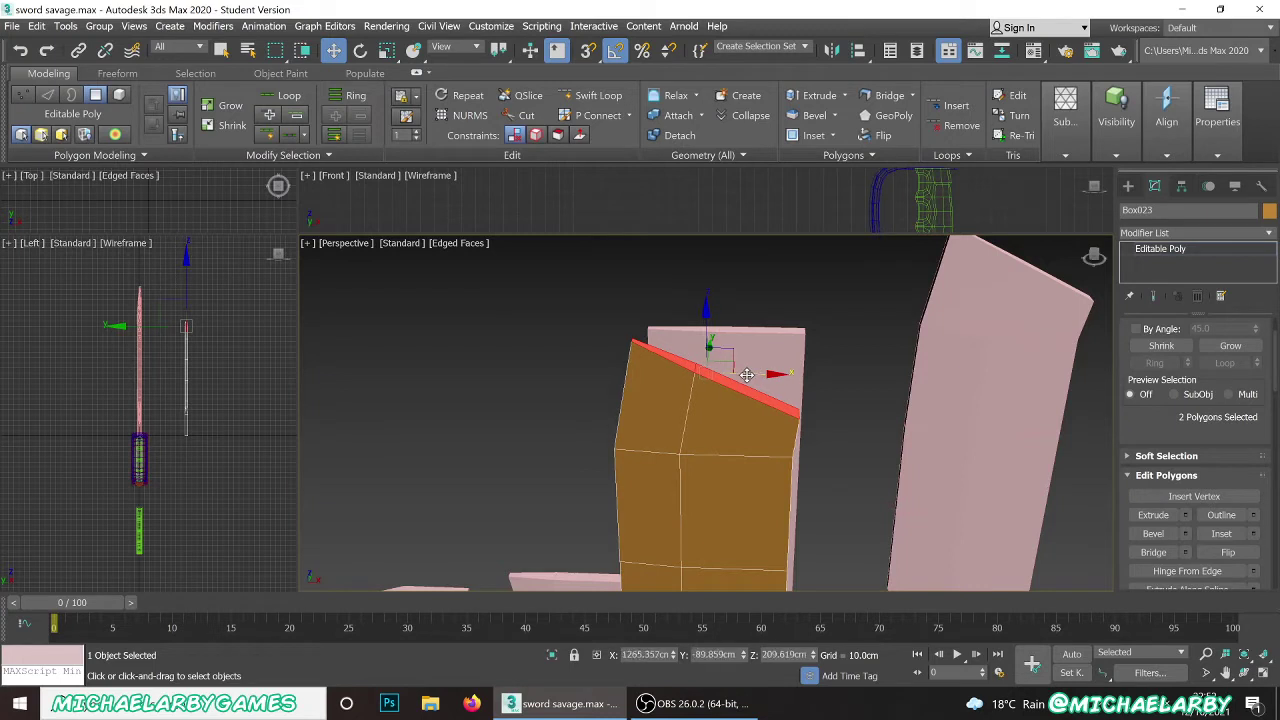
# - Extrude the two sloped top polygons by 24.667 cm to continue the blade's bend
pyautogui.scroll(-3, 704, 440)
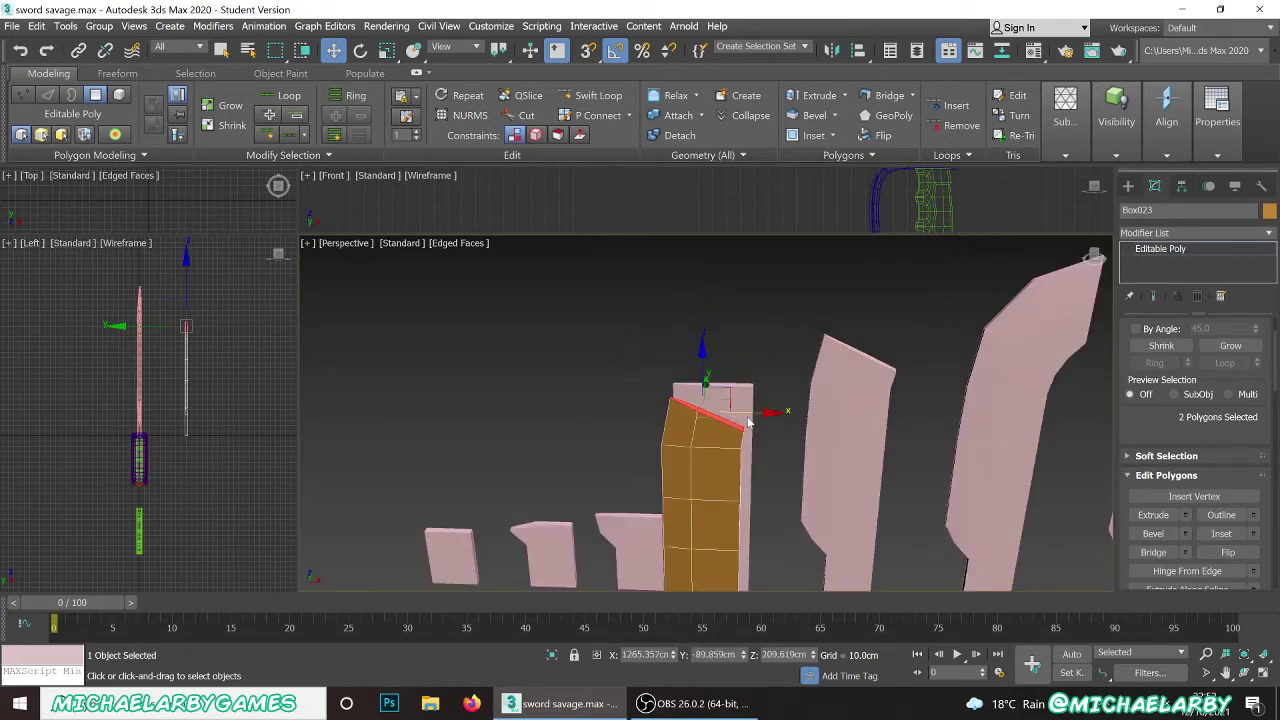
pyautogui.scroll(2, 744, 422)
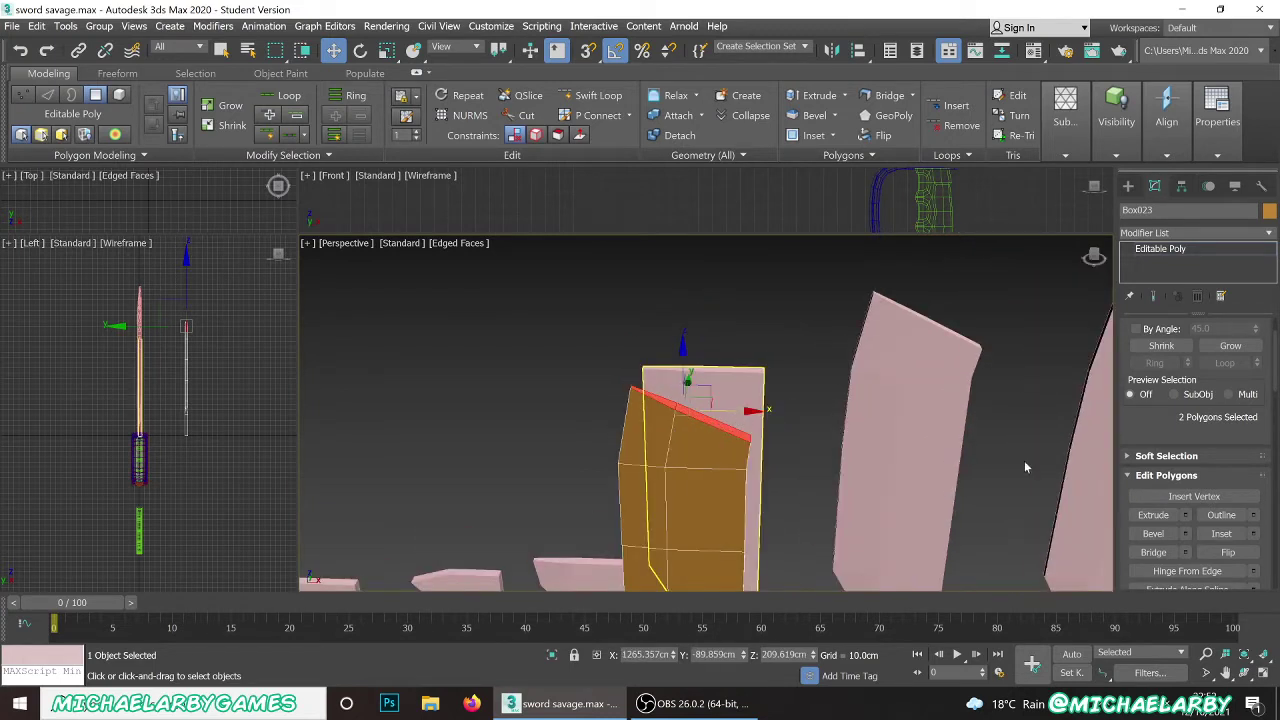
pyautogui.click(1187, 516)
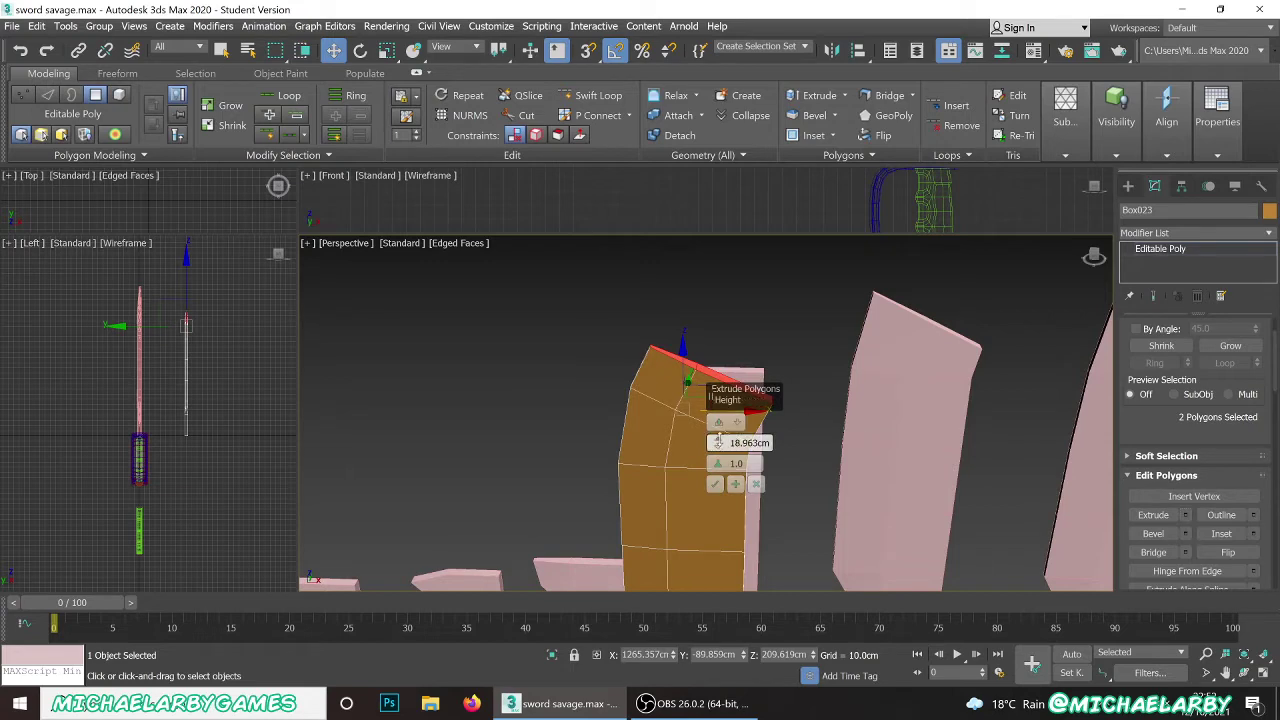
pyautogui.moveTo(718, 437); pyautogui.dragTo(718, 420)
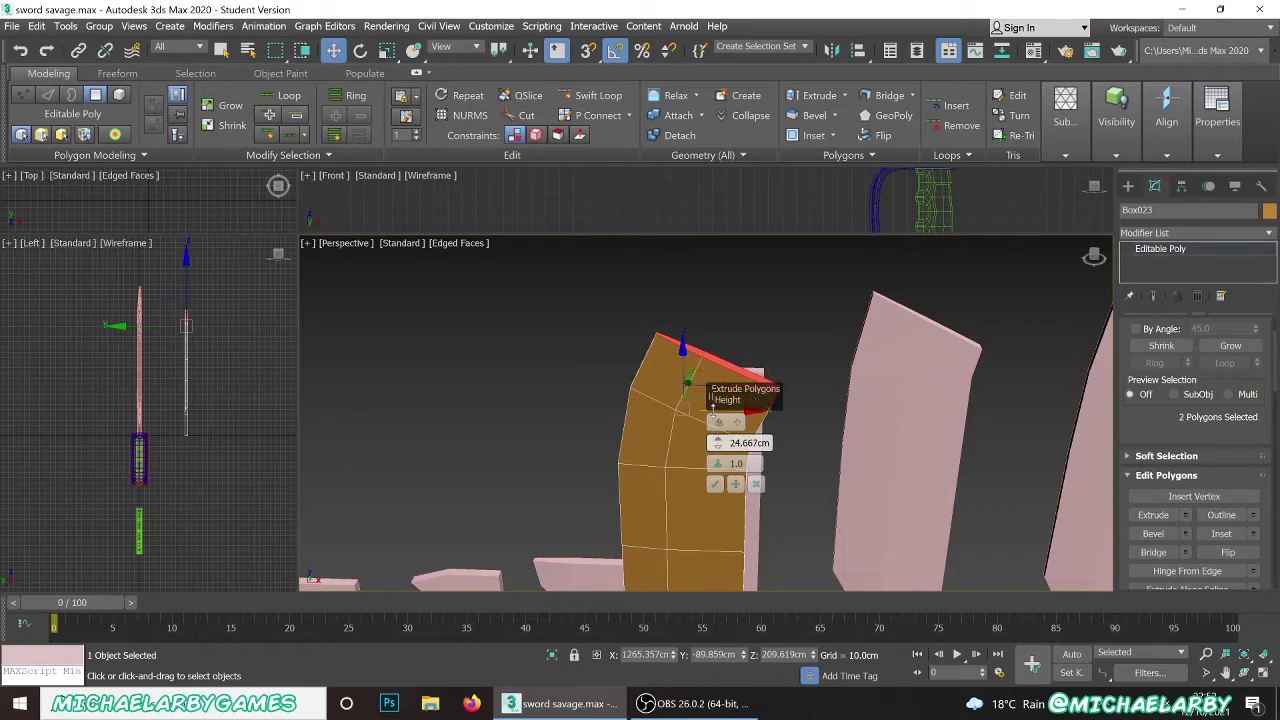
pyautogui.click(717, 485)
pyautogui.scroll(-3, 612, 391)
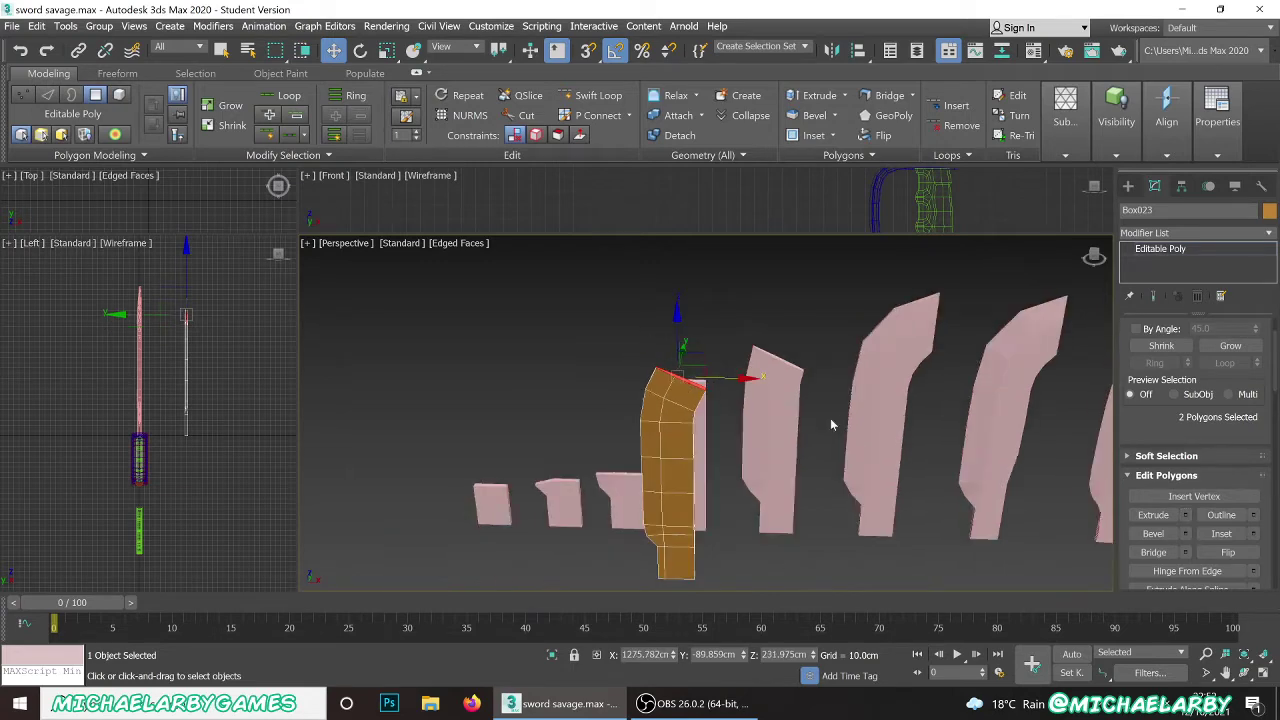
# - Raise the two top polygons about 6.8 cm, rotate them 30 degrees about Y, and shift them about 6.5 cm along X
pyautogui.scroll(2, 830, 425)
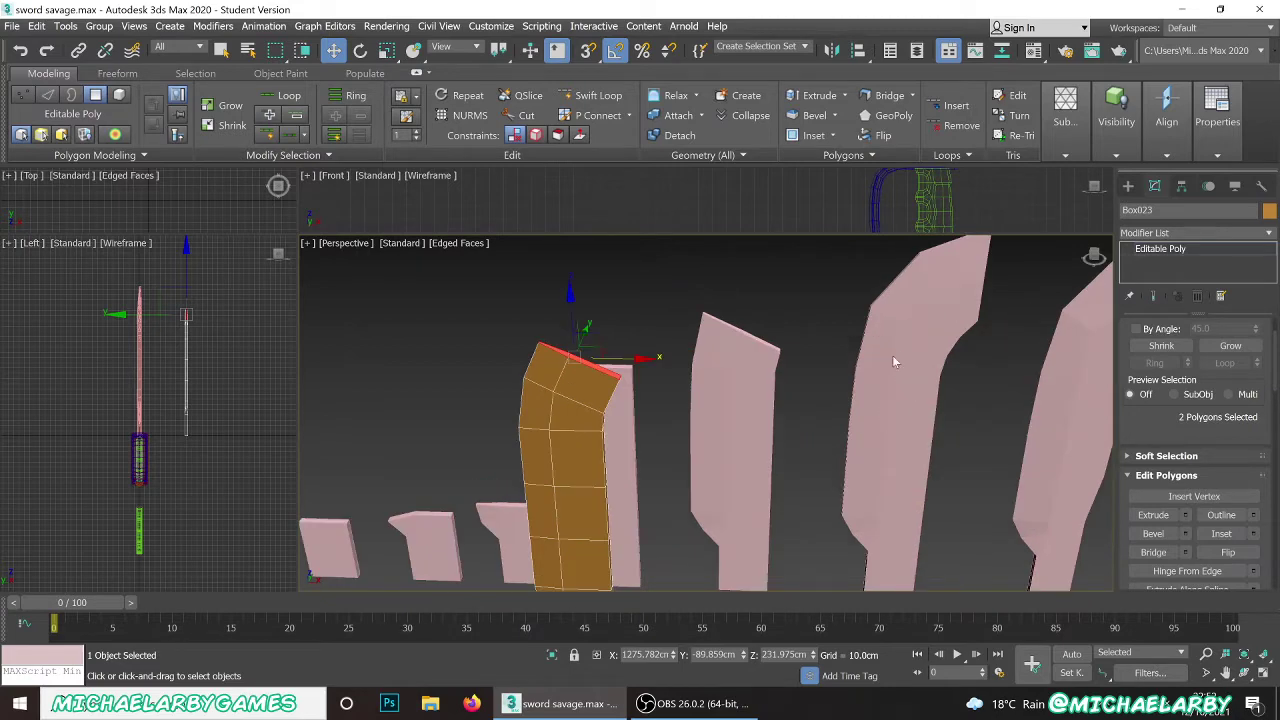
pyautogui.scroll(2, 533, 360)
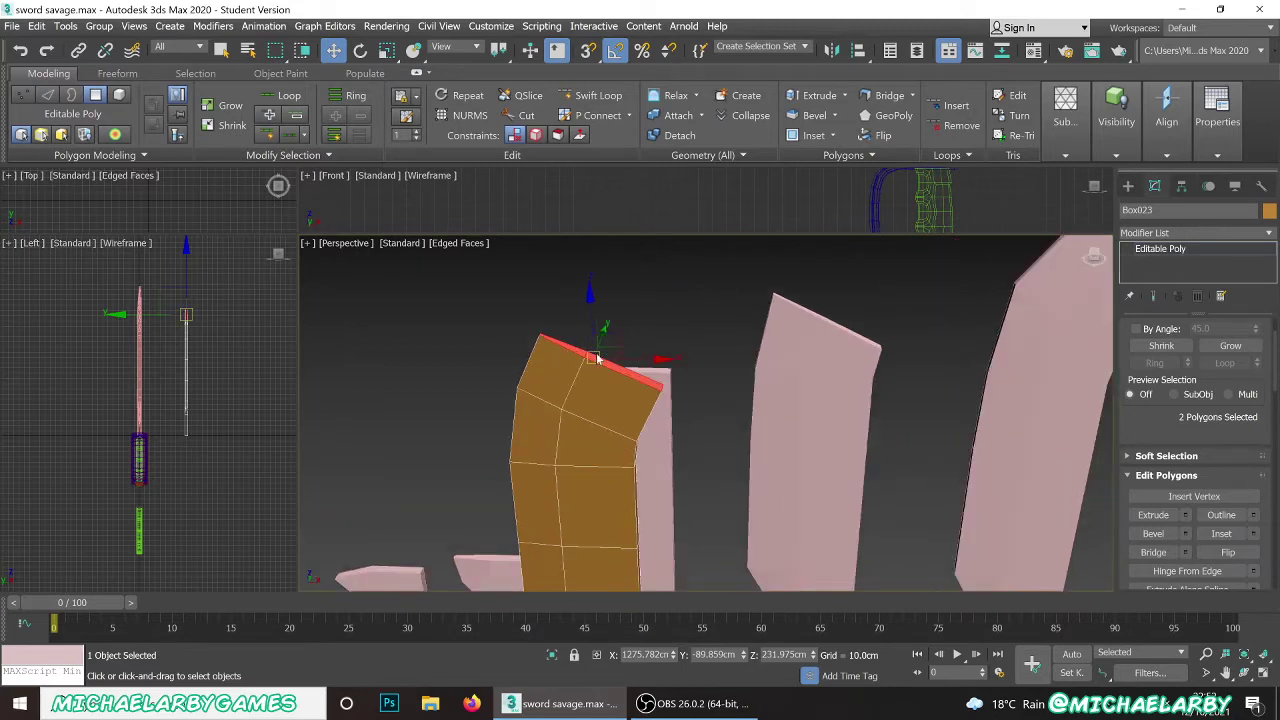
pyautogui.moveTo(588, 309); pyautogui.dragTo(589, 289)
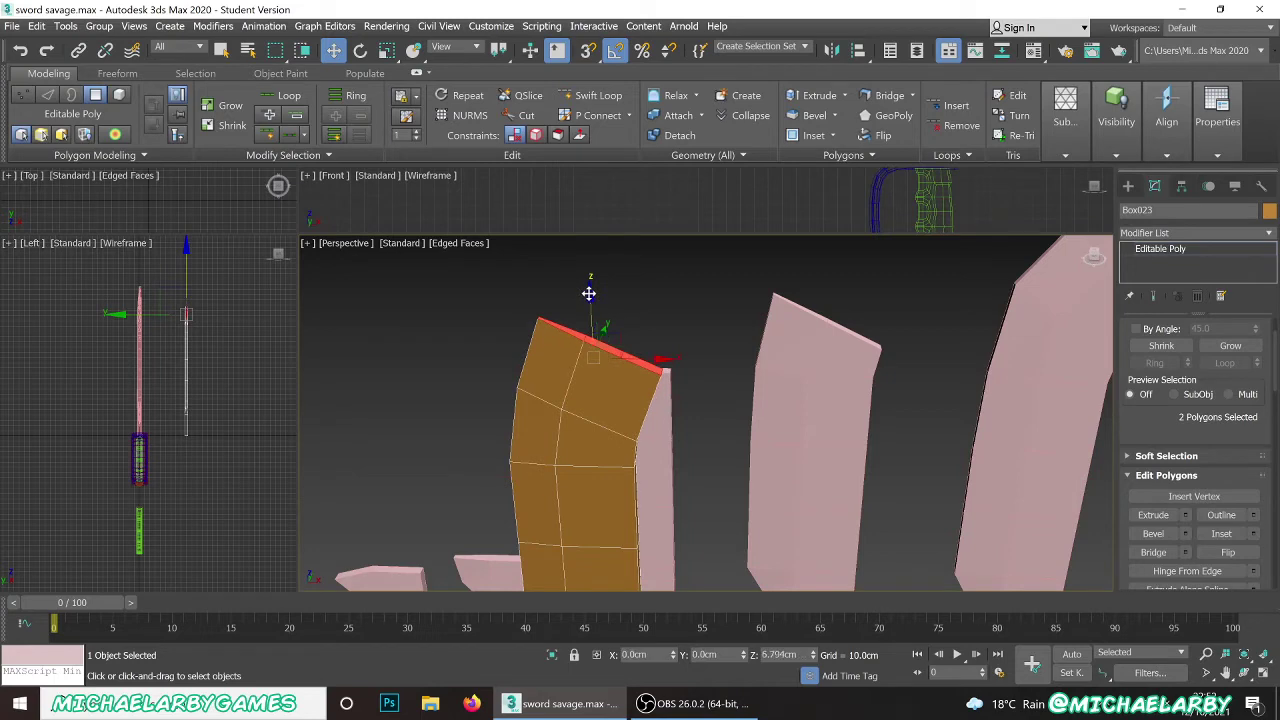
pyautogui.click(361, 50)
pyautogui.moveTo(626, 297); pyautogui.dragTo(636, 302)
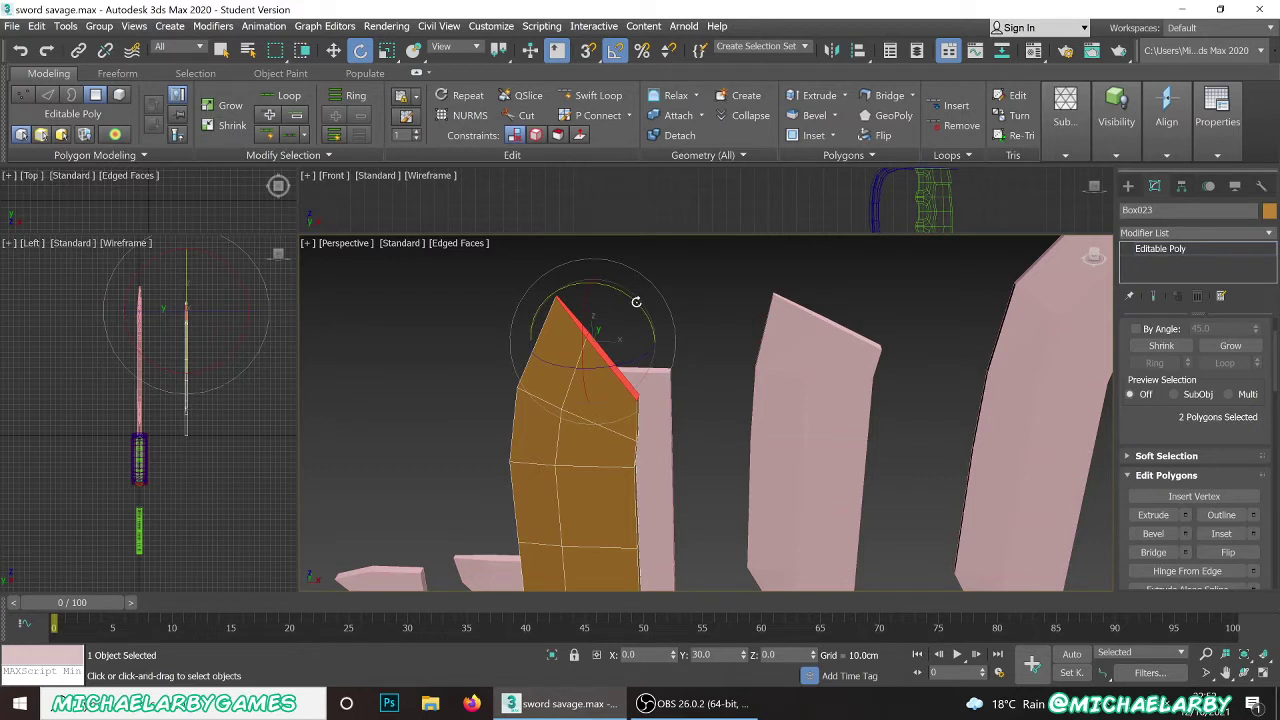
pyautogui.click(334, 50)
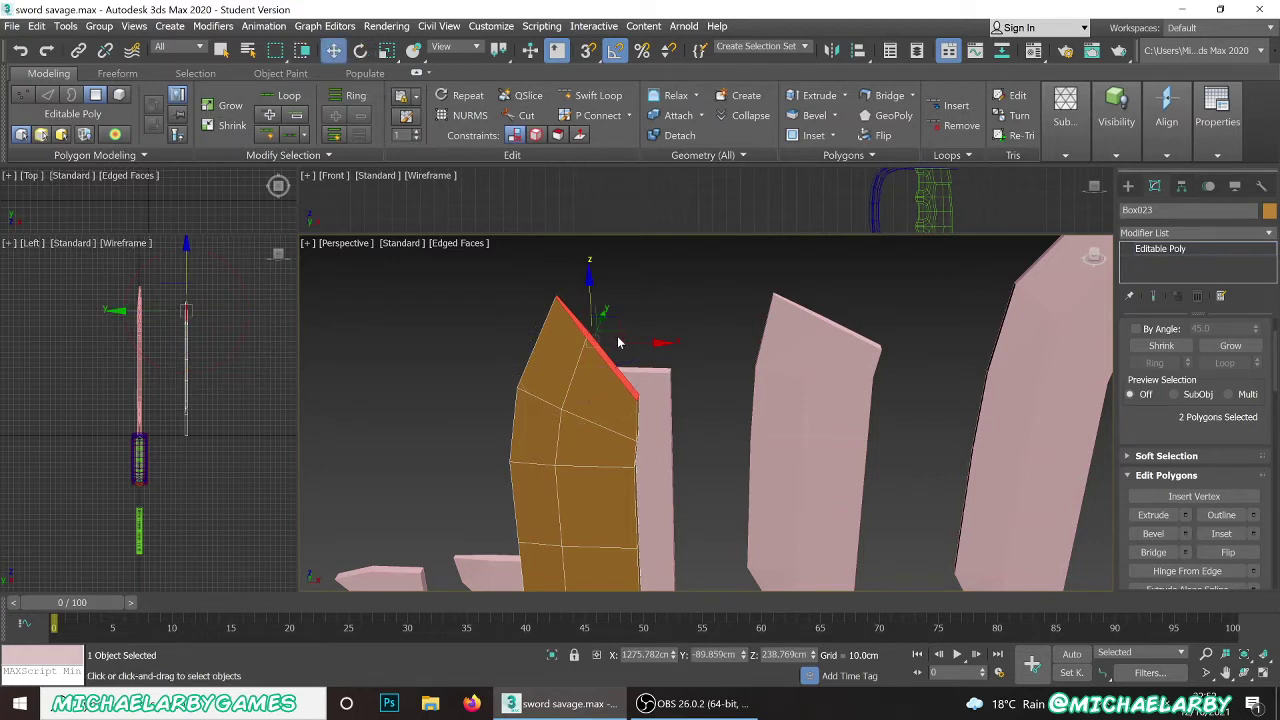
pyautogui.moveTo(632, 342); pyautogui.dragTo(653, 340)
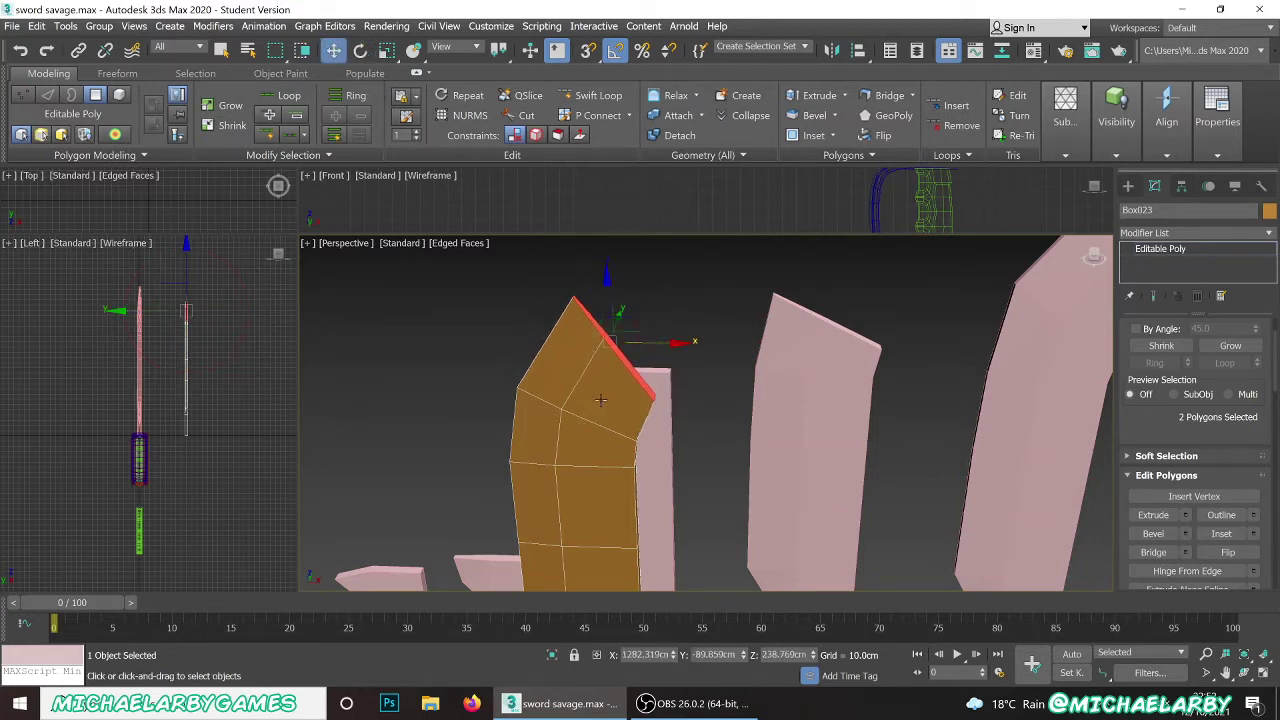
# - Extrude the two rotated end polygons by 26.772 cm to continue the blade's curve
pyautogui.scroll(-2, 600, 400)
pyautogui.scroll(1, 610, 392)
pyautogui.scroll(2, 608, 393)
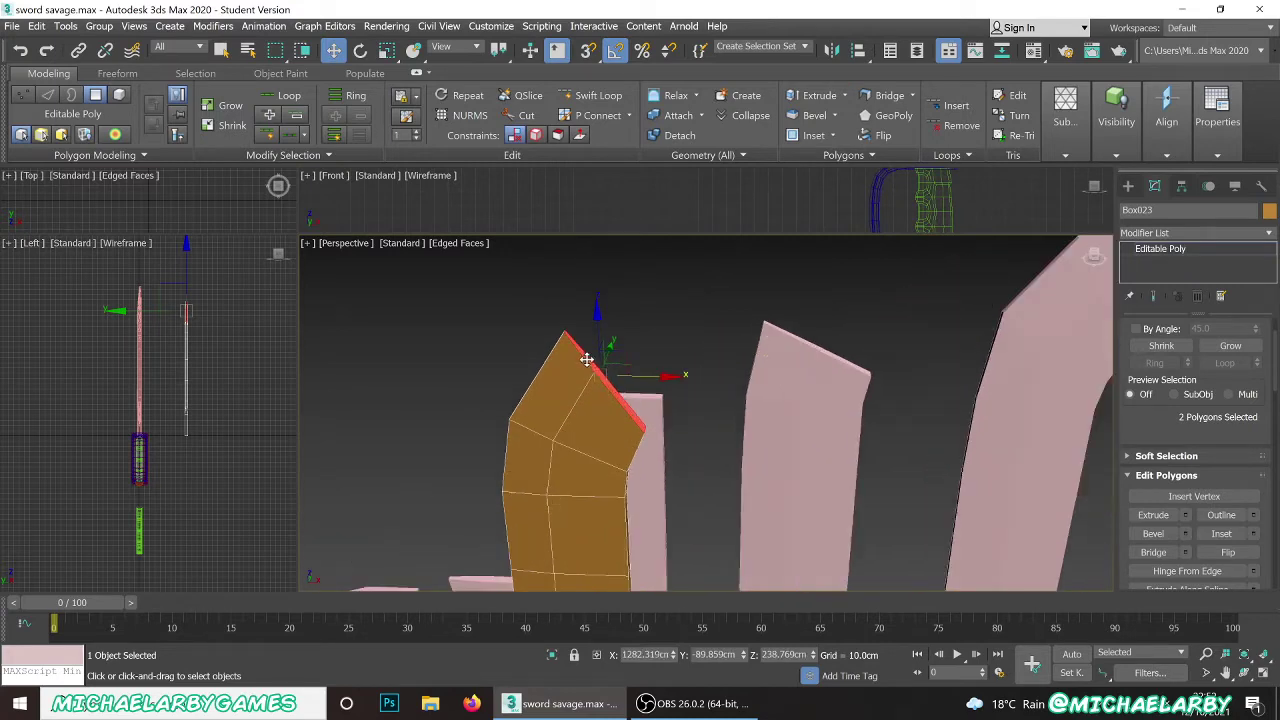
pyautogui.click(1186, 514)
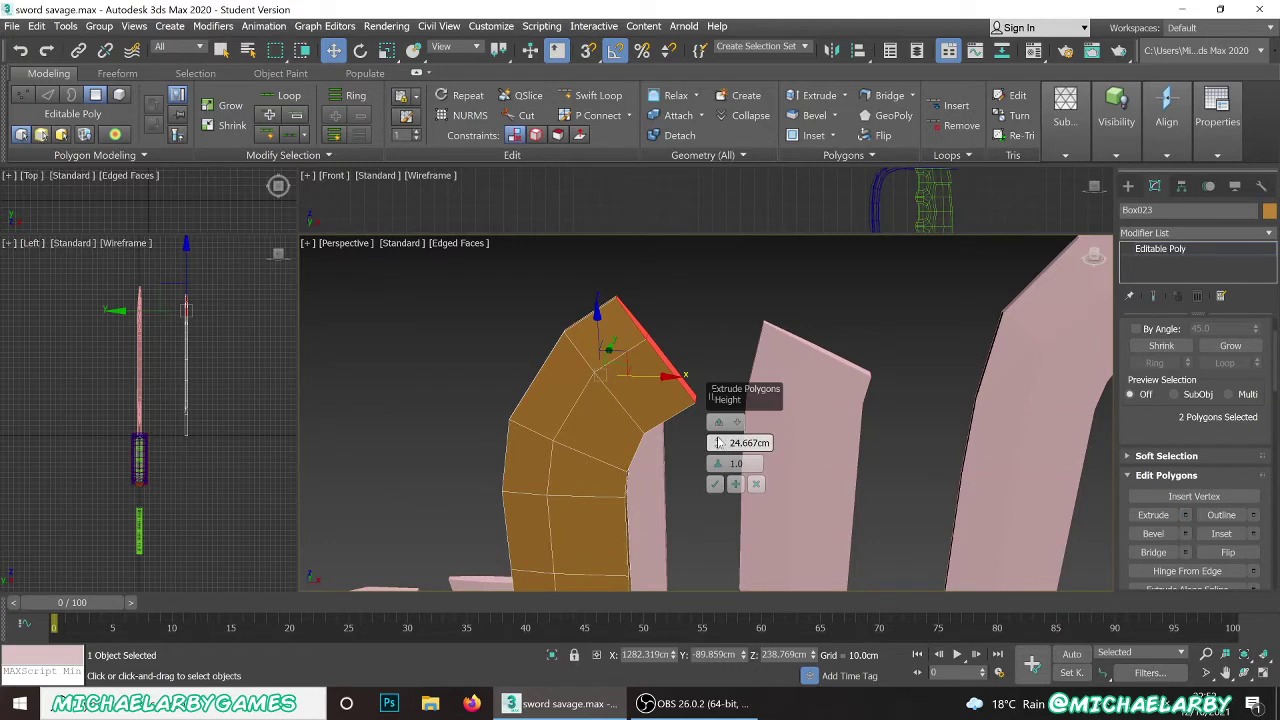
pyautogui.moveTo(717, 434); pyautogui.dragTo(718, 422)
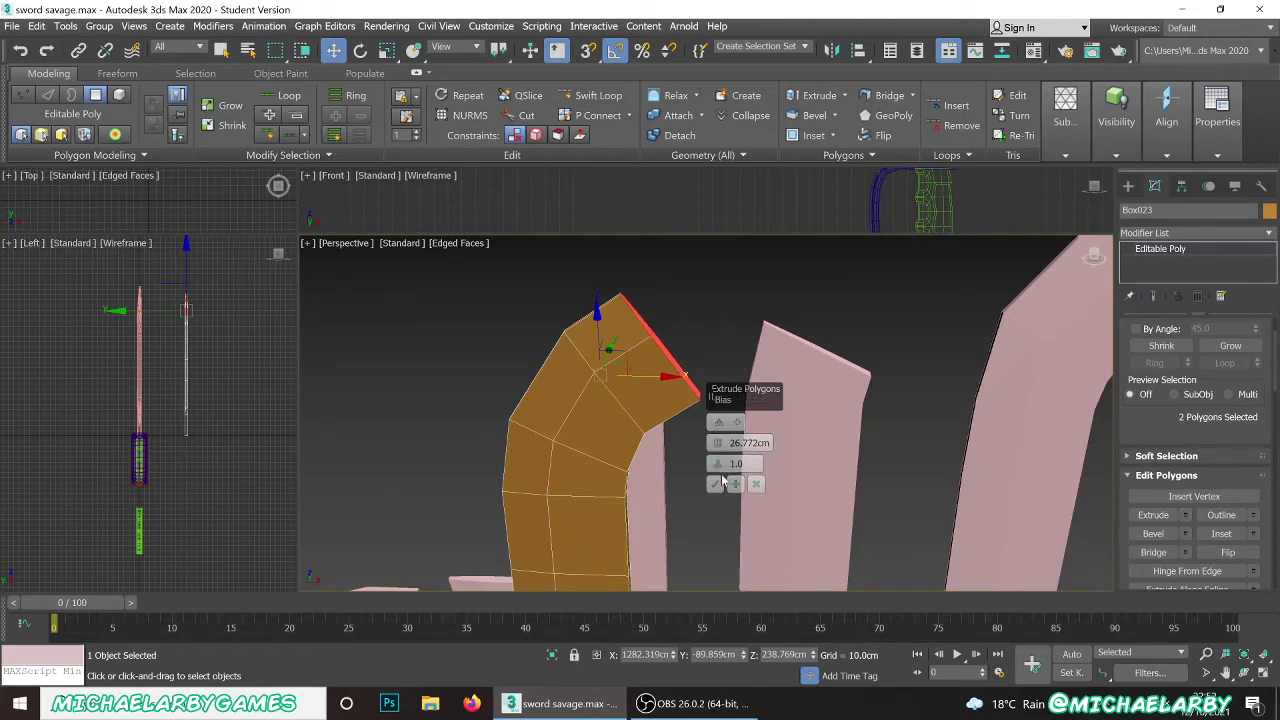
pyautogui.click(716, 486)
# - Rotate the two extruded end polygons about Y until the blade's end face stands vertical
pyautogui.click(360, 50)
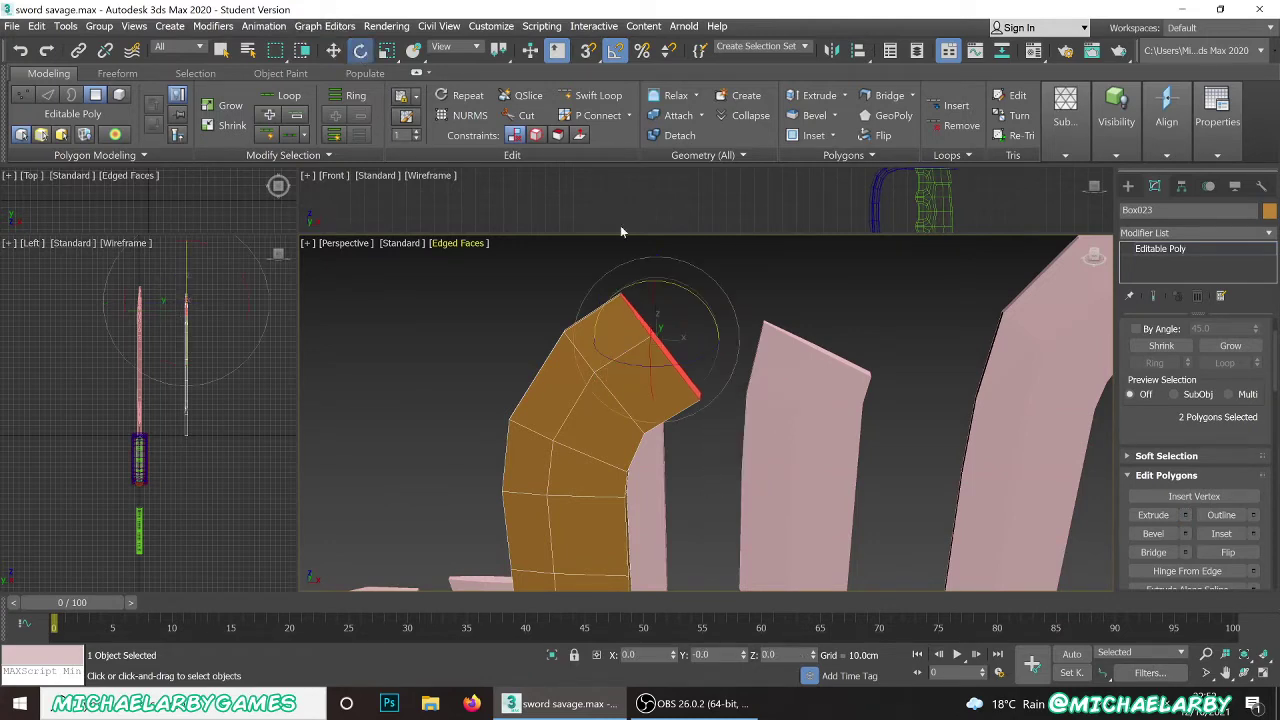
pyautogui.moveTo(692, 295); pyautogui.dragTo(706, 297)
pyautogui.scroll(-1, 639, 338)
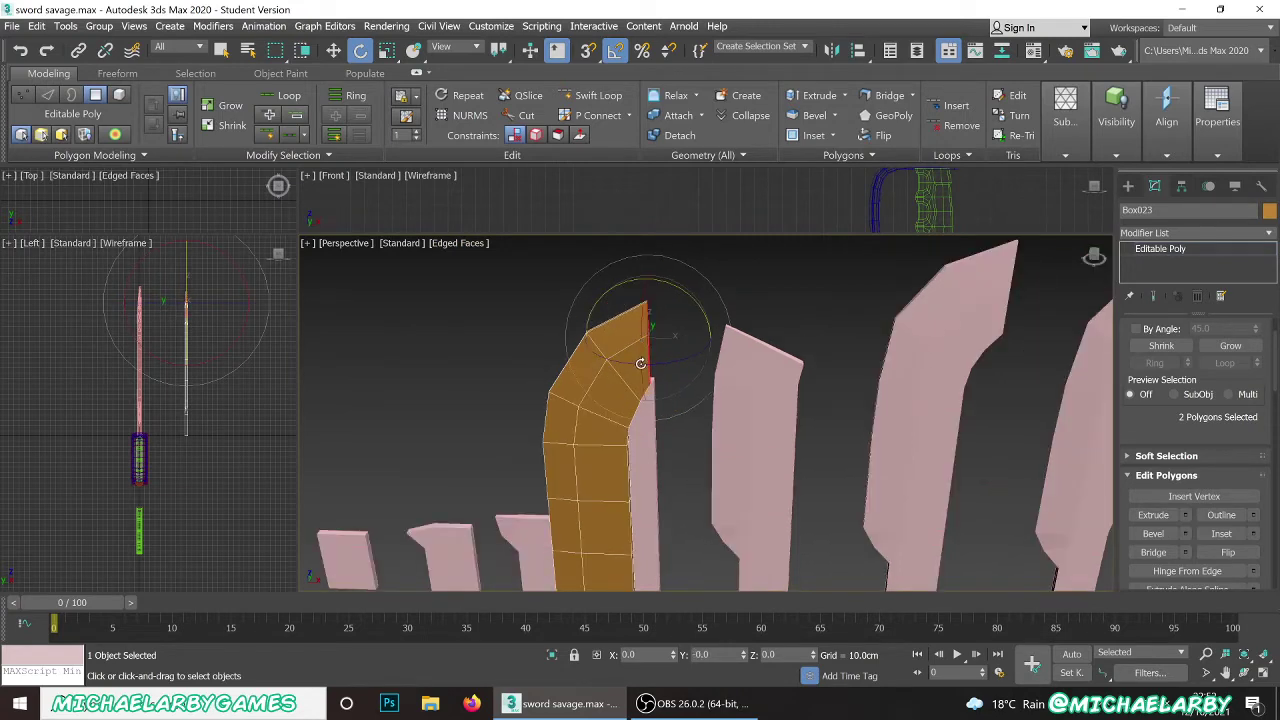
pyautogui.scroll(1, 642, 365)
pyautogui.keyDown('alt'); pyautogui.moveTo(663, 377); pyautogui.dragTo(636, 357, button='middle'); pyautogui.keyUp('alt')
pyautogui.moveTo(617, 374); pyautogui.dragTo(621, 373)
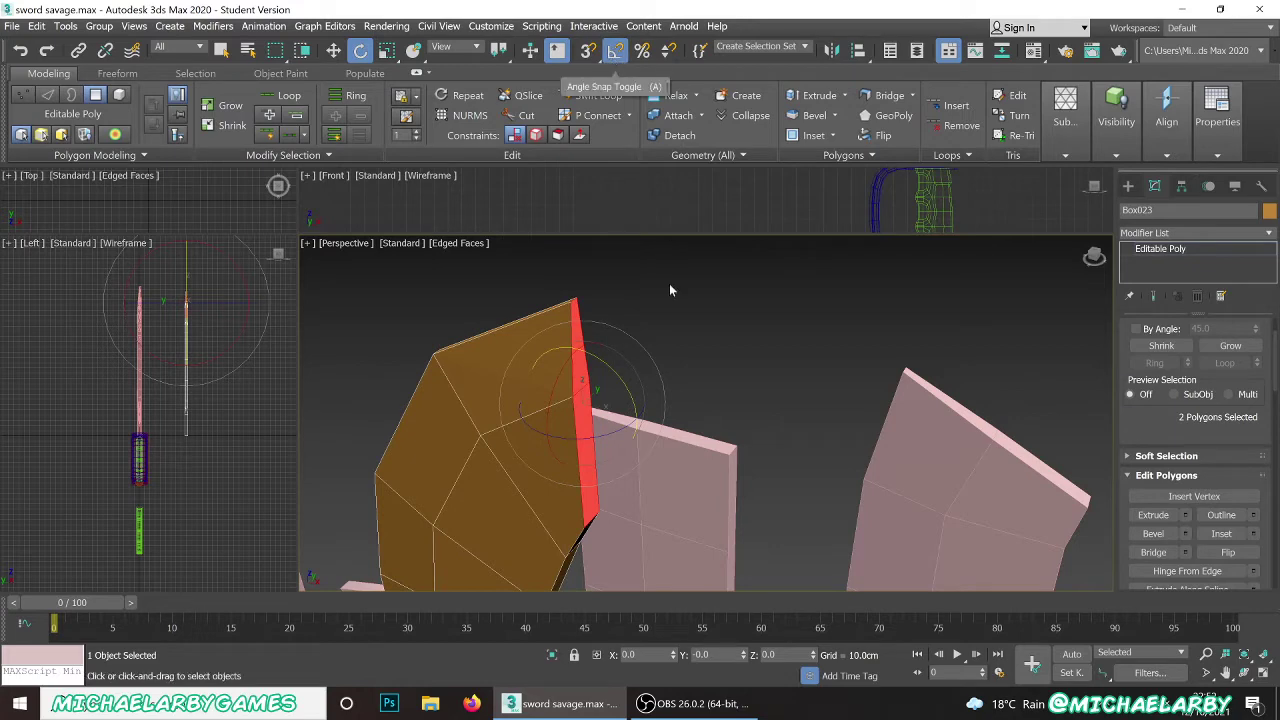
pyautogui.scroll(-3, 619, 358)
pyautogui.keyDown('alt'); pyautogui.moveTo(556, 357); pyautogui.dragTo(573, 302, button='middle'); pyautogui.keyUp('alt')
pyautogui.scroll(-8, 573, 302)
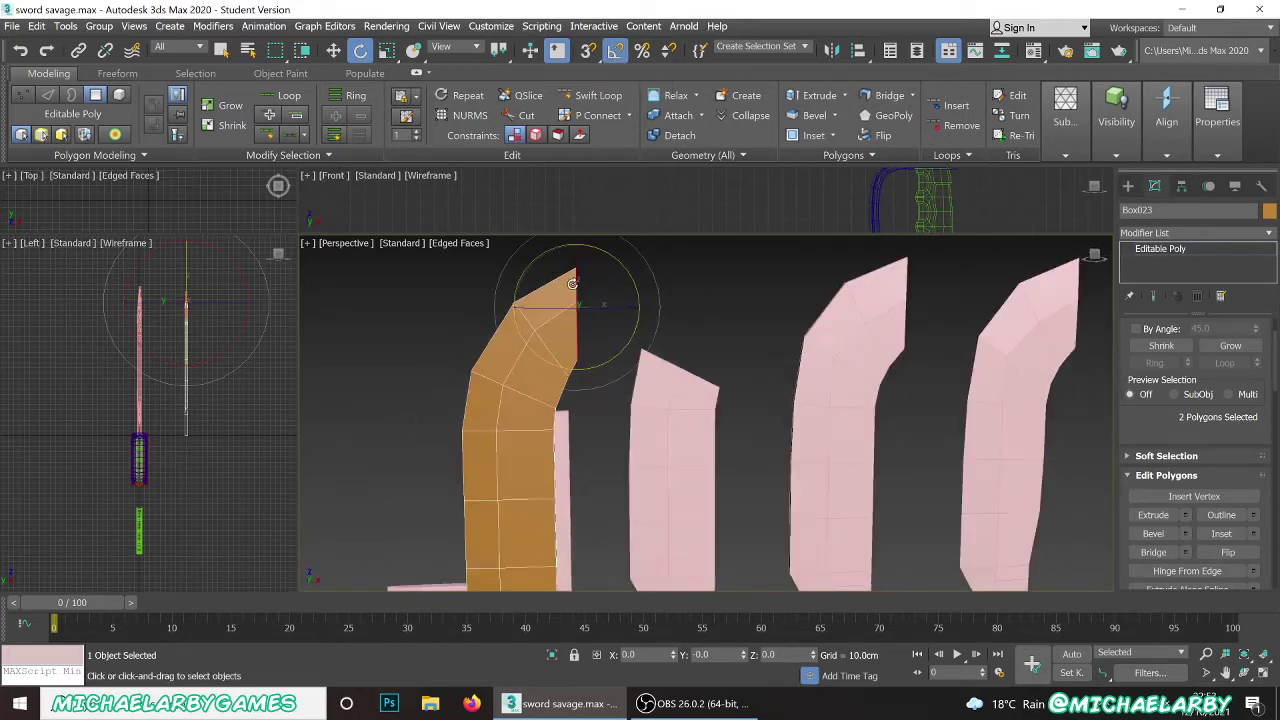
pyautogui.scroll(3, 557, 357)
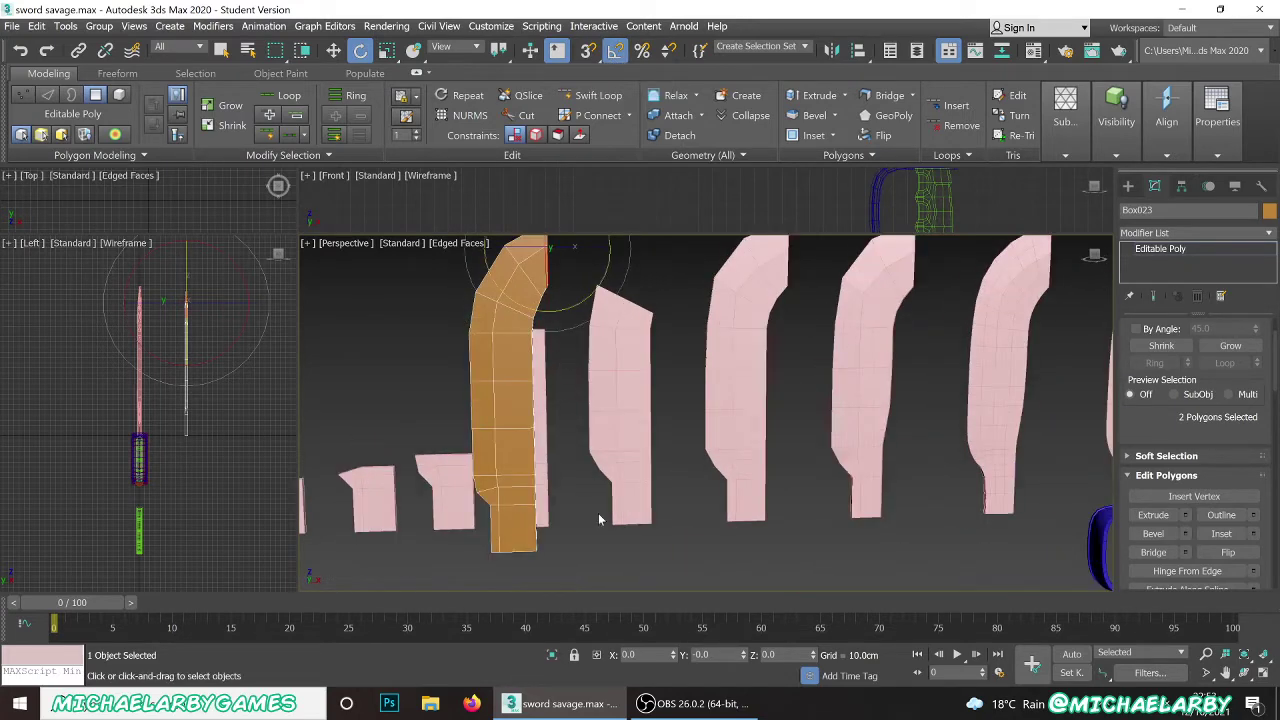
# - Deselect the polygons, return to object level, and move the orange blade along X to about 1465 cm, beside the matching pink reference blade
pyautogui.rightClick(622, 616)
pyautogui.click(587, 556)
pyautogui.rightClick(567, 501)
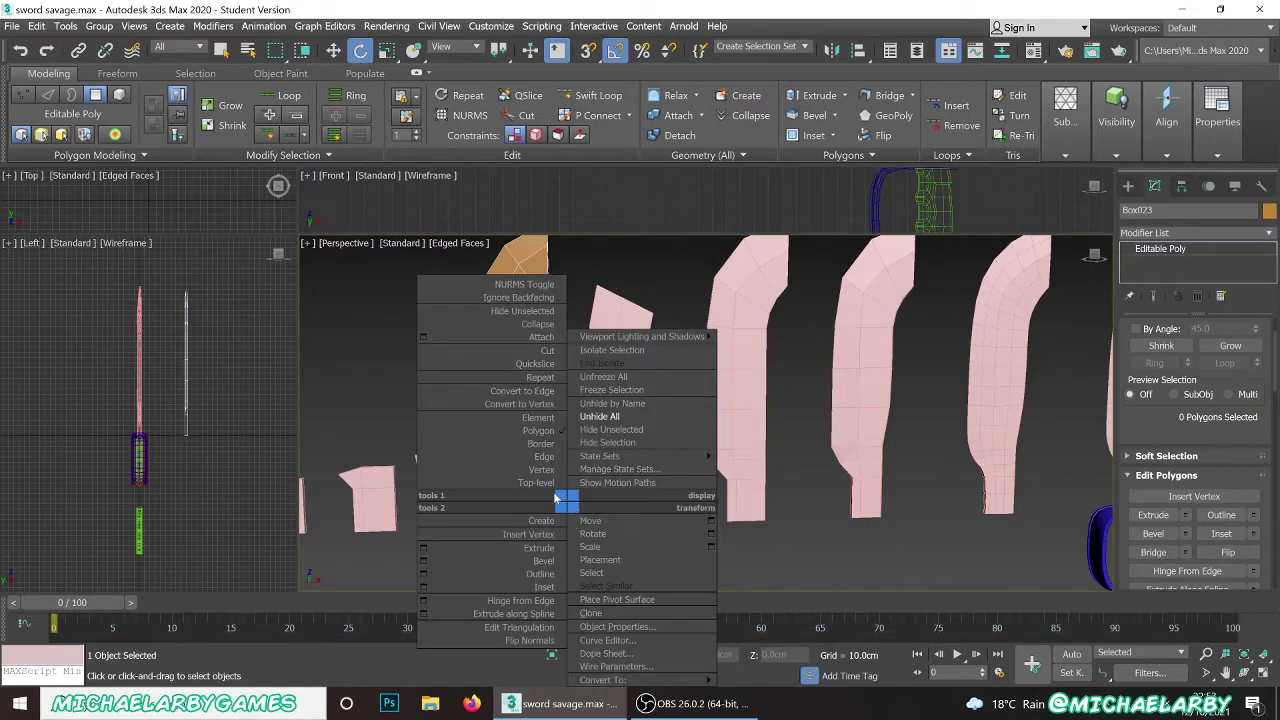
pyautogui.click(538, 482)
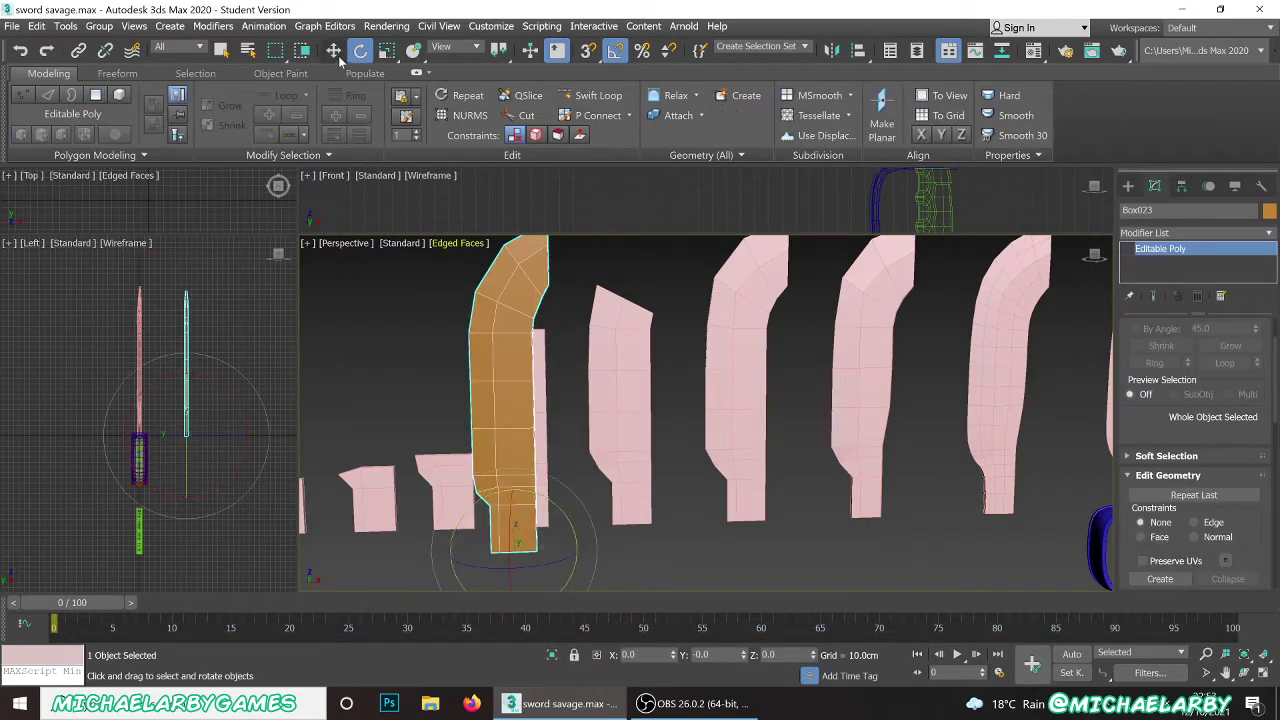
pyautogui.press('w')
pyautogui.moveTo(565, 548); pyautogui.dragTo(789, 594)
pyautogui.moveTo(786, 477); pyautogui.dragTo(576, 491, button='middle')
pyautogui.keyDown('alt'); pyautogui.moveTo(646, 438); pyautogui.dragTo(619, 438, button='middle'); pyautogui.keyUp('alt')
pyautogui.scroll(5, 590, 410)
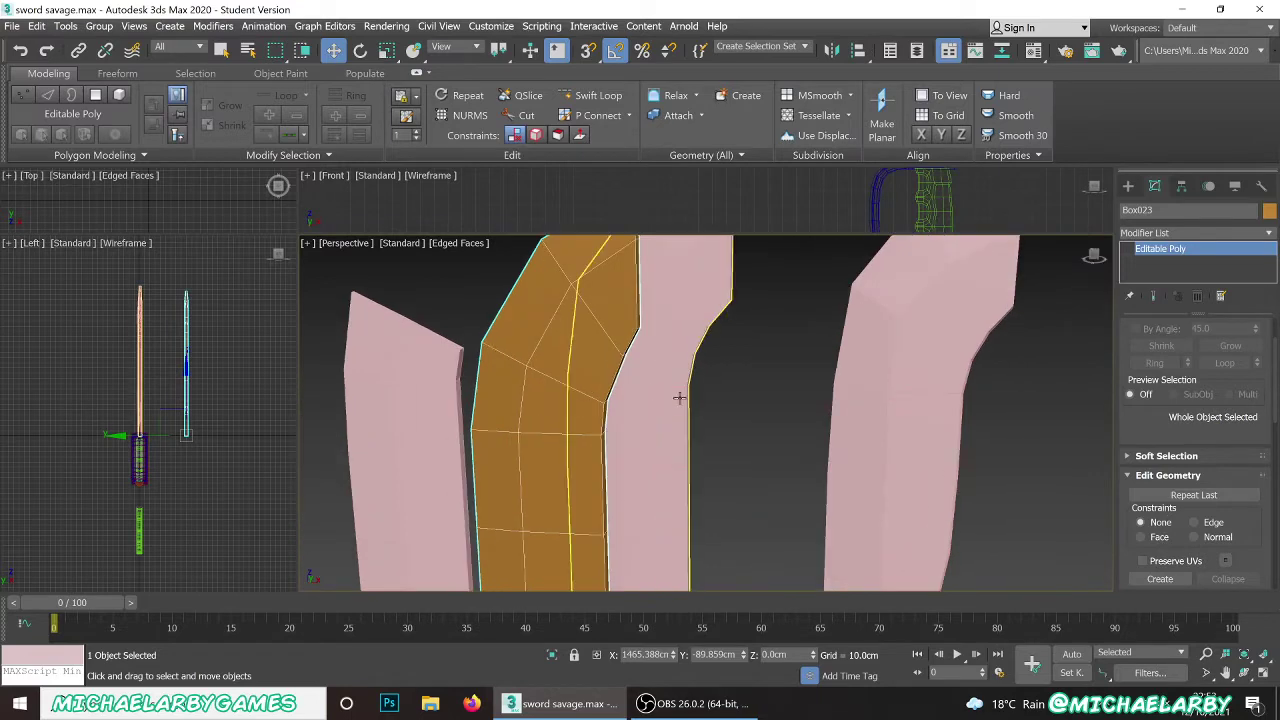
pyautogui.scroll(-3, 777, 460)
pyautogui.scroll(3, 679, 381)
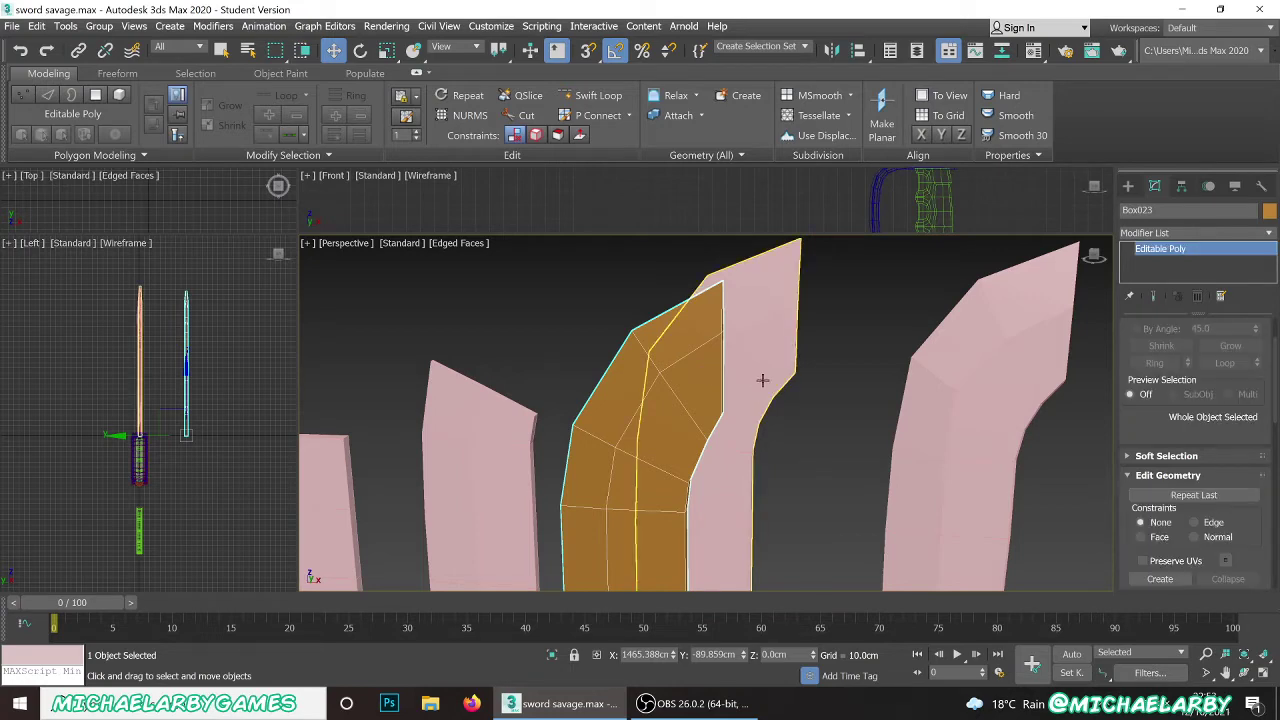
# - Select the two vertical end polygons, stretch them slightly along Z, and raise them about 4.8 cm to sharpen the tip
pyautogui.scroll(3, 1134, 437)
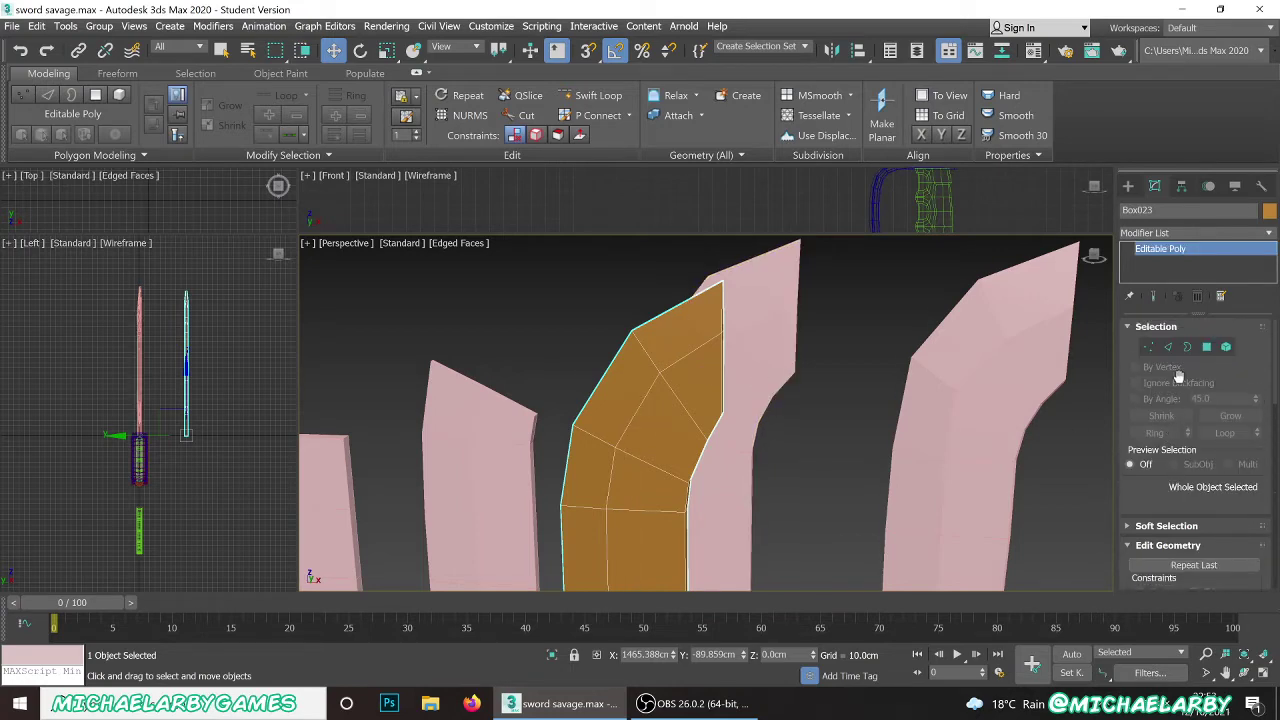
pyautogui.click(1206, 347)
pyautogui.keyDown('alt'); pyautogui.moveTo(745, 395); pyautogui.dragTo(697, 404, button='middle'); pyautogui.keyUp('alt')
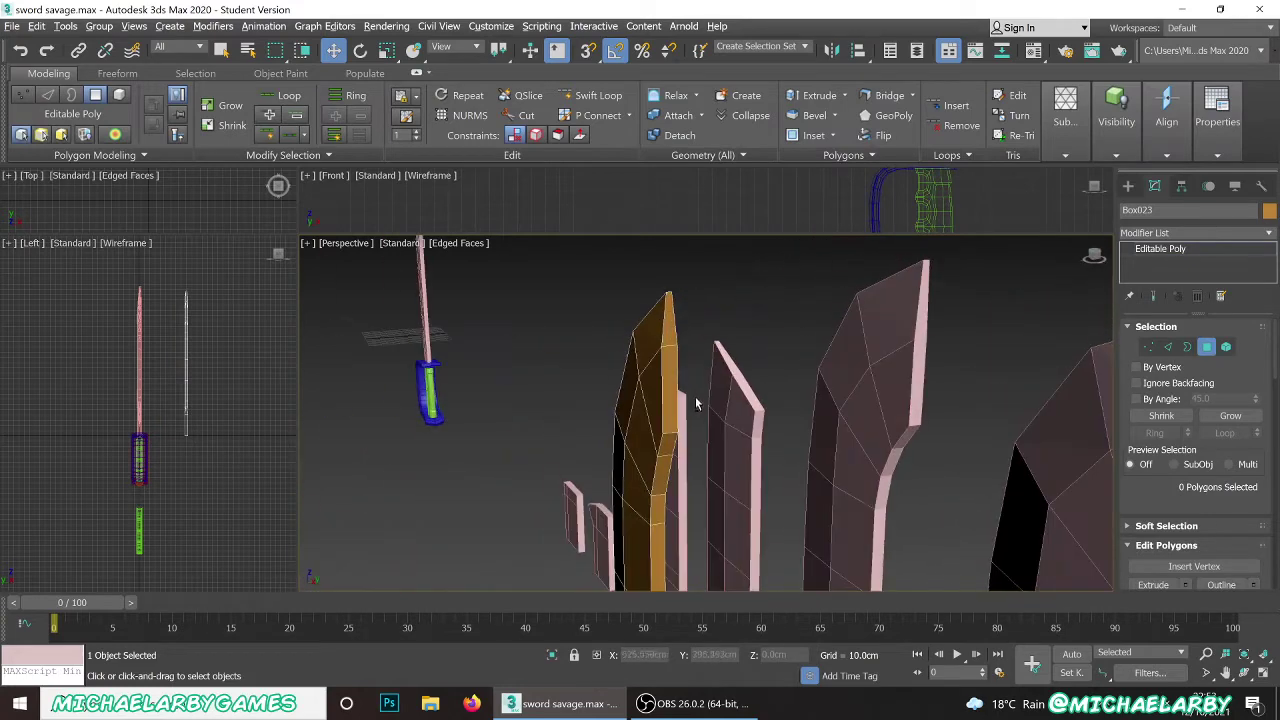
pyautogui.click(668, 370)
pyautogui.keyDown('ctrl'); pyautogui.click(670, 335); pyautogui.keyUp('ctrl')
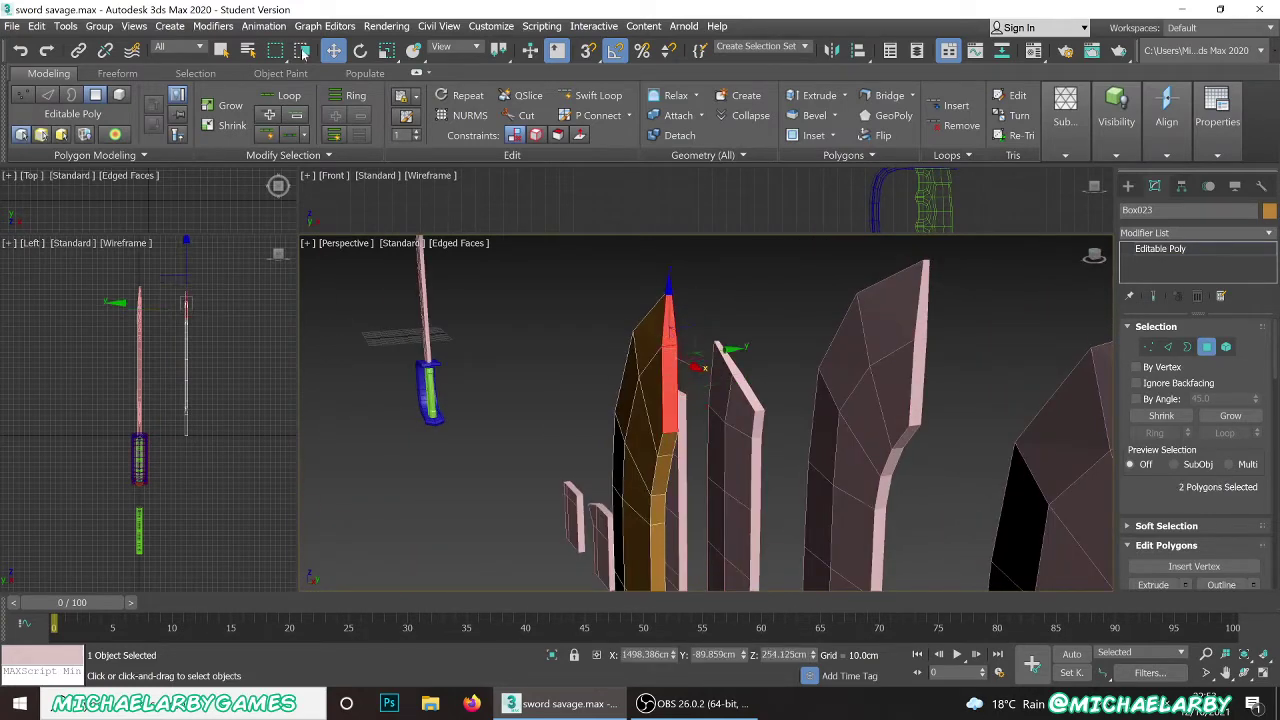
pyautogui.click(387, 50)
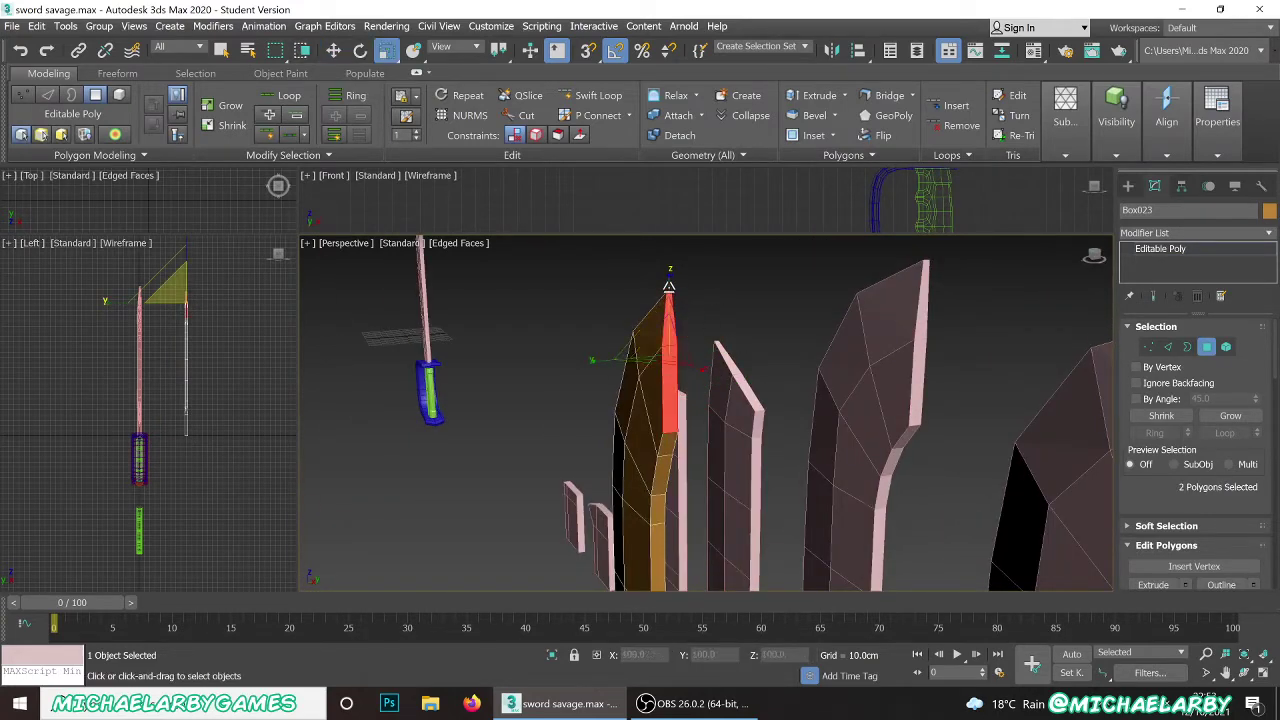
pyautogui.moveTo(668, 287); pyautogui.dragTo(669, 281)
pyautogui.keyDown('alt'); pyautogui.moveTo(606, 363); pyautogui.dragTo(647, 349, button='middle'); pyautogui.keyUp('alt')
pyautogui.press('w')
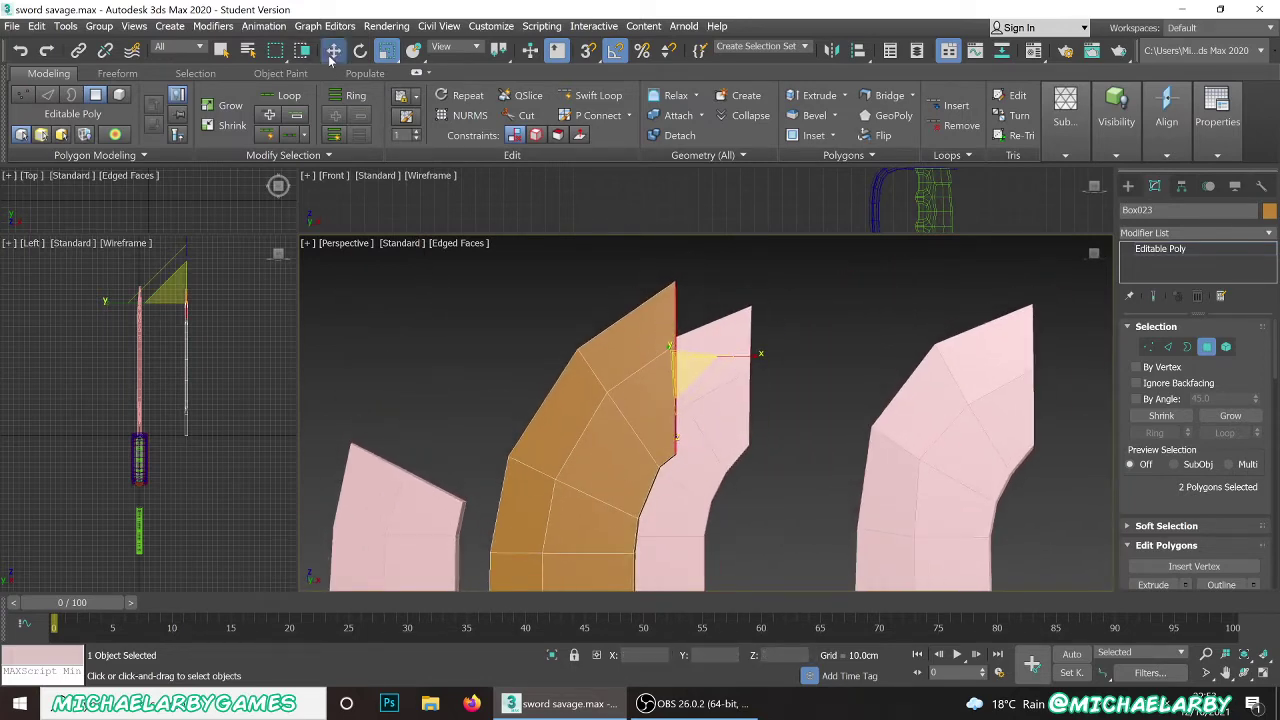
pyautogui.moveTo(670, 312); pyautogui.dragTo(670, 298)
pyautogui.scroll(-3, 538, 340)
pyautogui.scroll(2, 508, 424)
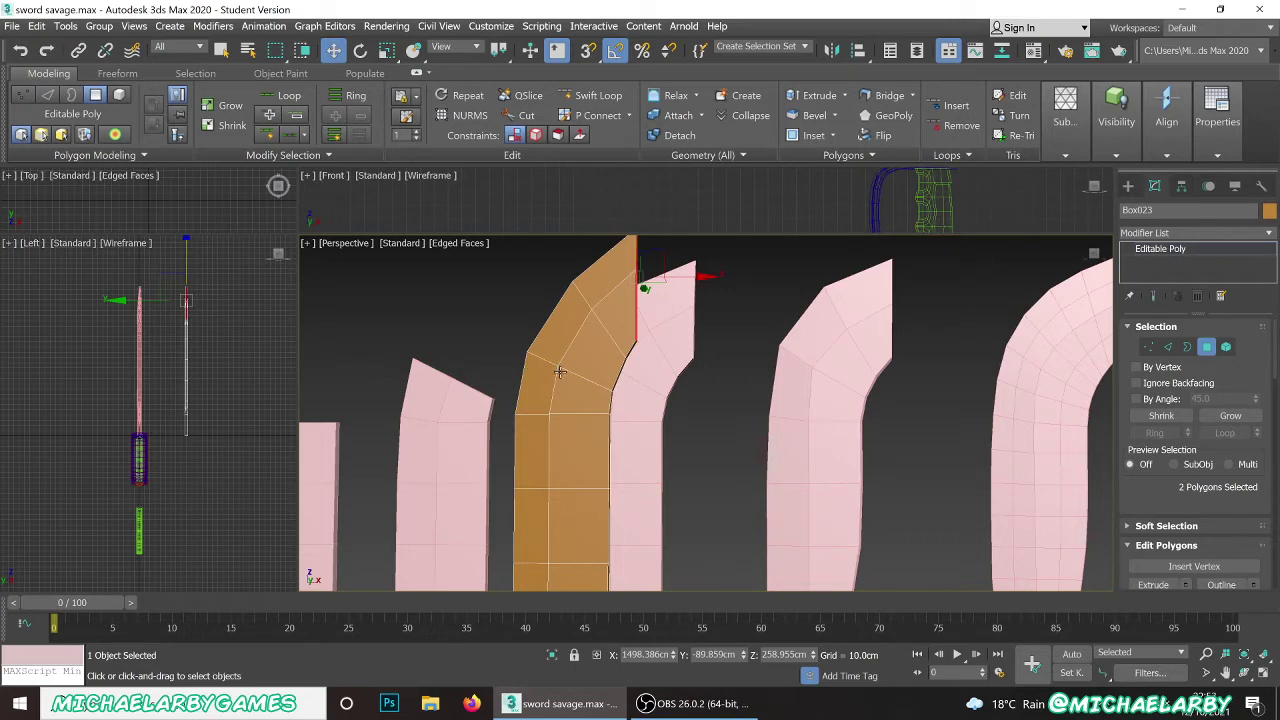
# - In vertex mode, select the two vertices at the bend's outer edge and raise them about 6.5 cm
pyautogui.click(1148, 346)
pyautogui.scroll(2, 565, 372)
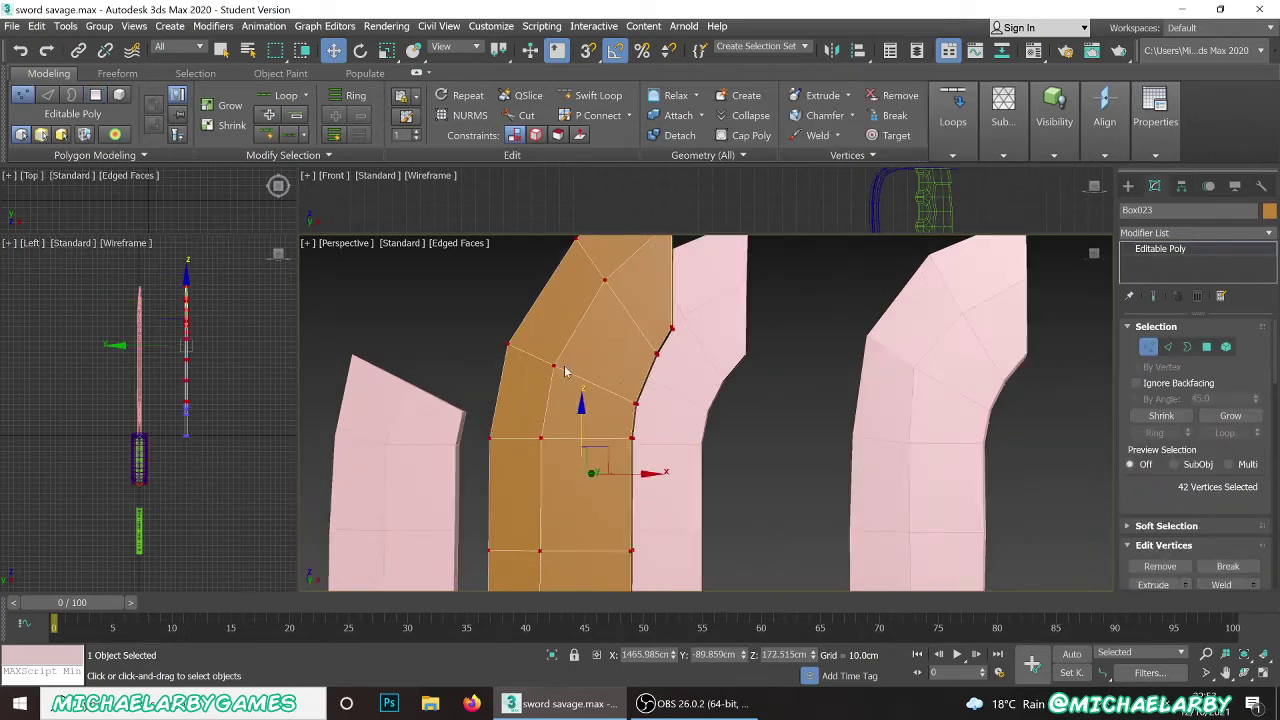
pyautogui.click(729, 418)
pyautogui.scroll(1, 527, 344)
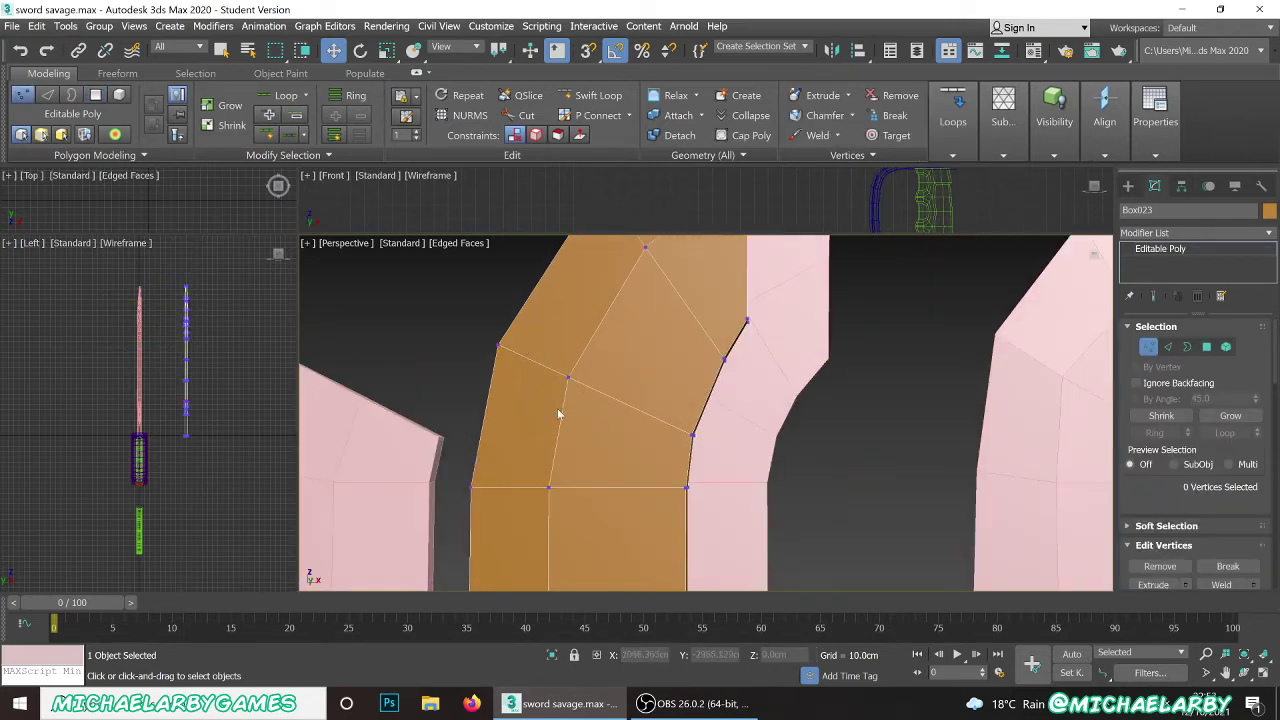
pyautogui.scroll(-1, 560, 412)
pyautogui.moveTo(541, 398); pyautogui.dragTo(537, 395)
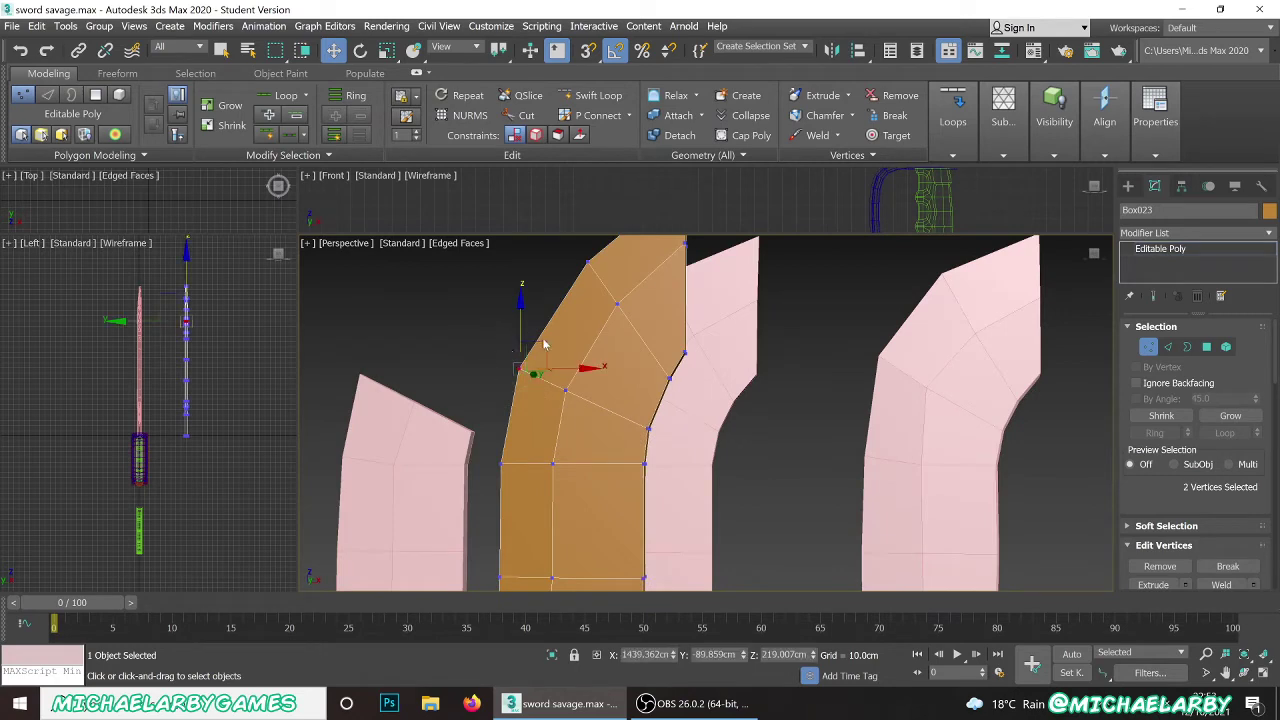
pyautogui.moveTo(521, 322); pyautogui.dragTo(520, 297)
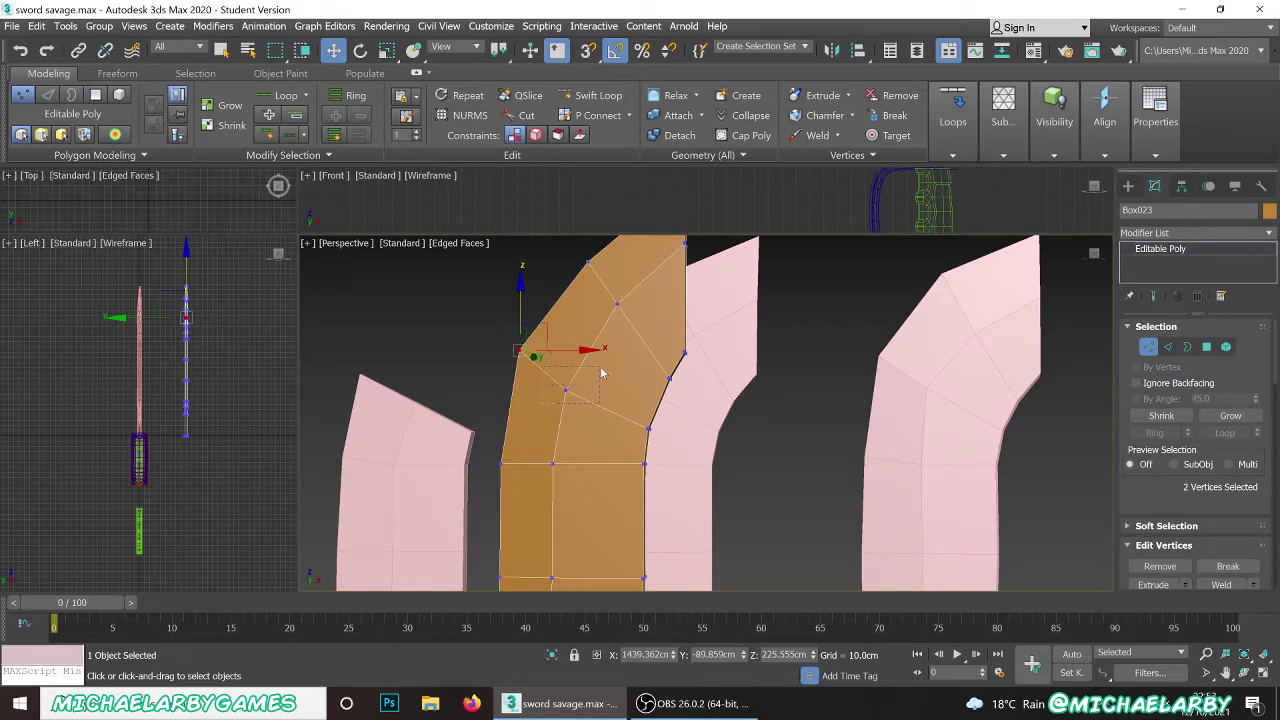
# - Select the front and back middle vertices at the same bend and raise them about 4.2 cm
pyautogui.moveTo(595, 370); pyautogui.dragTo(597, 372)
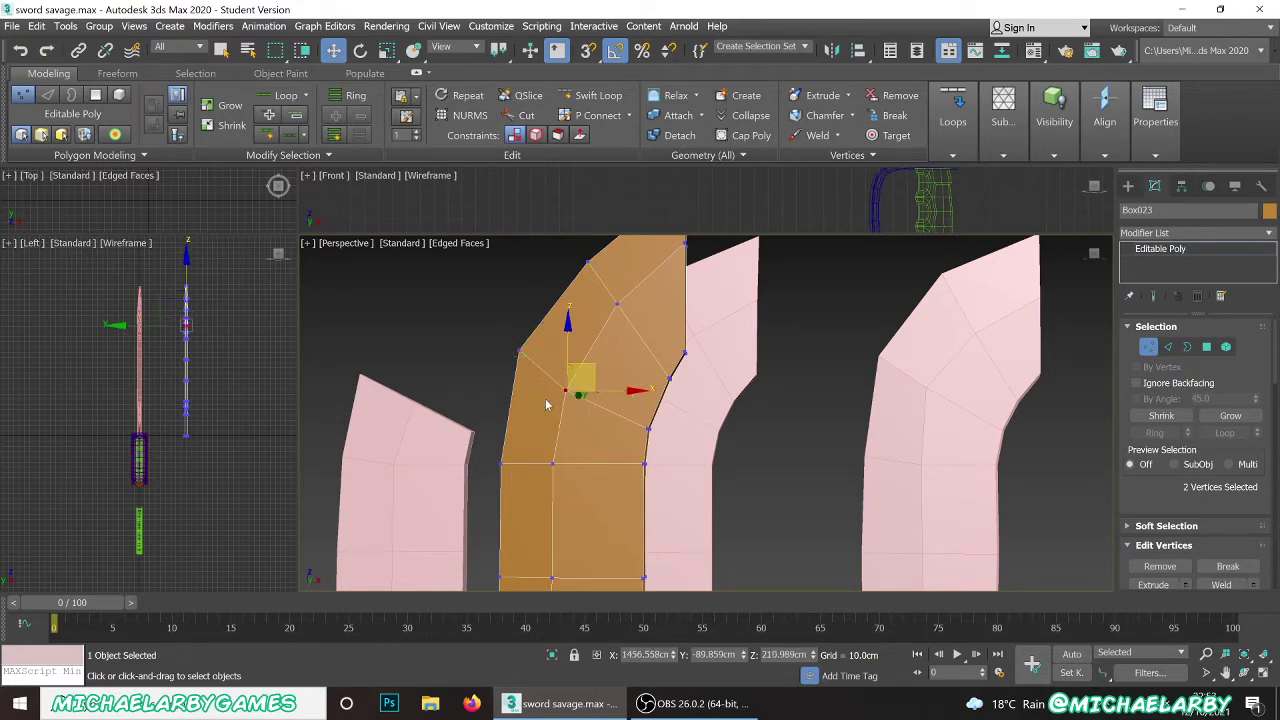
pyautogui.keyDown('alt'); pyautogui.moveTo(631, 437); pyautogui.dragTo(520, 478, button='middle'); pyautogui.keyUp('alt')
pyautogui.click(642, 374)
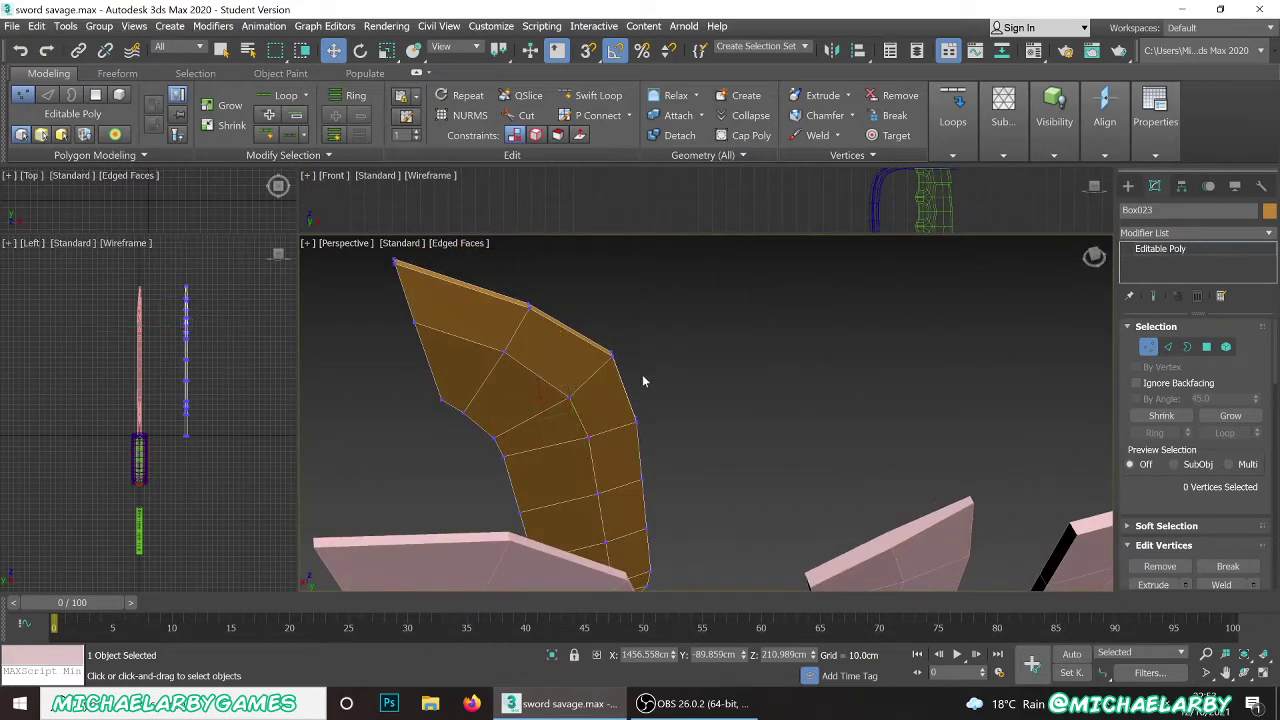
pyautogui.click(568, 398)
pyautogui.keyDown('alt'); pyautogui.moveTo(552, 437); pyautogui.dragTo(598, 425, button='middle'); pyautogui.keyUp('alt')
pyautogui.click(778, 440)
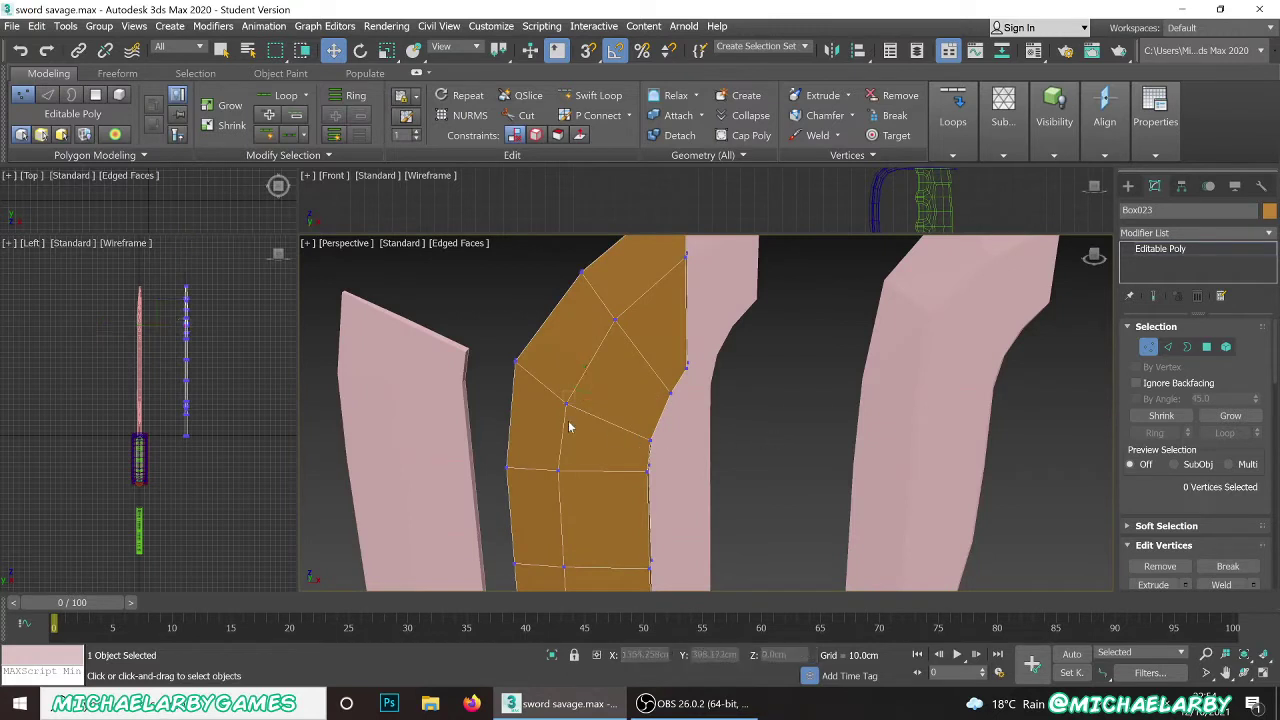
pyautogui.keyDown('alt'); pyautogui.moveTo(778, 440); pyautogui.dragTo(571, 411, button='middle'); pyautogui.keyUp('alt')
pyautogui.moveTo(553, 412); pyautogui.dragTo(616, 380)
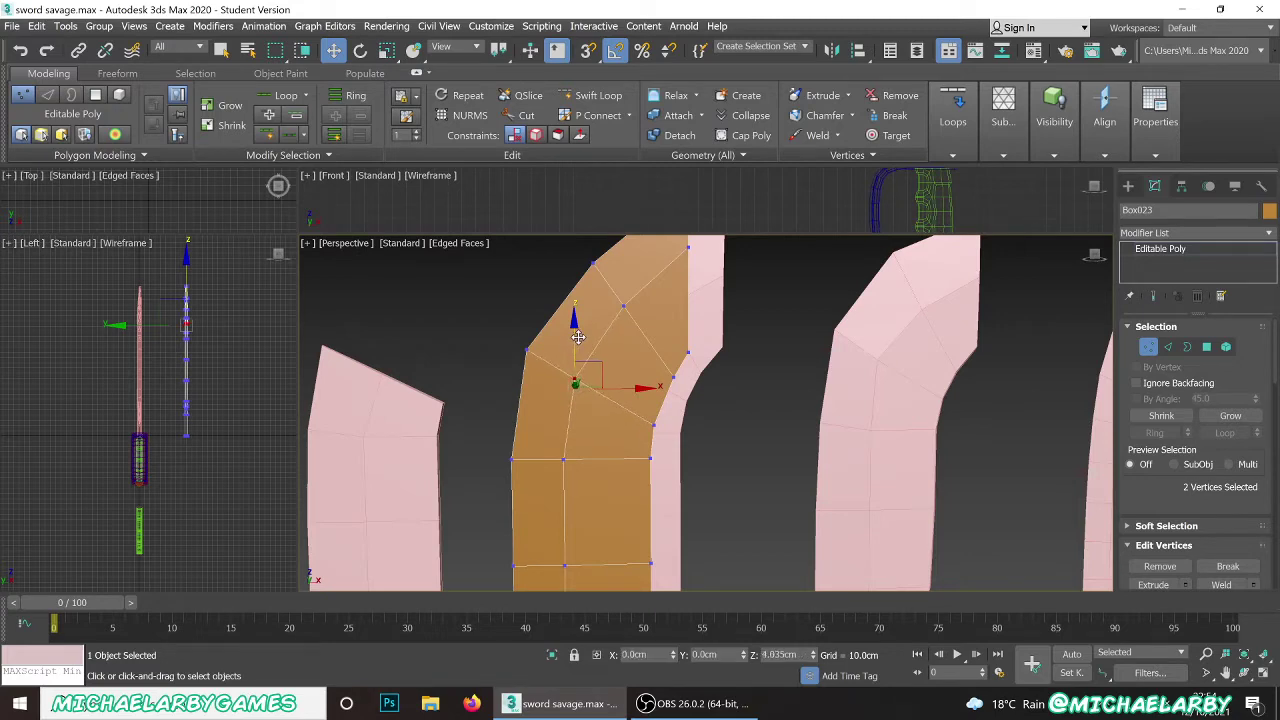
pyautogui.moveTo(573, 340); pyautogui.dragTo(574, 327)
# - Select the four outer and middle vertices just below the tip and move them about 3.7 cm toward negative X and 2.4 cm up
pyautogui.moveTo(603, 356); pyautogui.dragTo(563, 444, button='middle')
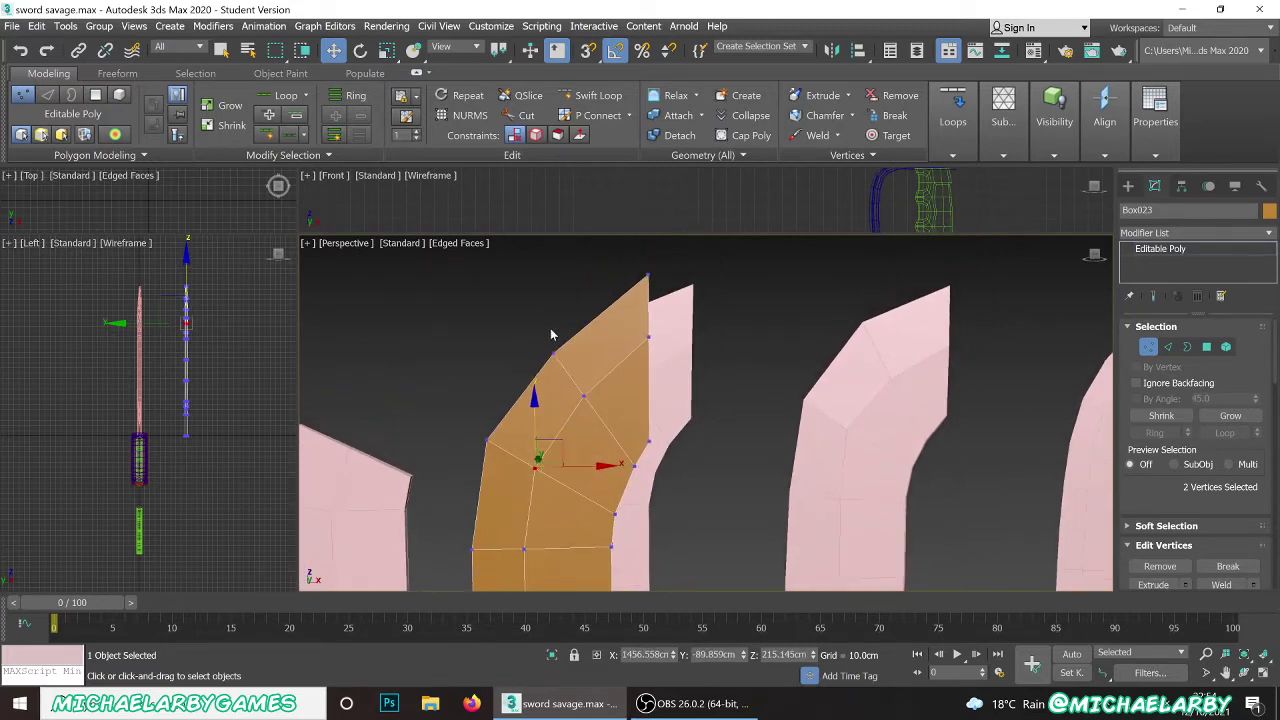
pyautogui.scroll(3, 518, 326)
pyautogui.moveTo(518, 327); pyautogui.dragTo(637, 462)
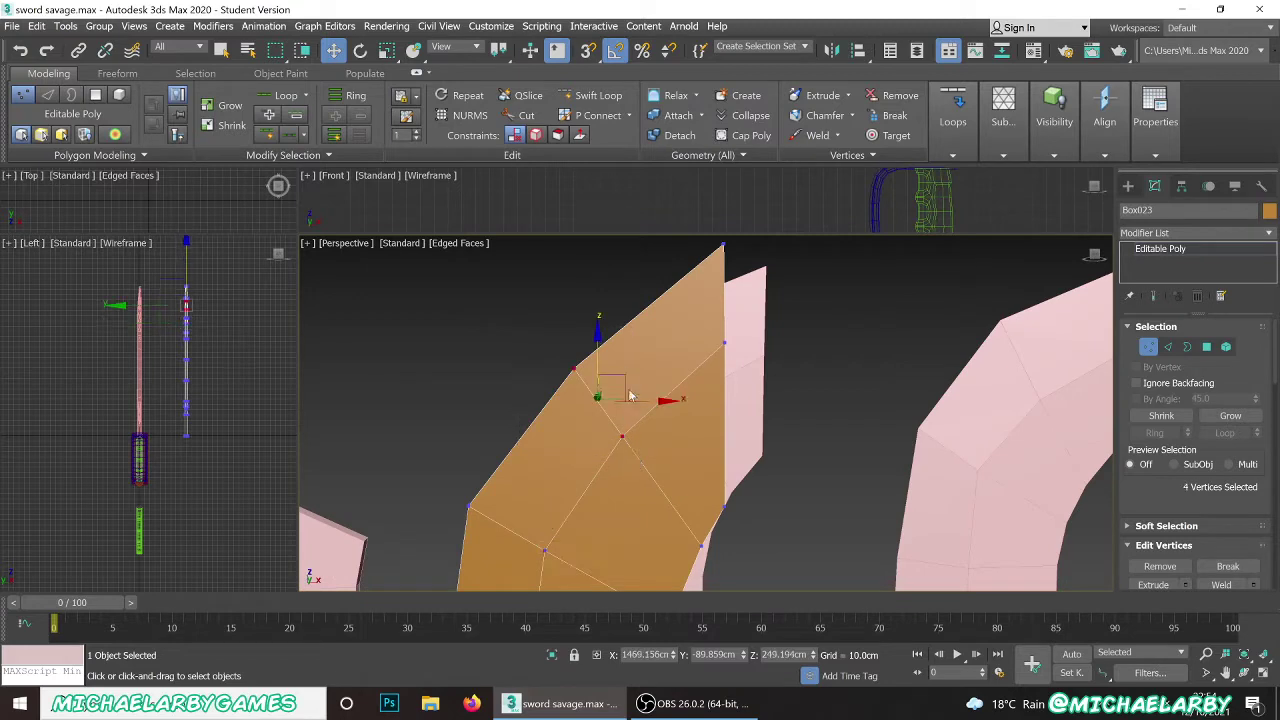
pyautogui.moveTo(627, 376); pyautogui.dragTo(610, 365)
pyautogui.scroll(-4, 534, 355)
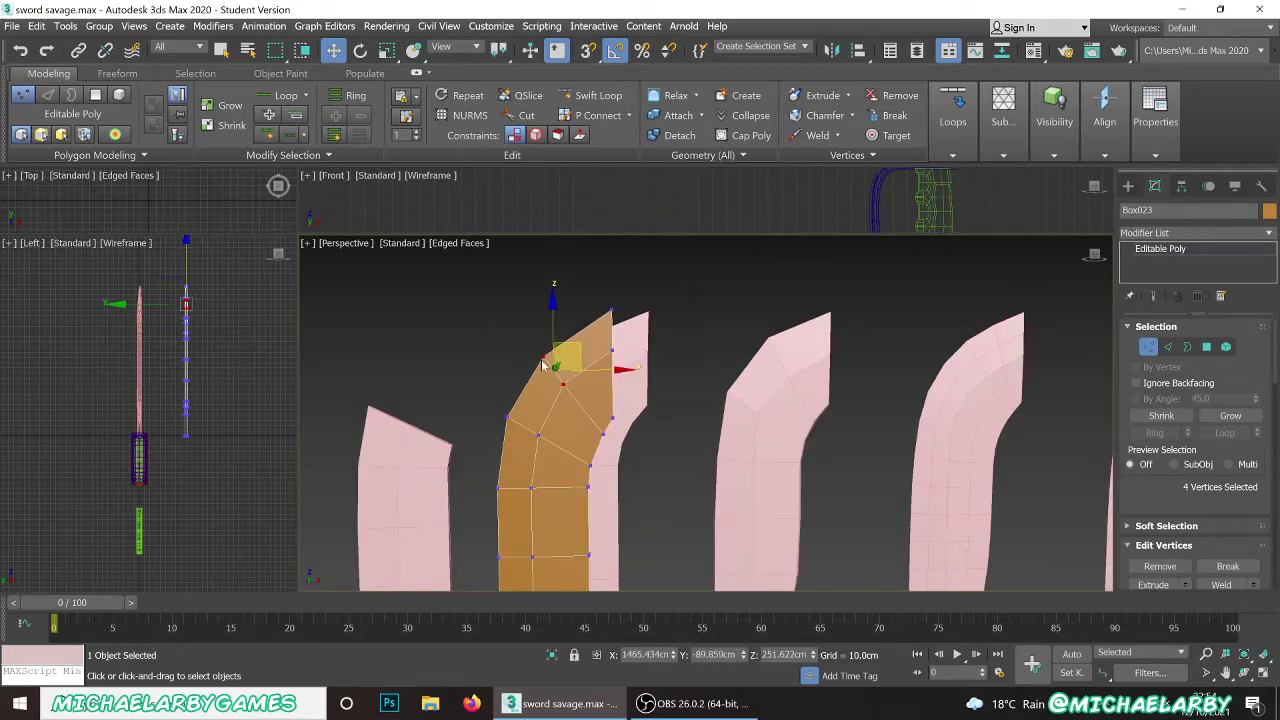
# - Select the upper pair of vertices on the blade's inner bend and move them about 3.6 cm toward negative X and 1 cm down
pyautogui.moveTo(534, 355); pyautogui.dragTo(523, 333, button='middle')
pyautogui.scroll(3, 587, 425)
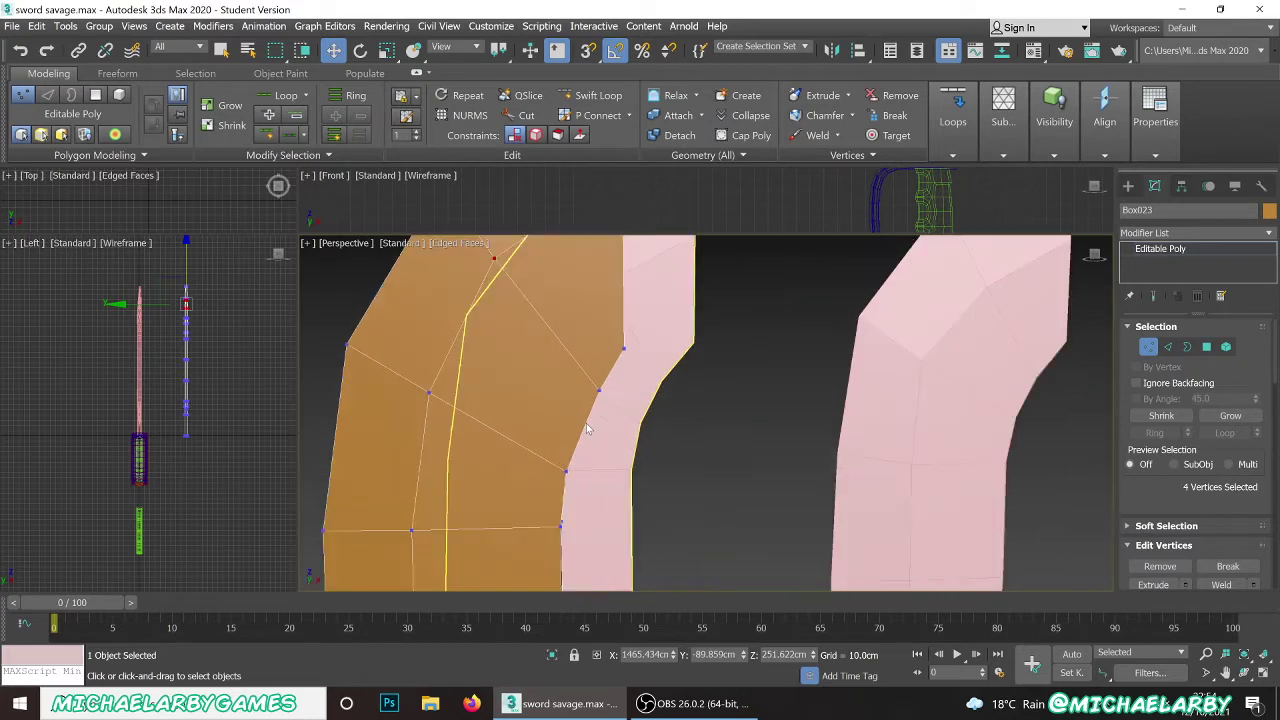
pyautogui.click(598, 384)
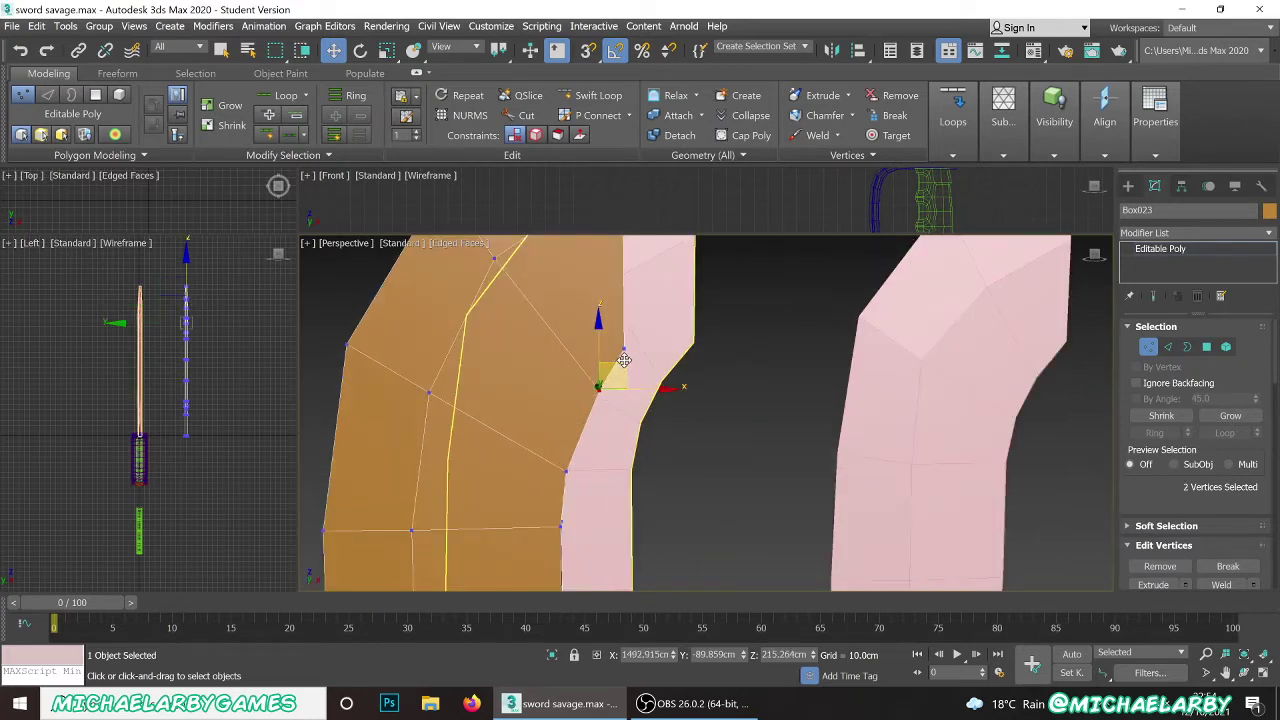
pyautogui.moveTo(613, 417)
pyautogui.keyDown('alt'); pyautogui.mouseDown(button='middle')
pyautogui.moveTo(550, 413)
pyautogui.moveTo(578, 428)
pyautogui.moveTo(619, 420)
pyautogui.moveTo(606, 423)
pyautogui.mouseUp(button='middle'); pyautogui.keyUp('alt')
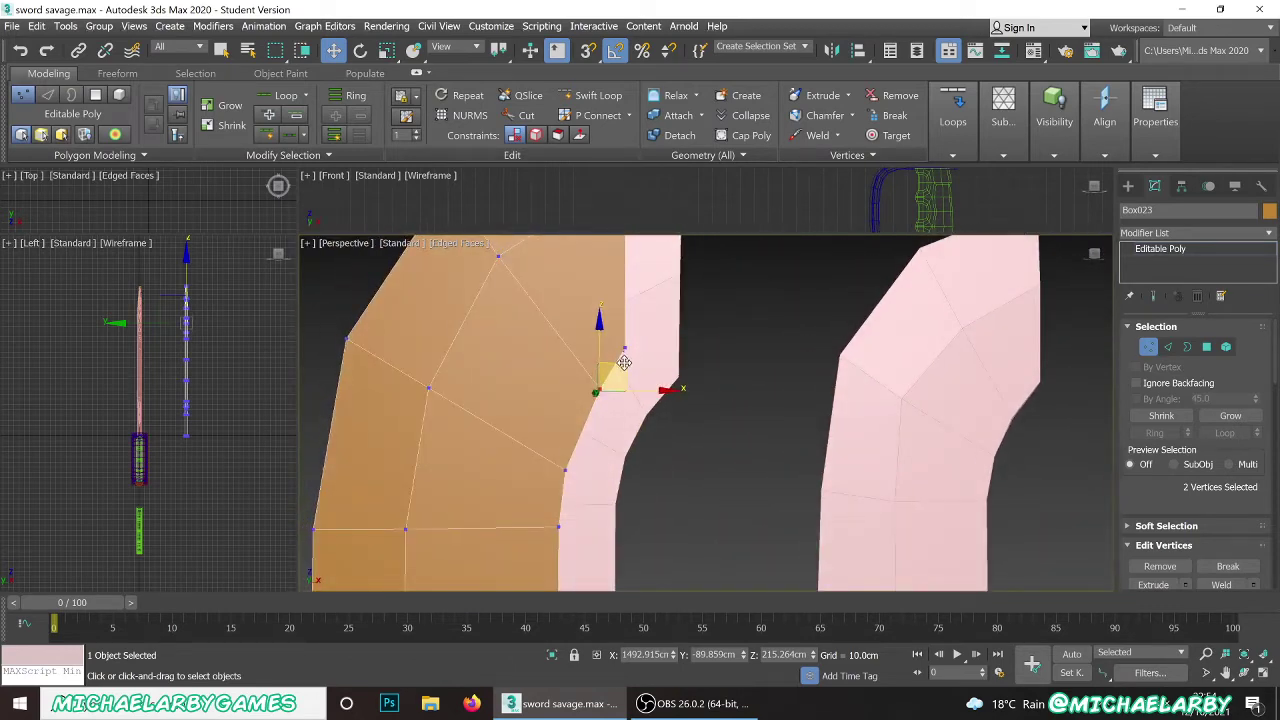
pyautogui.moveTo(624, 362); pyautogui.dragTo(578, 452)
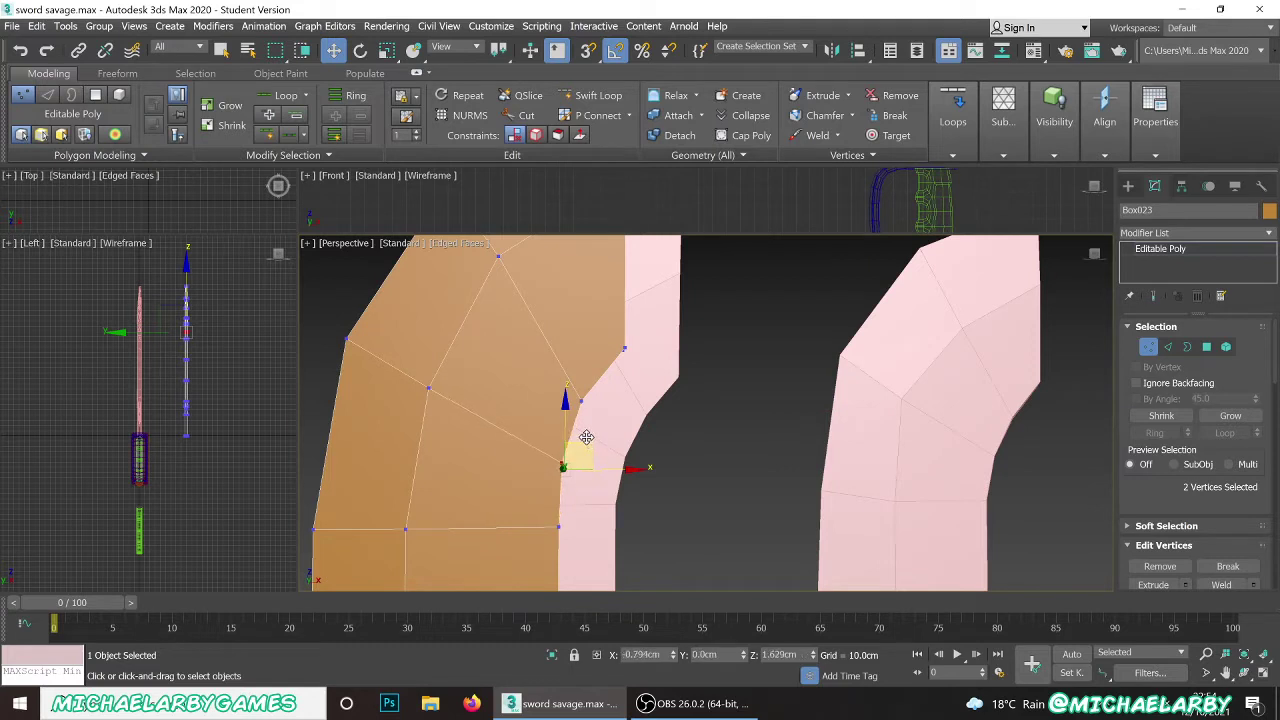
# - Nudge the lower pair of inner-bend vertices slightly upward and toward negative X to soften the curve
pyautogui.scroll(-4, 585, 434)
pyautogui.scroll(3, 560, 425)
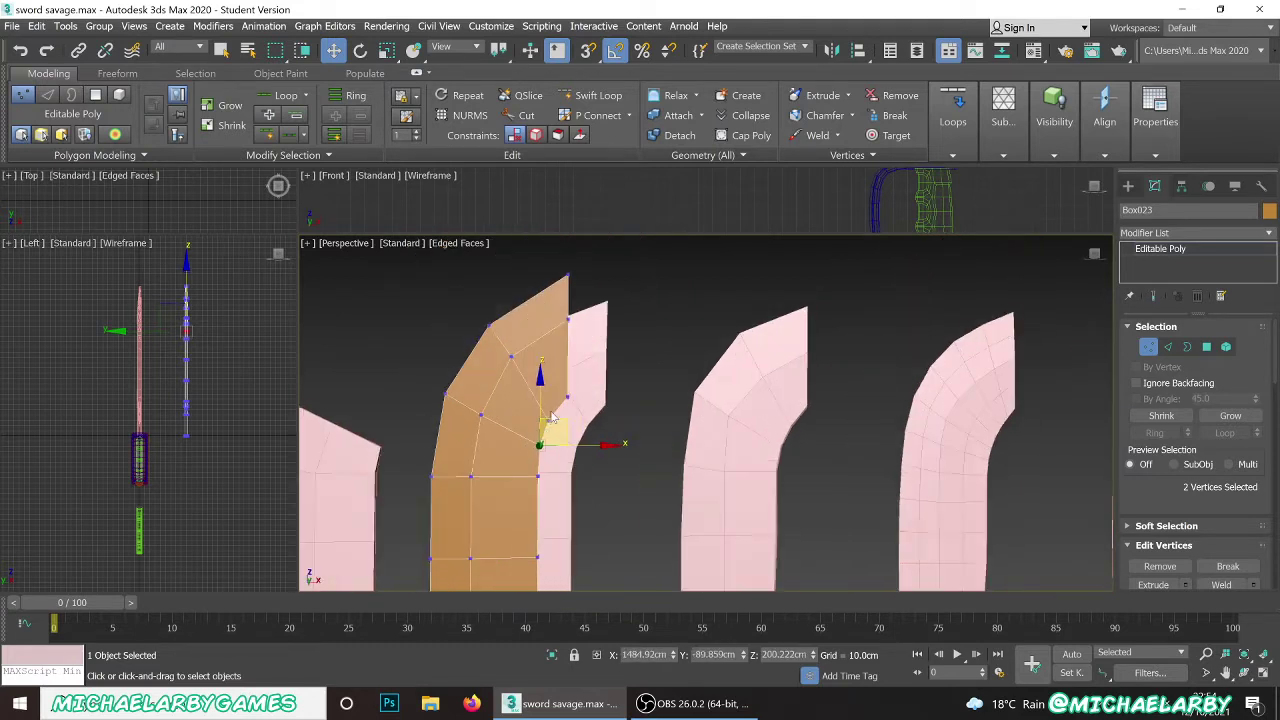
pyautogui.moveTo(553, 427); pyautogui.dragTo(565, 392)
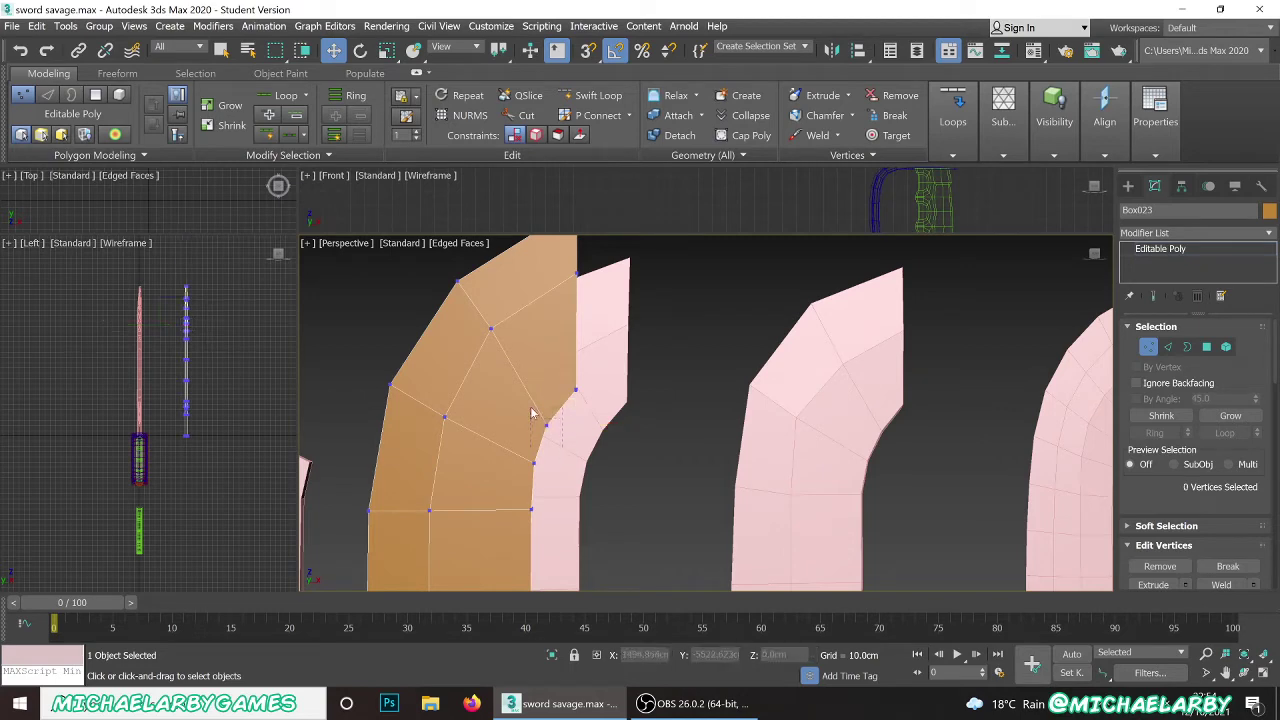
# - Reselect the upper inner-bend vertex pair and fine-tune it about 0.5 cm toward positive X and 0.2 cm down
pyautogui.moveTo(570, 397); pyautogui.dragTo(552, 405)
pyautogui.scroll(2, 536, 465)
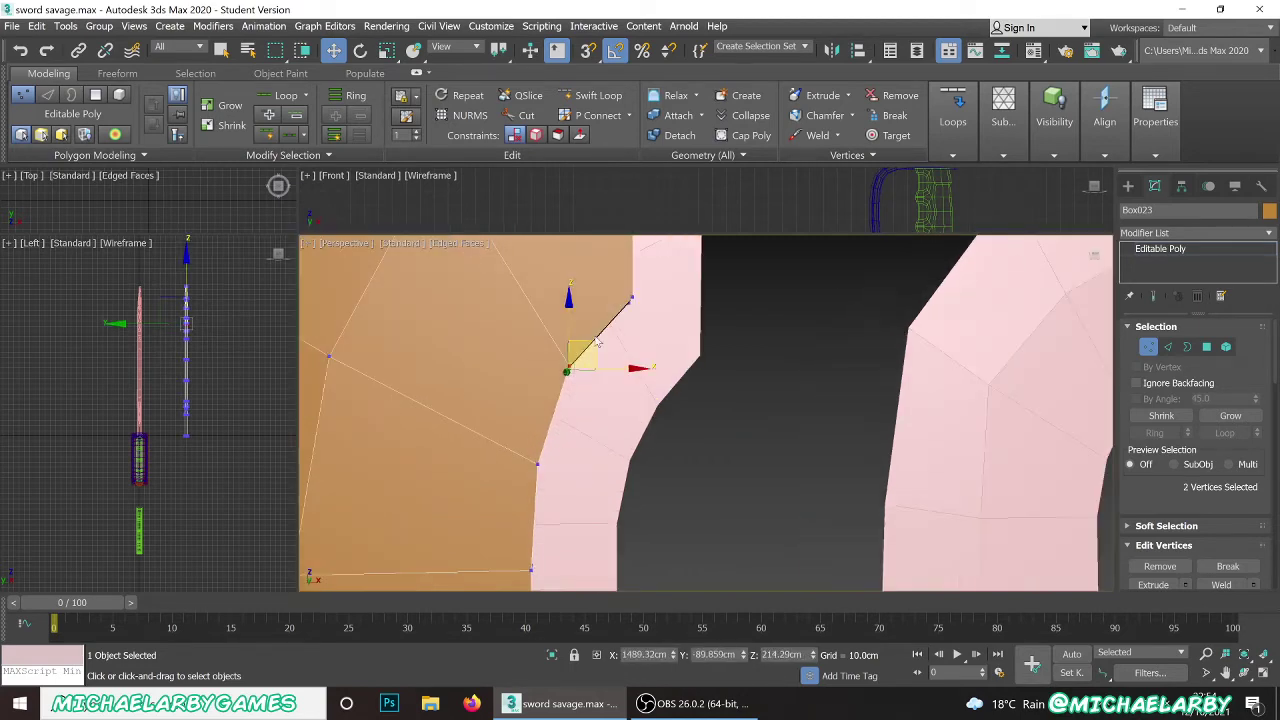
pyautogui.moveTo(597, 343); pyautogui.dragTo(605, 380)
pyautogui.scroll(-3, 591, 402)
pyautogui.scroll(2, 591, 402)
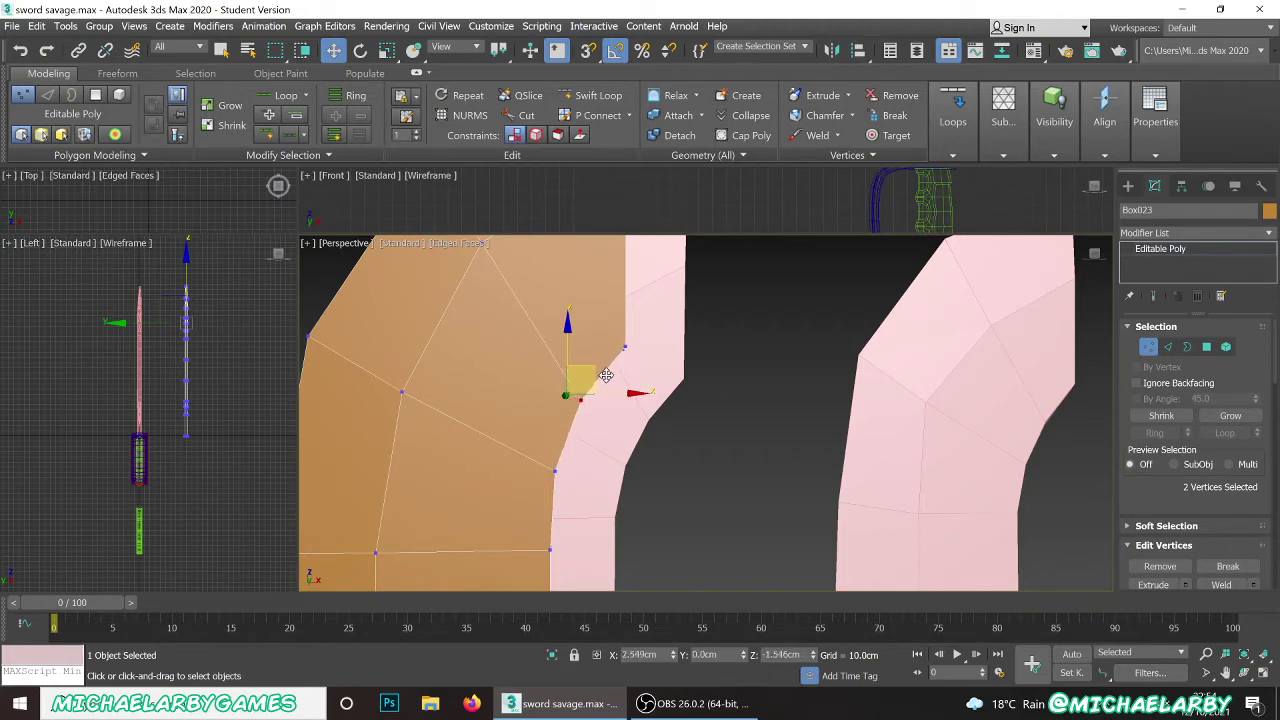
pyautogui.scroll(-3, 551, 460)
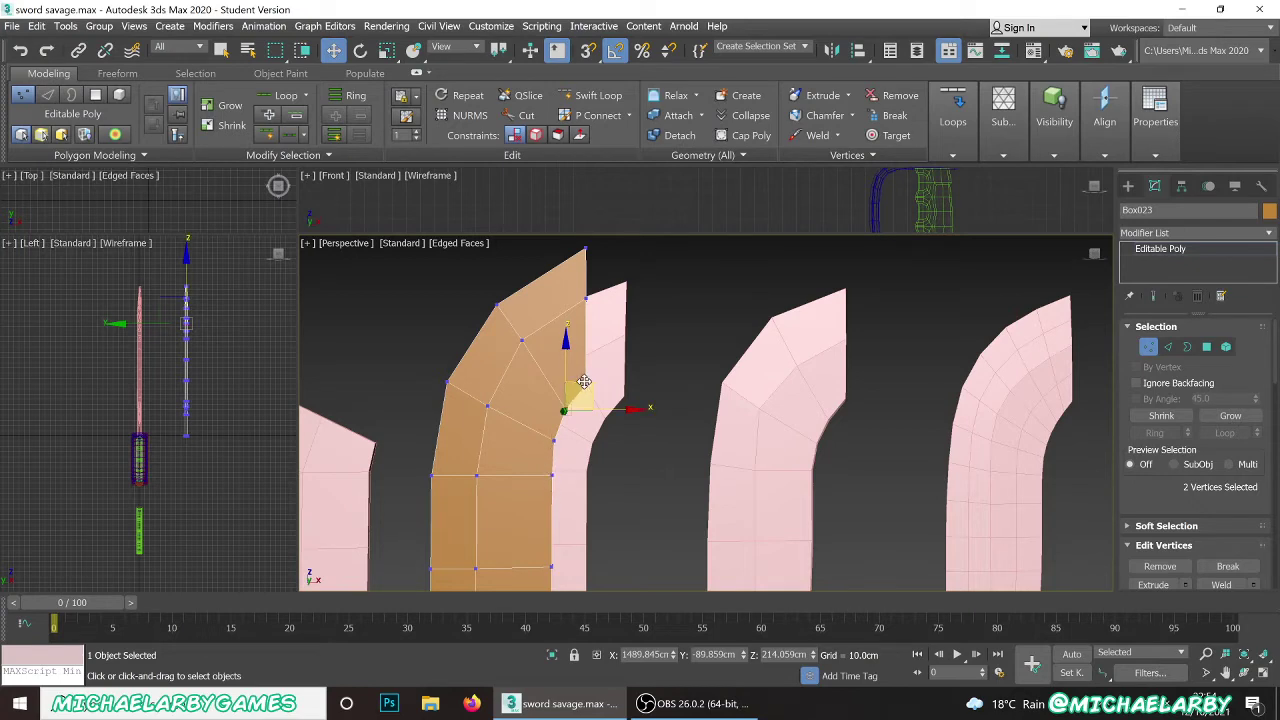
# - Leave vertex editing and move the whole blade about 197 cm along positive X, beside the more finished blade stages
pyautogui.scroll(-4, 555, 440)
pyautogui.scroll(3, 590, 470)
pyautogui.scroll(2, 575, 445)
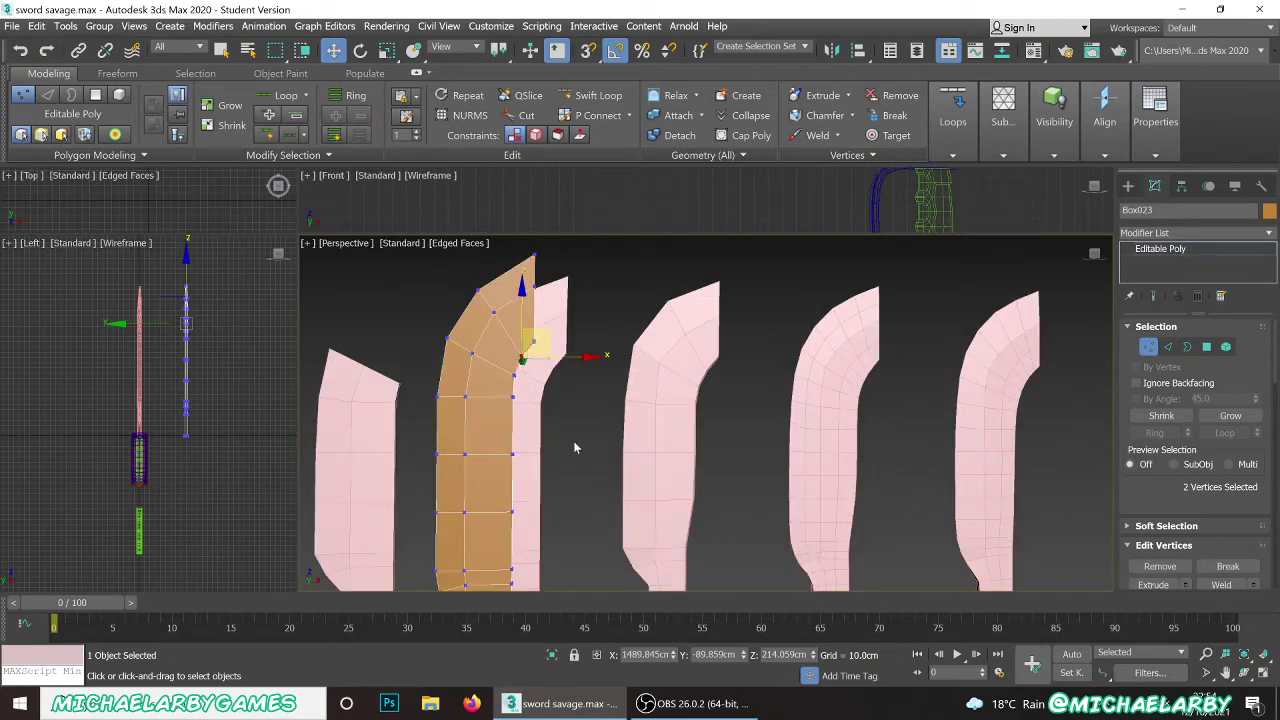
pyautogui.scroll(-3, 580, 440)
pyautogui.scroll(4, 580, 440)
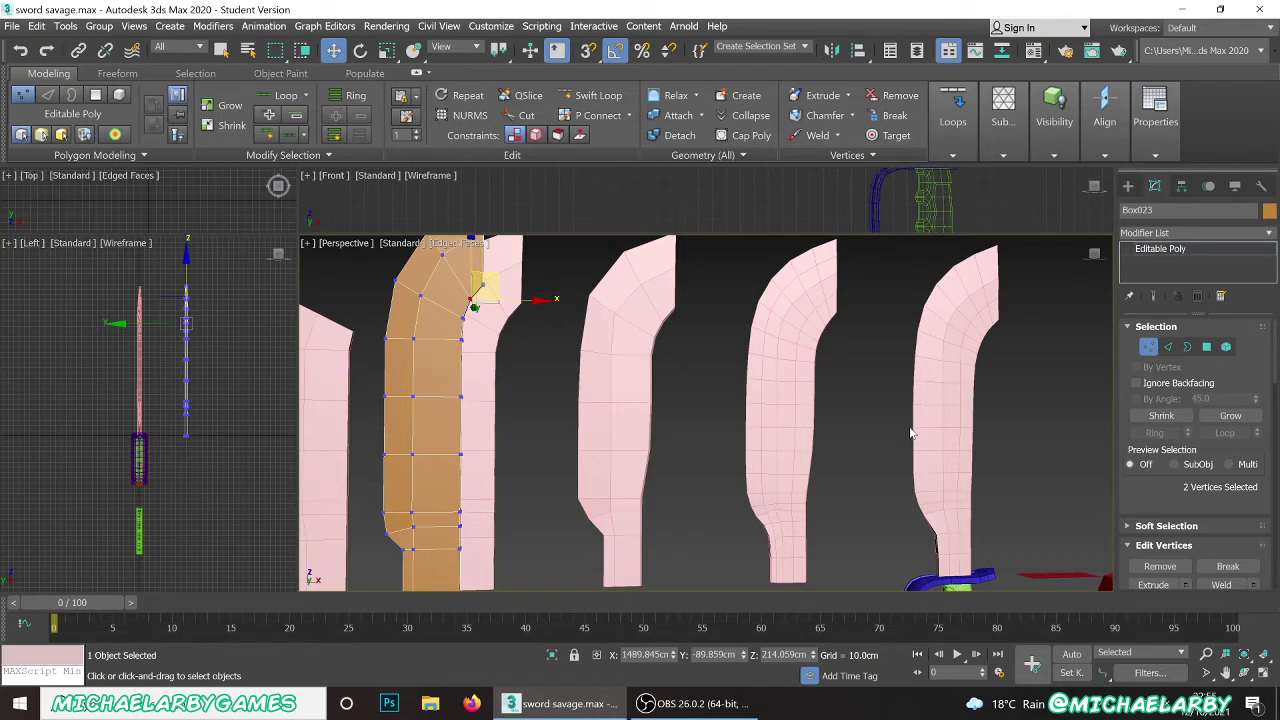
pyautogui.rightClick(523, 423)
pyautogui.click(505, 410)
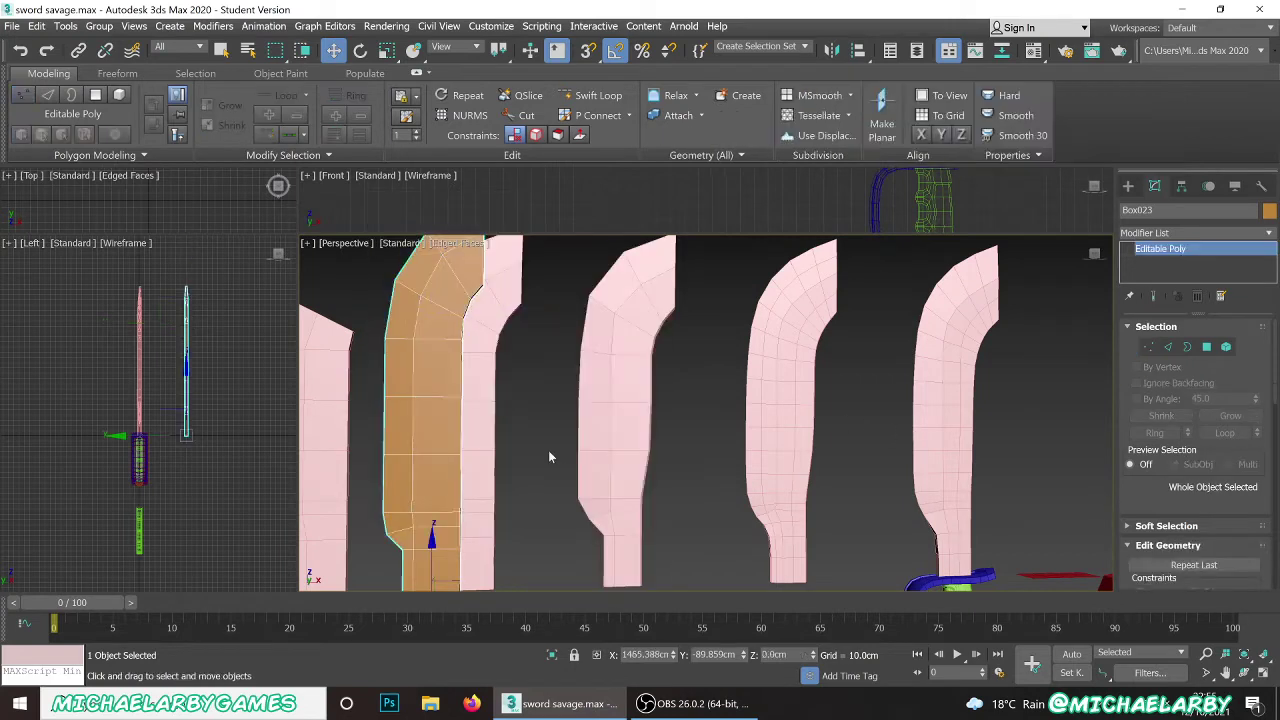
pyautogui.scroll(-3, 551, 451)
pyautogui.click(483, 437)
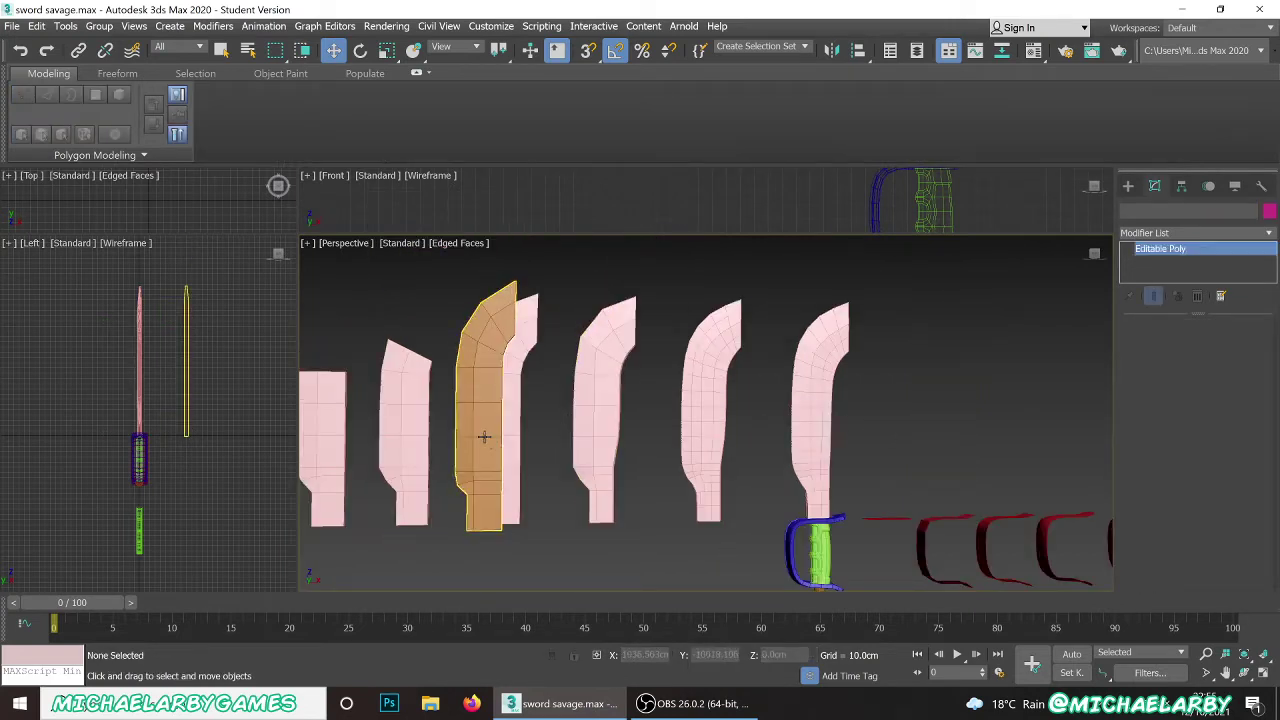
pyautogui.moveTo(529, 528); pyautogui.dragTo(700, 562)
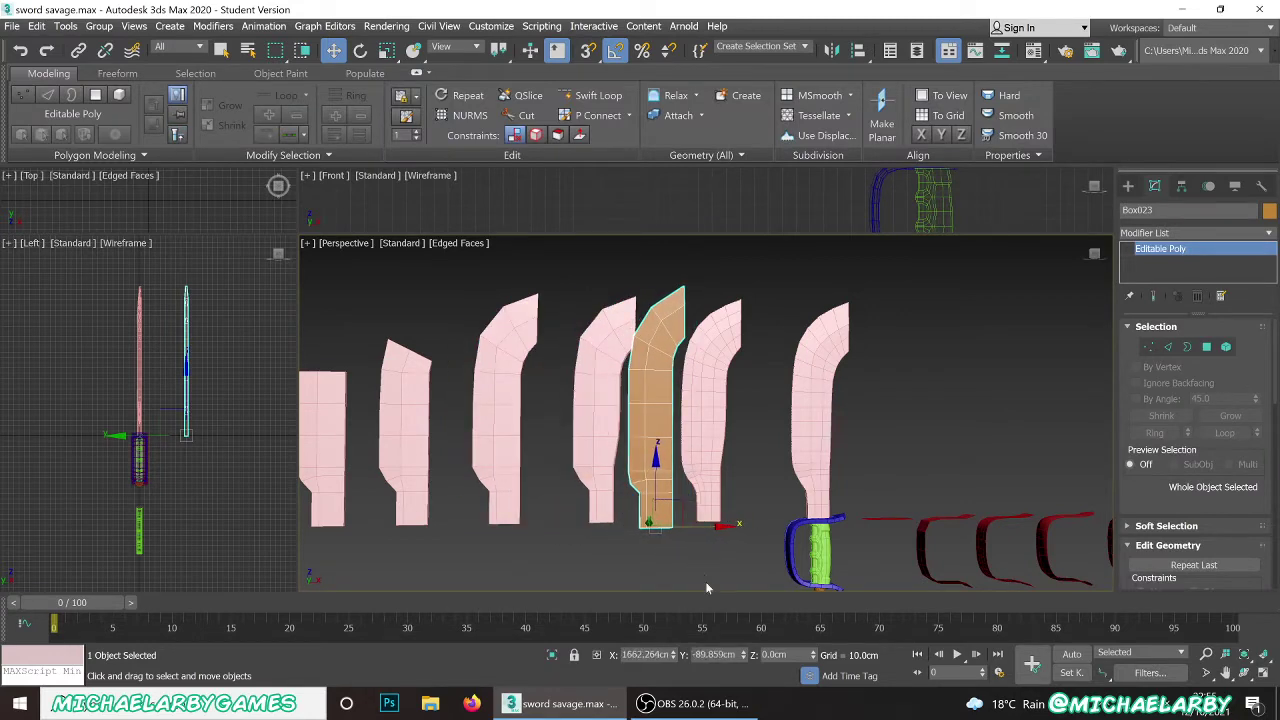
# - Apply a TurboSmooth modifier with 1 iteration to the blade
pyautogui.scroll(4, 681, 506)
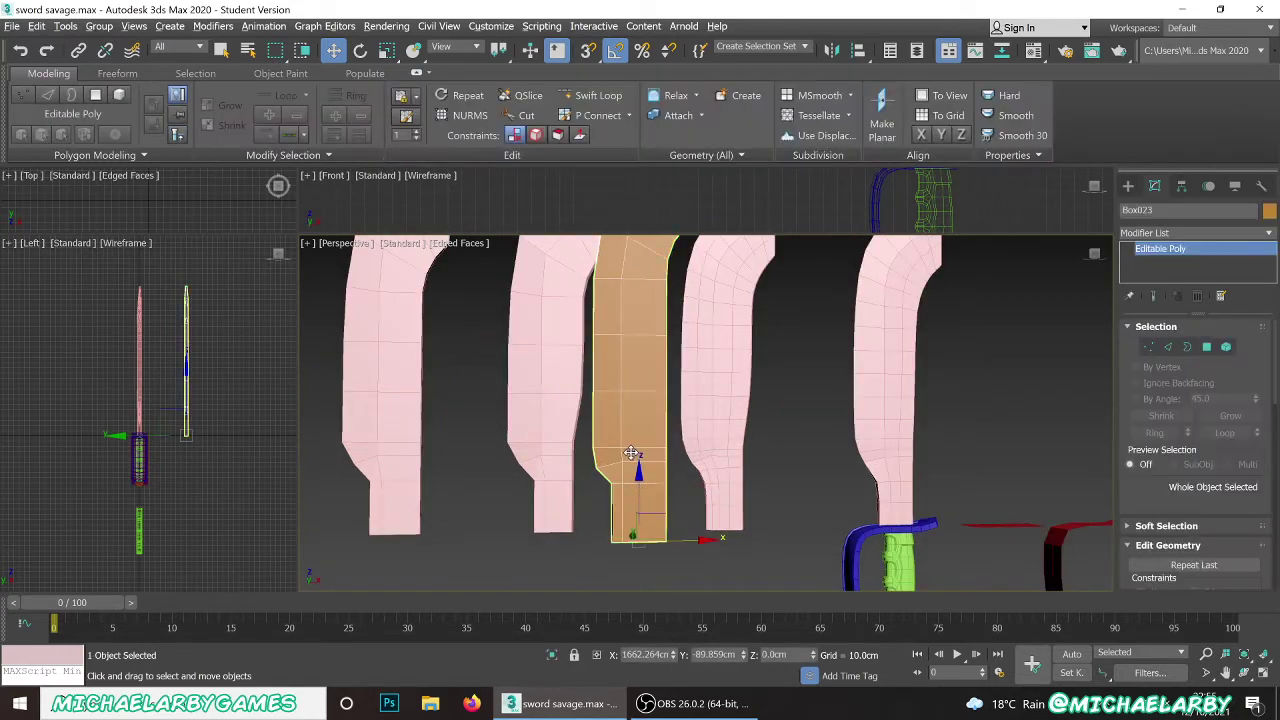
pyautogui.moveTo(640, 466)
pyautogui.keyDown('alt'); pyautogui.mouseDown(button='middle')
pyautogui.moveTo(623, 463)
pyautogui.moveTo(616, 521)
pyautogui.moveTo(609, 463)
pyautogui.moveTo(634, 480)
pyautogui.moveTo(620, 451)
pyautogui.mouseUp(button='middle'); pyautogui.keyUp('alt')
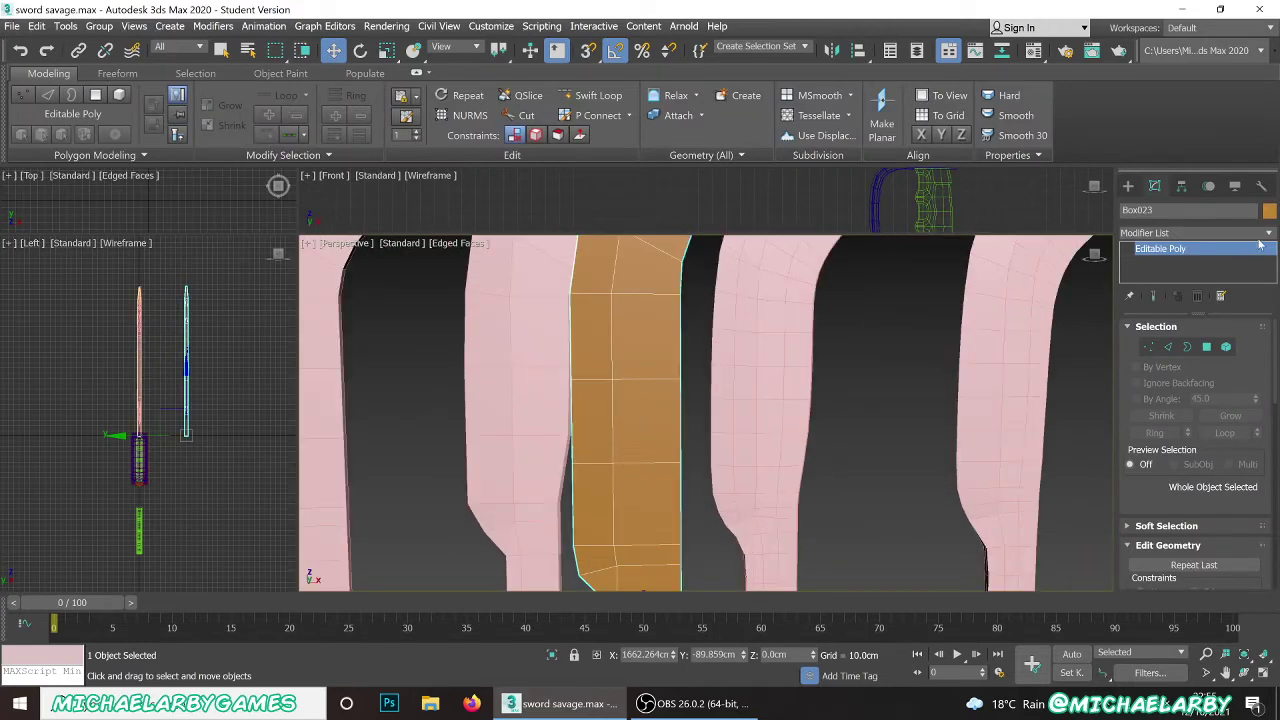
pyautogui.scroll(-2, 606, 414)
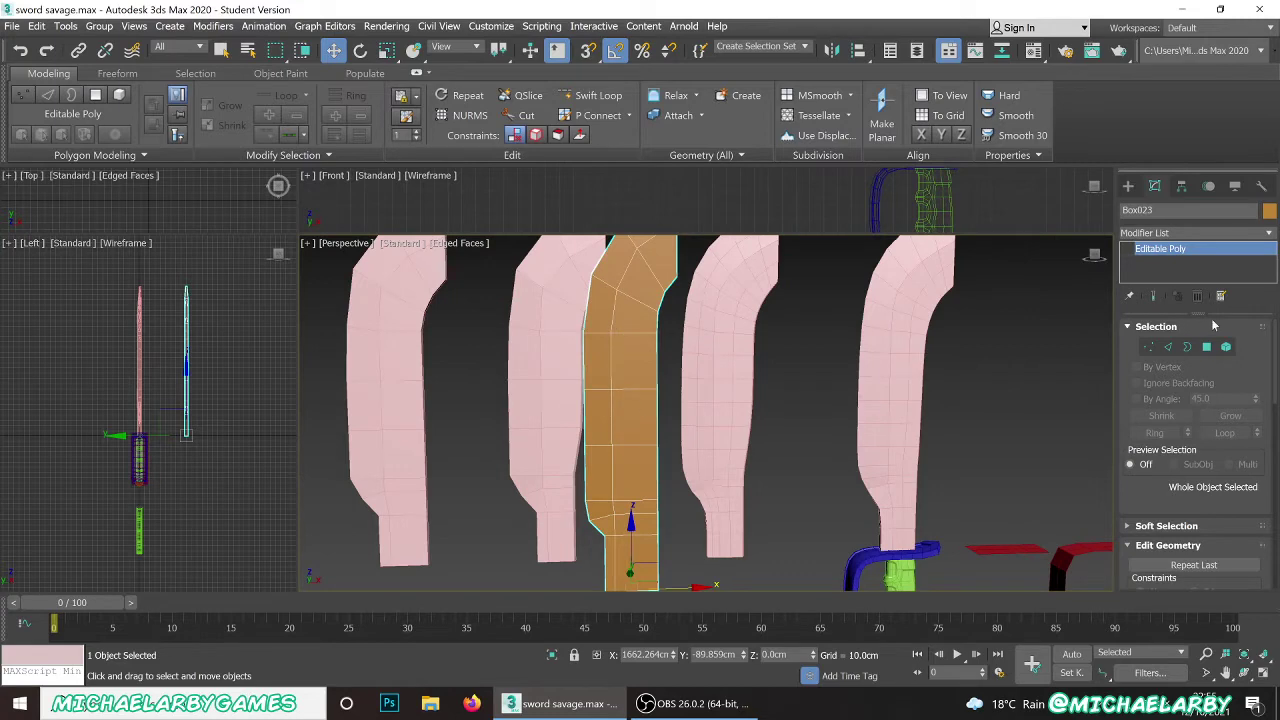
pyautogui.click(1270, 236)
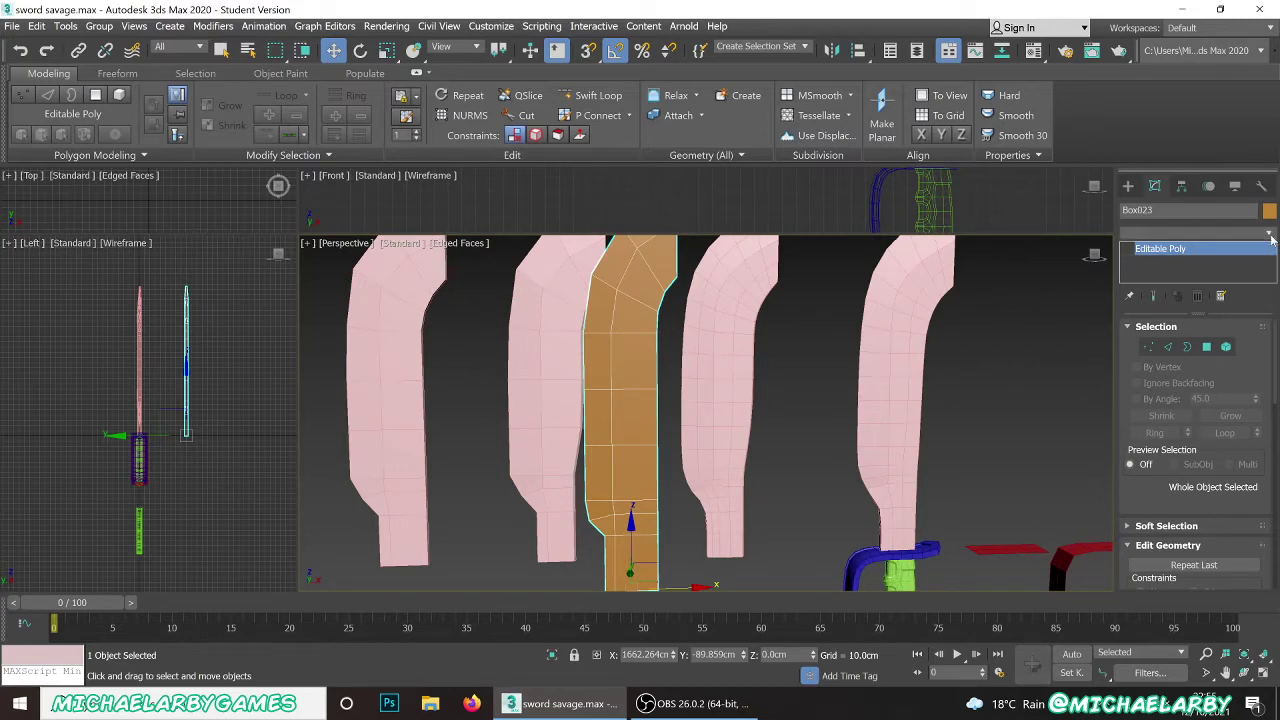
pyautogui.click(1270, 236)
pyautogui.moveTo(1270, 280); pyautogui.dragTo(1270, 598)
pyautogui.click(1160, 424)
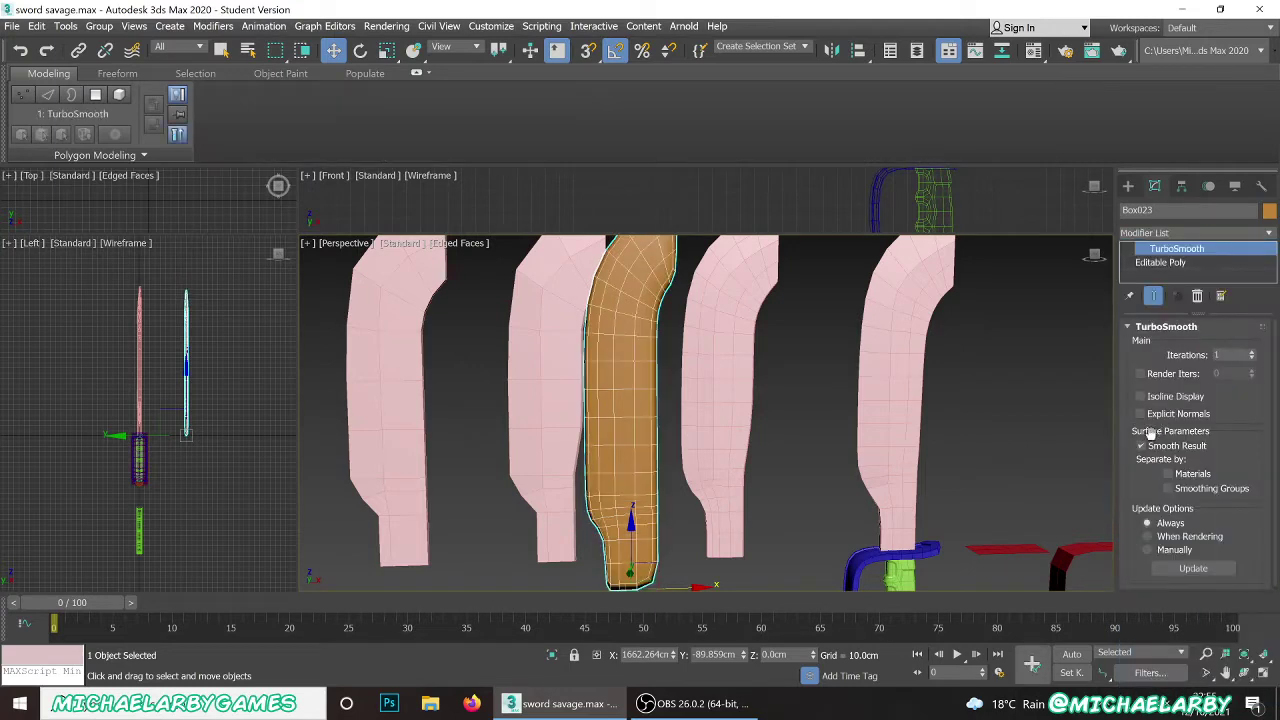
# - Examine how smoothing shapes the blade's tip, bend and base compared with the neighbouring blades
pyautogui.scroll(-2, 638, 402)
pyautogui.scroll(3, 636, 304)
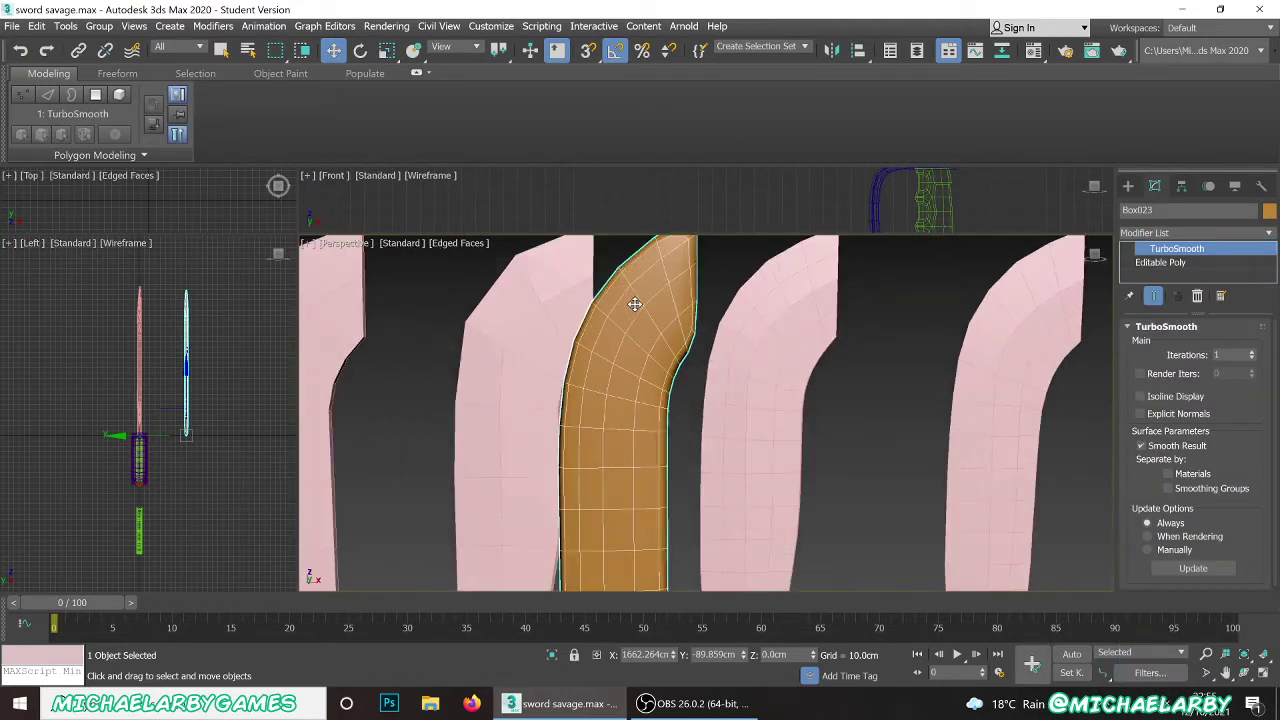
pyautogui.scroll(-2, 638, 302)
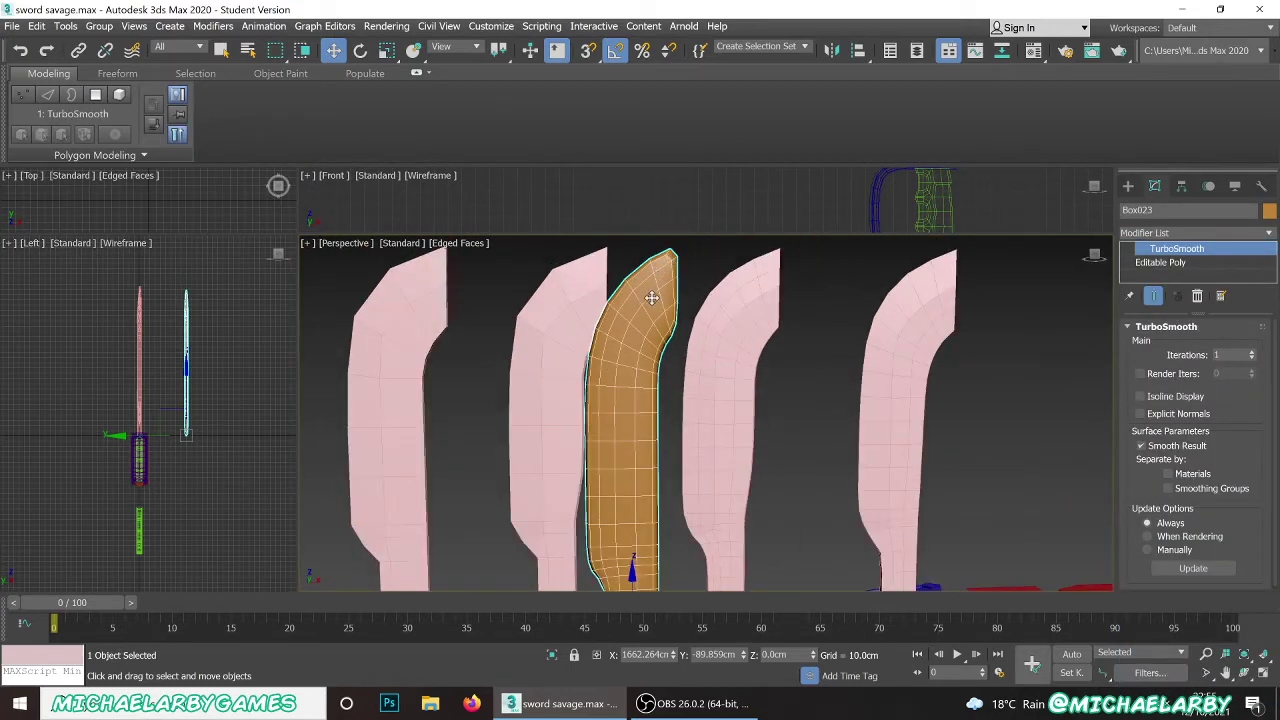
pyautogui.scroll(-2, 648, 332)
pyautogui.scroll(1, 640, 450)
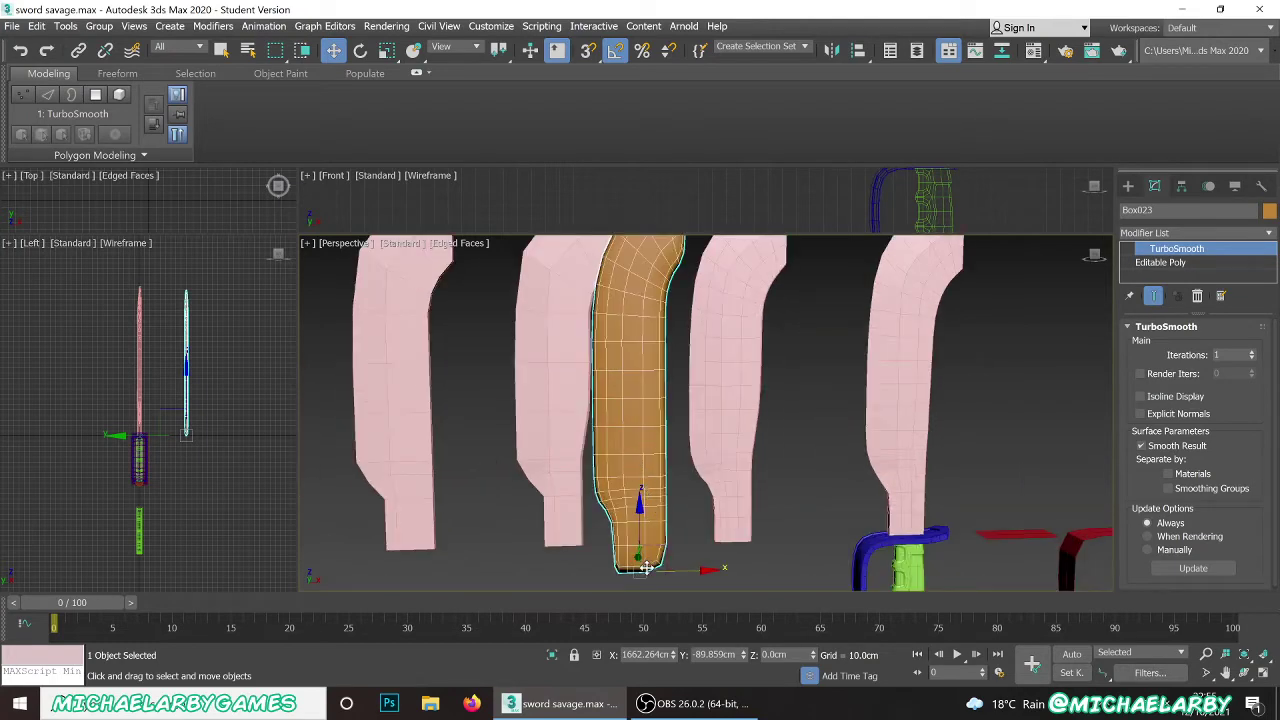
pyautogui.scroll(1, 651, 497)
pyautogui.scroll(1, 657, 524)
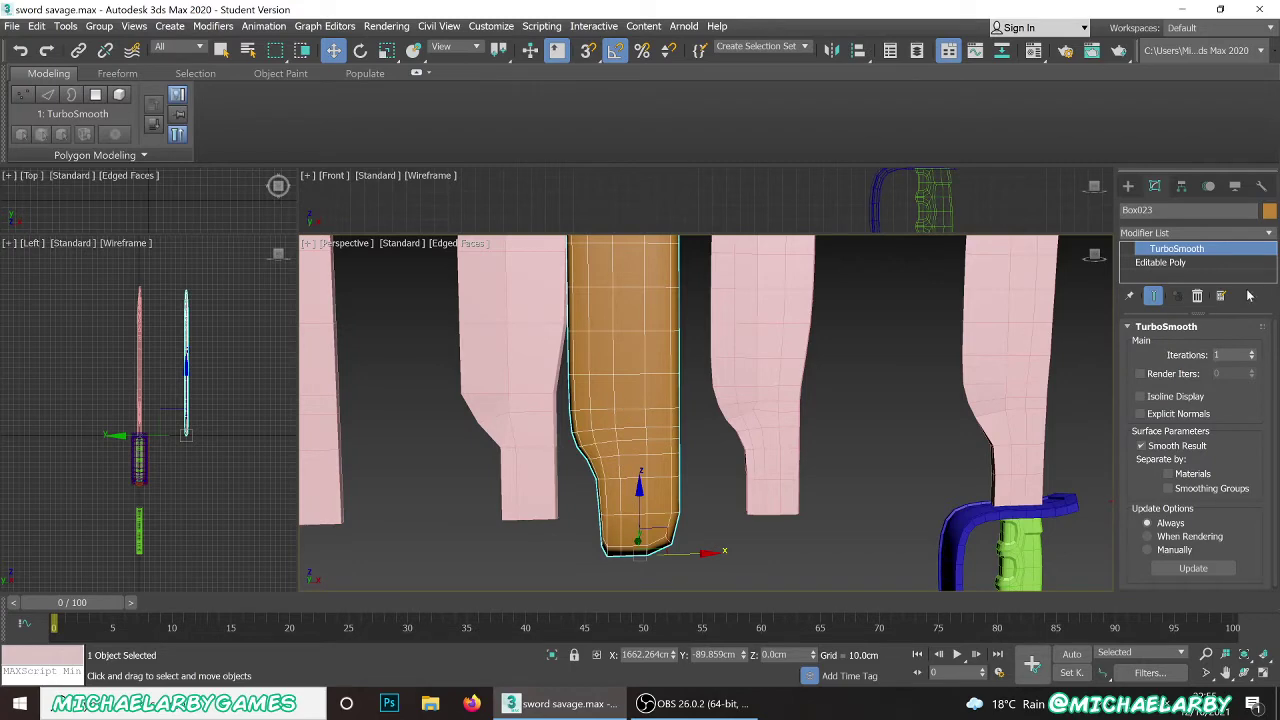
# - Return to the Editable Poly's edge level and compare the blade's base end with its TurboSmooth result
pyautogui.click(1160, 262)
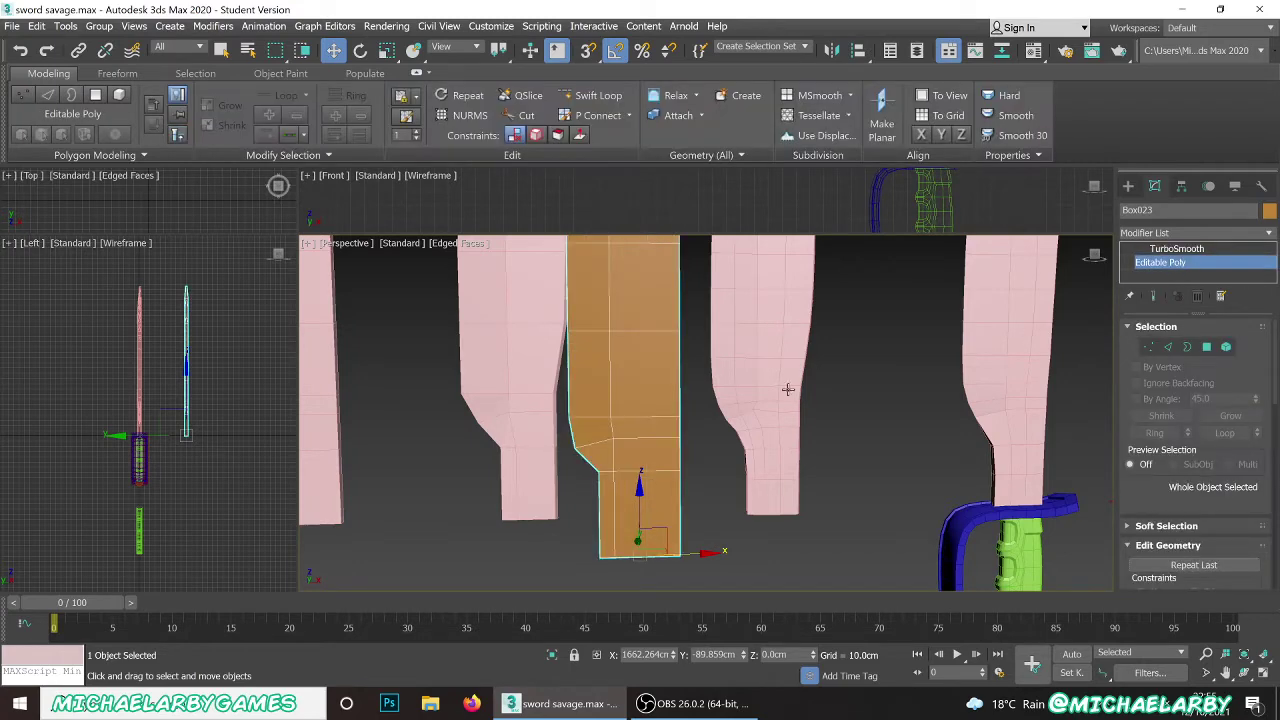
pyautogui.scroll(-2, 1176, 466)
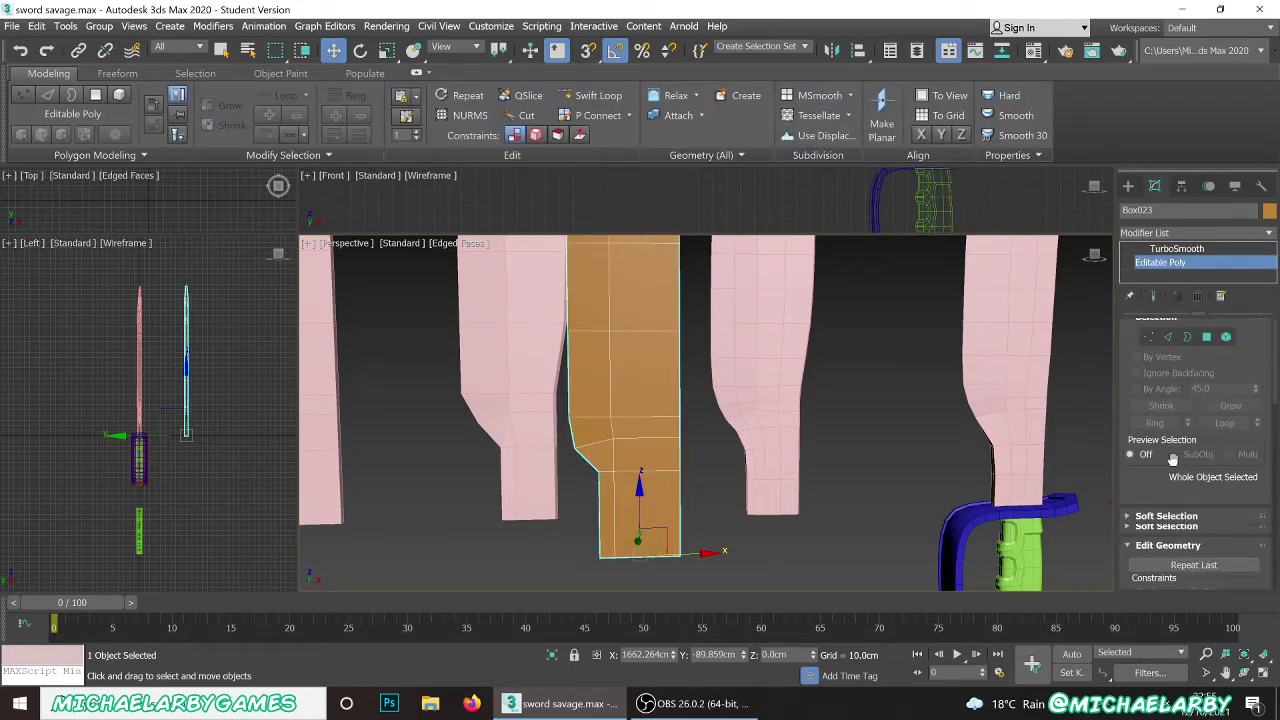
pyautogui.scroll(2, 1176, 466)
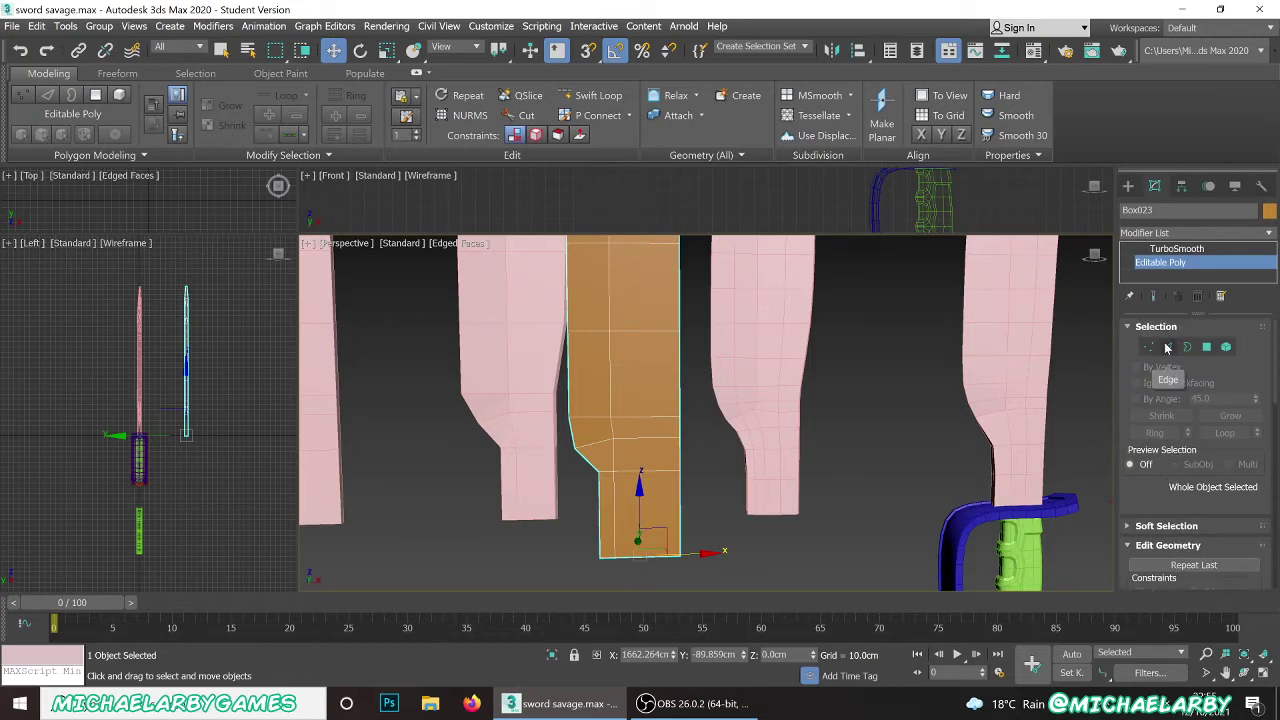
pyautogui.click(1169, 347)
pyautogui.keyDown('alt'); pyautogui.moveTo(786, 447); pyautogui.dragTo(719, 439, button='middle'); pyautogui.keyUp('alt')
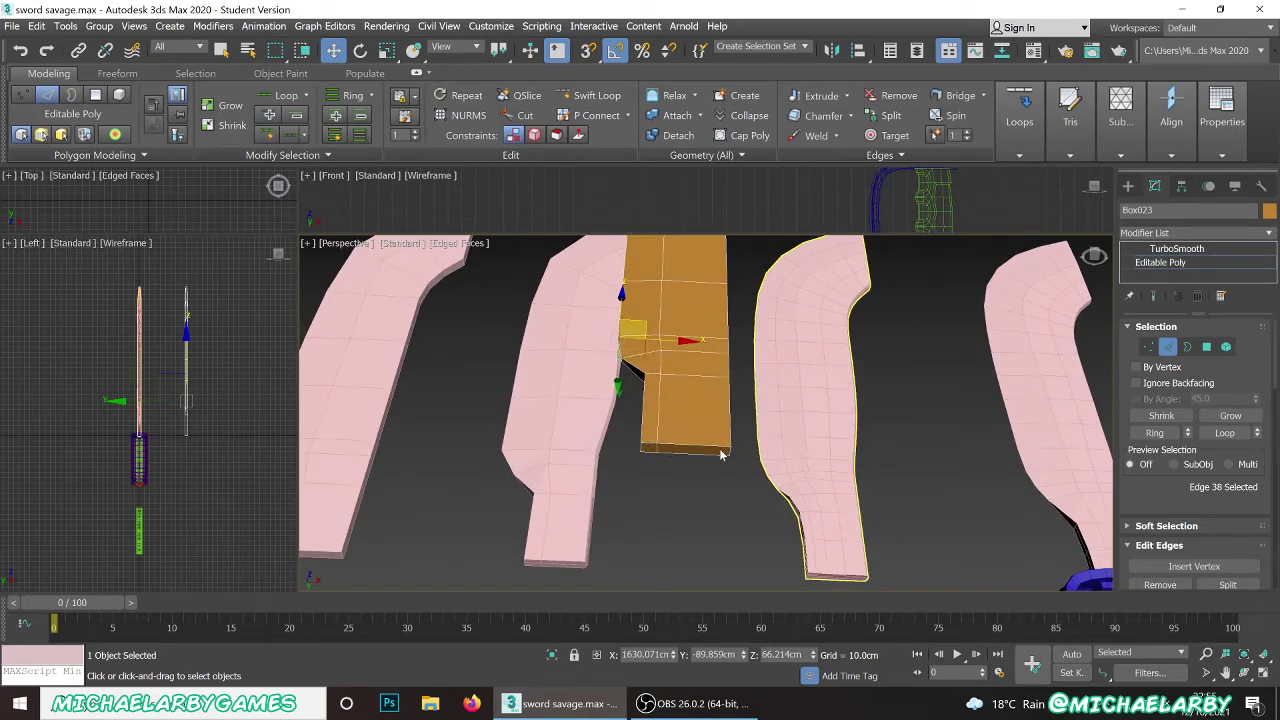
pyautogui.scroll(3, 703, 449)
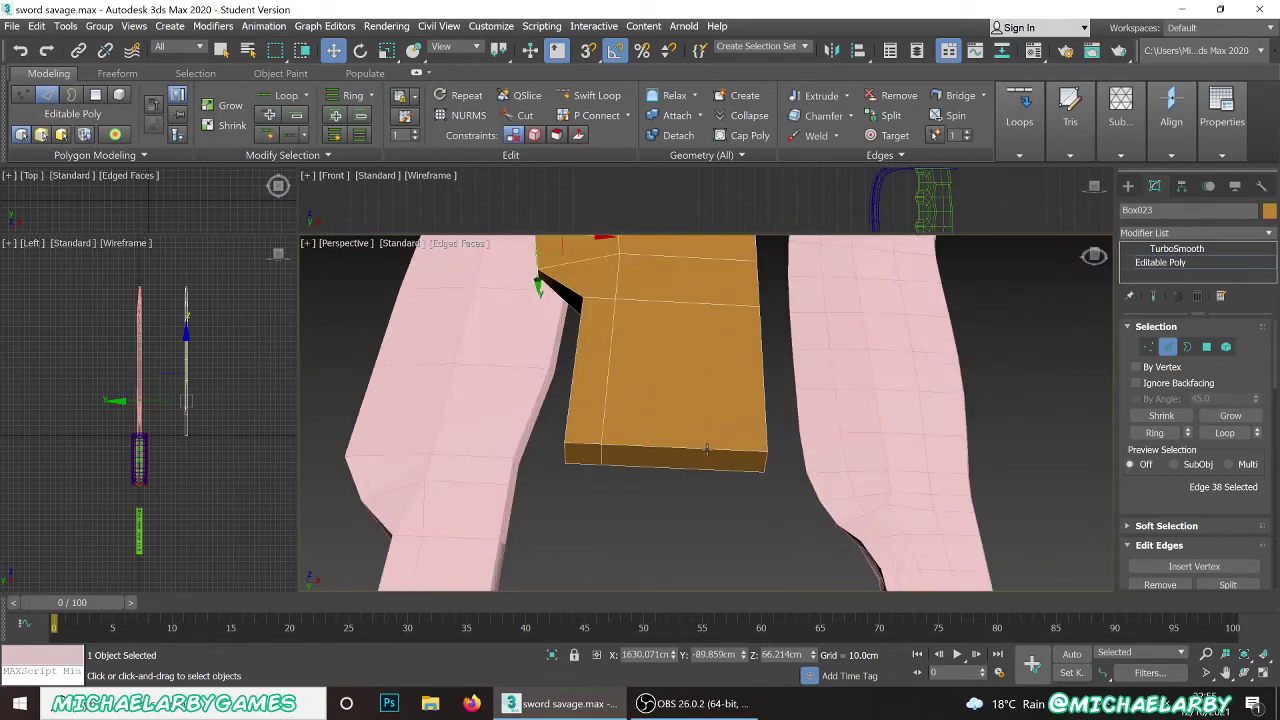
pyautogui.click(1190, 248)
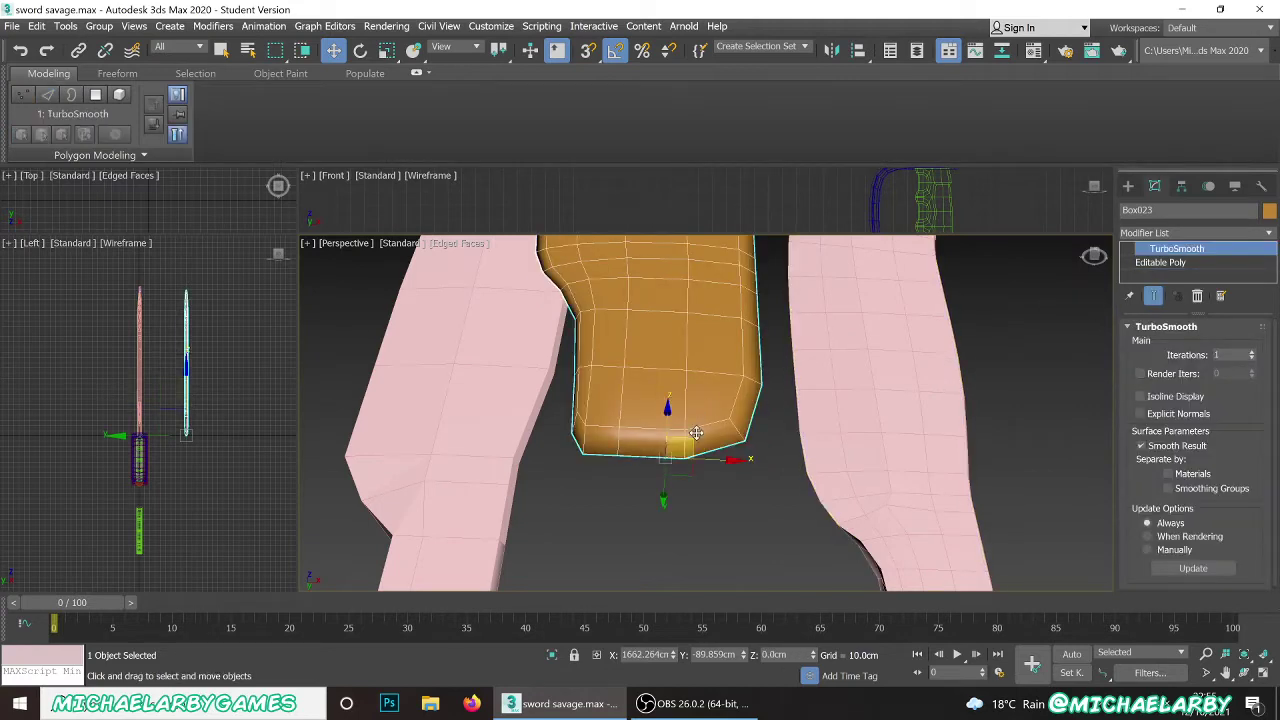
pyautogui.click(1191, 264)
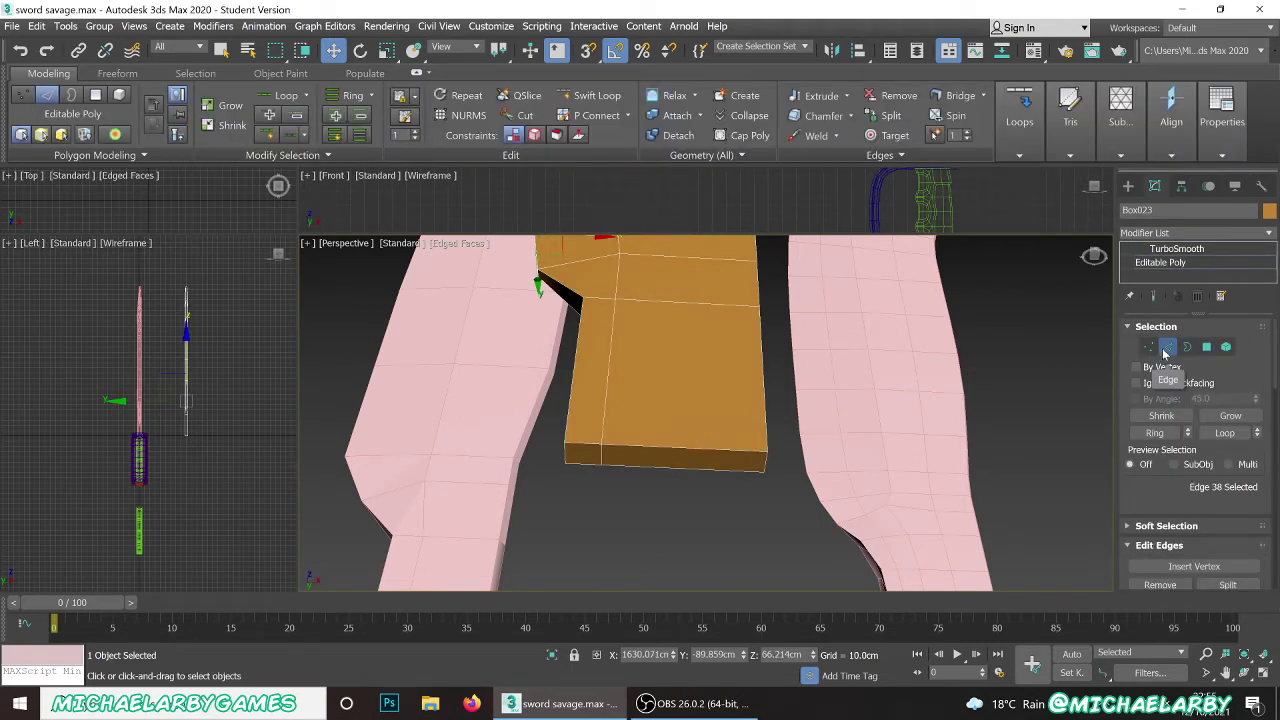
# - Crease the six edges outlining the blade's base end and check how sharply the TurboSmooth result holds them
pyautogui.click(695, 449)
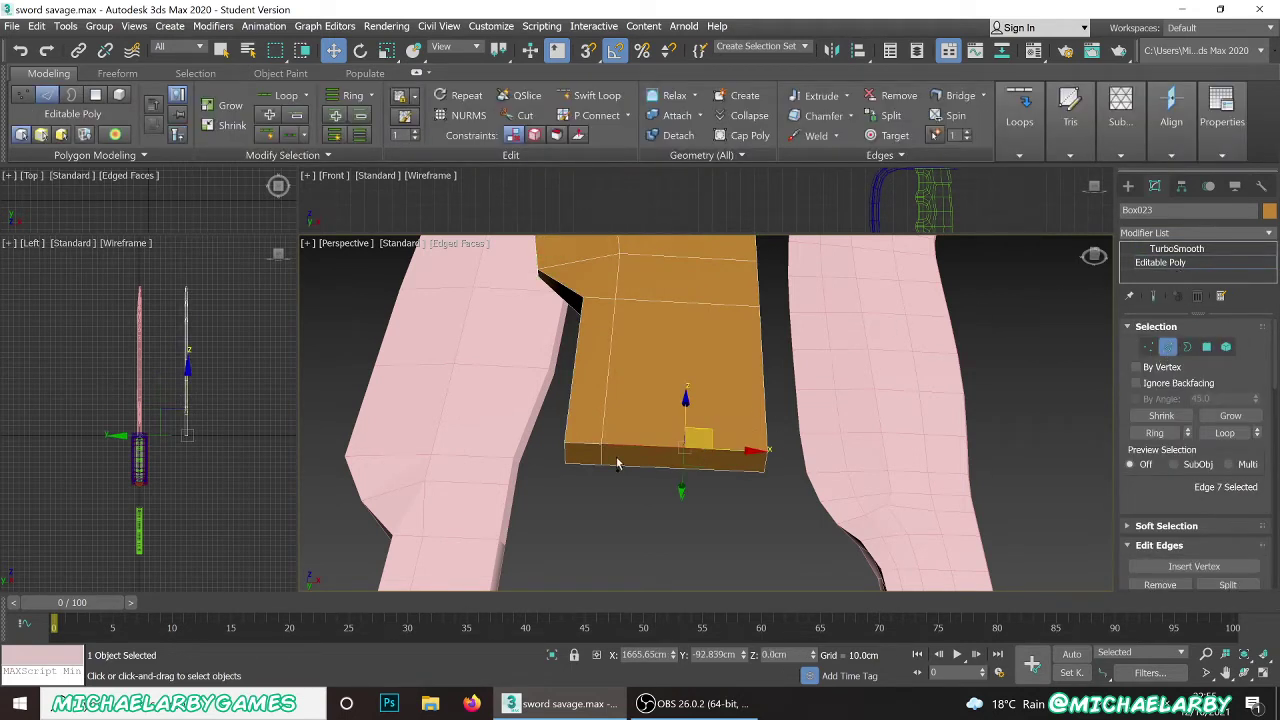
pyautogui.keyDown('ctrl'); pyautogui.click(584, 452); pyautogui.keyUp('ctrl')
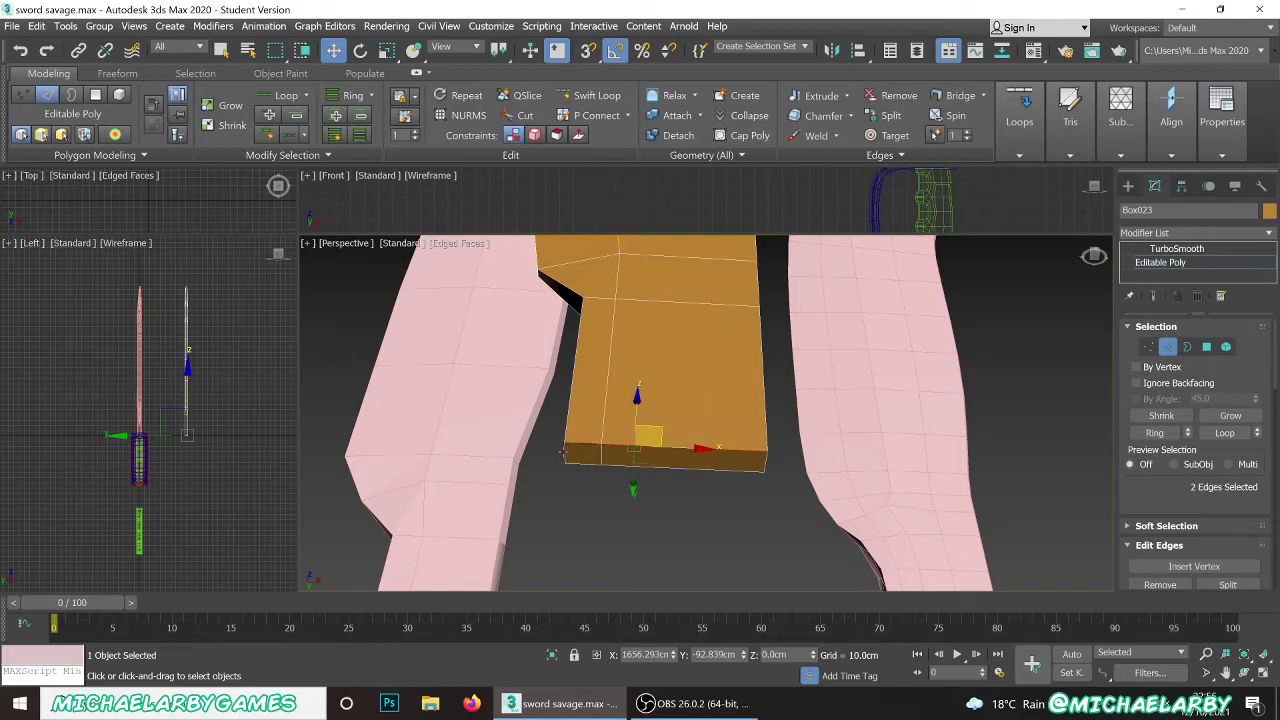
pyautogui.keyDown('ctrl'); pyautogui.click(564, 452); pyautogui.keyUp('ctrl')
pyautogui.keyDown('ctrl'); pyautogui.click(576, 464); pyautogui.keyUp('ctrl')
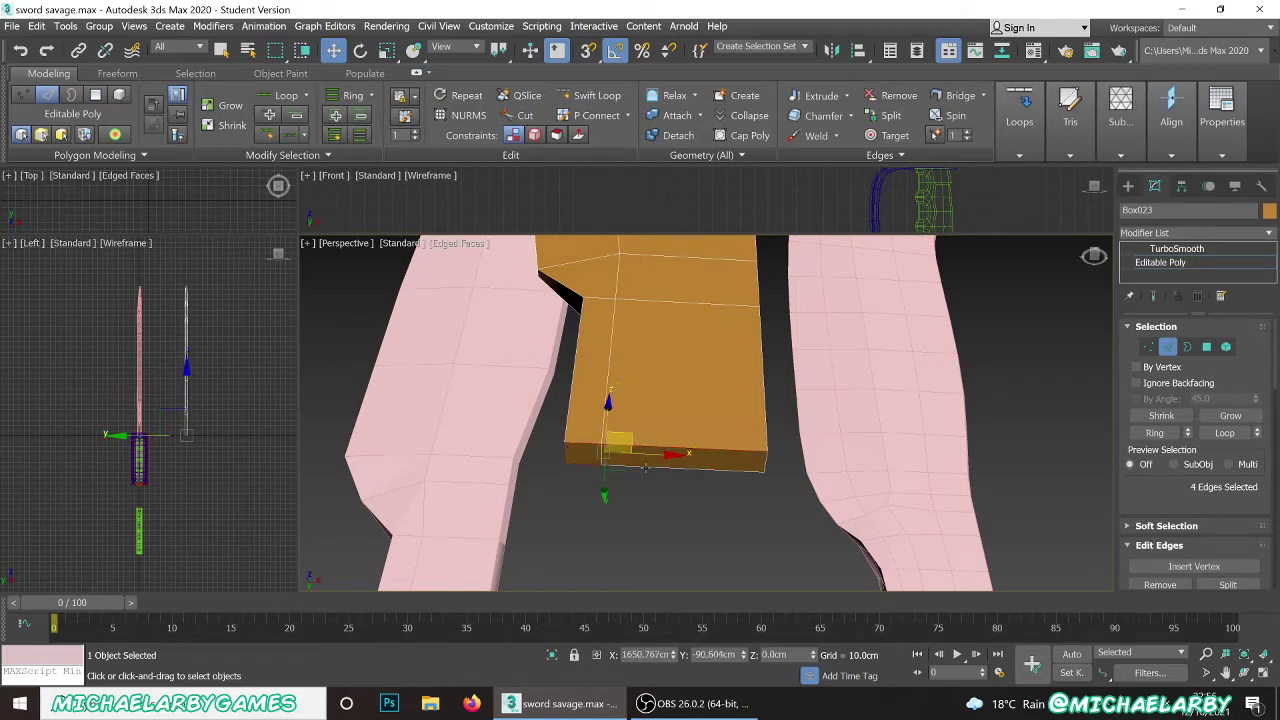
pyautogui.keyDown('ctrl'); pyautogui.click(657, 467); pyautogui.keyUp('ctrl')
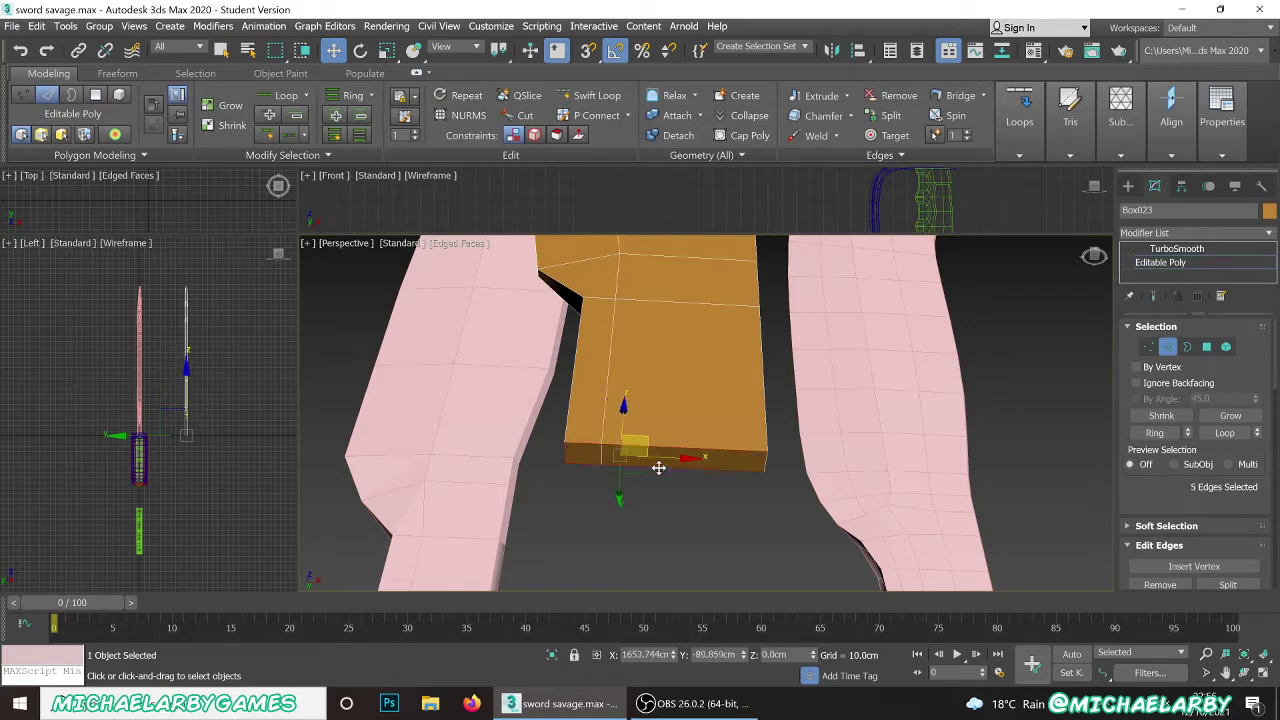
pyautogui.keyDown('ctrl'); pyautogui.click(765, 461); pyautogui.keyUp('ctrl')
pyautogui.scroll(-2, 1180, 395)
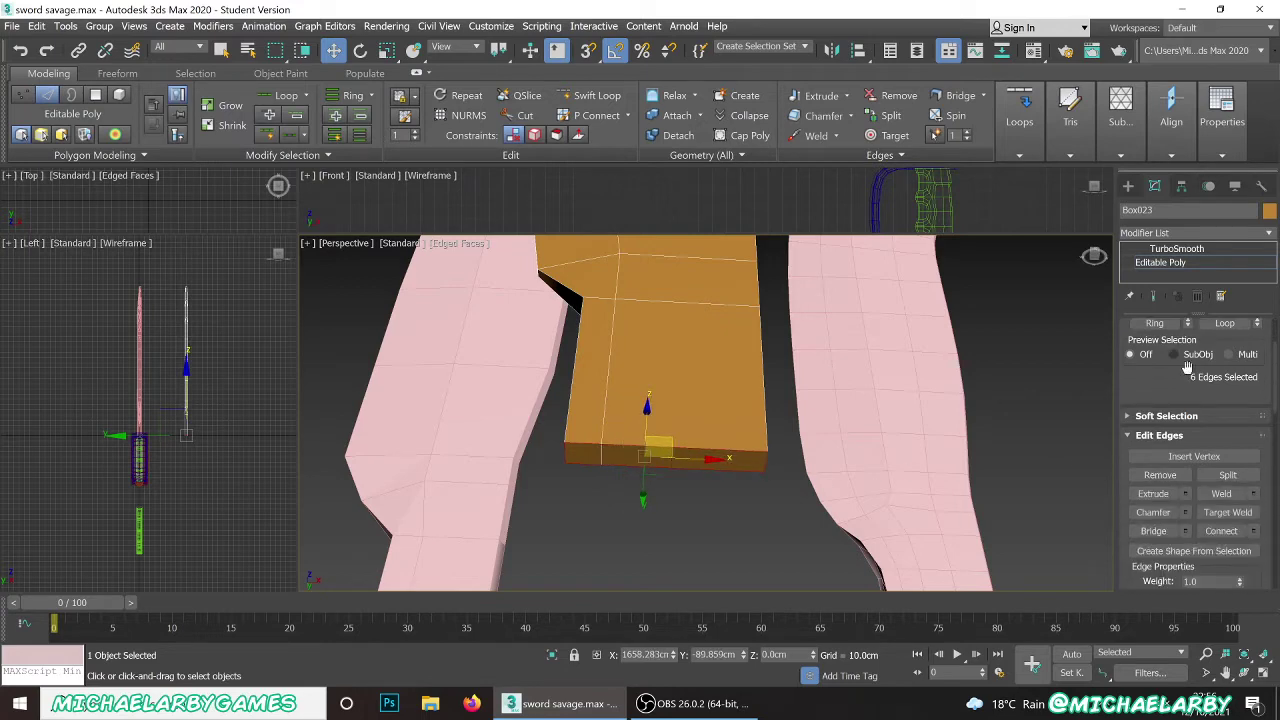
pyautogui.scroll(-2, 1187, 367)
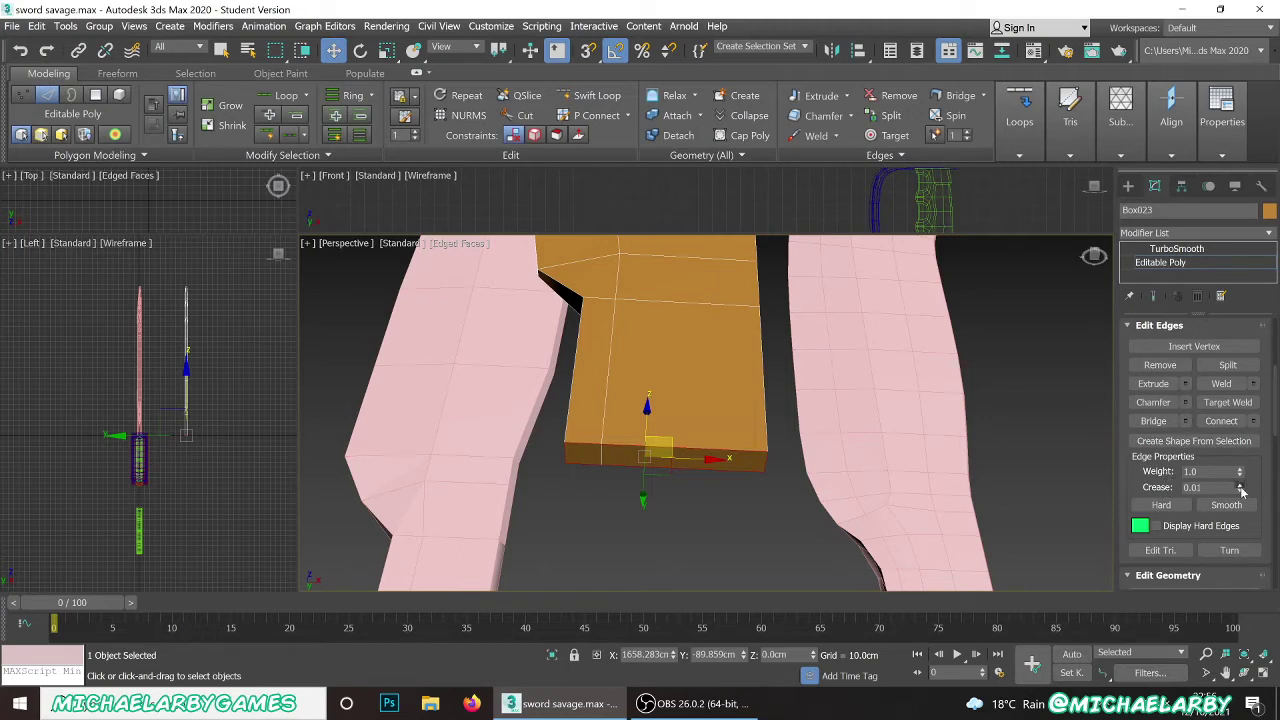
pyautogui.moveTo(1241, 487); pyautogui.dragTo(1237, 408)
pyautogui.click(1167, 250)
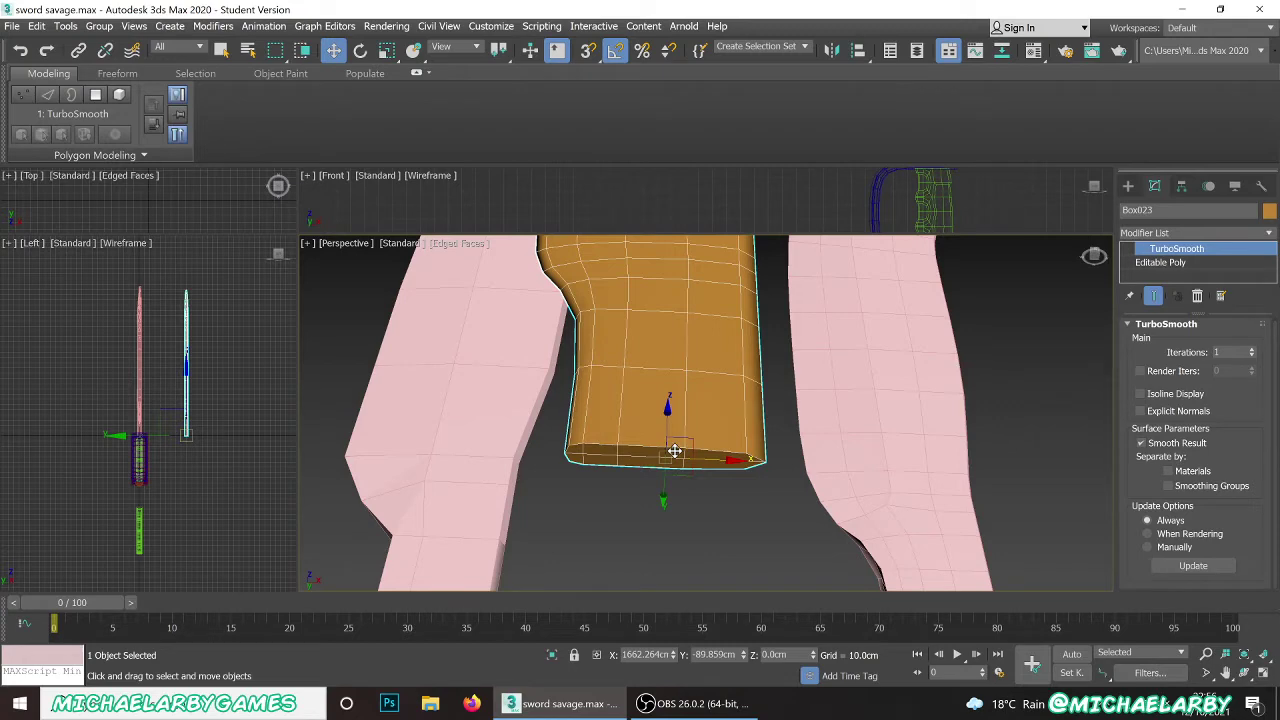
pyautogui.keyDown('alt'); pyautogui.moveTo(680, 450); pyautogui.dragTo(690, 432, button='middle'); pyautogui.keyUp('alt')
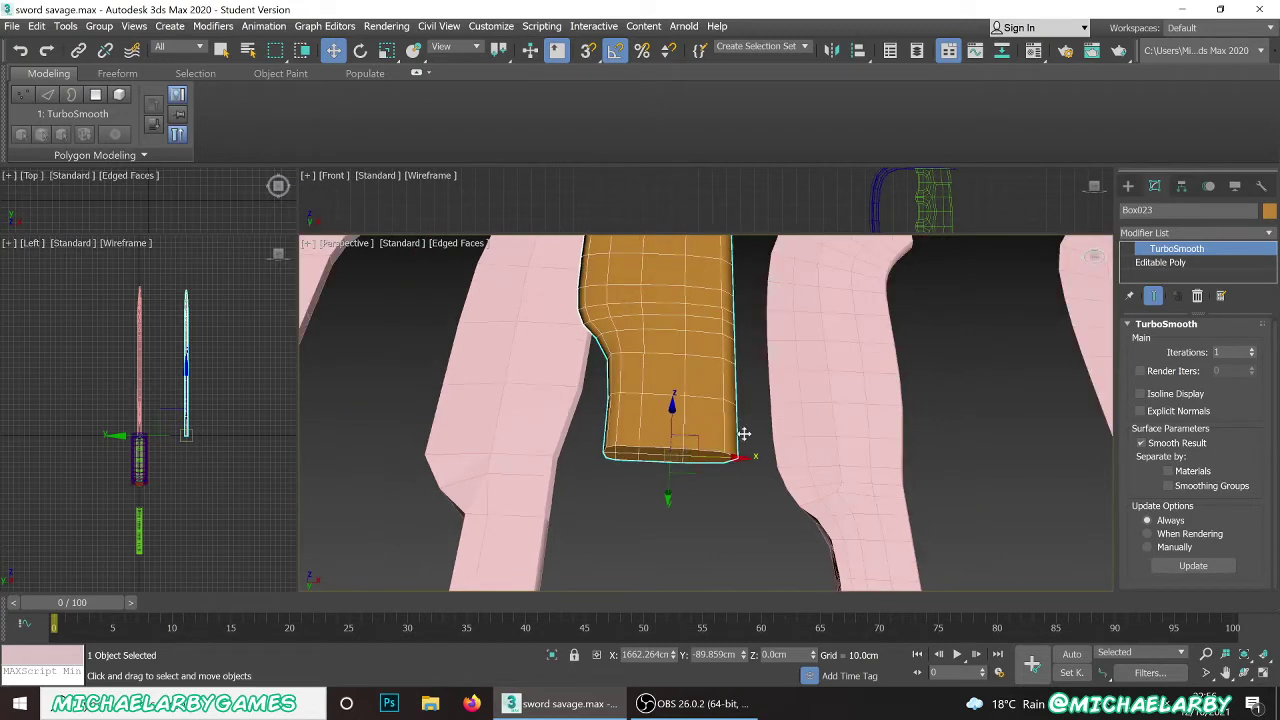
# - In the Editable Poly, set a crease of 1.0 on the notch's two slanted edges and the two vertical edges below them
pyautogui.click(1160, 262)
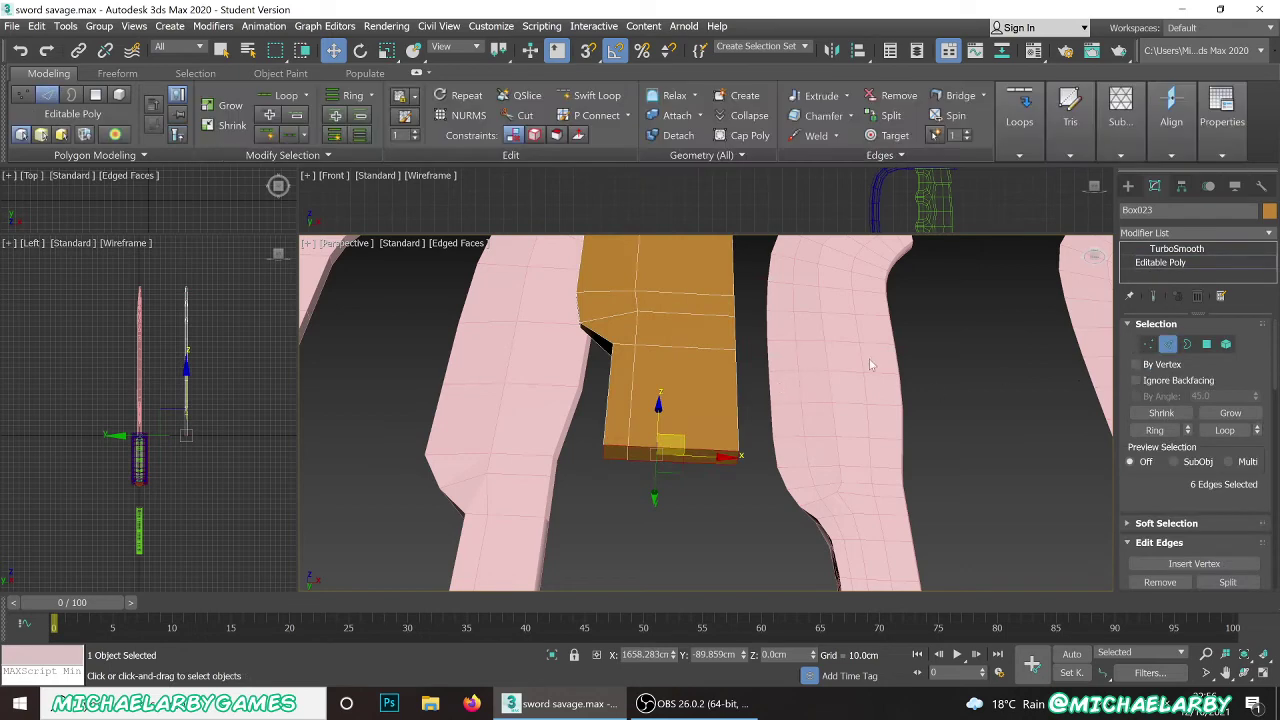
pyautogui.keyDown('alt'); pyautogui.moveTo(758, 368); pyautogui.dragTo(798, 397, button='middle'); pyautogui.keyUp('alt')
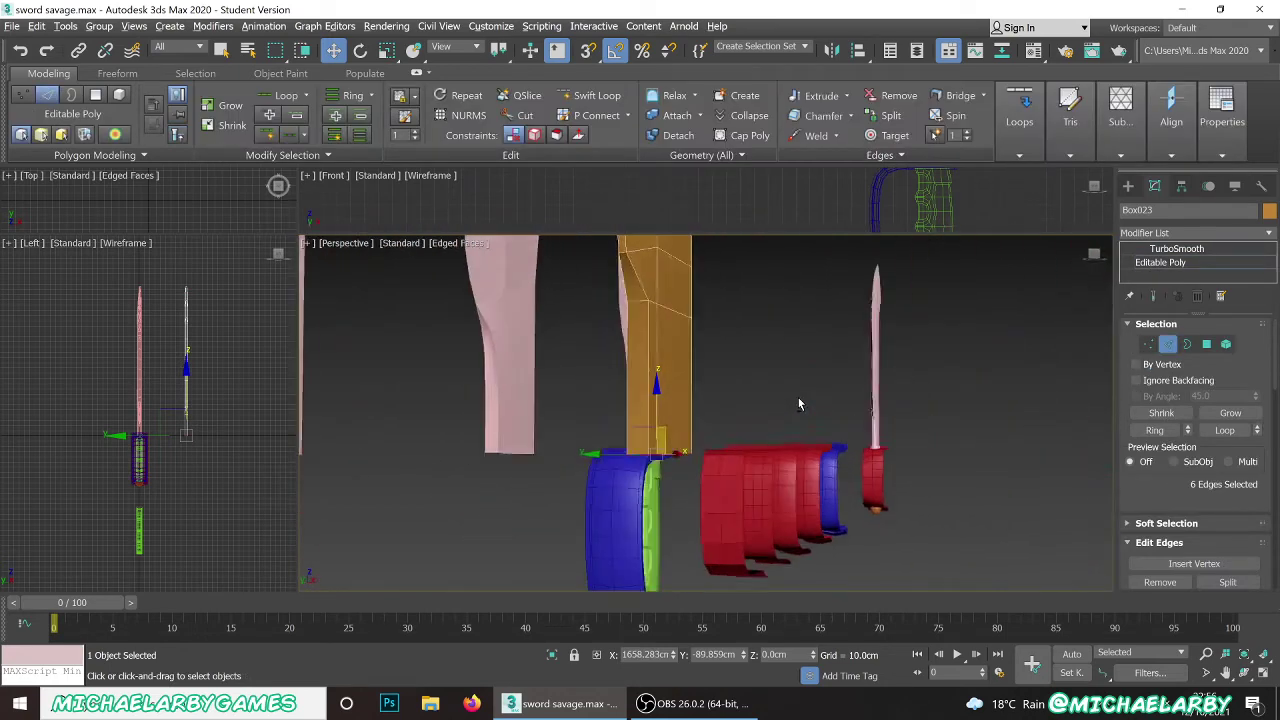
pyautogui.scroll(3, 798, 404)
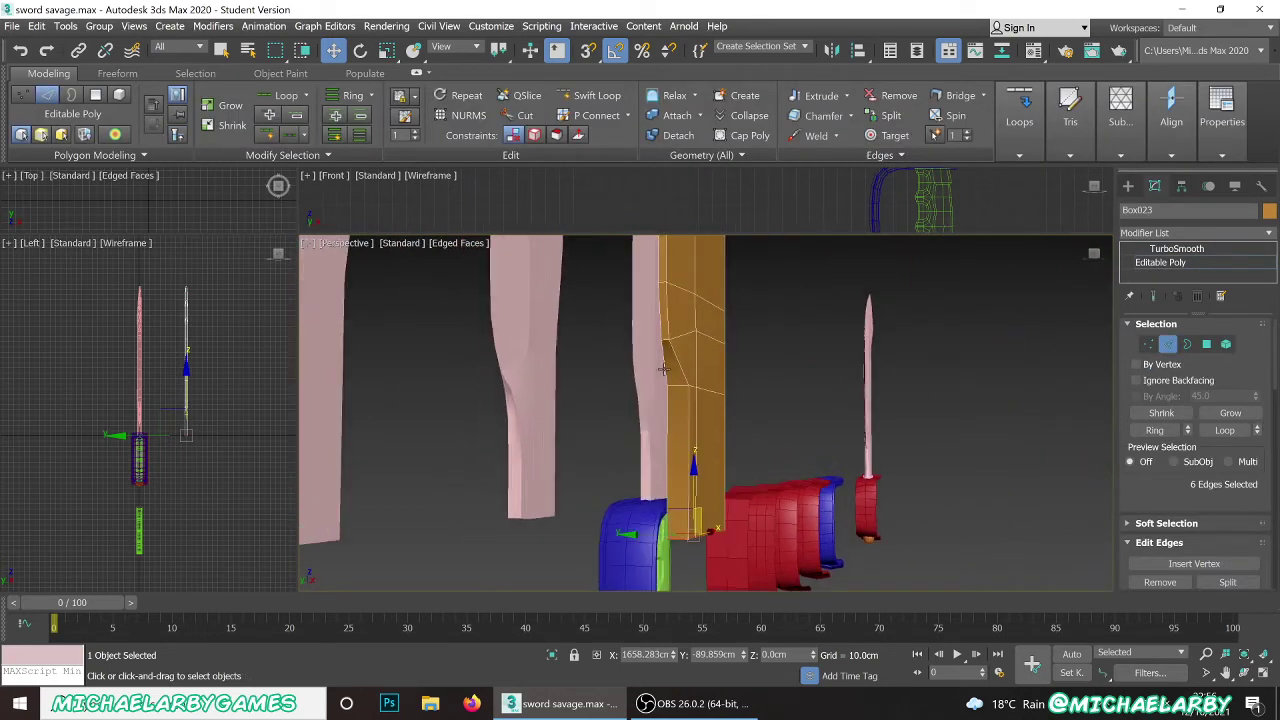
pyautogui.scroll(2, 686, 375)
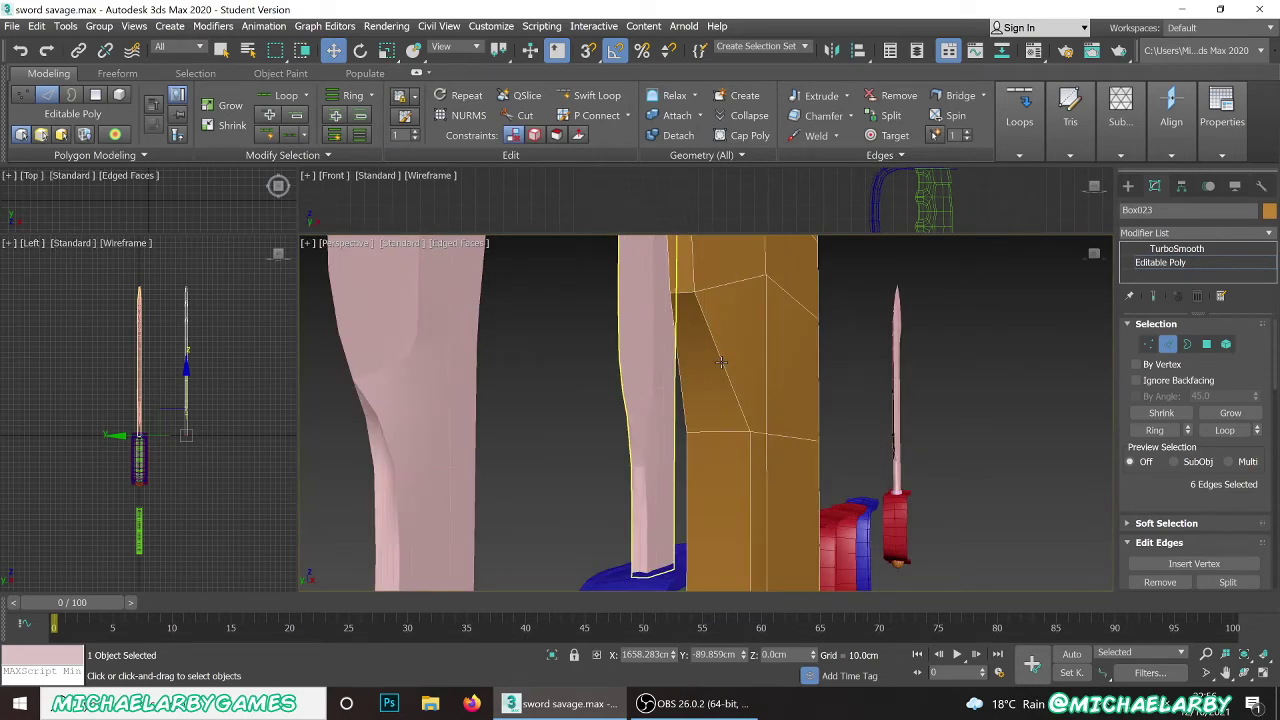
pyautogui.click(721, 362)
pyautogui.scroll(-2, 686, 432)
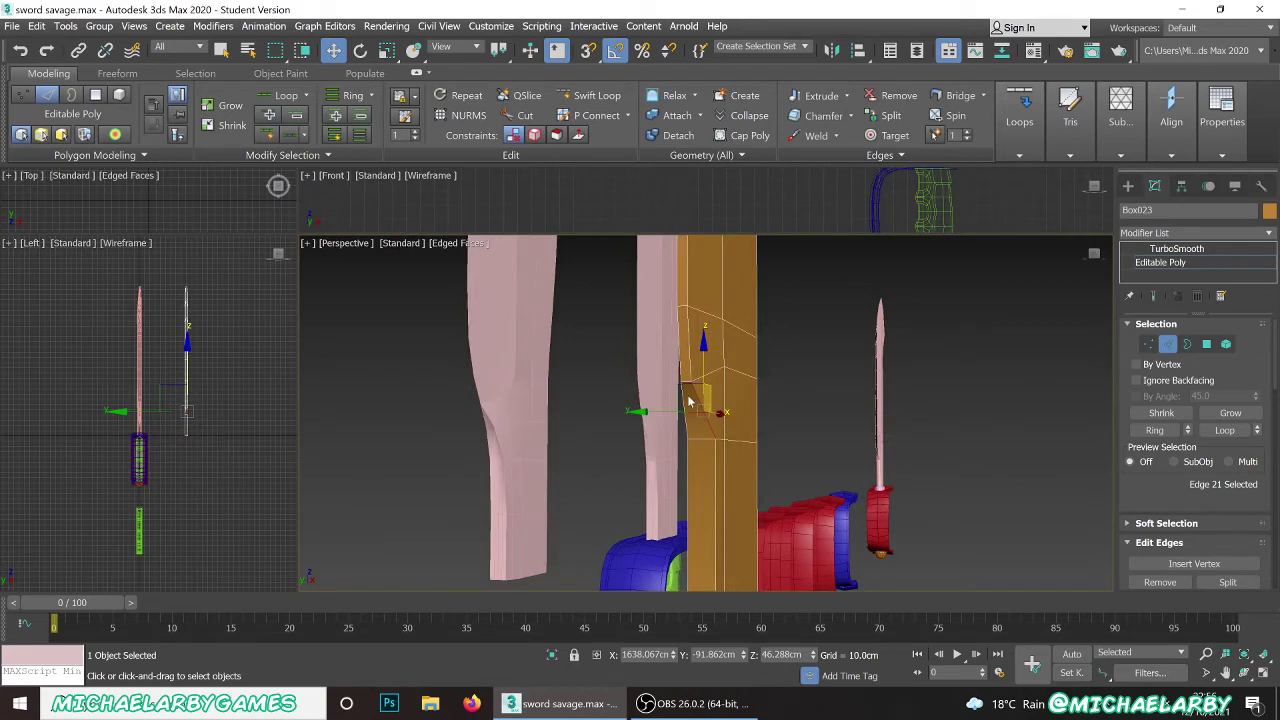
pyautogui.keyDown('alt'); pyautogui.moveTo(683, 403); pyautogui.dragTo(702, 363, button='middle'); pyautogui.keyUp('alt')
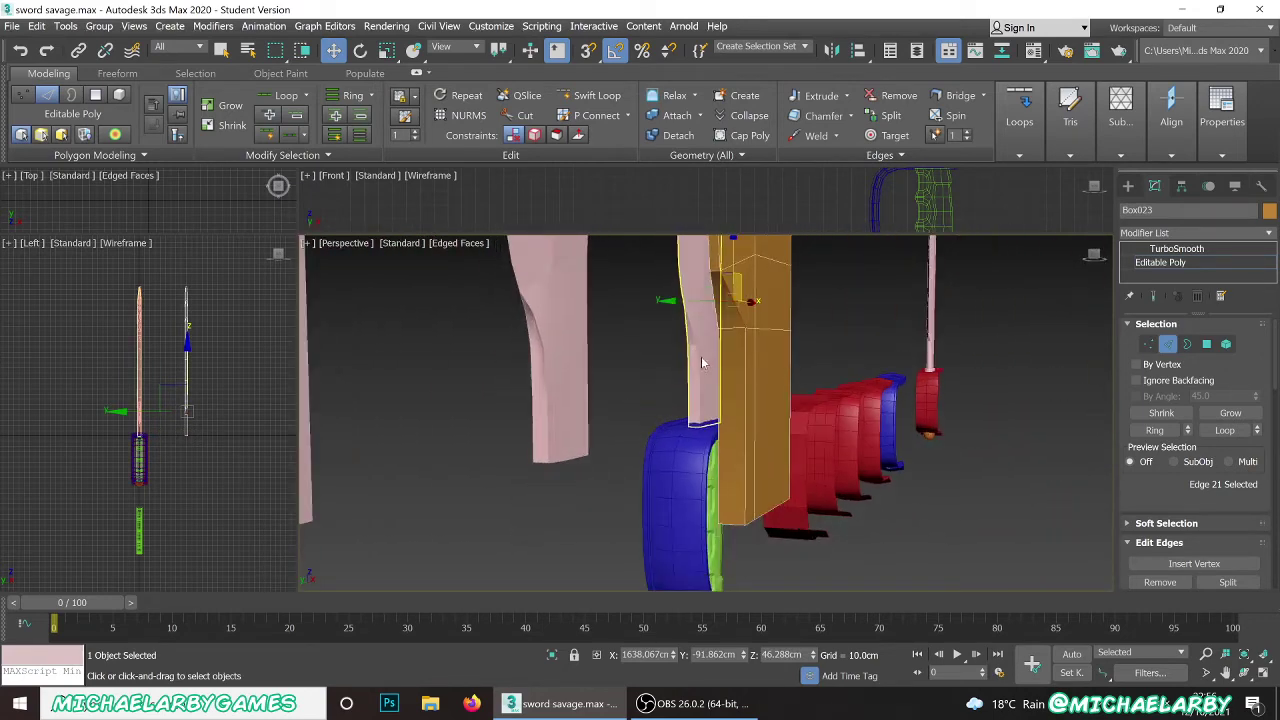
pyautogui.keyDown('ctrl'); pyautogui.click(715, 308); pyautogui.keyUp('ctrl')
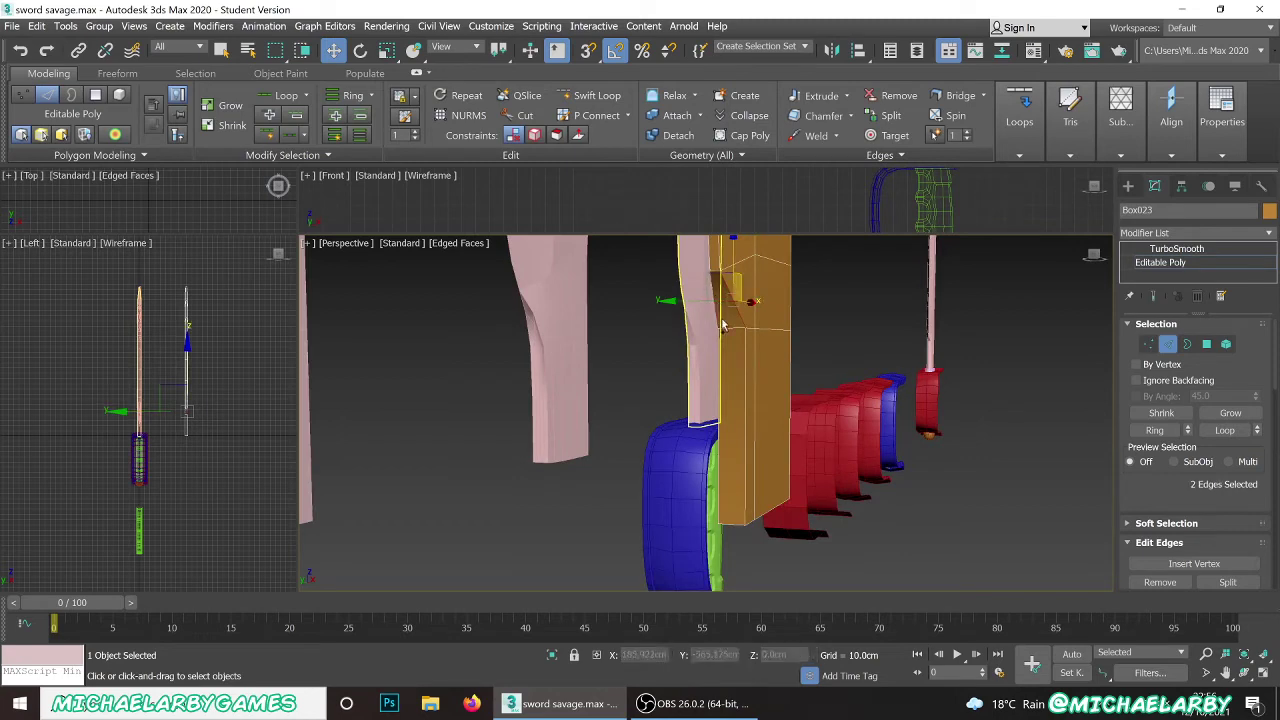
pyautogui.keyDown('ctrl'); pyautogui.click(746, 378); pyautogui.keyUp('ctrl')
pyautogui.keyDown('ctrl'); pyautogui.click(717, 400); pyautogui.keyUp('ctrl')
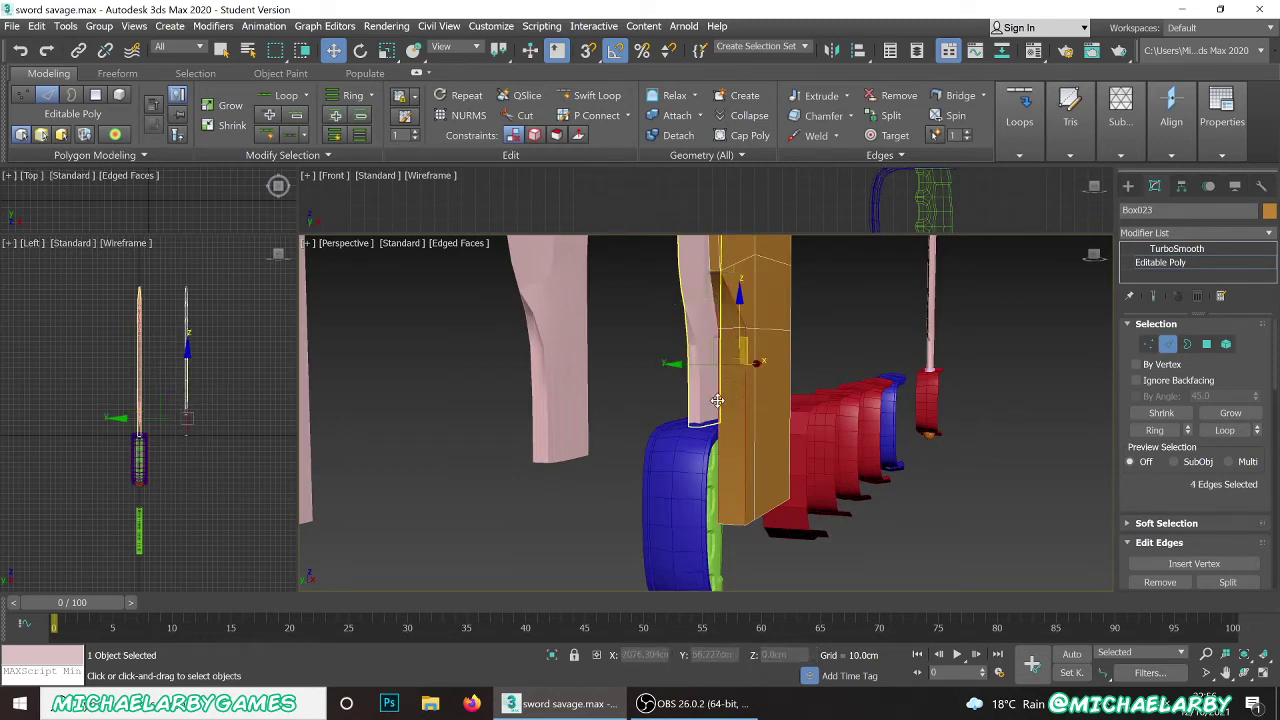
pyautogui.scroll(-2, 1168, 455)
pyautogui.scroll(-3, 1168, 455)
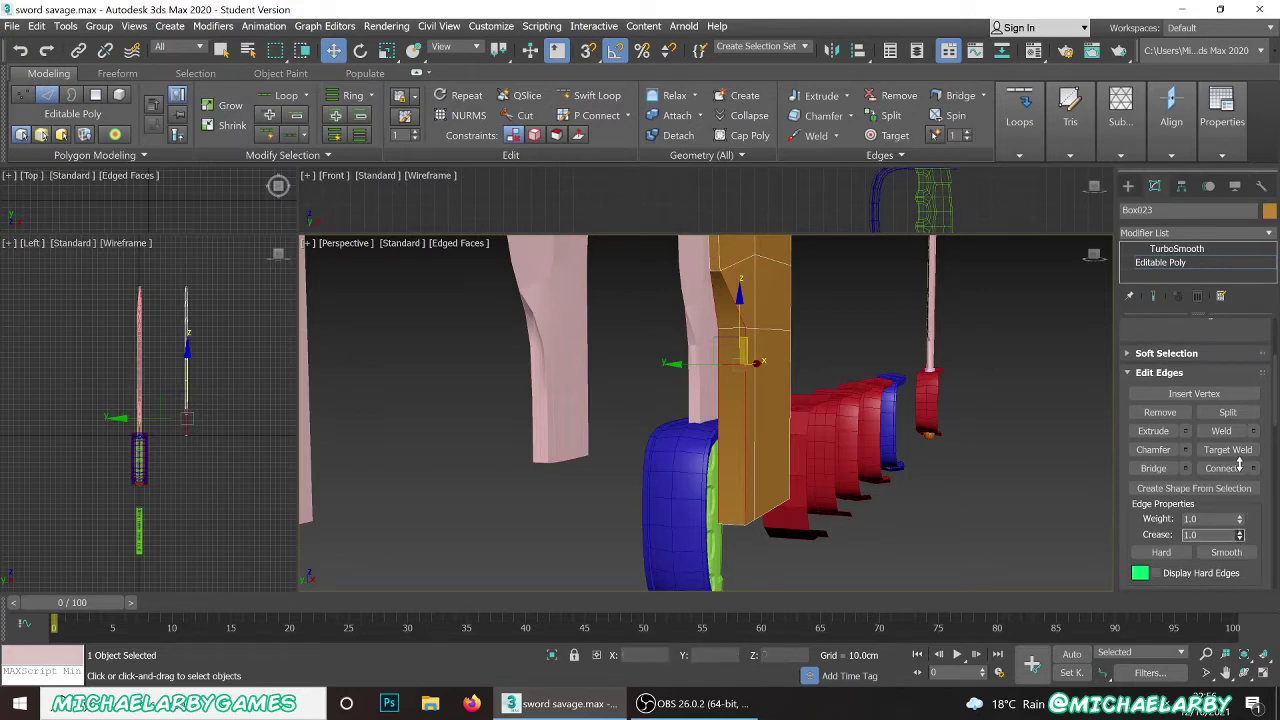
pyautogui.click(825, 318)
# - Switch the blade to vertex level, with the area around the notch in close view
pyautogui.keyDown('alt'); pyautogui.moveTo(823, 318); pyautogui.dragTo(671, 447, button='middle'); pyautogui.keyUp('alt')
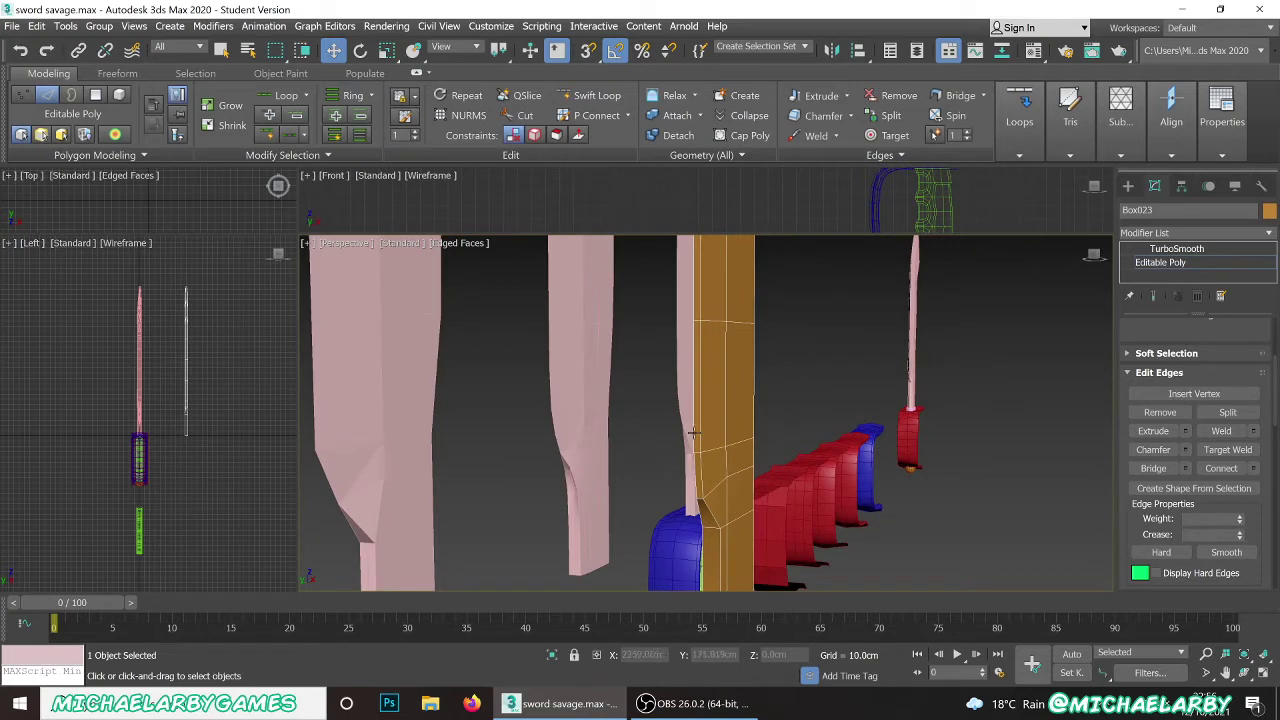
pyautogui.keyDown('alt'); pyautogui.moveTo(700, 325); pyautogui.dragTo(651, 271, button='middle'); pyautogui.keyUp('alt')
pyautogui.scroll(5, 619, 417)
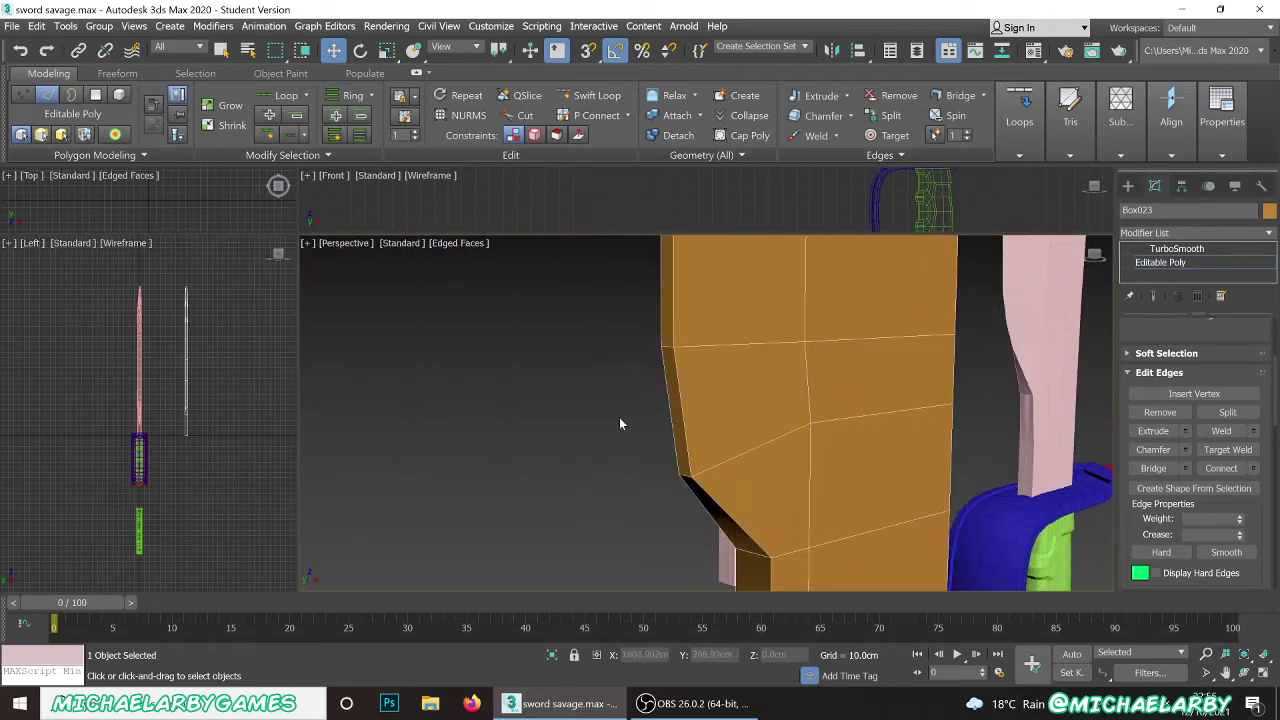
pyautogui.keyDown('alt'); pyautogui.moveTo(635, 405); pyautogui.dragTo(602, 406, button='middle'); pyautogui.keyUp('alt')
pyautogui.moveTo(602, 406); pyautogui.dragTo(640, 400, button='middle')
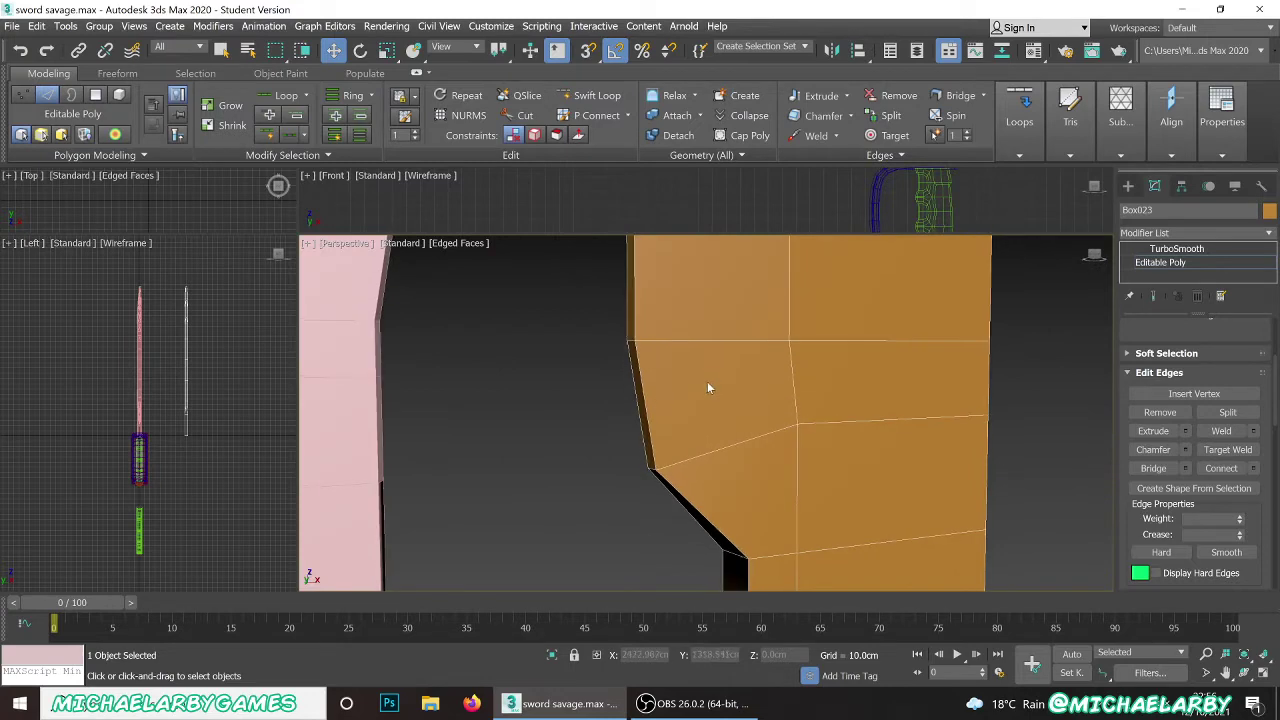
pyautogui.rightClick(707, 381)
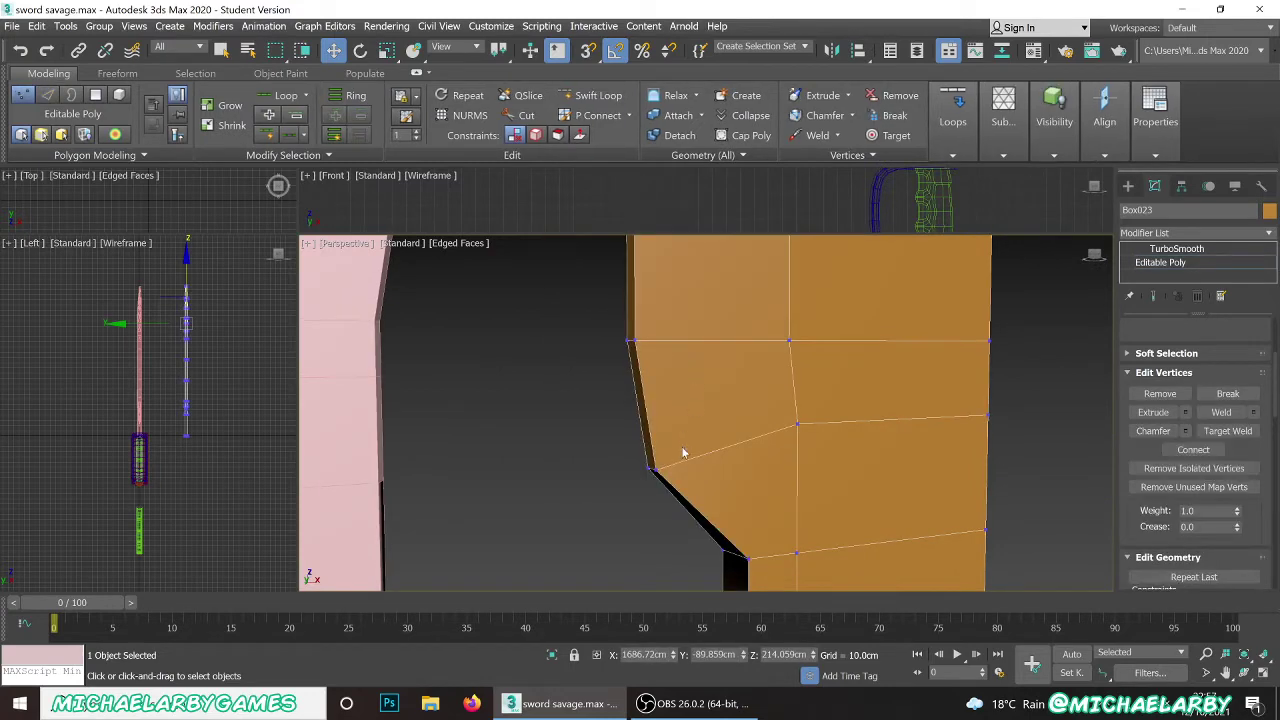
pyautogui.scroll(3, 681, 446)
pyautogui.scroll(-4, 685, 438)
pyautogui.scroll(1, 1163, 432)
pyautogui.scroll(3, 1163, 431)
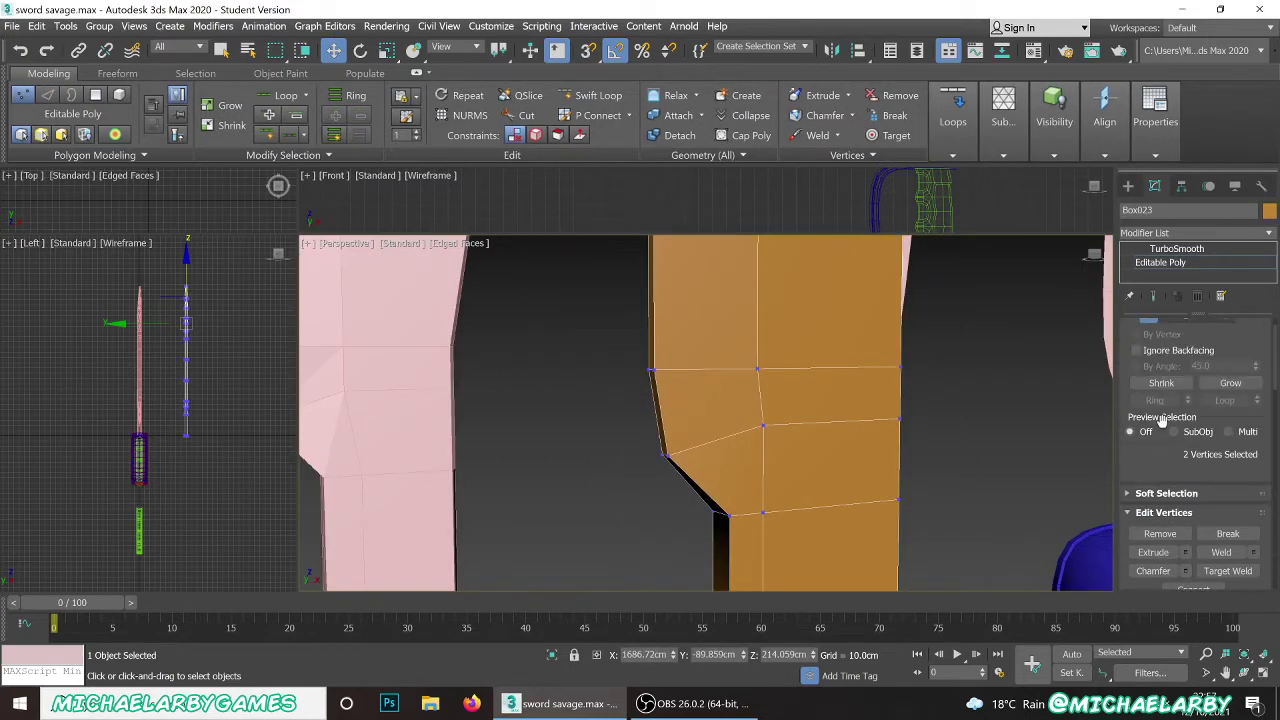
# - Weld the two outer-edge vertices just above the blade's notch using a weld threshold of 4.174 cm
pyautogui.rightClick(658, 346)
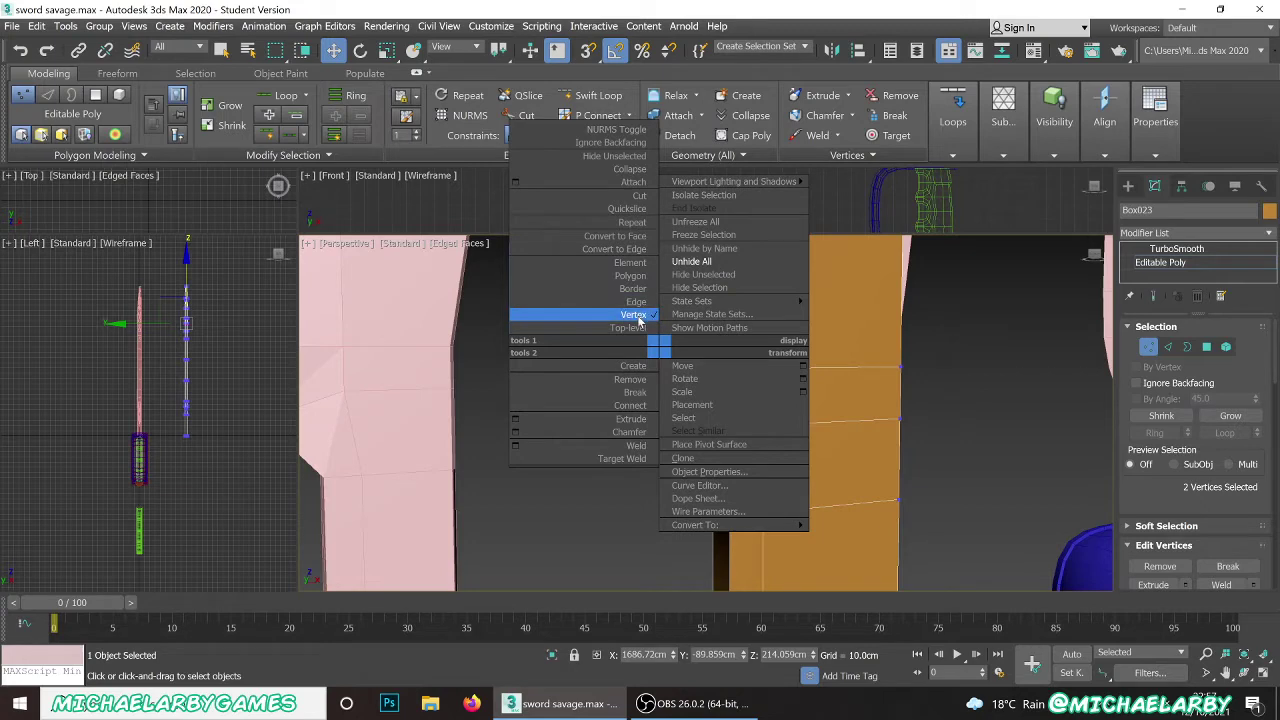
pyautogui.click(616, 474)
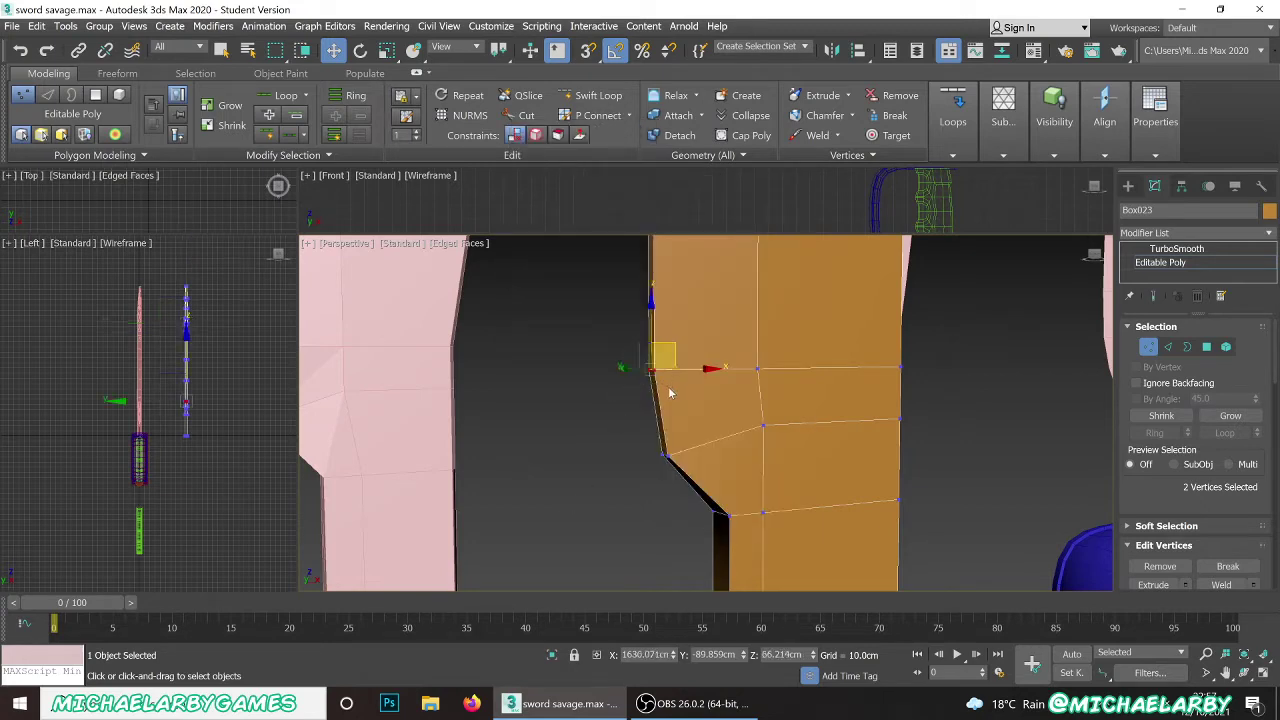
pyautogui.scroll(3, 668, 386)
pyautogui.scroll(-2, 1193, 497)
pyautogui.moveTo(1194, 497); pyautogui.dragTo(1195, 482)
pyautogui.click(1222, 497)
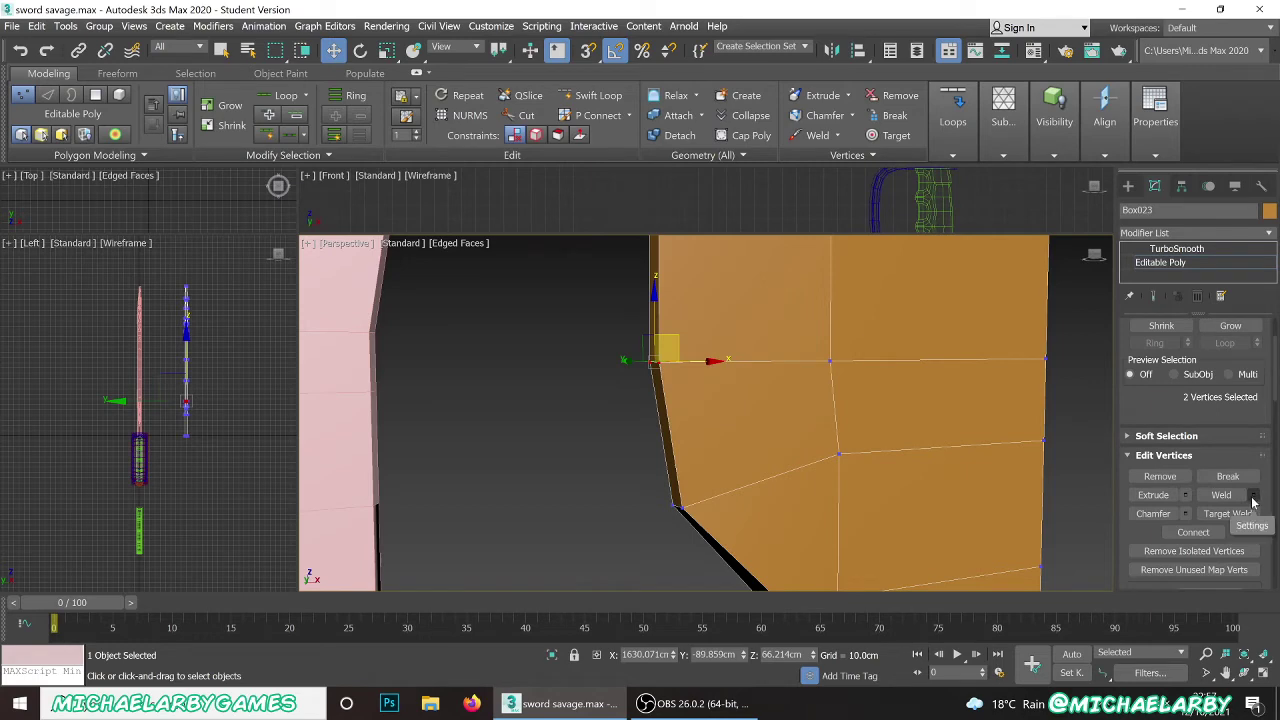
pyautogui.click(1256, 497)
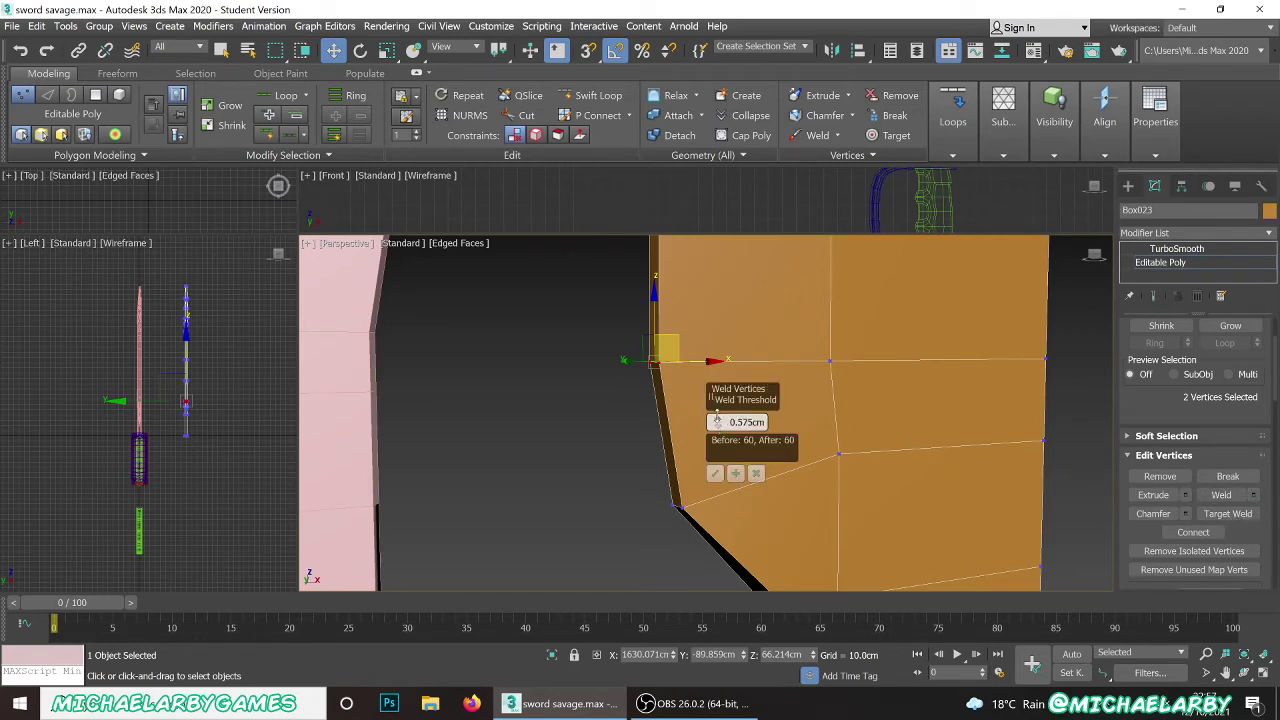
pyautogui.moveTo(716, 411); pyautogui.dragTo(652, 367)
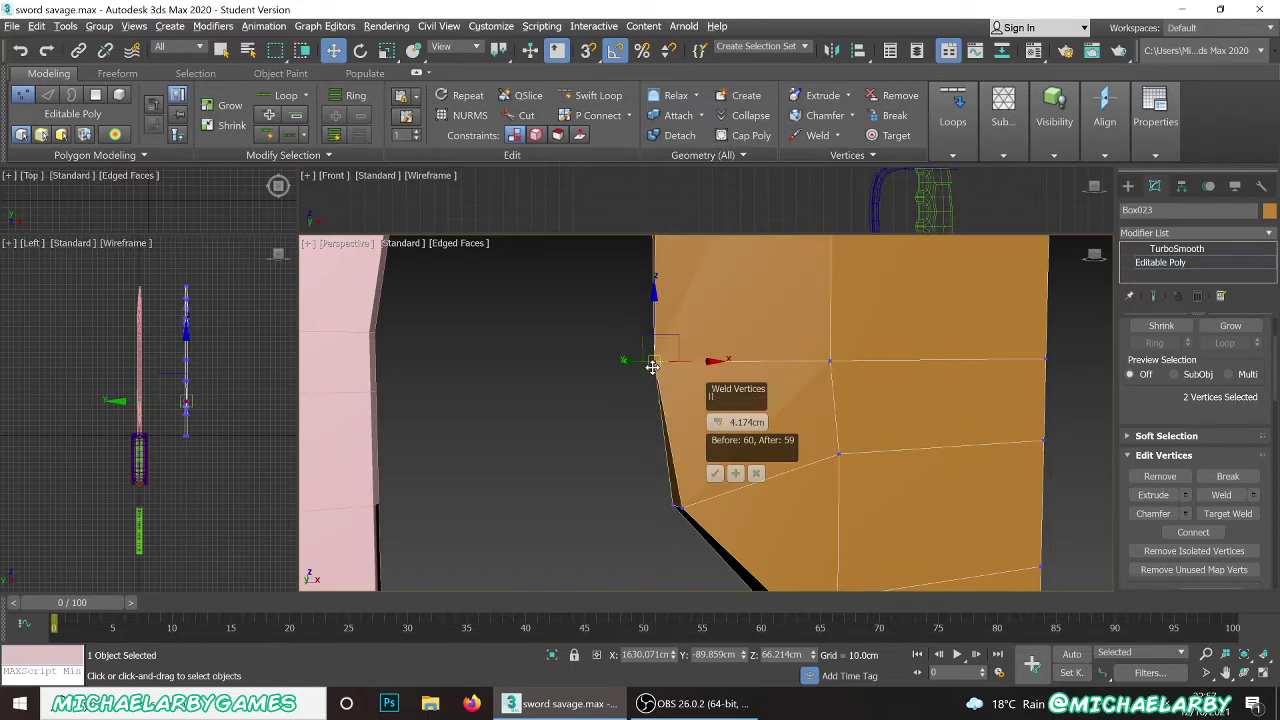
pyautogui.moveTo(652, 367)
pyautogui.keyDown('alt'); pyautogui.mouseDown(button='middle')
pyautogui.moveTo(677, 363)
pyautogui.moveTo(675, 374)
pyautogui.mouseUp(button='middle'); pyautogui.keyUp('alt')
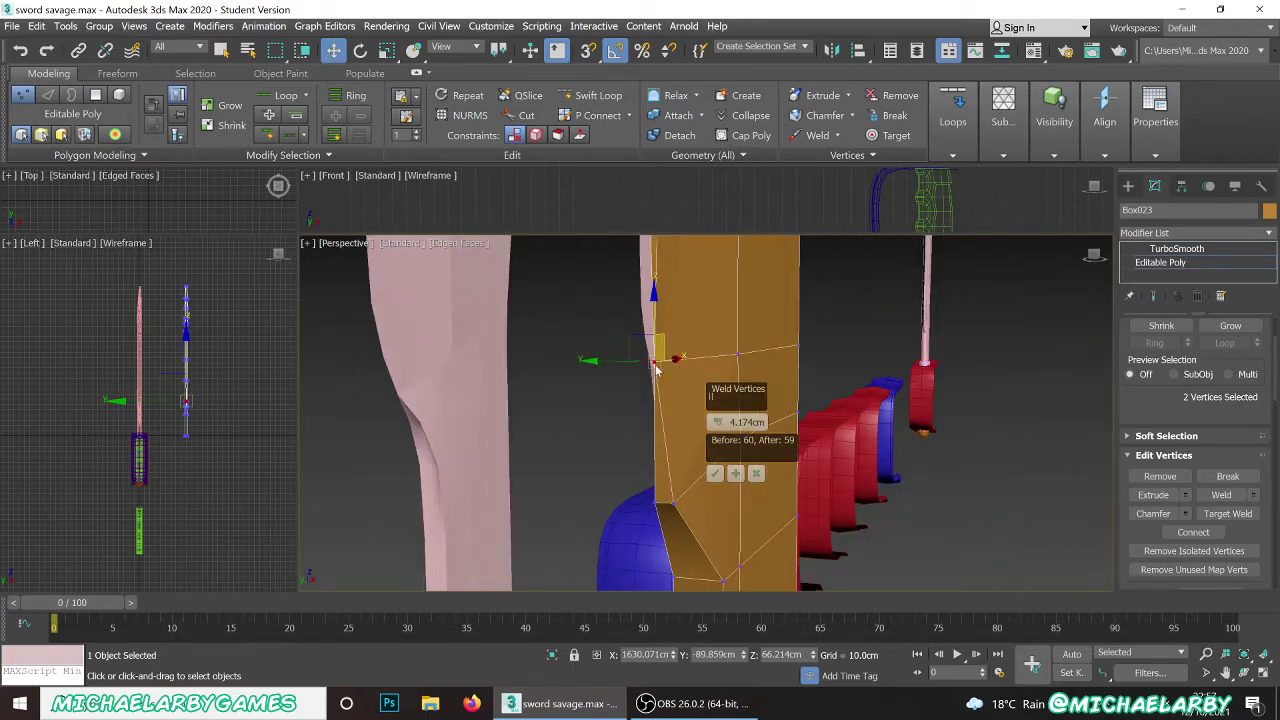
pyautogui.click(736, 474)
# - Weld the next two vertex pairs up the blade's outer edge at the same 4.174 cm threshold
pyautogui.keyDown('alt'); pyautogui.moveTo(736, 477); pyautogui.dragTo(625, 407, button='middle'); pyautogui.keyUp('alt')
pyautogui.moveTo(656, 420); pyautogui.dragTo(660, 422)
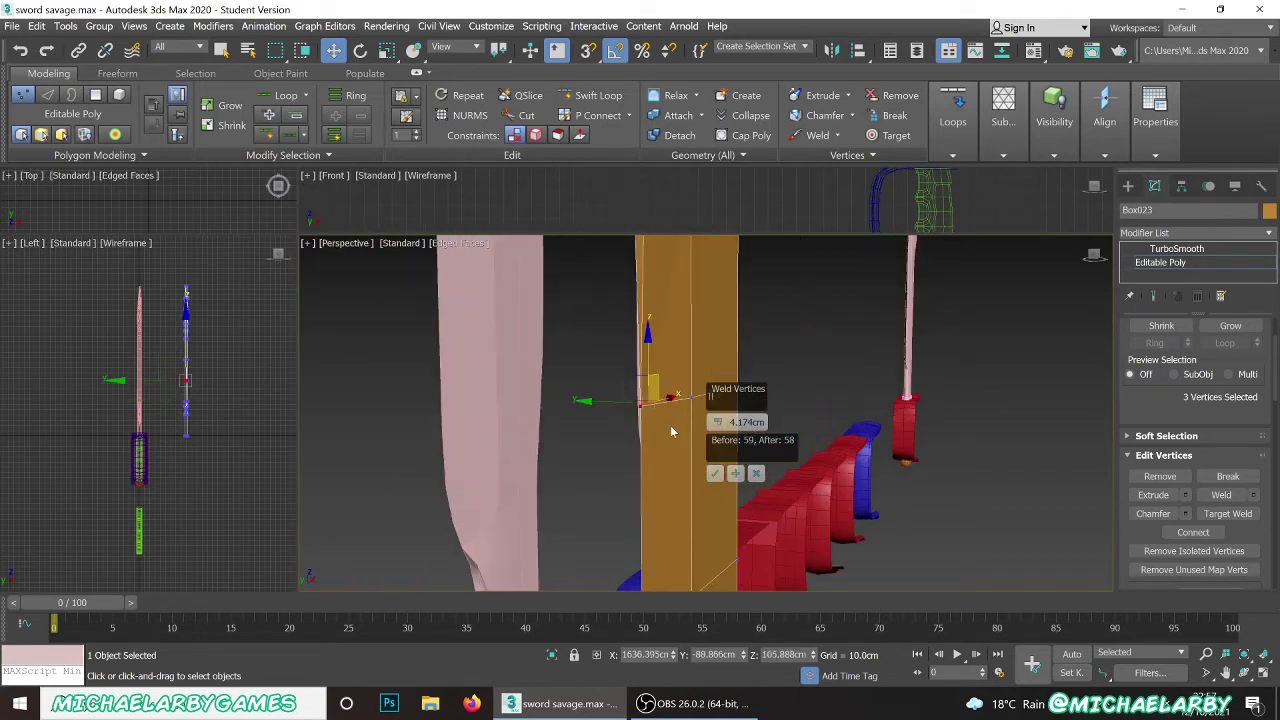
pyautogui.click(736, 474)
pyautogui.keyDown('alt'); pyautogui.moveTo(736, 474); pyautogui.dragTo(642, 477, button='middle'); pyautogui.keyUp('alt')
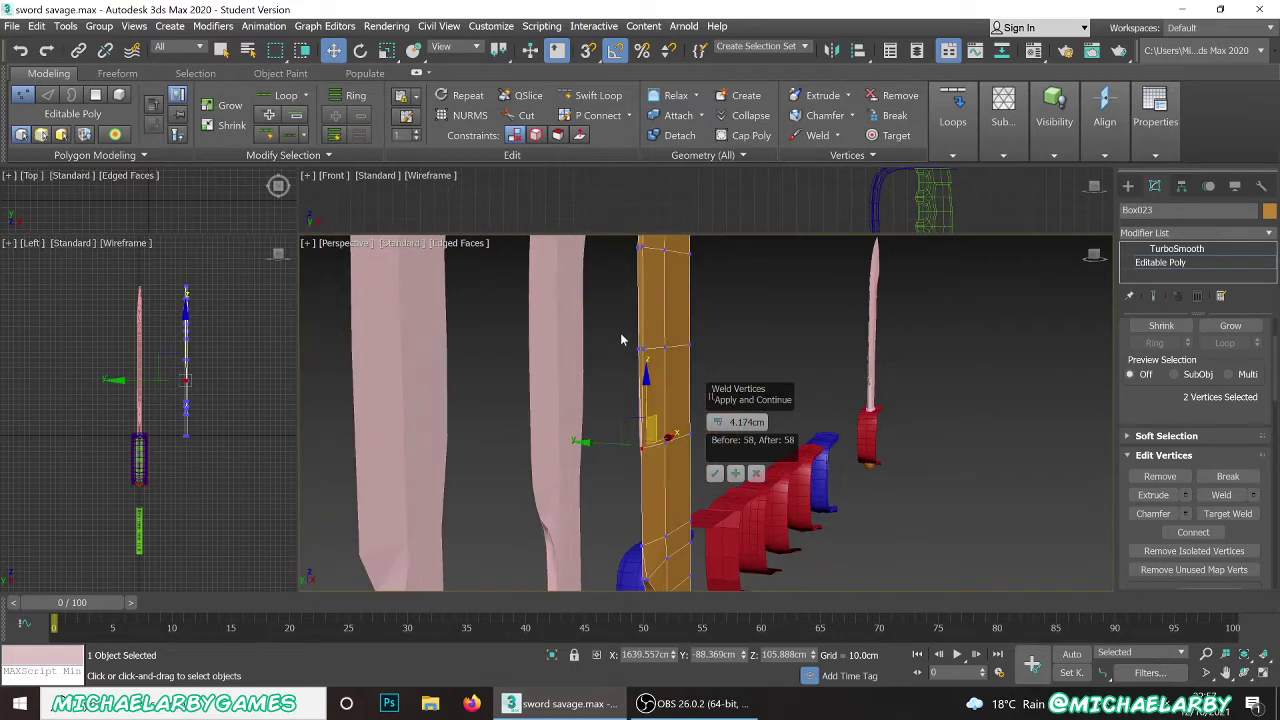
pyautogui.moveTo(642, 372)
pyautogui.keyDown('alt'); pyautogui.mouseDown(button='middle')
pyautogui.moveTo(665, 375)
pyautogui.moveTo(624, 386)
pyautogui.mouseUp(button='middle'); pyautogui.keyUp('alt')
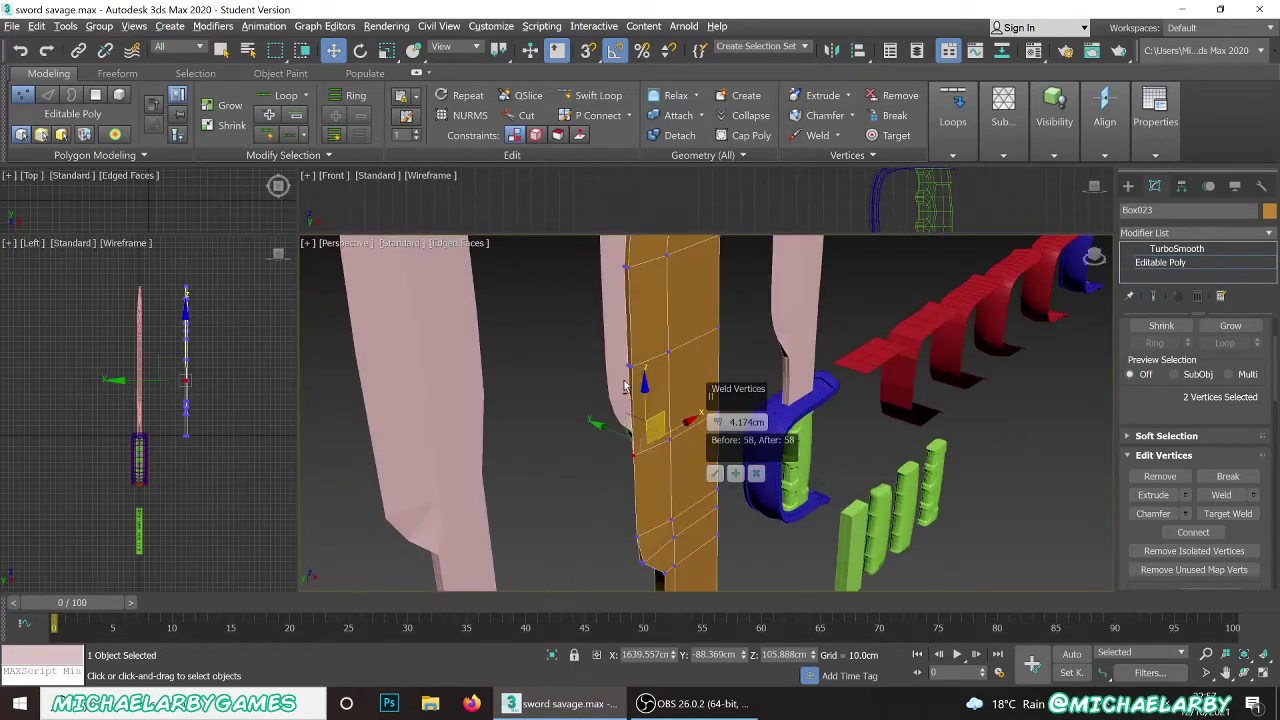
pyautogui.moveTo(636, 385); pyautogui.dragTo(634, 386)
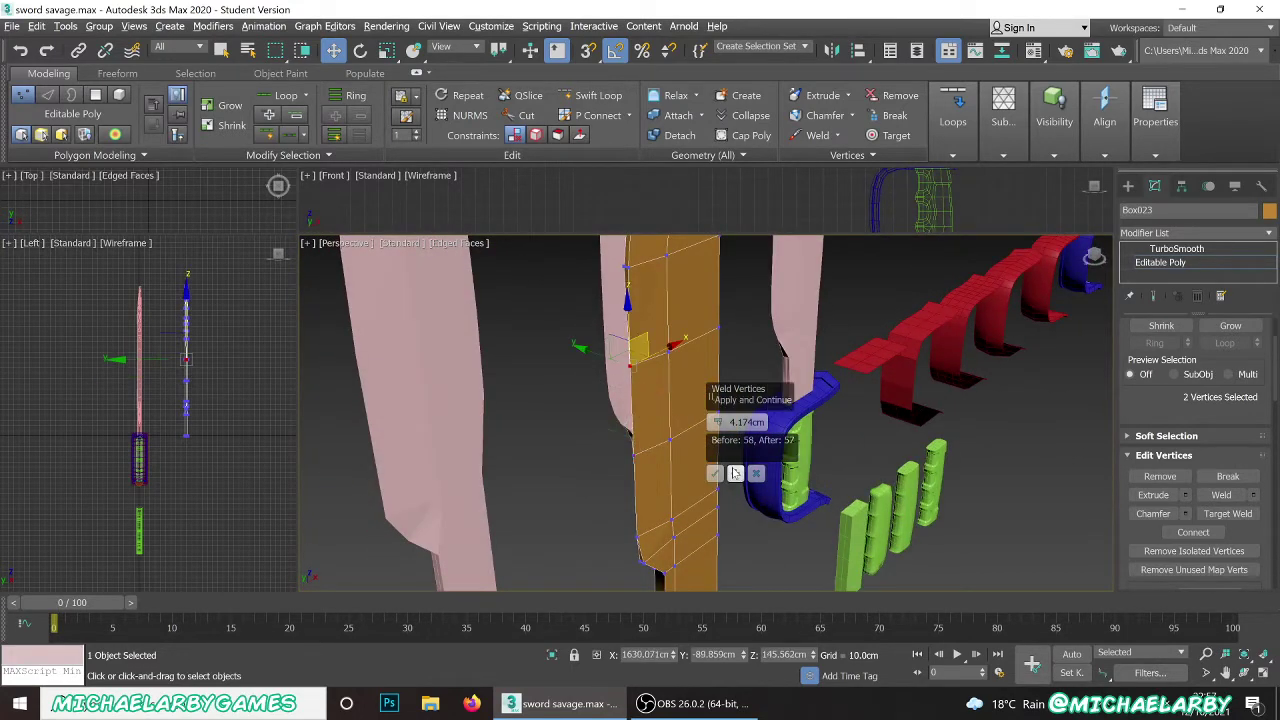
# - Weld the vertex pair at the notch's upper corner, keeping the threshold at 4.174 cm
pyautogui.moveTo(606, 426)
pyautogui.keyDown('alt'); pyautogui.mouseDown(button='middle')
pyautogui.moveTo(669, 359)
pyautogui.moveTo(654, 400)
pyautogui.moveTo(594, 414)
pyautogui.moveTo(605, 426)
pyautogui.mouseUp(button='middle'); pyautogui.keyUp('alt')
pyautogui.scroll(3, 600, 420)
pyautogui.moveTo(566, 457); pyautogui.dragTo(604, 482)
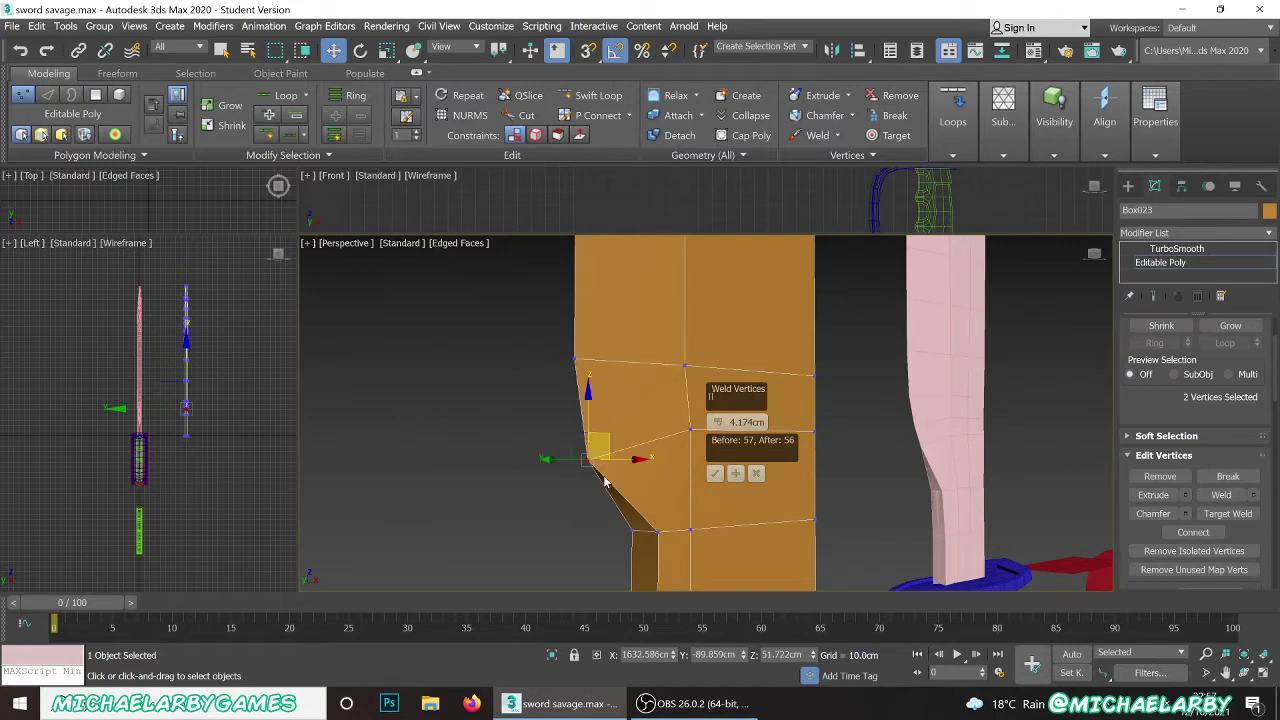
pyautogui.click(735, 473)
# - Weld the next two vertex pairs up the blade's outer edge, through the start of its curve, at the 4.174 cm threshold
pyautogui.scroll(-5, 598, 515)
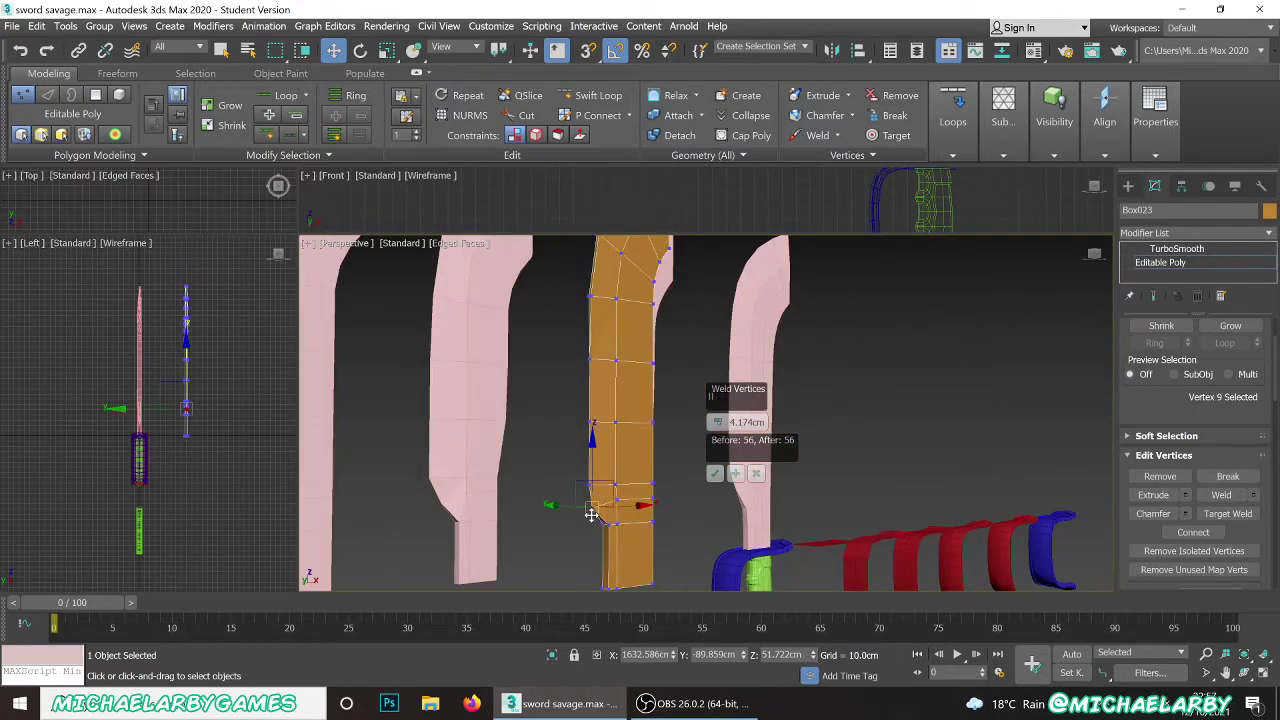
pyautogui.scroll(5, 589, 390)
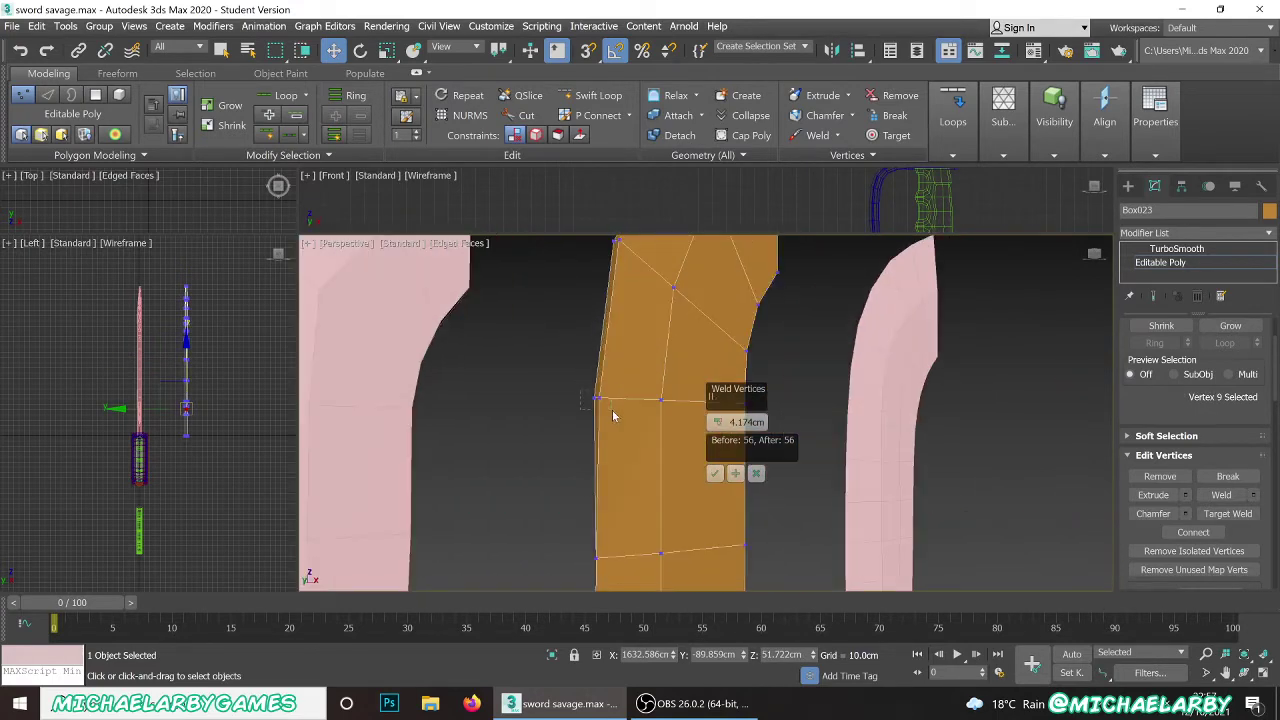
pyautogui.moveTo(613, 411); pyautogui.dragTo(630, 419)
pyautogui.click(735, 473)
pyautogui.scroll(-4, 570, 505)
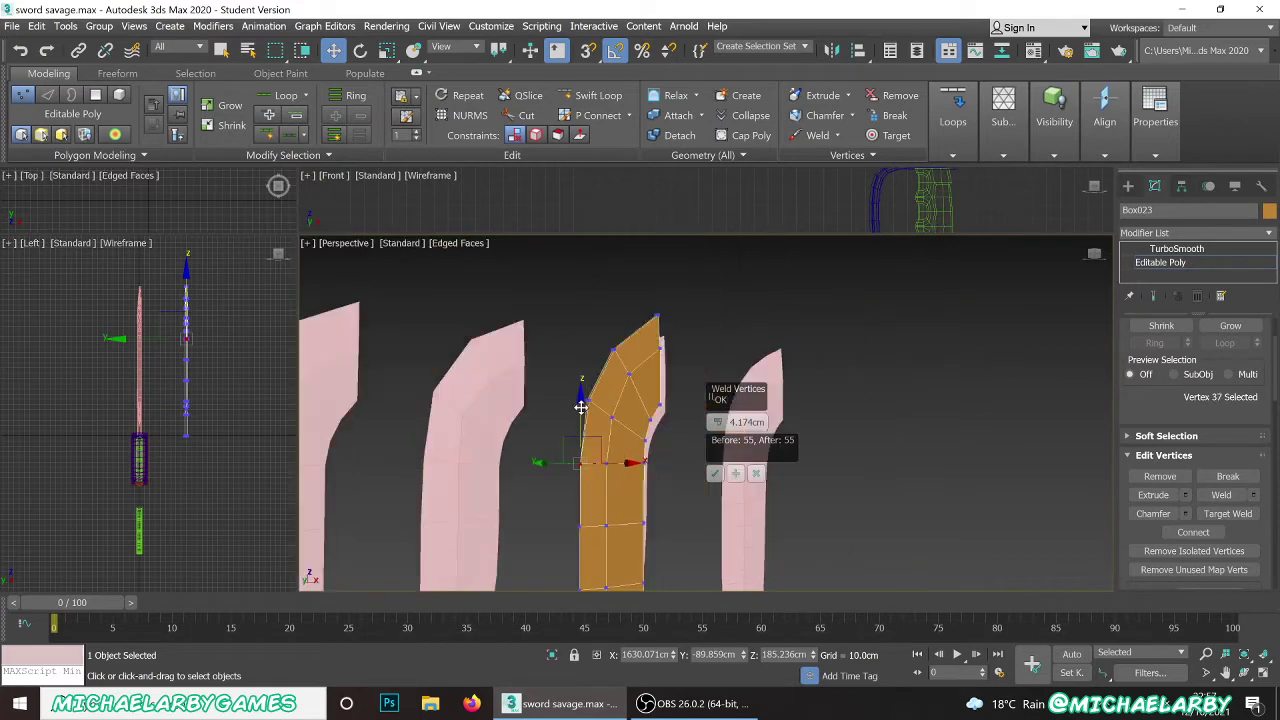
pyautogui.scroll(5, 581, 407)
pyautogui.moveTo(628, 397); pyautogui.dragTo(622, 384)
pyautogui.click(735, 473)
# - Weld the vertex pair at the outer corner below the tip and the pair at the tip, both at 4.174 cm
pyautogui.scroll(-5, 568, 497)
pyautogui.scroll(4, 627, 374)
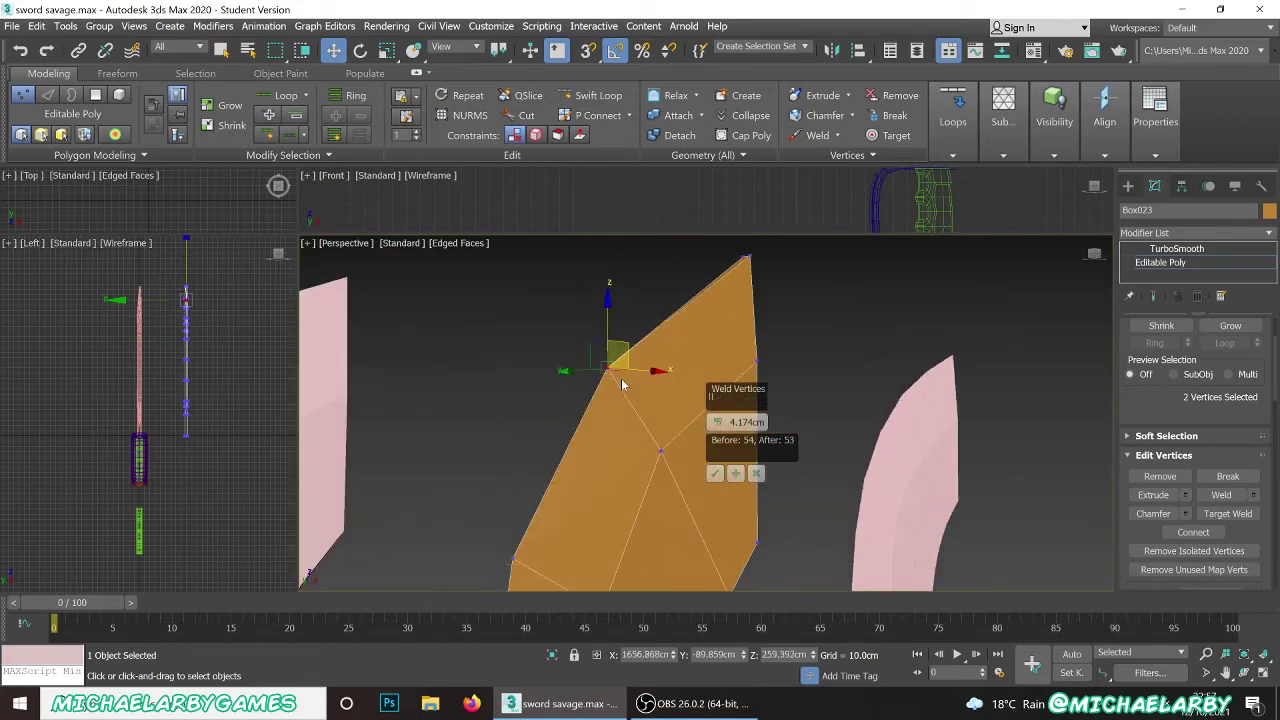
pyautogui.click(735, 473)
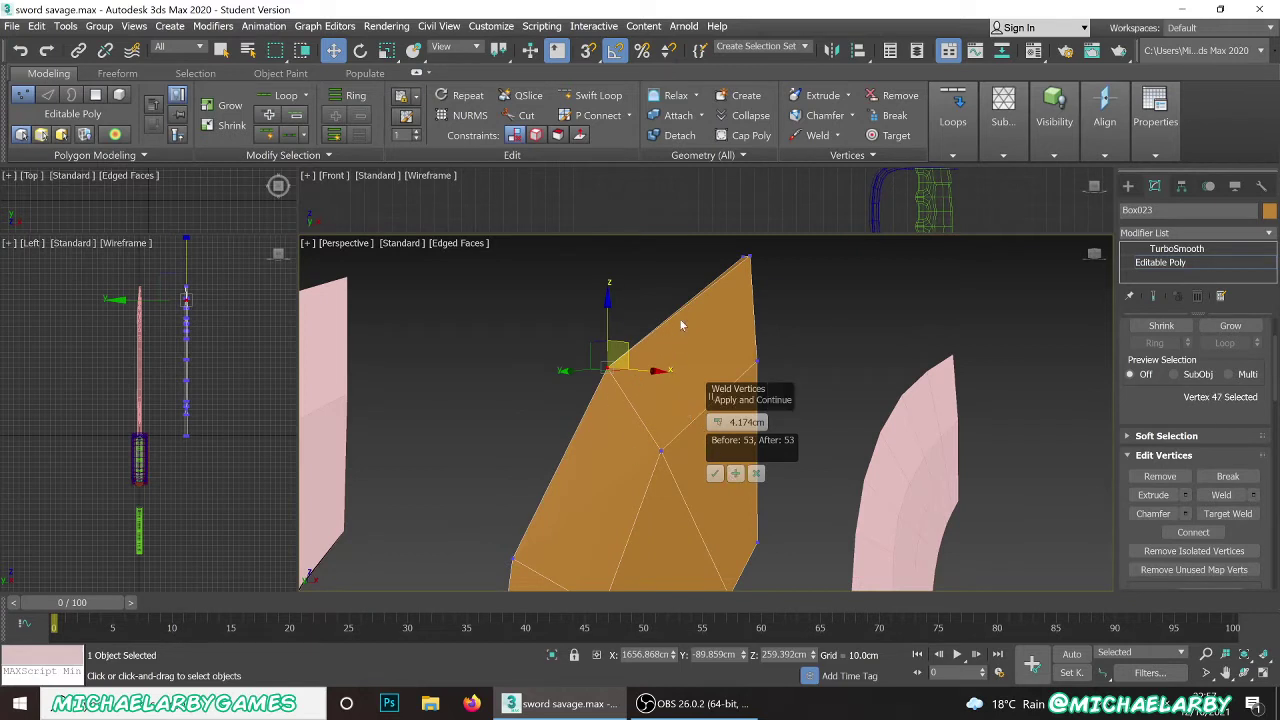
pyautogui.moveTo(738, 250); pyautogui.dragTo(758, 270)
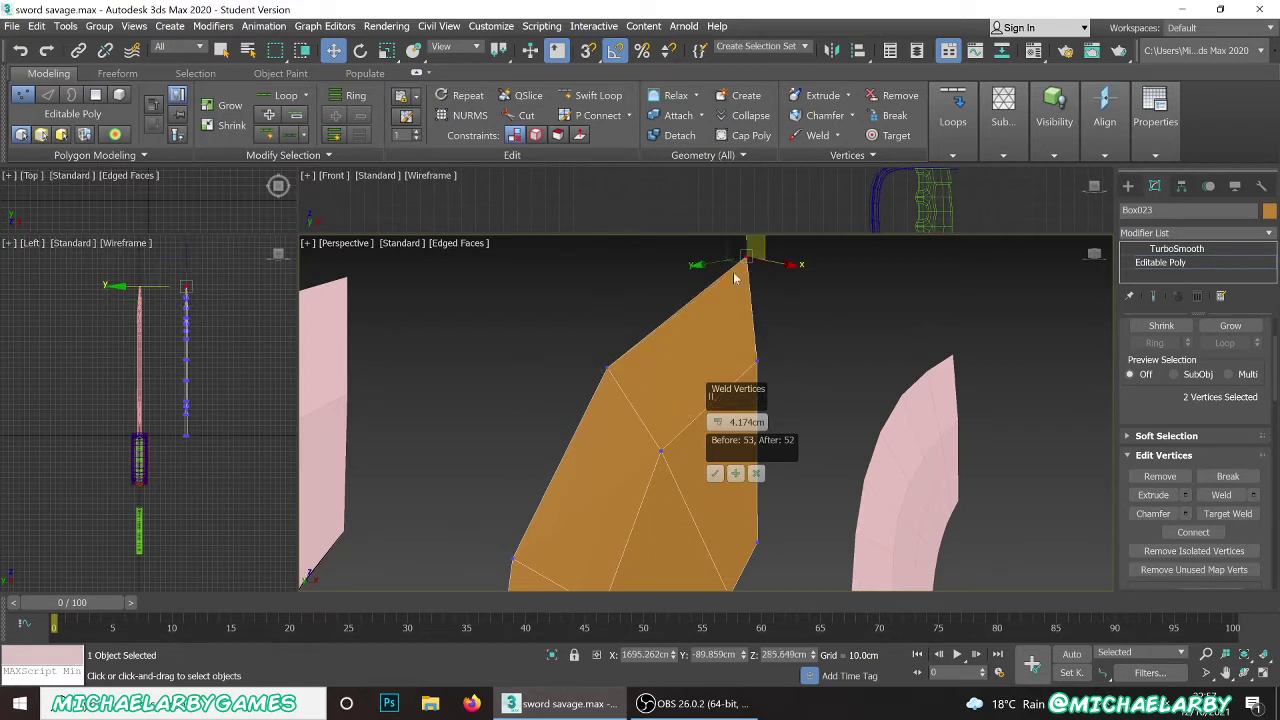
pyautogui.click(735, 473)
pyautogui.click(715, 476)
# - Examine the welded cutting edge from several angles, then inspect the blade from tip to base at the TurboSmooth level
pyautogui.keyDown('alt'); pyautogui.moveTo(715, 473); pyautogui.dragTo(540, 461, button='middle'); pyautogui.keyUp('alt')
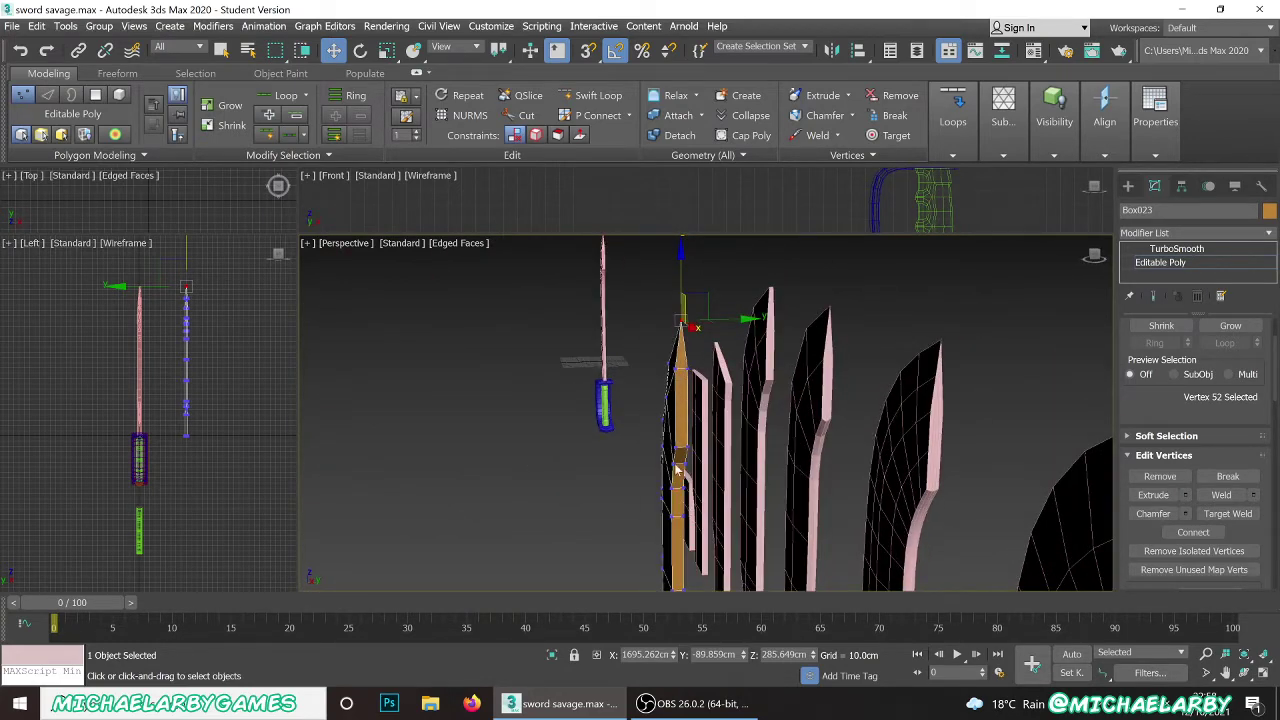
pyautogui.keyDown('alt'); pyautogui.moveTo(644, 400); pyautogui.dragTo(760, 288, button='middle'); pyautogui.keyUp('alt')
pyautogui.scroll(-4, 760, 288)
pyautogui.scroll(4, 729, 361)
pyautogui.scroll(-2, 718, 381)
pyautogui.moveTo(717, 382)
pyautogui.keyDown('alt'); pyautogui.mouseDown(button='middle')
pyautogui.moveTo(739, 382)
pyautogui.moveTo(720, 382)
pyautogui.mouseUp(button='middle'); pyautogui.keyUp('alt')
pyautogui.click(1176, 248)
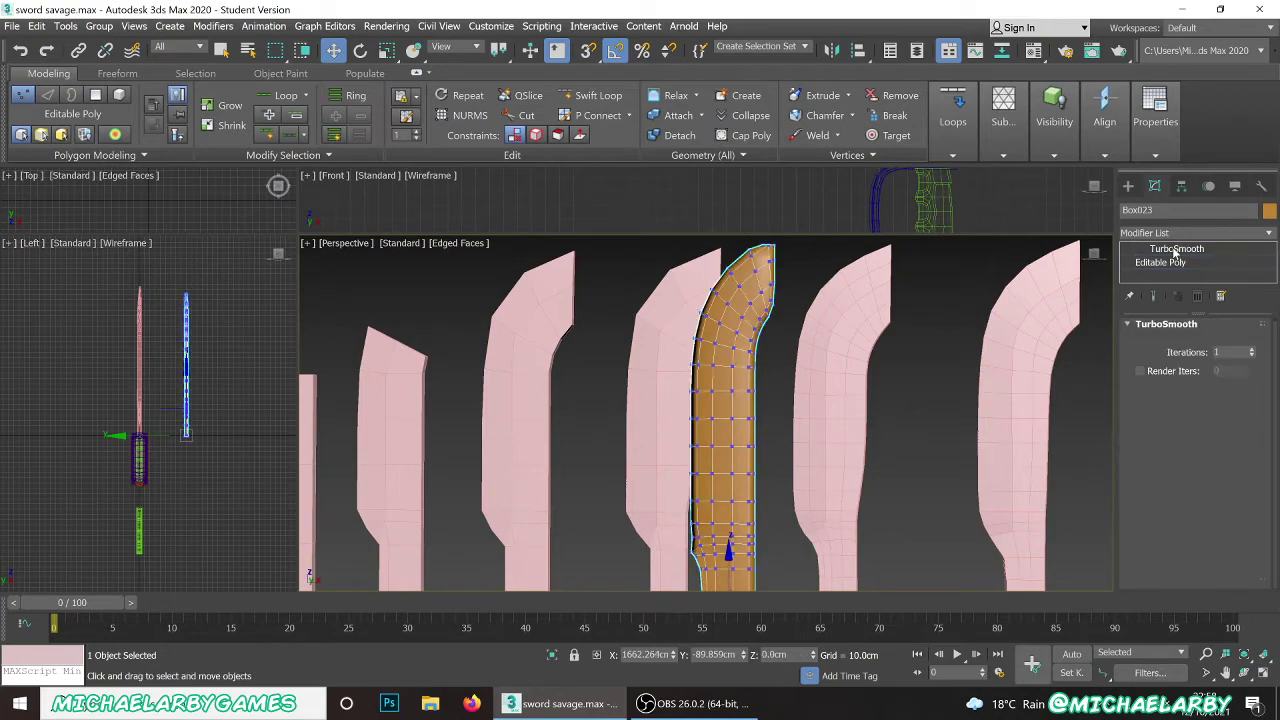
pyautogui.keyDown('alt'); pyautogui.moveTo(626, 374); pyautogui.dragTo(726, 343, button='middle'); pyautogui.keyUp('alt')
pyautogui.scroll(5, 706, 377)
pyautogui.scroll(-5, 684, 417)
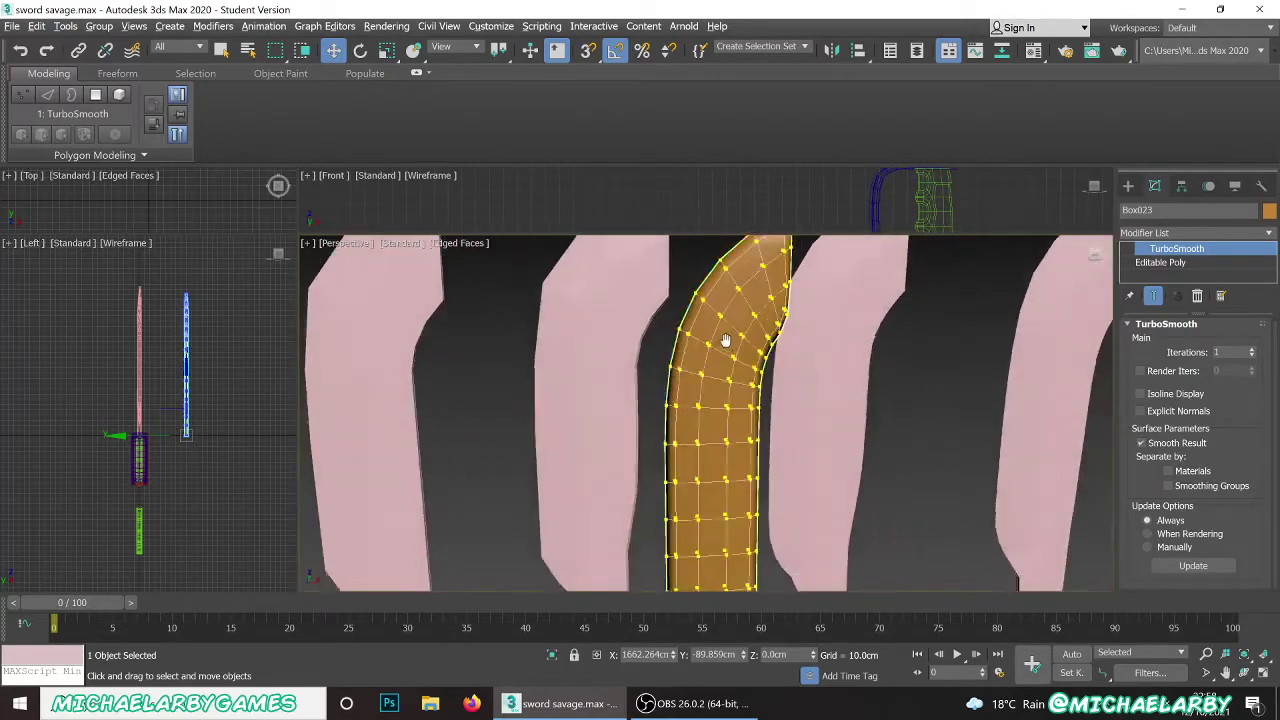
pyautogui.scroll(-5, 726, 360)
pyautogui.scroll(6, 713, 426)
pyautogui.scroll(-5, 713, 426)
pyautogui.scroll(6, 700, 440)
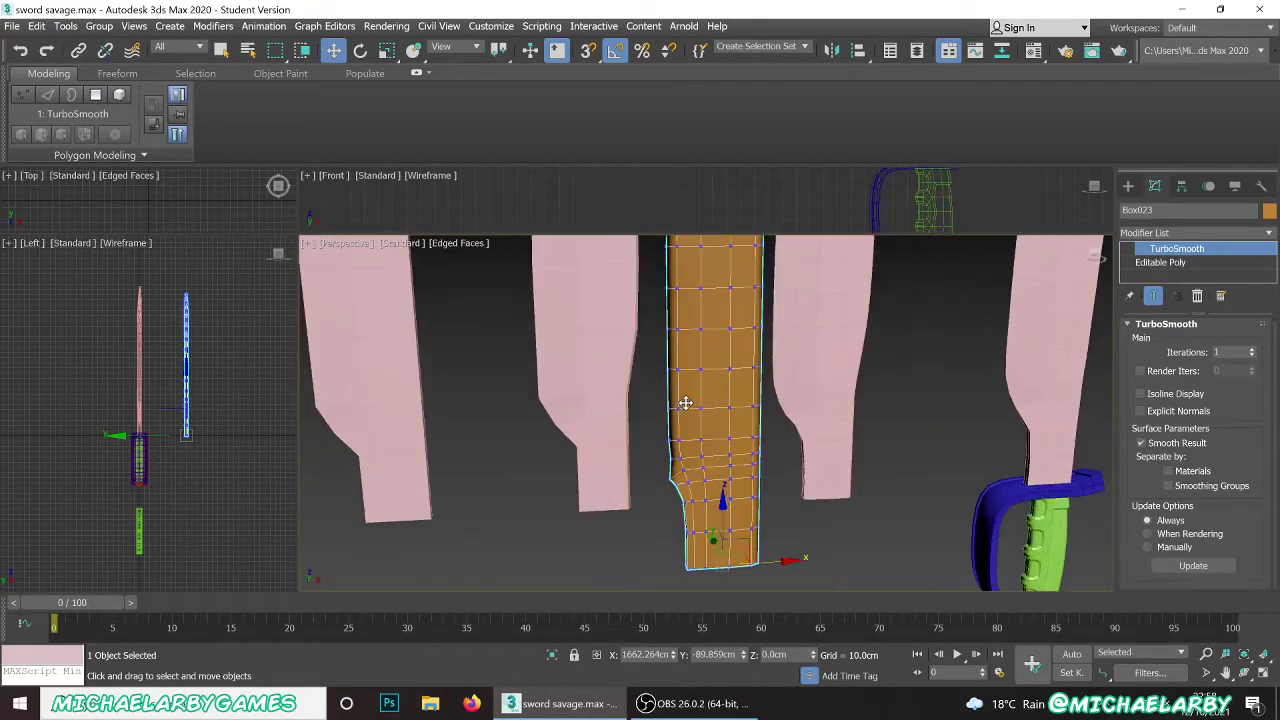
# - Return to the Editable Poly at edge level and select three segments of the cutting edge, starting at the notch
pyautogui.click(1158, 264)
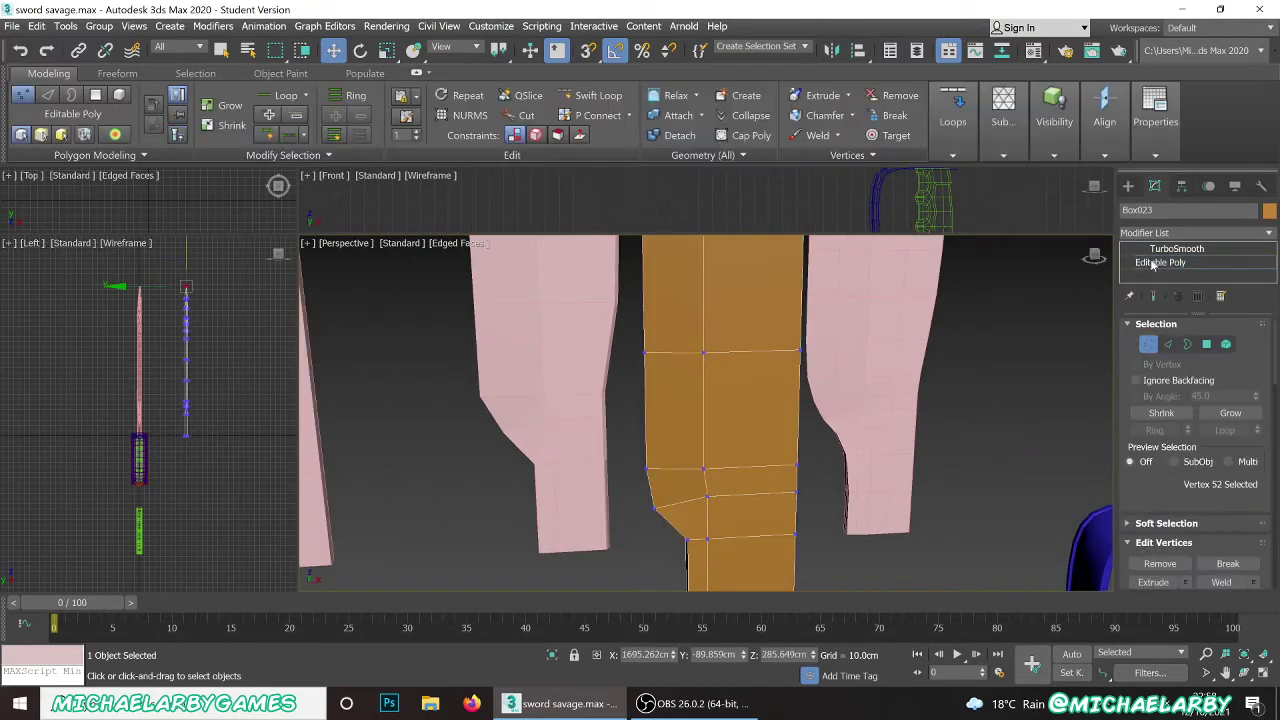
pyautogui.click(1168, 344)
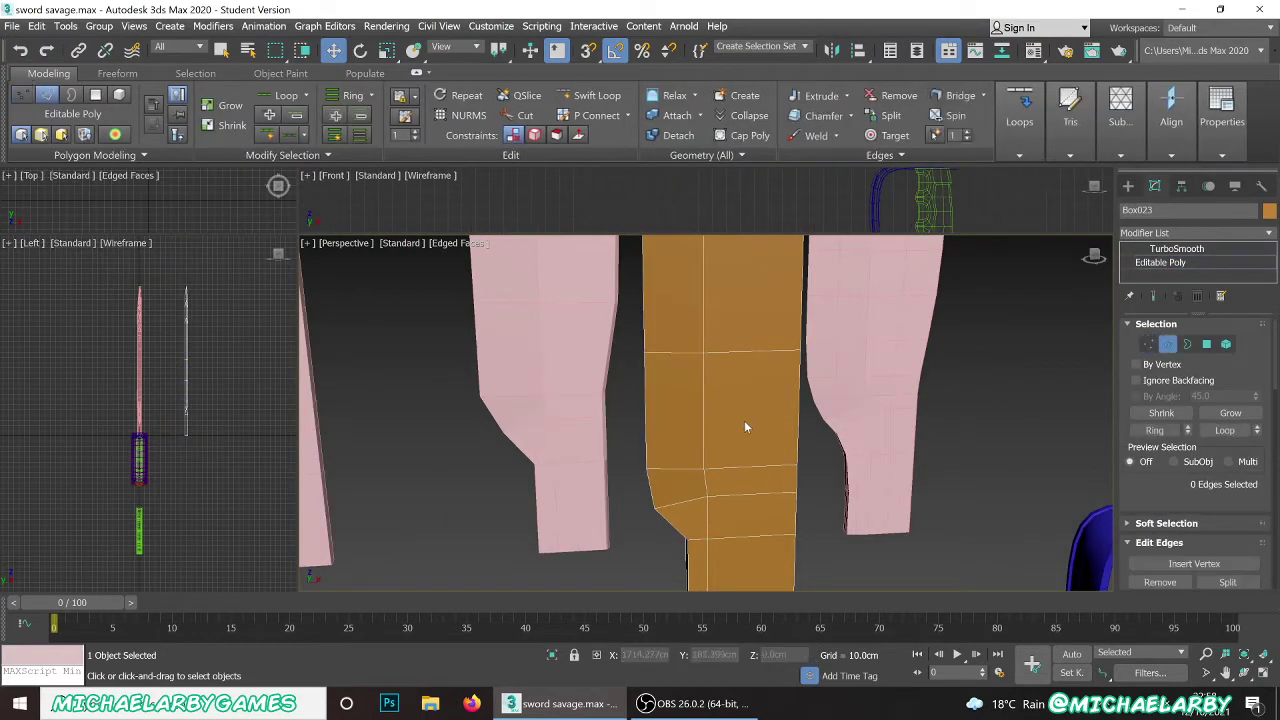
pyautogui.click(645, 430)
pyautogui.keyDown('alt'); pyautogui.moveTo(646, 443); pyautogui.dragTo(698, 434, button='middle'); pyautogui.keyUp('alt')
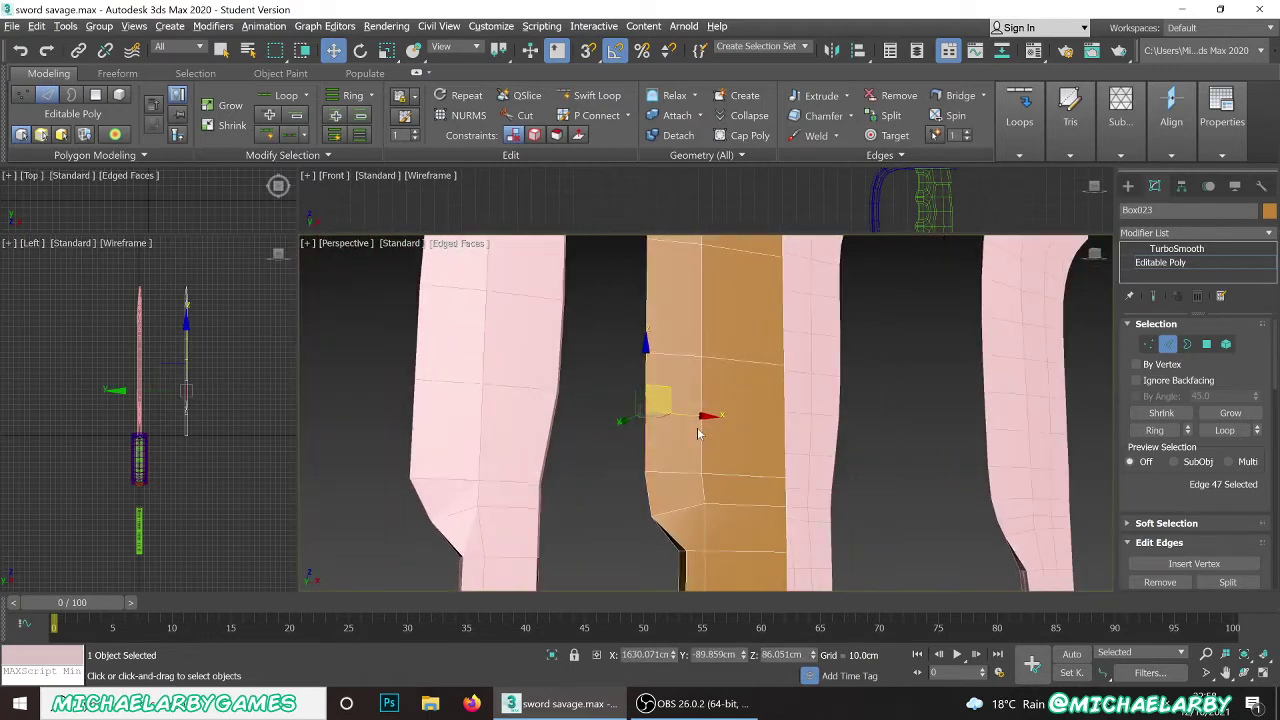
pyautogui.keyDown('ctrl'); pyautogui.click(646, 498); pyautogui.keyUp('ctrl')
pyautogui.keyDown('ctrl'); pyautogui.click(646, 332); pyautogui.keyUp('ctrl')
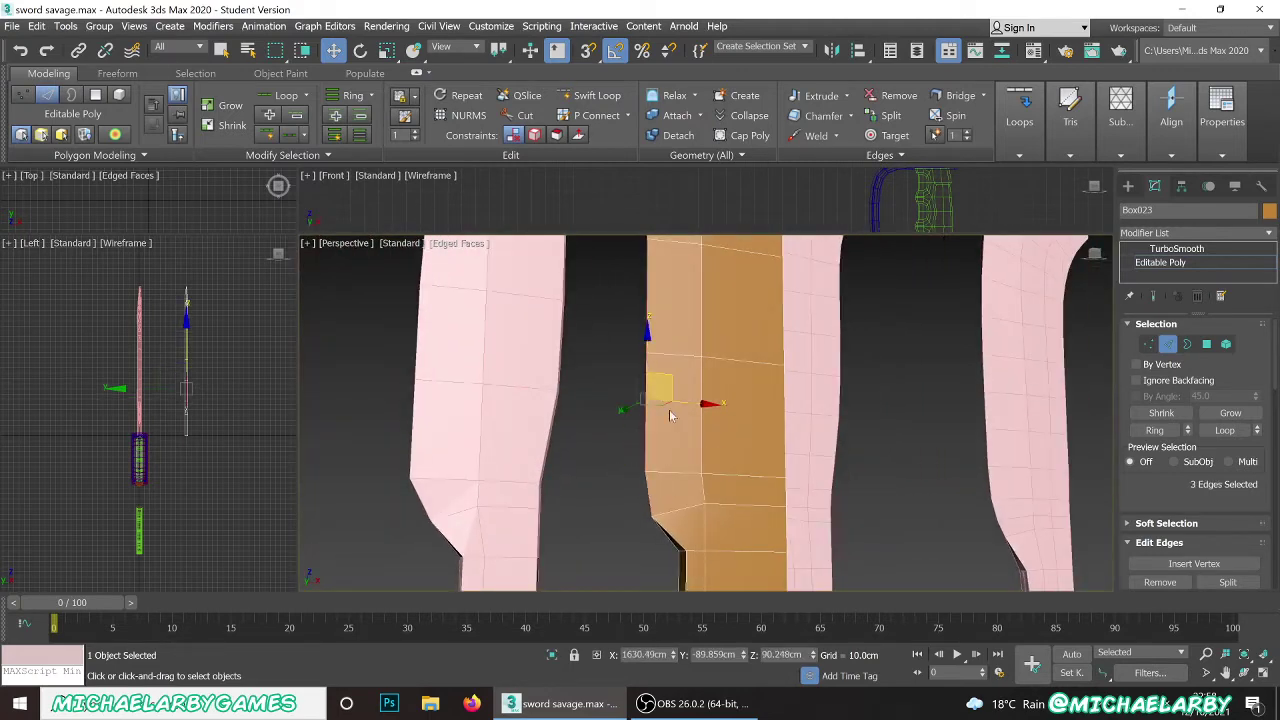
pyautogui.keyDown('alt'); pyautogui.moveTo(646, 332); pyautogui.dragTo(663, 366, button='middle'); pyautogui.keyUp('alt')
# - Add the cutting-edge segments along the upper curve to the tip to the selection and set their crease to 1.0
pyautogui.scroll(3, 663, 366)
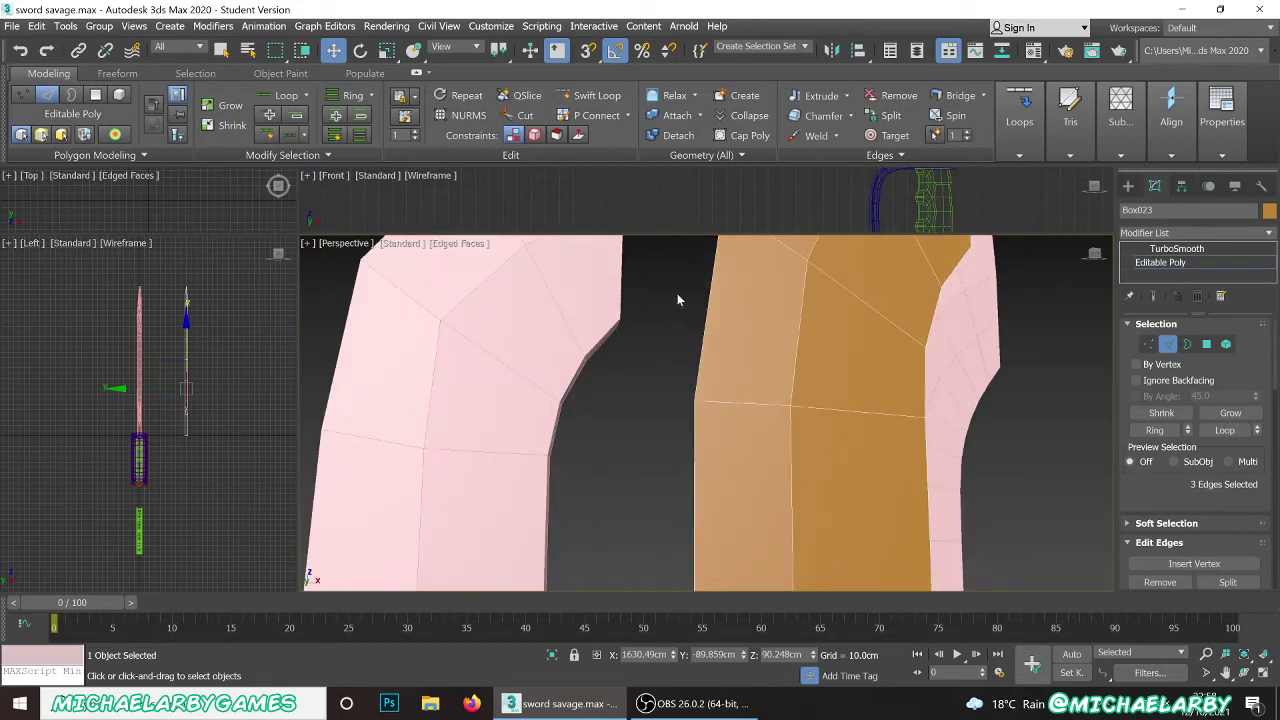
pyautogui.keyDown('ctrl'); pyautogui.click(703, 338); pyautogui.keyUp('ctrl')
pyautogui.scroll(-3, 706, 362)
pyautogui.keyDown('alt'); pyautogui.moveTo(710, 366); pyautogui.dragTo(719, 360, button='middle'); pyautogui.keyUp('alt')
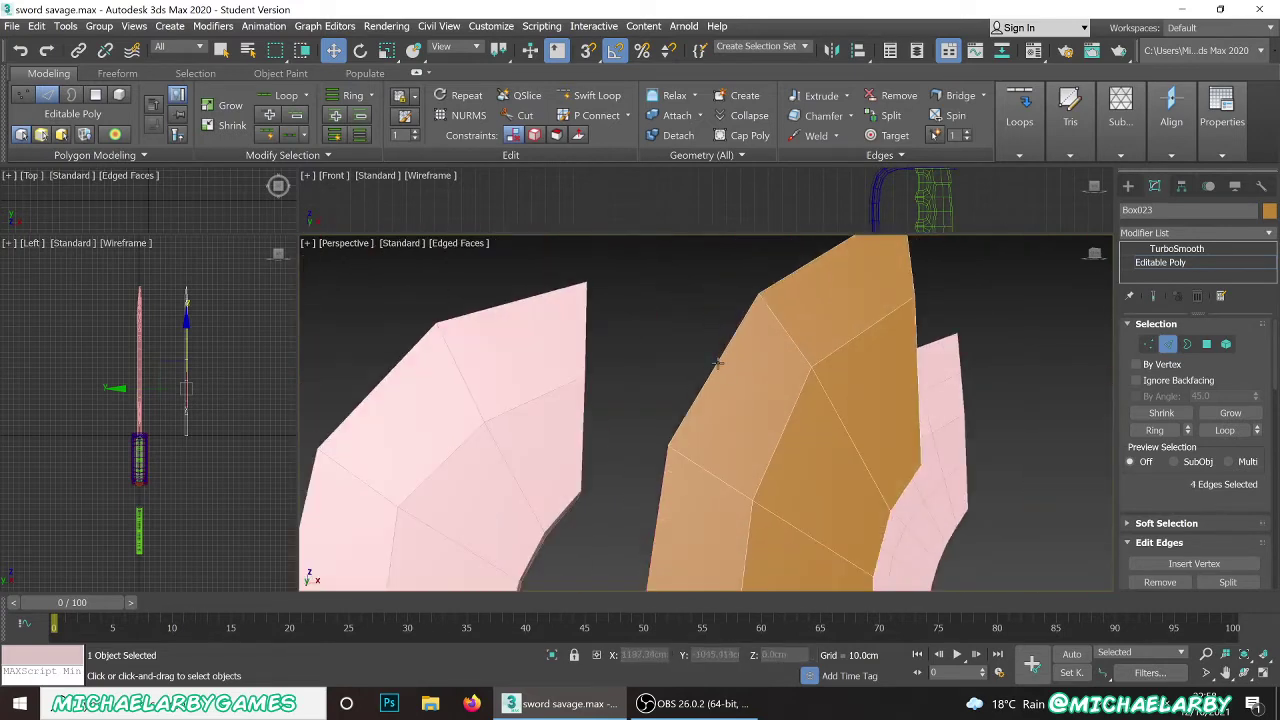
pyautogui.keyDown('ctrl'); pyautogui.click(717, 363); pyautogui.keyUp('ctrl')
pyautogui.keyDown('ctrl'); pyautogui.click(788, 275); pyautogui.keyUp('ctrl')
pyautogui.keyDown('alt'); pyautogui.moveTo(795, 296); pyautogui.dragTo(834, 378, button='middle'); pyautogui.keyUp('alt')
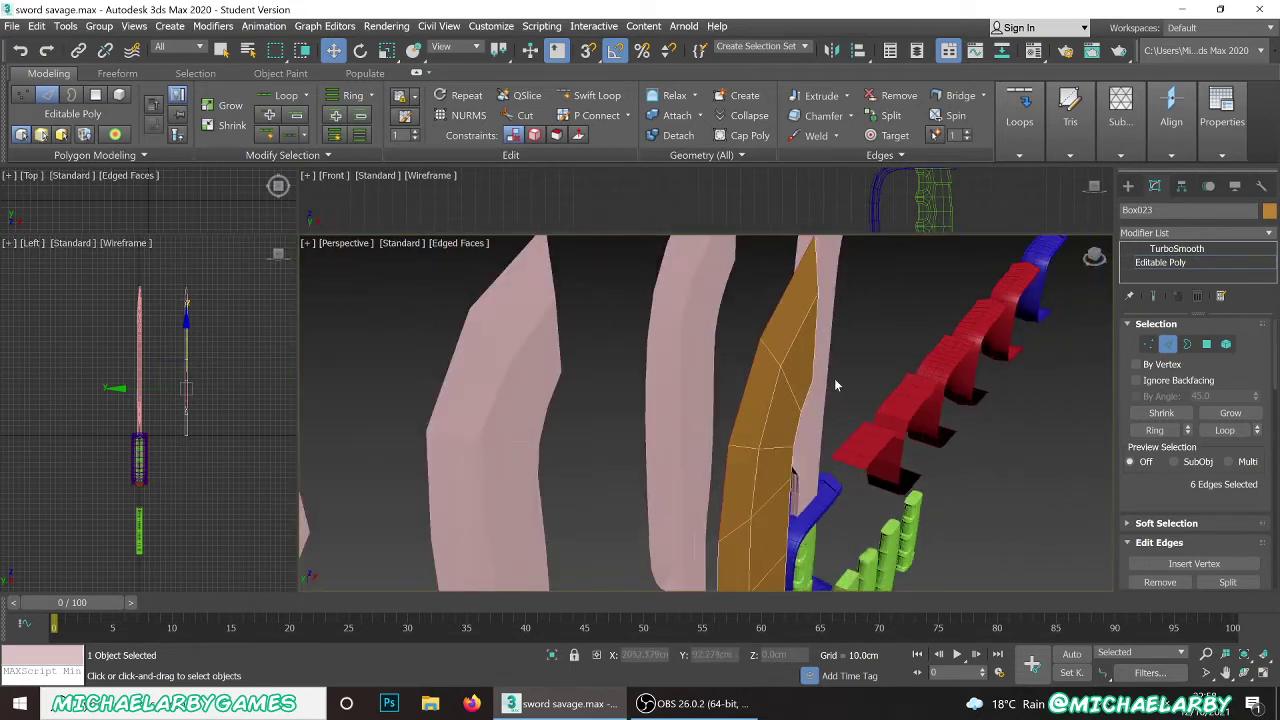
pyautogui.scroll(-5, 1228, 488)
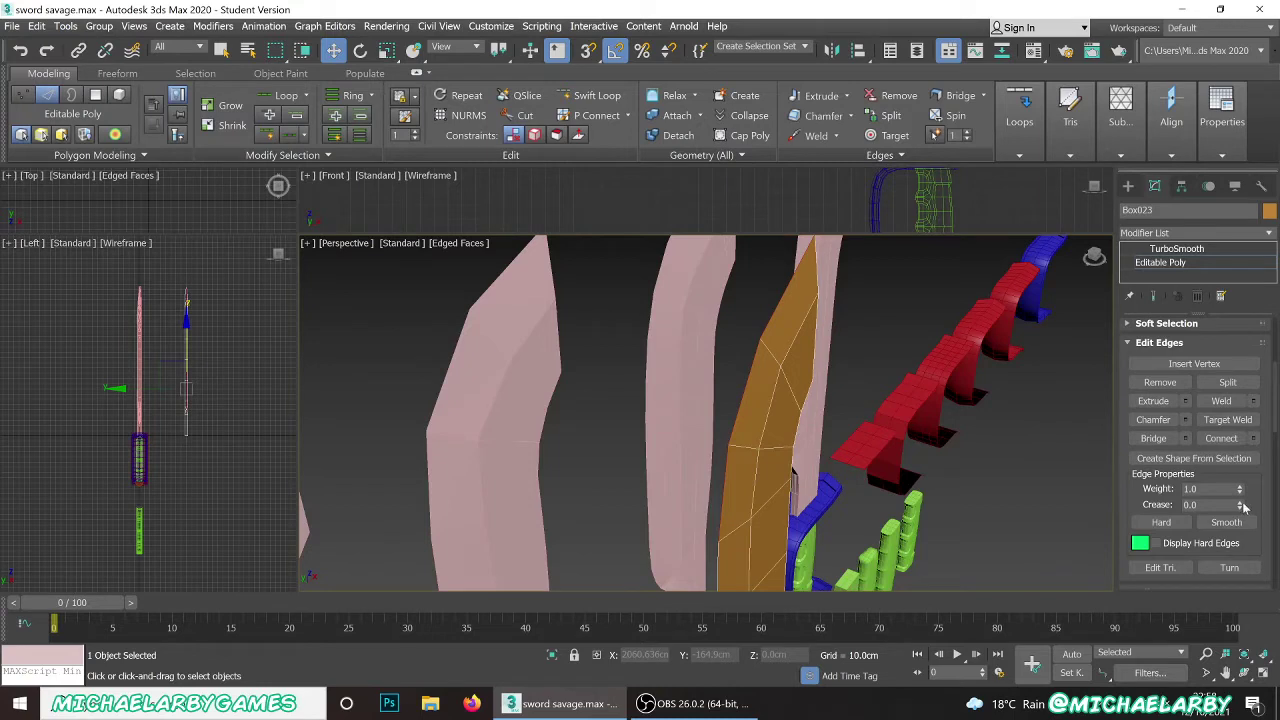
pyautogui.moveTo(1240, 506); pyautogui.dragTo(1208, 329)
# - Check the creased cutting edge at the TurboSmooth level, looking closely at where the blade starts to curve
pyautogui.scroll(-3, 865, 386)
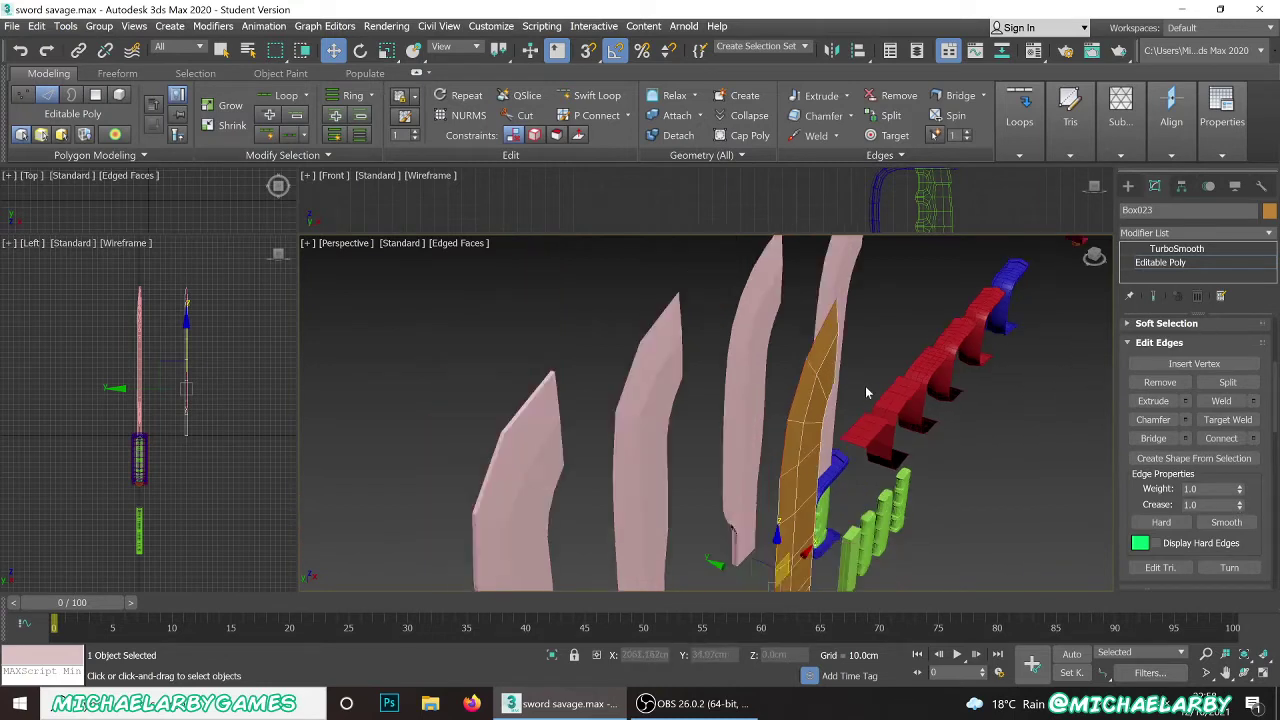
pyautogui.keyDown('alt'); pyautogui.moveTo(865, 386); pyautogui.dragTo(778, 370, button='middle'); pyautogui.keyUp('alt')
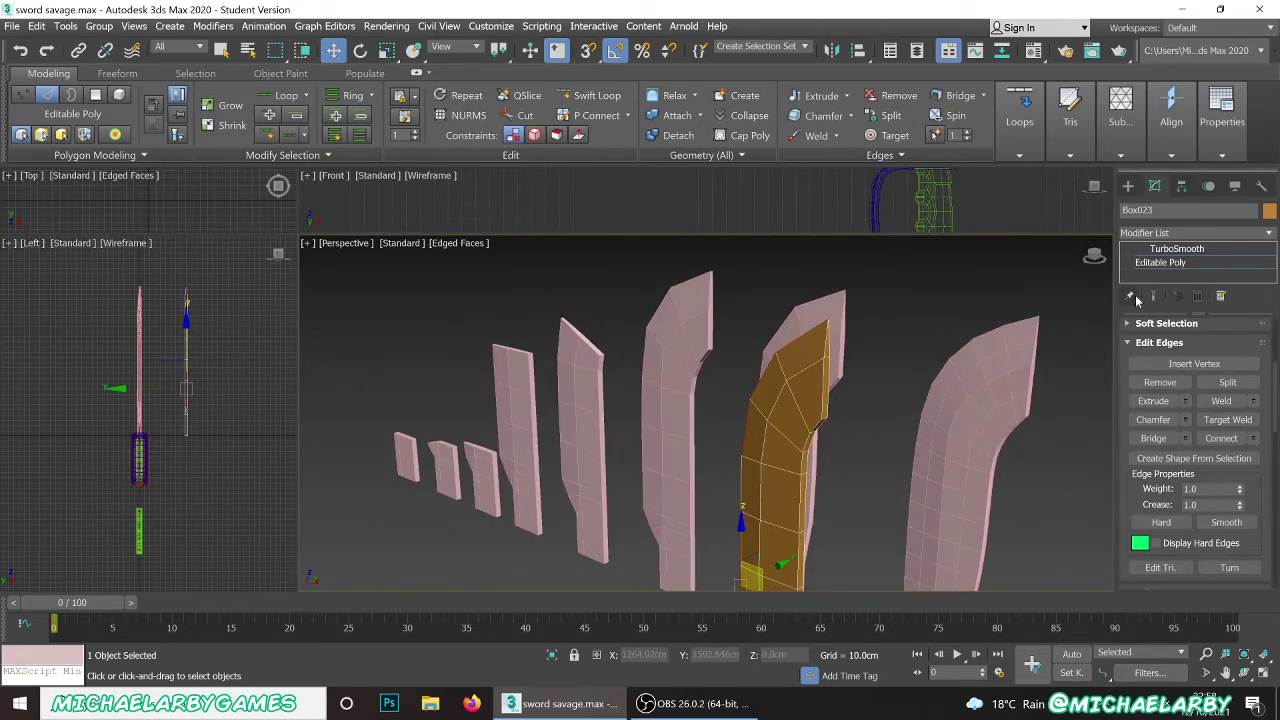
pyautogui.click(1176, 249)
pyautogui.keyDown('alt'); pyautogui.moveTo(914, 363); pyautogui.dragTo(880, 368, button='middle'); pyautogui.keyUp('alt')
pyautogui.scroll(10, 880, 368)
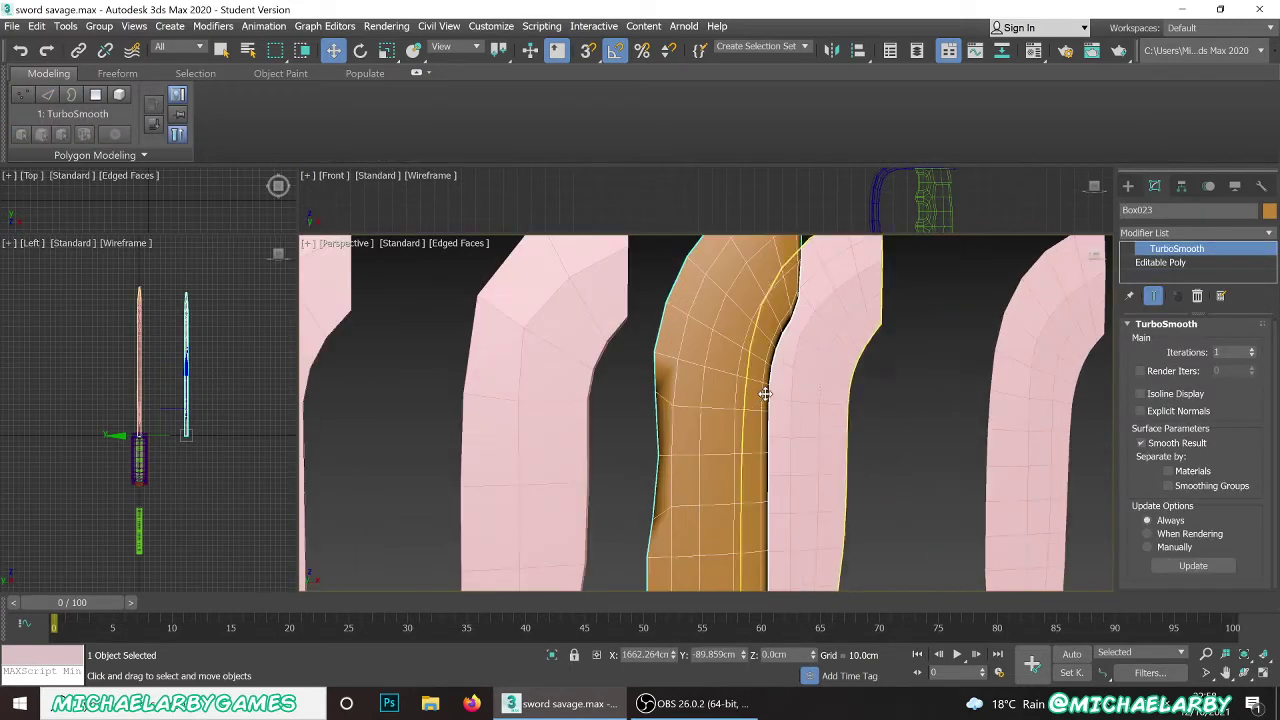
# - Select the uncreased cutting-edge segment just below the blade's curve and set its crease to 1.0
pyautogui.click(1195, 264)
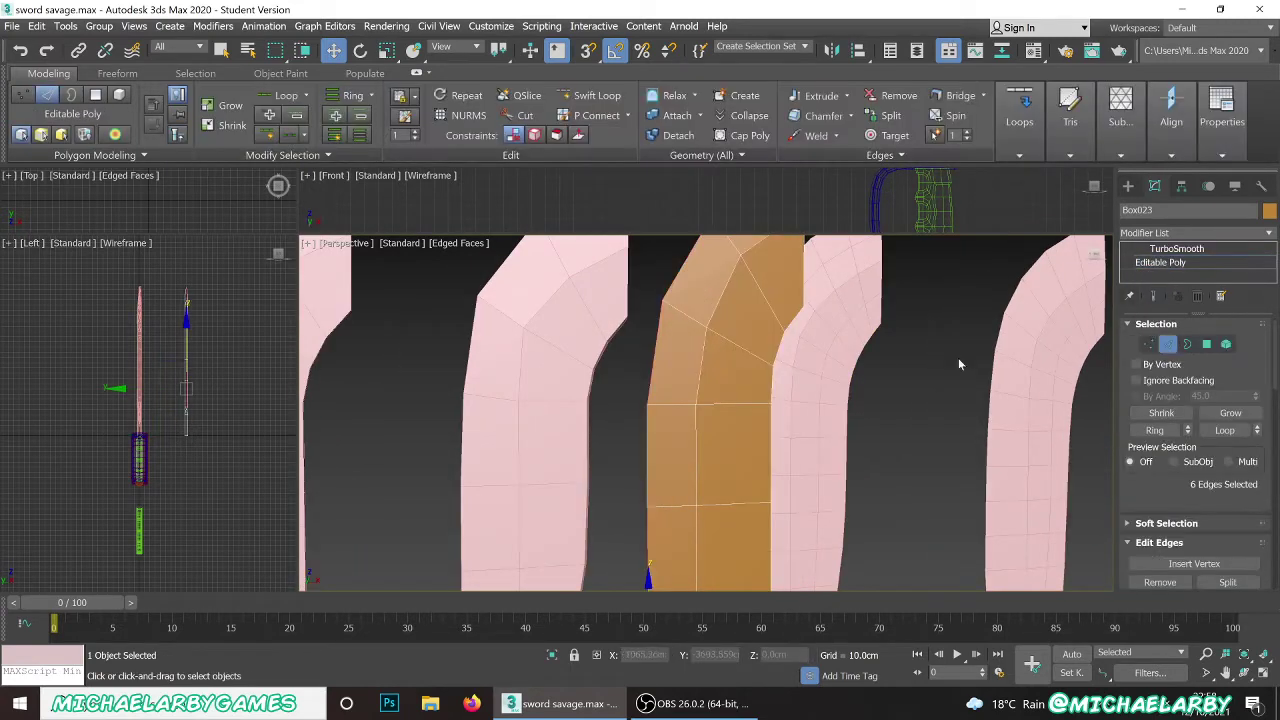
pyautogui.scroll(4, 651, 496)
pyautogui.click(640, 462)
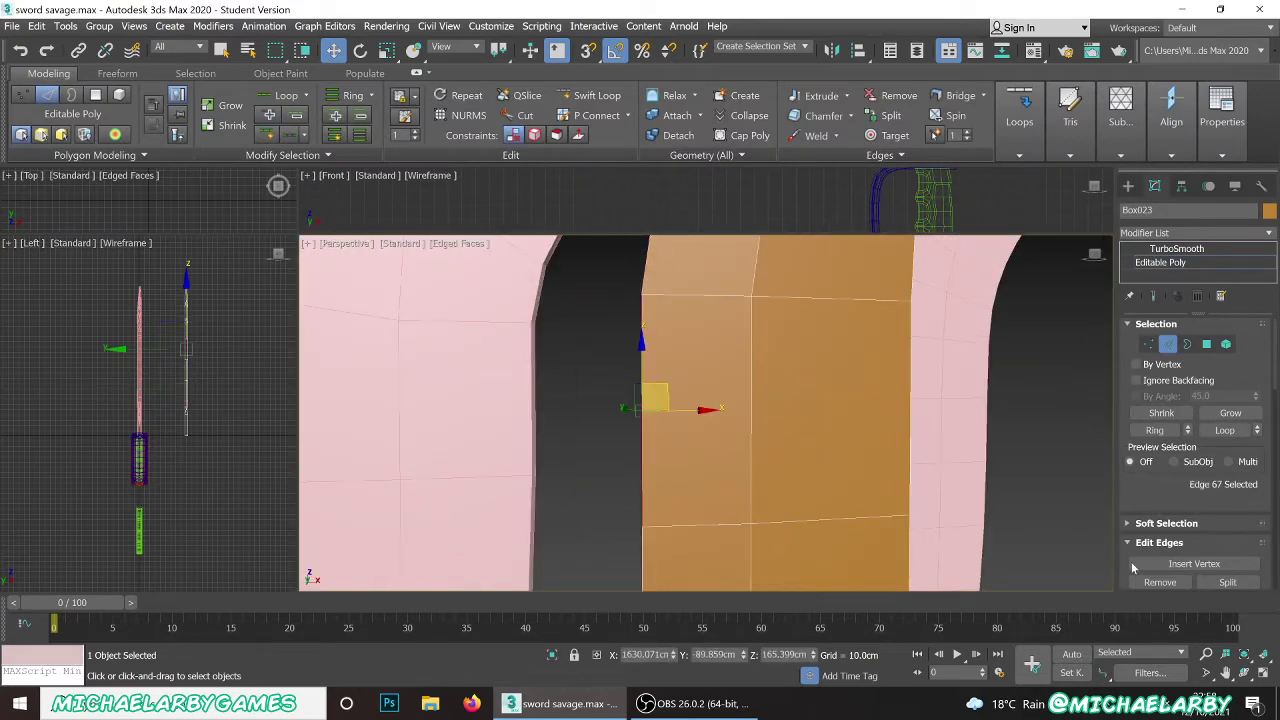
pyautogui.scroll(-5, 1240, 550)
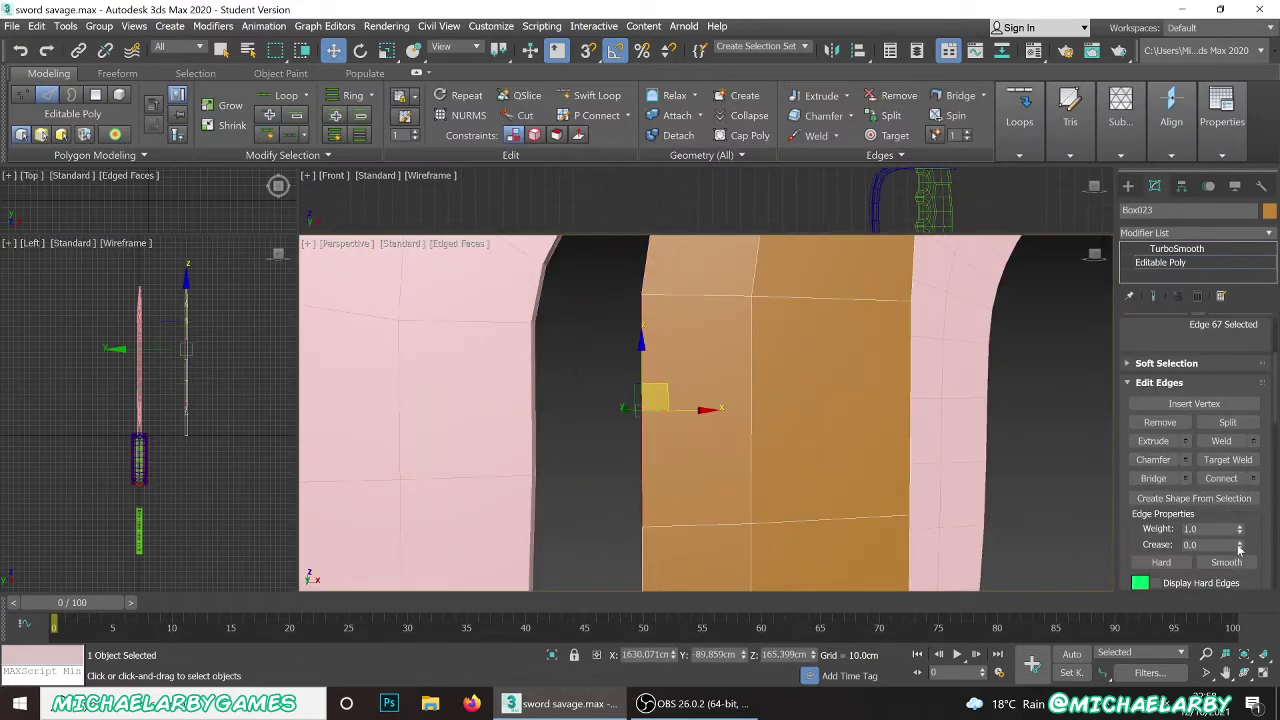
# - Review the smoothed blade at the TurboSmooth level, examining the cutting edge, the notch and the tip
pyautogui.click(1180, 249)
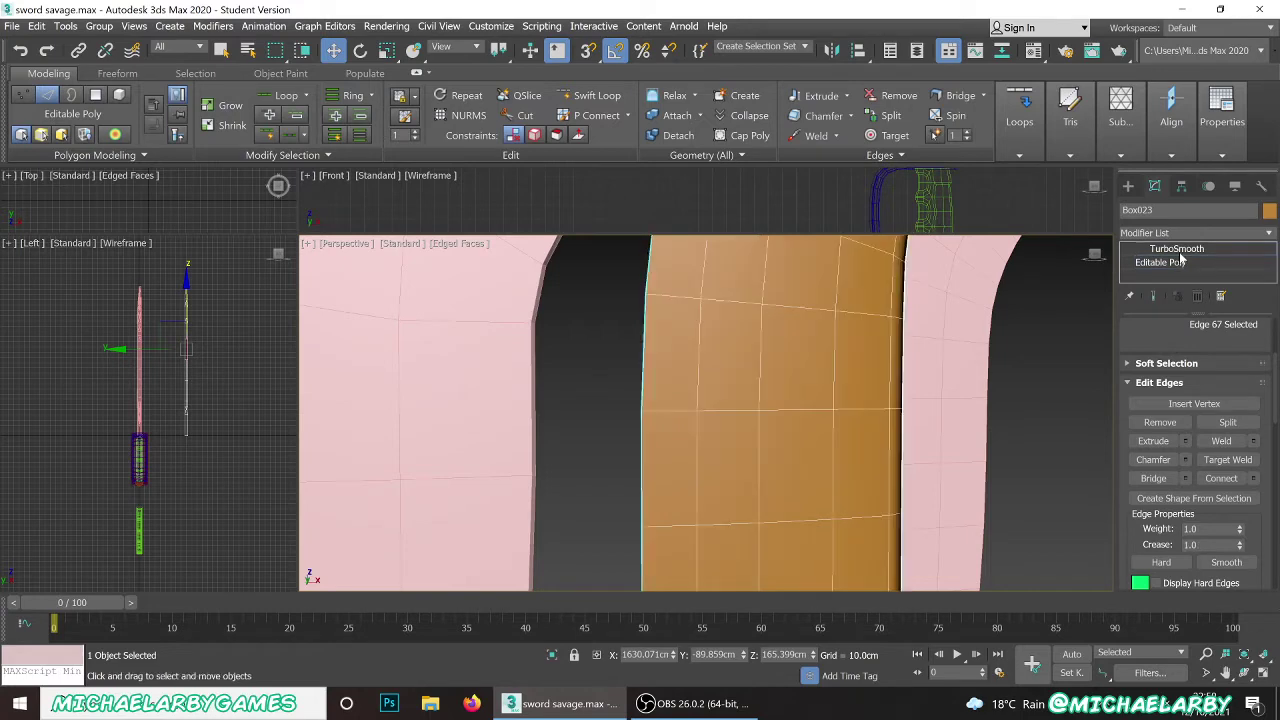
pyautogui.scroll(-5, 746, 404)
pyautogui.scroll(-3, 741, 476)
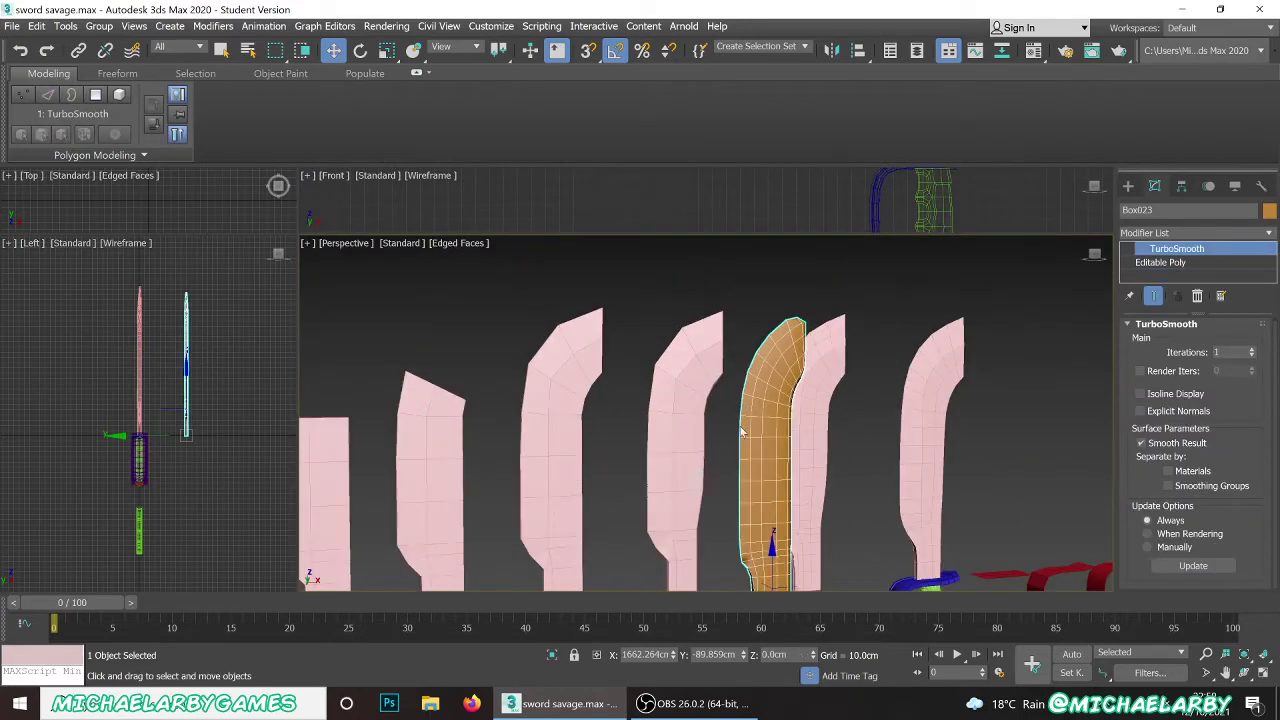
pyautogui.scroll(2, 755, 566)
pyautogui.keyDown('alt'); pyautogui.moveTo(750, 558); pyautogui.dragTo(762, 485, button='middle'); pyautogui.keyUp('alt')
pyautogui.scroll(3, 745, 420)
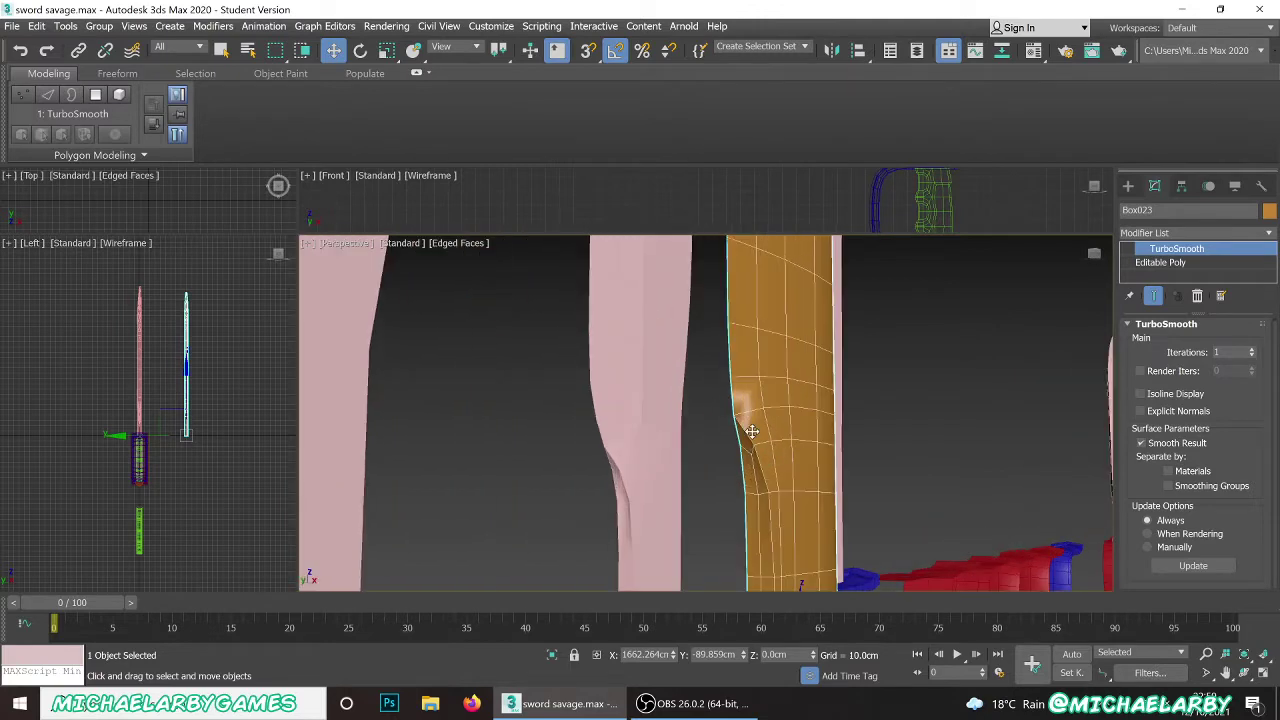
pyautogui.scroll(-2, 753, 438)
pyautogui.scroll(-2, 763, 481)
pyautogui.keyDown('alt'); pyautogui.moveTo(773, 445); pyautogui.dragTo(700, 622, button='middle'); pyautogui.keyUp('alt')
pyautogui.scroll(2, 745, 356)
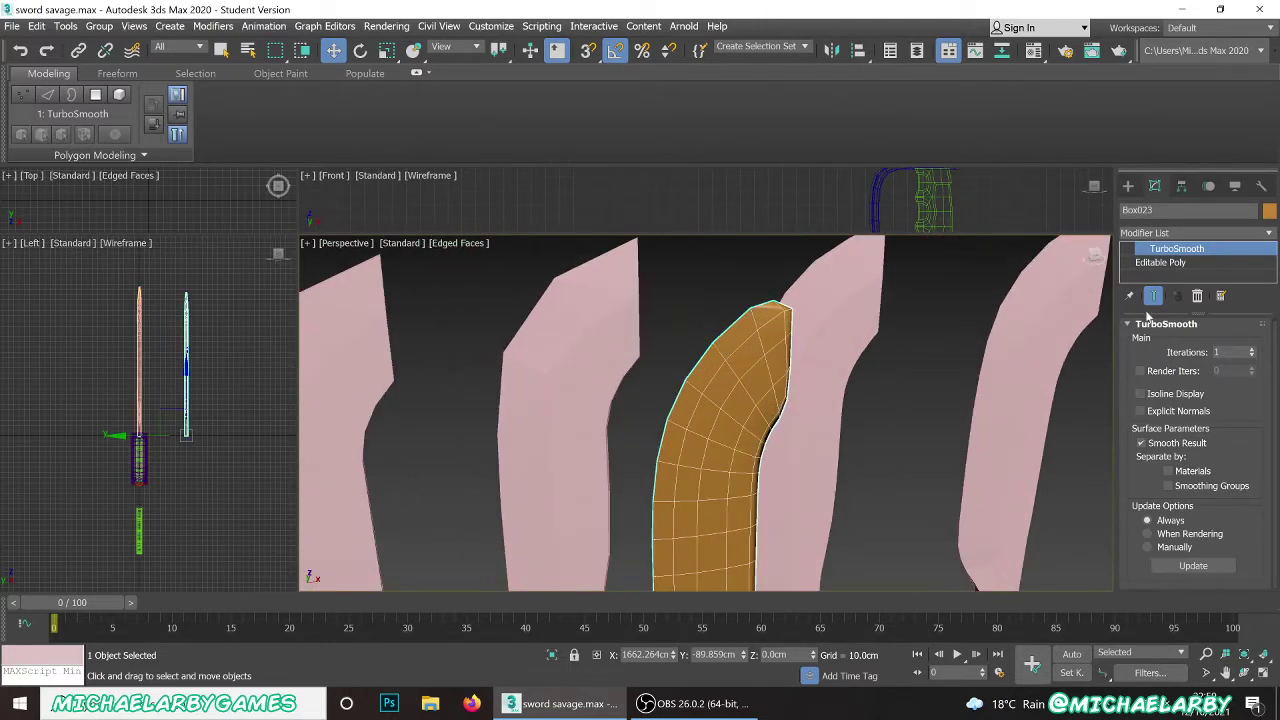
# - In the Editable Poly, select the five edges bordering the blade's back face just below the tip and set their crease to 1.0
pyautogui.click(1161, 263)
pyautogui.keyDown('alt'); pyautogui.moveTo(761, 364); pyautogui.dragTo(709, 356, button='middle'); pyautogui.keyUp('alt')
pyautogui.scroll(4, 712, 365)
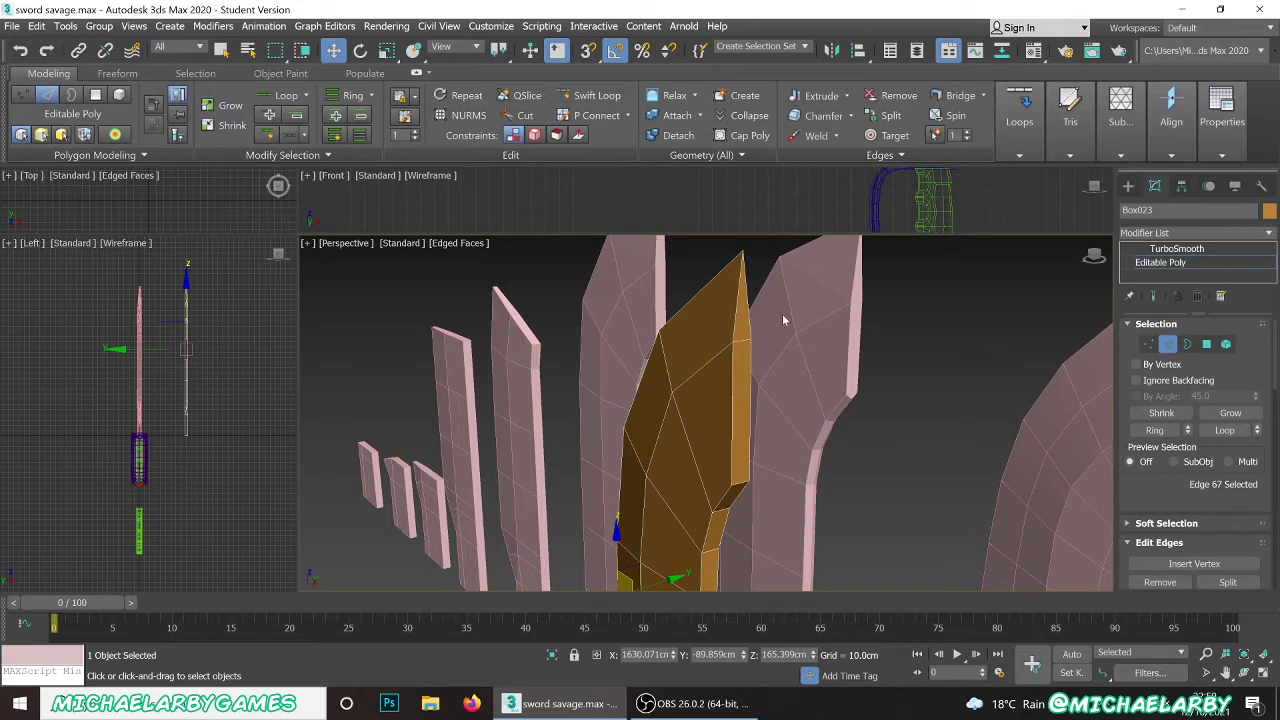
pyautogui.click(734, 314)
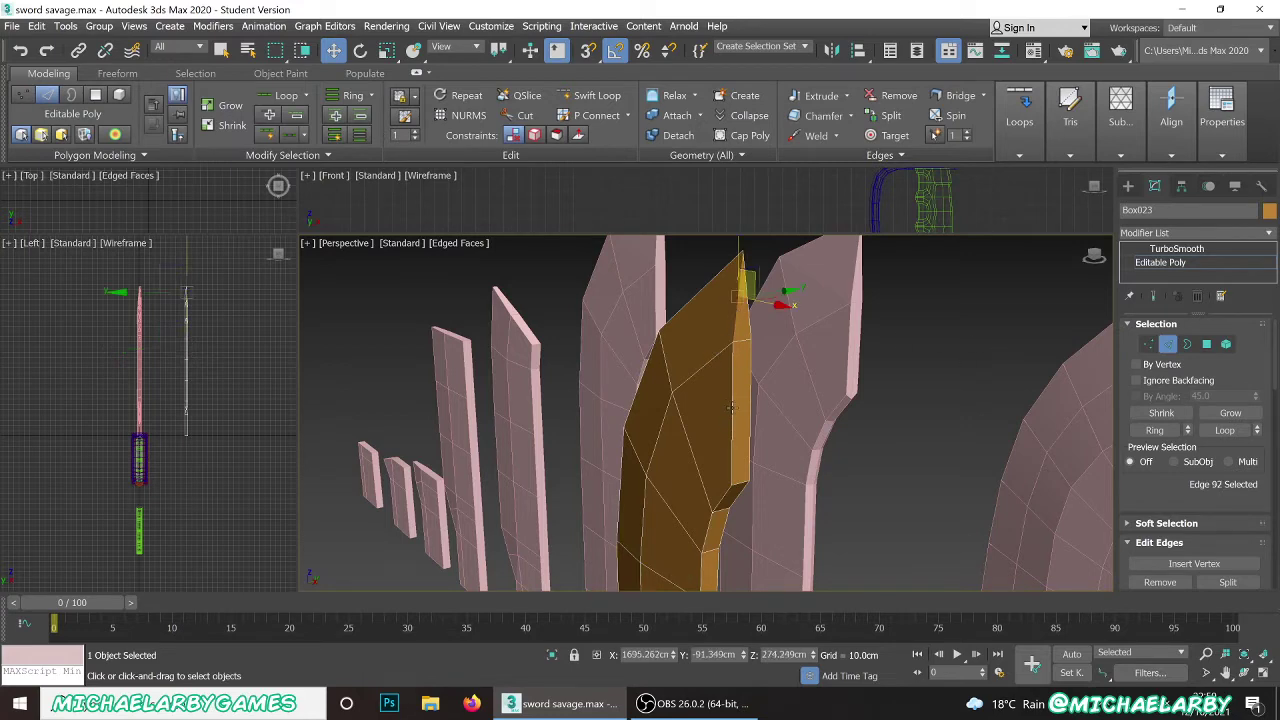
pyautogui.keyDown('ctrl'); pyautogui.click(727, 401); pyautogui.keyUp('ctrl')
pyautogui.keyDown('ctrl'); pyautogui.click(745, 474); pyautogui.keyUp('ctrl')
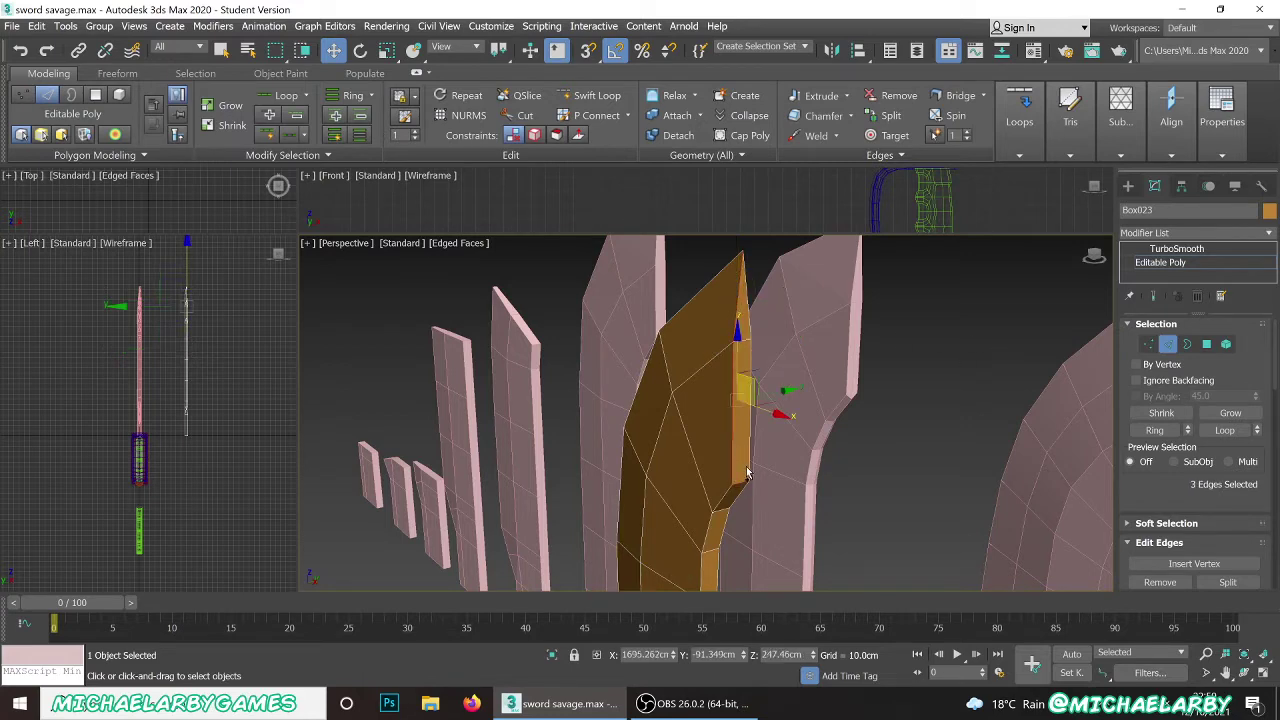
pyautogui.keyDown('ctrl'); pyautogui.click(748, 458); pyautogui.keyUp('ctrl')
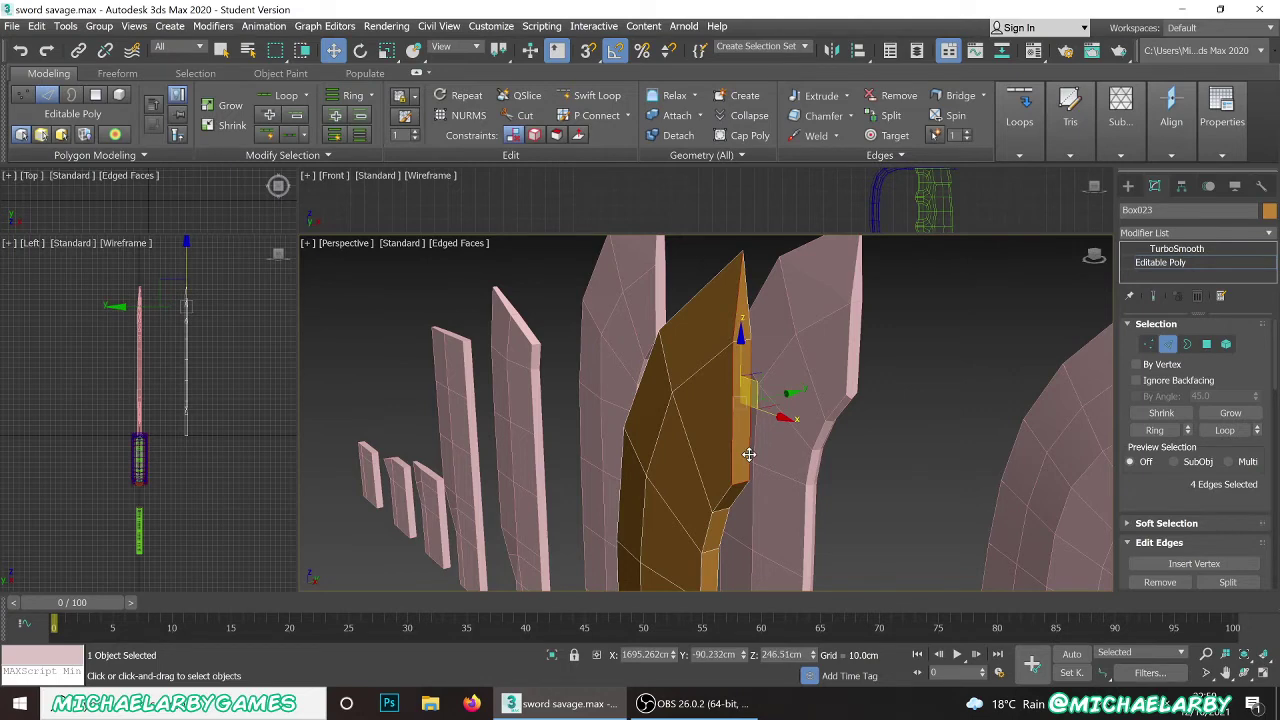
pyautogui.keyDown('ctrl'); pyautogui.click(748, 312); pyautogui.keyUp('ctrl')
pyautogui.scroll(-5, 1208, 441)
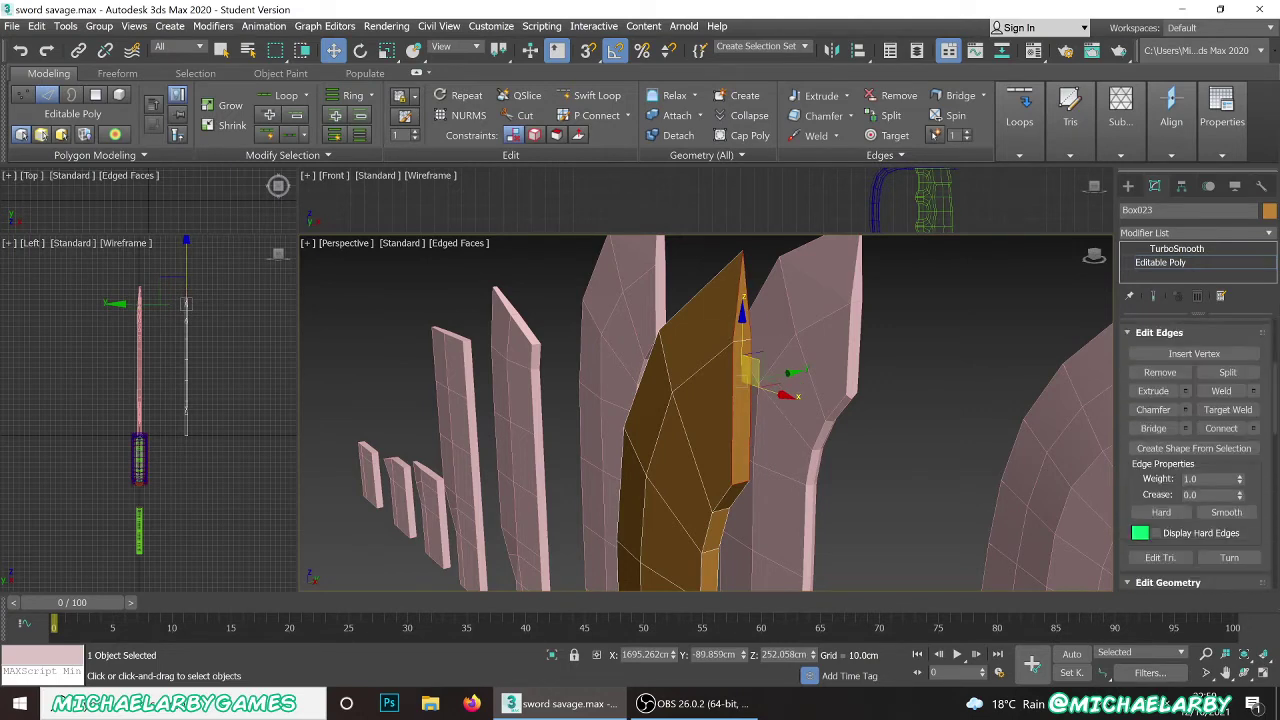
pyautogui.moveTo(1241, 497); pyautogui.dragTo(1200, 385)
# - Select the edge loop running down the blade's back from the notch to the base and set its crease to 1.0
pyautogui.scroll(-3, 774, 408)
pyautogui.scroll(3, 755, 490)
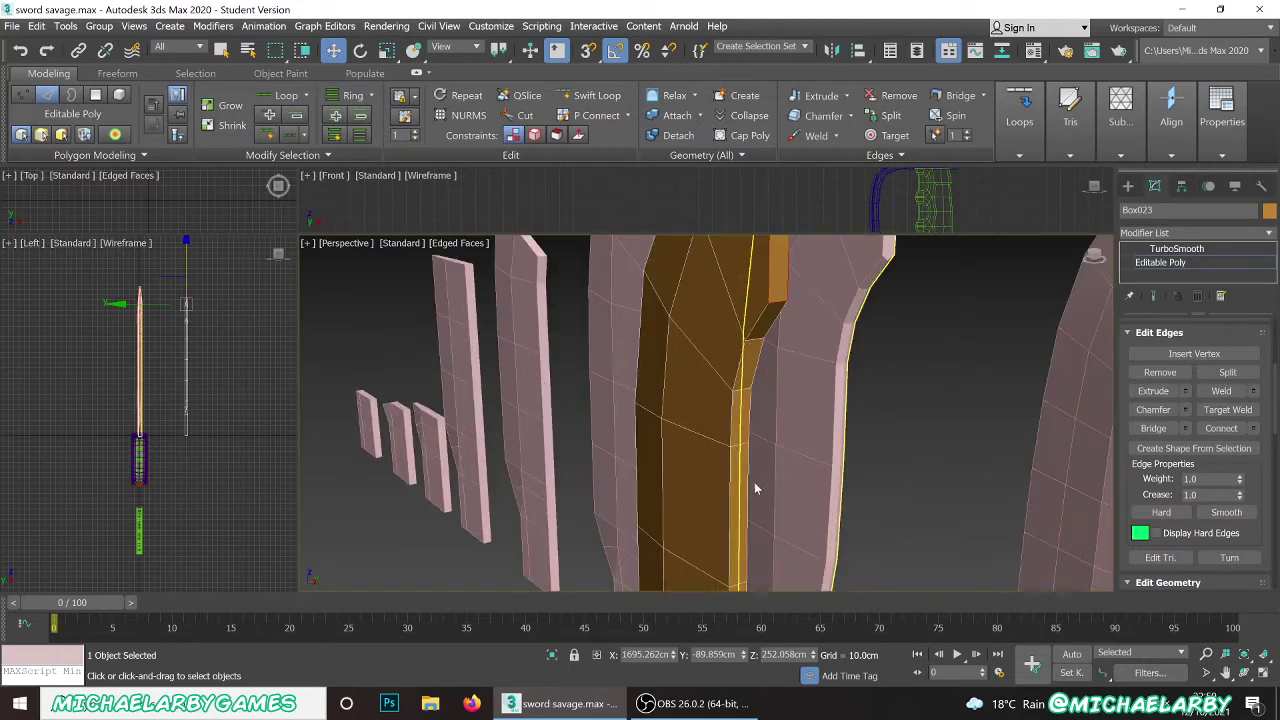
pyautogui.doubleClick(757, 365)
pyautogui.scroll(-2, 750, 369)
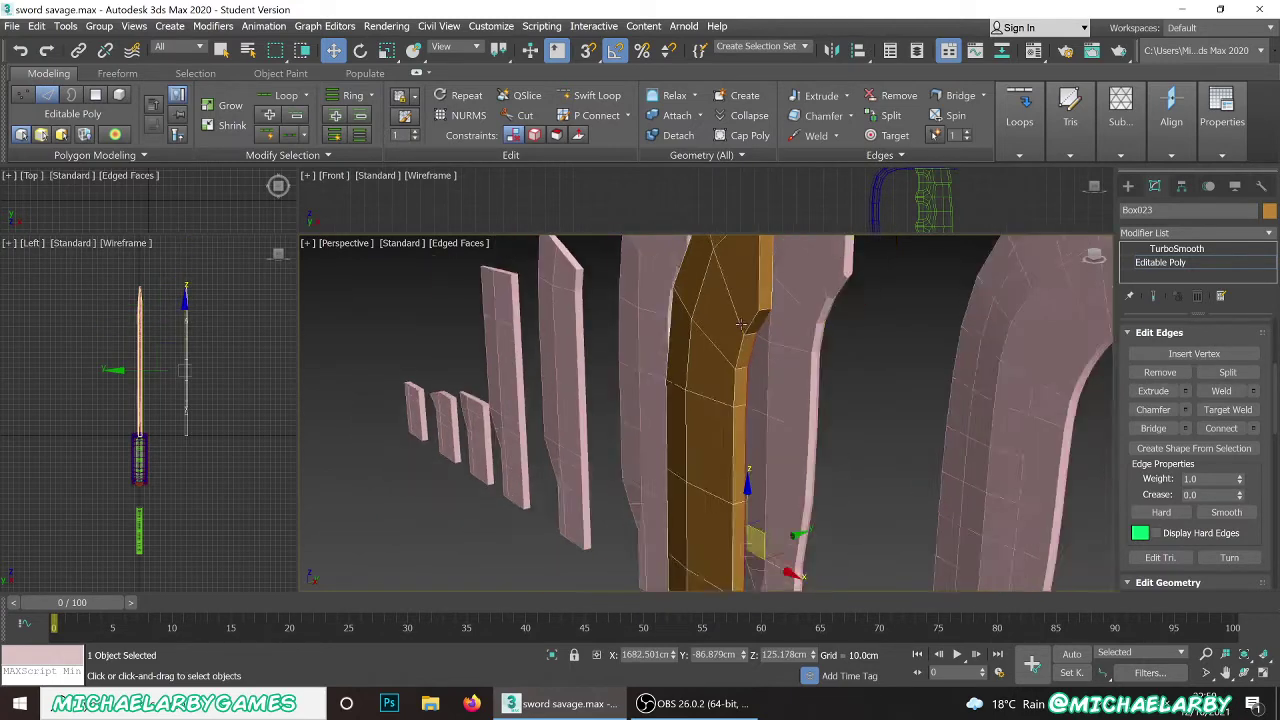
pyautogui.scroll(2, 741, 369)
pyautogui.keyDown('alt'); pyautogui.moveTo(734, 372); pyautogui.dragTo(751, 271, button='middle'); pyautogui.keyUp('alt')
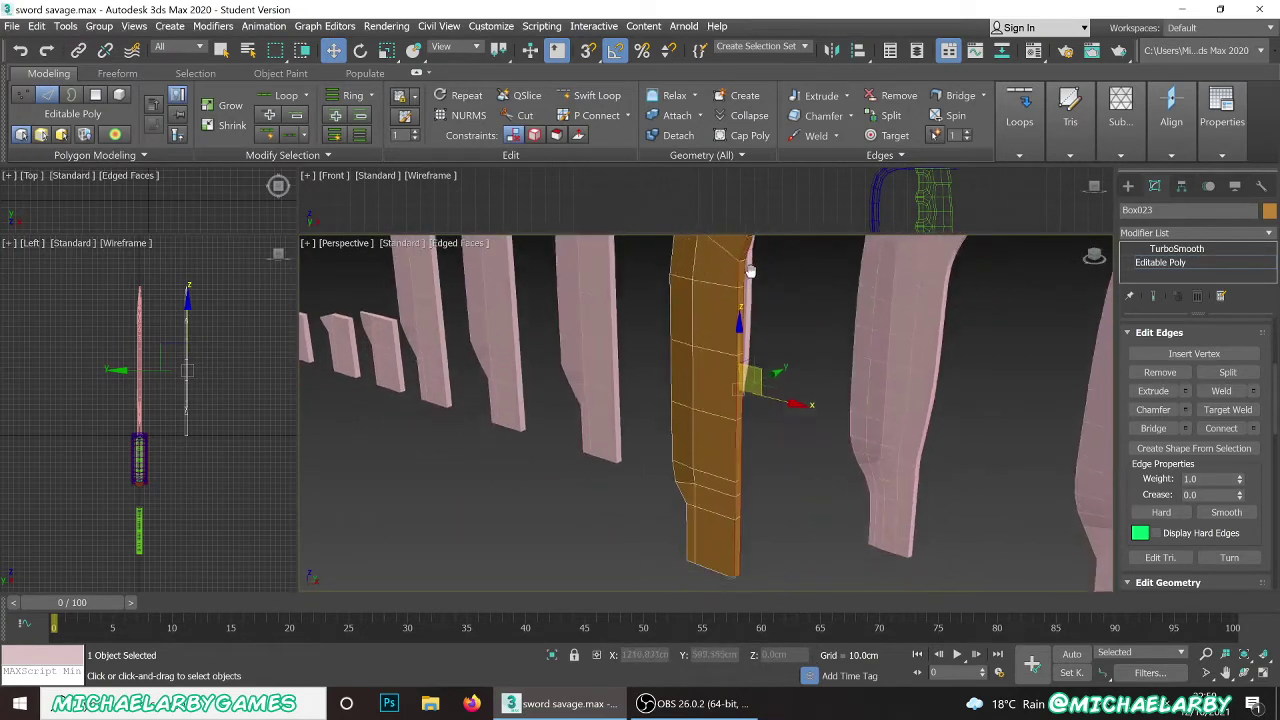
pyautogui.scroll(2, 738, 496)
pyautogui.scroll(-3, 740, 493)
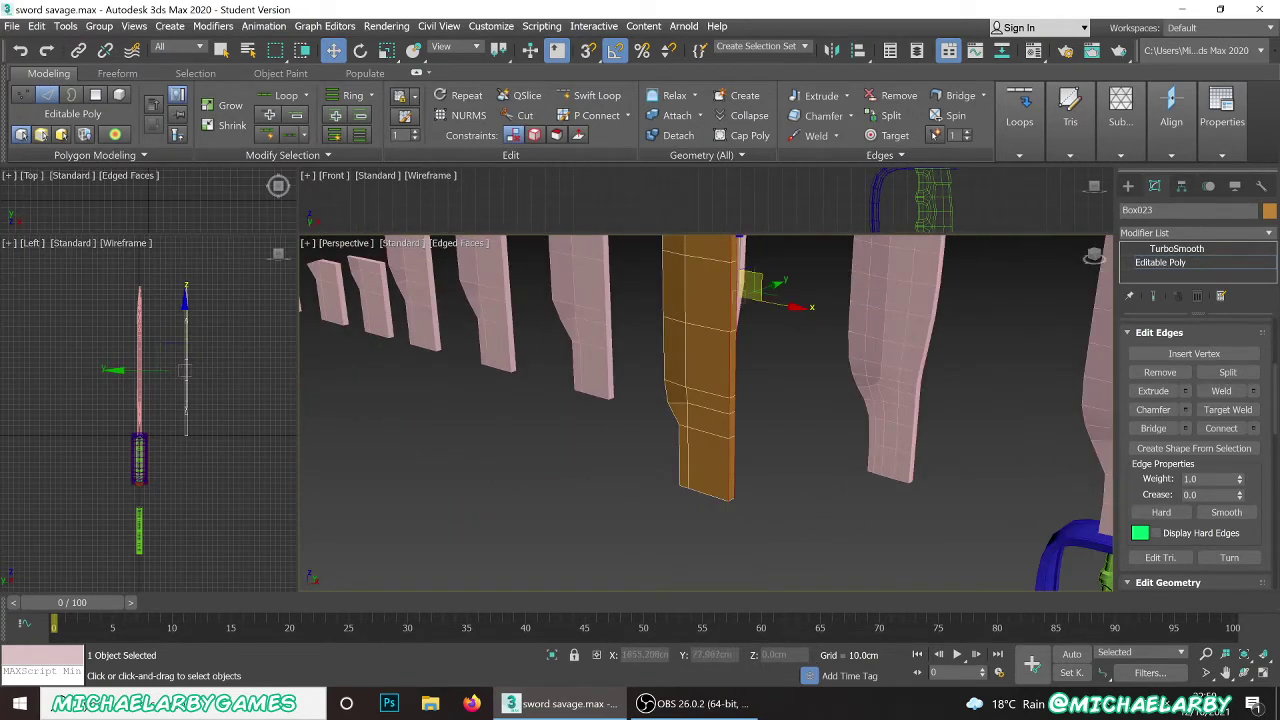
pyautogui.keyDown('alt'); pyautogui.moveTo(780, 420); pyautogui.dragTo(748, 503, button='middle'); pyautogui.keyUp('alt')
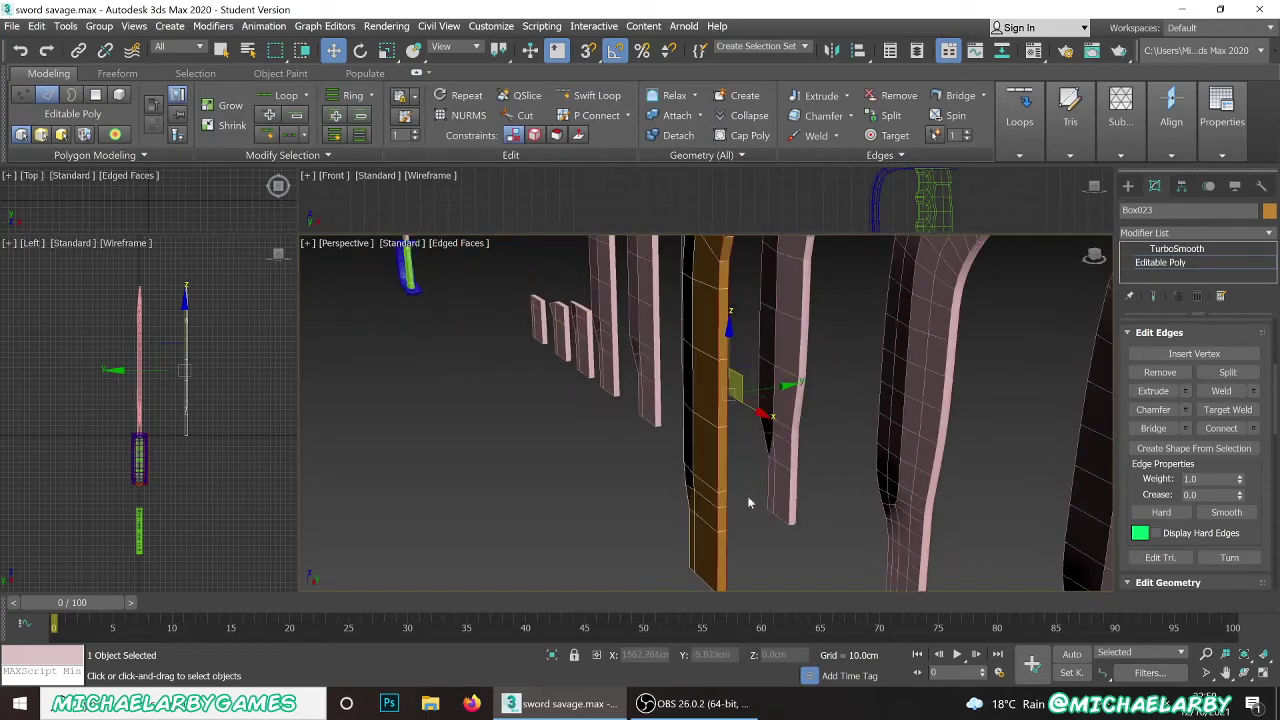
pyautogui.moveTo(1240, 497); pyautogui.dragTo(1224, 399)
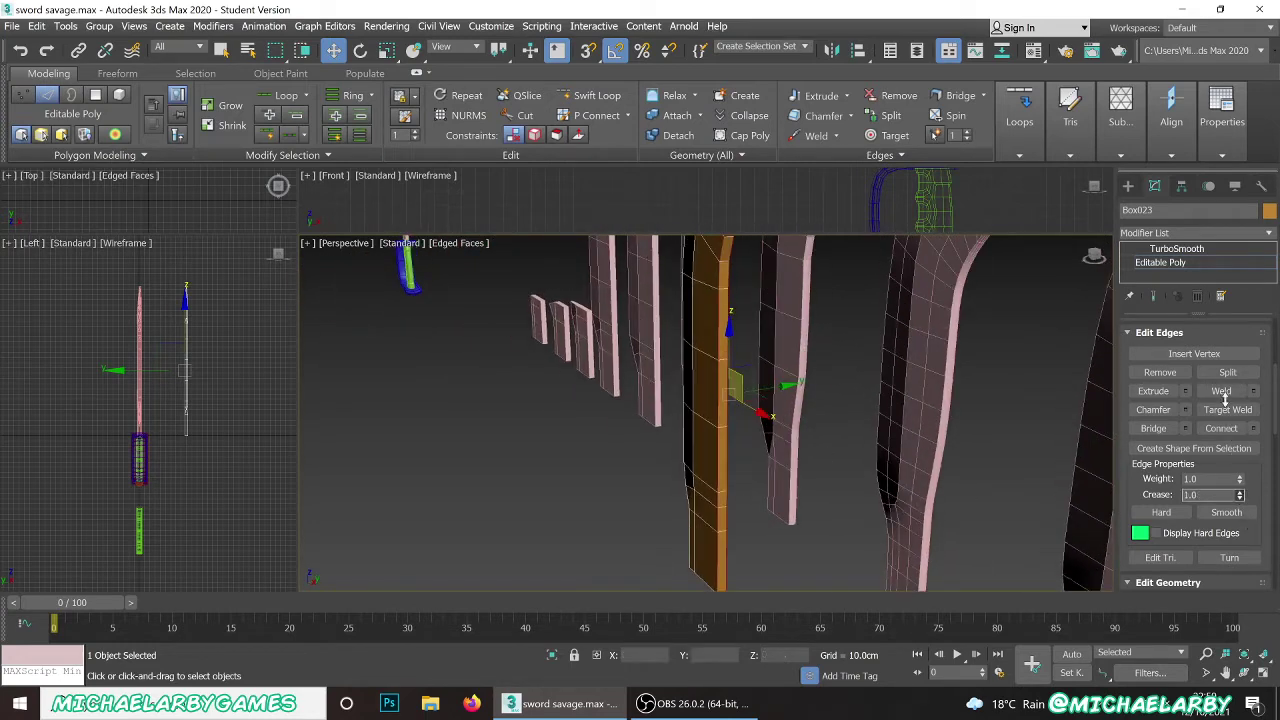
# - Review the creased blade at the TurboSmooth level, examining the tip, notch and back and comparing it with the neighbouring blade versions
pyautogui.click(1176, 248)
pyautogui.keyDown('alt'); pyautogui.moveTo(745, 405); pyautogui.dragTo(716, 440, button='middle'); pyautogui.keyUp('alt')
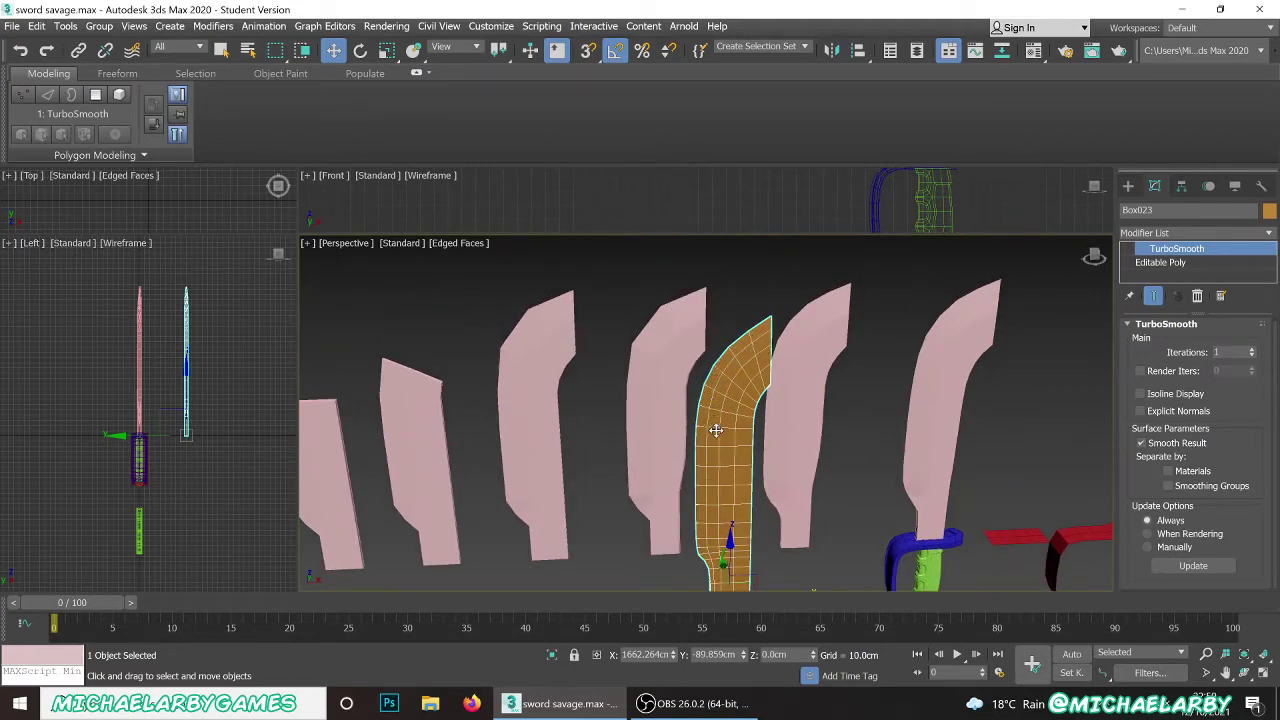
pyautogui.keyDown('alt'); pyautogui.moveTo(736, 482); pyautogui.dragTo(724, 342, button='middle'); pyautogui.keyUp('alt')
pyautogui.scroll(3, 725, 335)
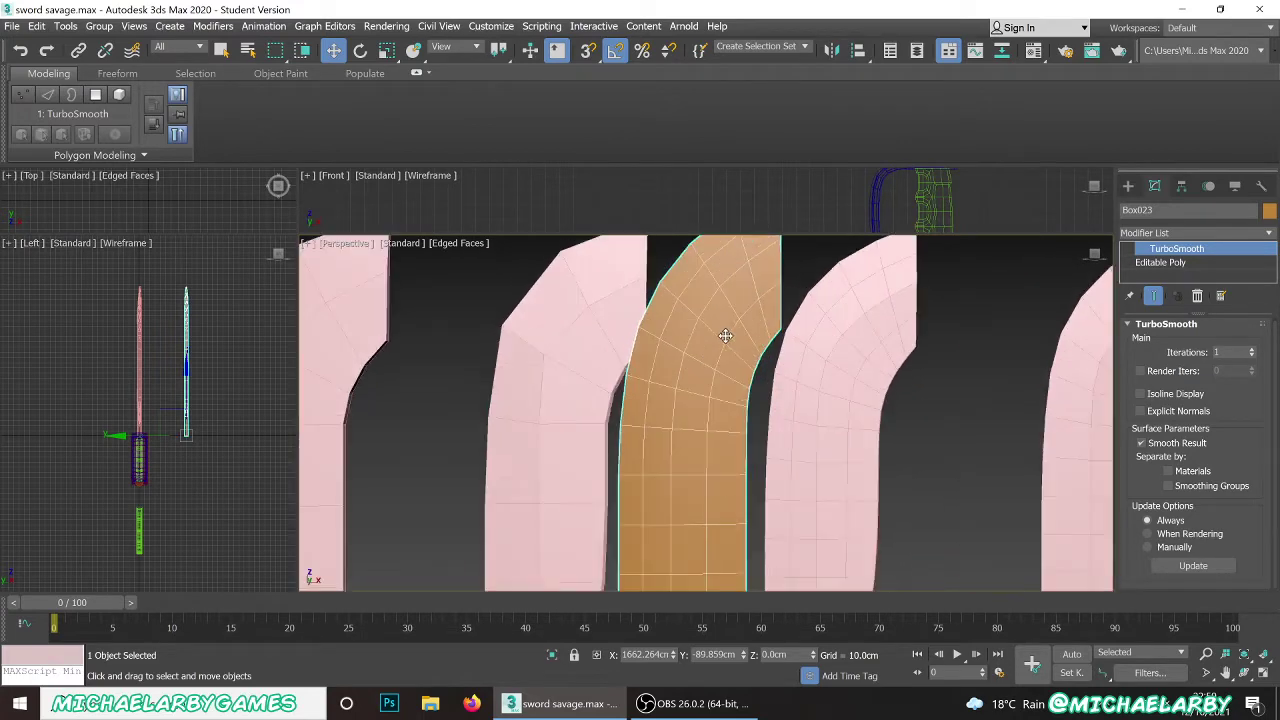
pyautogui.scroll(-3, 718, 390)
pyautogui.scroll(2, 709, 429)
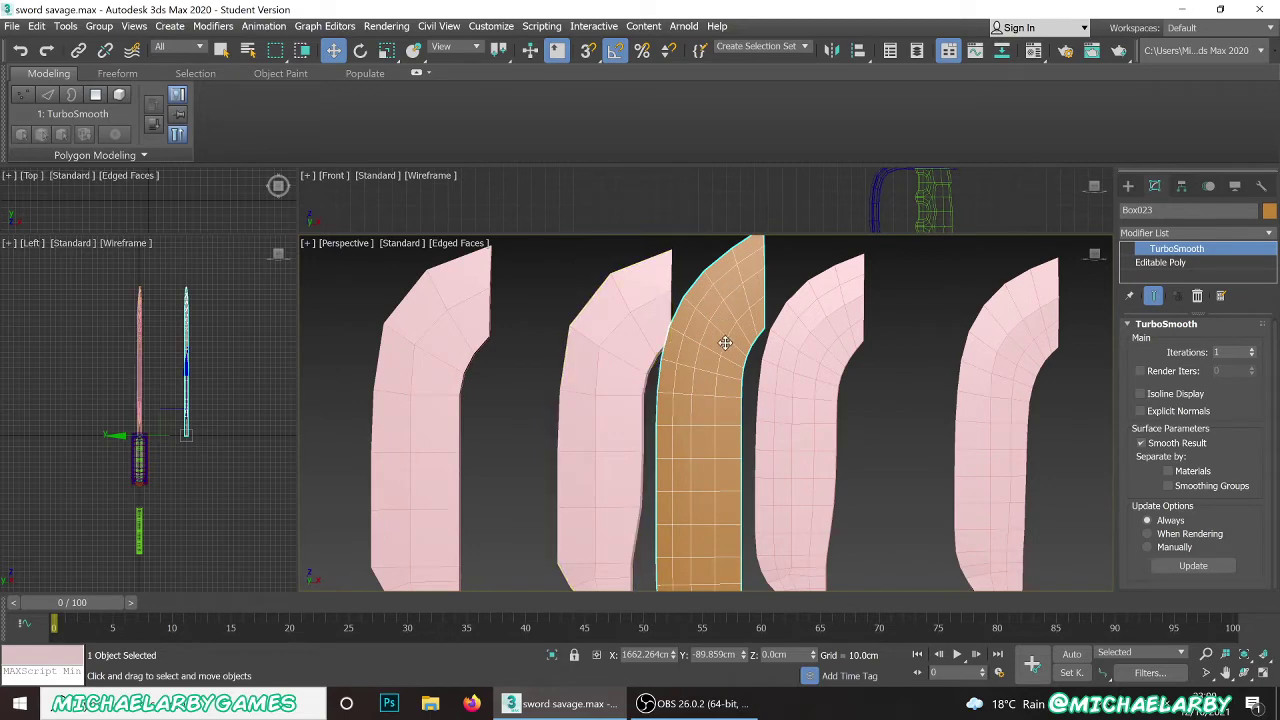
pyautogui.keyDown('alt'); pyautogui.moveTo(739, 387); pyautogui.dragTo(690, 425, button='middle'); pyautogui.keyUp('alt')
pyautogui.scroll(4, 700, 380)
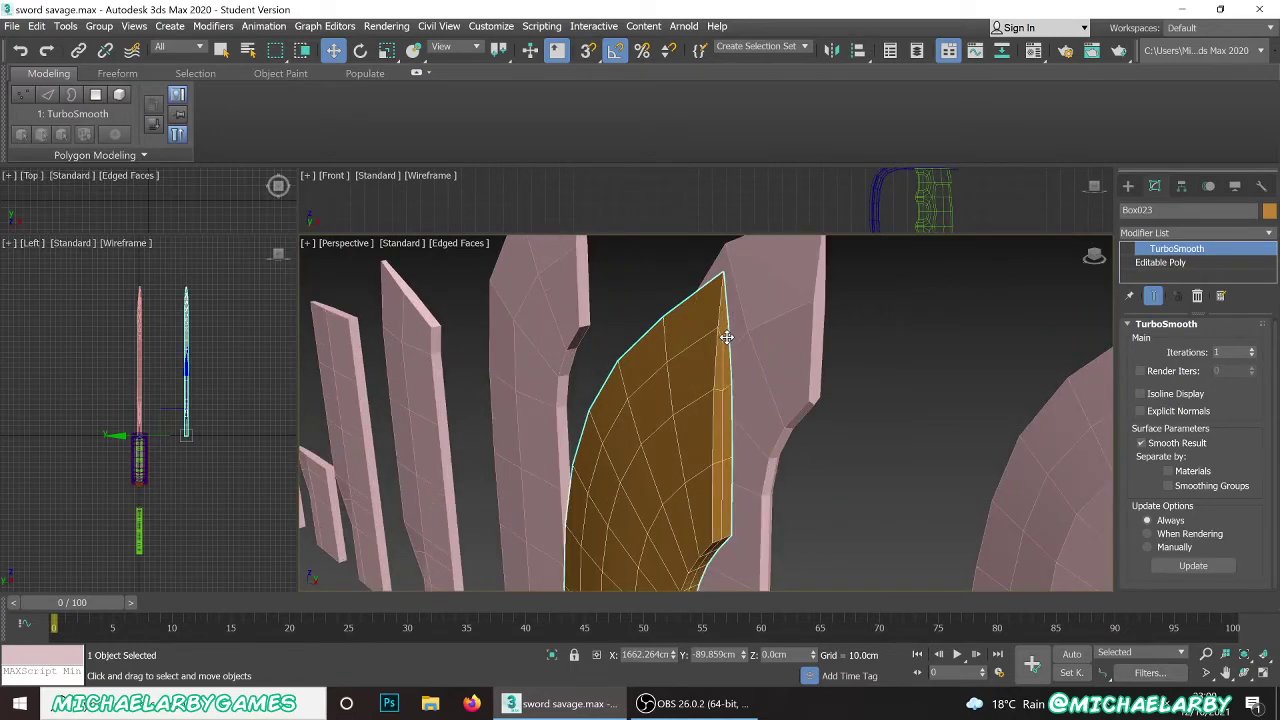
pyautogui.scroll(-3, 726, 338)
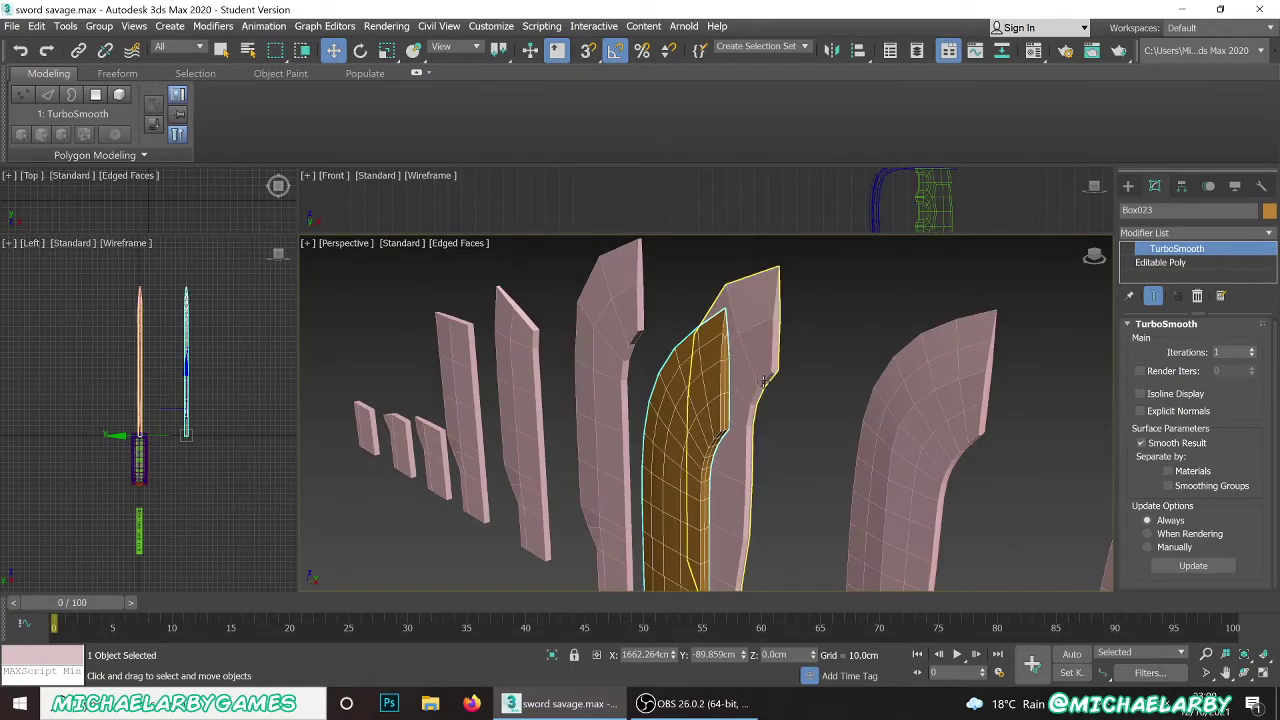
pyautogui.scroll(-3, 673, 347)
pyautogui.scroll(2, 693, 366)
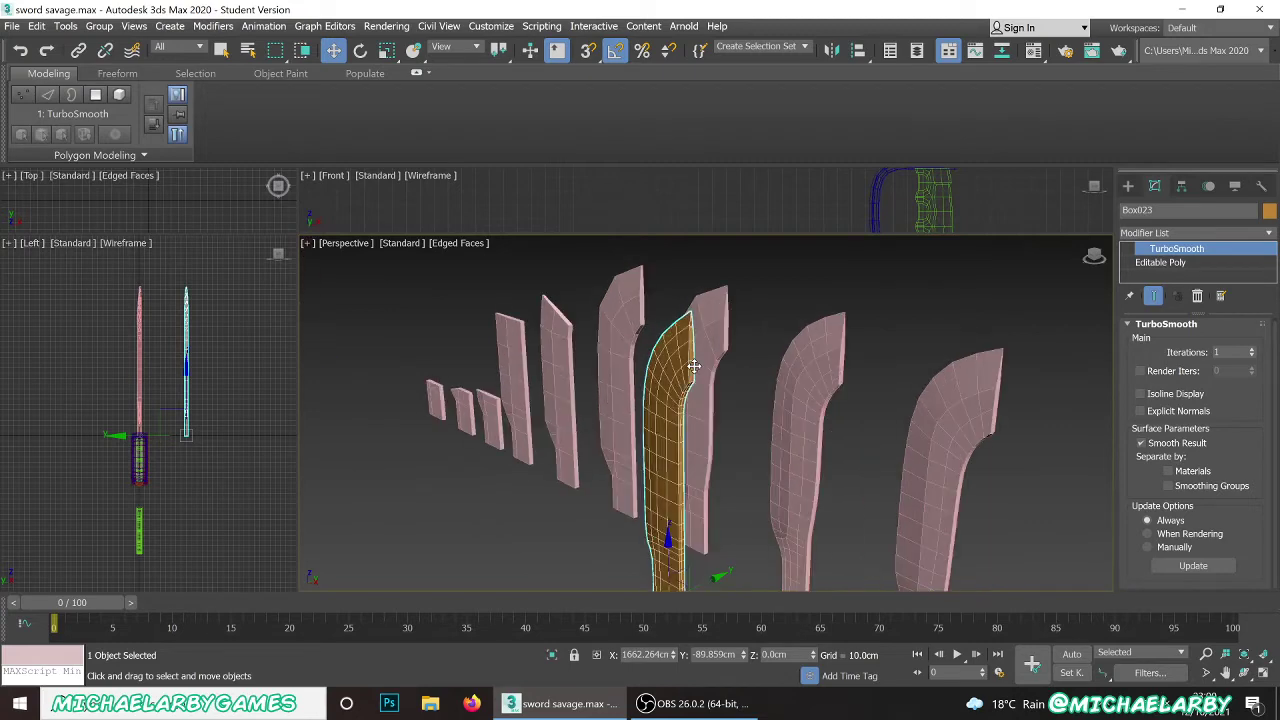
pyautogui.keyDown('alt'); pyautogui.moveTo(706, 383); pyautogui.dragTo(585, 311, button='middle'); pyautogui.keyUp('alt')
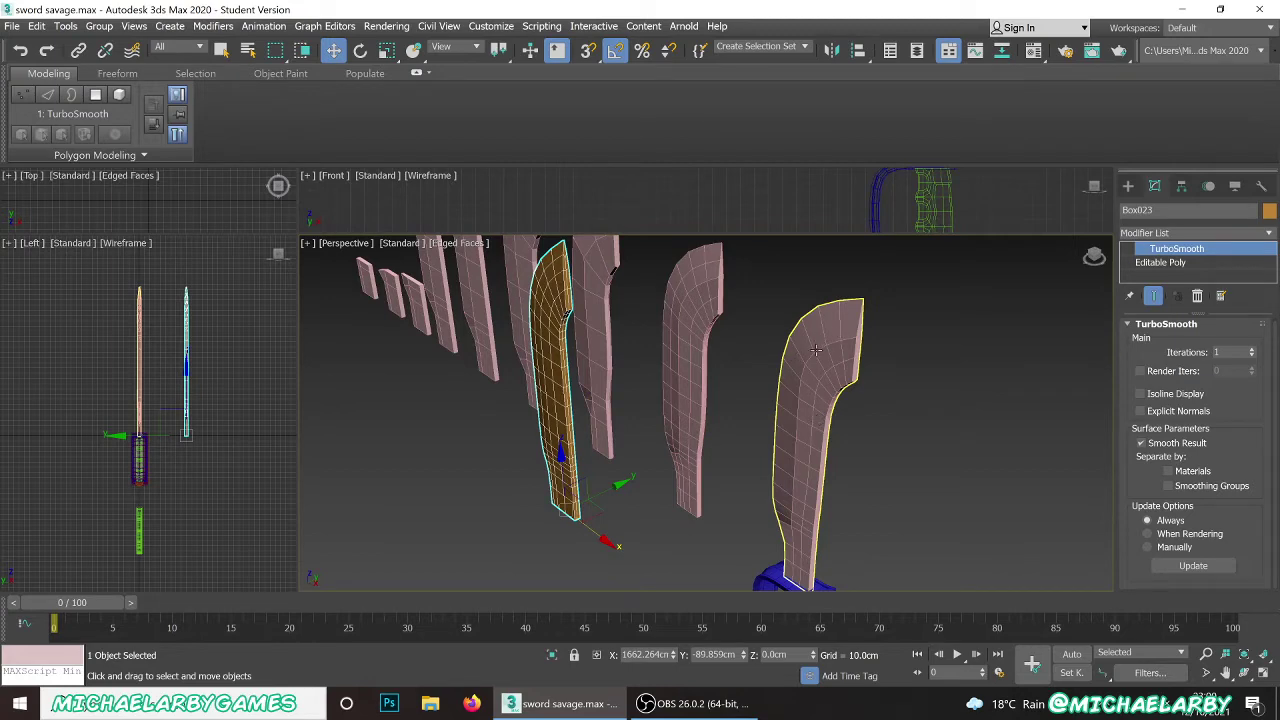
pyautogui.scroll(5, 555, 372)
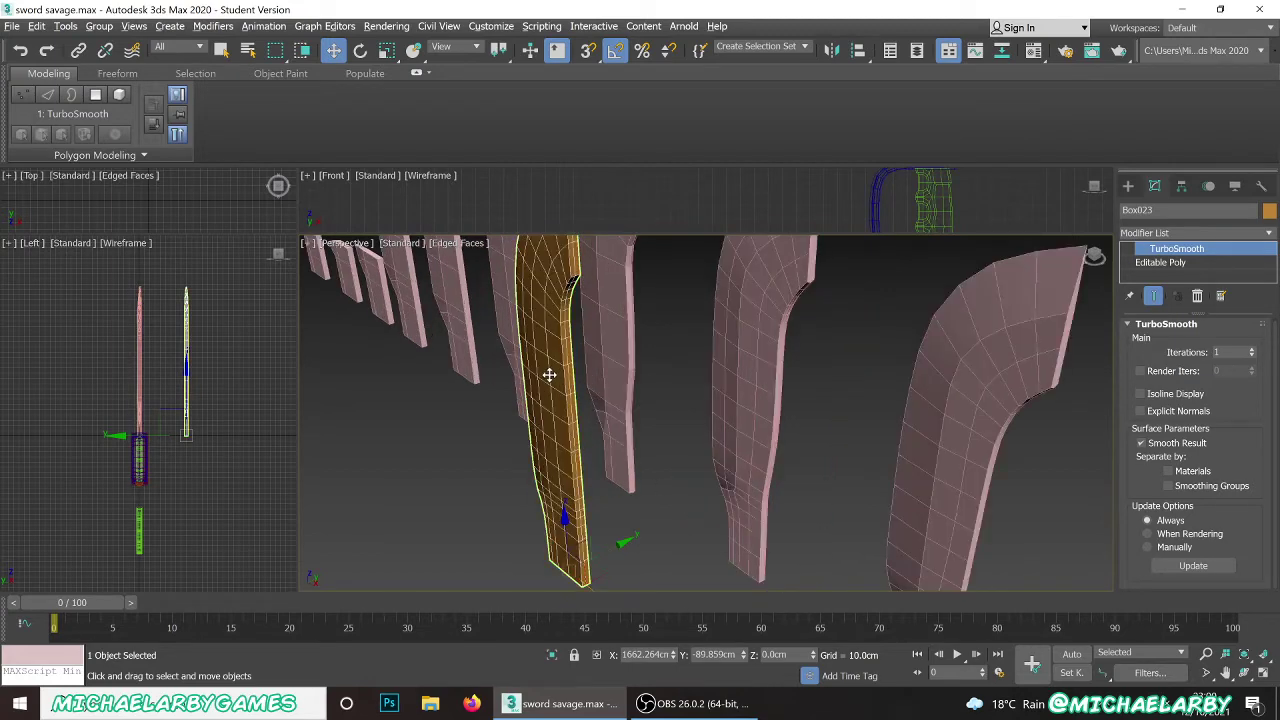
pyautogui.keyDown('alt'); pyautogui.moveTo(575, 373); pyautogui.dragTo(579, 366, button='middle'); pyautogui.keyUp('alt')
pyautogui.keyDown('alt'); pyautogui.moveTo(579, 380); pyautogui.dragTo(537, 434, button='middle'); pyautogui.keyUp('alt')
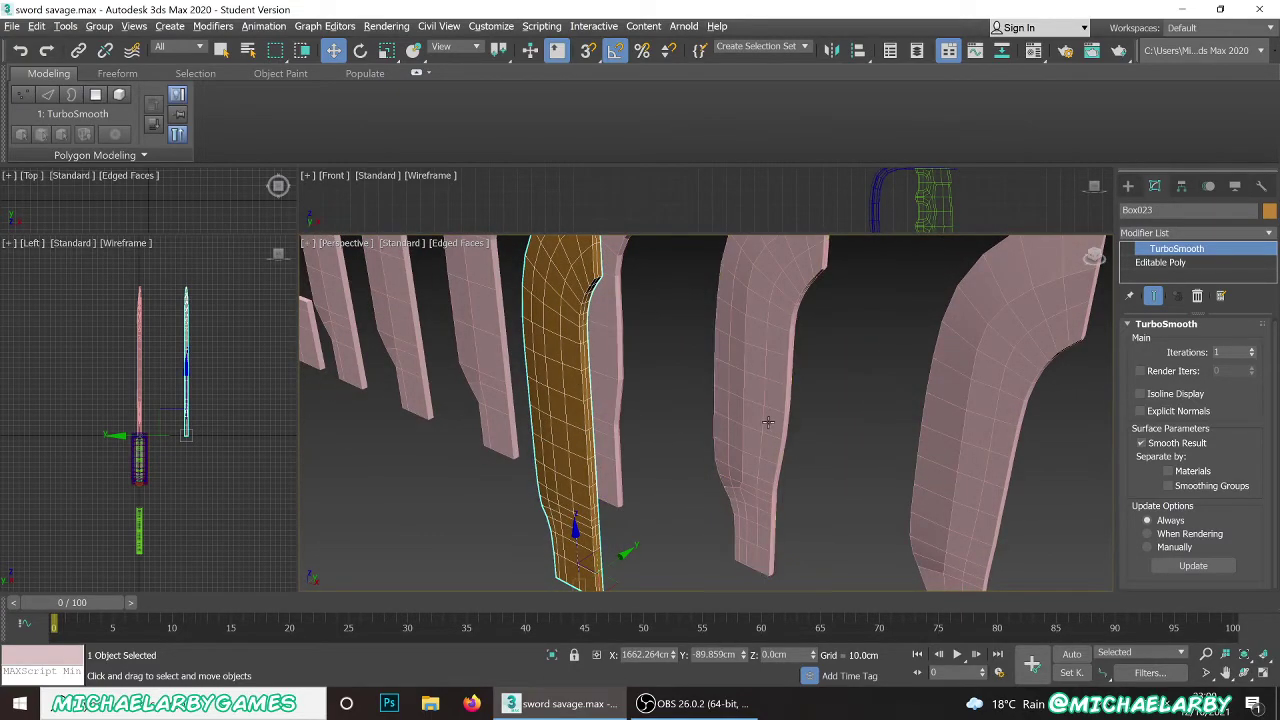
pyautogui.keyDown('alt'); pyautogui.moveTo(769, 423); pyautogui.dragTo(789, 443, button='middle'); pyautogui.keyUp('alt')
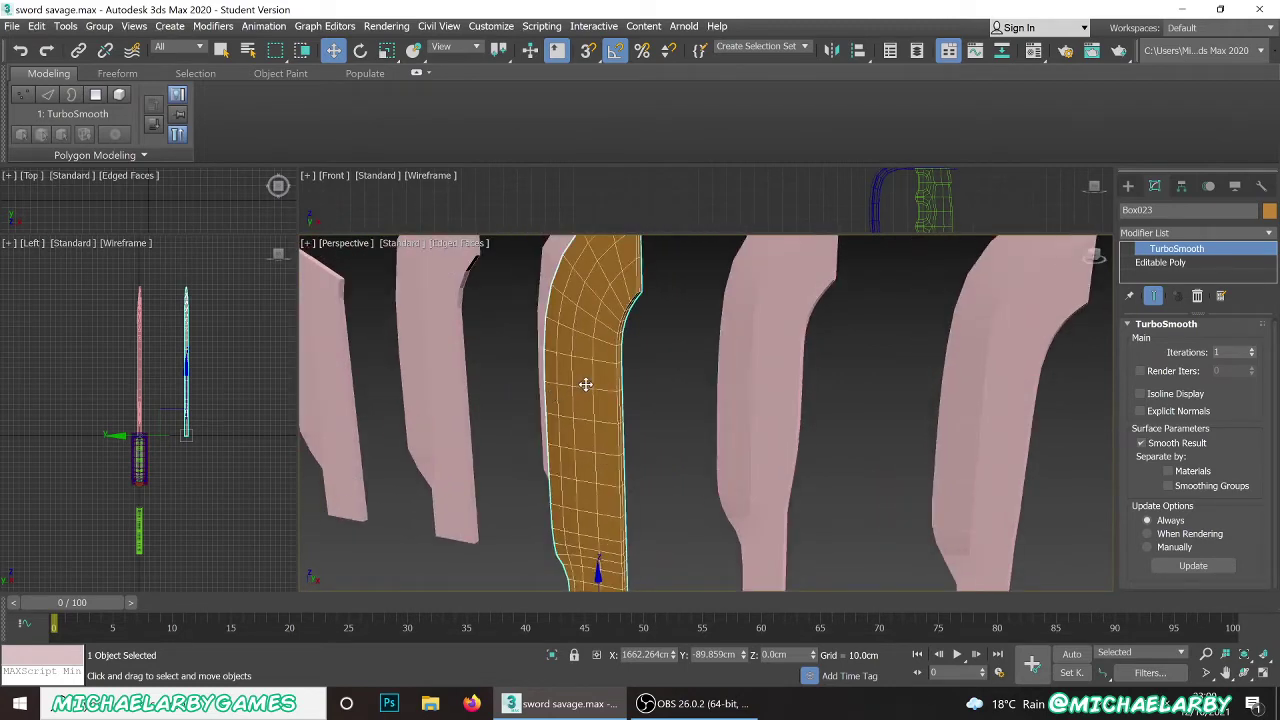
pyautogui.scroll(-2, 585, 384)
pyautogui.scroll(2, 595, 340)
pyautogui.keyDown('alt'); pyautogui.moveTo(600, 330); pyautogui.dragTo(630, 318, button='middle'); pyautogui.keyUp('alt')
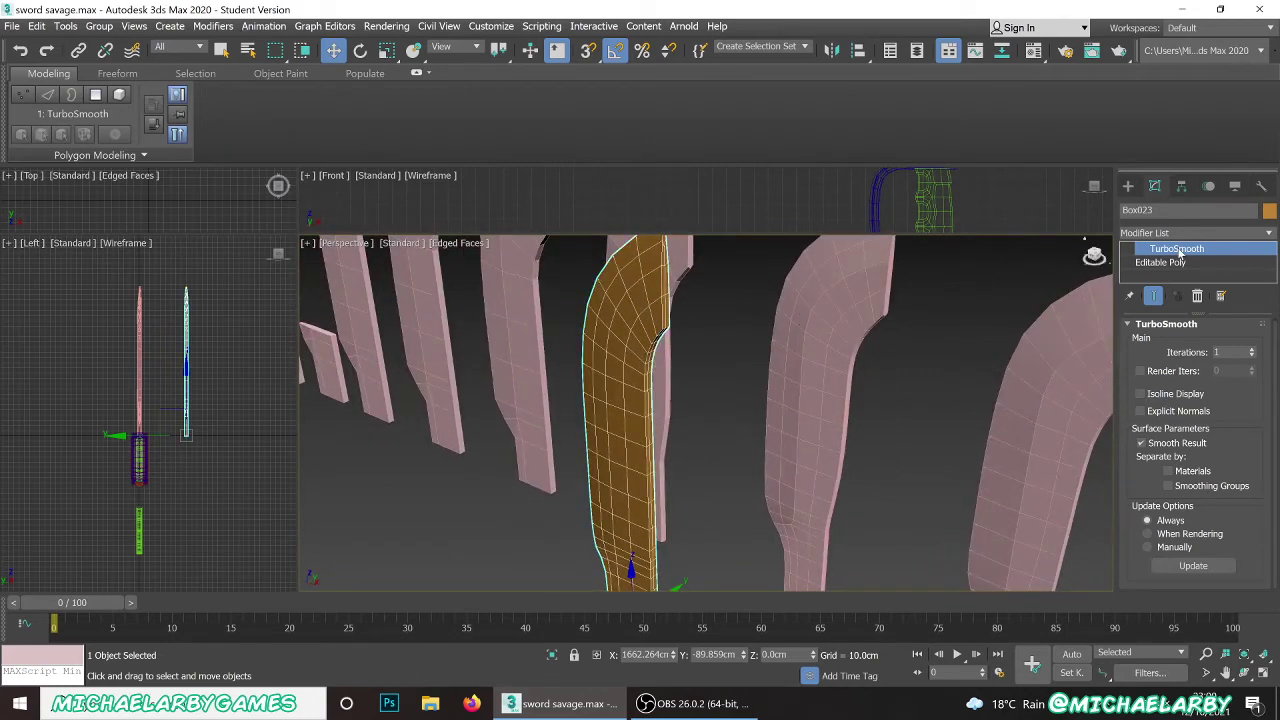
# - Collapse the TurboSmooth blade by converting it to an Editable Poly
pyautogui.rightClick(607, 394)
pyautogui.moveTo(707, 569)
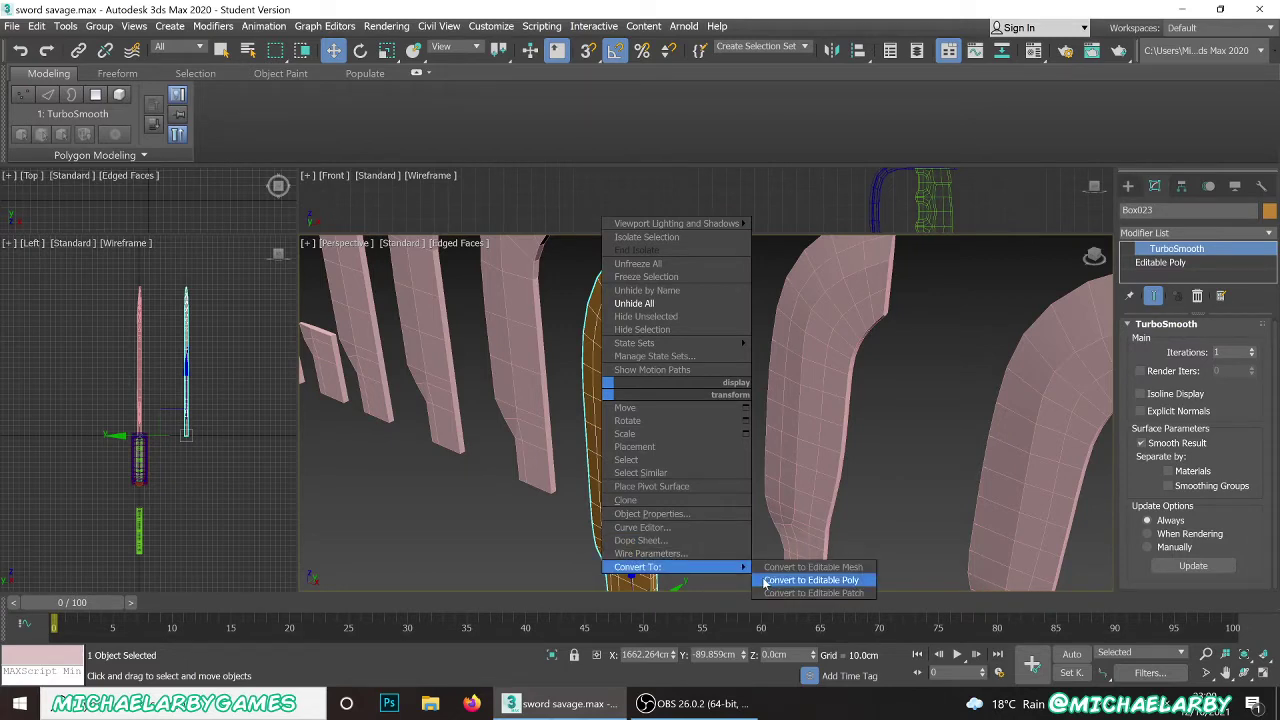
pyautogui.click(810, 580)
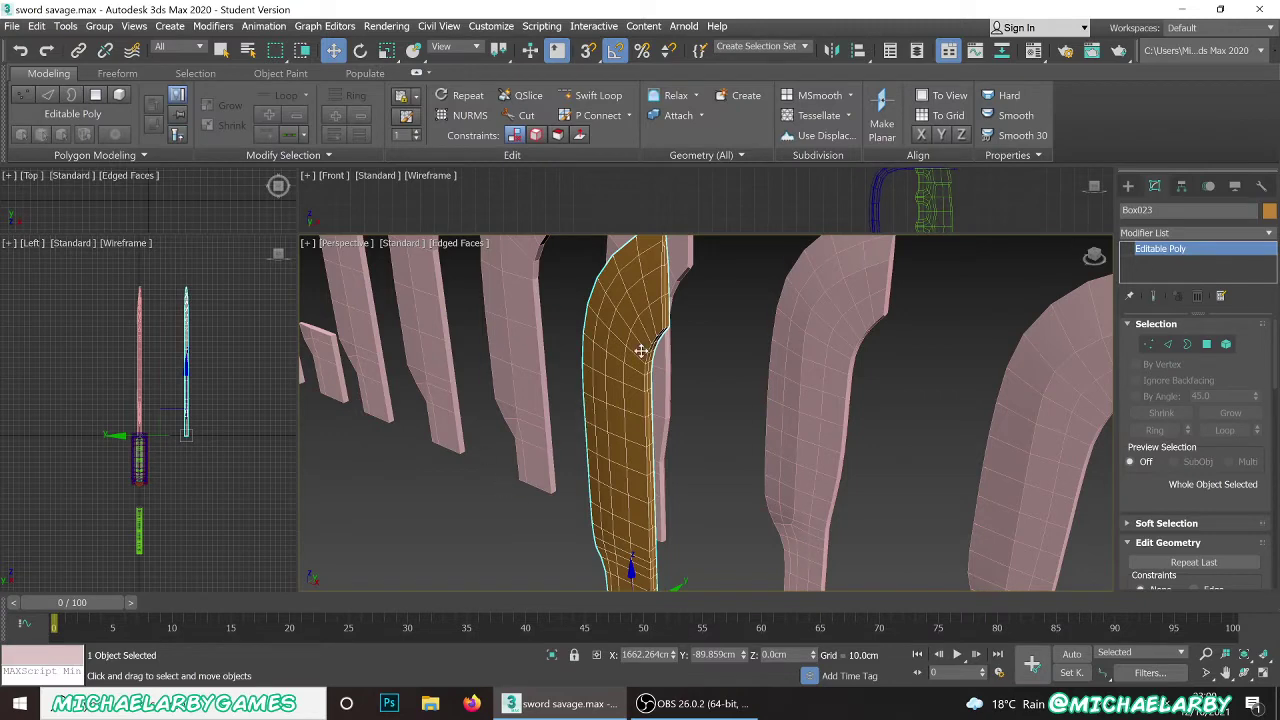
# - Raise the middle vertex on the back face just below the tip to about Z 274.1 cm, level with its neighbours
pyautogui.scroll(-5, 640, 350)
pyautogui.scroll(8, 686, 323)
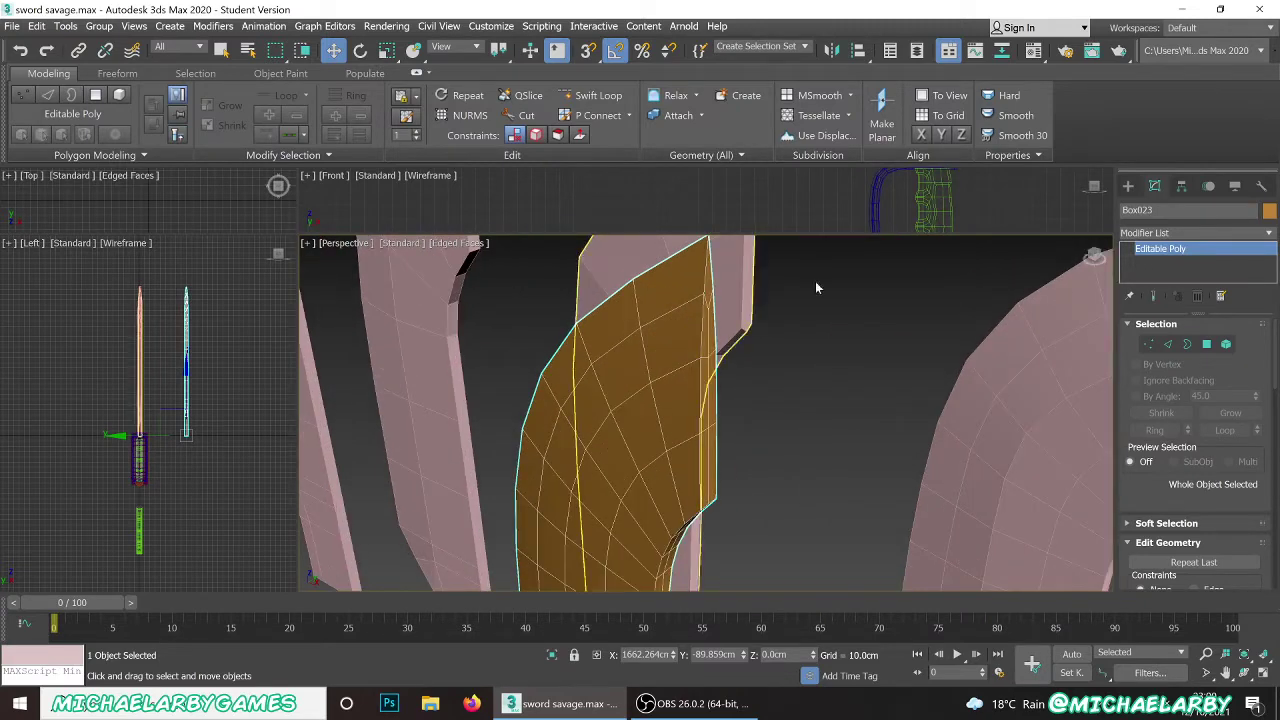
pyautogui.click(1149, 345)
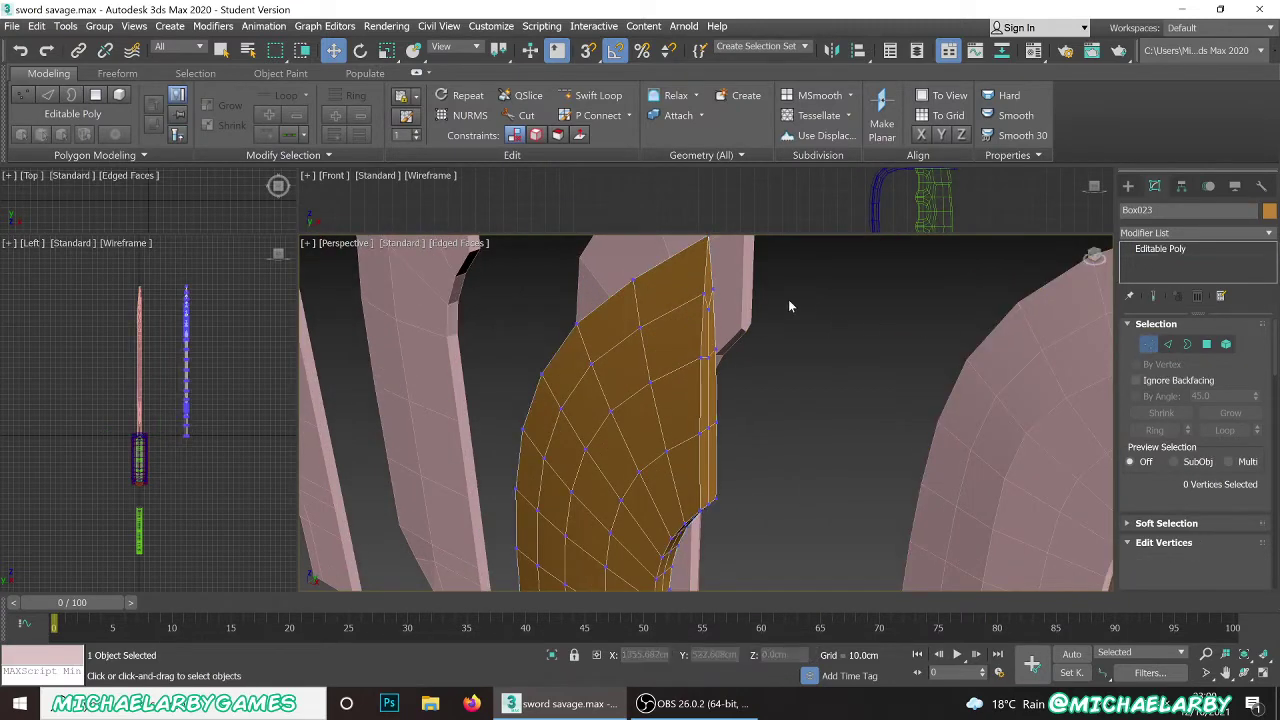
pyautogui.keyDown('alt'); pyautogui.moveTo(788, 299); pyautogui.dragTo(680, 353, button='middle'); pyautogui.keyUp('alt')
pyautogui.scroll(1, 680, 353)
pyautogui.scroll(2, 657, 349)
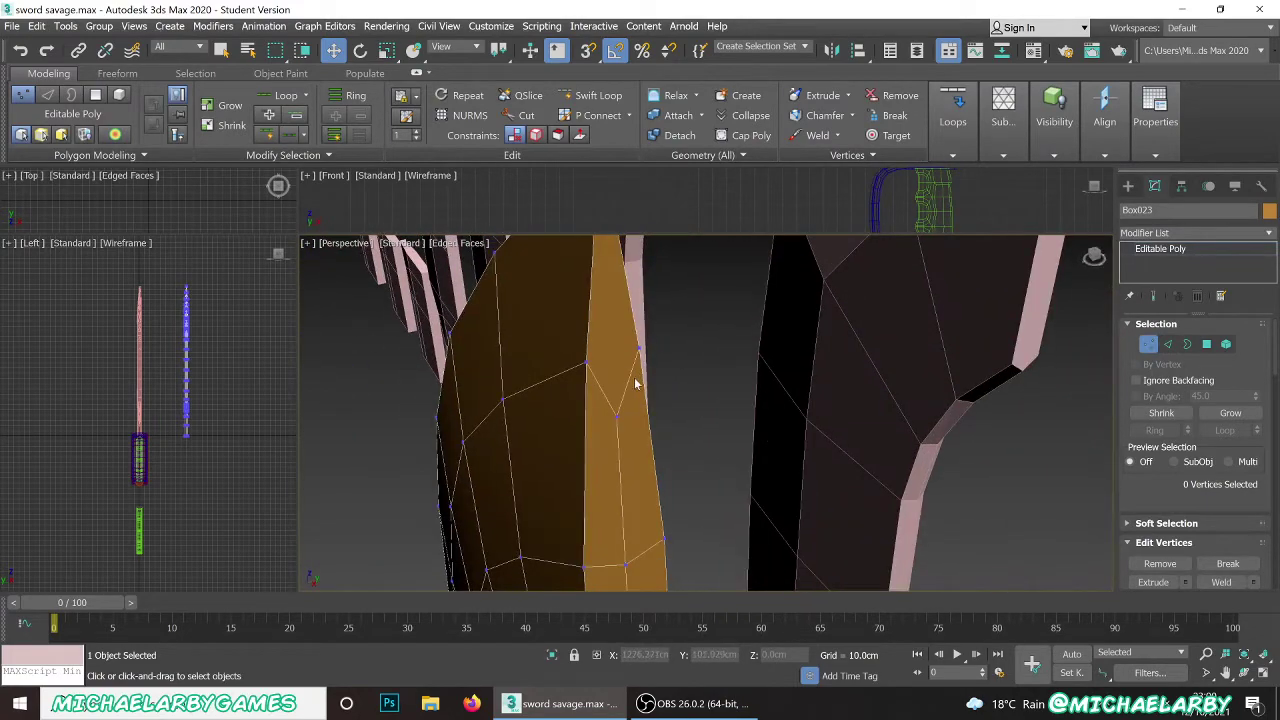
pyautogui.click(616, 415)
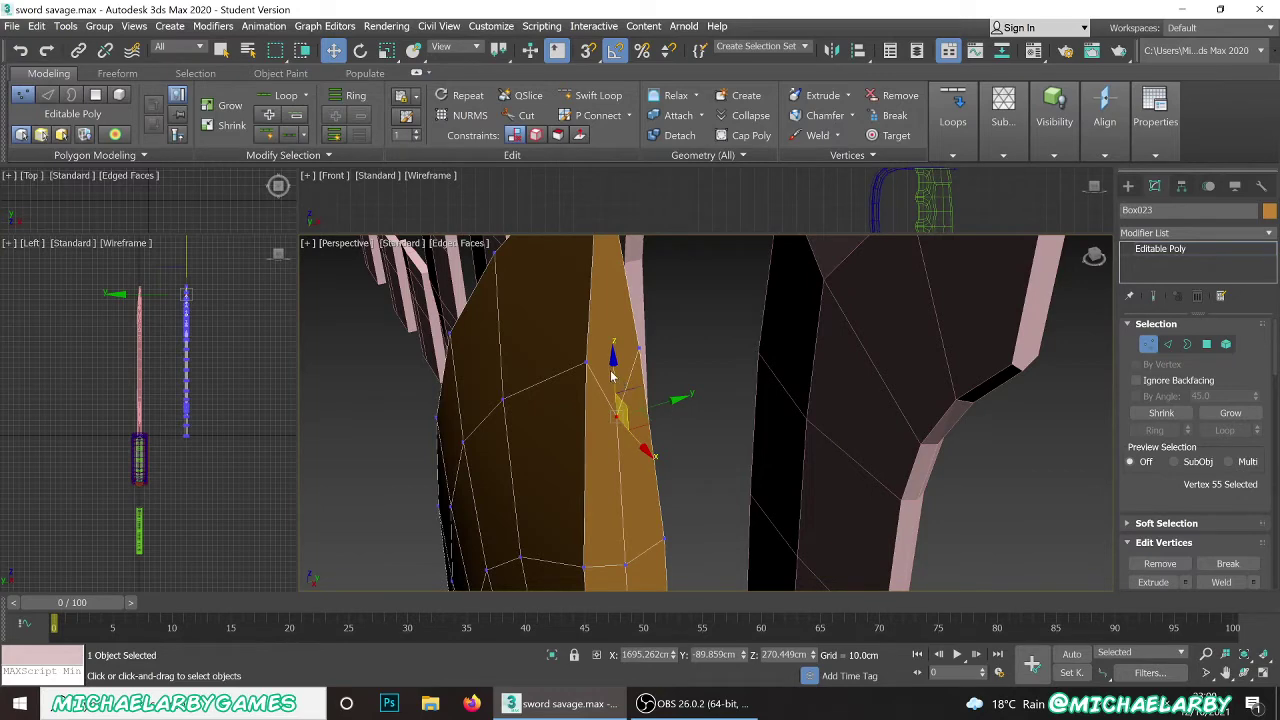
pyautogui.moveTo(614, 371); pyautogui.dragTo(608, 321)
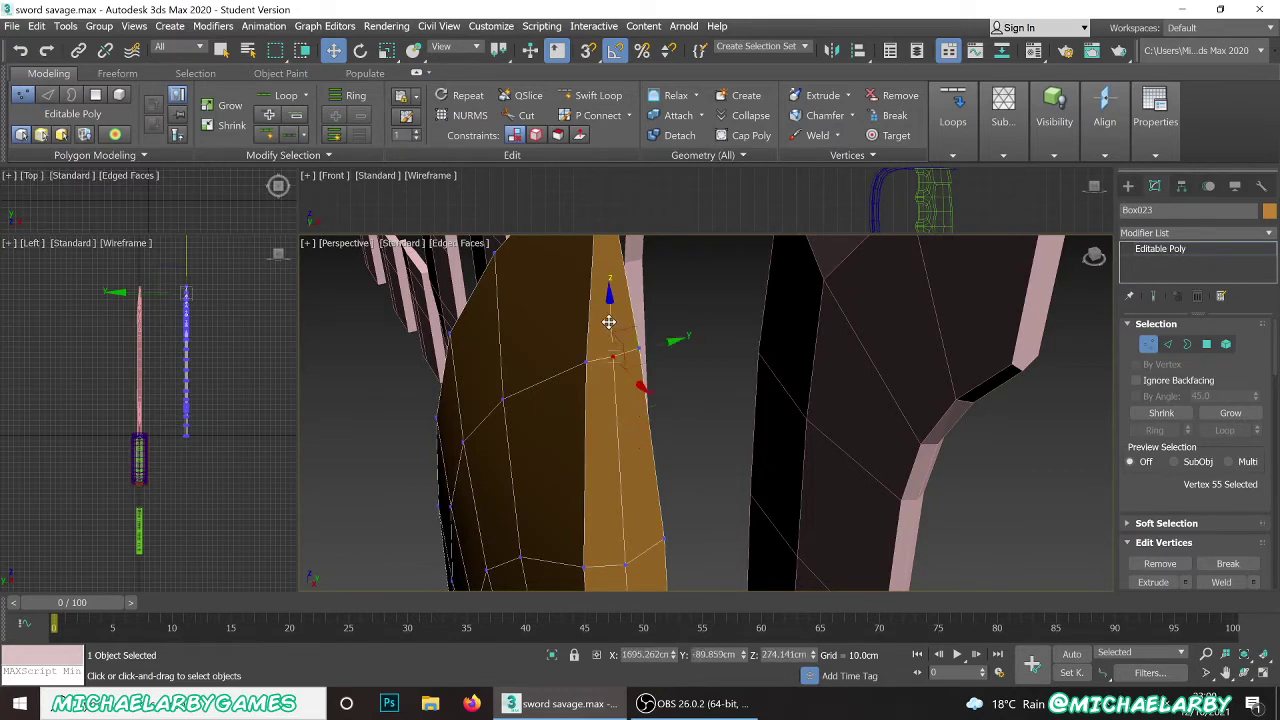
# - Move the middle vertex where the cutting side narrows towards the base to about X 1638.4 cm, Z 46.1 cm
pyautogui.scroll(-5, 668, 312)
pyautogui.keyDown('alt'); pyautogui.moveTo(593, 449); pyautogui.dragTo(686, 251, button='middle'); pyautogui.keyUp('alt')
pyautogui.moveTo(686, 251); pyautogui.dragTo(672, 171, button='middle')
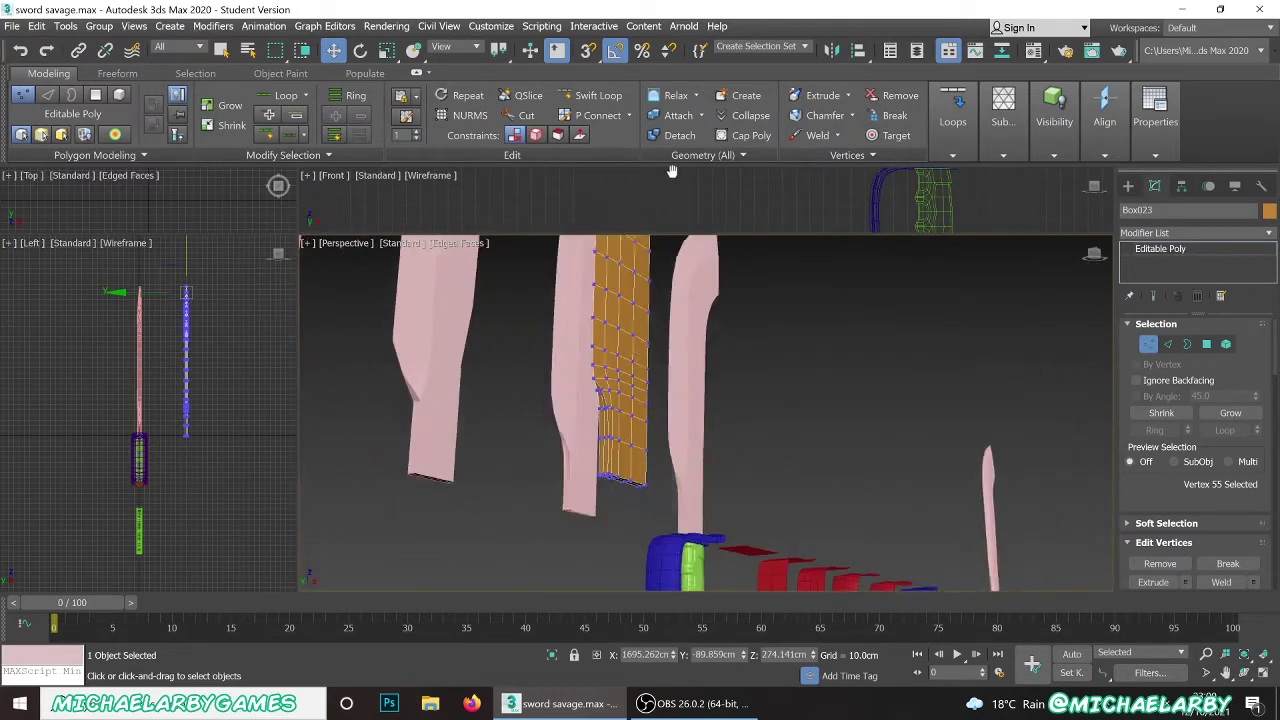
pyautogui.scroll(5, 640, 366)
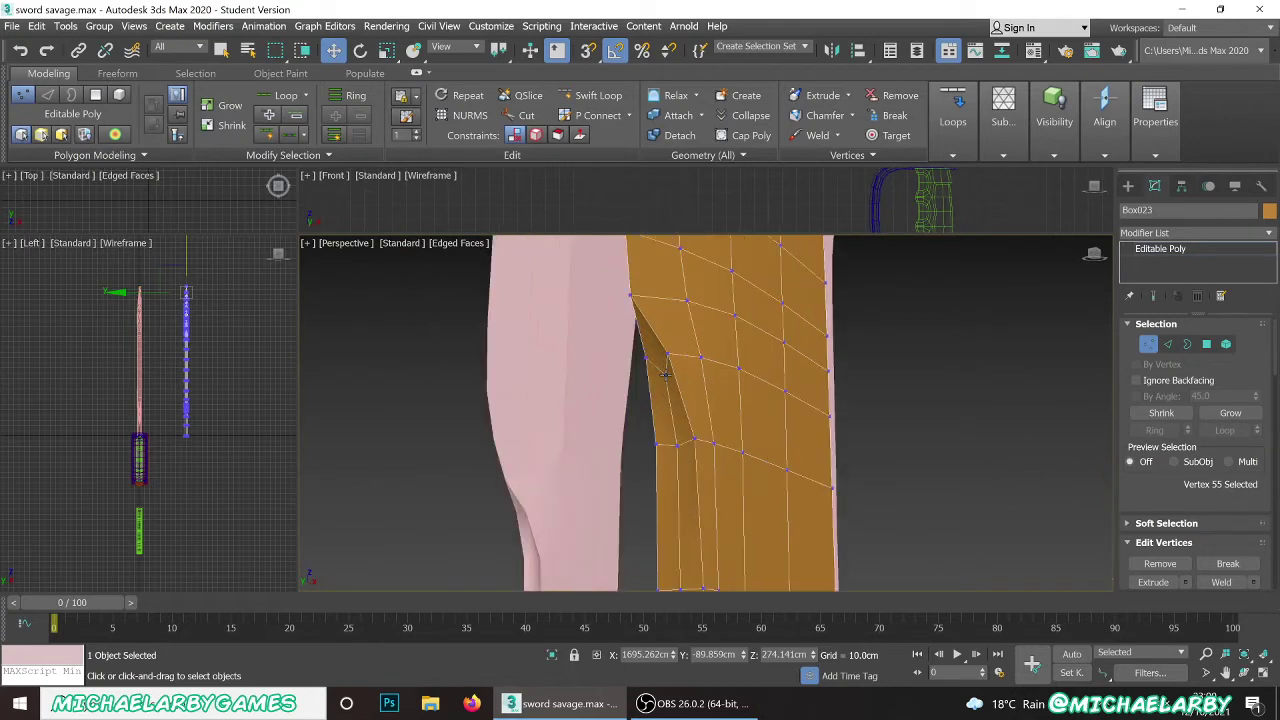
pyautogui.click(665, 373)
pyautogui.keyDown('alt'); pyautogui.moveTo(665, 373); pyautogui.dragTo(648, 405, button='middle'); pyautogui.keyUp('alt')
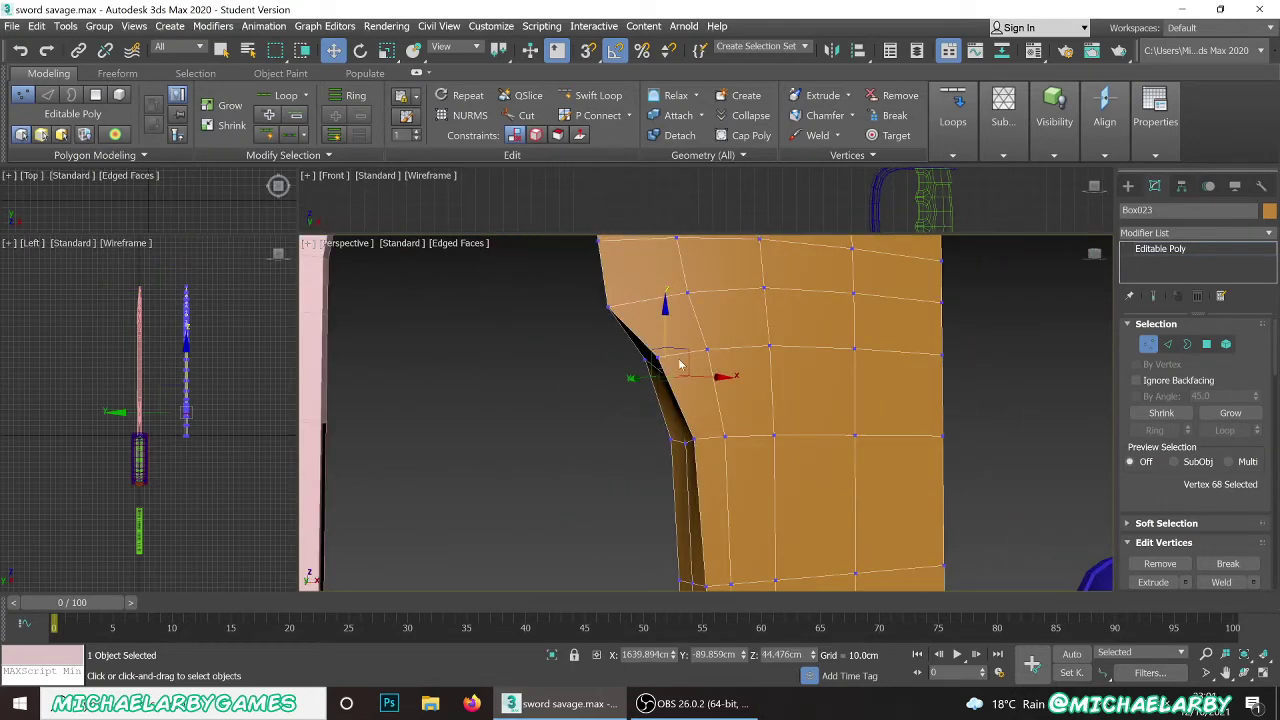
pyautogui.moveTo(686, 349); pyautogui.dragTo(676, 340)
# - Select the lengthwise edge loop closest to the blade's cutting edge and remove it
pyautogui.scroll(-2, 675, 373)
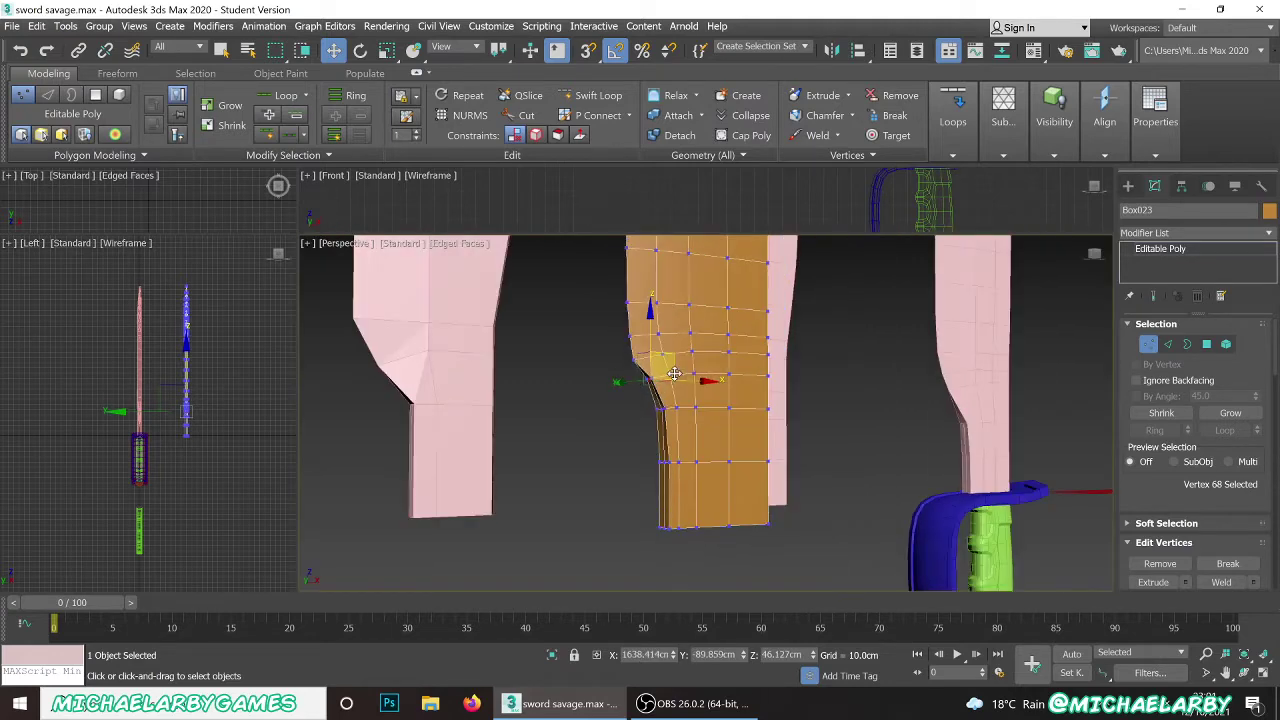
pyautogui.scroll(-5, 683, 374)
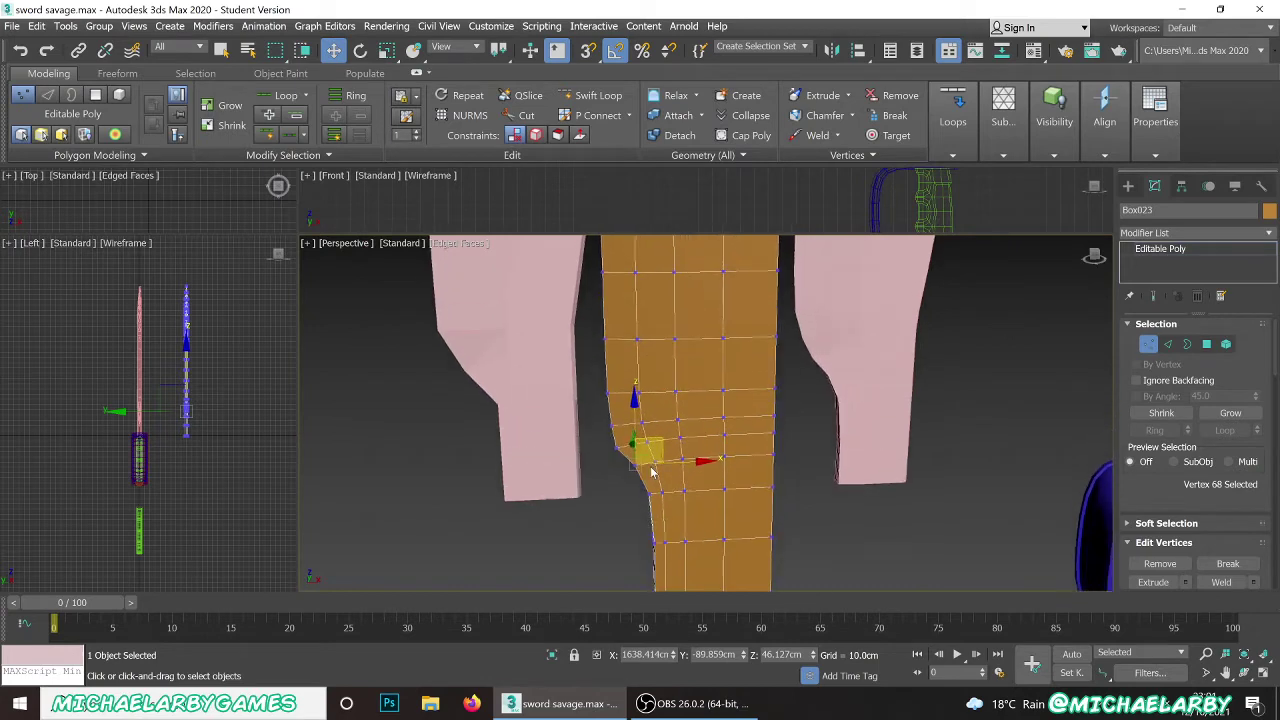
pyautogui.keyDown('alt'); pyautogui.moveTo(657, 332); pyautogui.dragTo(620, 372, button='middle'); pyautogui.keyUp('alt')
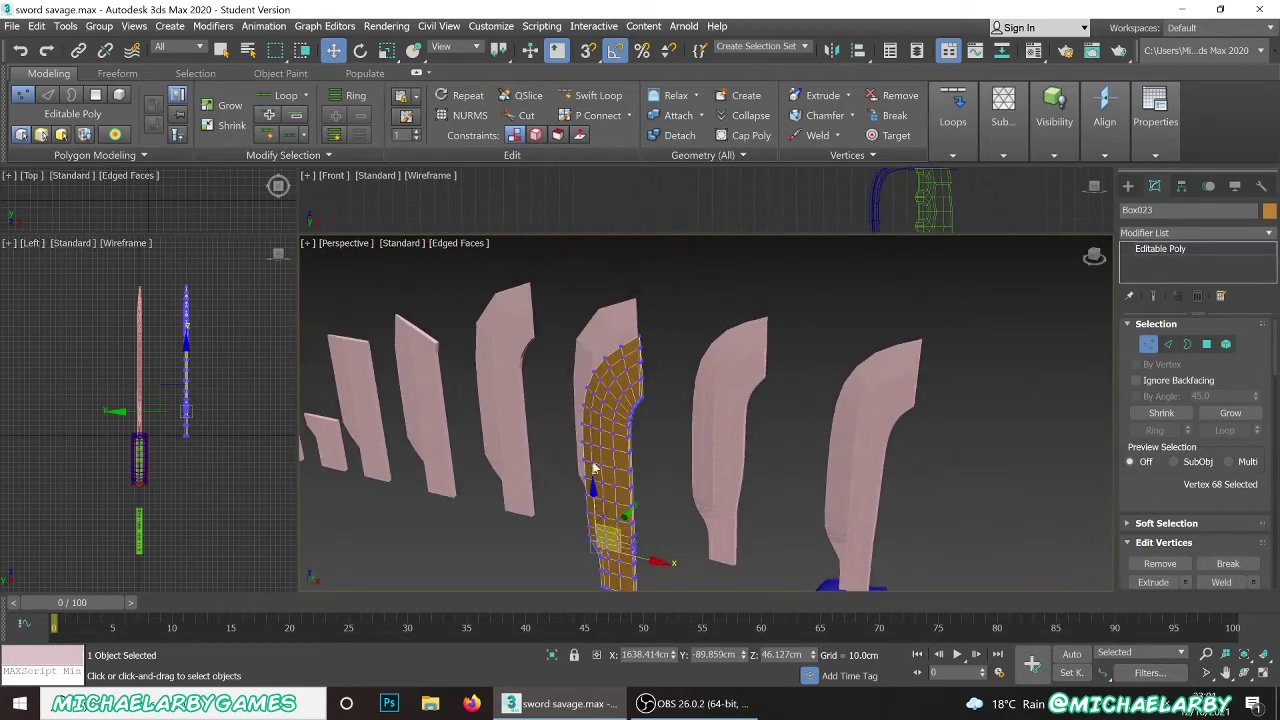
pyautogui.scroll(6, 616, 377)
pyautogui.scroll(2, 616, 377)
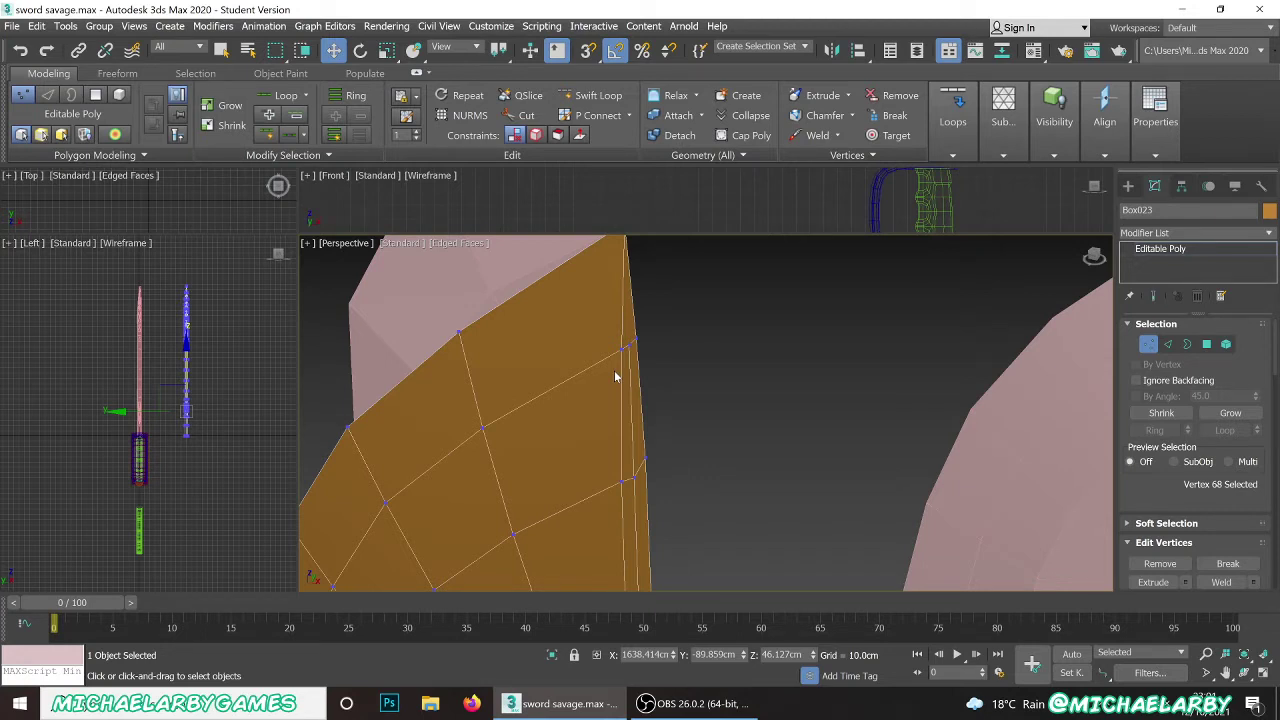
pyautogui.click(1167, 345)
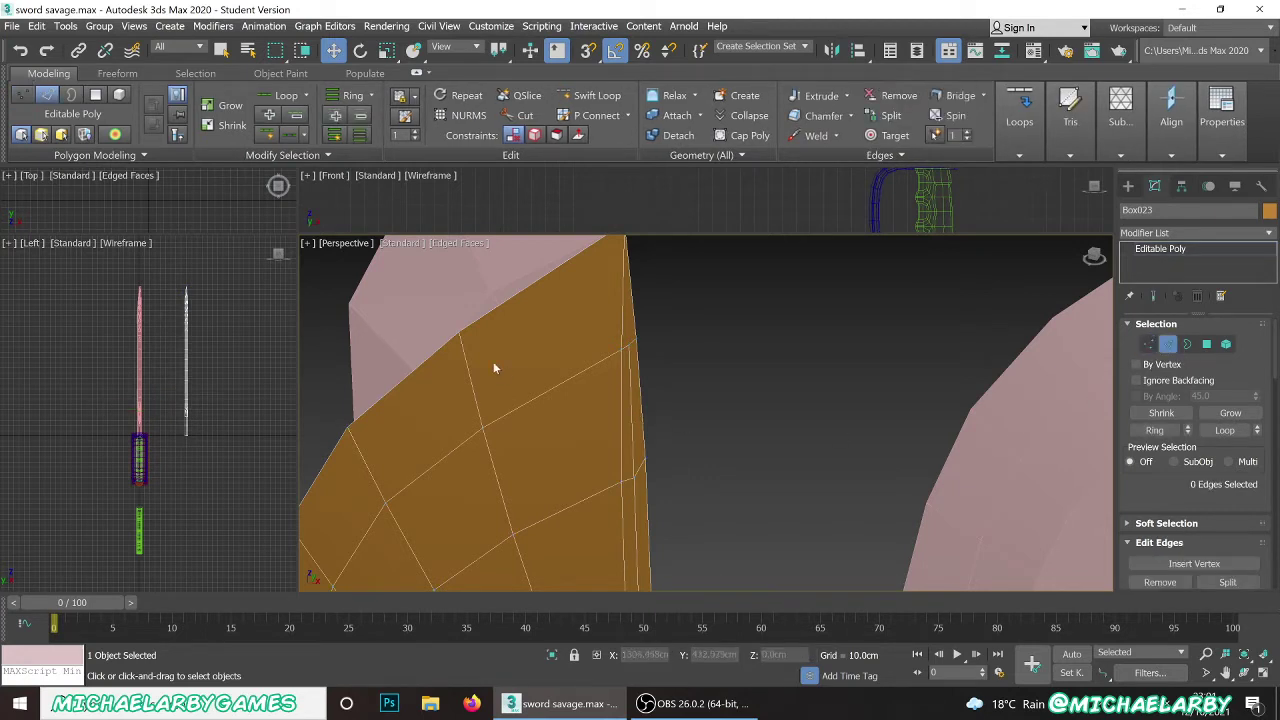
pyautogui.scroll(-7, 537, 396)
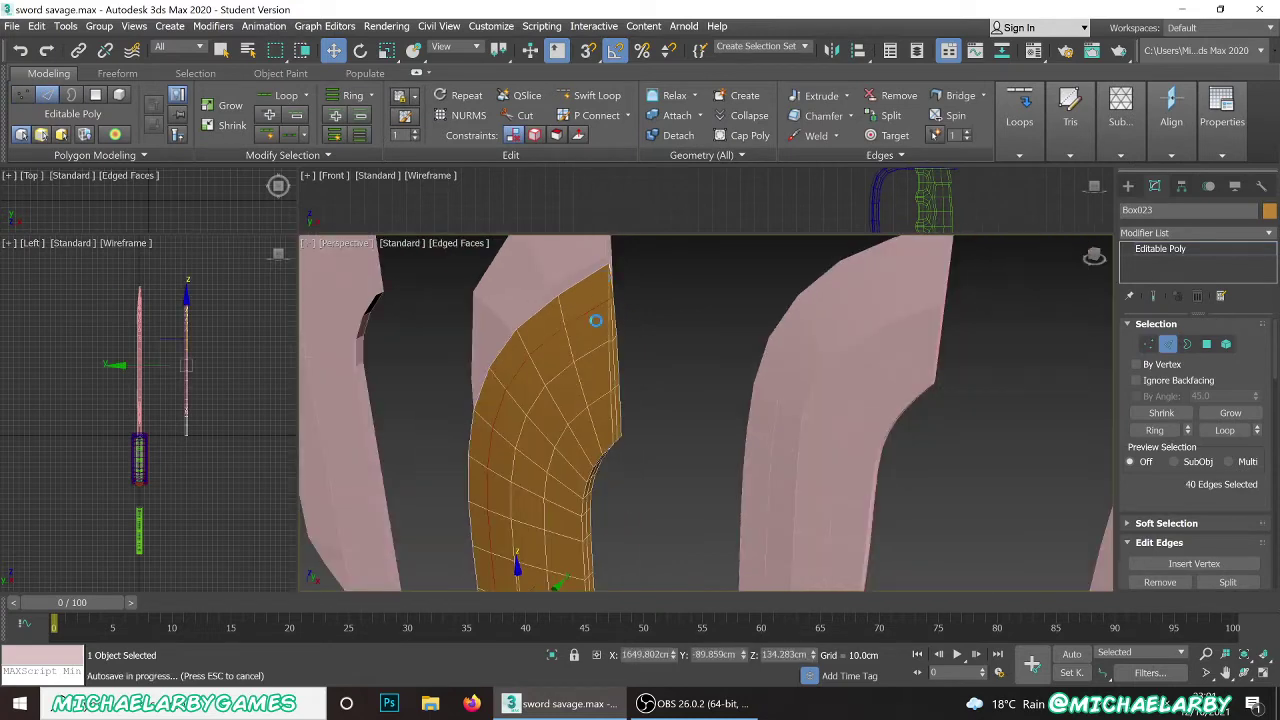
pyautogui.doubleClick(544, 432)
pyautogui.scroll(-3, 503, 438)
pyautogui.keyDown('alt'); pyautogui.moveTo(503, 438); pyautogui.dragTo(546, 284, button='middle'); pyautogui.keyUp('alt')
pyautogui.scroll(5, 540, 408)
pyautogui.moveTo(519, 417)
pyautogui.keyDown('alt'); pyautogui.mouseDown(button='middle')
pyautogui.moveTo(574, 374)
pyautogui.moveTo(521, 414)
pyautogui.mouseUp(button='middle'); pyautogui.keyUp('alt')
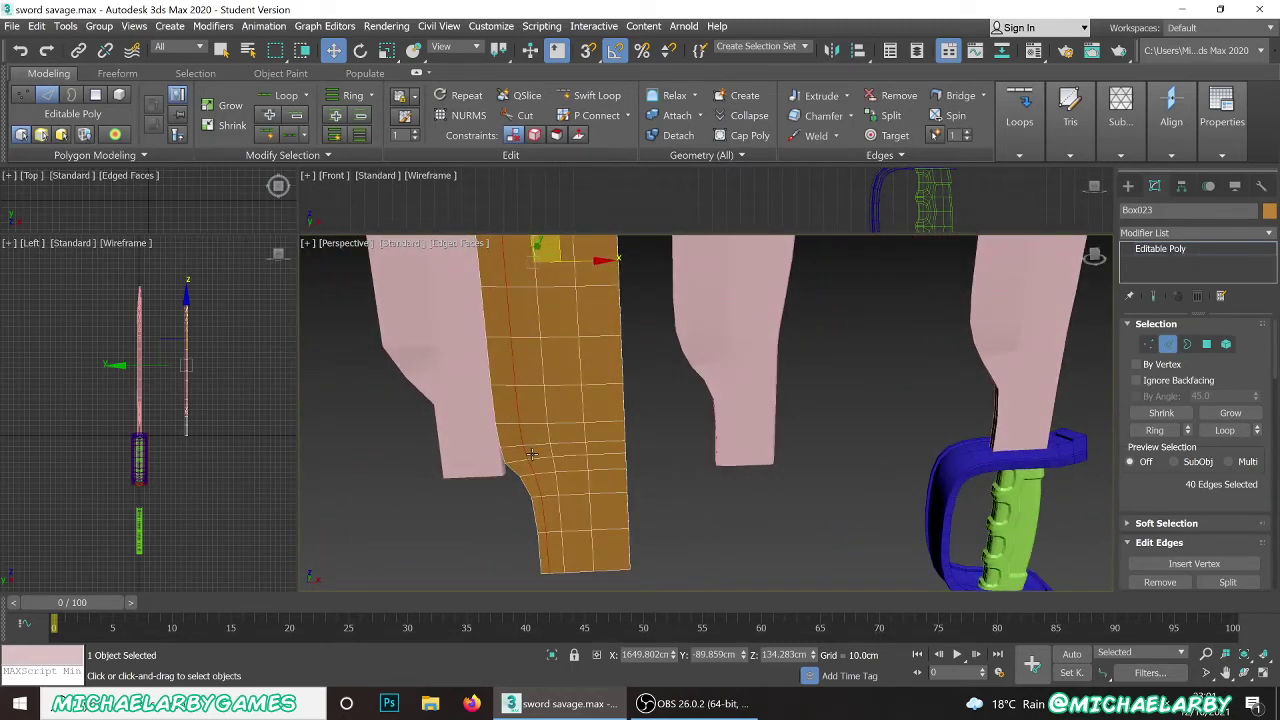
pyautogui.hotkey('ctrl', 'd')
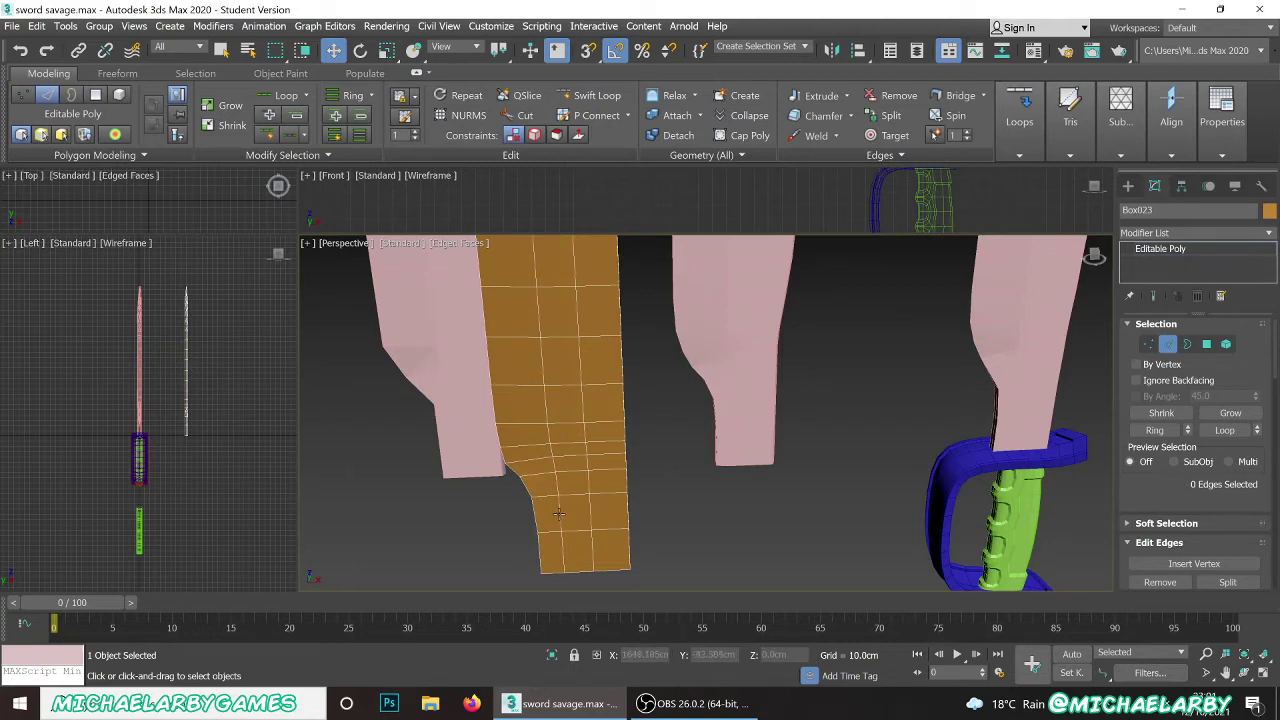
# - Select the lengthwise middle edge loop along the blade's narrow back face, excluding the two edges just below the tip
pyautogui.scroll(-5, 532, 455)
pyautogui.keyDown('alt'); pyautogui.moveTo(546, 330); pyautogui.dragTo(559, 296, button='middle'); pyautogui.keyUp('alt')
pyautogui.scroll(5, 540, 365)
pyautogui.scroll(-5, 517, 446)
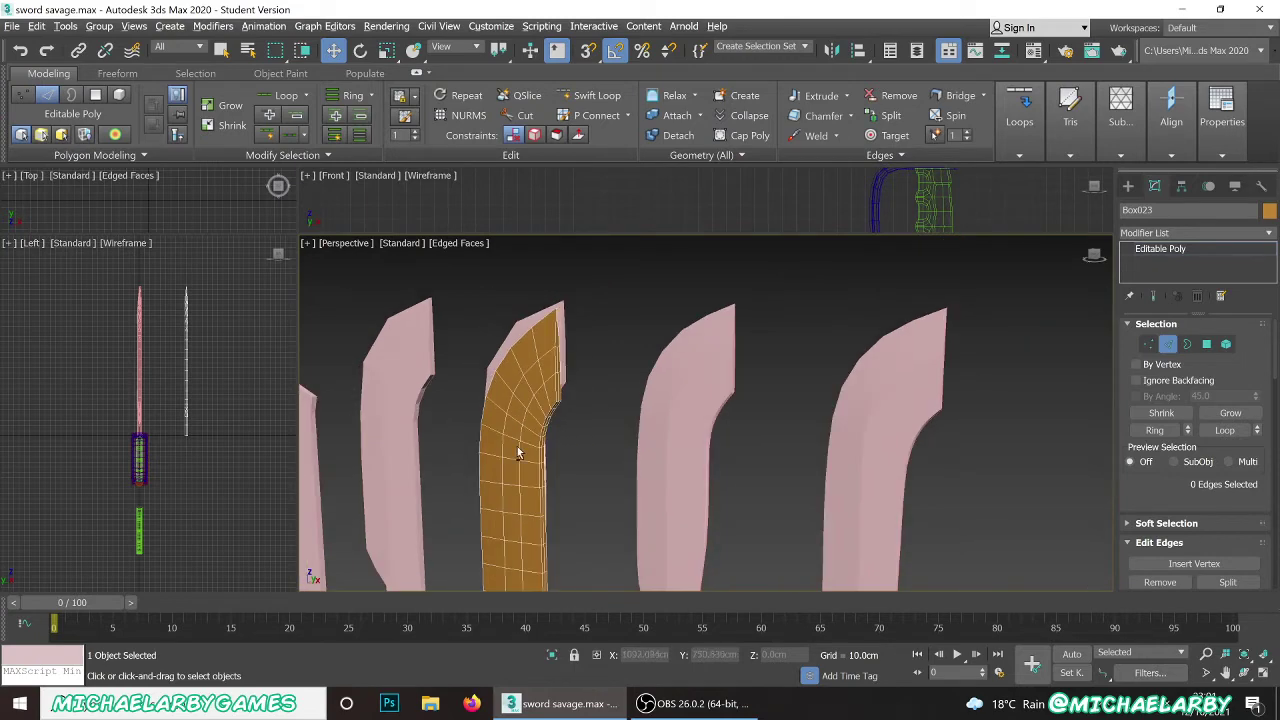
pyautogui.keyDown('alt'); pyautogui.moveTo(517, 446); pyautogui.dragTo(505, 350, button='middle'); pyautogui.keyUp('alt')
pyautogui.scroll(3, 528, 410)
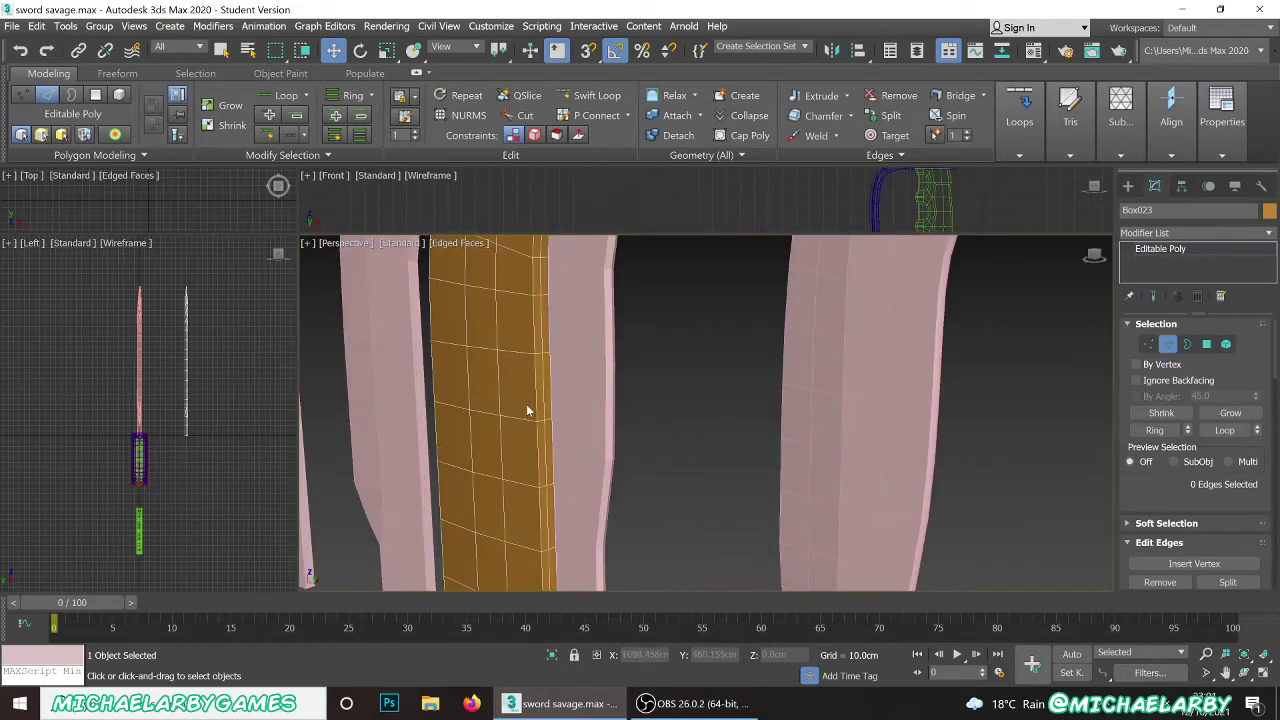
pyautogui.doubleClick(542, 390)
pyautogui.scroll(-4, 512, 468)
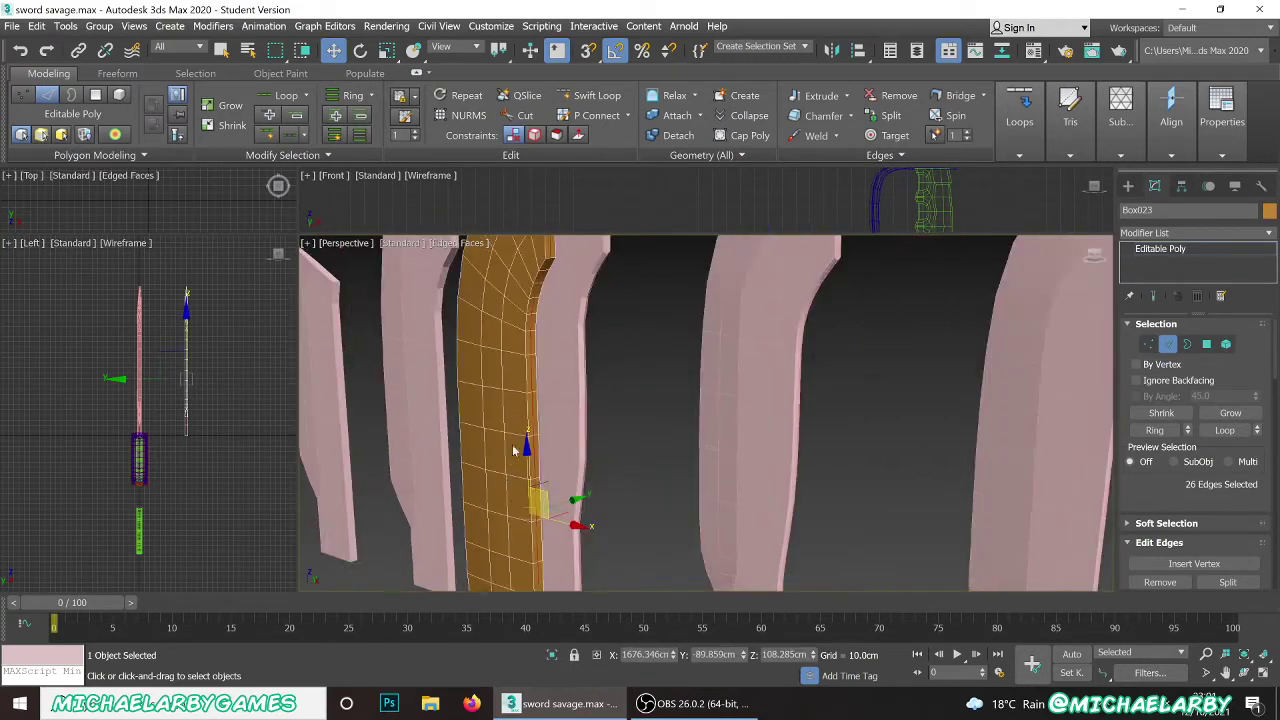
pyautogui.scroll(4, 536, 288)
pyautogui.scroll(-3, 509, 403)
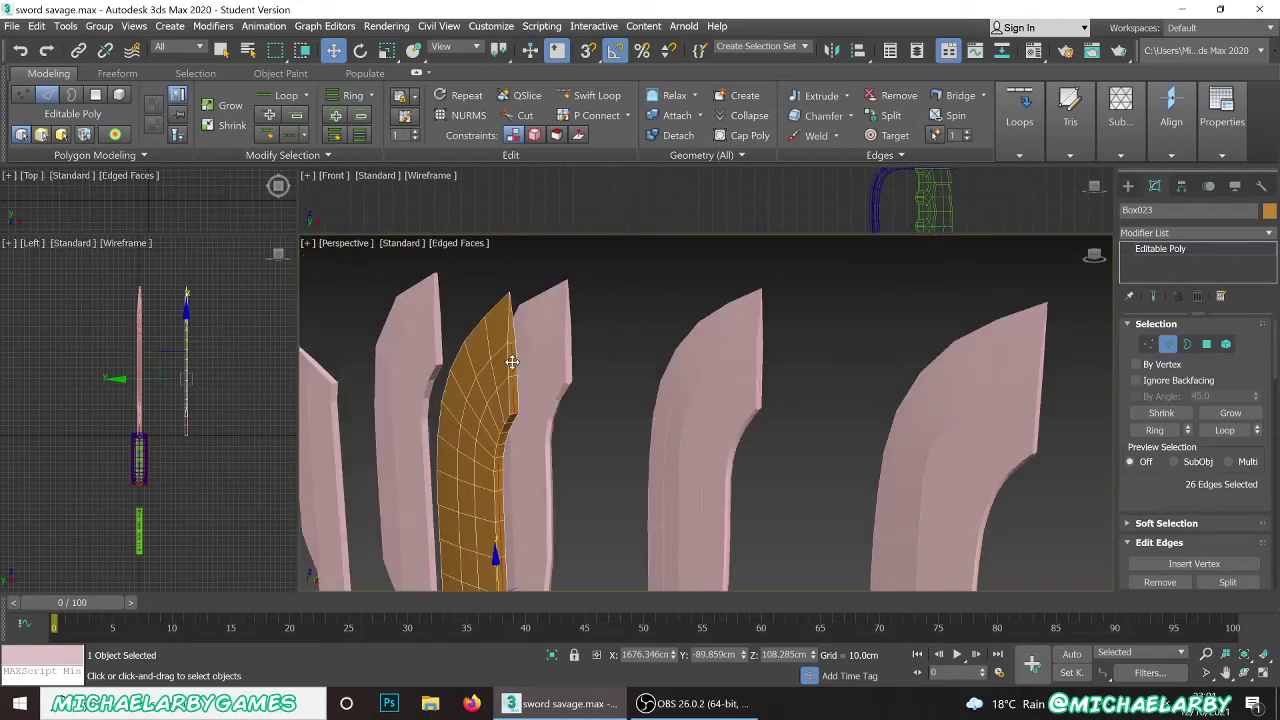
pyautogui.scroll(3, 514, 360)
pyautogui.keyDown('alt'); pyautogui.click(510, 365); pyautogui.keyUp('alt')
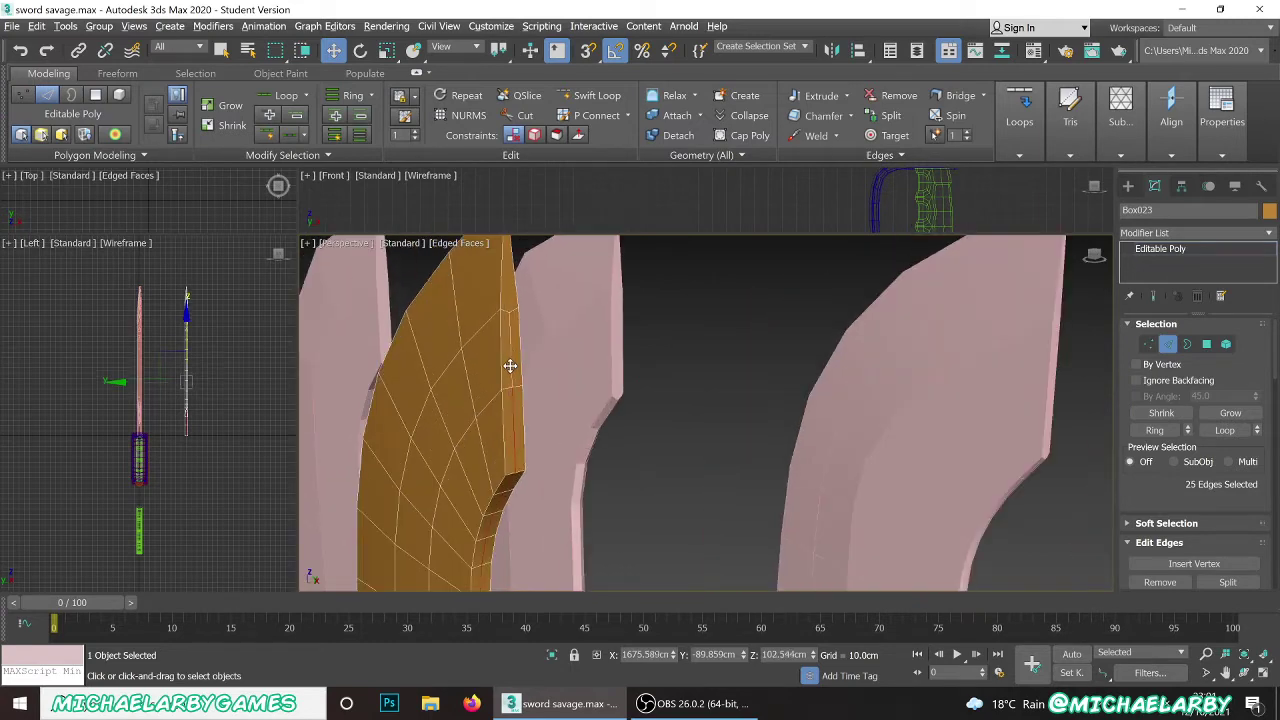
pyautogui.keyDown('alt'); pyautogui.click(513, 422); pyautogui.keyUp('alt')
# - Deselect the back loop's edges in the narrowed section near the blade's base
pyautogui.scroll(-3, 500, 395)
pyautogui.moveTo(502, 477); pyautogui.dragTo(520, 309, button='middle')
pyautogui.scroll(3, 508, 497)
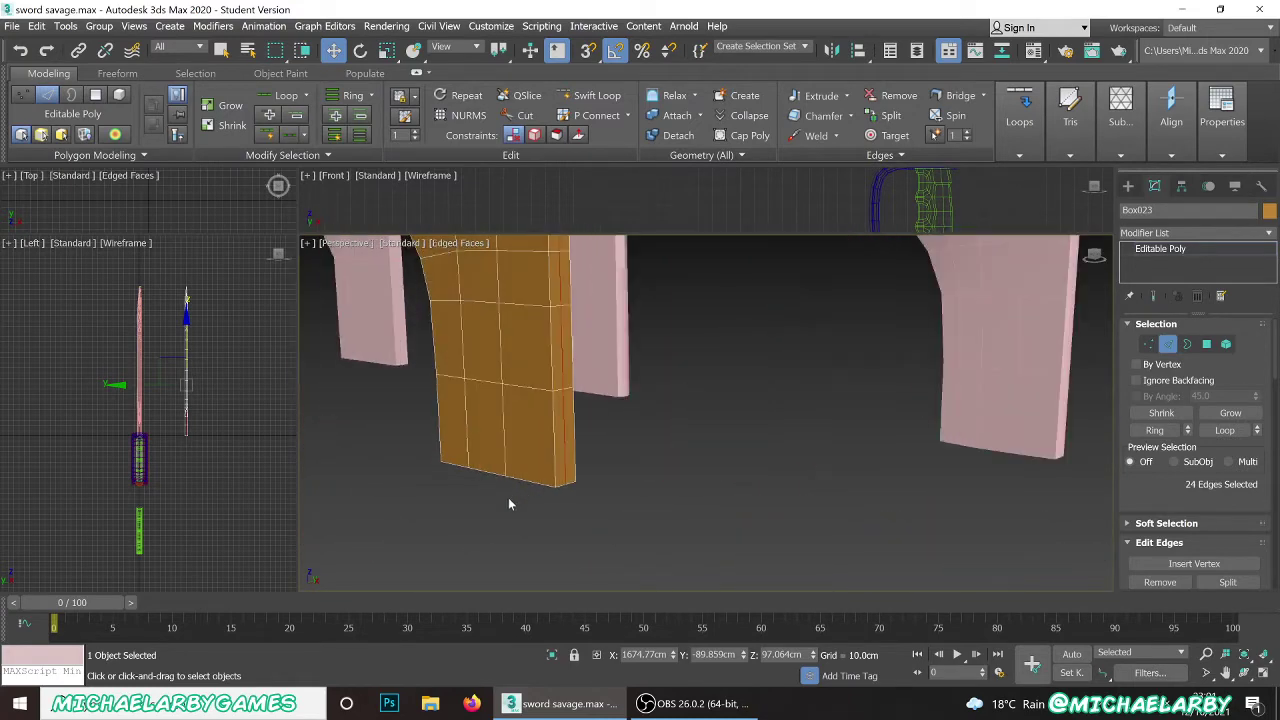
pyautogui.keyDown('alt'); pyautogui.moveTo(508, 497); pyautogui.dragTo(654, 464, button='middle'); pyautogui.keyUp('alt')
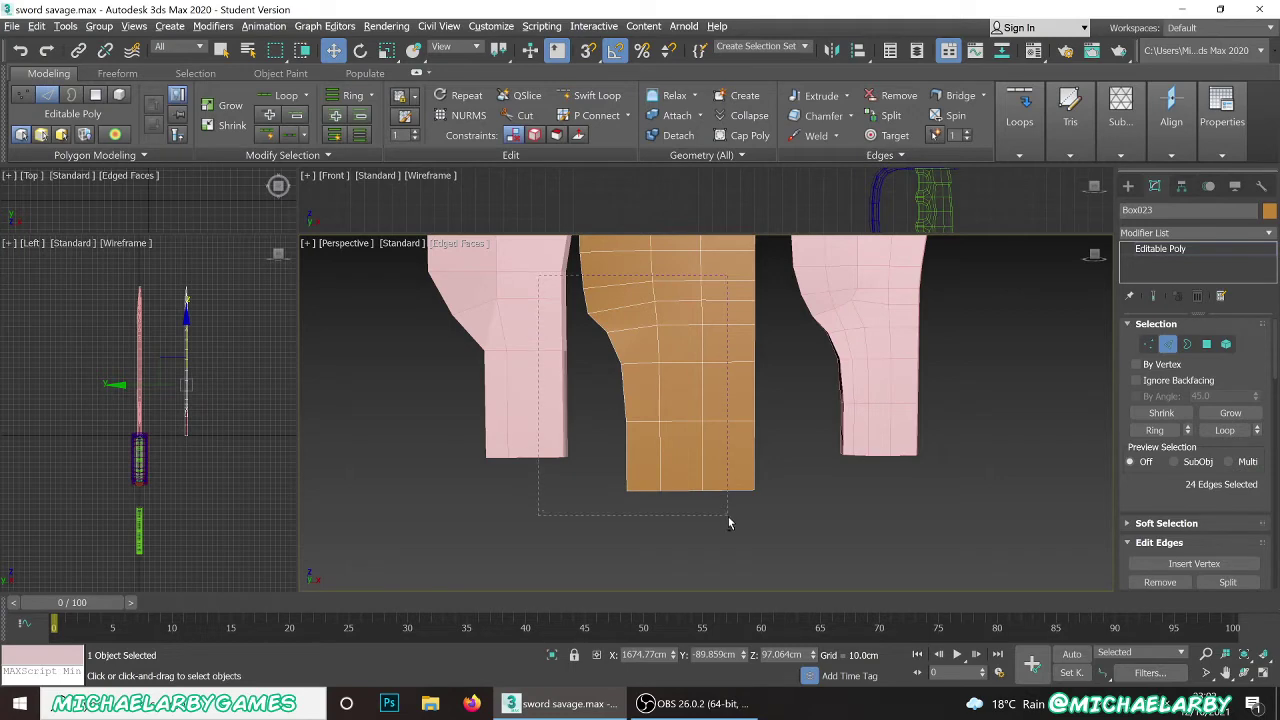
pyautogui.moveTo(728, 522); pyautogui.dragTo(703, 484)
pyautogui.keyDown('alt'); pyautogui.moveTo(703, 484); pyautogui.dragTo(567, 517, button='middle'); pyautogui.keyUp('alt')
pyautogui.scroll(-2, 619, 524)
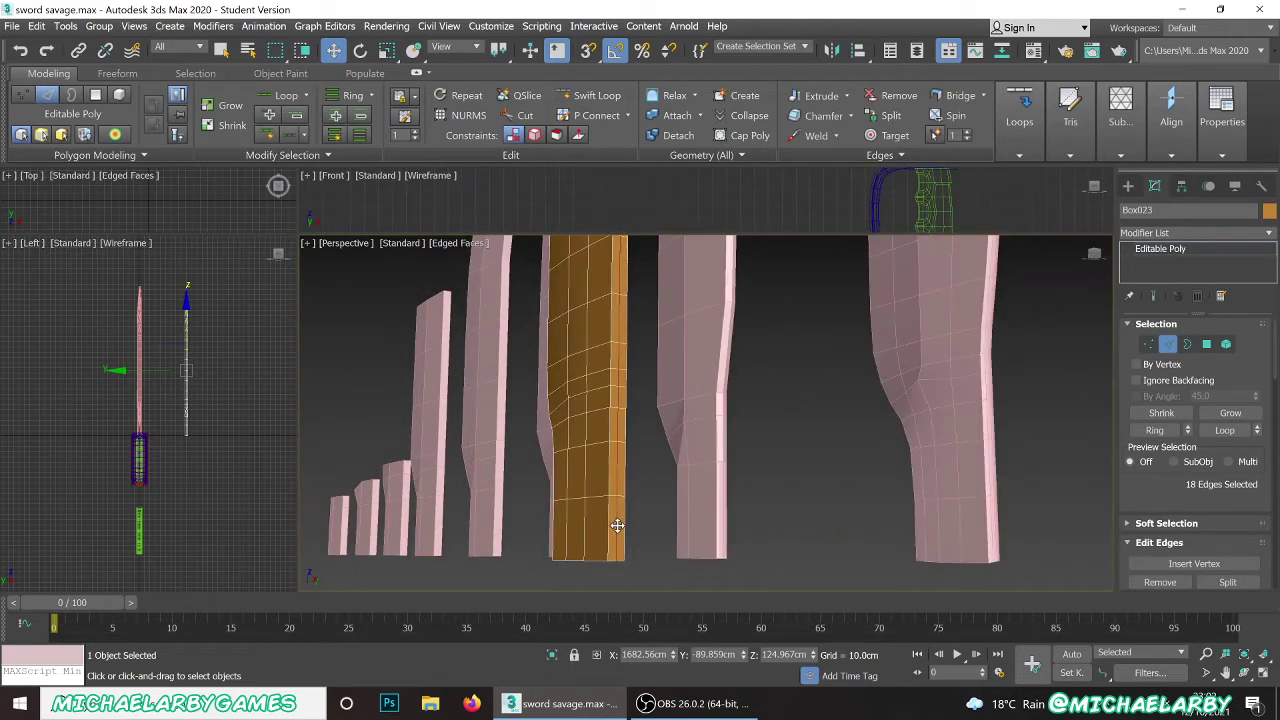
# - Move the selected middle edges of the back face outward to about X 1683.5 cm, and clear the selection
pyautogui.scroll(5, 610, 390)
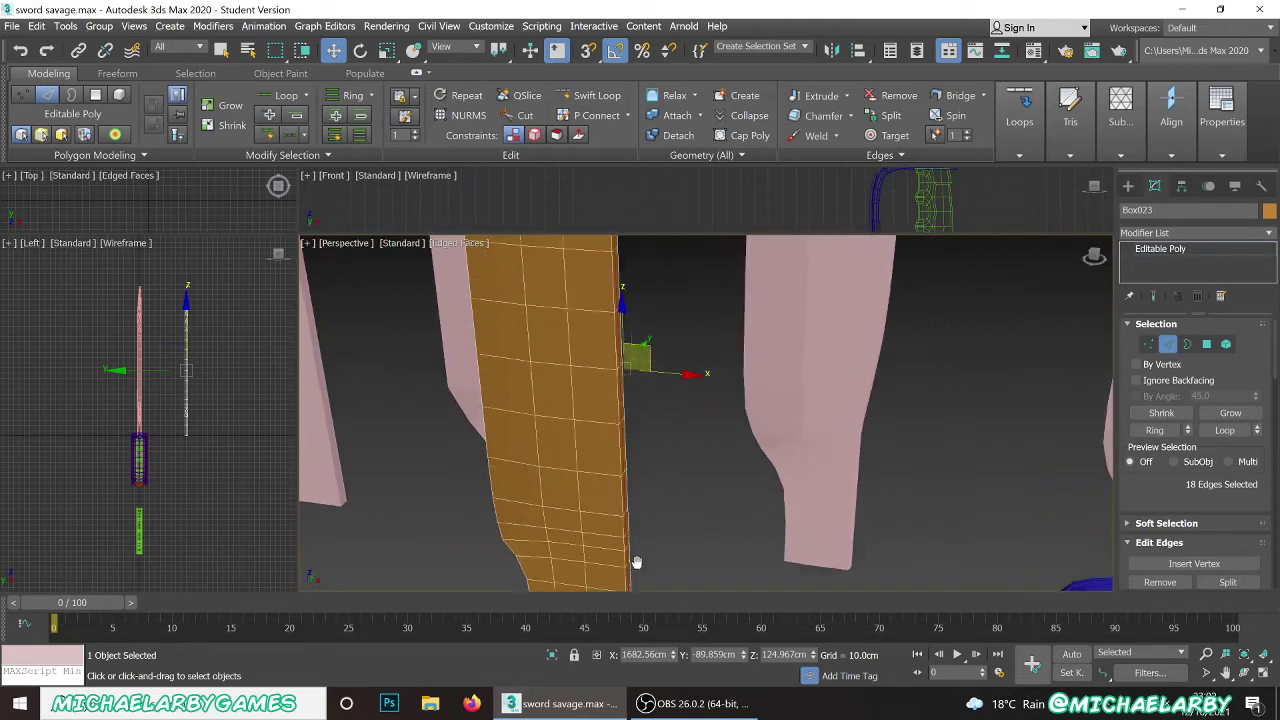
pyautogui.moveTo(634, 335); pyautogui.dragTo(632, 452, button='middle')
pyautogui.scroll(2, 640, 450)
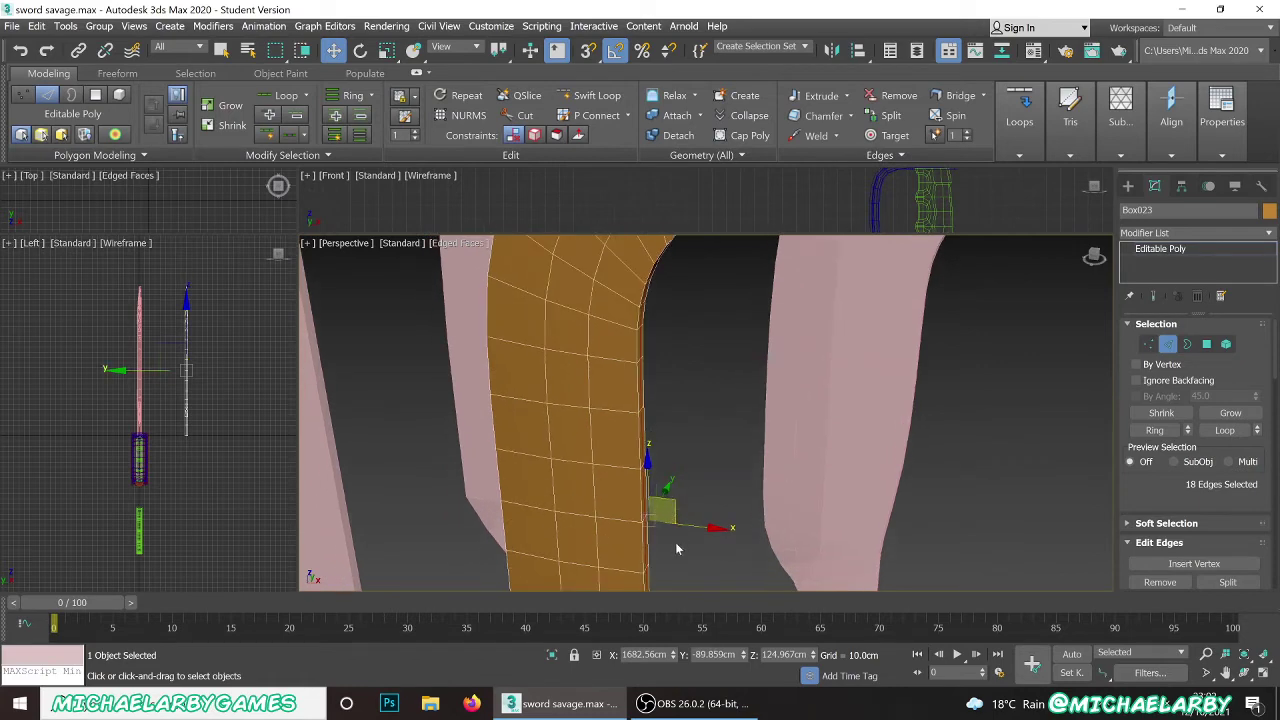
pyautogui.scroll(4, 673, 537)
pyautogui.moveTo(652, 487); pyautogui.dragTo(656, 489)
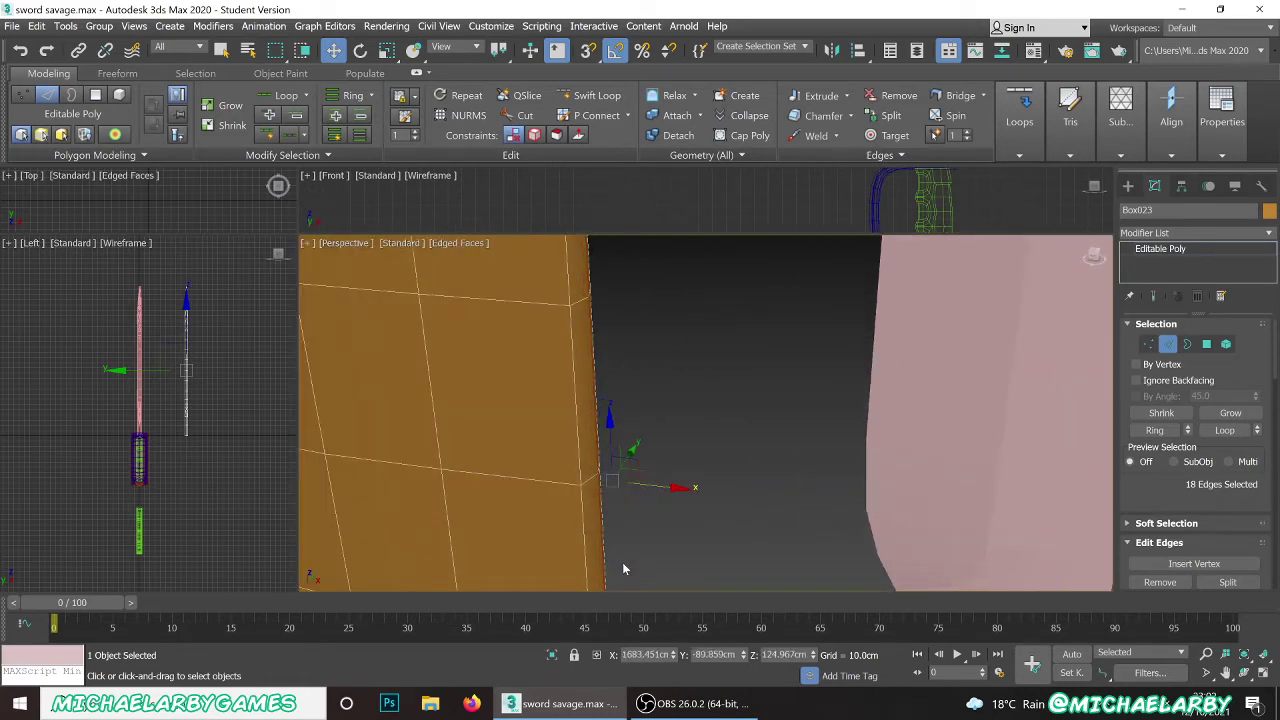
pyautogui.scroll(-3, 612, 470)
pyautogui.scroll(3, 616, 449)
pyautogui.click(616, 449)
pyautogui.scroll(-3, 632, 440)
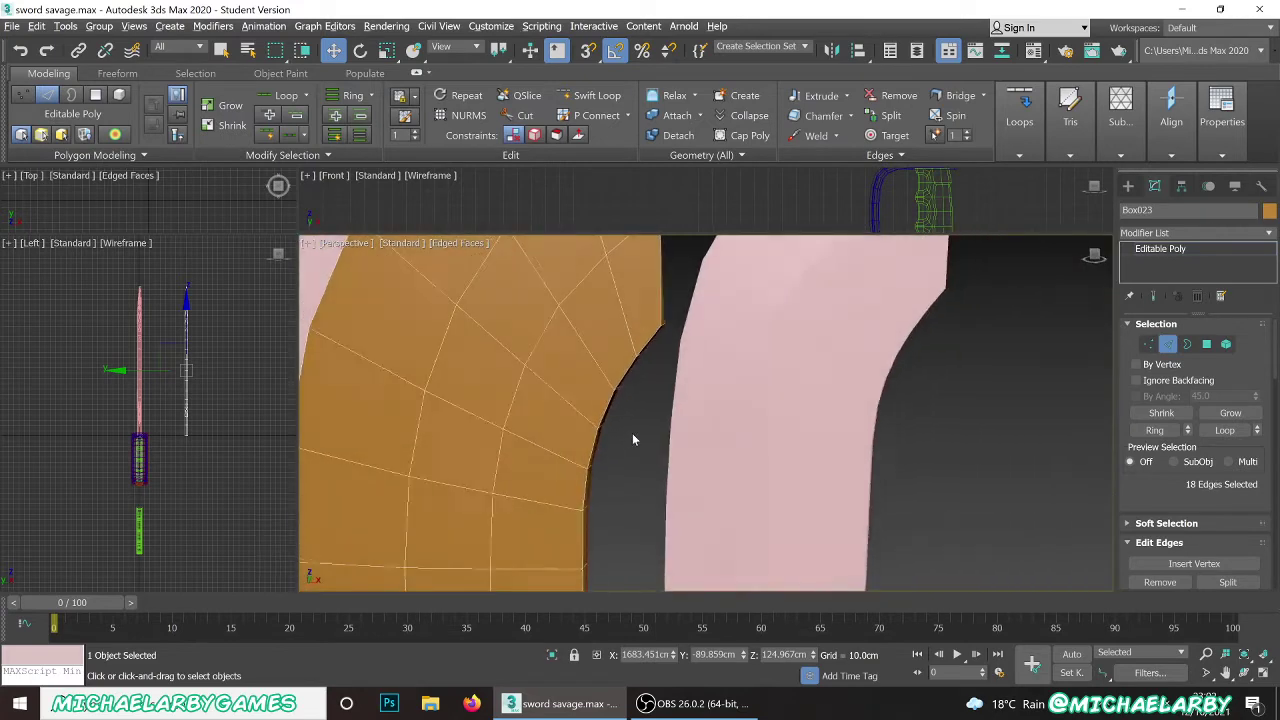
# - Select the three upper middle edges of the back's concave curve below the tip and lower them about 0.9 cm along Z
pyautogui.moveTo(630, 474)
pyautogui.keyDown('alt'); pyautogui.mouseDown(button='middle')
pyautogui.moveTo(643, 465)
pyautogui.moveTo(632, 484)
pyautogui.mouseUp(button='middle'); pyautogui.keyUp('alt')
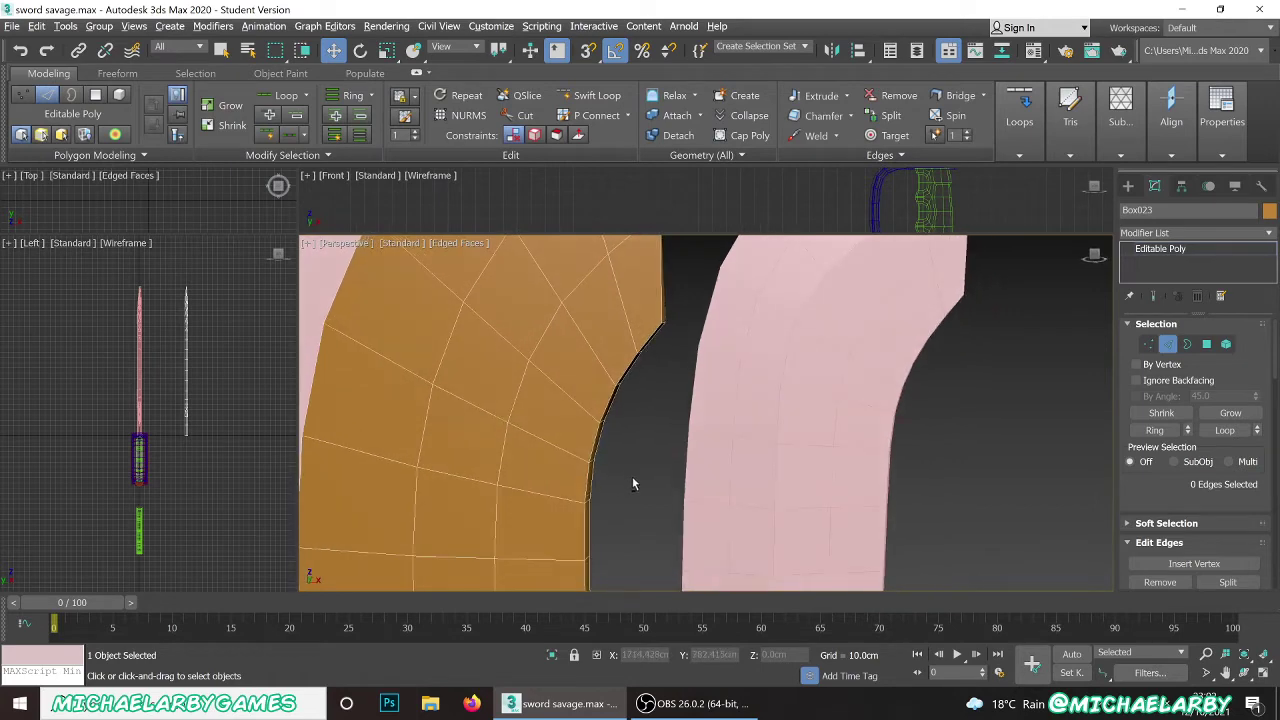
pyautogui.click(650, 340)
pyautogui.keyDown('alt'); pyautogui.moveTo(653, 341); pyautogui.dragTo(651, 344, button='middle'); pyautogui.keyUp('alt')
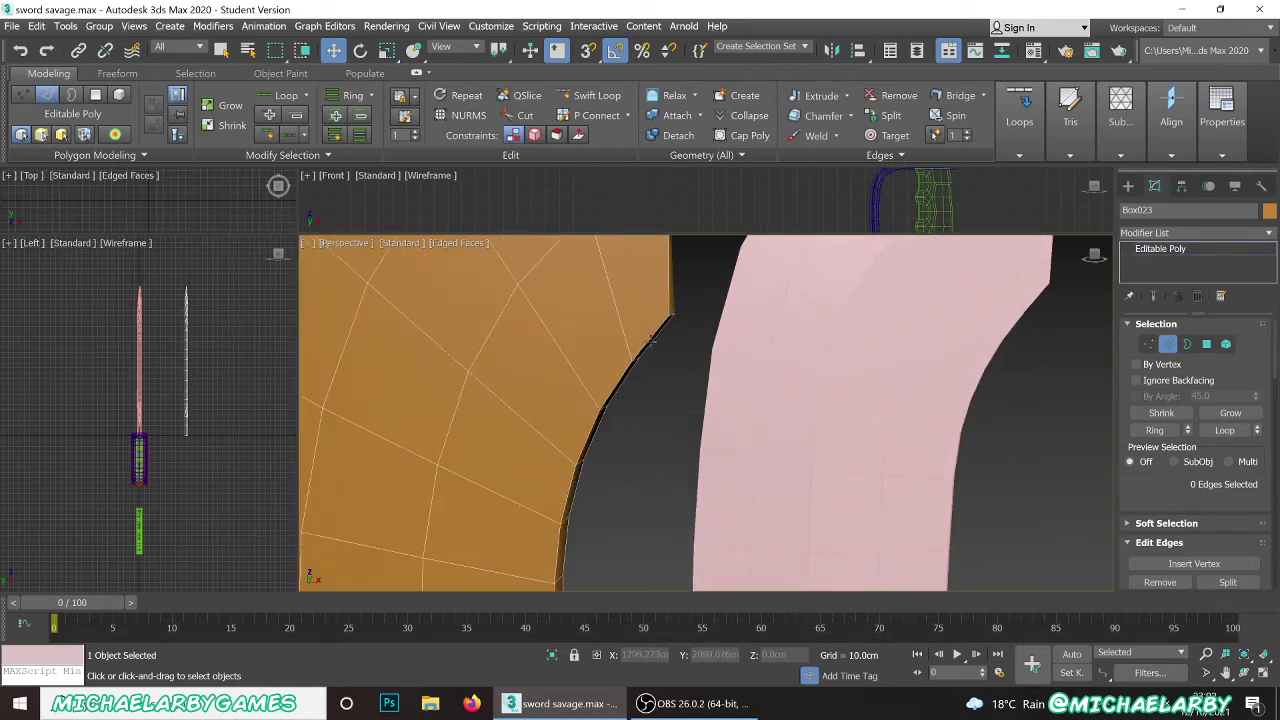
pyautogui.keyDown('ctrl'); pyautogui.click(620, 386); pyautogui.keyUp('ctrl')
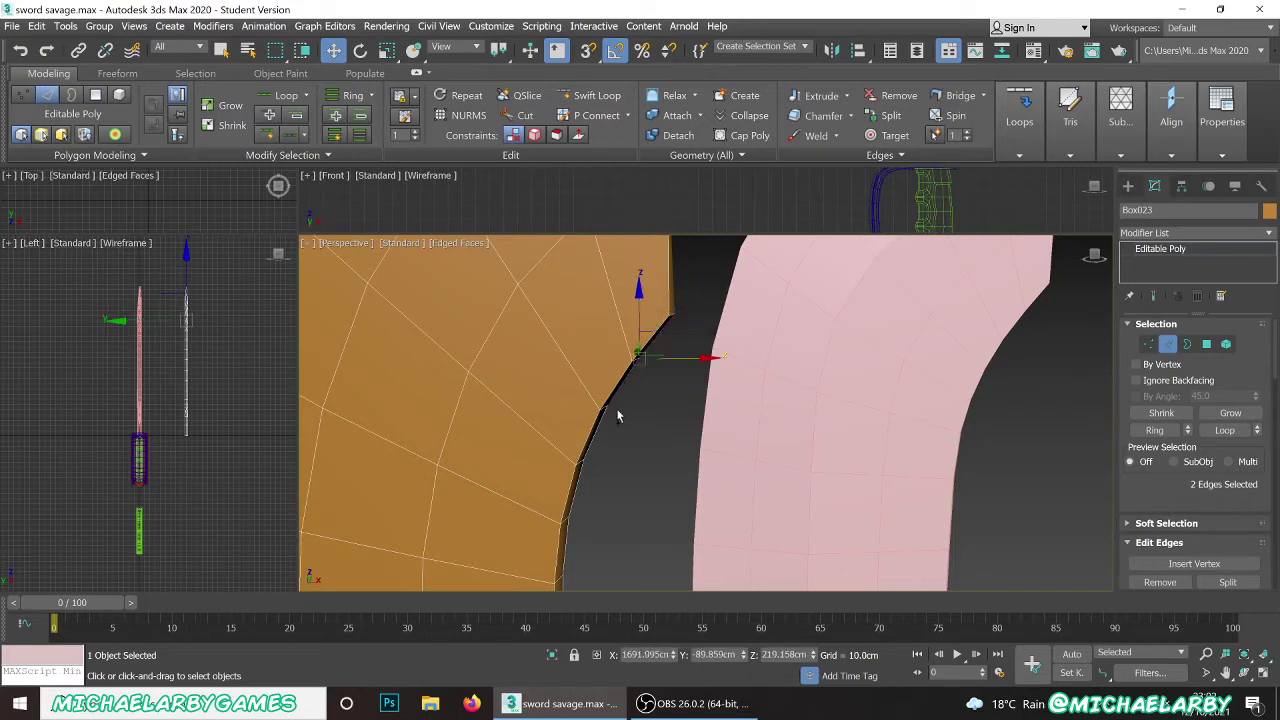
pyautogui.keyDown('ctrl'); pyautogui.click(598, 430); pyautogui.keyUp('ctrl')
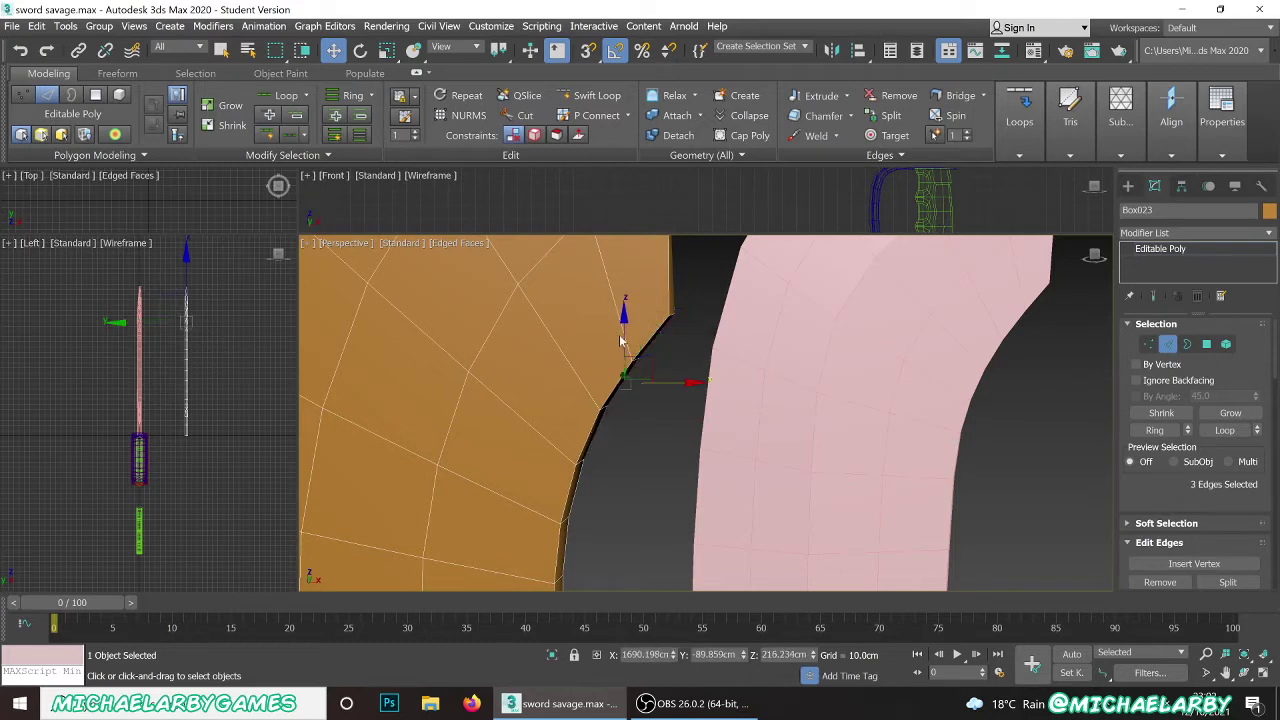
pyautogui.moveTo(623, 331); pyautogui.dragTo(620, 340)
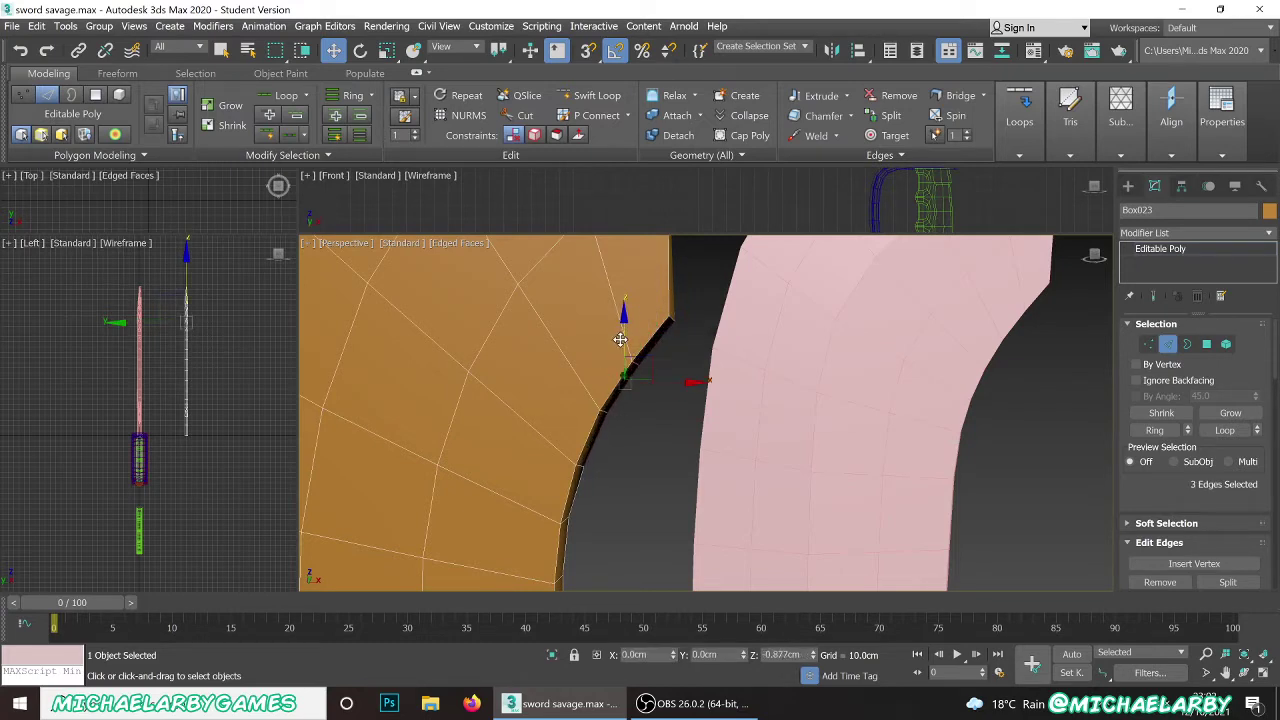
pyautogui.click(662, 421)
# - Move the middle vertex at the corner between the tip and the concave back curve to about X 1695.8 cm, Z 223.1 cm
pyautogui.click(1148, 344)
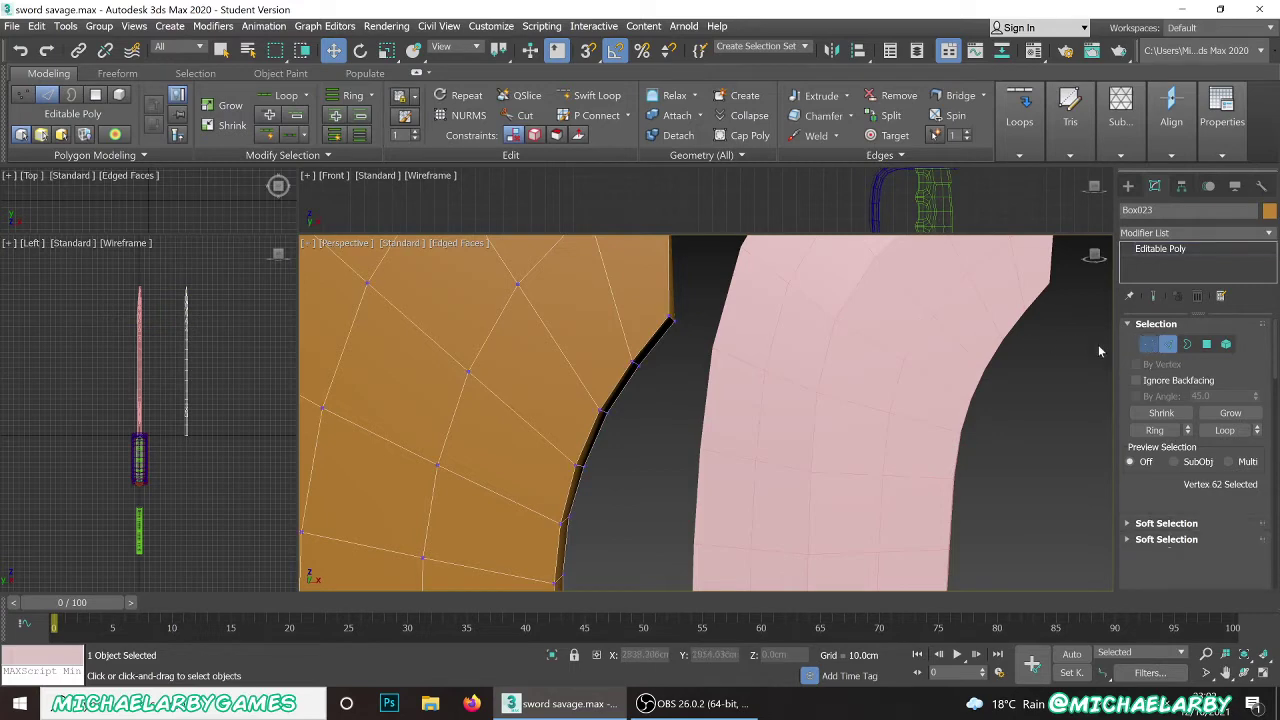
pyautogui.click(672, 321)
pyautogui.click(672, 321)
pyautogui.scroll(4, 650, 293)
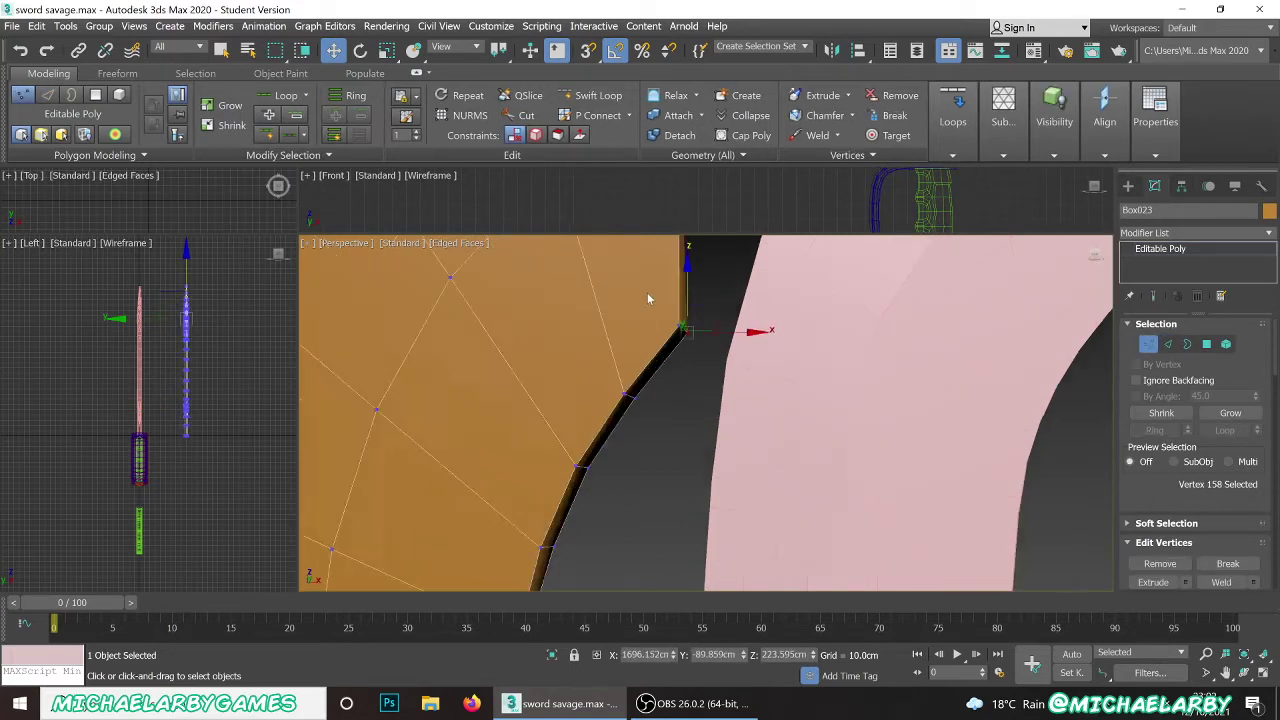
pyautogui.scroll(-4, 665, 348)
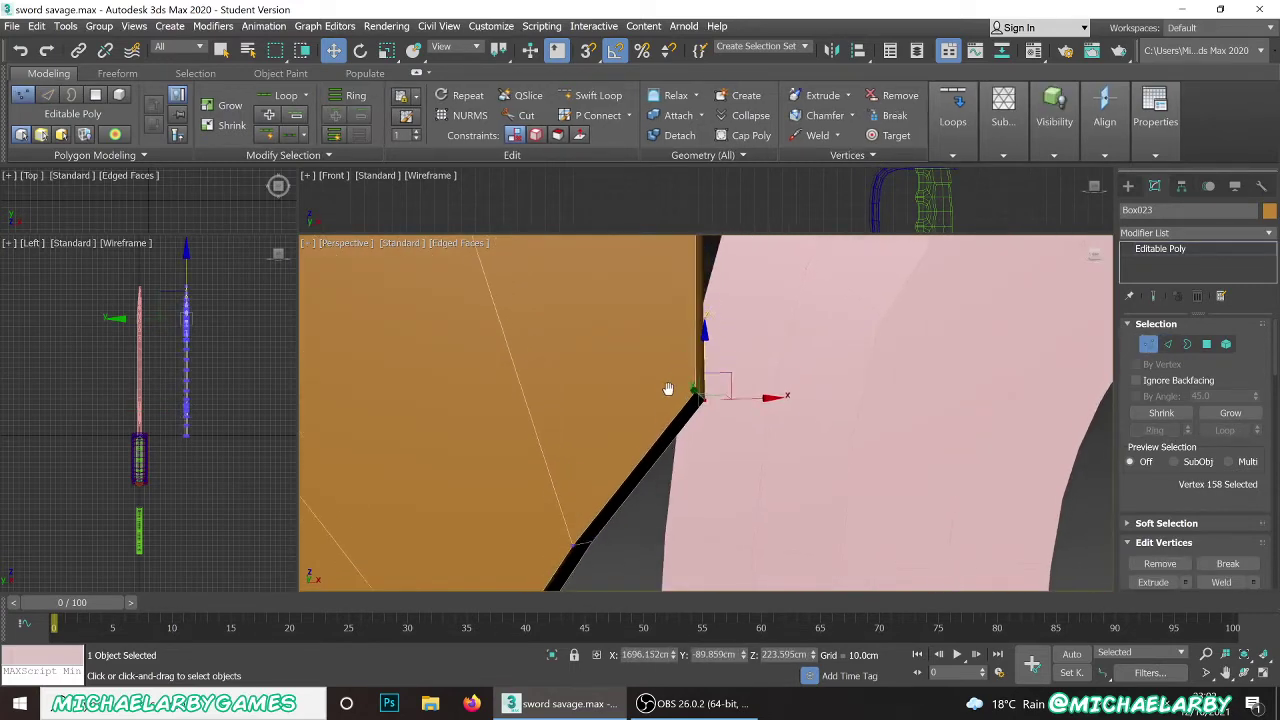
pyautogui.scroll(3, 669, 412)
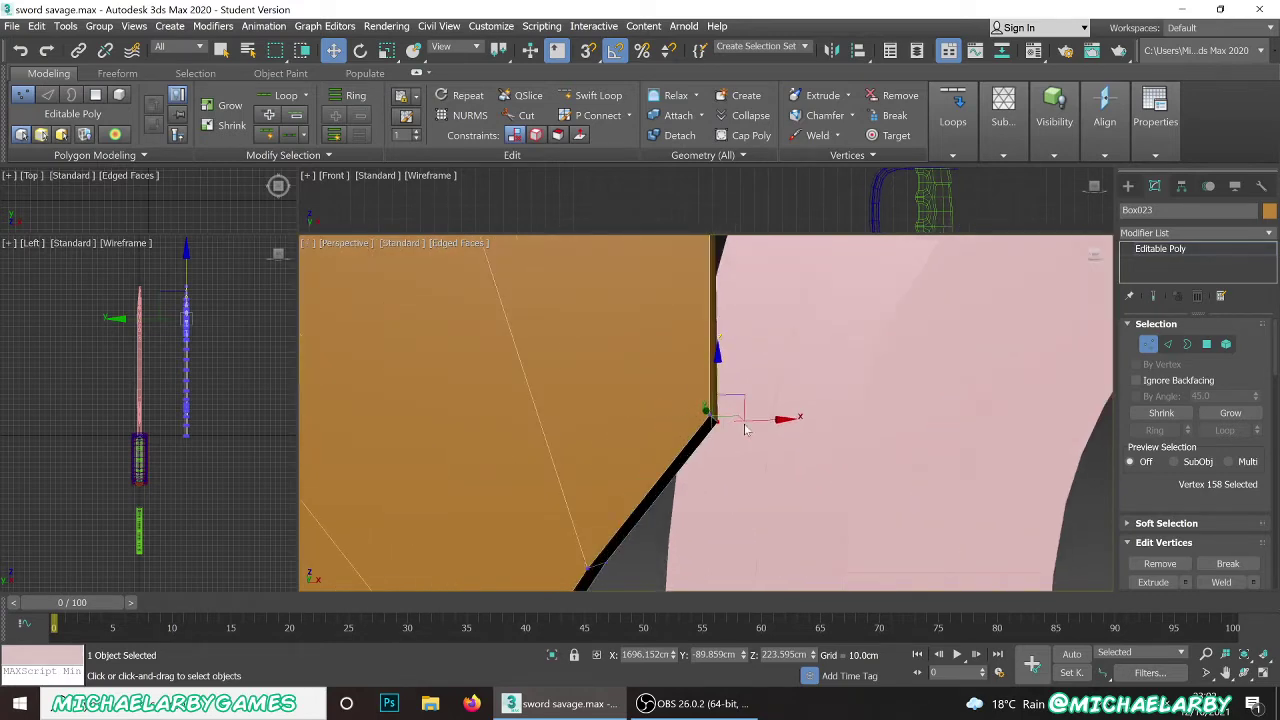
pyautogui.moveTo(763, 421); pyautogui.dragTo(755, 424)
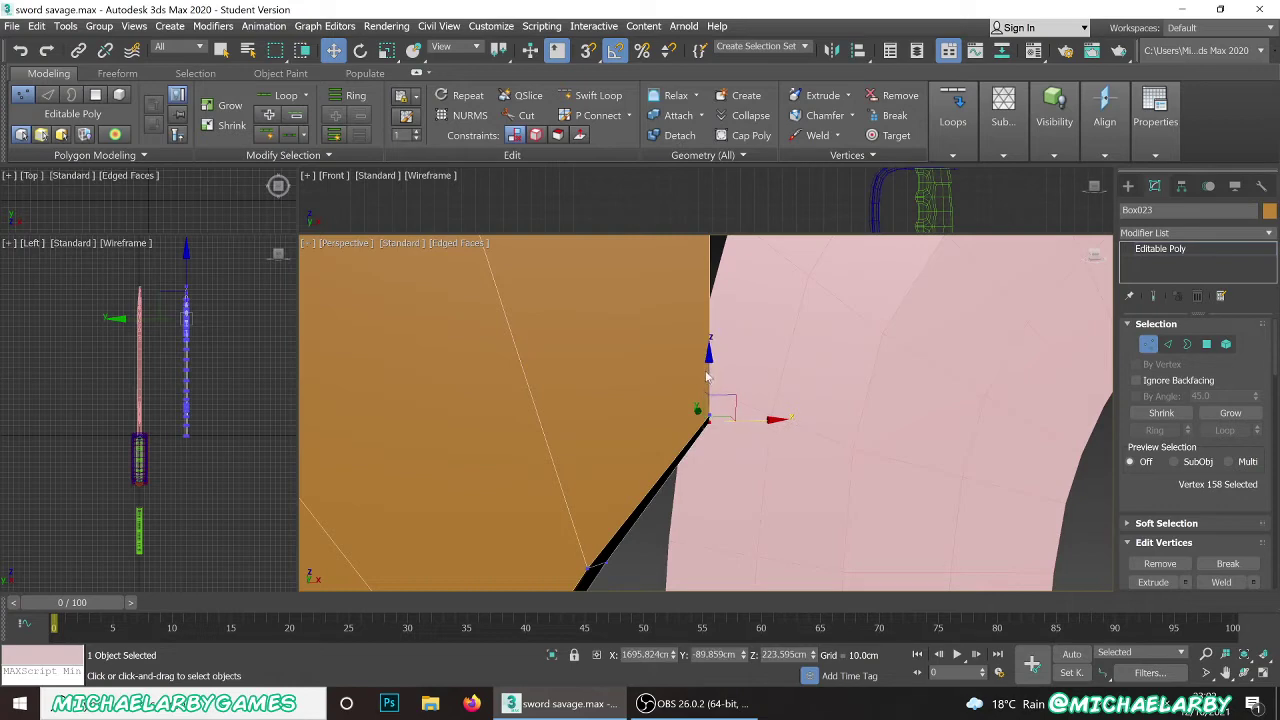
pyautogui.moveTo(709, 373); pyautogui.dragTo(708, 388)
pyautogui.scroll(-8, 651, 366)
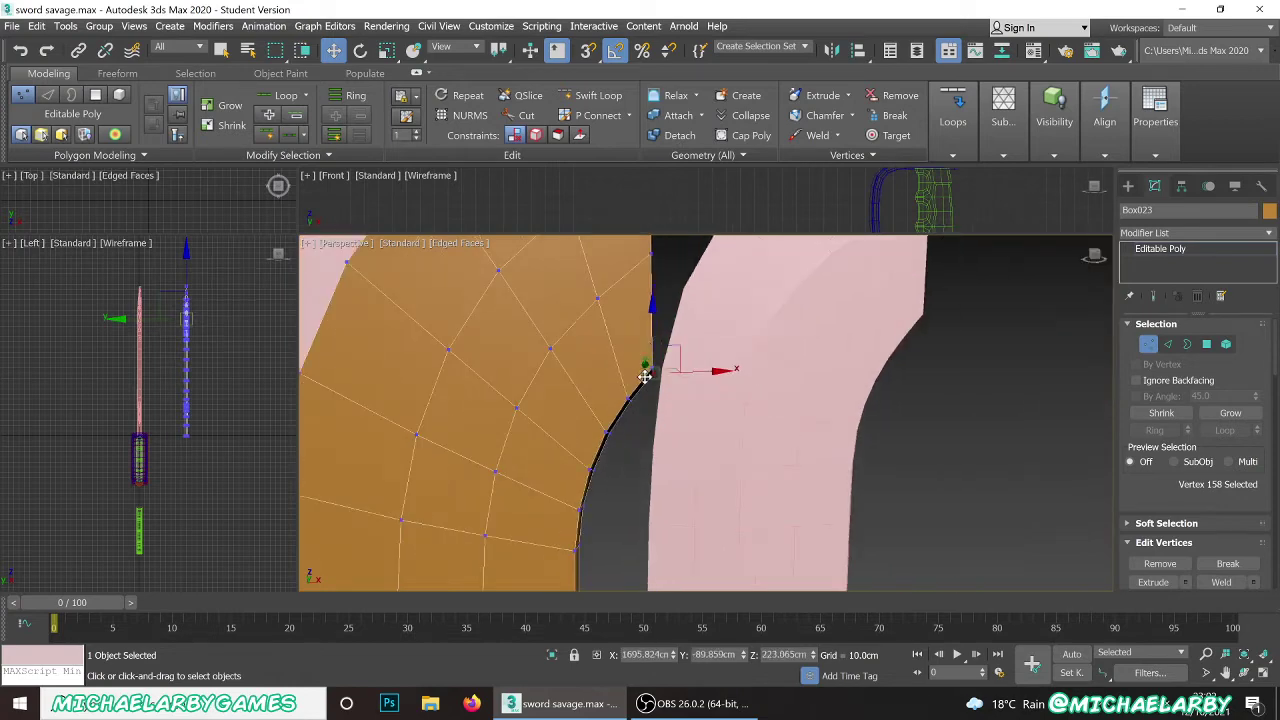
pyautogui.click(617, 425)
# - Select three alternate crosswise edge loops along the blade's straight middle section and remove them
pyautogui.keyDown('alt'); pyautogui.moveTo(617, 425); pyautogui.dragTo(640, 395, button='middle'); pyautogui.keyUp('alt')
pyautogui.scroll(6, 688, 465)
pyautogui.keyDown('alt'); pyautogui.moveTo(680, 503); pyautogui.dragTo(678, 436, button='middle'); pyautogui.keyUp('alt')
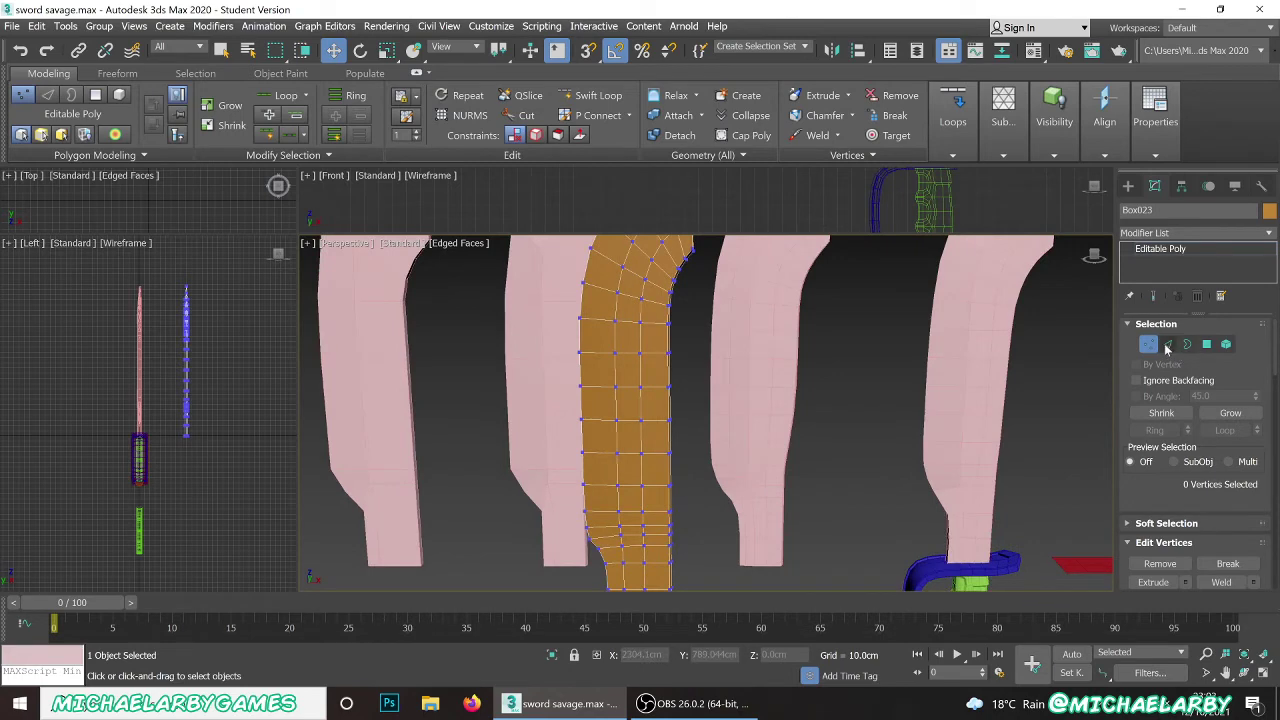
pyautogui.click(1167, 345)
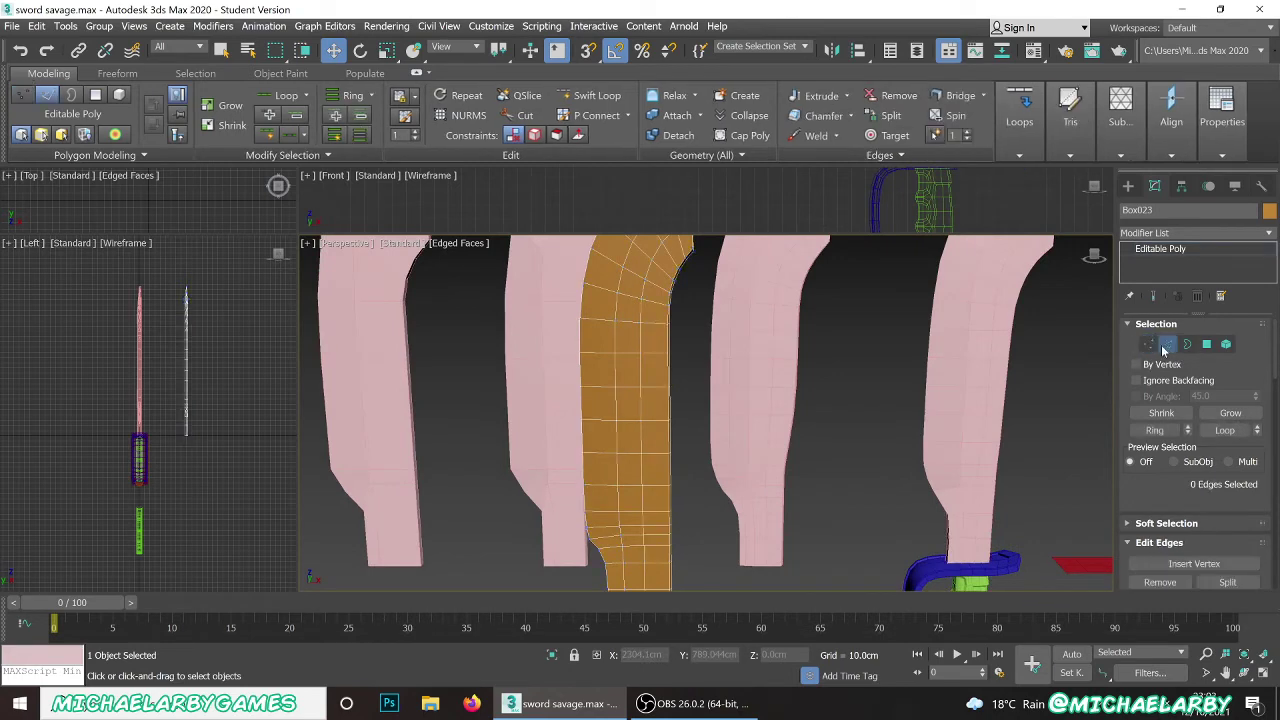
pyautogui.doubleClick(599, 352)
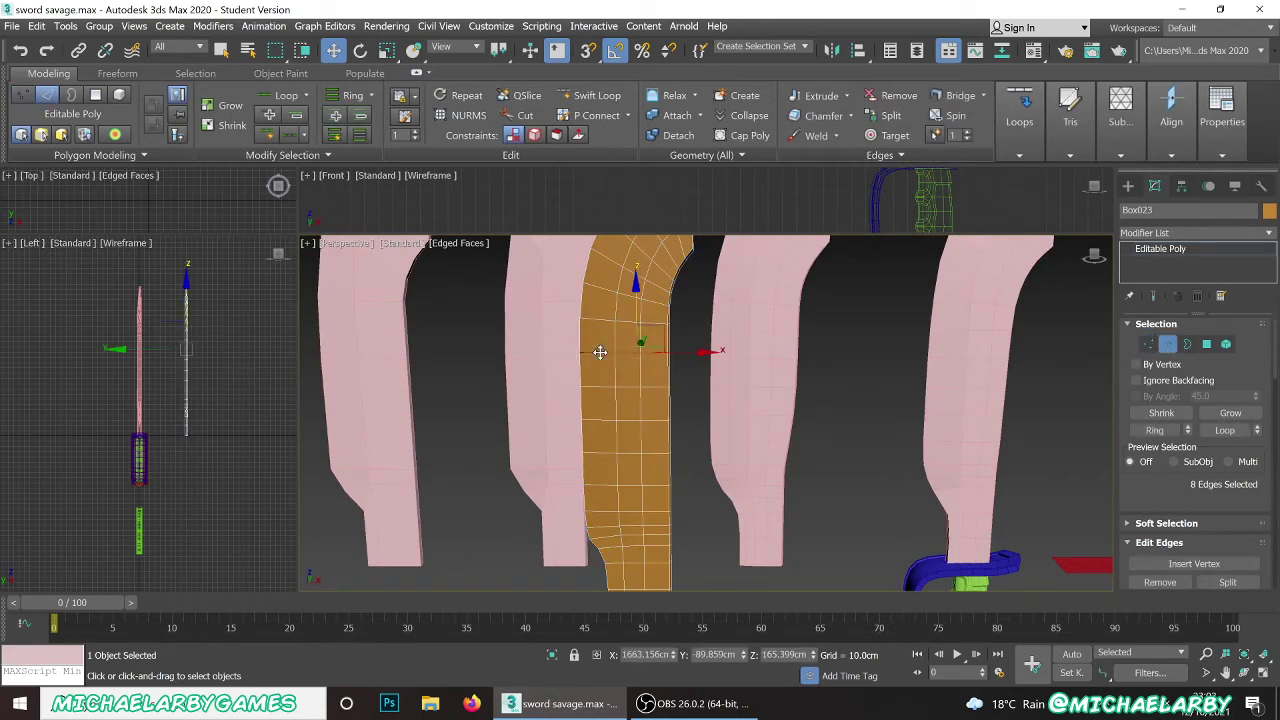
pyautogui.keyDown('ctrl'); pyautogui.doubleClick(598, 421); pyautogui.keyUp('ctrl')
pyautogui.keyDown('ctrl'); pyautogui.doubleClick(603, 486); pyautogui.keyUp('ctrl')
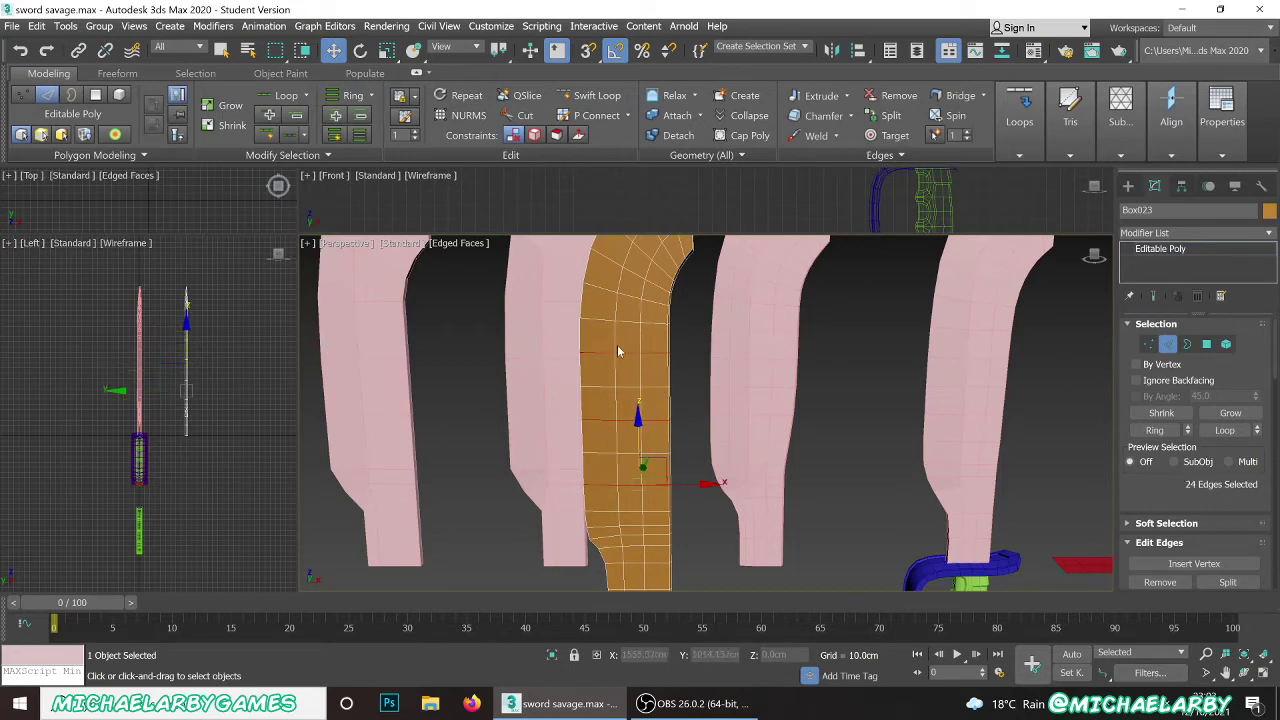
pyautogui.moveTo(661, 384)
pyautogui.keyDown('alt'); pyautogui.mouseDown(button='middle')
pyautogui.moveTo(529, 374)
pyautogui.moveTo(560, 390)
pyautogui.moveTo(639, 383)
pyautogui.mouseUp(button='middle'); pyautogui.keyUp('alt')
pyautogui.click(639, 383)
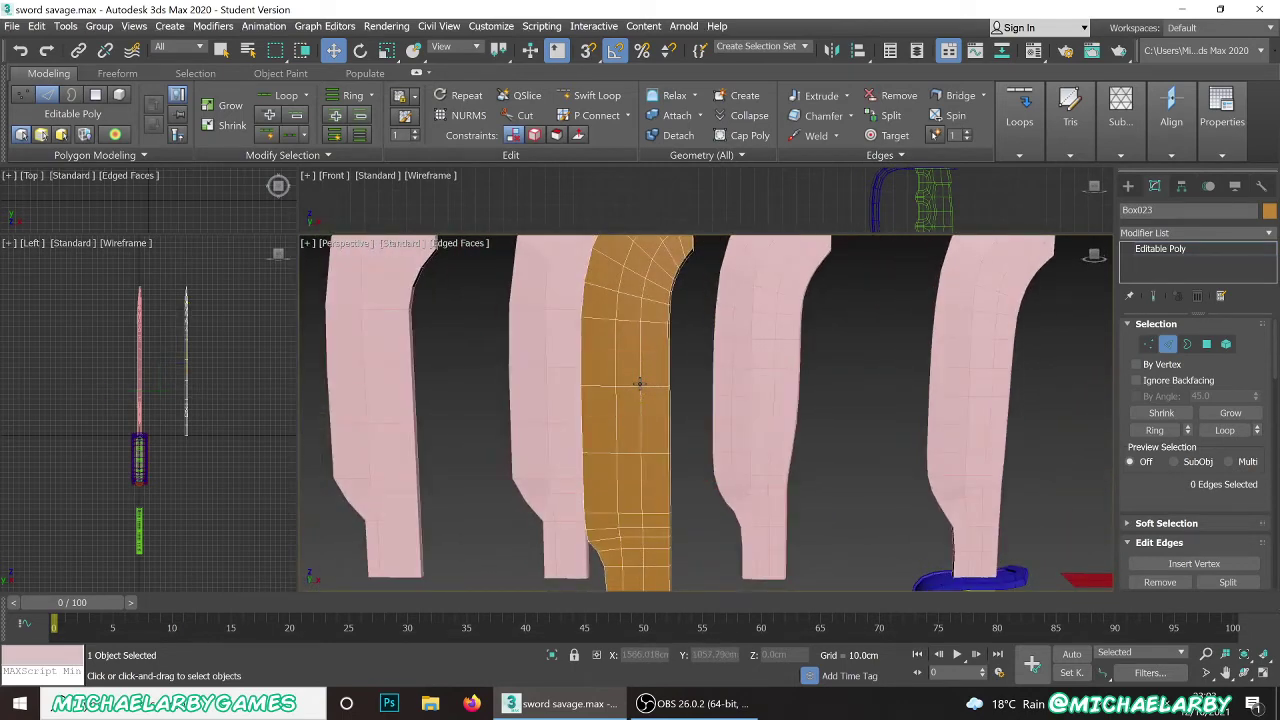
pyautogui.scroll(-4, 624, 365)
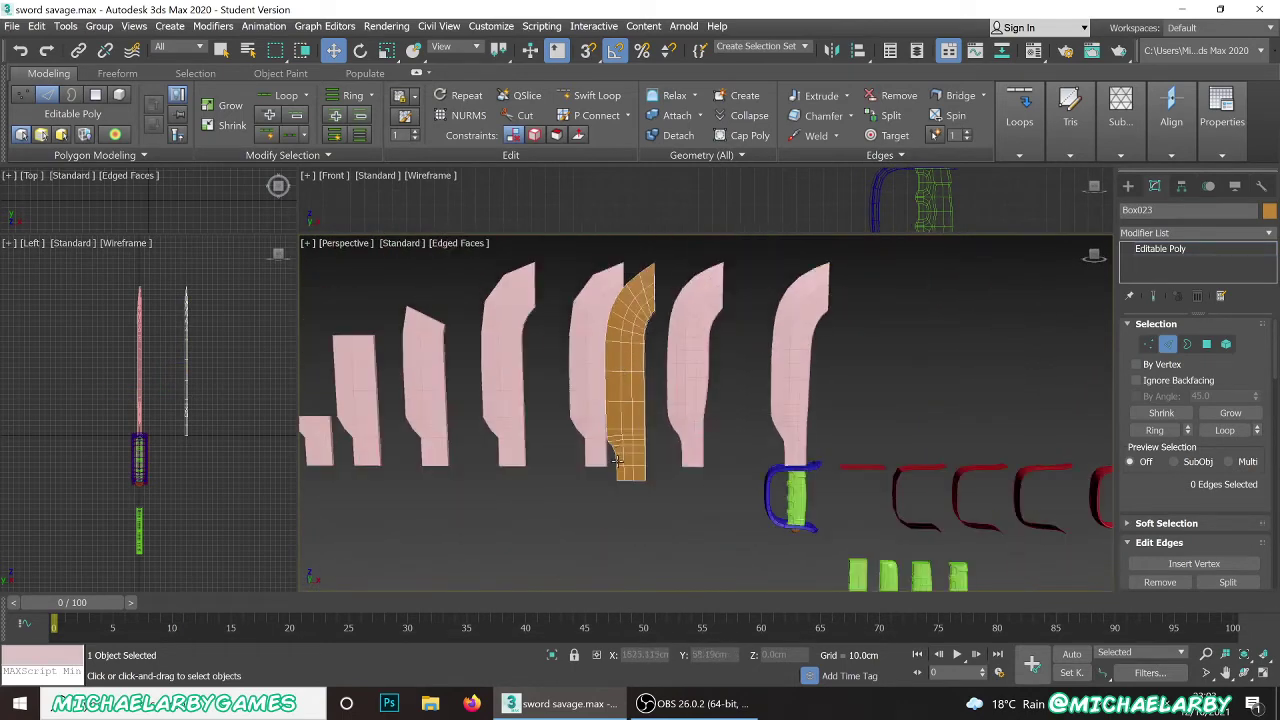
pyautogui.scroll(4, 647, 450)
pyautogui.scroll(2, 674, 470)
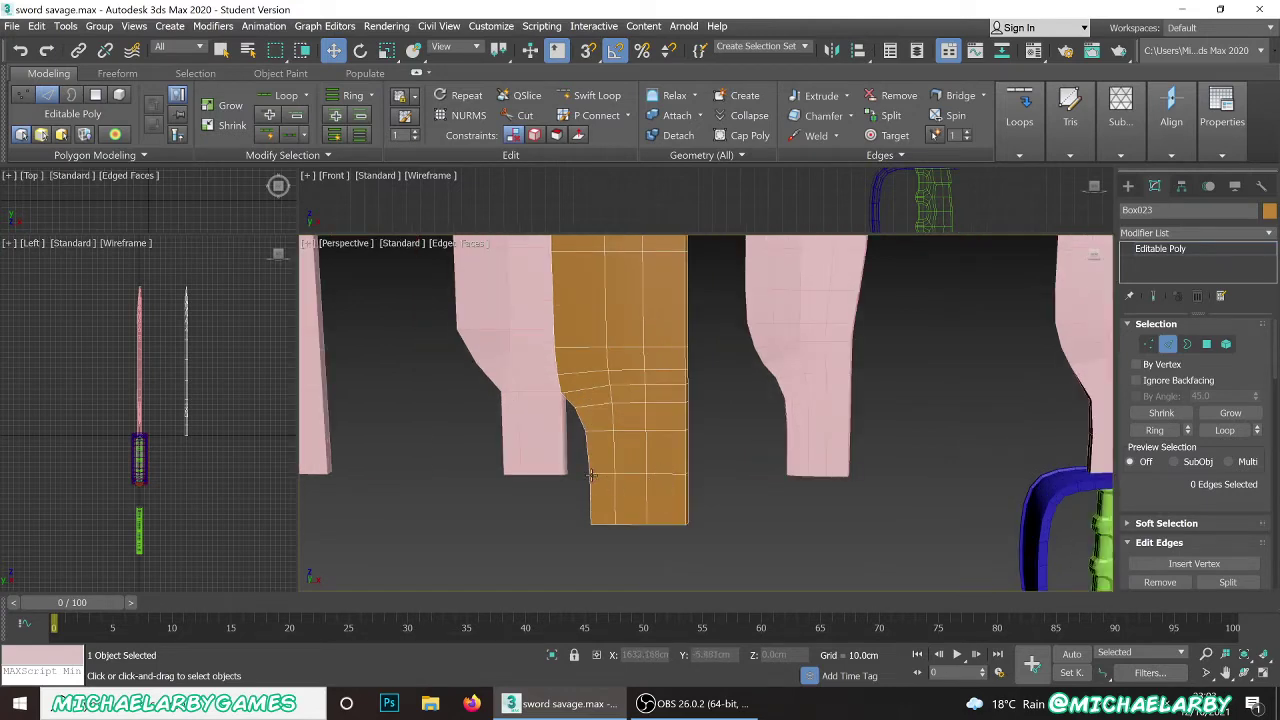
pyautogui.moveTo(567, 453)
pyautogui.keyDown('alt'); pyautogui.mouseDown(button='middle')
pyautogui.moveTo(612, 430)
pyautogui.moveTo(578, 440)
pyautogui.mouseUp(button='middle'); pyautogui.keyUp('alt')
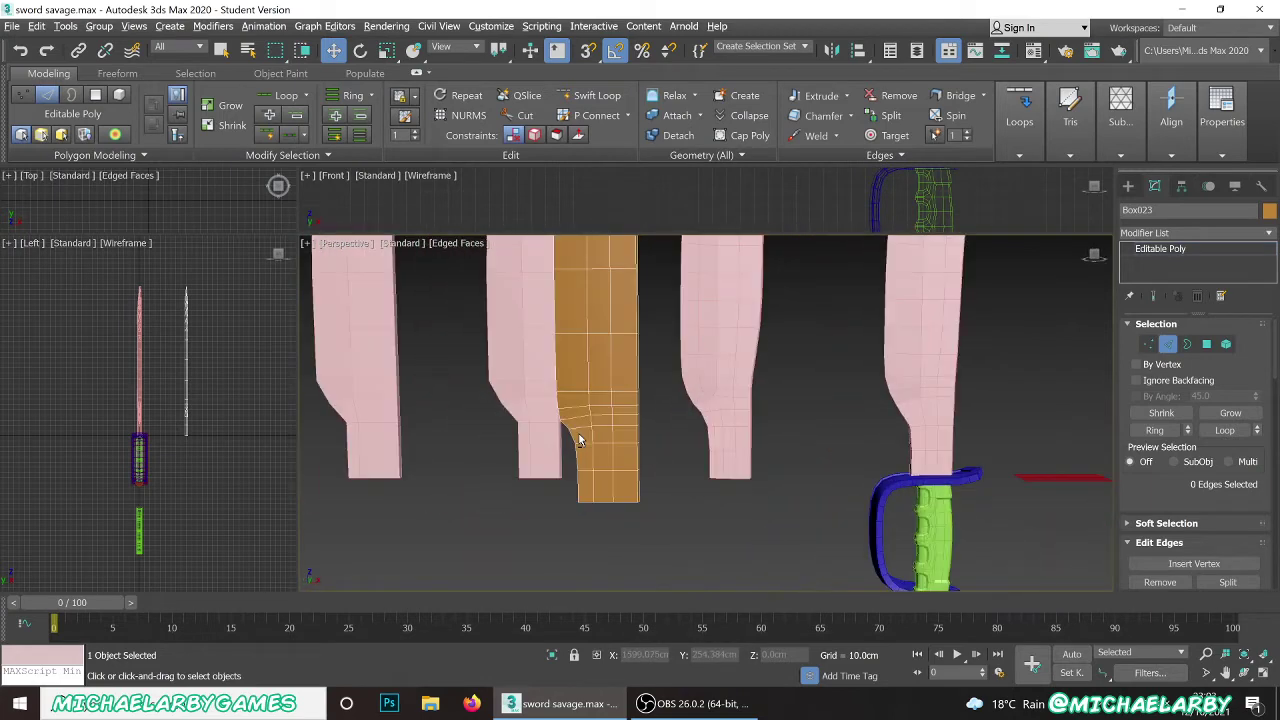
# - Examine the edge loops around the notch near the base of the orange blade
pyautogui.scroll(4, 578, 440)
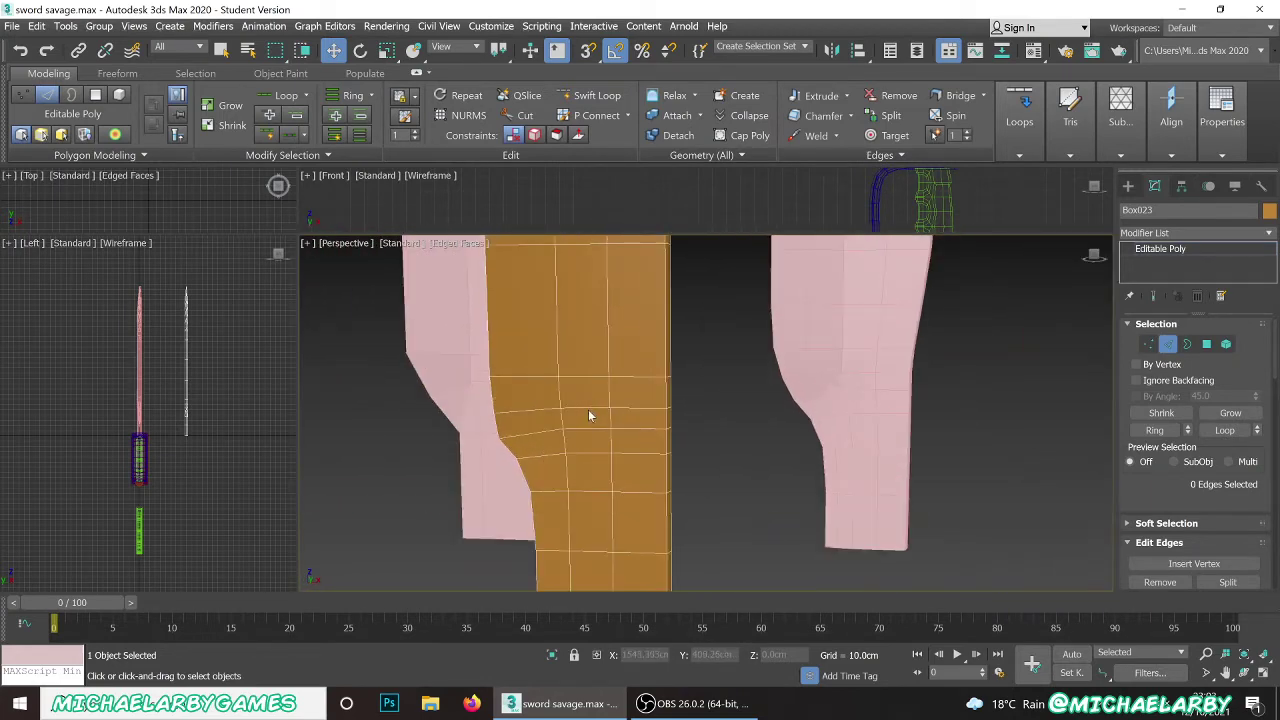
pyautogui.doubleClick(588, 408)
pyautogui.keyDown('alt'); pyautogui.moveTo(577, 437); pyautogui.dragTo(478, 450, button='middle'); pyautogui.keyUp('alt')
pyautogui.click(566, 437)
pyautogui.scroll(5, 566, 443)
pyautogui.scroll(-3, 530, 464)
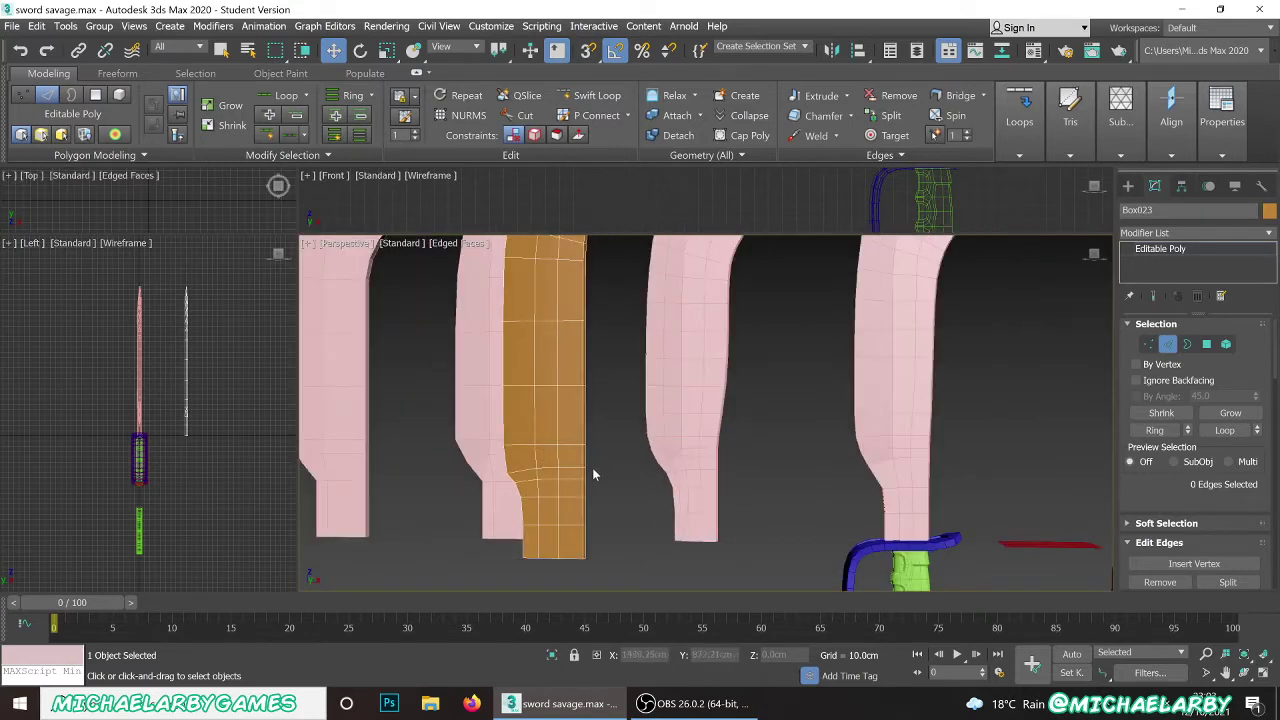
# - Compare the orange blade's shading with and without edged faces, and inspect the neighbouring blades' curved upper sections
pyautogui.press('F4')
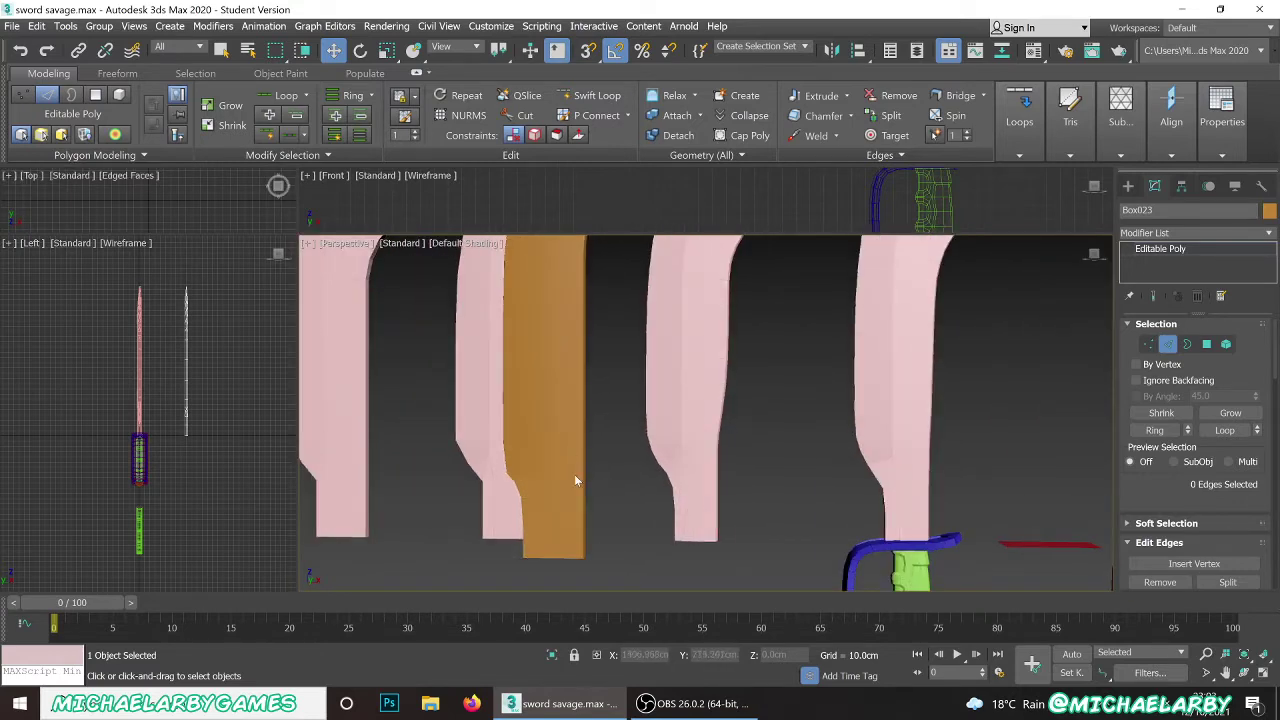
pyautogui.press('F4')
pyautogui.press('F4')
pyautogui.press('F4')
pyautogui.press('F4')
pyautogui.press('F4')
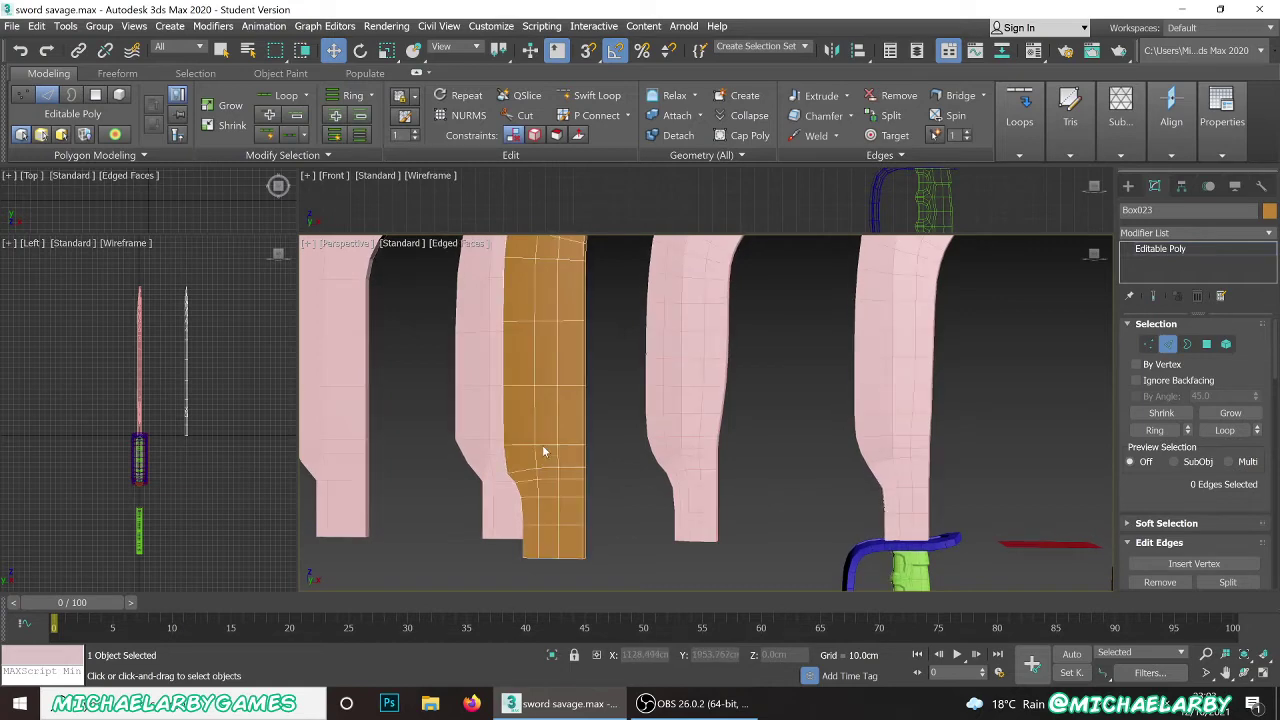
pyautogui.press('F4')
pyautogui.keyDown('alt'); pyautogui.moveTo(544, 437); pyautogui.dragTo(602, 336, button='middle'); pyautogui.keyUp('alt')
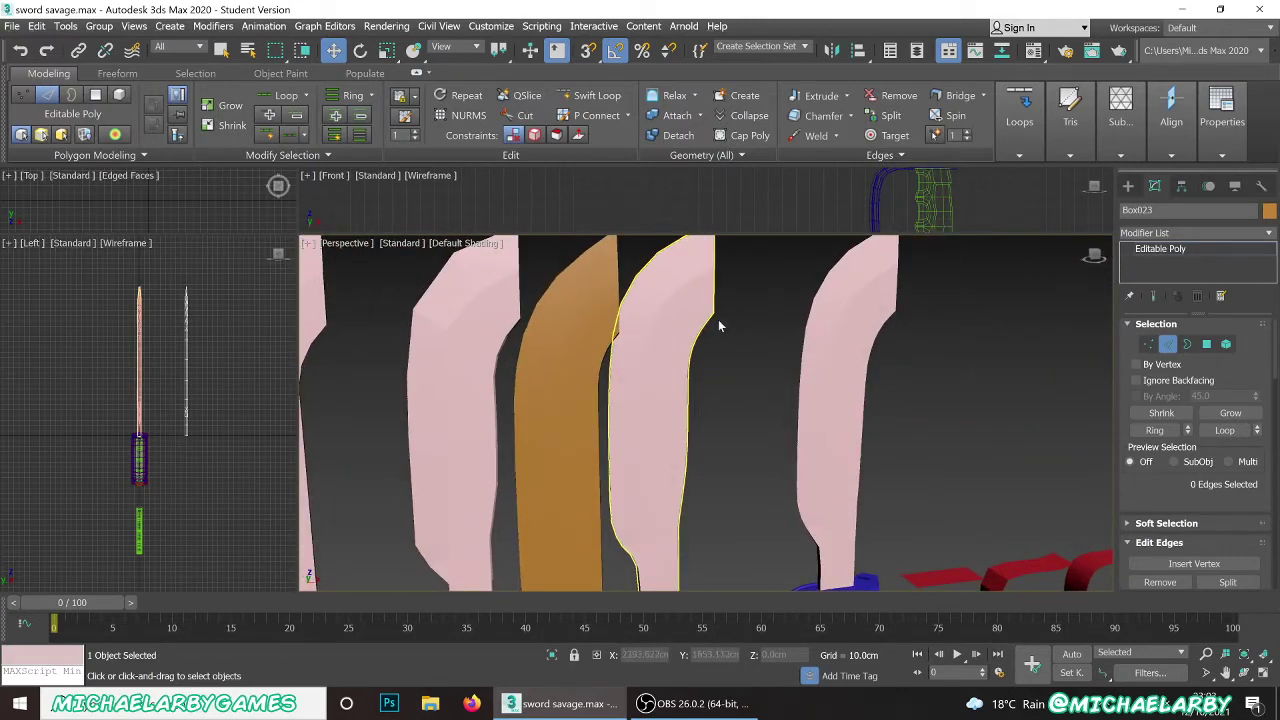
pyautogui.scroll(6, 718, 319)
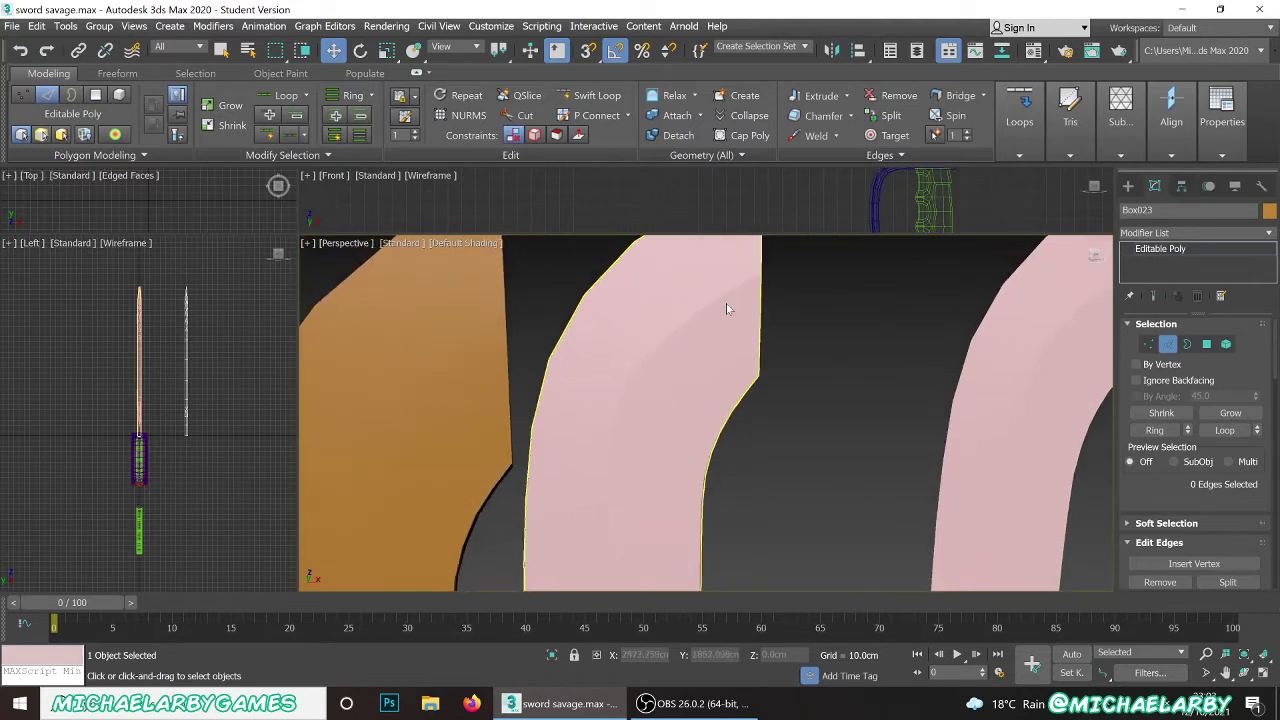
pyautogui.scroll(-8, 634, 370)
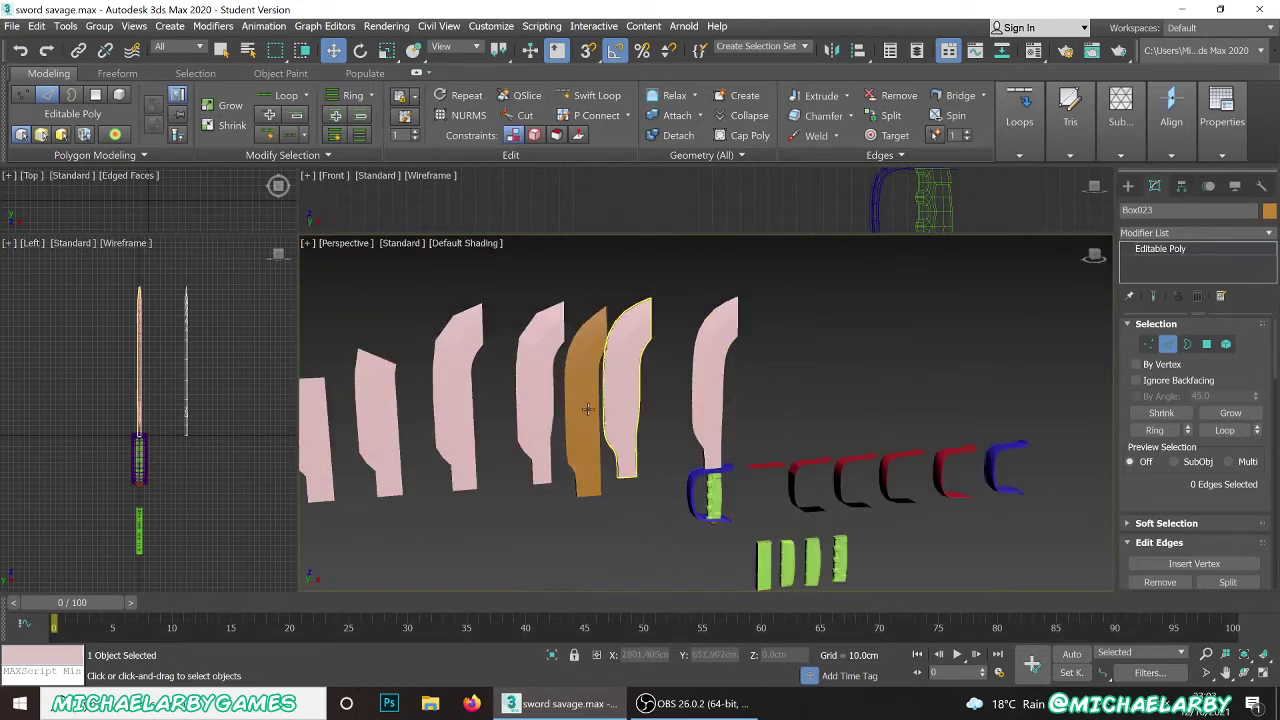
pyautogui.scroll(5, 570, 387)
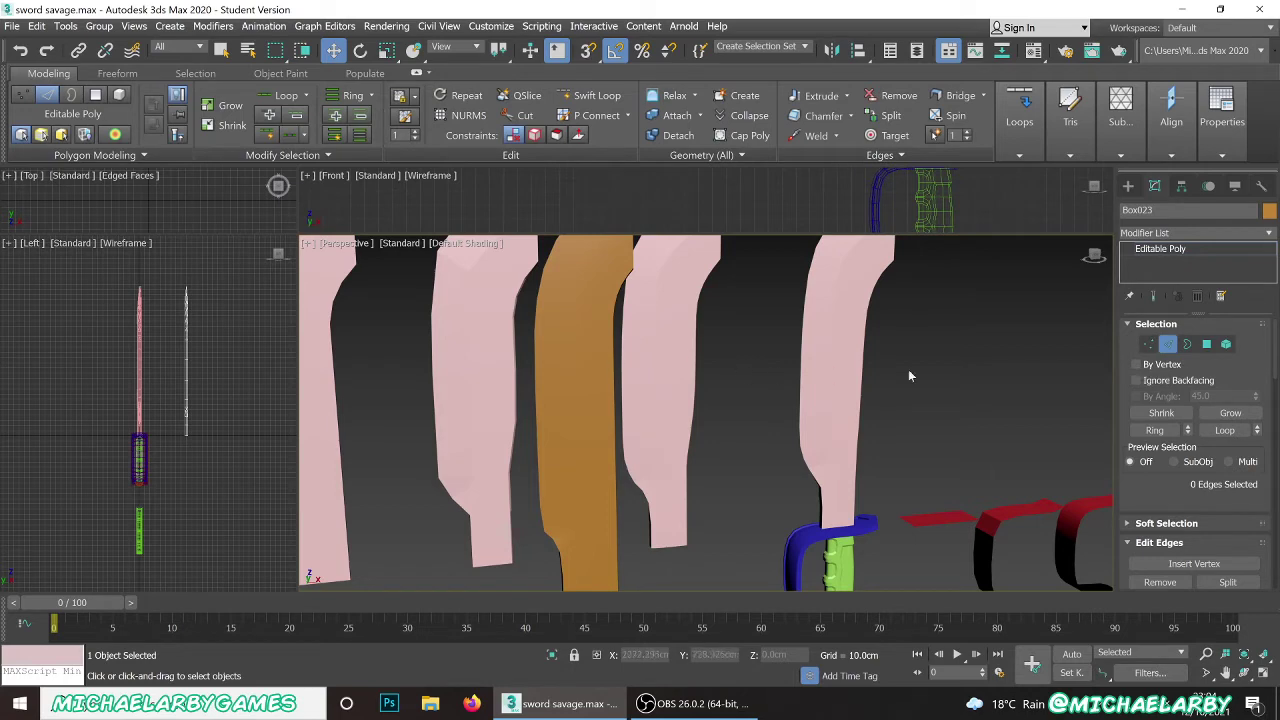
# - With edged faces shown, select a polygon in the middle of the orange blade's front face and open its smoothing group settings
pyautogui.press('F4')
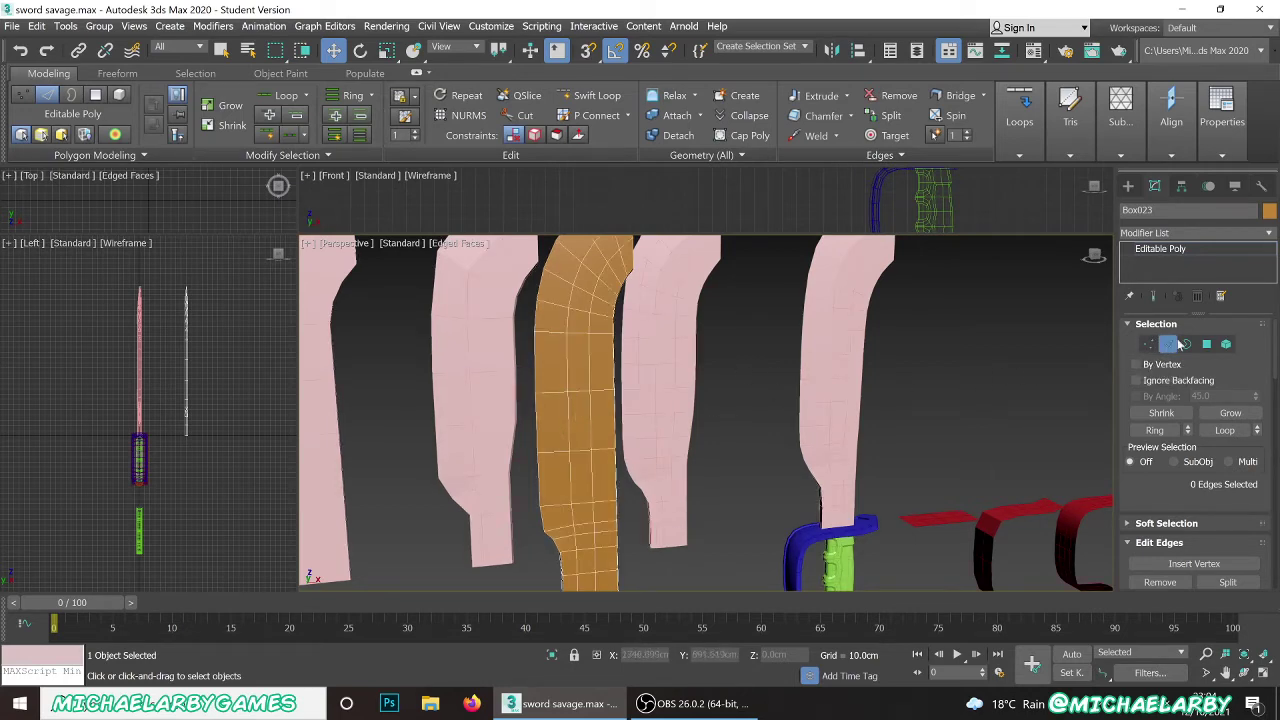
pyautogui.click(1206, 344)
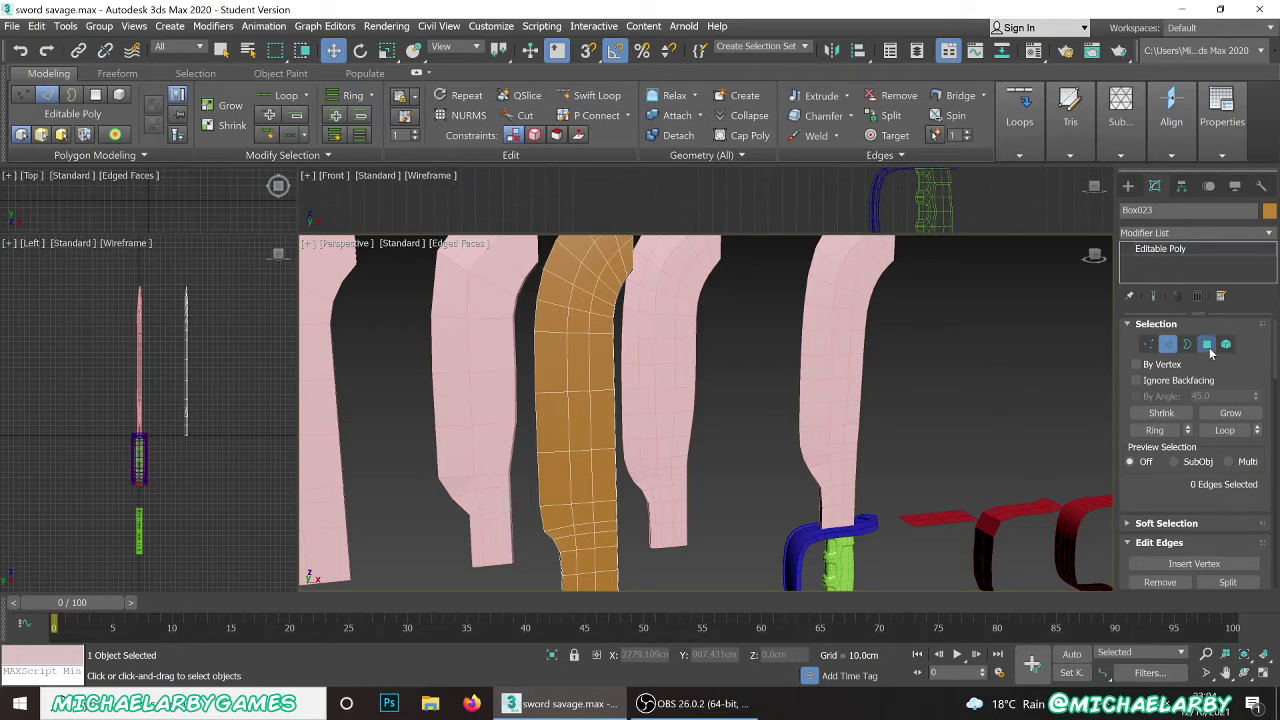
pyautogui.click(582, 403)
pyautogui.scroll(-5, 1207, 392)
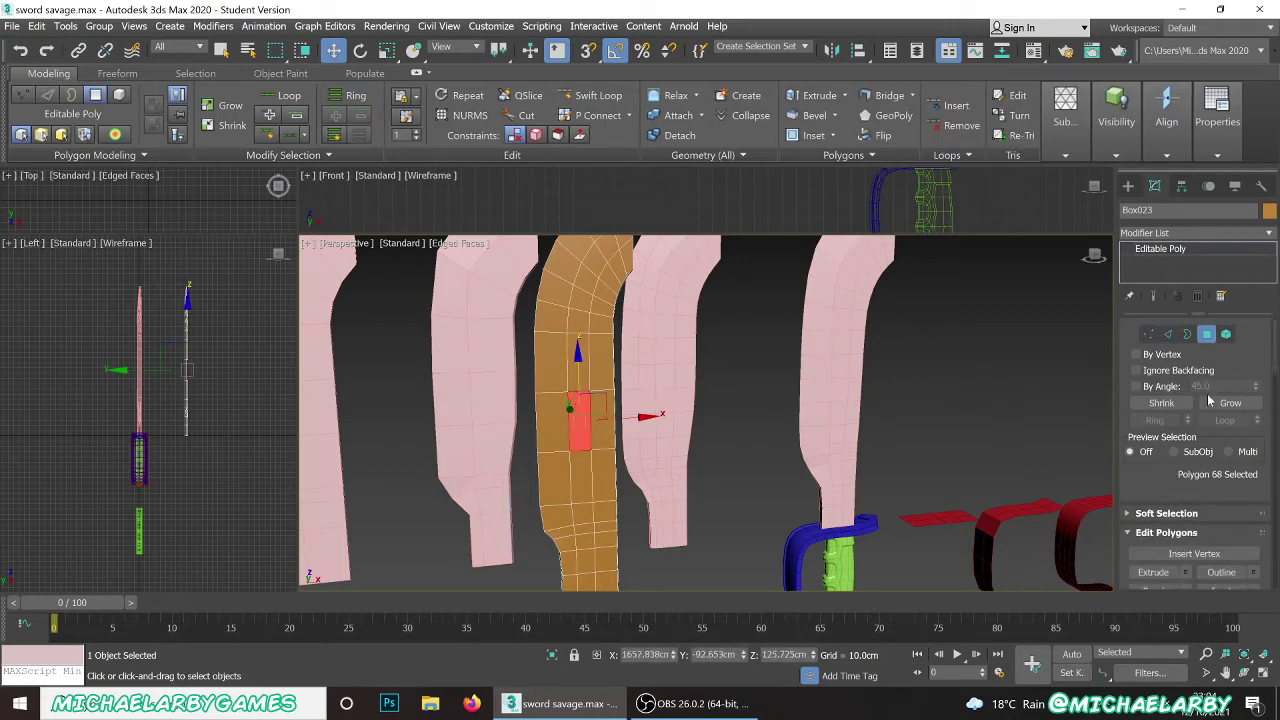
pyautogui.scroll(-10, 1207, 392)
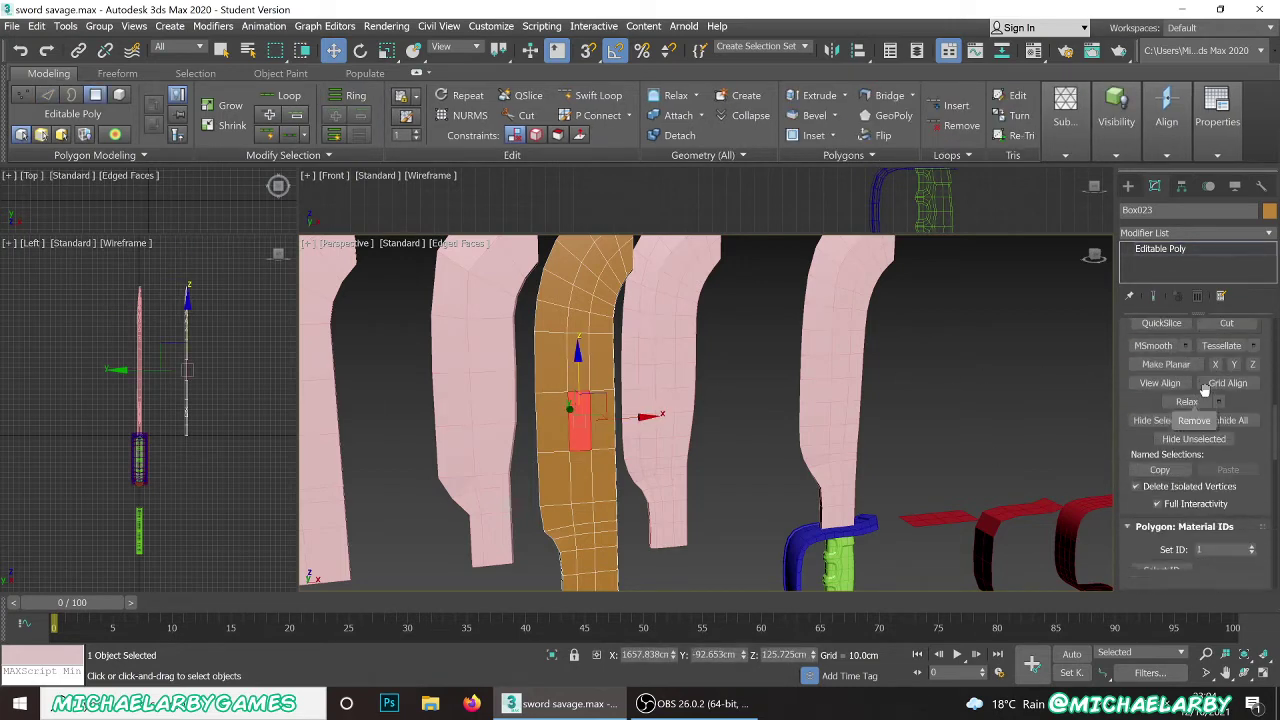
pyautogui.scroll(-5, 1204, 393)
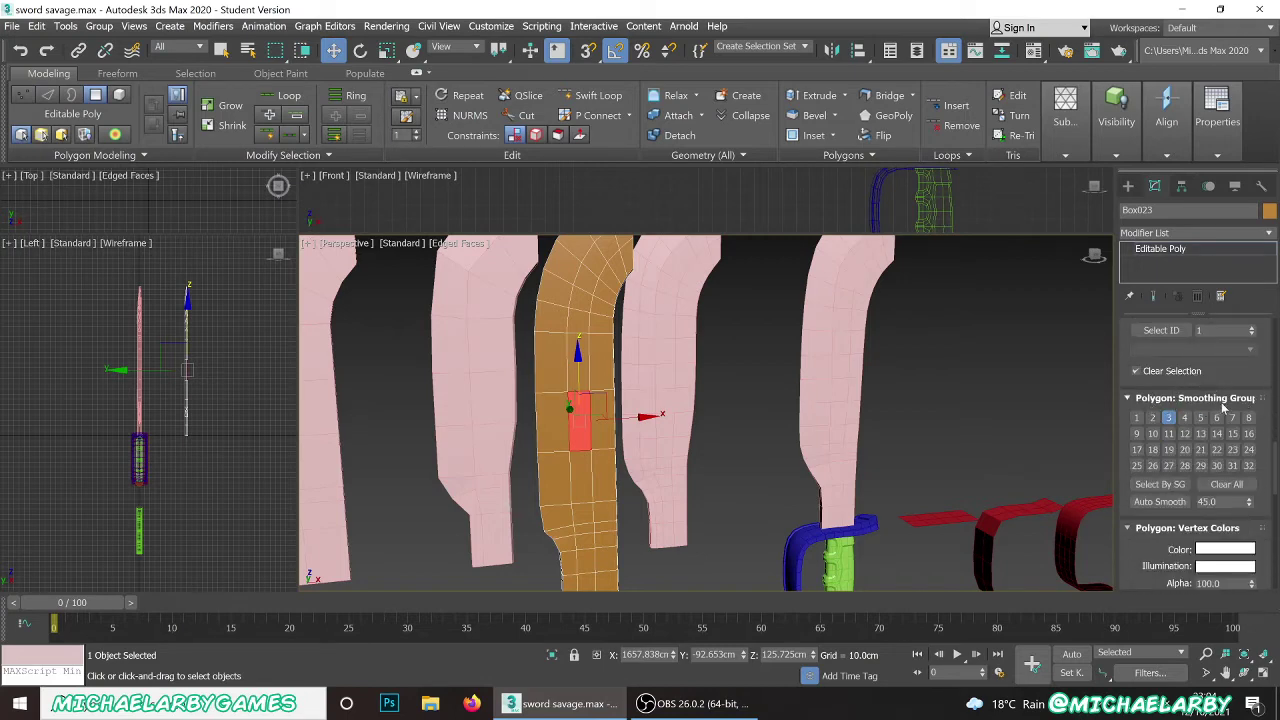
pyautogui.scroll(-2, 588, 375)
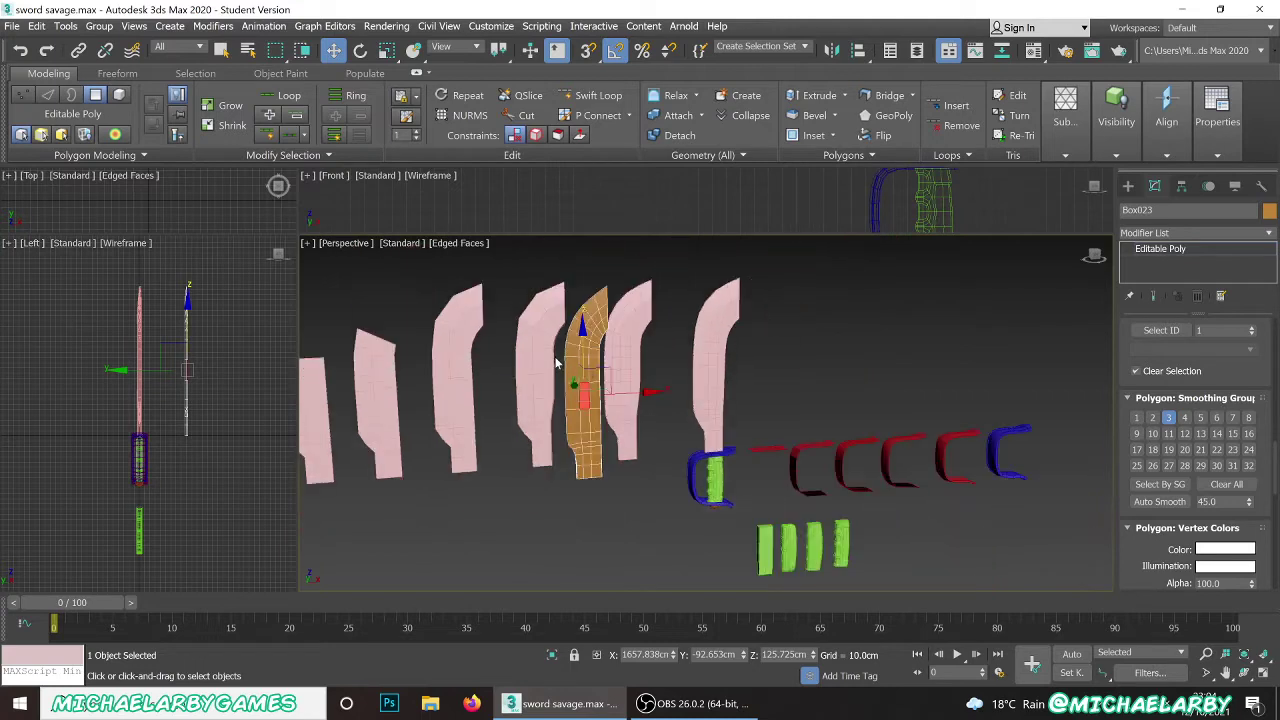
# - Select every polygon of the orange blade and clear all of their smoothing groups
pyautogui.scroll(1, 558, 362)
pyautogui.scroll(-1, 546, 331)
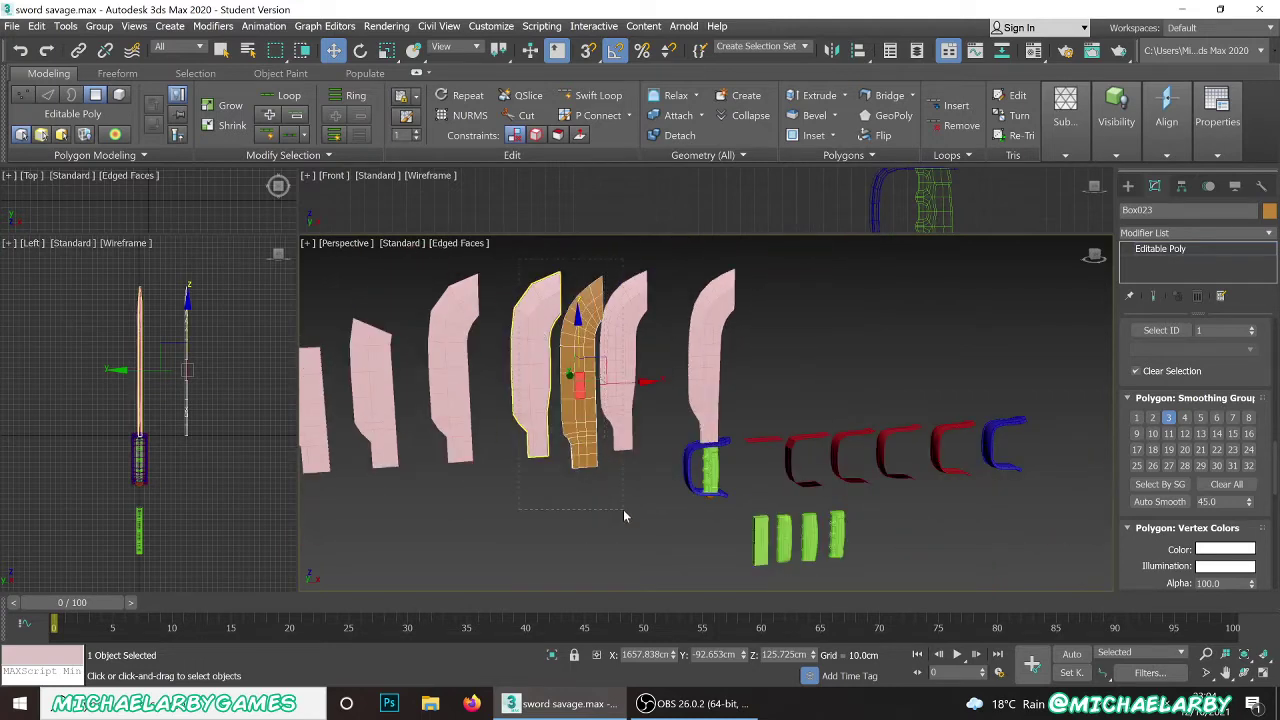
pyautogui.click(588, 400)
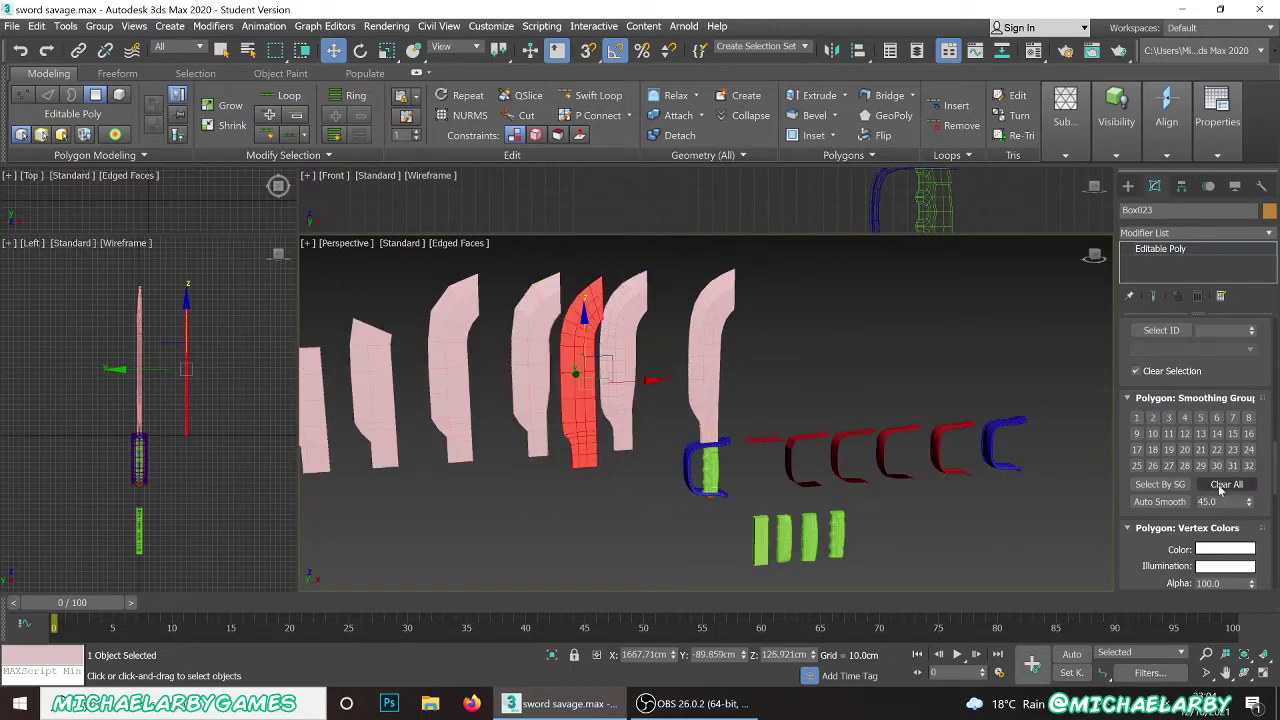
pyautogui.scroll(4, 562, 370)
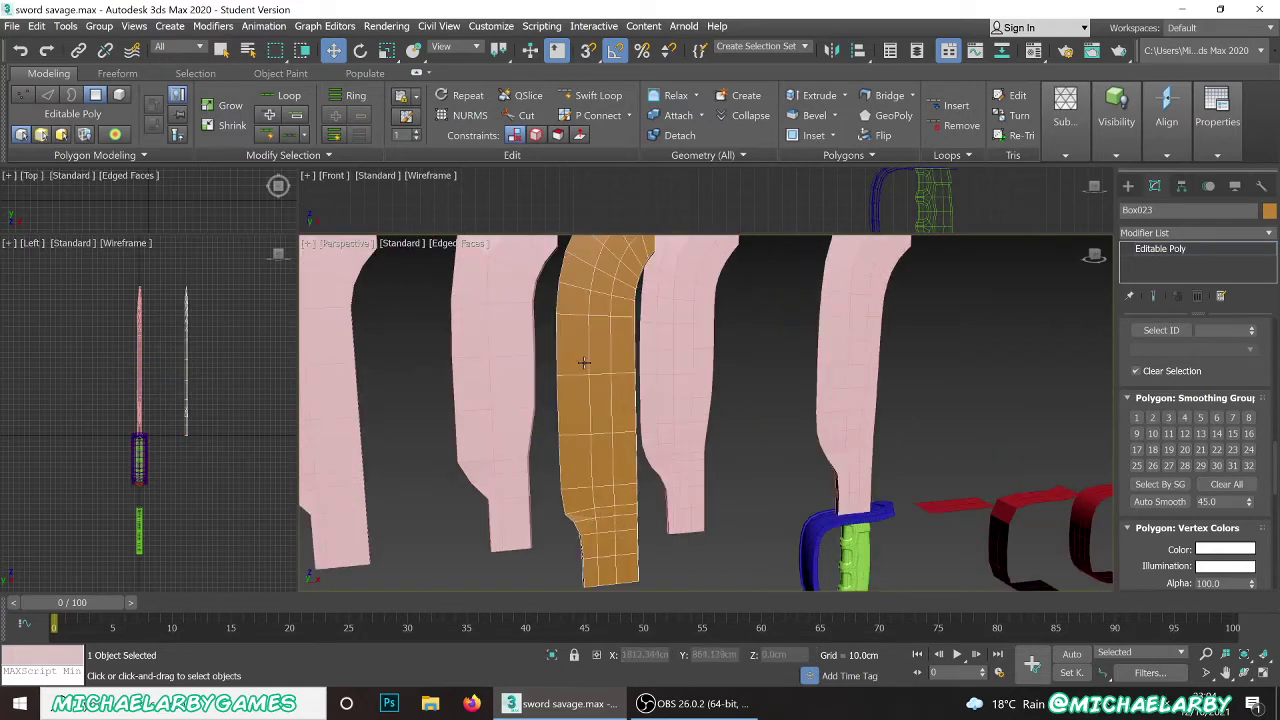
# - Hide the edged faces and examine the orange blade's shading along its curve and around the notch near its base
pyautogui.press('F4')
pyautogui.scroll(2, 593, 344)
pyautogui.moveTo(614, 317)
pyautogui.keyDown('alt'); pyautogui.mouseDown(button='middle')
pyautogui.moveTo(603, 297)
pyautogui.moveTo(609, 349)
pyautogui.moveTo(596, 405)
pyautogui.moveTo(591, 394)
pyautogui.moveTo(623, 429)
pyautogui.moveTo(594, 420)
pyautogui.moveTo(615, 407)
pyautogui.mouseUp(button='middle'); pyautogui.keyUp('alt')
pyautogui.keyDown('alt'); pyautogui.moveTo(629, 354); pyautogui.dragTo(628, 280, button='middle'); pyautogui.keyUp('alt')
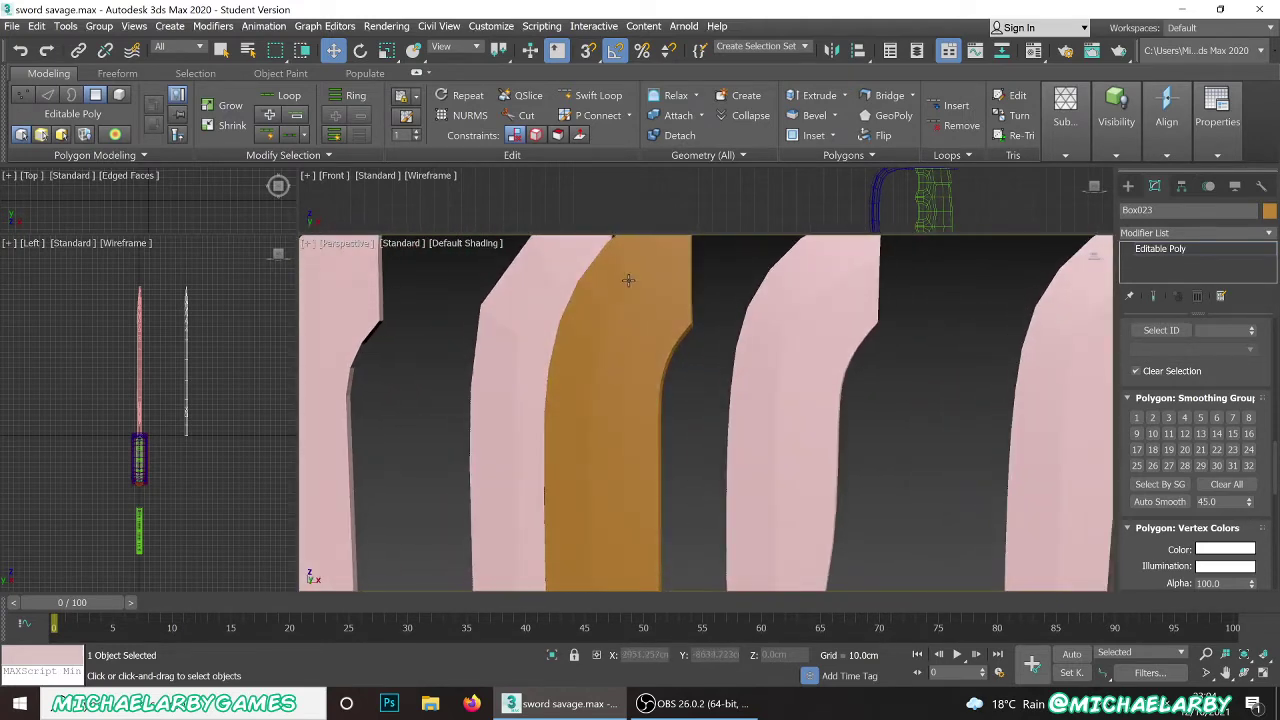
pyautogui.scroll(-5, 606, 411)
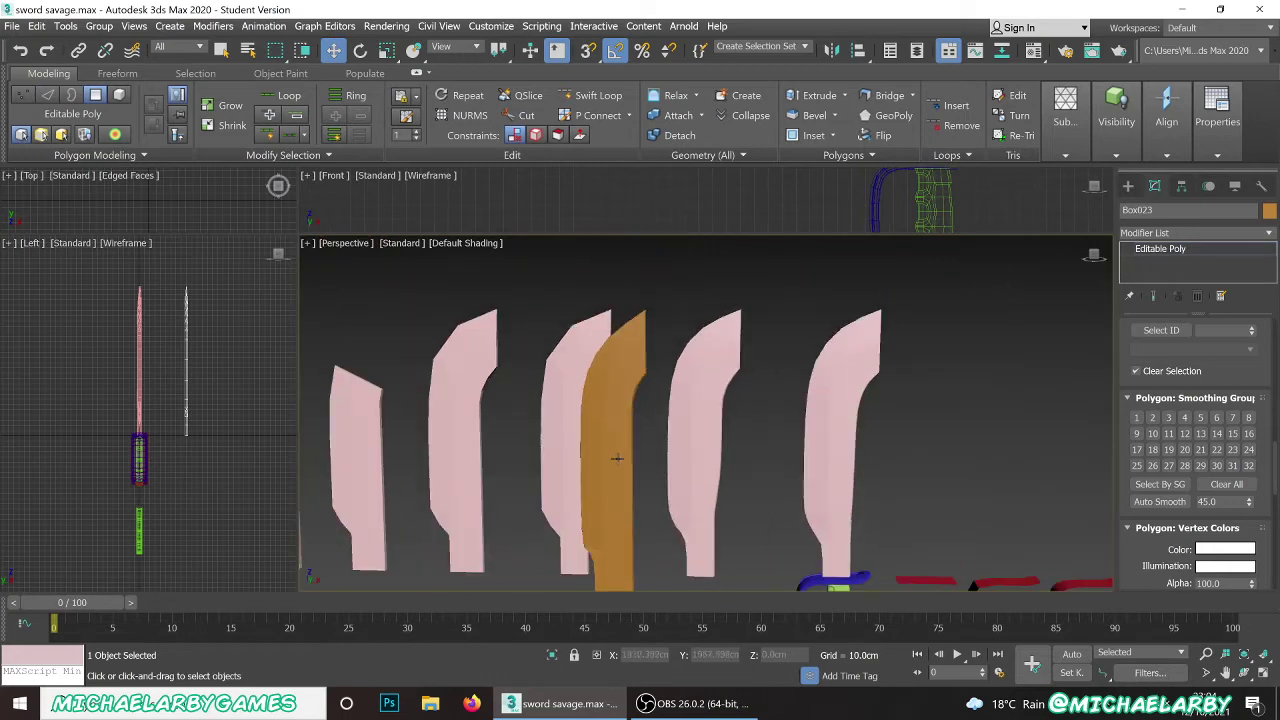
pyautogui.keyDown('alt'); pyautogui.moveTo(617, 457); pyautogui.dragTo(663, 357, button='middle'); pyautogui.keyUp('alt')
pyautogui.scroll(5, 621, 462)
pyautogui.keyDown('alt'); pyautogui.moveTo(621, 462); pyautogui.dragTo(543, 350, button='middle'); pyautogui.keyUp('alt')
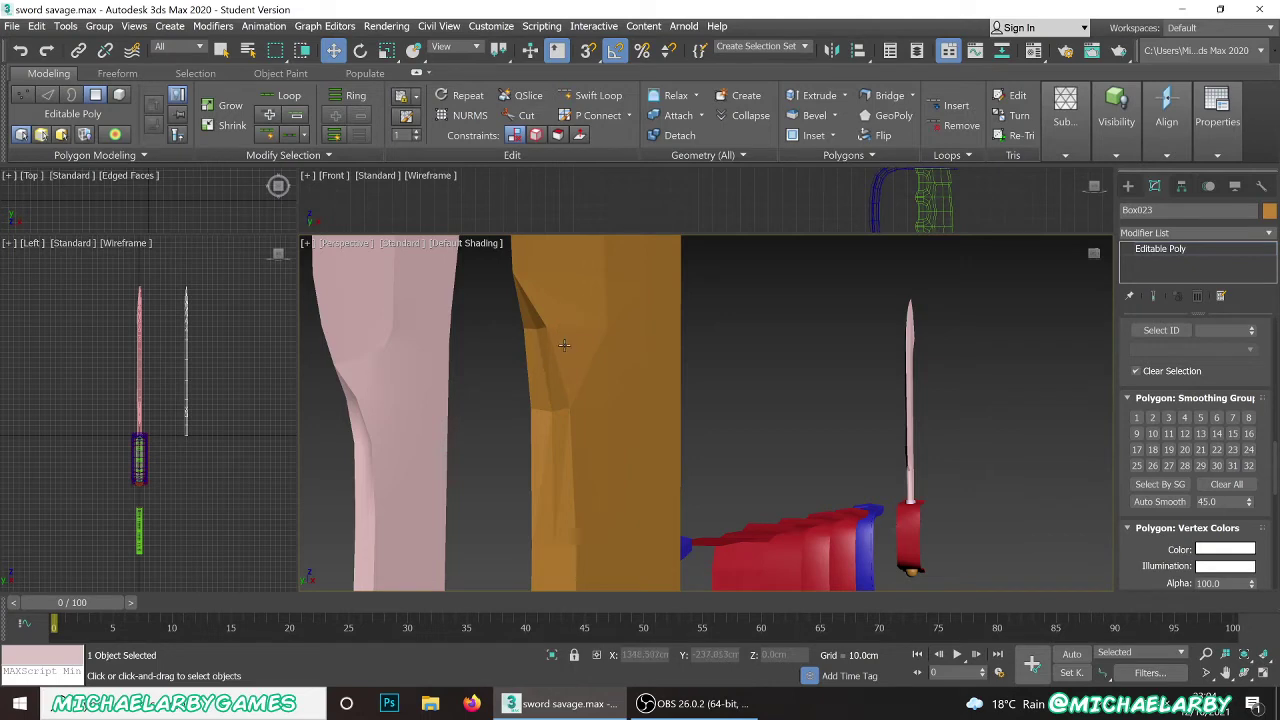
pyautogui.scroll(-4, 564, 345)
pyautogui.scroll(4, 570, 346)
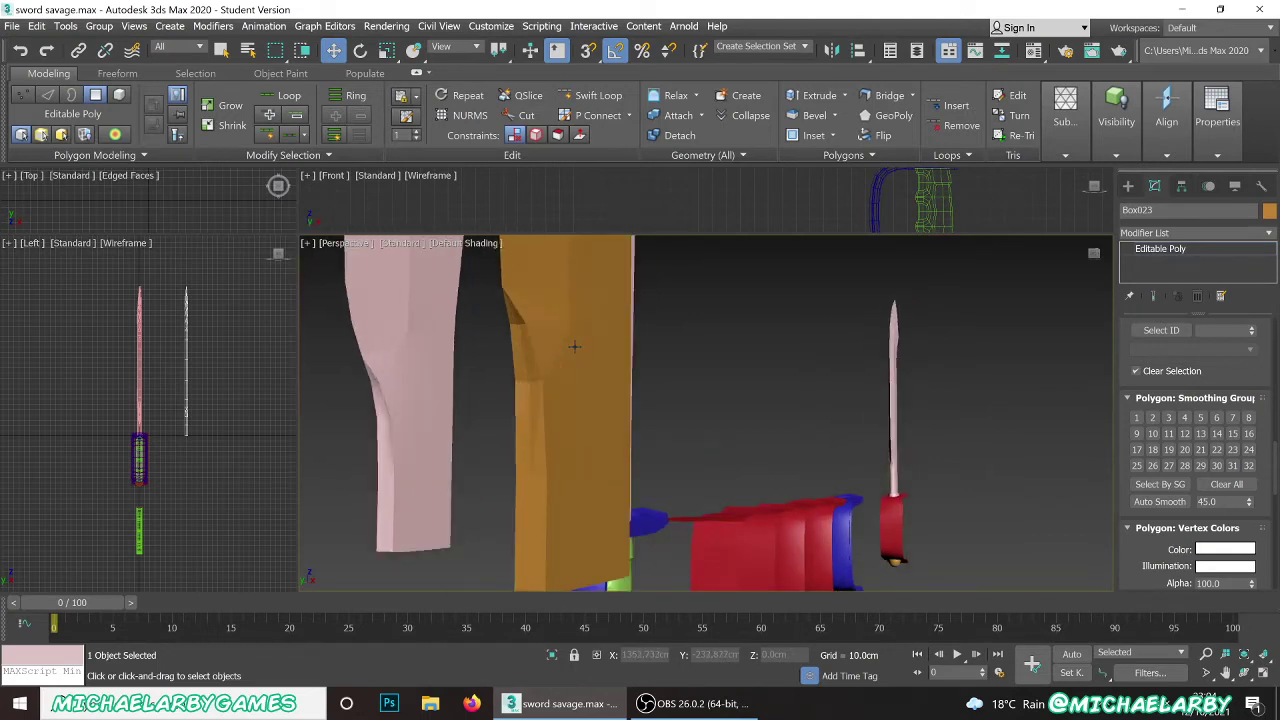
# - Undo the clearing of the orange blade's smoothing groups and show edged faces again
pyautogui.click(570, 349)
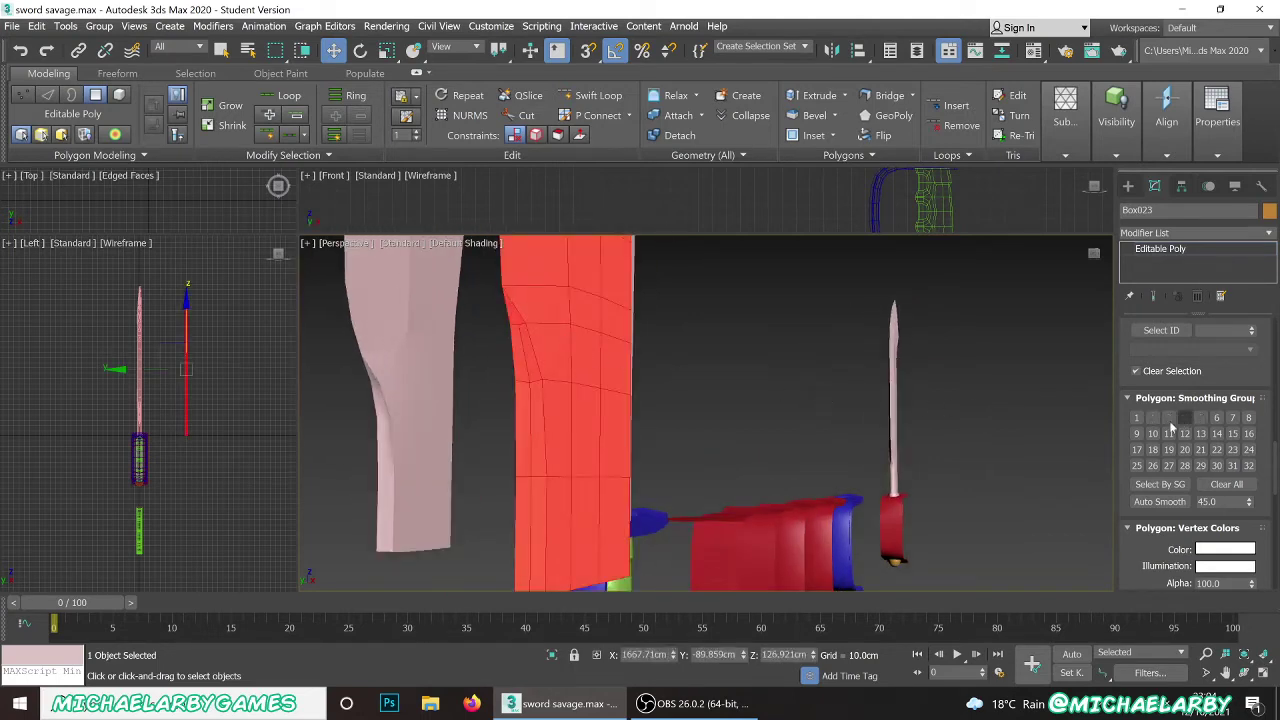
pyautogui.click(631, 366)
pyautogui.keyDown('alt'); pyautogui.moveTo(546, 348); pyautogui.dragTo(543, 471, button='middle'); pyautogui.keyUp('alt')
pyautogui.press('F4')
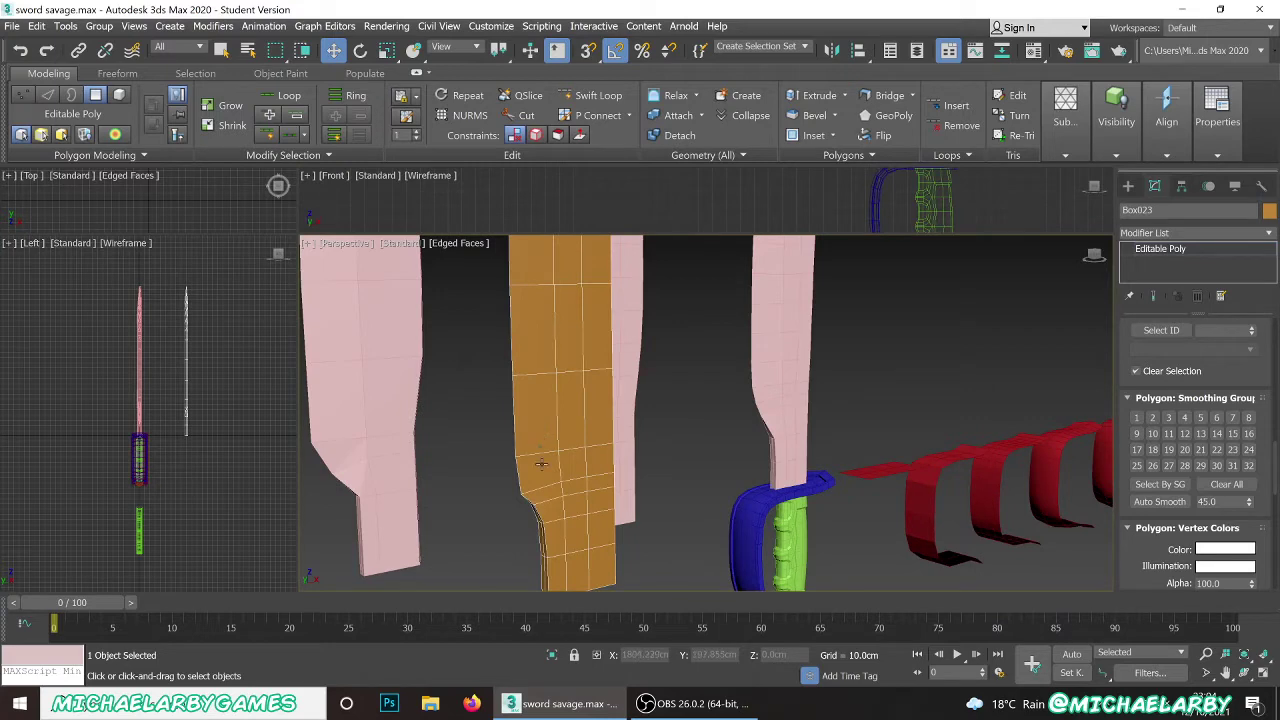
# - Select the front polygon strip along the orange blade's outer curved edge up to the tip, clear its smoothing groups and assign group 7
pyautogui.click(540, 463)
pyautogui.keyDown('ctrl'); pyautogui.click(542, 433); pyautogui.keyUp('ctrl')
pyautogui.keyDown('ctrl'); pyautogui.click(548, 350); pyautogui.keyUp('ctrl')
pyautogui.keyDown('alt'); pyautogui.moveTo(553, 472); pyautogui.dragTo(546, 481, button='middle'); pyautogui.keyUp('alt')
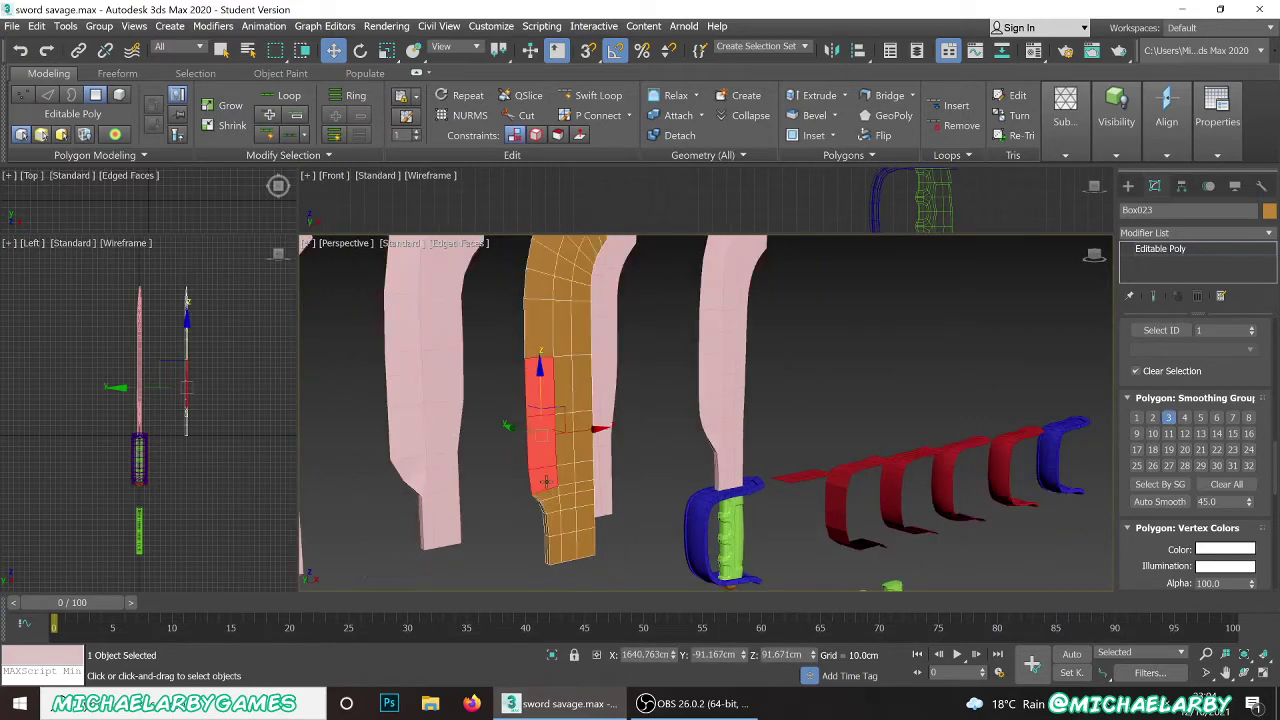
pyautogui.scroll(3, 546, 481)
pyautogui.keyDown('ctrl'); pyautogui.click(533, 395); pyautogui.keyUp('ctrl')
pyautogui.keyDown('ctrl'); pyautogui.click(537, 355); pyautogui.keyUp('ctrl')
pyautogui.keyDown('ctrl'); pyautogui.click(559, 297); pyautogui.keyUp('ctrl')
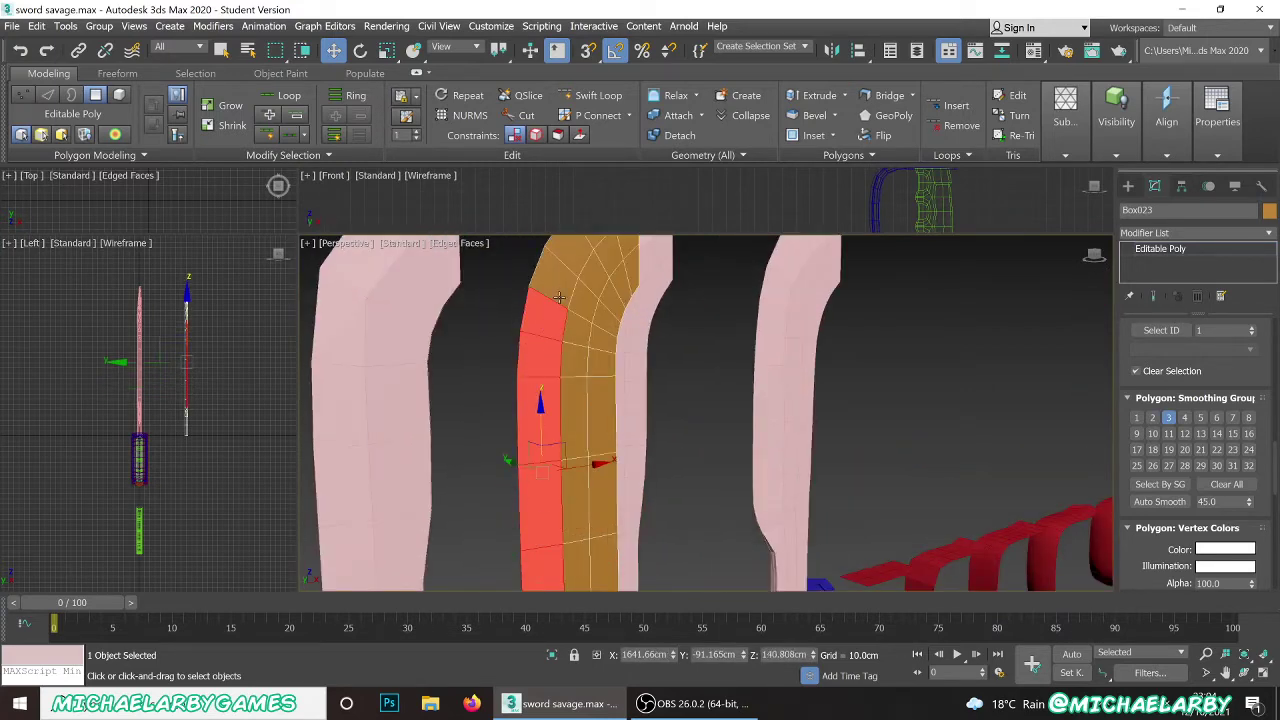
pyautogui.keyDown('ctrl'); pyautogui.click(560, 293); pyautogui.keyUp('ctrl')
pyautogui.keyDown('ctrl'); pyautogui.click(577, 257); pyautogui.keyUp('ctrl')
pyautogui.scroll(-2, 590, 411)
pyautogui.scroll(2, 604, 292)
pyautogui.keyDown('ctrl'); pyautogui.click(601, 284); pyautogui.keyUp('ctrl')
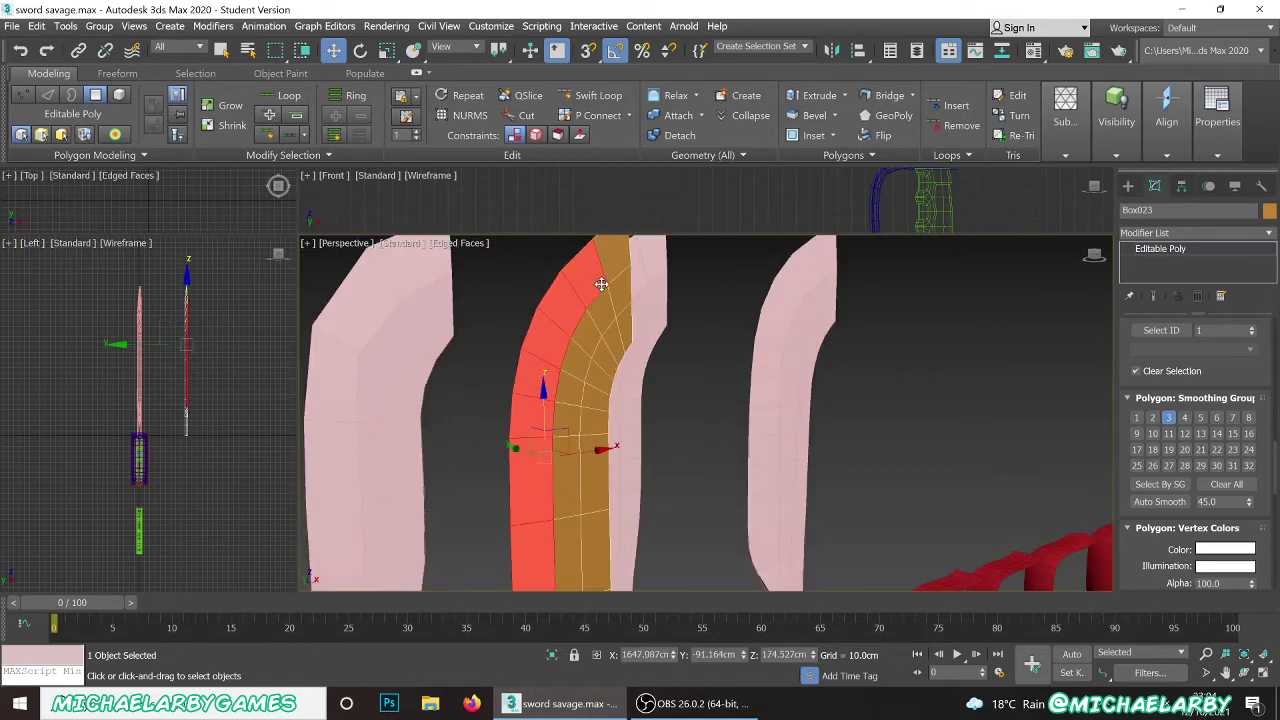
pyautogui.keyDown('ctrl'); pyautogui.click(619, 277); pyautogui.keyUp('ctrl')
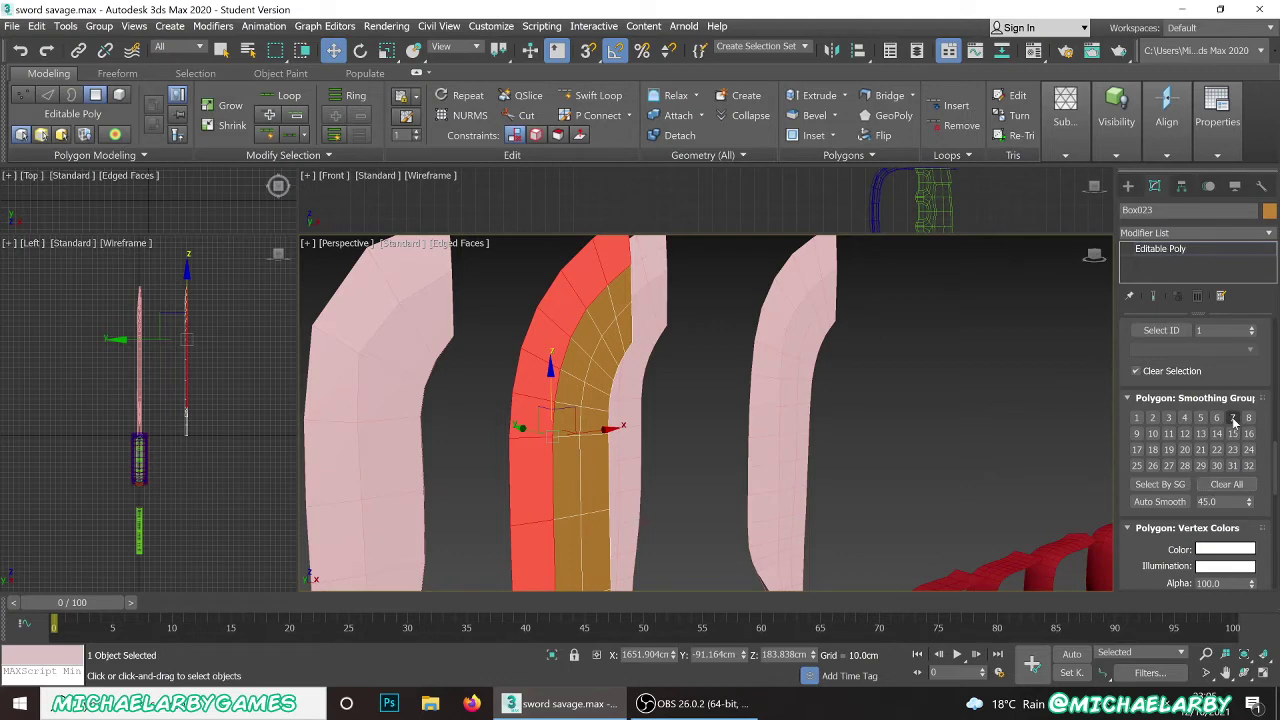
pyautogui.click(686, 396)
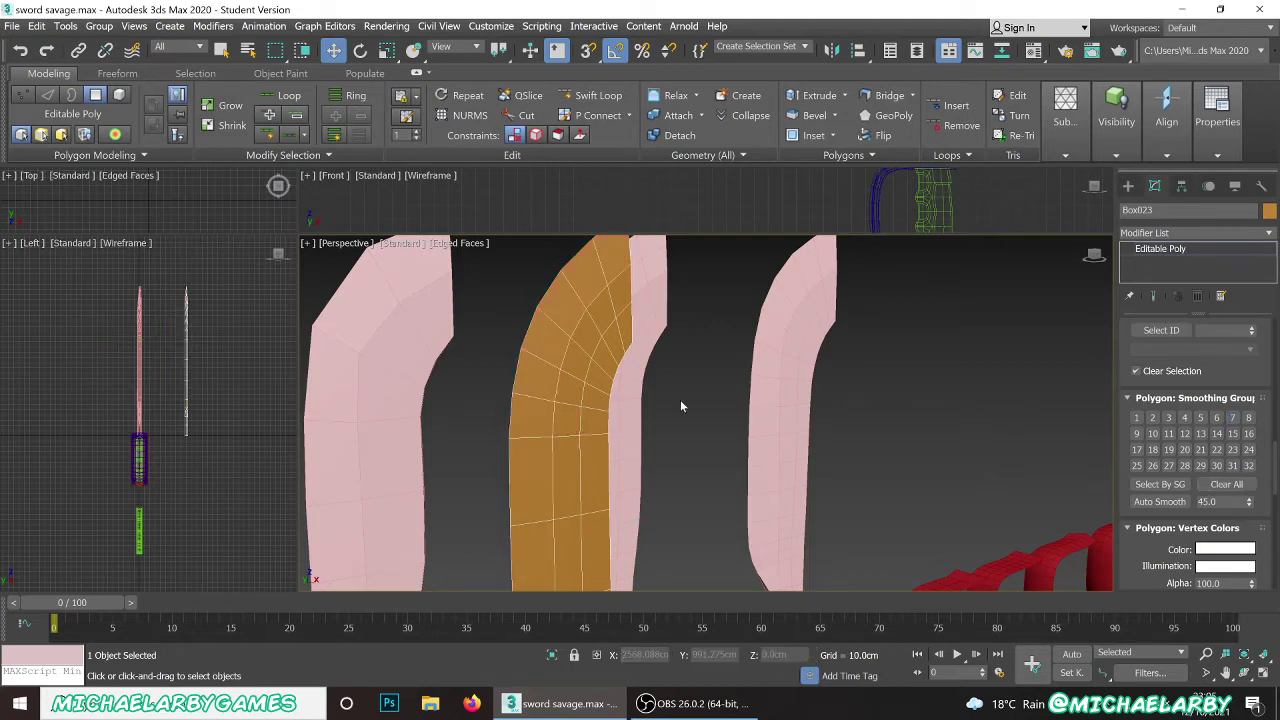
# - Hide the edged faces and check the shading and smoothing groups of polygons on both sides of the line between the outer and middle strips
pyautogui.press('F4')
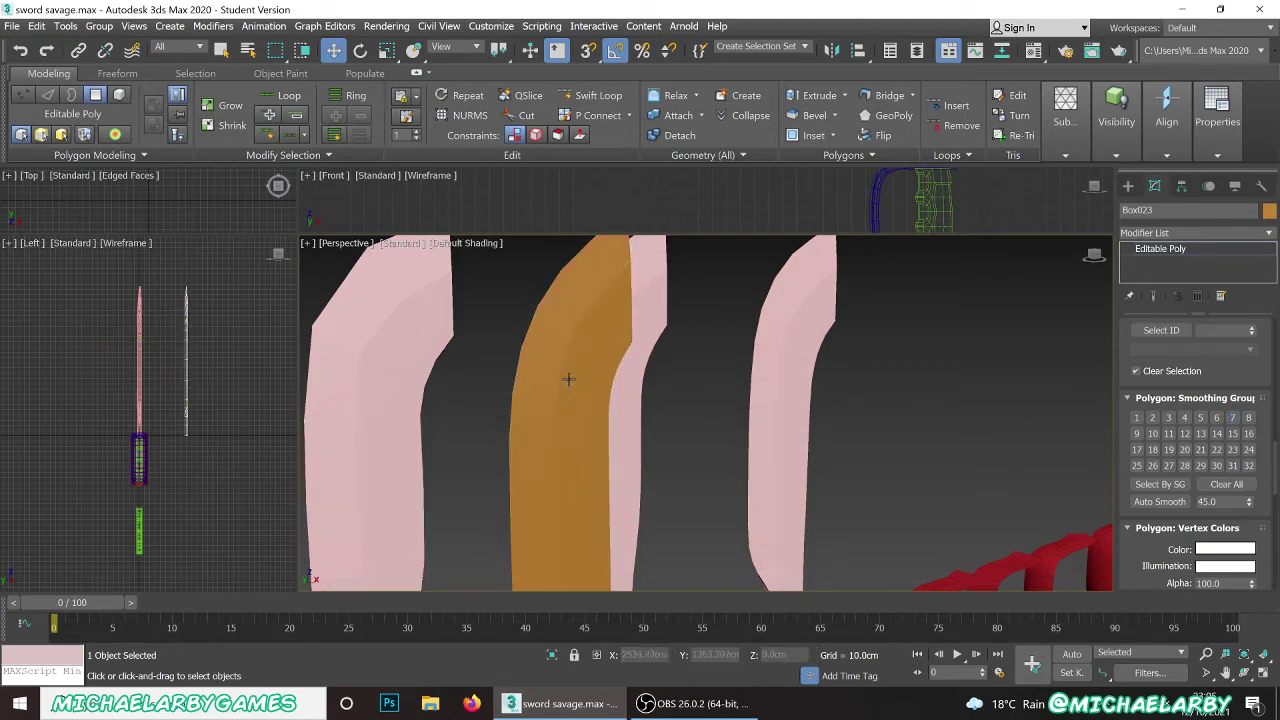
pyautogui.scroll(2, 569, 374)
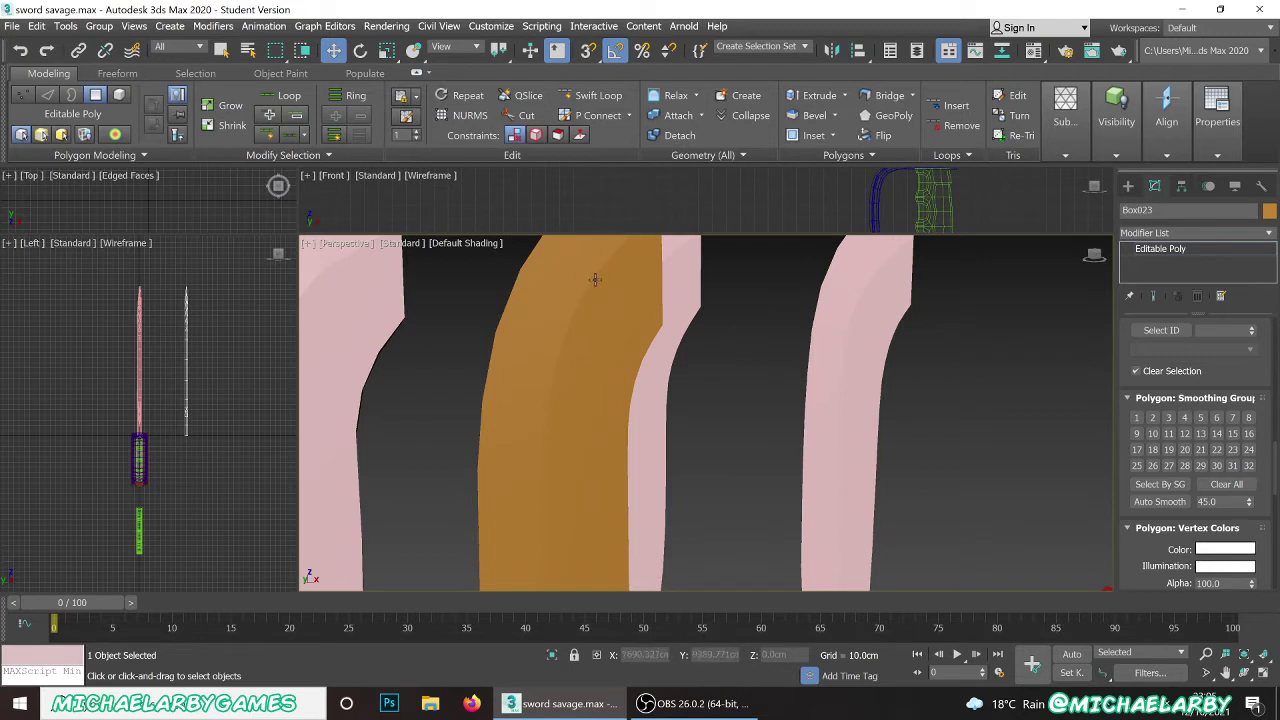
pyautogui.click(555, 290)
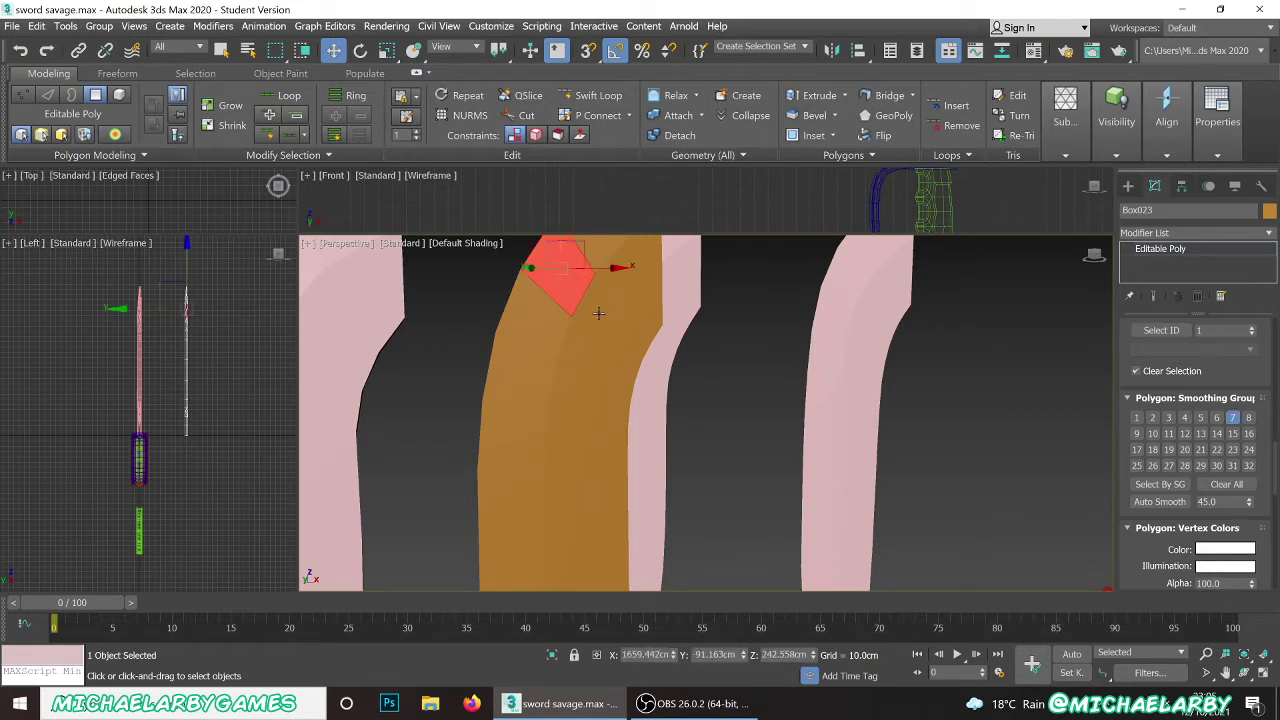
pyautogui.click(598, 313)
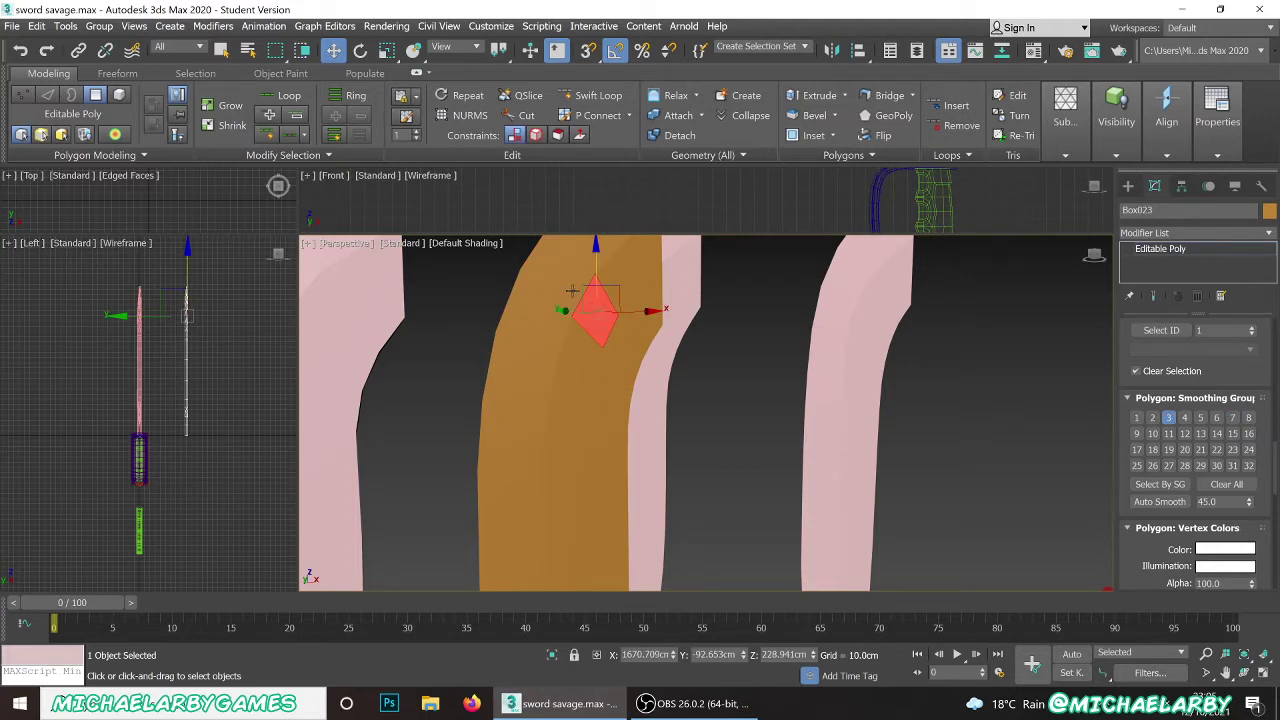
pyautogui.click(720, 378)
pyautogui.click(542, 345)
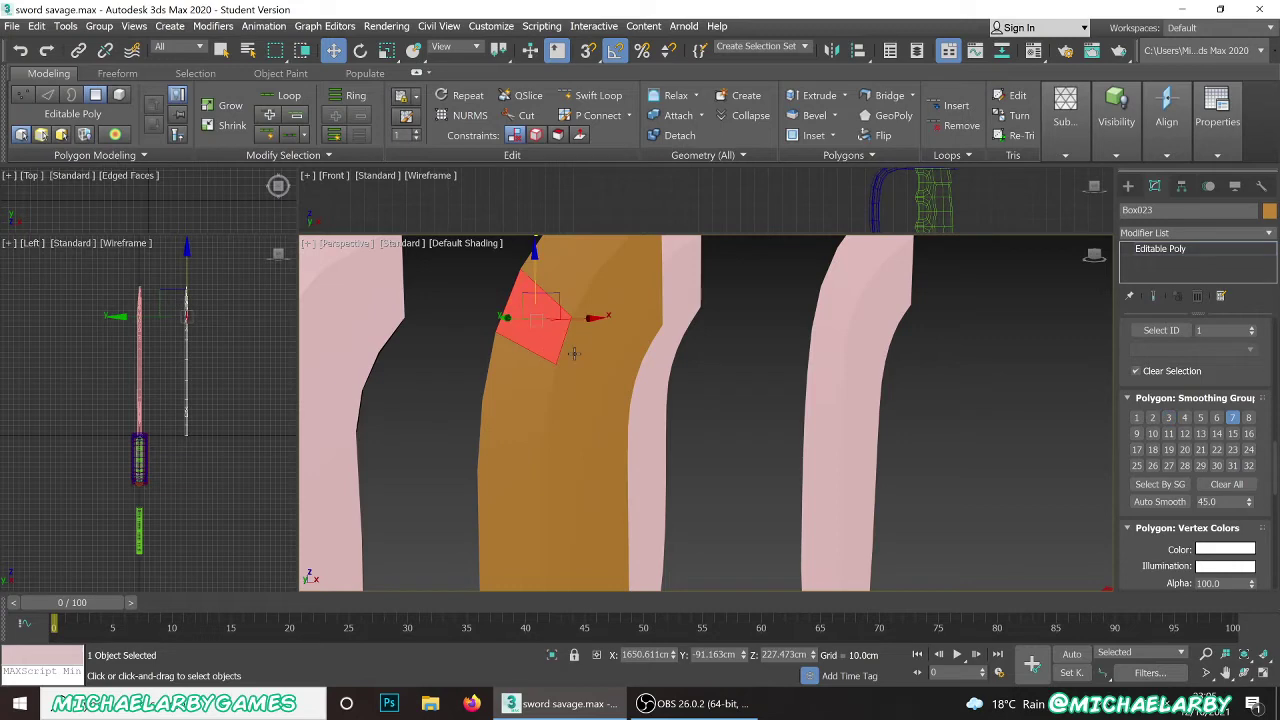
pyautogui.click(574, 354)
pyautogui.click(544, 371)
pyautogui.click(563, 394)
pyautogui.click(522, 421)
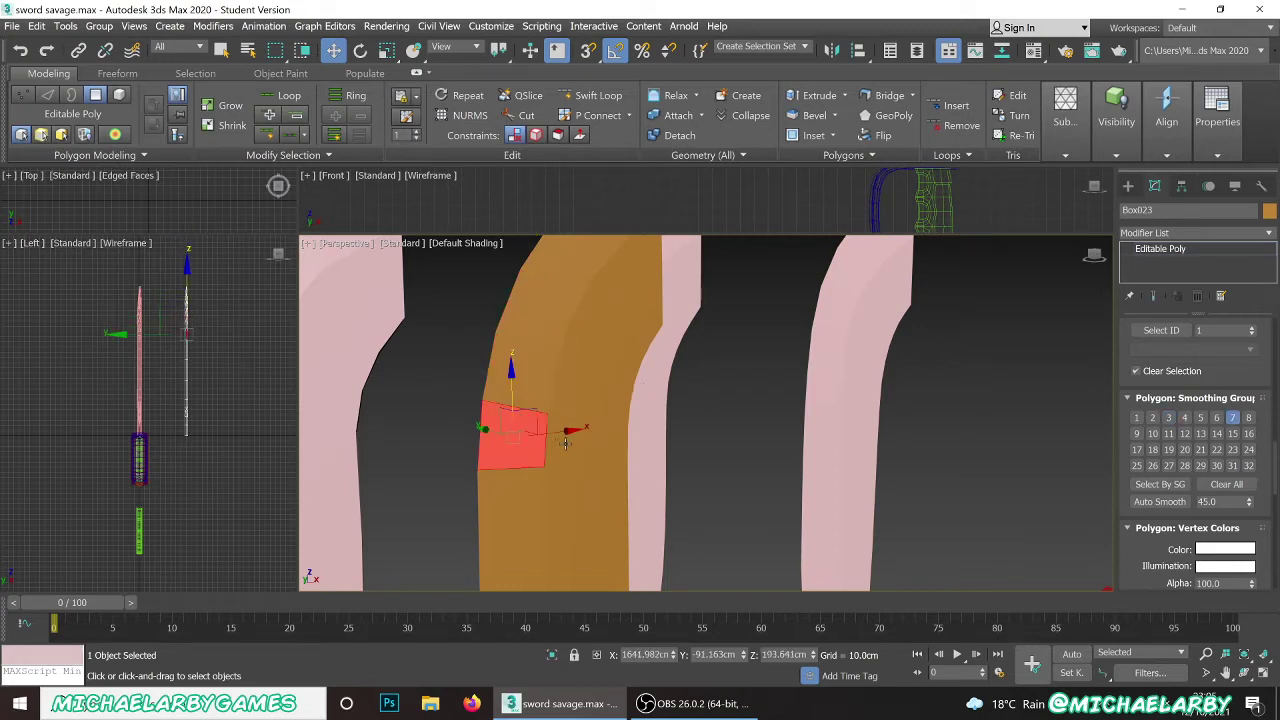
pyautogui.click(565, 443)
pyautogui.scroll(-3, 538, 420)
pyautogui.scroll(3, 542, 385)
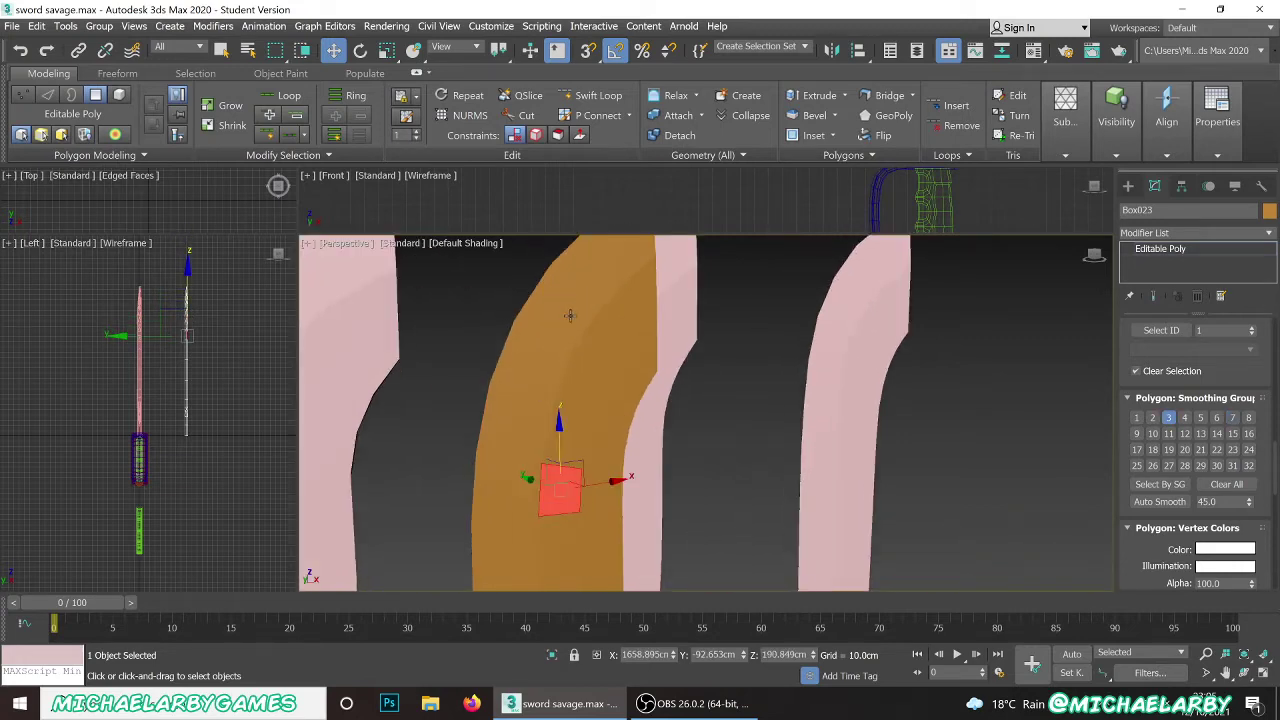
# - Check the smoothing groups of polygons in the front outer and middle strips along the orange blade's curve
pyautogui.click(543, 356)
pyautogui.click(519, 429)
pyautogui.click(503, 490)
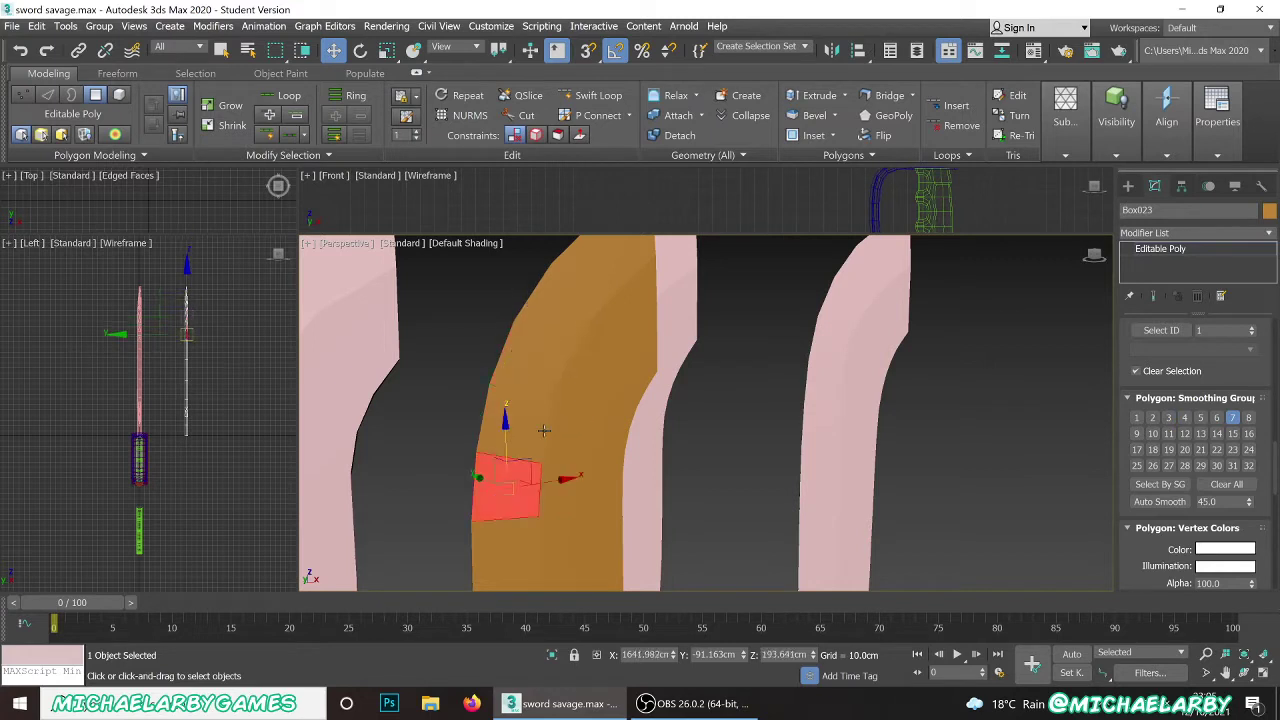
pyautogui.click(593, 350)
pyautogui.click(572, 400)
pyautogui.click(563, 440)
pyautogui.click(534, 388)
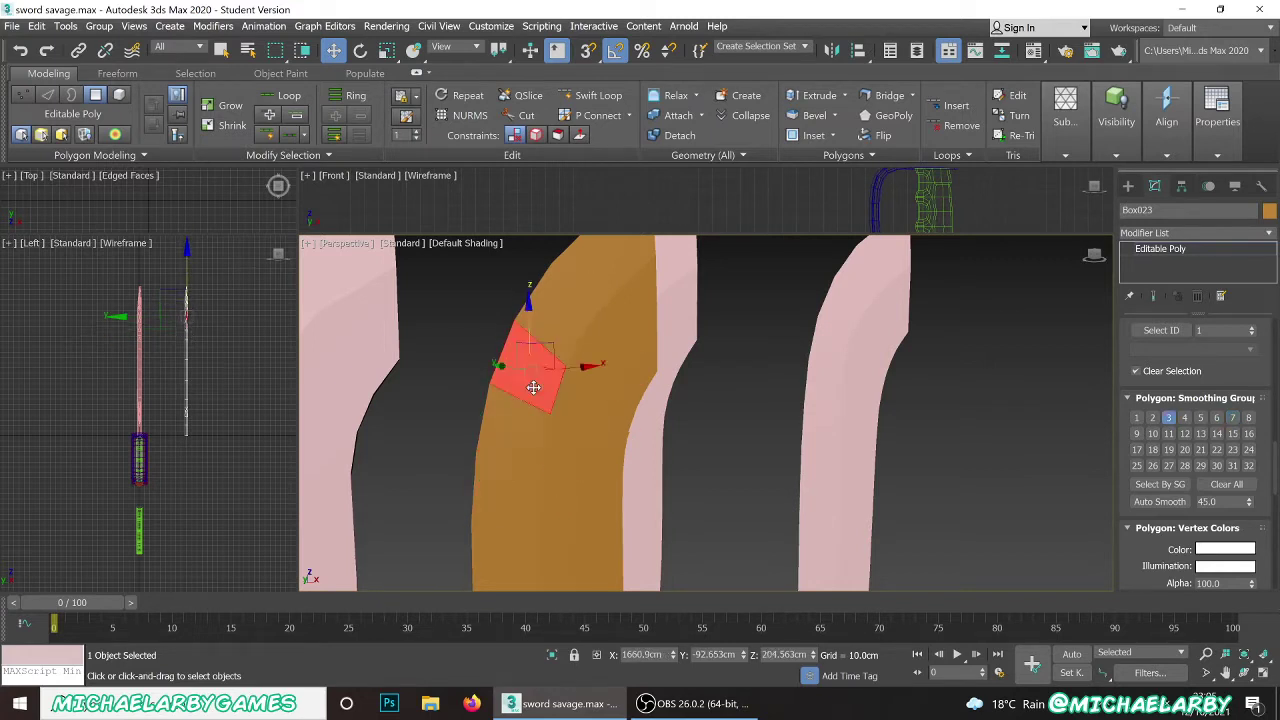
pyautogui.click(577, 406)
pyautogui.click(547, 384)
pyautogui.click(577, 406)
pyautogui.click(787, 464)
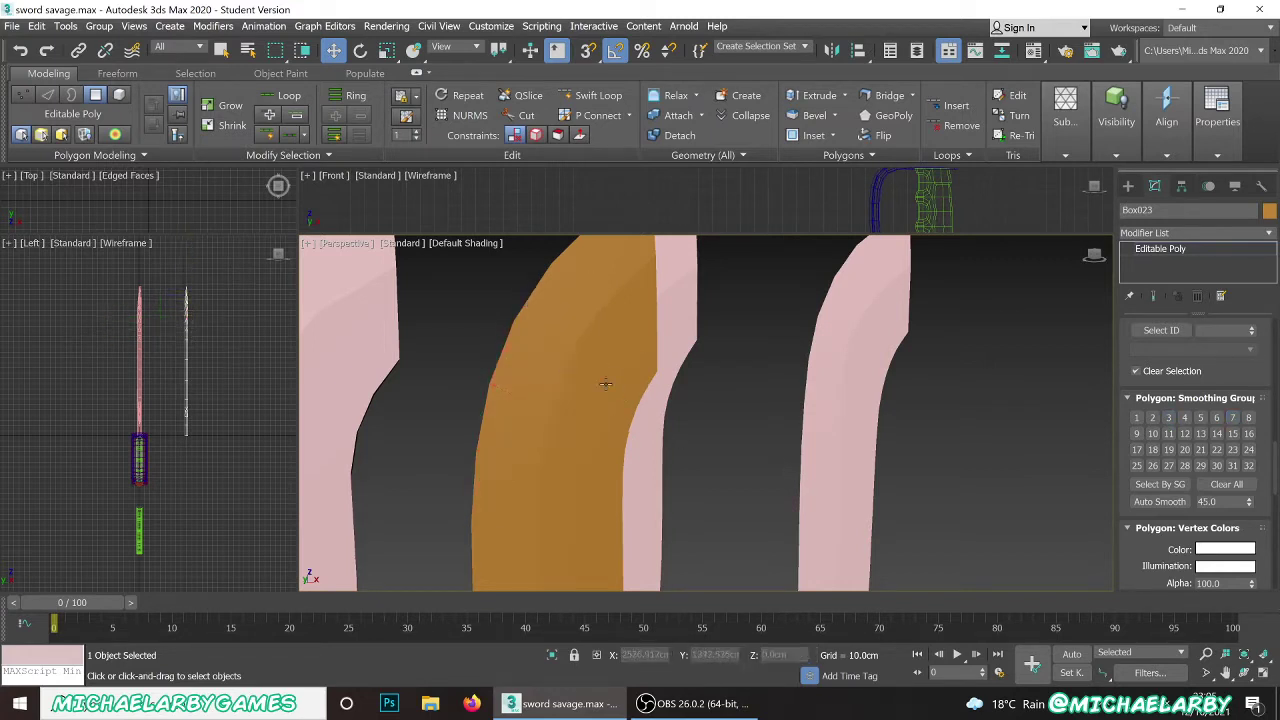
# - Select the back polygon strip along the orange blade's outer edge, from the tip around the curve
pyautogui.keyDown('alt'); pyautogui.moveTo(557, 385); pyautogui.dragTo(672, 410, button='middle'); pyautogui.keyUp('alt')
pyautogui.click(468, 388)
pyautogui.keyDown('ctrl'); pyautogui.click(443, 376); pyautogui.keyUp('ctrl')
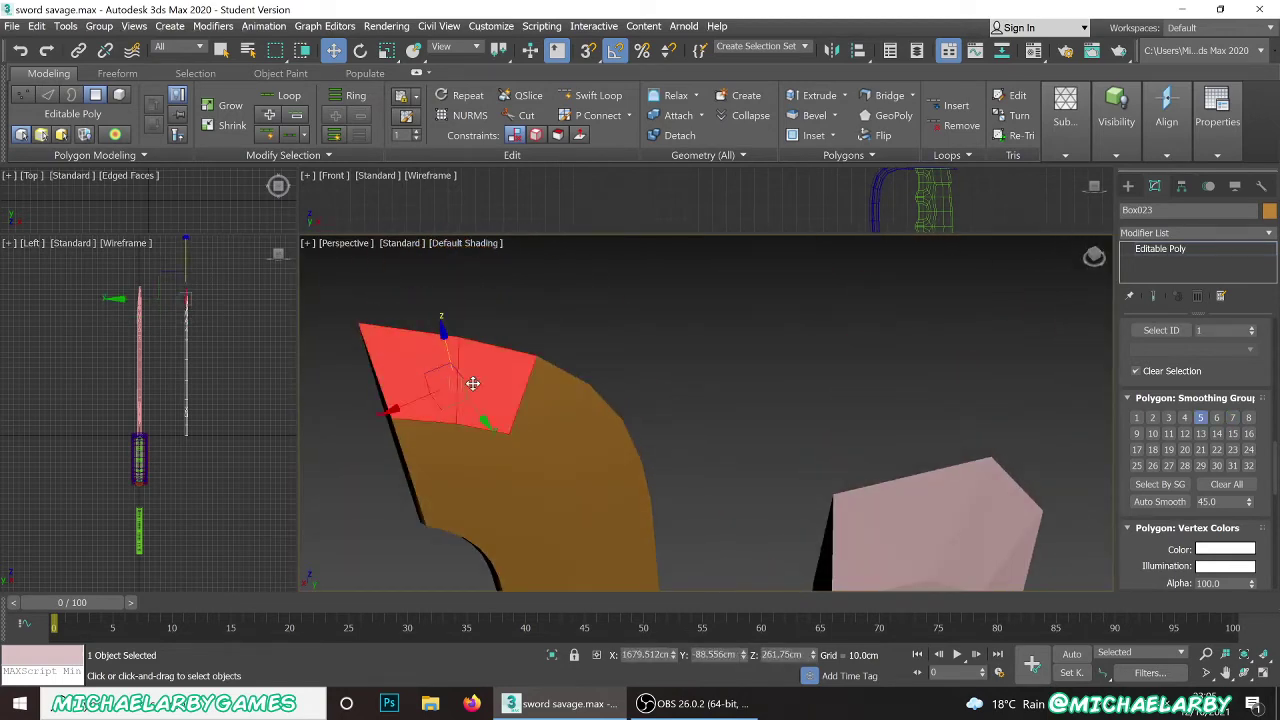
pyautogui.keyDown('ctrl'); pyautogui.click(545, 417); pyautogui.keyUp('ctrl')
pyautogui.keyDown('ctrl'); pyautogui.click(584, 463); pyautogui.keyUp('ctrl')
pyautogui.keyDown('ctrl'); pyautogui.click(582, 431); pyautogui.keyUp('ctrl')
pyautogui.keyDown('ctrl'); pyautogui.click(609, 515); pyautogui.keyUp('ctrl')
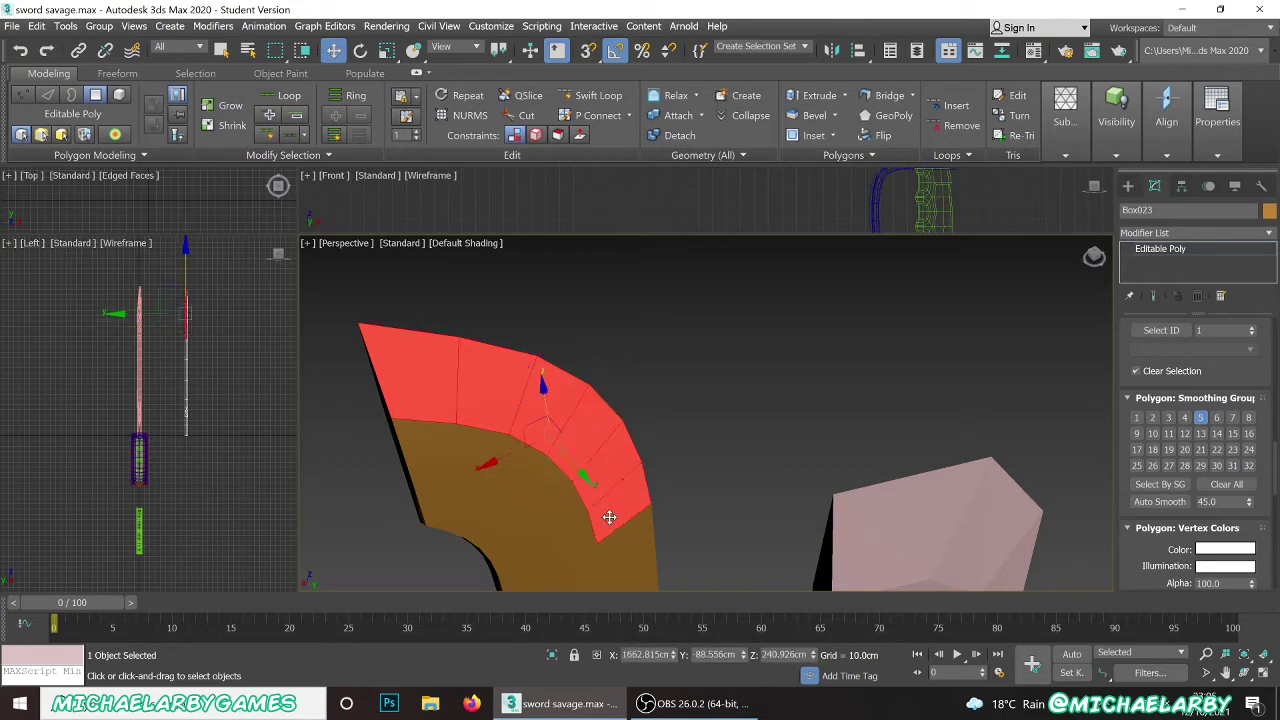
# - Extend the selection down the back's outer strip to just above the lower notch, and show the edged faces
pyautogui.scroll(-5, 624, 399)
pyautogui.scroll(3, 626, 477)
pyautogui.keyDown('ctrl'); pyautogui.click(630, 460); pyautogui.keyUp('ctrl')
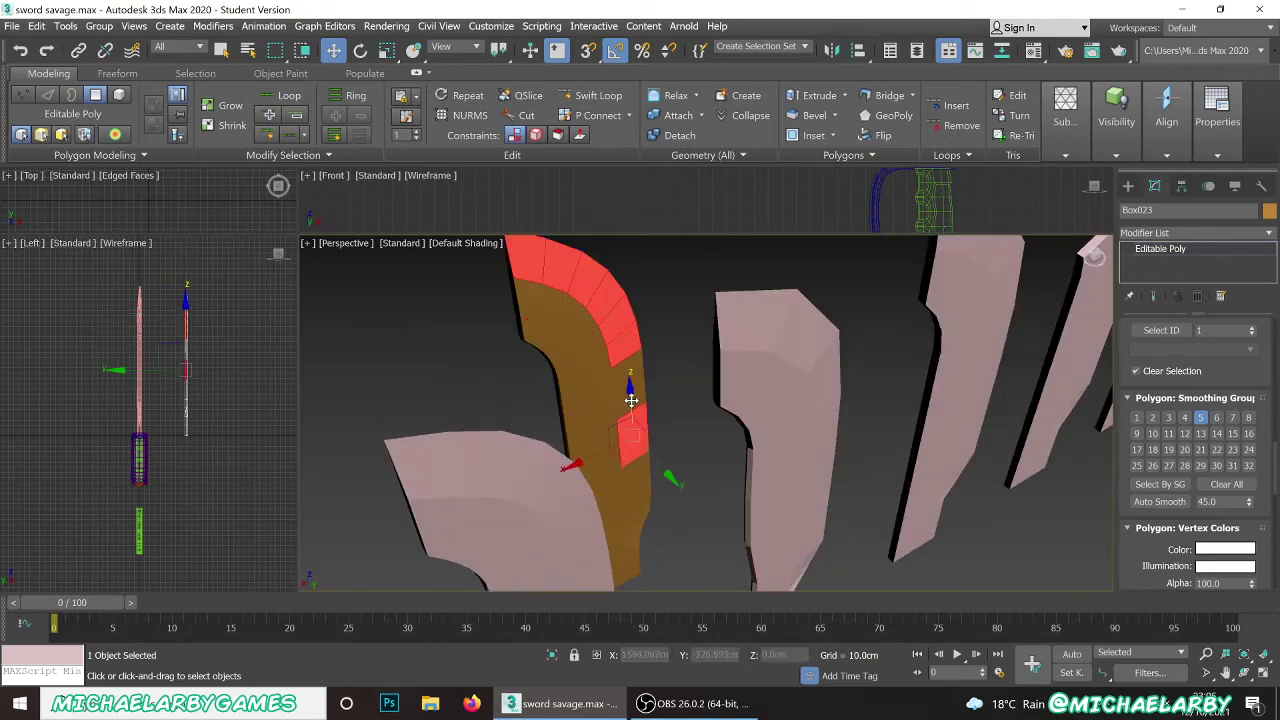
pyautogui.keyDown('ctrl'); pyautogui.click(629, 391); pyautogui.keyUp('ctrl')
pyautogui.scroll(-3, 640, 481)
pyautogui.scroll(6, 624, 419)
pyautogui.keyDown('ctrl'); pyautogui.click(624, 419); pyautogui.keyUp('ctrl')
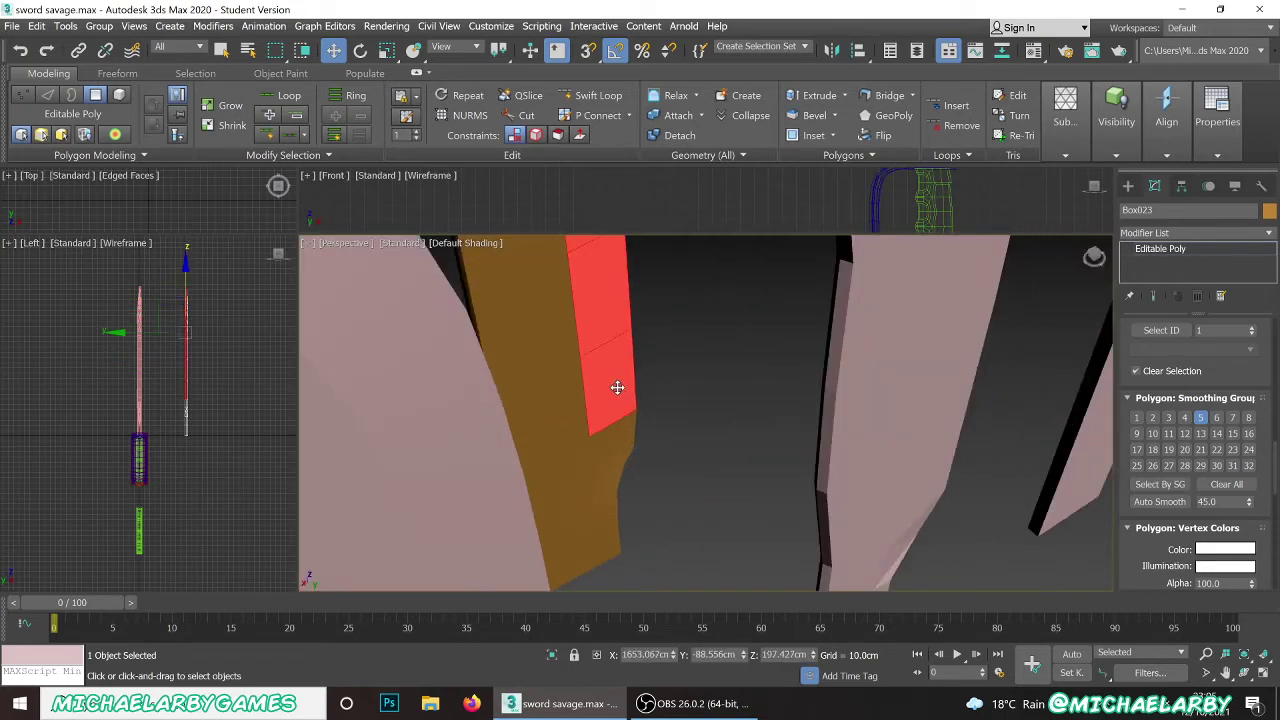
pyautogui.press('F4')
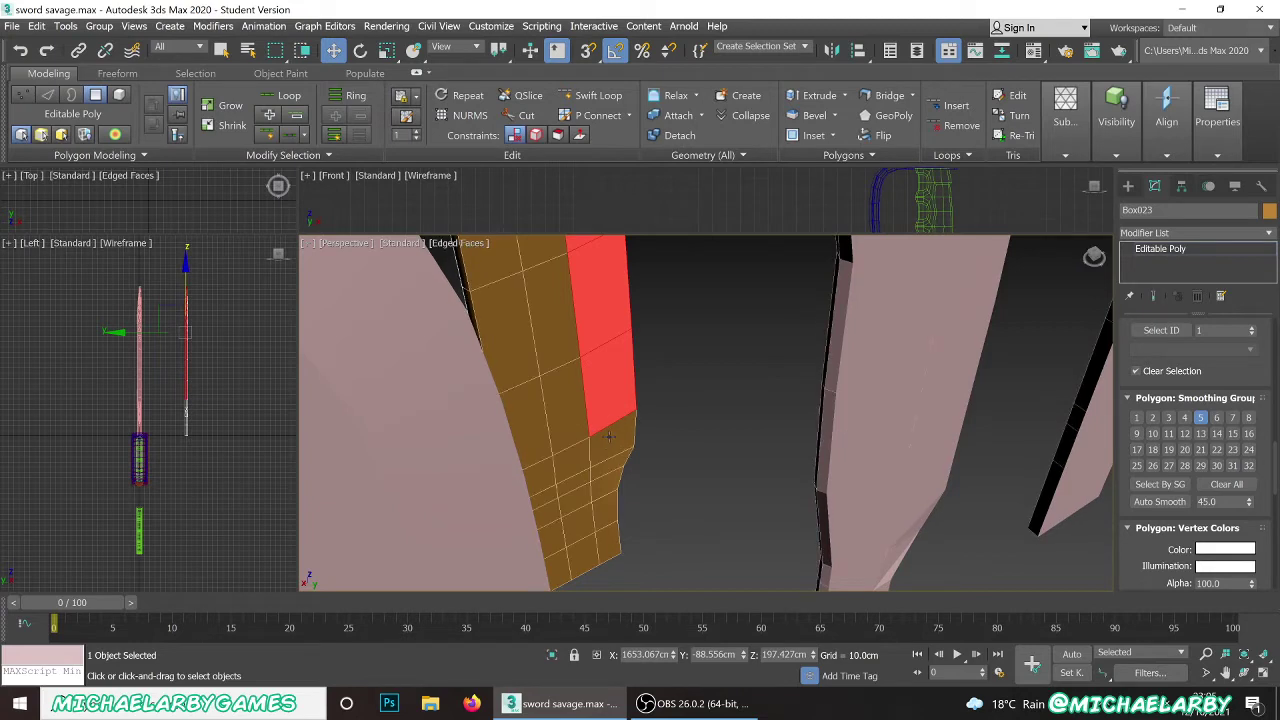
pyautogui.keyDown('alt'); pyautogui.moveTo(657, 451); pyautogui.dragTo(620, 508, button='middle'); pyautogui.keyUp('alt')
pyautogui.keyDown('ctrl'); pyautogui.click(626, 488); pyautogui.keyUp('ctrl')
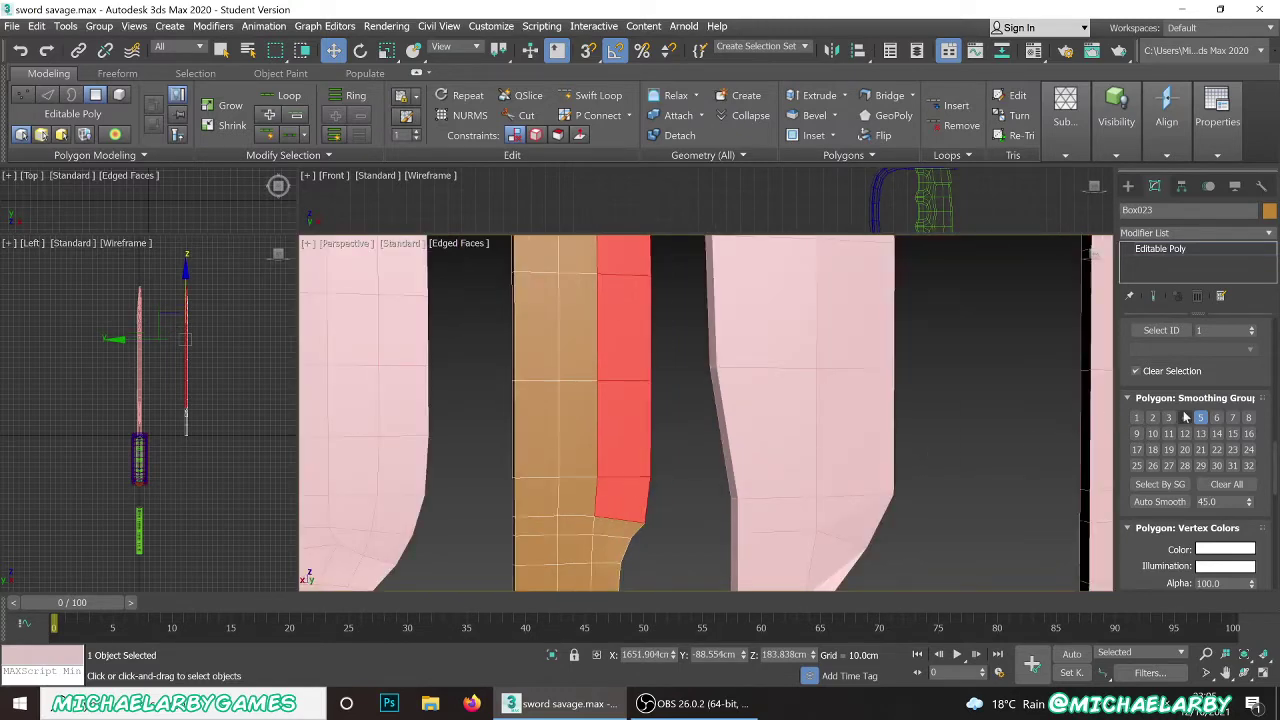
# - Clear the smoothing groups of the selected back strip, assign group 7 and deselect it
pyautogui.click(1216, 483)
pyautogui.click(1232, 418)
pyautogui.click(685, 400)
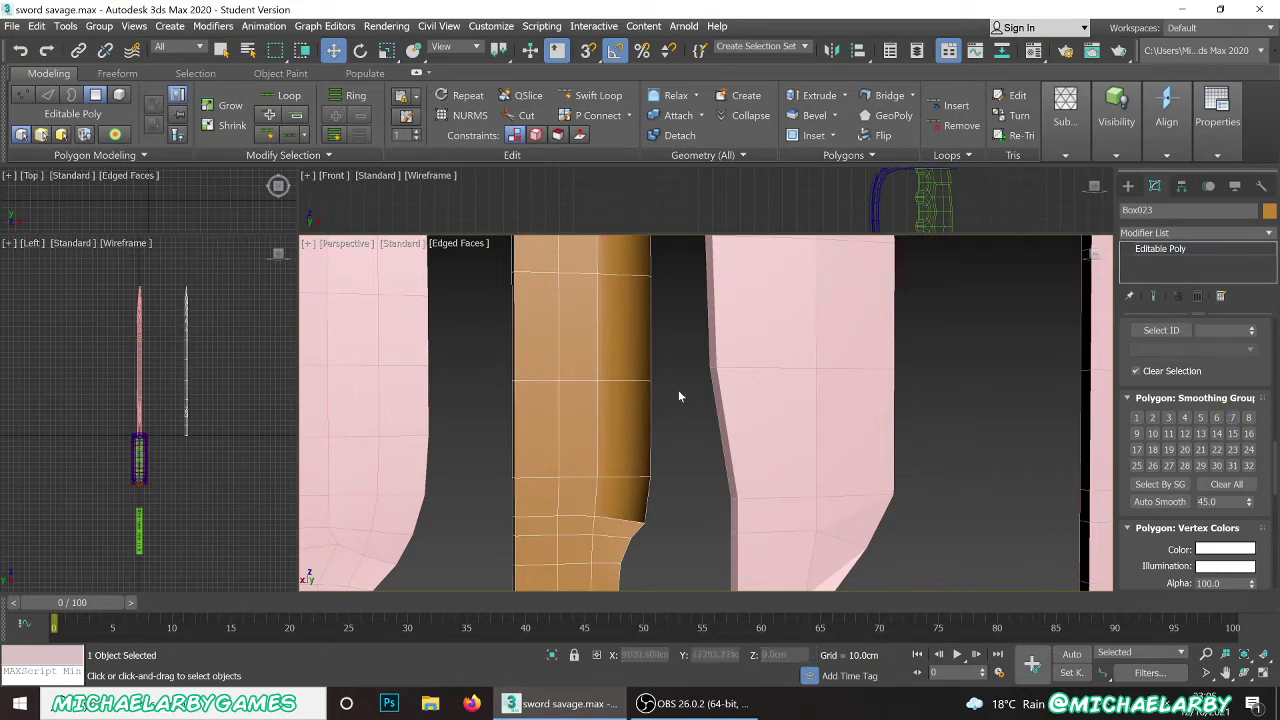
# - Inspect the shading and smoothing group of the back outer strip where it meets the blade's cutting edge
pyautogui.keyDown('alt'); pyautogui.moveTo(678, 390); pyautogui.dragTo(645, 437, button='middle'); pyautogui.keyUp('alt')
pyautogui.click(521, 410)
pyautogui.click(523, 425)
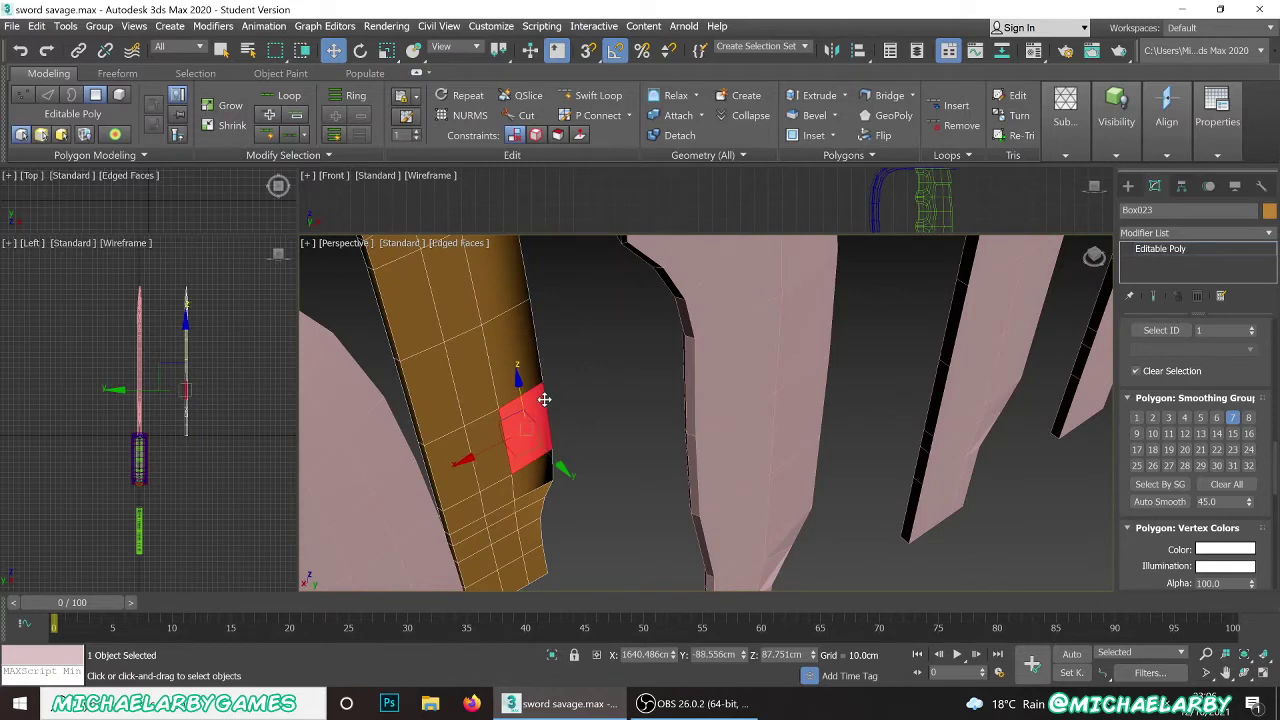
pyautogui.keyDown('alt'); pyautogui.moveTo(544, 399); pyautogui.dragTo(517, 330, button='middle'); pyautogui.keyUp('alt')
pyautogui.scroll(4, 540, 352)
pyautogui.scroll(-2, 586, 382)
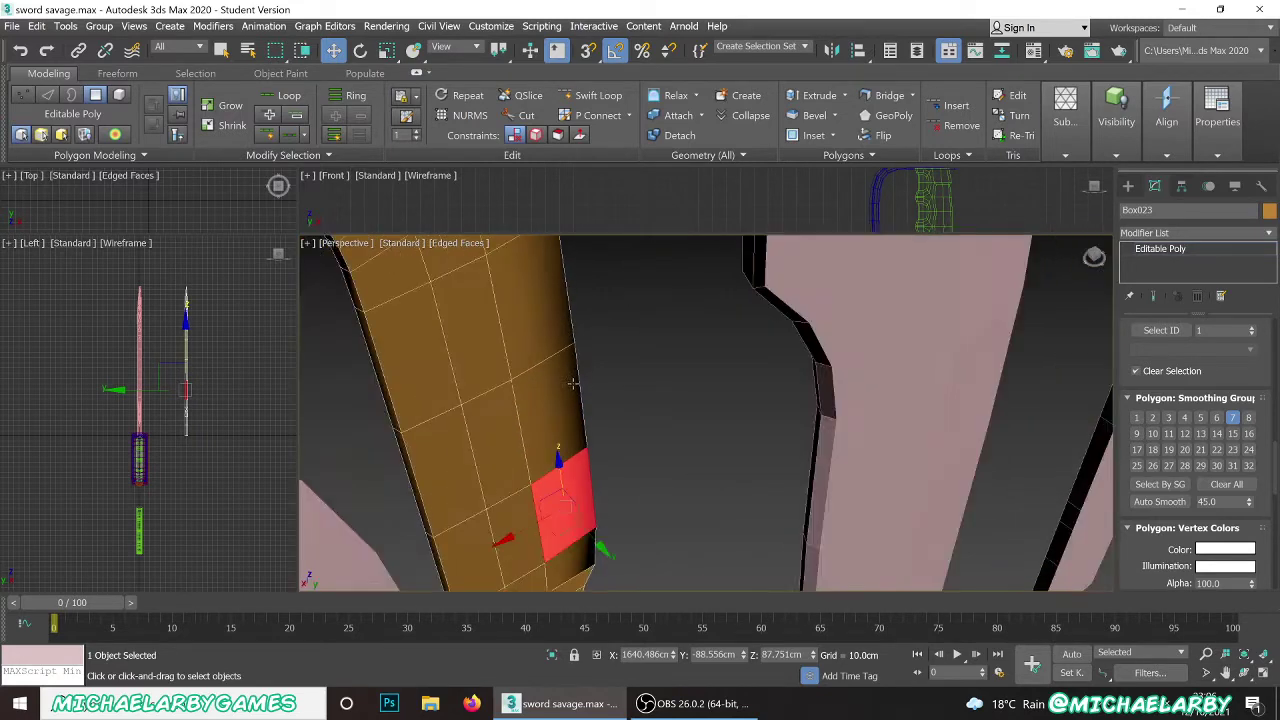
pyautogui.moveTo(574, 383)
pyautogui.keyDown('alt'); pyautogui.mouseDown(button='middle')
pyautogui.moveTo(542, 416)
pyautogui.moveTo(556, 372)
pyautogui.mouseUp(button='middle'); pyautogui.keyUp('alt')
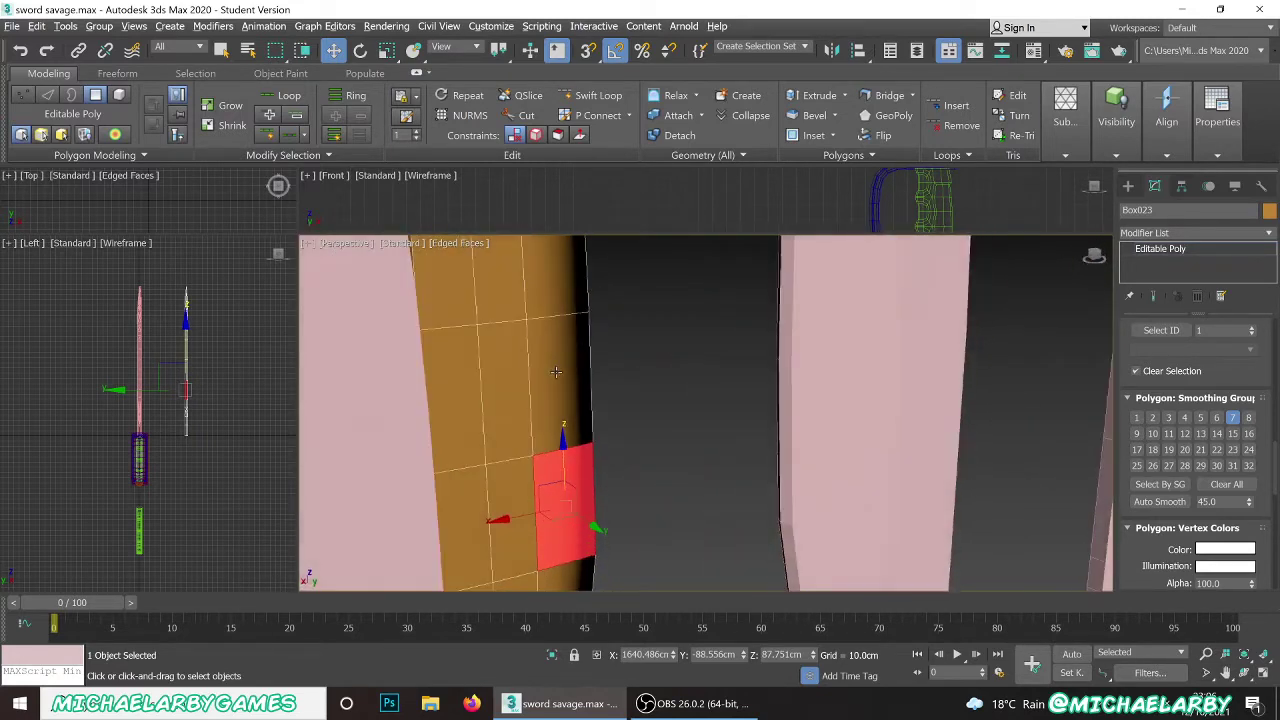
# - Restore the back strip's selection by undoing, and change its smoothing group from 7 to 23
pyautogui.hotkey('ctrl', 'z')
pyautogui.hotkey('ctrl', 'z')
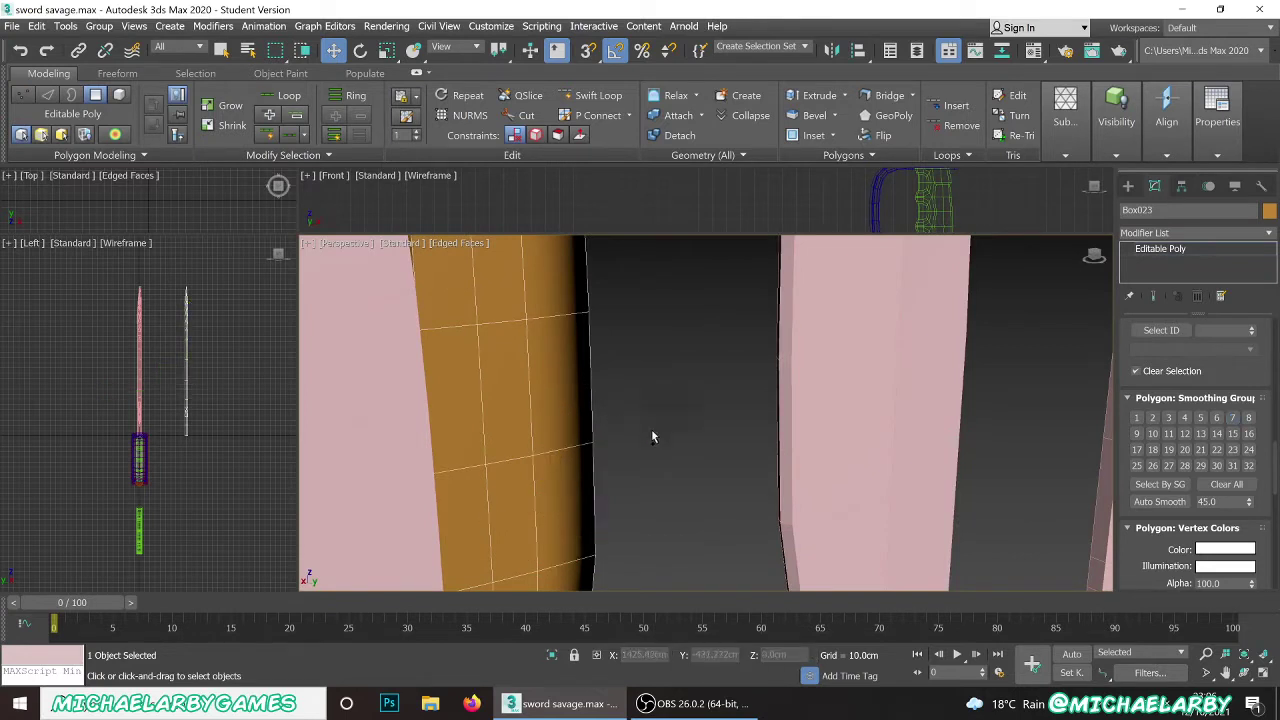
pyautogui.click(1232, 417)
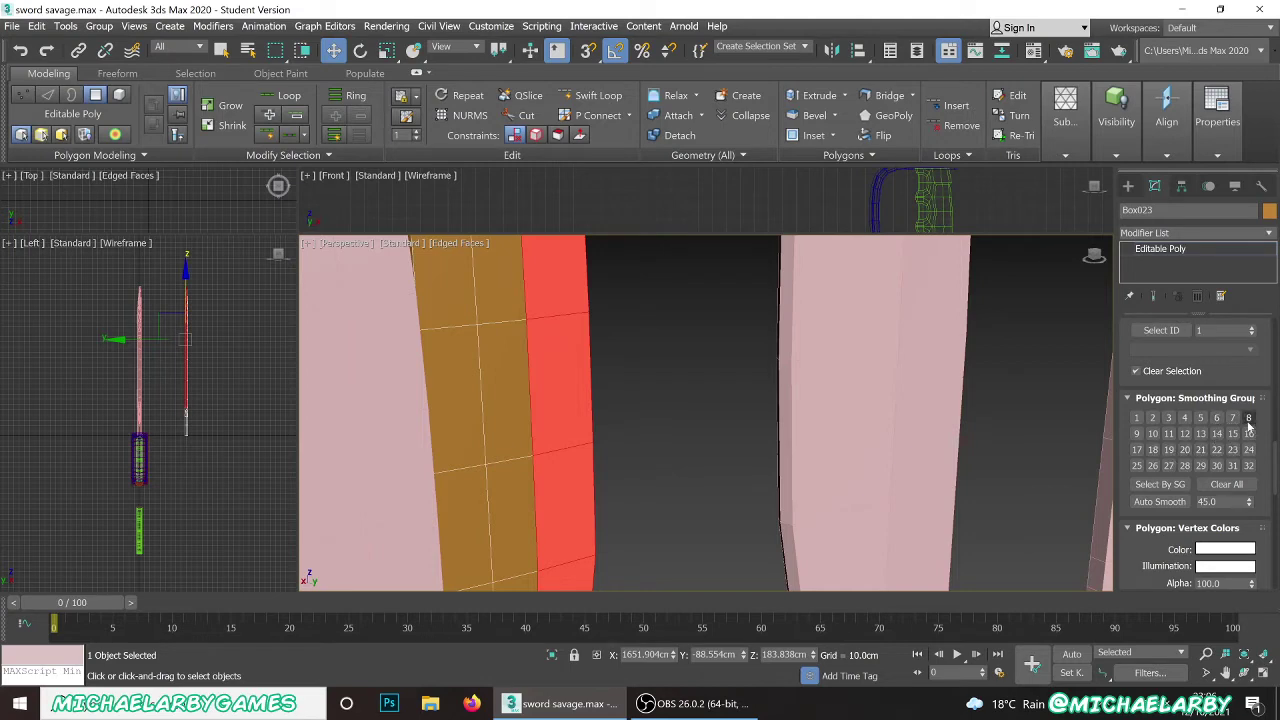
pyautogui.click(1232, 449)
pyautogui.click(646, 435)
# - Hide the edged faces and check the smoothing groups of the polygons on the blade's narrow spine and the adjoining front face
pyautogui.scroll(-3, 630, 409)
pyautogui.keyDown('alt'); pyautogui.moveTo(647, 392); pyautogui.dragTo(488, 398, button='middle'); pyautogui.keyUp('alt')
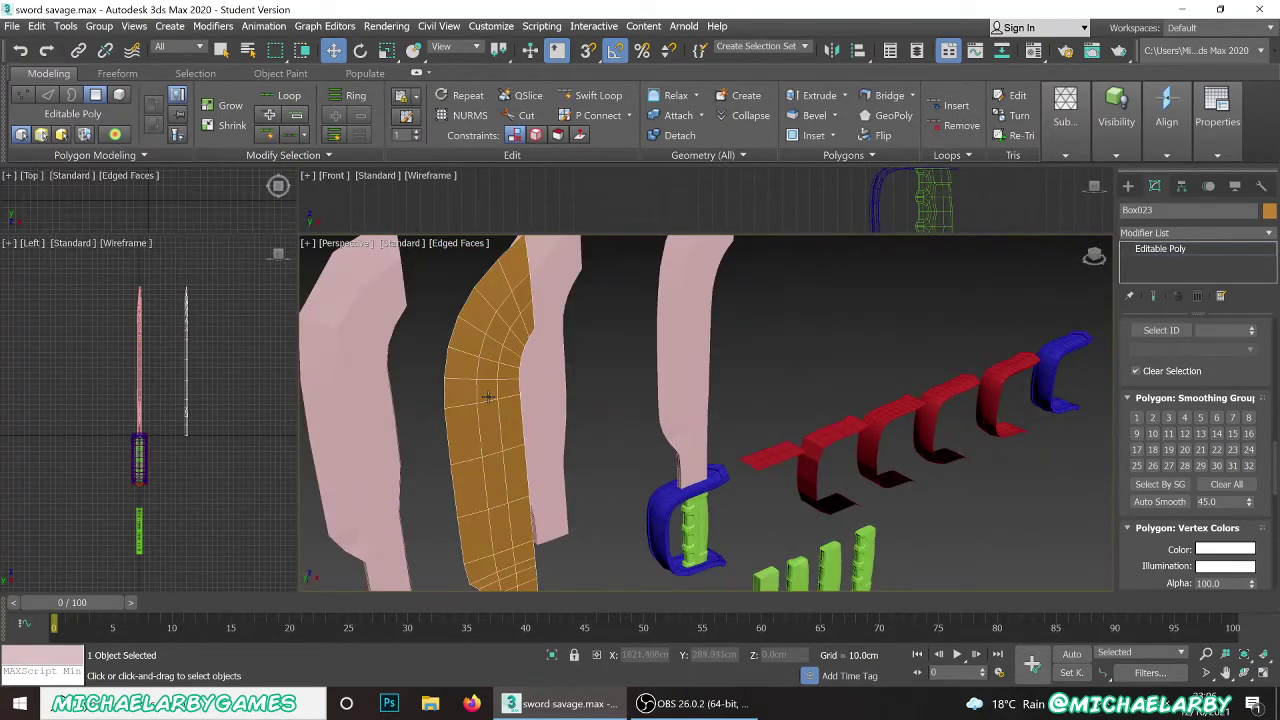
pyautogui.press('F4')
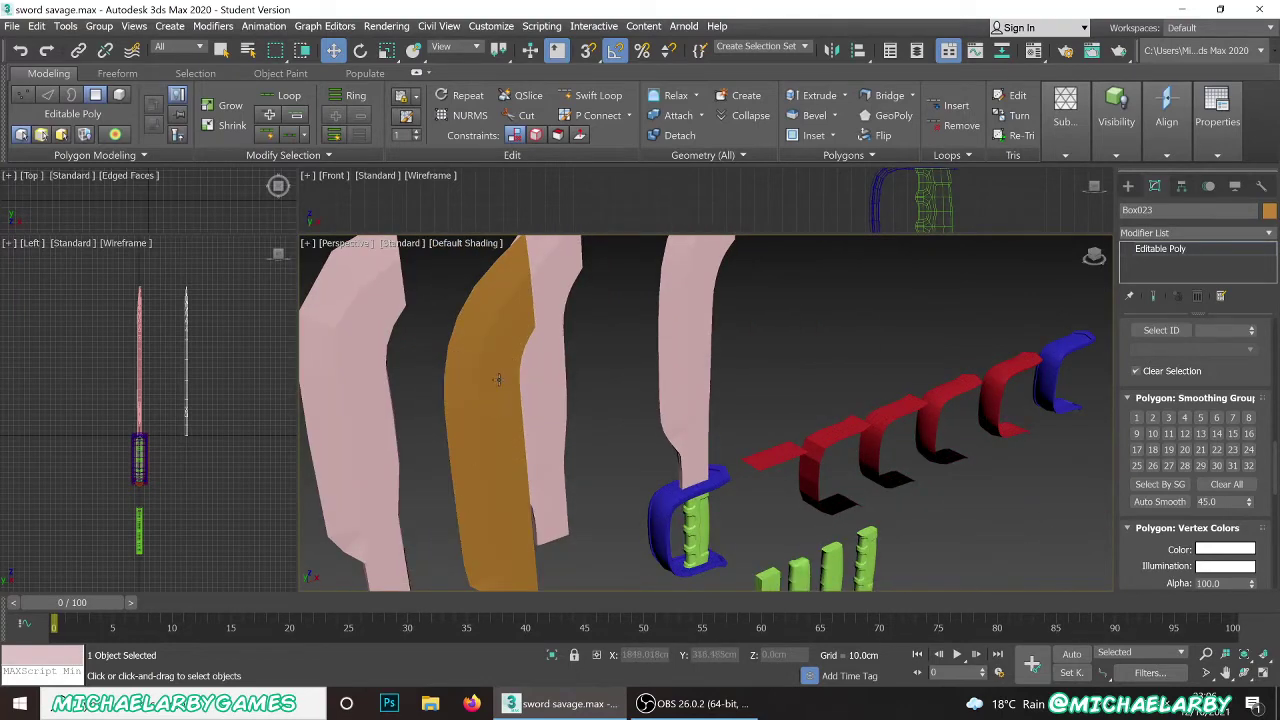
pyautogui.keyDown('alt'); pyautogui.moveTo(517, 269); pyautogui.dragTo(509, 325, button='middle'); pyautogui.keyUp('alt')
pyautogui.click(511, 330)
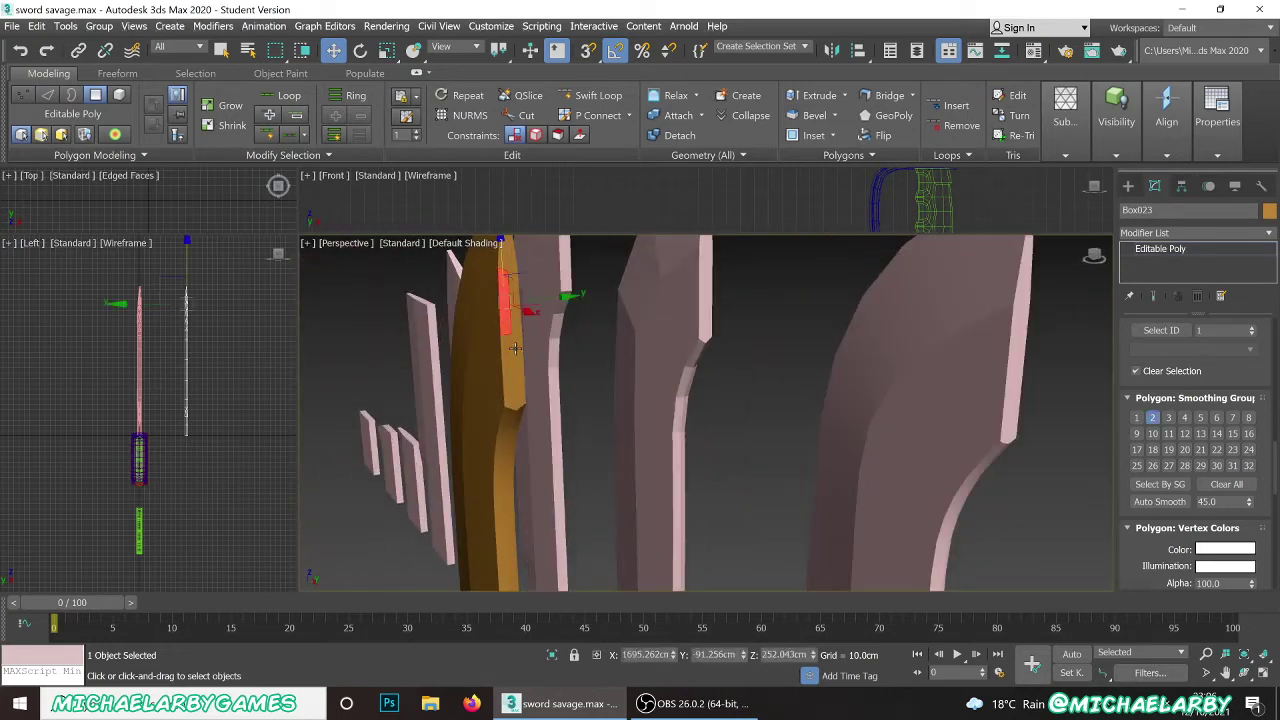
pyautogui.click(515, 348)
pyautogui.click(509, 355)
pyautogui.click(514, 319)
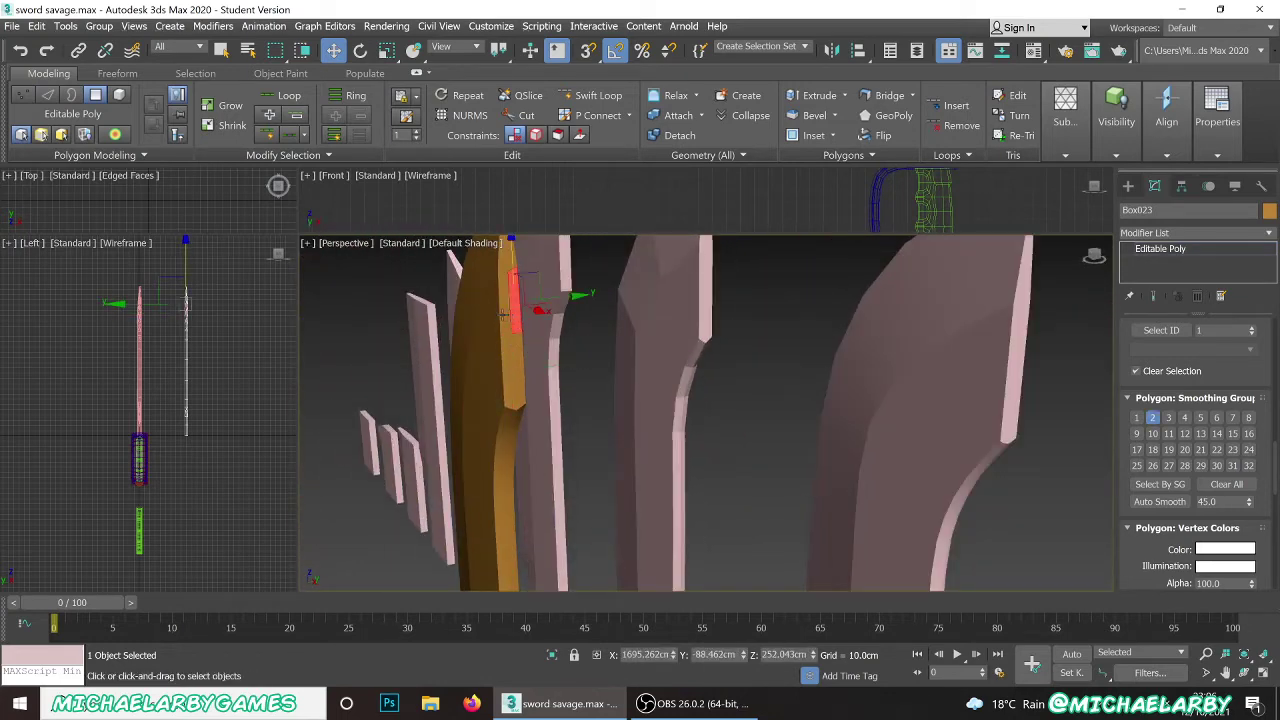
pyautogui.moveTo(504, 314); pyautogui.dragTo(506, 250)
pyautogui.scroll(-3, 510, 317)
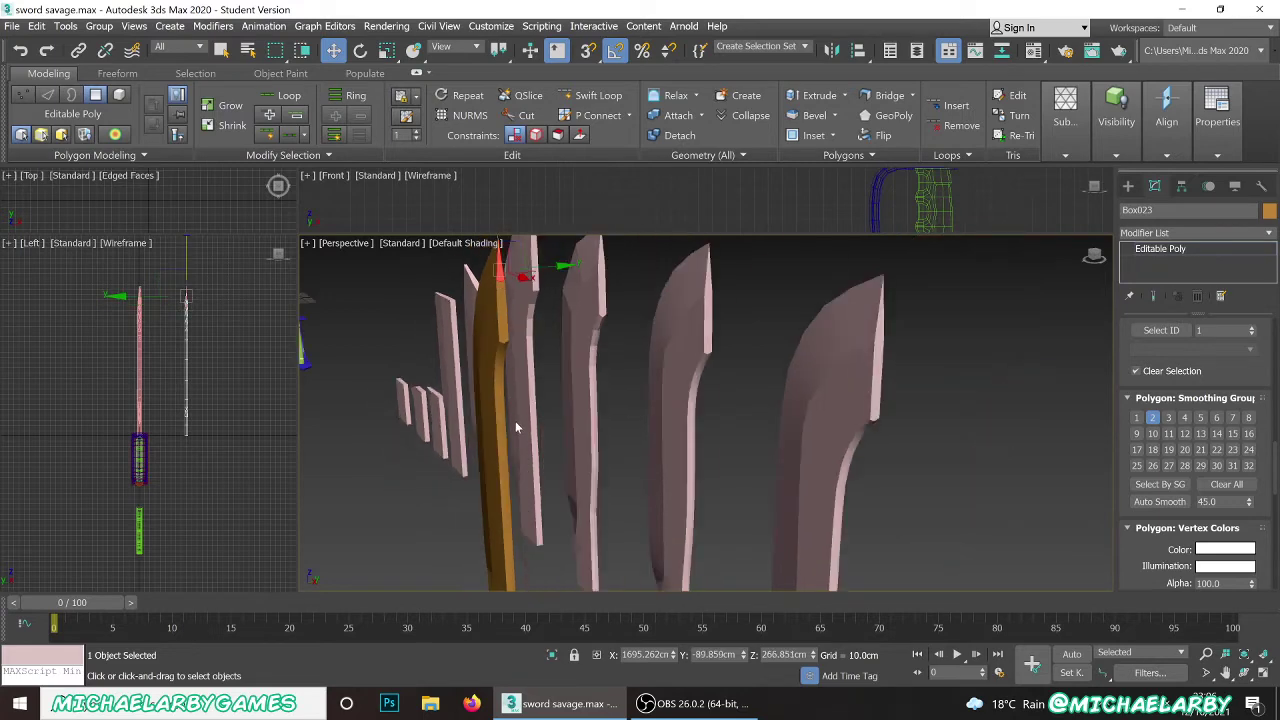
pyautogui.scroll(5, 514, 420)
pyautogui.click(457, 353)
pyautogui.click(441, 364)
pyautogui.keyDown('alt'); pyautogui.moveTo(450, 333); pyautogui.dragTo(440, 371, button='middle'); pyautogui.keyUp('alt')
pyautogui.click(440, 371)
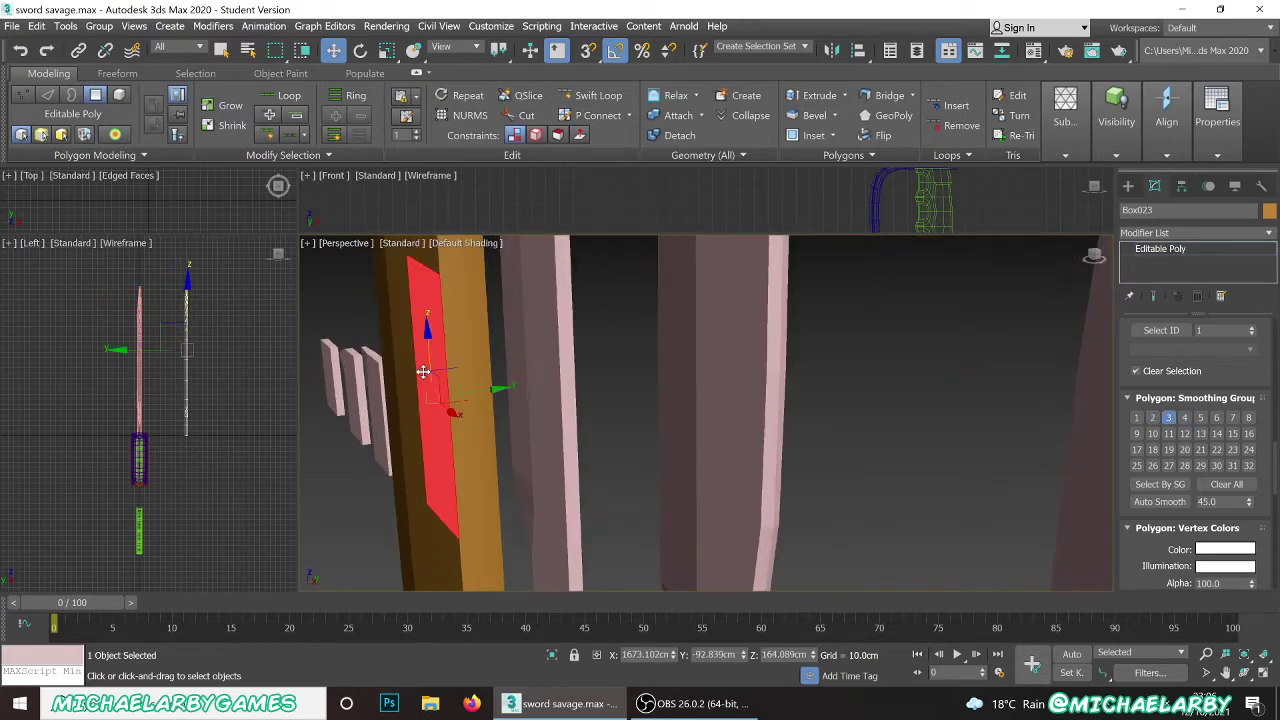
# - Select two side-by-side polygons on the blade's spine, clear their smoothing groups and assign group 3
pyautogui.click(485, 362)
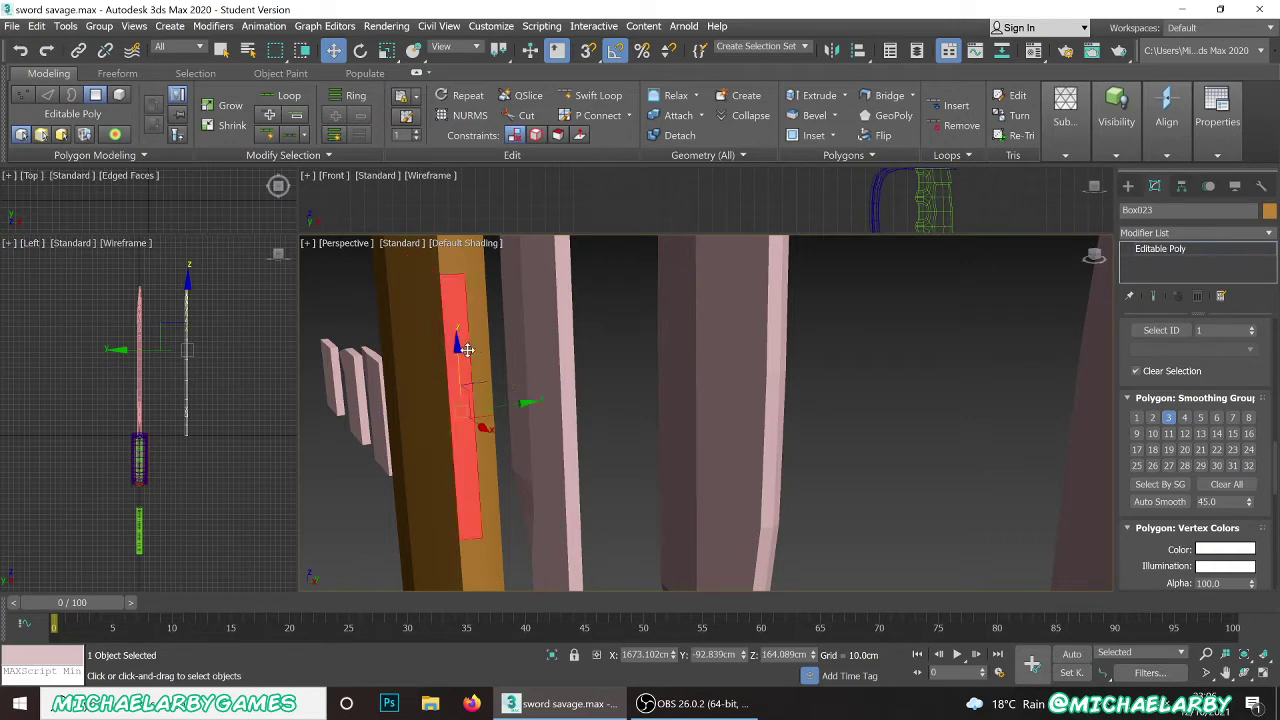
pyautogui.click(1170, 420)
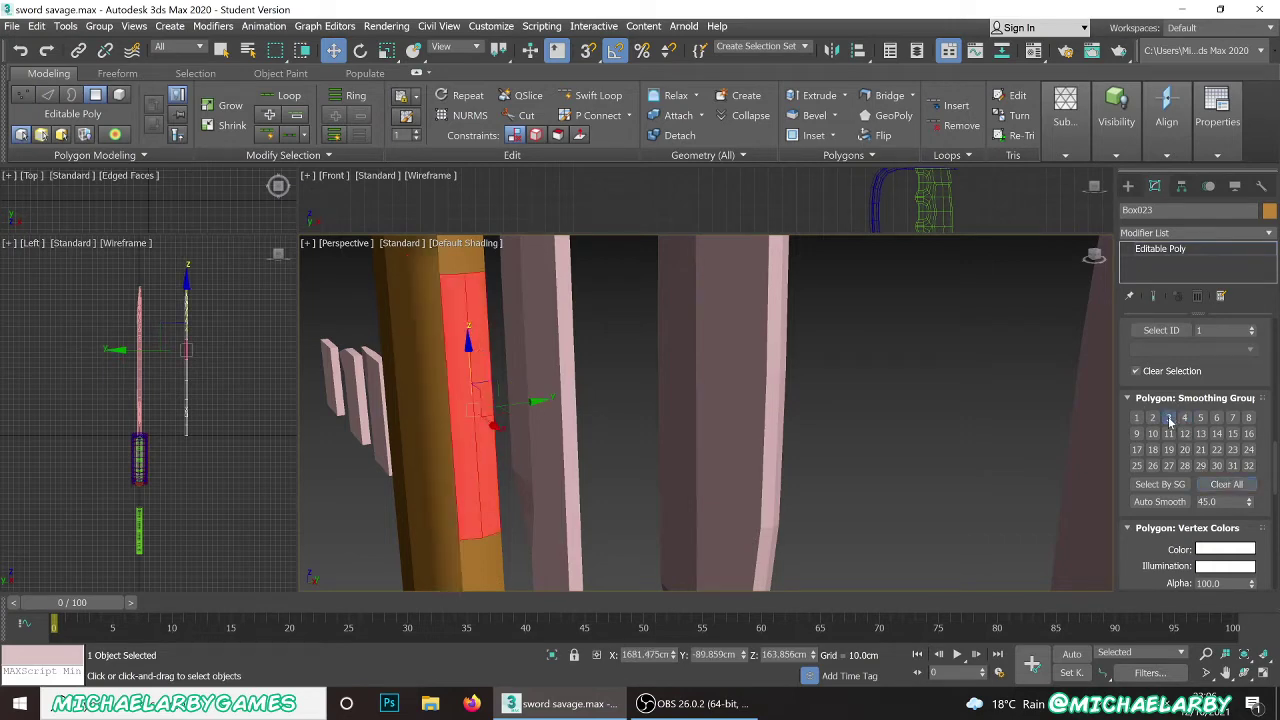
pyautogui.click(628, 418)
pyautogui.moveTo(525, 362)
pyautogui.keyDown('alt'); pyautogui.mouseDown(button='middle')
pyautogui.moveTo(474, 360)
pyautogui.moveTo(551, 357)
pyautogui.moveTo(531, 347)
pyautogui.mouseUp(button='middle'); pyautogui.keyUp('alt')
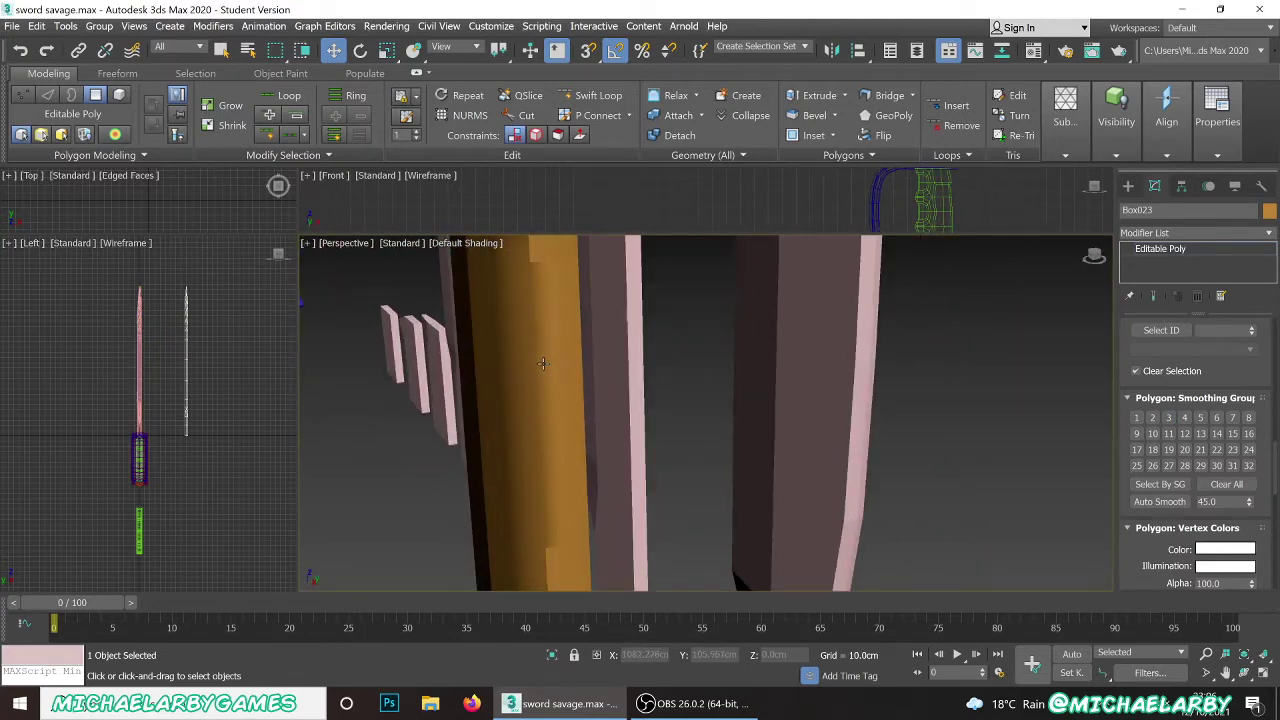
# - Change the smoothing group of the two spine polygons from 3 to 4, one polygon at a time
pyautogui.keyDown('alt'); pyautogui.moveTo(542, 363); pyautogui.dragTo(550, 338, button='middle'); pyautogui.keyUp('alt')
pyautogui.click(548, 332)
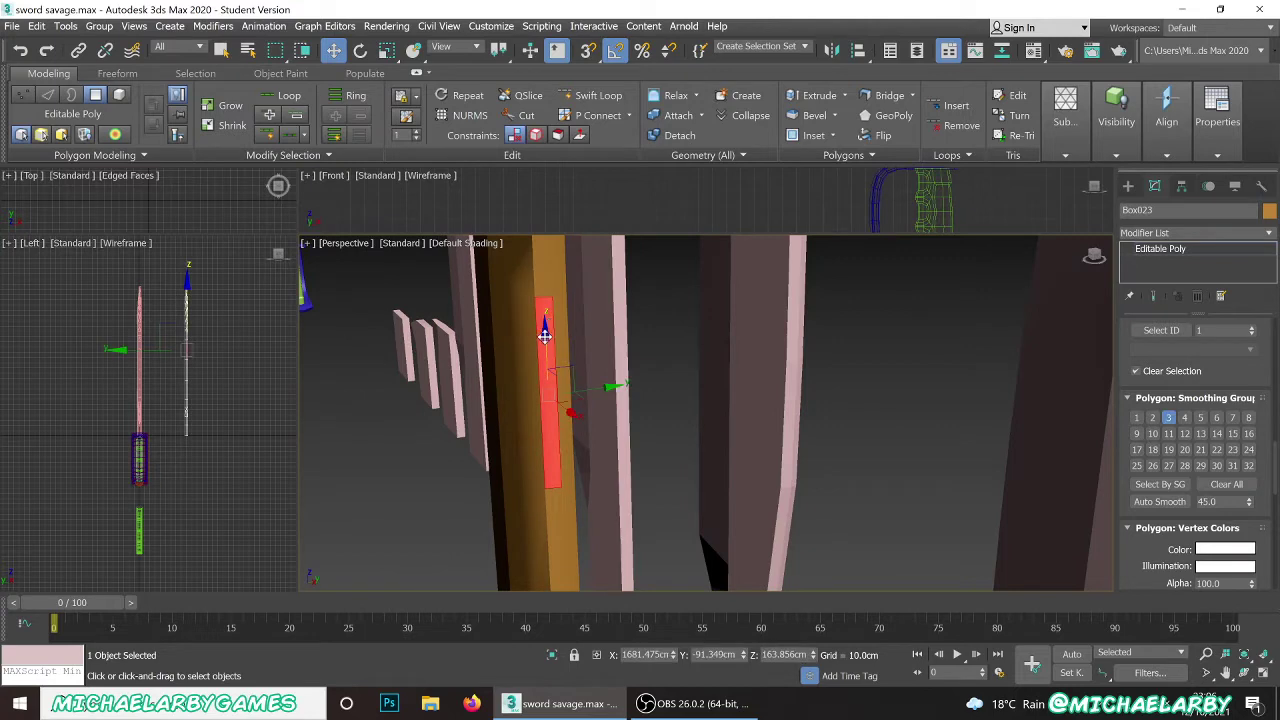
pyautogui.click(1168, 418)
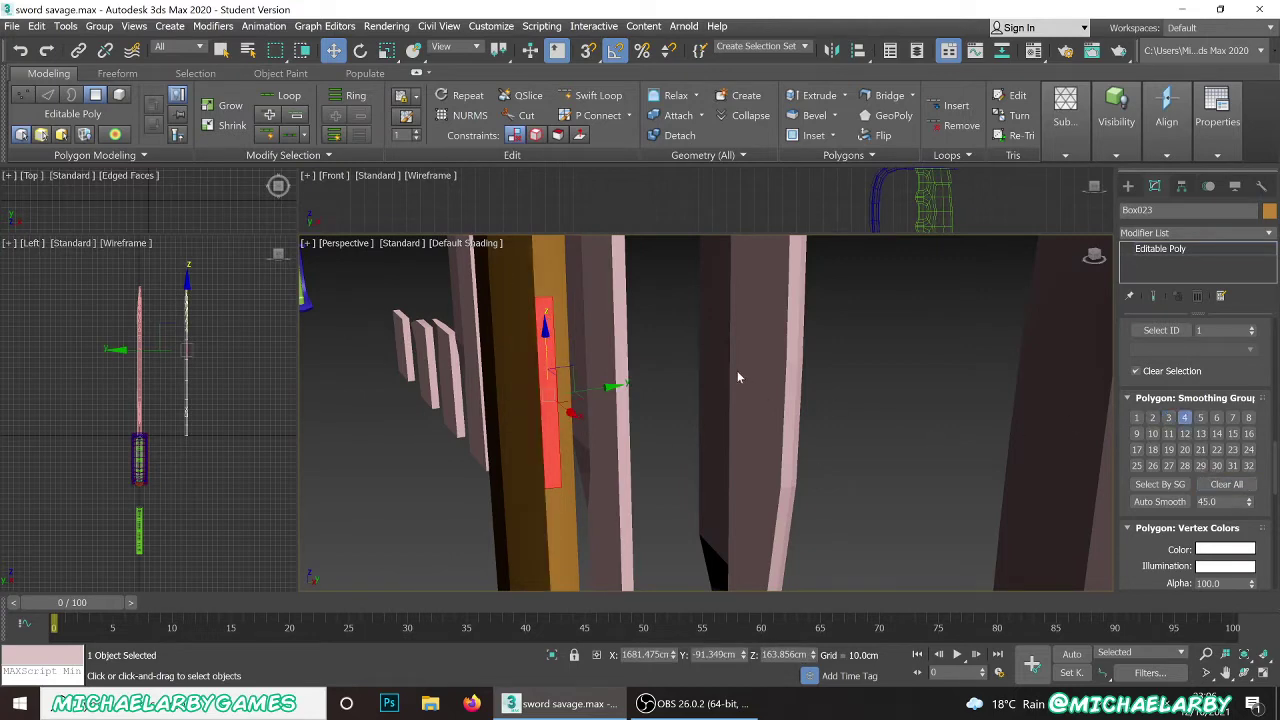
pyautogui.click(564, 349)
pyautogui.click(561, 341)
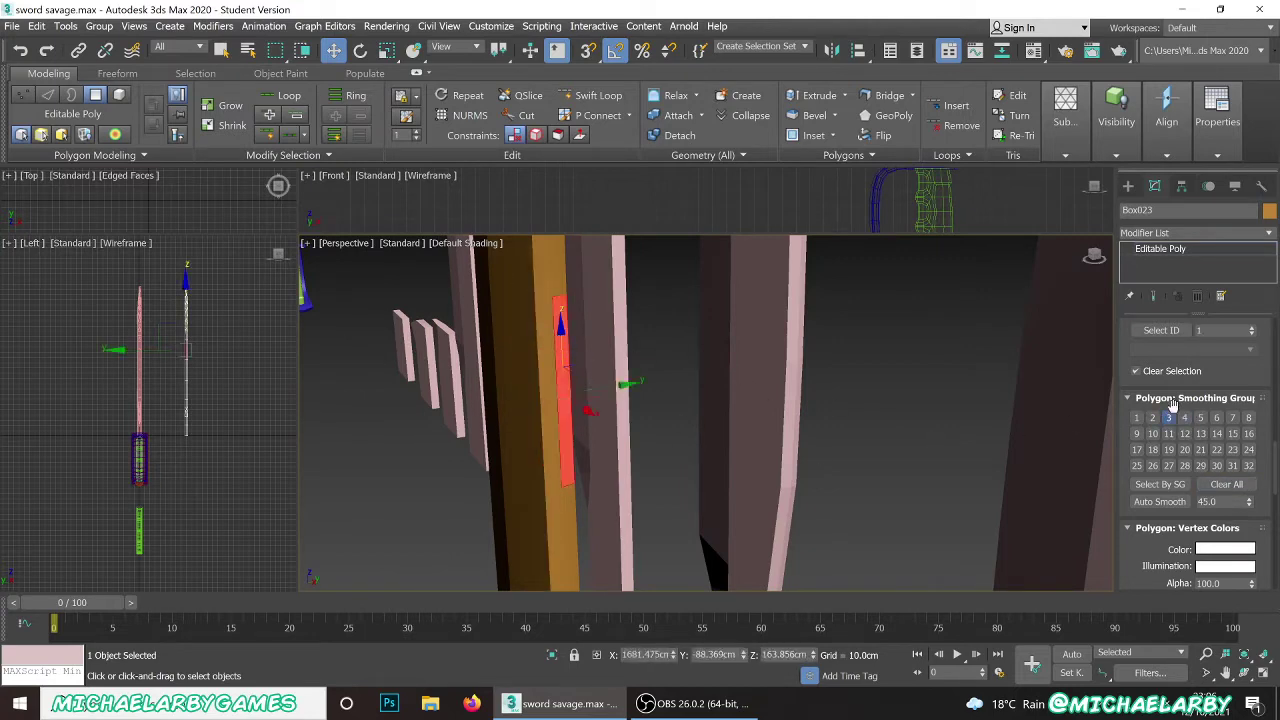
pyautogui.click(1232, 485)
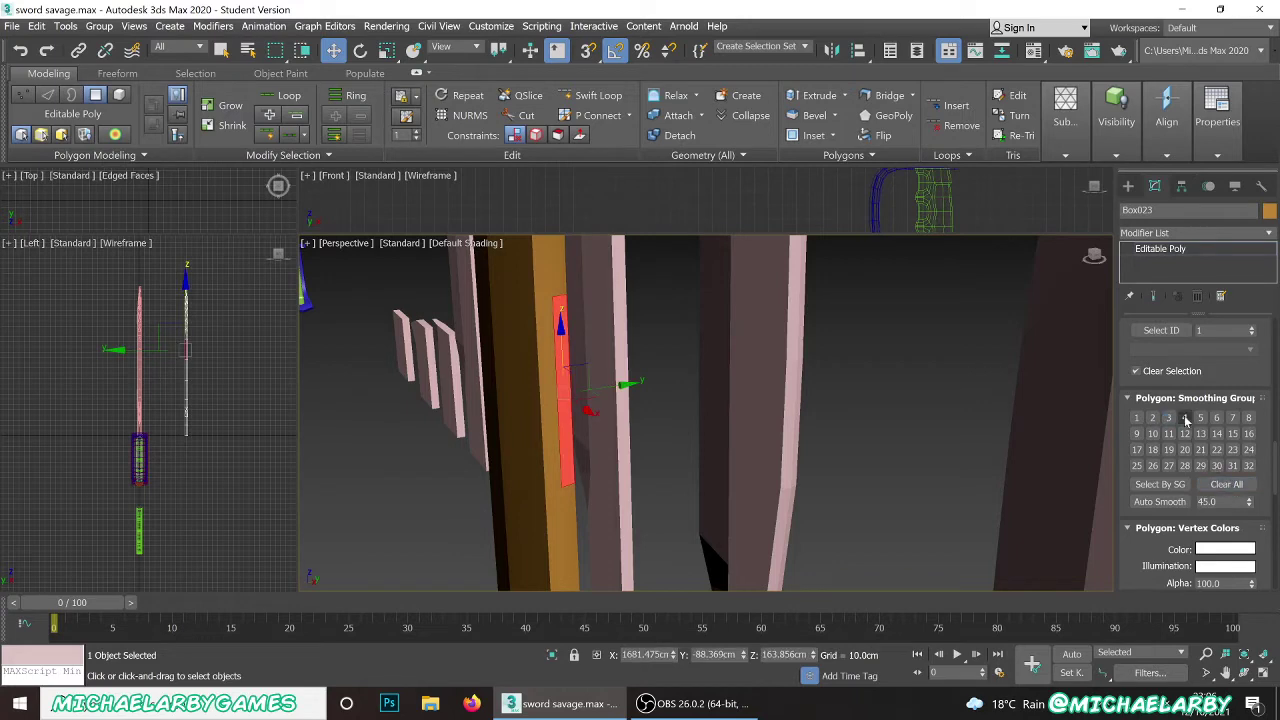
pyautogui.click(687, 358)
# - Check the smoothing group of the front polygon beside the spine and review the whole blade's shading
pyautogui.click(520, 352)
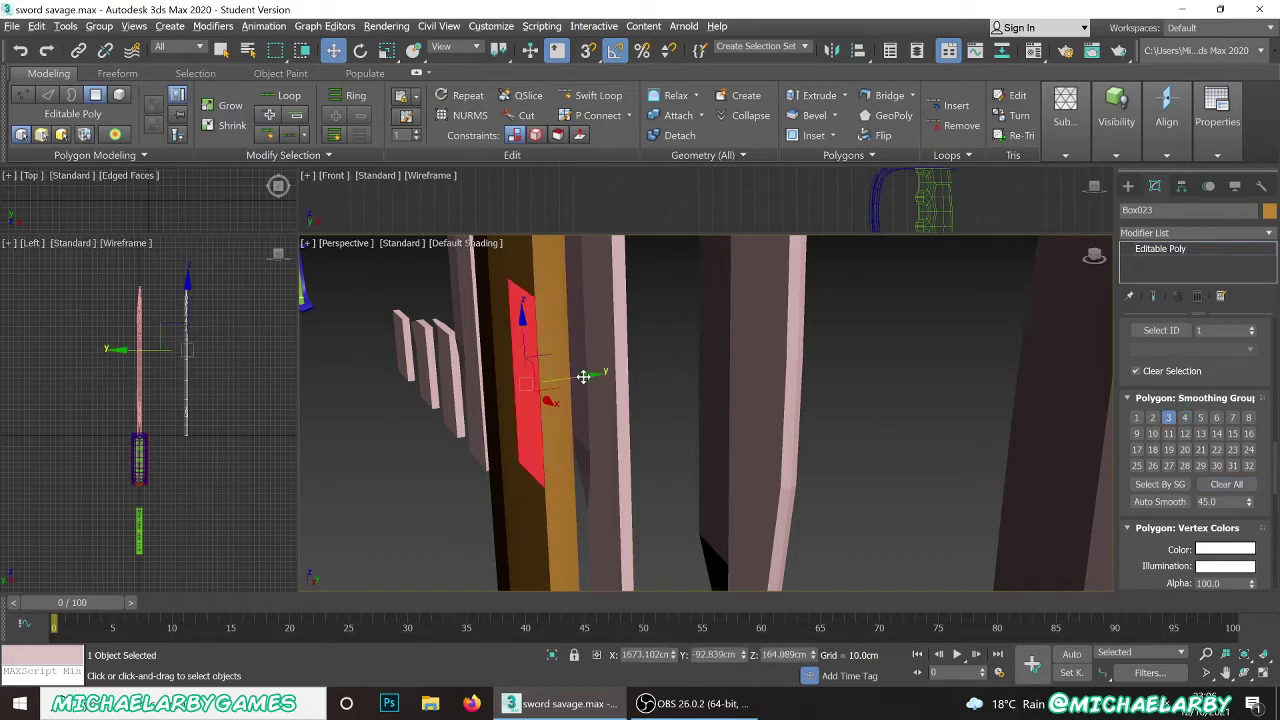
pyautogui.moveTo(586, 371)
pyautogui.keyDown('alt'); pyautogui.mouseDown(button='middle')
pyautogui.moveTo(531, 369)
pyautogui.moveTo(566, 375)
pyautogui.mouseUp(button='middle'); pyautogui.keyUp('alt')
pyautogui.scroll(-4, 599, 374)
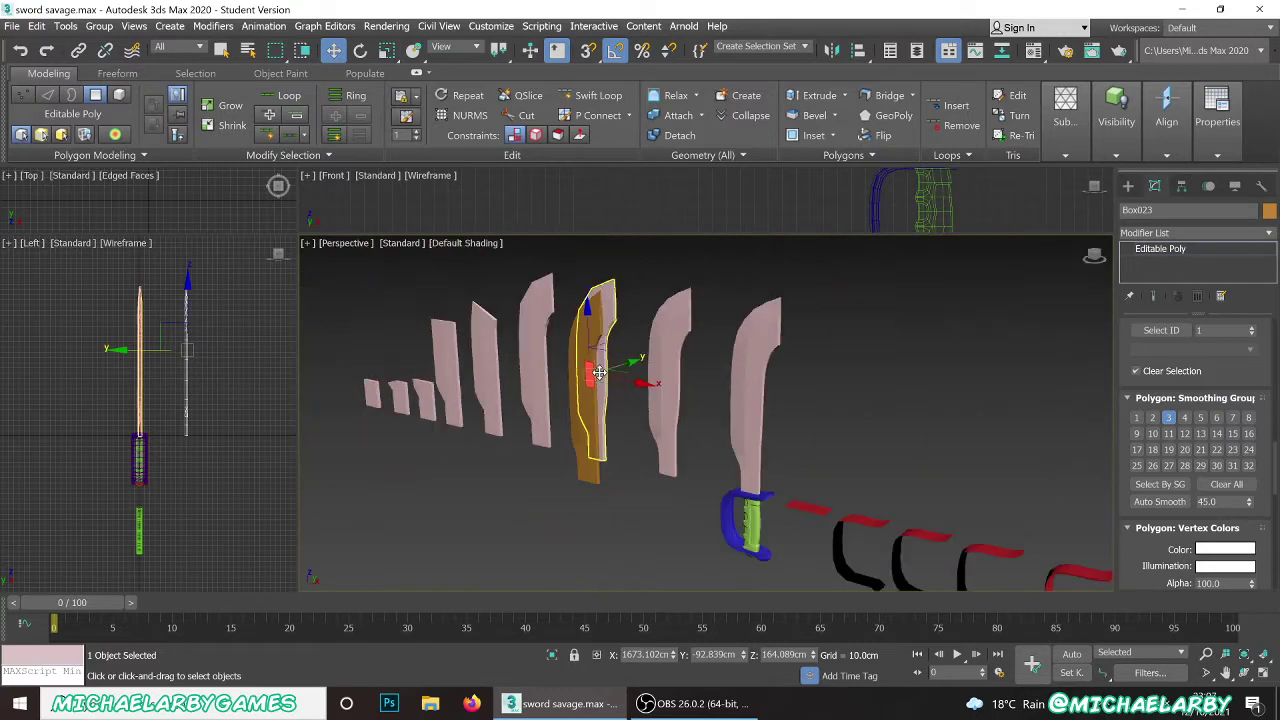
pyautogui.moveTo(606, 409)
pyautogui.keyDown('alt'); pyautogui.mouseDown(button='middle')
pyautogui.moveTo(631, 414)
pyautogui.moveTo(643, 400)
pyautogui.moveTo(620, 391)
pyautogui.moveTo(617, 430)
pyautogui.mouseUp(button='middle'); pyautogui.keyUp('alt')
pyautogui.scroll(3, 617, 434)
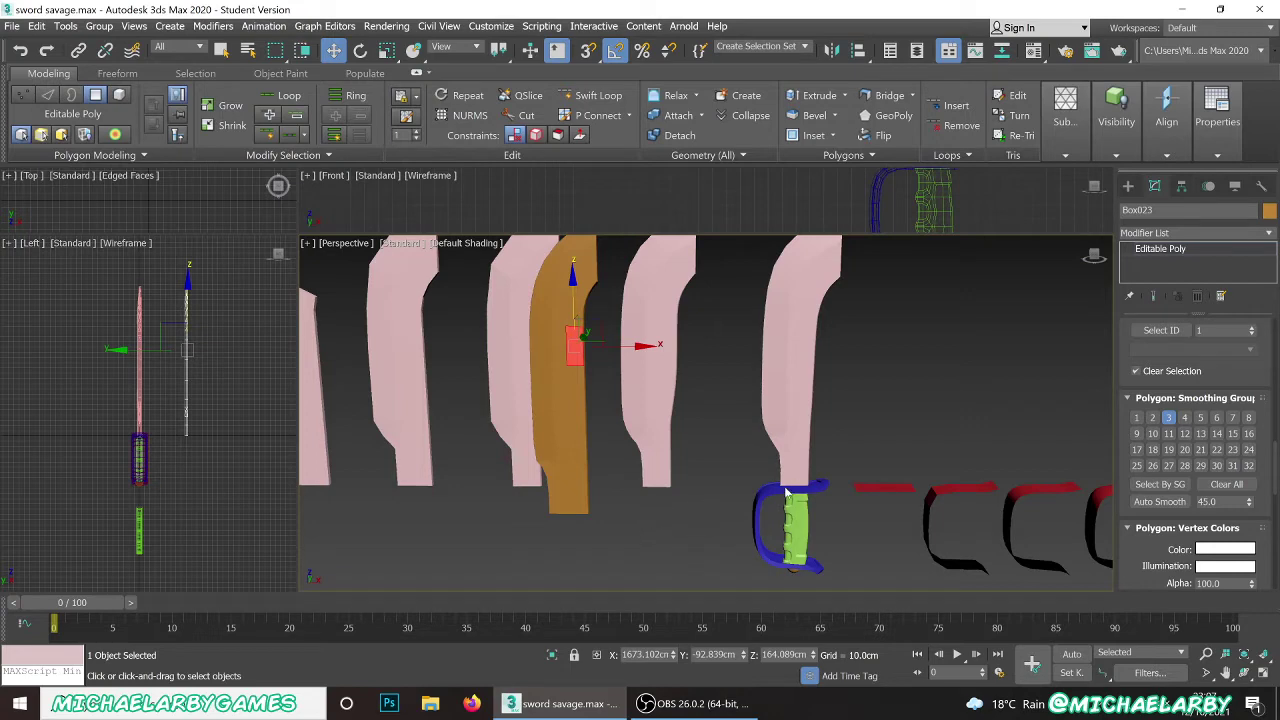
# - Deselect the polygon, leave polygon editing and select the orange blade as a whole object
pyautogui.rightClick(614, 492)
pyautogui.click(602, 474)
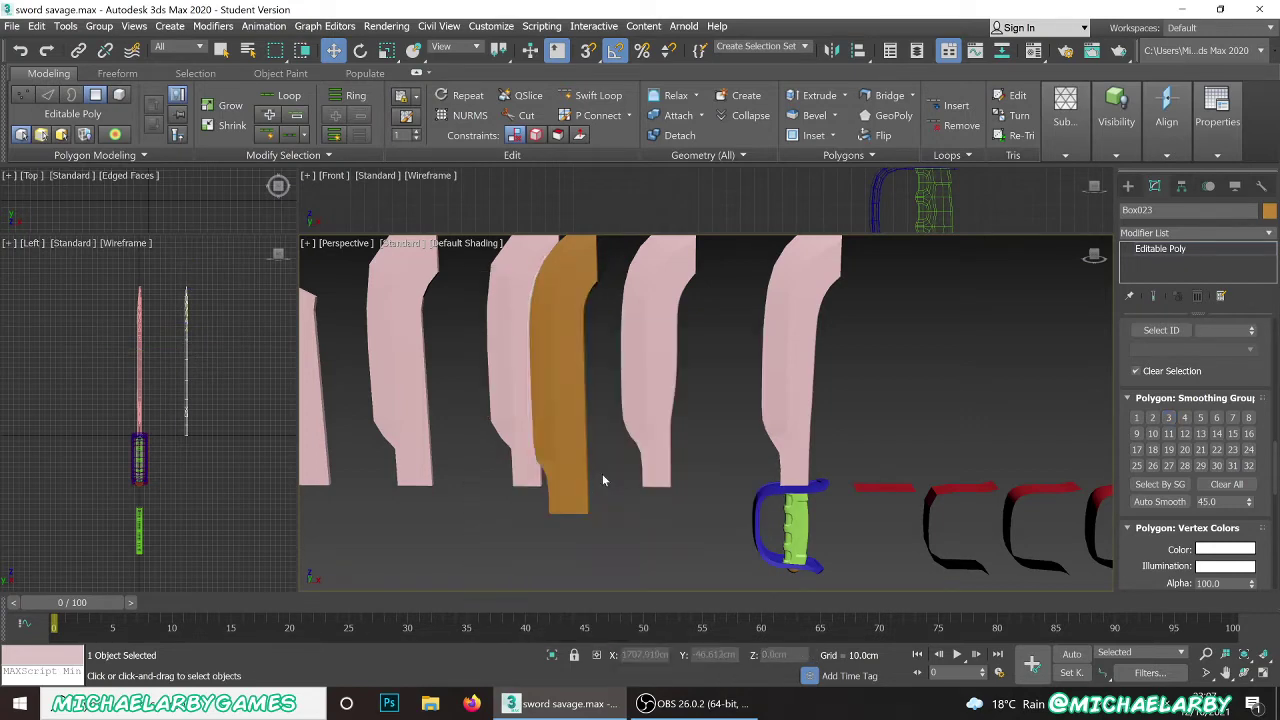
pyautogui.click(646, 548)
pyautogui.click(569, 486)
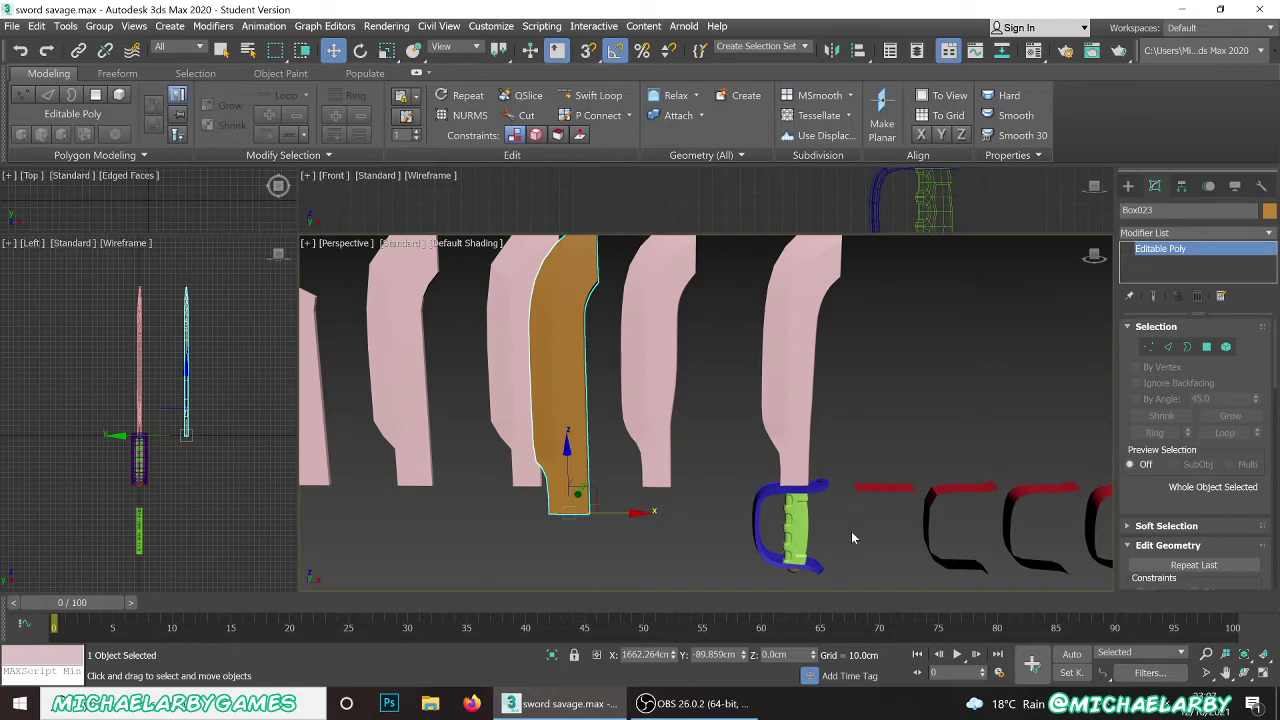
# - Create a standard primitive plane about 22 cm long and 69 cm wide beneath the base of the orange blade
pyautogui.click(1128, 186)
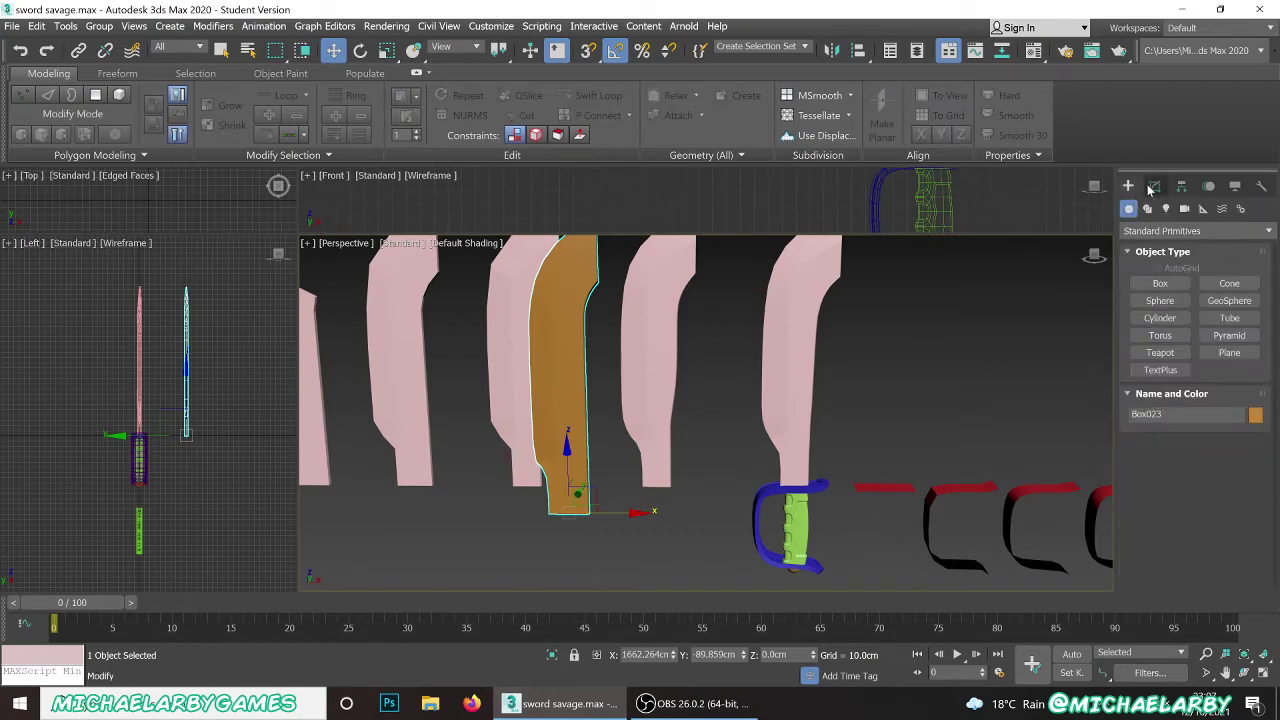
pyautogui.click(1176, 286)
pyautogui.click(1229, 352)
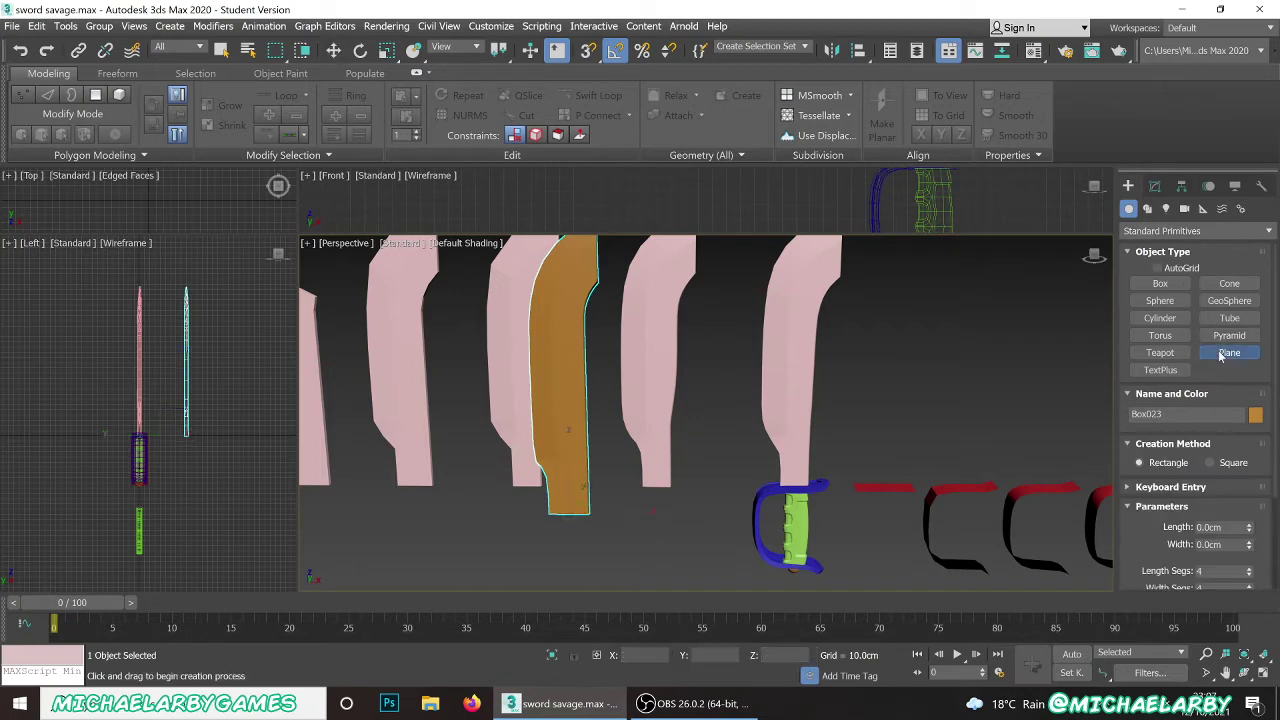
pyautogui.keyDown('alt'); pyautogui.moveTo(593, 446); pyautogui.dragTo(598, 474, button='middle'); pyautogui.keyUp('alt')
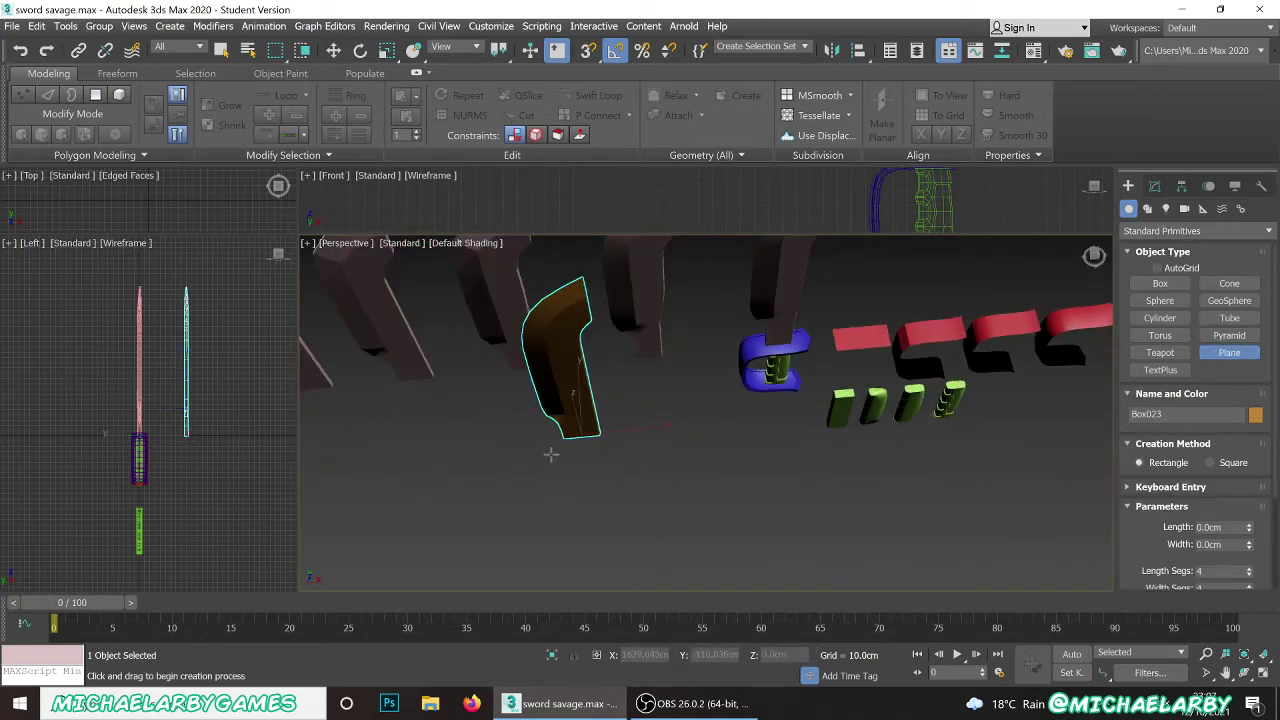
pyautogui.moveTo(551, 446); pyautogui.dragTo(614, 424)
pyautogui.keyDown('alt'); pyautogui.moveTo(614, 424); pyautogui.dragTo(597, 398, button='middle'); pyautogui.keyUp('alt')
pyautogui.scroll(6, 597, 398)
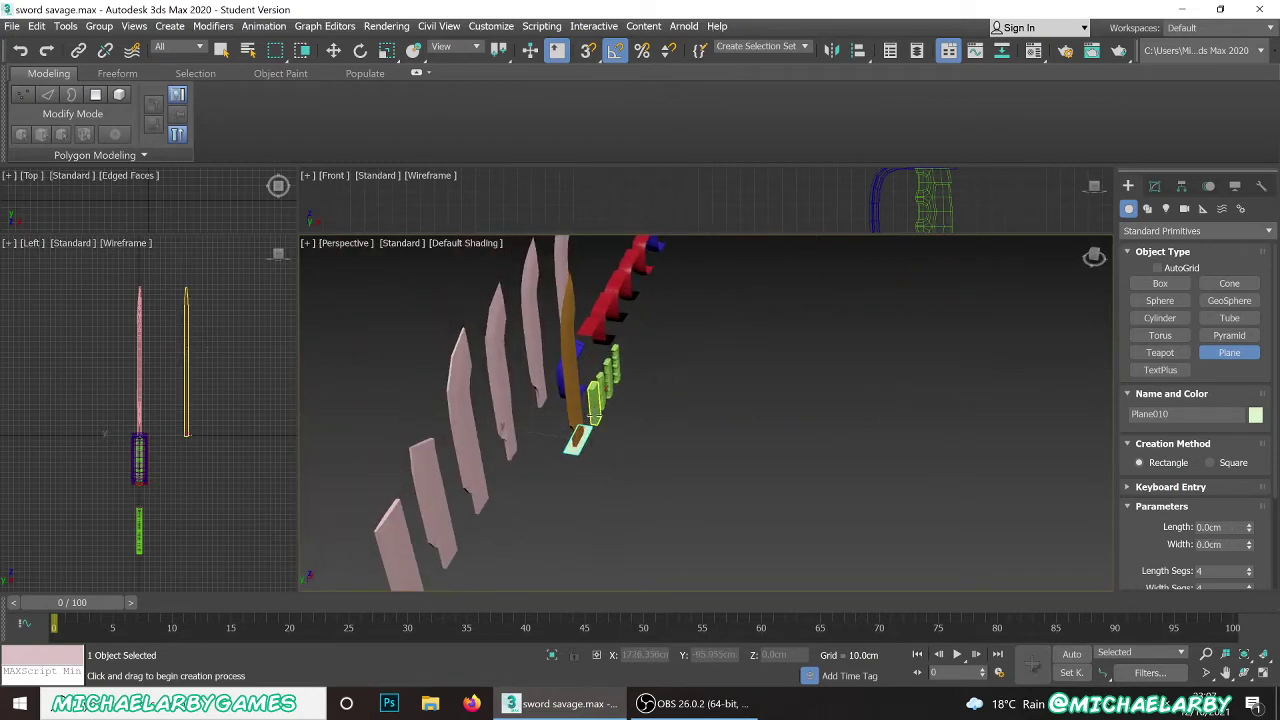
pyautogui.rightClick(660, 465)
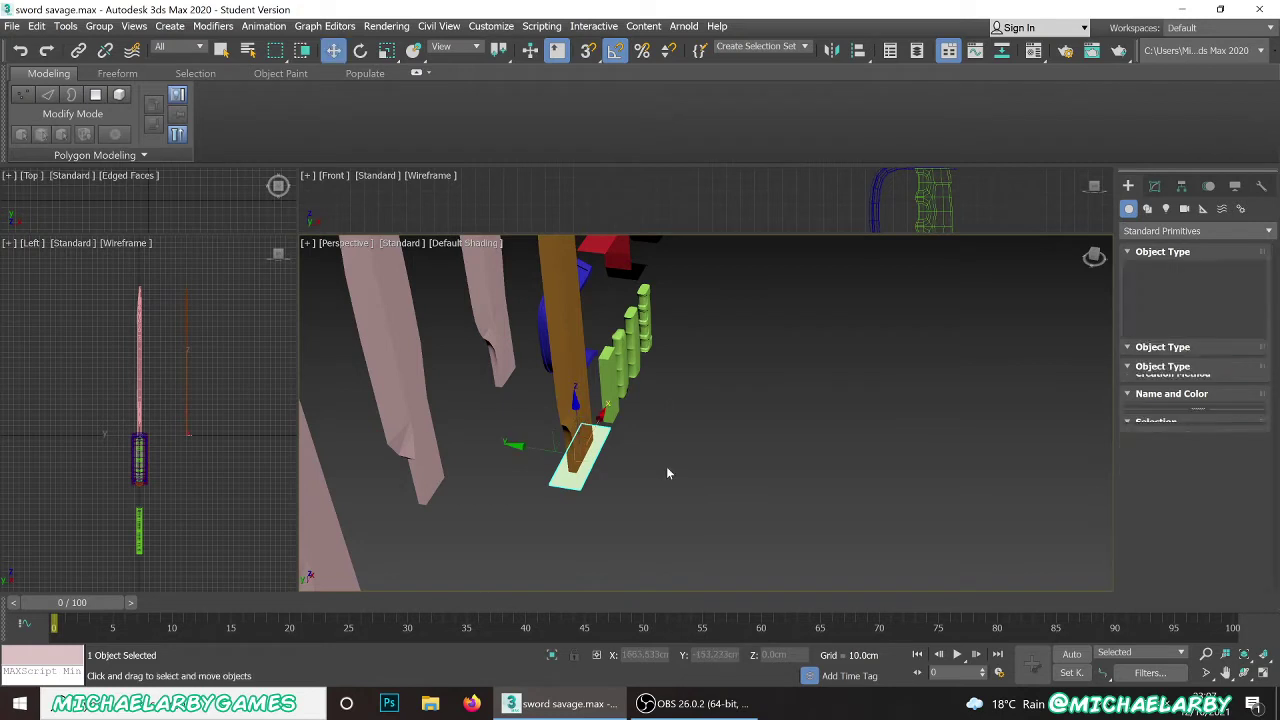
pyautogui.click(629, 472)
# - Set the Y position of both the orange blade and the new plane to -100 cm
pyautogui.click(572, 381)
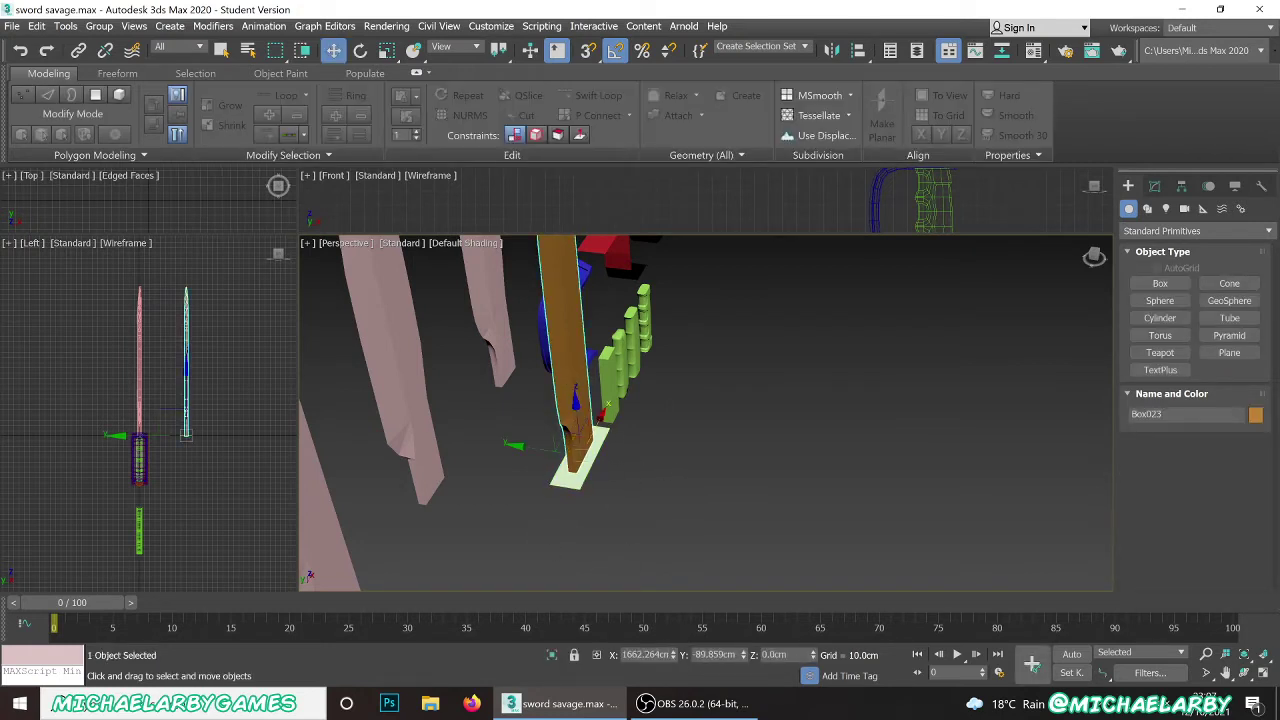
pyautogui.moveTo(724, 655); pyautogui.dragTo(628, 645)
pyautogui.press('Return')
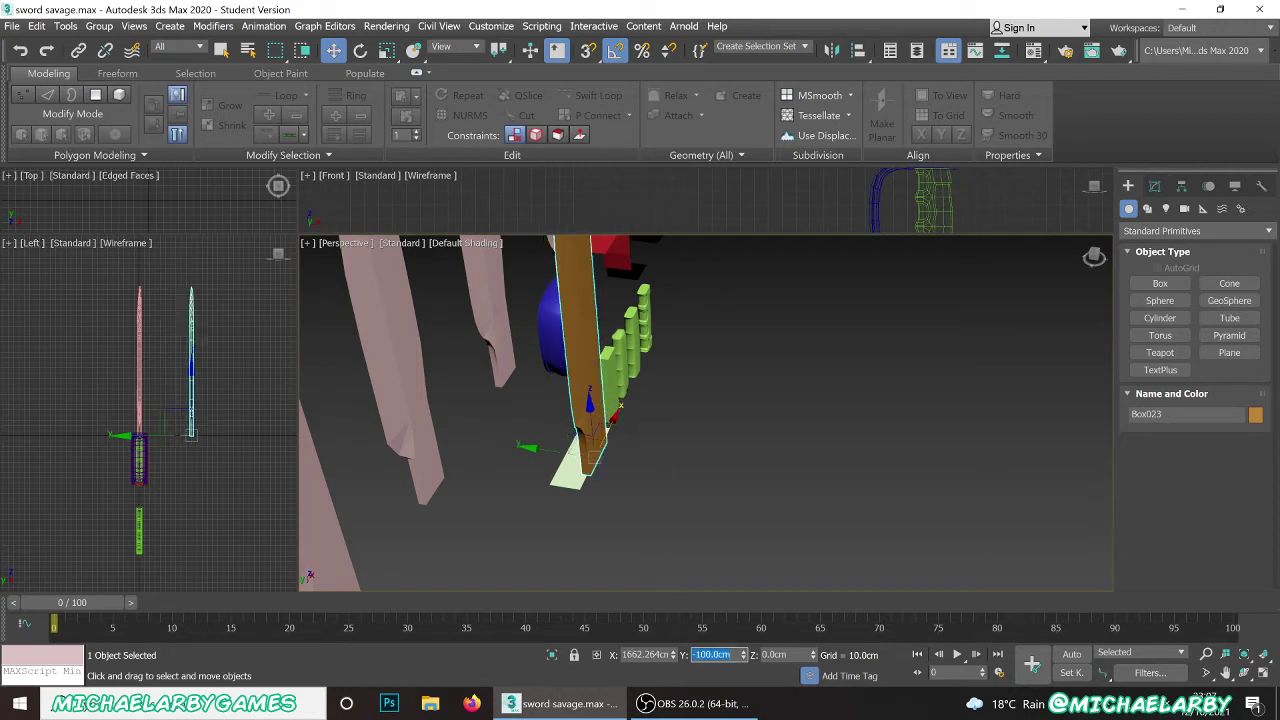
pyautogui.click(577, 478)
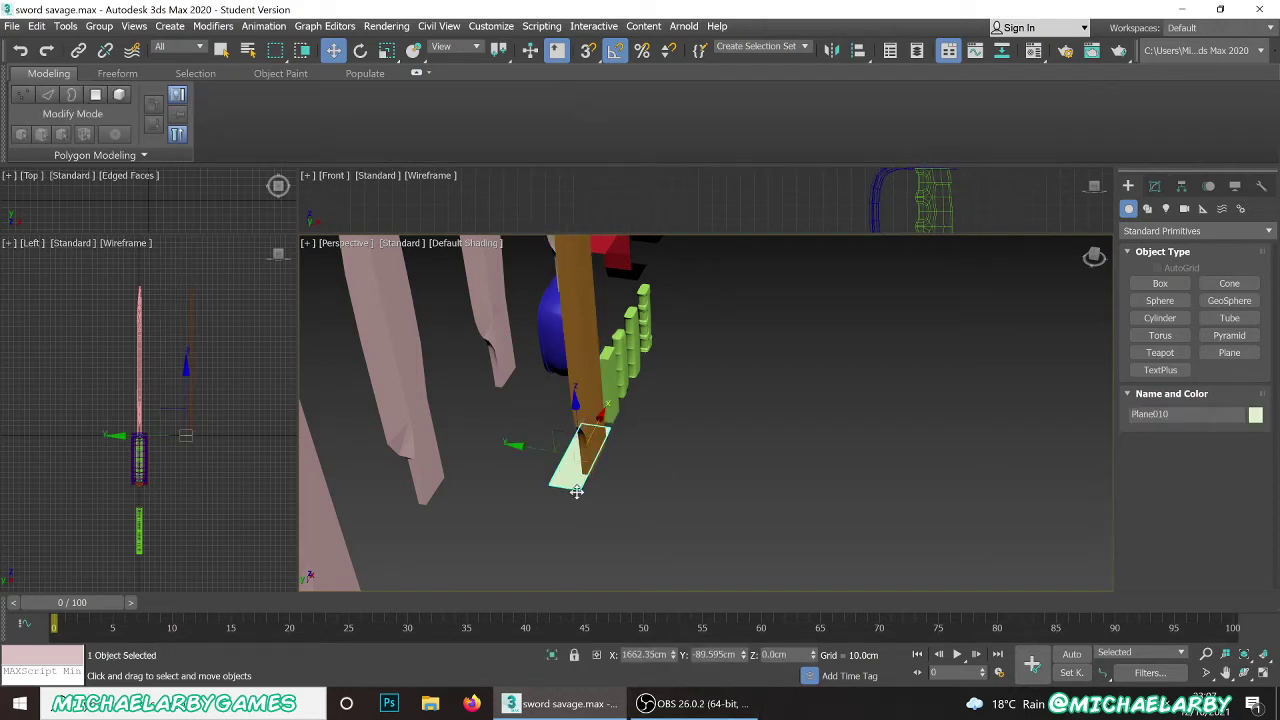
pyautogui.doubleClick(705, 654)
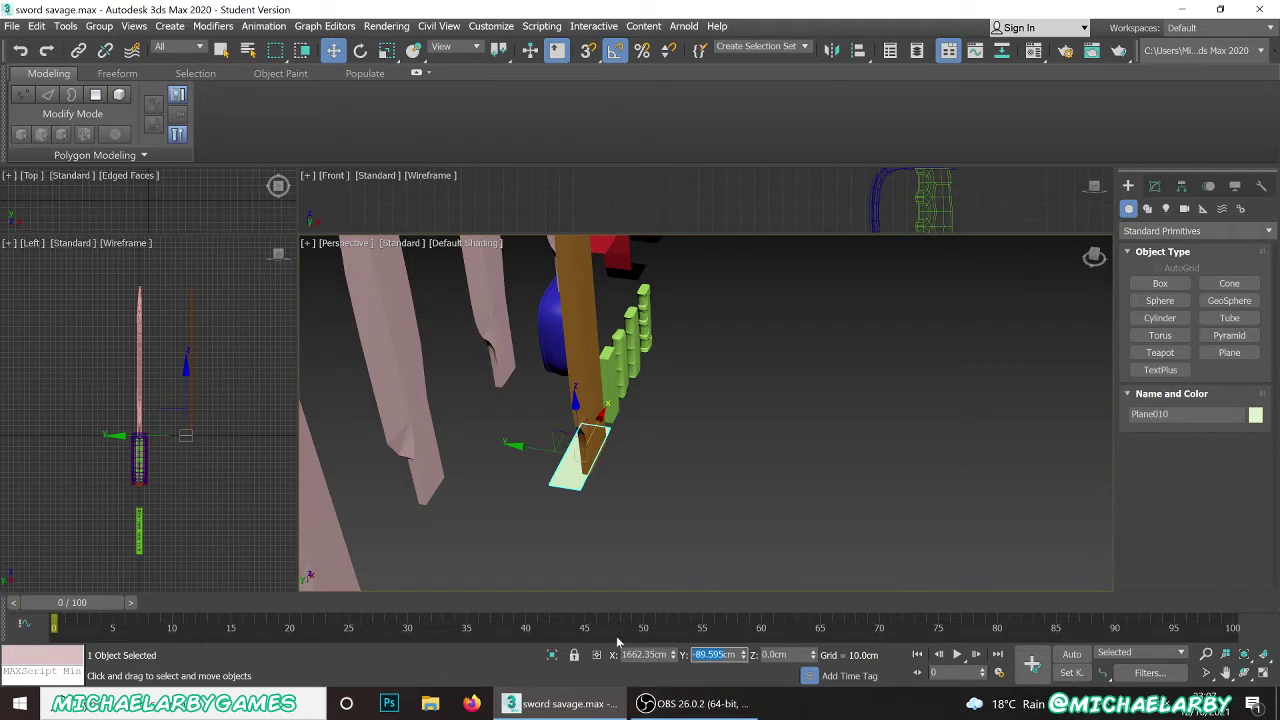
pyautogui.write('-100')
pyautogui.press('Return')
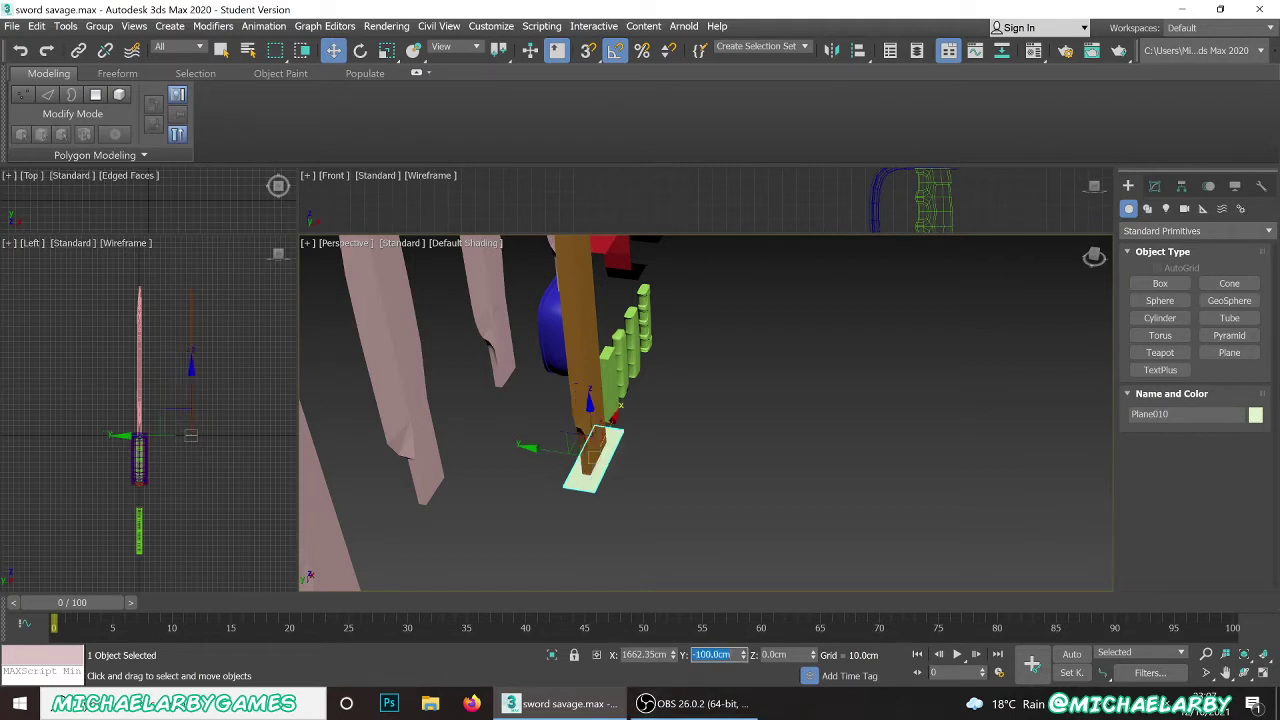
# - Change the plane's object colour from pale green to medium blue
pyautogui.keyDown('alt'); pyautogui.moveTo(623, 490); pyautogui.dragTo(657, 491, button='middle'); pyautogui.keyUp('alt')
pyautogui.scroll(3, 600, 479)
pyautogui.click(657, 491)
pyautogui.click(670, 424)
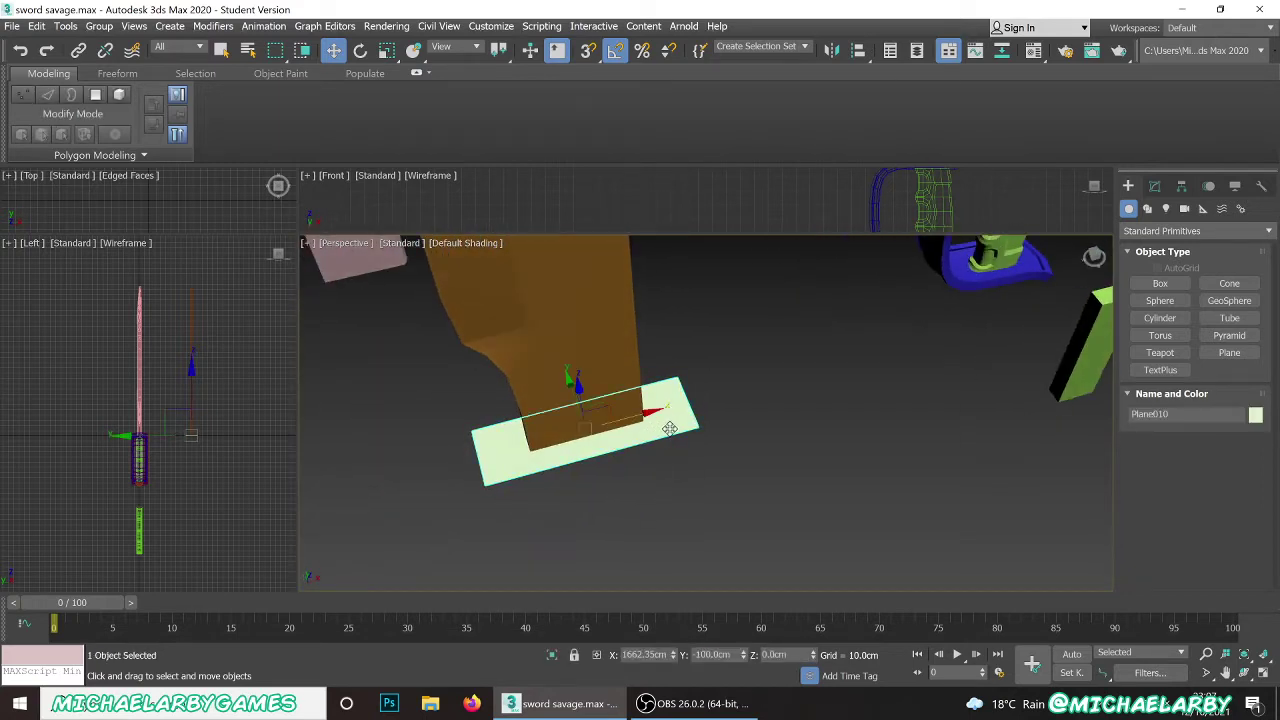
pyautogui.click(1154, 187)
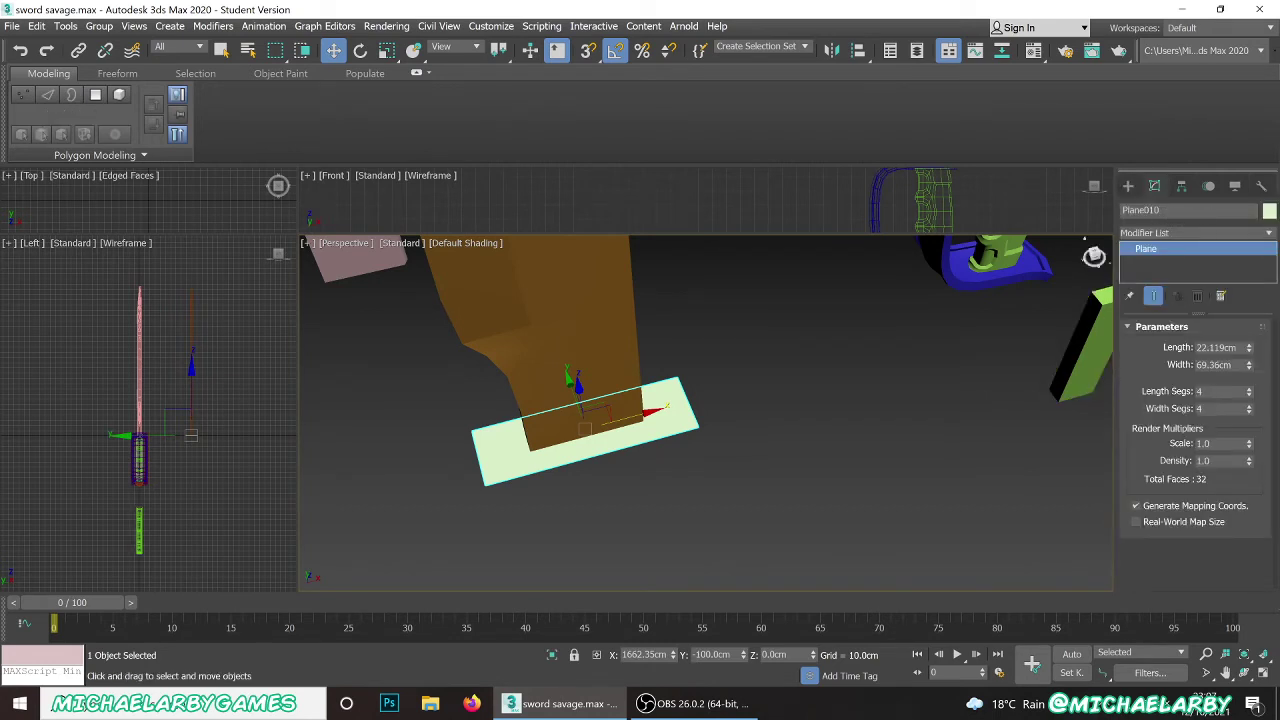
pyautogui.click(1269, 211)
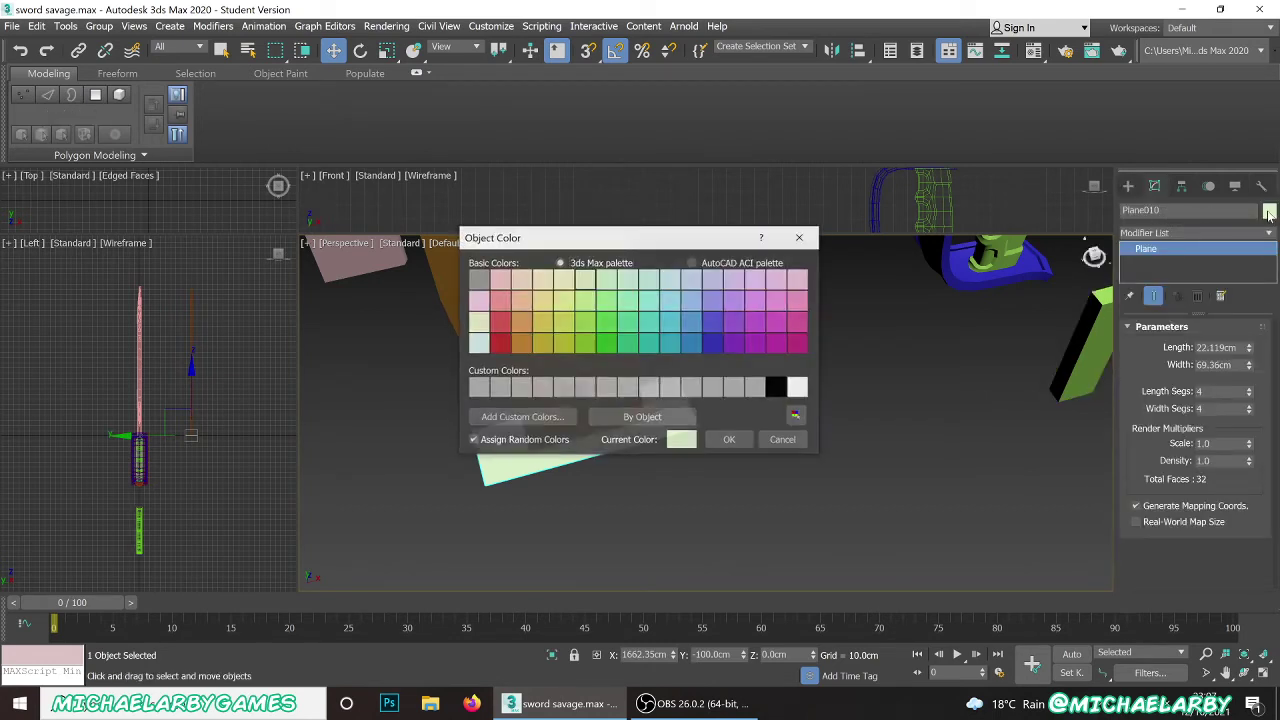
pyautogui.click(713, 346)
pyautogui.click(692, 344)
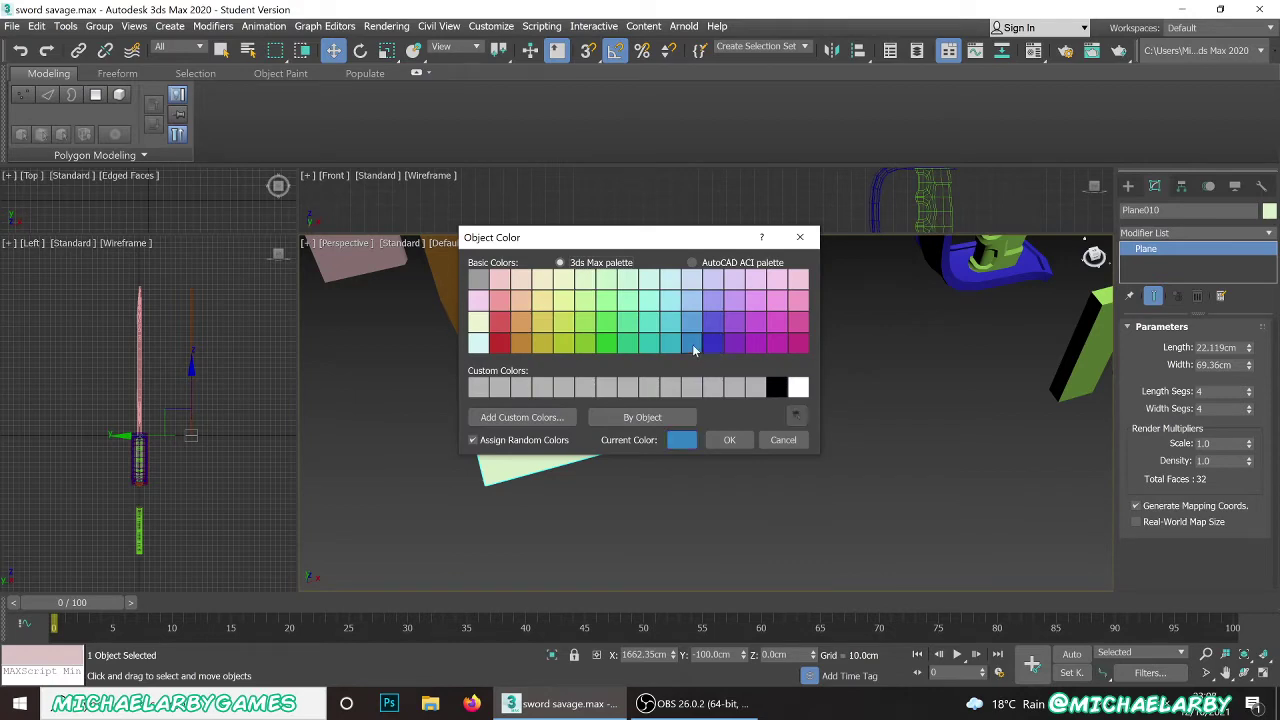
pyautogui.click(729, 440)
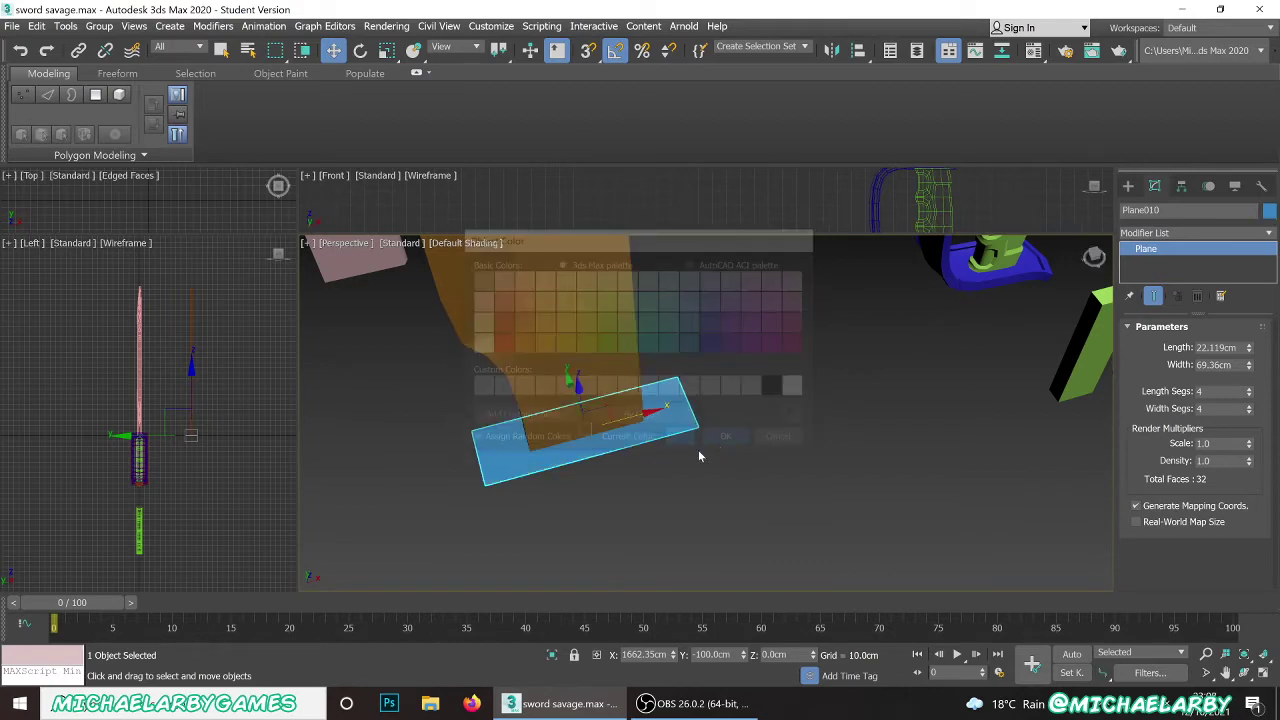
pyautogui.click(632, 495)
# - Show edged faces in the perspective view and reduce the plane's length segments to 2
pyautogui.scroll(3, 598, 474)
pyautogui.click(593, 465)
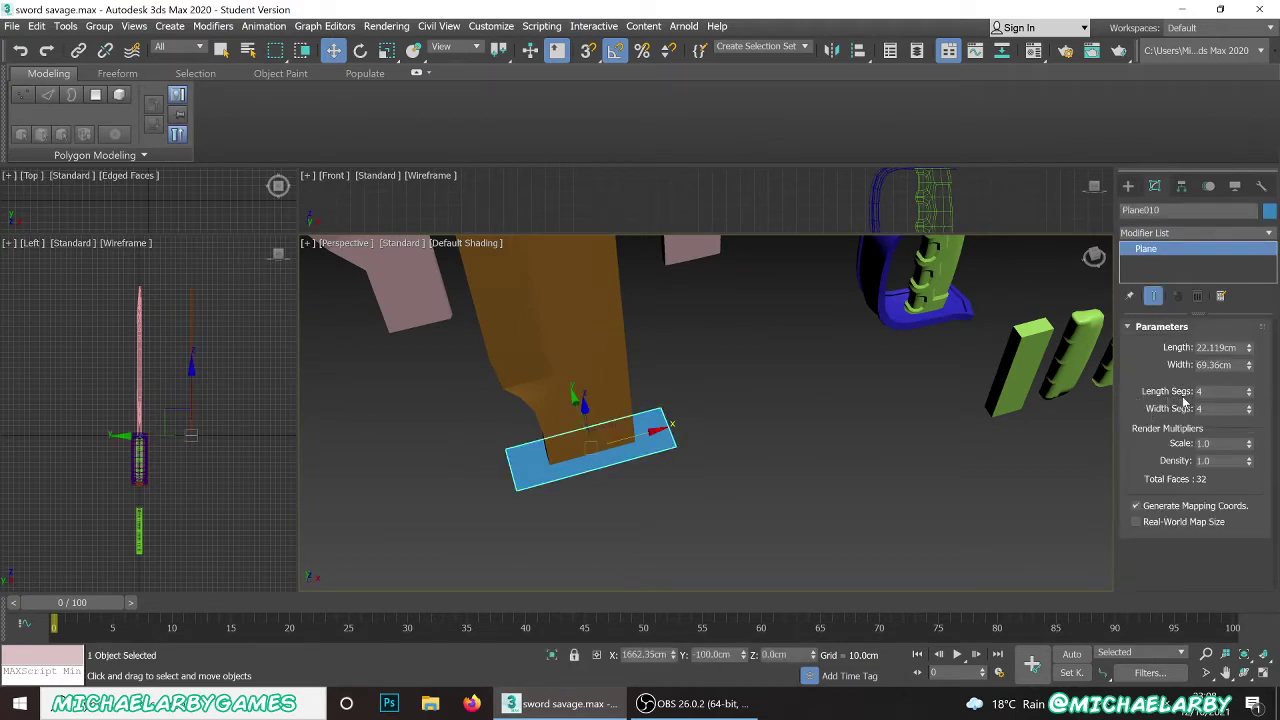
pyautogui.press('F4')
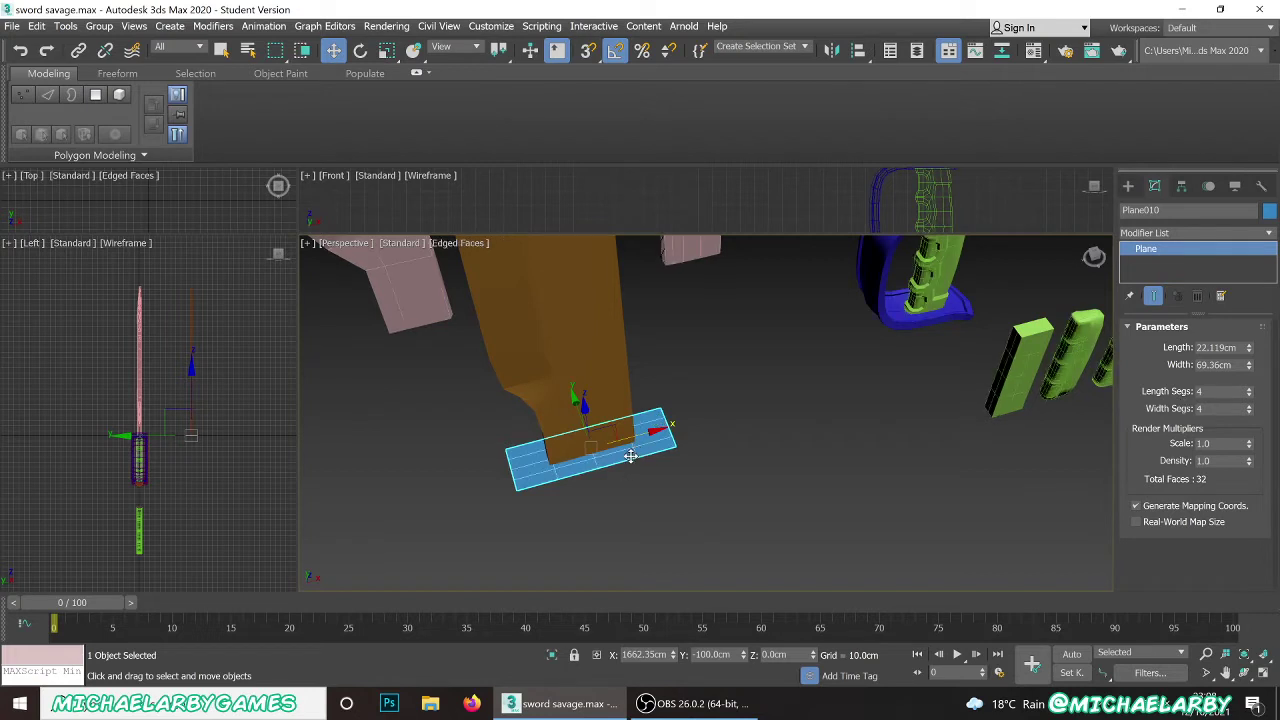
pyautogui.scroll(-2, 630, 456)
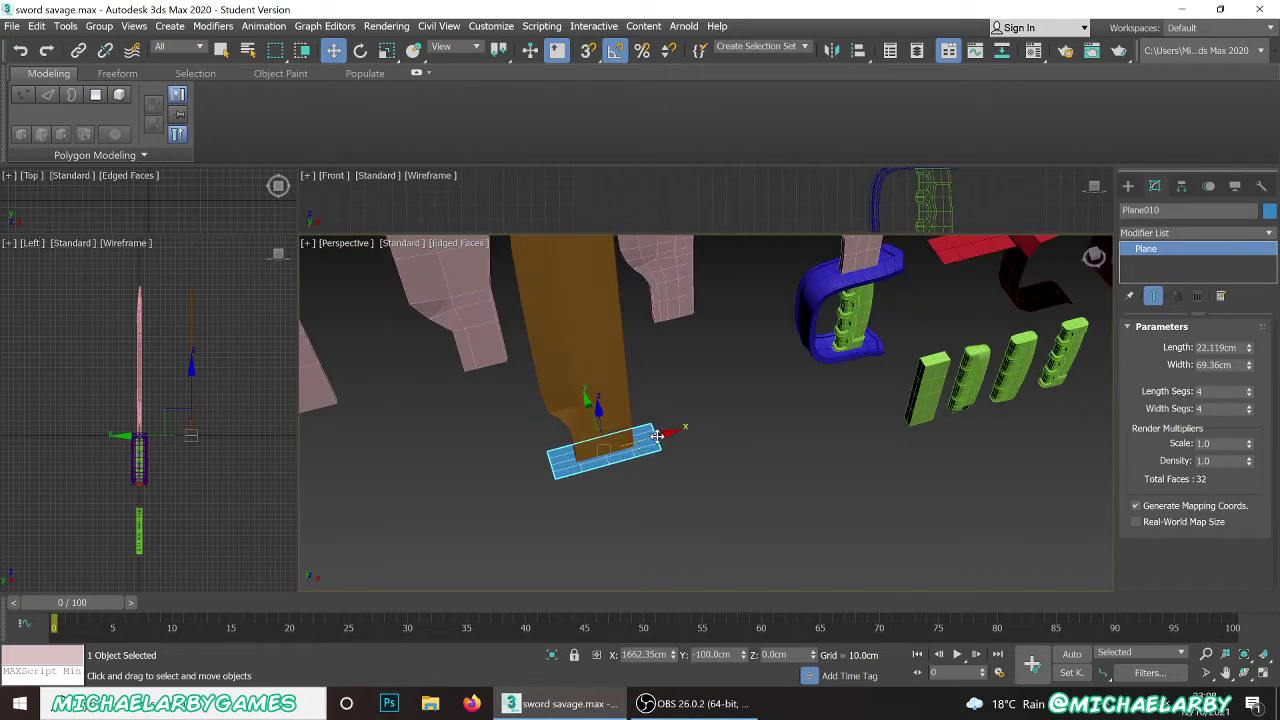
pyautogui.scroll(3, 606, 460)
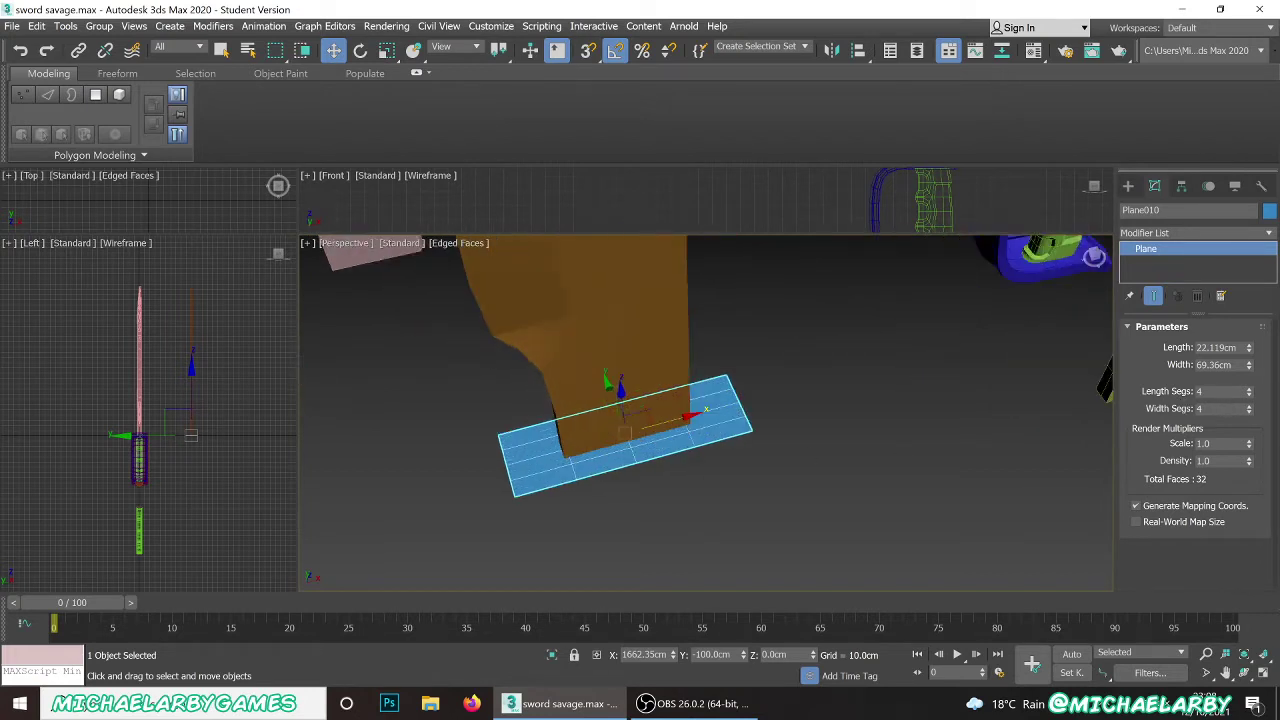
pyautogui.click(1250, 396)
pyautogui.click(1250, 396)
pyautogui.scroll(-2, 690, 478)
pyautogui.scroll(2, 689, 469)
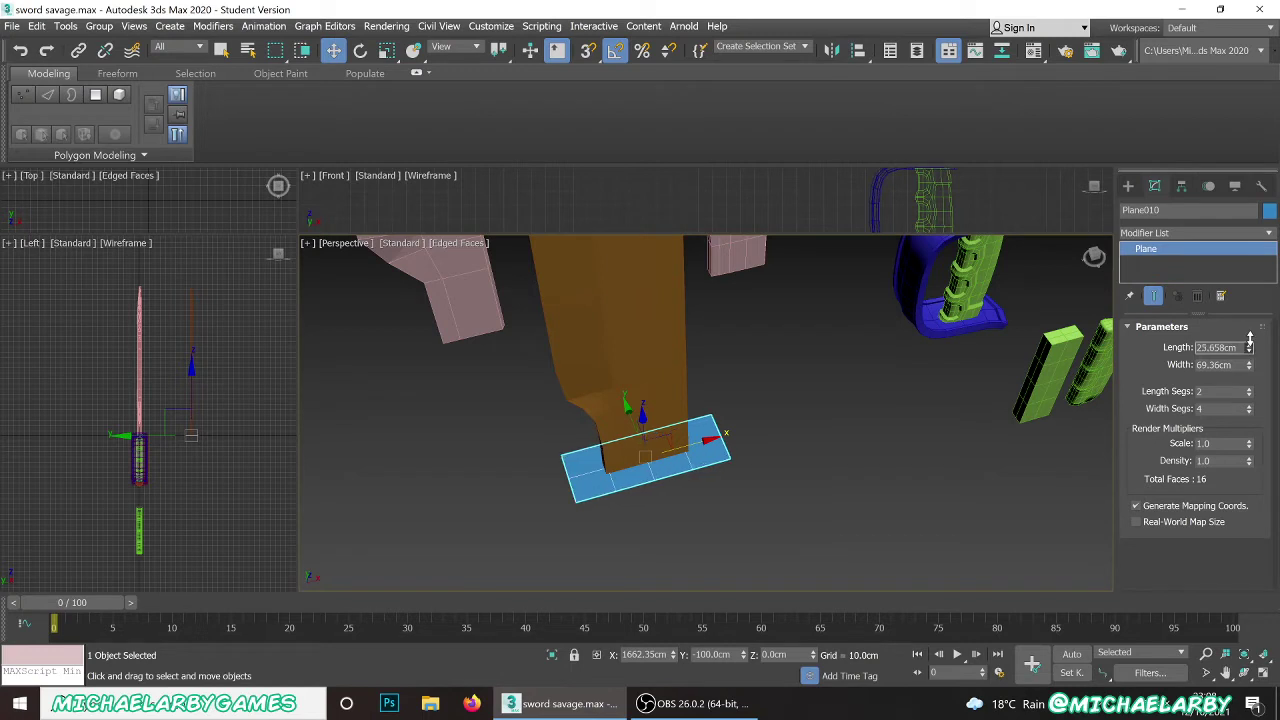
# - Resize the plane to about 25 cm in length and 86 cm in width
pyautogui.moveTo(1249, 348)
pyautogui.mouseDown()
pyautogui.moveTo(1249, 363)
pyautogui.moveTo(1248, 351)
pyautogui.mouseUp()
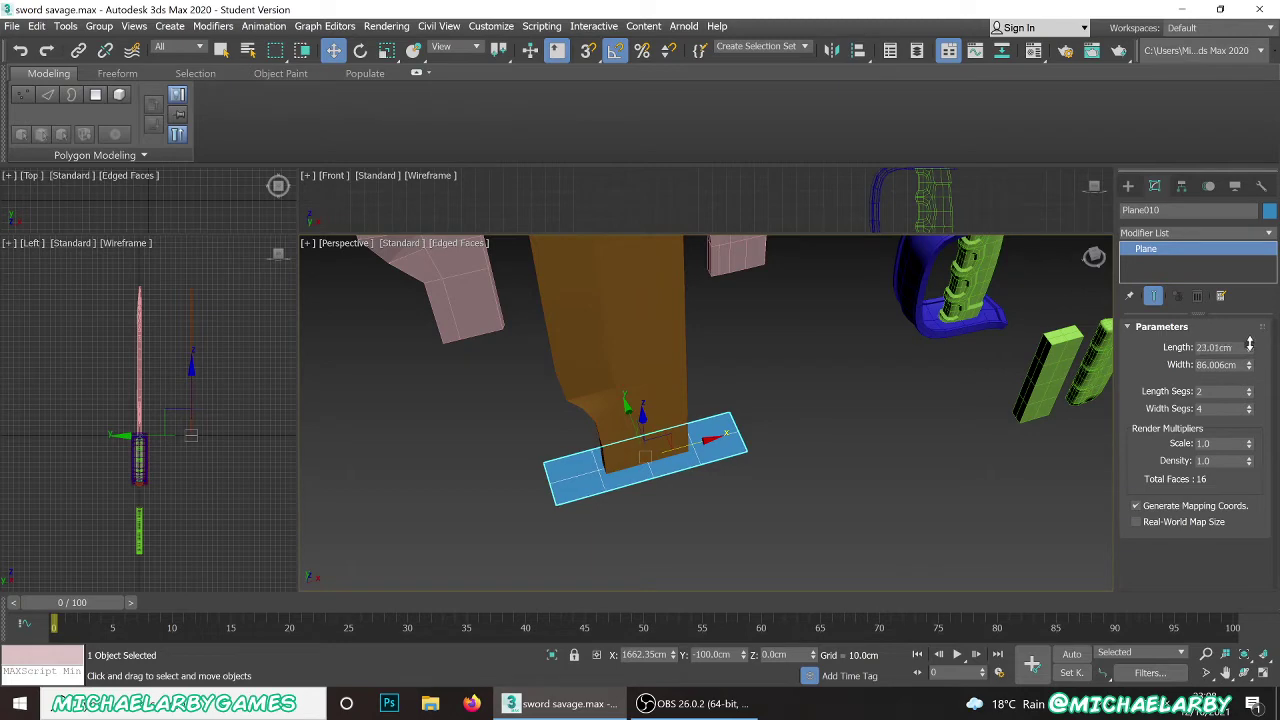
pyautogui.moveTo(1249, 344); pyautogui.dragTo(1249, 342)
pyautogui.scroll(-5, 755, 460)
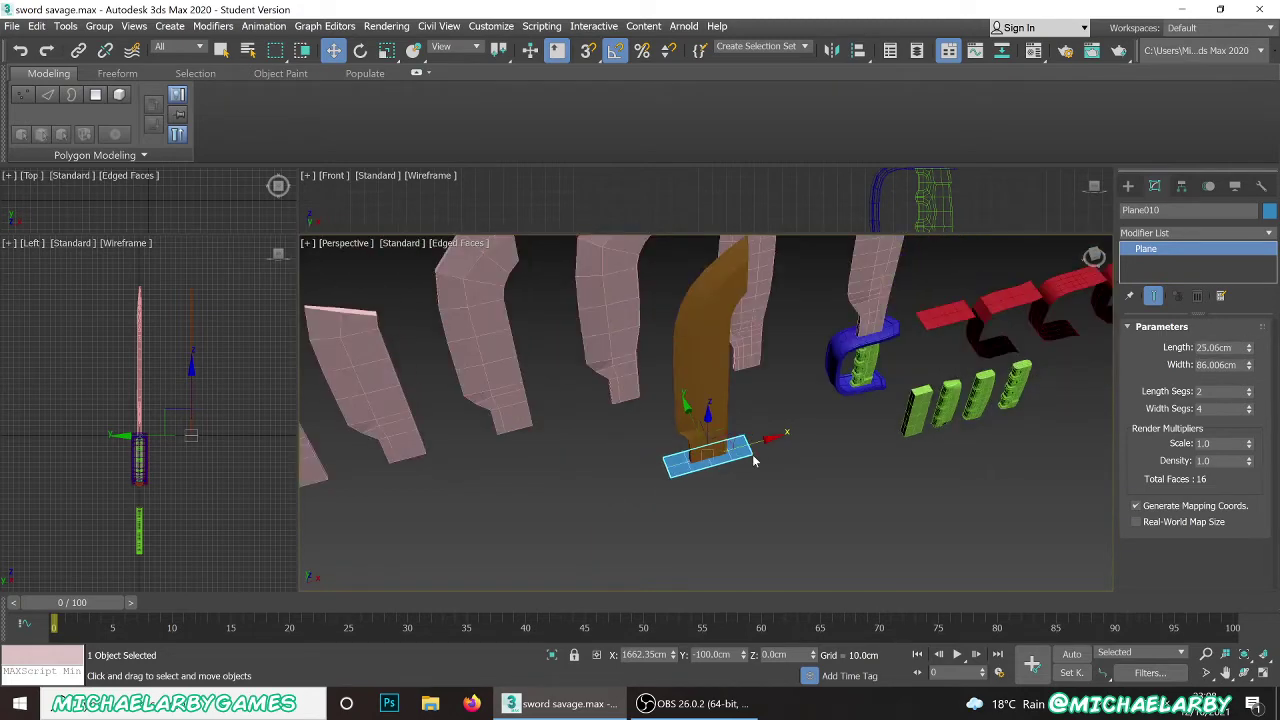
# - Convert the blue plane to an Editable Poly and deselect it
pyautogui.scroll(3, 755, 460)
pyautogui.keyDown('alt'); pyautogui.moveTo(740, 481); pyautogui.dragTo(716, 497, button='middle'); pyautogui.keyUp('alt')
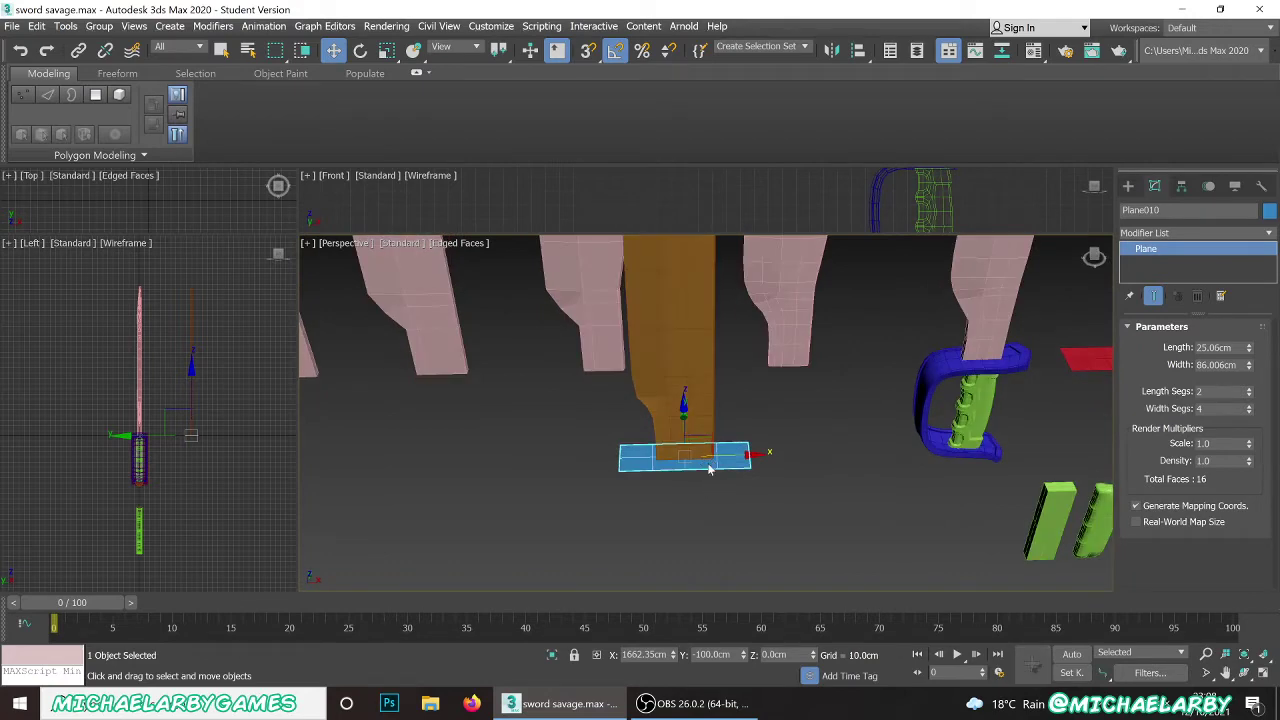
pyautogui.rightClick(708, 463)
pyautogui.moveTo(778, 637)
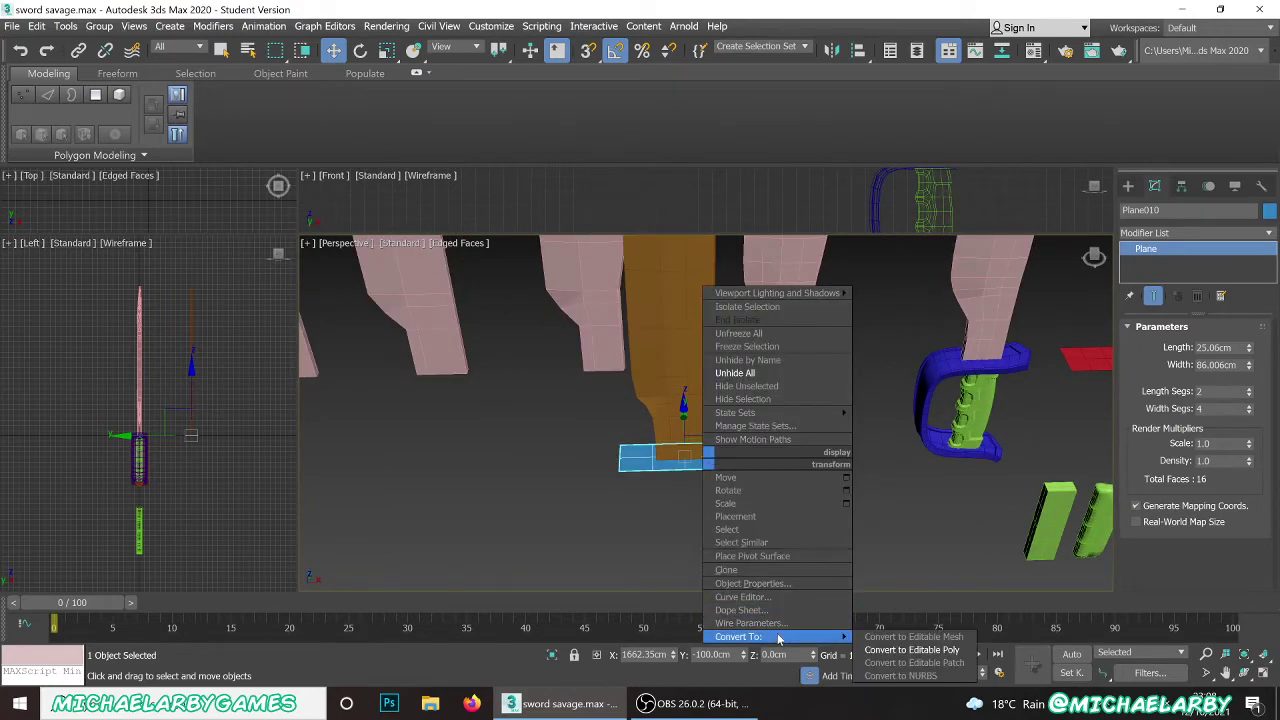
pyautogui.click(911, 650)
pyautogui.click(709, 487)
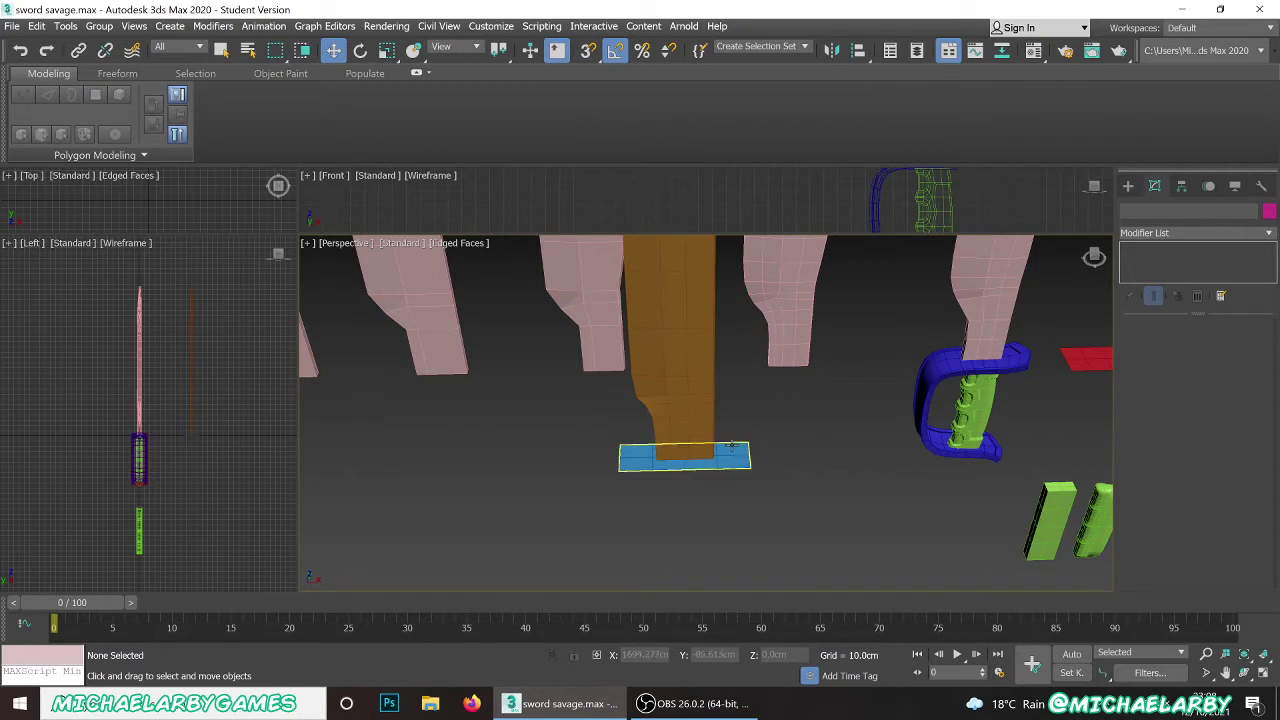
# - Raise the two end edges of the plane on the blade's straight spine side by about 6 cm
pyautogui.scroll(4, 709, 487)
pyautogui.click(768, 476)
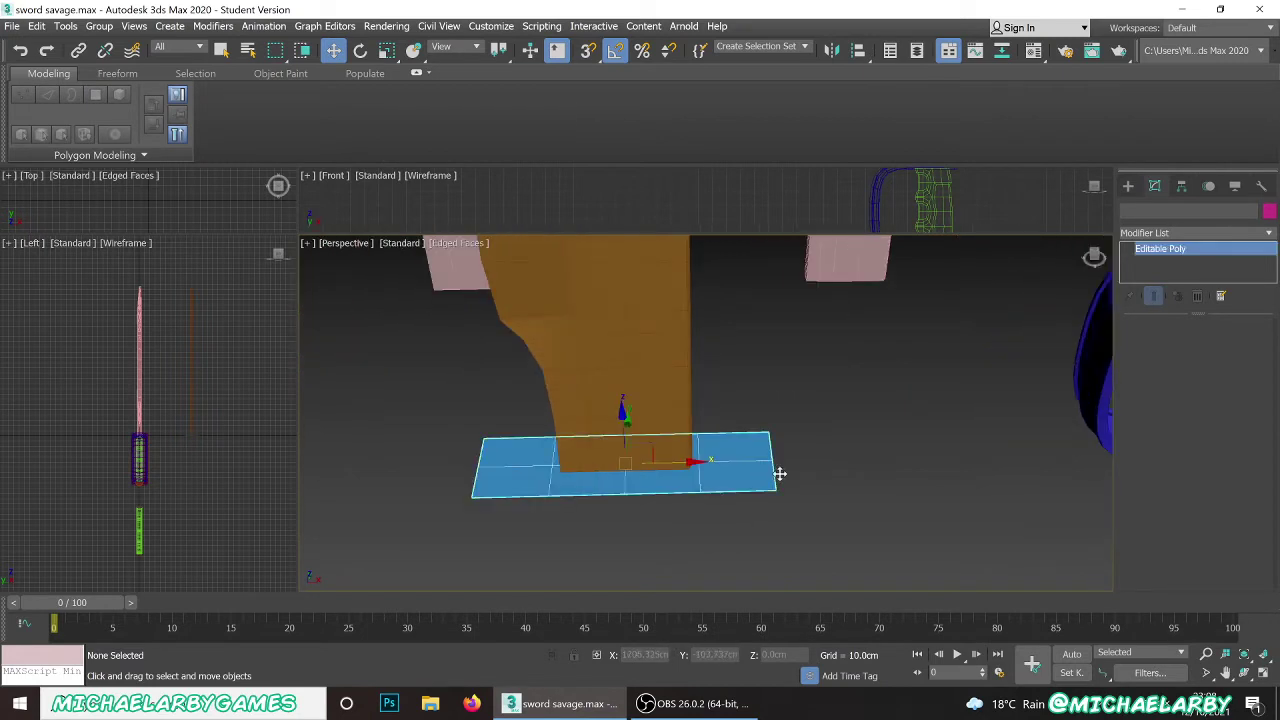
pyautogui.click(1168, 346)
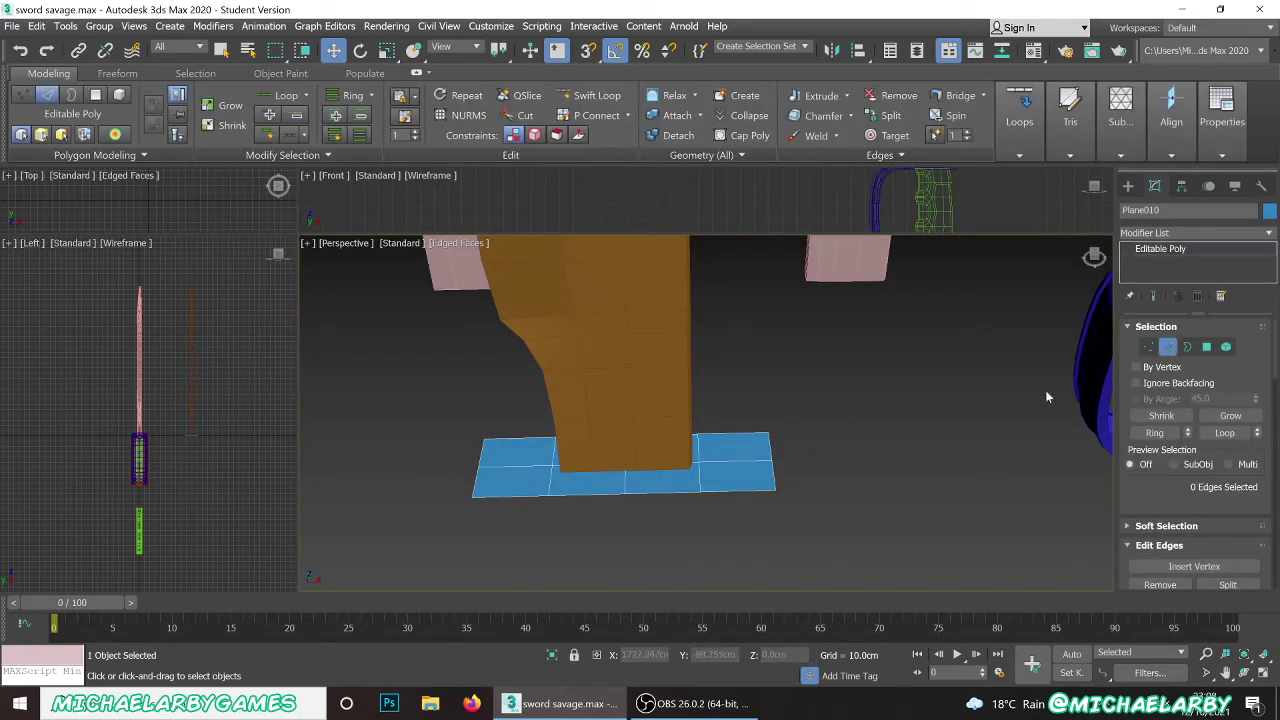
pyautogui.click(770, 447)
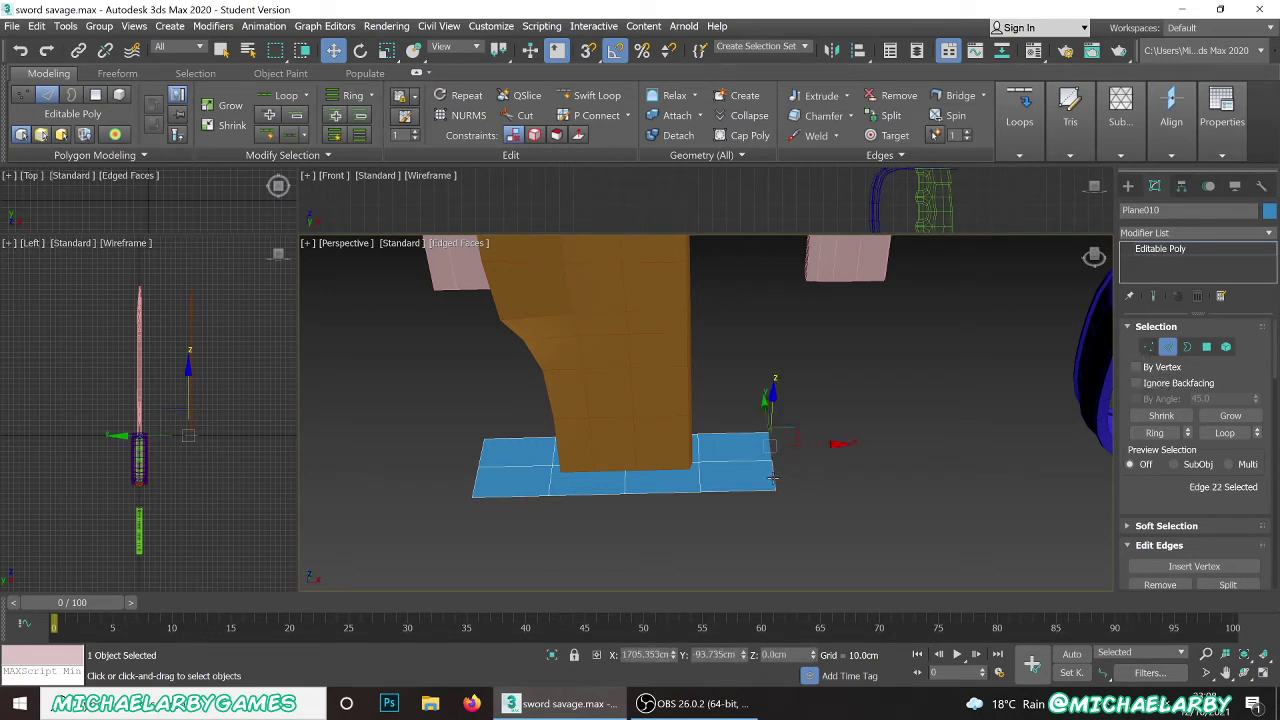
pyautogui.keyDown('ctrl'); pyautogui.click(773, 478); pyautogui.keyUp('ctrl')
pyautogui.moveTo(775, 420); pyautogui.dragTo(771, 409)
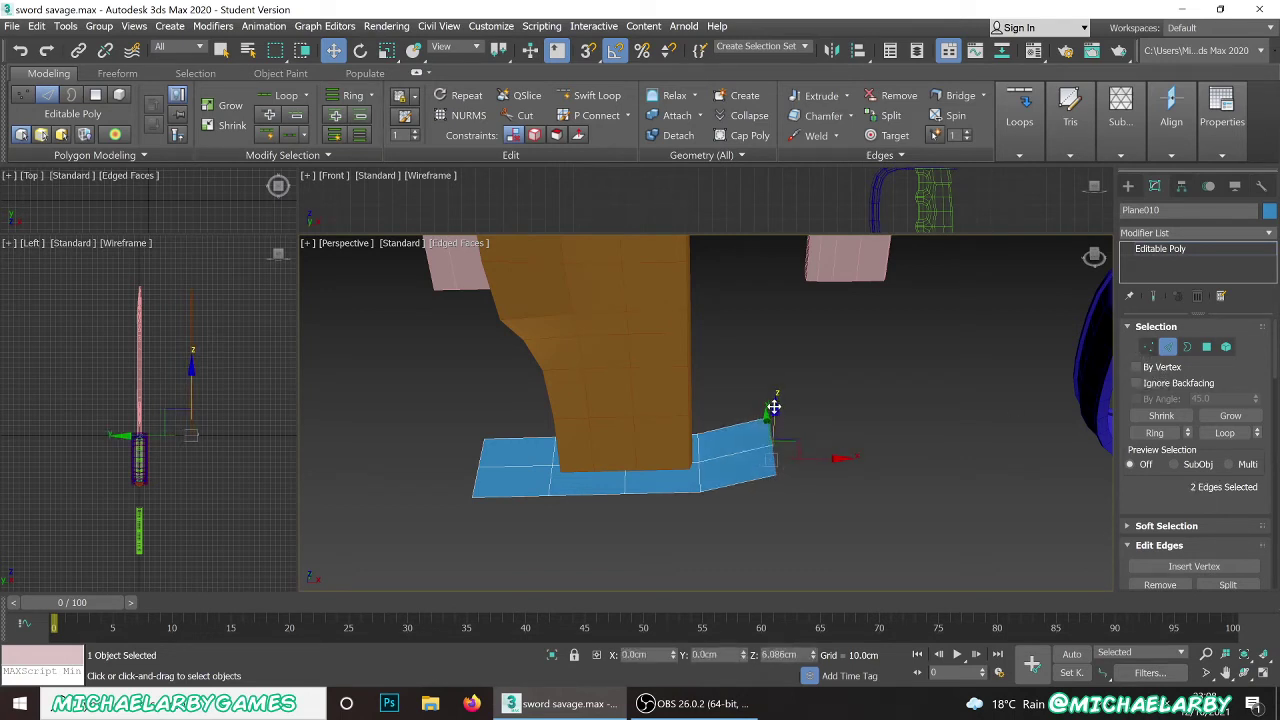
pyautogui.scroll(-4, 694, 443)
# - Extend the two end edges on the blade's notched side into new polygons sloping about 10 cm outward and 11 cm down
pyautogui.keyDown('alt'); pyautogui.moveTo(682, 434); pyautogui.dragTo(690, 435, button='middle'); pyautogui.keyUp('alt')
pyautogui.keyDown('alt'); pyautogui.moveTo(952, 447); pyautogui.dragTo(619, 443, button='middle'); pyautogui.keyUp('alt')
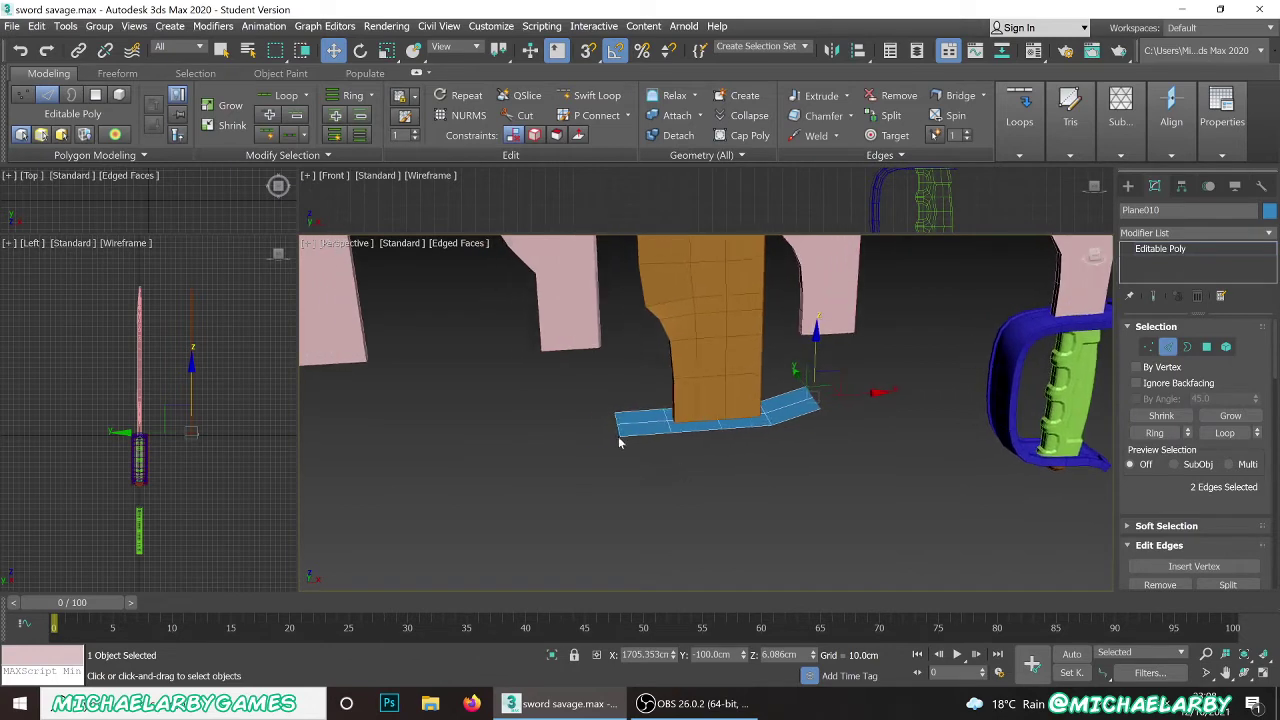
pyautogui.click(619, 428)
pyautogui.scroll(8, 614, 420)
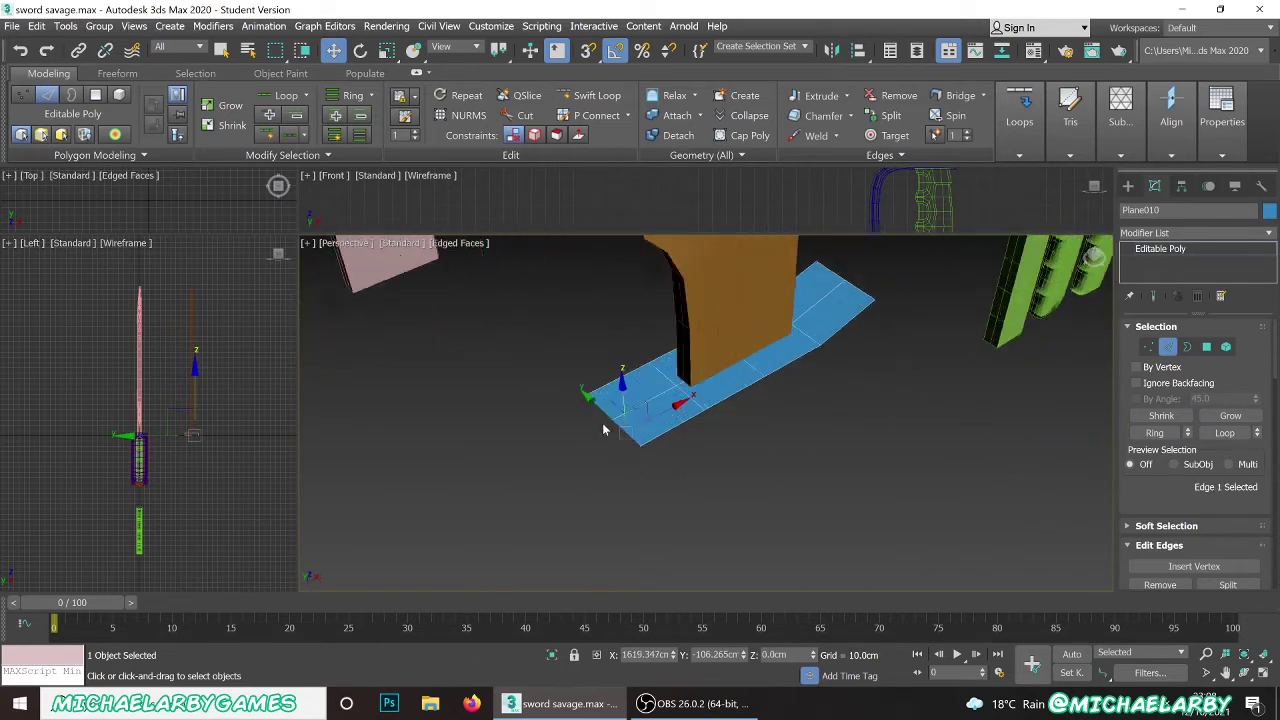
pyautogui.keyDown('ctrl'); pyautogui.click(592, 395); pyautogui.keyUp('ctrl')
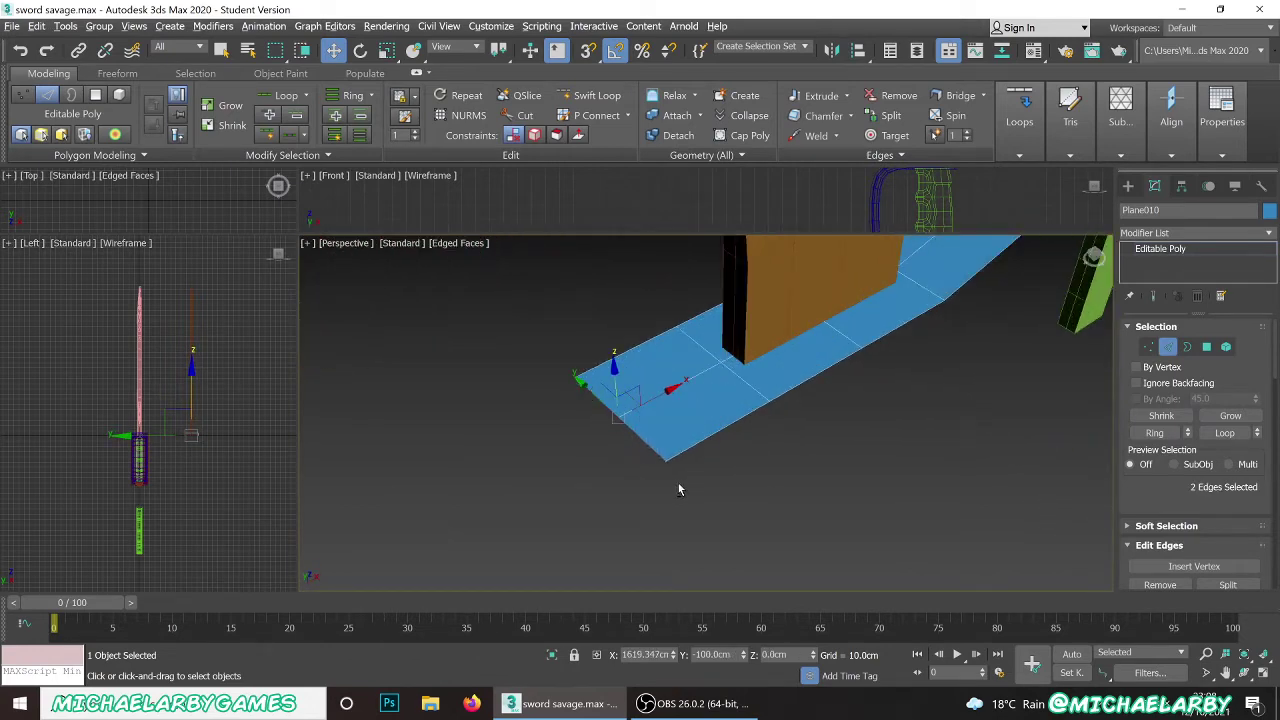
pyautogui.keyDown('alt'); pyautogui.moveTo(678, 483); pyautogui.dragTo(634, 458, button='middle'); pyautogui.keyUp('alt')
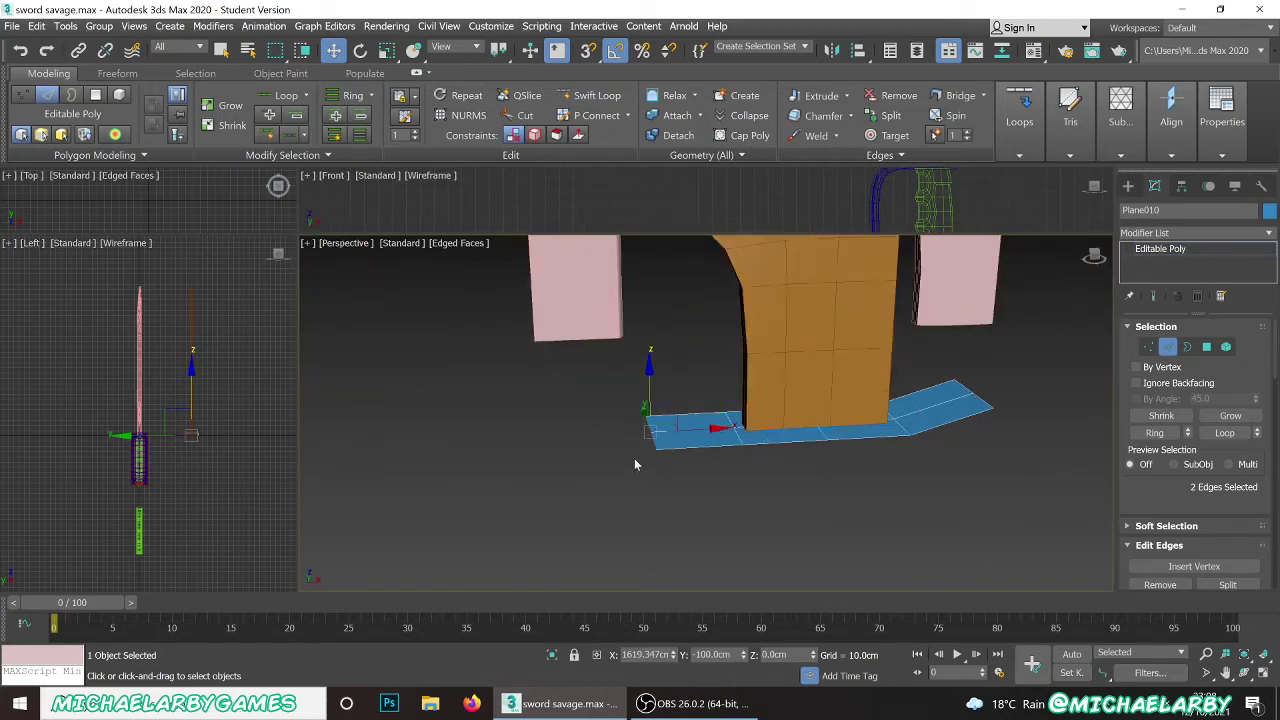
pyautogui.keyDown('shift'); pyautogui.moveTo(668, 414); pyautogui.dragTo(637, 448); pyautogui.keyUp('shift')
# - Extend the same two end edges straight down by about 15 cm to add another pair of polygons
pyautogui.moveTo(627, 485)
pyautogui.keyDown('alt'); pyautogui.mouseDown(button='middle')
pyautogui.moveTo(610, 410)
pyautogui.moveTo(636, 464)
pyautogui.moveTo(622, 453)
pyautogui.moveTo(636, 468)
pyautogui.moveTo(622, 467)
pyautogui.mouseUp(button='middle'); pyautogui.keyUp('alt')
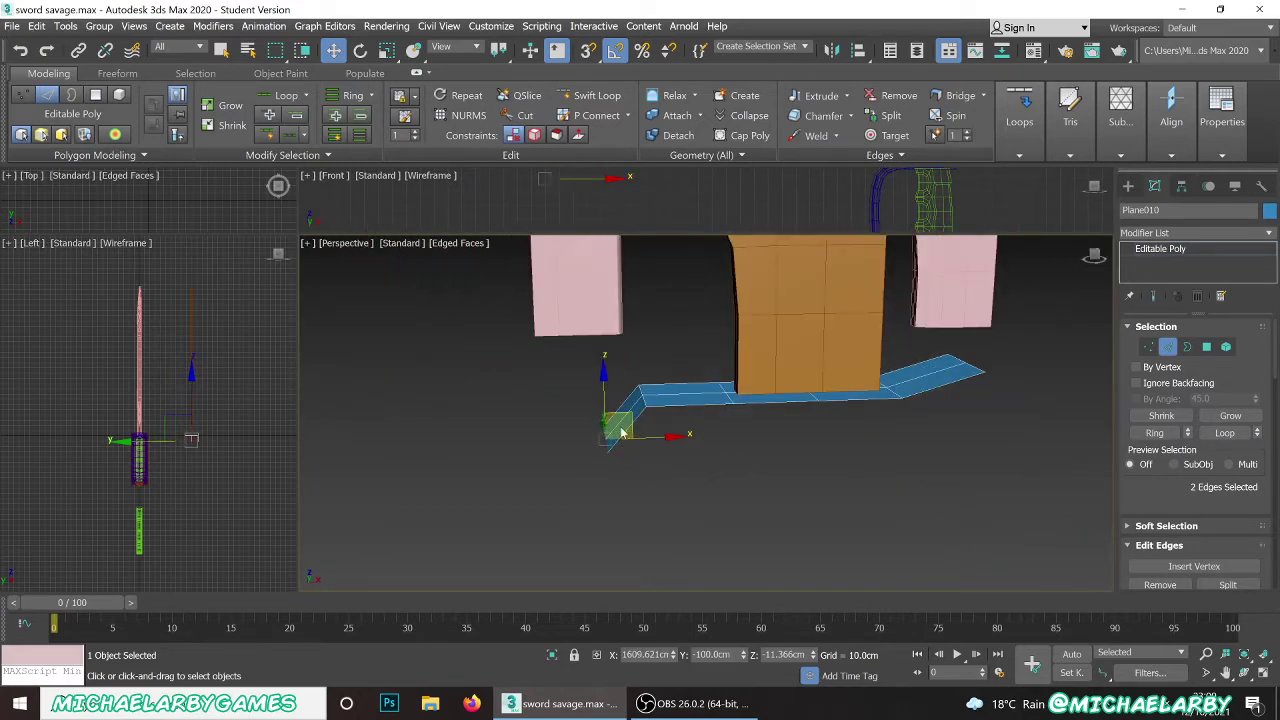
pyautogui.keyDown('shift'); pyautogui.moveTo(604, 395); pyautogui.dragTo(600, 491); pyautogui.keyUp('shift')
pyautogui.keyDown('alt'); pyautogui.moveTo(600, 491); pyautogui.dragTo(640, 434, button='middle'); pyautogui.keyUp('alt')
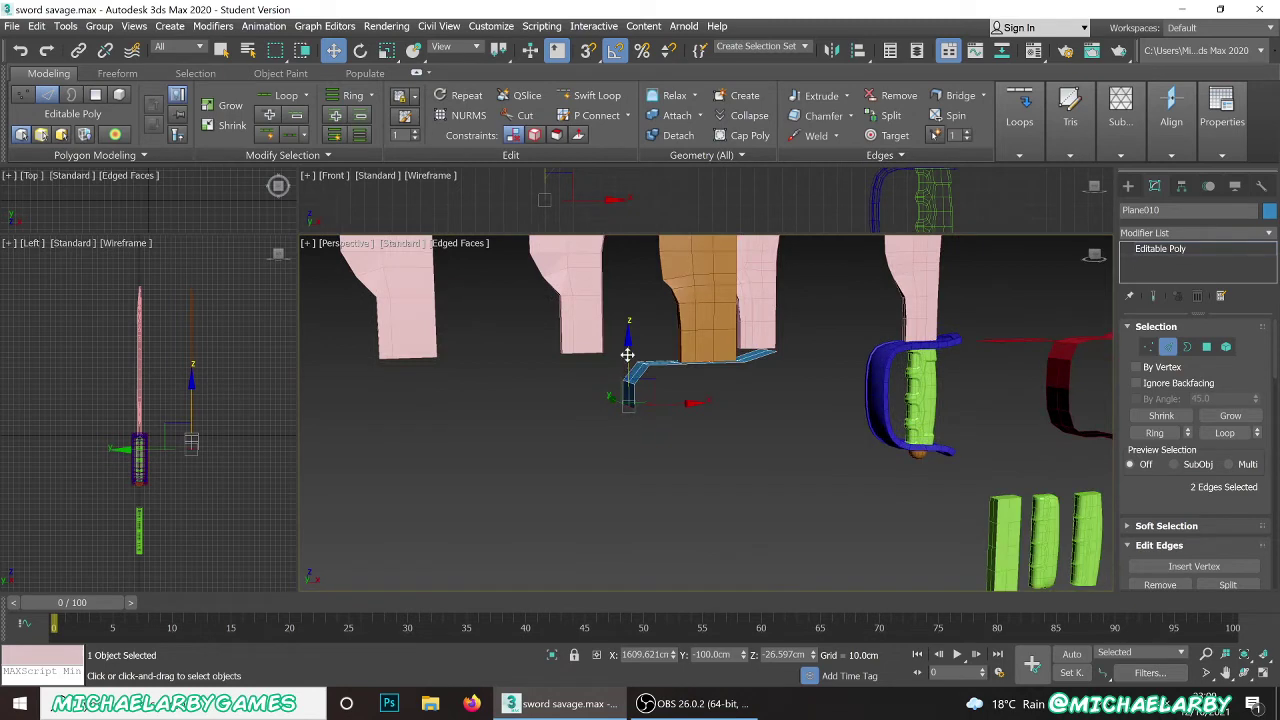
# - Extend the two end edges straight down about 43 cm in two segments, and add a segment running about 9 cm inward and 20 cm down
pyautogui.moveTo(627, 355); pyautogui.dragTo(634, 453)
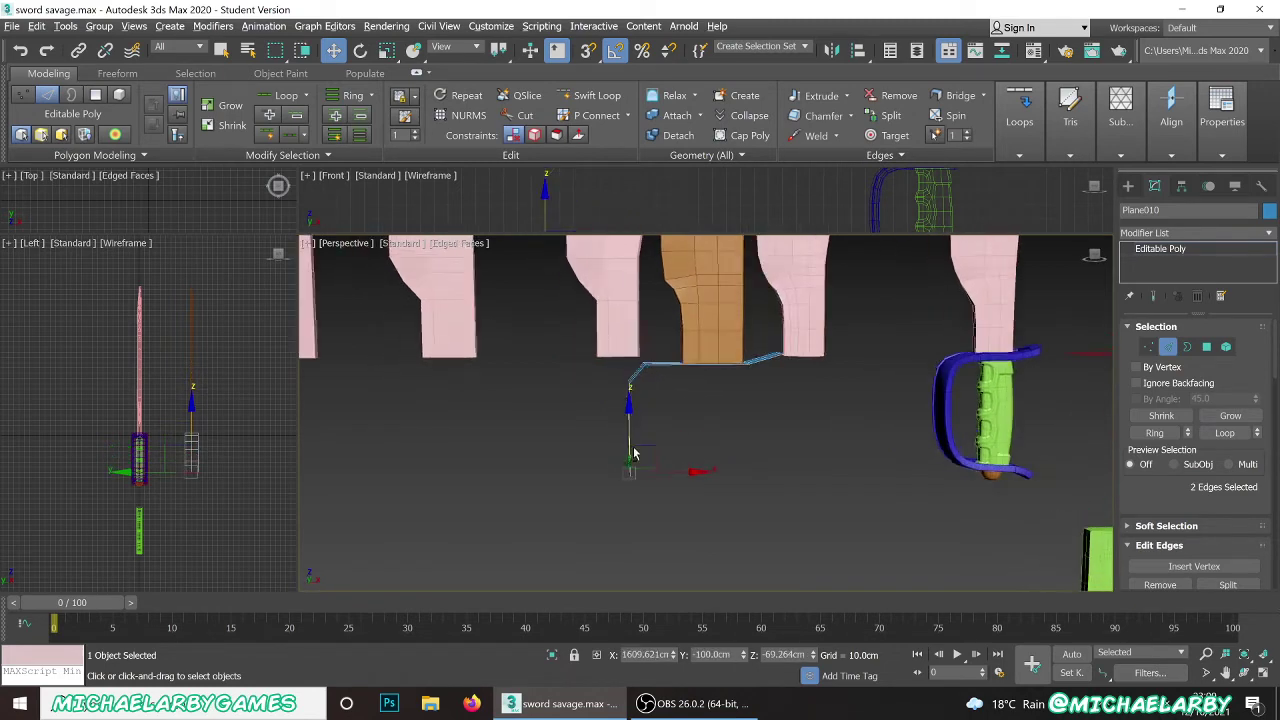
pyautogui.keyDown('alt'); pyautogui.moveTo(634, 453); pyautogui.dragTo(631, 446, button='middle'); pyautogui.keyUp('alt')
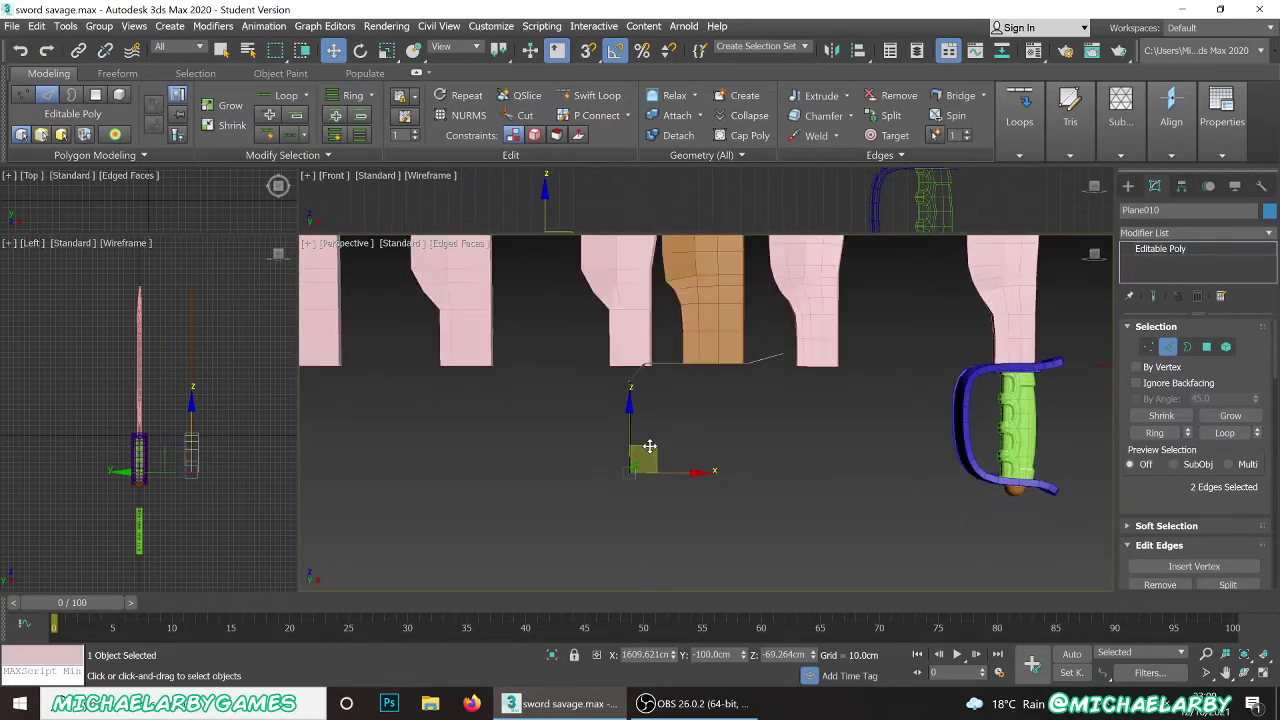
pyautogui.moveTo(649, 446); pyautogui.dragTo(632, 488)
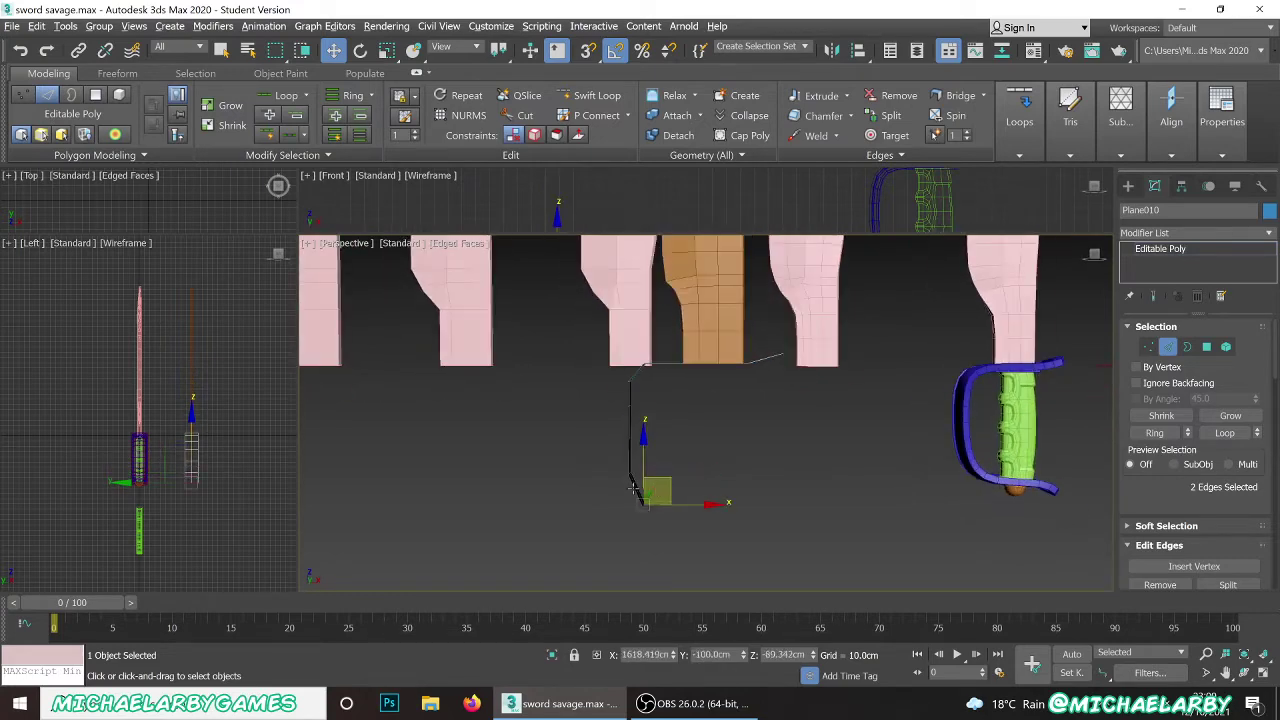
pyautogui.moveTo(632, 488)
pyautogui.keyDown('alt'); pyautogui.mouseDown(button='middle')
pyautogui.moveTo(655, 488)
pyautogui.moveTo(632, 496)
pyautogui.mouseUp(button='middle'); pyautogui.keyUp('alt')
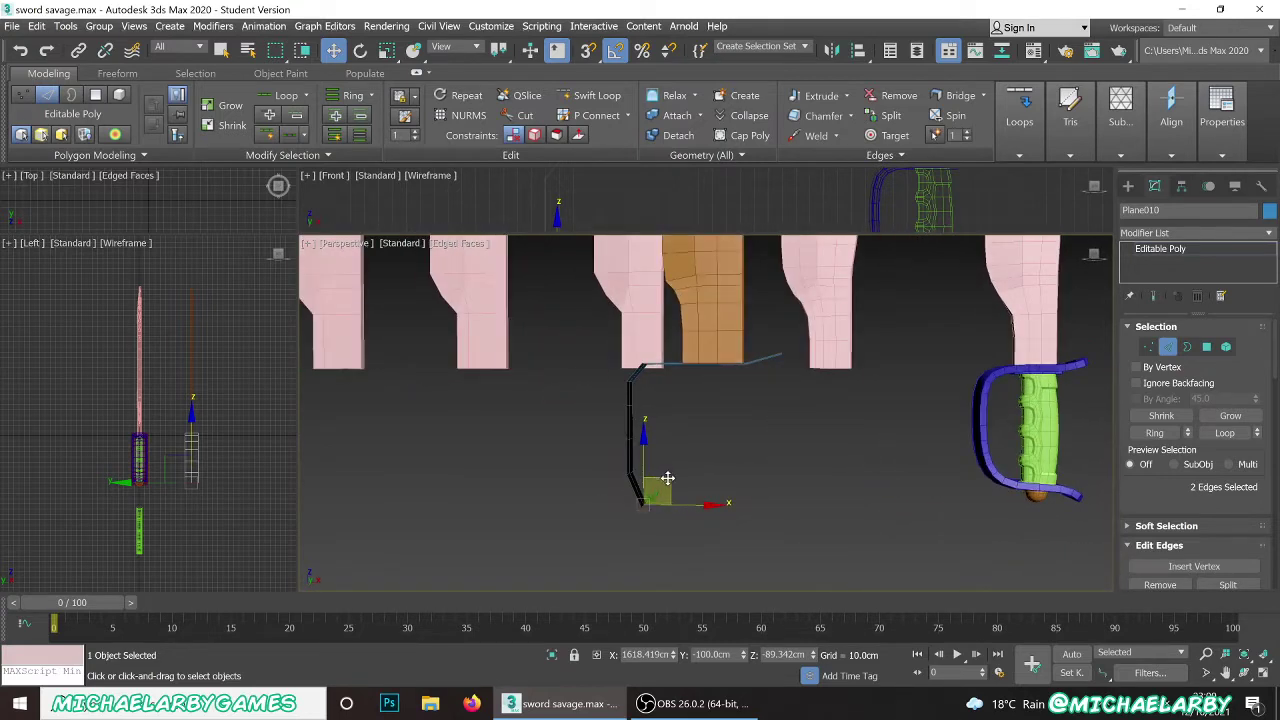
# - Extend the end edges about 17 cm inward and 16 cm down, and add two segments spanning about 64 cm across the guard's bottom
pyautogui.moveTo(667, 478); pyautogui.dragTo(671, 509)
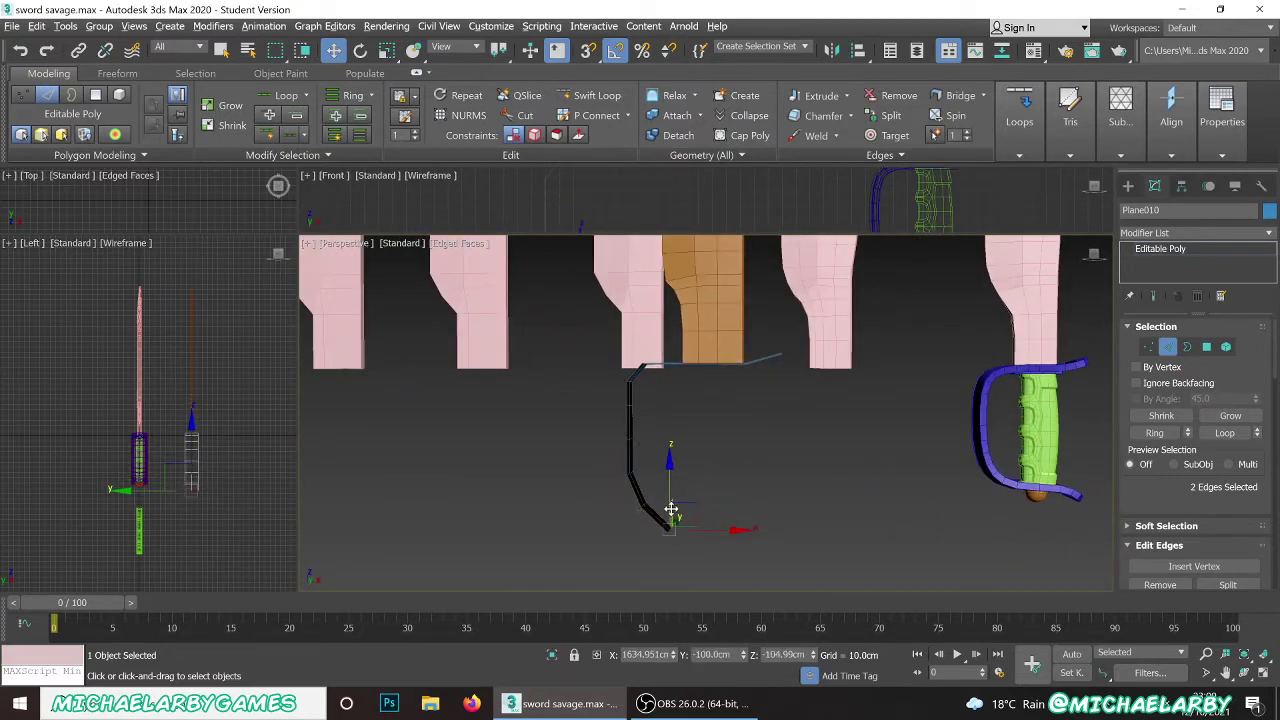
pyautogui.keyDown('alt'); pyautogui.moveTo(671, 509); pyautogui.dragTo(656, 479, button='middle'); pyautogui.keyUp('alt')
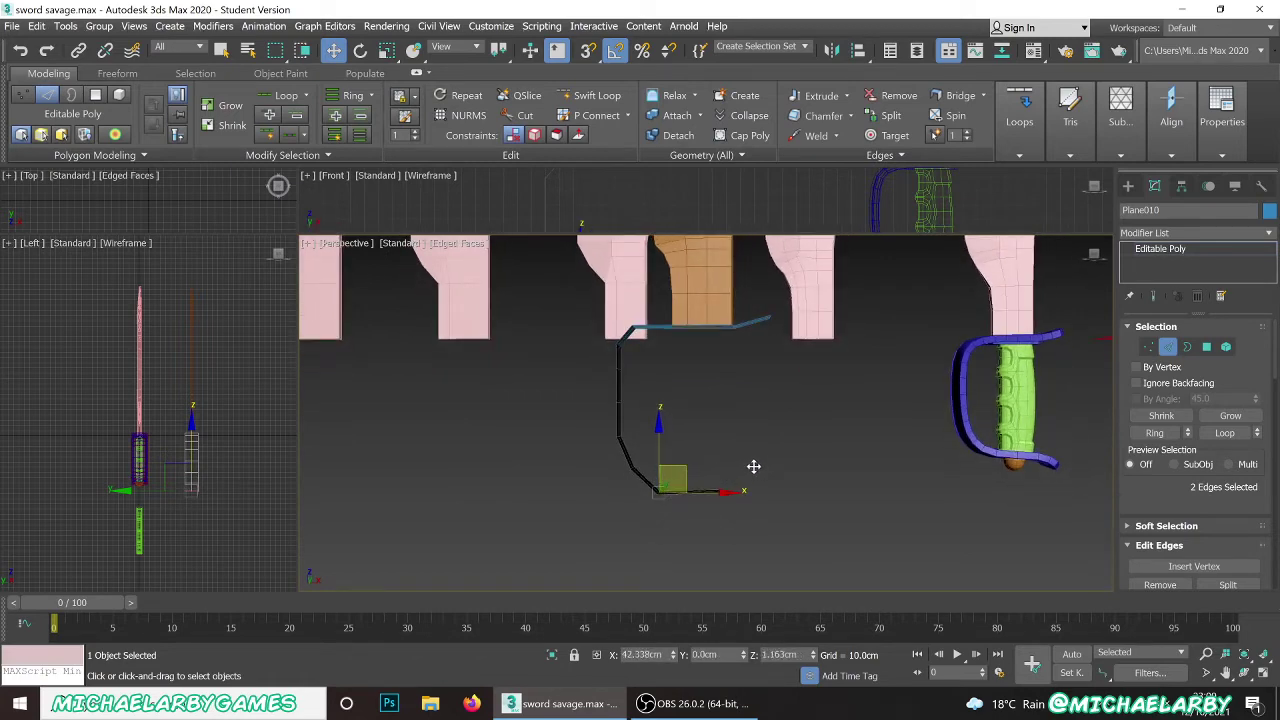
pyautogui.moveTo(678, 479); pyautogui.dragTo(786, 474)
pyautogui.keyDown('alt'); pyautogui.moveTo(681, 433); pyautogui.dragTo(762, 469, button='middle'); pyautogui.keyUp('alt')
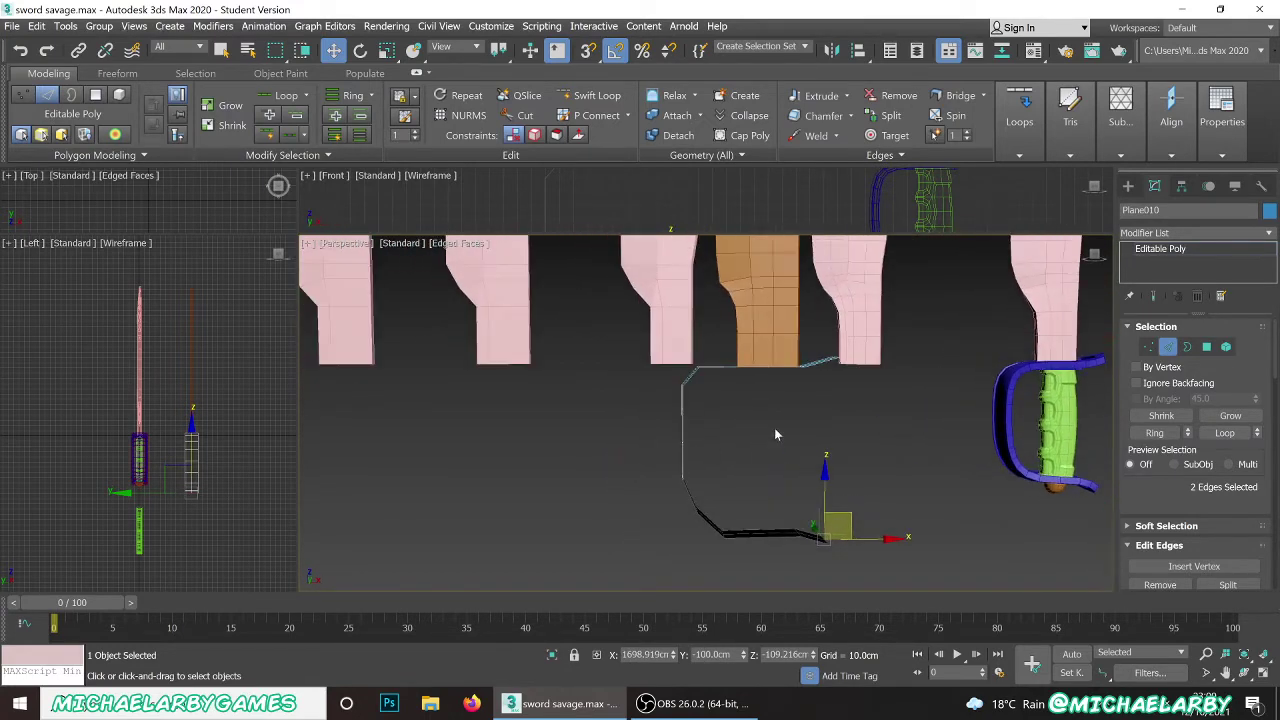
# - Move the two middle vertex rows of the guard's vertical section about 2 cm outward and 2 cm down
pyautogui.click(1147, 348)
pyautogui.keyDown('alt'); pyautogui.moveTo(691, 398); pyautogui.dragTo(680, 425, button='middle'); pyautogui.keyUp('alt')
pyautogui.moveTo(655, 405); pyautogui.dragTo(718, 484)
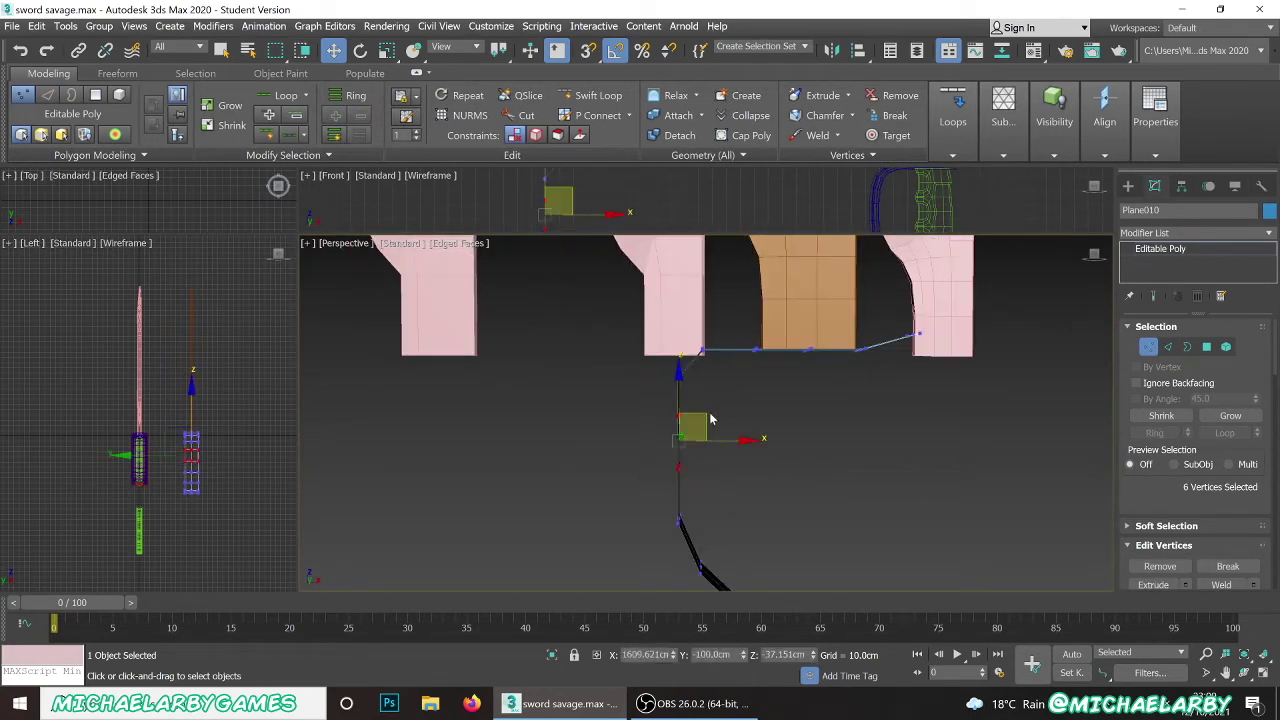
pyautogui.moveTo(705, 416); pyautogui.dragTo(698, 421)
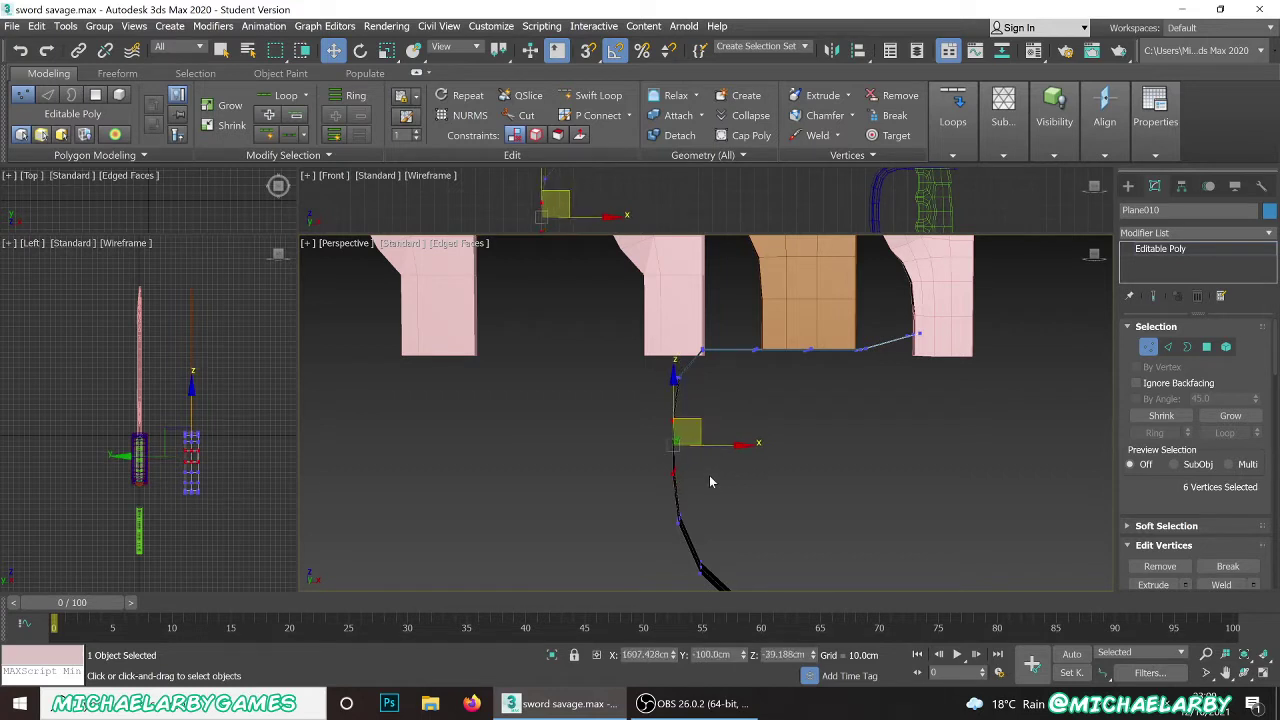
# - Lower the two vertex rows at the guard's upper bend slightly to round the corner
pyautogui.click(641, 337)
pyautogui.moveTo(686, 352); pyautogui.dragTo(720, 366)
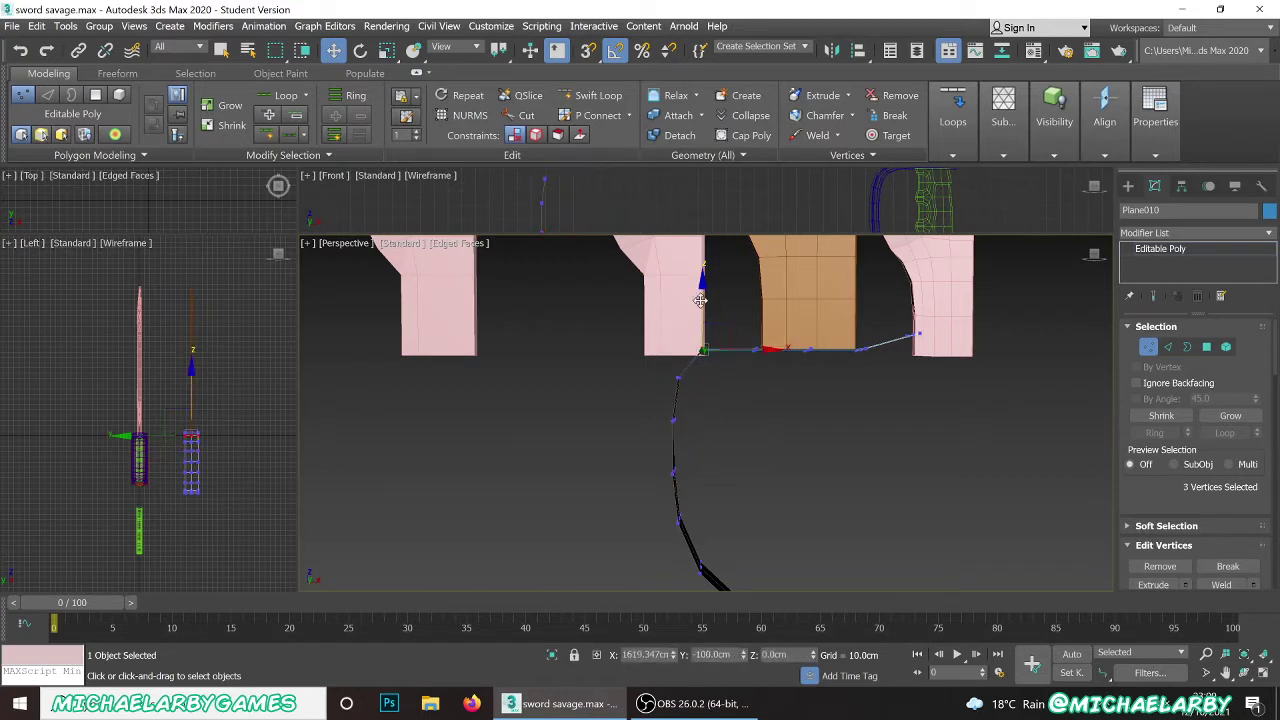
pyautogui.moveTo(703, 302); pyautogui.dragTo(677, 340)
# - Lower the two vertex rows at the start of the guard's lower bend by about 4 cm
pyautogui.moveTo(661, 471); pyautogui.dragTo(636, 331, button='middle')
pyautogui.scroll(2, 698, 472)
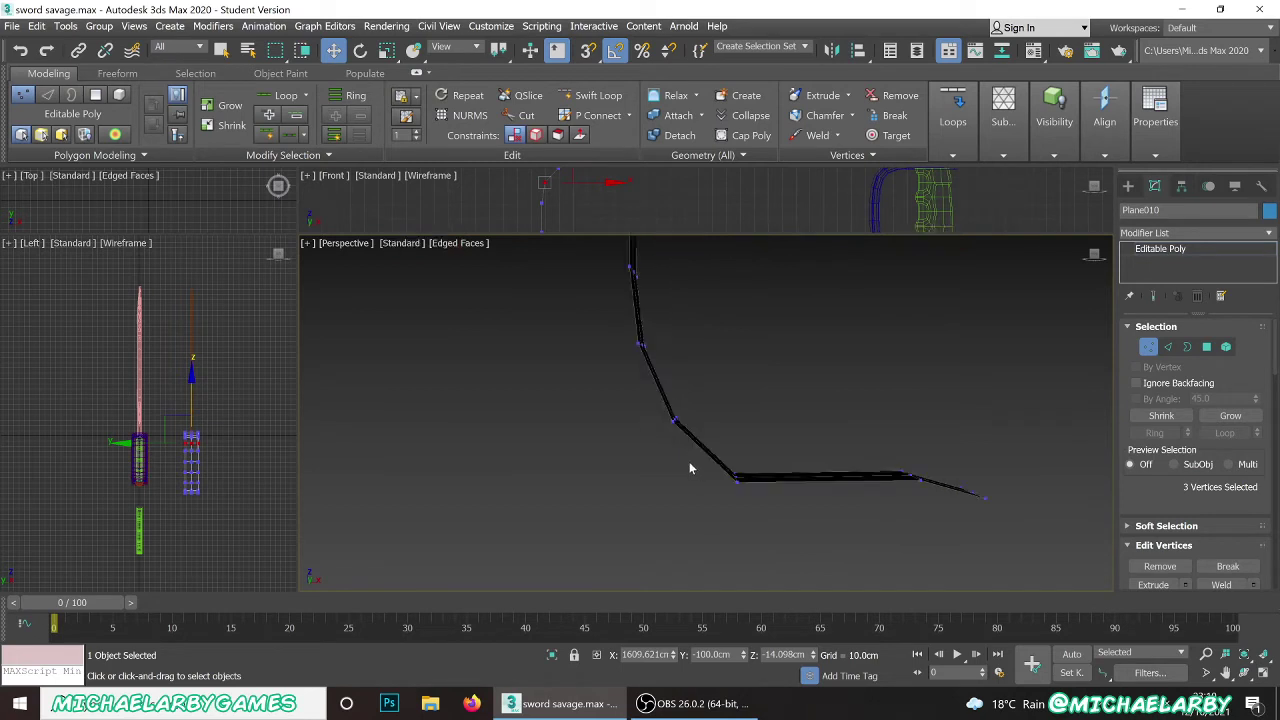
pyautogui.scroll(-2, 689, 462)
pyautogui.scroll(2, 644, 427)
pyautogui.scroll(-2, 642, 426)
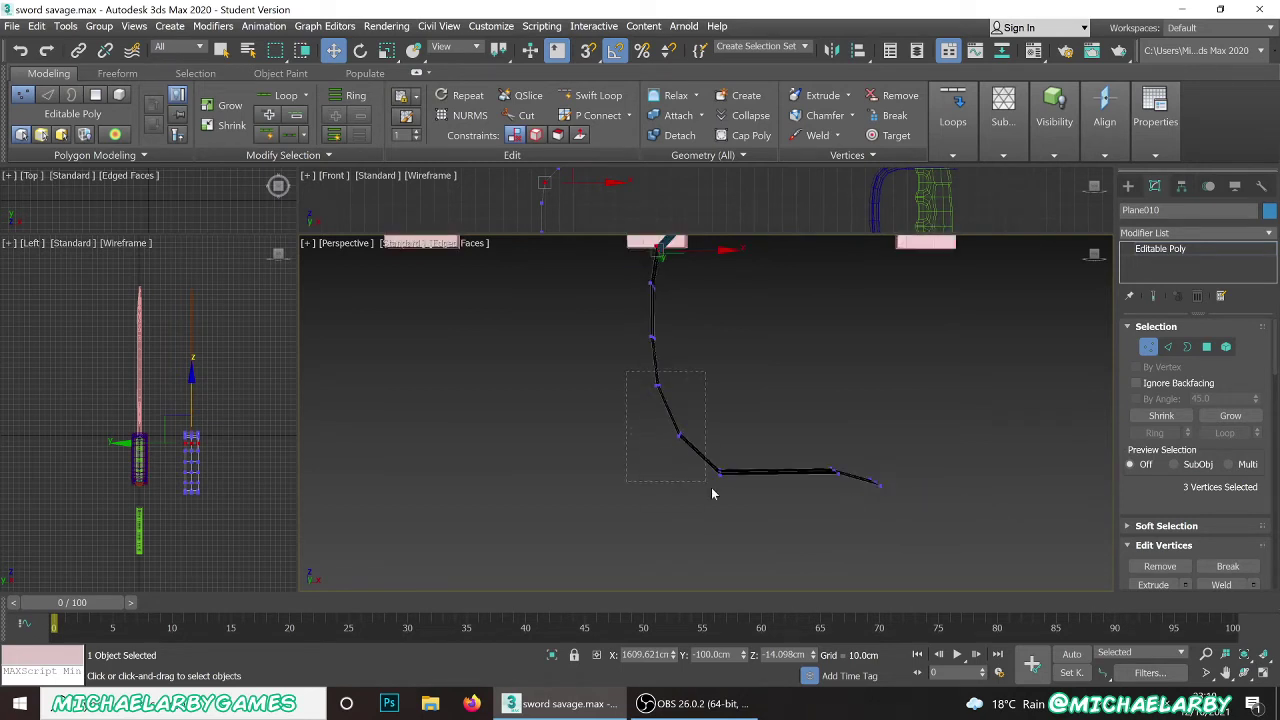
pyautogui.moveTo(705, 470); pyautogui.dragTo(706, 471)
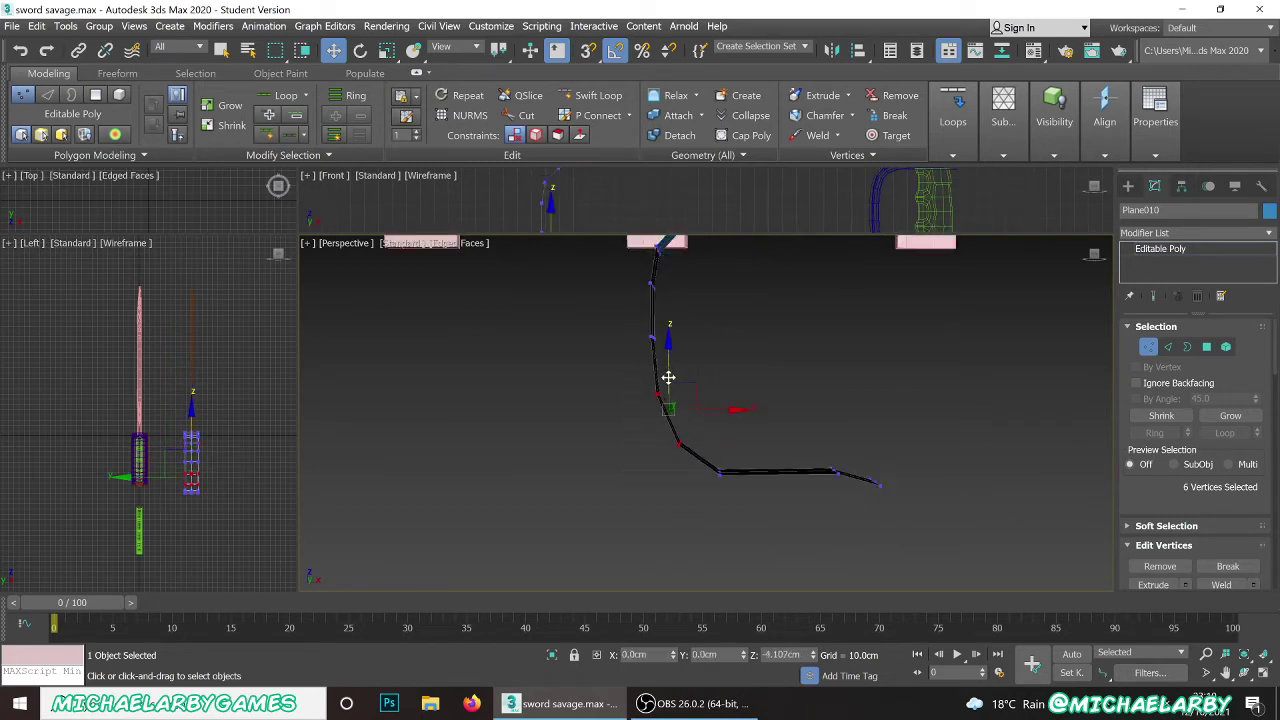
# - Lower the two middle vertex rows of the vertical section slightly to even out the spacing, and deselect them
pyautogui.moveTo(666, 380)
pyautogui.keyDown('alt'); pyautogui.mouseDown(button='middle')
pyautogui.moveTo(621, 383)
pyautogui.moveTo(650, 376)
pyautogui.mouseUp(button='middle'); pyautogui.keyUp('alt')
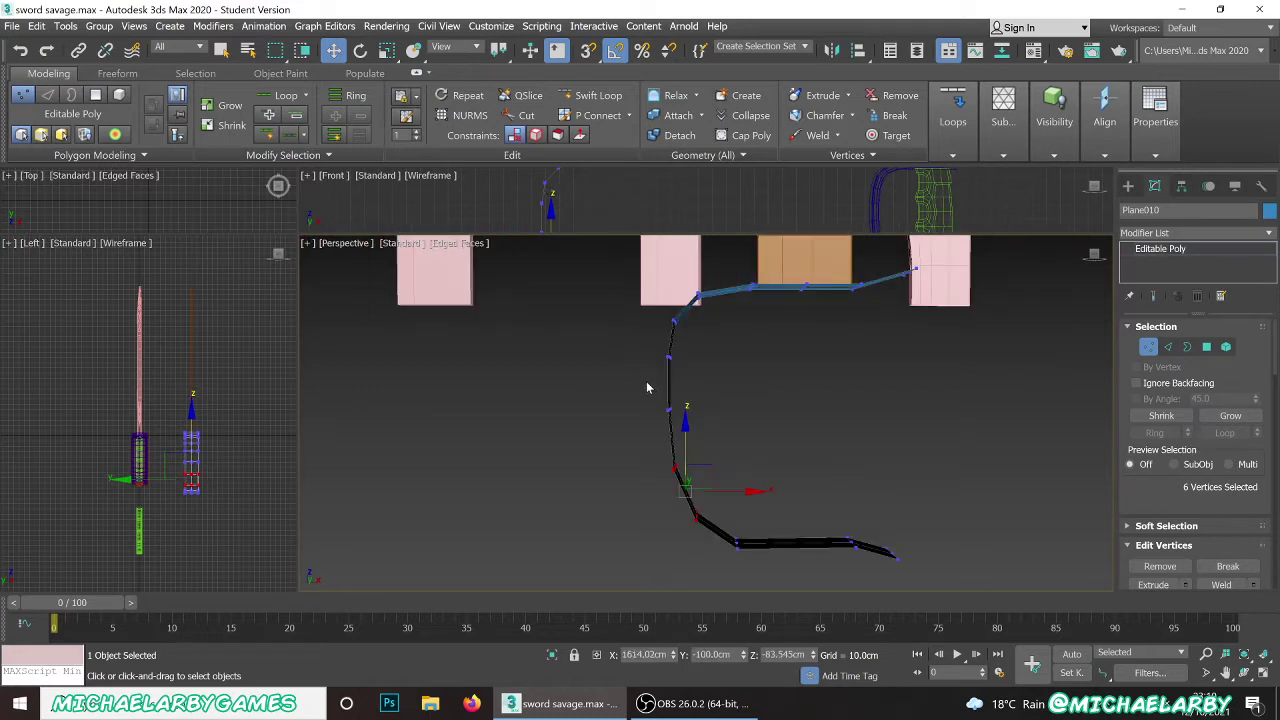
pyautogui.moveTo(660, 371); pyautogui.dragTo(701, 421)
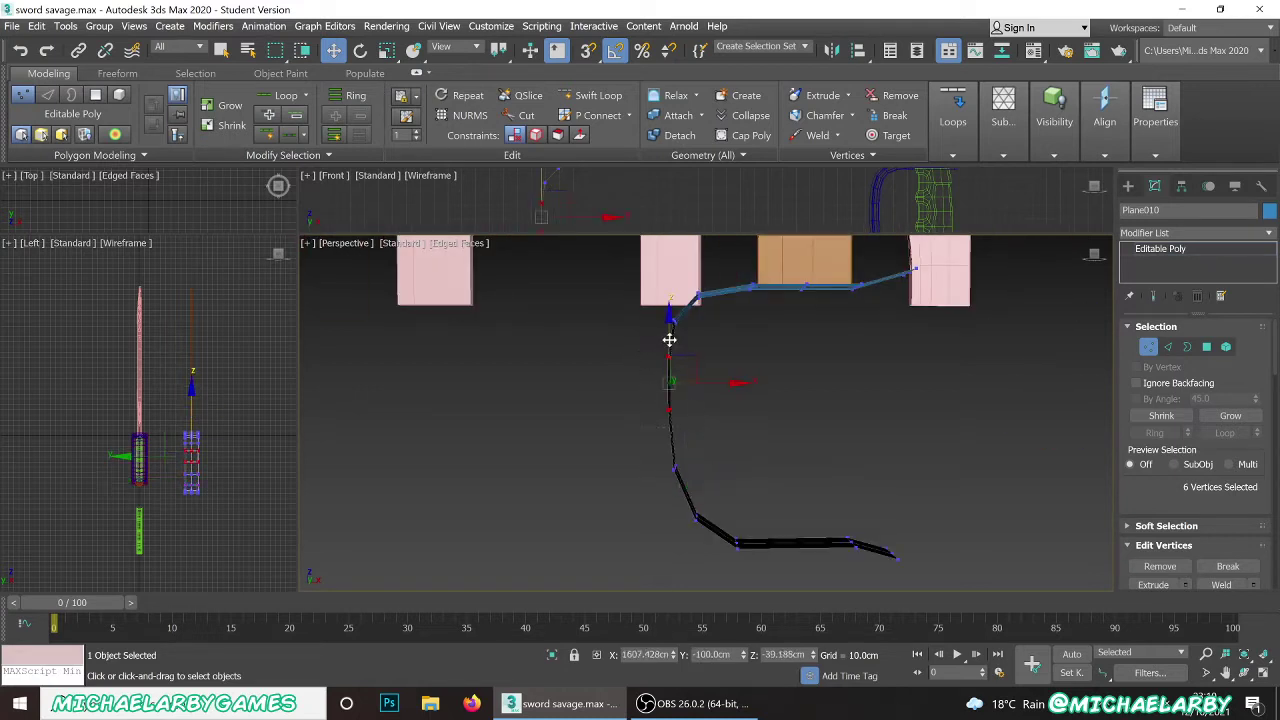
pyautogui.moveTo(669, 340); pyautogui.dragTo(669, 347)
pyautogui.click(725, 455)
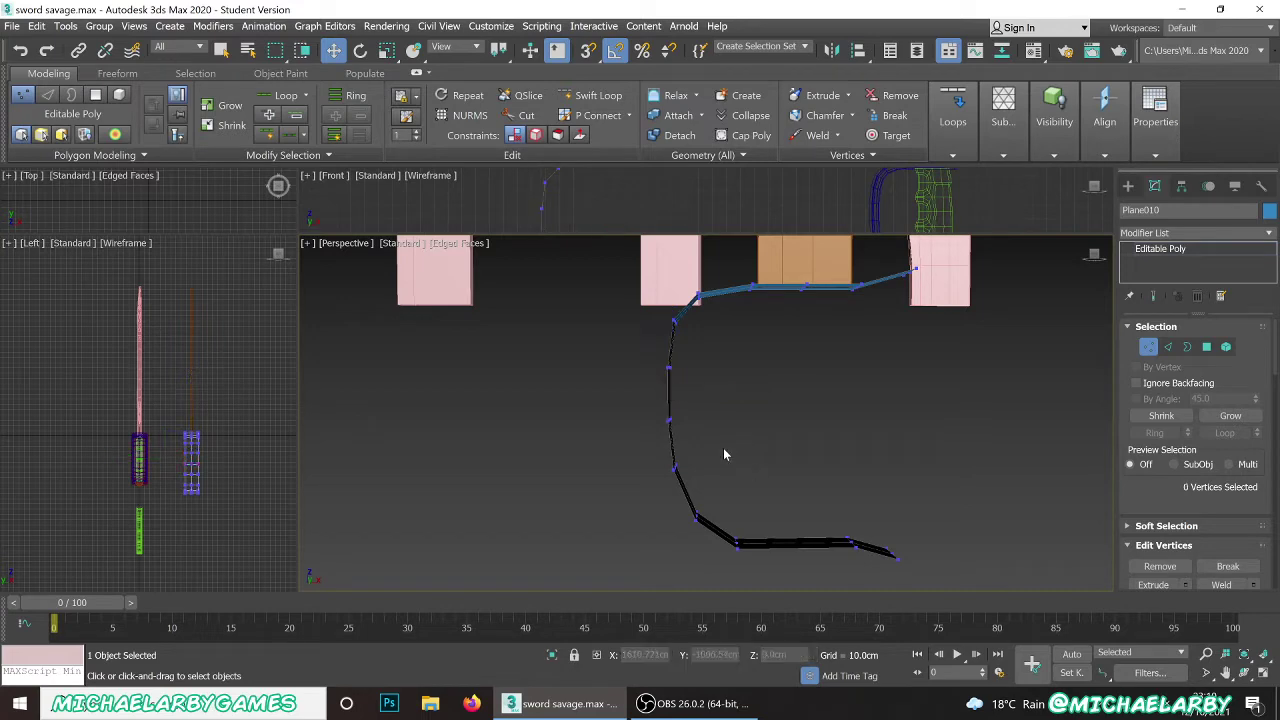
# - Compare the guard with the finished reference sword, and add a TurboSmooth modifier to the whole guard
pyautogui.keyDown('alt'); pyautogui.moveTo(666, 413); pyautogui.dragTo(516, 485, button='middle'); pyautogui.keyUp('alt')
pyautogui.scroll(-5, 516, 485)
pyautogui.scroll(5, 734, 370)
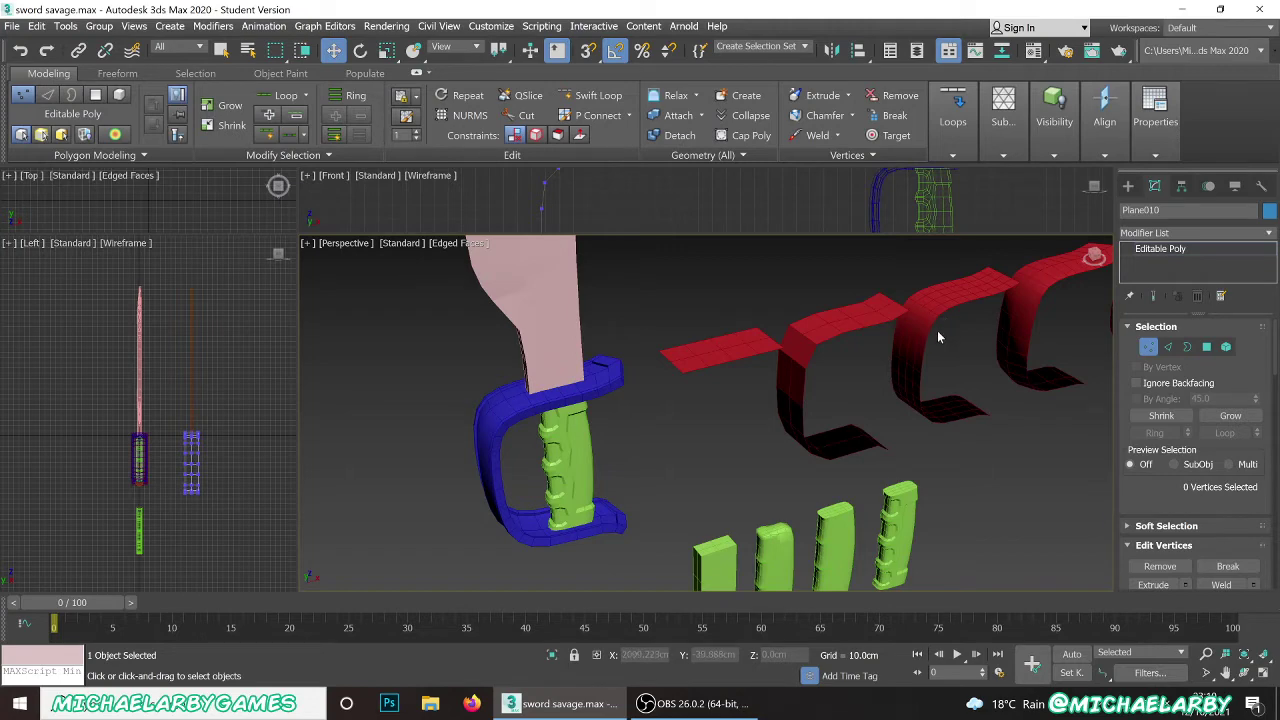
pyautogui.press('z')
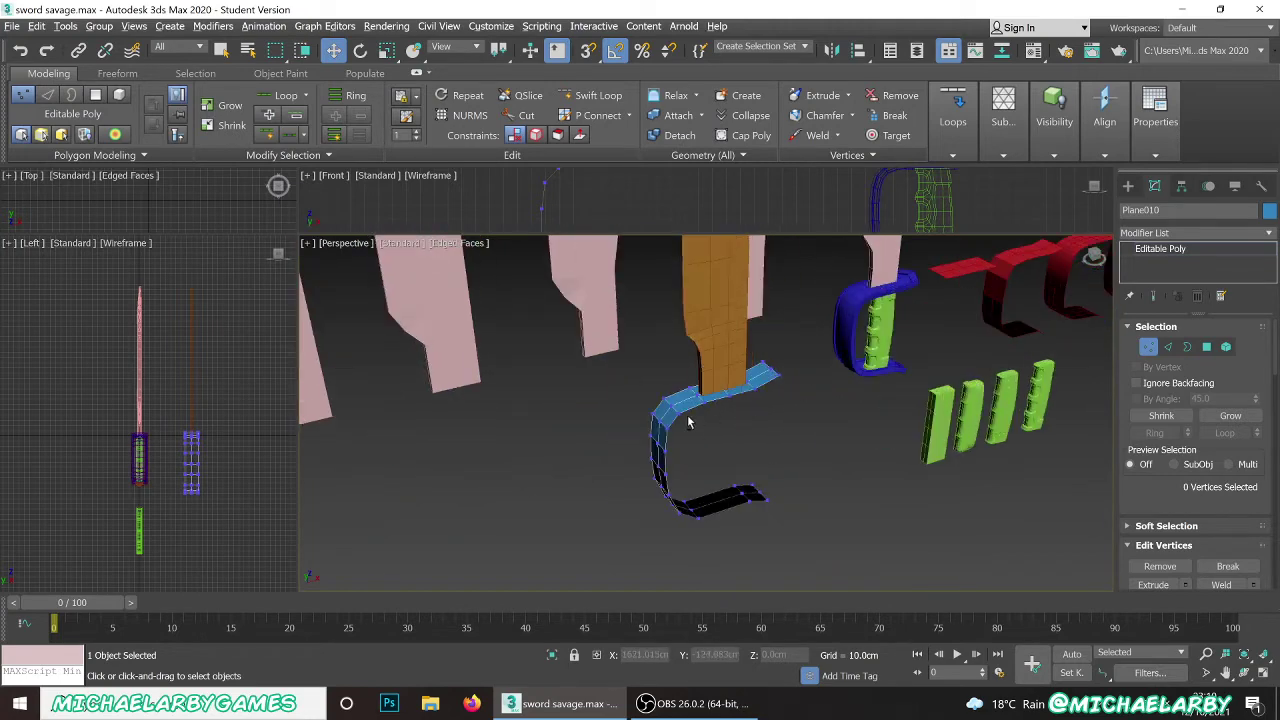
pyautogui.keyDown('alt'); pyautogui.moveTo(688, 422); pyautogui.dragTo(691, 388, button='middle'); pyautogui.keyUp('alt')
pyautogui.scroll(3, 691, 388)
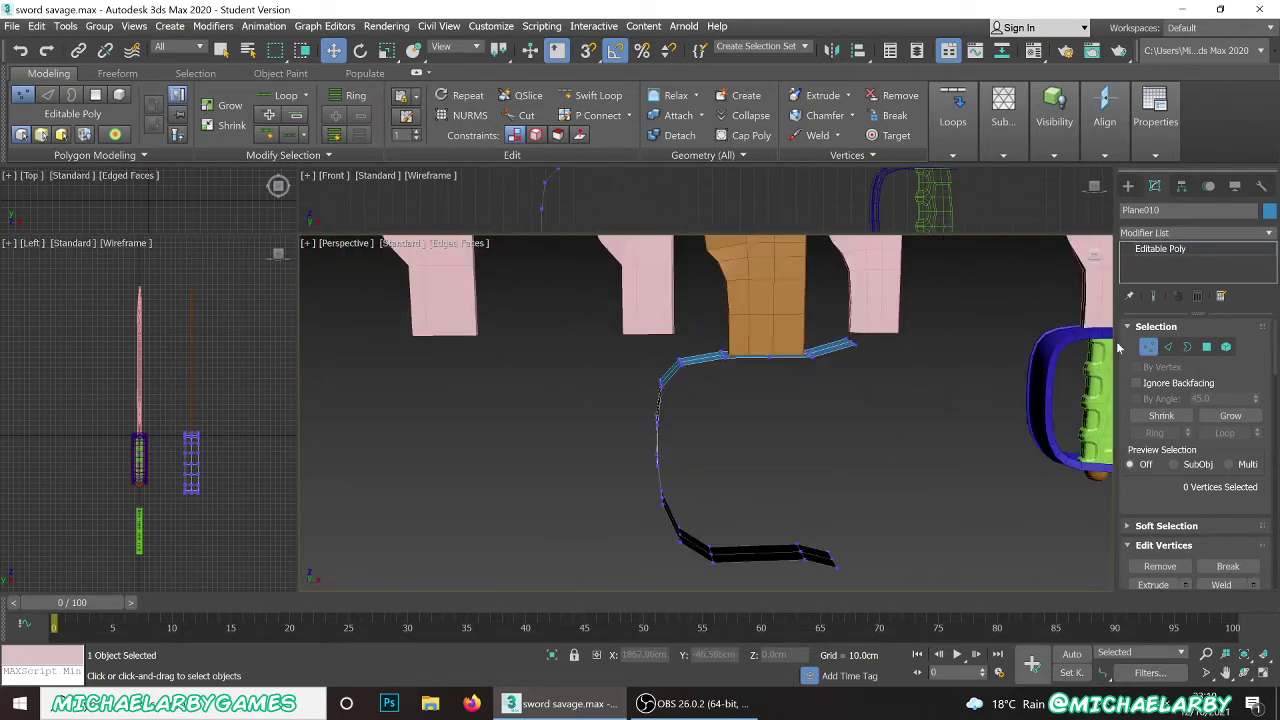
pyautogui.click(1148, 346)
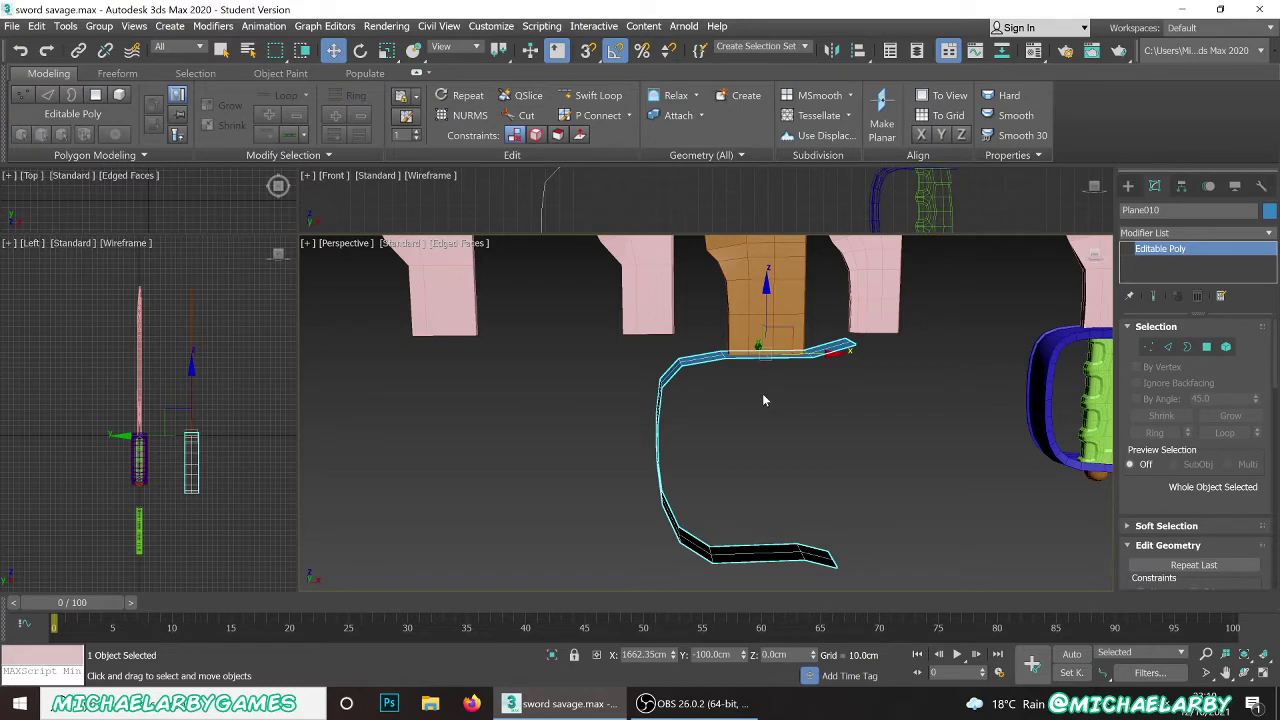
pyautogui.click(1267, 233)
pyautogui.moveTo(1270, 280); pyautogui.dragTo(1276, 612)
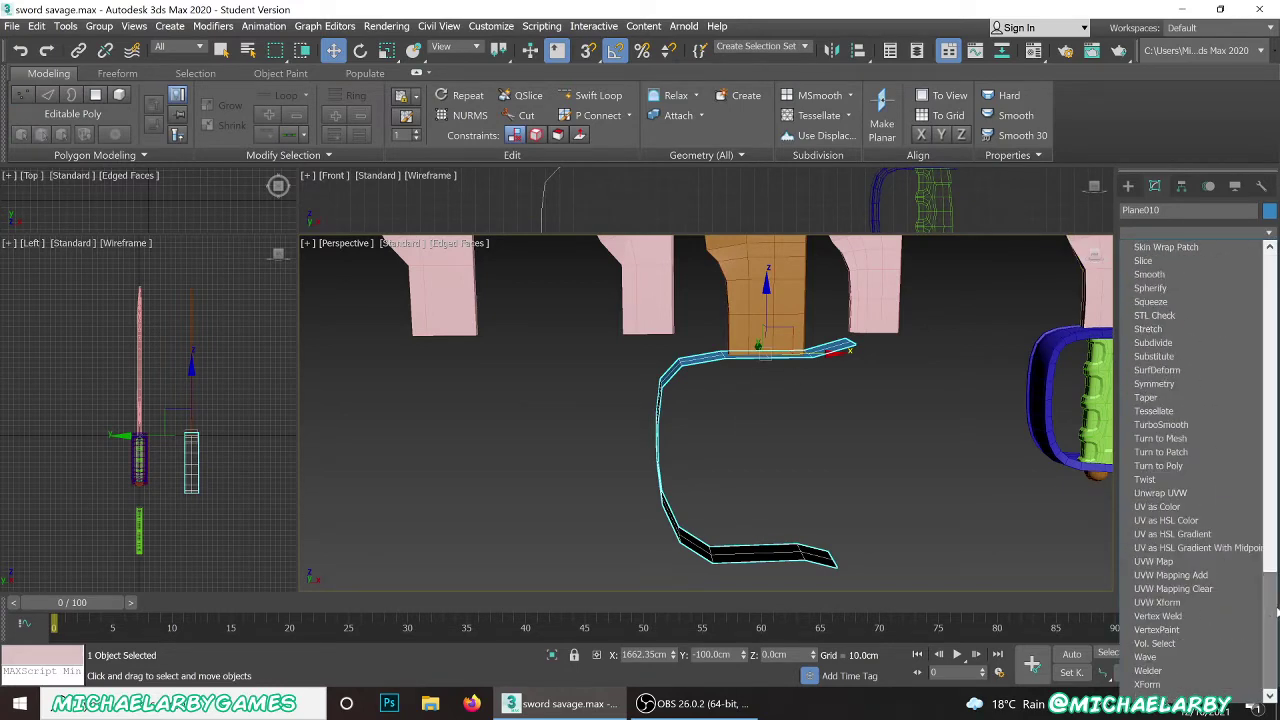
pyautogui.click(1160, 424)
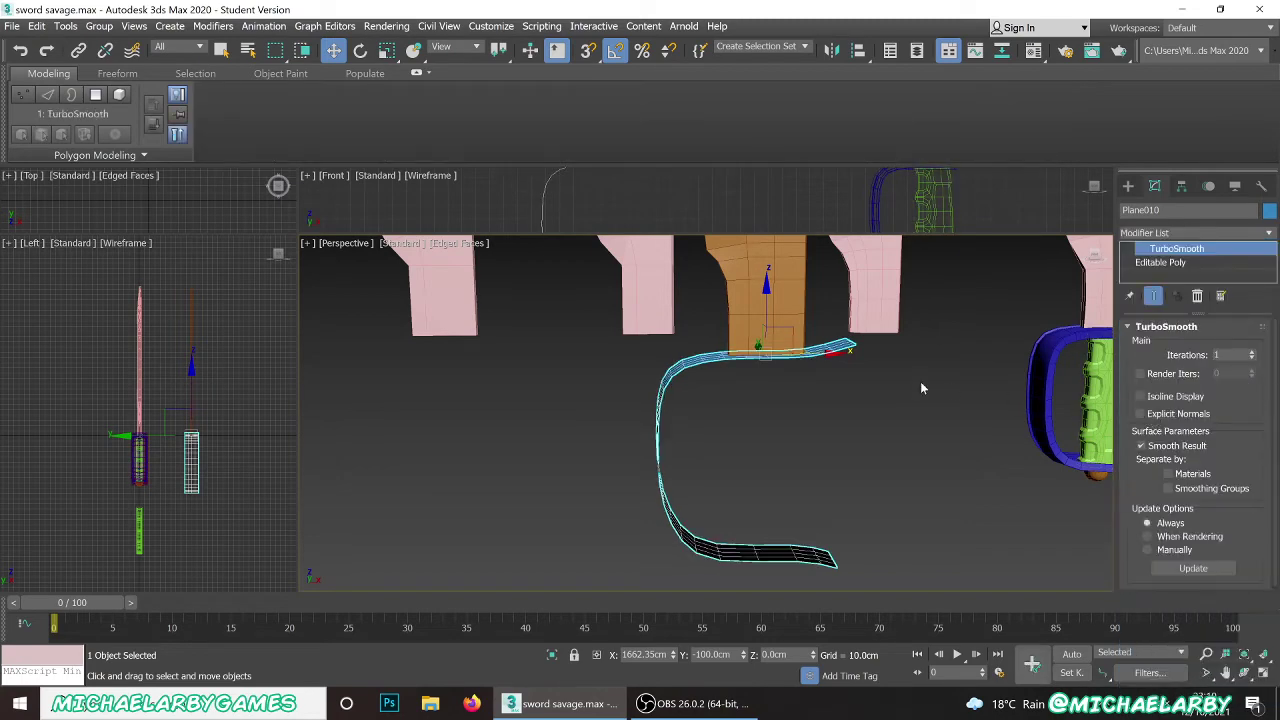
# - Try TurboSmooth with 3 iterations and return it to 1
pyautogui.moveTo(718, 398)
pyautogui.keyDown('alt'); pyautogui.mouseDown(button='middle')
pyautogui.moveTo(734, 414)
pyautogui.moveTo(725, 406)
pyautogui.mouseUp(button='middle'); pyautogui.keyUp('alt')
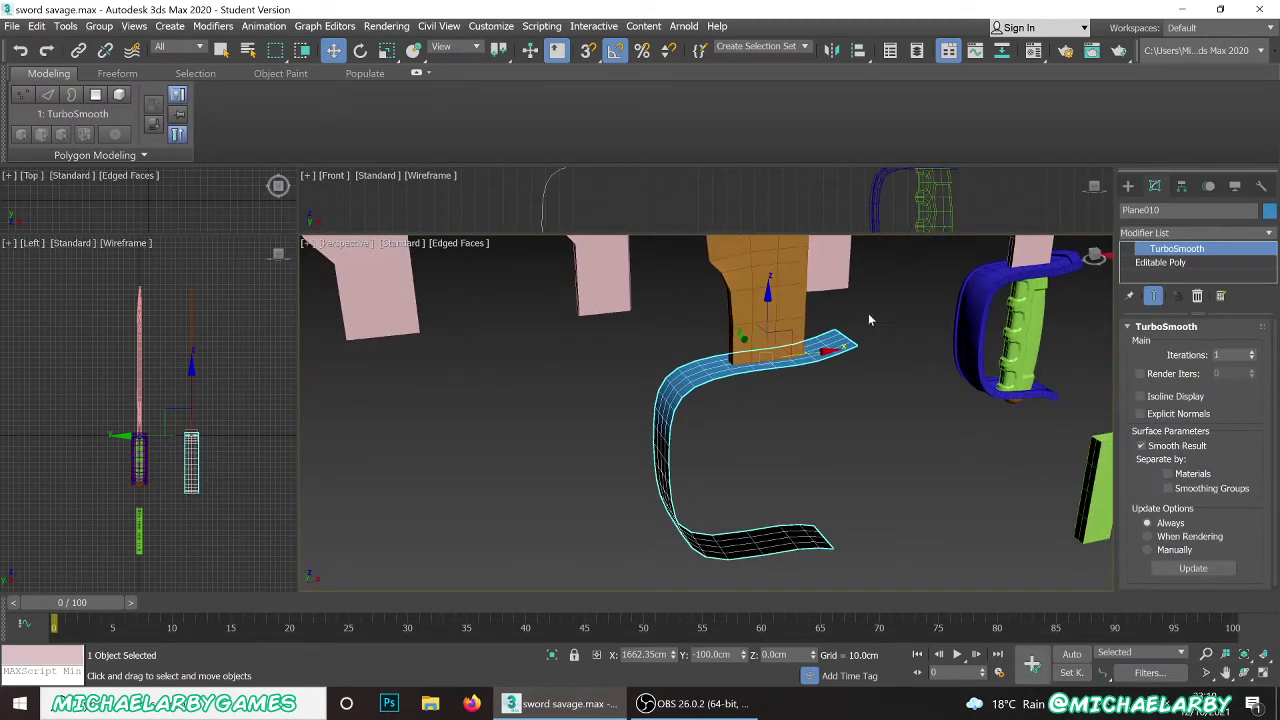
pyautogui.keyDown('alt'); pyautogui.moveTo(758, 342); pyautogui.dragTo(716, 360, button='middle'); pyautogui.keyUp('alt')
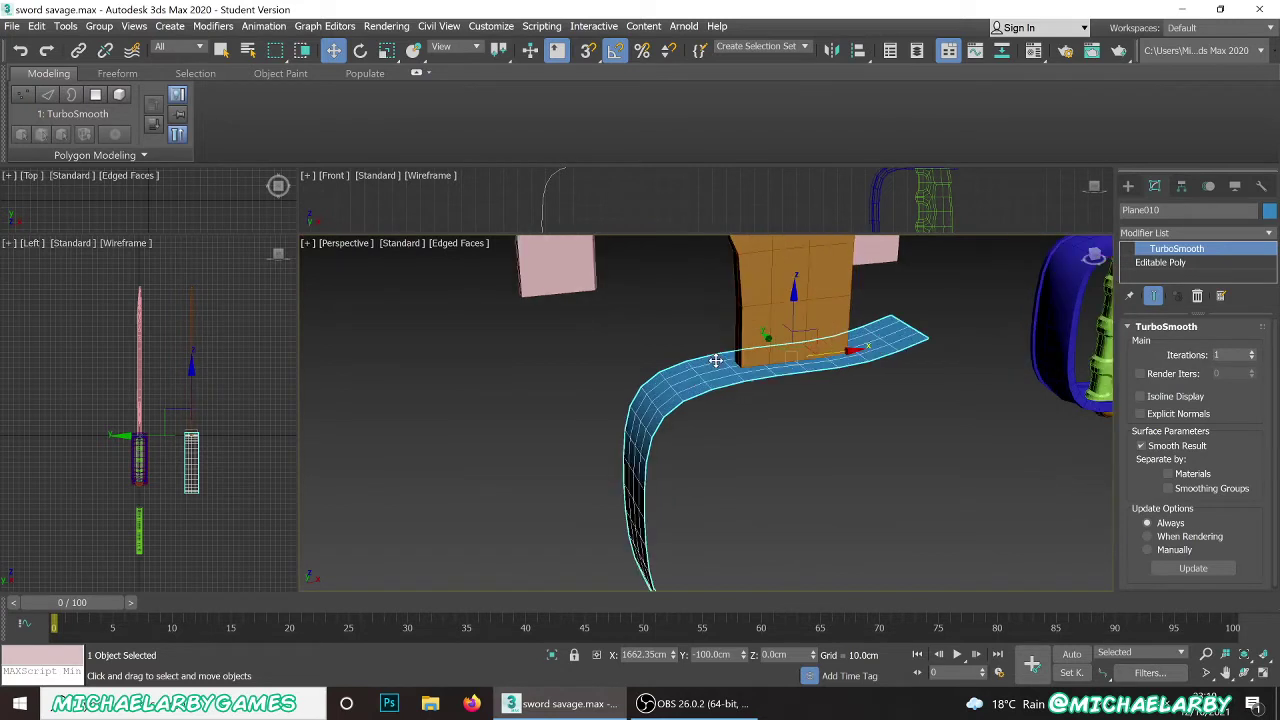
pyautogui.click(1254, 353)
pyautogui.click(1254, 353)
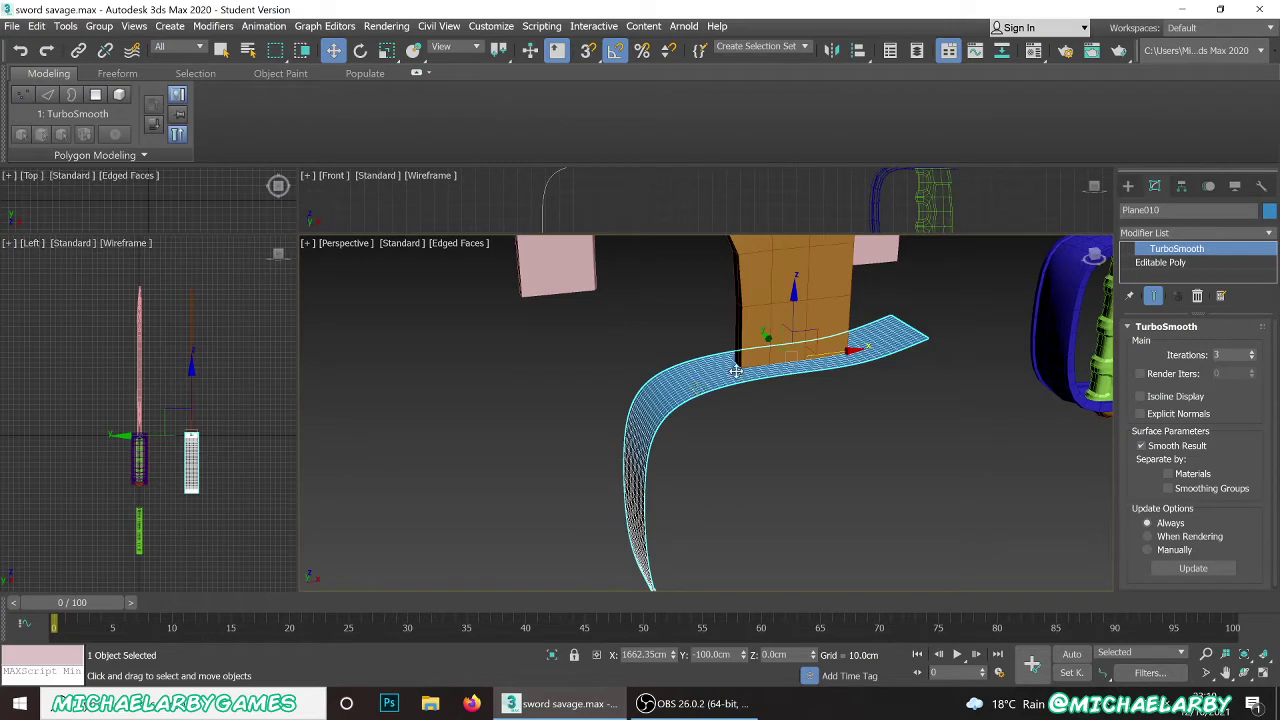
pyautogui.click(1253, 359)
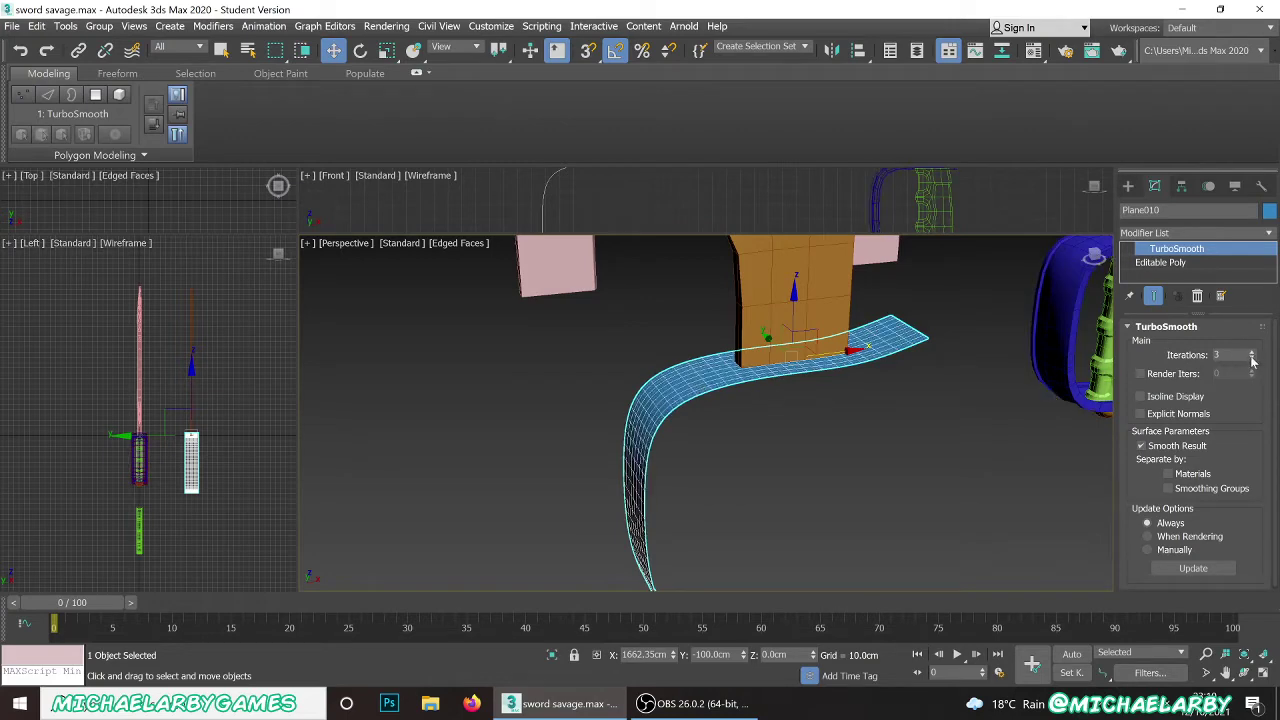
pyautogui.click(1253, 359)
# - Convert the smoothed guard to an Editable Poly
pyautogui.keyDown('alt'); pyautogui.moveTo(878, 420); pyautogui.dragTo(740, 328, button='middle'); pyautogui.keyUp('alt')
pyautogui.rightClick(738, 342)
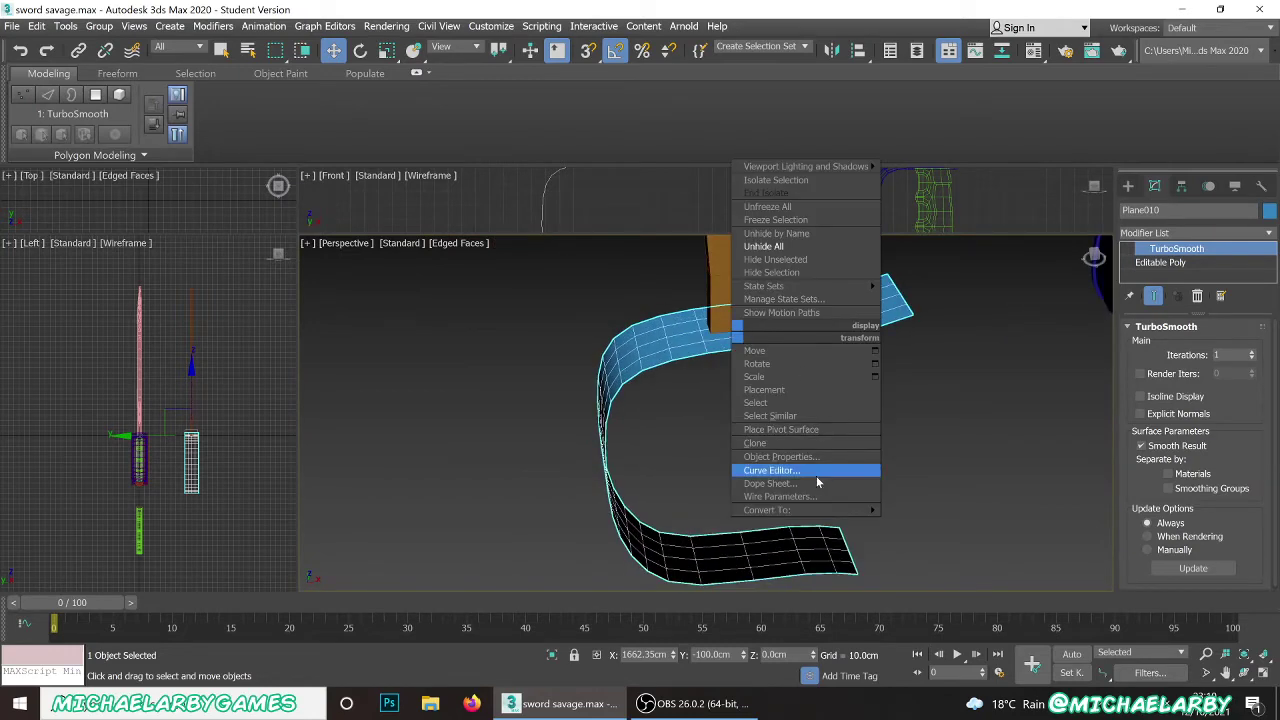
pyautogui.moveTo(822, 510)
pyautogui.click(925, 524)
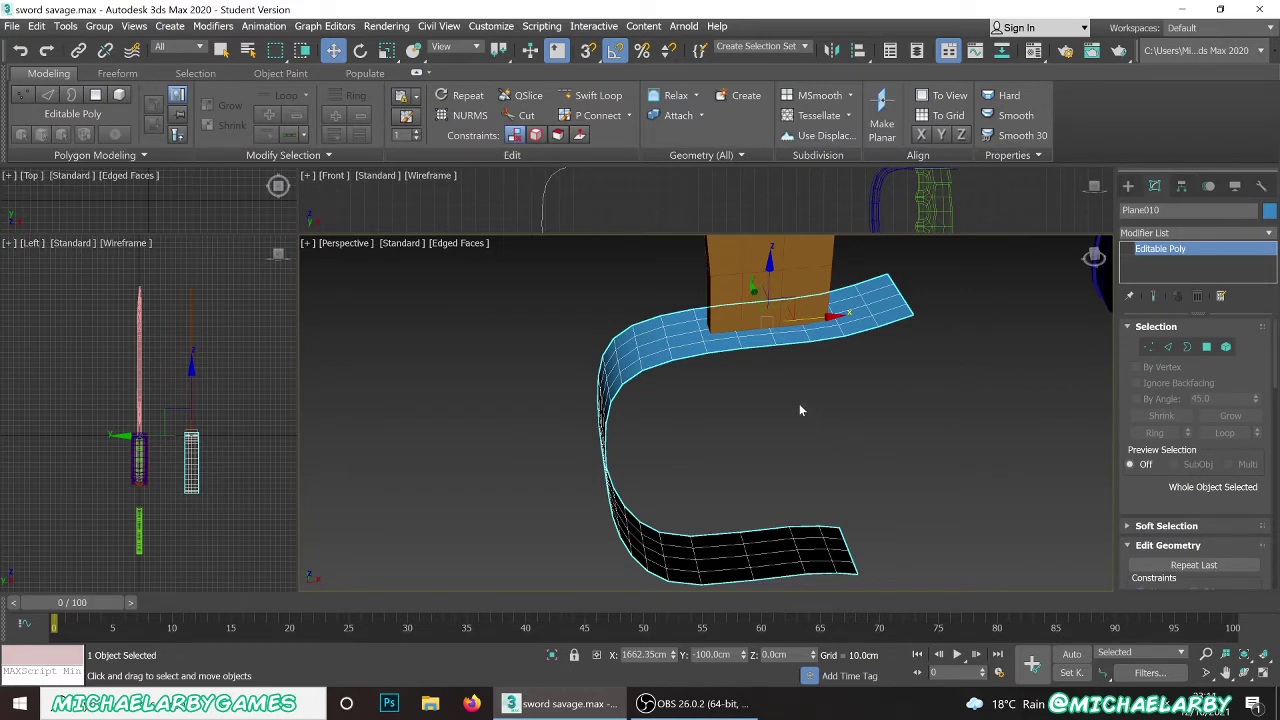
# - Remove the two lengthwise edge loops on either side of the guard's centre line, together with their vertices
pyautogui.click(1167, 346)
pyautogui.keyDown('alt'); pyautogui.moveTo(796, 365); pyautogui.dragTo(794, 336, button='middle'); pyautogui.keyUp('alt')
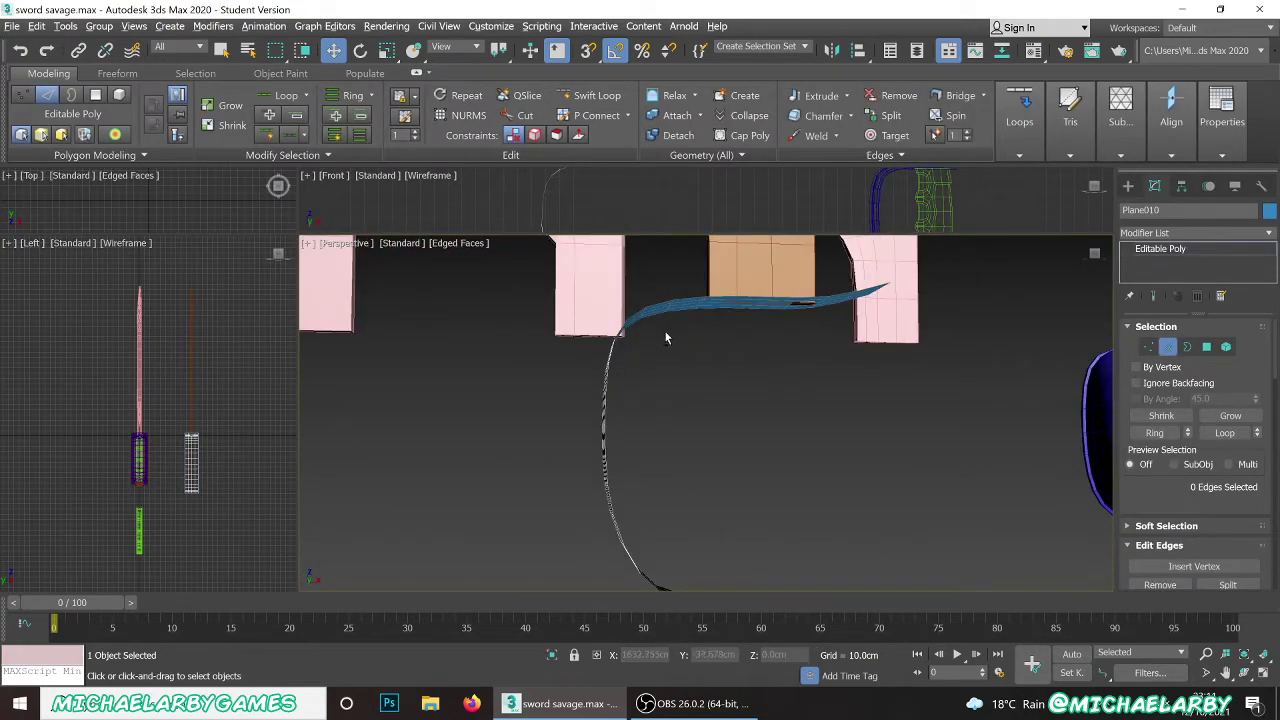
pyautogui.keyDown('alt'); pyautogui.moveTo(665, 338); pyautogui.dragTo(718, 403, button='middle'); pyautogui.keyUp('alt')
pyautogui.doubleClick(741, 442)
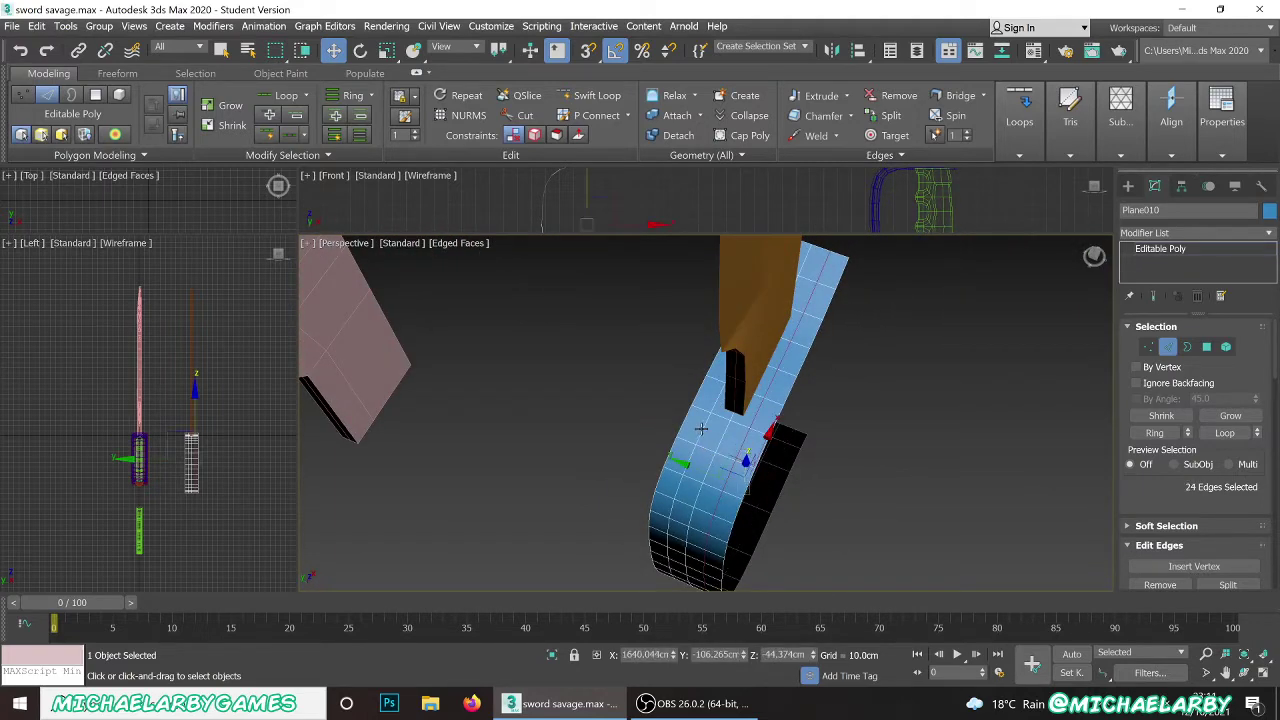
pyautogui.keyDown('ctrl'); pyautogui.doubleClick(701, 428); pyautogui.keyUp('ctrl')
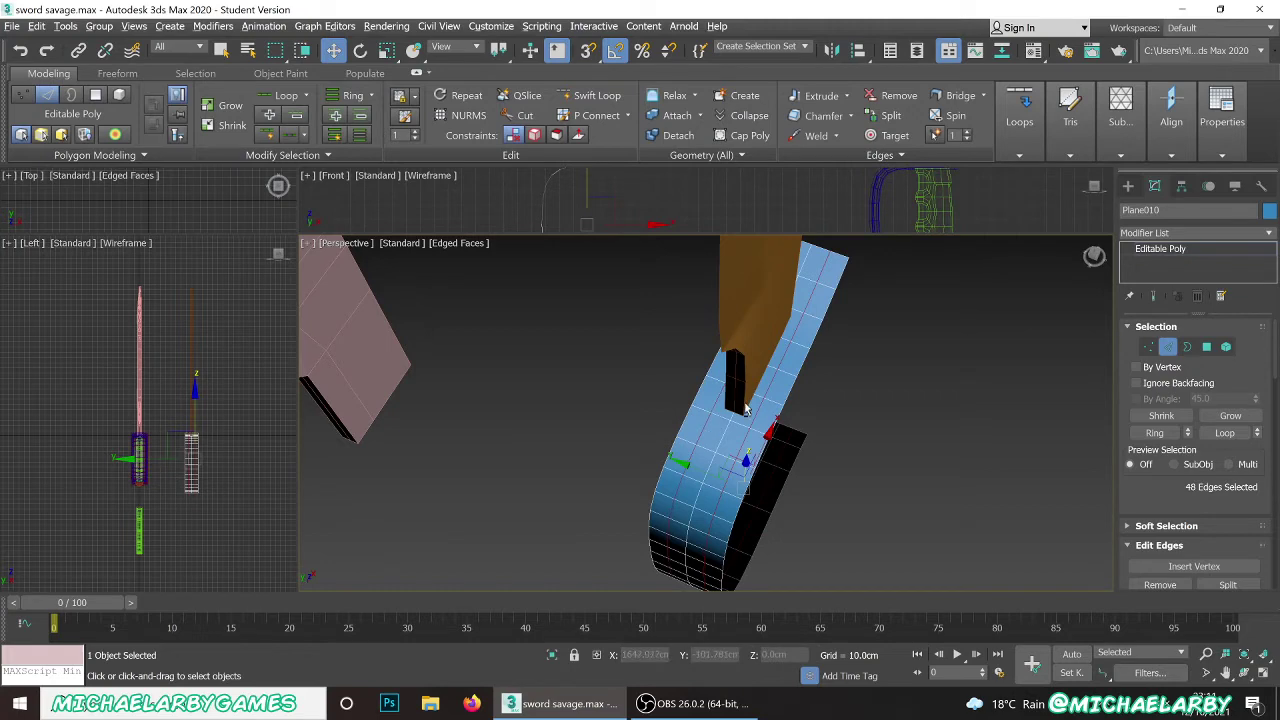
pyautogui.moveTo(745, 408)
pyautogui.keyDown('alt'); pyautogui.mouseDown(button='middle')
pyautogui.moveTo(770, 390)
pyautogui.moveTo(734, 415)
pyautogui.mouseUp(button='middle'); pyautogui.keyUp('alt')
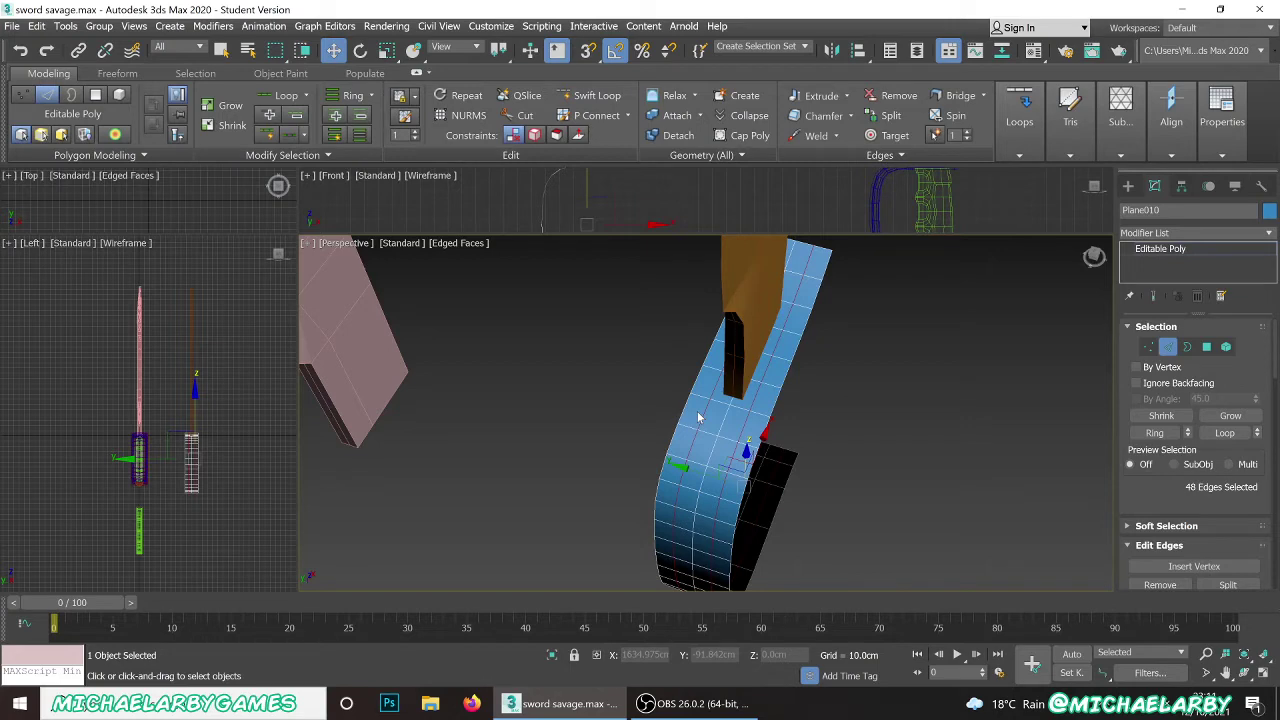
pyautogui.hotkey('ctrl', 'BackSpace')
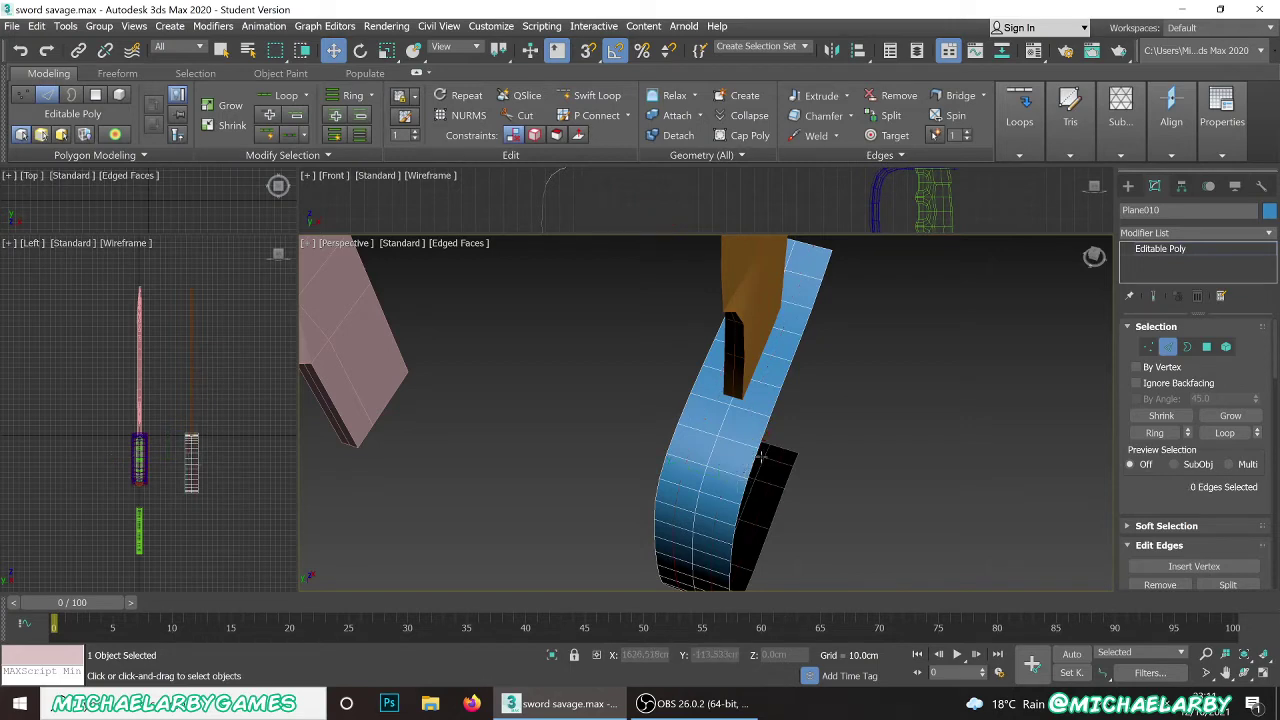
# - Select the guard's lengthwise centre edge loop and scale it to 111% along the X axis
pyautogui.keyDown('alt'); pyautogui.moveTo(800, 489); pyautogui.dragTo(686, 446, button='middle'); pyautogui.keyUp('alt')
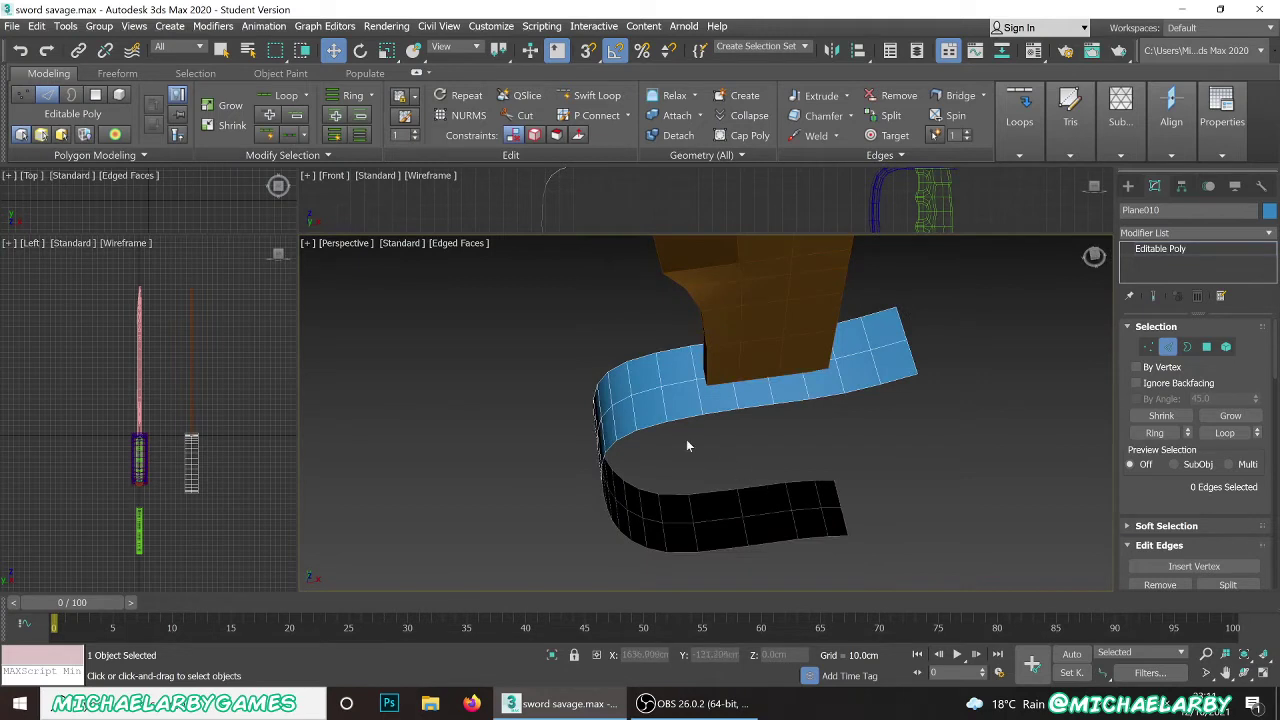
pyautogui.doubleClick(674, 384)
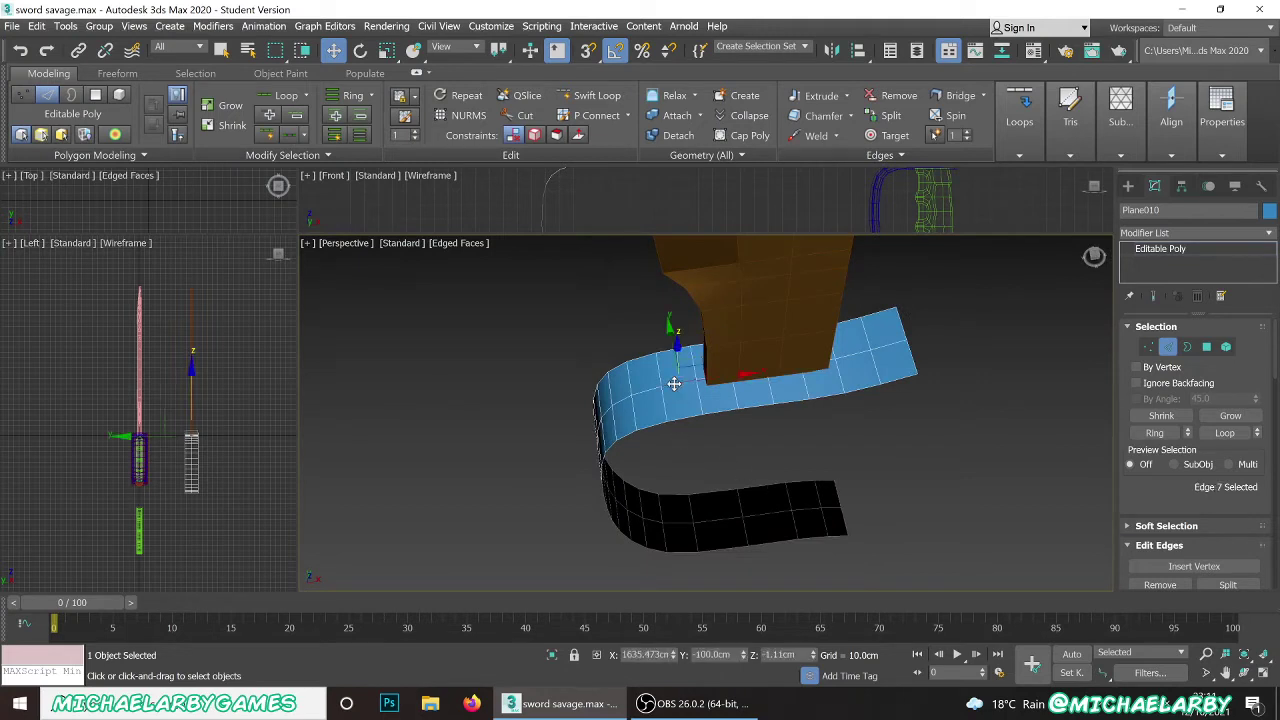
pyautogui.click(387, 50)
pyautogui.keyDown('alt'); pyautogui.moveTo(660, 400); pyautogui.dragTo(623, 350, button='middle'); pyautogui.keyUp('alt')
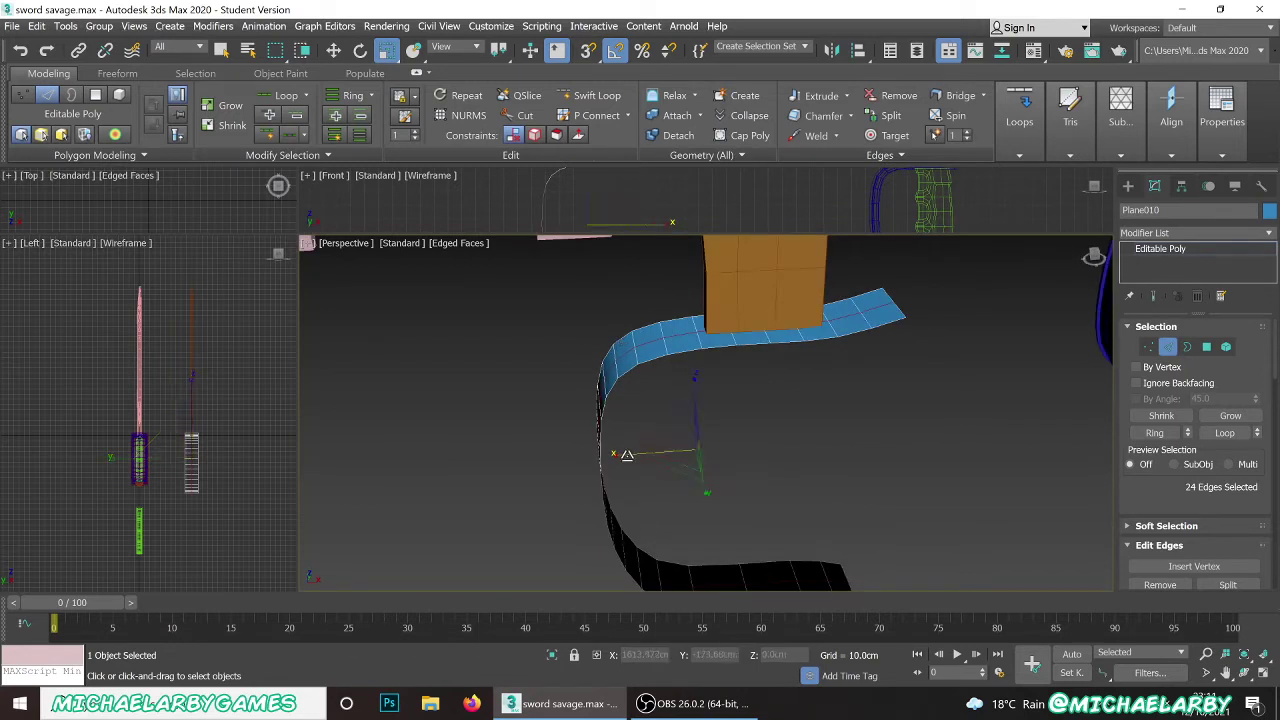
pyautogui.moveTo(626, 455); pyautogui.dragTo(624, 456)
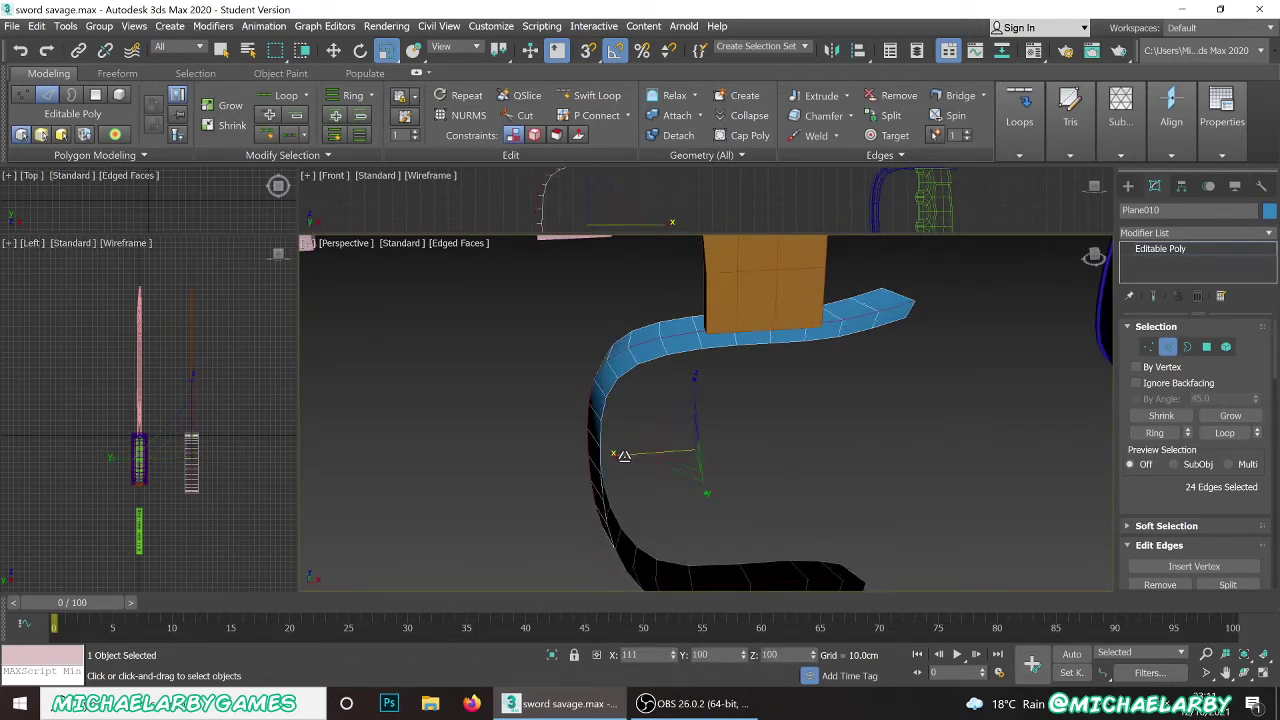
# - Scale the guard's centre edge loop to 106% along the Z axis, and return to the Move tool
pyautogui.moveTo(647, 434)
pyautogui.keyDown('alt'); pyautogui.mouseDown(button='middle')
pyautogui.moveTo(637, 417)
pyautogui.moveTo(666, 417)
pyautogui.moveTo(646, 420)
pyautogui.mouseUp(button='middle'); pyautogui.keyUp('alt')
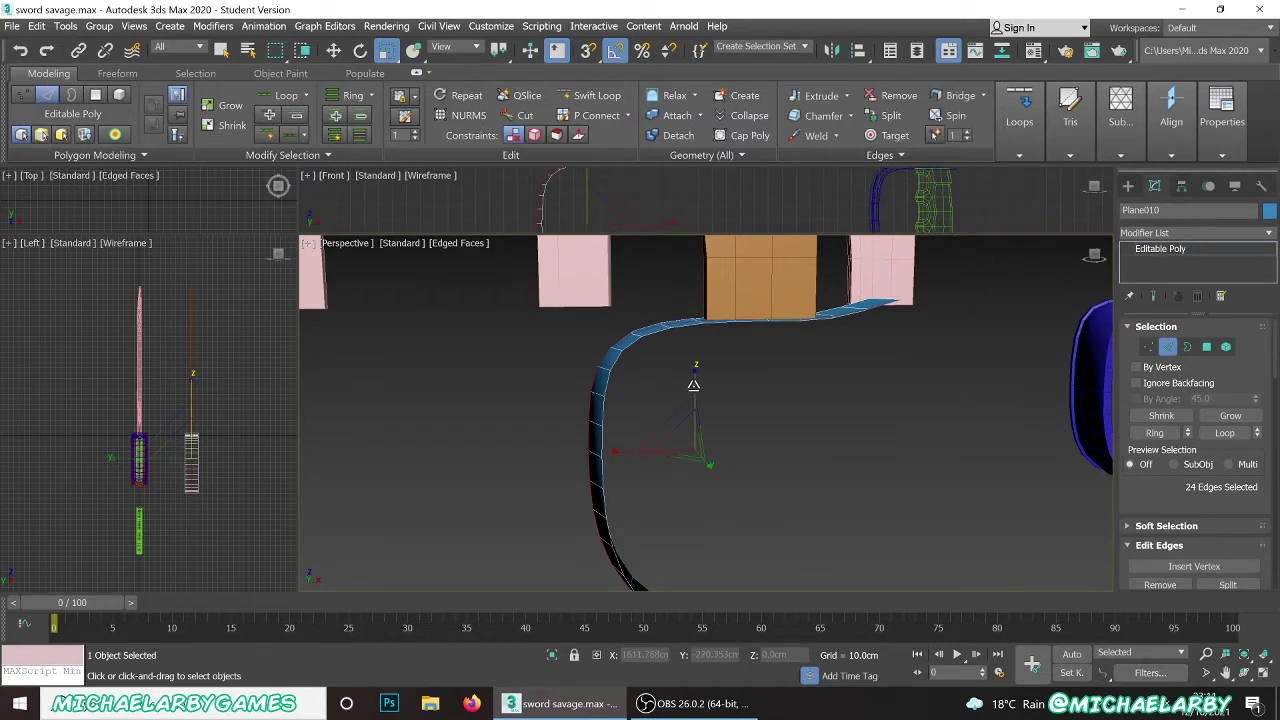
pyautogui.moveTo(693, 385); pyautogui.dragTo(695, 383)
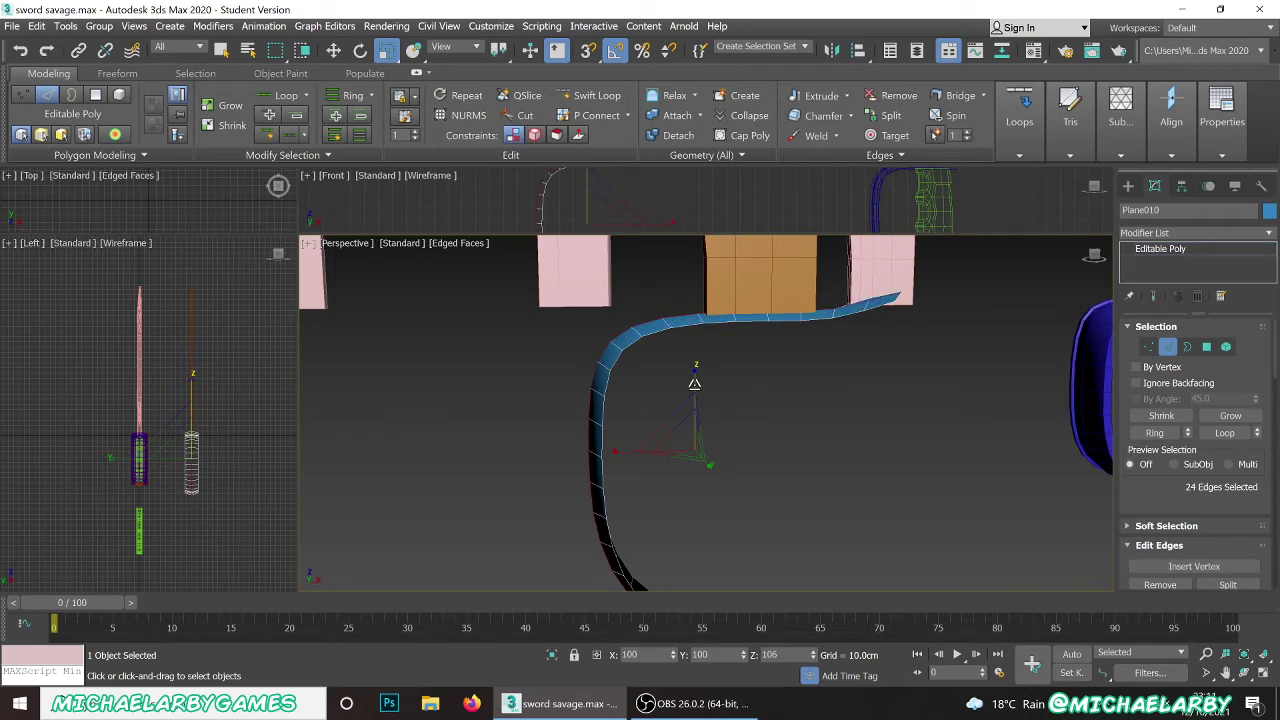
pyautogui.press('w')
pyautogui.keyDown('alt'); pyautogui.moveTo(700, 360); pyautogui.dragTo(734, 349, button='middle'); pyautogui.keyUp('alt')
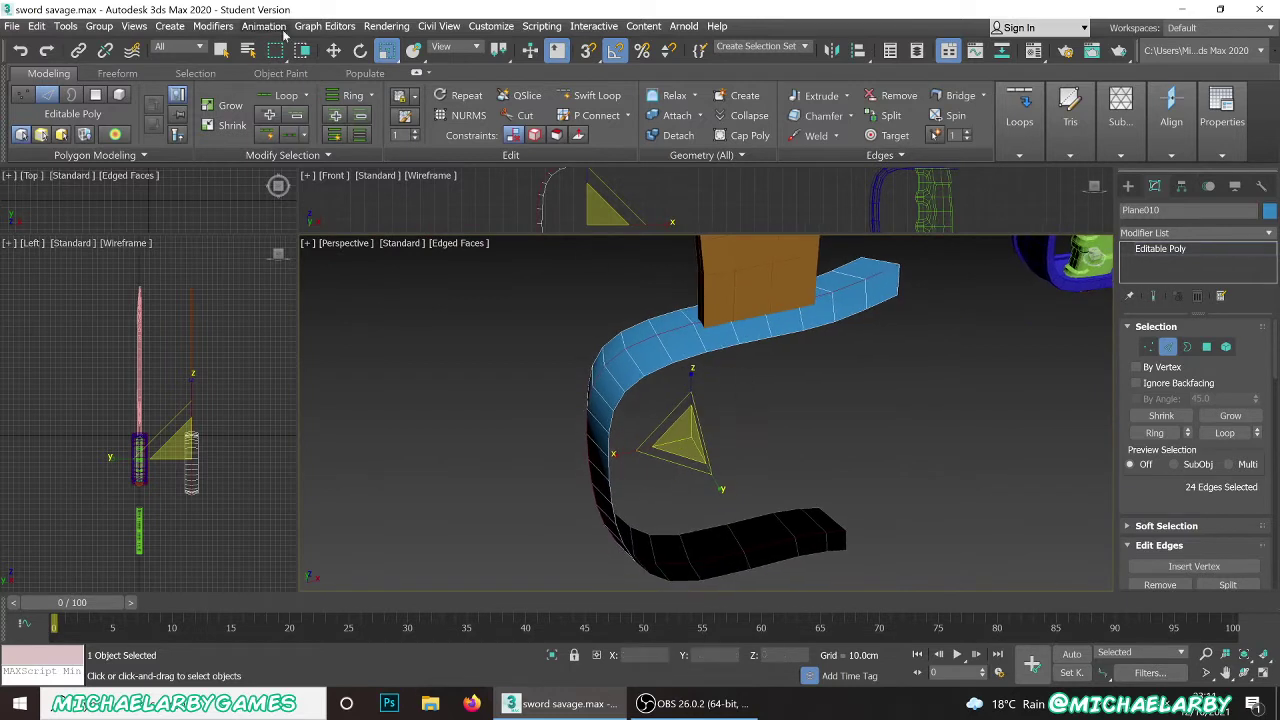
pyautogui.click(333, 50)
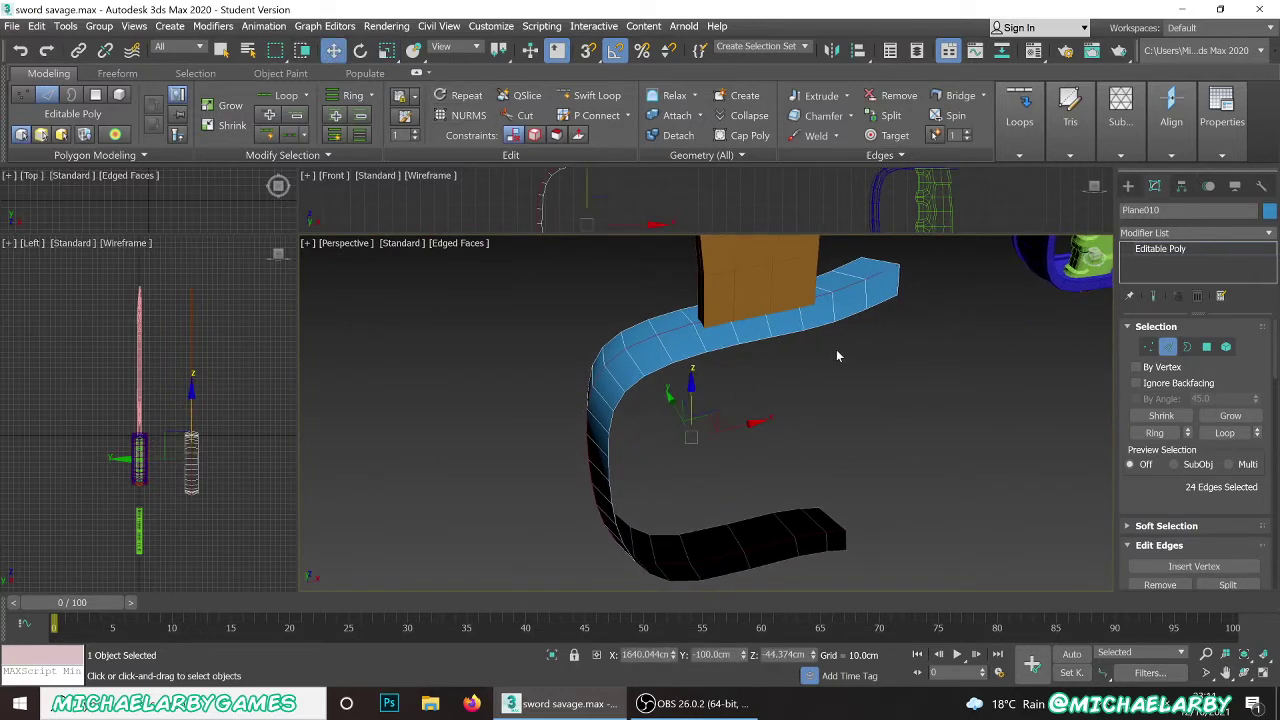
# - Examine the thickness and bevelled shape of the finished blue reference guard, and compare it with the new guard
pyautogui.scroll(-4, 836, 349)
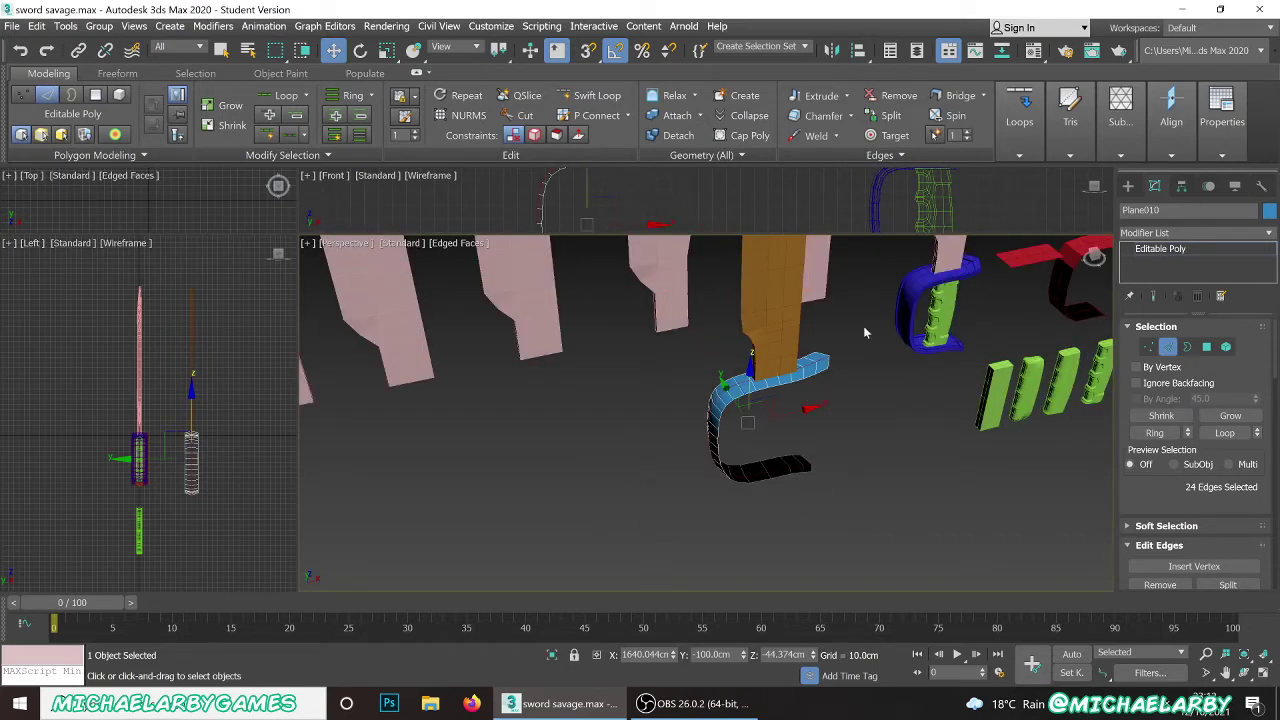
pyautogui.keyDown('alt'); pyautogui.moveTo(960, 320); pyautogui.dragTo(771, 358, button='middle'); pyautogui.keyUp('alt')
pyautogui.scroll(8, 831, 376)
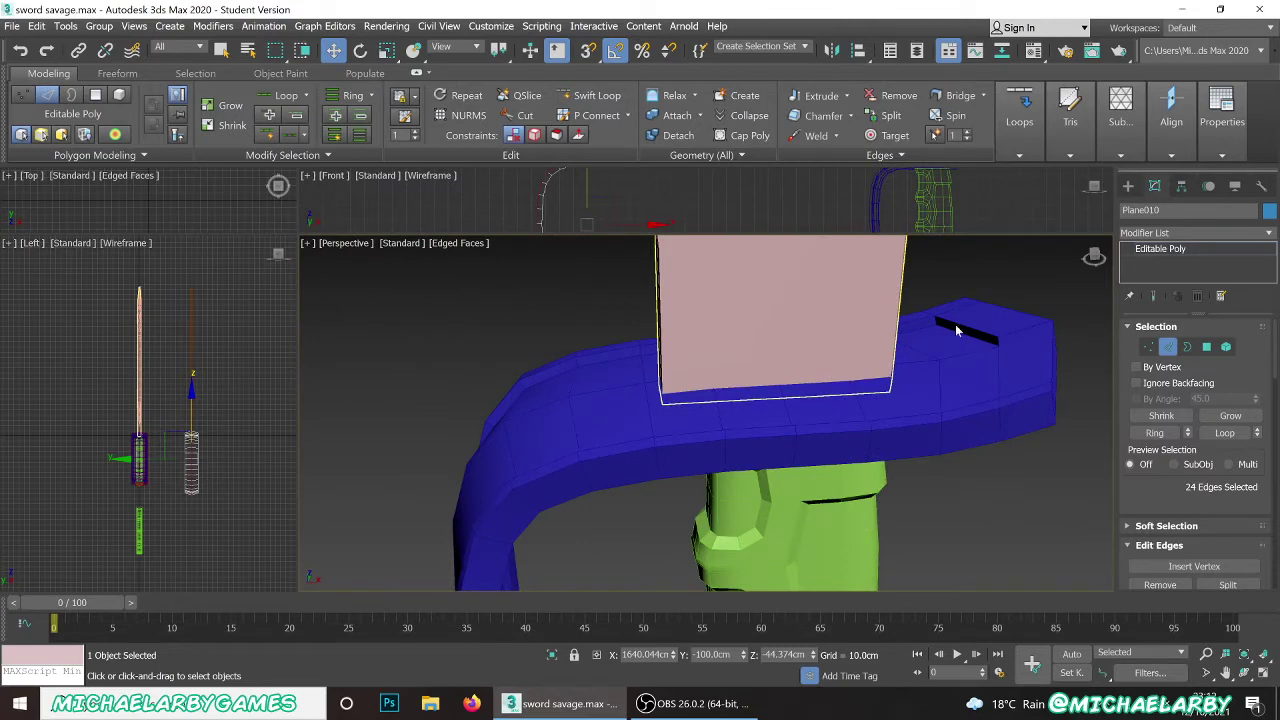
pyautogui.keyDown('alt'); pyautogui.moveTo(710, 399); pyautogui.dragTo(726, 398, button='middle'); pyautogui.keyUp('alt')
pyautogui.moveTo(808, 430); pyautogui.dragTo(897, 456, button='middle')
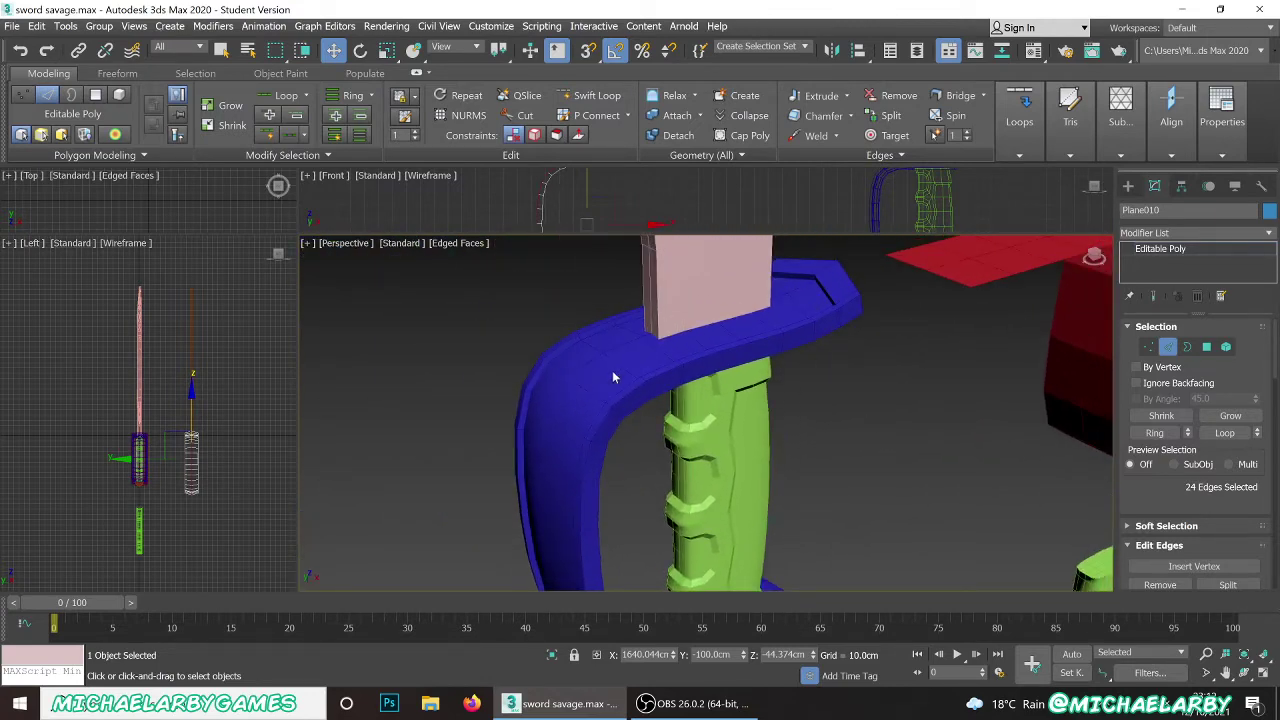
pyautogui.scroll(-6, 680, 329)
pyautogui.scroll(2, 539, 414)
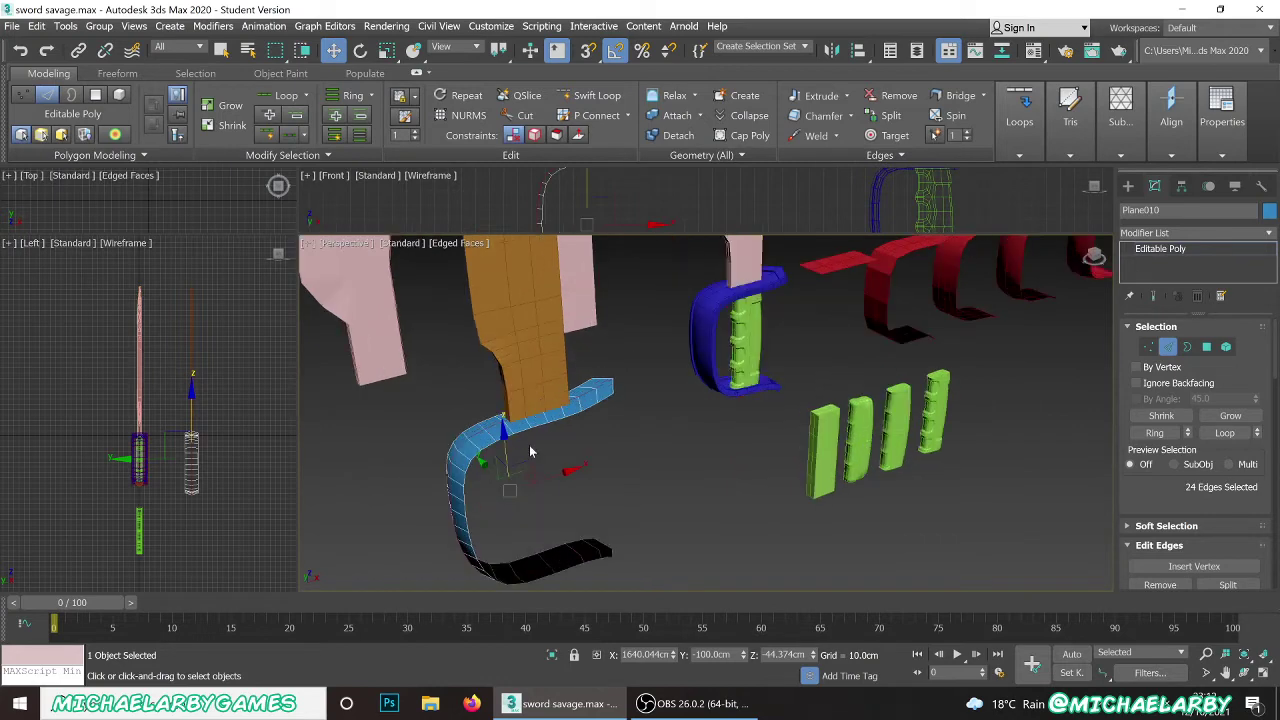
pyautogui.scroll(2, 530, 450)
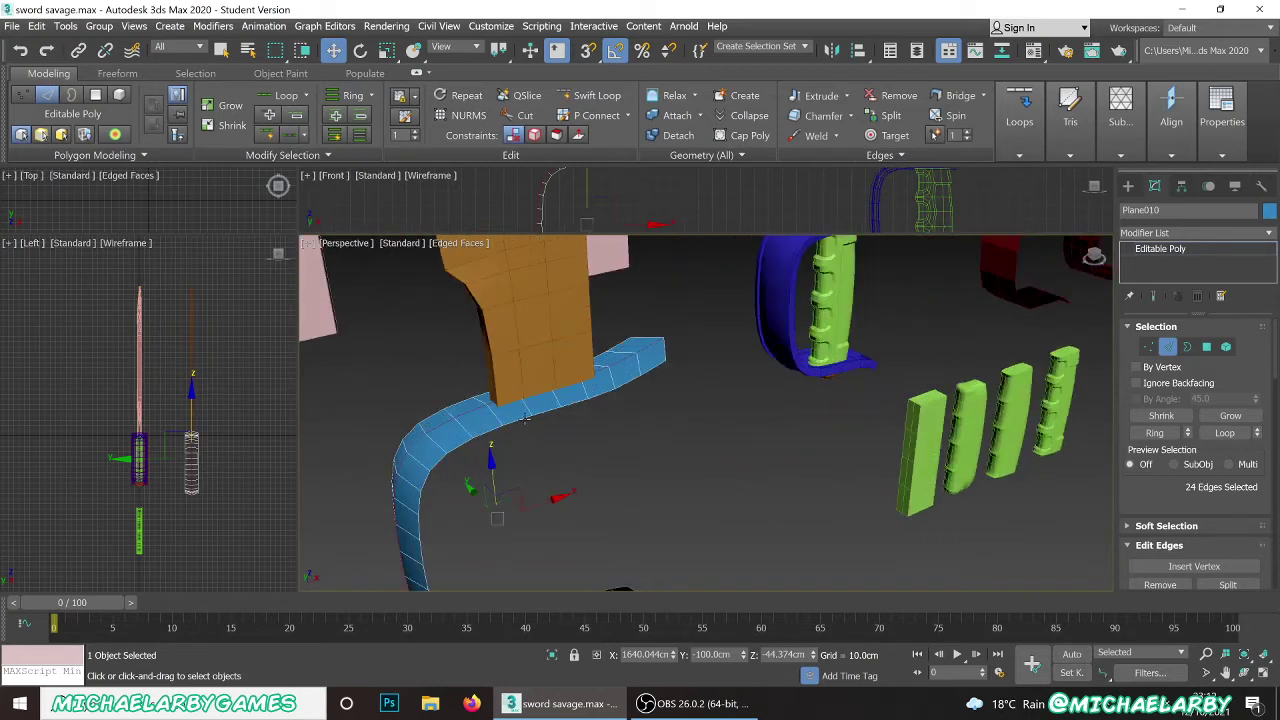
# - Leave edge editing and add a Shell modifier to the whole guard
pyautogui.click(647, 392)
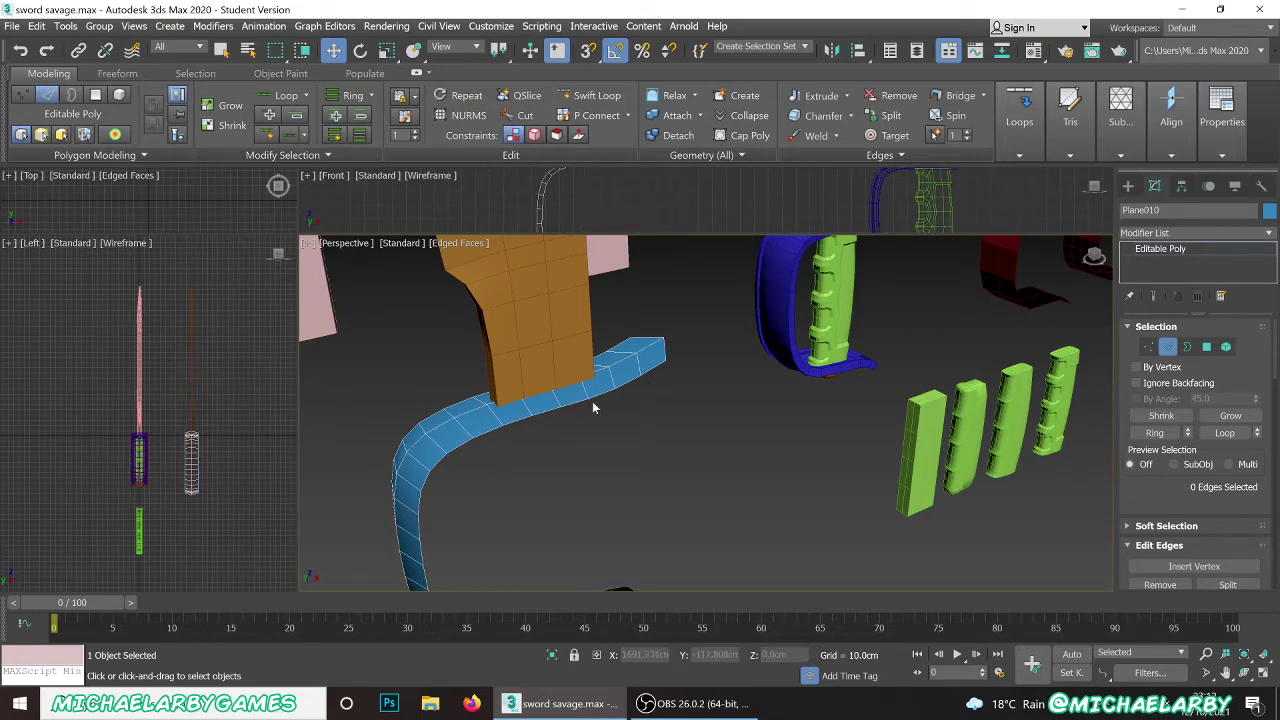
pyautogui.keyDown('alt'); pyautogui.moveTo(592, 401); pyautogui.dragTo(565, 393, button='middle'); pyautogui.keyUp('alt')
pyautogui.scroll(1, 557, 405)
pyautogui.rightClick(682, 409)
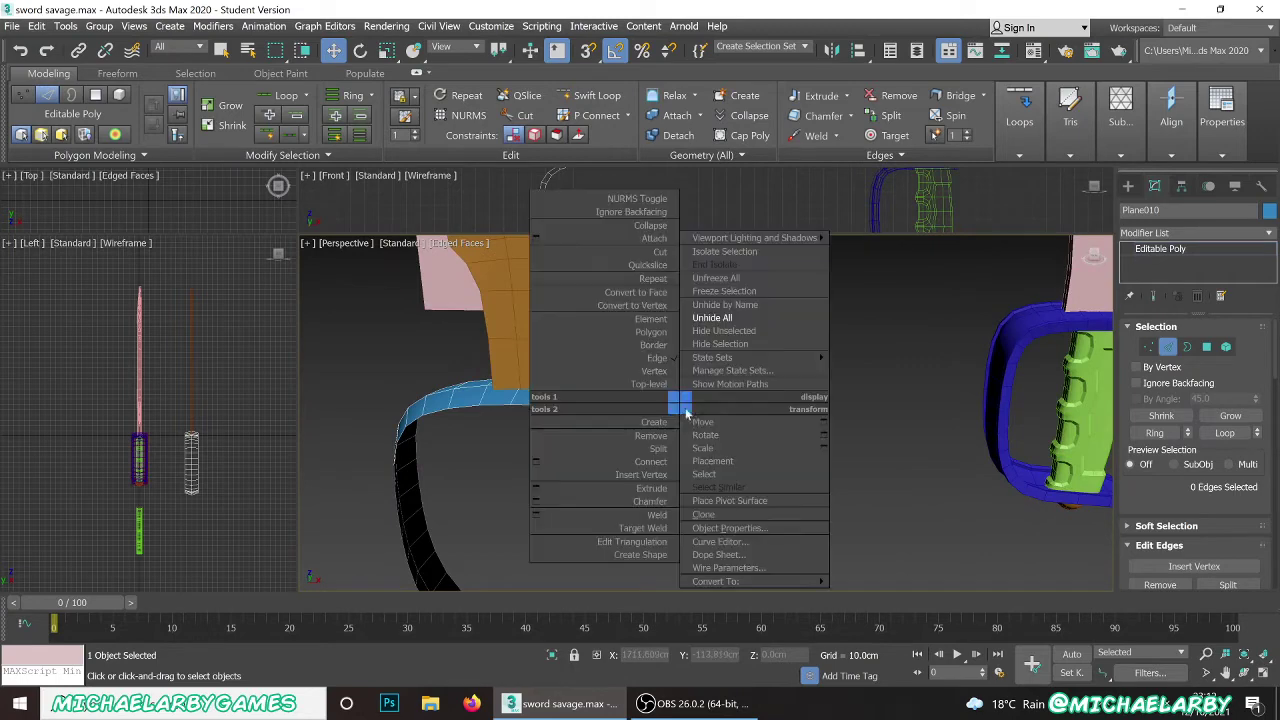
pyautogui.click(656, 386)
pyautogui.click(682, 415)
pyautogui.click(650, 398)
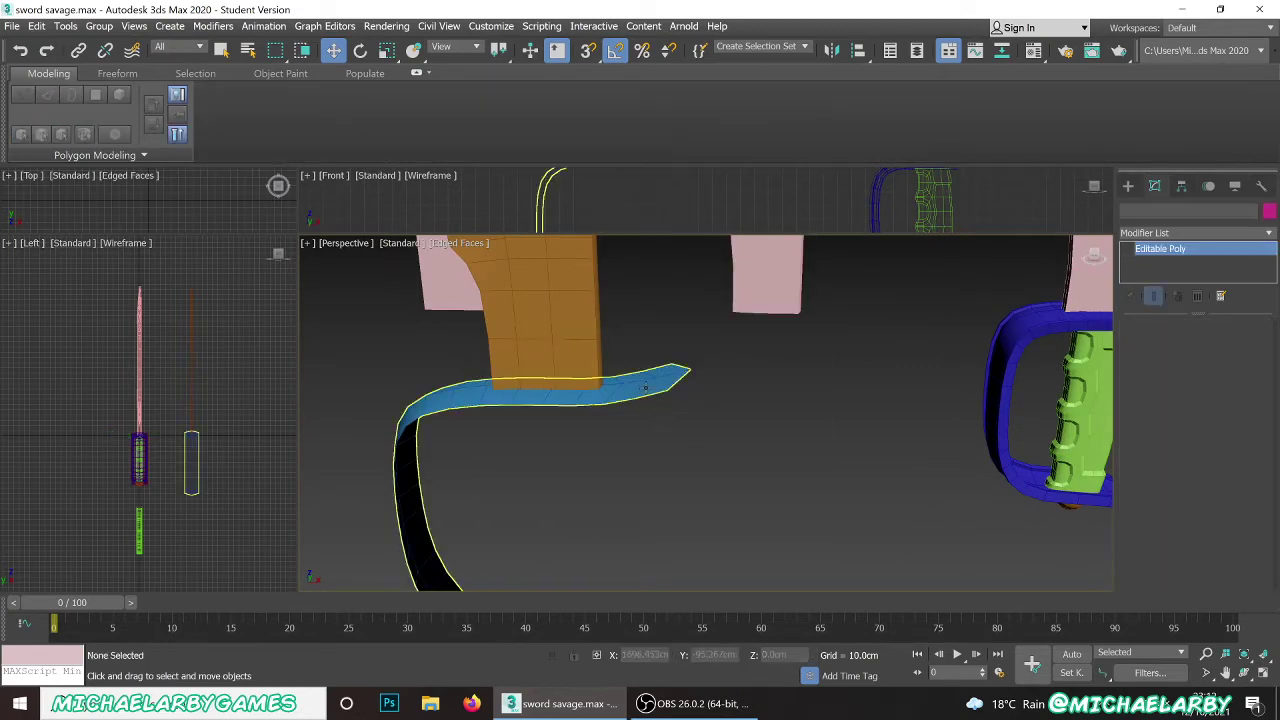
pyautogui.click(1270, 234)
pyautogui.scroll(-15, 1195, 470)
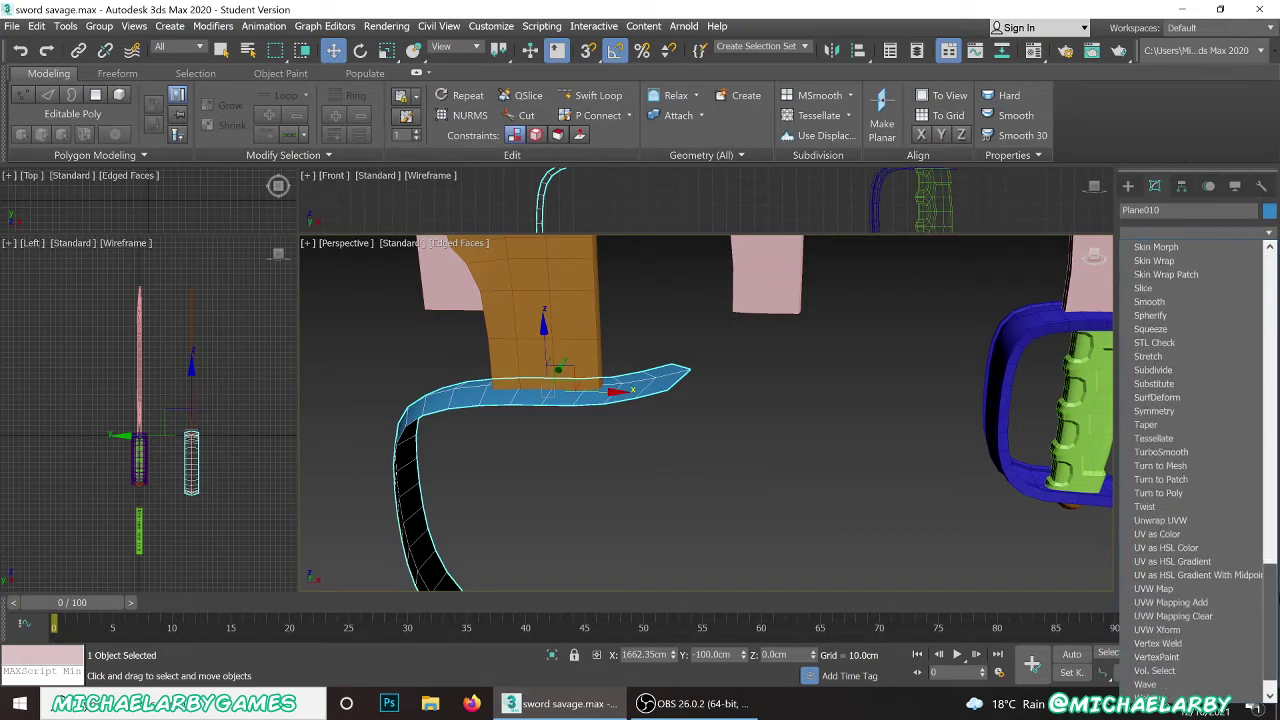
pyautogui.scroll(5, 1122, 392)
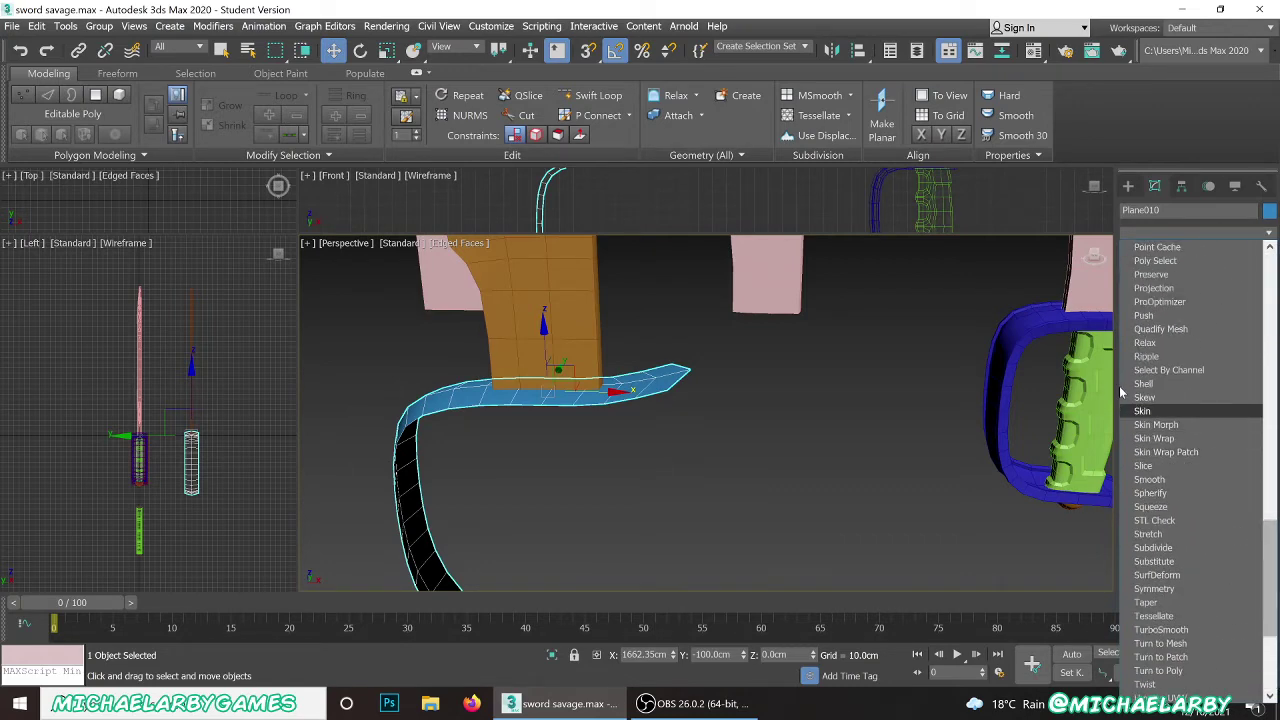
pyautogui.click(1141, 384)
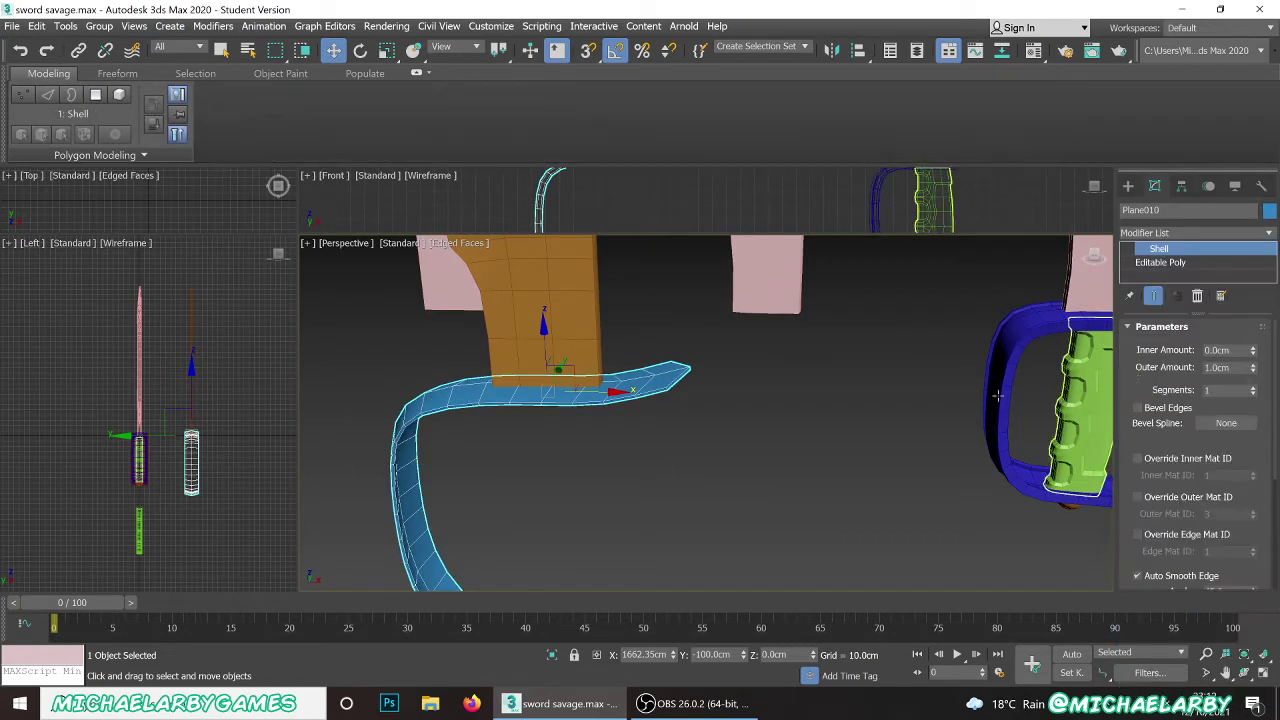
# - Adjust the guard's thickness by setting the Shell modifier's outer amount to 2.1 cm
pyautogui.keyDown('alt'); pyautogui.moveTo(614, 423); pyautogui.dragTo(733, 383, button='middle'); pyautogui.keyUp('alt')
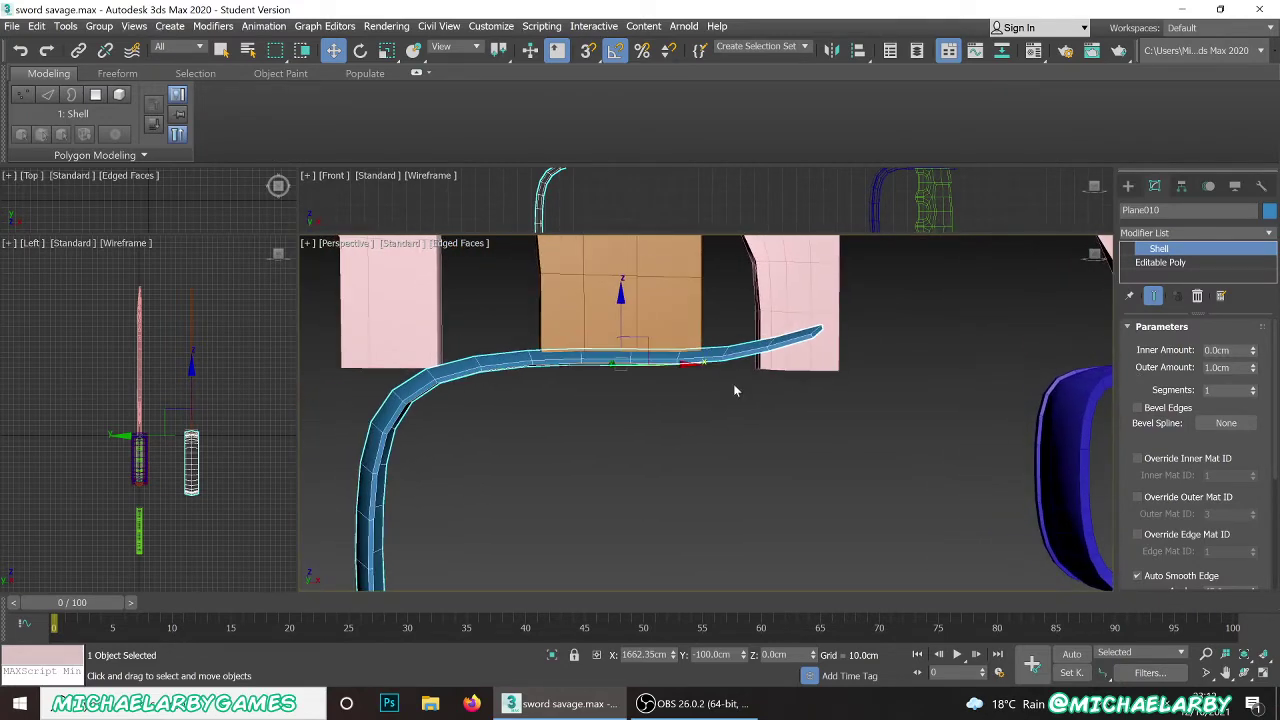
pyautogui.click(1253, 367)
pyautogui.moveTo(1253, 367); pyautogui.dragTo(1232, 314)
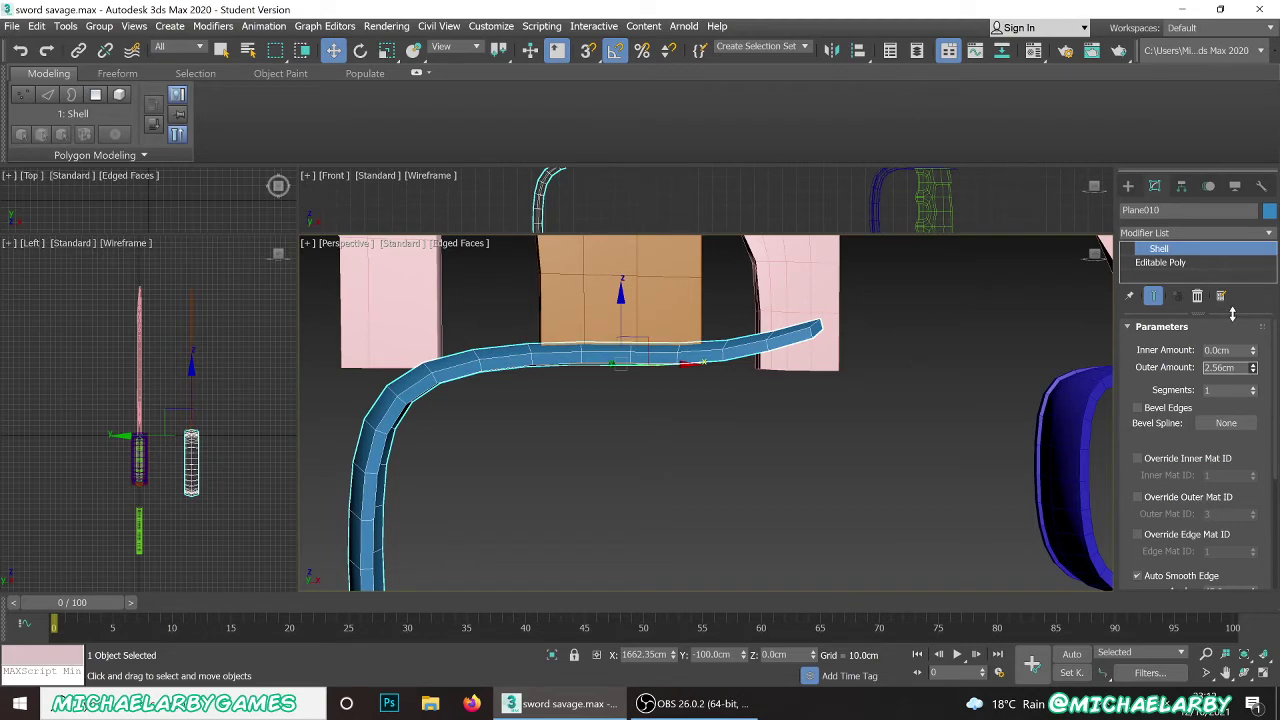
pyautogui.moveTo(1232, 314); pyautogui.dragTo(1235, 305)
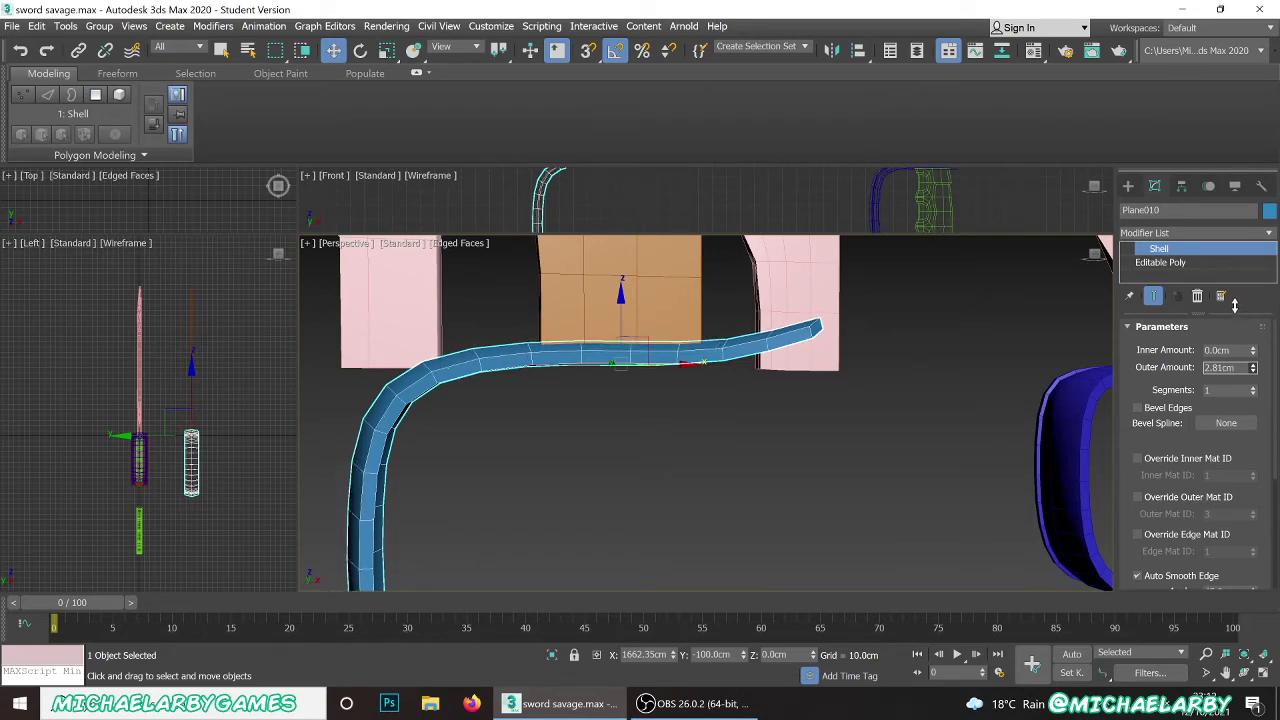
pyautogui.scroll(-4, 596, 401)
pyautogui.keyDown('alt'); pyautogui.moveTo(577, 449); pyautogui.dragTo(624, 412, button='middle'); pyautogui.keyUp('alt')
pyautogui.scroll(3, 575, 400)
pyautogui.moveTo(1253, 370); pyautogui.dragTo(1253, 386)
pyautogui.scroll(-2, 663, 379)
pyautogui.keyDown('alt'); pyautogui.moveTo(663, 379); pyautogui.dragTo(665, 393, button='middle'); pyautogui.keyUp('alt')
pyautogui.scroll(3, 661, 373)
pyautogui.scroll(2, 661, 373)
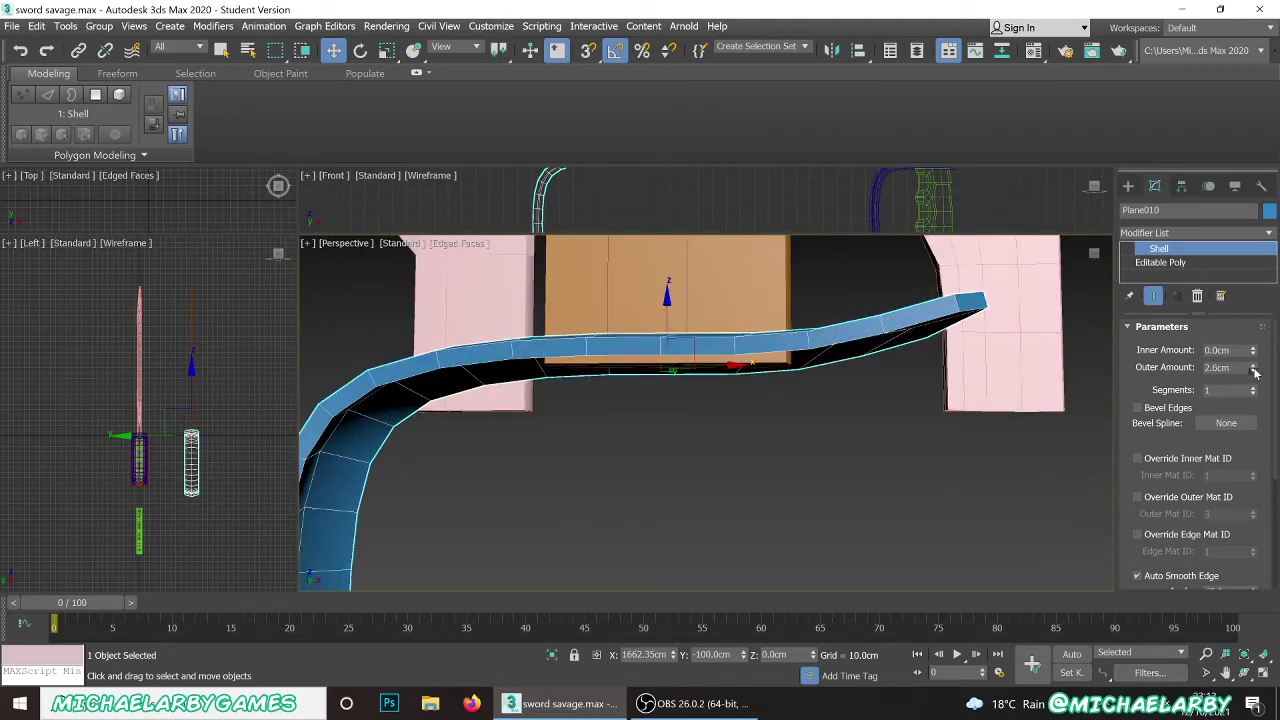
pyautogui.moveTo(1255, 372); pyautogui.dragTo(1250, 387)
pyautogui.moveTo(659, 397)
pyautogui.keyDown('alt'); pyautogui.mouseDown(button='middle')
pyautogui.moveTo(613, 406)
pyautogui.moveTo(648, 391)
pyautogui.moveTo(673, 403)
pyautogui.mouseUp(button='middle'); pyautogui.keyUp('alt')
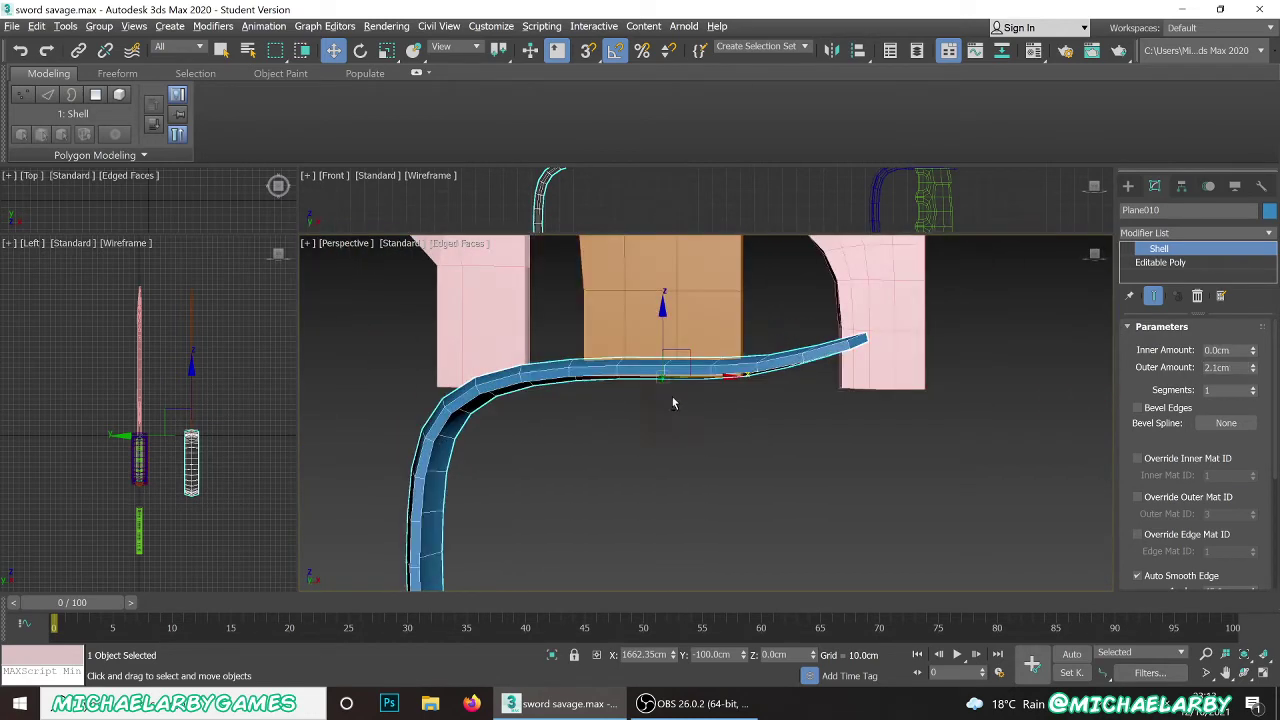
# - Examine the thickened guard and its fit beneath the orange blade from several angles
pyautogui.keyDown('alt'); pyautogui.moveTo(597, 422); pyautogui.dragTo(603, 379, button='middle'); pyautogui.keyUp('alt')
pyautogui.scroll(4, 600, 378)
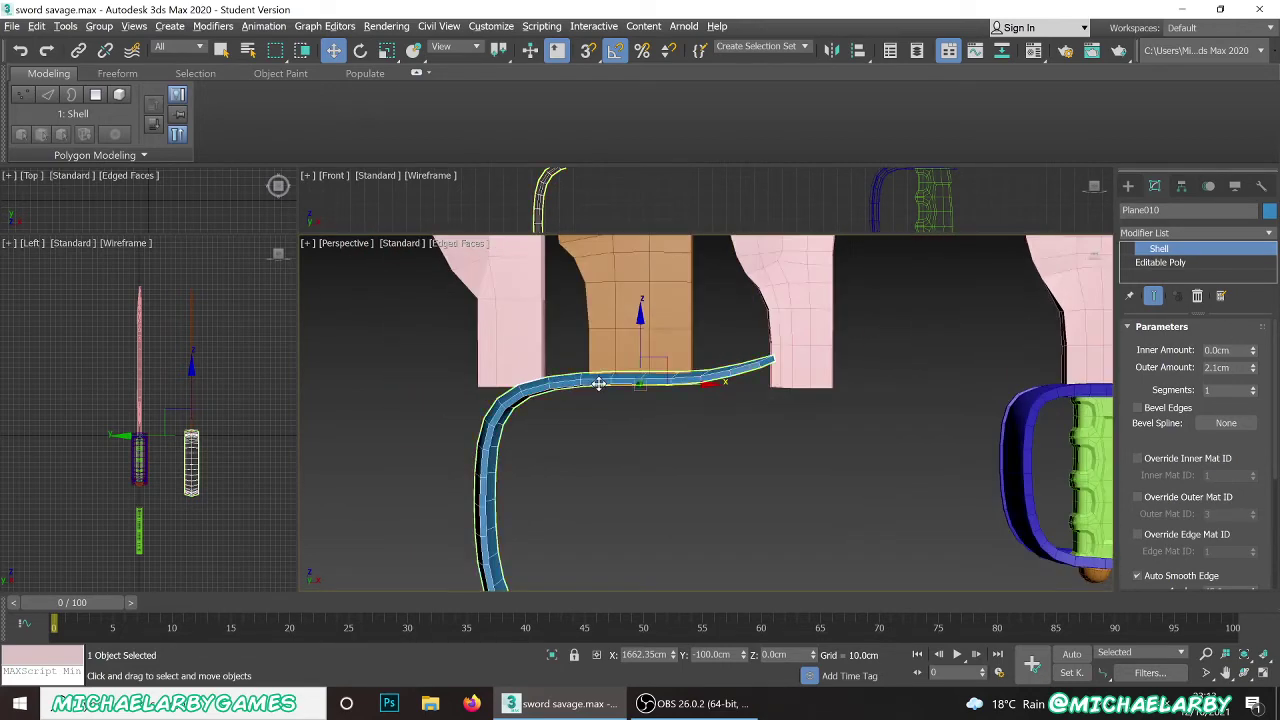
pyautogui.moveTo(687, 404)
pyautogui.keyDown('alt'); pyautogui.mouseDown(button='middle')
pyautogui.moveTo(663, 403)
pyautogui.moveTo(680, 389)
pyautogui.mouseUp(button='middle'); pyautogui.keyUp('alt')
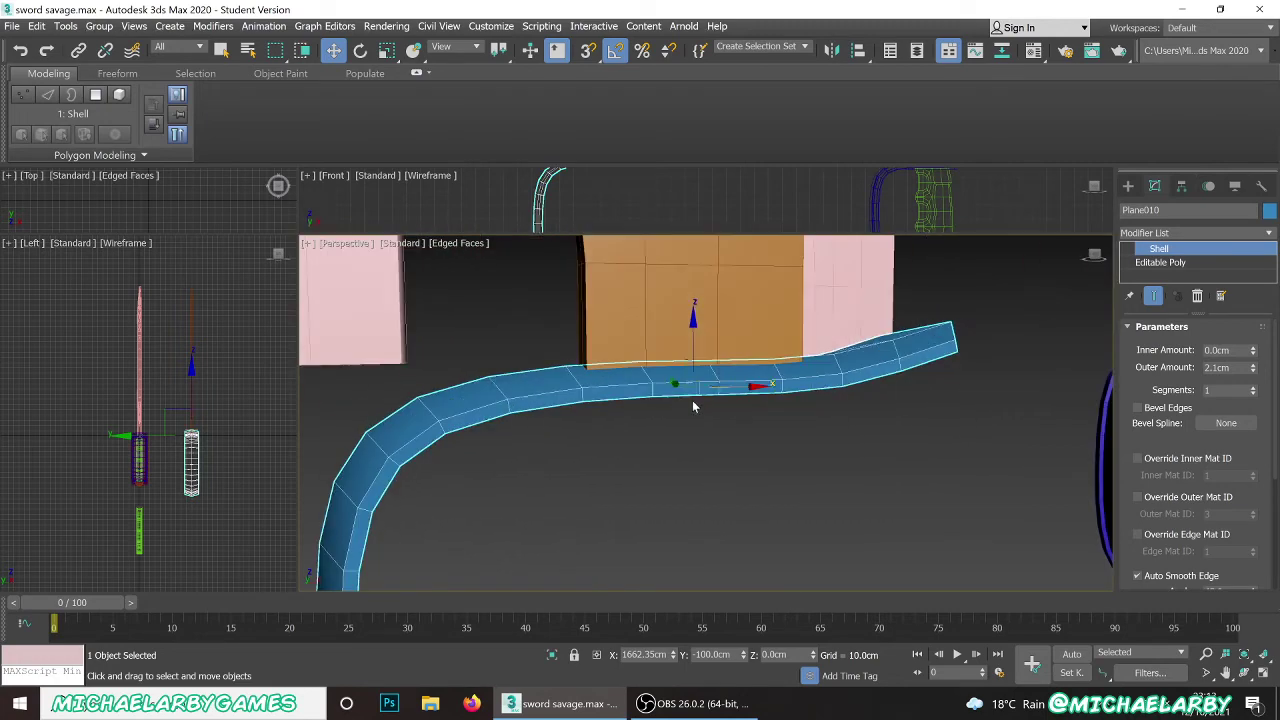
pyautogui.click(720, 487)
pyautogui.click(575, 393)
pyautogui.scroll(-3, 578, 551)
pyautogui.moveTo(579, 360); pyautogui.dragTo(580, 466, button='middle')
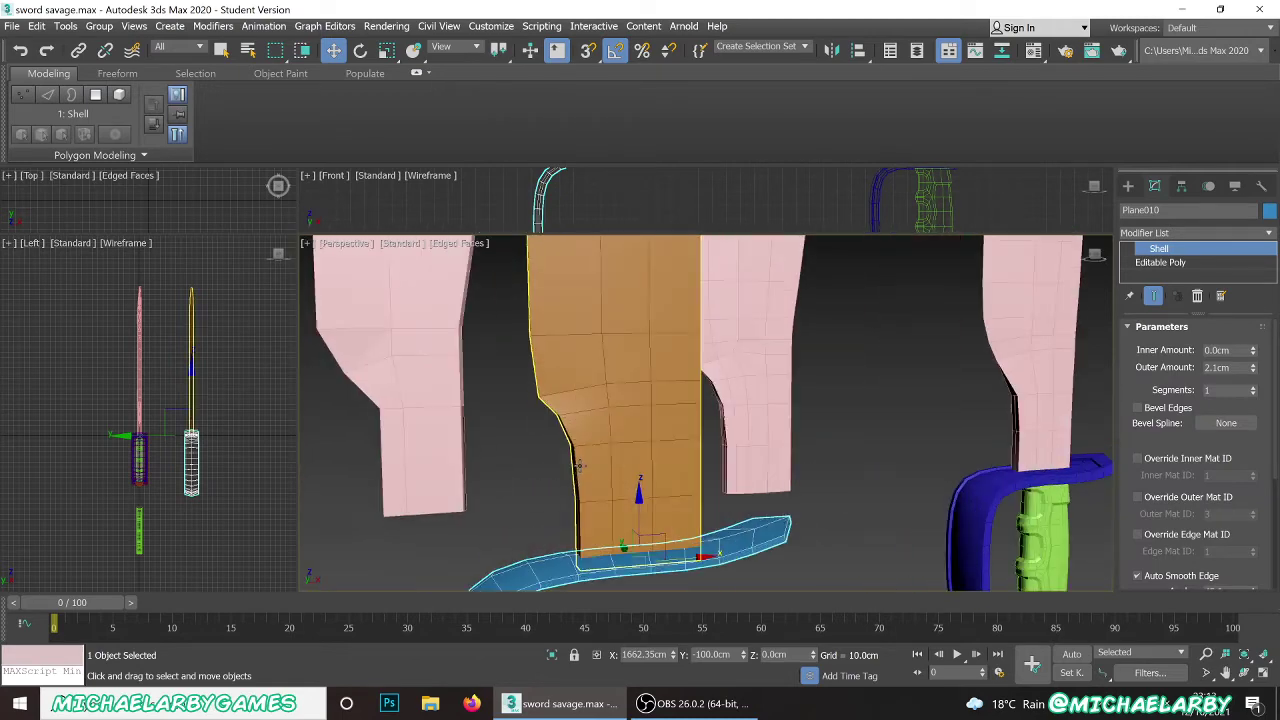
pyautogui.rightClick(597, 369)
pyautogui.moveTo(655, 546)
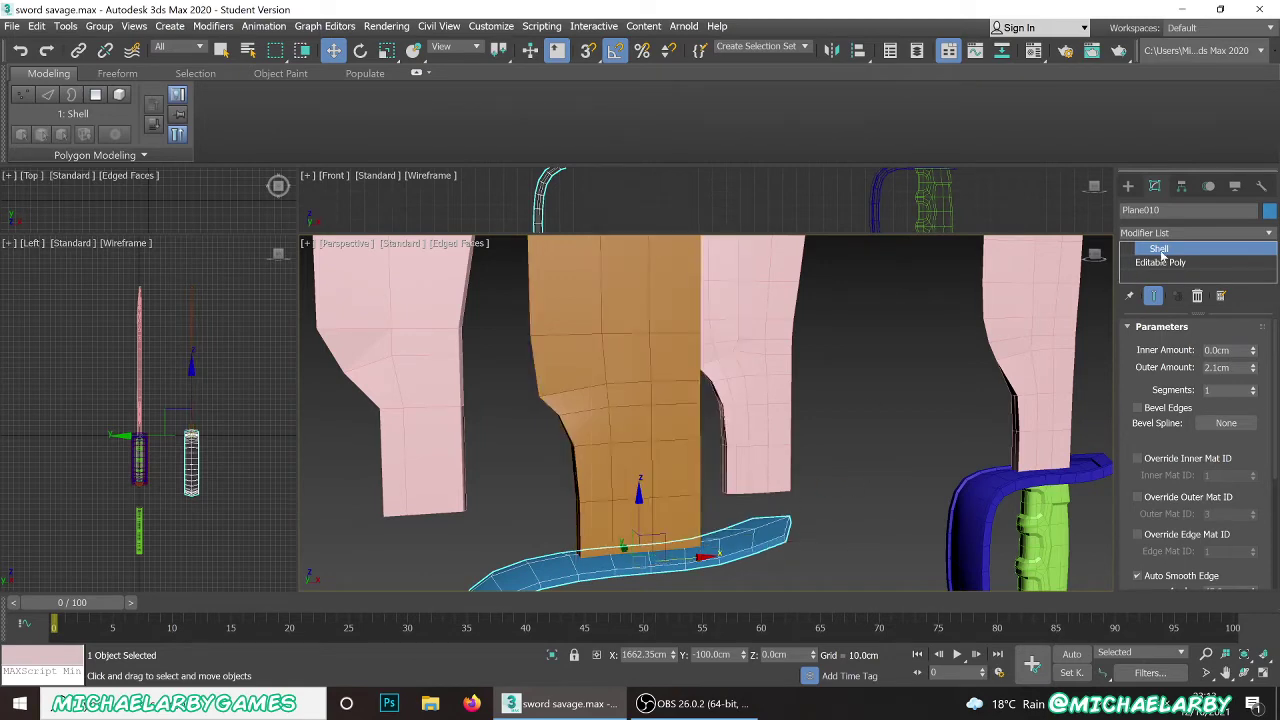
pyautogui.scroll(-3, 630, 410)
pyautogui.moveTo(560, 539); pyautogui.dragTo(557, 474, button='middle')
pyautogui.scroll(5, 557, 474)
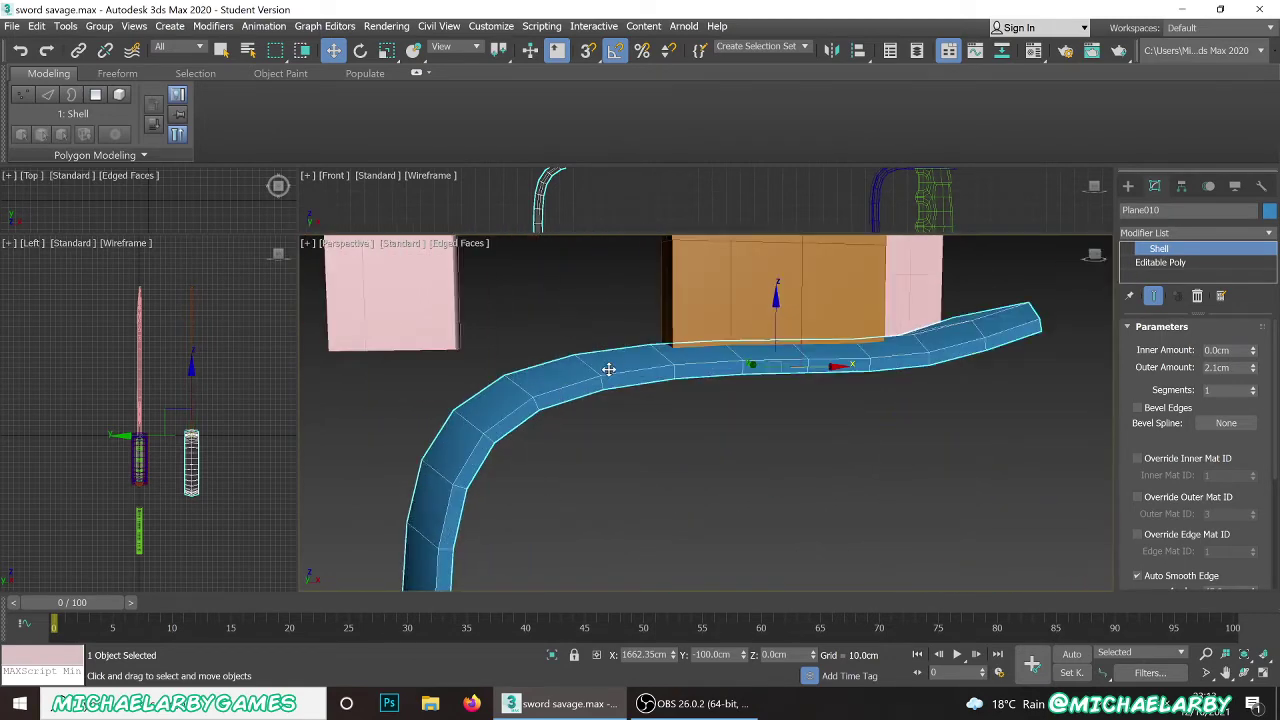
# - Add an Edit Poly modifier above the guard's Shell modifier
pyautogui.click(1268, 234)
pyautogui.moveTo(1271, 287); pyautogui.dragTo(1271, 341)
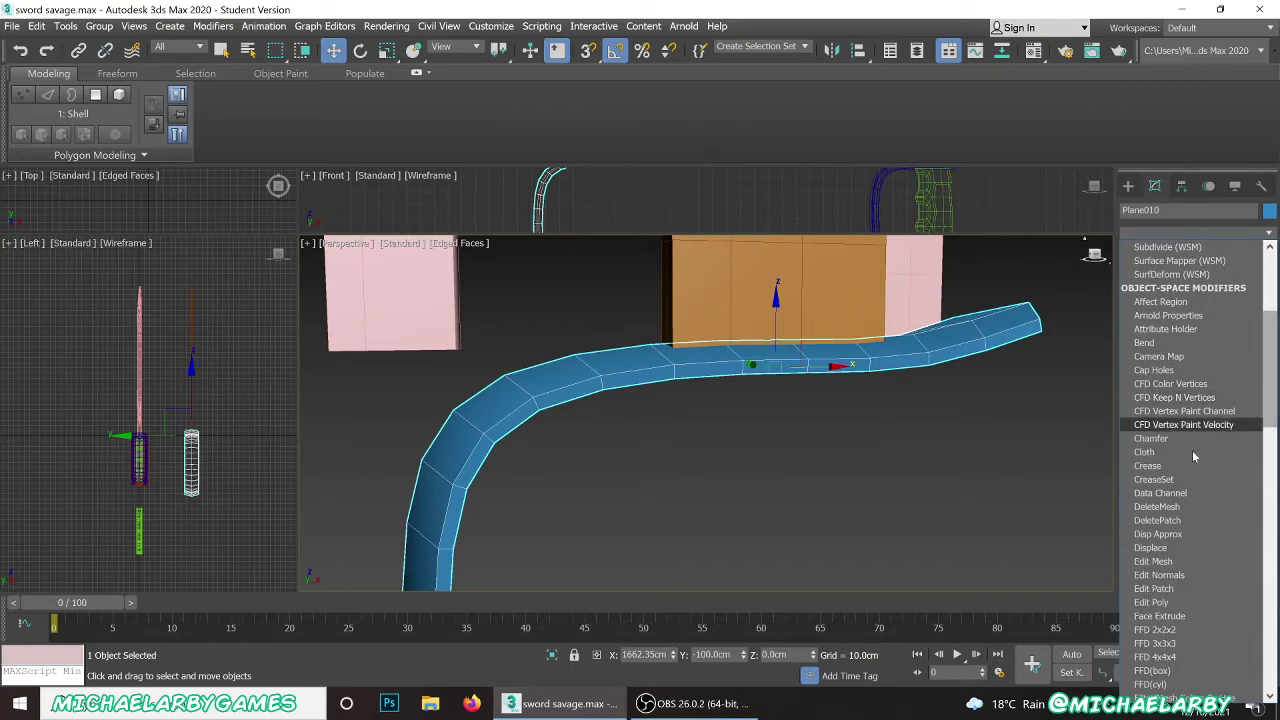
pyautogui.click(1152, 602)
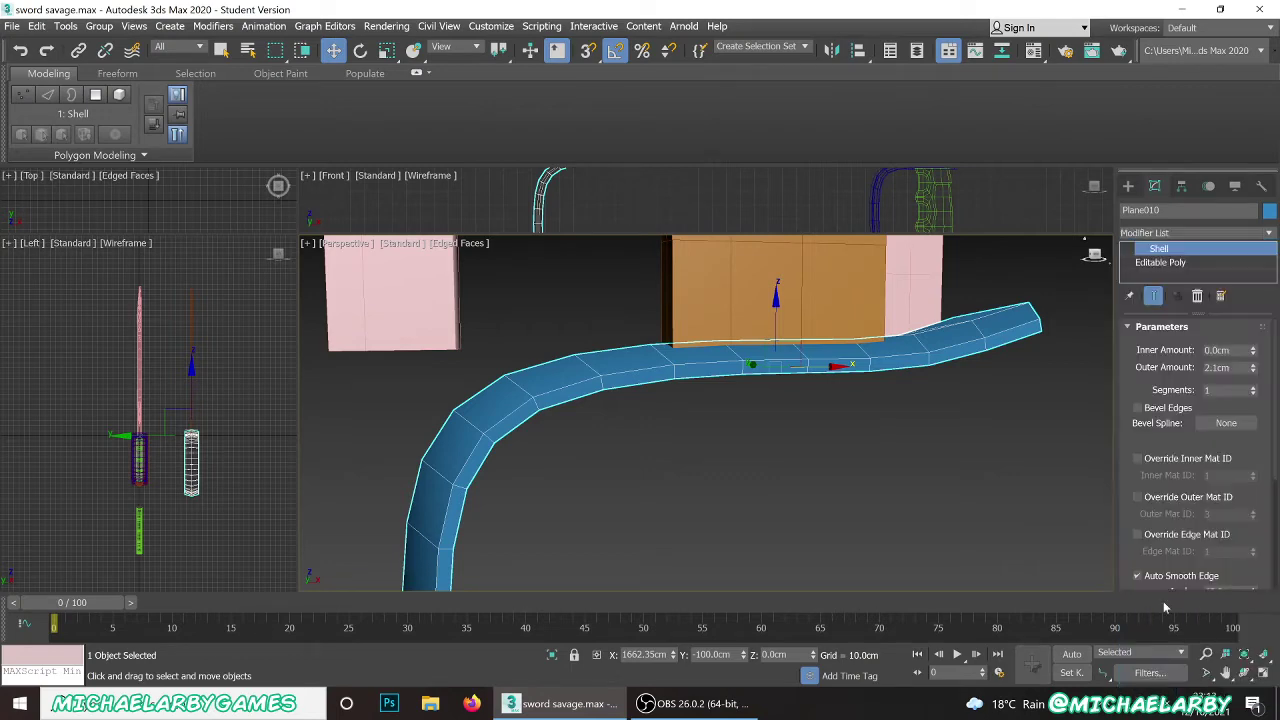
pyautogui.scroll(-2, 1176, 384)
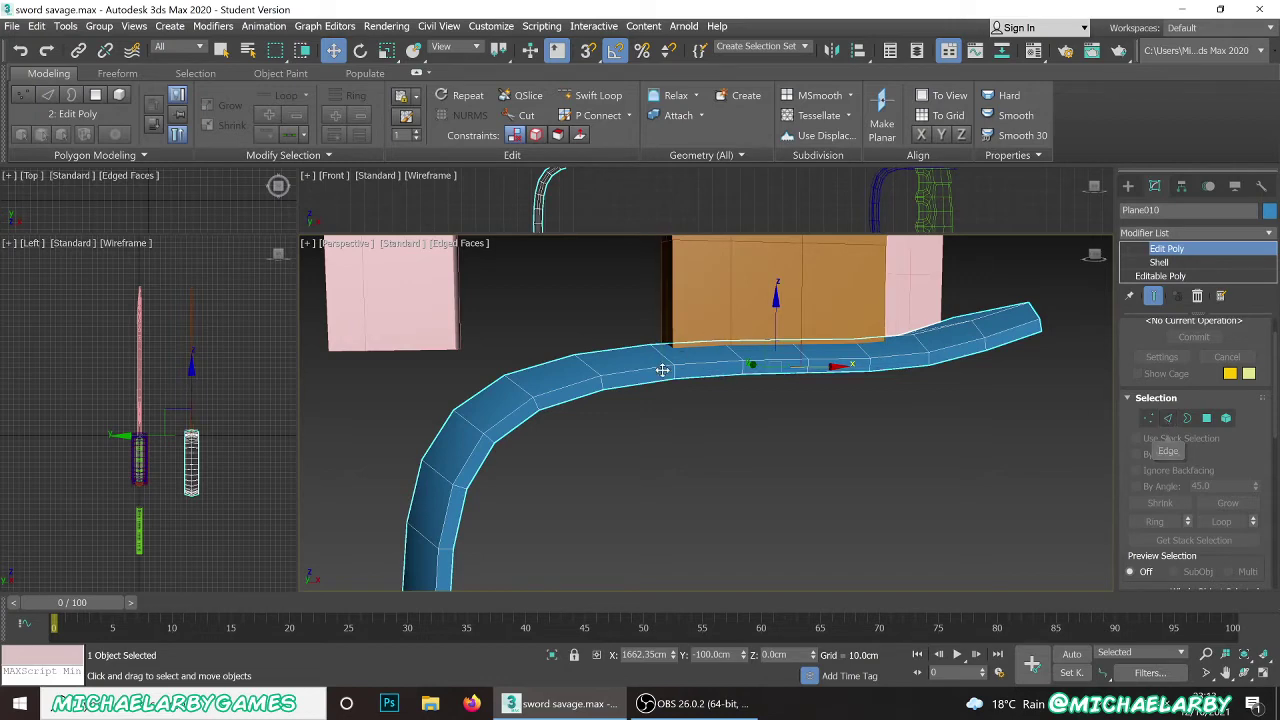
# - Select the finished blue reference guard and examine its edge layout around the outer curve and rim
pyautogui.keyDown('alt'); pyautogui.moveTo(664, 372); pyautogui.dragTo(542, 481, button='middle'); pyautogui.keyUp('alt')
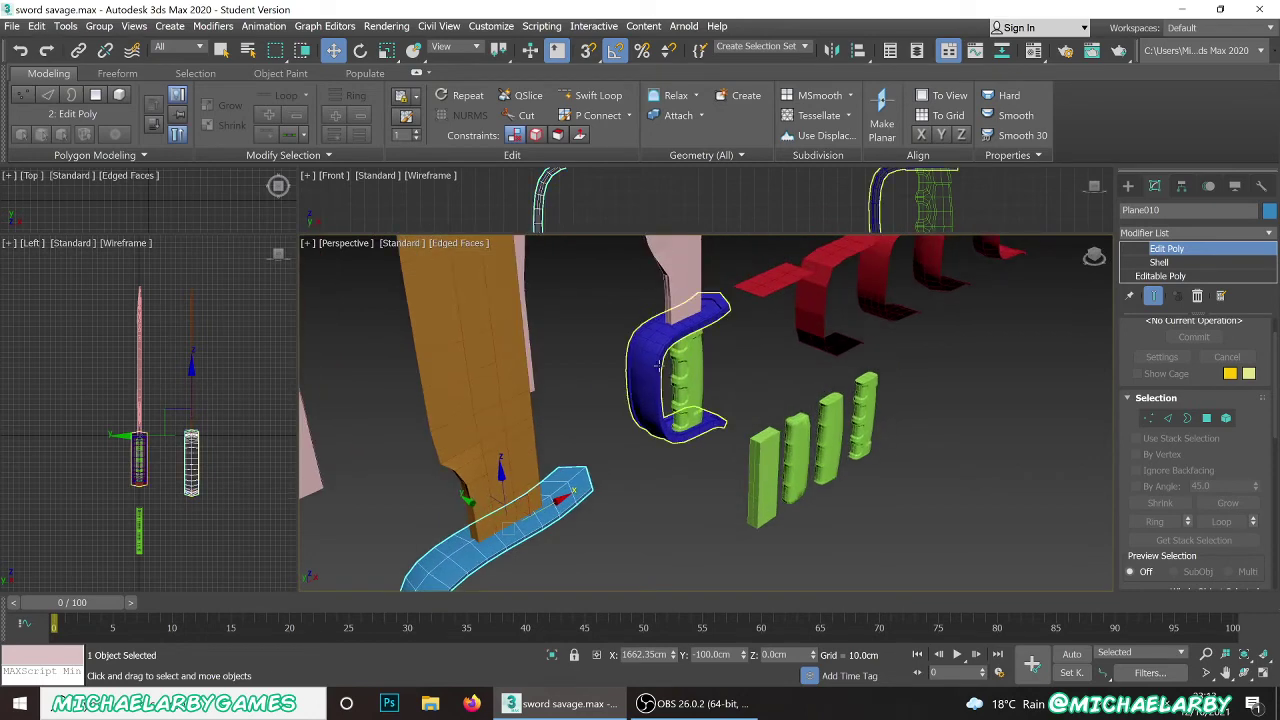
pyautogui.scroll(7, 662, 324)
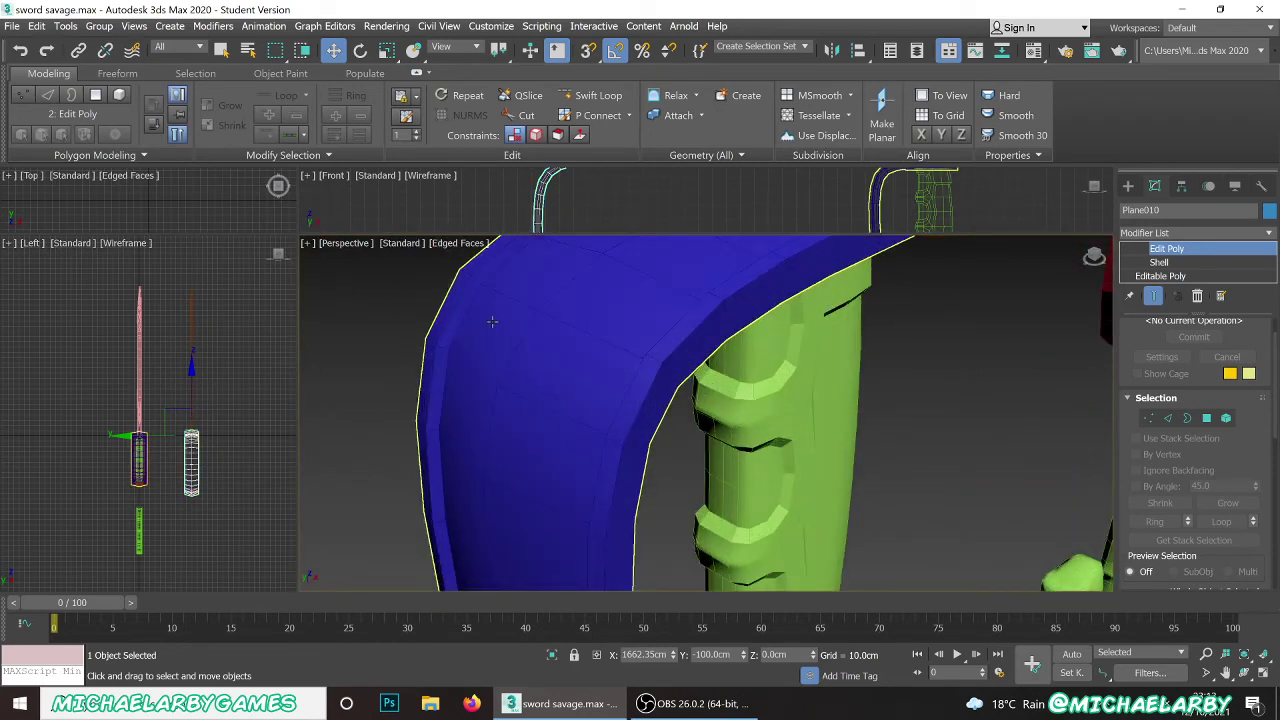
pyautogui.click(652, 365)
pyautogui.keyDown('alt'); pyautogui.moveTo(652, 365); pyautogui.dragTo(608, 323, button='middle'); pyautogui.keyUp('alt')
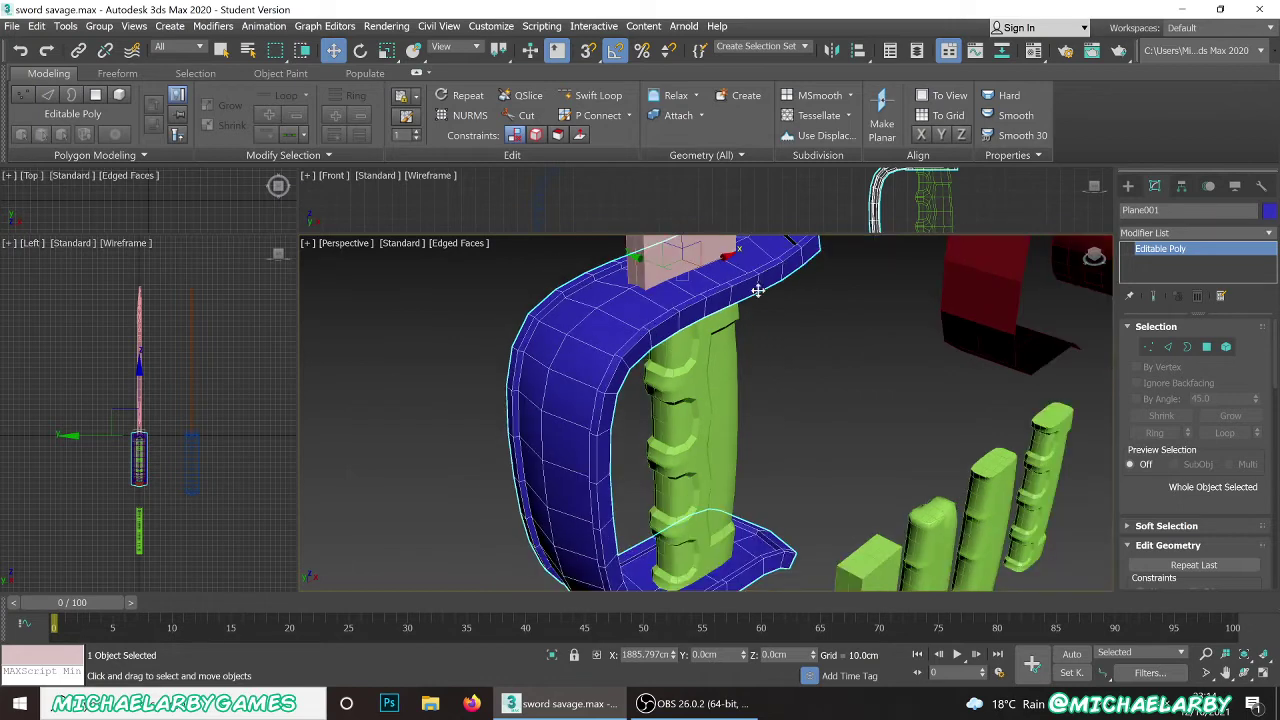
# - Select the light-blue guard beneath the orange blade, and collapse and restore the modelling ribbon
pyautogui.scroll(-5, 630, 346)
pyautogui.scroll(2, 472, 430)
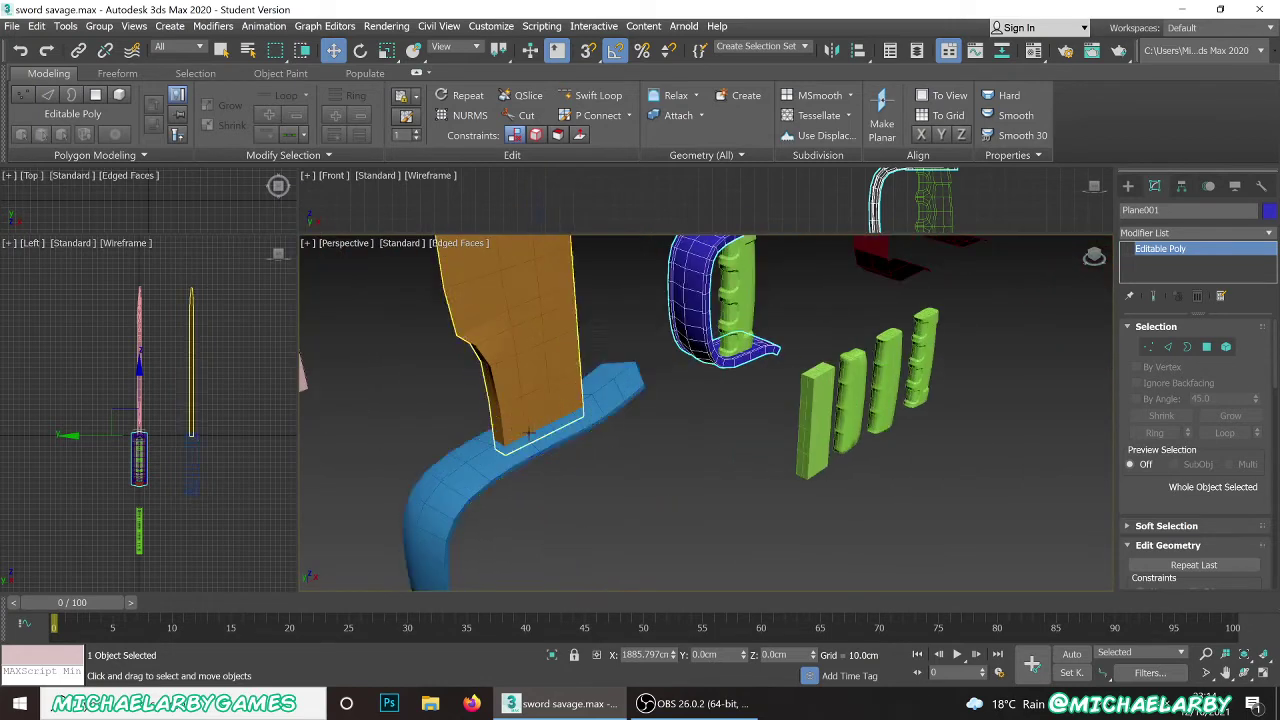
pyautogui.click(546, 428)
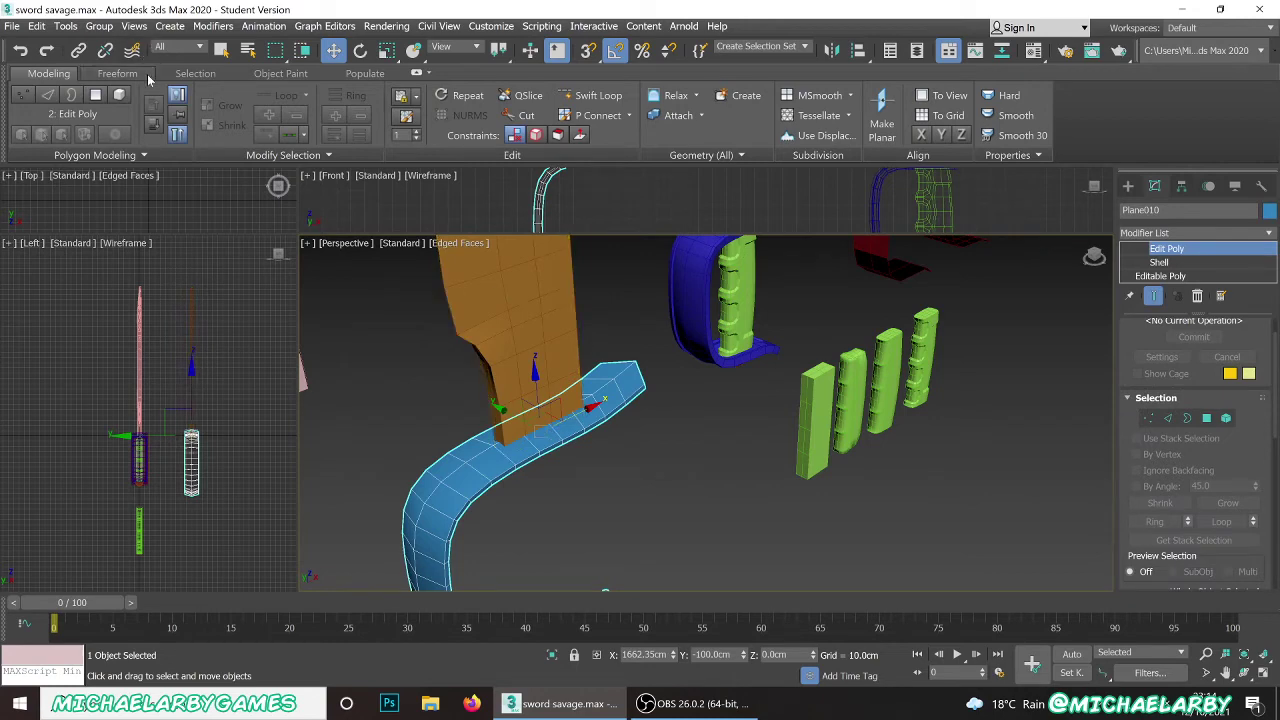
pyautogui.click(418, 73)
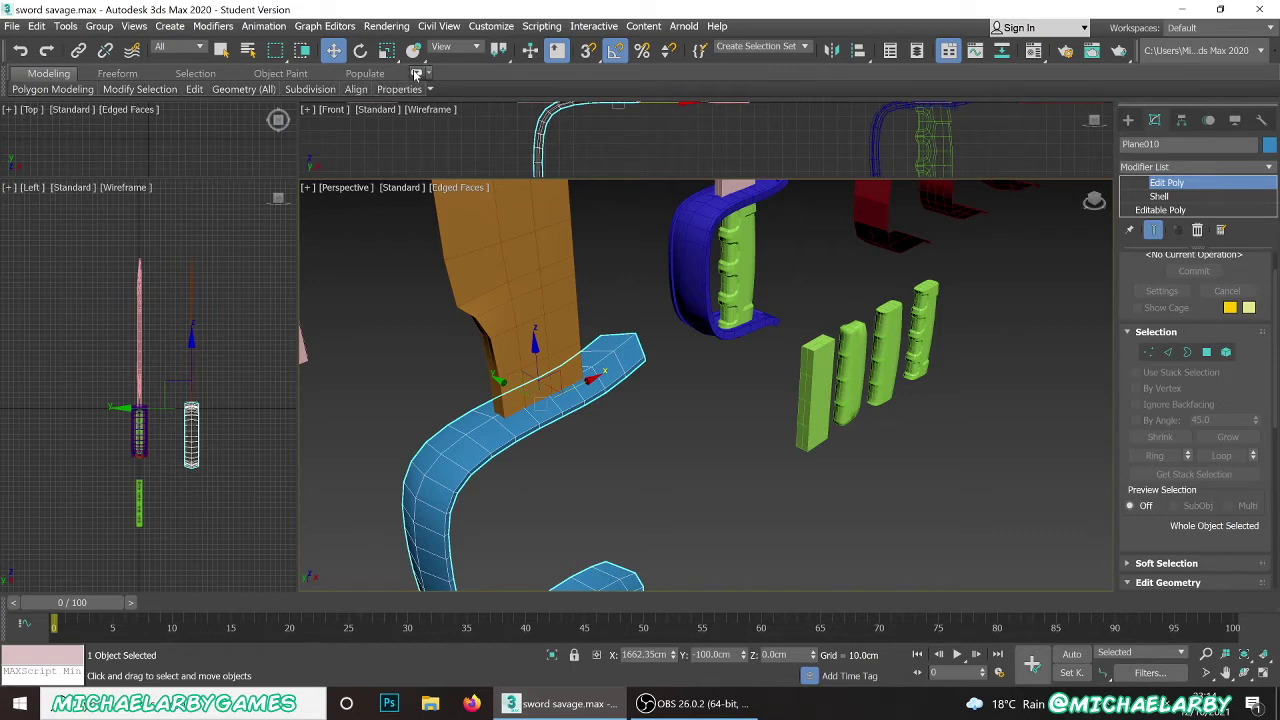
pyautogui.click(416, 75)
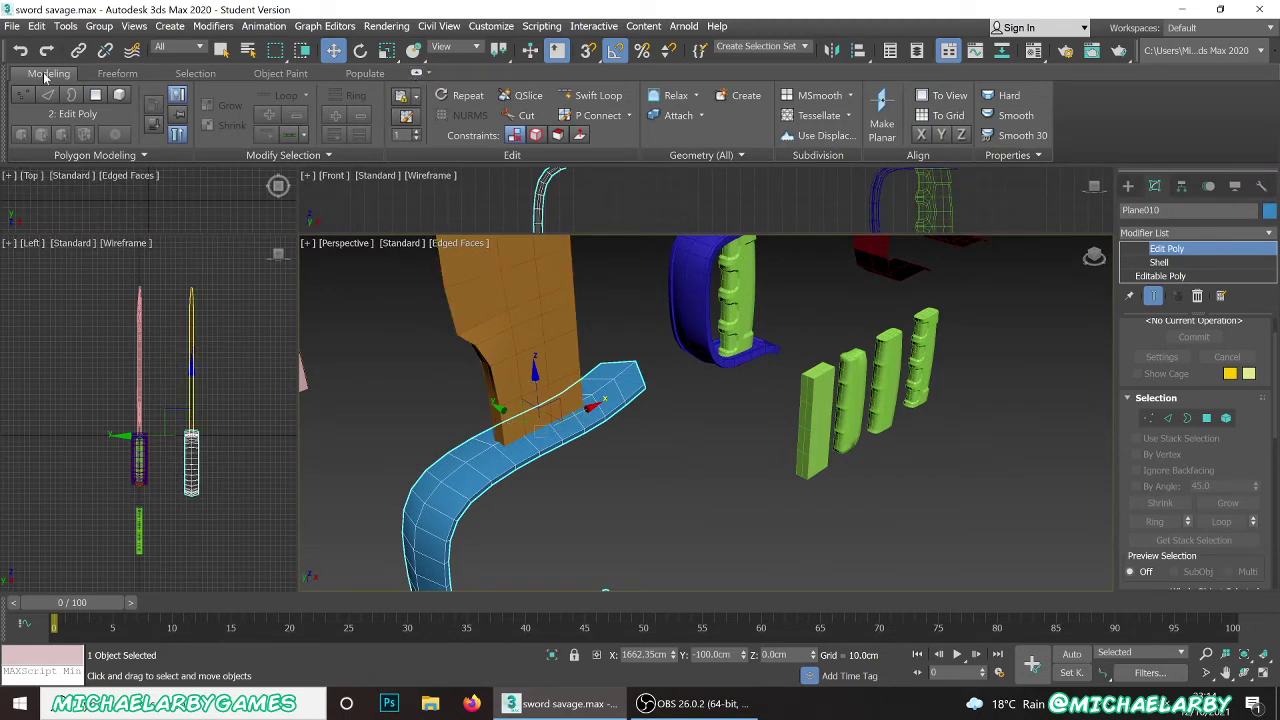
# - Add lengthwise edge loops near both outer rims of the guard with Swift Loop, and switch to polygon selection
pyautogui.click(588, 103)
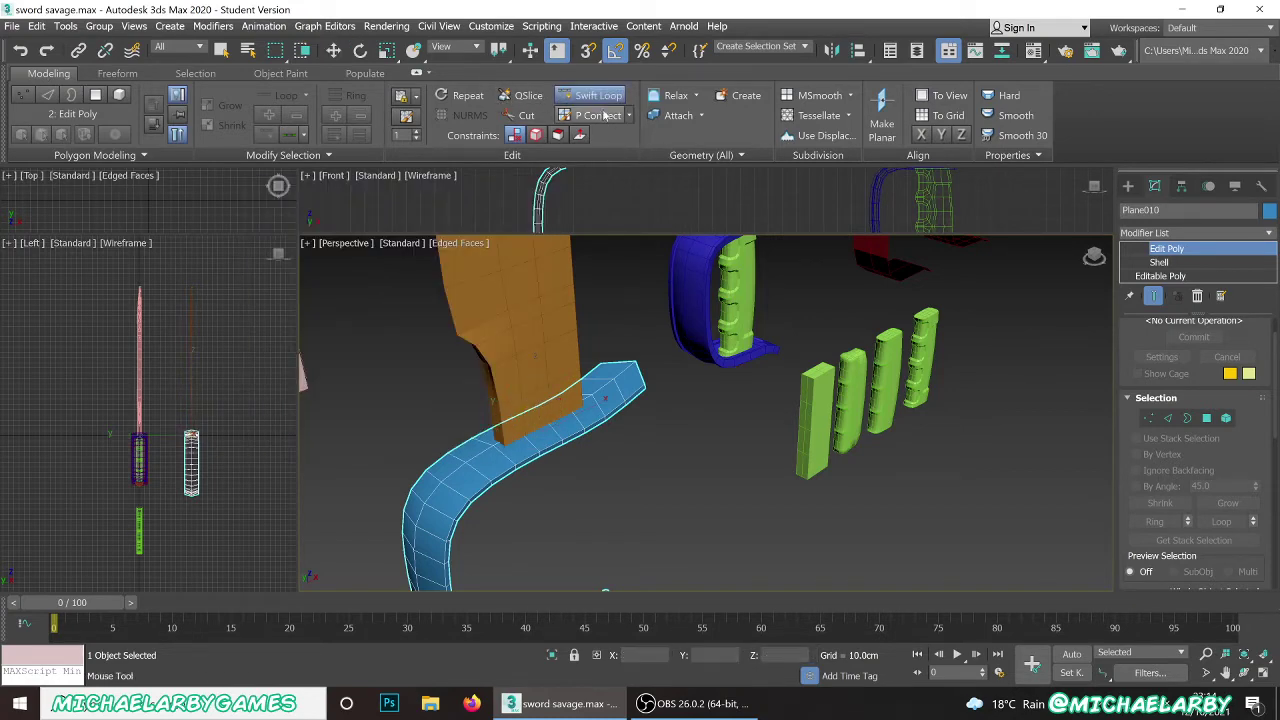
pyautogui.keyDown('alt'); pyautogui.moveTo(499, 371); pyautogui.dragTo(456, 302, button='middle'); pyautogui.keyUp('alt')
pyautogui.scroll(4, 503, 326)
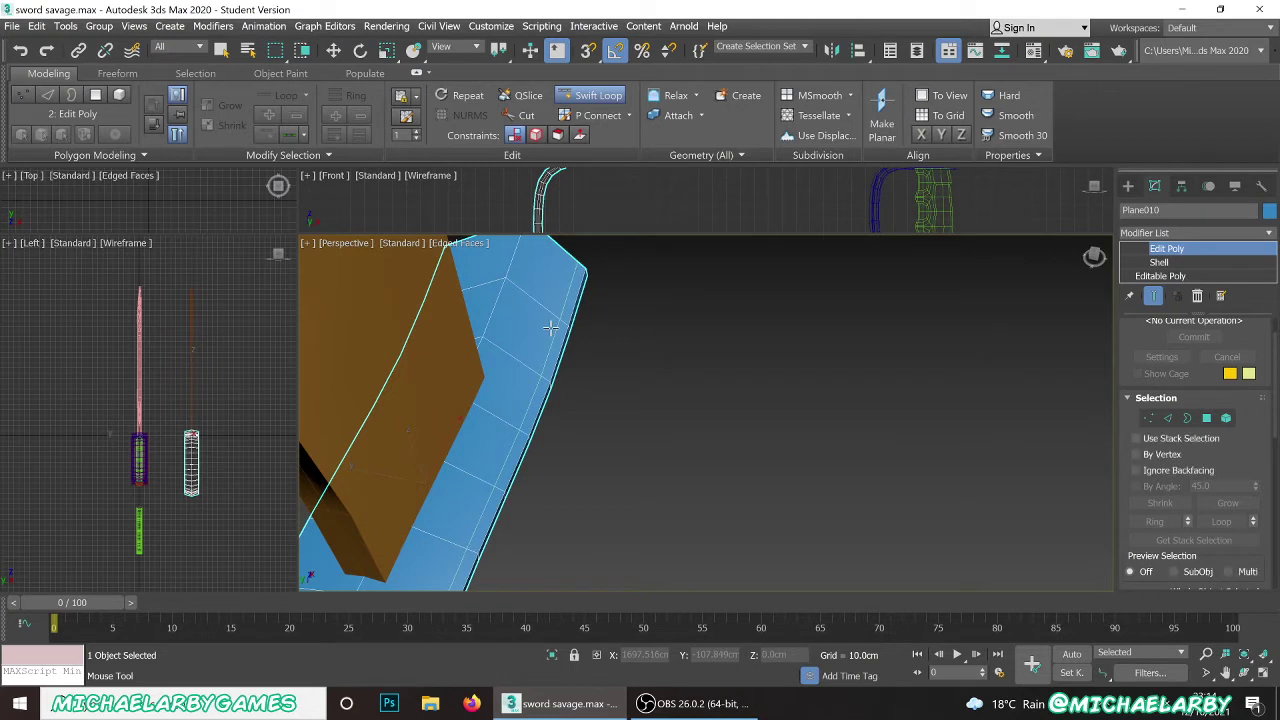
pyautogui.press('2')
pyautogui.keyDown('alt'); pyautogui.moveTo(526, 353); pyautogui.dragTo(700, 266, button='middle'); pyautogui.keyUp('alt')
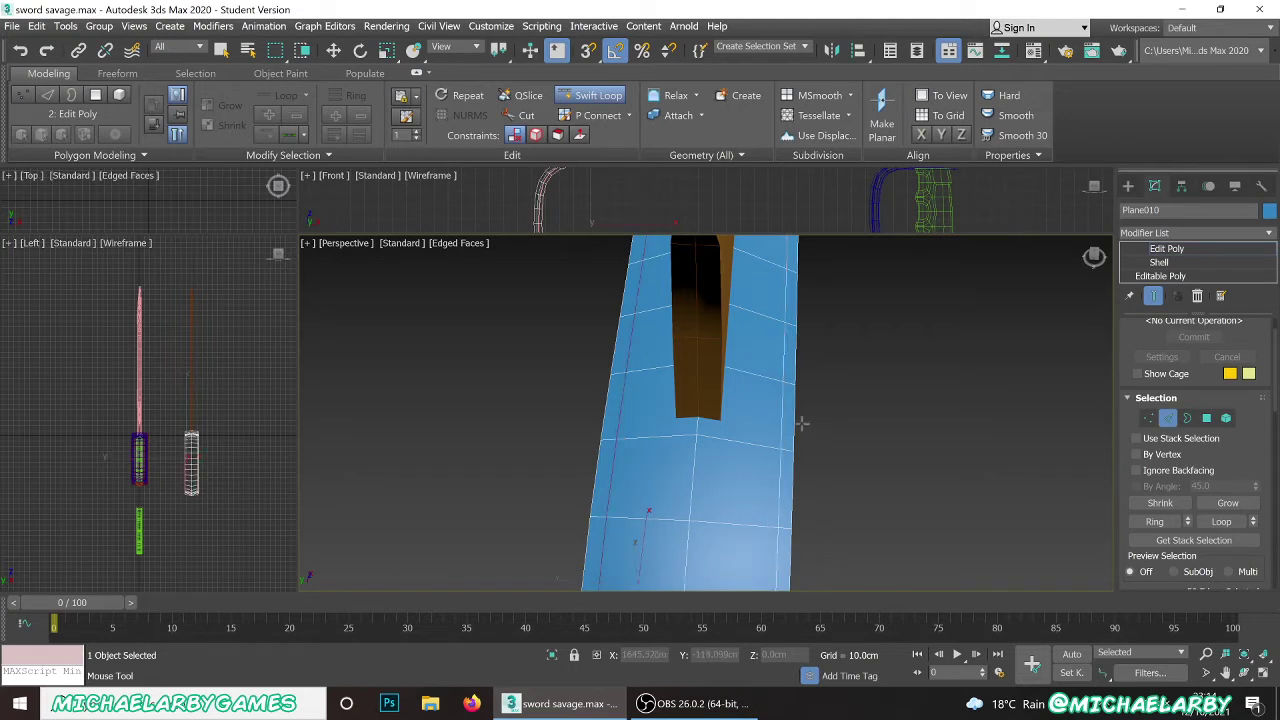
pyautogui.click(1170, 420)
pyautogui.scroll(-3, 825, 432)
pyautogui.keyDown('alt'); pyautogui.moveTo(837, 426); pyautogui.dragTo(729, 412, button='middle'); pyautogui.keyUp('alt')
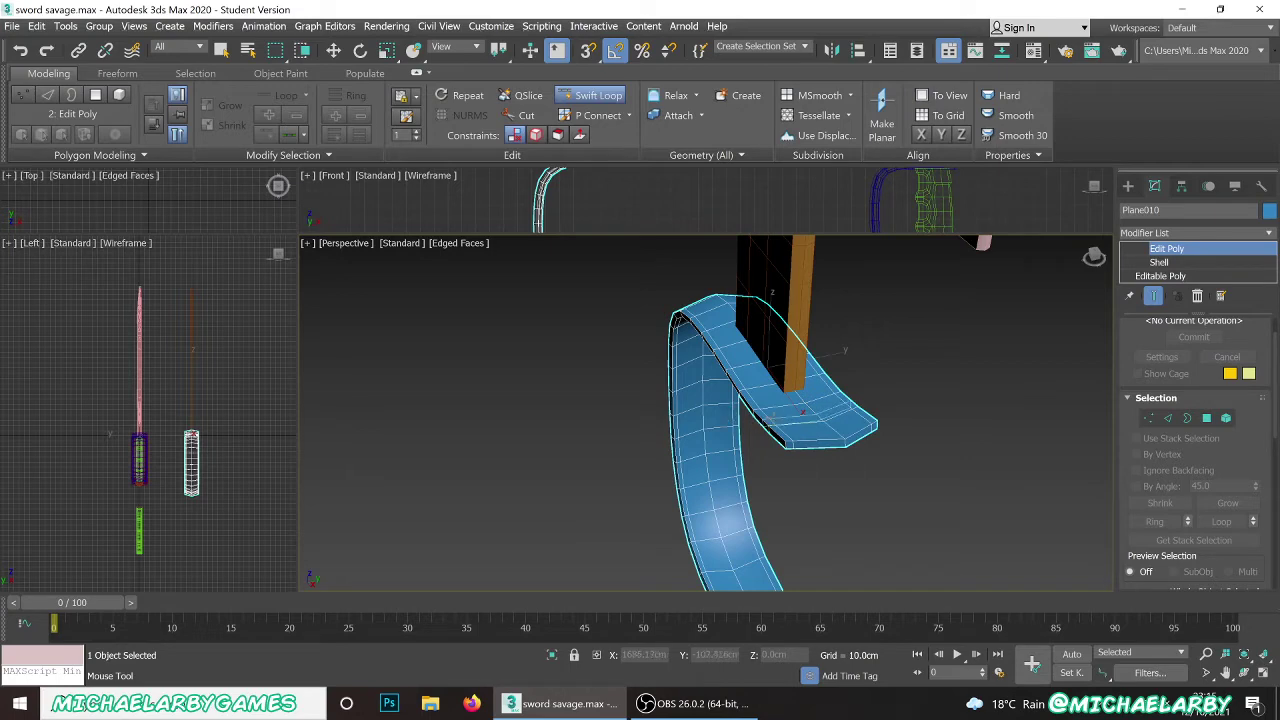
pyautogui.click(587, 94)
pyautogui.press('w')
pyautogui.scroll(5, 729, 351)
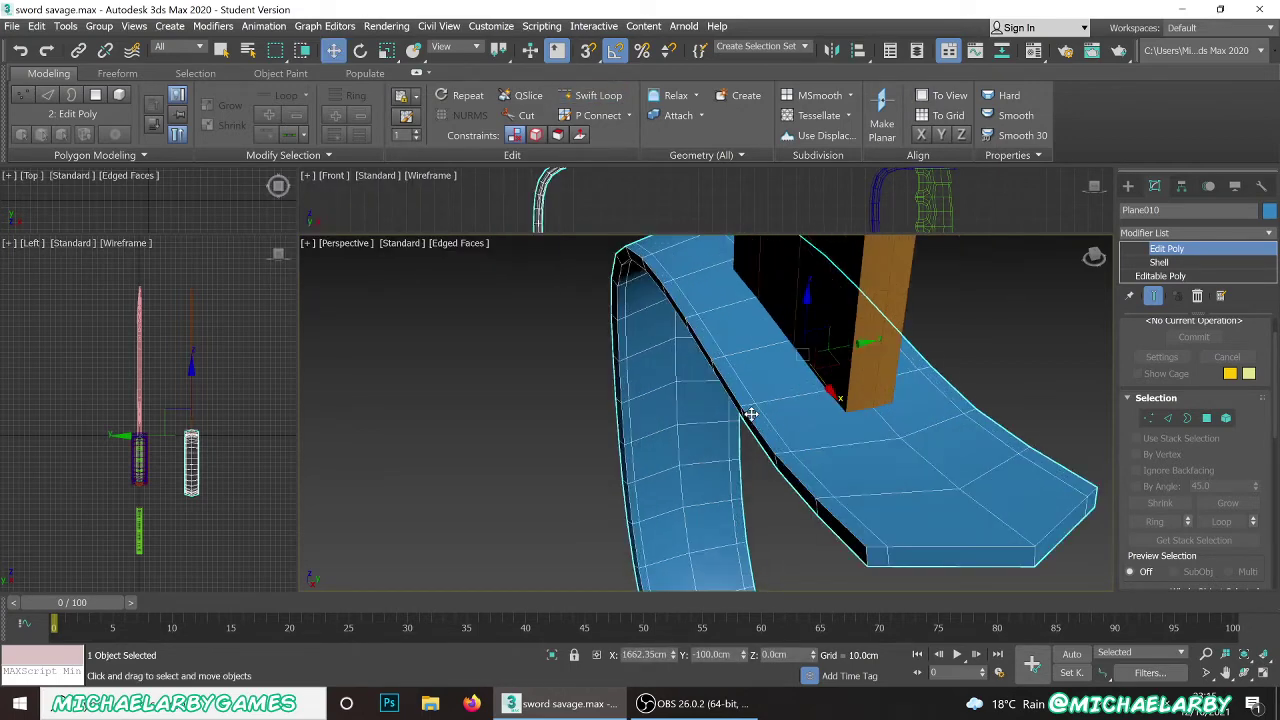
pyautogui.click(1206, 418)
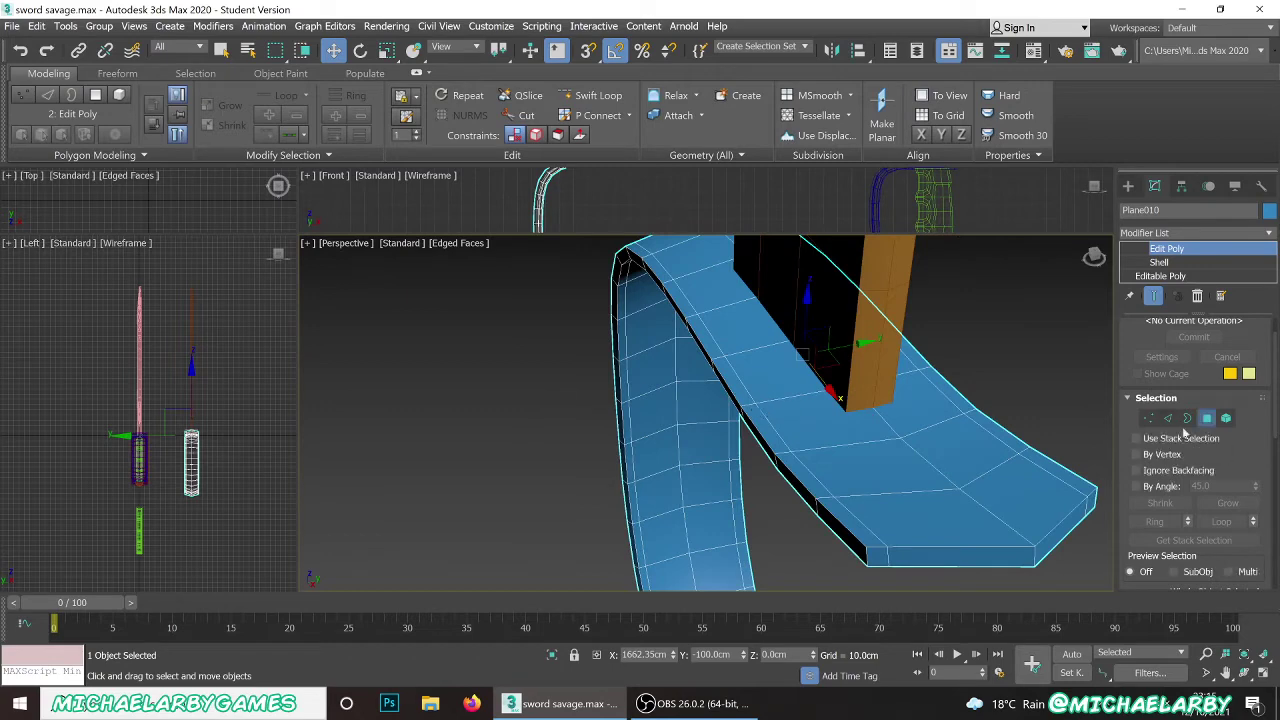
pyautogui.click(840, 515)
pyautogui.keyDown('ctrl'); pyautogui.click(817, 489); pyautogui.keyUp('ctrl')
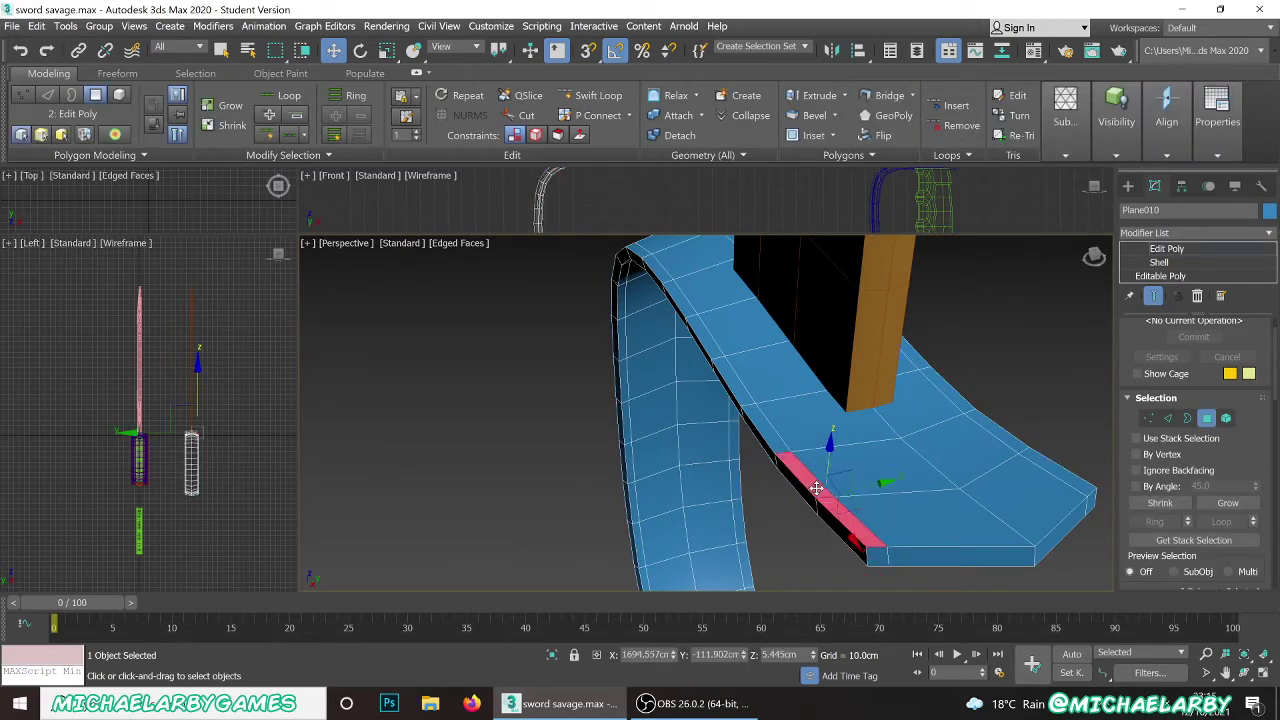
pyautogui.keyDown('ctrl'); pyautogui.click(769, 436); pyautogui.keyUp('ctrl')
pyautogui.keyDown('ctrl'); pyautogui.click(740, 388); pyautogui.keyUp('ctrl')
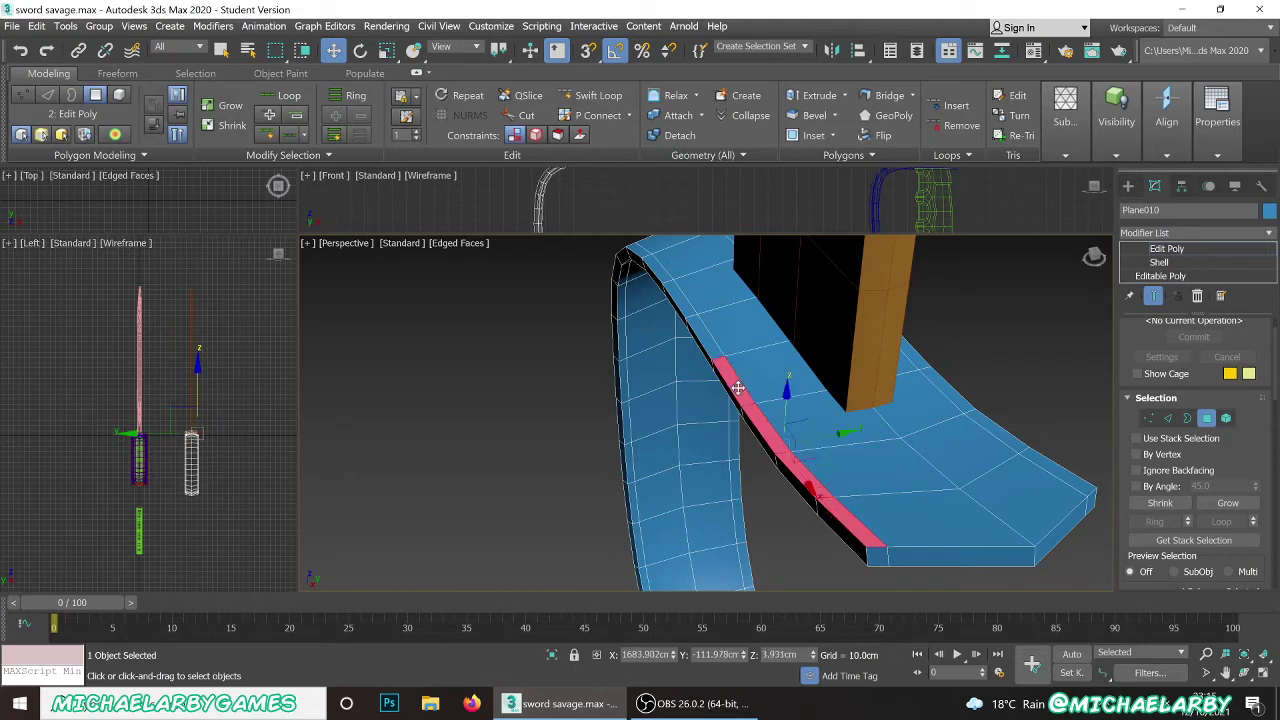
pyautogui.click(886, 499)
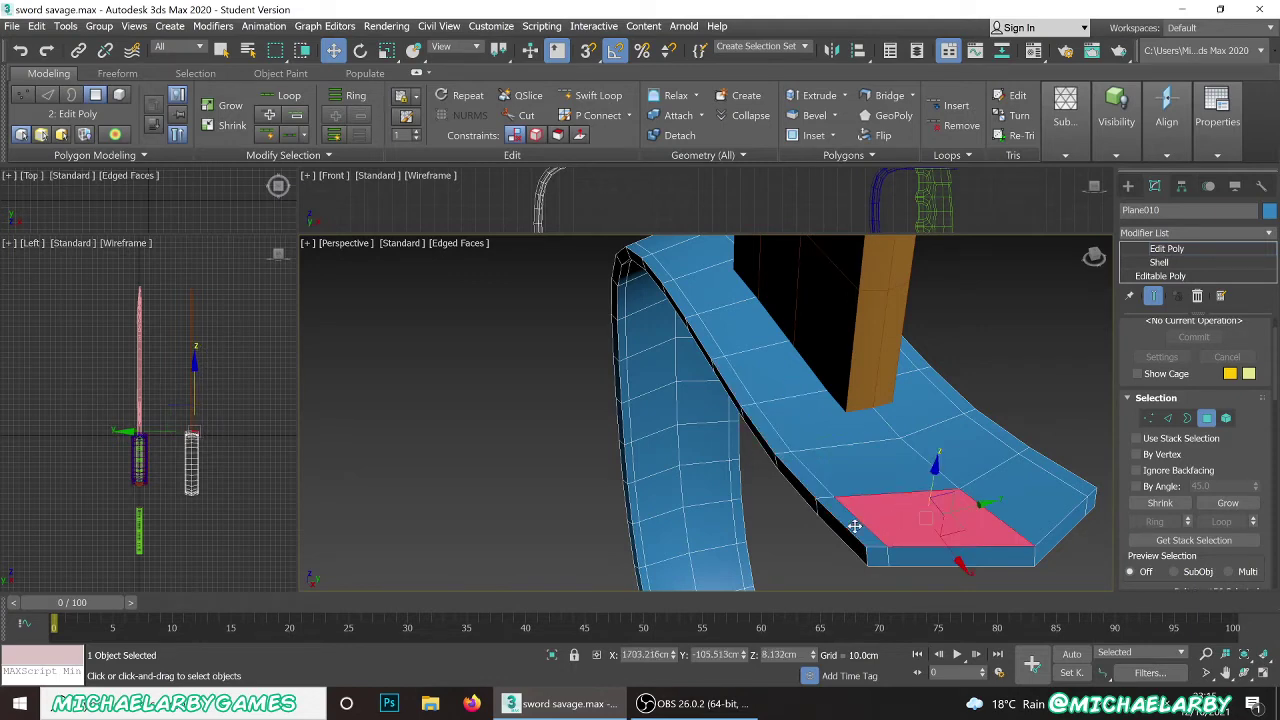
# - Select the full loop of narrow rim polygons along one side of the guard
pyautogui.click(848, 520)
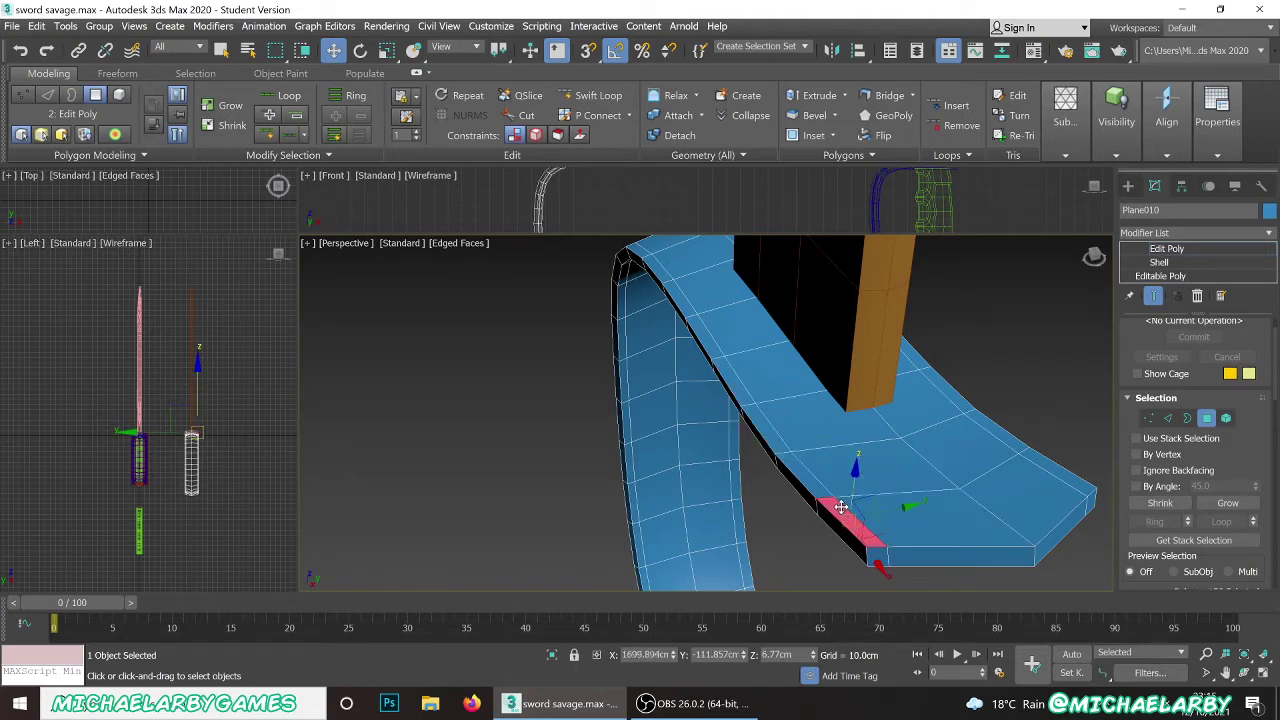
pyautogui.press('shift')
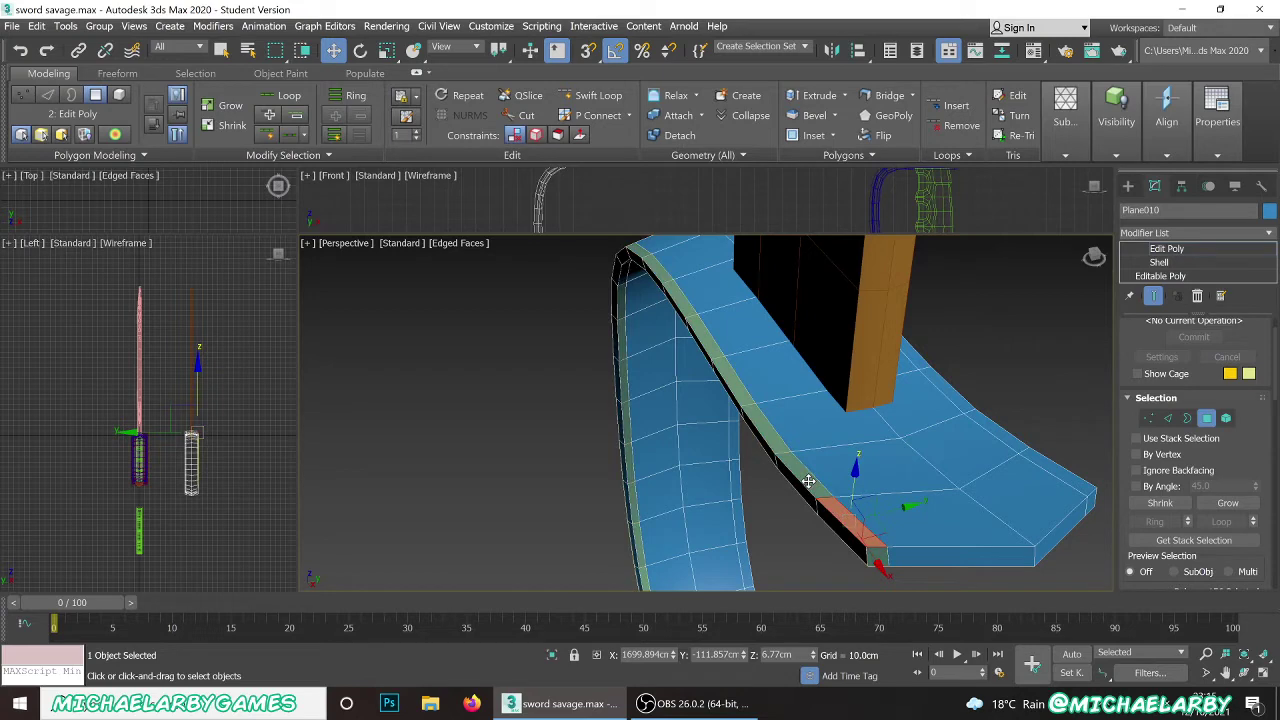
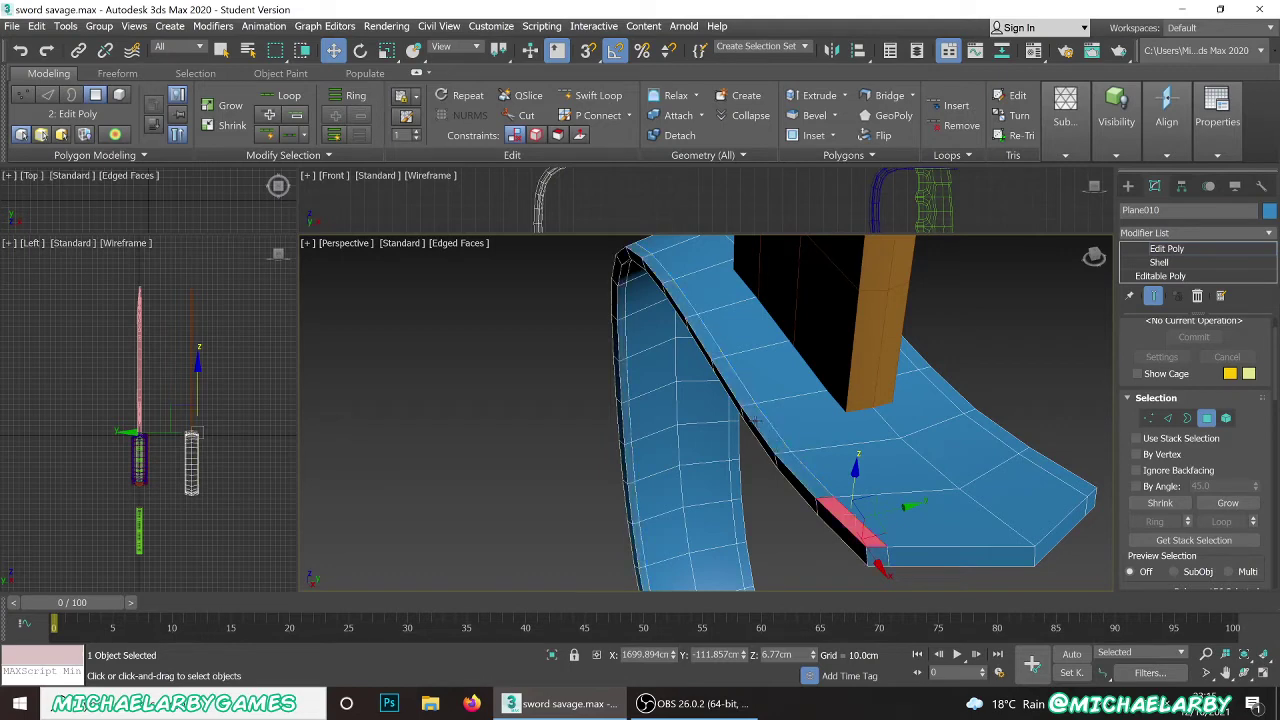
pyautogui.keyDown('shift'); pyautogui.click(805, 475); pyautogui.keyUp('shift')
pyautogui.keyDown('alt'); pyautogui.moveTo(766, 424); pyautogui.dragTo(738, 416, button='middle'); pyautogui.keyUp('alt')
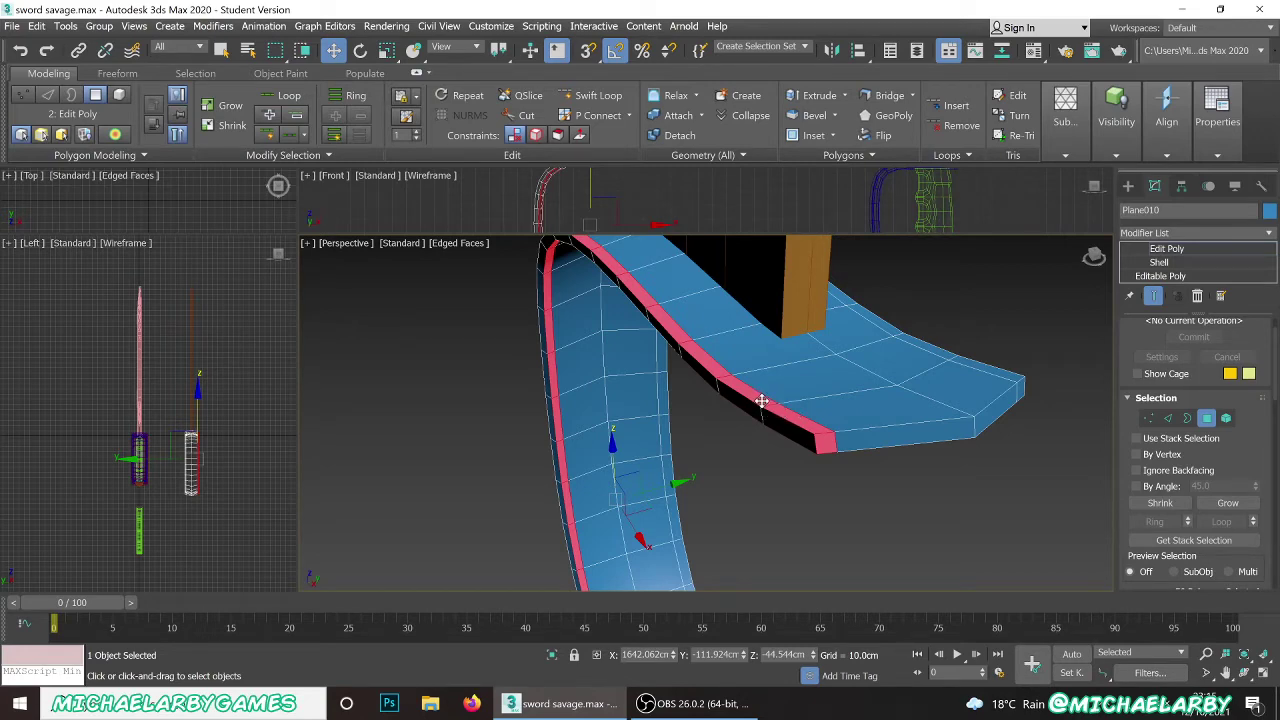
# - Add the matching loop of narrow rim polygons on the guard's opposite side to the selection
pyautogui.keyDown('alt'); pyautogui.moveTo(817, 429); pyautogui.dragTo(812, 360, button='middle'); pyautogui.keyUp('alt')
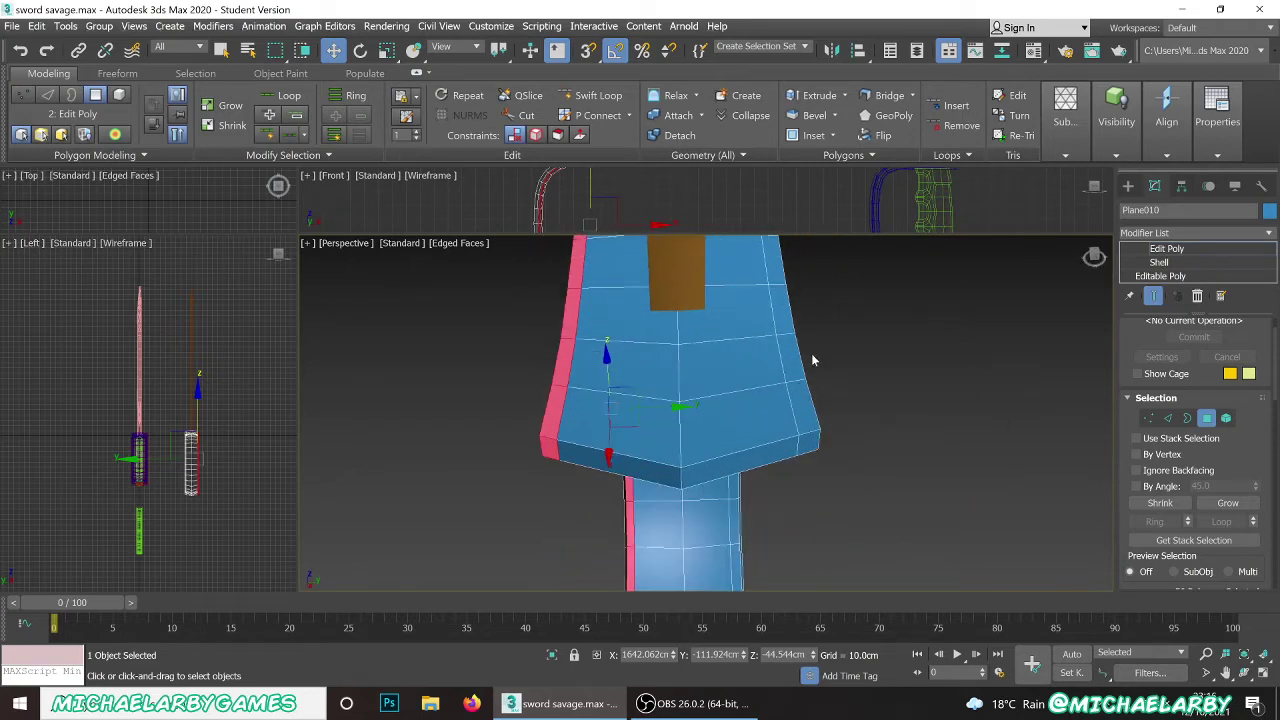
pyautogui.click(803, 402)
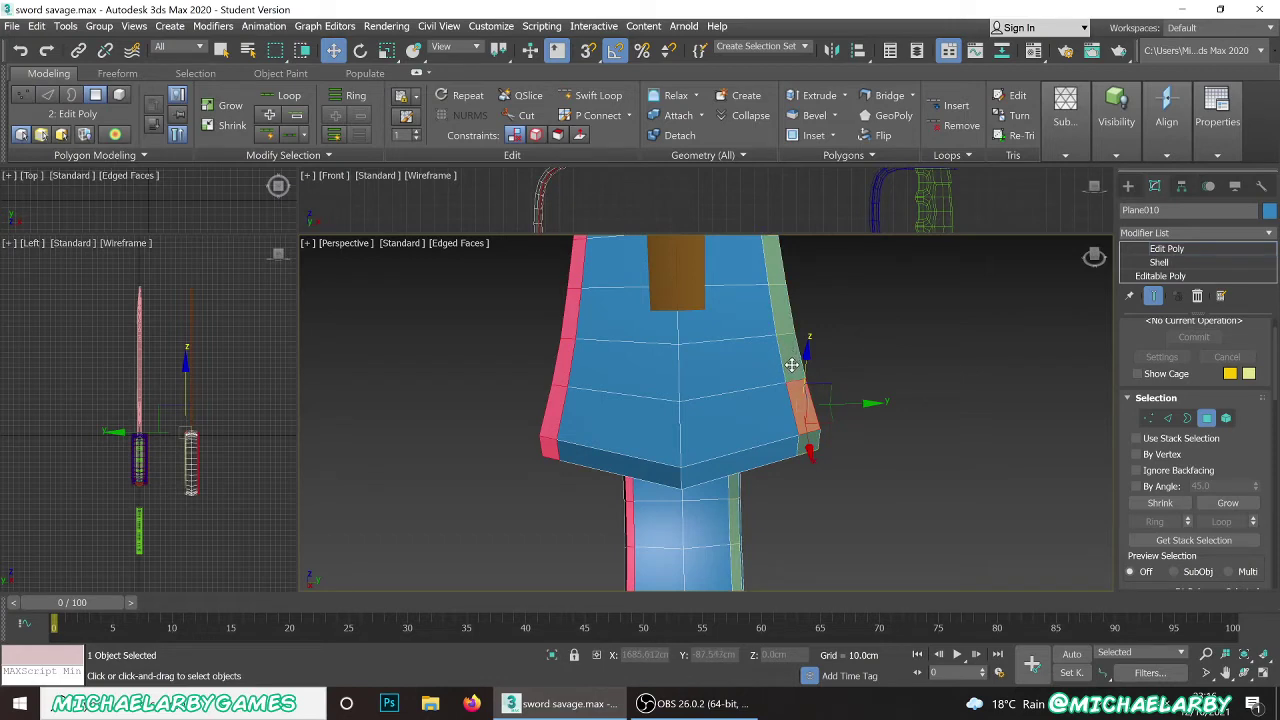
pyautogui.keyDown('shift'); pyautogui.click(791, 365); pyautogui.keyUp('shift')
pyautogui.keyDown('alt'); pyautogui.moveTo(791, 365); pyautogui.dragTo(617, 397, button='middle'); pyautogui.keyUp('alt')
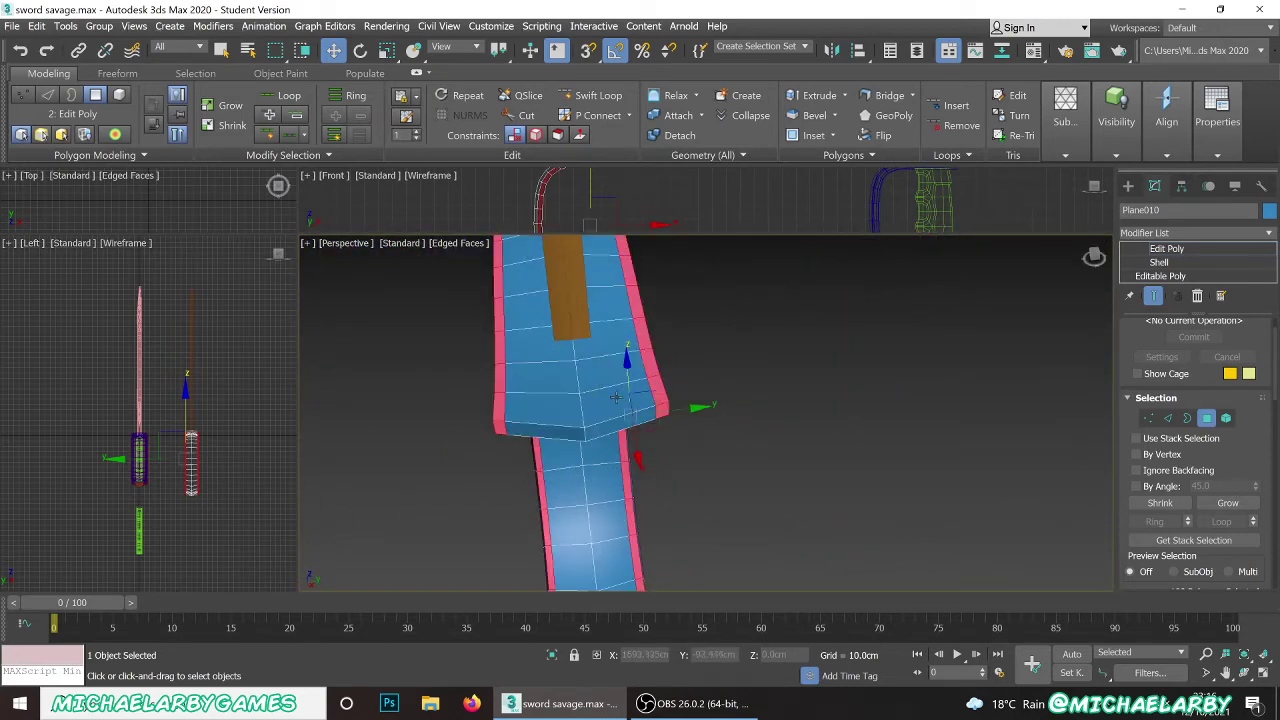
# - Add the two wide polygons across the guard's upper tip to the selection, joining both rim strips
pyautogui.scroll(2, 564, 413)
pyautogui.keyDown('ctrl'); pyautogui.click(558, 413); pyautogui.keyUp('ctrl')
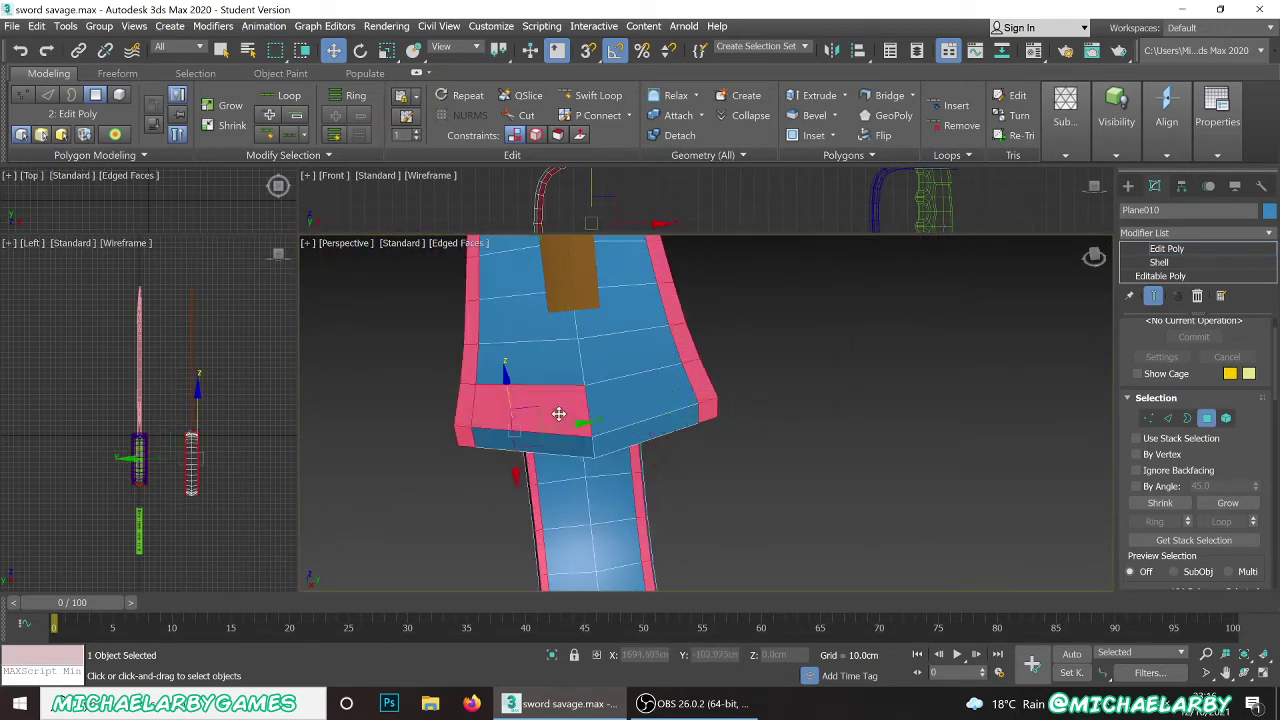
pyautogui.keyDown('ctrl'); pyautogui.click(614, 409); pyautogui.keyUp('ctrl')
pyautogui.keyDown('alt'); pyautogui.moveTo(599, 434); pyautogui.dragTo(560, 355, button='middle'); pyautogui.keyUp('alt')
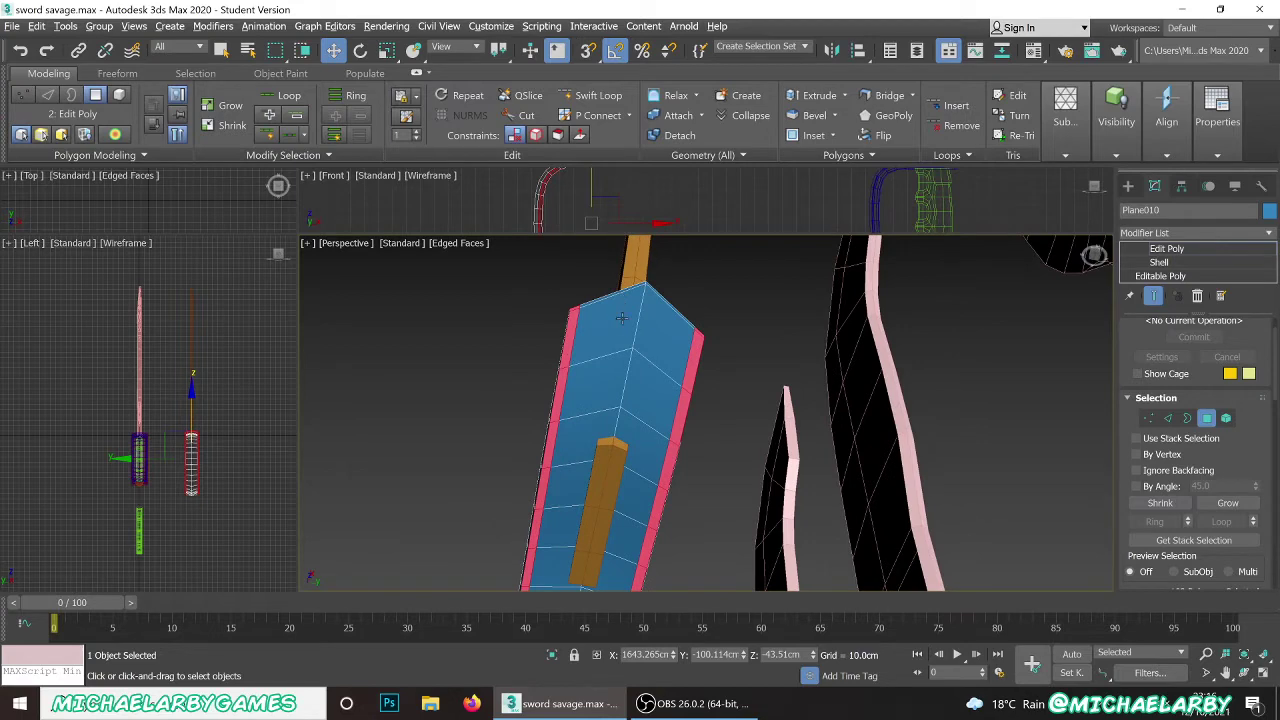
# - Add the remaining wide tip polygons around the guard's ends to the rim selection
pyautogui.keyDown('alt'); pyautogui.moveTo(621, 317); pyautogui.dragTo(628, 188, button='middle'); pyautogui.keyUp('alt')
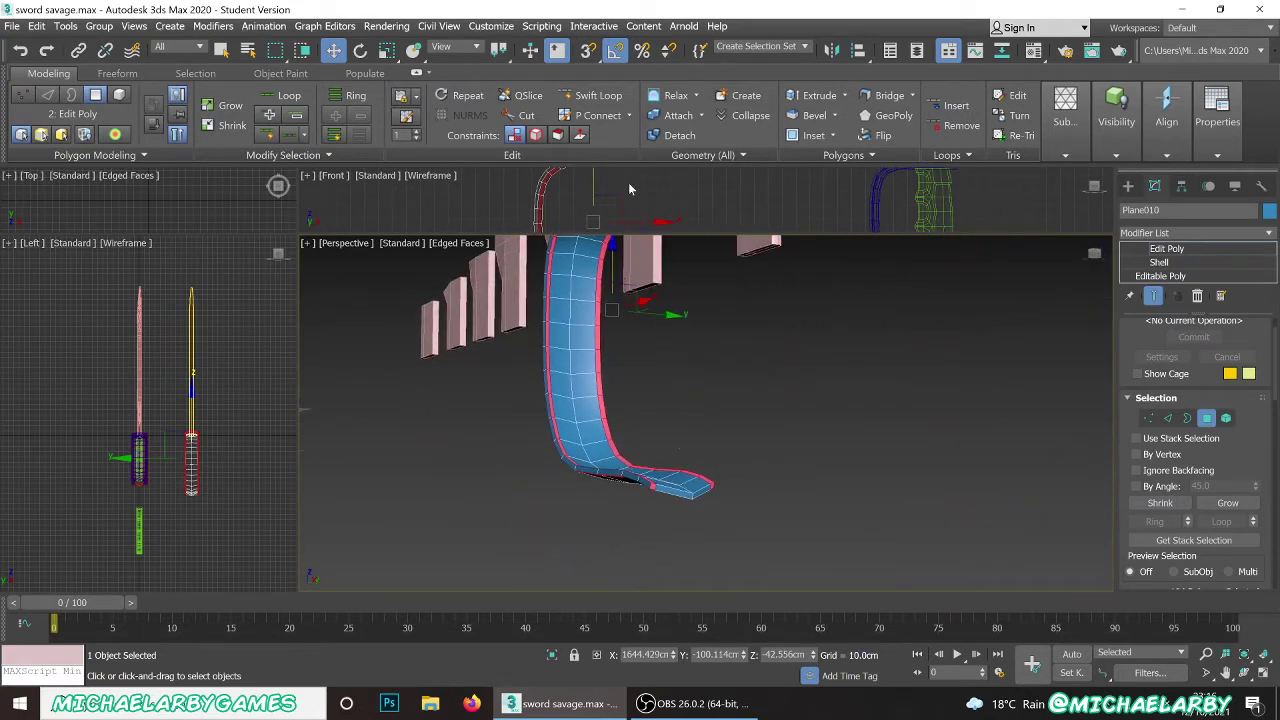
pyautogui.scroll(3, 652, 488)
pyautogui.keyDown('alt'); pyautogui.moveTo(662, 488); pyautogui.dragTo(582, 354, button='middle'); pyautogui.keyUp('alt')
pyautogui.keyDown('ctrl'); pyautogui.click(649, 386); pyautogui.keyUp('ctrl')
pyautogui.keyDown('ctrl'); pyautogui.click(594, 391); pyautogui.keyUp('ctrl')
pyautogui.moveTo(527, 322); pyautogui.dragTo(511, 571, button='middle')
pyautogui.keyDown('ctrl'); pyautogui.click(460, 361); pyautogui.keyUp('ctrl')
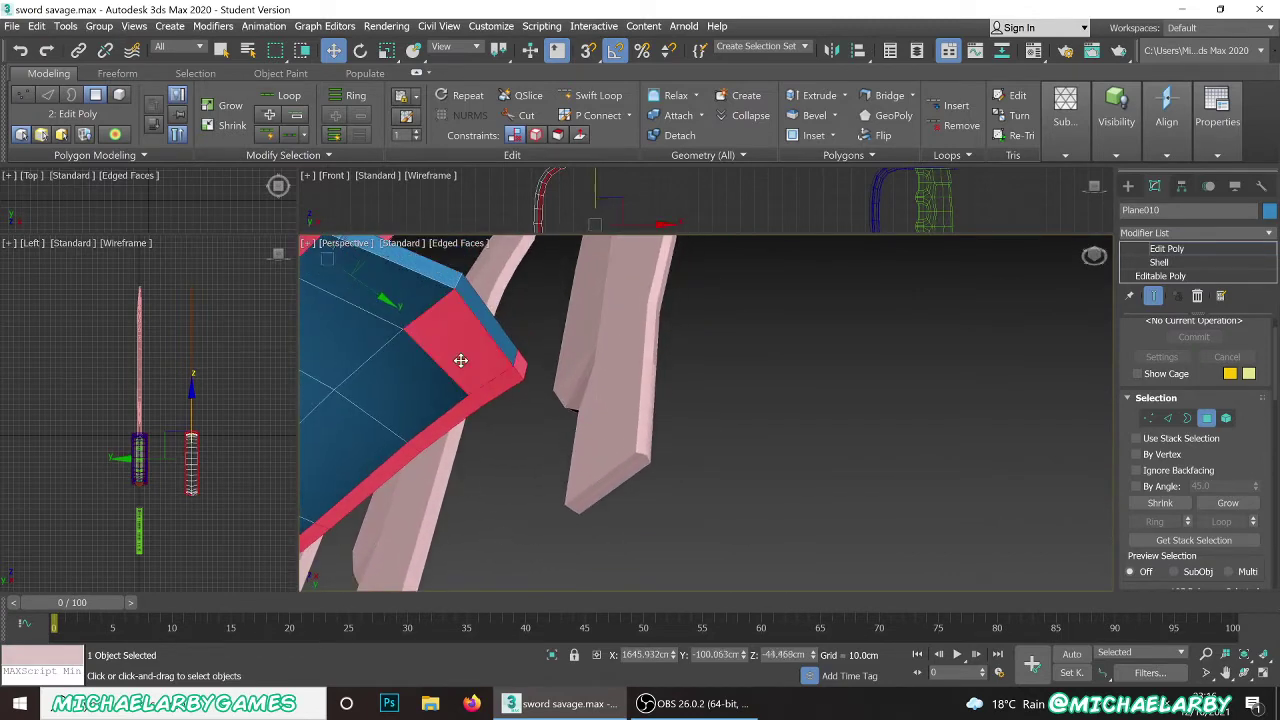
# - Remove the corner polygons on the end faces of the guard's lower tip from the selection and check the remaining rim
pyautogui.scroll(-3, 568, 404)
pyautogui.keyDown('alt'); pyautogui.moveTo(567, 405); pyautogui.dragTo(547, 330, button='middle'); pyautogui.keyUp('alt')
pyautogui.scroll(3, 550, 287)
pyautogui.scroll(-2, 584, 412)
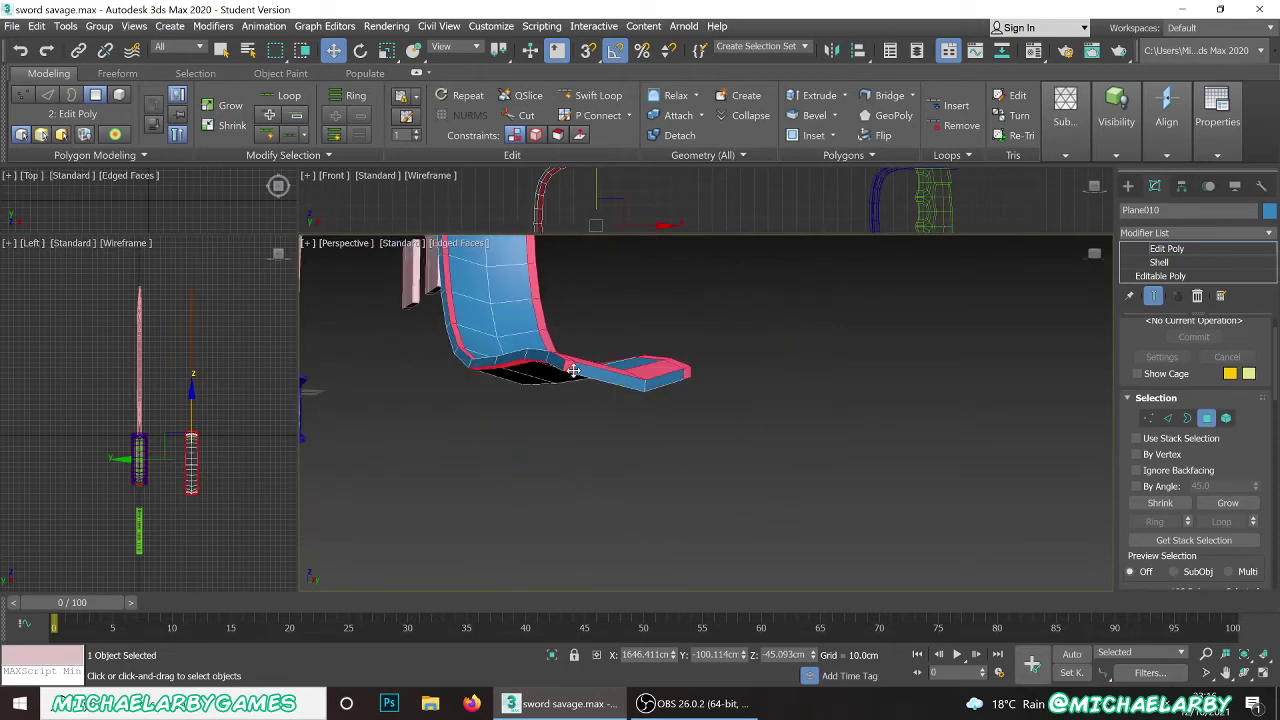
pyautogui.scroll(2, 572, 370)
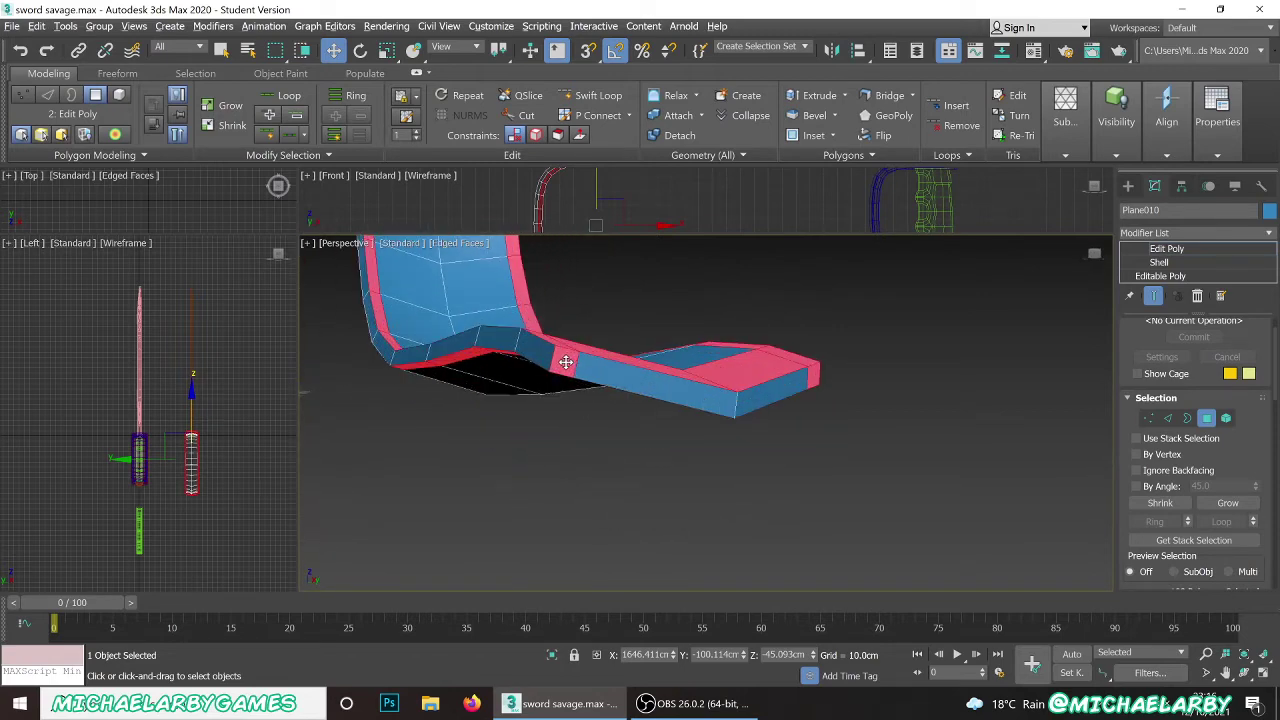
pyautogui.keyDown('alt'); pyautogui.click(566, 362); pyautogui.keyUp('alt')
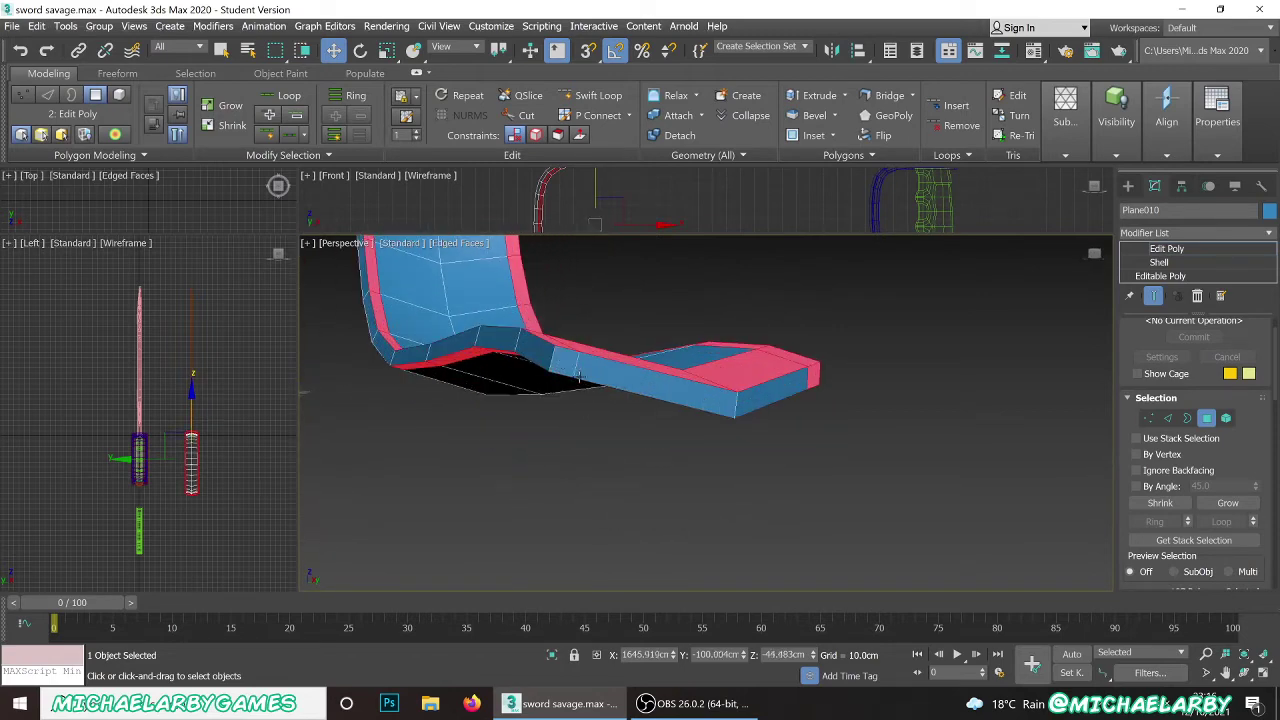
pyautogui.keyDown('alt'); pyautogui.click(814, 375); pyautogui.keyUp('alt')
pyautogui.keyDown('alt'); pyautogui.moveTo(562, 390); pyautogui.dragTo(540, 491, button='middle'); pyautogui.keyUp('alt')
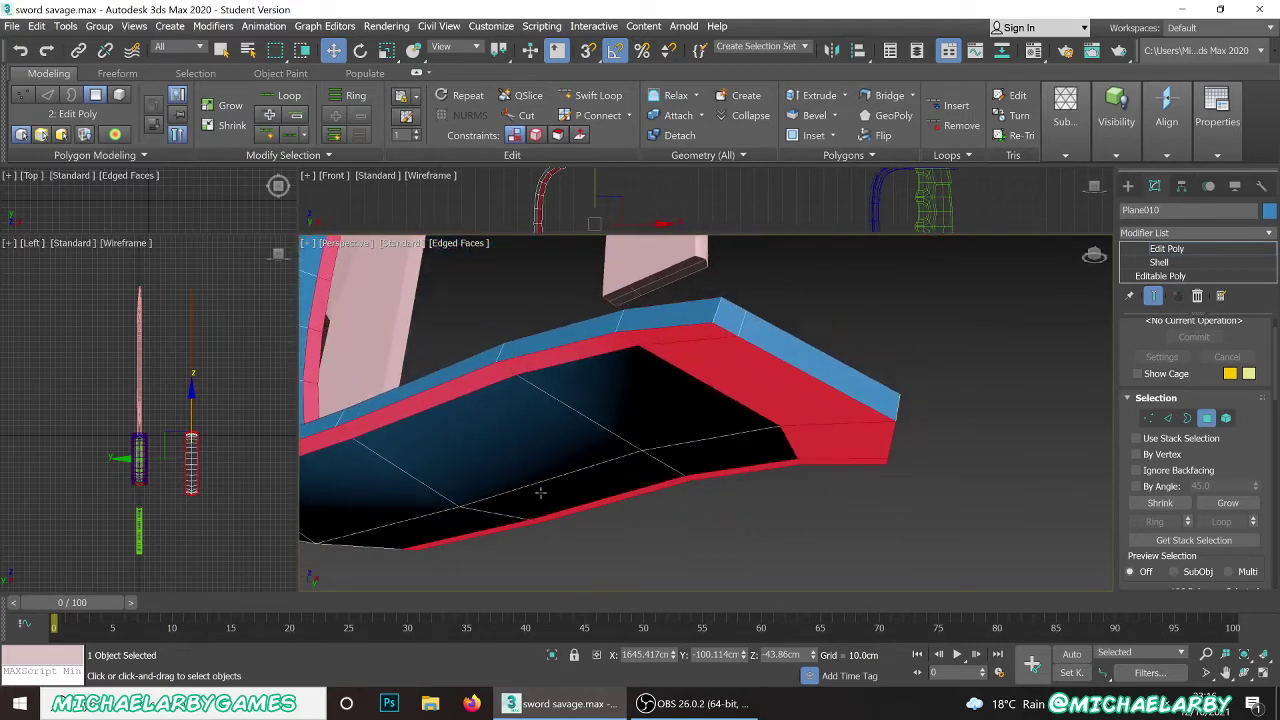
pyautogui.scroll(-4, 536, 489)
pyautogui.keyDown('alt'); pyautogui.moveTo(545, 357); pyautogui.dragTo(557, 480, button='middle'); pyautogui.keyUp('alt')
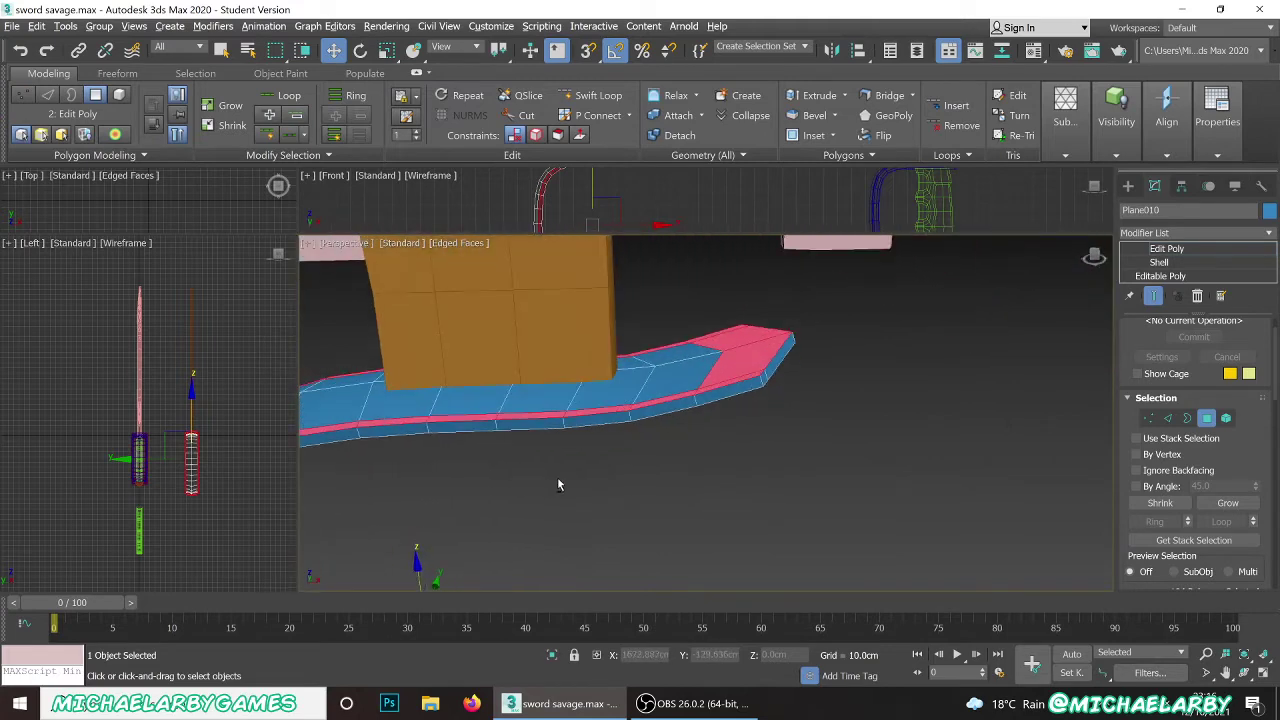
# - Extrude the selected rim polygons by local normals to a height of 1.155 cm, then deselect them
pyautogui.scroll(-5, 1183, 463)
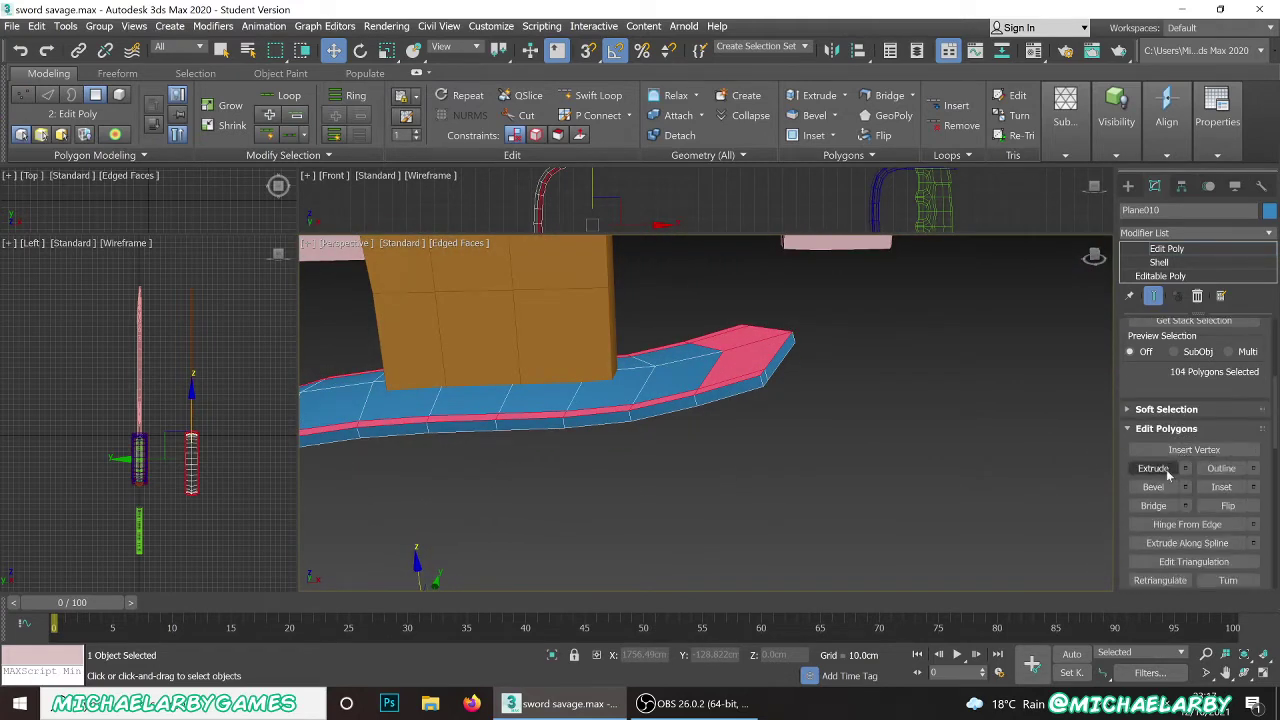
pyautogui.click(1185, 474)
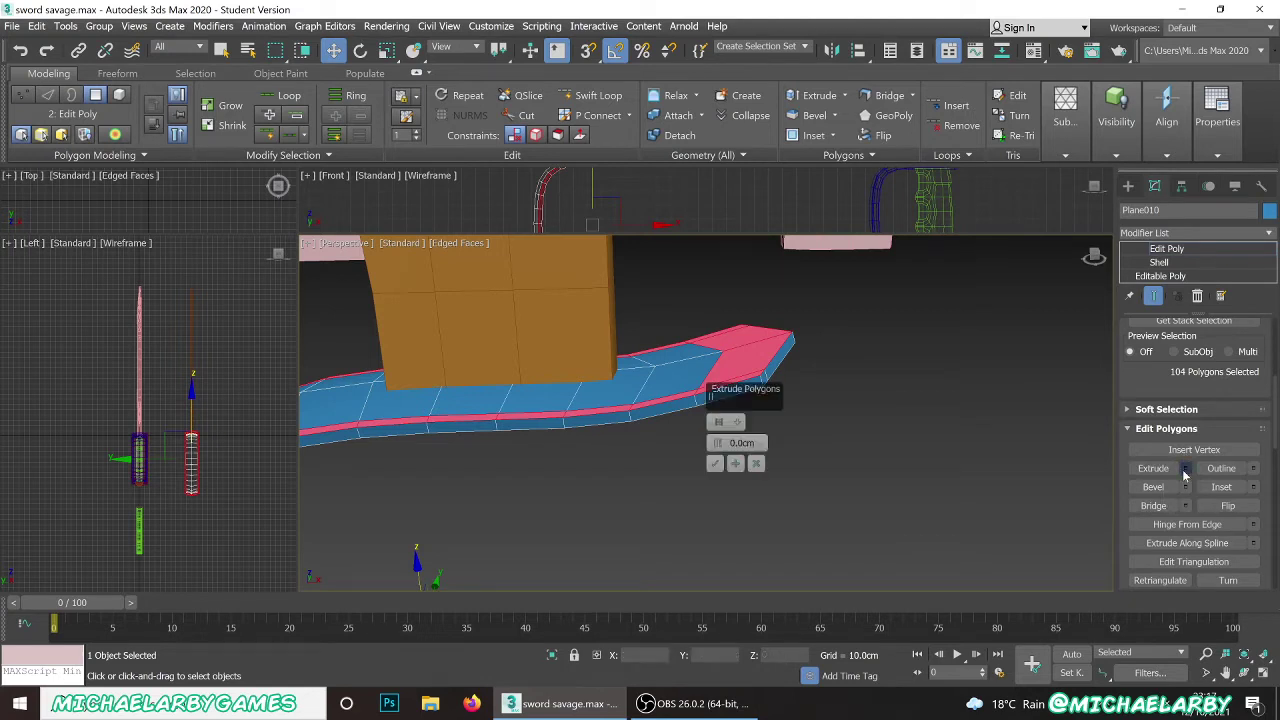
pyautogui.moveTo(717, 443); pyautogui.dragTo(722, 418)
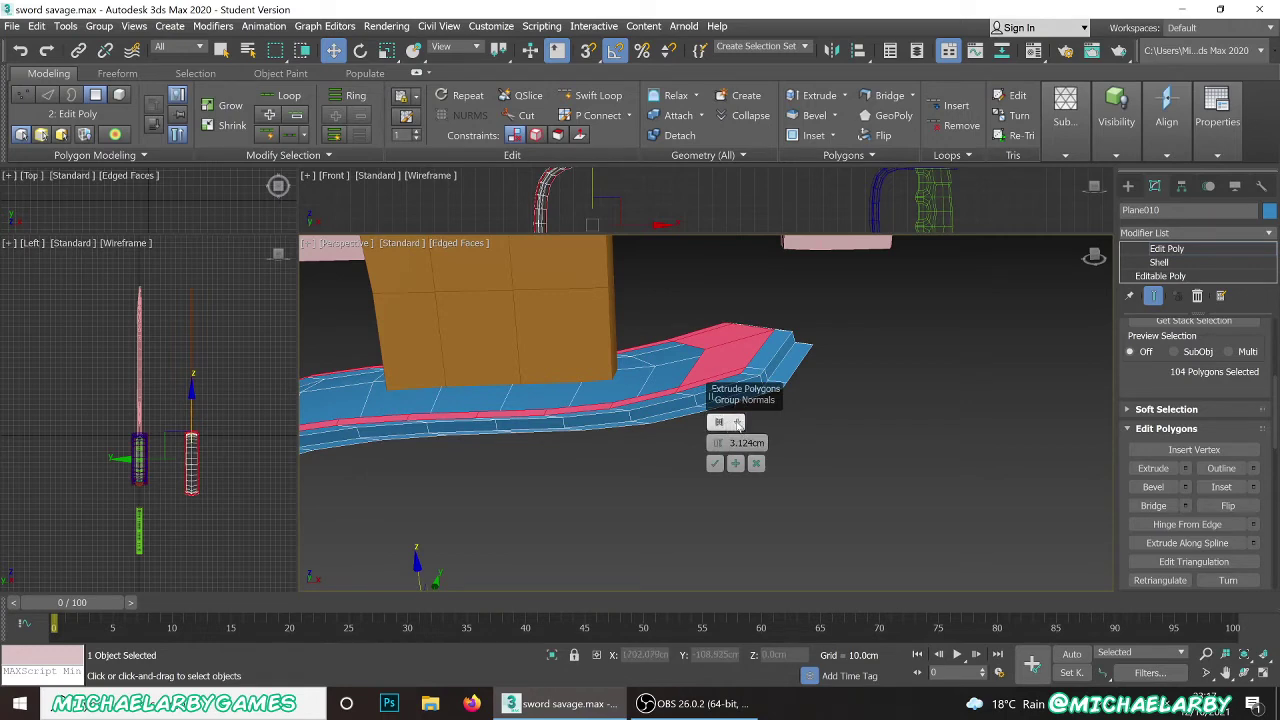
pyautogui.click(738, 423)
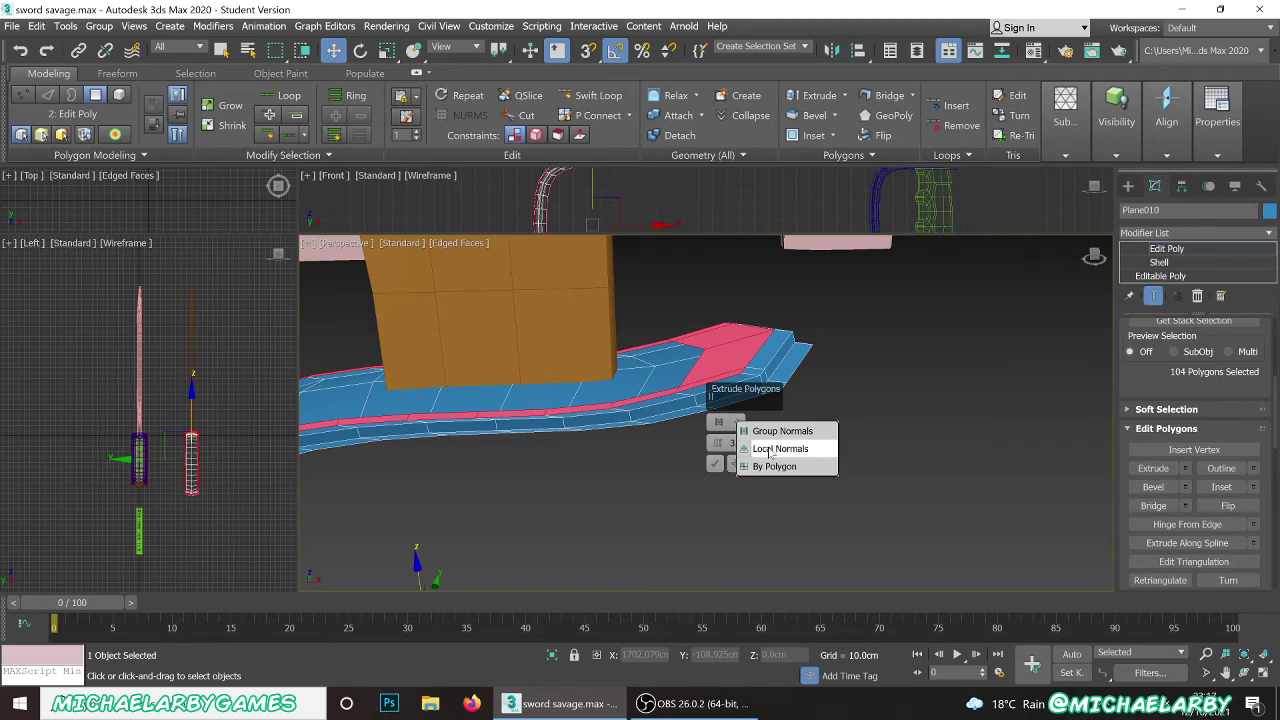
pyautogui.click(768, 449)
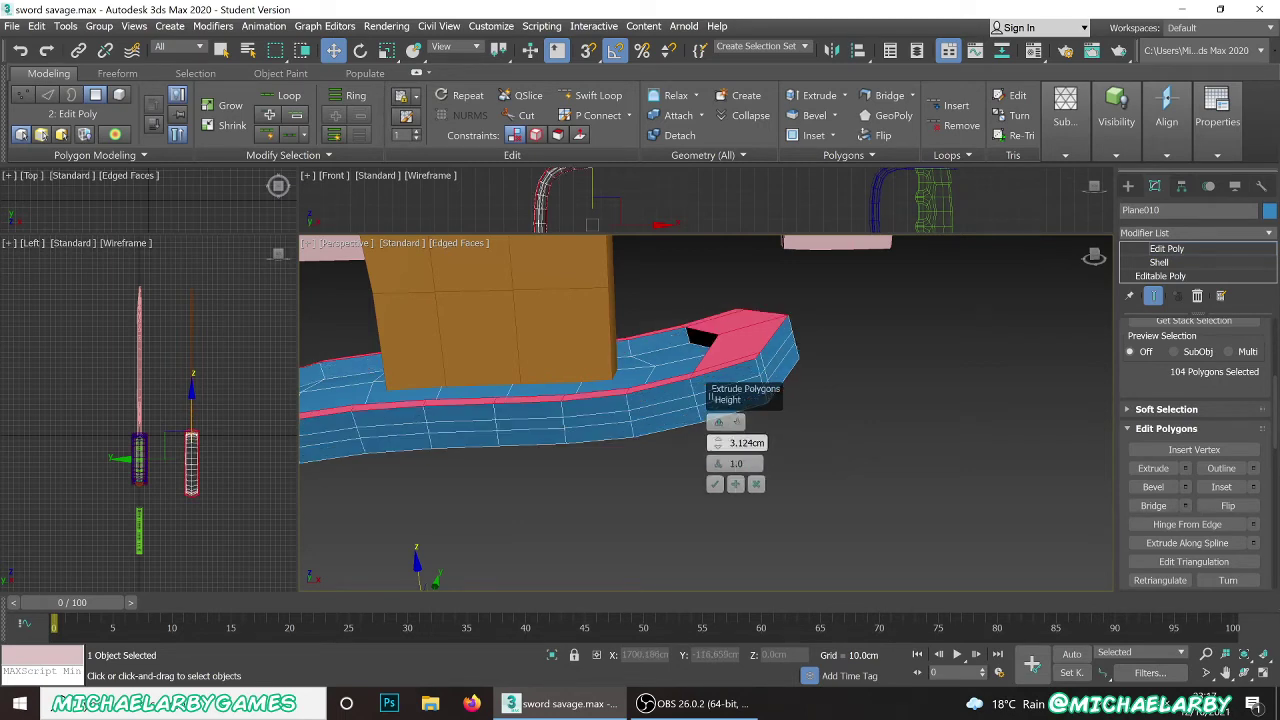
pyautogui.moveTo(717, 447); pyautogui.dragTo(713, 458)
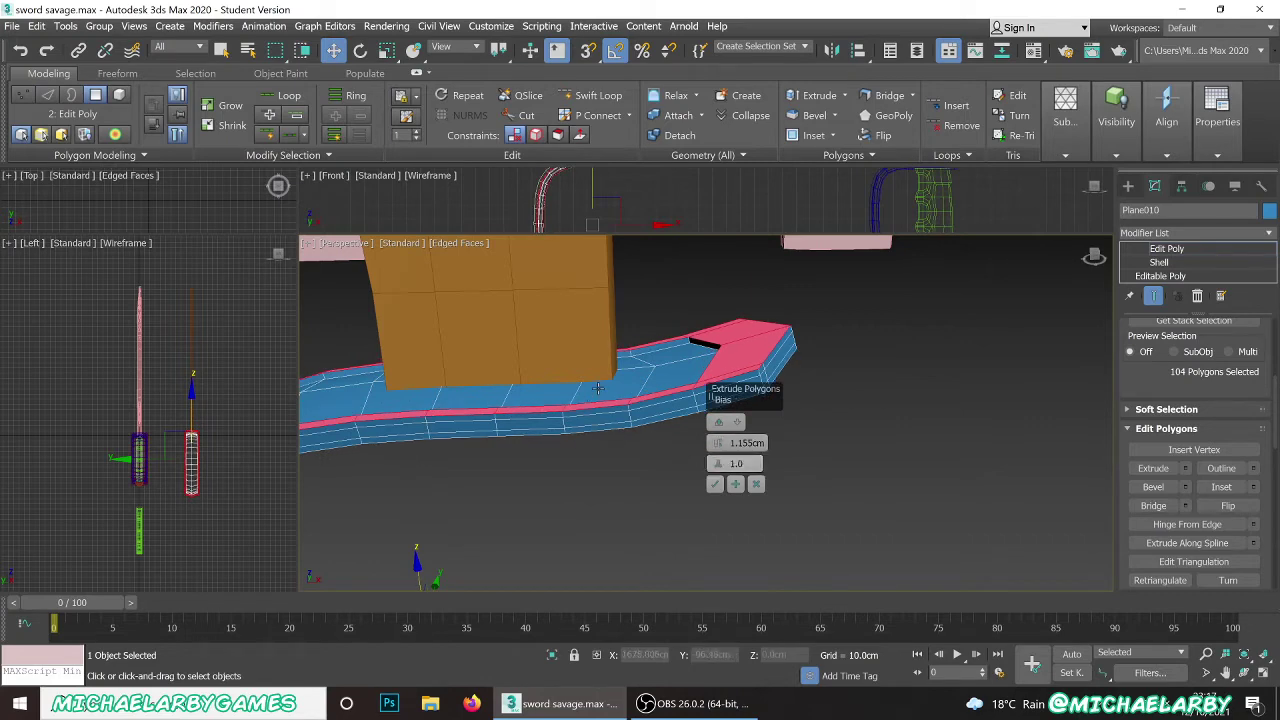
pyautogui.keyDown('alt'); pyautogui.moveTo(573, 439); pyautogui.dragTo(510, 400, button='middle'); pyautogui.keyUp('alt')
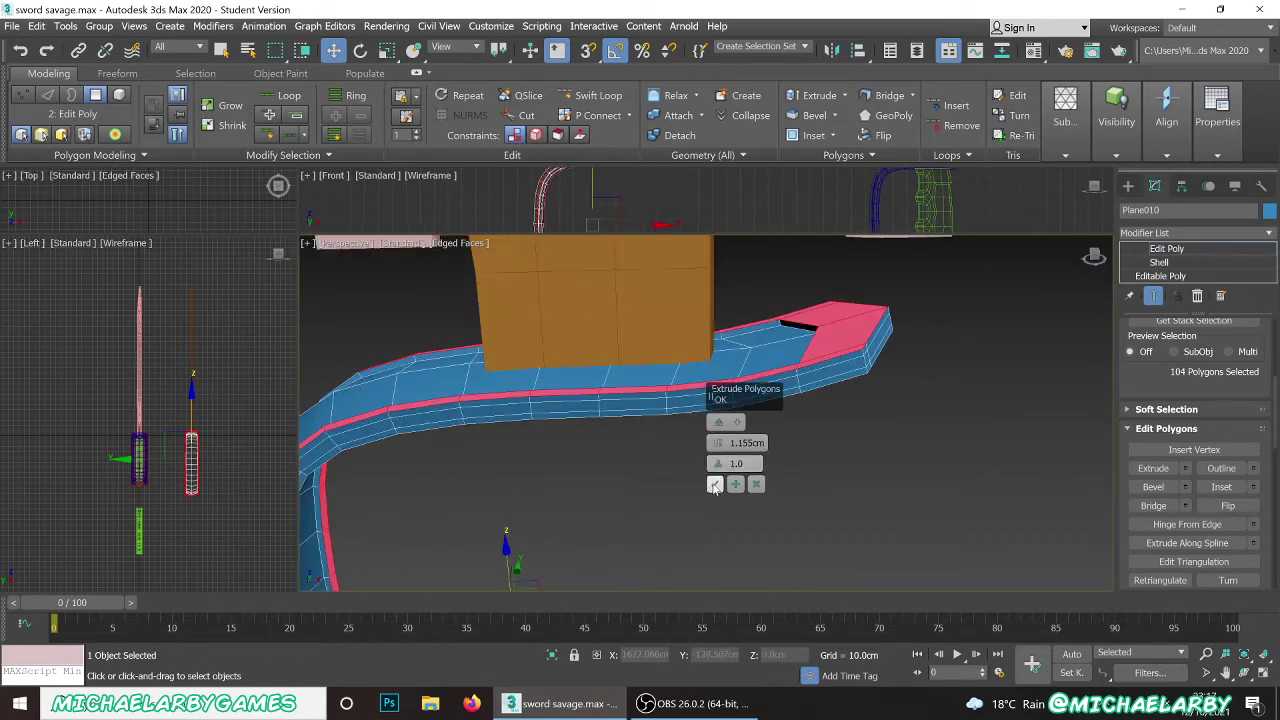
pyautogui.click(714, 484)
pyautogui.click(754, 438)
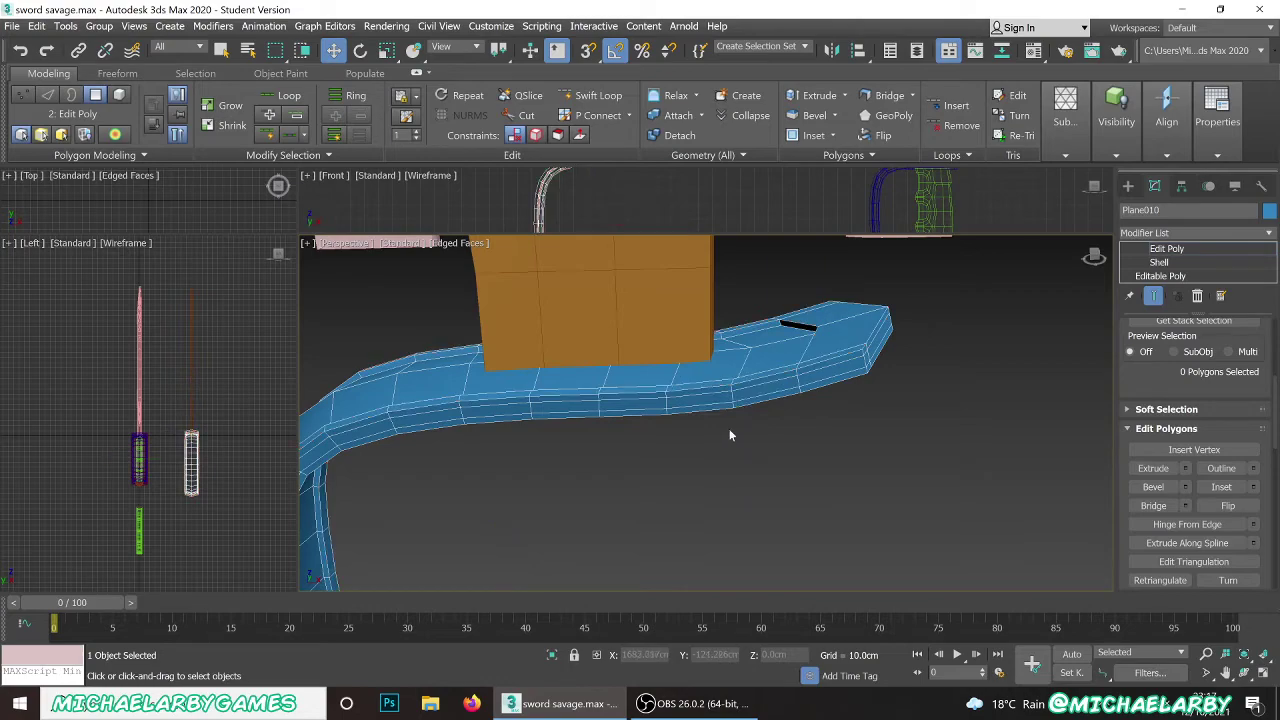
# - Select and remove the two lengthwise edge loops running along the guard's outer side and tip
pyautogui.keyDown('alt'); pyautogui.moveTo(731, 434); pyautogui.dragTo(692, 424, button='middle'); pyautogui.keyUp('alt')
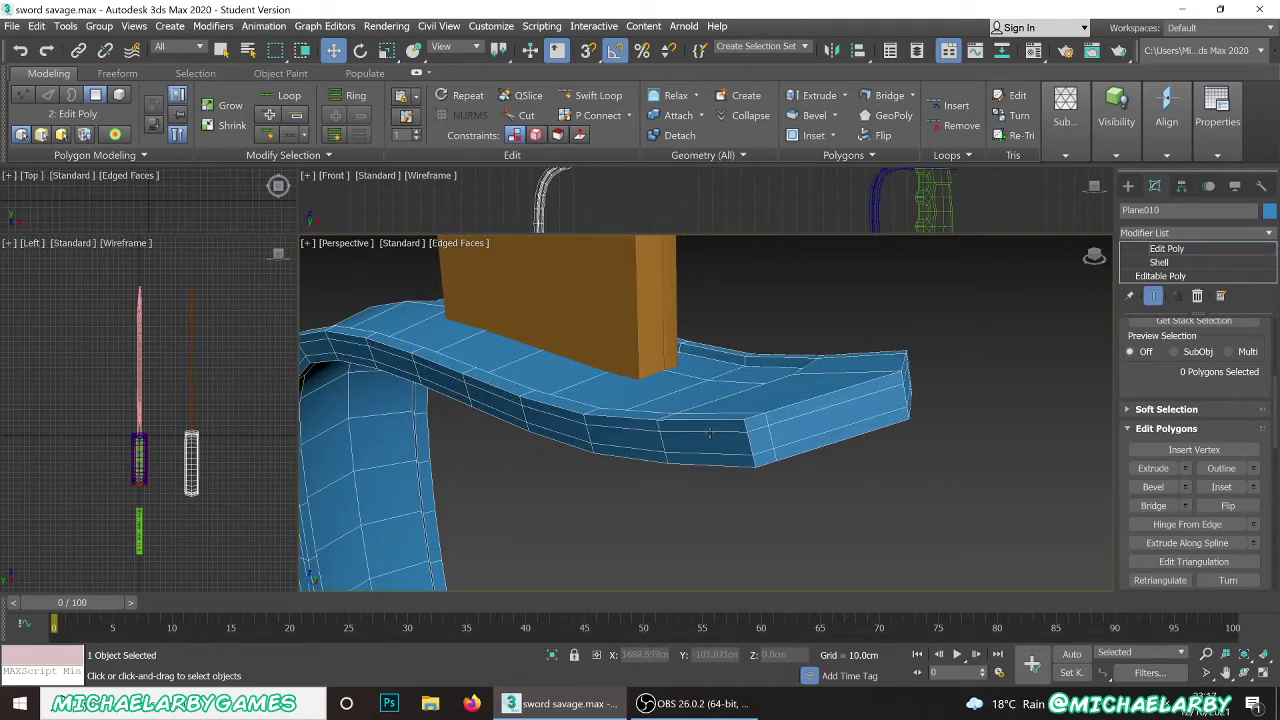
pyautogui.scroll(5, 1206, 427)
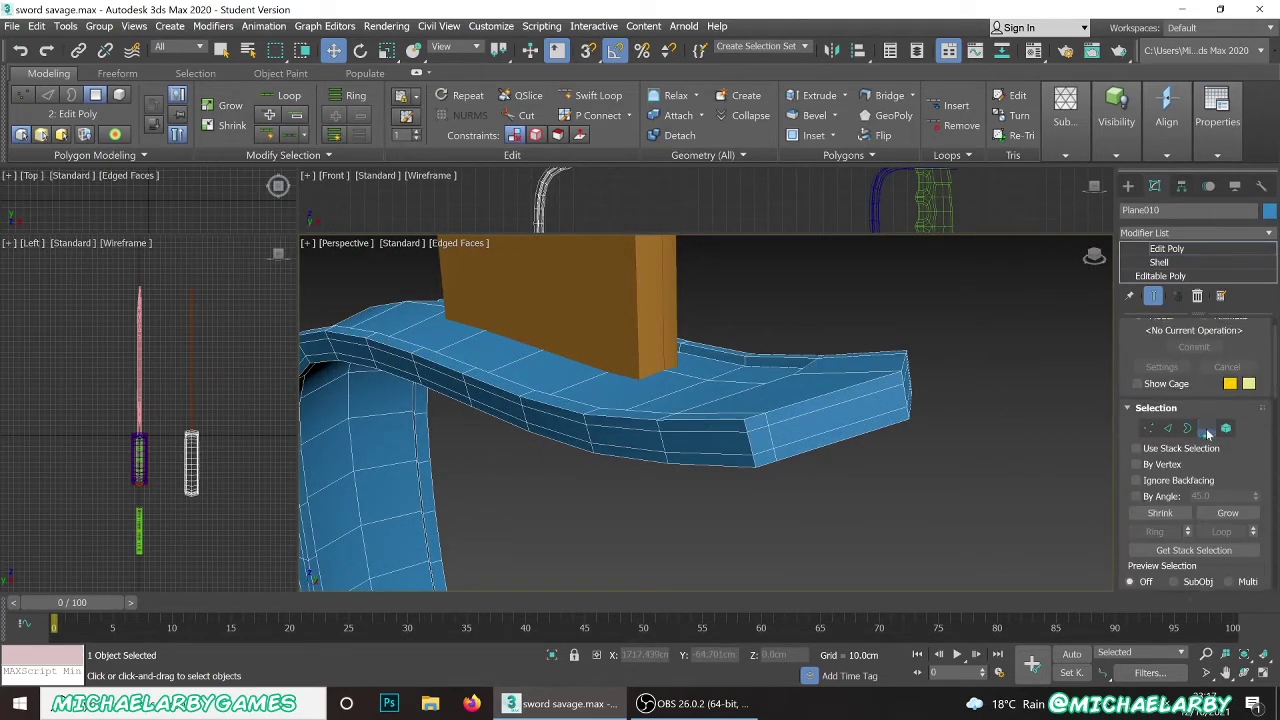
pyautogui.click(1170, 440)
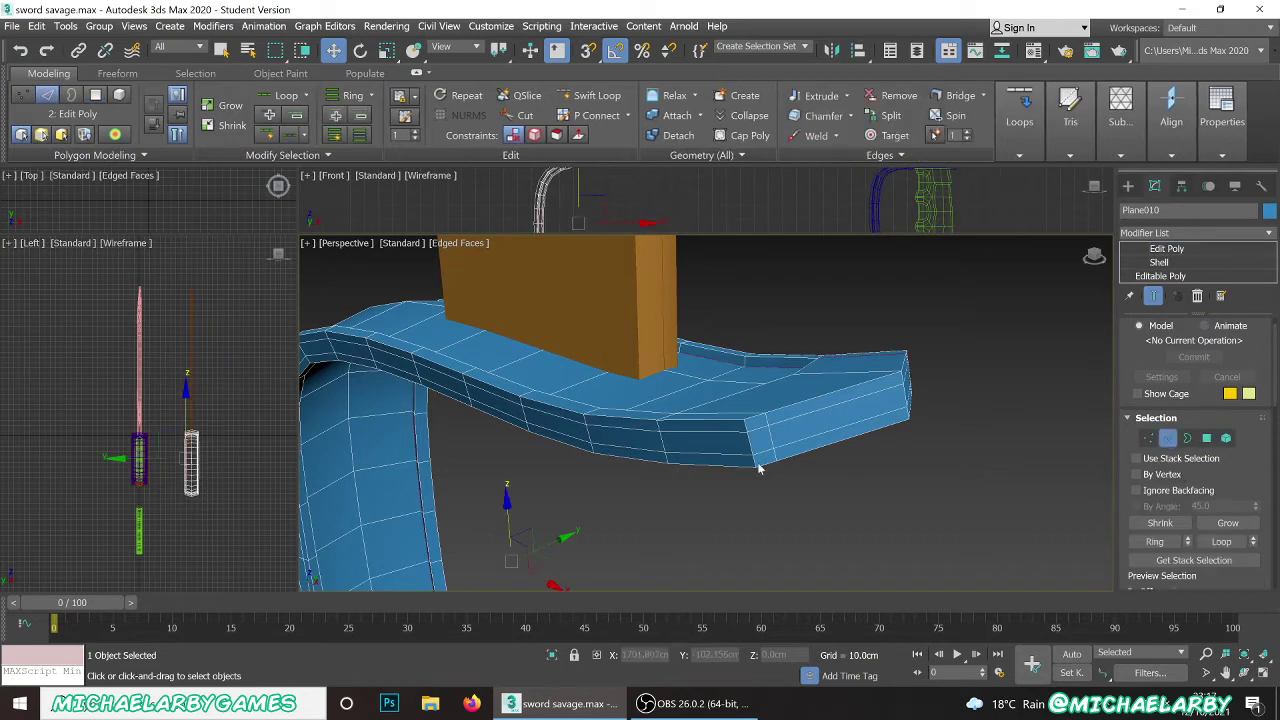
pyautogui.doubleClick(699, 431)
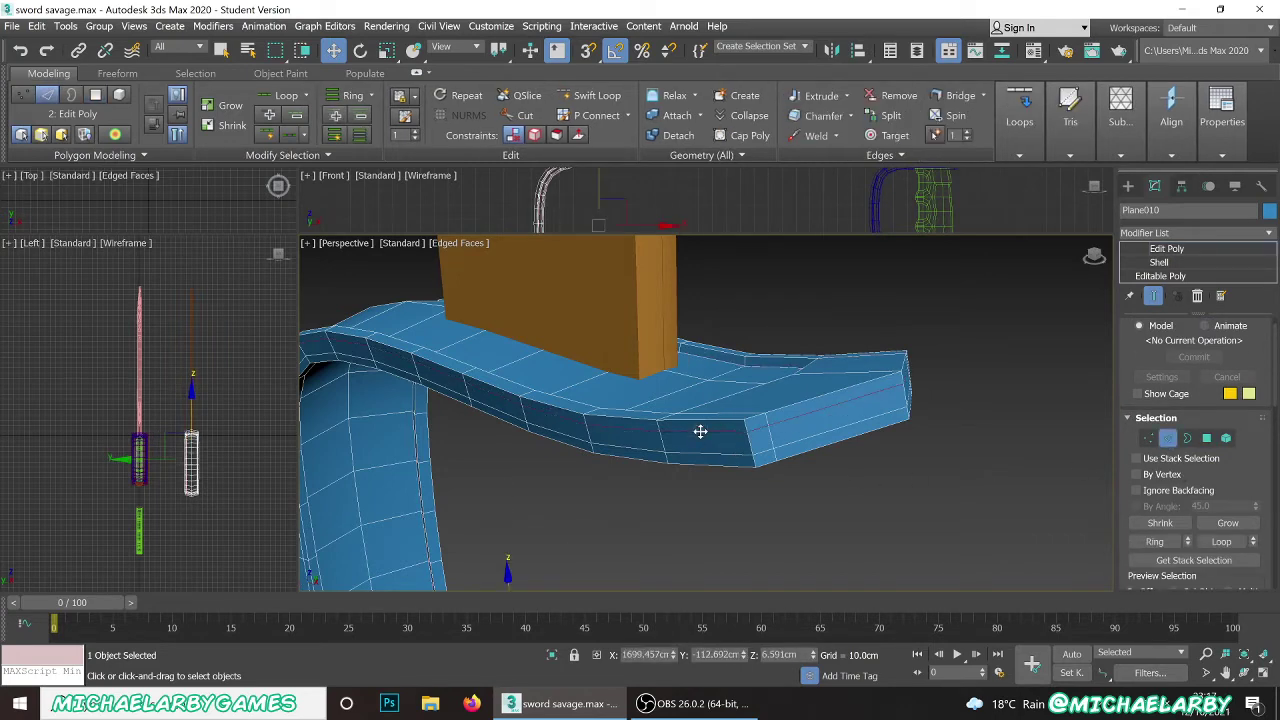
pyautogui.keyDown('alt'); pyautogui.moveTo(700, 431); pyautogui.dragTo(486, 456, button='middle'); pyautogui.keyUp('alt')
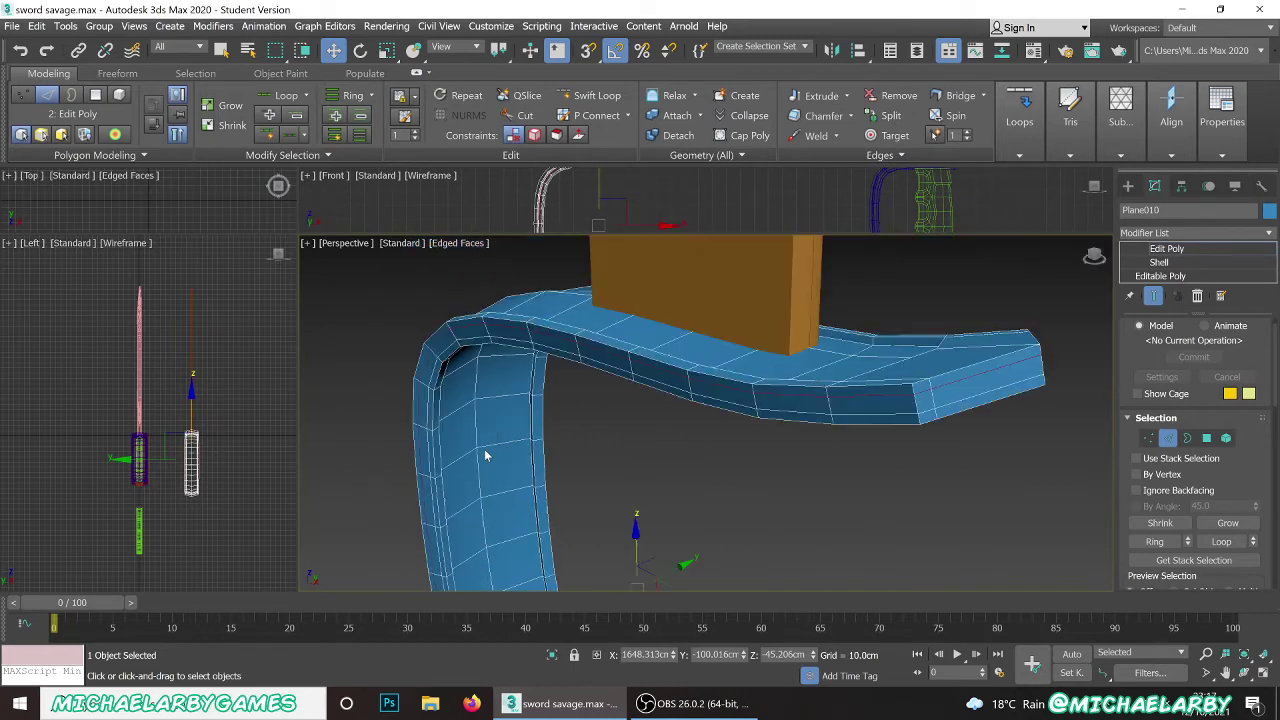
pyautogui.scroll(2, 879, 362)
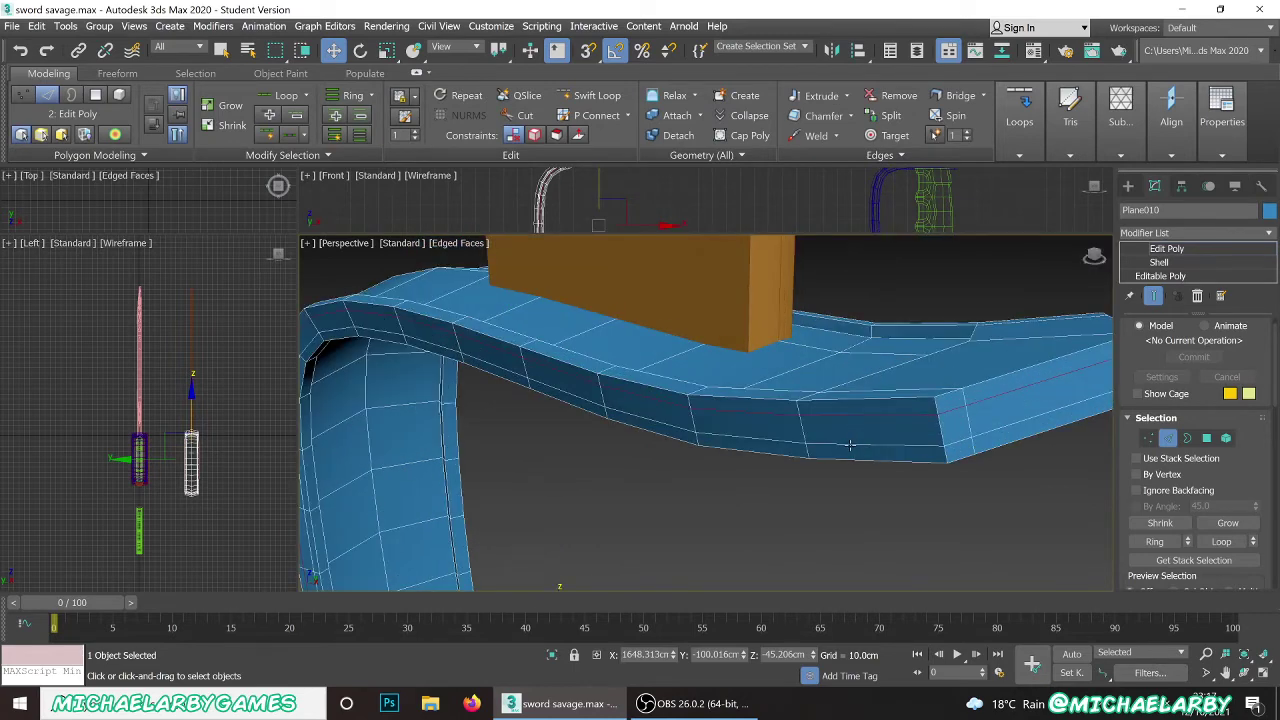
pyautogui.keyDown('ctrl'); pyautogui.doubleClick(850, 445); pyautogui.keyUp('ctrl')
pyautogui.scroll(-2, 705, 427)
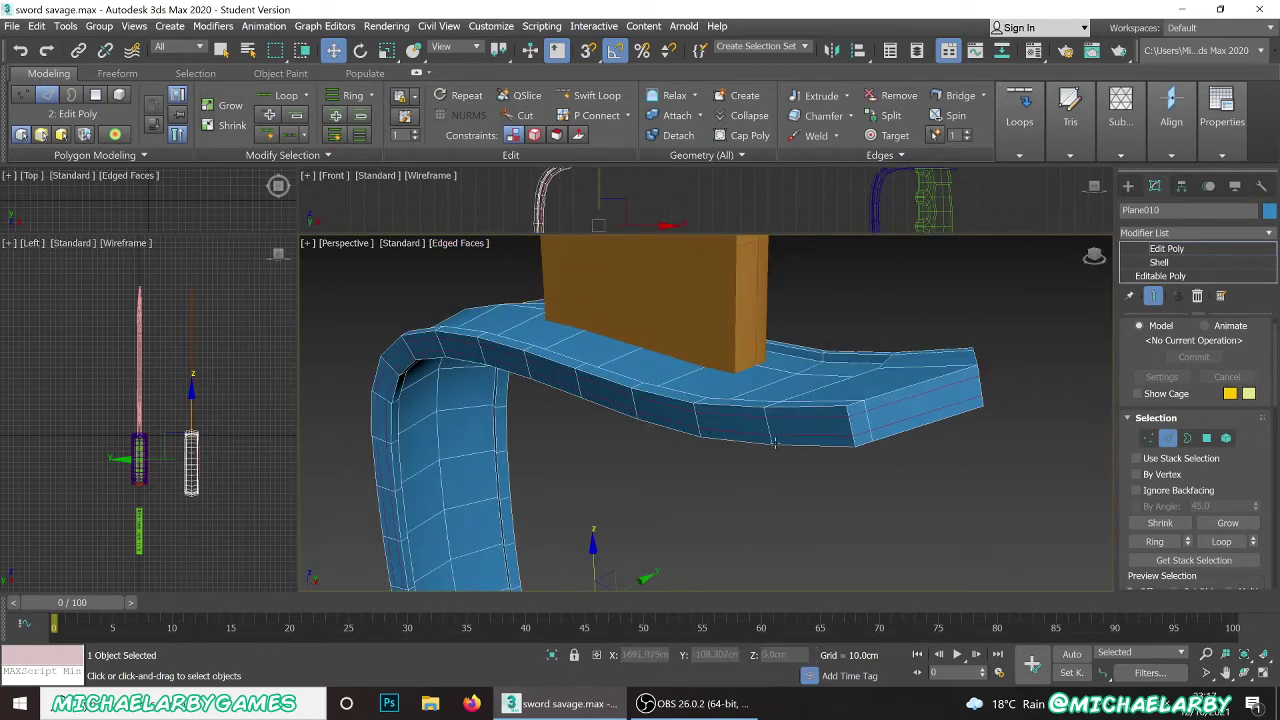
pyautogui.scroll(2, 774, 443)
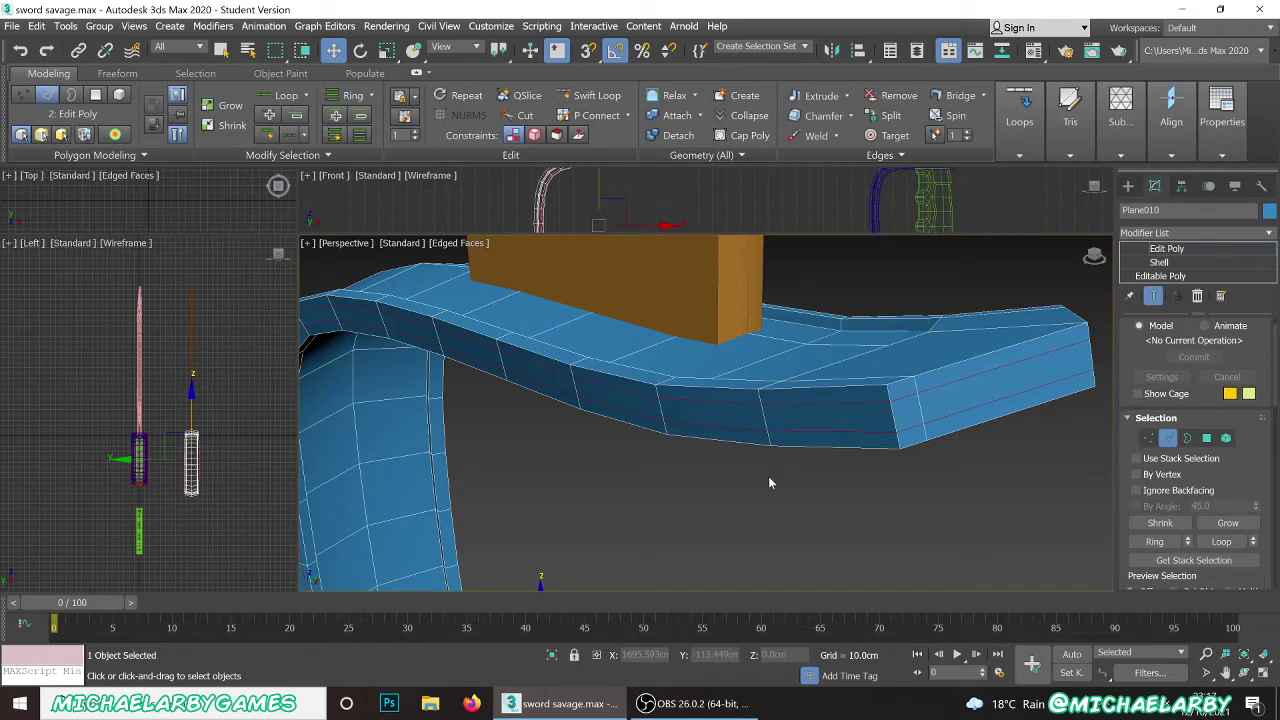
pyautogui.click(769, 483)
# - Move the guard's centre vertex beside the orange piece along X, away from that piece, to about 1636.4 cm
pyautogui.scroll(-5, 766, 483)
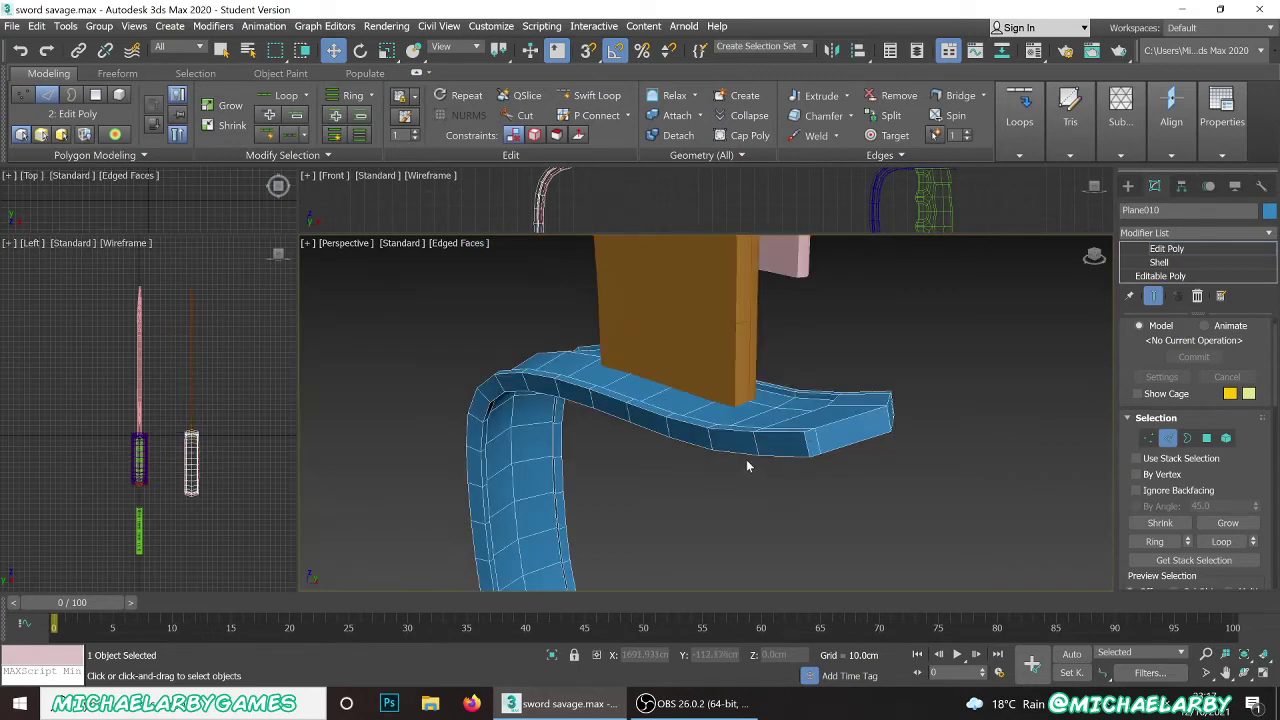
pyautogui.keyDown('alt'); pyautogui.moveTo(634, 441); pyautogui.dragTo(662, 400, button='middle'); pyautogui.keyUp('alt')
pyautogui.scroll(5, 626, 437)
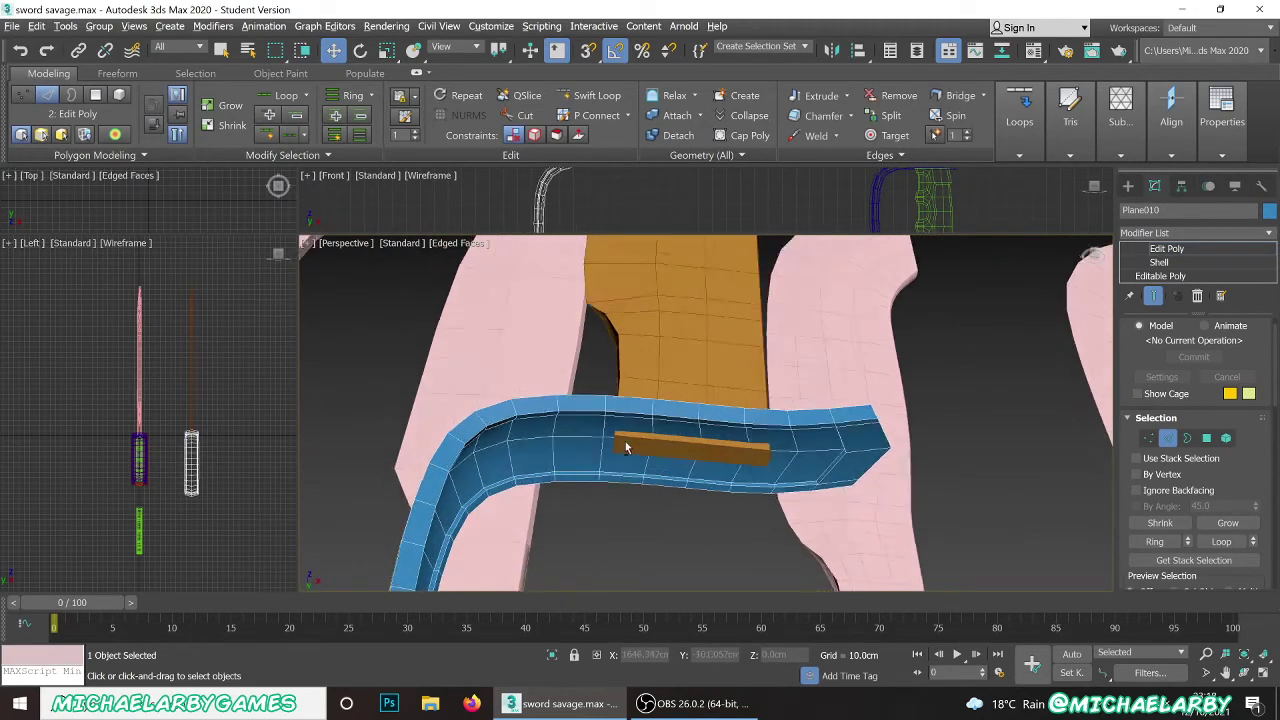
pyautogui.moveTo(625, 441)
pyautogui.keyDown('alt'); pyautogui.mouseDown(button='middle')
pyautogui.moveTo(617, 380)
pyautogui.moveTo(642, 452)
pyautogui.mouseUp(button='middle'); pyautogui.keyUp('alt')
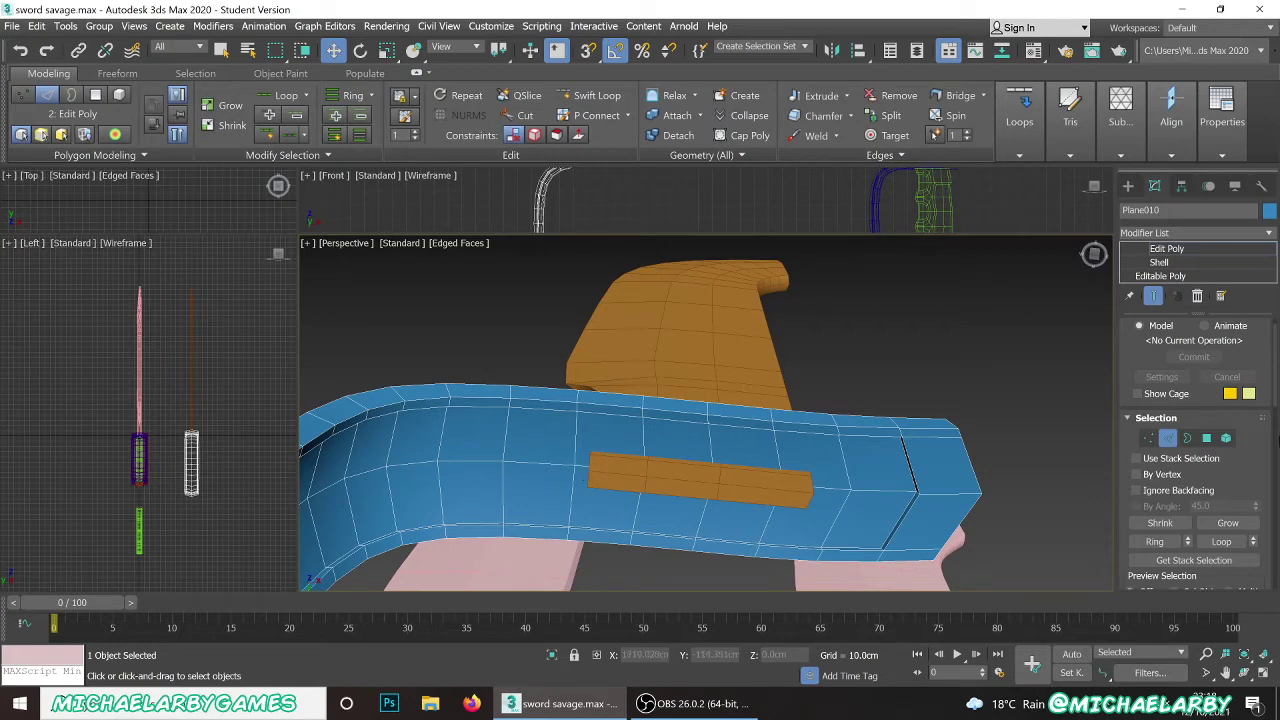
pyautogui.click(1148, 437)
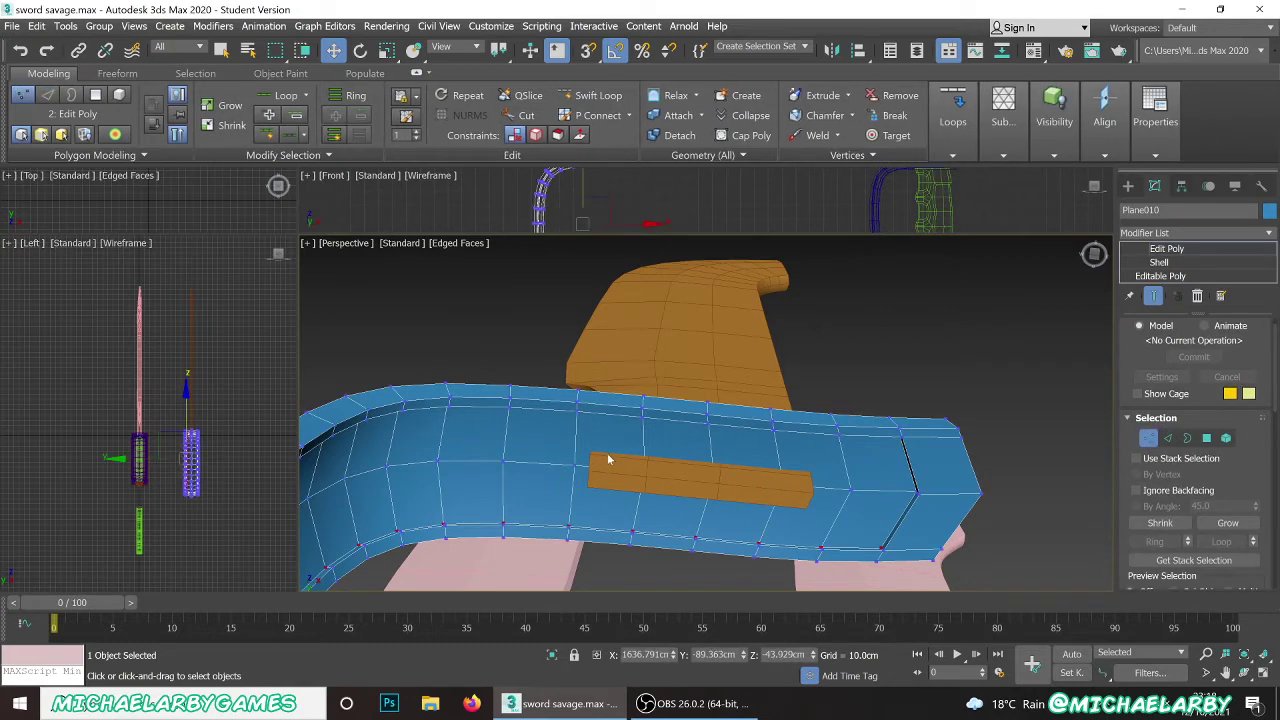
pyautogui.click(575, 465)
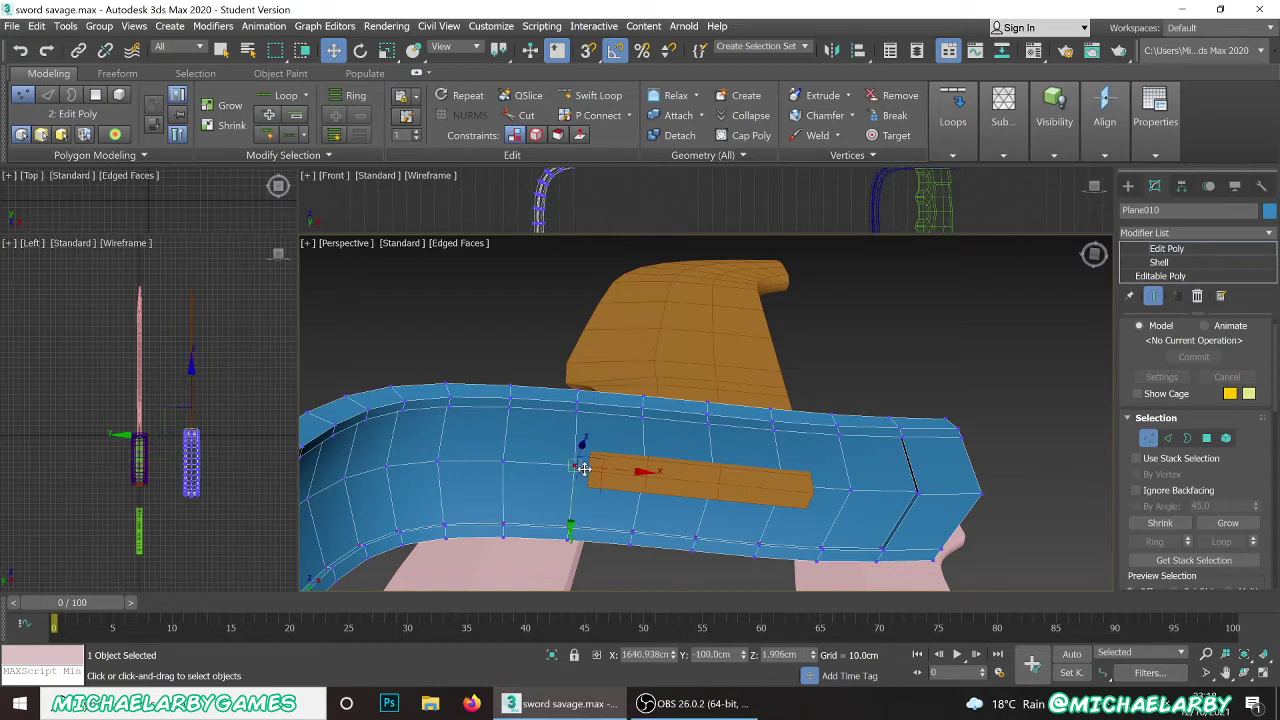
pyautogui.moveTo(625, 470); pyautogui.dragTo(573, 470)
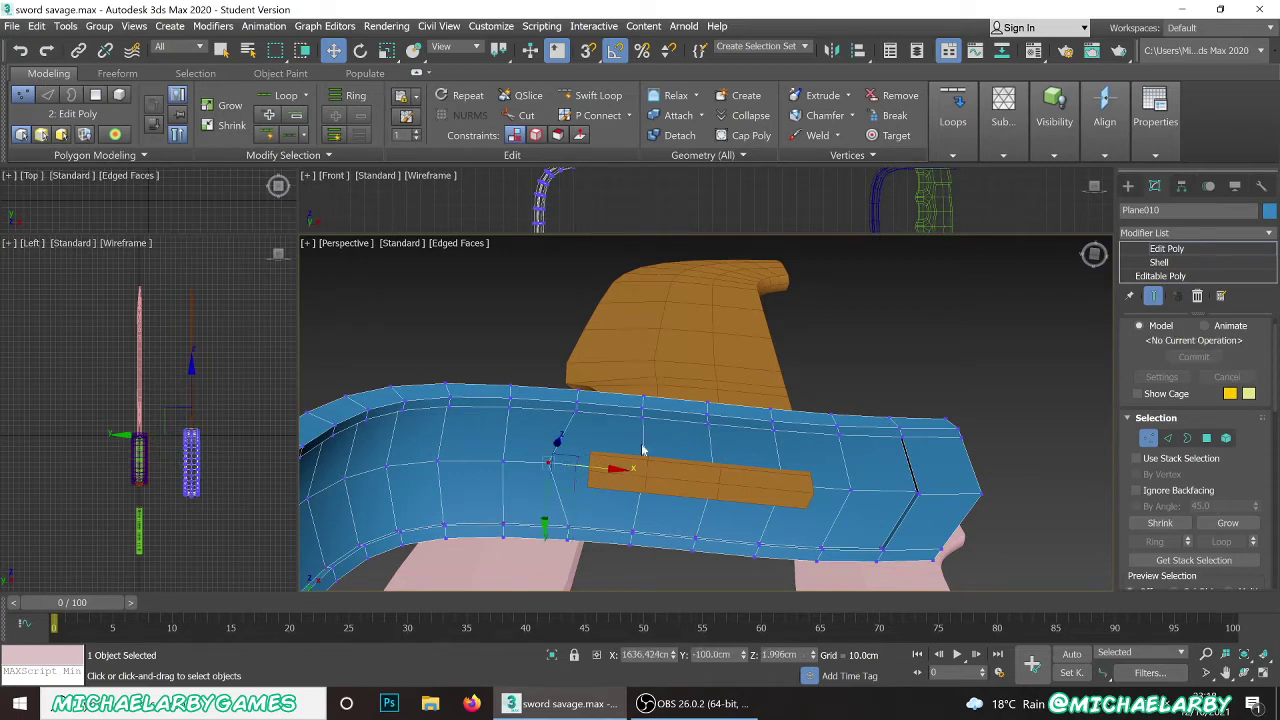
# - Select the eight guard polygons surrounding the orange piece where it passes through the guard's underside
pyautogui.moveTo(670, 459)
pyautogui.keyDown('alt'); pyautogui.mouseDown(button='middle')
pyautogui.moveTo(671, 517)
pyautogui.moveTo(668, 462)
pyautogui.mouseUp(button='middle'); pyautogui.keyUp('alt')
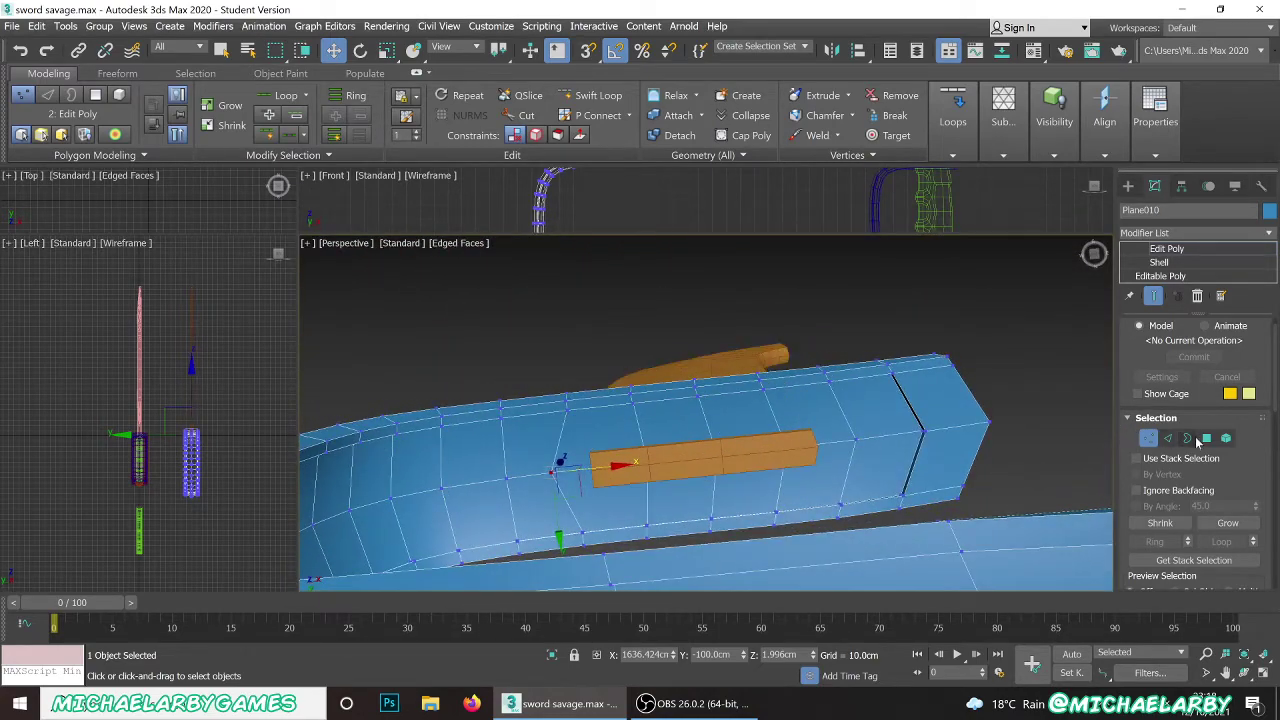
pyautogui.click(1206, 438)
pyautogui.click(790, 411)
pyautogui.keyDown('ctrl'); pyautogui.click(760, 417); pyautogui.keyUp('ctrl')
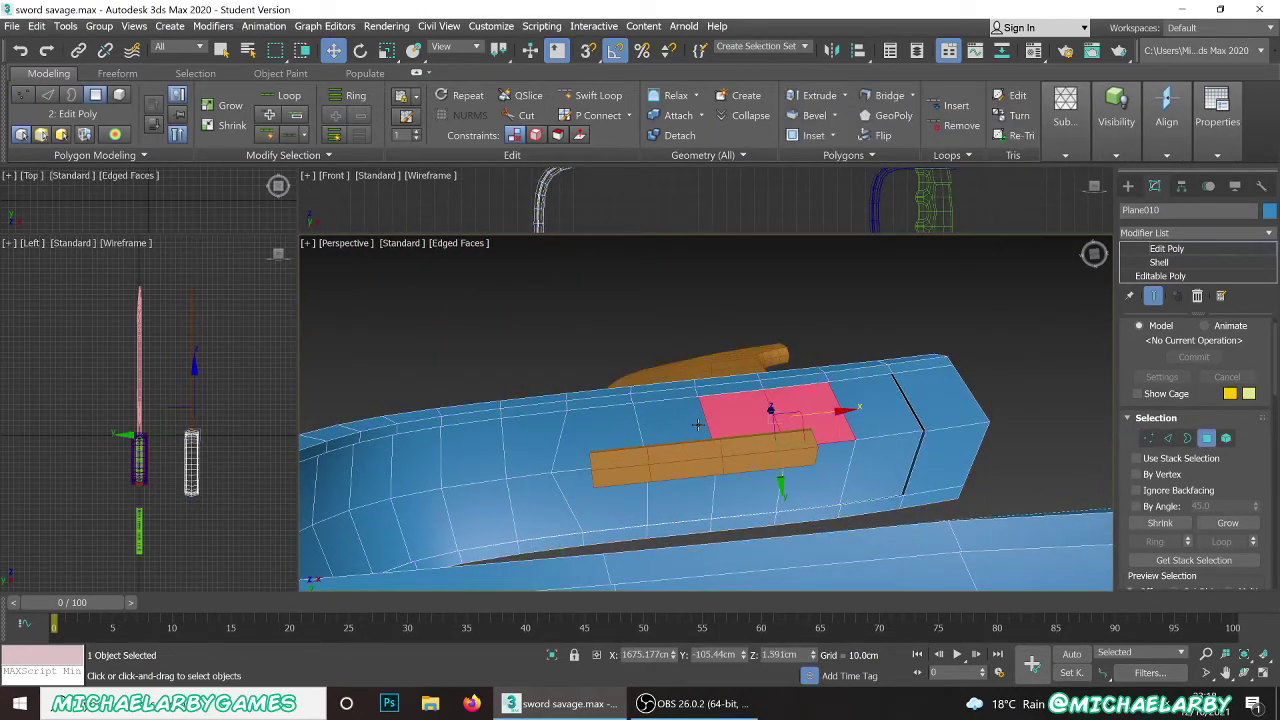
pyautogui.keyDown('ctrl'); pyautogui.click(678, 427); pyautogui.keyUp('ctrl')
pyautogui.keyDown('ctrl'); pyautogui.click(614, 437); pyautogui.keyUp('ctrl')
pyautogui.keyDown('ctrl'); pyautogui.click(606, 476); pyautogui.keyUp('ctrl')
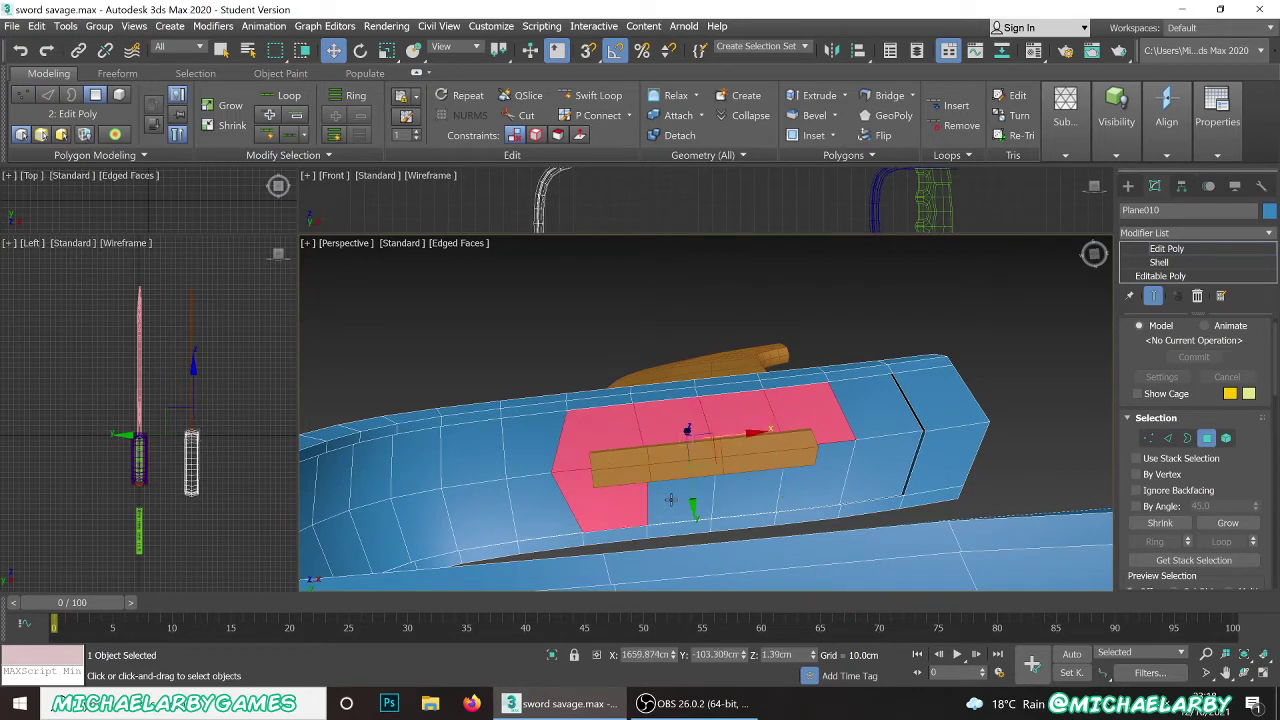
pyautogui.keyDown('ctrl'); pyautogui.click(700, 505); pyautogui.keyUp('ctrl')
pyautogui.keyDown('ctrl'); pyautogui.click(808, 500); pyautogui.keyUp('ctrl')
pyautogui.keyDown('alt'); pyautogui.moveTo(808, 503); pyautogui.dragTo(779, 482, button='middle'); pyautogui.keyUp('alt')
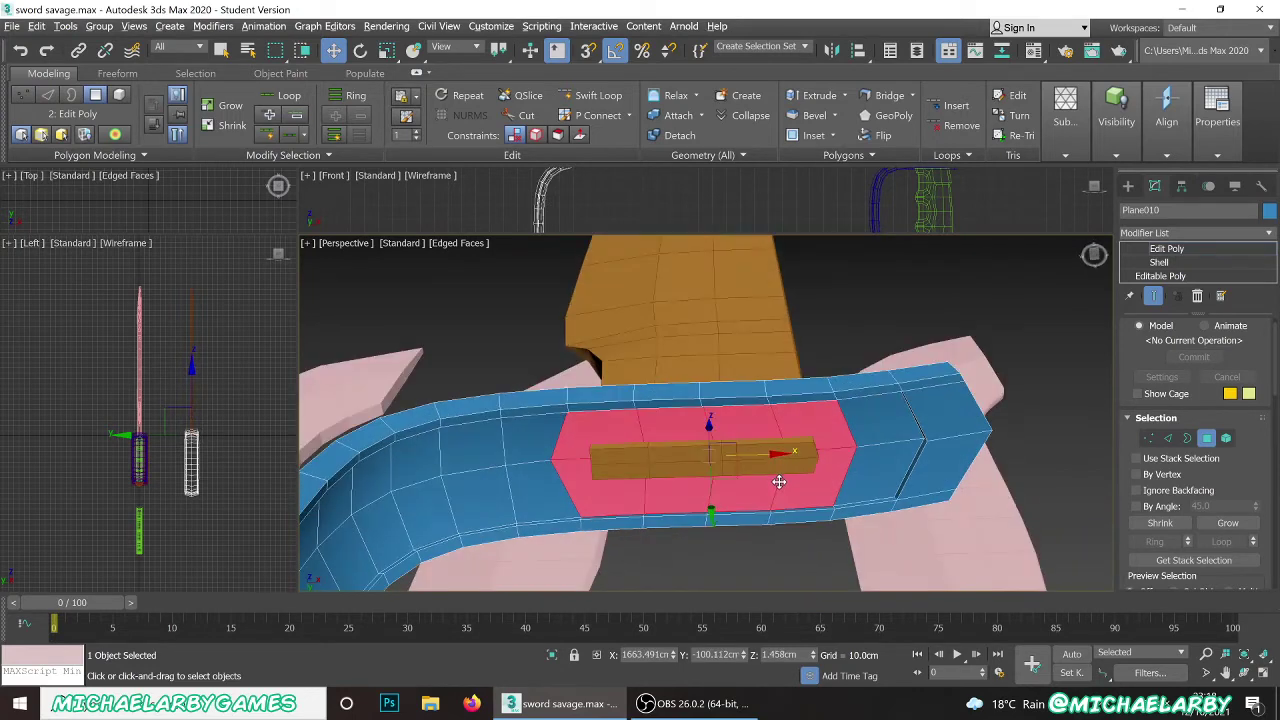
# - Inset the eight selected polygons around the orange piece as a group by 2.92 cm
pyautogui.scroll(-6, 1222, 470)
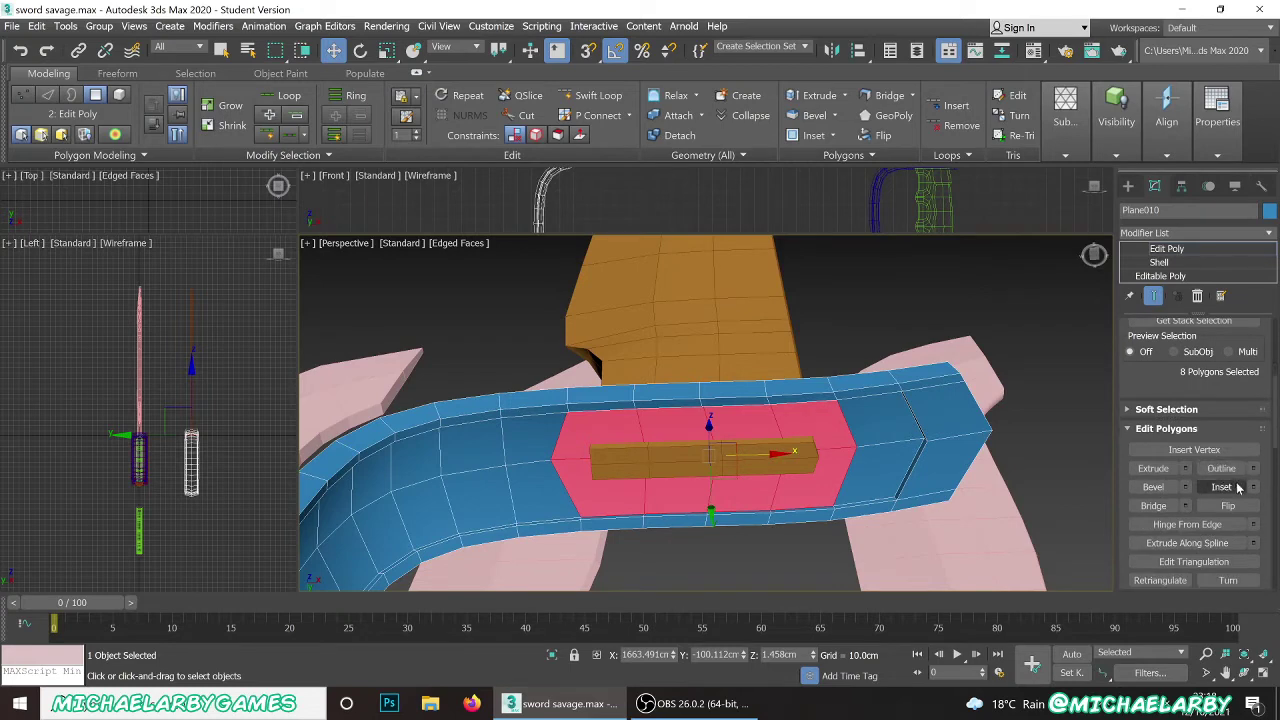
pyautogui.click(1253, 487)
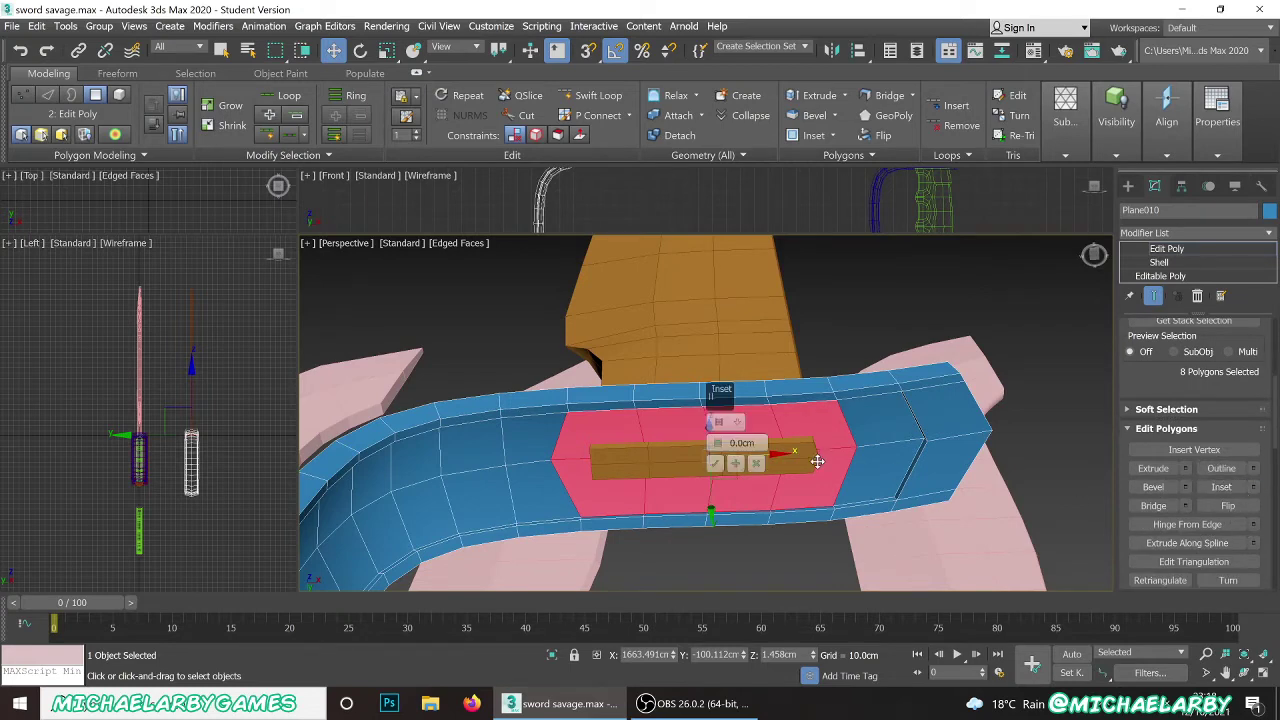
pyautogui.moveTo(717, 441); pyautogui.dragTo(719, 424)
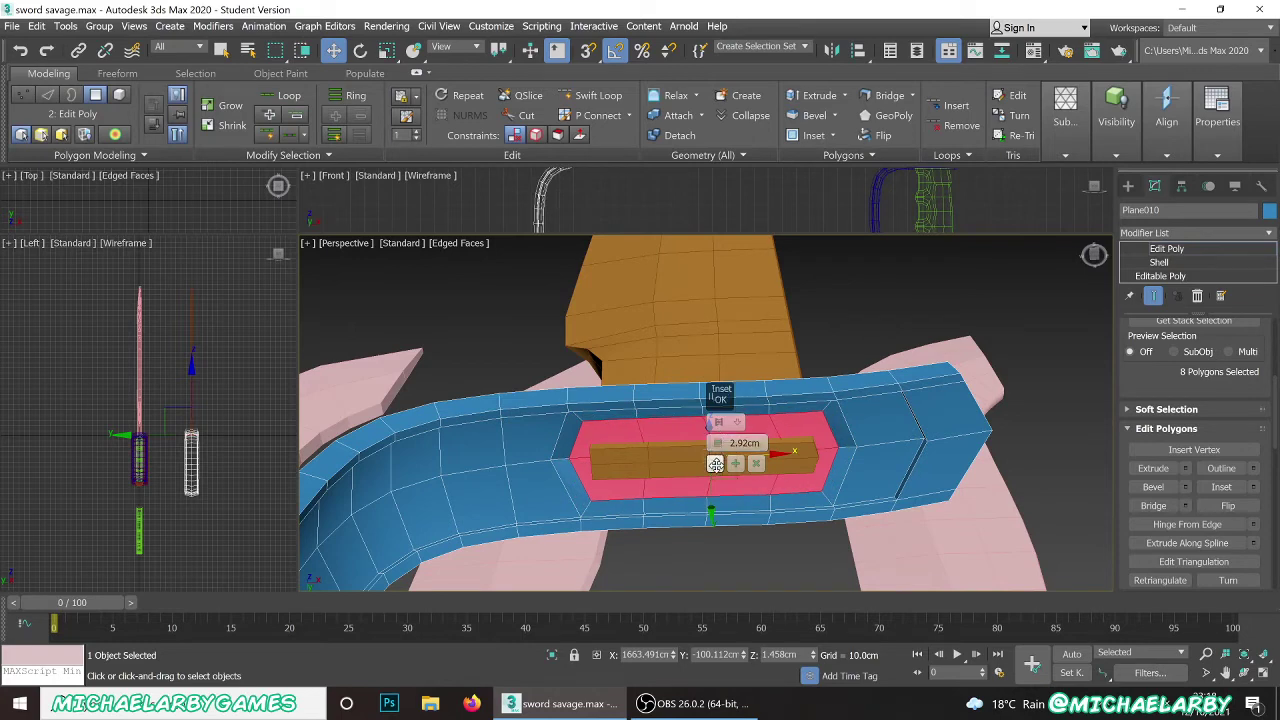
pyautogui.click(716, 463)
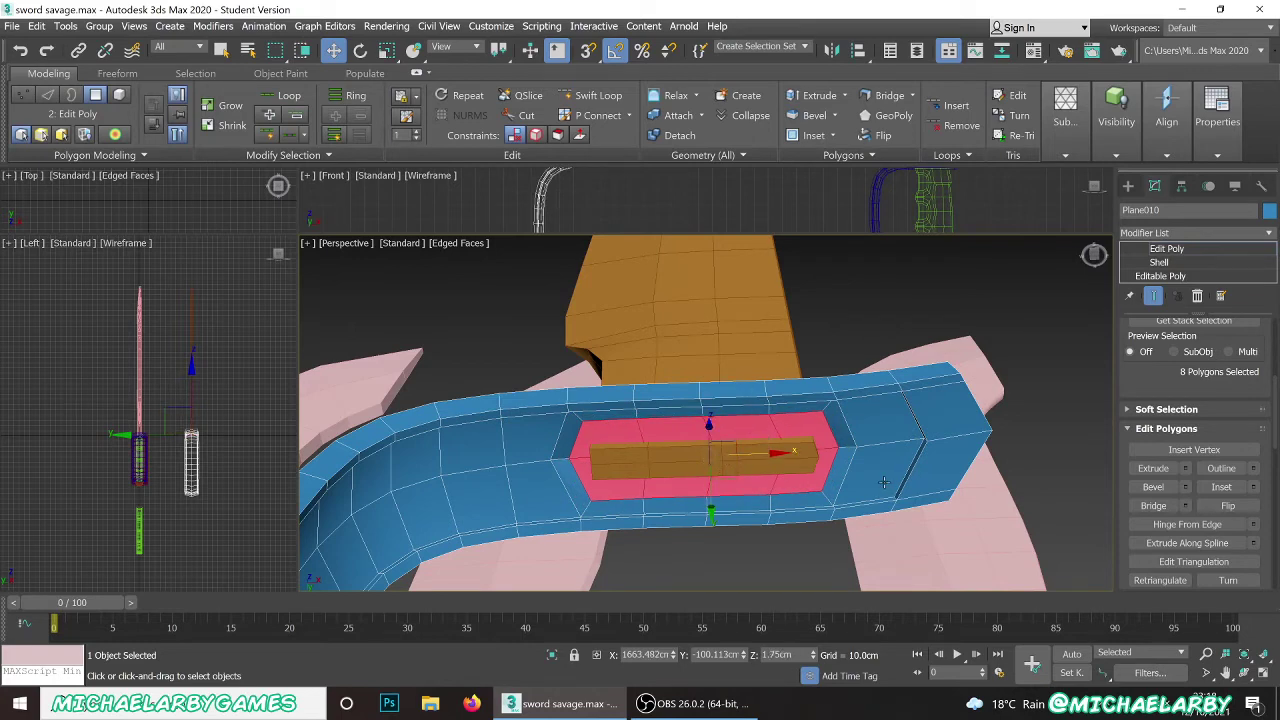
# - Extrude the inset polygons 4.346 cm by local normals to form a raised block under the guard
pyautogui.click(1184, 470)
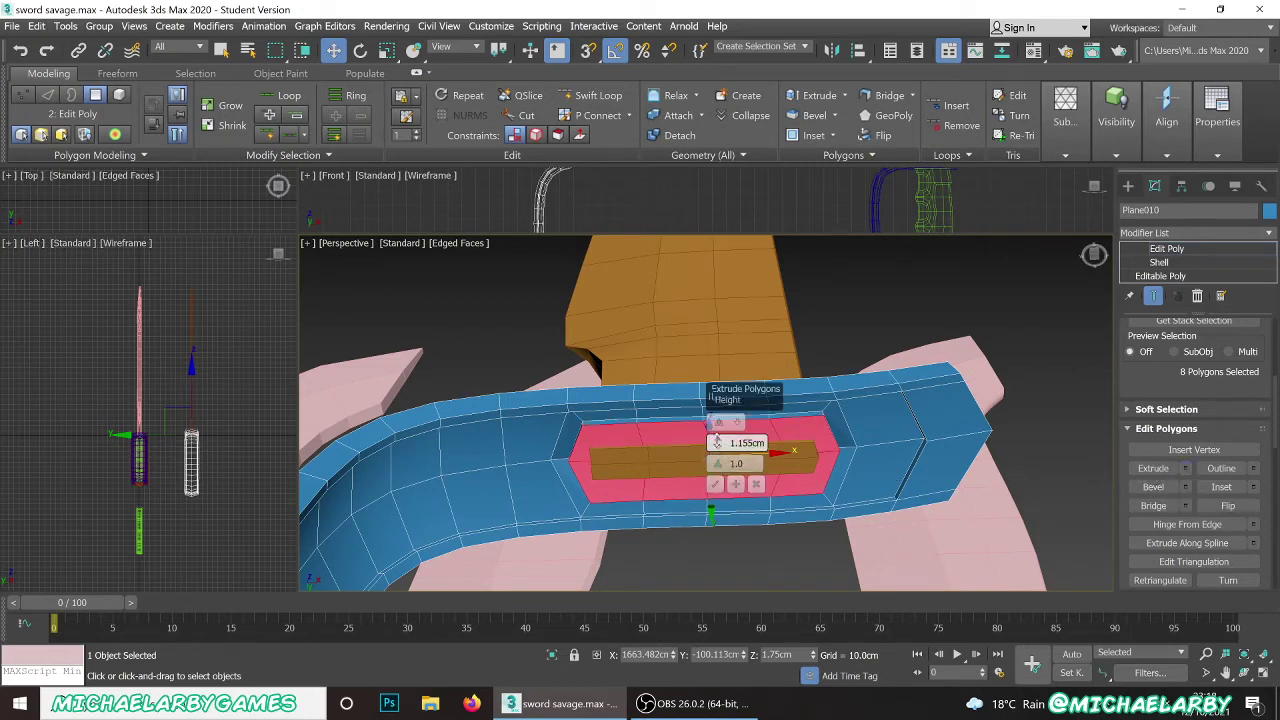
pyautogui.moveTo(717, 443); pyautogui.dragTo(717, 435)
pyautogui.keyDown('alt'); pyautogui.moveTo(658, 426); pyautogui.dragTo(666, 462, button='middle'); pyautogui.keyUp('alt')
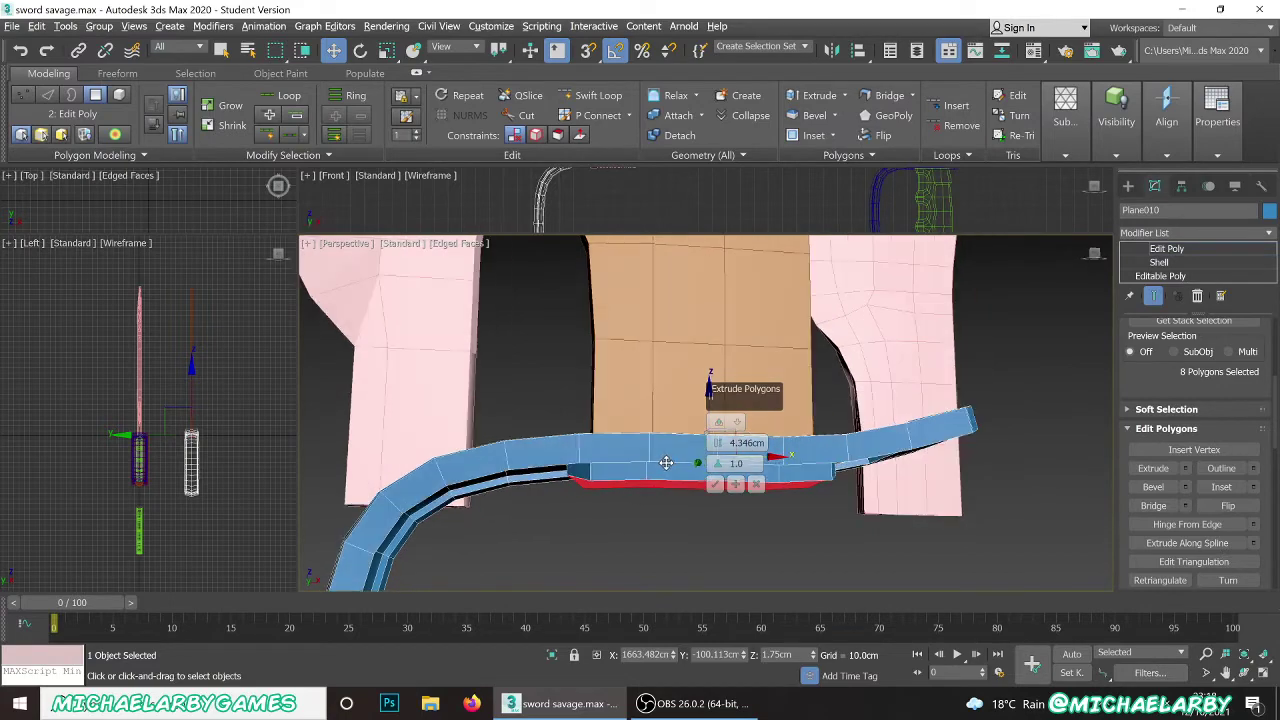
pyautogui.click(715, 484)
# - Flatten the eight selected polygons at the end of the guard's extruded block by making them planar in Z
pyautogui.keyDown('alt'); pyautogui.moveTo(702, 508); pyautogui.dragTo(669, 518, button='middle'); pyautogui.keyUp('alt')
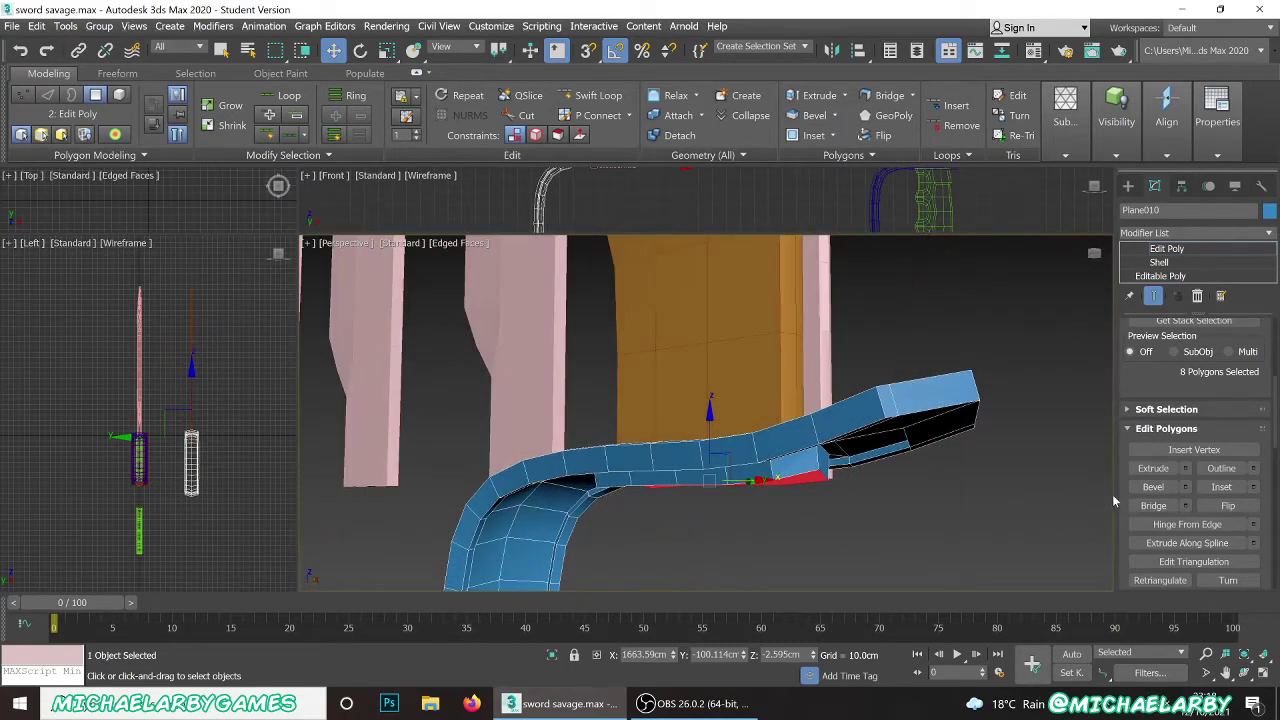
pyautogui.scroll(-10, 1167, 484)
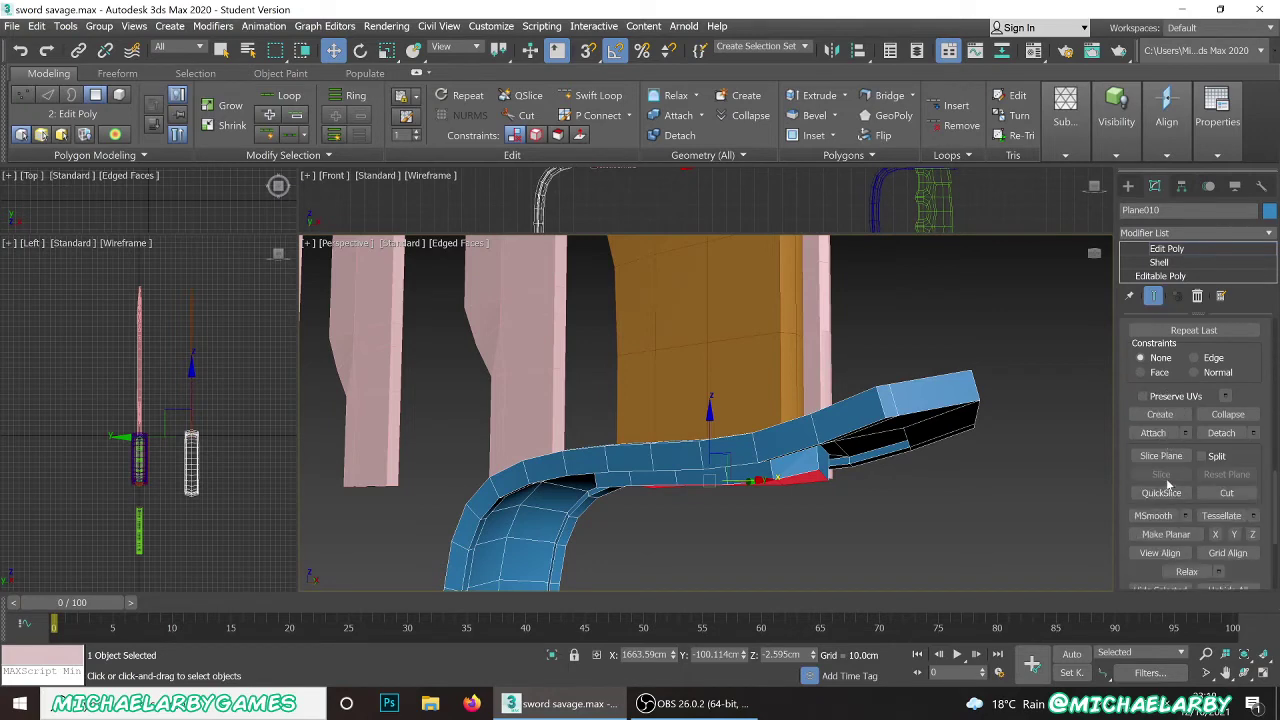
pyautogui.scroll(-3, 1167, 484)
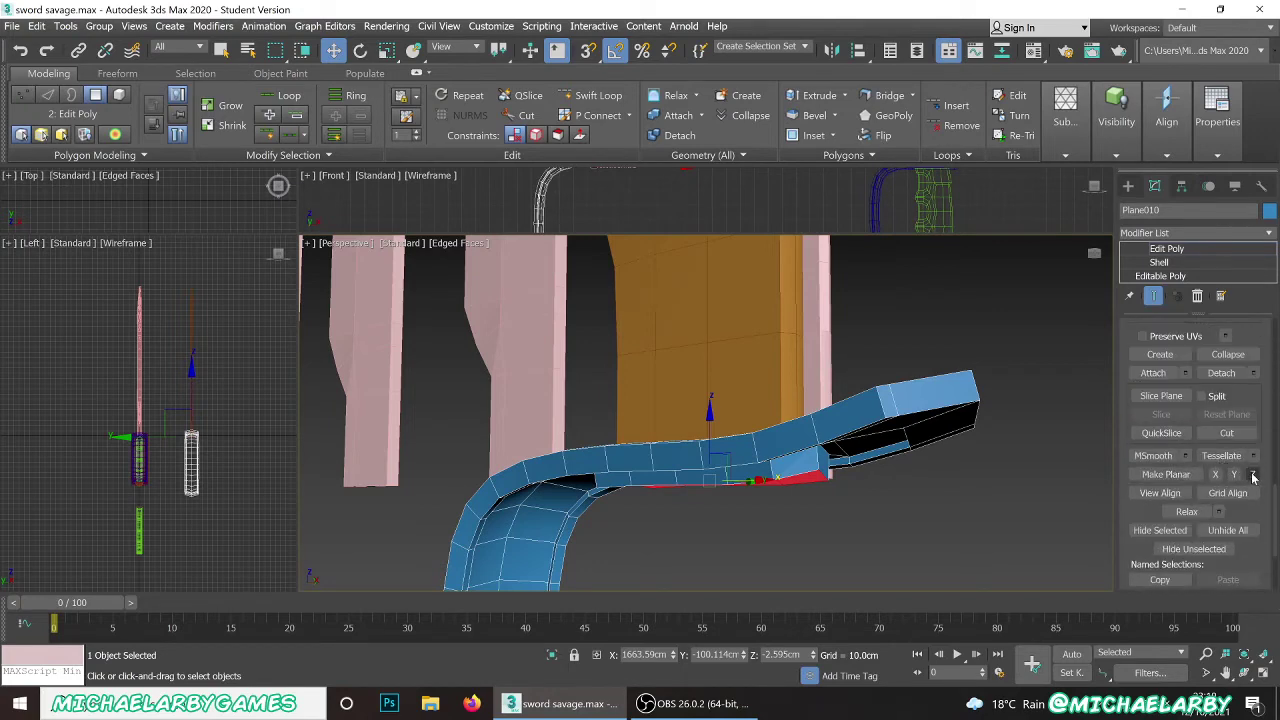
pyautogui.click(1254, 476)
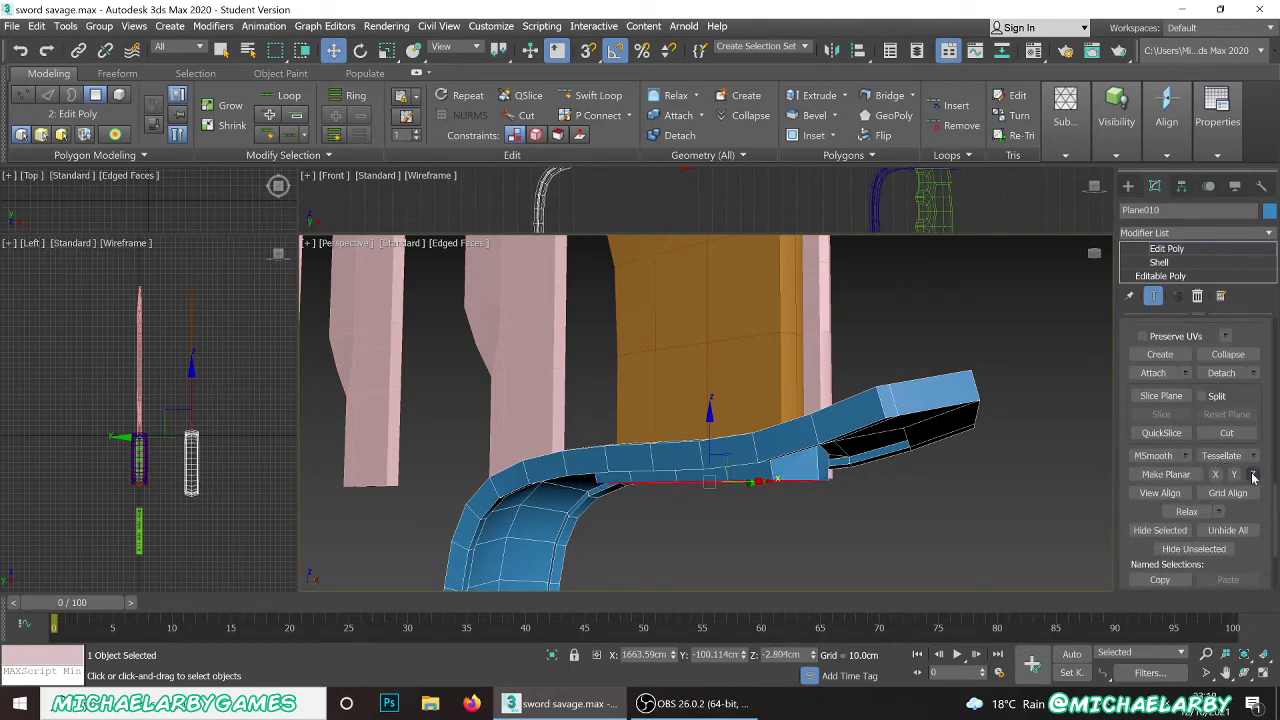
pyautogui.moveTo(834, 507)
pyautogui.keyDown('alt'); pyautogui.mouseDown(button='middle')
pyautogui.moveTo(789, 480)
pyautogui.moveTo(833, 463)
pyautogui.moveTo(854, 513)
pyautogui.mouseUp(button='middle'); pyautogui.keyUp('alt')
pyautogui.scroll(3, 789, 480)
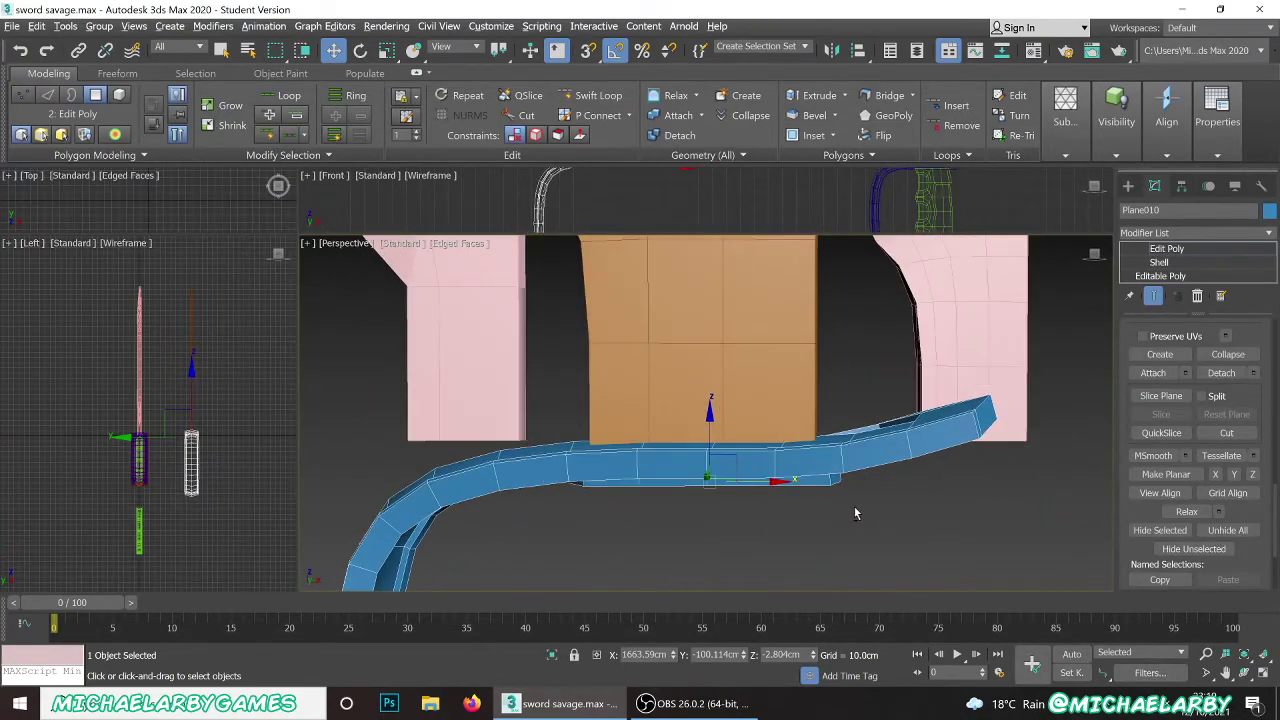
# - Leave polygon editing on the blue guard and return to whole-object level
pyautogui.scroll(-6, 878, 515)
pyautogui.scroll(4, 845, 513)
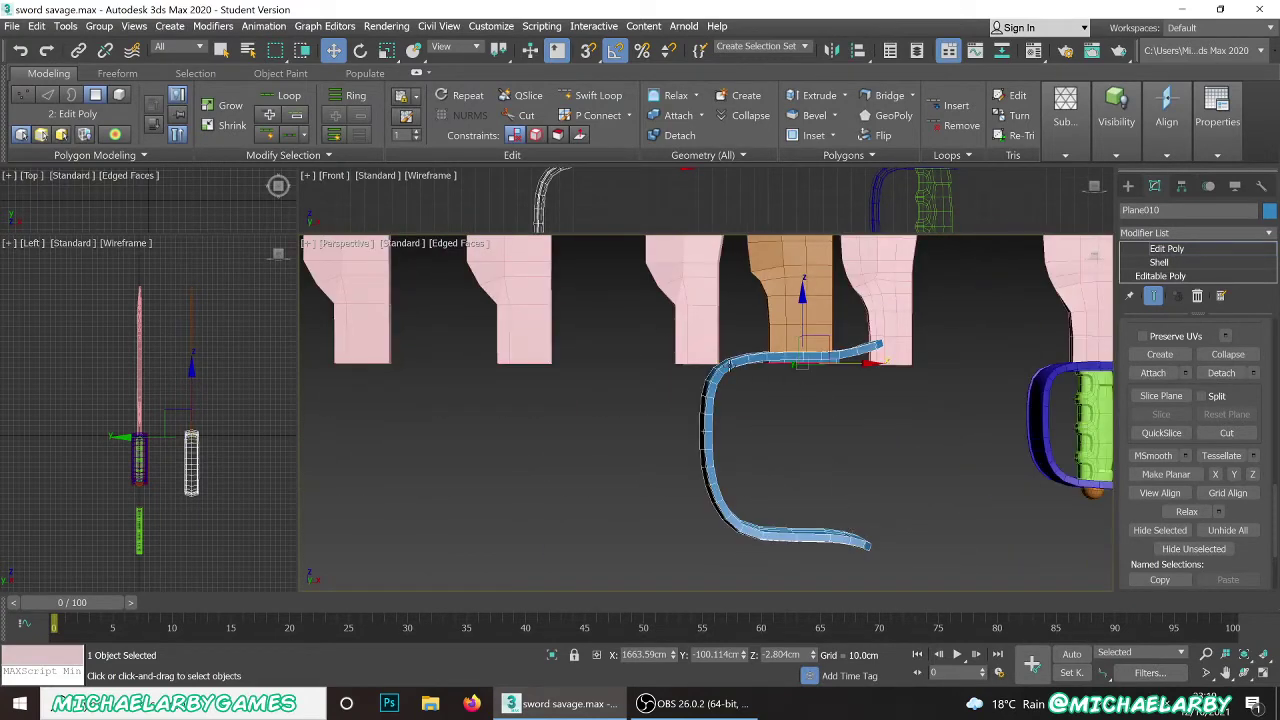
pyautogui.scroll(-2, 738, 417)
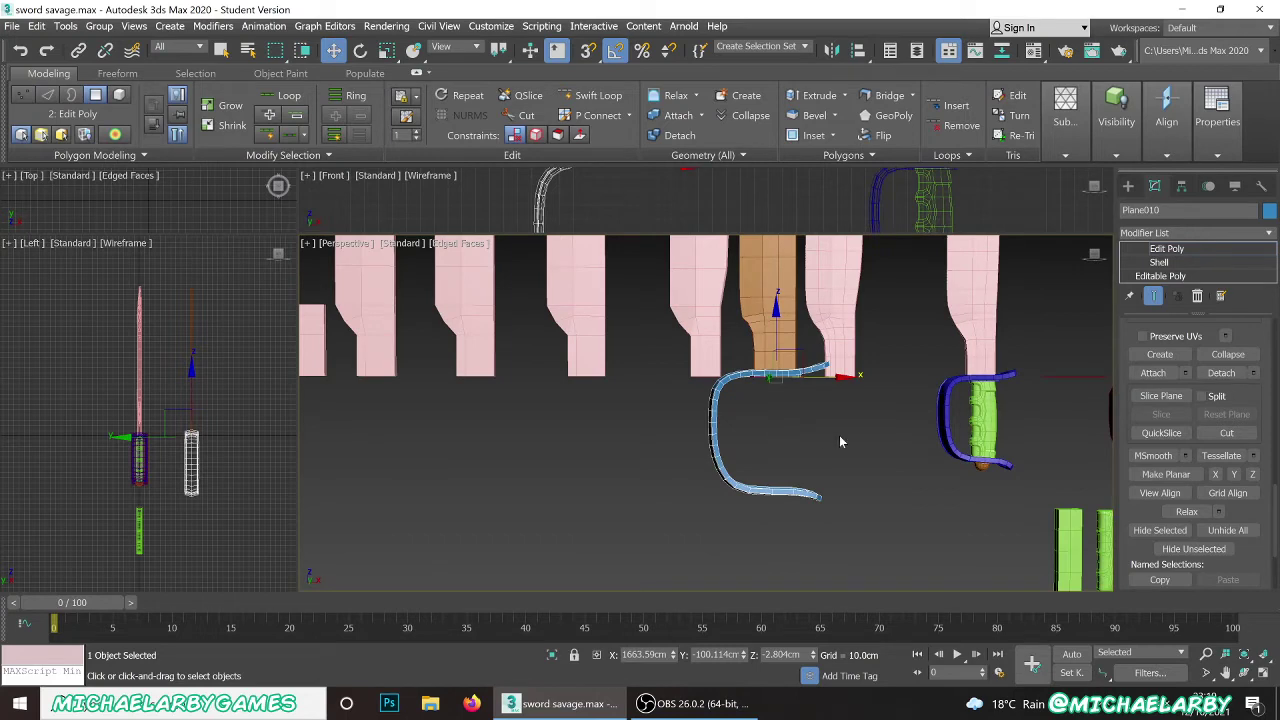
pyautogui.scroll(2, 975, 415)
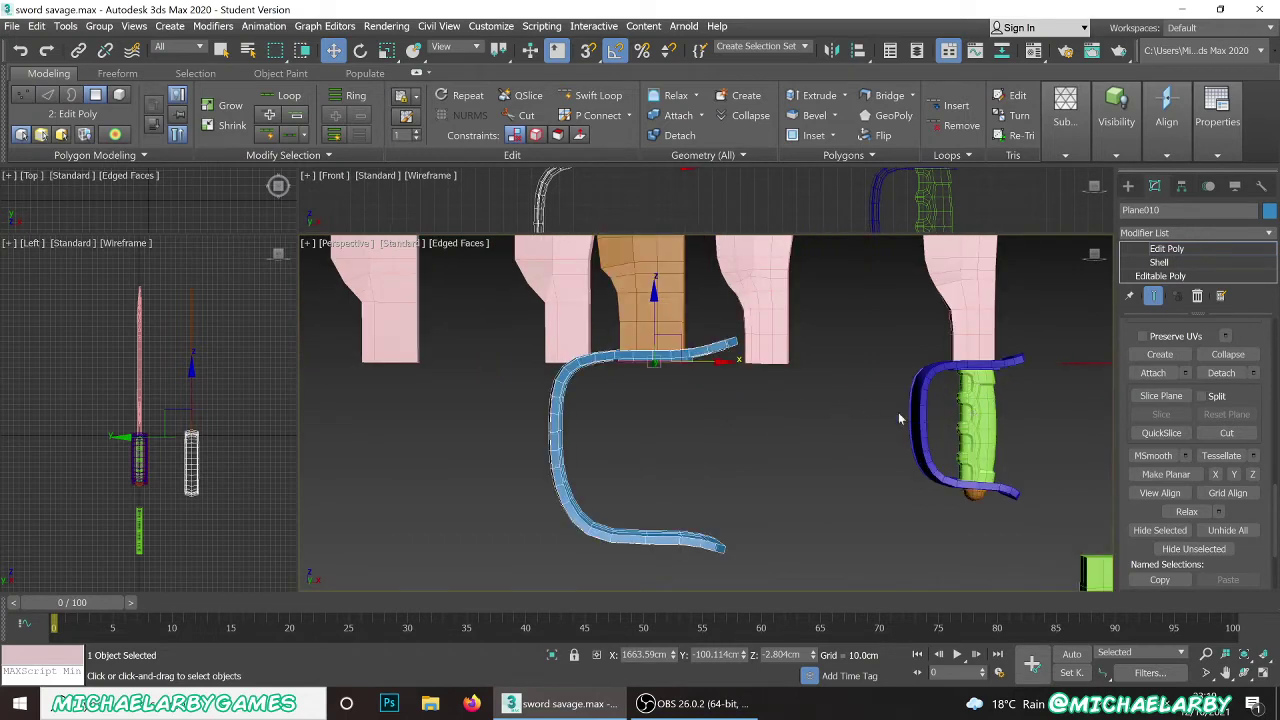
pyautogui.rightClick(676, 411)
pyautogui.click(650, 394)
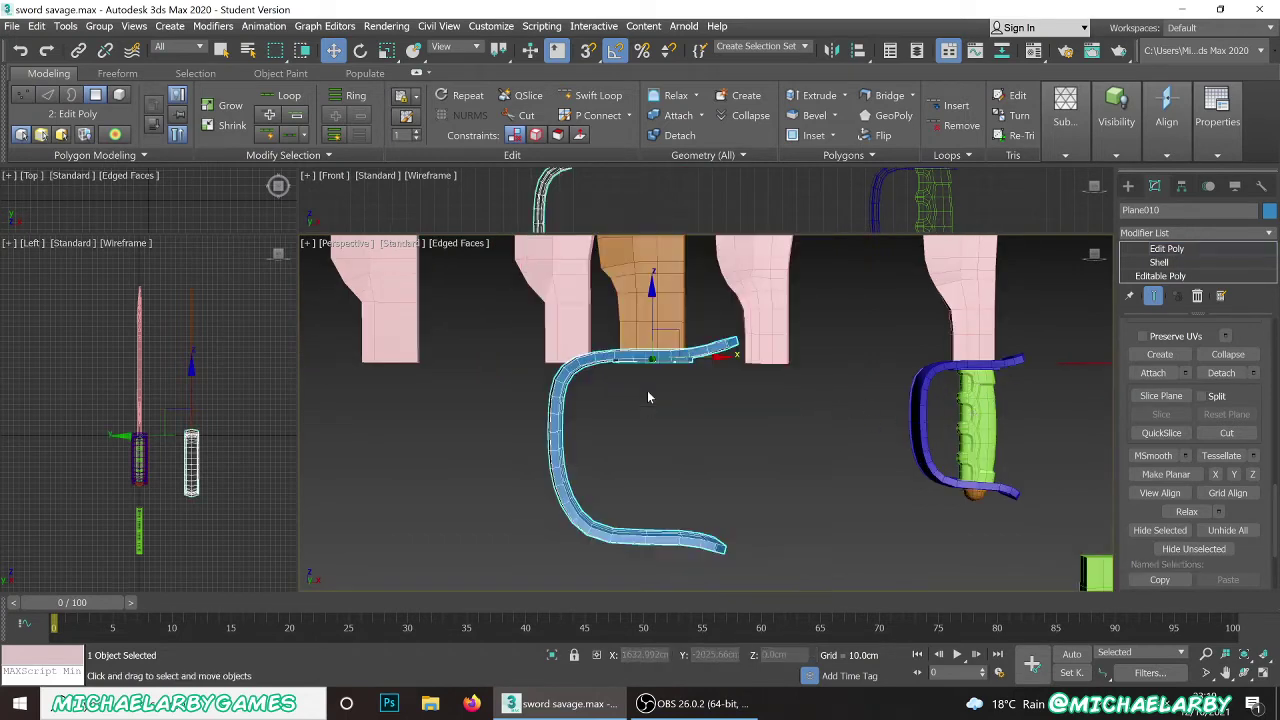
# - Create a box near the green handles, about 4.2 cm long, 6.85 cm wide and 22.9 cm high
pyautogui.click(1128, 186)
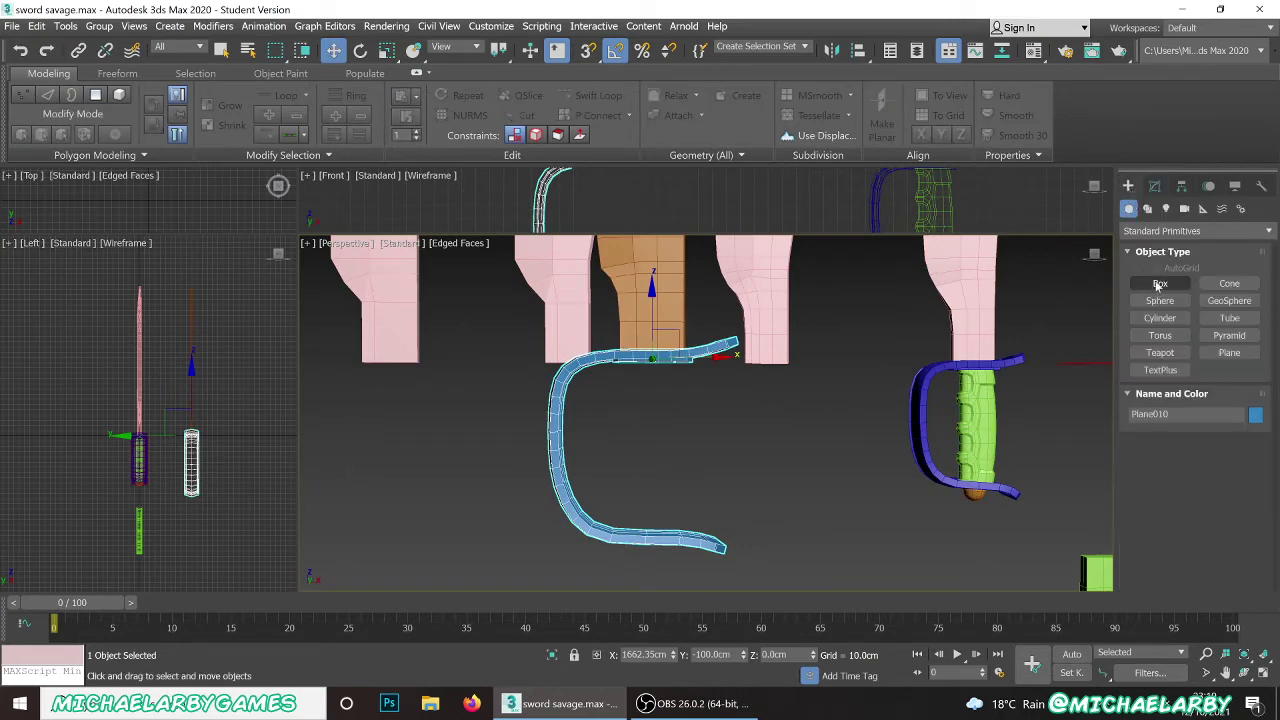
pyautogui.click(1158, 284)
pyautogui.keyDown('alt'); pyautogui.moveTo(790, 481); pyautogui.dragTo(566, 498, button='middle'); pyautogui.keyUp('alt')
pyautogui.scroll(3, 856, 373)
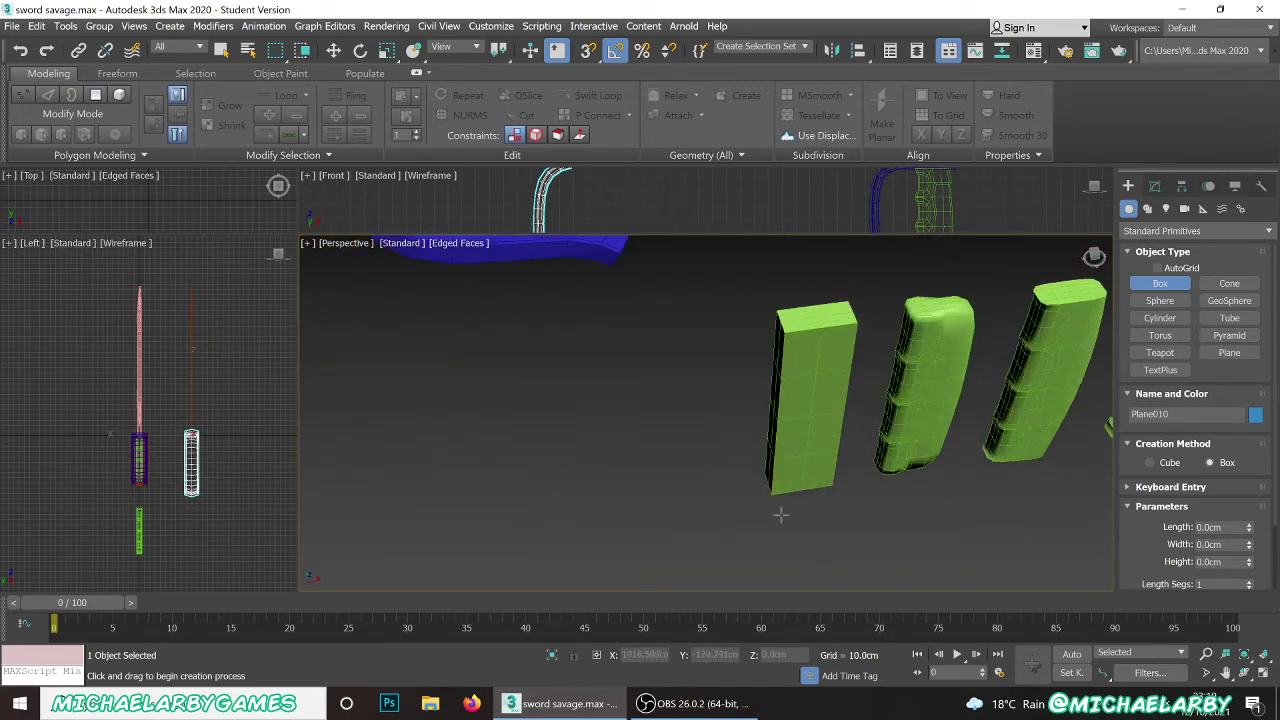
pyautogui.moveTo(778, 522); pyautogui.dragTo(864, 552)
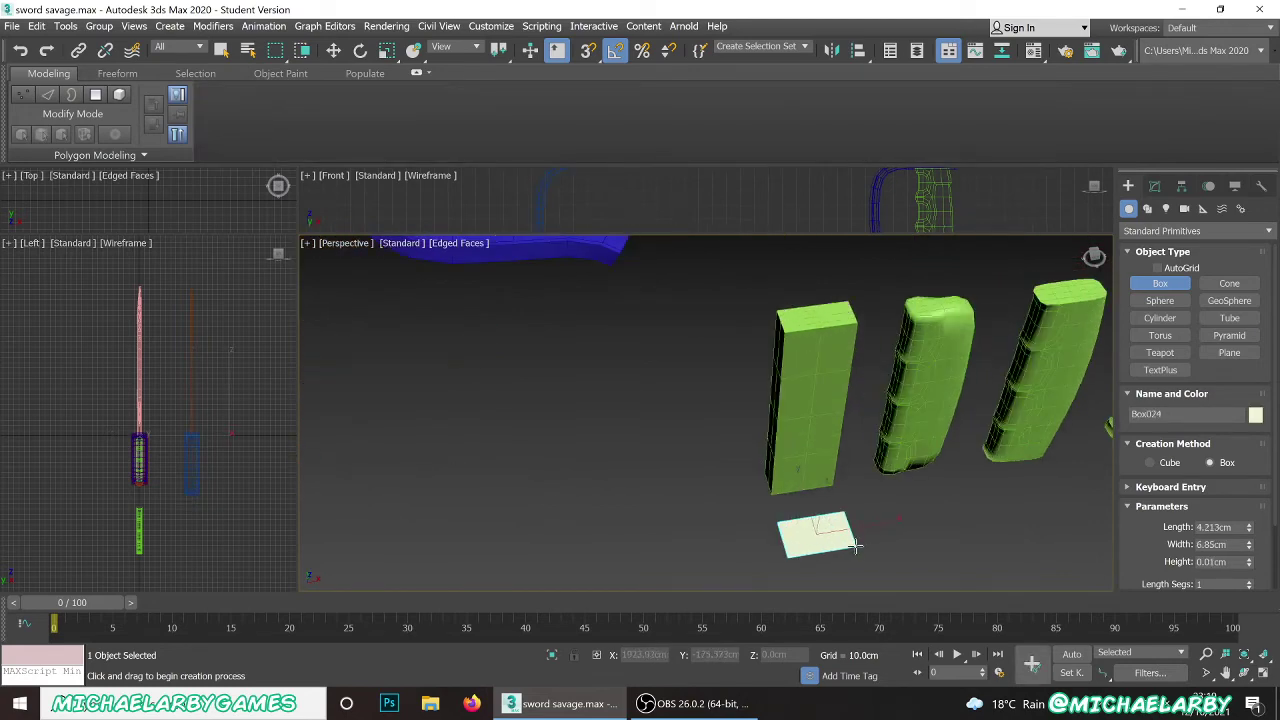
pyautogui.click(883, 318)
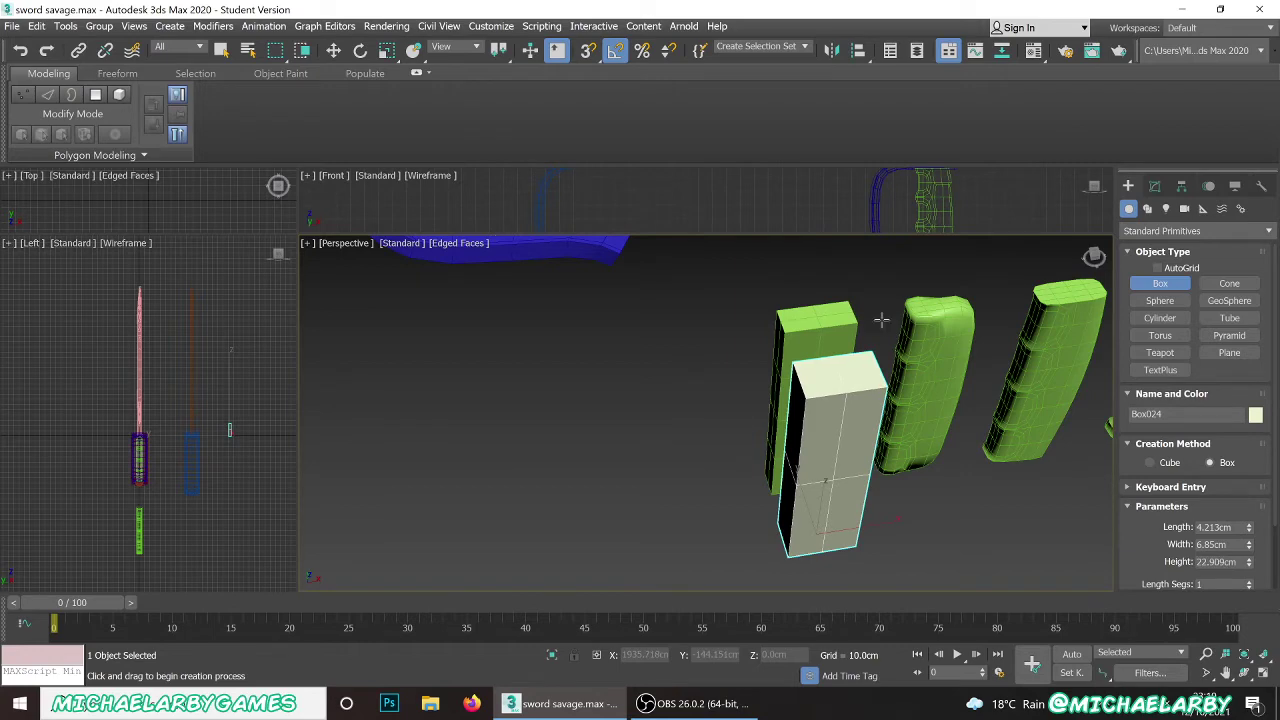
# - Change the new box's object color to purple from the 3ds Max palette
pyautogui.keyDown('alt'); pyautogui.moveTo(760, 476); pyautogui.dragTo(777, 400, button='middle'); pyautogui.keyUp('alt')
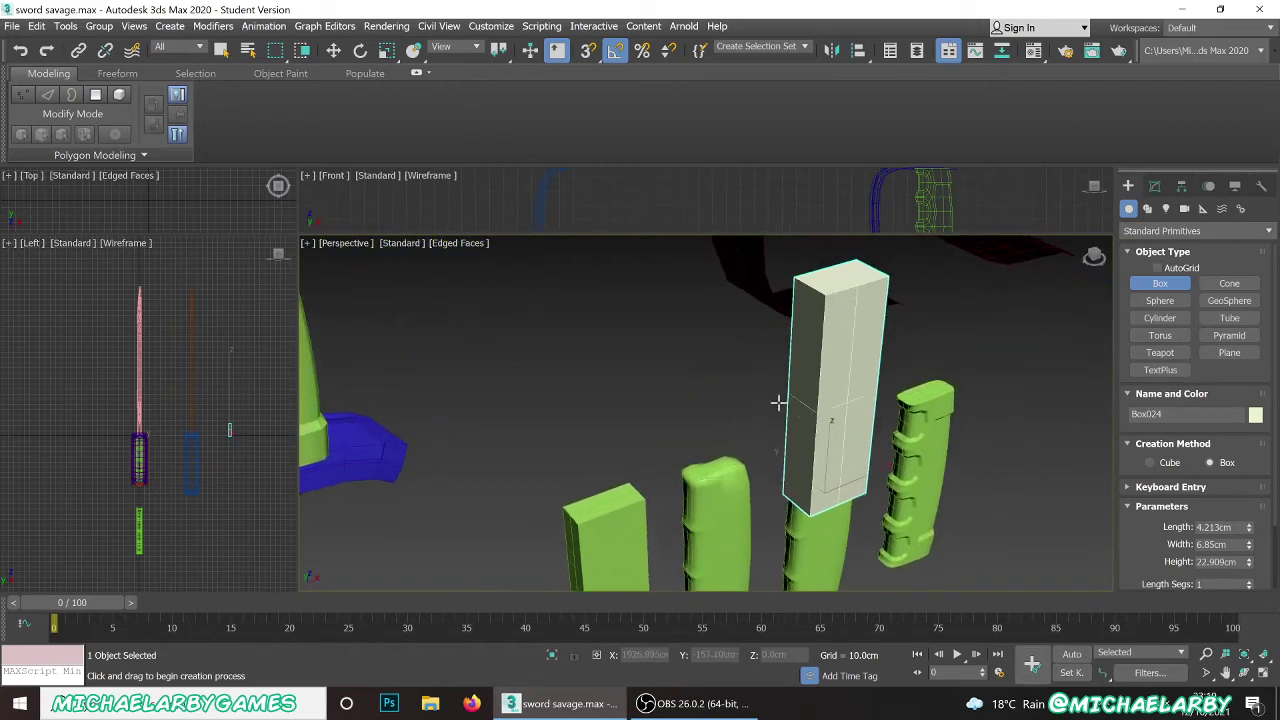
pyautogui.scroll(-1, 1157, 420)
pyautogui.scroll(-1, 1157, 420)
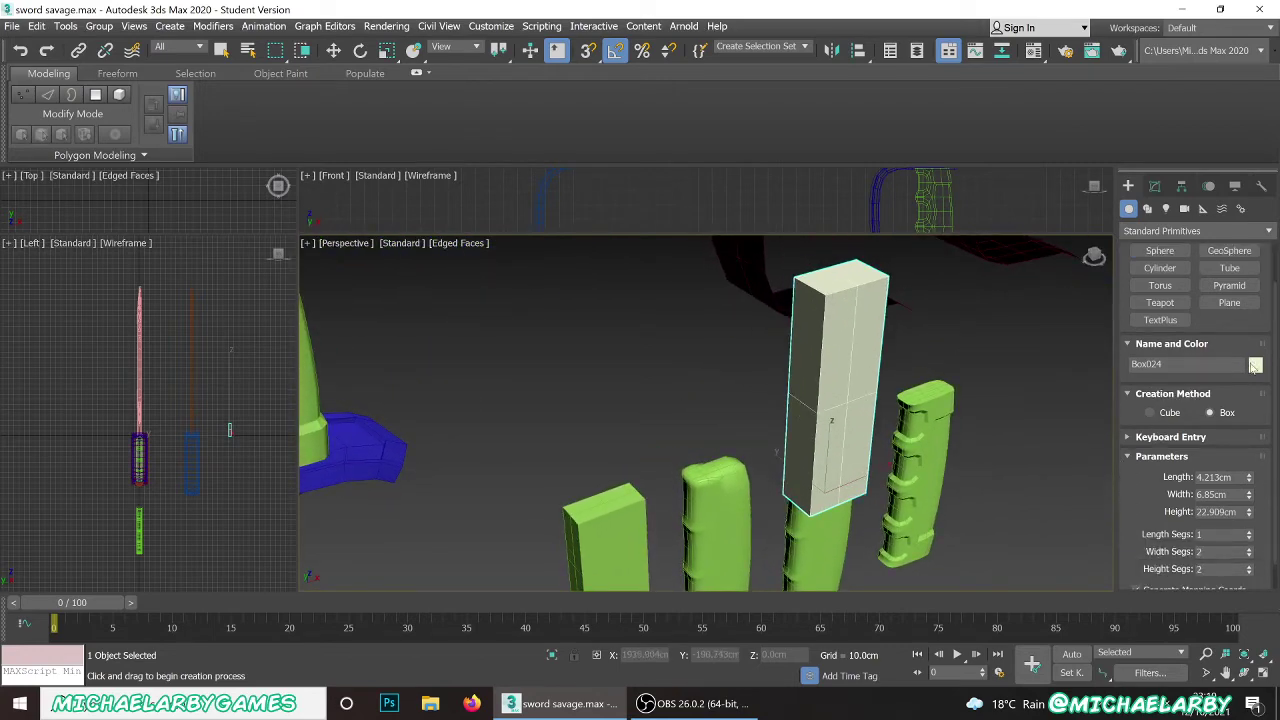
pyautogui.click(1255, 365)
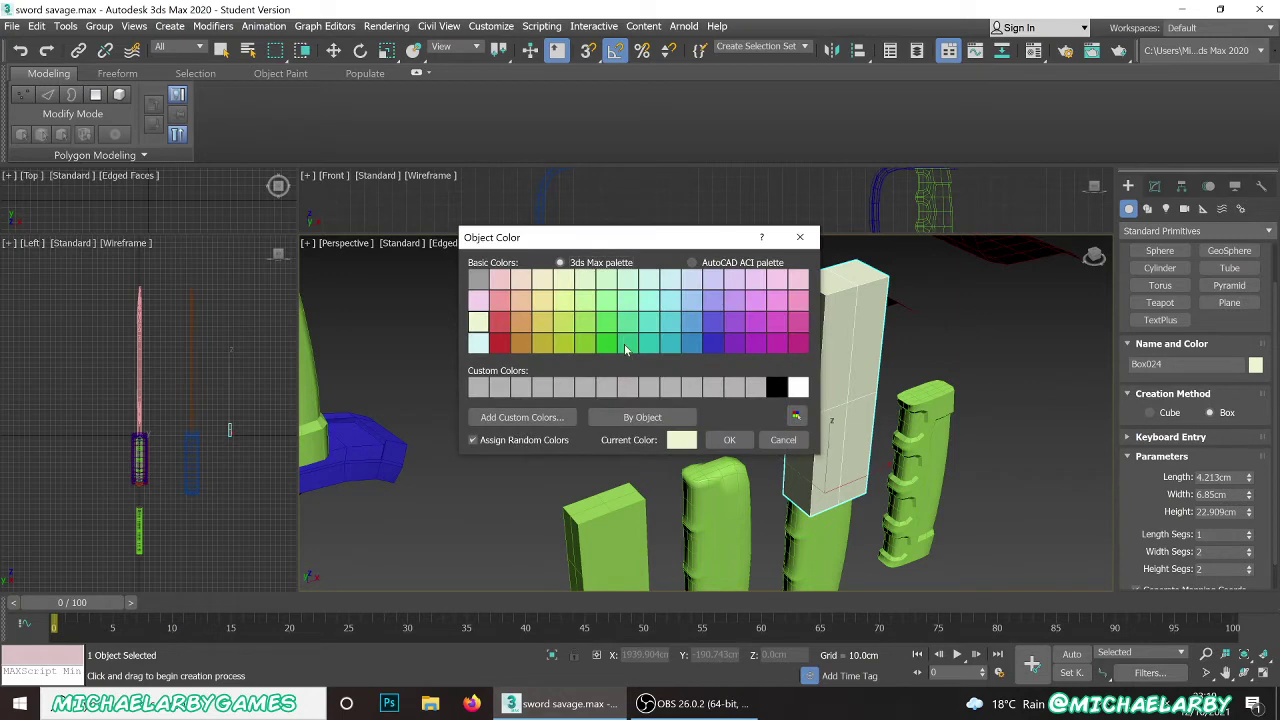
pyautogui.click(755, 343)
pyautogui.click(729, 445)
# - Set the purple box to 2 length segments and 4 height segments
pyautogui.scroll(-2, 730, 372)
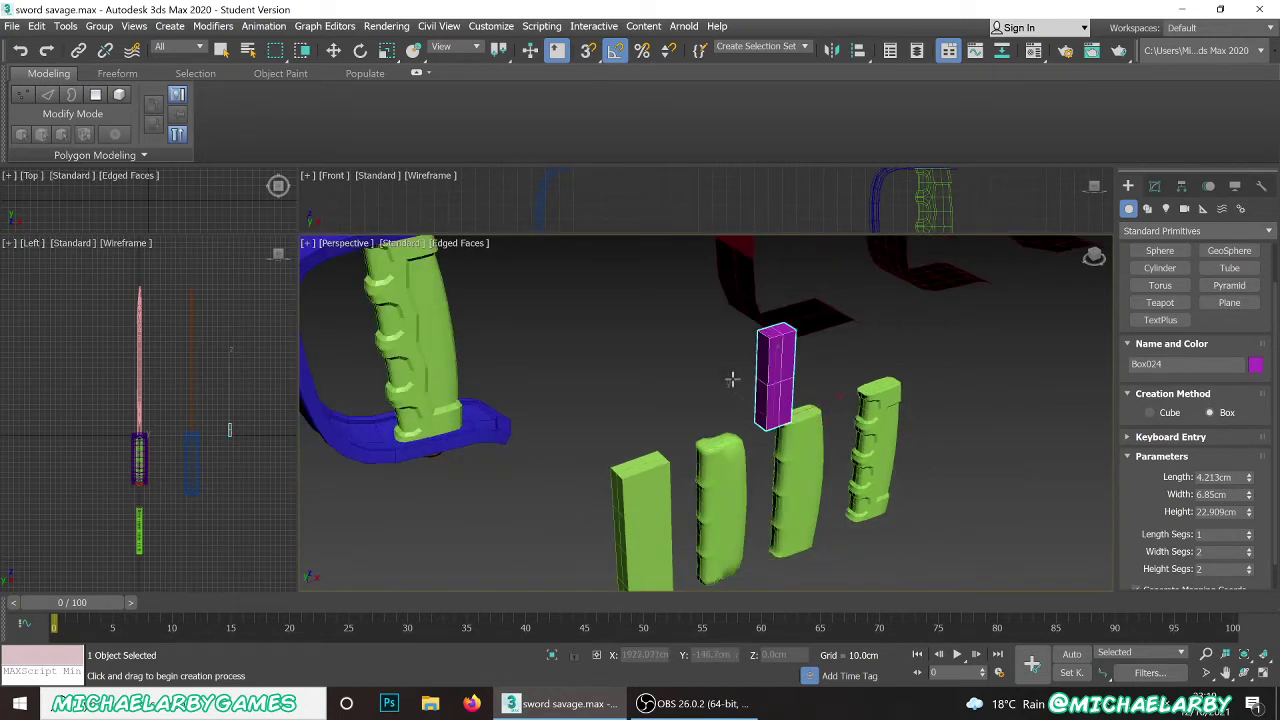
pyautogui.scroll(2, 716, 497)
pyautogui.scroll(-3, 712, 494)
pyautogui.scroll(3, 720, 456)
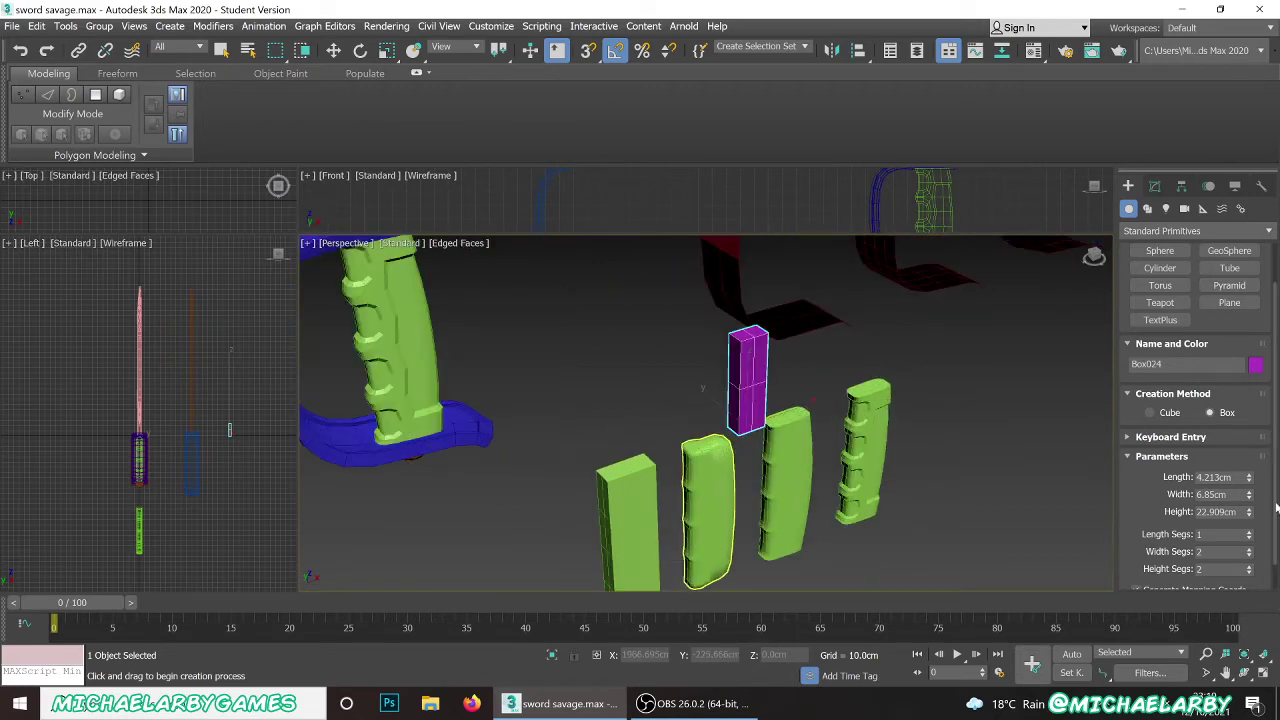
pyautogui.click(1247, 568)
pyautogui.click(1248, 568)
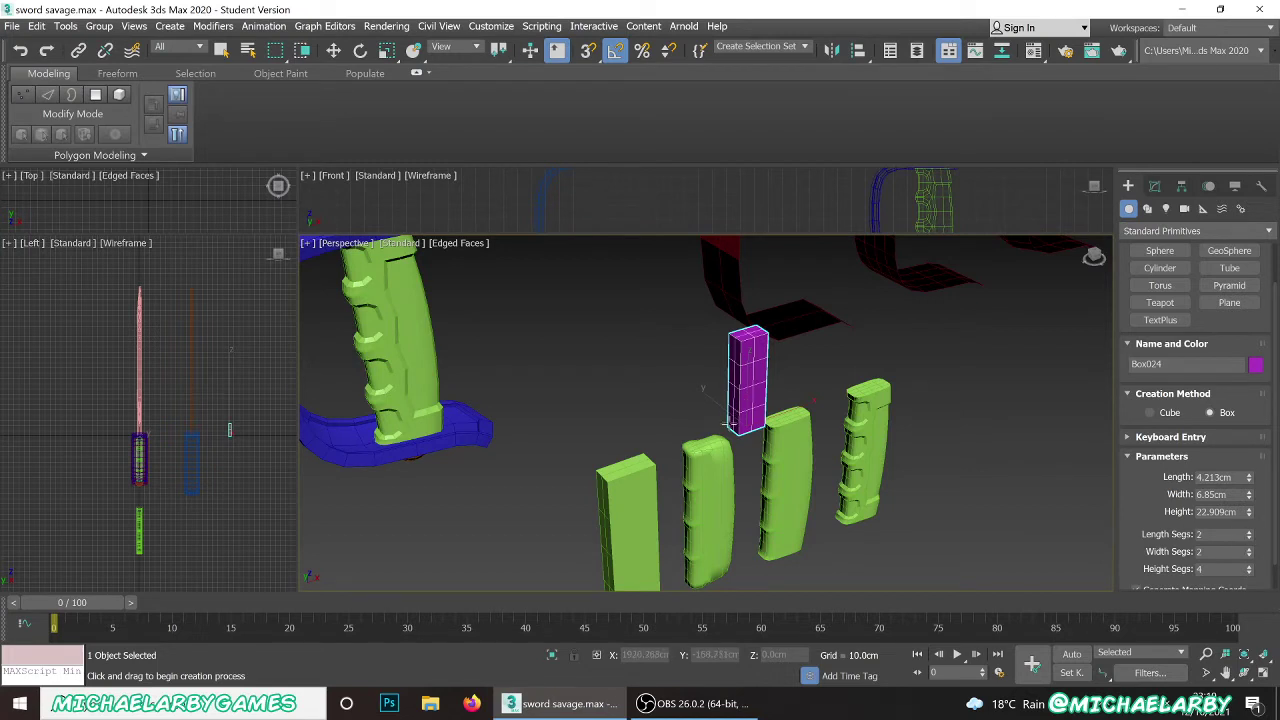
# - Move the purple box over beside the blue guard, to about X 1646.3 cm and Y -119.5 cm
pyautogui.keyDown('alt'); pyautogui.moveTo(731, 424); pyautogui.dragTo(726, 425, button='middle'); pyautogui.keyUp('alt')
pyautogui.keyDown('alt'); pyautogui.moveTo(662, 503); pyautogui.dragTo(575, 436, button='middle'); pyautogui.keyUp('alt')
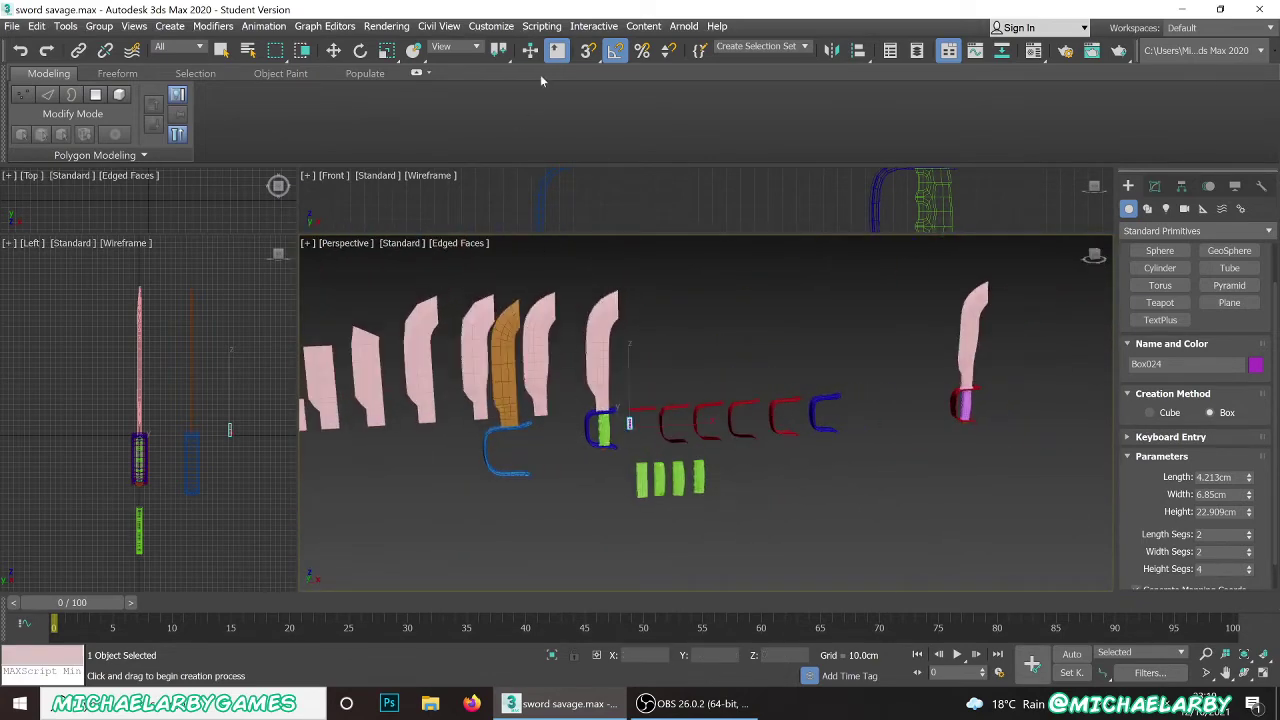
pyautogui.click(333, 50)
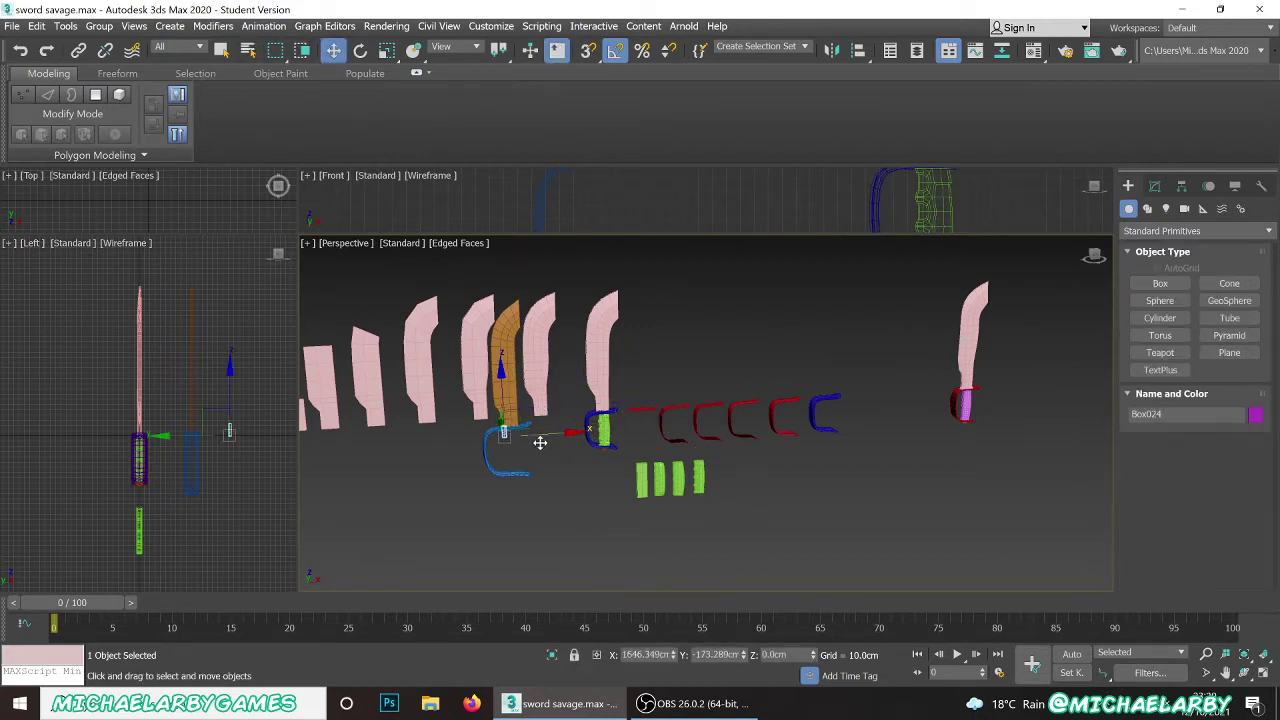
pyautogui.keyDown('alt'); pyautogui.moveTo(509, 434); pyautogui.dragTo(532, 465, button='middle'); pyautogui.keyUp('alt')
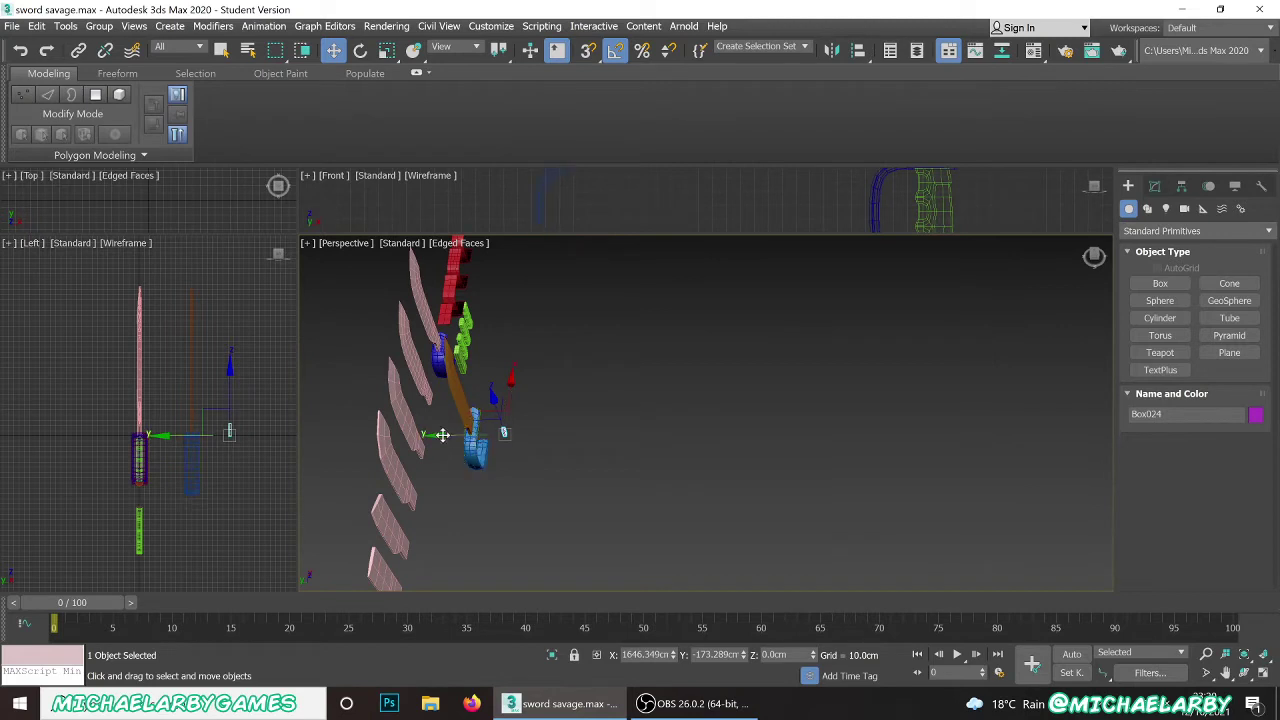
pyautogui.scroll(5, 430, 436)
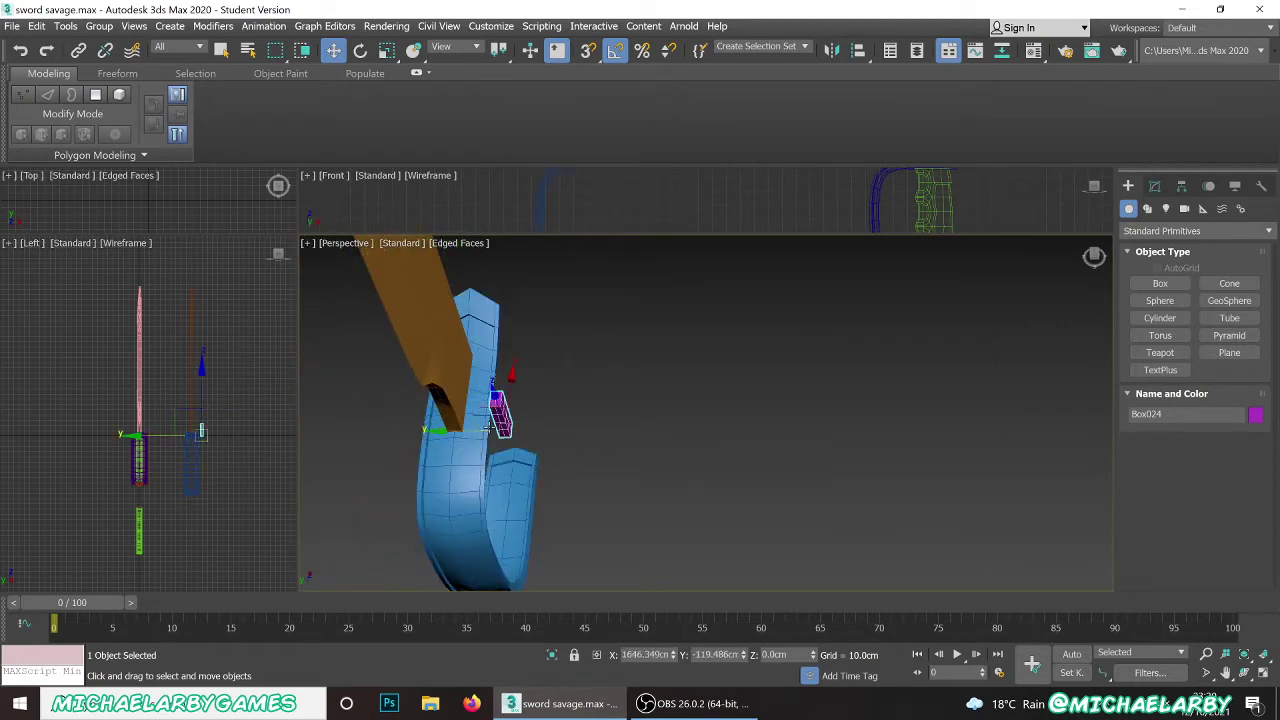
# - Check the blue guard's Y position and set the purple box's Y position to -100 cm to match
pyautogui.click(497, 451)
pyautogui.click(471, 451)
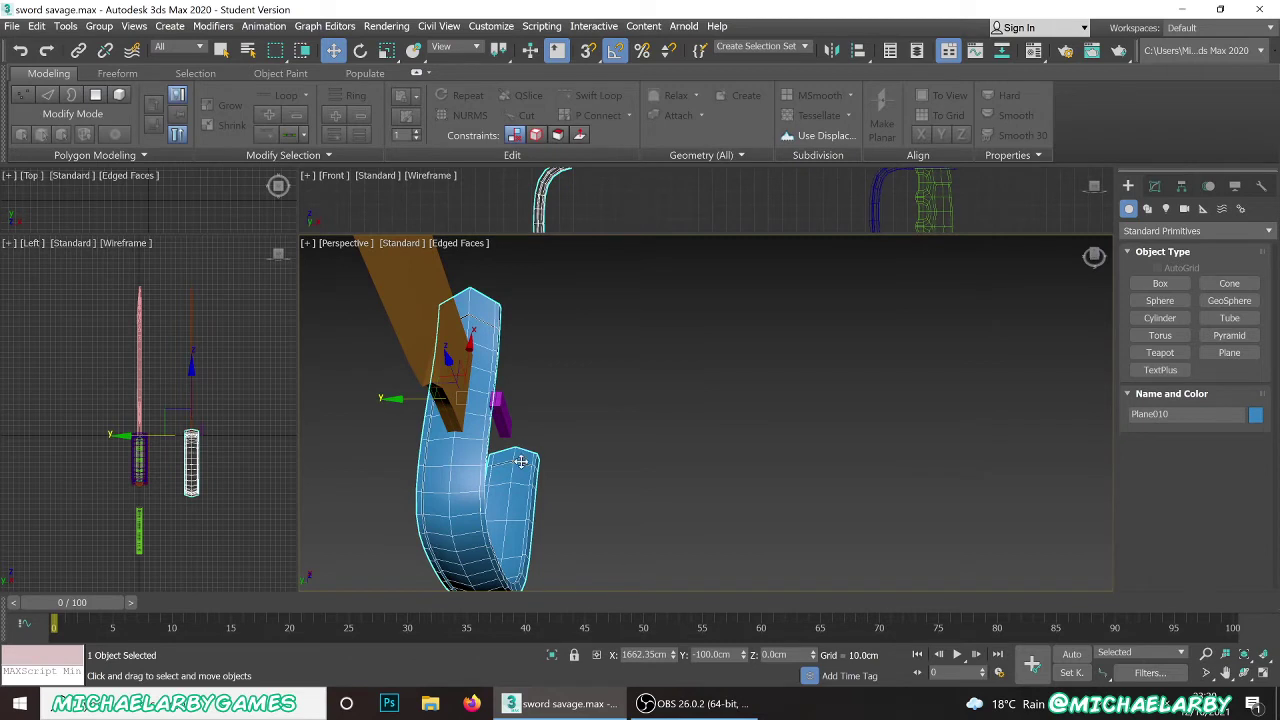
pyautogui.click(500, 412)
pyautogui.click(705, 654)
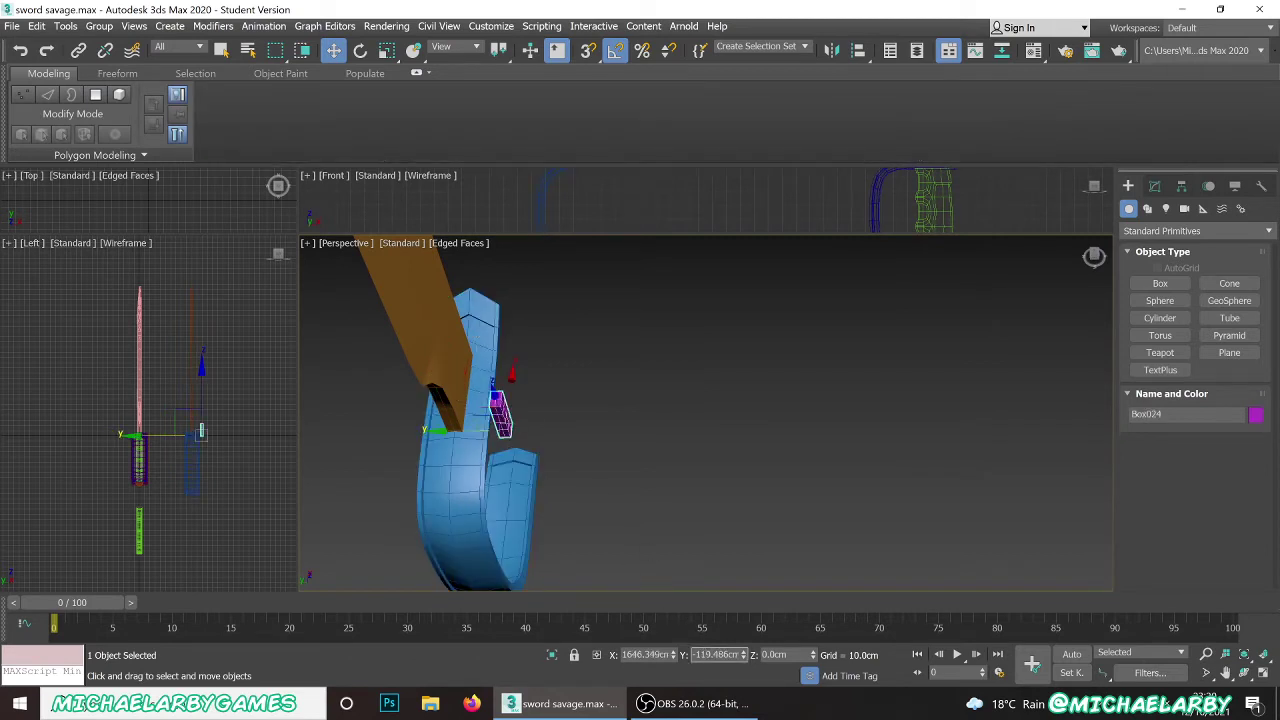
pyautogui.write('-100')
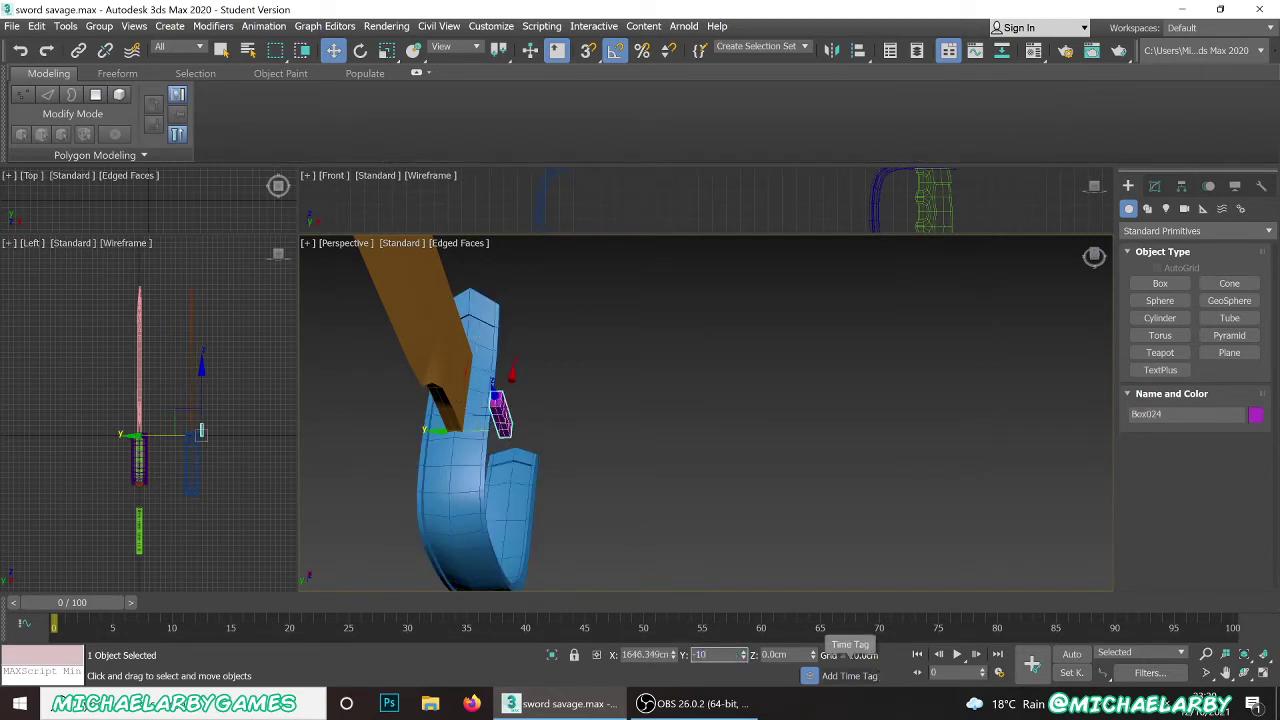
pyautogui.press('Return')
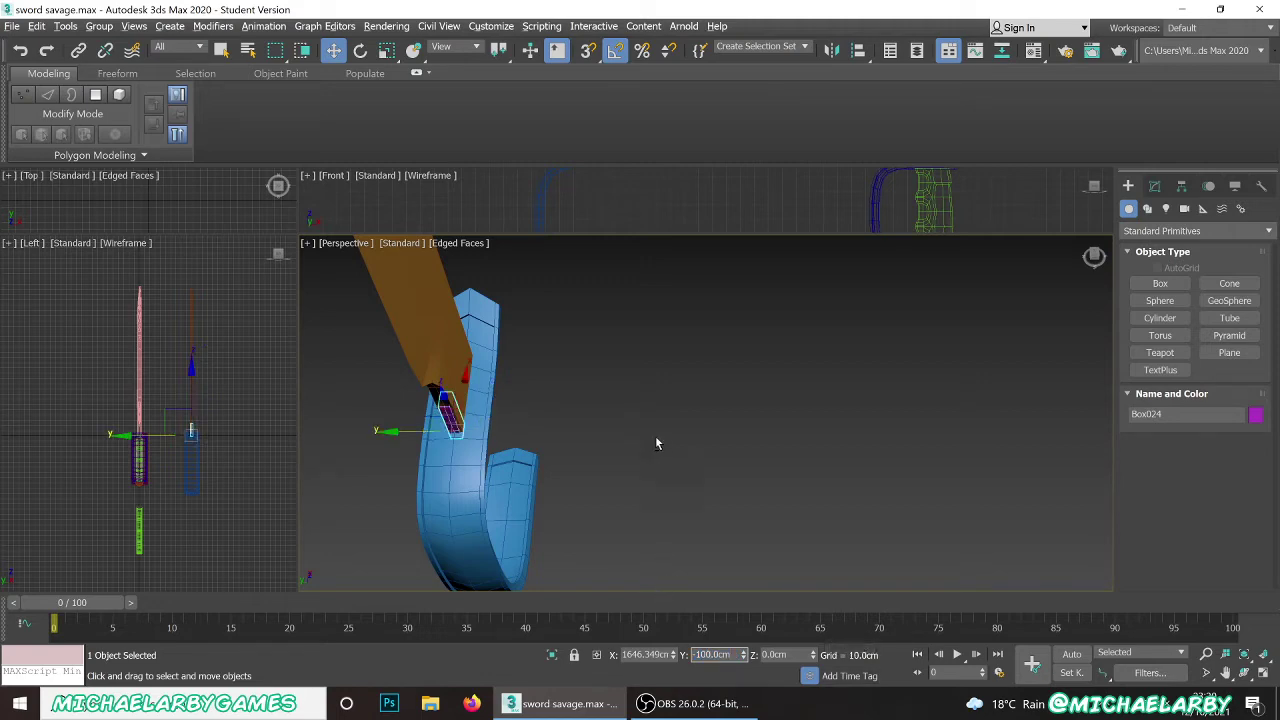
# - Move the purple box down onto the guard's lower arm, to about X 1659.5 cm and Z -106.4 cm
pyautogui.keyDown('alt'); pyautogui.moveTo(657, 440); pyautogui.dragTo(630, 331, button='middle'); pyautogui.keyUp('alt')
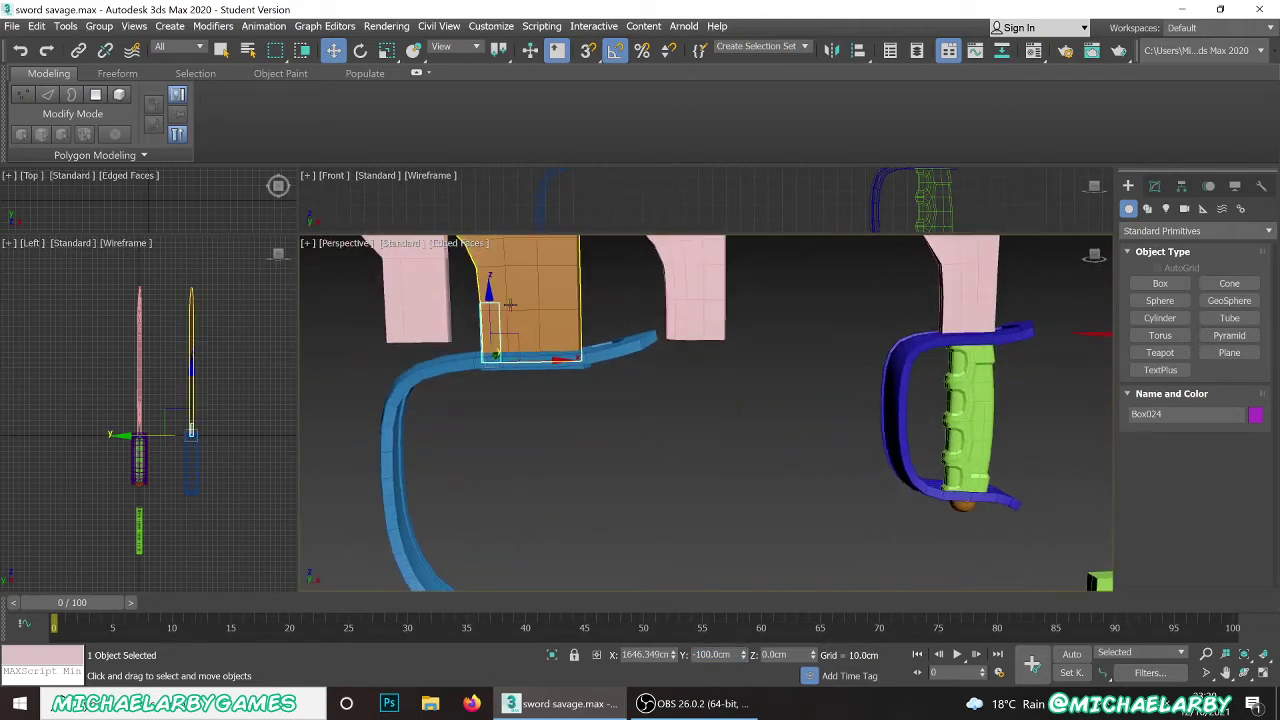
pyautogui.moveTo(491, 298); pyautogui.dragTo(496, 370)
pyautogui.scroll(-5, 495, 386)
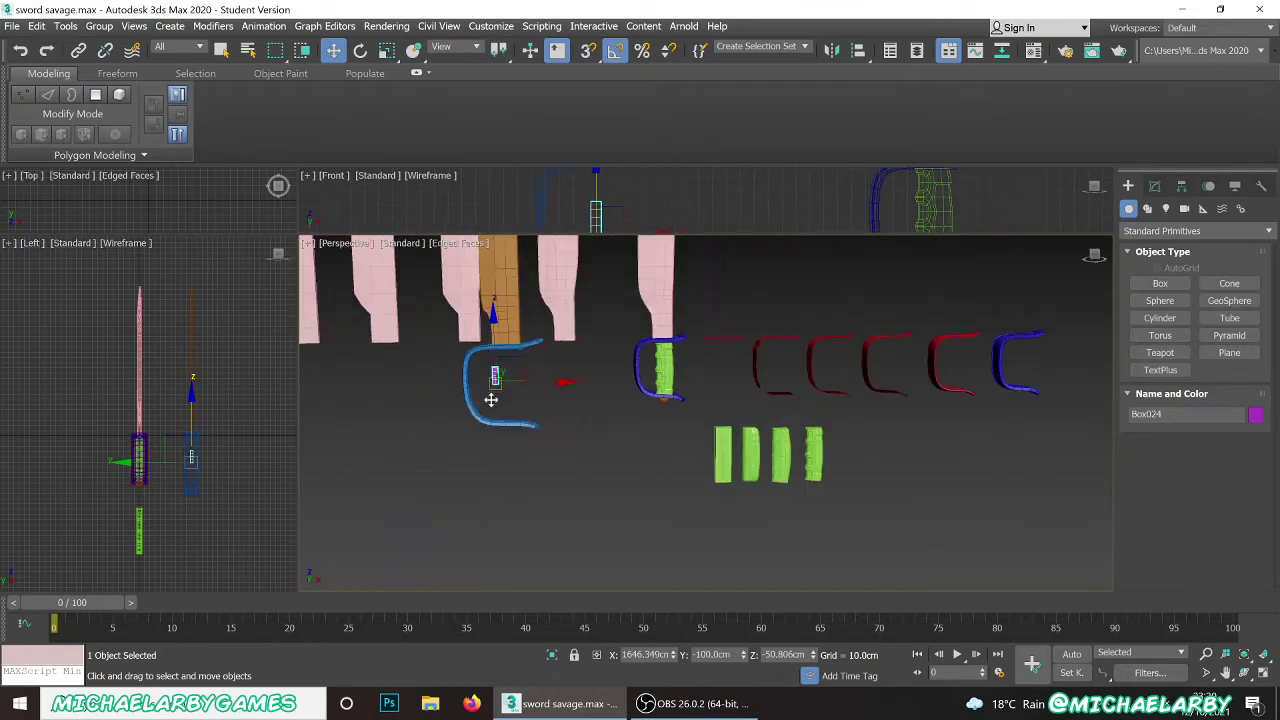
pyautogui.scroll(2, 500, 370)
pyautogui.moveTo(494, 336); pyautogui.dragTo(570, 440)
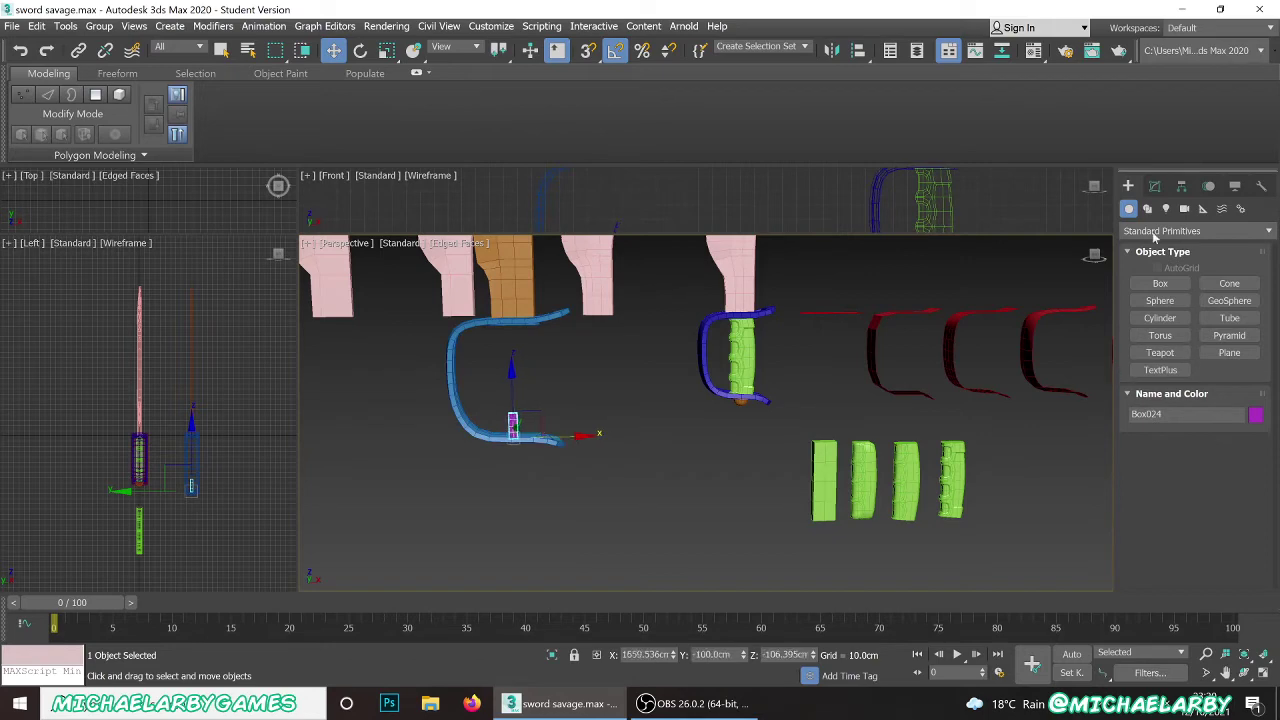
# - Resize the purple box to 15.124 cm length, 29.394 cm width and 105.154 cm height to span the guard's two arms
pyautogui.click(1155, 186)
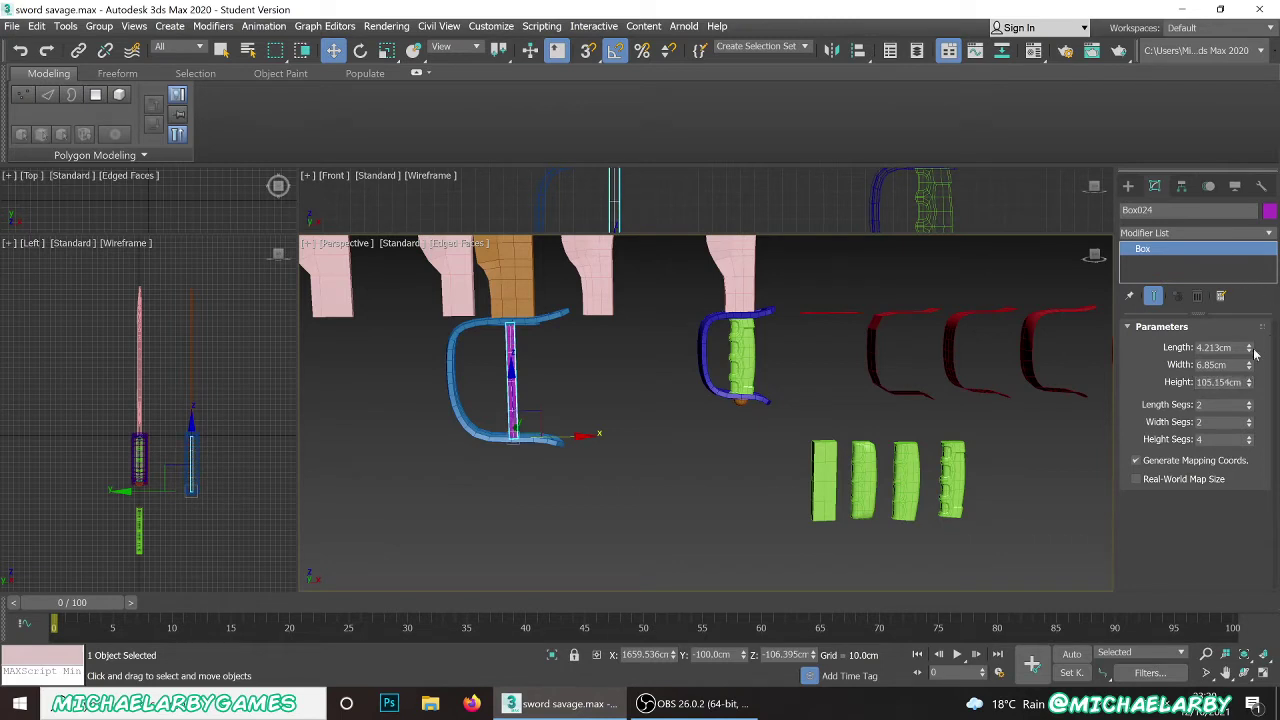
pyautogui.moveTo(1247, 337); pyautogui.dragTo(1232, 280)
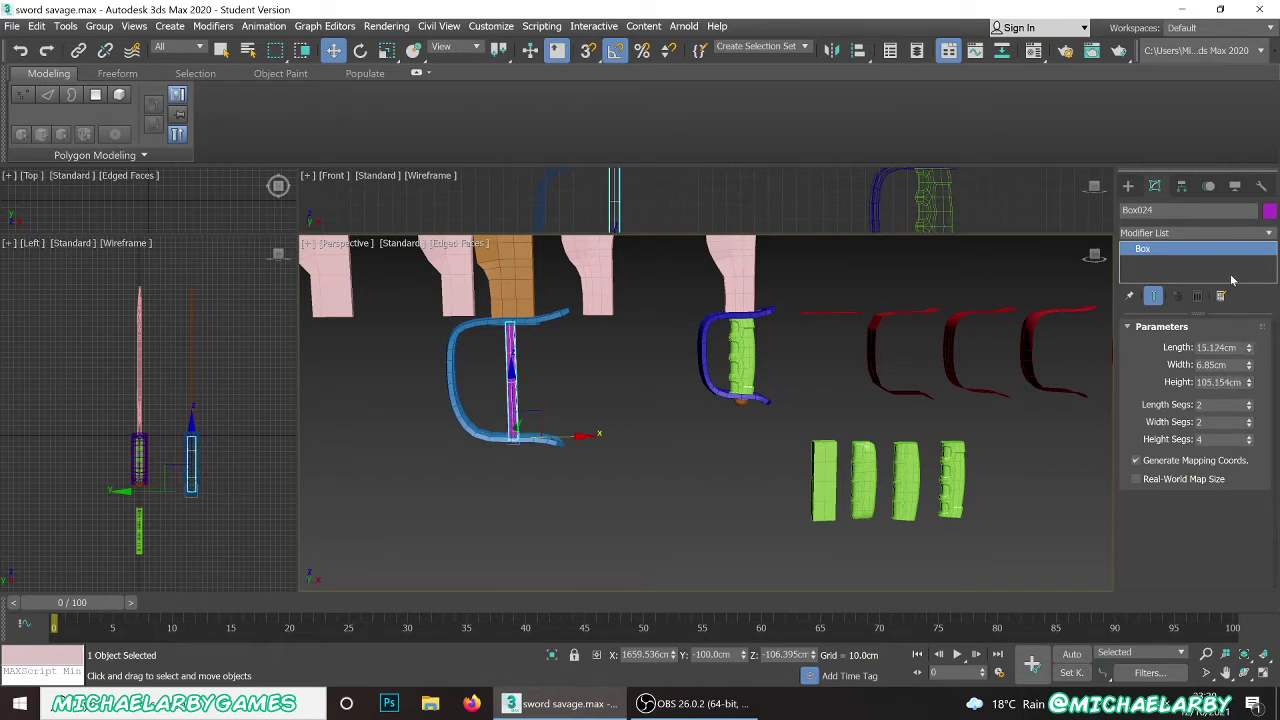
pyautogui.moveTo(1249, 367); pyautogui.dragTo(1233, 303)
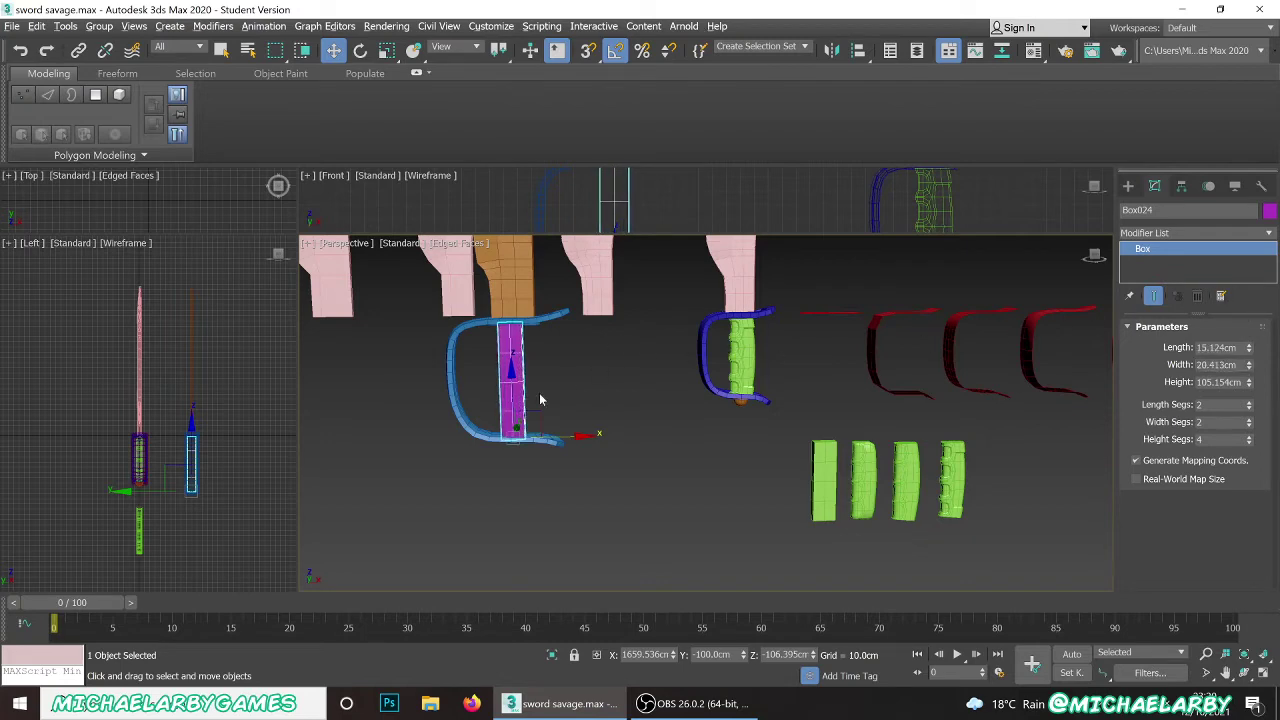
pyautogui.moveTo(539, 393)
pyautogui.keyDown('alt'); pyautogui.mouseDown(button='middle')
pyautogui.moveTo(555, 397)
pyautogui.moveTo(534, 380)
pyautogui.moveTo(549, 400)
pyautogui.moveTo(569, 390)
pyautogui.moveTo(545, 385)
pyautogui.moveTo(510, 405)
pyautogui.moveTo(506, 386)
pyautogui.moveTo(549, 392)
pyautogui.moveTo(577, 381)
pyautogui.moveTo(571, 372)
pyautogui.moveTo(543, 380)
pyautogui.moveTo(555, 412)
pyautogui.moveTo(569, 409)
pyautogui.moveTo(546, 402)
pyautogui.mouseUp(button='middle'); pyautogui.keyUp('alt')
pyautogui.moveTo(1252, 368); pyautogui.dragTo(1234, 344)
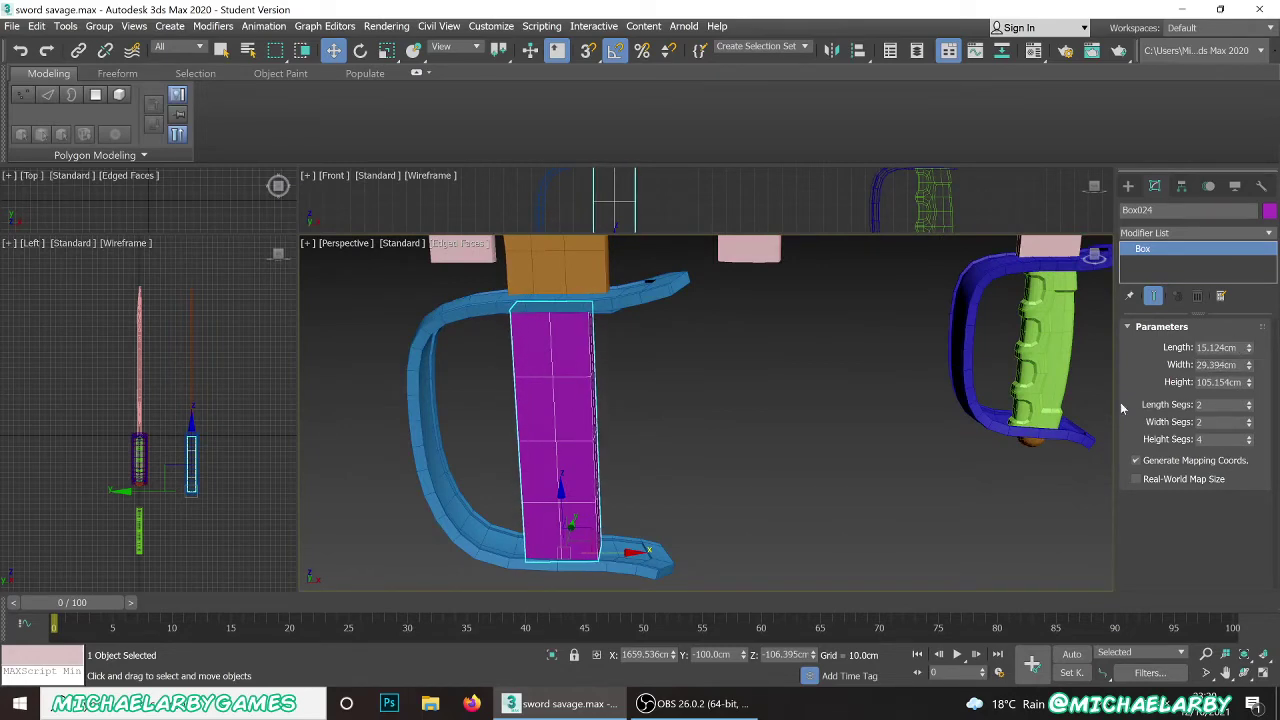
pyautogui.keyDown('alt'); pyautogui.moveTo(684, 448); pyautogui.dragTo(707, 408, button='middle'); pyautogui.keyUp('alt')
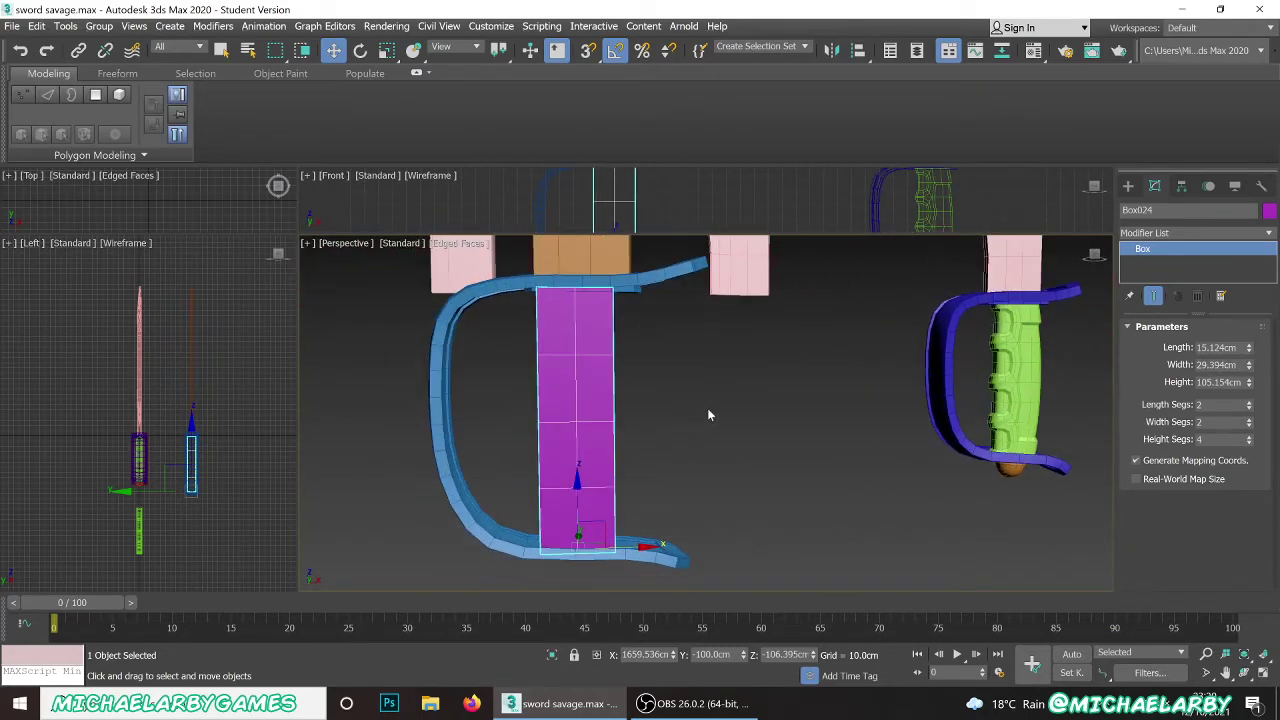
# - Move the purple box slightly along X to about 1662.8 cm, away from the curved side of the guard
pyautogui.moveTo(644, 540); pyautogui.dragTo(652, 540)
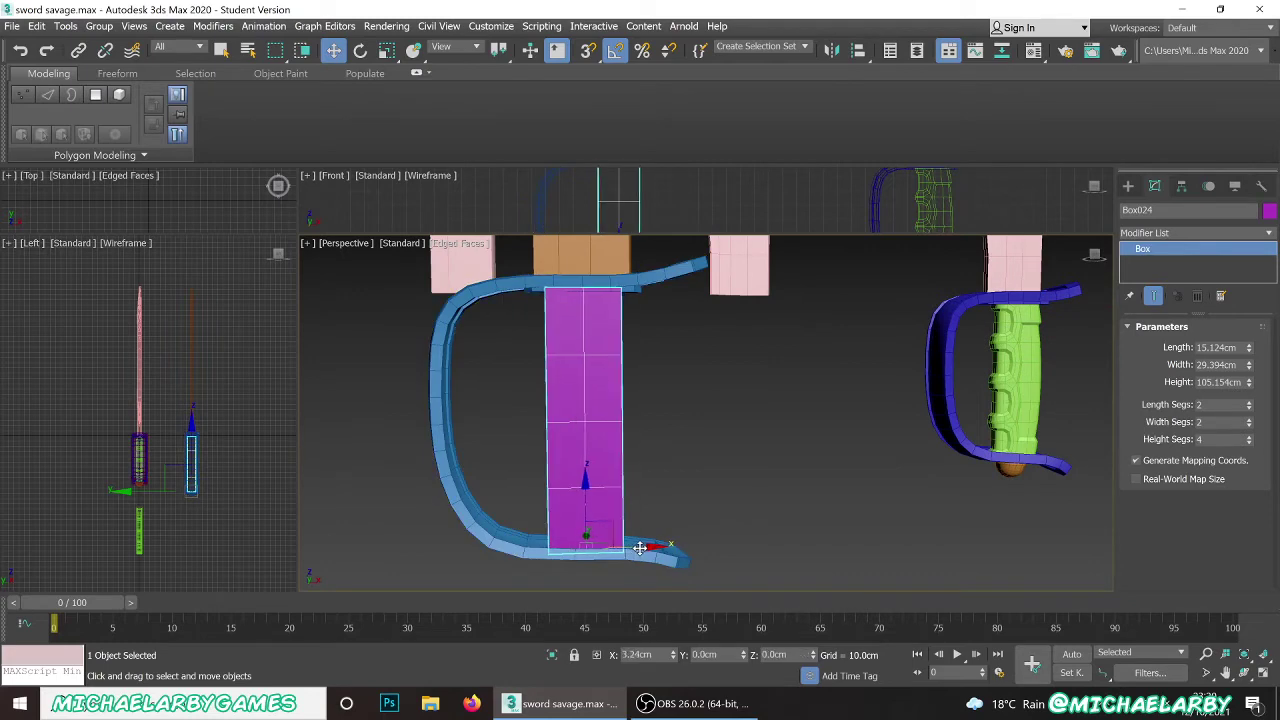
pyautogui.click(663, 450)
pyautogui.scroll(10, 650, 430)
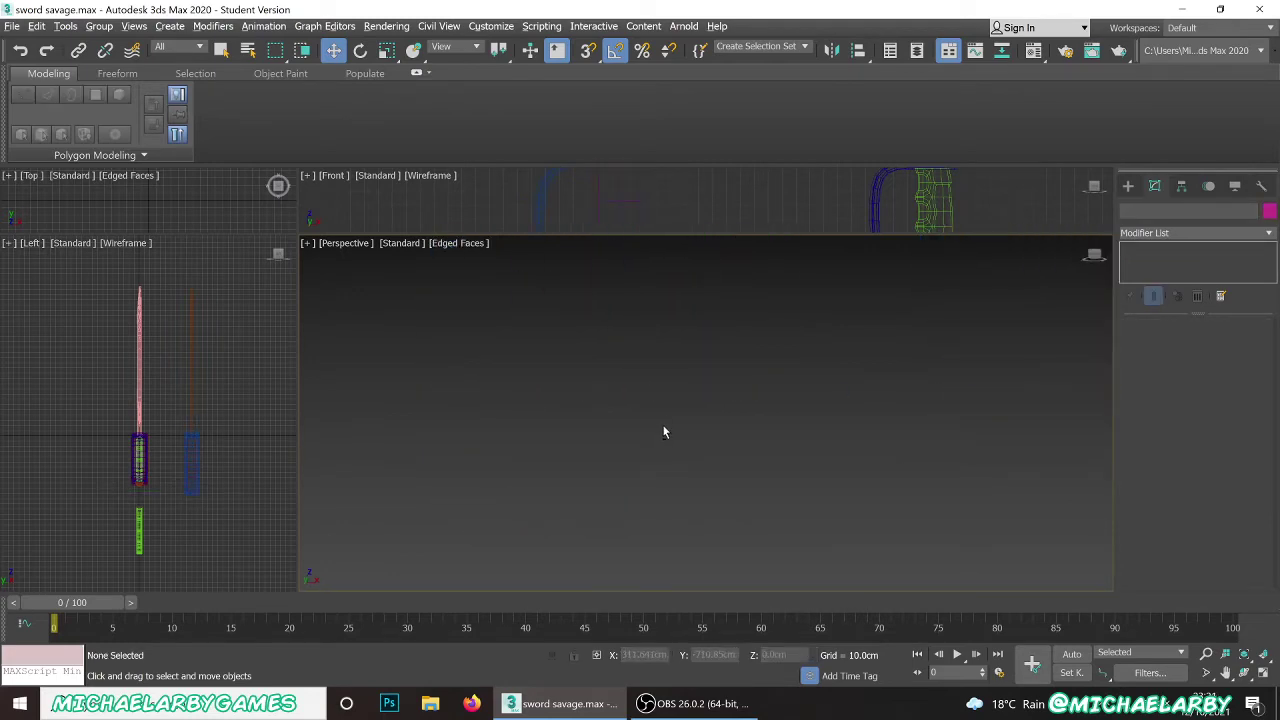
pyautogui.scroll(-10, 651, 435)
pyautogui.scroll(6, 727, 474)
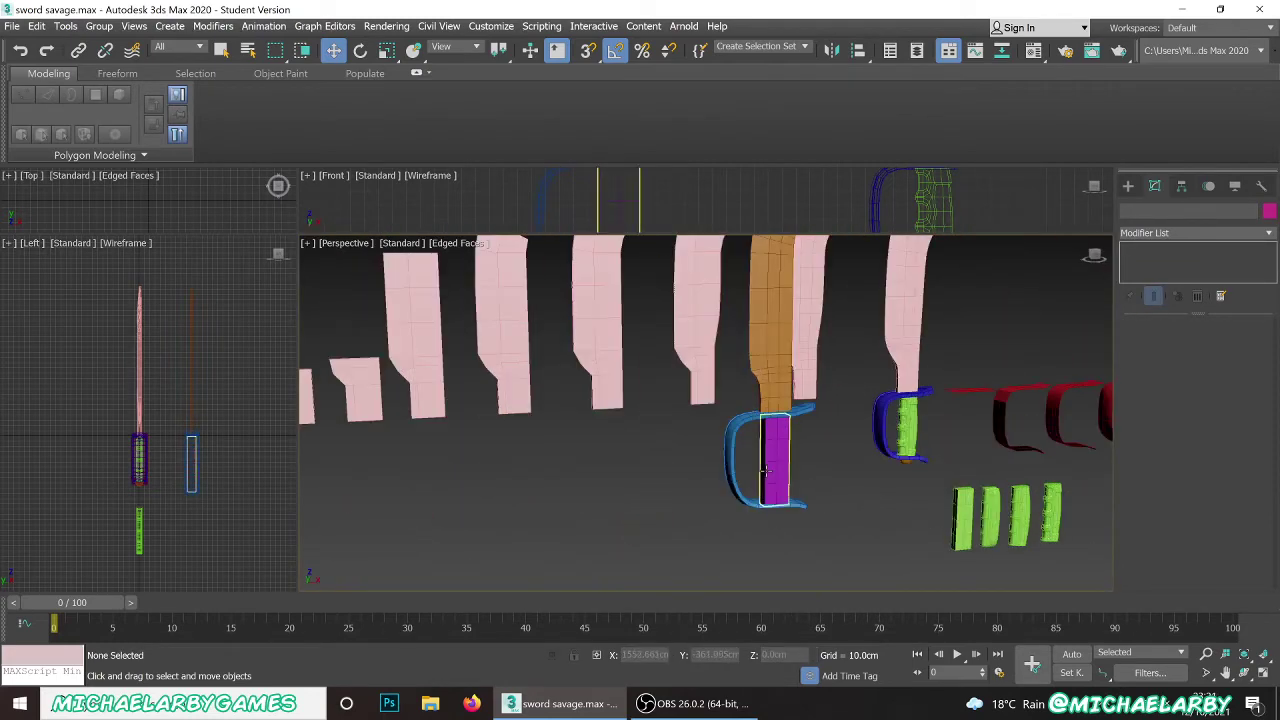
# - Convert the purple handle box to an editable poly
pyautogui.click(768, 470)
pyautogui.scroll(4, 738, 472)
pyautogui.keyDown('alt'); pyautogui.moveTo(743, 464); pyautogui.dragTo(572, 468, button='middle'); pyautogui.keyUp('alt')
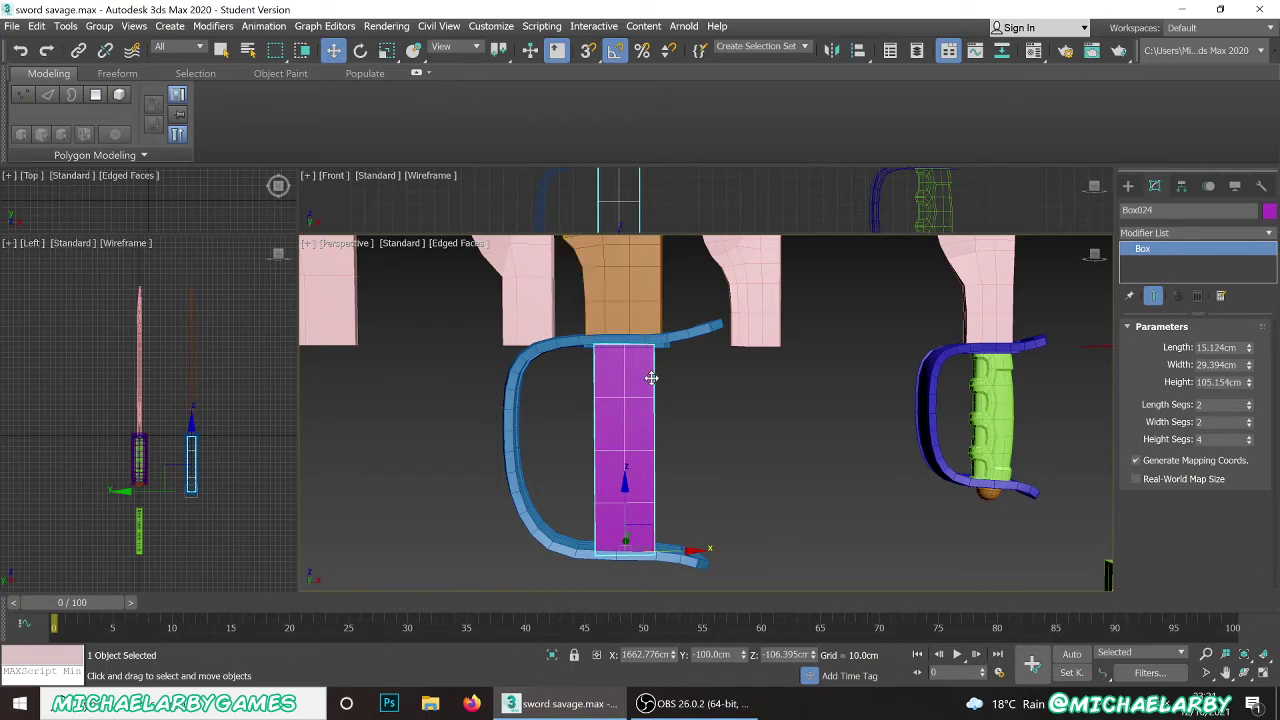
pyautogui.rightClick(617, 422)
pyautogui.moveTo(708, 594)
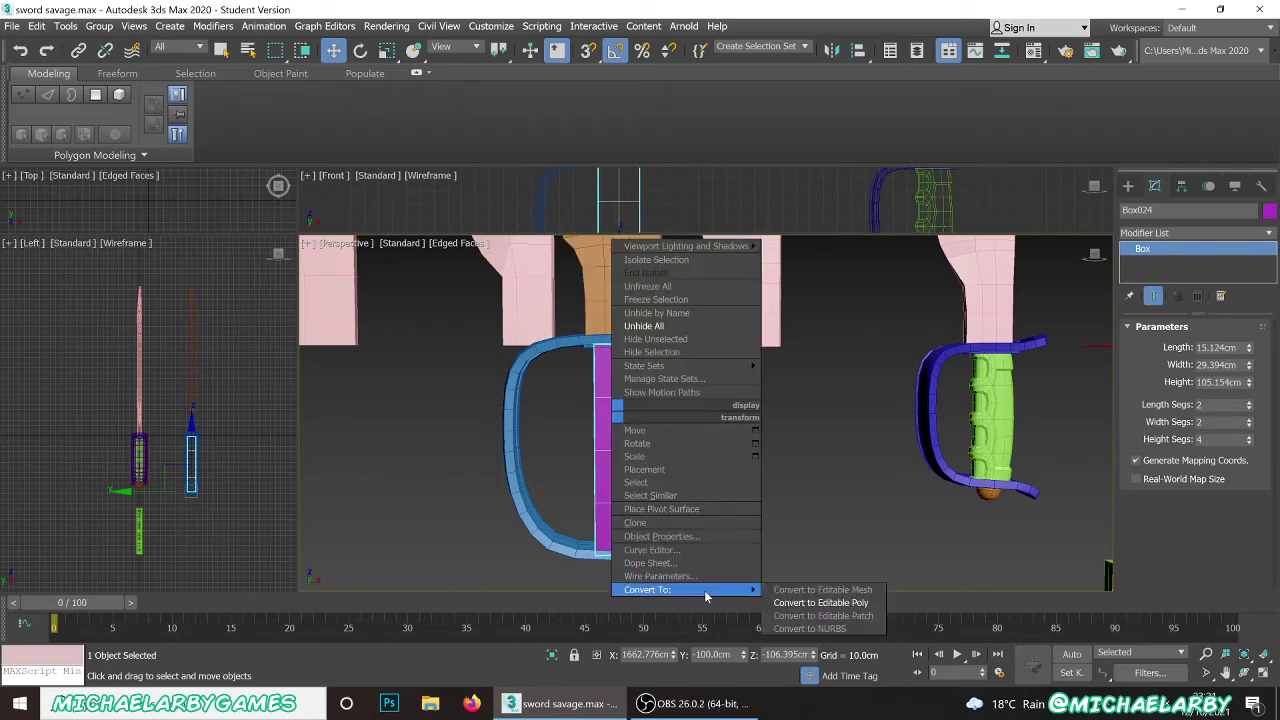
pyautogui.click(795, 605)
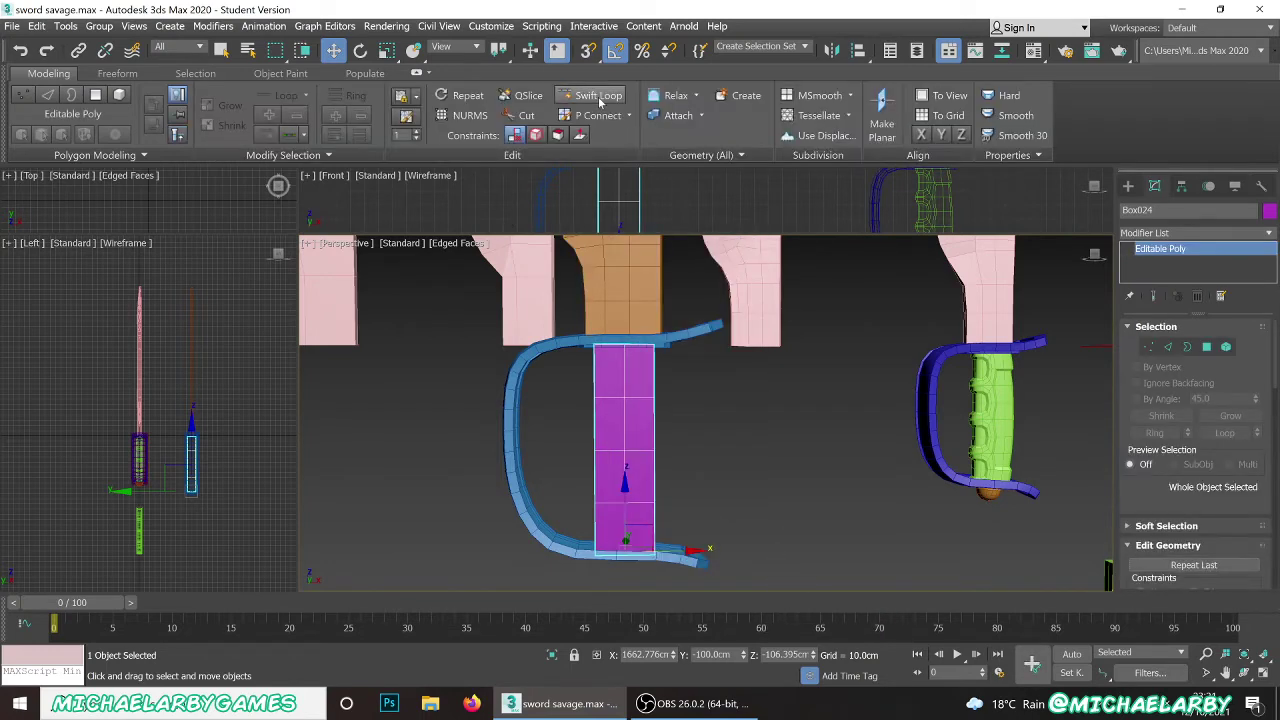
# - Add edge loops close to the upper and lower ends of the purple handle with Swift Loop
pyautogui.click(590, 95)
pyautogui.scroll(2, 602, 378)
pyautogui.scroll(1, 600, 378)
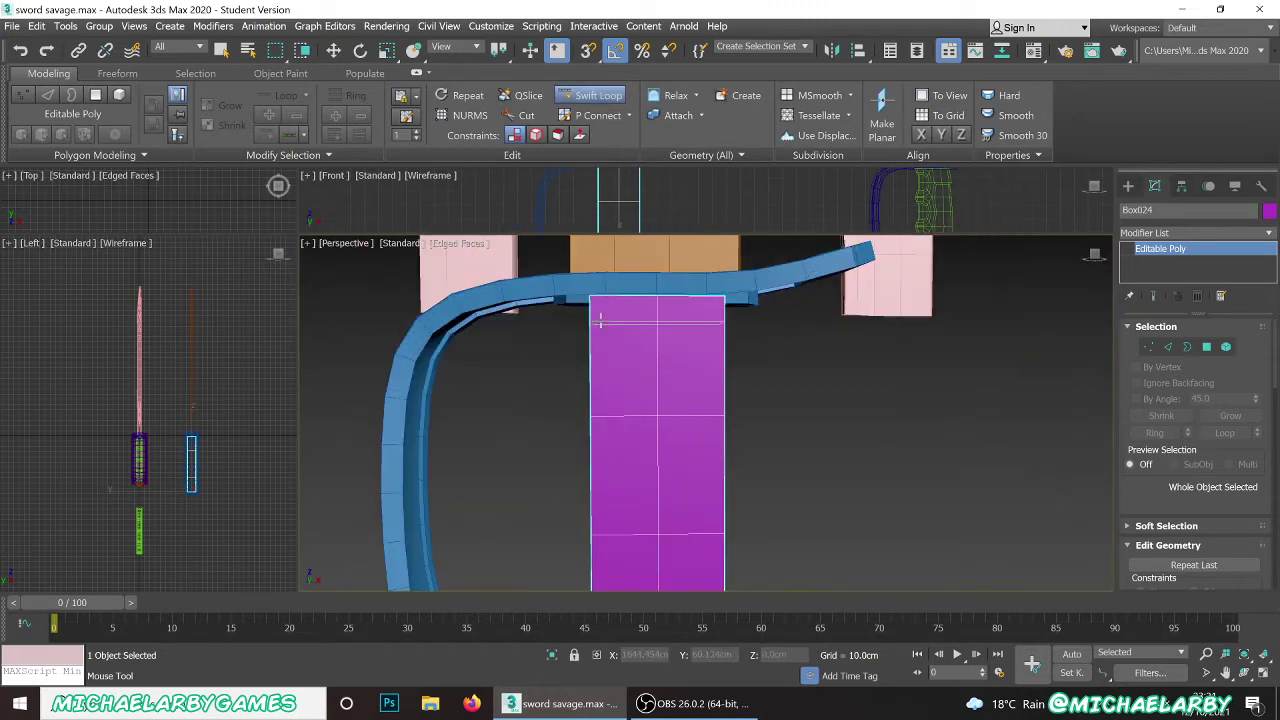
pyautogui.click(600, 311)
pyautogui.scroll(-5, 602, 241)
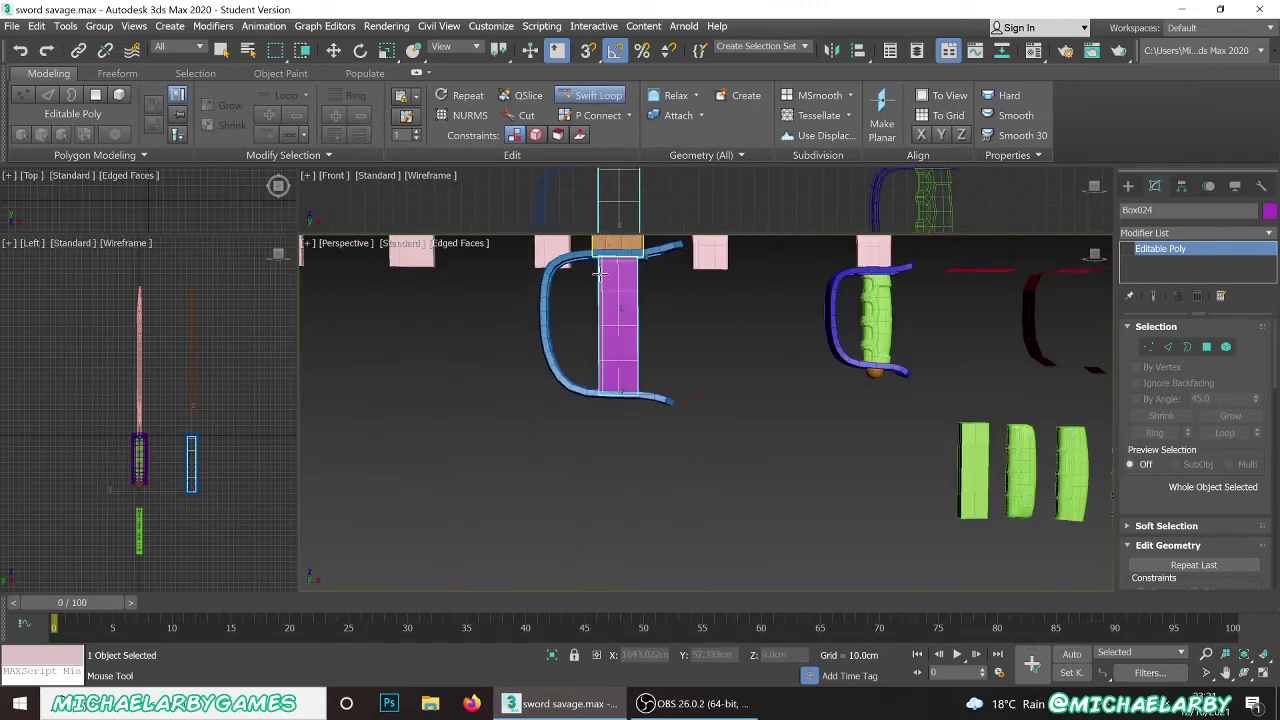
pyautogui.scroll(5, 587, 351)
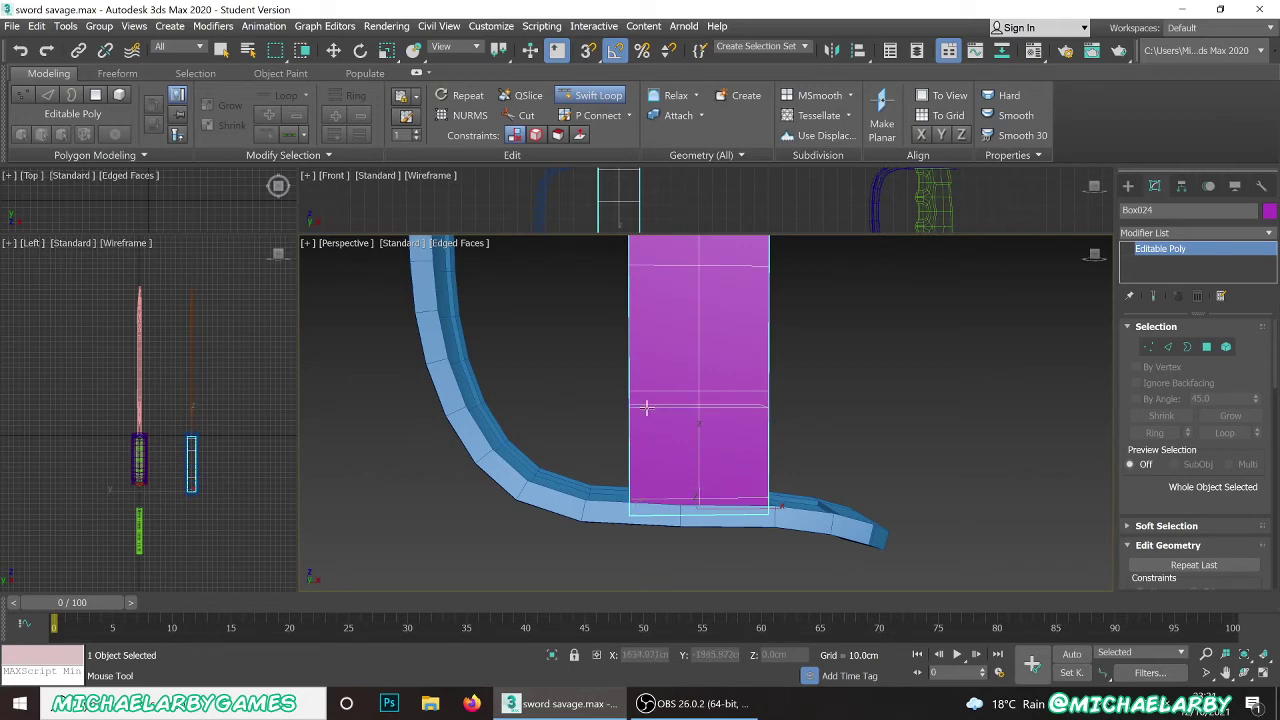
pyautogui.press('w')
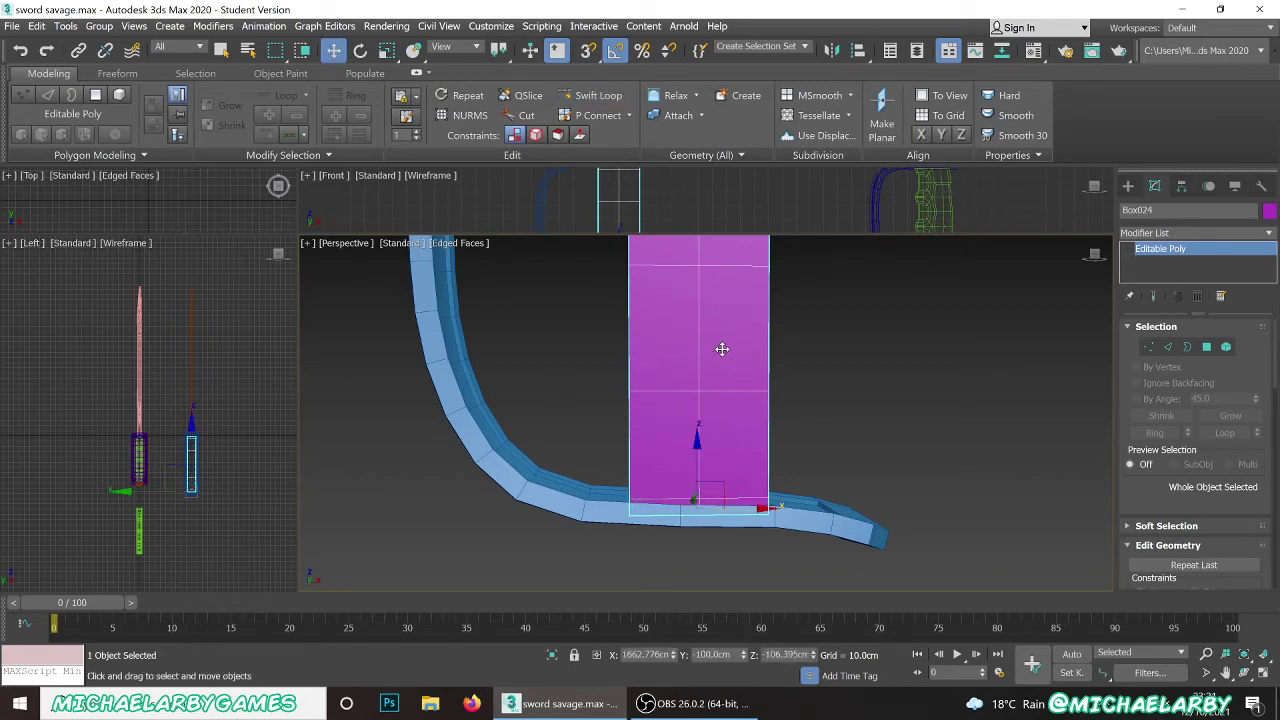
pyautogui.keyDown('alt'); pyautogui.moveTo(720, 346); pyautogui.dragTo(664, 444, button='middle'); pyautogui.keyUp('alt')
pyautogui.scroll(2, 677, 477)
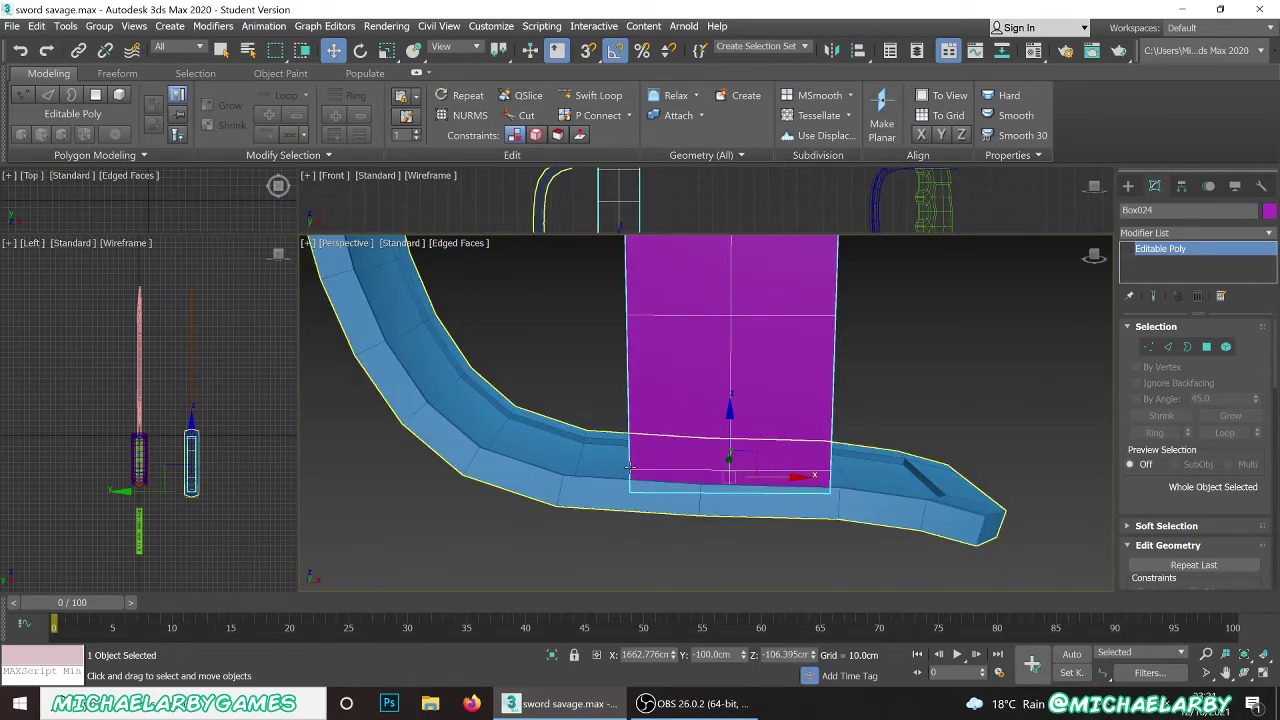
pyautogui.keyDown('alt'); pyautogui.moveTo(630, 520); pyautogui.dragTo(656, 357, button='middle'); pyautogui.keyUp('alt')
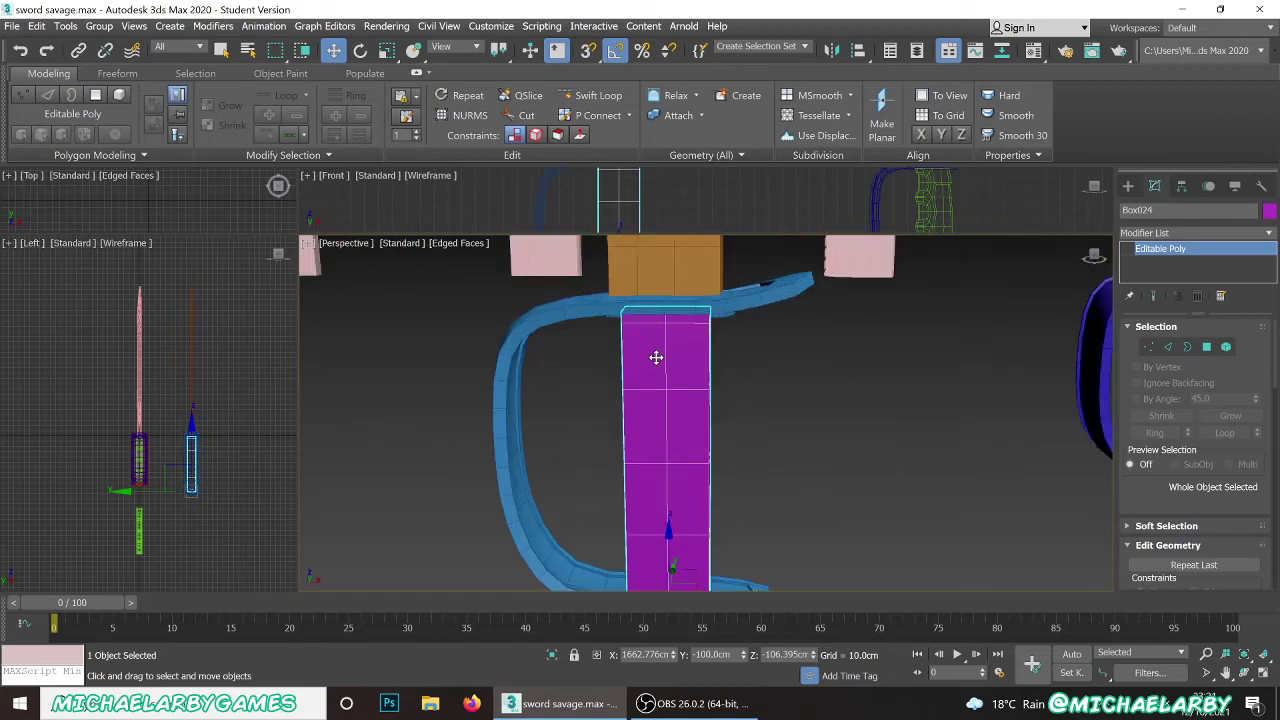
# - Inset the four polygons wrapping the guard-facing half of the handle's first section, just below the upper edge loop, by 1.611 cm
pyautogui.click(1206, 346)
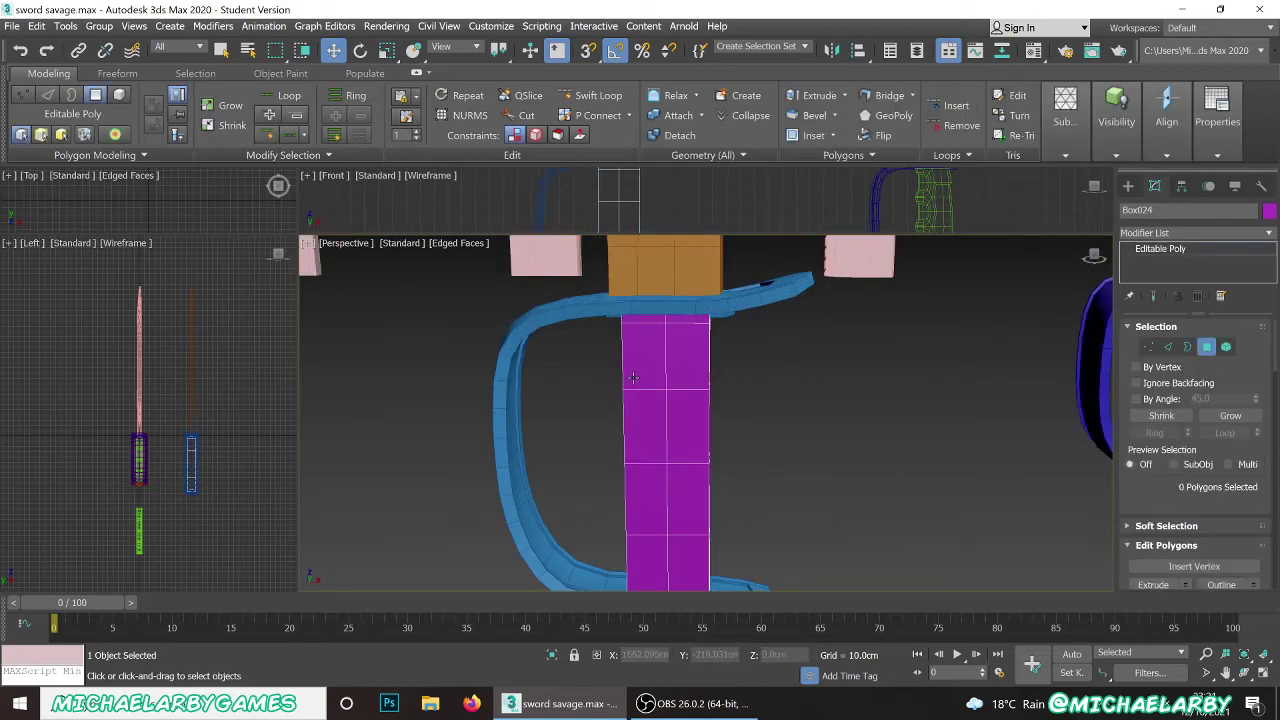
pyautogui.moveTo(630, 366); pyautogui.dragTo(733, 375, button='middle')
pyautogui.scroll(2, 690, 346)
pyautogui.click(712, 345)
pyautogui.keyDown('ctrl'); pyautogui.click(689, 351); pyautogui.keyUp('ctrl')
pyautogui.keyDown('ctrl'); pyautogui.click(660, 357); pyautogui.keyUp('ctrl')
pyautogui.keyDown('ctrl'); pyautogui.click(648, 355); pyautogui.keyUp('ctrl')
pyautogui.scroll(-3, 1124, 484)
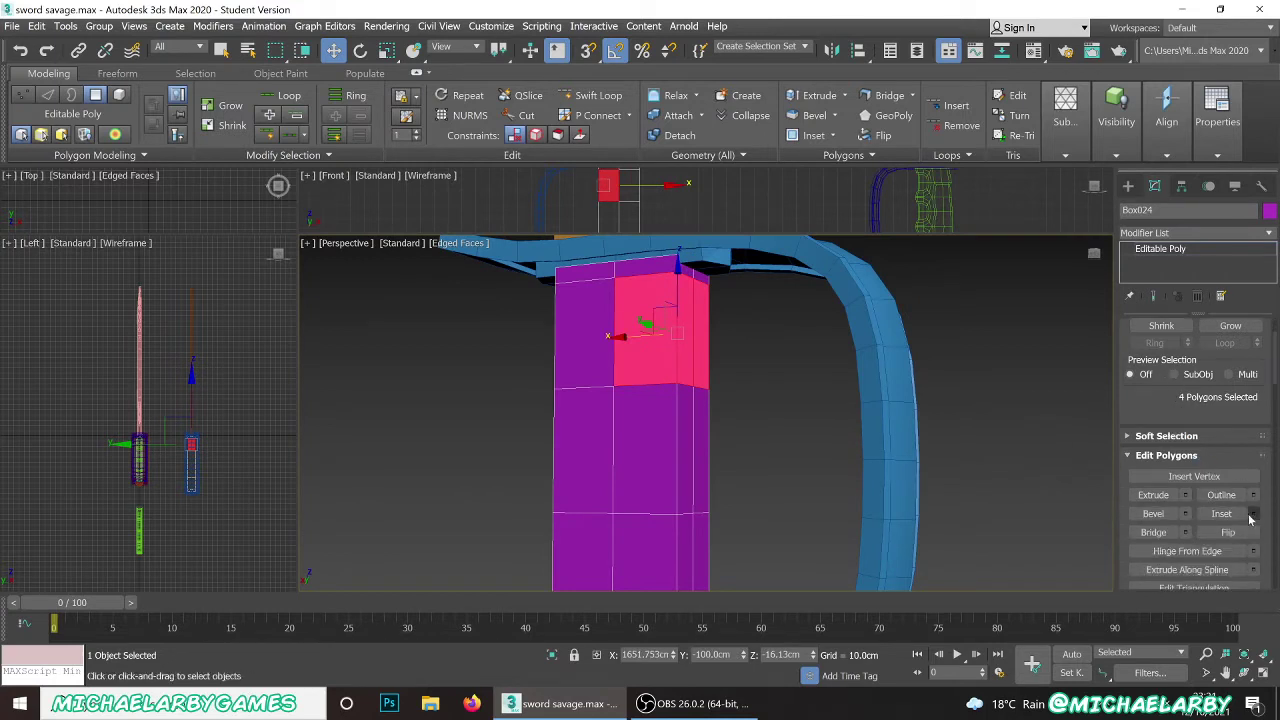
pyautogui.click(1252, 514)
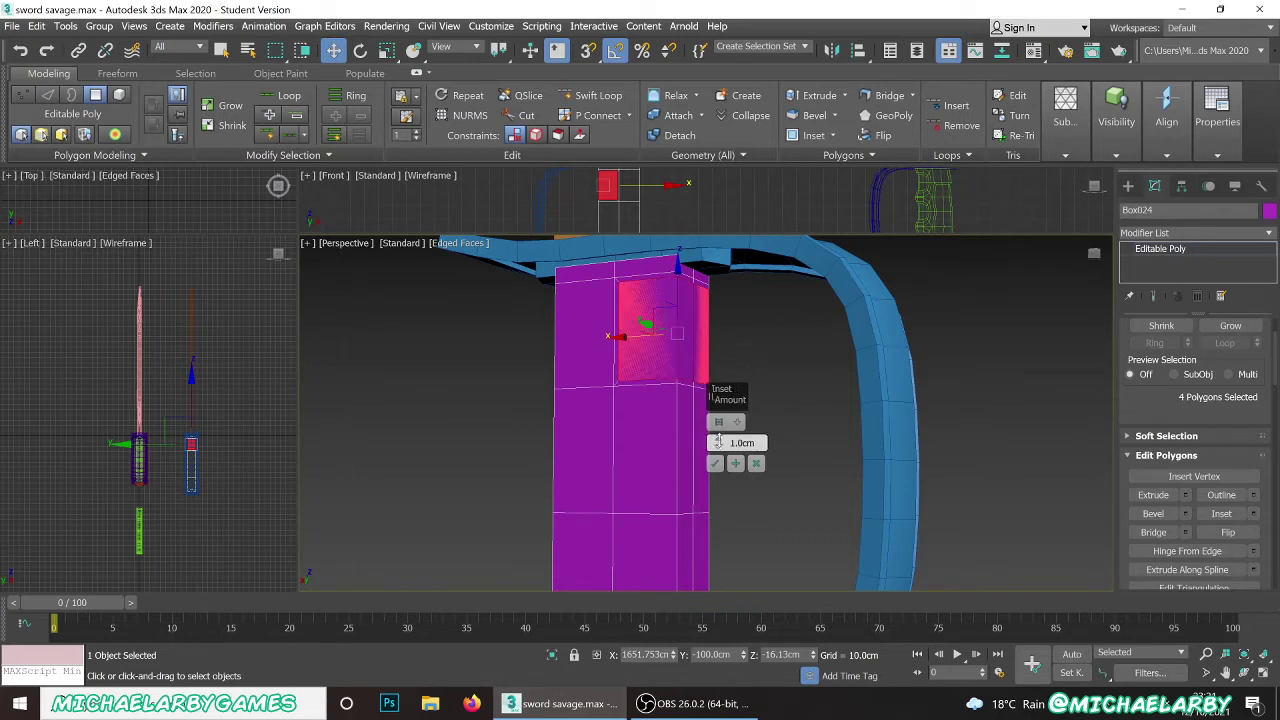
pyautogui.moveTo(718, 440); pyautogui.dragTo(716, 437)
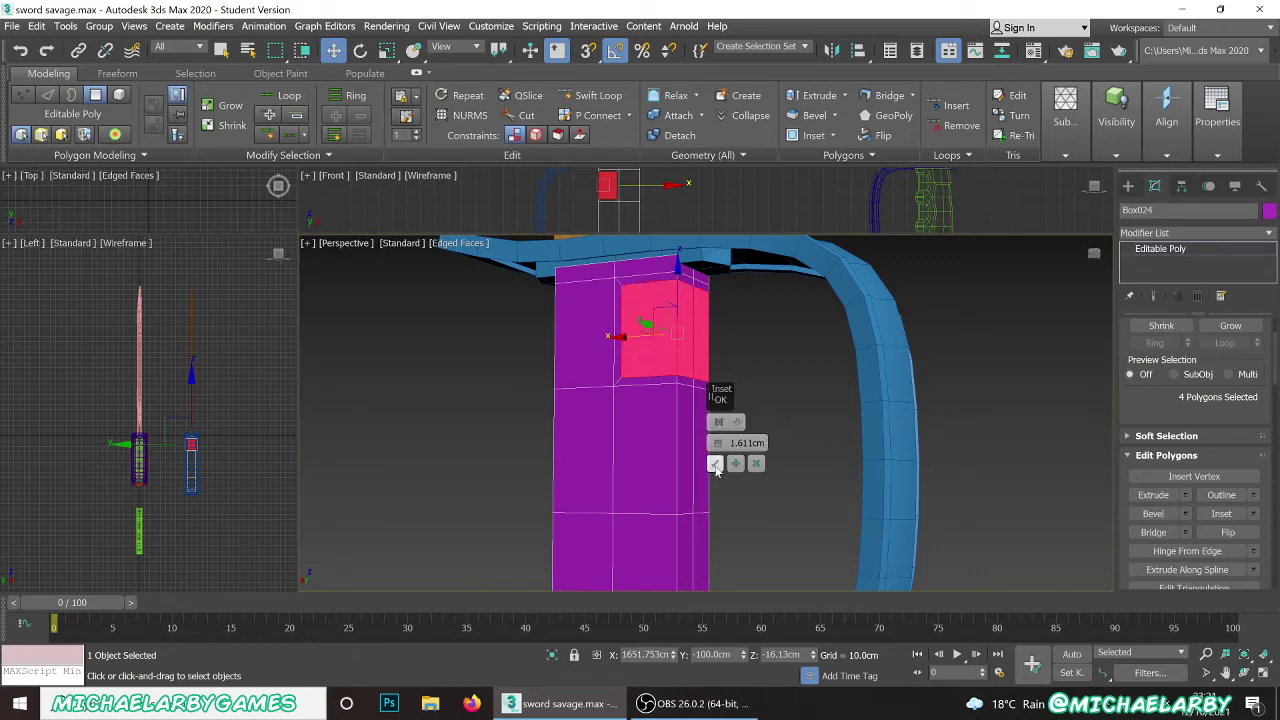
pyautogui.click(716, 464)
# - Inset the four guard-facing polygons of the handle's second section from the top by 1.611 cm
pyautogui.moveTo(705, 366)
pyautogui.keyDown('alt'); pyautogui.mouseDown(button='middle')
pyautogui.moveTo(729, 377)
pyautogui.moveTo(700, 371)
pyautogui.mouseUp(button='middle'); pyautogui.keyUp('alt')
pyautogui.click(641, 449)
pyautogui.keyDown('ctrl'); pyautogui.click(680, 446); pyautogui.keyUp('ctrl')
pyautogui.keyDown('ctrl'); pyautogui.click(701, 446); pyautogui.keyUp('ctrl')
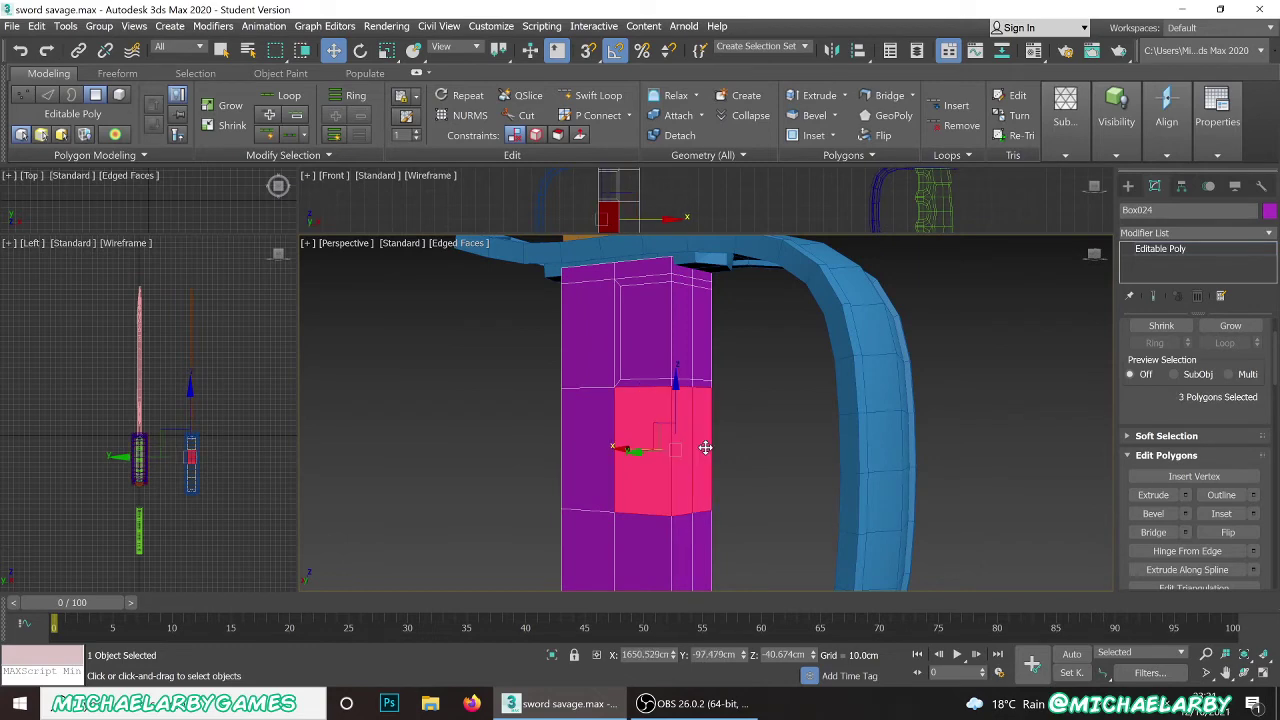
pyautogui.keyDown('alt'); pyautogui.moveTo(703, 446); pyautogui.dragTo(593, 437, button='middle'); pyautogui.keyUp('alt')
pyautogui.keyDown('ctrl'); pyautogui.click(706, 451); pyautogui.keyUp('ctrl')
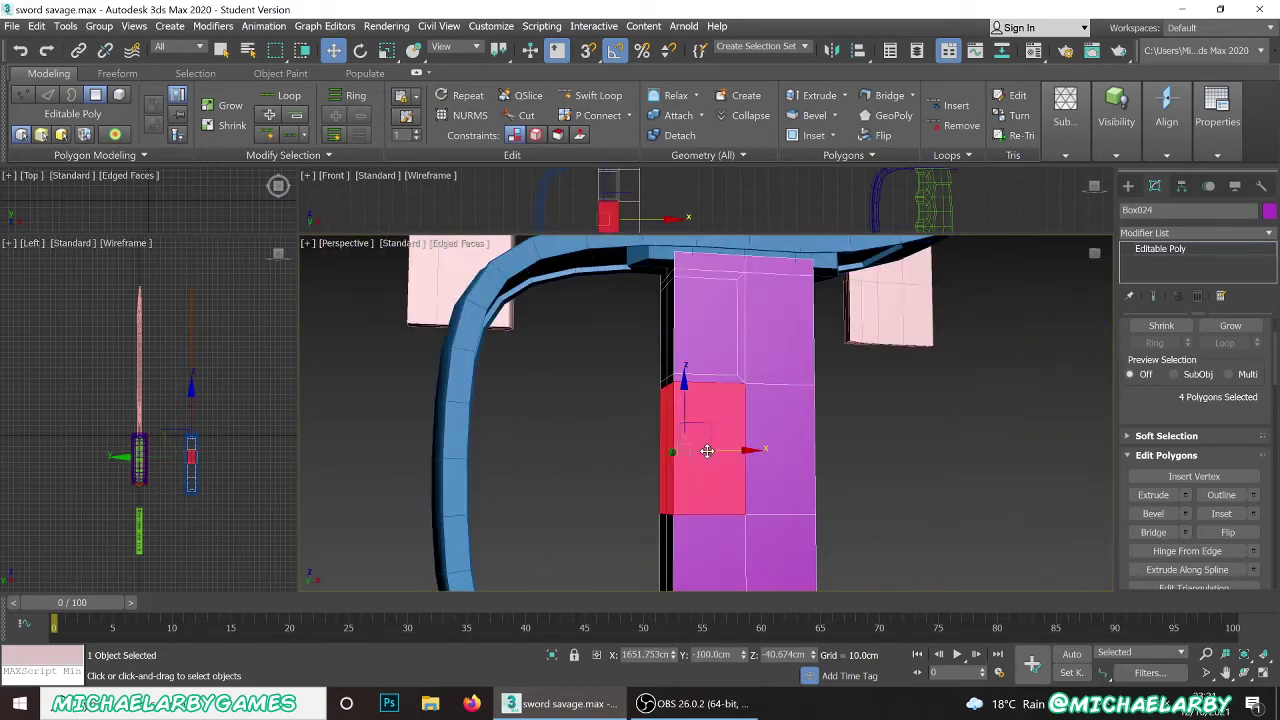
pyautogui.click(1255, 517)
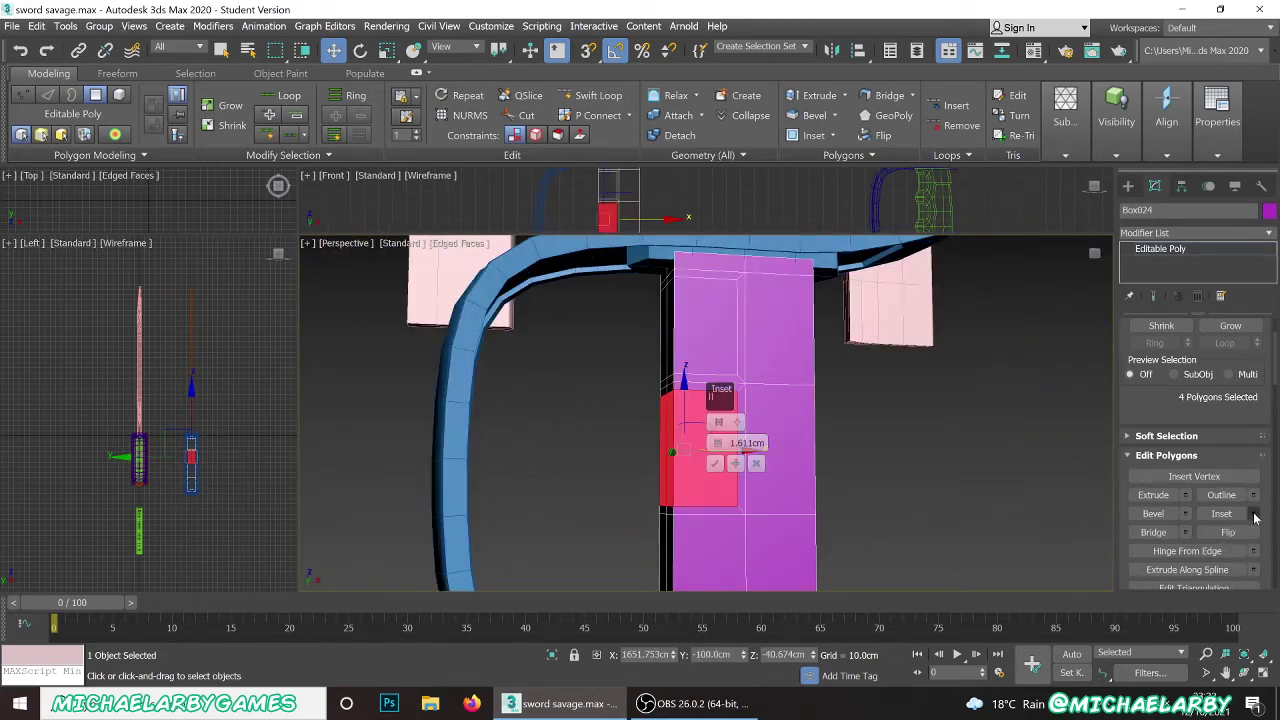
pyautogui.click(712, 459)
# - Inset the four guard-facing polygons of the handle's third section from the top by 1.611 cm
pyautogui.keyDown('alt'); pyautogui.moveTo(712, 459); pyautogui.dragTo(606, 422, button='middle'); pyautogui.keyUp('alt')
pyautogui.click(684, 489)
pyautogui.keyDown('alt'); pyautogui.moveTo(523, 408); pyautogui.dragTo(537, 309, button='middle'); pyautogui.keyUp('alt')
pyautogui.keyDown('ctrl'); pyautogui.click(590, 381); pyautogui.keyUp('ctrl')
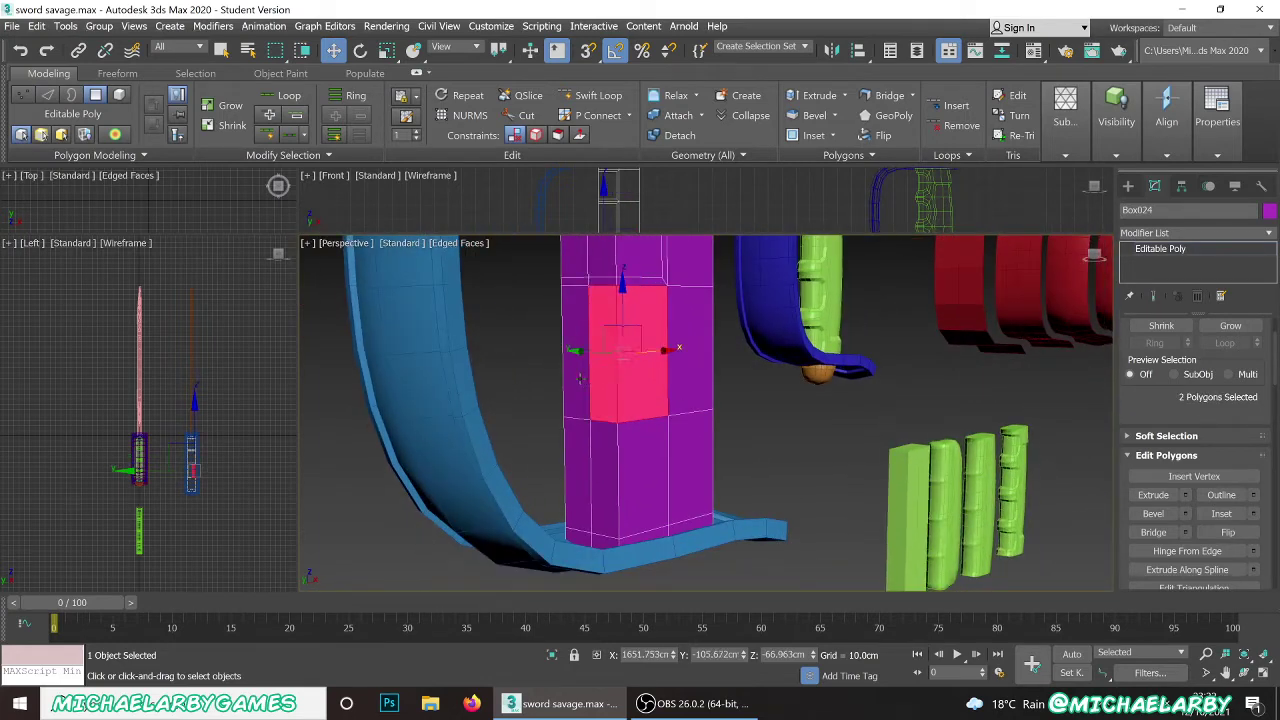
pyautogui.keyDown('ctrl'); pyautogui.click(580, 378); pyautogui.keyUp('ctrl')
pyautogui.keyDown('alt'); pyautogui.moveTo(557, 368); pyautogui.dragTo(620, 356, button='middle'); pyautogui.keyUp('alt')
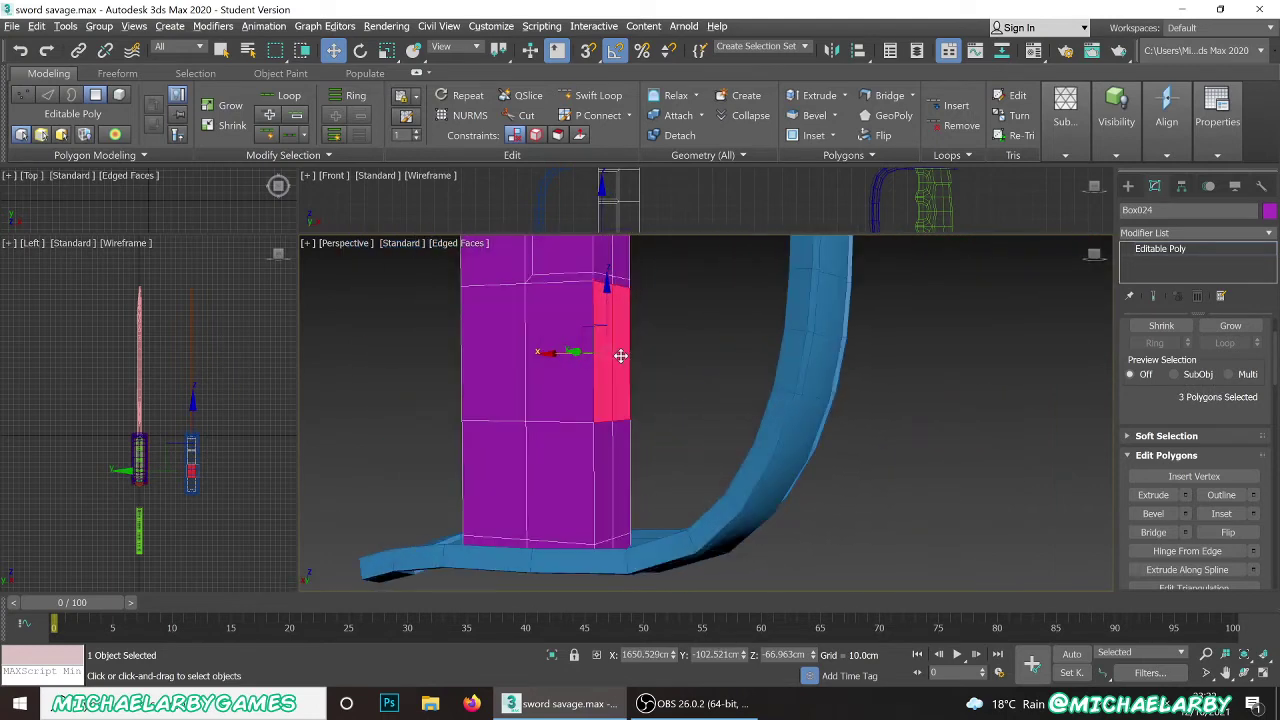
pyautogui.keyDown('ctrl'); pyautogui.click(567, 376); pyautogui.keyUp('ctrl')
pyautogui.click(1253, 513)
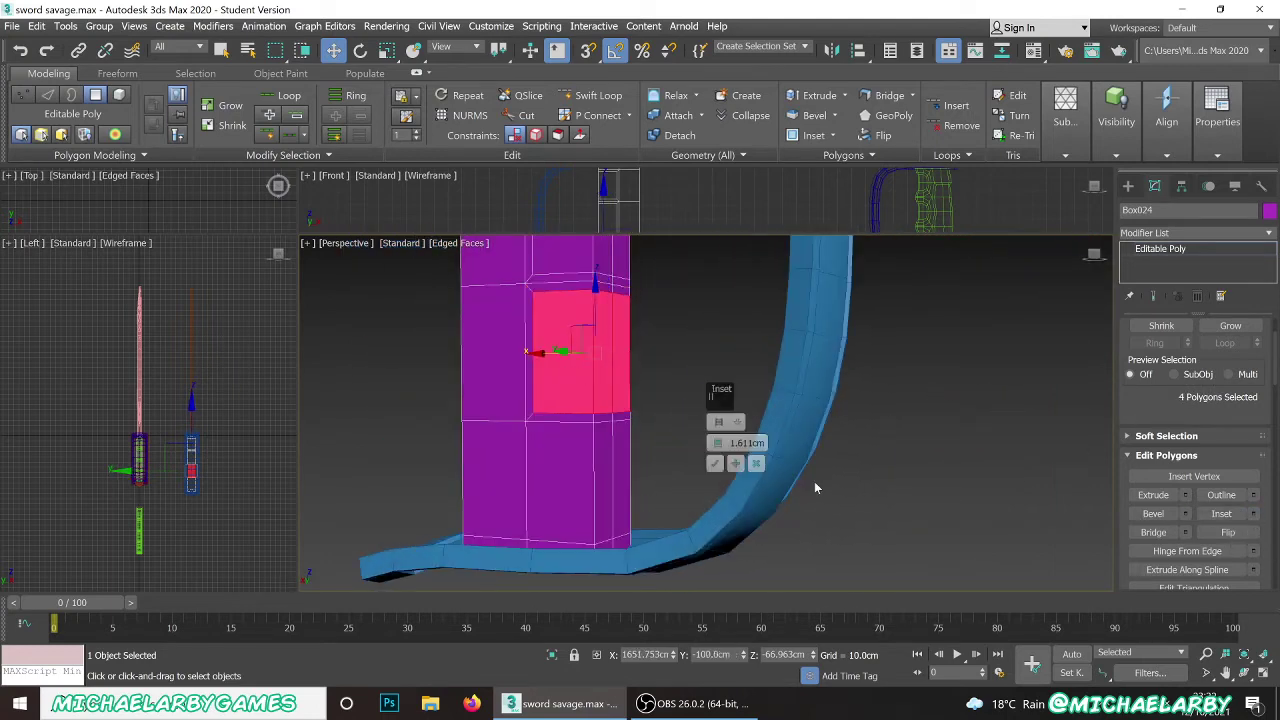
pyautogui.click(712, 464)
# - Inset the four guard-facing polygons of the handle's lowest section, just above the lower edge loop, by 1.611 cm and clear the selection
pyautogui.click(560, 487)
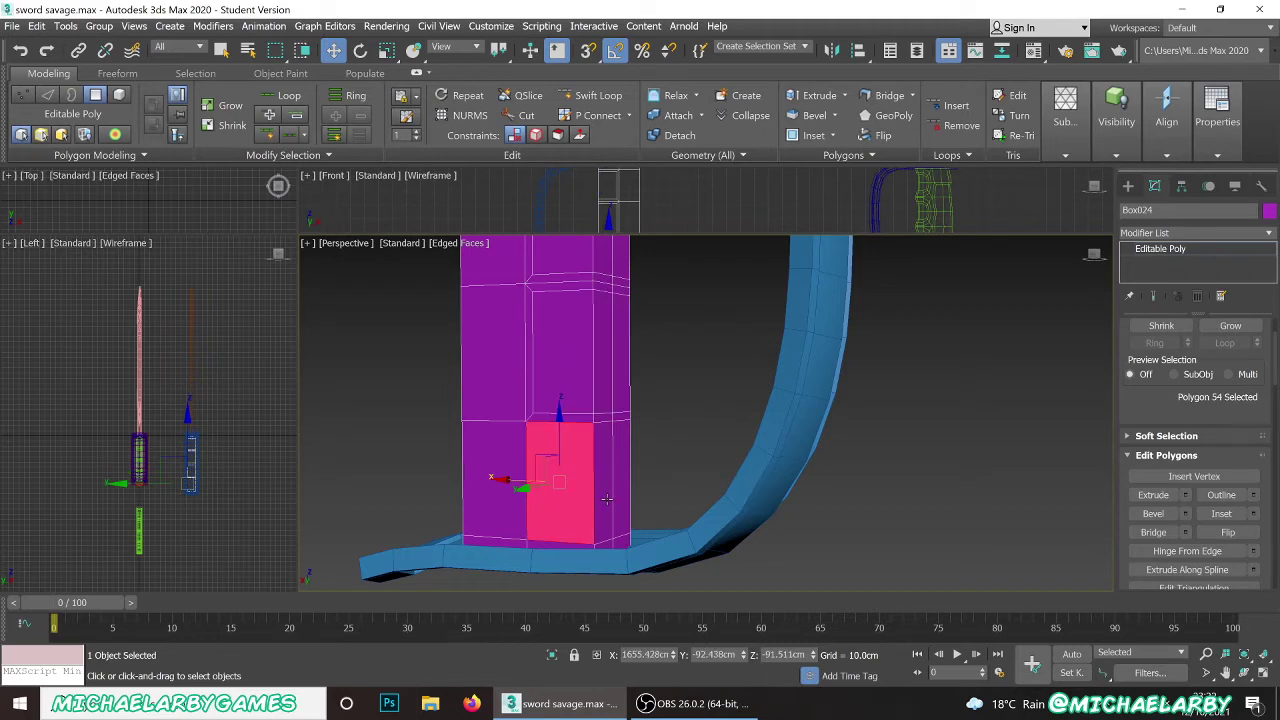
pyautogui.keyDown('ctrl'); pyautogui.click(607, 499); pyautogui.keyUp('ctrl')
pyautogui.keyDown('ctrl'); pyautogui.click(615, 496); pyautogui.keyUp('ctrl')
pyautogui.keyDown('alt'); pyautogui.moveTo(615, 496); pyautogui.dragTo(540, 489, button='middle'); pyautogui.keyUp('alt')
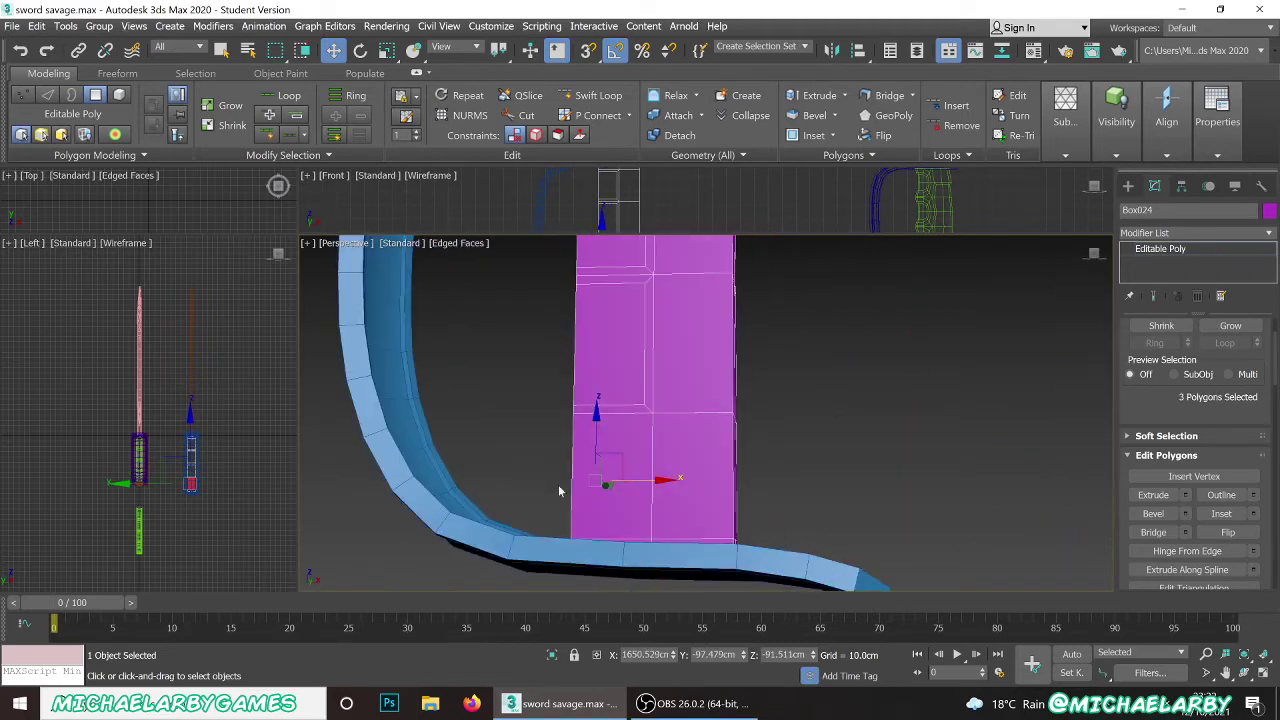
pyautogui.keyDown('ctrl'); pyautogui.click(625, 508); pyautogui.keyUp('ctrl')
pyautogui.click(1253, 513)
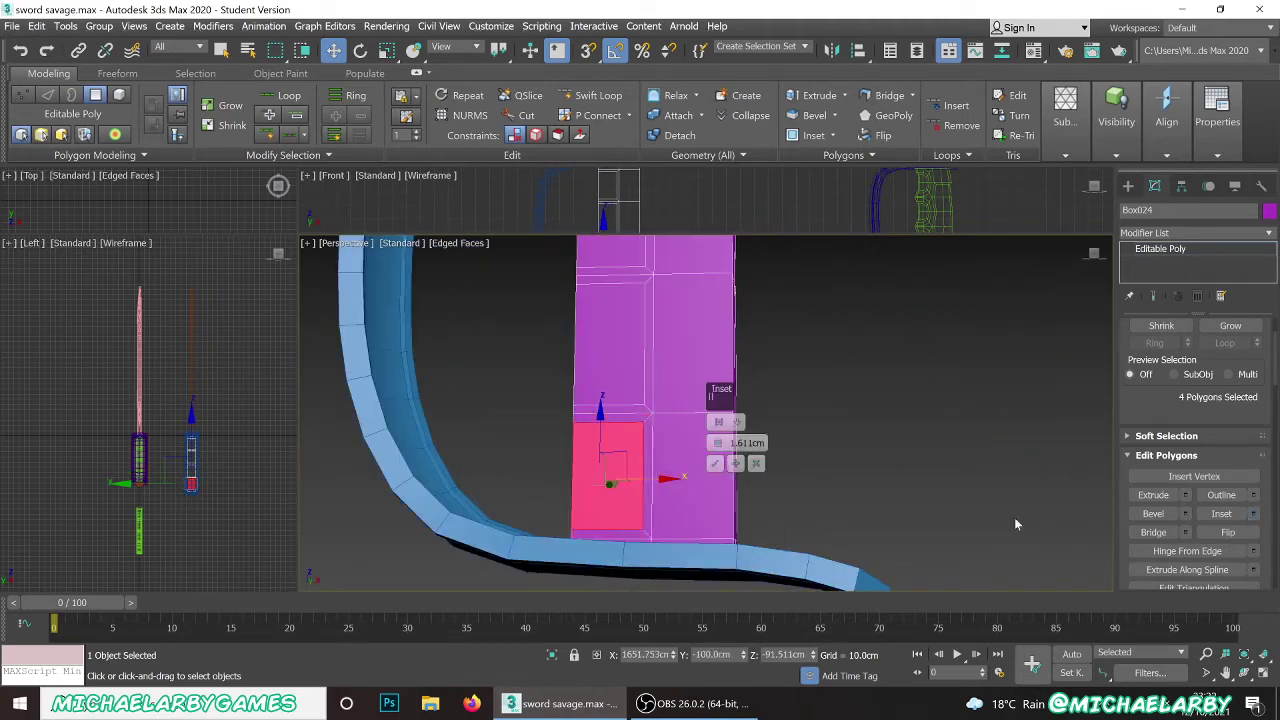
pyautogui.click(715, 463)
pyautogui.click(808, 473)
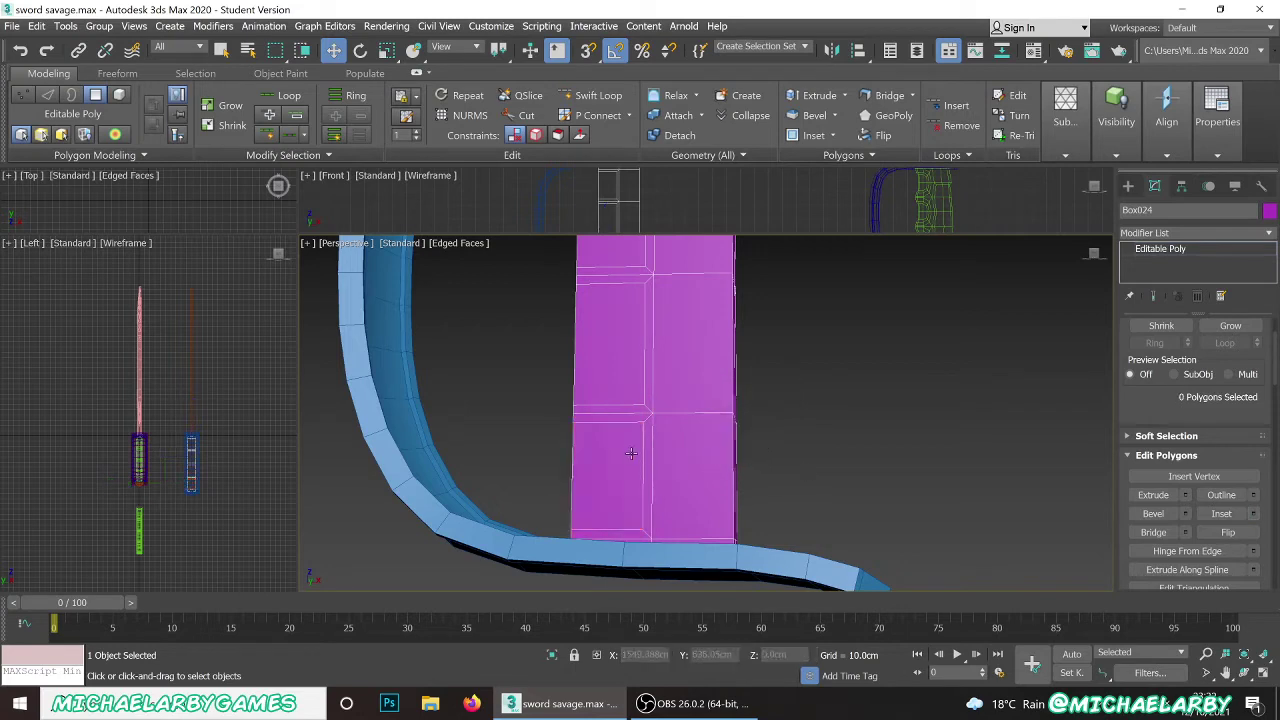
pyautogui.scroll(-4, 608, 397)
pyautogui.keyDown('alt'); pyautogui.moveTo(608, 397); pyautogui.dragTo(622, 375, button='middle'); pyautogui.keyUp('alt')
pyautogui.scroll(3, 624, 366)
pyautogui.scroll(-2, 630, 368)
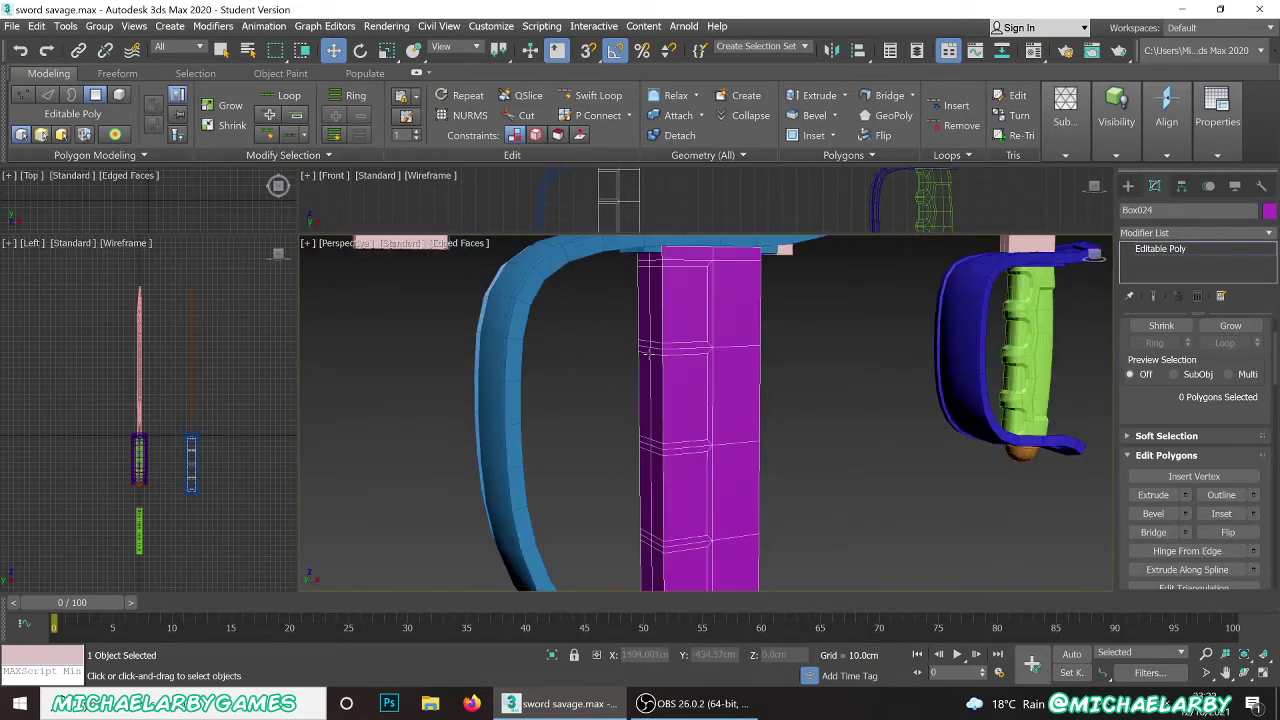
pyautogui.scroll(2, 649, 343)
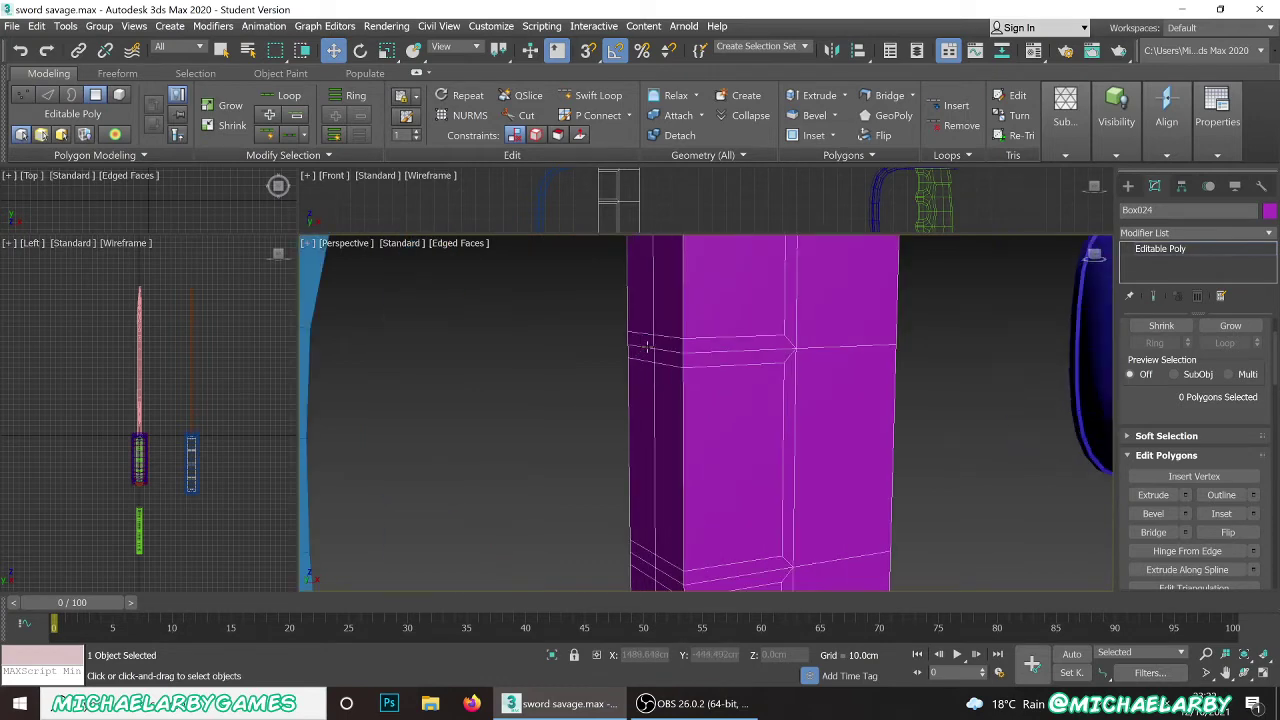
# - Pull the six middle edges of the three narrow bands on the purple grip's finger side outward along X to form ridges
pyautogui.scroll(3, 1207, 443)
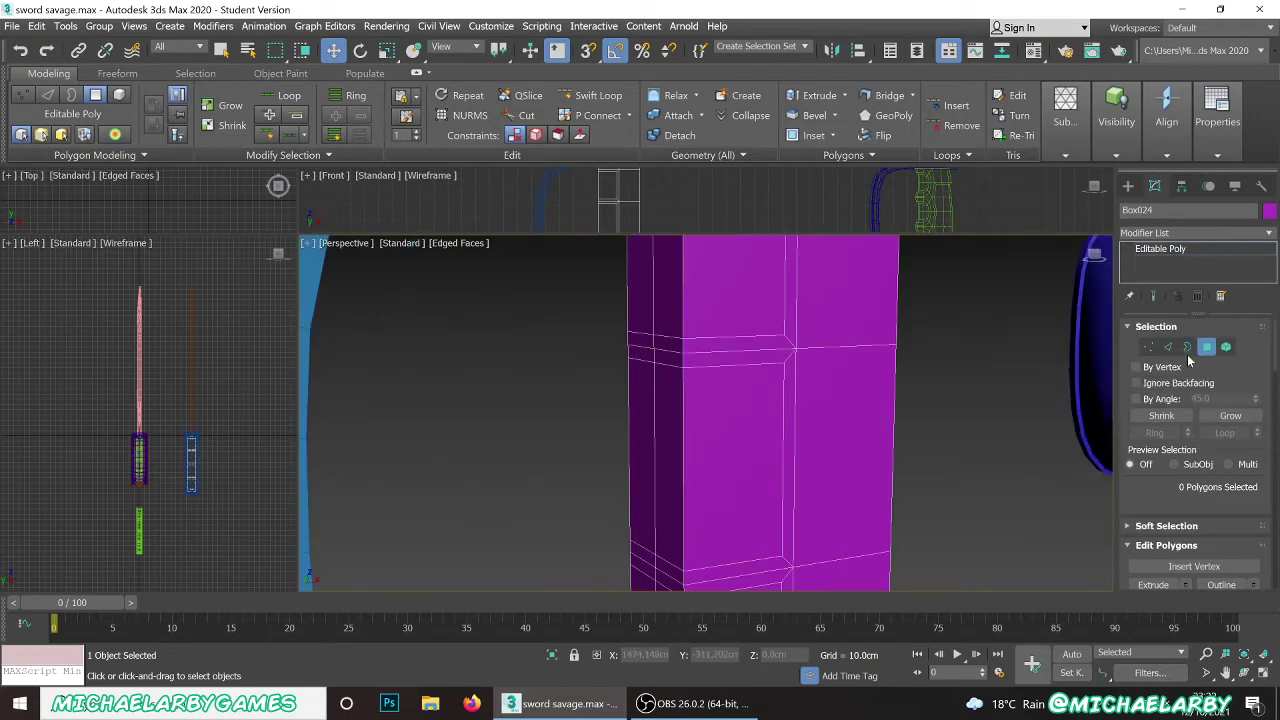
pyautogui.click(1168, 348)
pyautogui.click(648, 352)
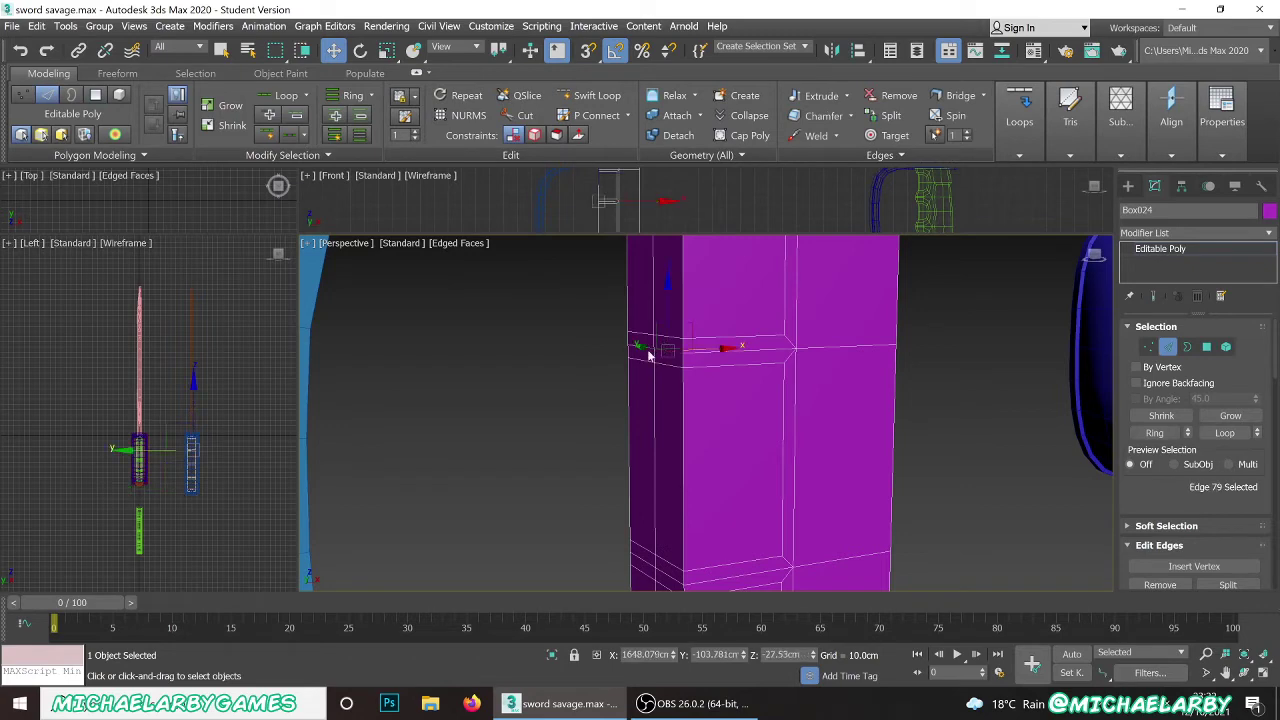
pyautogui.keyDown('ctrl'); pyautogui.click(636, 346); pyautogui.keyUp('ctrl')
pyautogui.scroll(-3, 634, 346)
pyautogui.scroll(4, 640, 392)
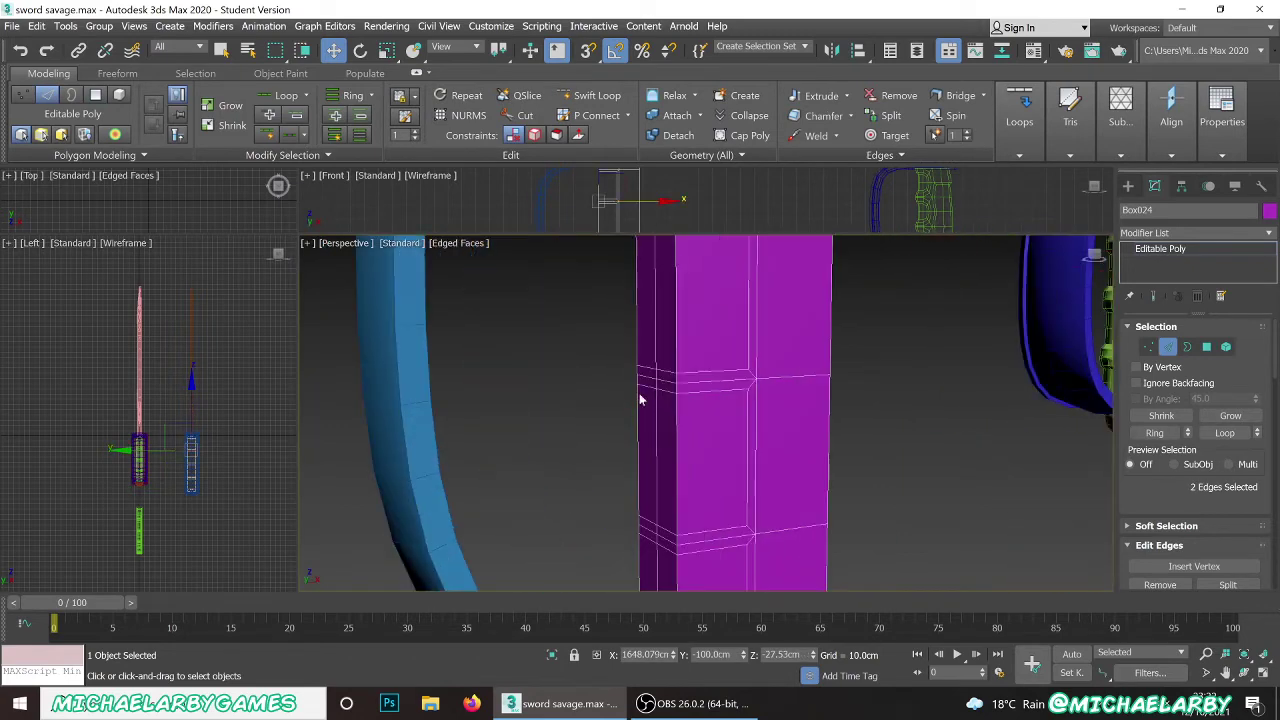
pyautogui.keyDown('ctrl'); pyautogui.click(646, 371); pyautogui.keyUp('ctrl')
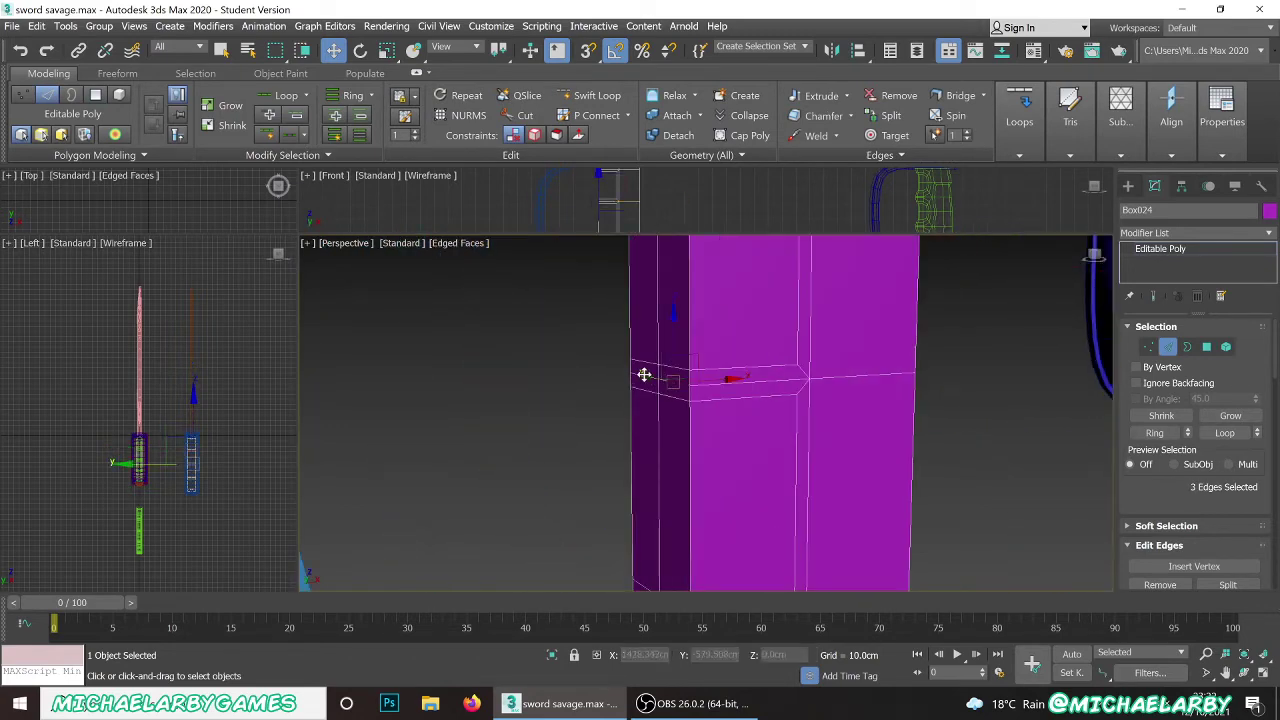
pyautogui.keyDown('alt'); pyautogui.moveTo(642, 373); pyautogui.dragTo(685, 405, button='middle'); pyautogui.keyUp('alt')
pyautogui.keyDown('alt'); pyautogui.click(638, 386); pyautogui.keyUp('alt')
pyautogui.keyDown('ctrl'); pyautogui.click(669, 375); pyautogui.keyUp('ctrl')
pyautogui.scroll(5, 690, 420)
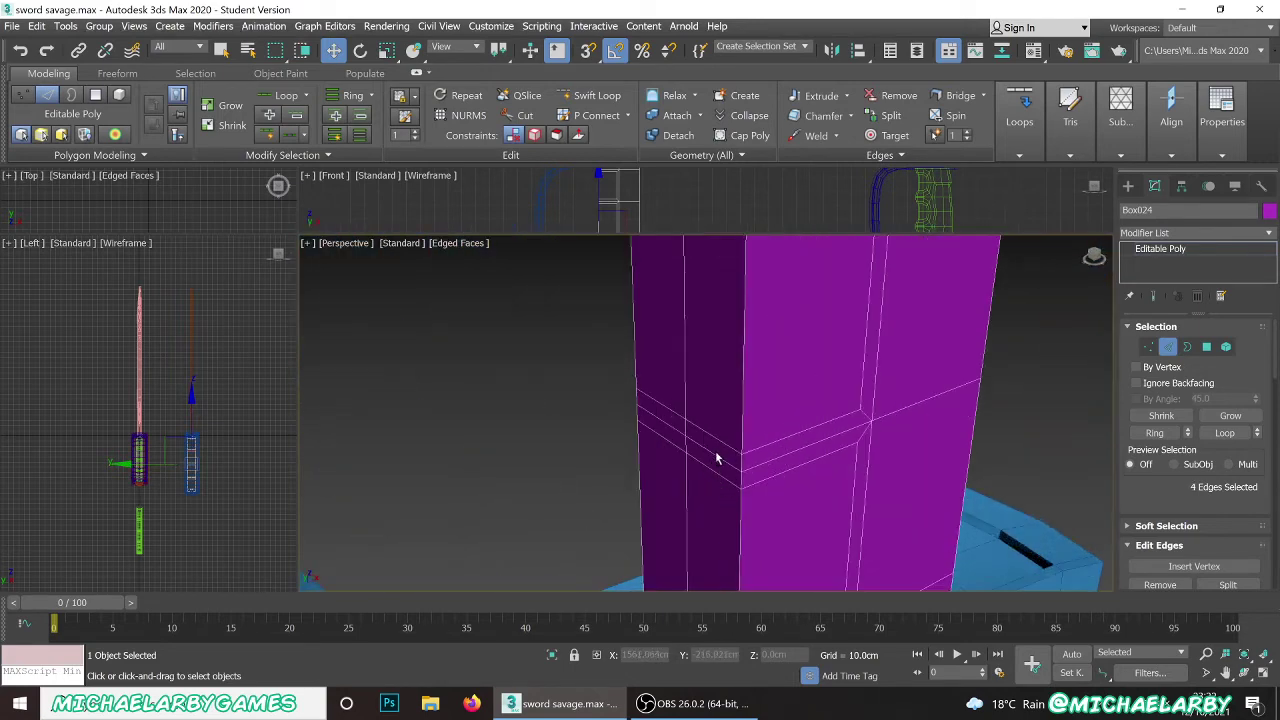
pyautogui.keyDown('ctrl'); pyautogui.click(710, 454); pyautogui.keyUp('ctrl')
pyautogui.keyDown('ctrl'); pyautogui.click(660, 420); pyautogui.keyUp('ctrl')
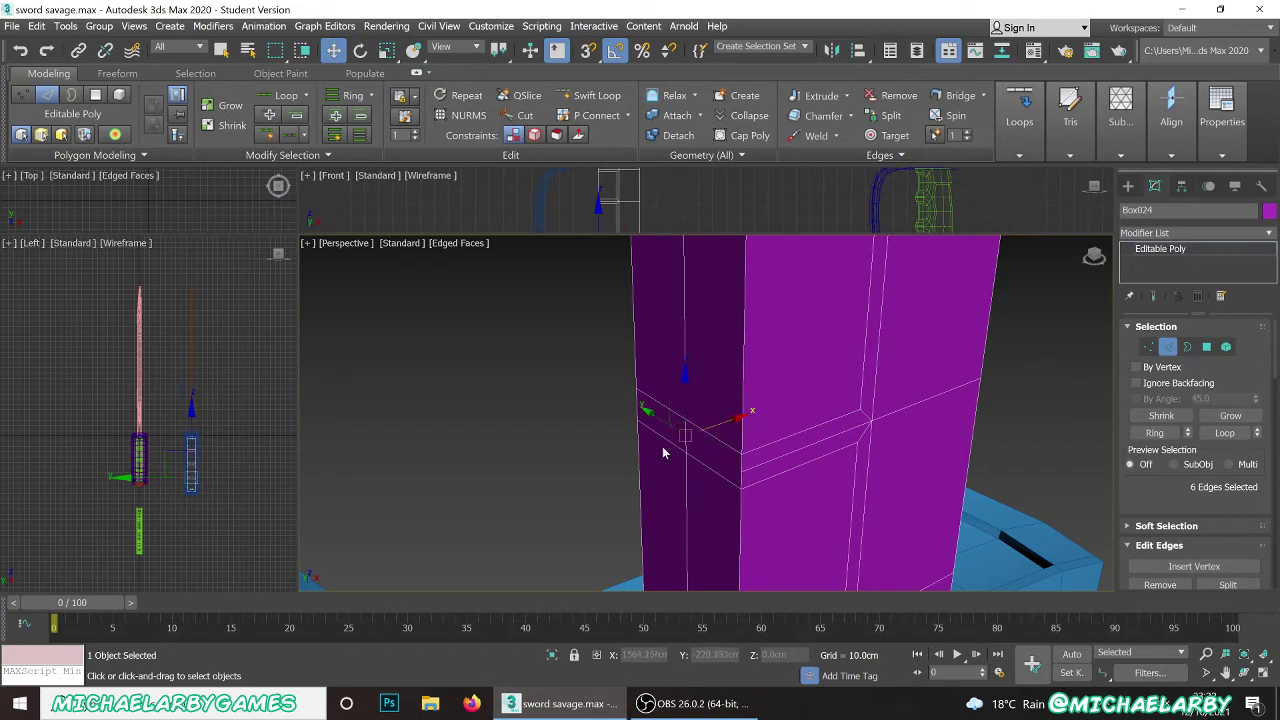
pyautogui.scroll(-4, 662, 446)
pyautogui.keyDown('alt'); pyautogui.moveTo(690, 545); pyautogui.dragTo(683, 540, button='middle'); pyautogui.keyUp('alt')
pyautogui.moveTo(685, 447)
pyautogui.keyDown('alt'); pyautogui.mouseDown(button='middle')
pyautogui.moveTo(666, 428)
pyautogui.moveTo(677, 434)
pyautogui.mouseUp(button='middle'); pyautogui.keyUp('alt')
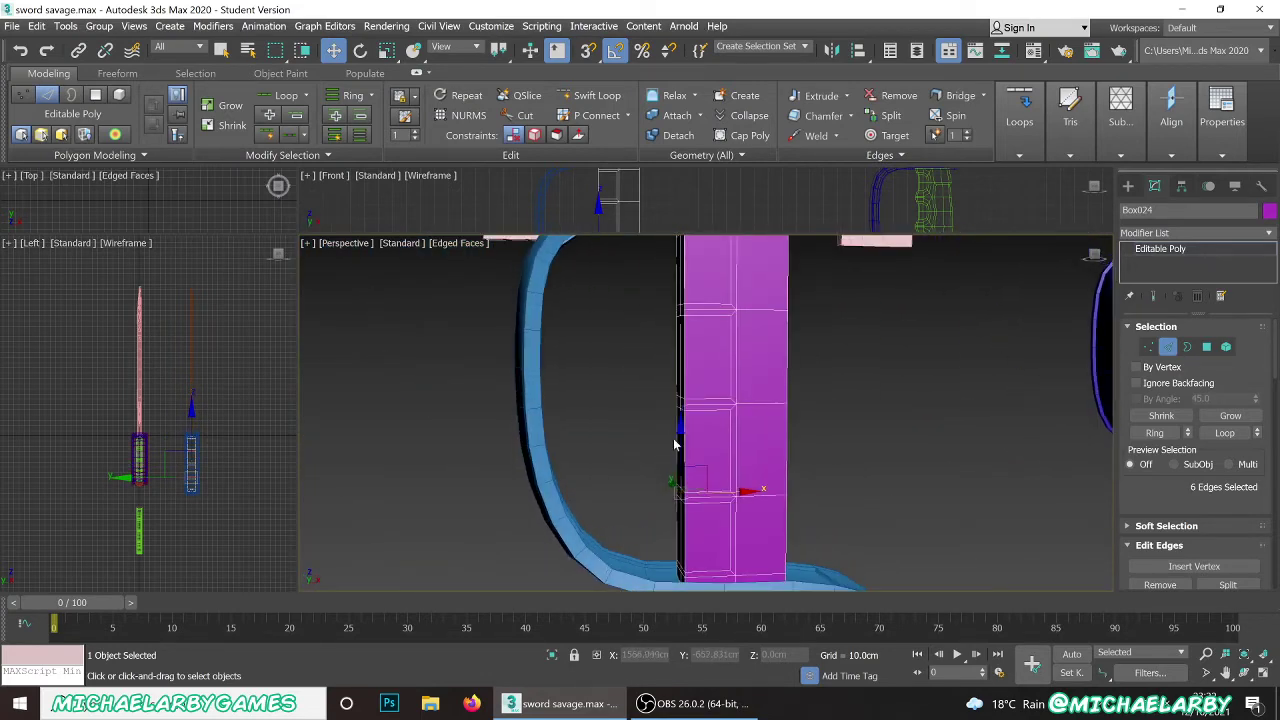
pyautogui.scroll(2, 699, 463)
pyautogui.moveTo(733, 517); pyautogui.dragTo(729, 517)
pyautogui.keyDown('alt'); pyautogui.moveTo(729, 517); pyautogui.dragTo(682, 403, button='middle'); pyautogui.keyUp('alt')
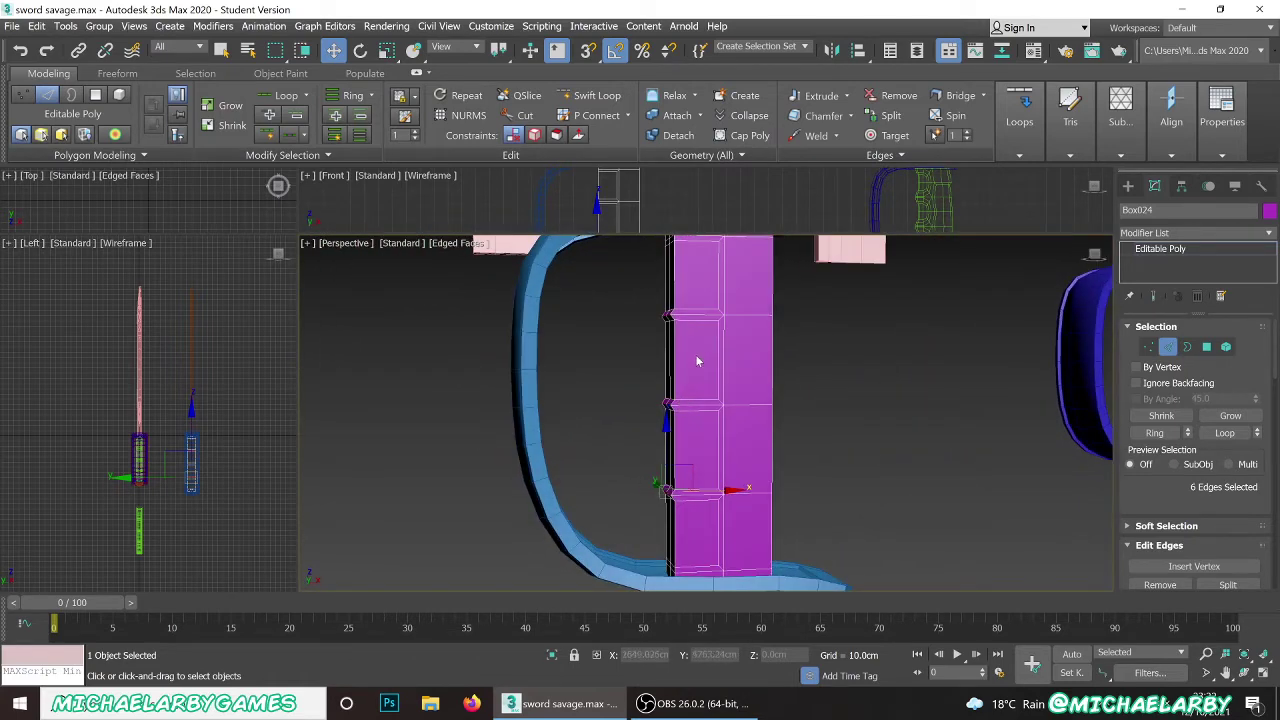
# - Bulge the grip's back side by moving its three middle vertex rows outward along X, with the centre row slightly further
pyautogui.click(1140, 346)
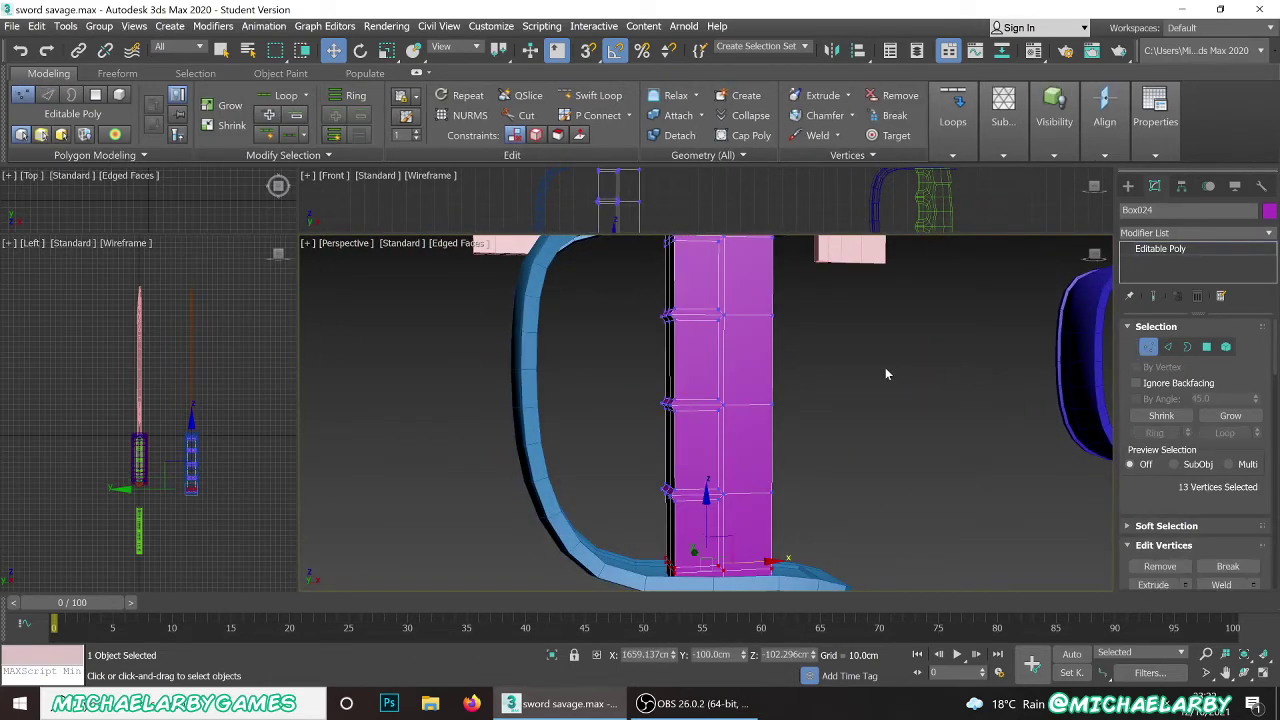
pyautogui.keyDown('alt'); pyautogui.moveTo(885, 367); pyautogui.dragTo(727, 368, button='middle'); pyautogui.keyUp('alt')
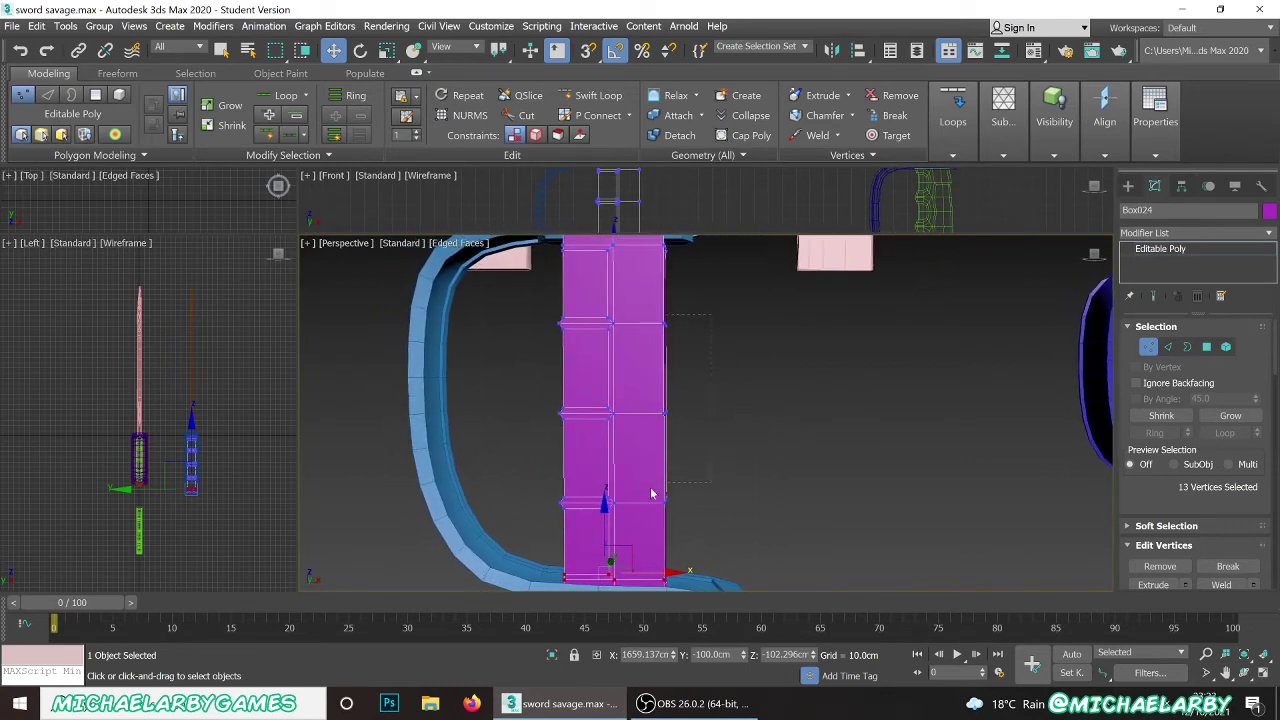
pyautogui.moveTo(651, 493); pyautogui.dragTo(647, 525)
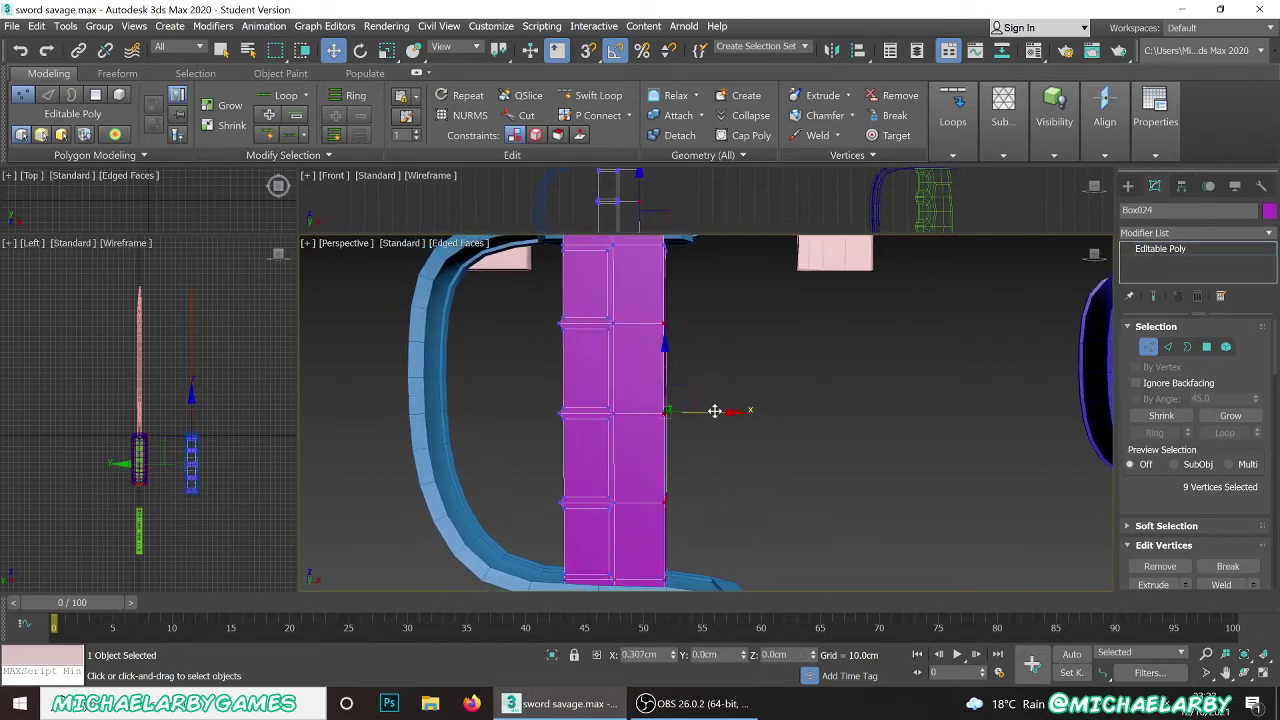
pyautogui.moveTo(714, 411); pyautogui.dragTo(718, 415)
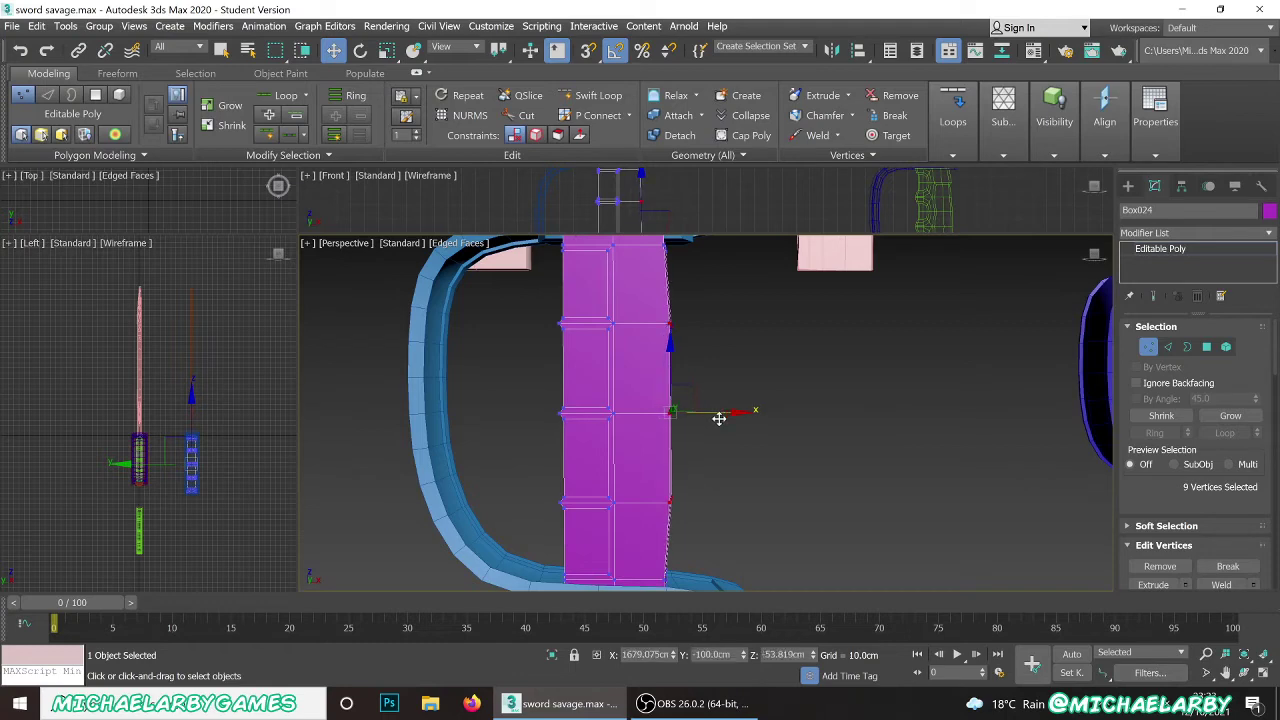
pyautogui.click(716, 419)
pyautogui.moveTo(659, 441); pyautogui.dragTo(720, 417)
pyautogui.click(718, 471)
pyautogui.scroll(-4, 672, 405)
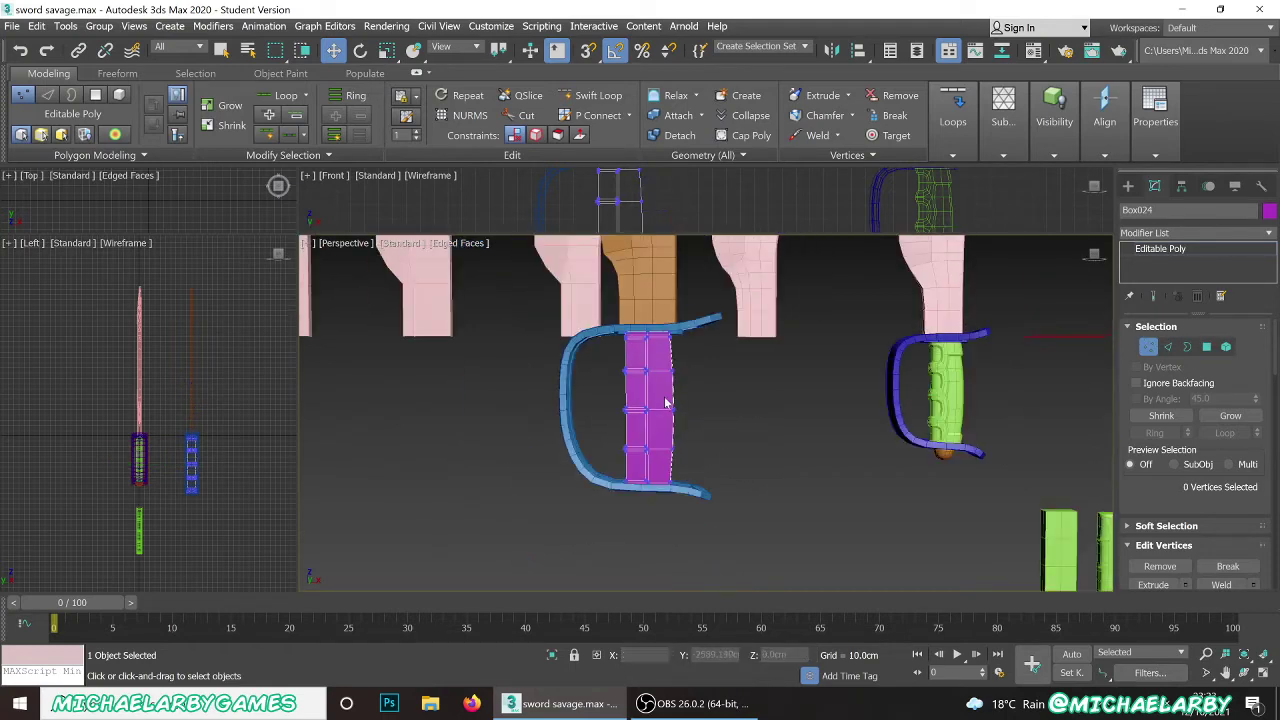
pyautogui.moveTo(666, 402)
pyautogui.keyDown('alt'); pyautogui.mouseDown(button='middle')
pyautogui.moveTo(689, 410)
pyautogui.moveTo(660, 416)
pyautogui.moveTo(692, 410)
pyautogui.moveTo(673, 409)
pyautogui.mouseUp(button='middle'); pyautogui.keyUp('alt')
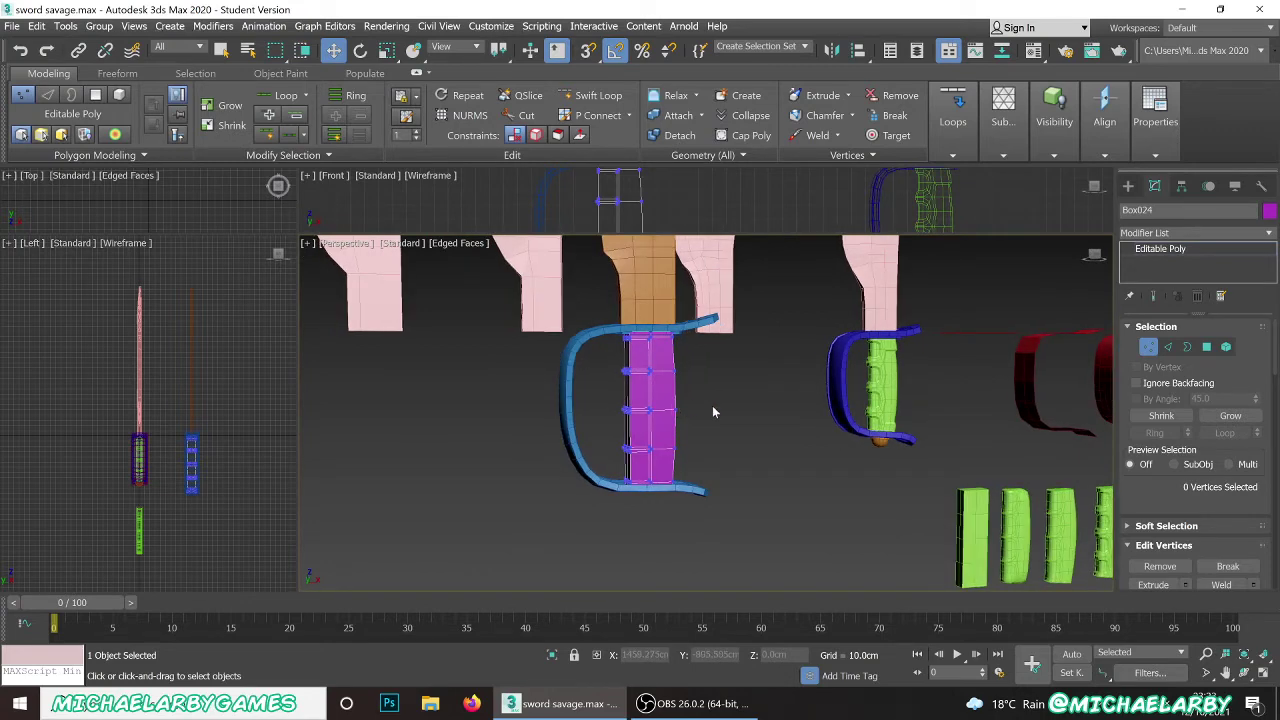
pyautogui.scroll(3, 677, 408)
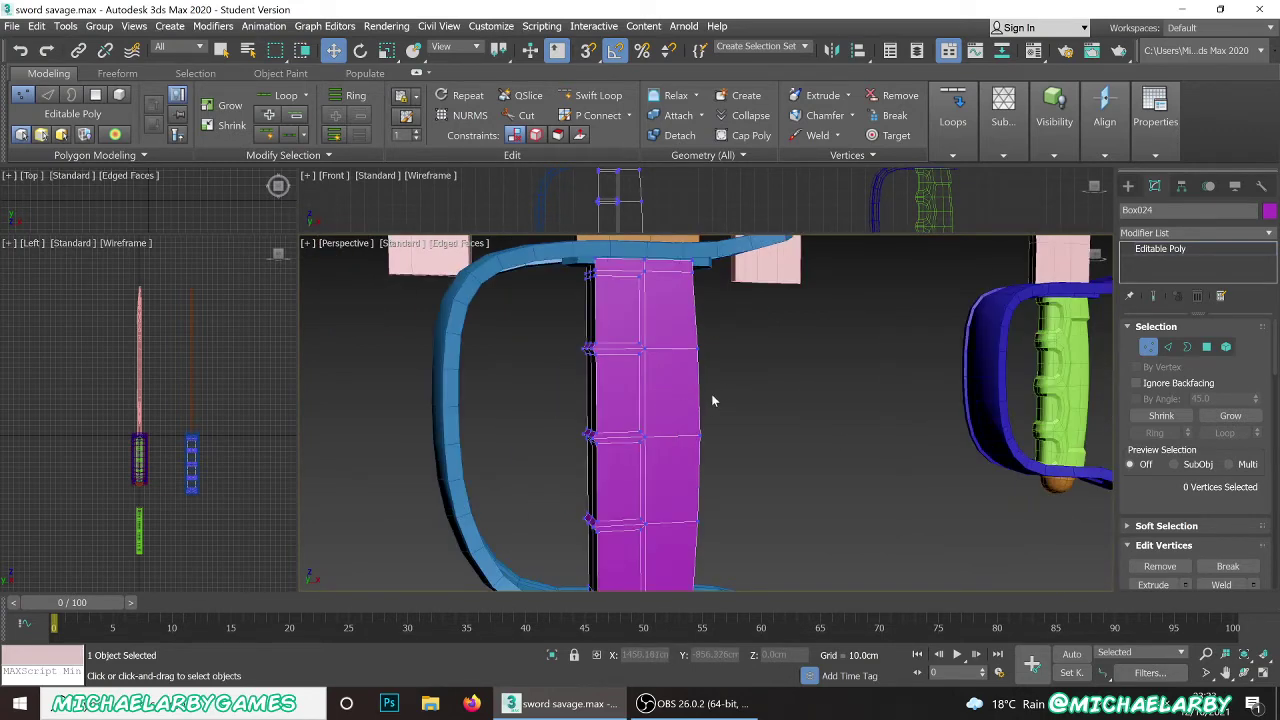
# - Leave vertex editing and apply a TurboSmooth modifier to the purple grip
pyautogui.rightClick(716, 382)
pyautogui.click(694, 363)
pyautogui.click(749, 449)
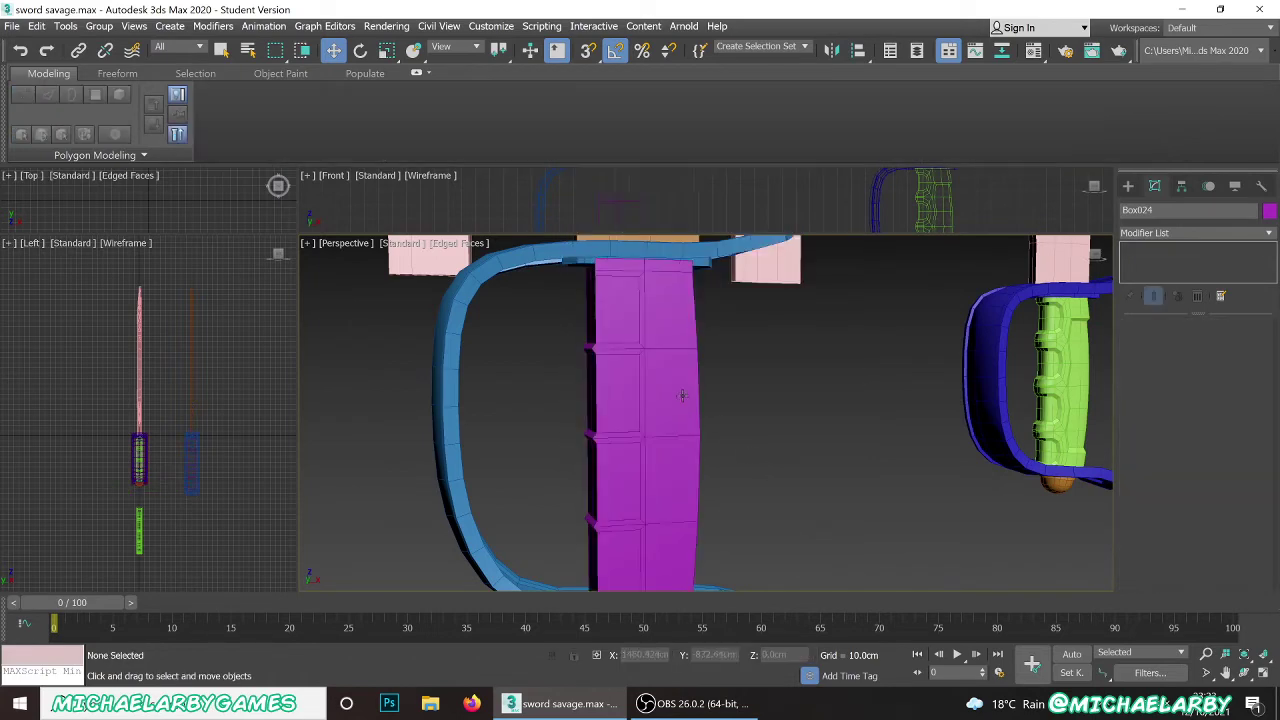
pyautogui.click(682, 395)
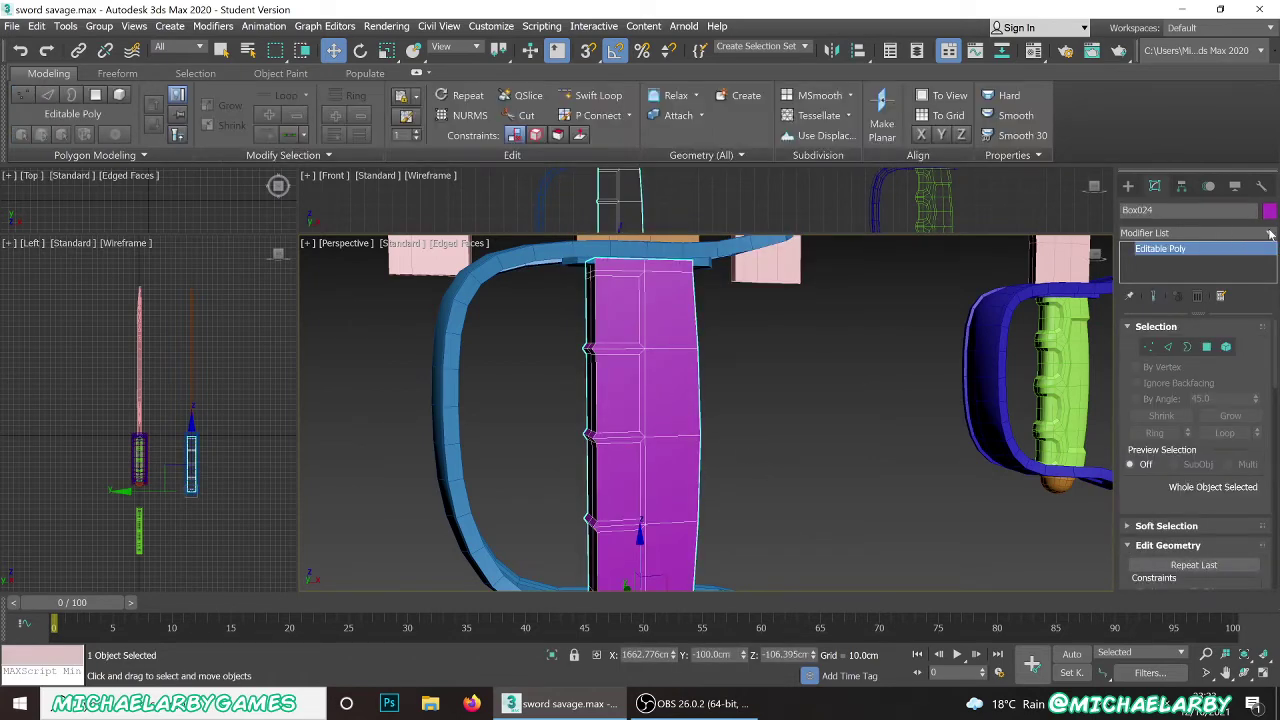
pyautogui.click(1270, 233)
pyautogui.moveTo(1270, 300); pyautogui.dragTo(1275, 640)
pyautogui.click(1155, 418)
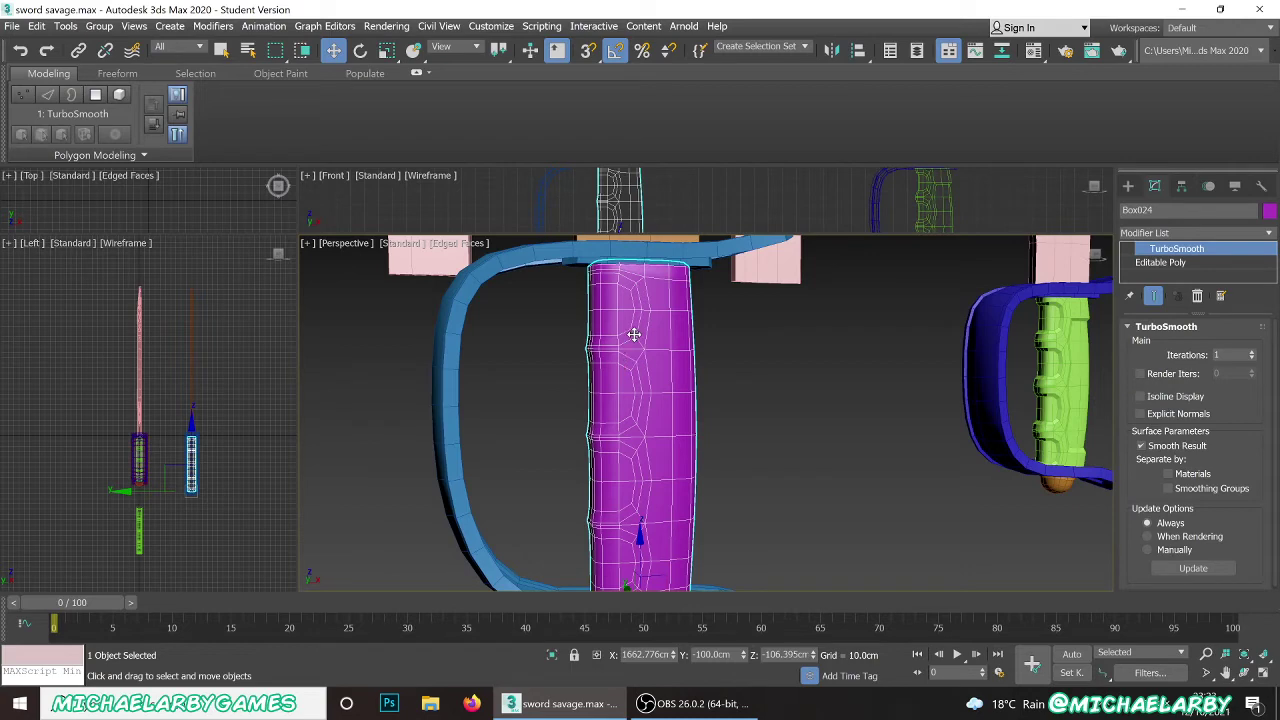
# - Examine the smoothed purple grip from end to end and compare it with the finished green grip
pyautogui.scroll(-2, 630, 380)
pyautogui.scroll(4, 646, 507)
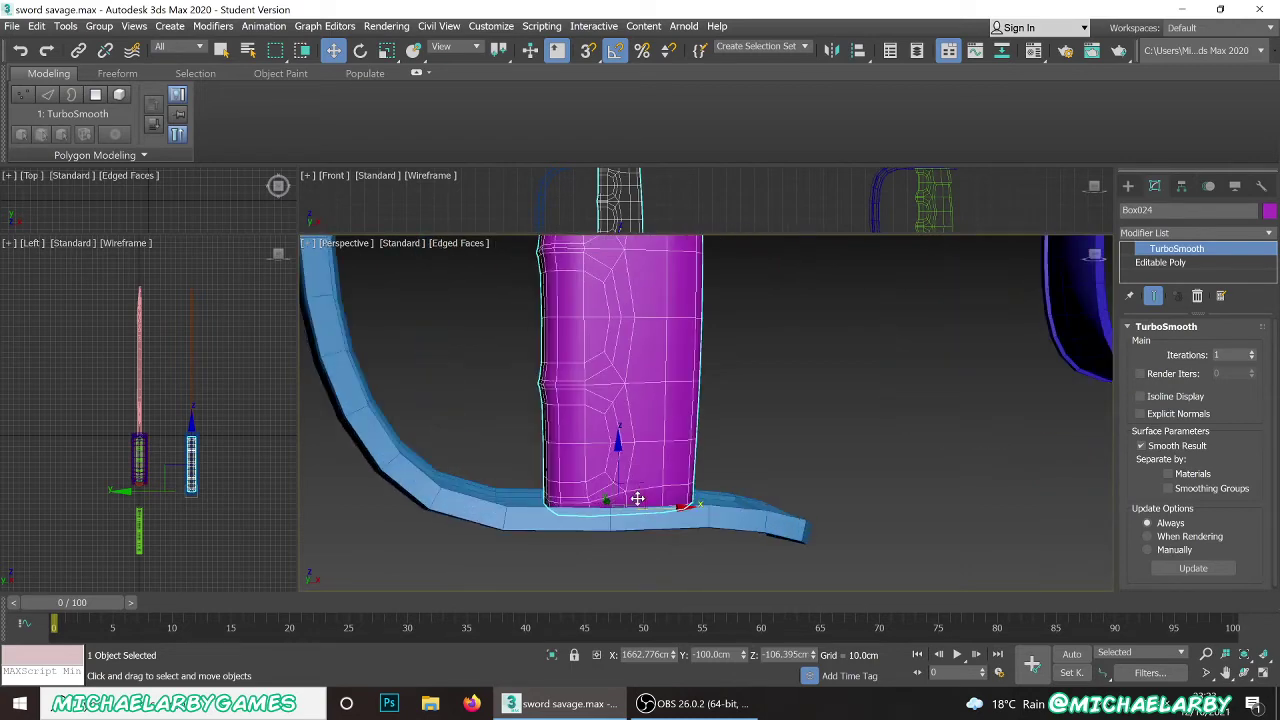
pyautogui.scroll(-3, 637, 498)
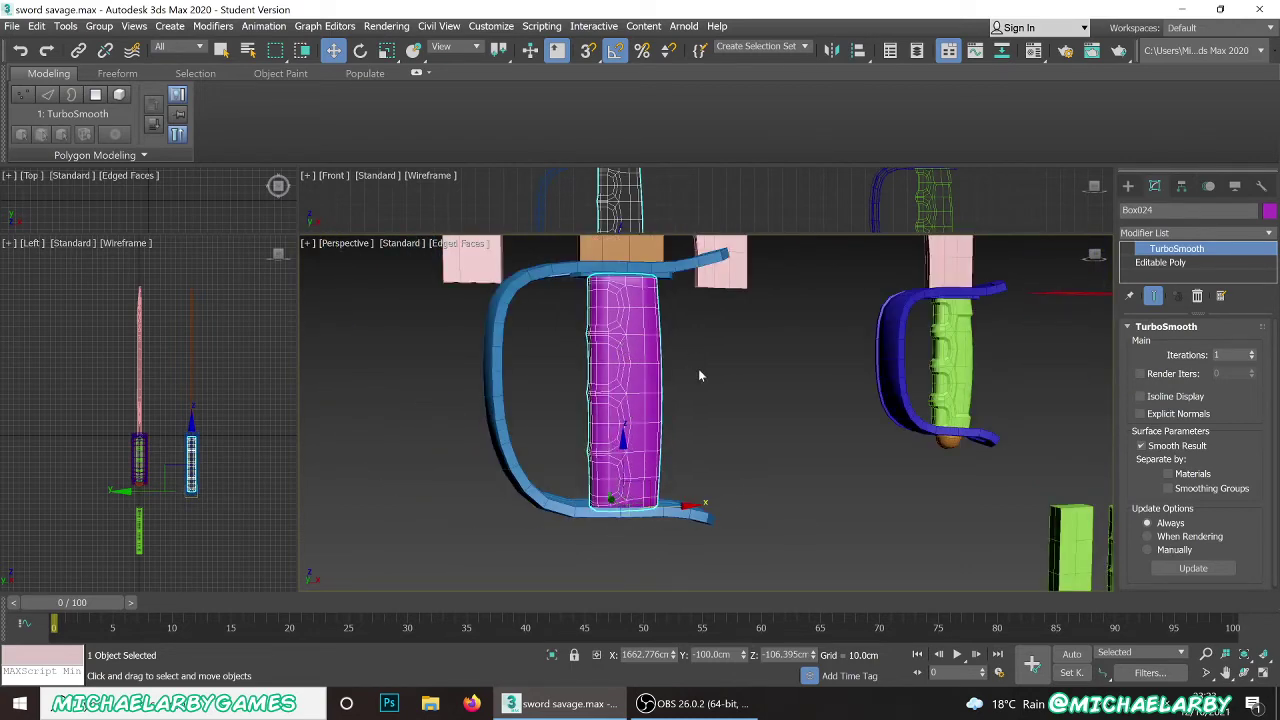
pyautogui.scroll(3, 945, 352)
pyautogui.moveTo(970, 357); pyautogui.dragTo(773, 389, button='middle')
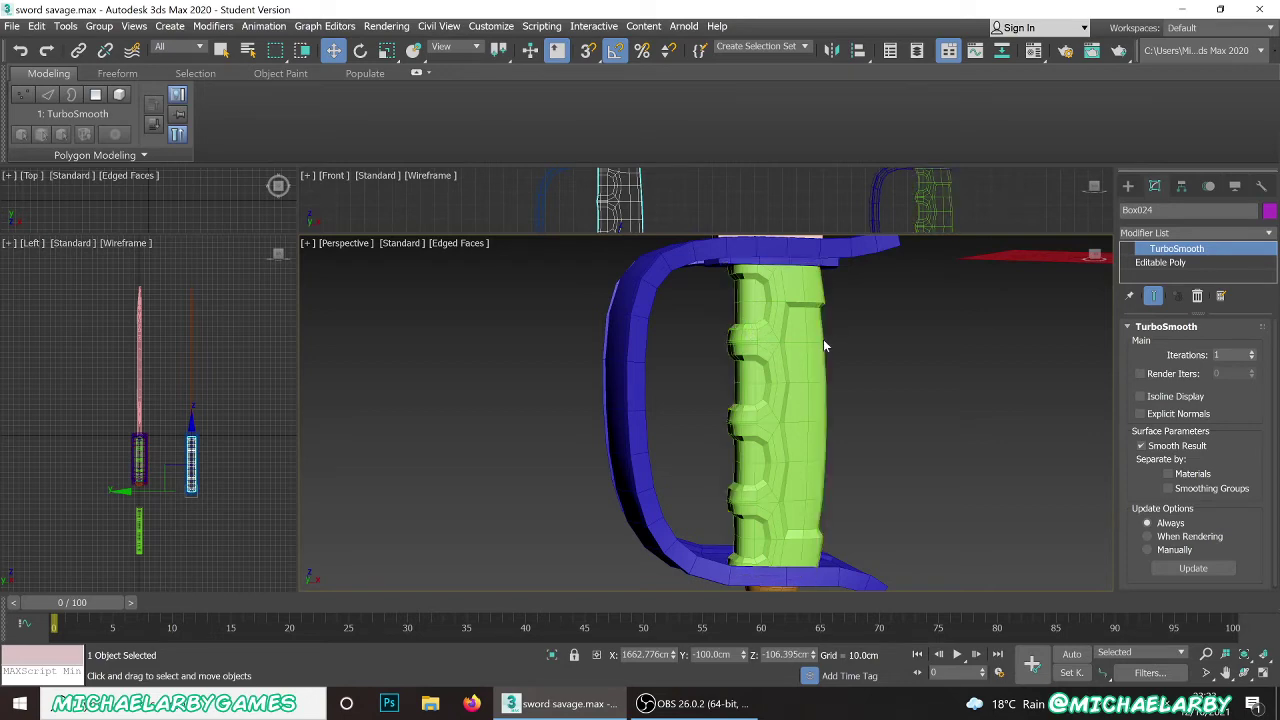
pyautogui.scroll(-6, 687, 396)
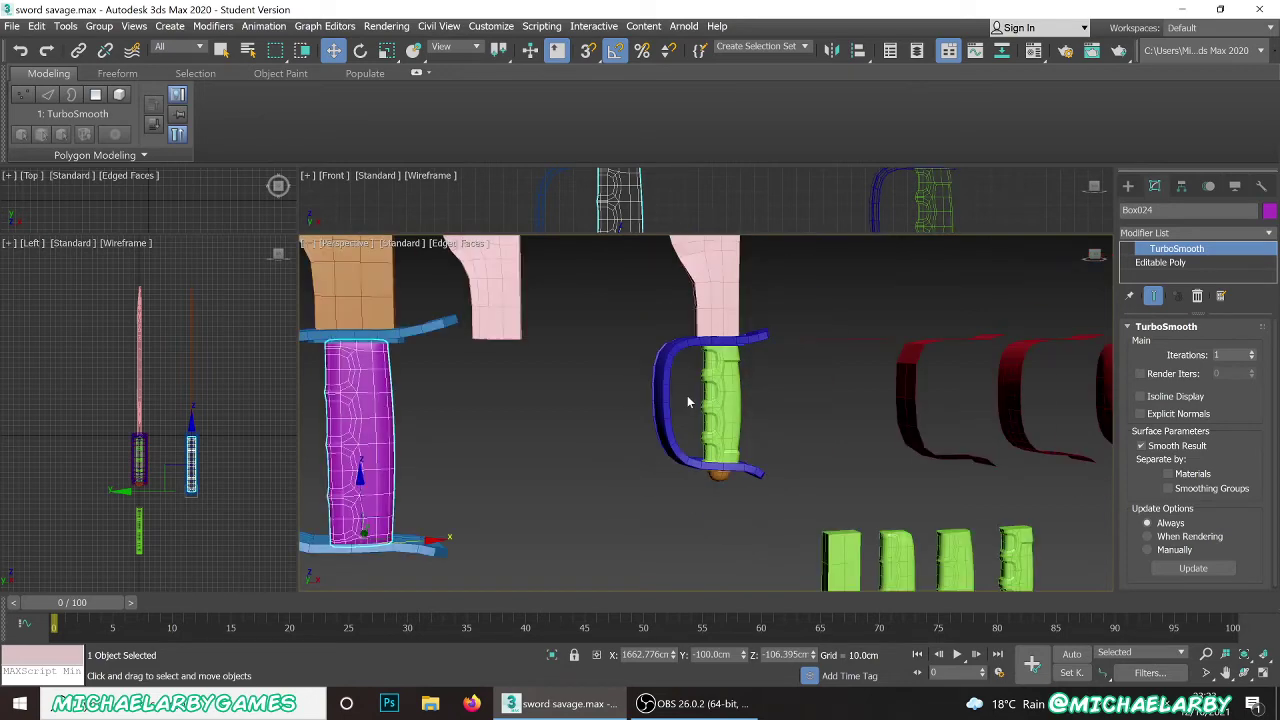
pyautogui.scroll(3, 454, 393)
pyautogui.scroll(2, 489, 372)
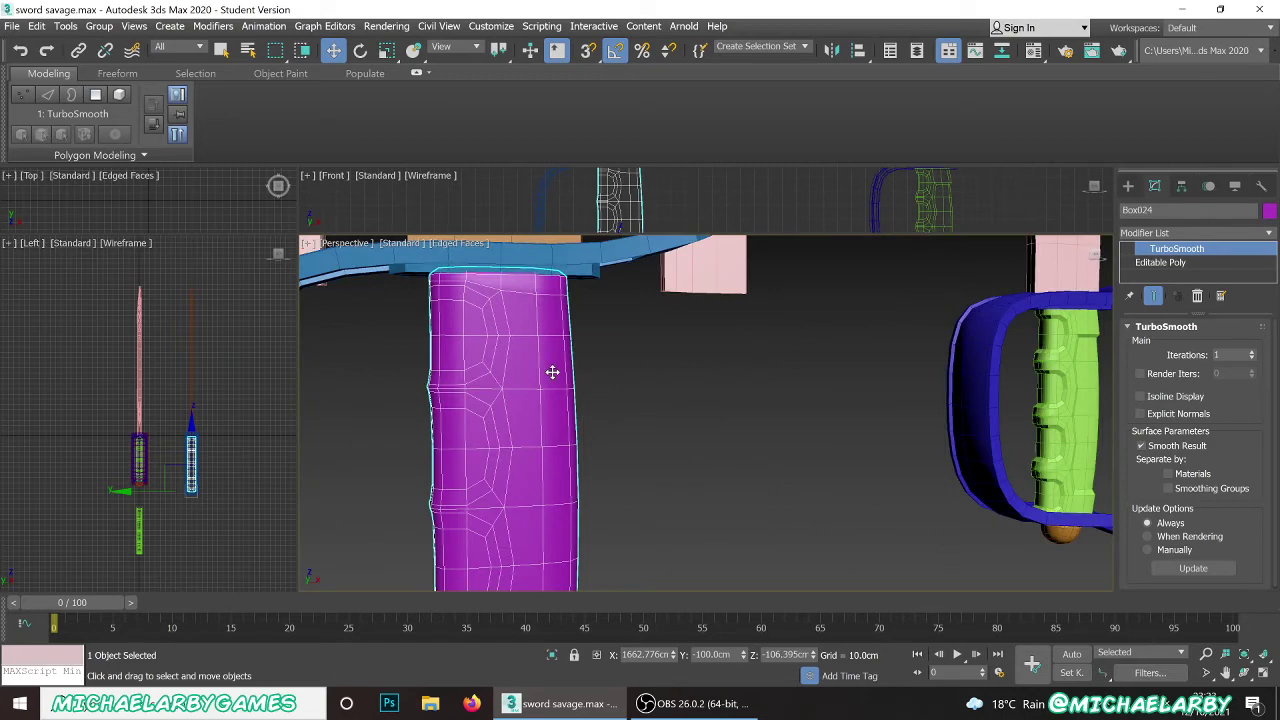
# - Add an Edit Poly modifier above TurboSmooth on the purple grip
pyautogui.rightClick(533, 382)
pyautogui.click(1270, 234)
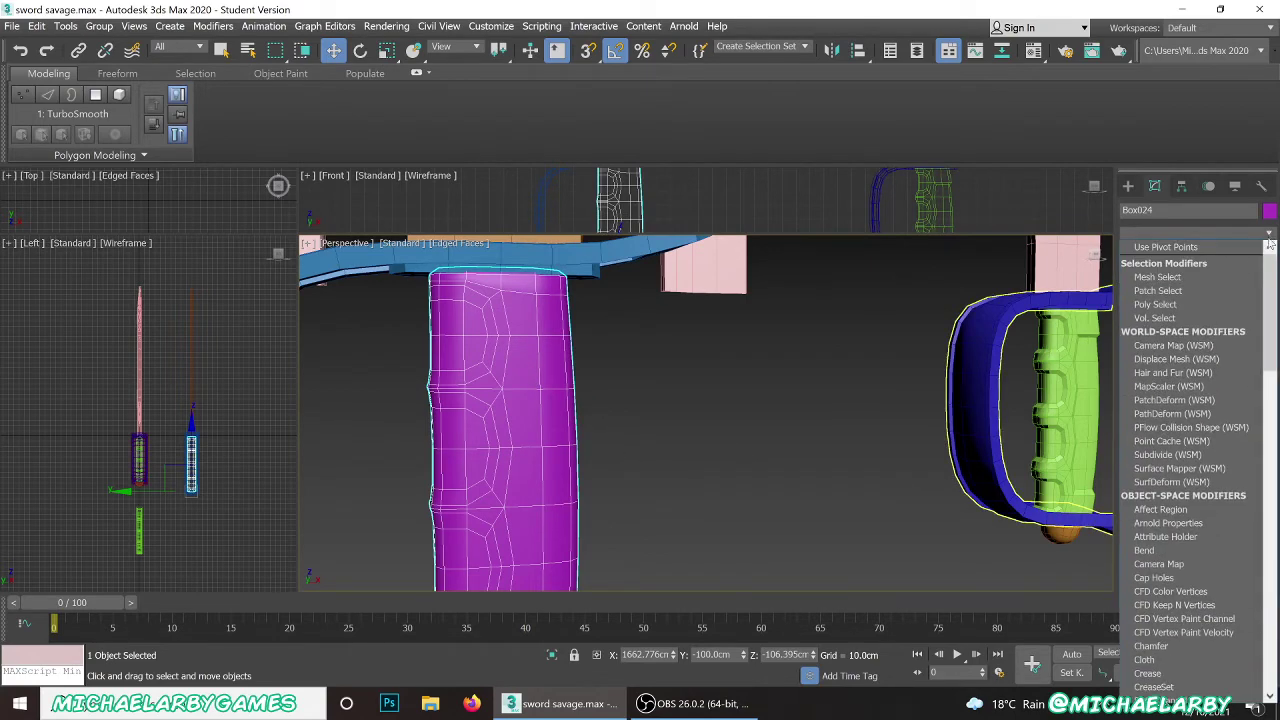
pyautogui.scroll(-10, 1200, 470)
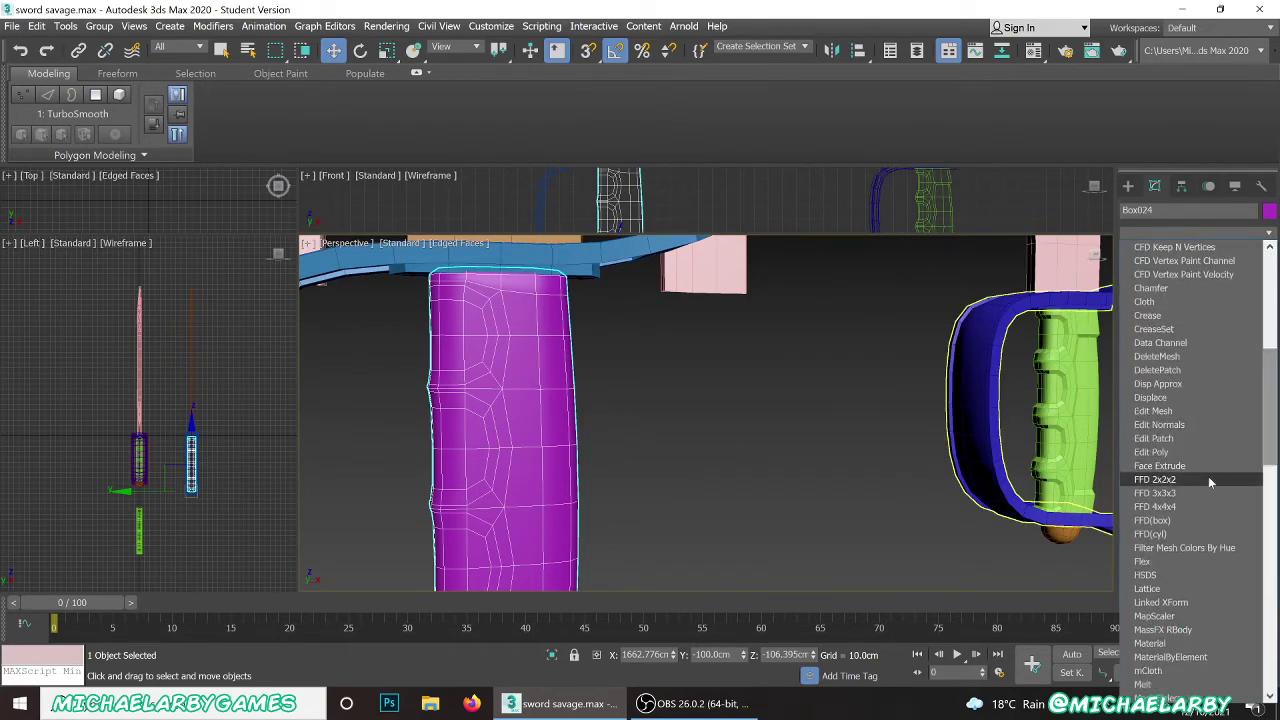
pyautogui.click(1151, 452)
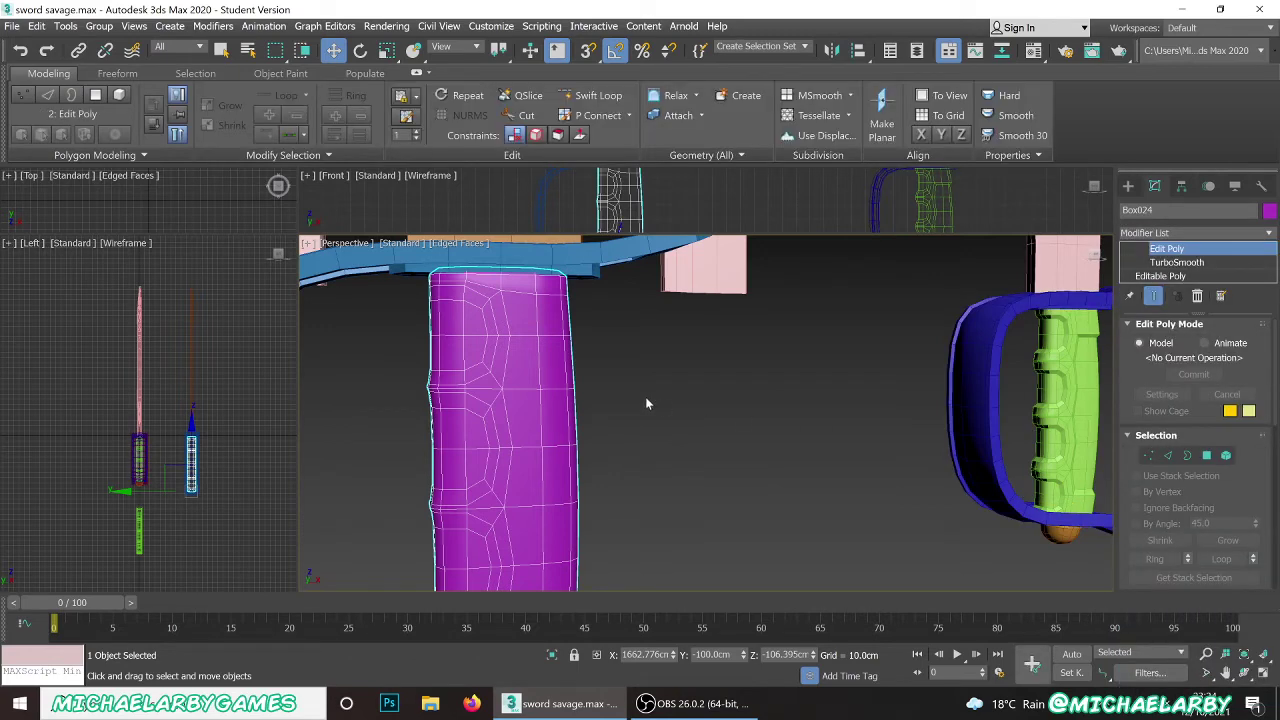
# - Select the rounded polygon patch above the grip's upper ridge and extrude it by -0.747 cm using Local Normals
pyautogui.keyDown('alt'); pyautogui.moveTo(523, 349); pyautogui.dragTo(613, 343, button='middle'); pyautogui.keyUp('alt')
pyautogui.scroll(3, 590, 343)
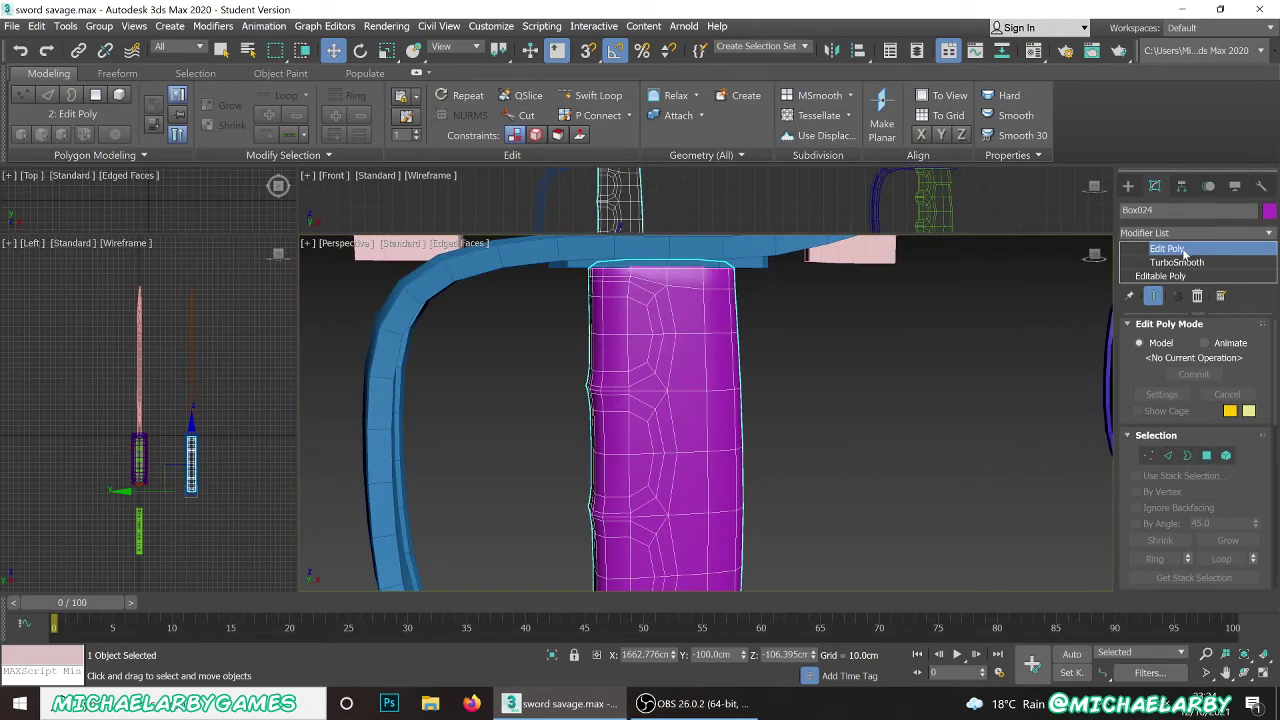
pyautogui.click(1206, 455)
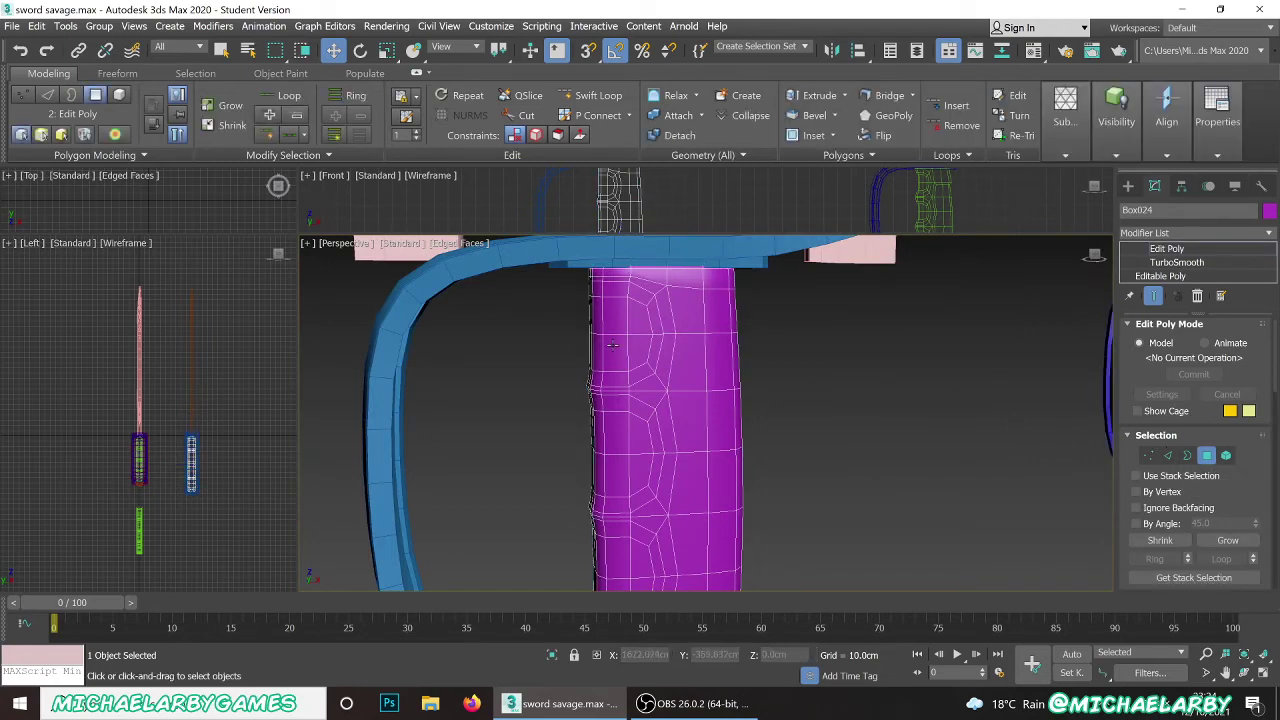
pyautogui.keyDown('alt'); pyautogui.moveTo(613, 345); pyautogui.dragTo(604, 341, button='middle'); pyautogui.keyUp('alt')
pyautogui.moveTo(604, 341)
pyautogui.mouseDown(button='middle')
pyautogui.moveTo(737, 360)
pyautogui.moveTo(649, 362)
pyautogui.moveTo(614, 346)
pyautogui.mouseUp(button='middle')
pyautogui.click(642, 357)
pyautogui.scroll(-2, 1236, 467)
pyautogui.scroll(-3, 1236, 467)
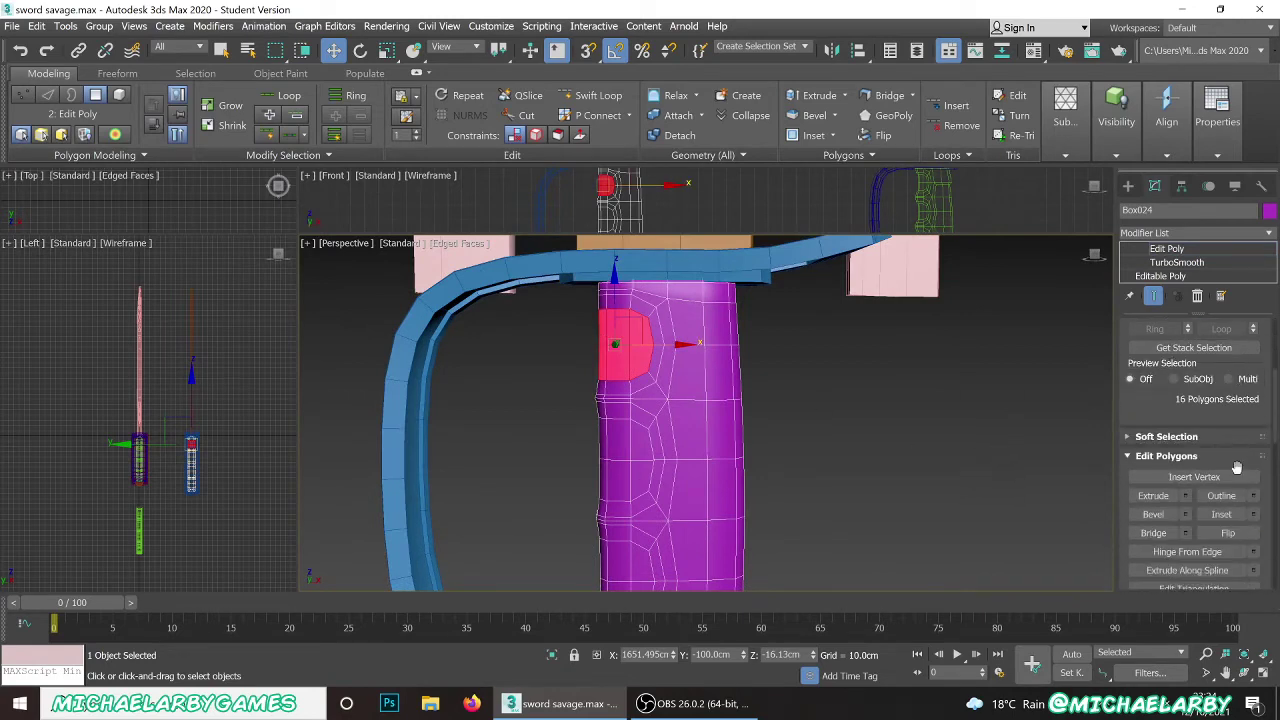
pyautogui.click(1187, 446)
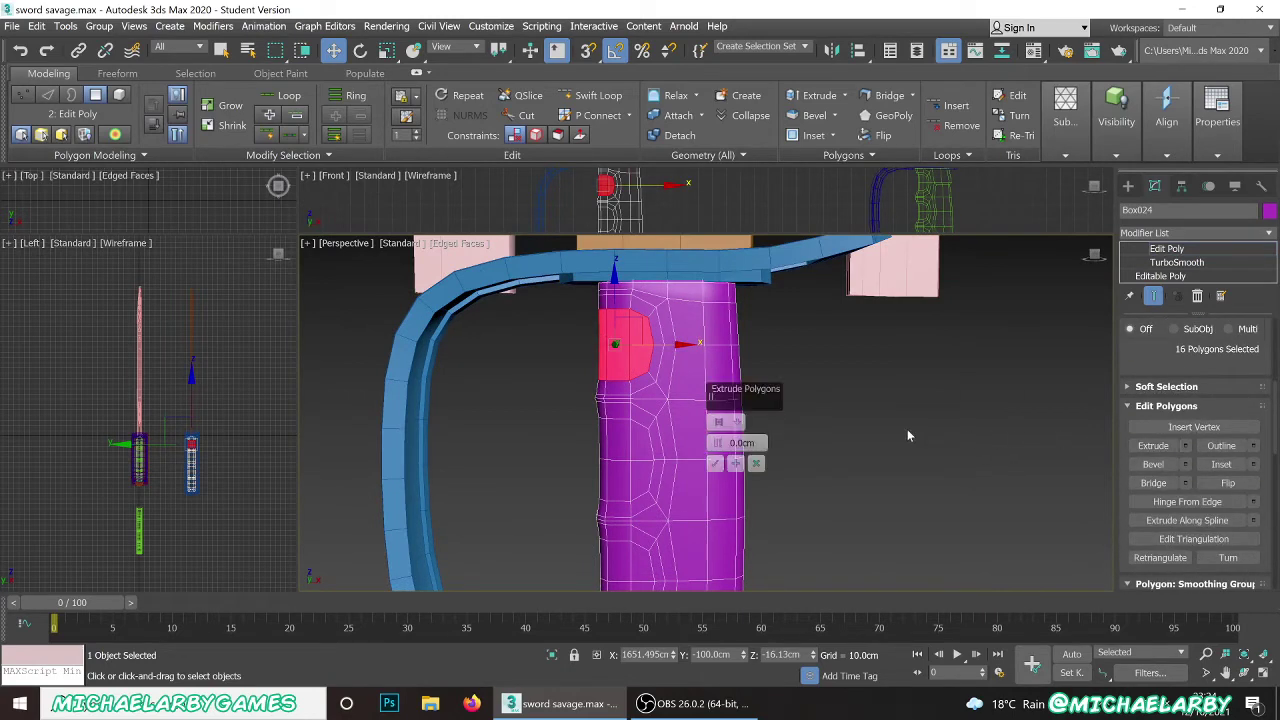
pyautogui.moveTo(716, 443); pyautogui.dragTo(716, 444)
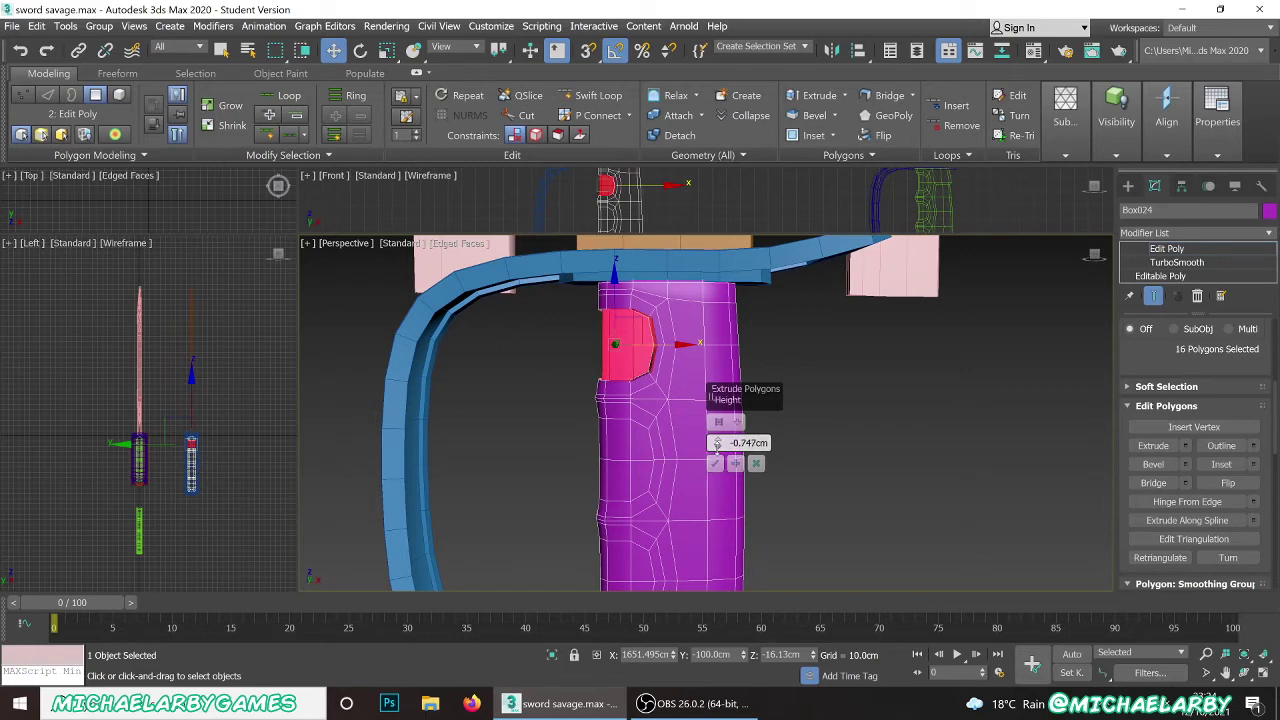
pyautogui.click(718, 422)
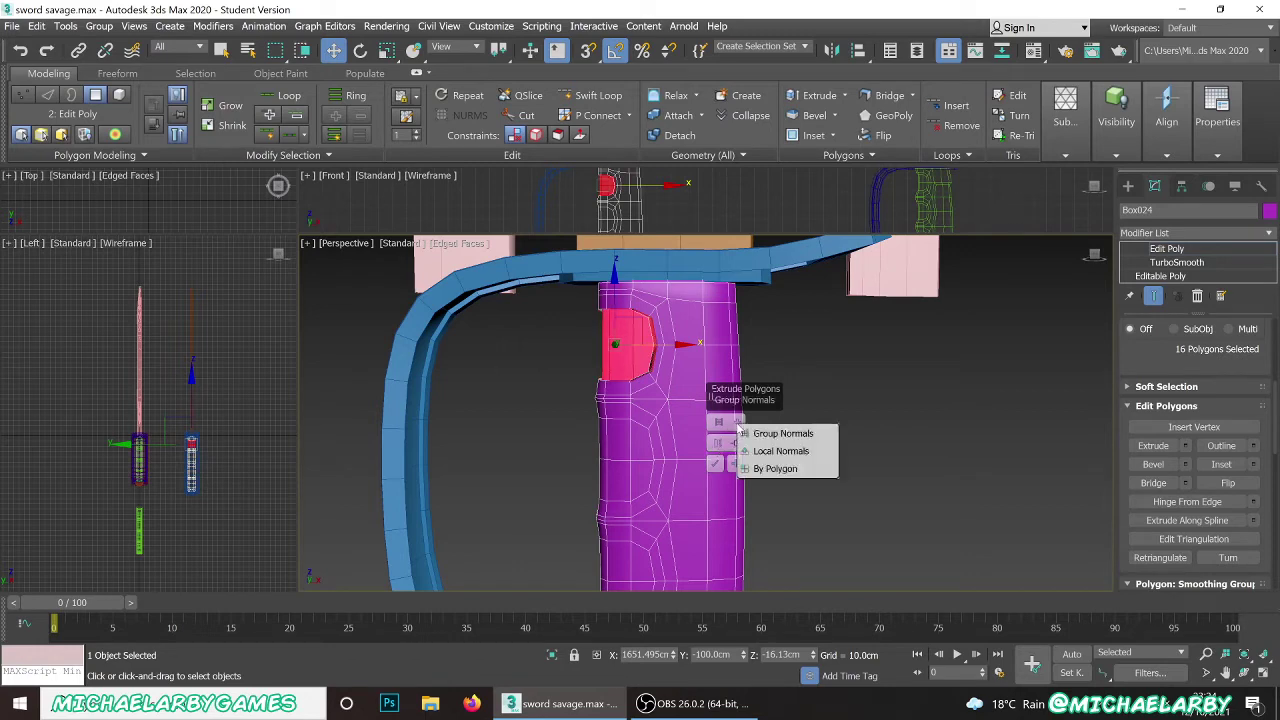
pyautogui.click(745, 448)
pyautogui.scroll(1, 622, 347)
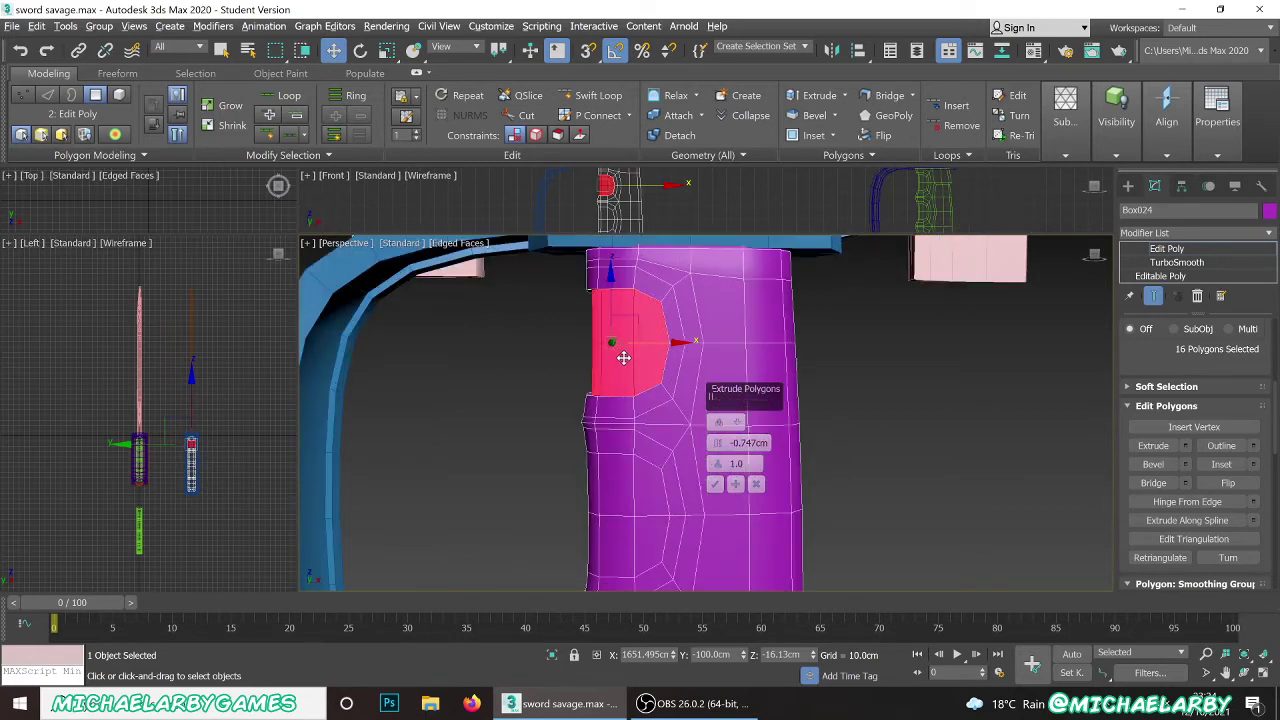
pyautogui.keyDown('alt'); pyautogui.moveTo(623, 357); pyautogui.dragTo(658, 449, button='middle'); pyautogui.keyUp('alt')
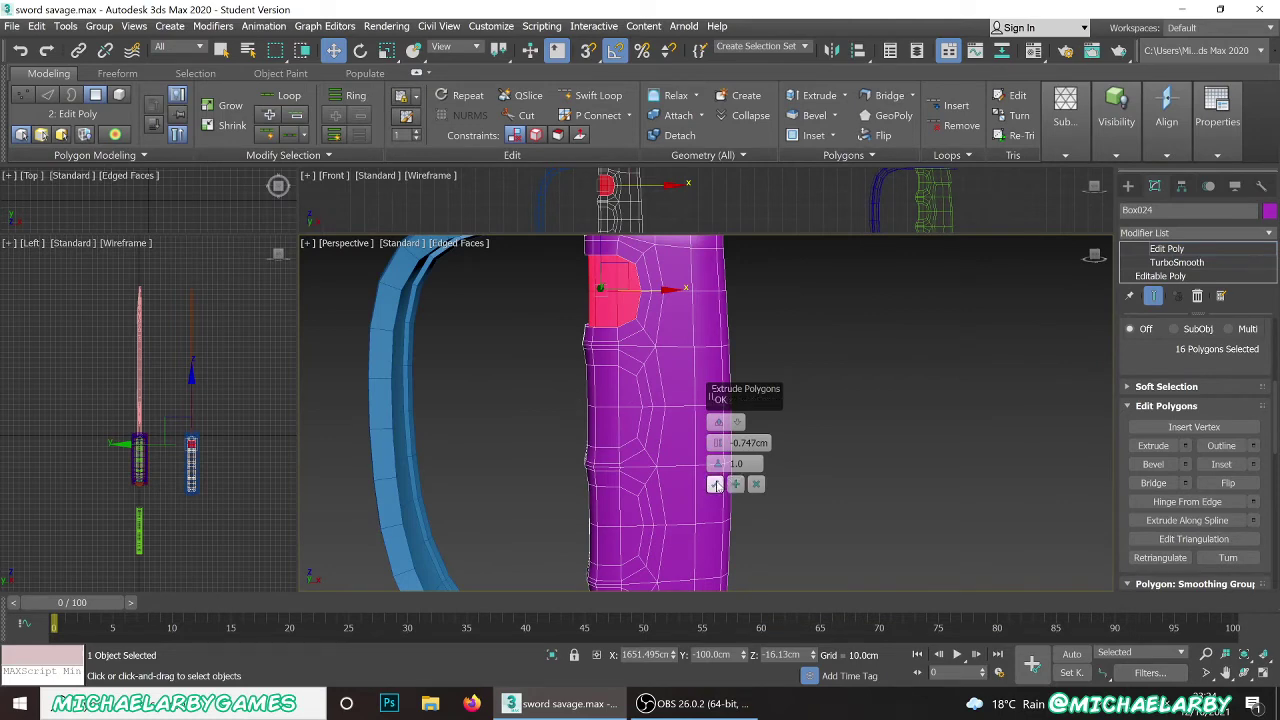
# - Add the three remaining rounded patches down the purple grip to the selection and apply the -0.747 cm polygon extrusion
pyautogui.keyDown('alt'); pyautogui.moveTo(570, 391); pyautogui.dragTo(593, 438, button='middle'); pyautogui.keyUp('alt')
pyautogui.keyDown('ctrl'); pyautogui.click(604, 421); pyautogui.keyUp('ctrl')
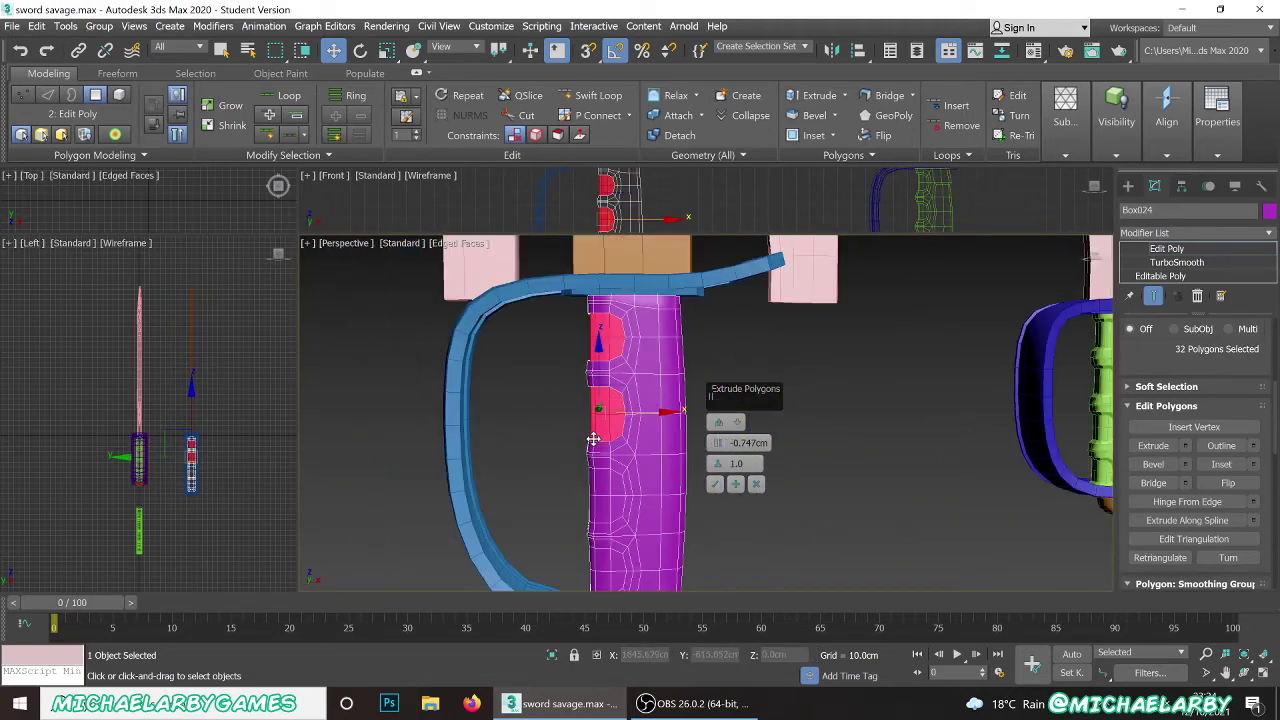
pyautogui.scroll(3, 580, 480)
pyautogui.keyDown('alt'); pyautogui.moveTo(579, 482); pyautogui.dragTo(621, 341, button='middle'); pyautogui.keyUp('alt')
pyautogui.keyDown('ctrl'); pyautogui.click(625, 423); pyautogui.keyUp('ctrl')
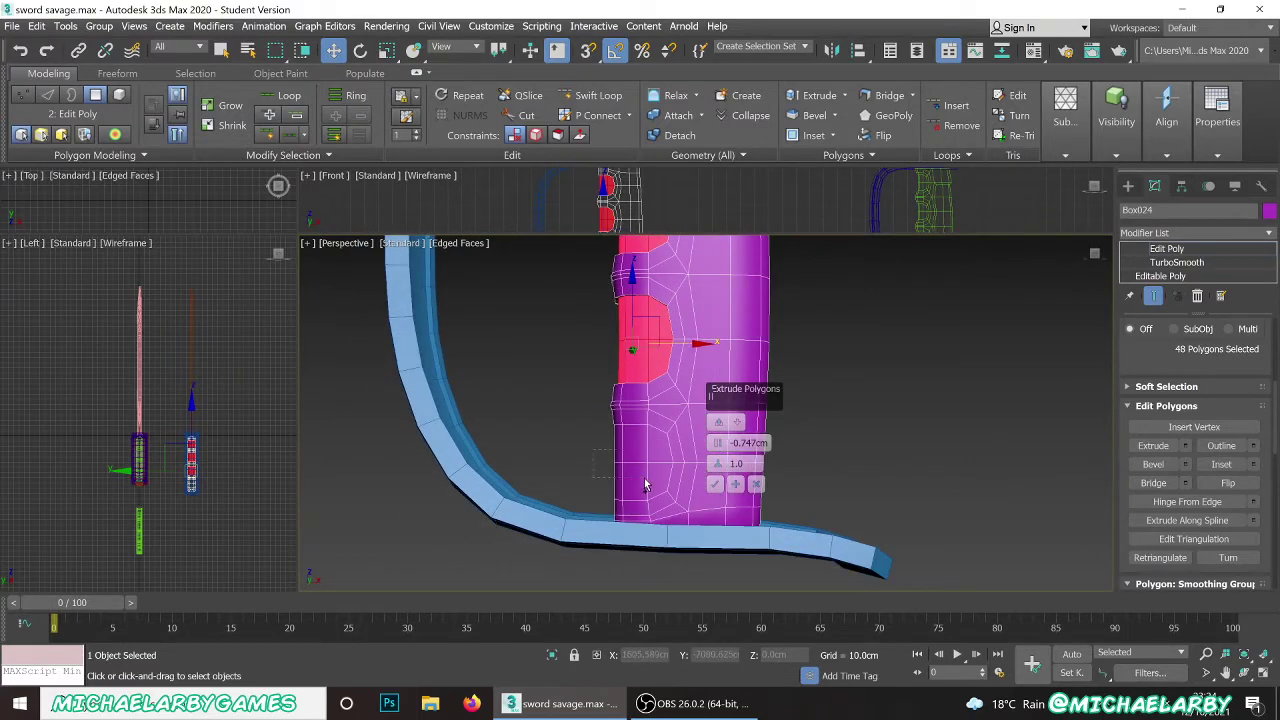
pyautogui.keyDown('ctrl'); pyautogui.click(645, 484); pyautogui.keyUp('ctrl')
pyautogui.keyDown('alt'); pyautogui.moveTo(648, 482); pyautogui.dragTo(625, 518, button='middle'); pyautogui.keyUp('alt')
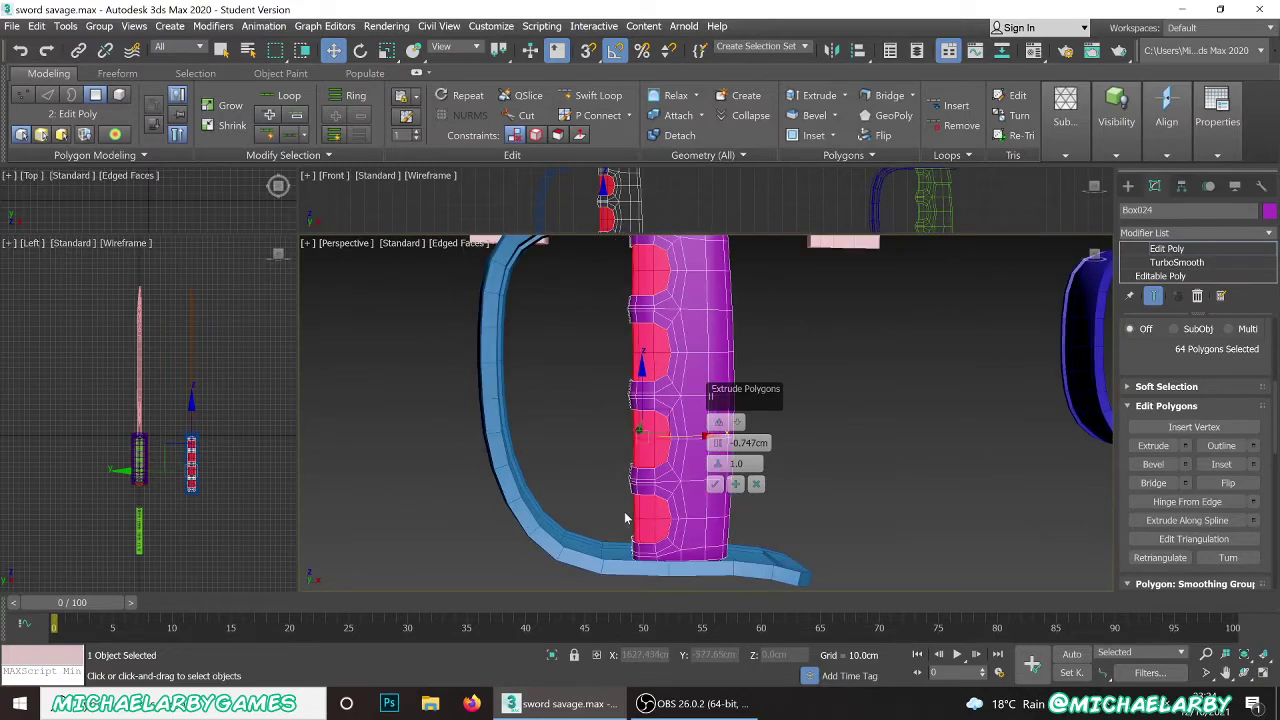
pyautogui.scroll(4, 643, 408)
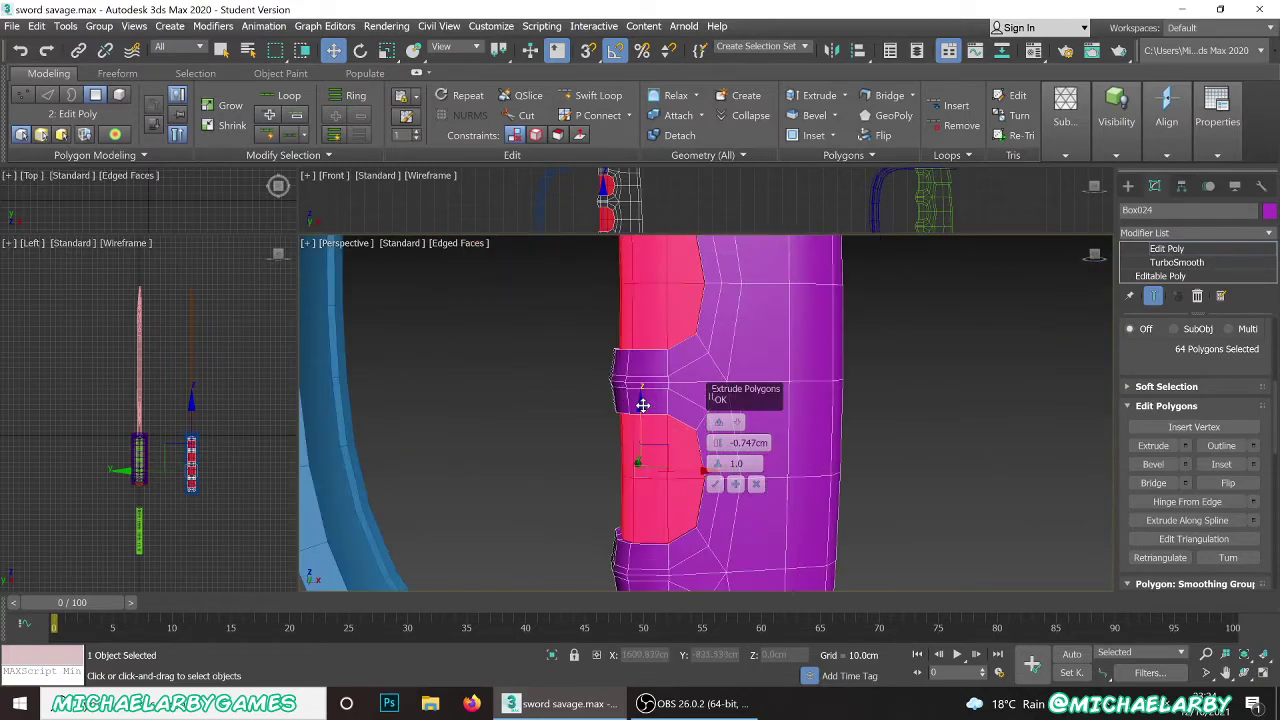
pyautogui.moveTo(637, 431)
pyautogui.keyDown('alt'); pyautogui.mouseDown(button='middle')
pyautogui.moveTo(656, 412)
pyautogui.moveTo(646, 400)
pyautogui.moveTo(632, 414)
pyautogui.mouseUp(button='middle'); pyautogui.keyUp('alt')
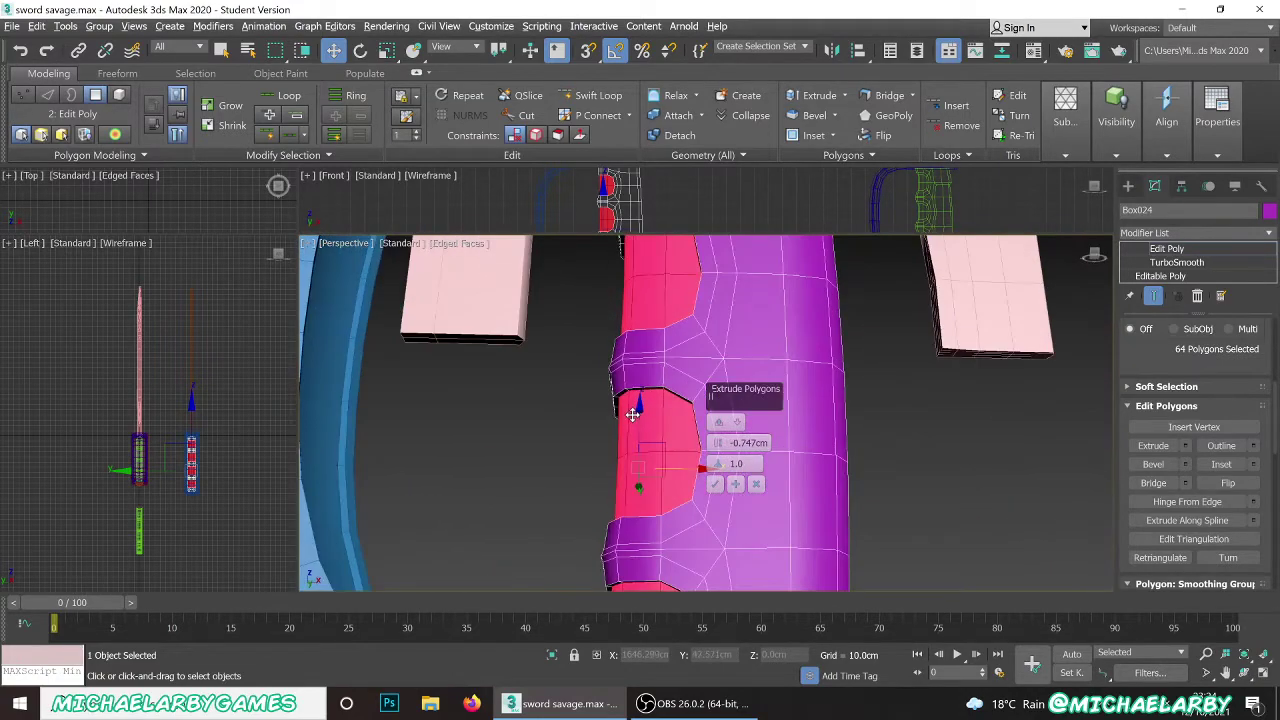
pyautogui.click(715, 485)
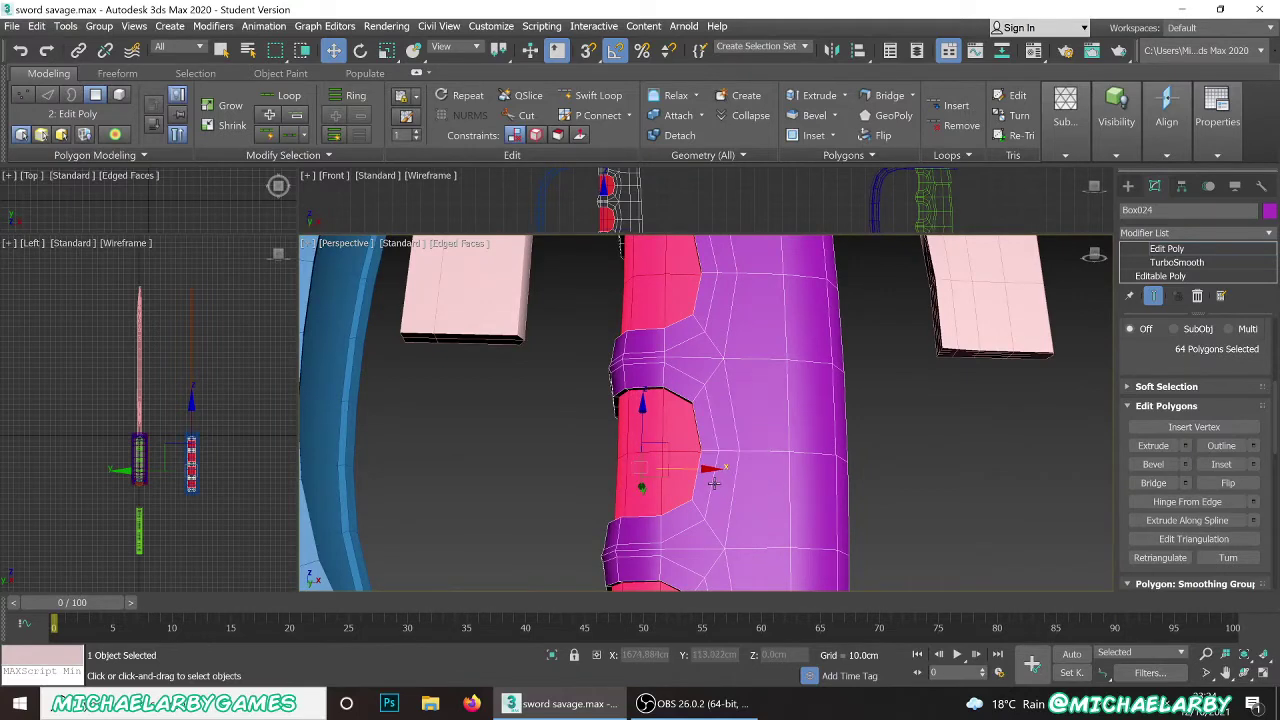
# - Scale the four recessed patches along Z to about 80% to slope the upper and lower groove walls
pyautogui.scroll(-4, 629, 451)
pyautogui.keyDown('alt'); pyautogui.moveTo(629, 451); pyautogui.dragTo(621, 405, button='middle'); pyautogui.keyUp('alt')
pyautogui.scroll(-4, 654, 368)
pyautogui.scroll(5, 636, 372)
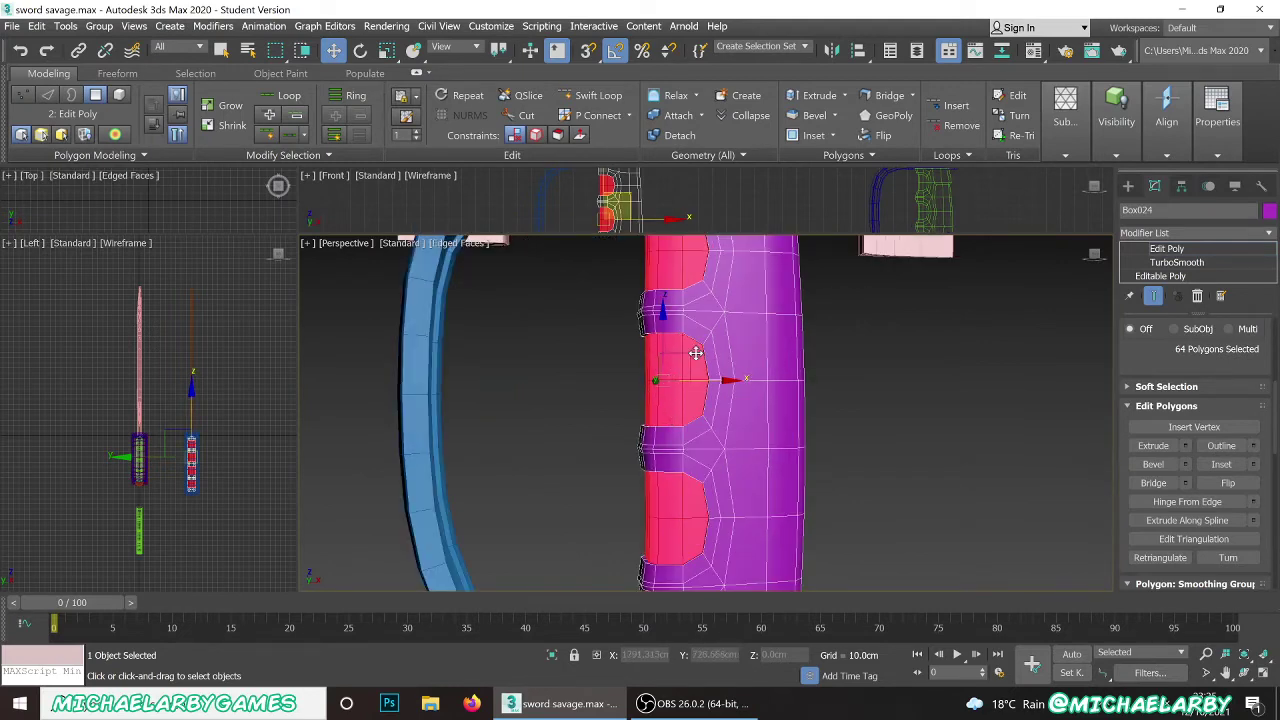
pyautogui.click(387, 51)
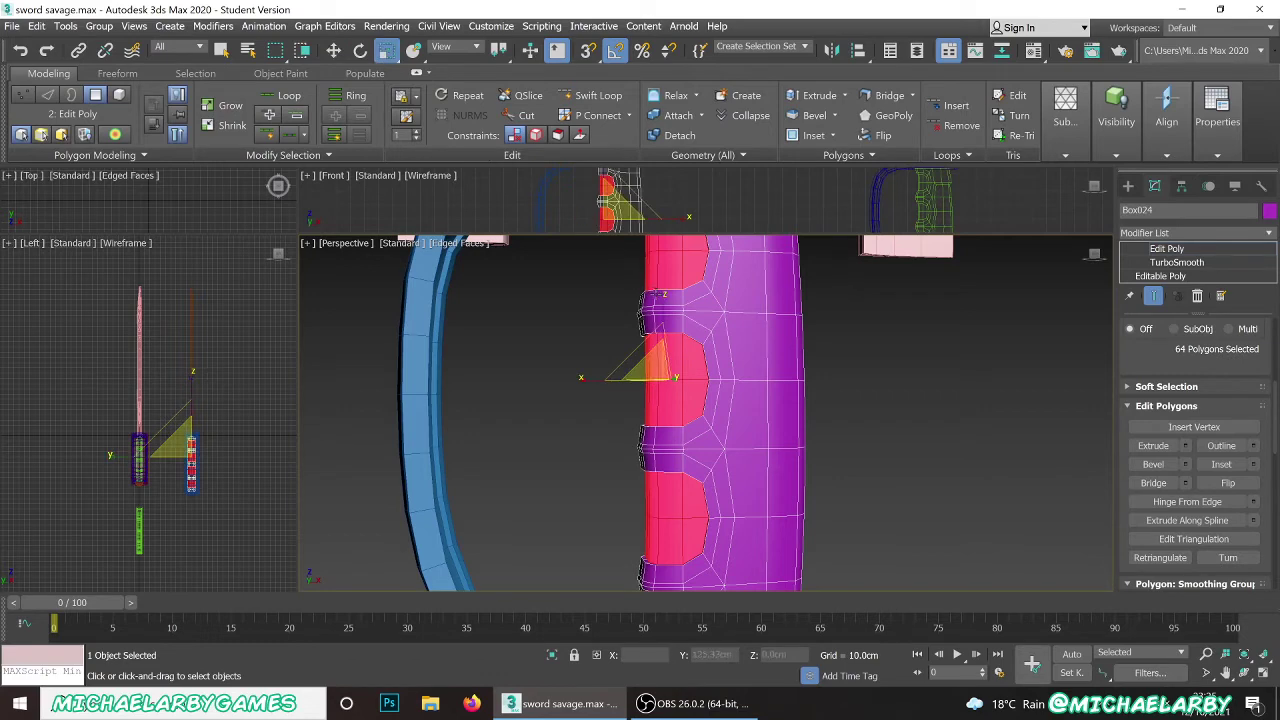
pyautogui.moveTo(664, 305); pyautogui.dragTo(662, 314)
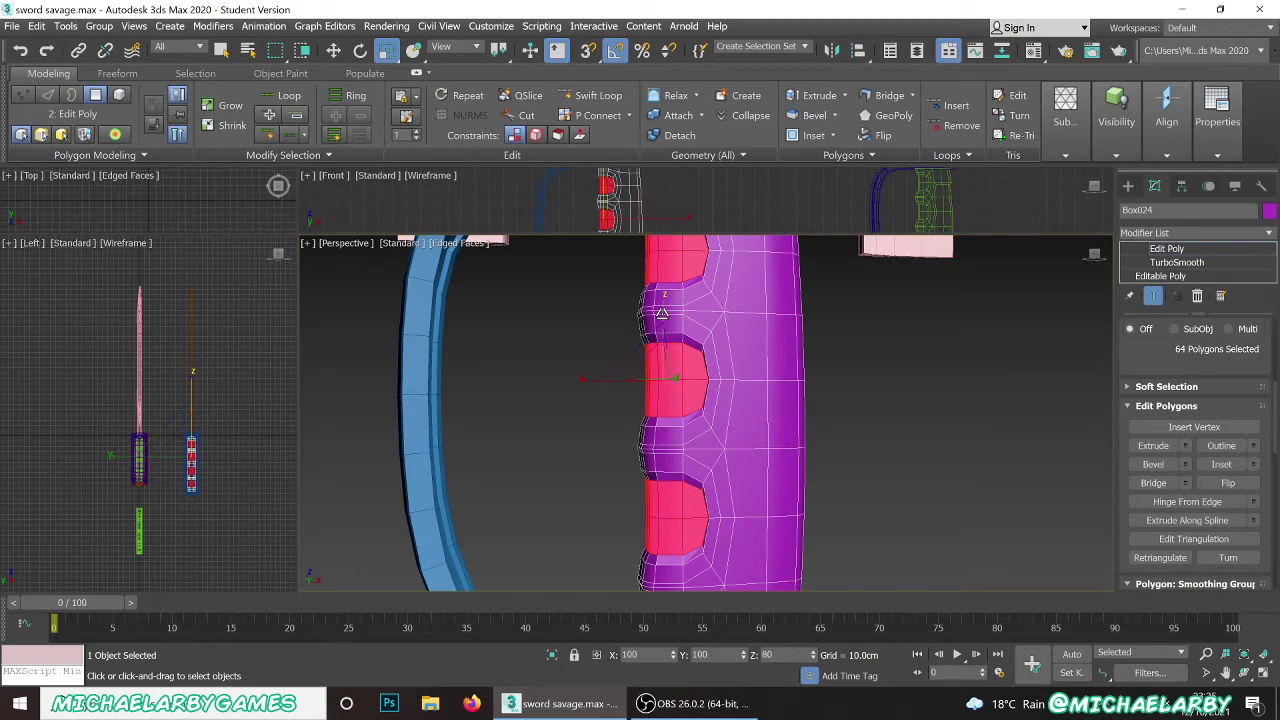
pyautogui.moveTo(662, 313); pyautogui.dragTo(662, 316)
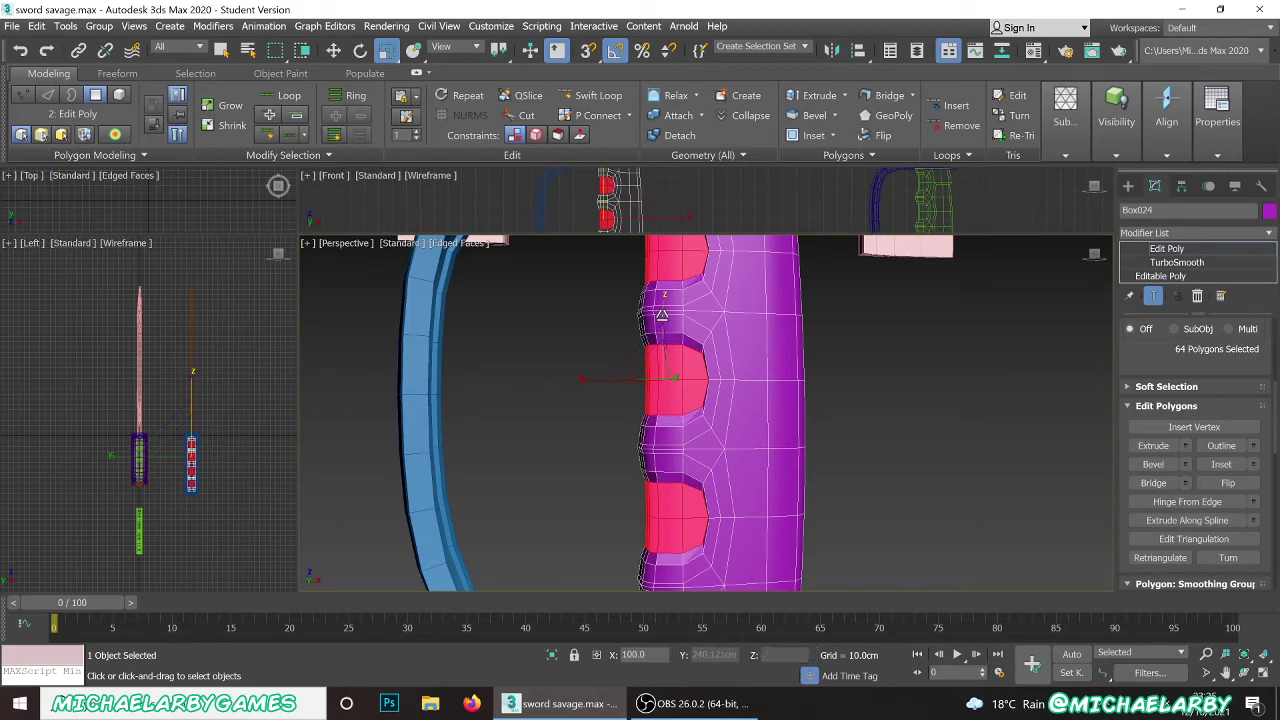
# - Scale the four recessed patches along X to about 81%
pyautogui.keyDown('alt'); pyautogui.moveTo(640, 382); pyautogui.dragTo(644, 399, button='middle'); pyautogui.keyUp('alt')
pyautogui.scroll(-4, 643, 398)
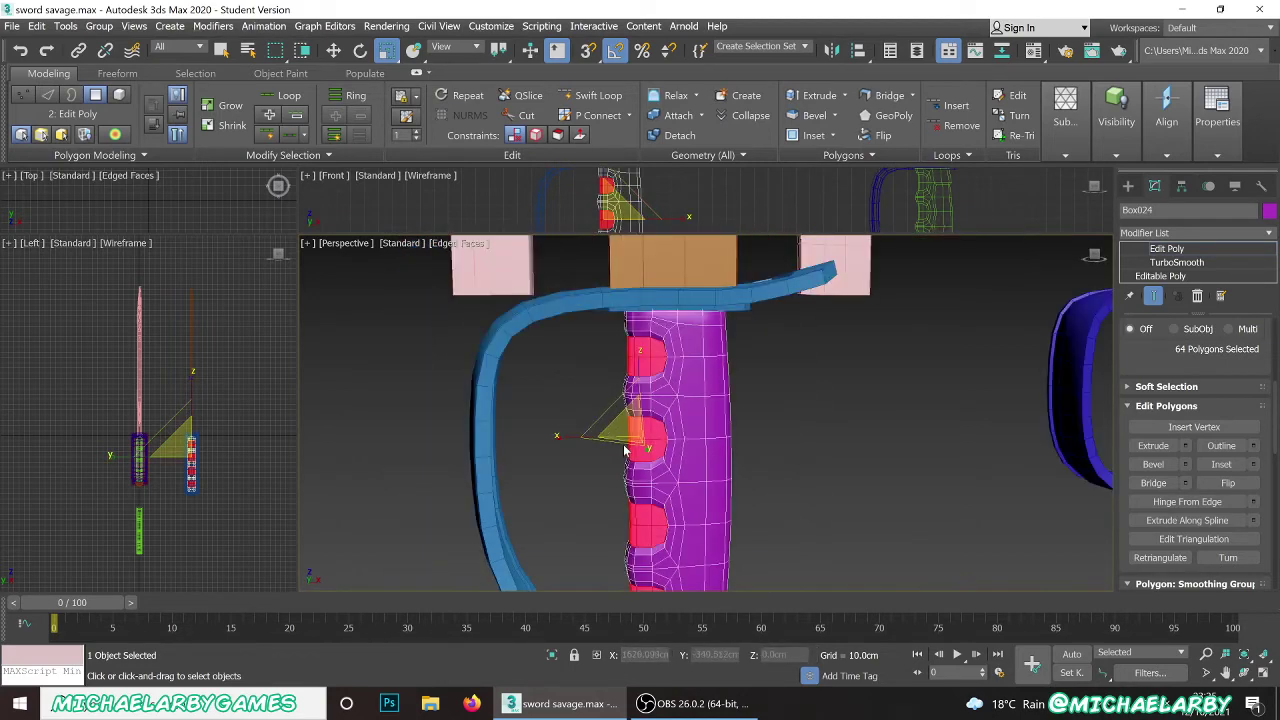
pyautogui.moveTo(617, 485); pyautogui.dragTo(614, 417, button='middle')
pyautogui.scroll(3, 603, 373)
pyautogui.scroll(-3, 602, 373)
pyautogui.scroll(3, 600, 314)
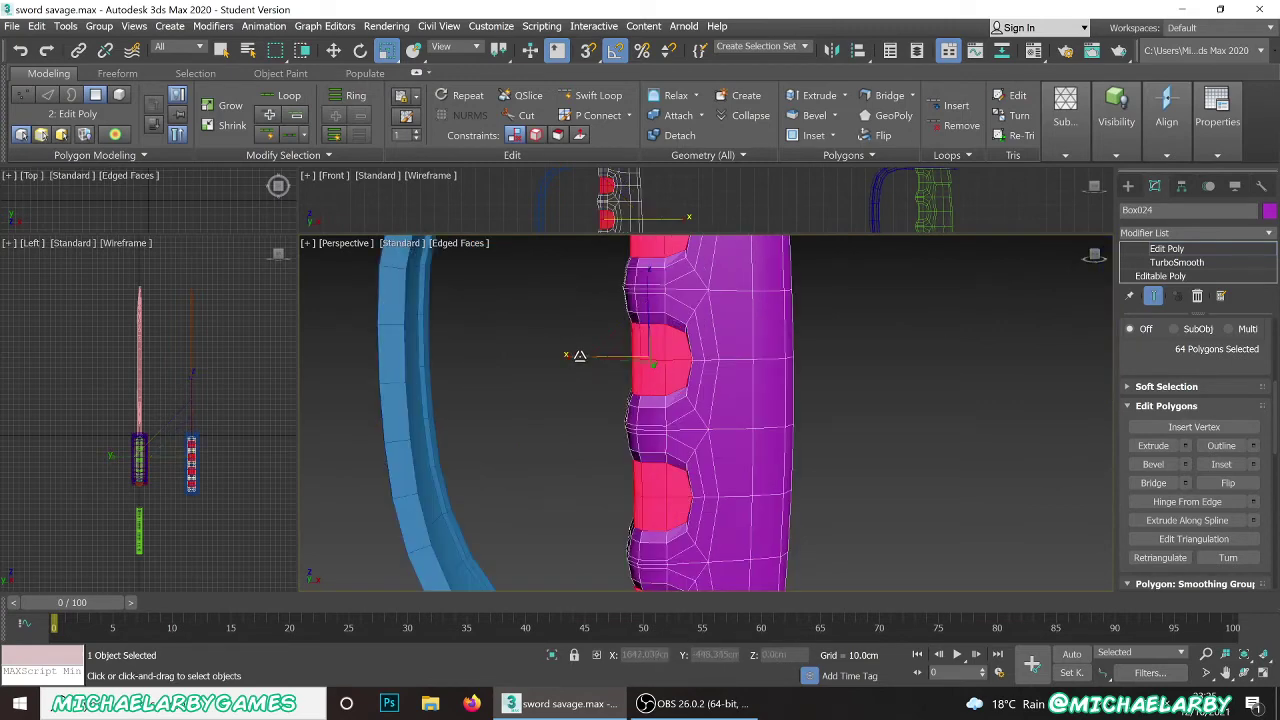
pyautogui.moveTo(579, 355); pyautogui.dragTo(585, 355)
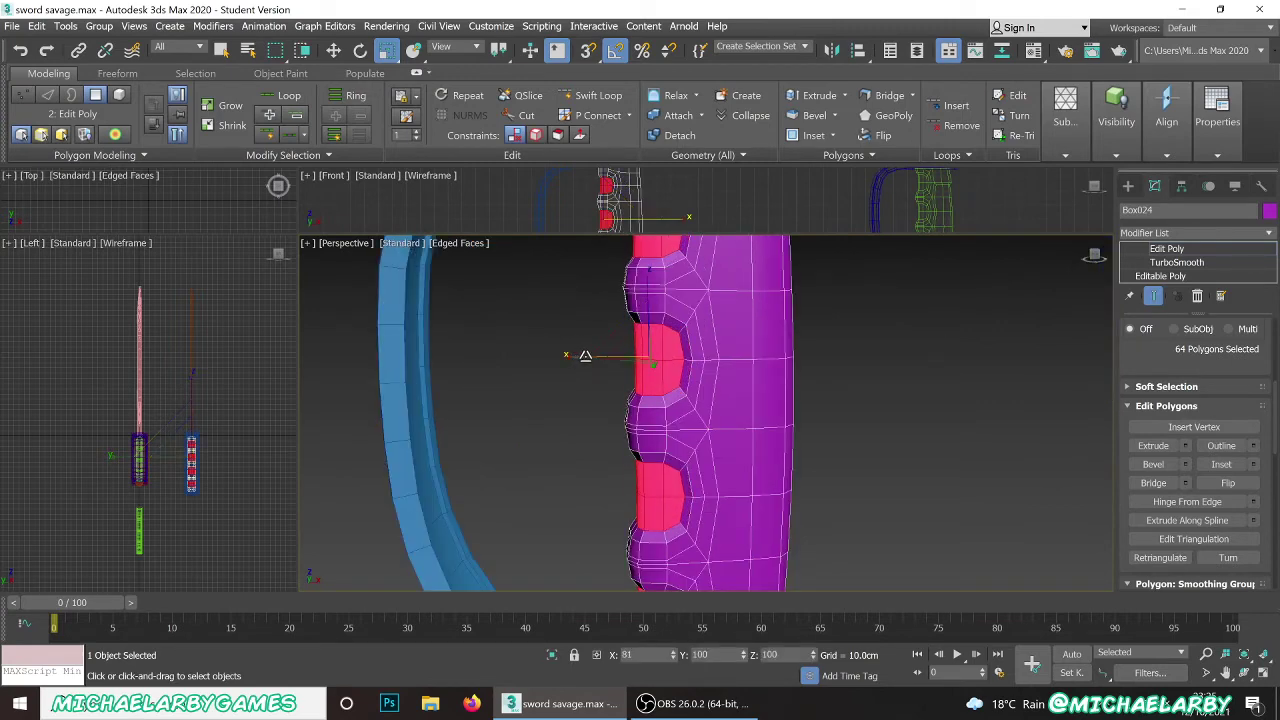
# - Return the purple grip to the top level, deselect it, and examine its recessed finger grooves from several angles
pyautogui.scroll(-5, 607, 398)
pyautogui.scroll(3, 620, 396)
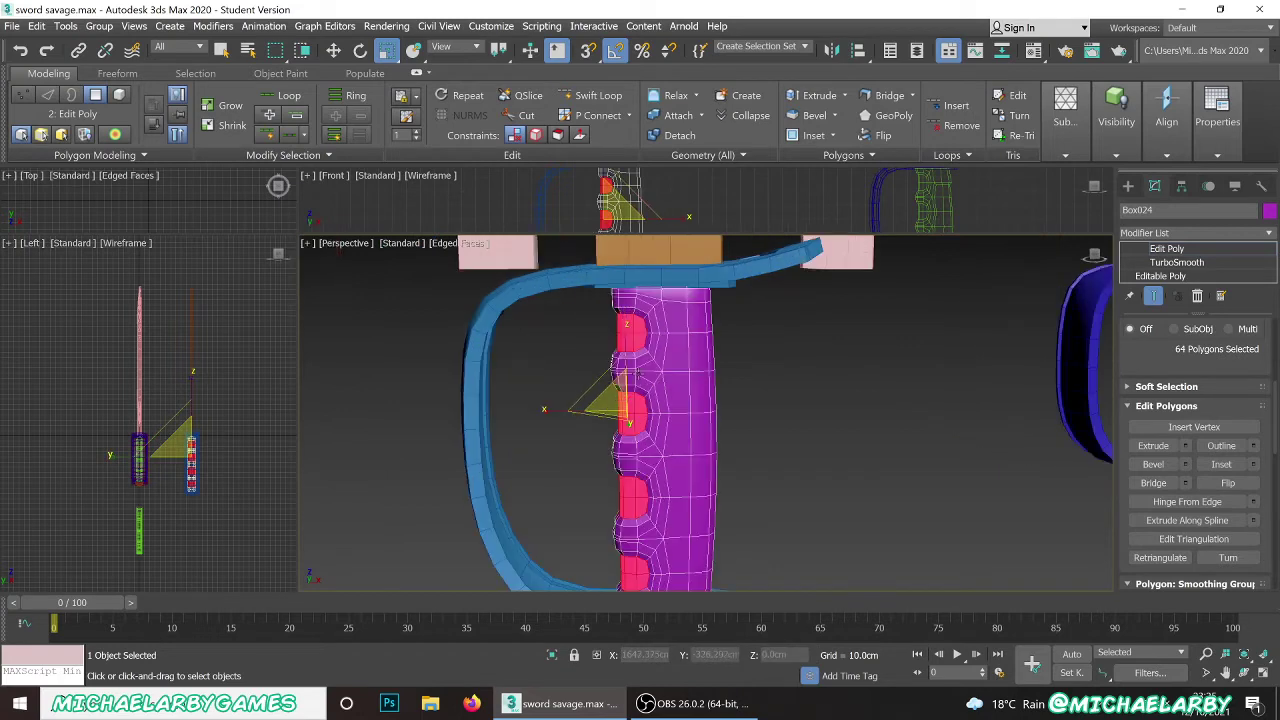
pyautogui.scroll(4, 628, 297)
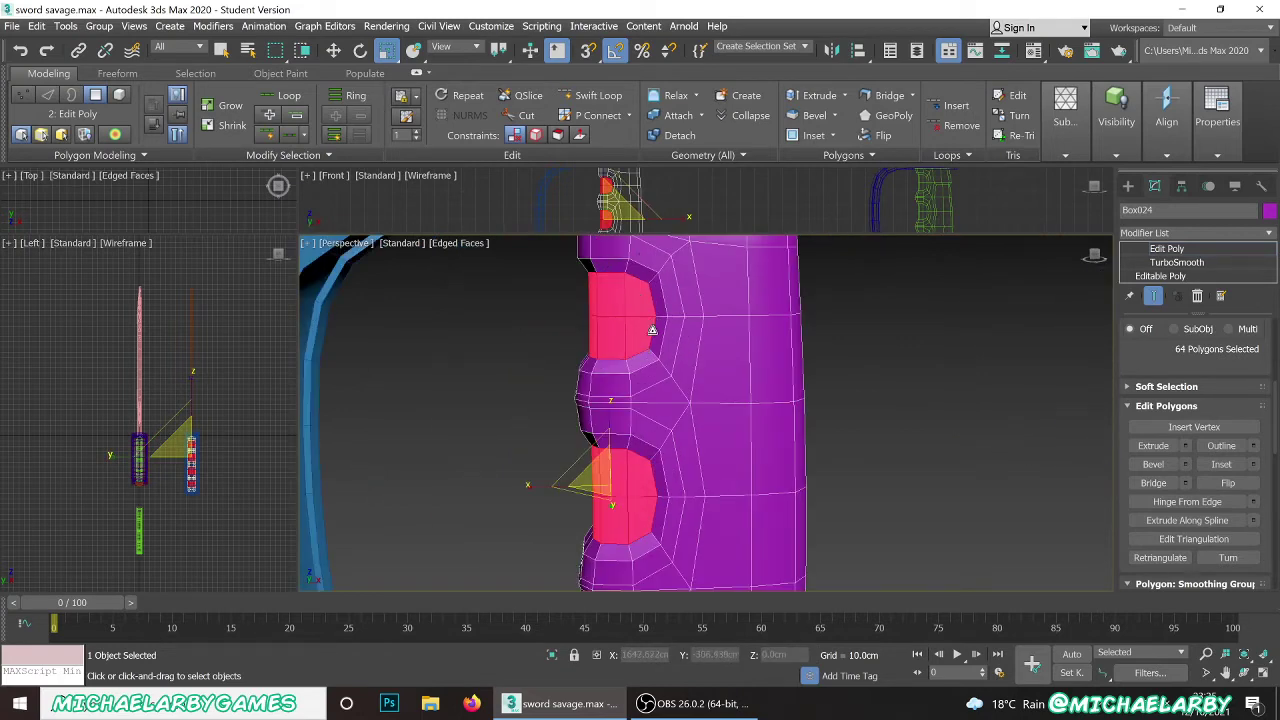
pyautogui.scroll(-2, 591, 393)
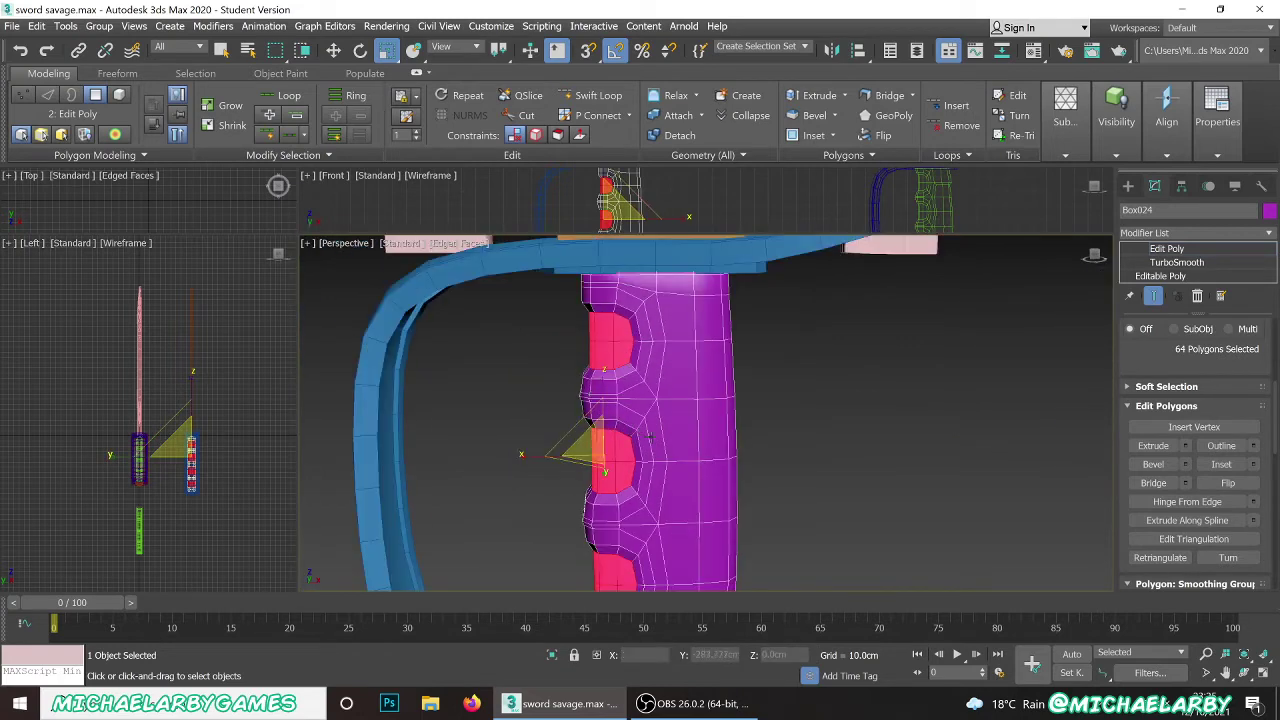
pyautogui.rightClick(800, 414)
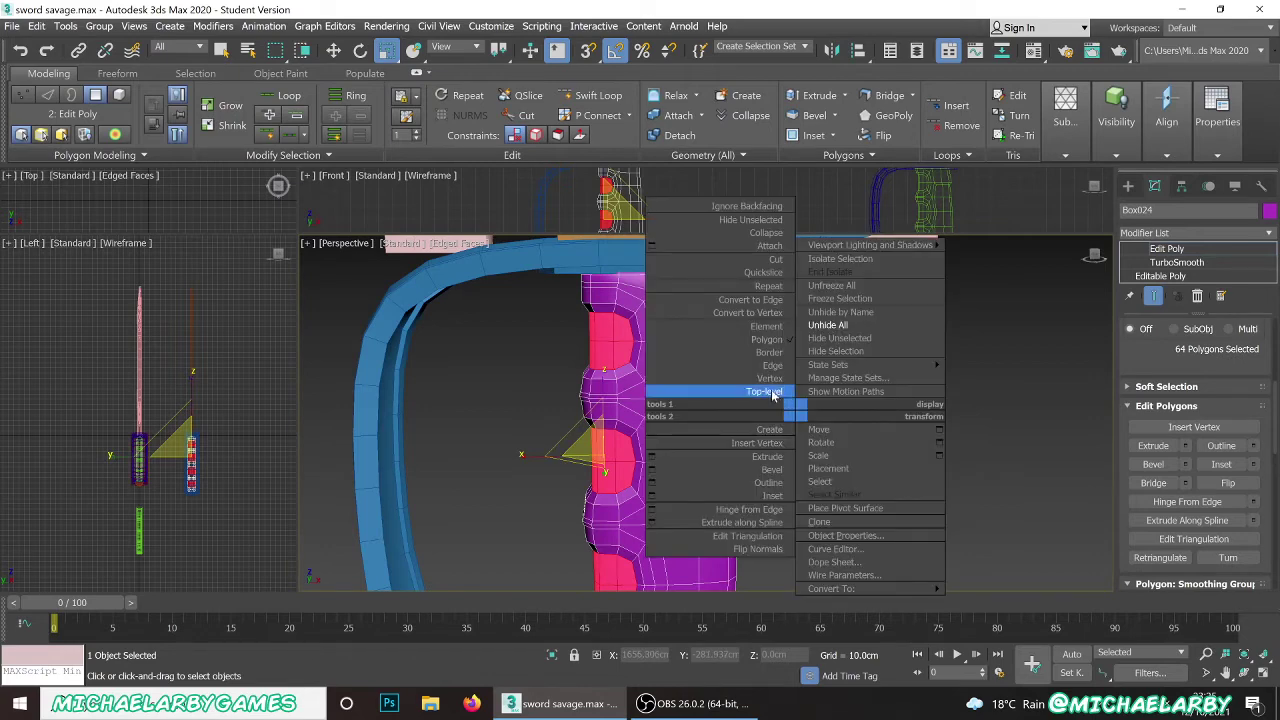
pyautogui.click(765, 392)
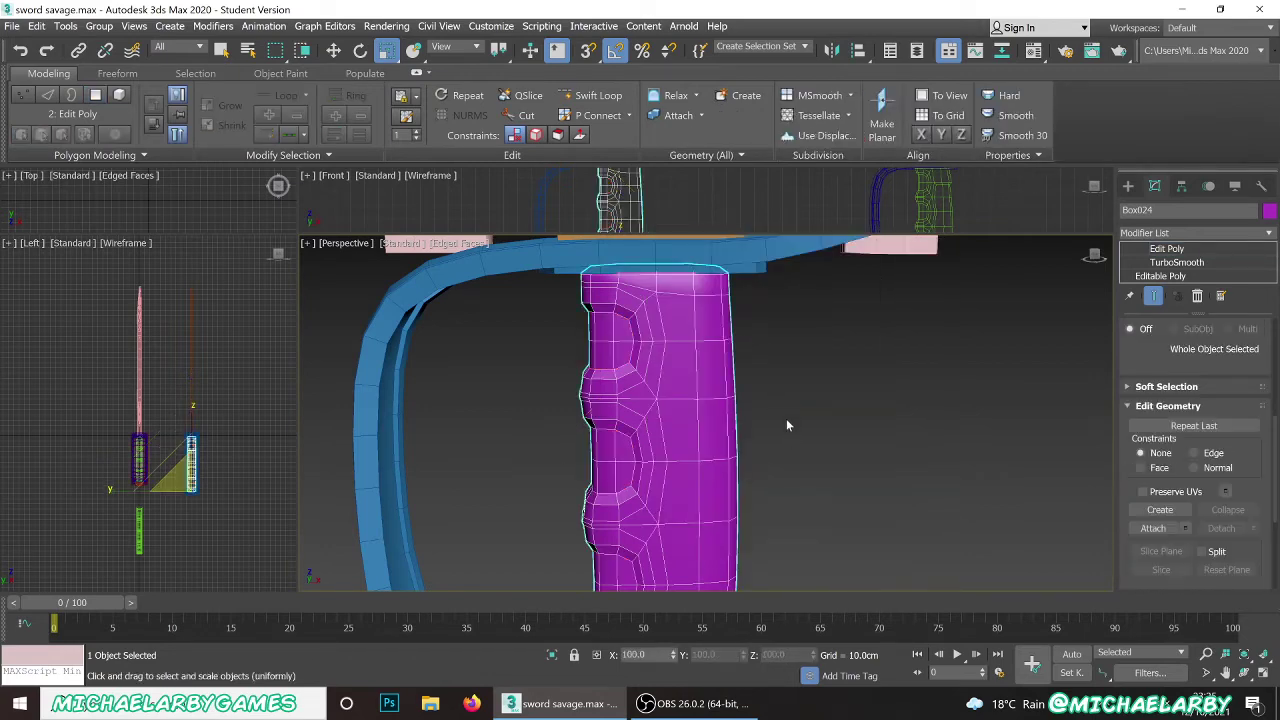
pyautogui.click(786, 418)
pyautogui.scroll(-3, 613, 400)
pyautogui.scroll(3, 613, 400)
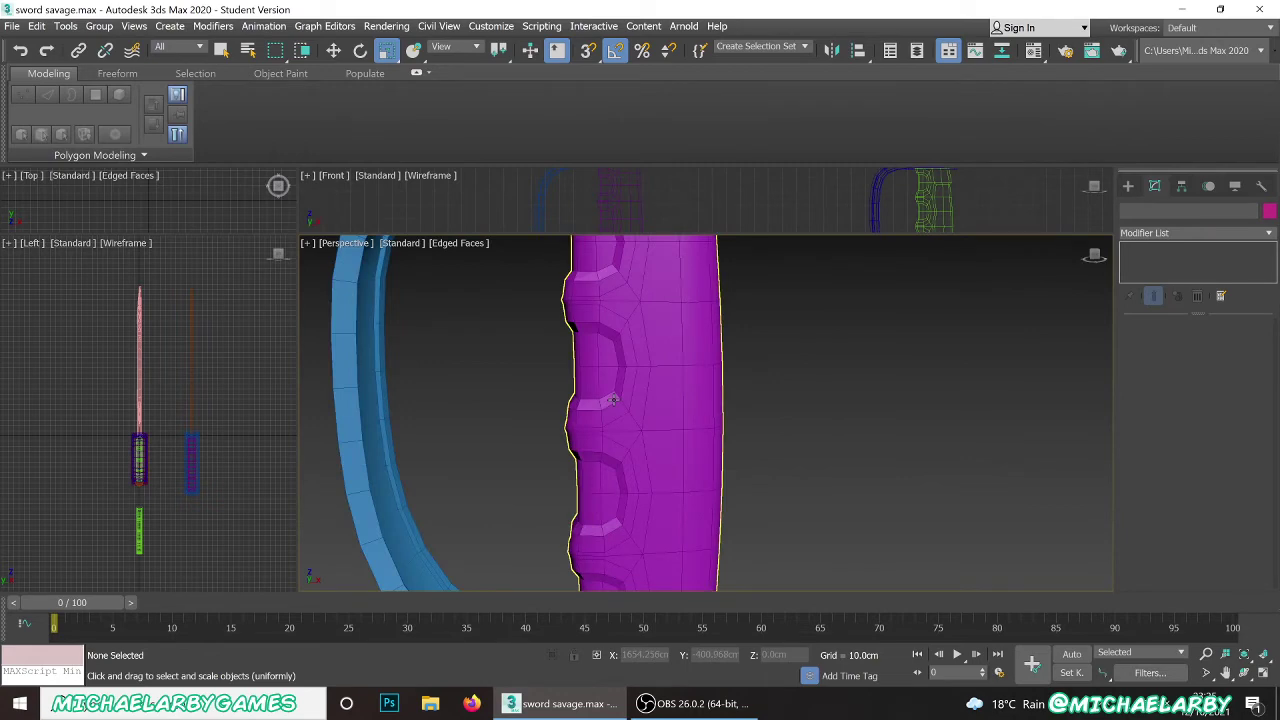
pyautogui.scroll(-3, 613, 400)
pyautogui.scroll(4, 600, 382)
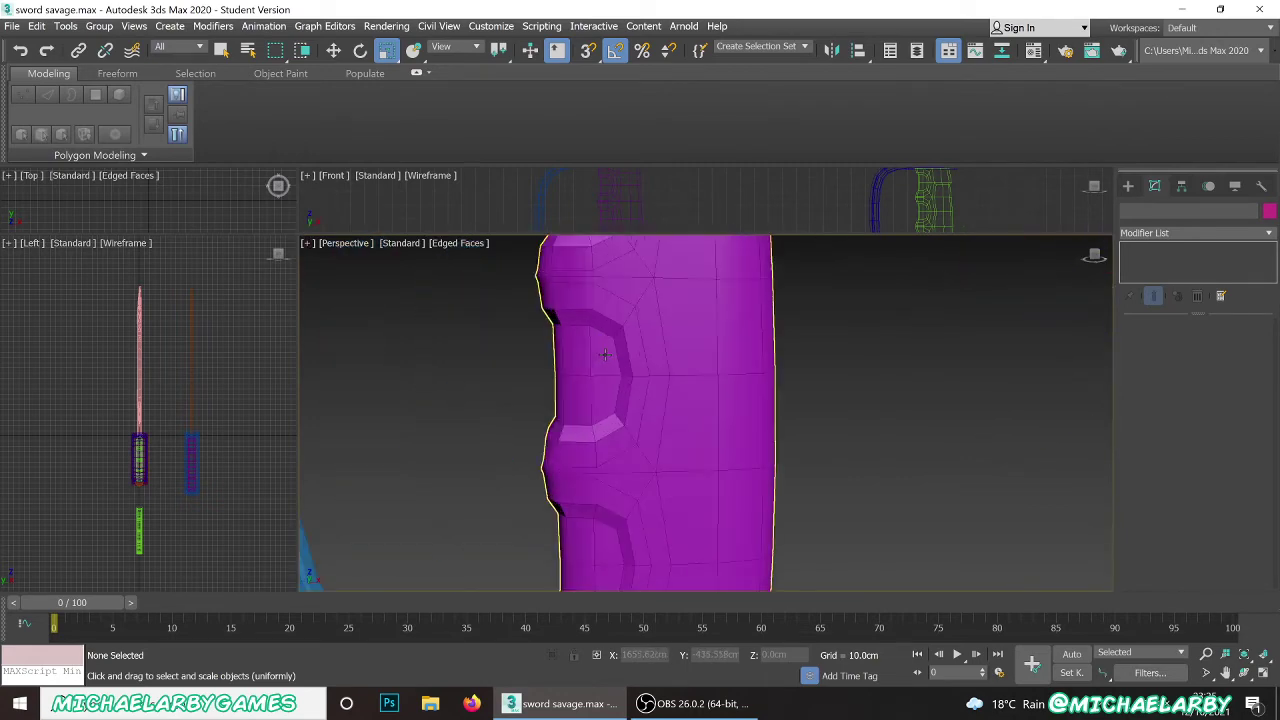
pyautogui.keyDown('alt'); pyautogui.moveTo(598, 335); pyautogui.dragTo(628, 330, button='middle'); pyautogui.keyUp('alt')
pyautogui.moveTo(628, 330); pyautogui.dragTo(576, 386, button='middle')
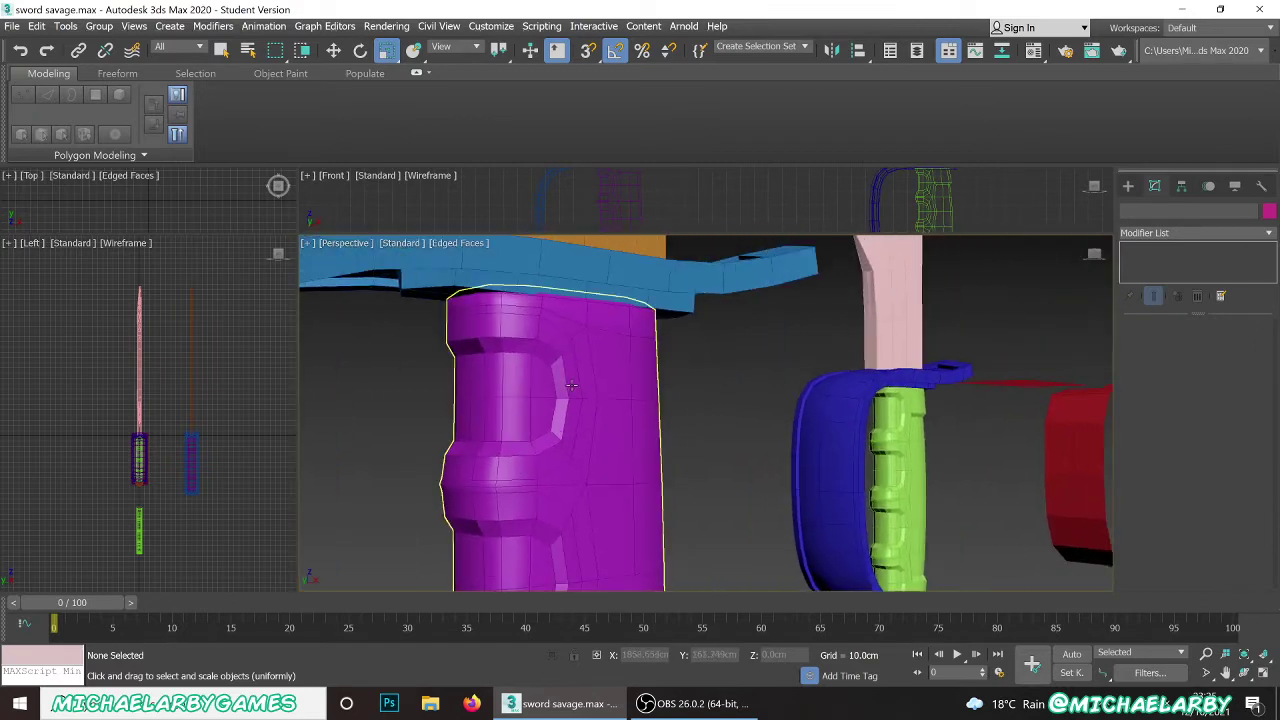
# - In Polygon mode, select the loop of wall polygons around the grip's top finger groove and bring up the smoothing group options
pyautogui.click(563, 418)
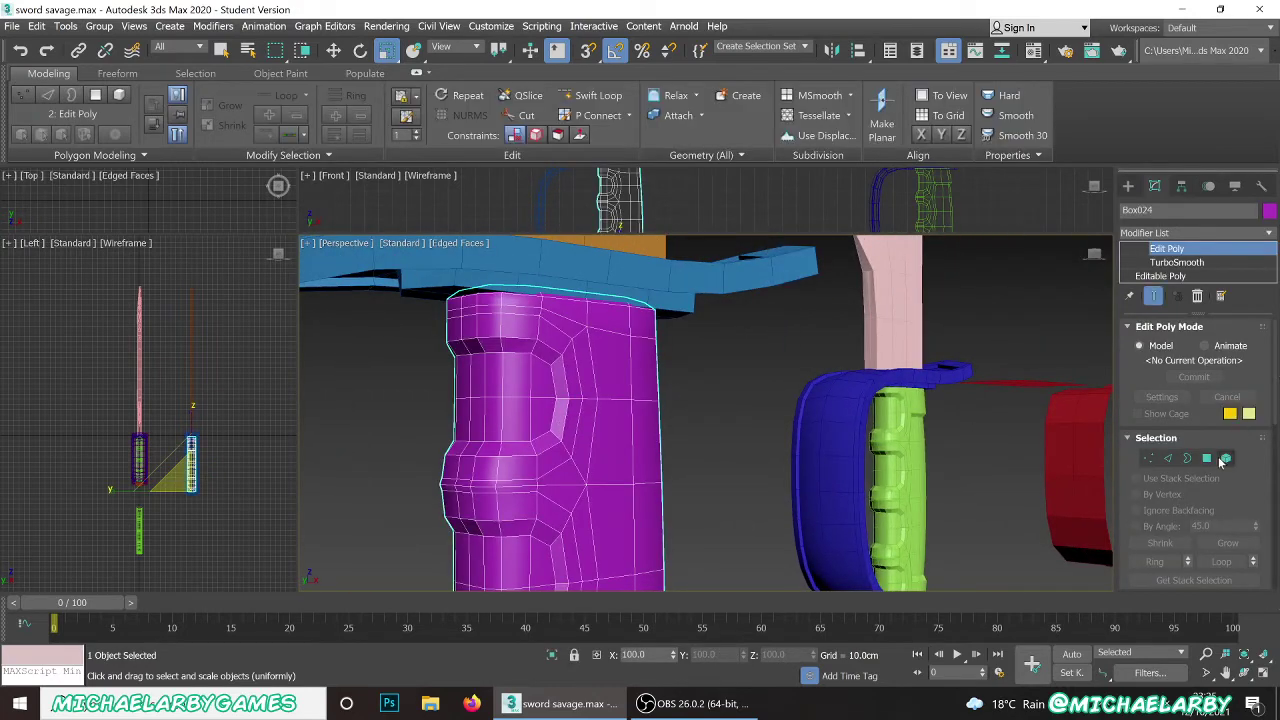
pyautogui.click(1206, 458)
pyautogui.click(562, 416)
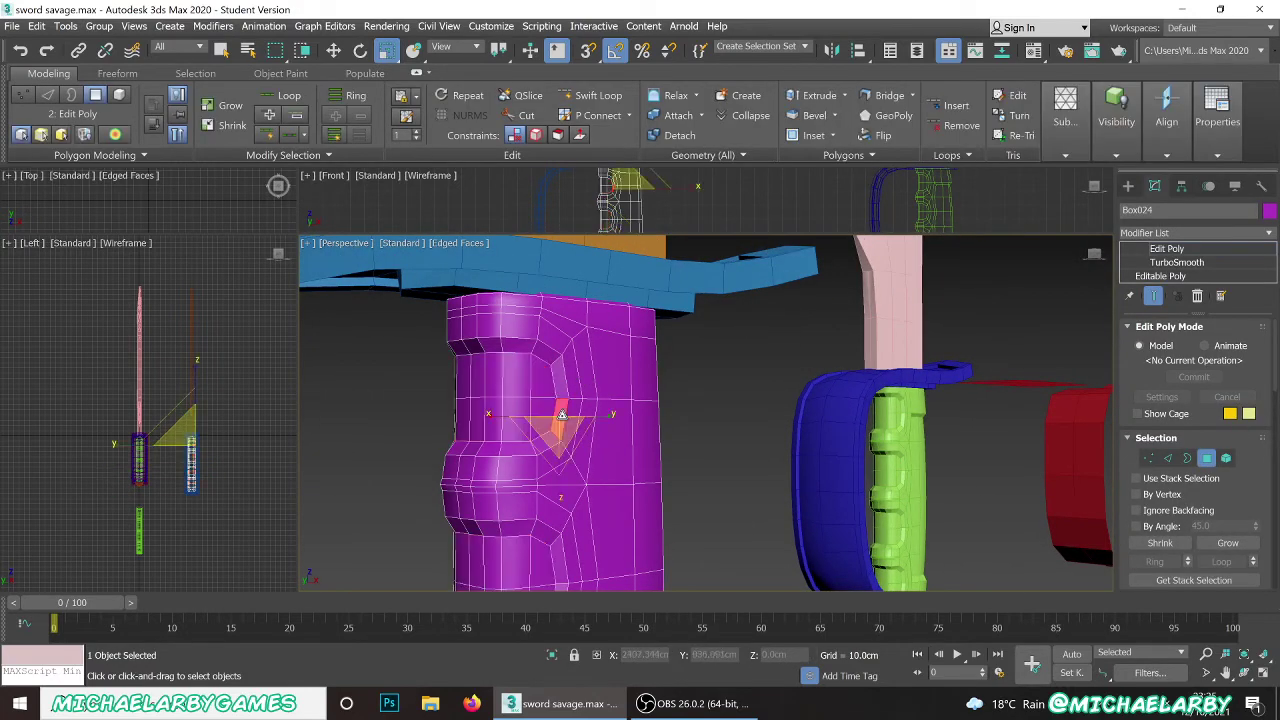
pyautogui.keyDown('shift'); pyautogui.click(558, 390); pyautogui.keyUp('shift')
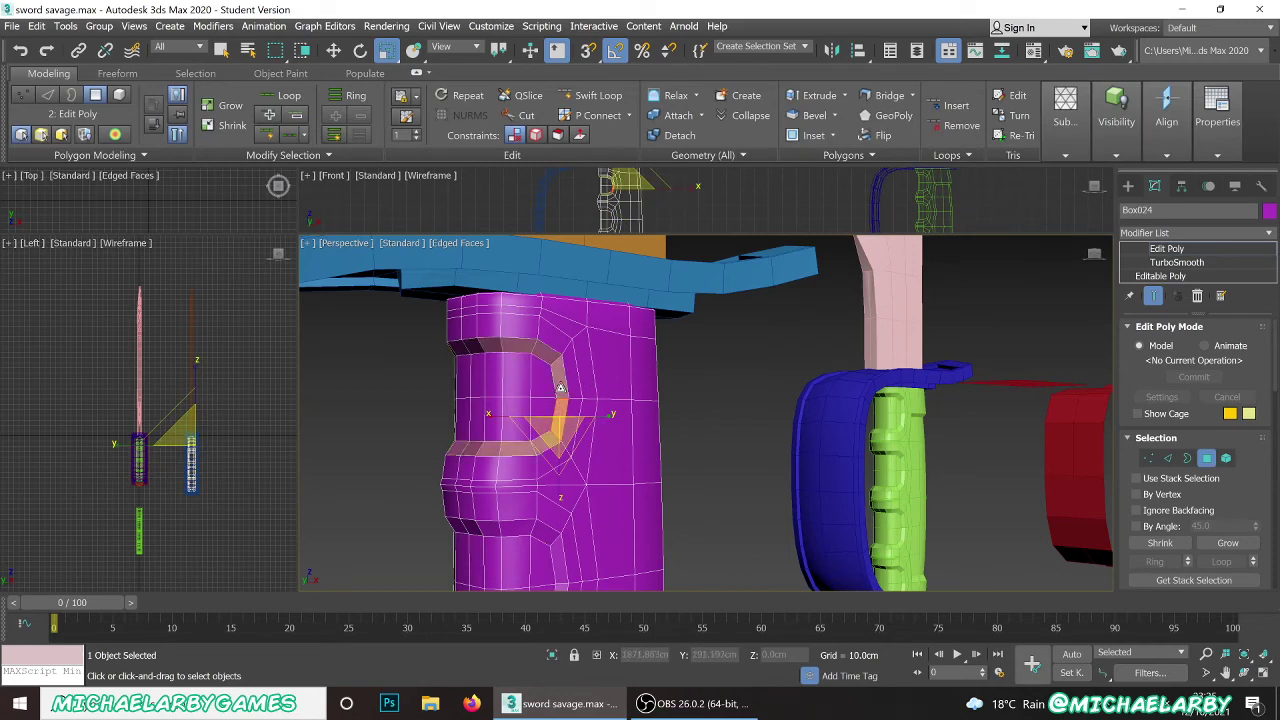
pyautogui.keyDown('shift'); pyautogui.click(560, 375); pyautogui.keyUp('shift')
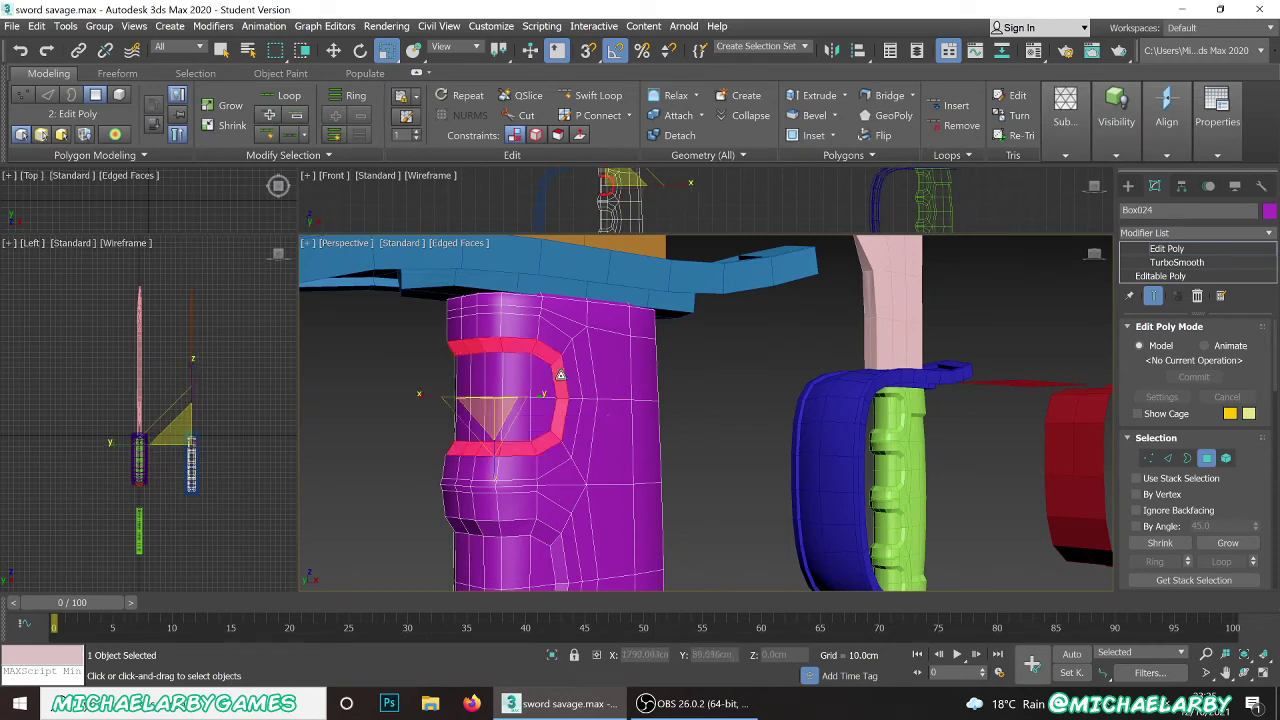
pyautogui.moveTo(526, 370)
pyautogui.keyDown('alt'); pyautogui.mouseDown(button='middle')
pyautogui.moveTo(612, 377)
pyautogui.moveTo(530, 376)
pyautogui.mouseUp(button='middle'); pyautogui.keyUp('alt')
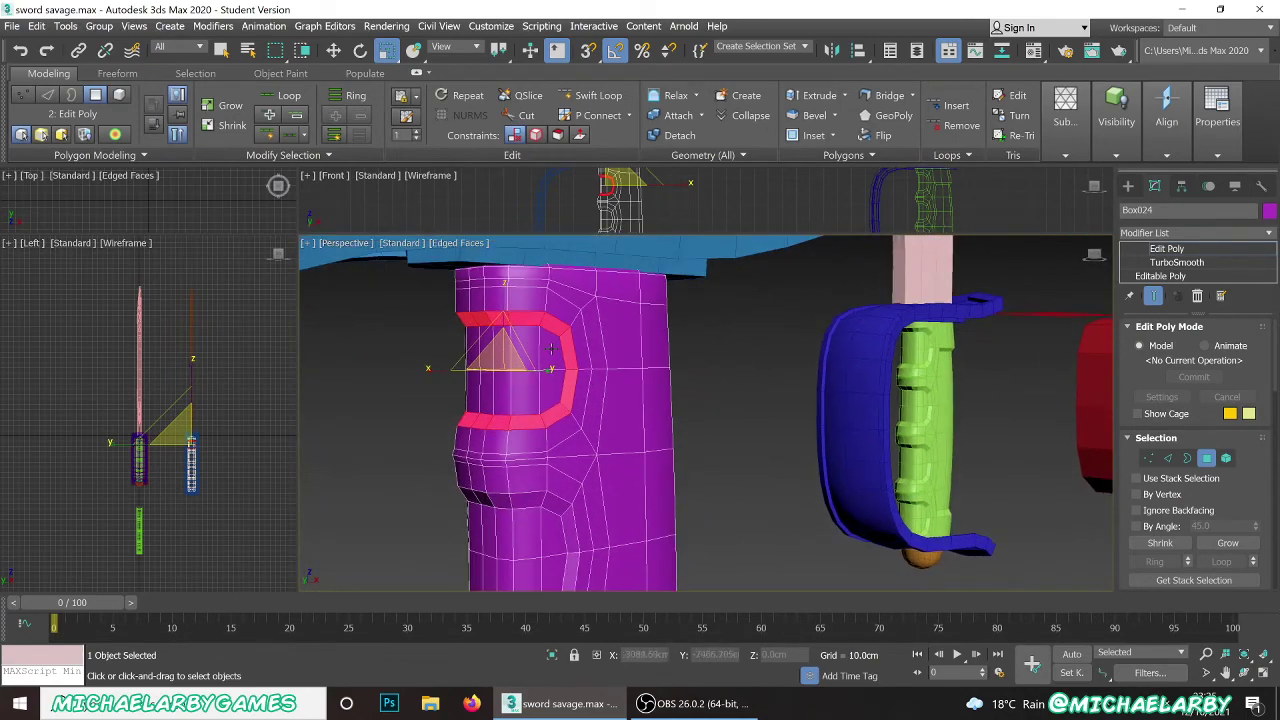
pyautogui.scroll(-5, 1200, 445)
pyautogui.scroll(-3, 1200, 445)
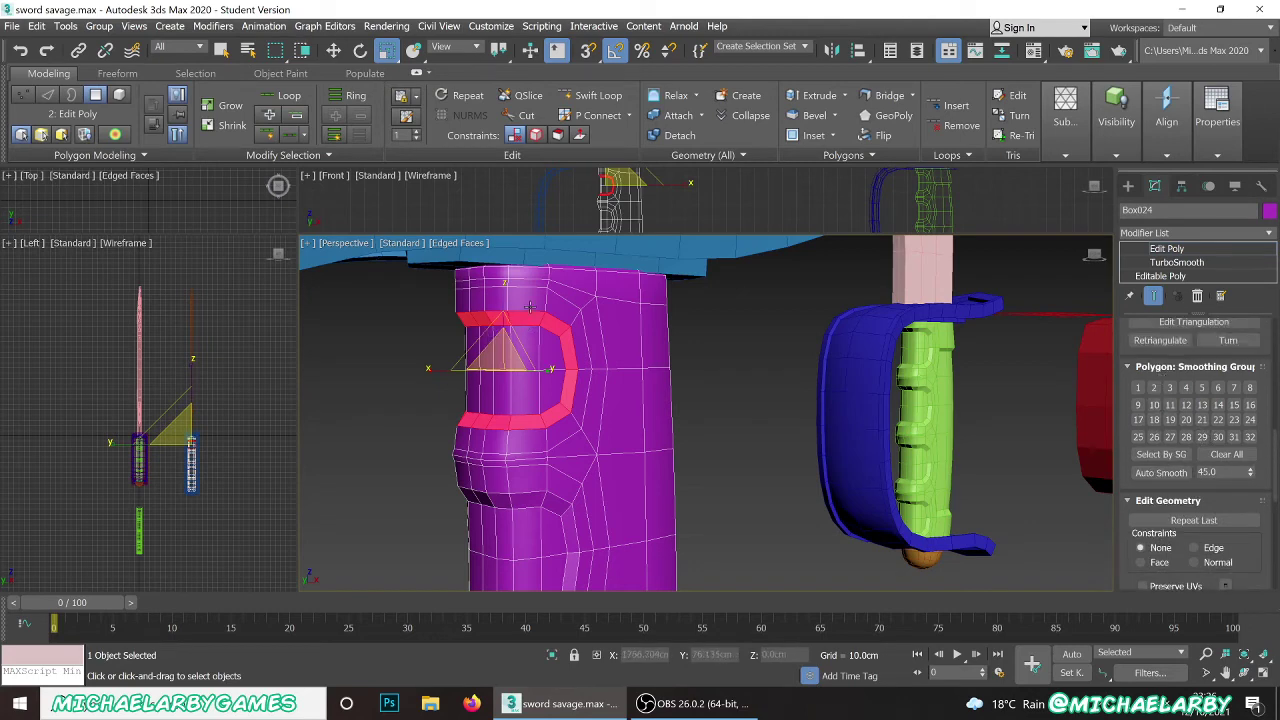
# - Check the smoothing groups of the faces above and inside the top finger groove
pyautogui.click(530, 305)
pyautogui.click(525, 337)
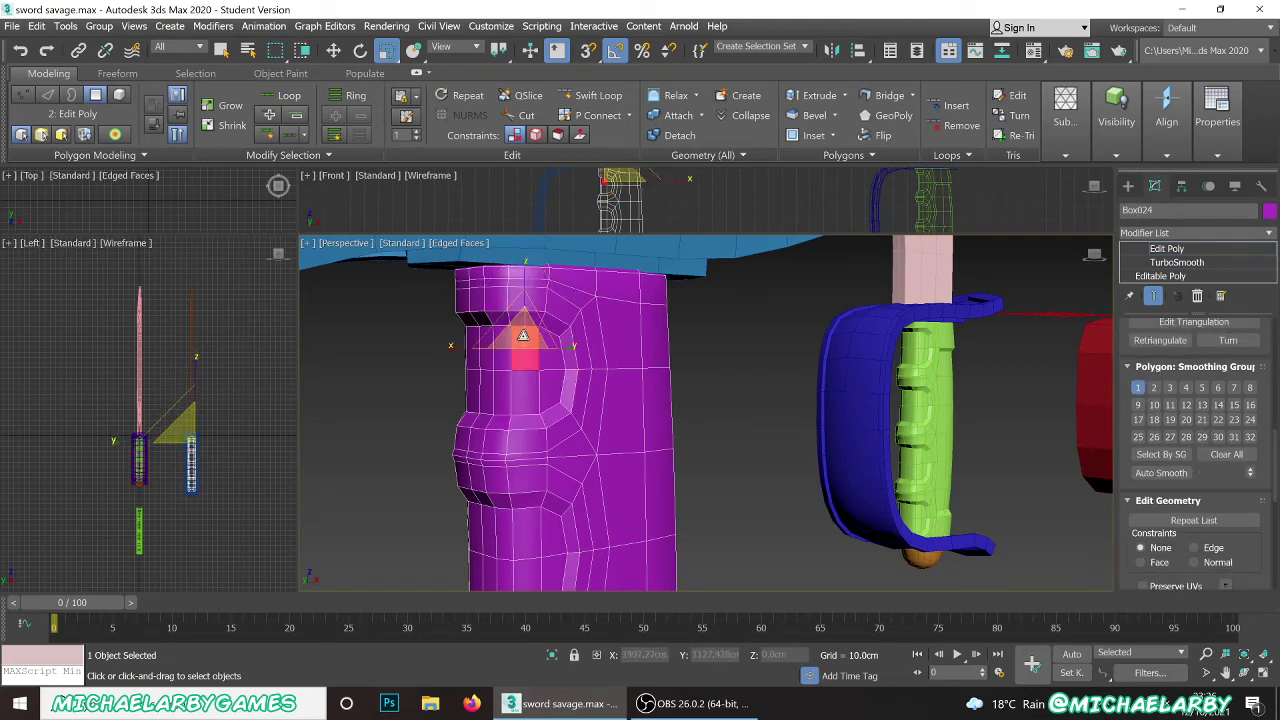
pyautogui.click(517, 290)
pyautogui.click(530, 334)
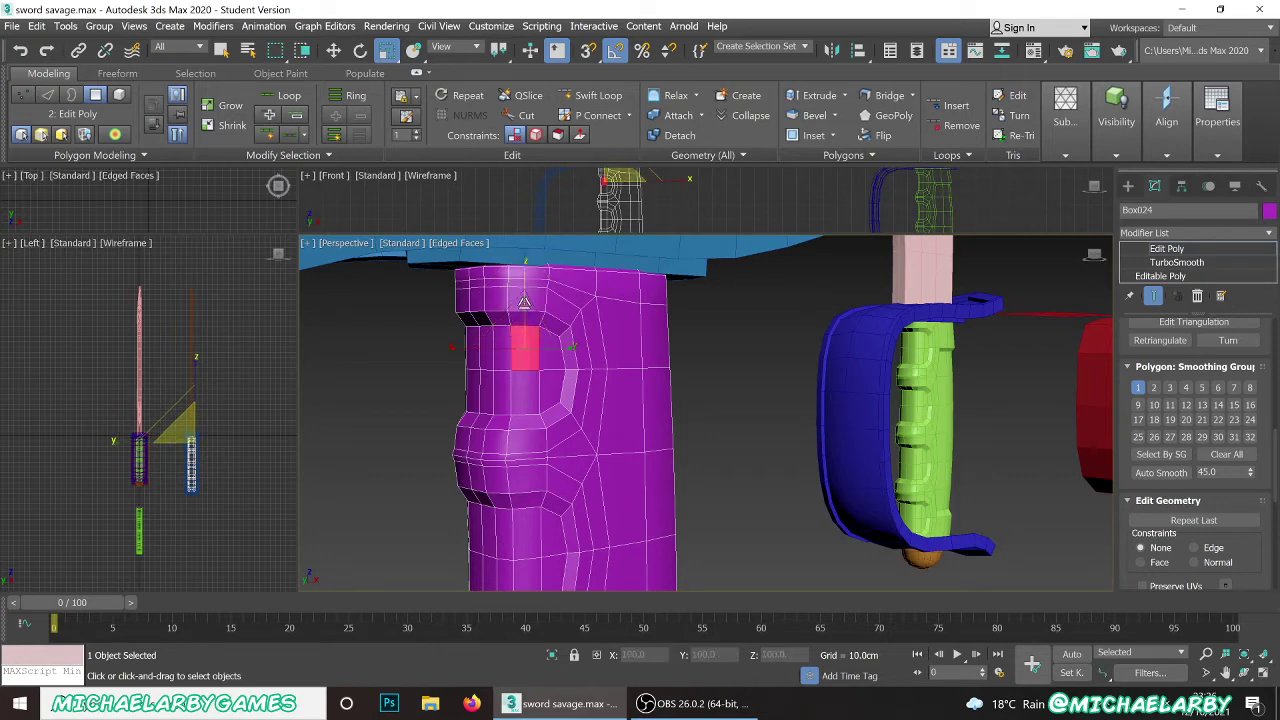
pyautogui.click(518, 290)
# - Reselect the wall polygon loop of the top finger groove and assign it smoothing group 20
pyautogui.click(528, 336)
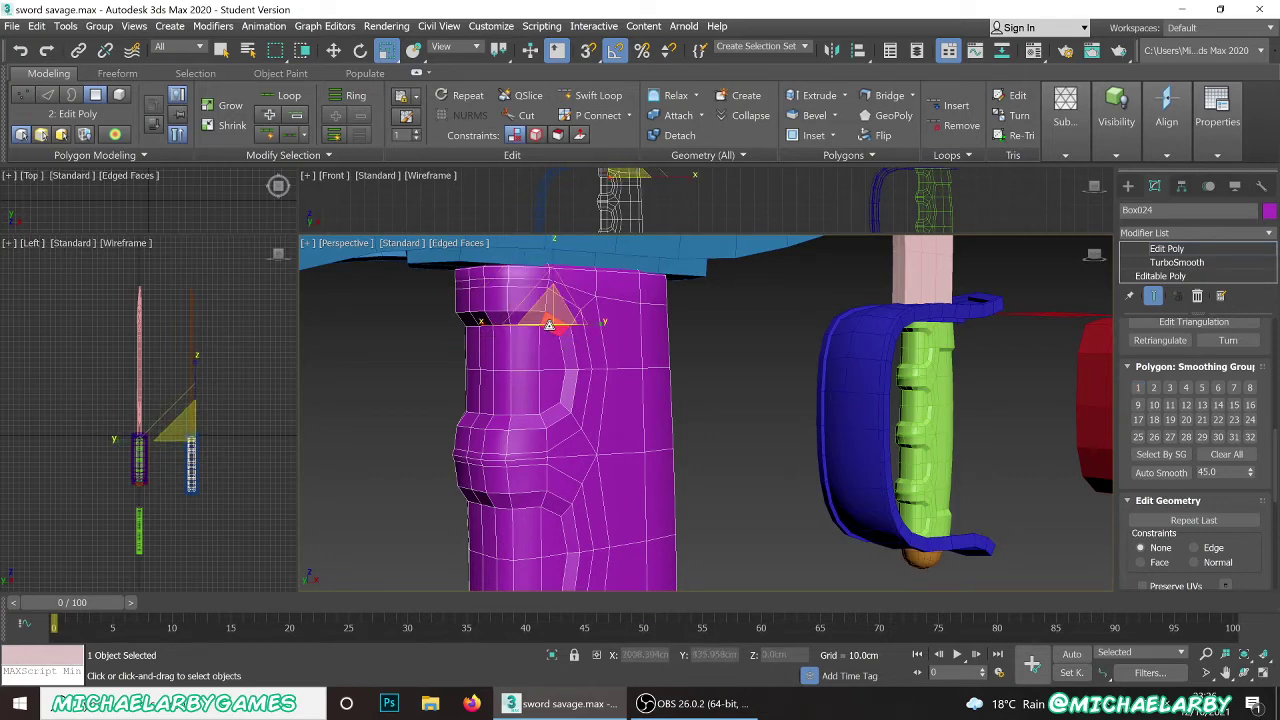
pyautogui.keyDown('shift'); pyautogui.click(543, 324); pyautogui.keyUp('shift')
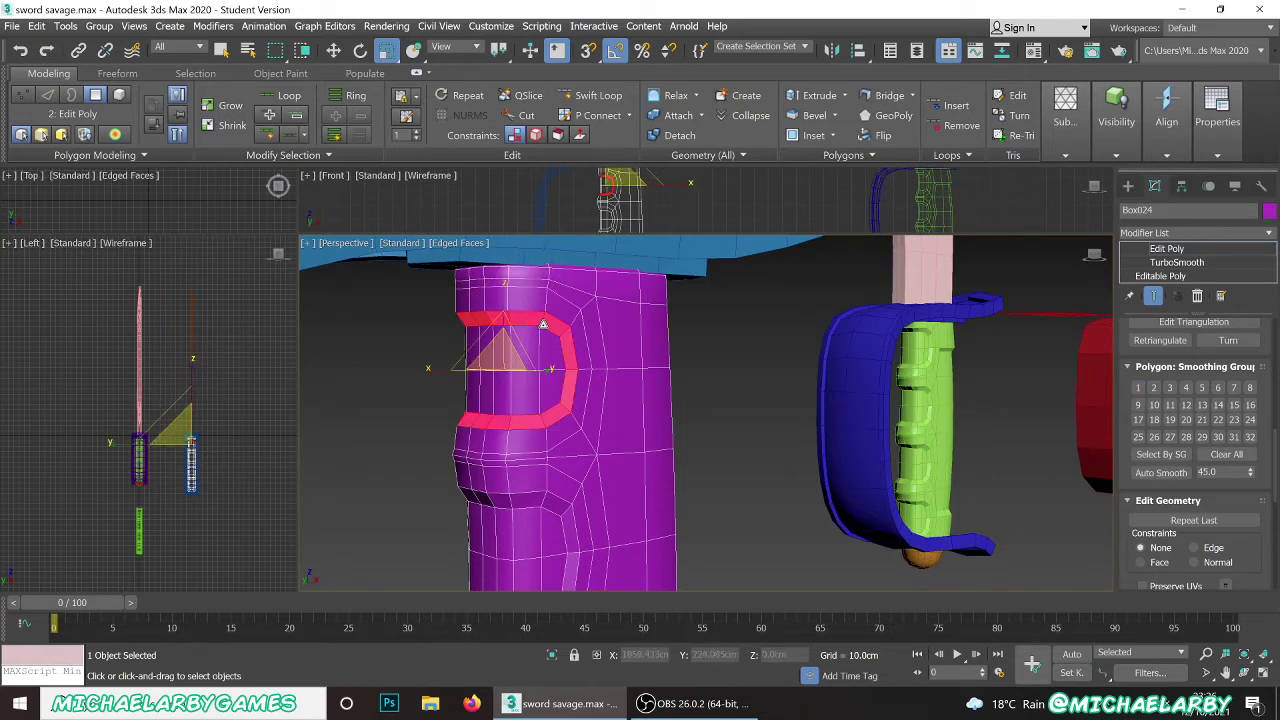
pyautogui.click(1186, 420)
# - Select the wall polygon loop of the grip's second finger groove and assign it smoothing group 20
pyautogui.click(541, 504)
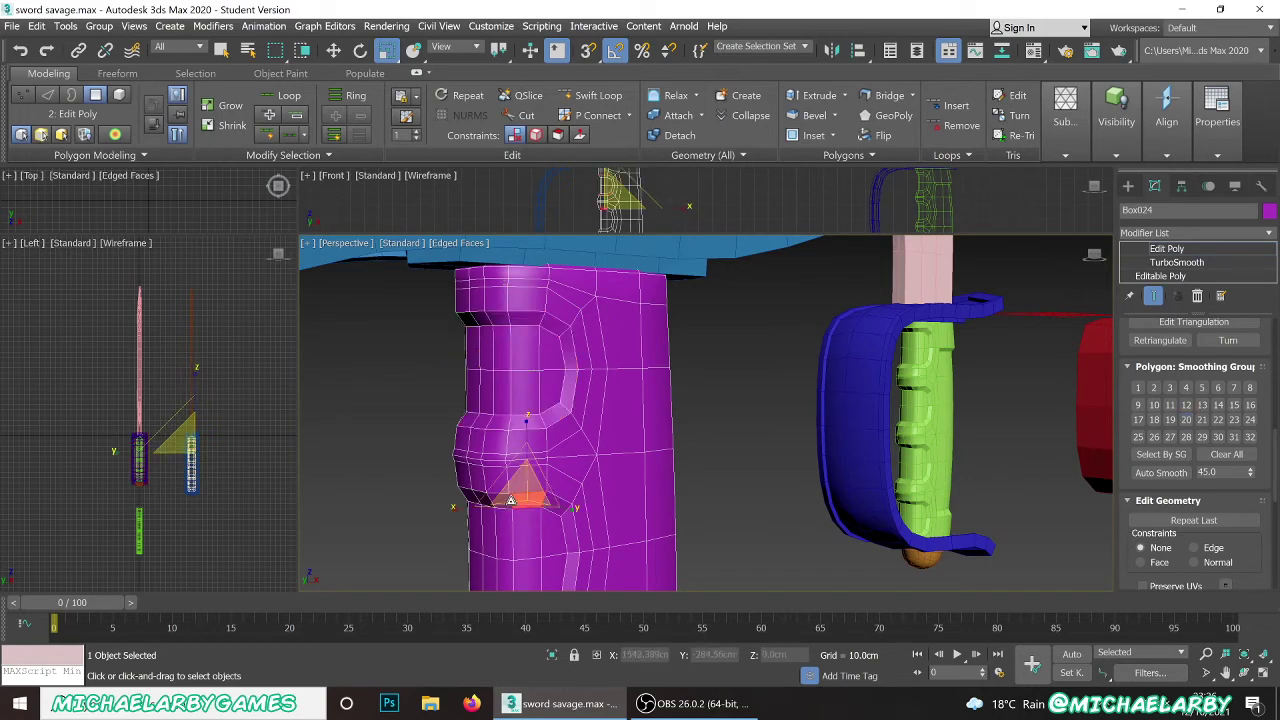
pyautogui.keyDown('shift'); pyautogui.click(556, 500); pyautogui.keyUp('shift')
pyautogui.keyDown('shift'); pyautogui.click(556, 500); pyautogui.keyUp('shift')
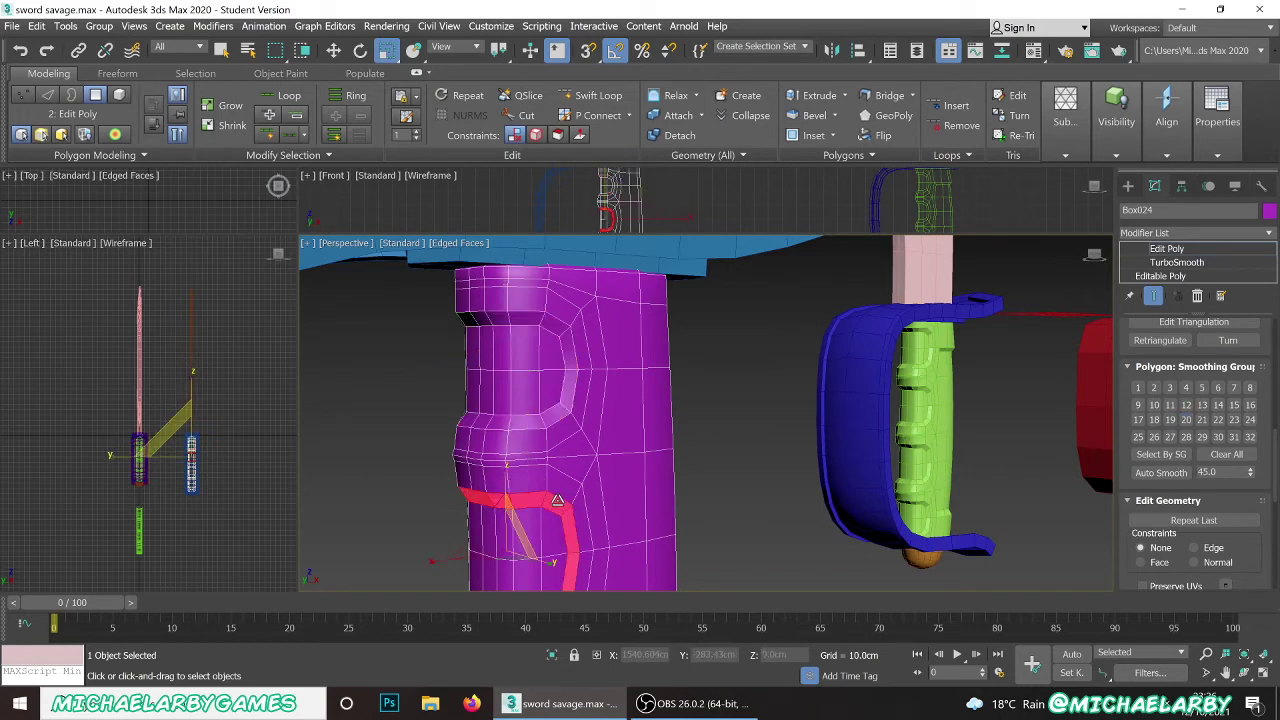
pyautogui.scroll(-3, 556, 500)
pyautogui.scroll(5, 585, 550)
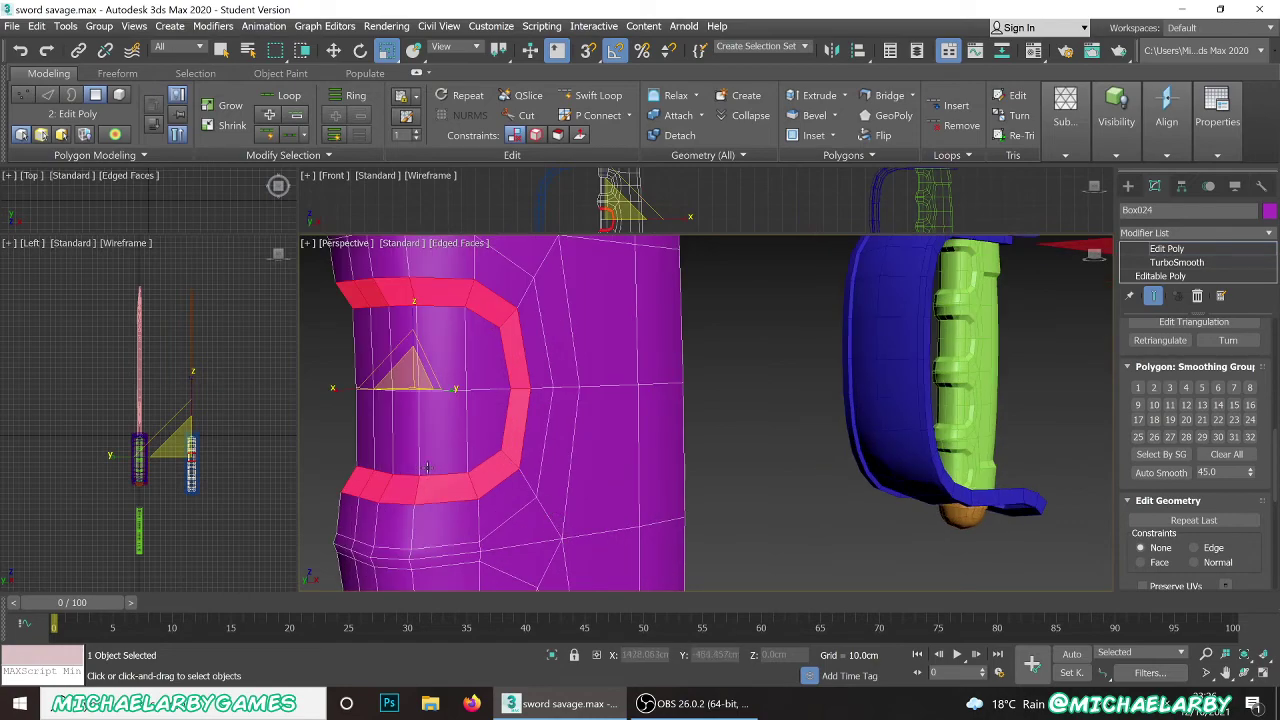
pyautogui.moveTo(381, 440)
pyautogui.keyDown('alt'); pyautogui.mouseDown(button='middle')
pyautogui.moveTo(560, 440)
pyautogui.moveTo(380, 440)
pyautogui.mouseUp(button='middle'); pyautogui.keyUp('alt')
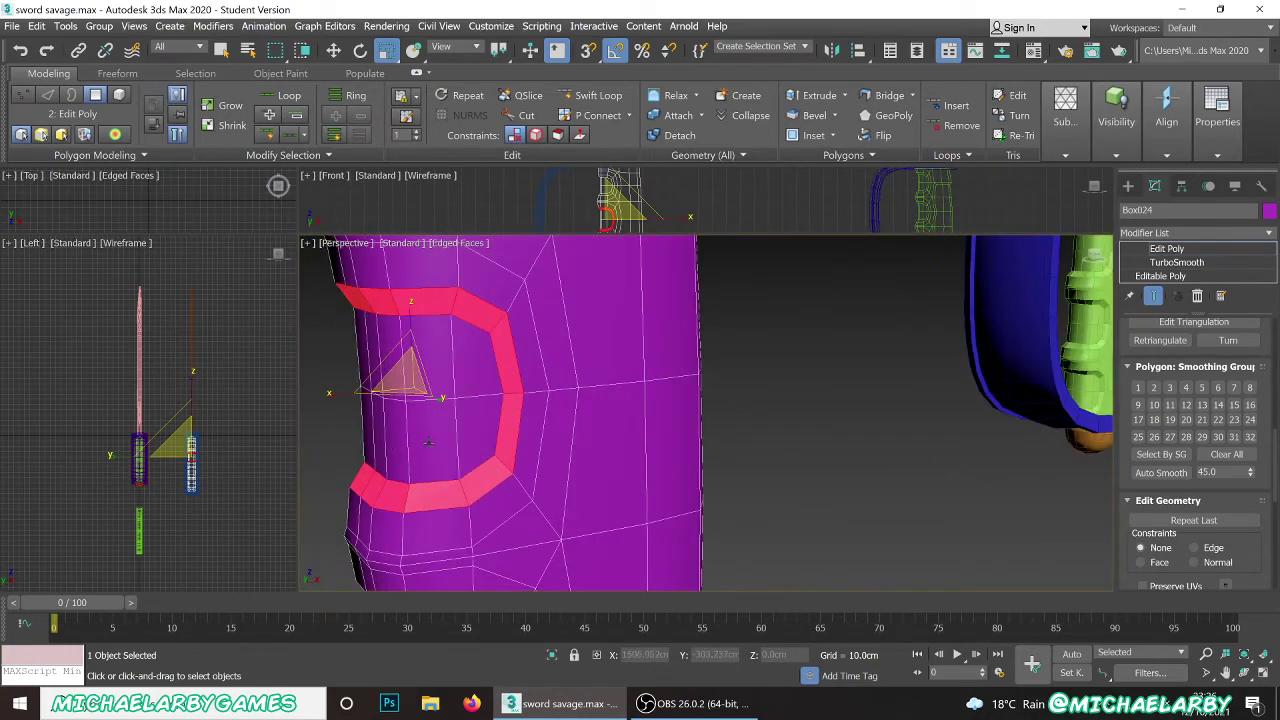
pyautogui.click(1187, 425)
# - Assign smoothing group 20 to the wall polygon loop of the third finger groove
pyautogui.keyDown('alt'); pyautogui.moveTo(552, 362); pyautogui.dragTo(552, 362, button='middle'); pyautogui.keyUp('alt')
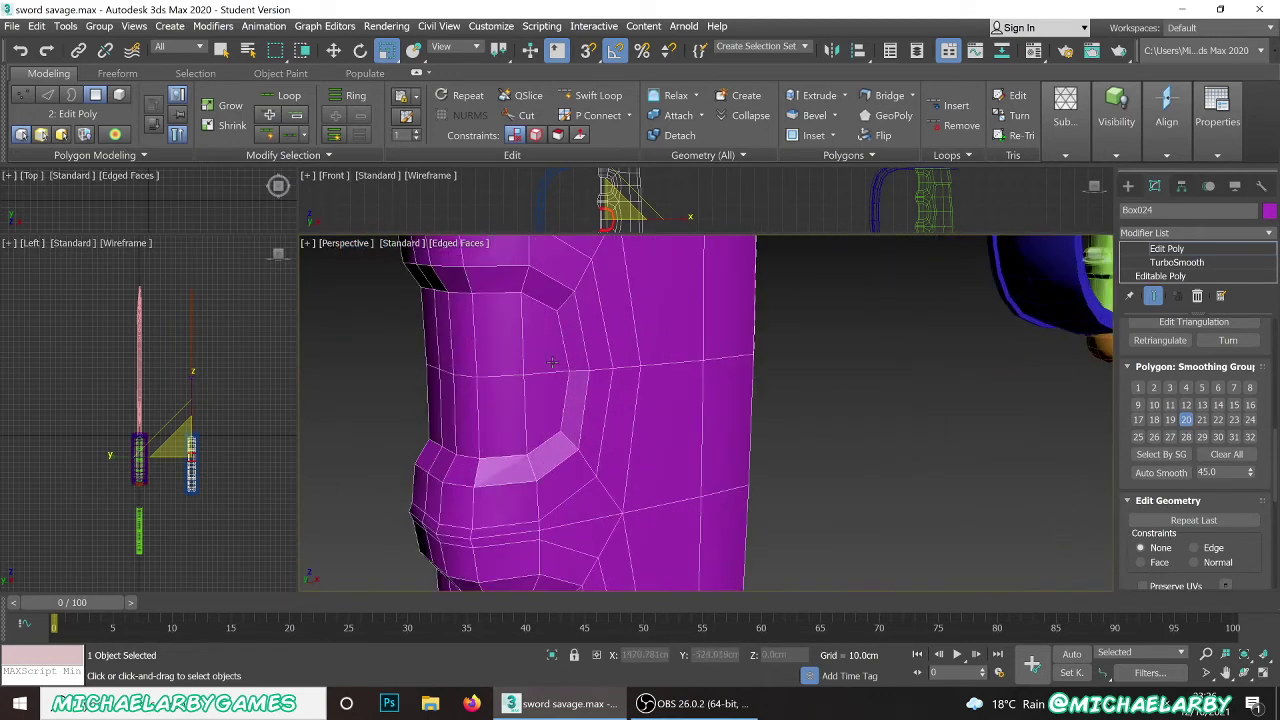
pyautogui.click(570, 336)
pyautogui.keyDown('shift'); pyautogui.click(538, 289); pyautogui.keyUp('shift')
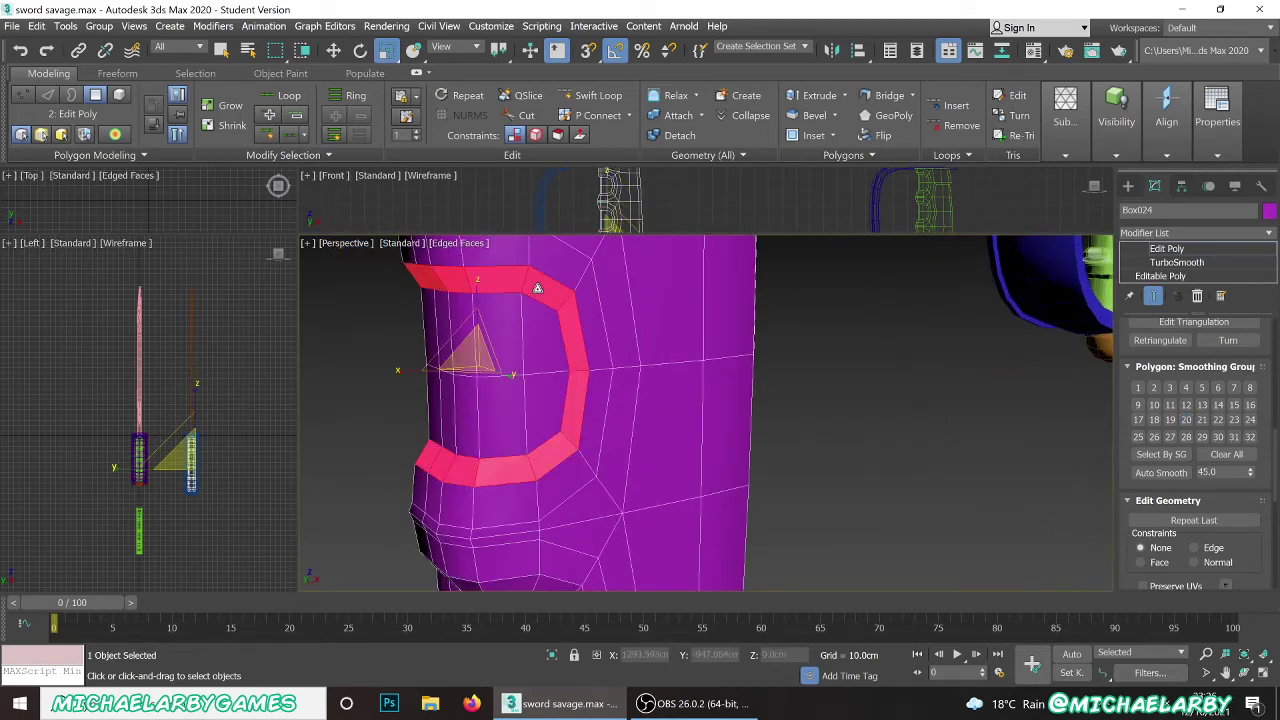
pyautogui.click(1189, 421)
# - Give the wall loop of the lowest finger groove smoothing group 20 and clear the polygon selection
pyautogui.scroll(-4, 549, 298)
pyautogui.scroll(4, 554, 458)
pyautogui.click(562, 400)
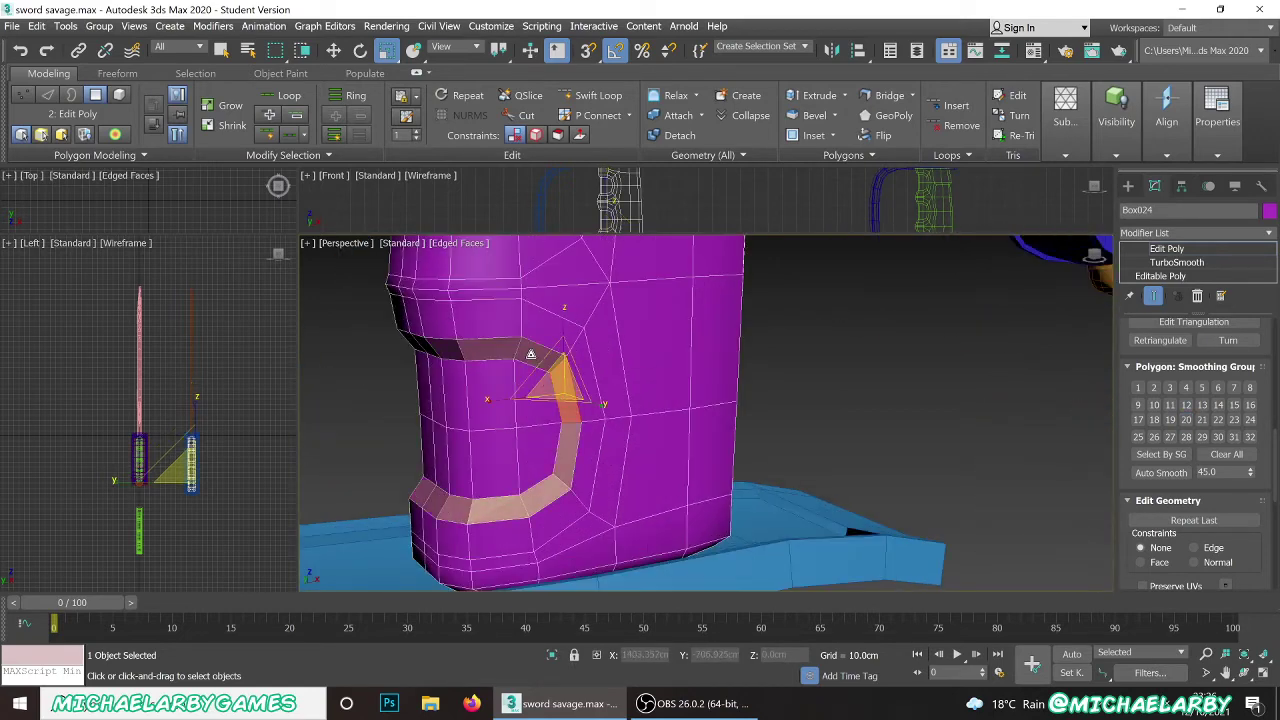
pyautogui.click(1187, 420)
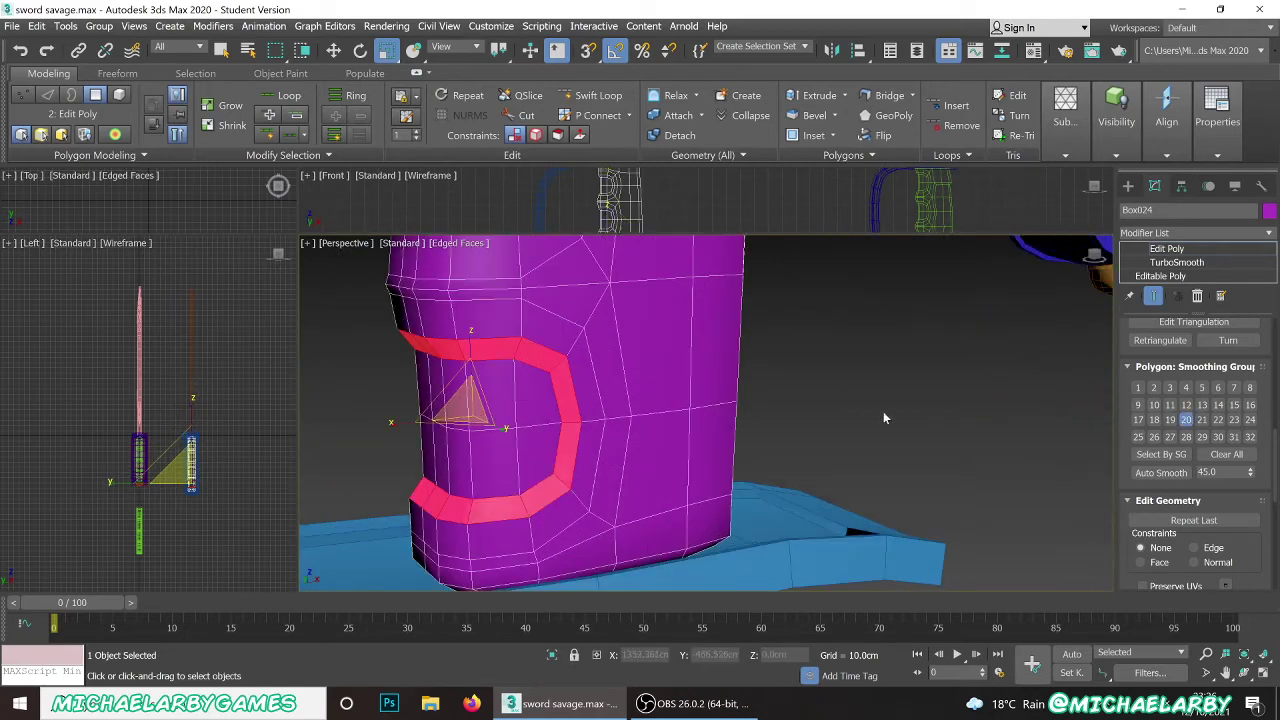
pyautogui.click(866, 402)
# - Compare the shape of the purple grip with the finished green grip from several angles
pyautogui.keyDown('alt'); pyautogui.moveTo(838, 386); pyautogui.dragTo(711, 455, button='middle'); pyautogui.keyUp('alt')
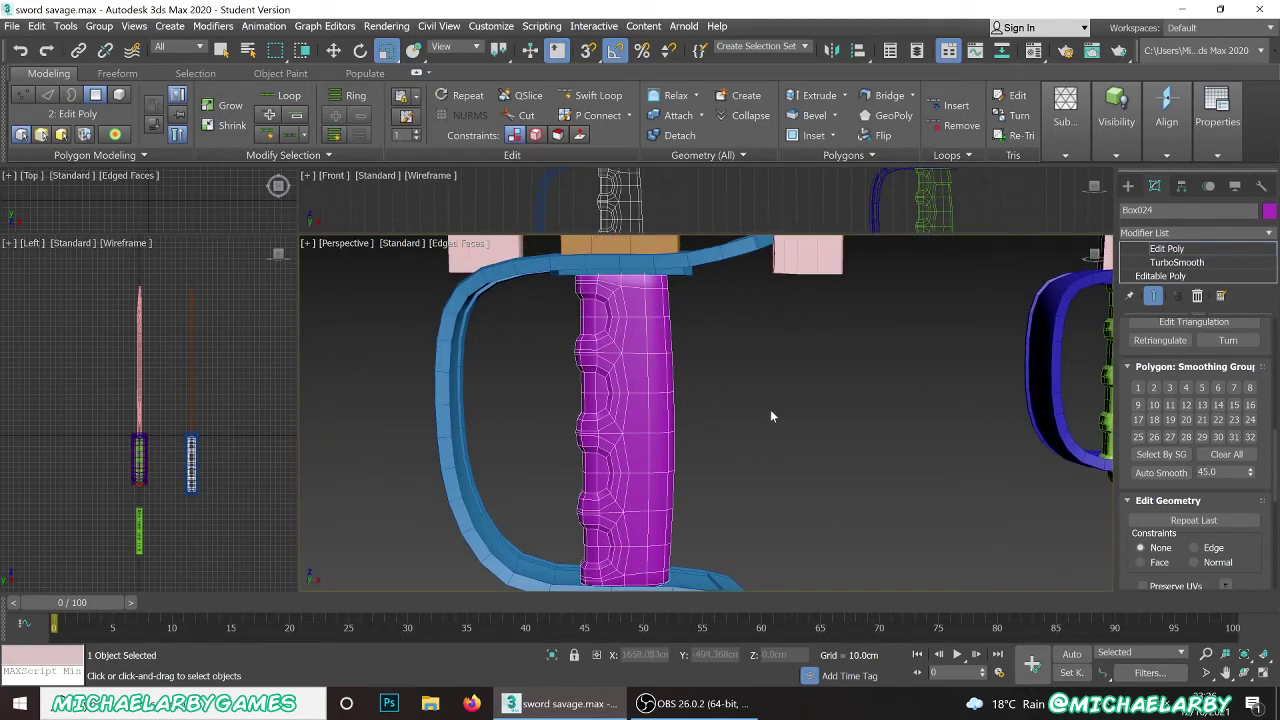
pyautogui.keyDown('alt'); pyautogui.moveTo(748, 396); pyautogui.dragTo(478, 394, button='middle'); pyautogui.keyUp('alt')
pyautogui.scroll(-3, 478, 394)
pyautogui.scroll(5, 853, 393)
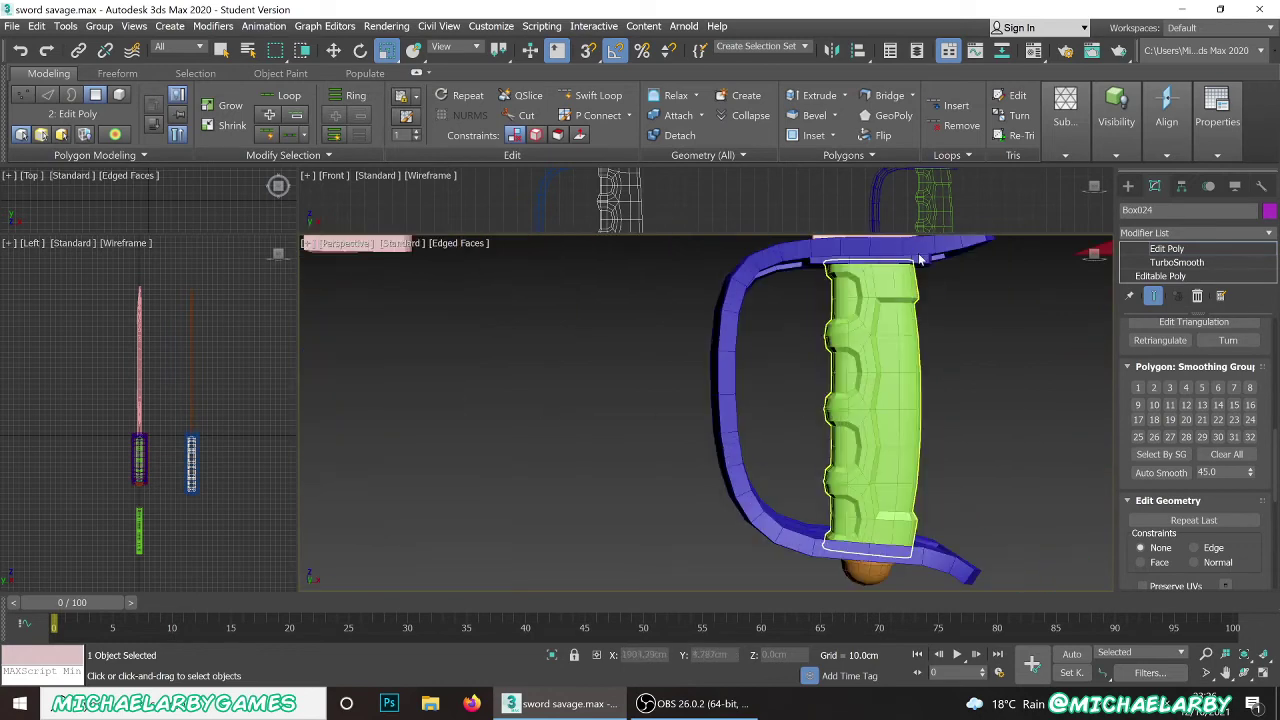
pyautogui.scroll(2, 671, 391)
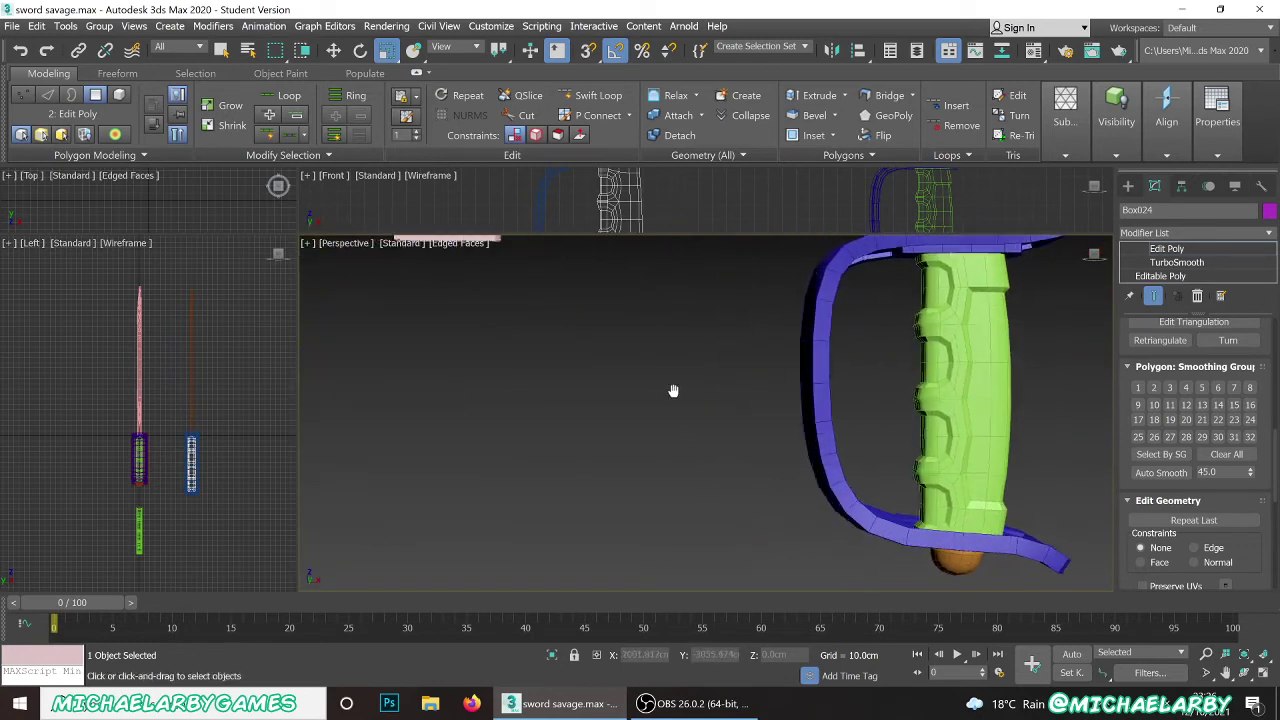
pyautogui.moveTo(671, 391); pyautogui.dragTo(963, 356, button='middle')
pyautogui.scroll(-3, 778, 396)
pyautogui.scroll(-2, 608, 413)
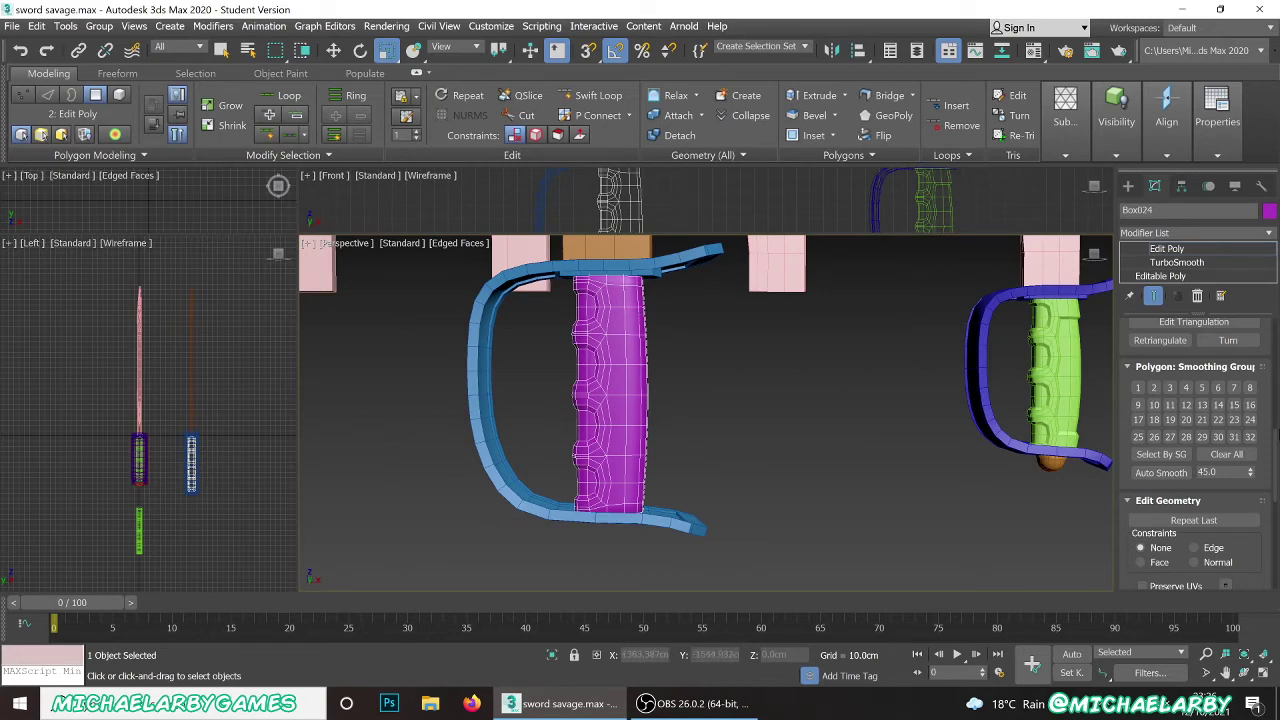
pyautogui.scroll(3, 657, 365)
pyautogui.scroll(-3, 652, 337)
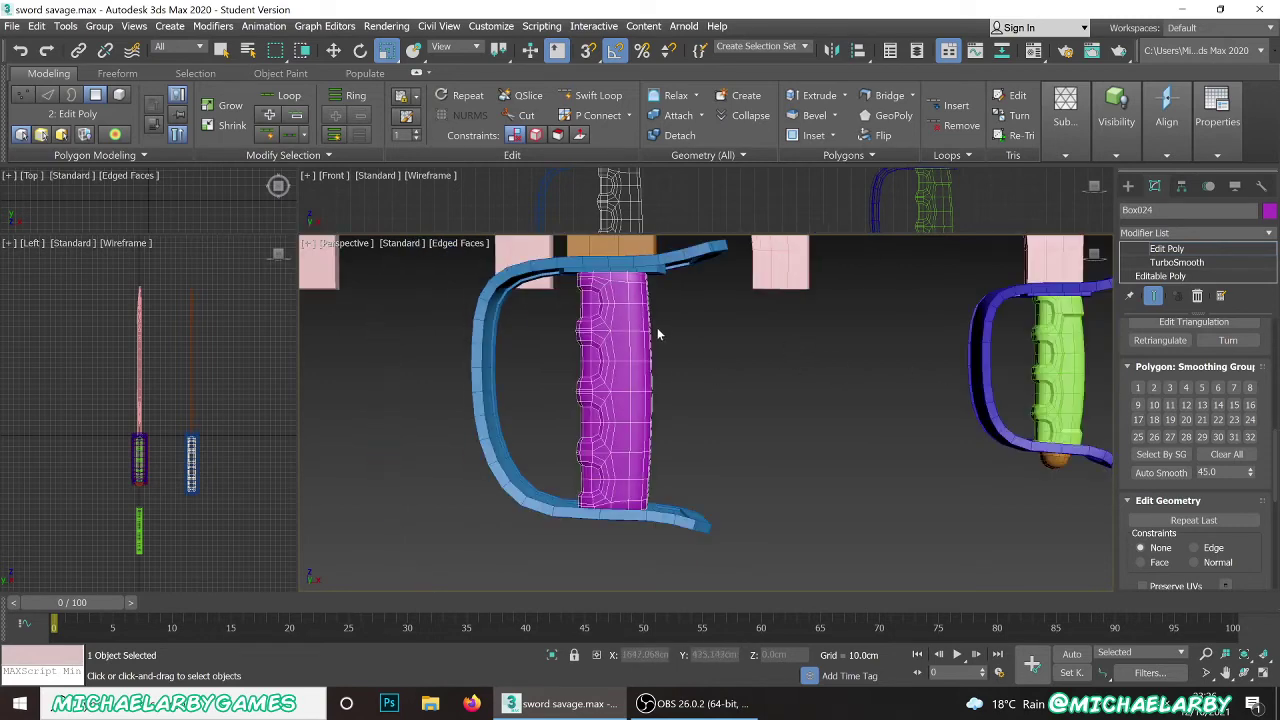
# - Select the polygons covering the grip's rear side between its top and bottom bands, and check them all around
pyautogui.moveTo(680, 326); pyautogui.dragTo(634, 350)
pyautogui.click(625, 470)
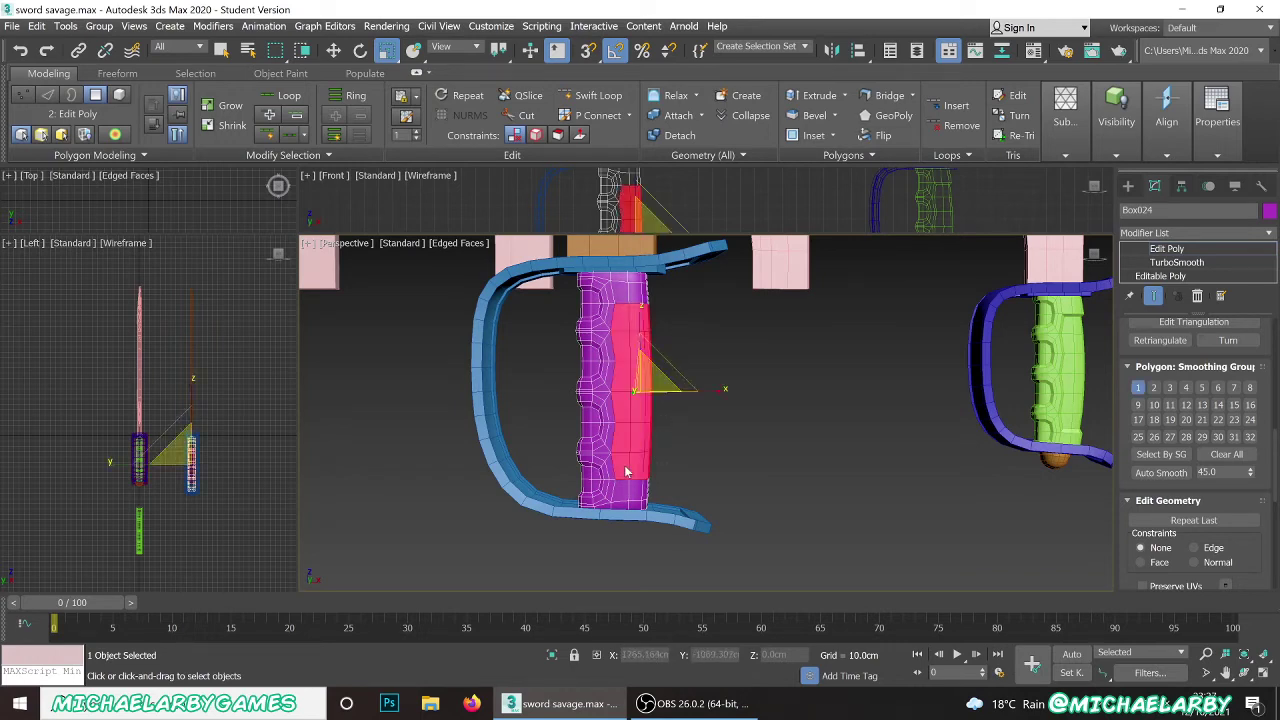
pyautogui.keyDown('alt'); pyautogui.moveTo(724, 400); pyautogui.dragTo(610, 408, button='middle'); pyautogui.keyUp('alt')
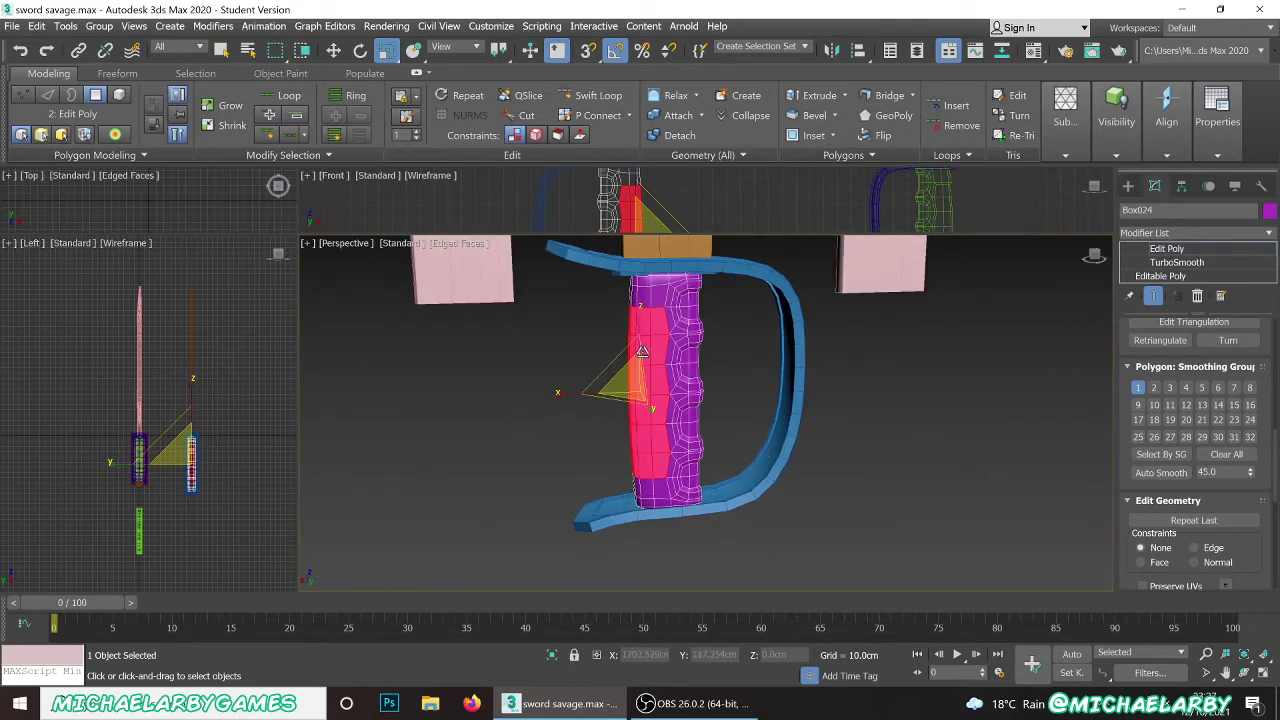
pyautogui.scroll(3, 662, 331)
pyautogui.keyDown('alt'); pyautogui.moveTo(707, 294); pyautogui.dragTo(713, 321, button='middle'); pyautogui.keyUp('alt')
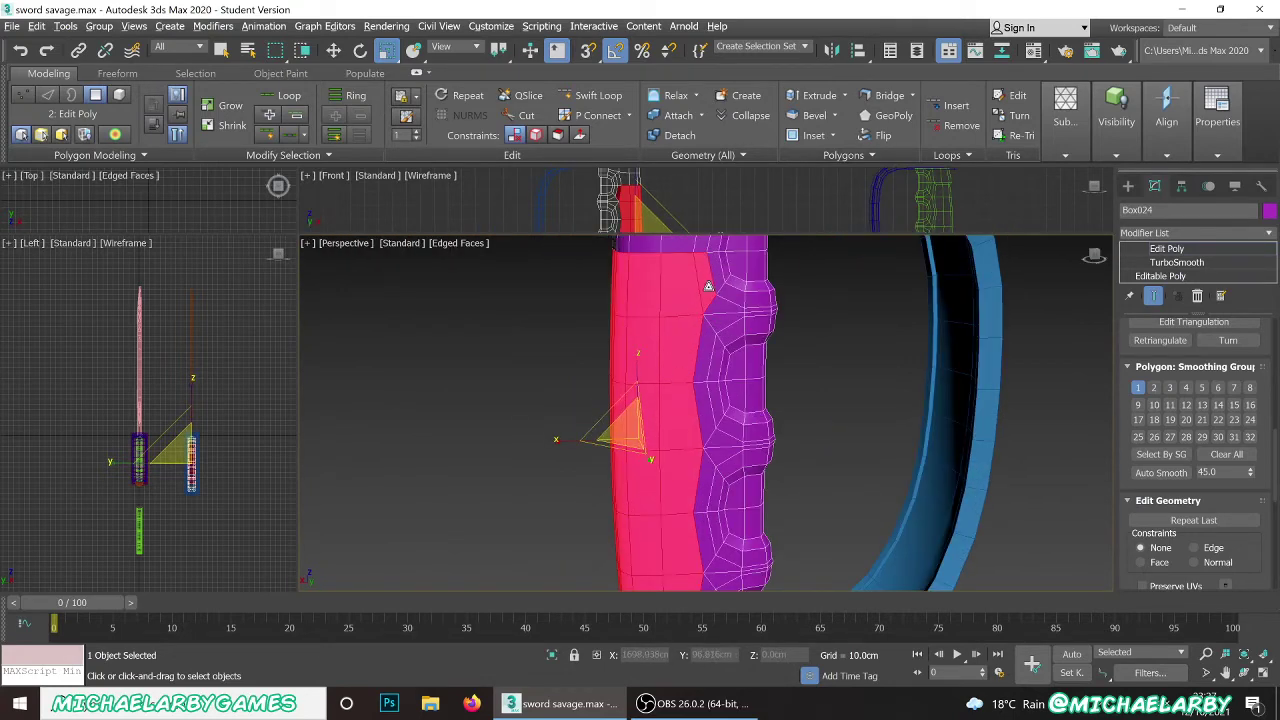
pyautogui.keyDown('alt'); pyautogui.moveTo(708, 287); pyautogui.dragTo(731, 365, button='middle'); pyautogui.keyUp('alt')
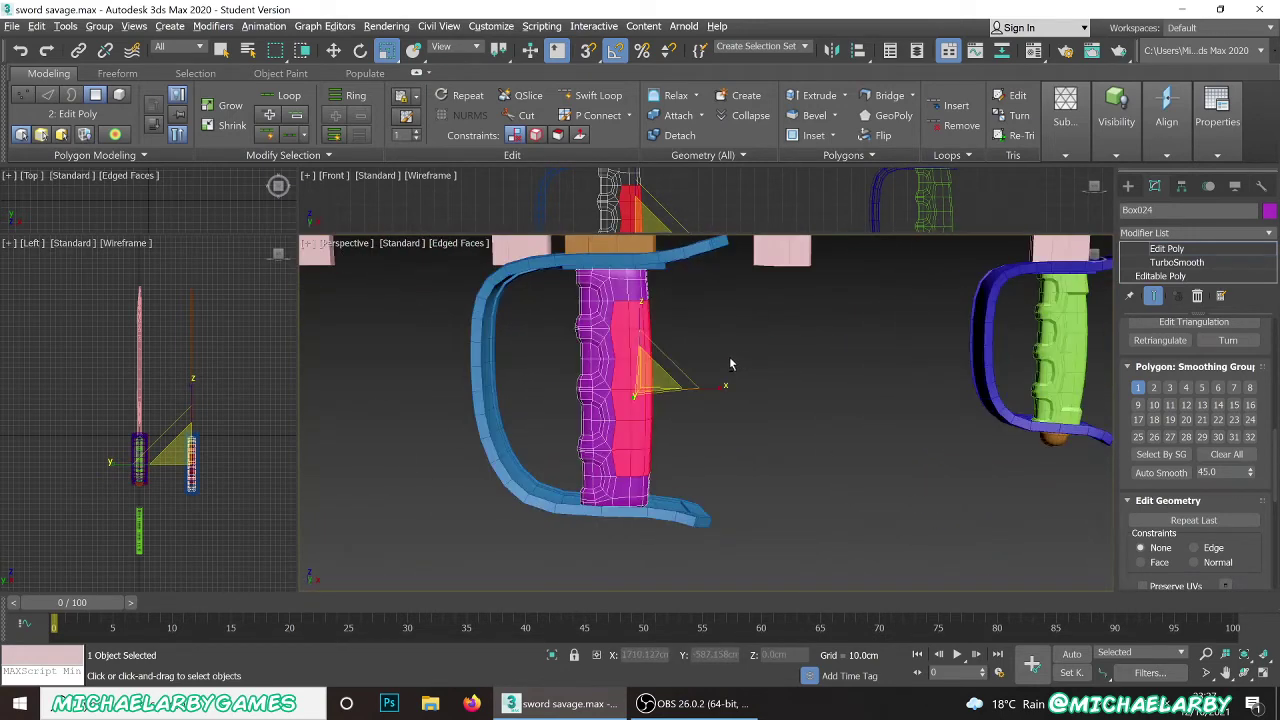
# - Extrude the selected rear polygons inward with a height of -1.386 cm
pyautogui.scroll(-5, 1180, 481)
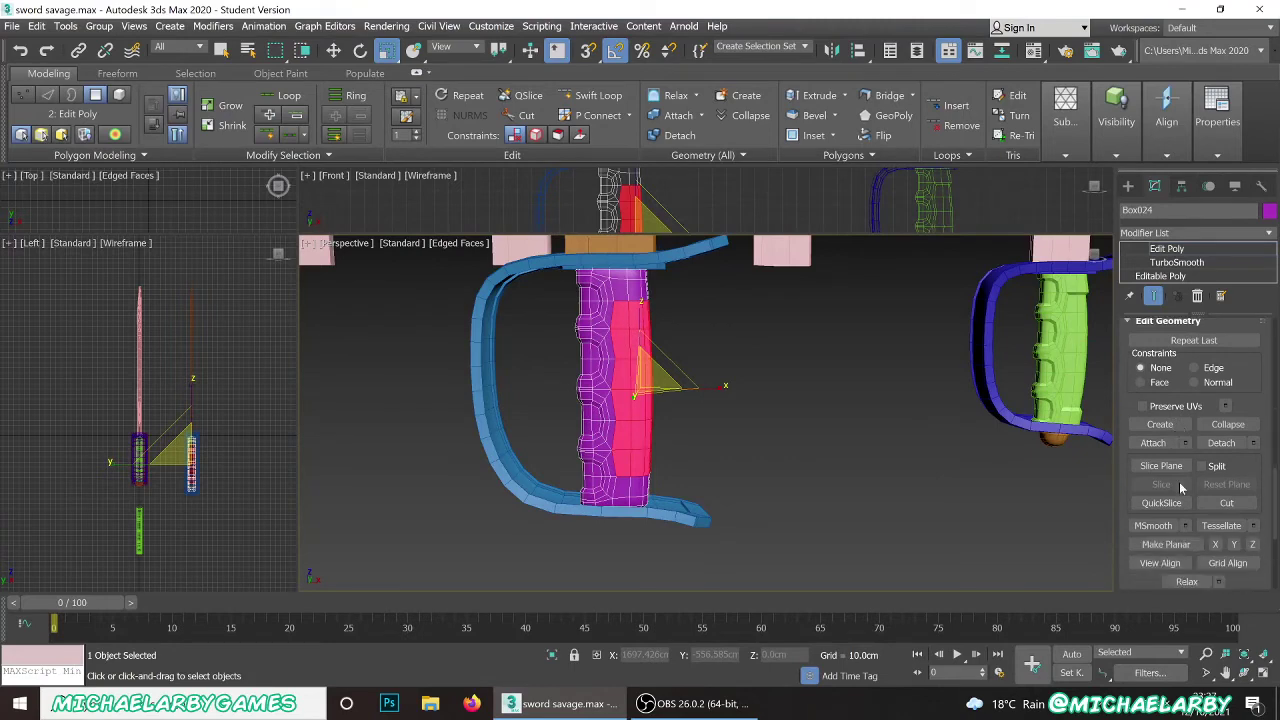
pyautogui.scroll(10, 1180, 481)
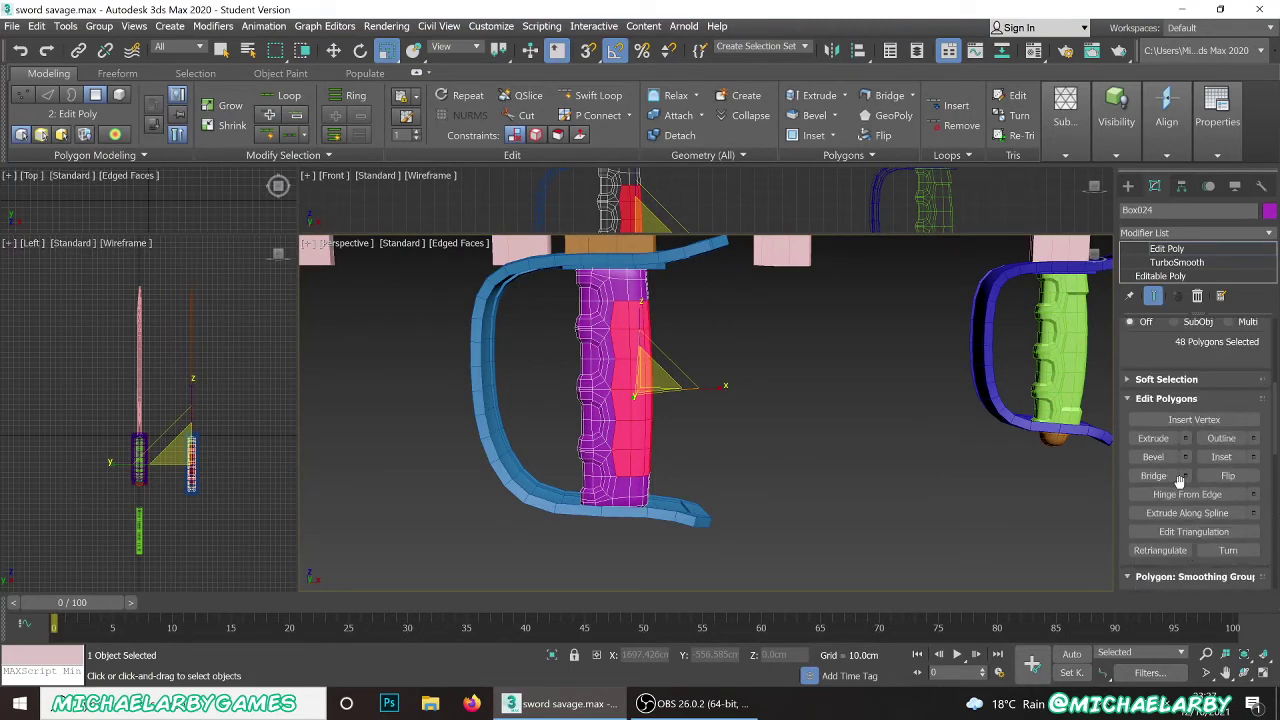
pyautogui.click(1185, 438)
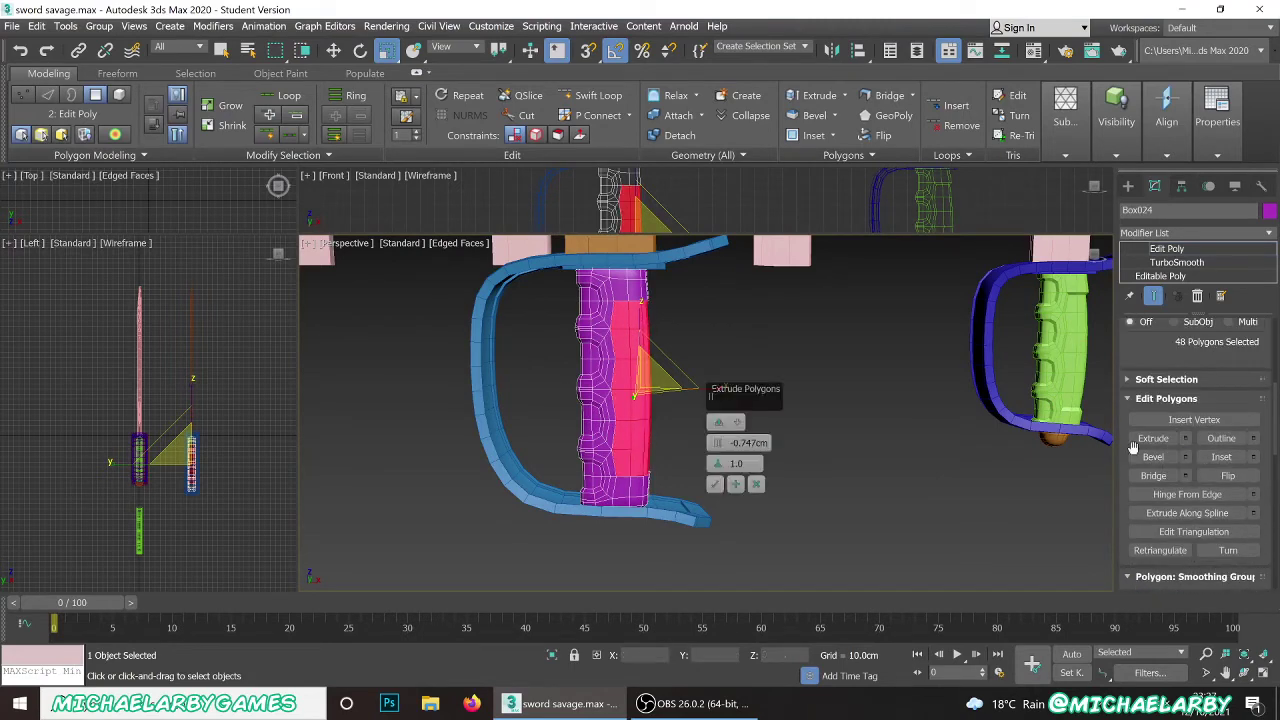
pyautogui.scroll(4, 693, 430)
pyautogui.keyDown('alt'); pyautogui.moveTo(693, 419); pyautogui.dragTo(656, 432, button='middle'); pyautogui.keyUp('alt')
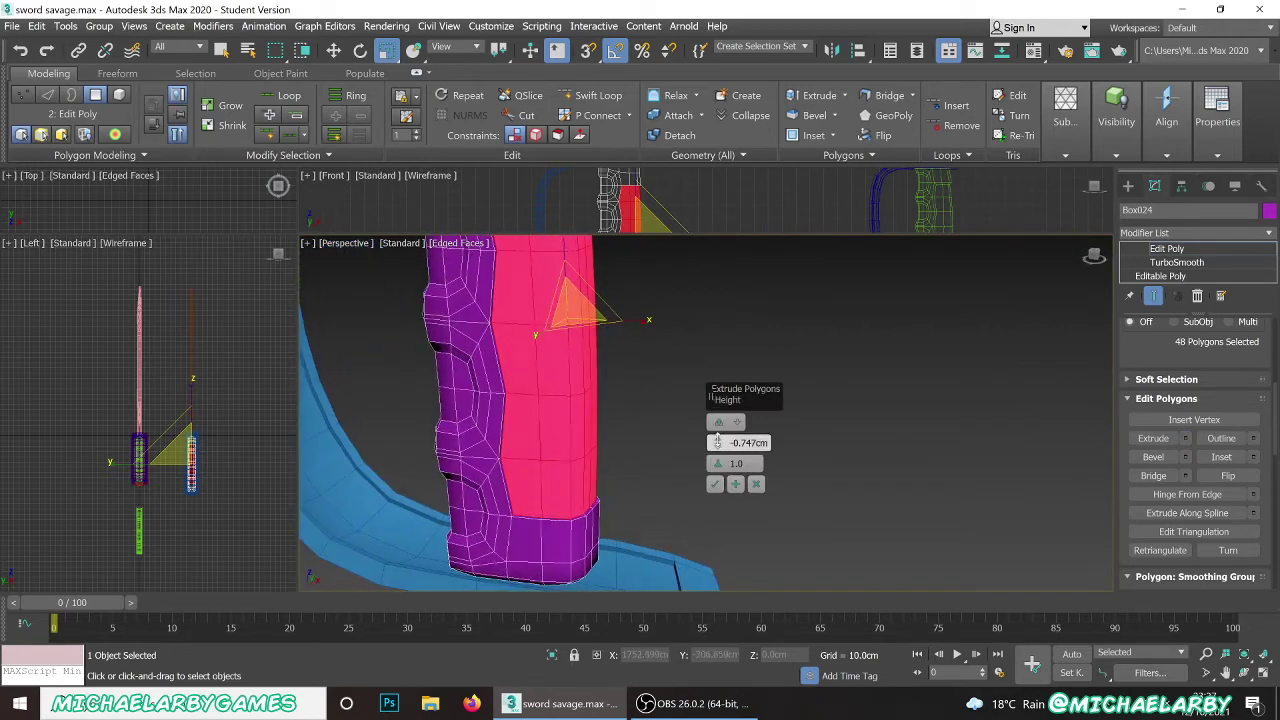
pyautogui.moveTo(717, 444); pyautogui.dragTo(717, 445)
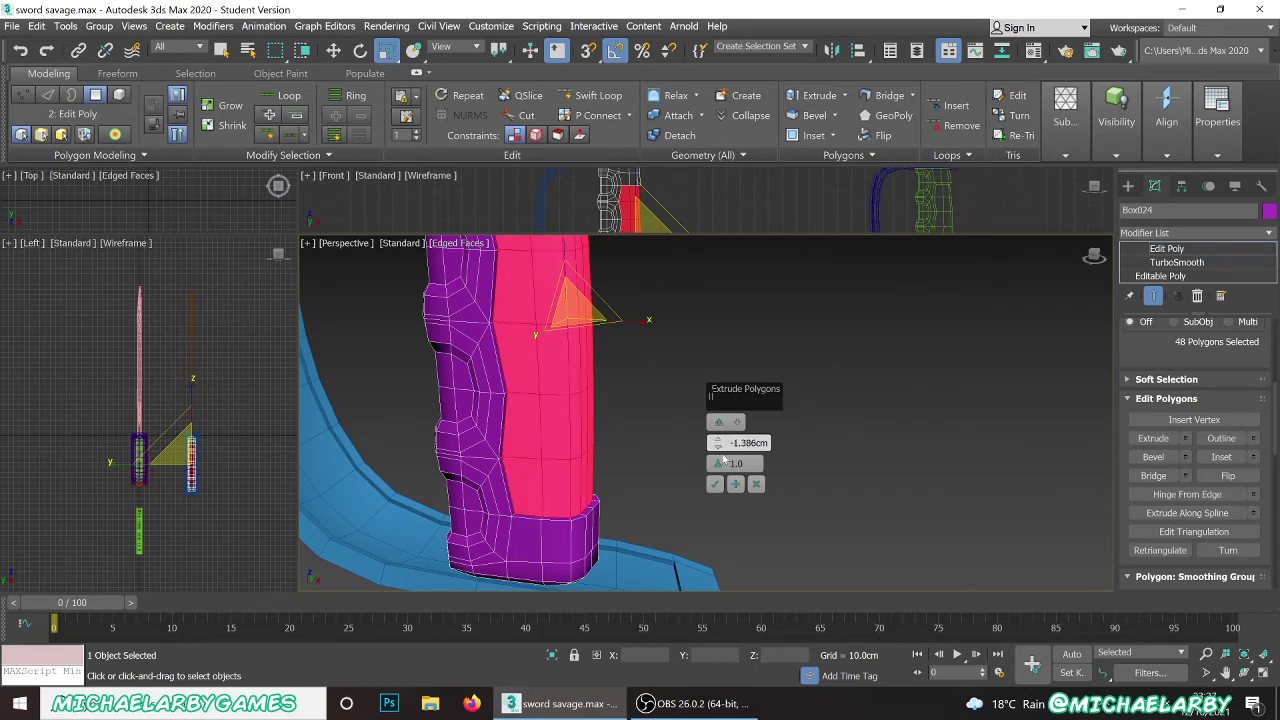
pyautogui.click(714, 484)
# - Scale the recessed rear polygons along Z to about 92 percent so the upper and lower walls slope
pyautogui.keyDown('alt'); pyautogui.moveTo(577, 396); pyautogui.dragTo(559, 352, button='middle'); pyautogui.keyUp('alt')
pyautogui.scroll(5, 560, 352)
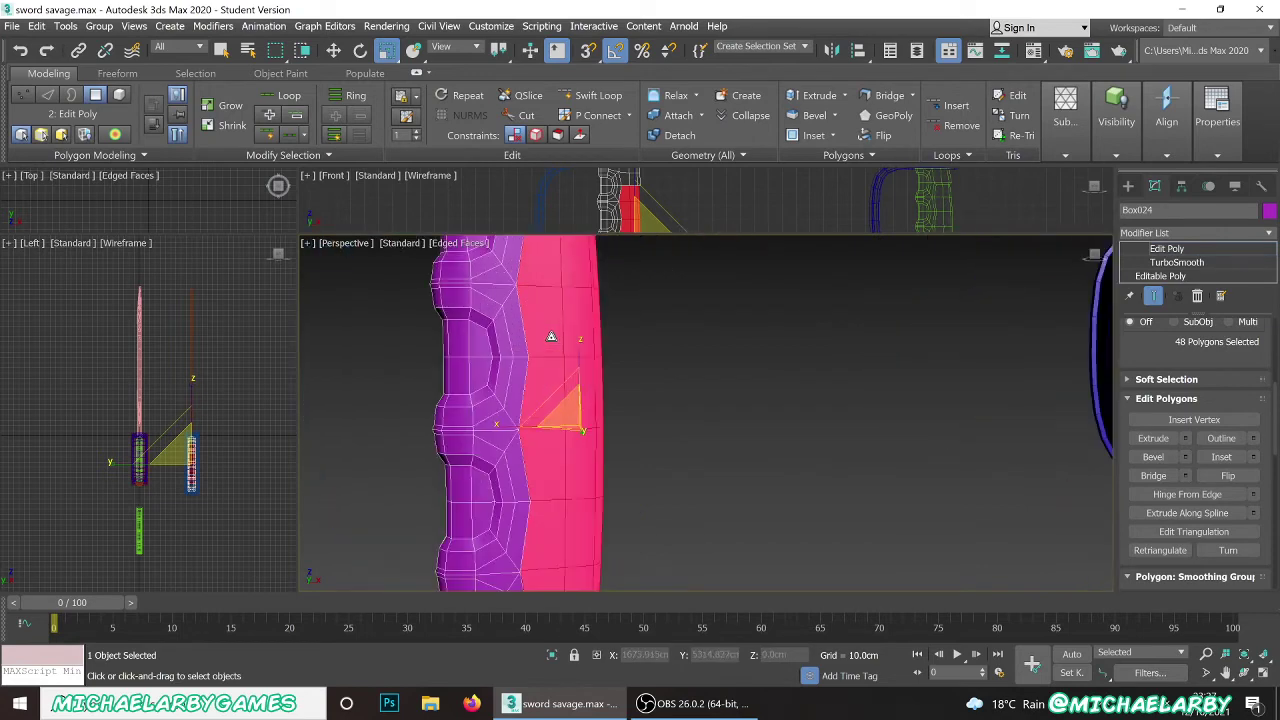
pyautogui.scroll(-2, 565, 340)
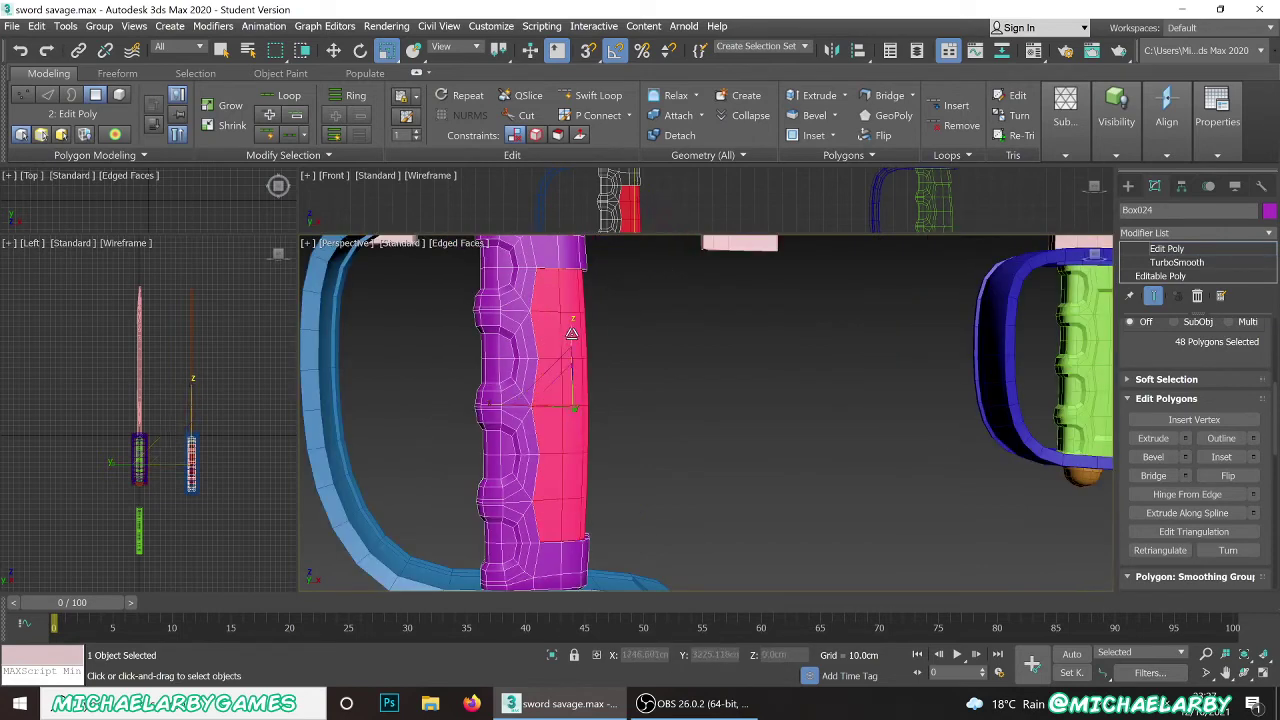
pyautogui.moveTo(569, 333); pyautogui.dragTo(573, 337)
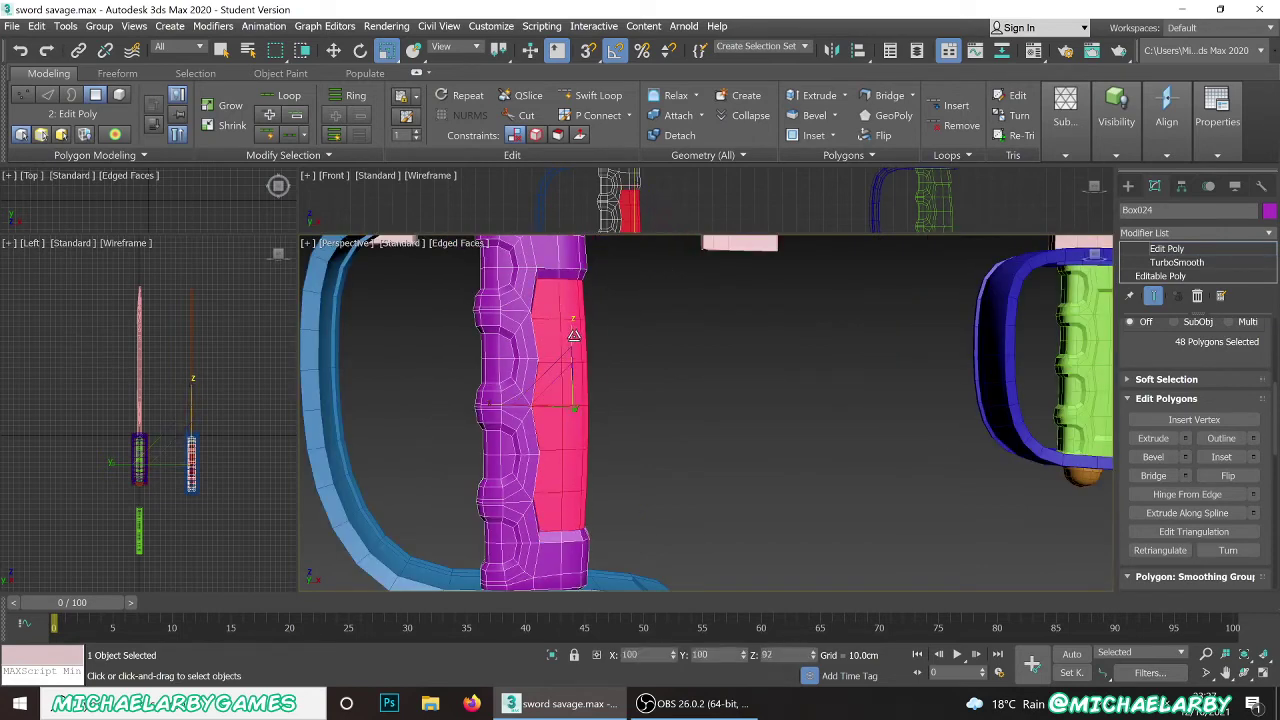
# - Scale the recessed rear polygons narrower along X to slope the side walls, then deselect them
pyautogui.moveTo(570, 440)
pyautogui.keyDown('alt'); pyautogui.mouseDown(button='middle')
pyautogui.moveTo(543, 443)
pyautogui.moveTo(568, 440)
pyautogui.mouseUp(button='middle'); pyautogui.keyUp('alt')
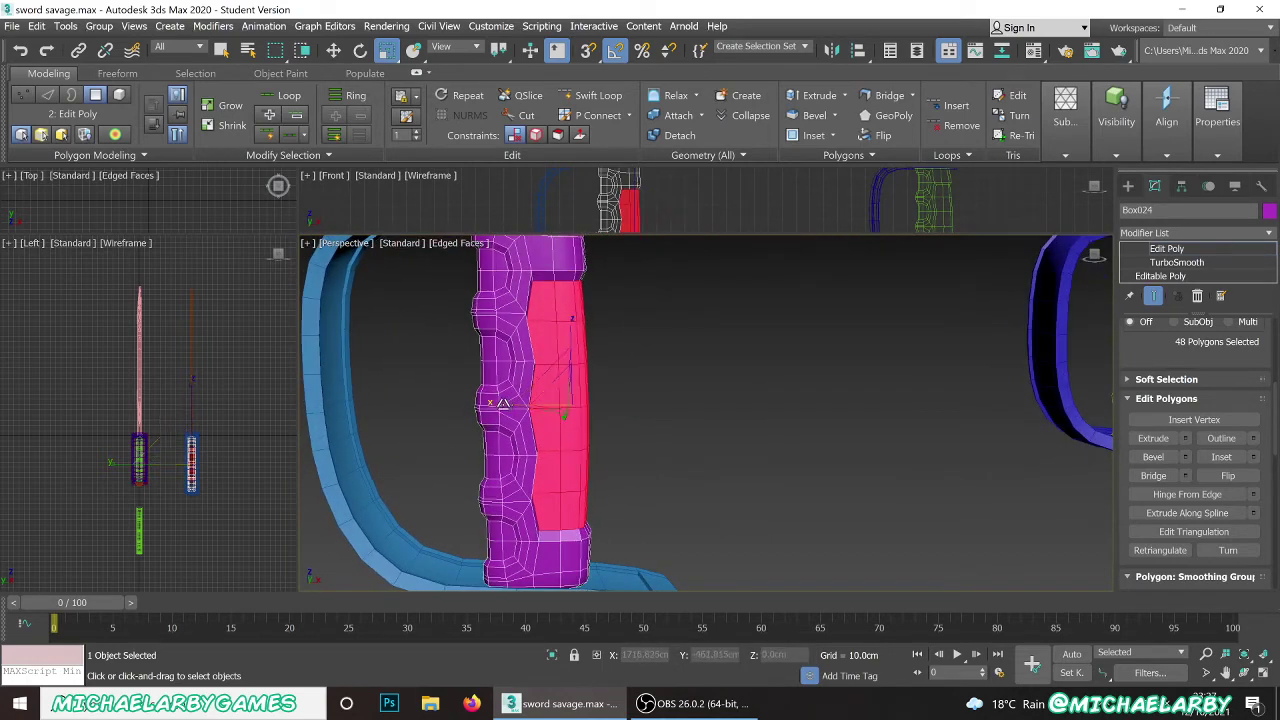
pyautogui.keyDown('alt'); pyautogui.moveTo(502, 404); pyautogui.dragTo(494, 412, button='middle'); pyautogui.keyUp('alt')
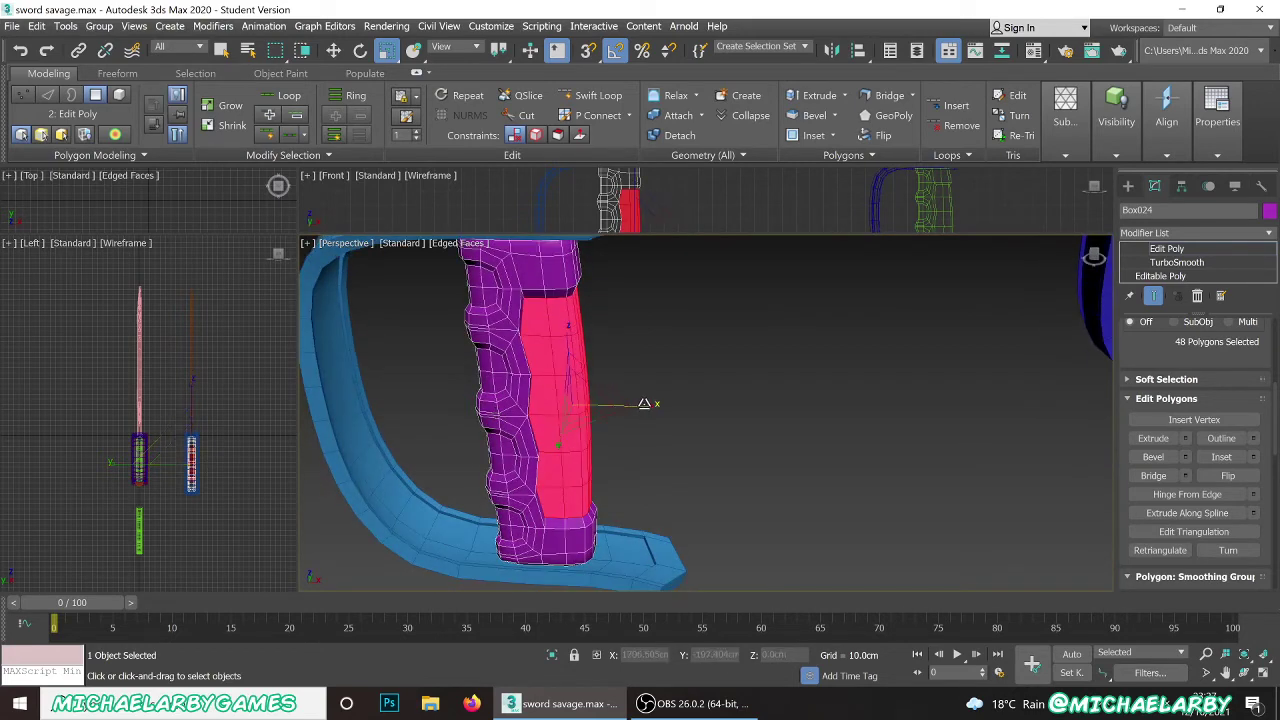
pyautogui.moveTo(644, 403); pyautogui.dragTo(638, 404)
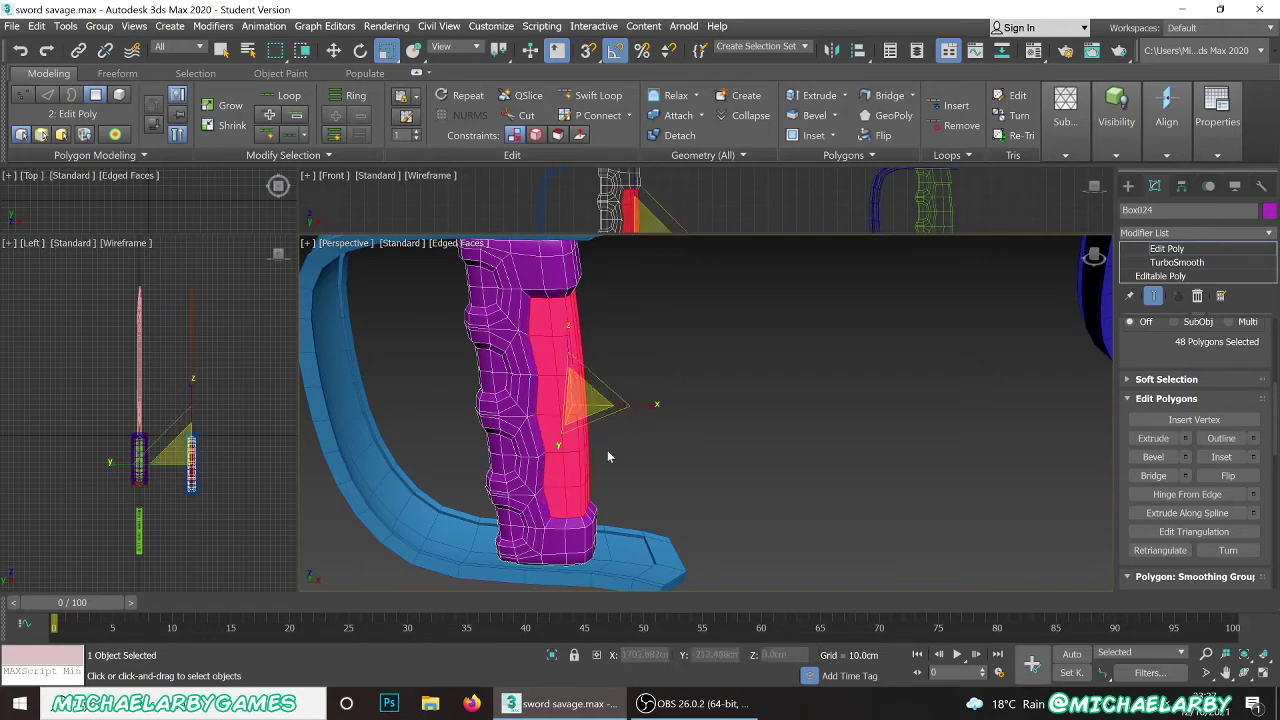
pyautogui.keyDown('alt'); pyautogui.moveTo(634, 397); pyautogui.dragTo(609, 408, button='middle'); pyautogui.keyUp('alt')
pyautogui.scroll(4, 609, 408)
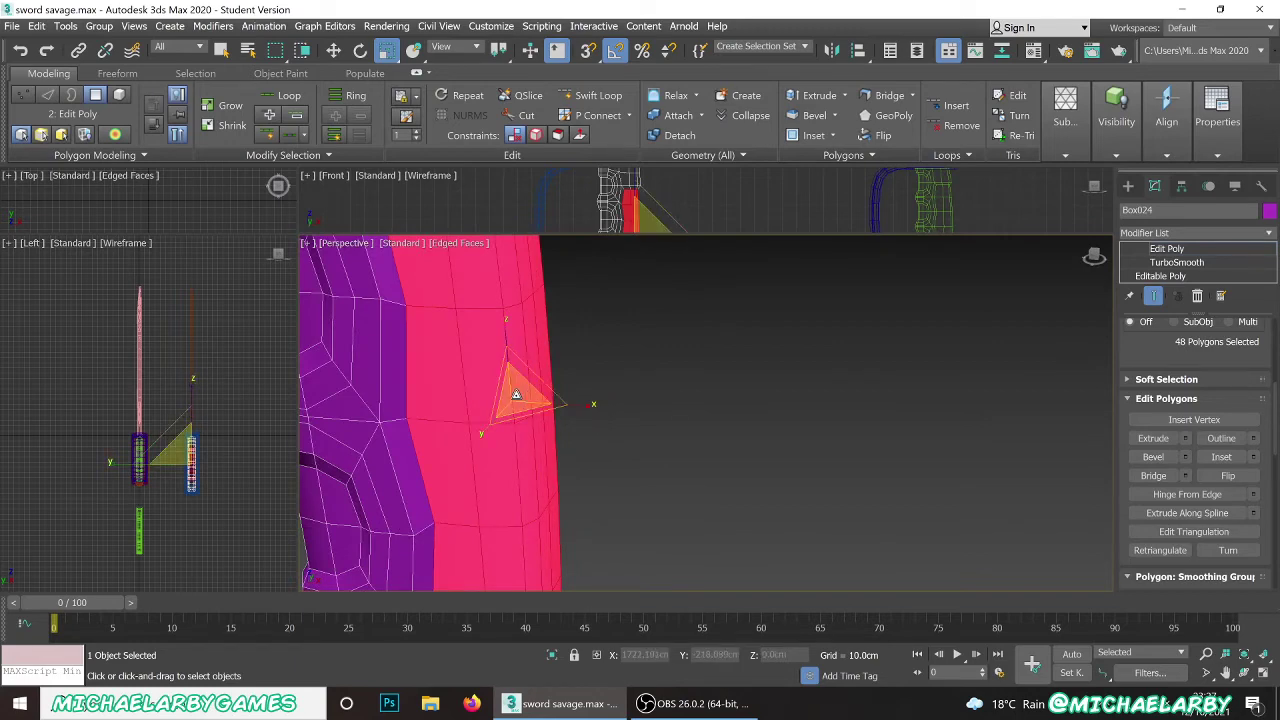
pyautogui.moveTo(588, 405); pyautogui.dragTo(580, 403)
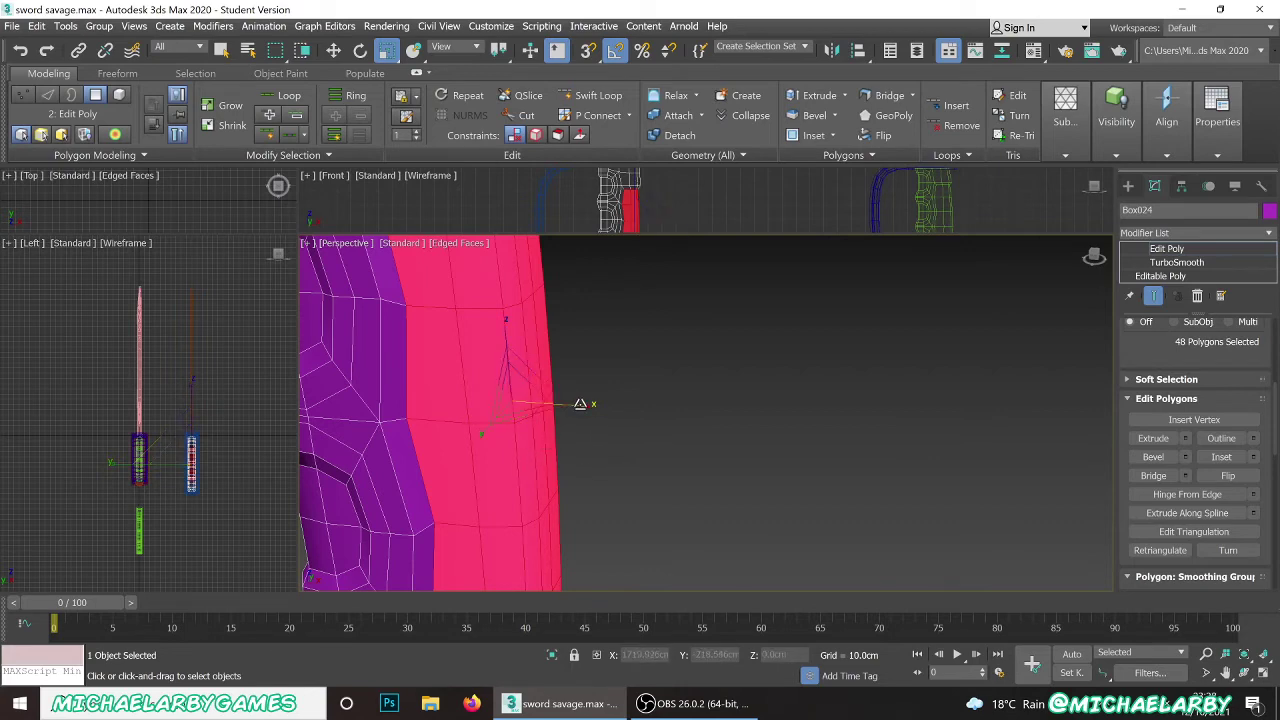
pyautogui.scroll(-4, 583, 406)
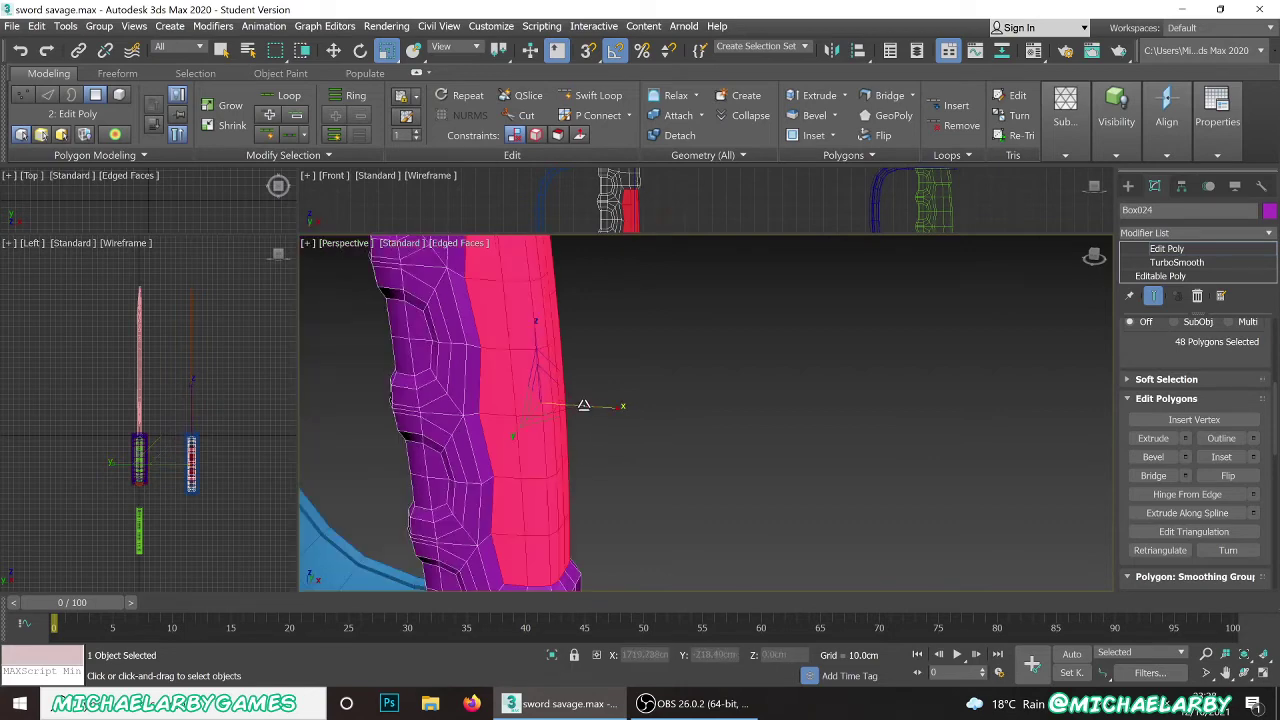
pyautogui.keyDown('alt'); pyautogui.moveTo(588, 443); pyautogui.dragTo(613, 432, button='middle'); pyautogui.keyUp('alt')
pyautogui.click(612, 411)
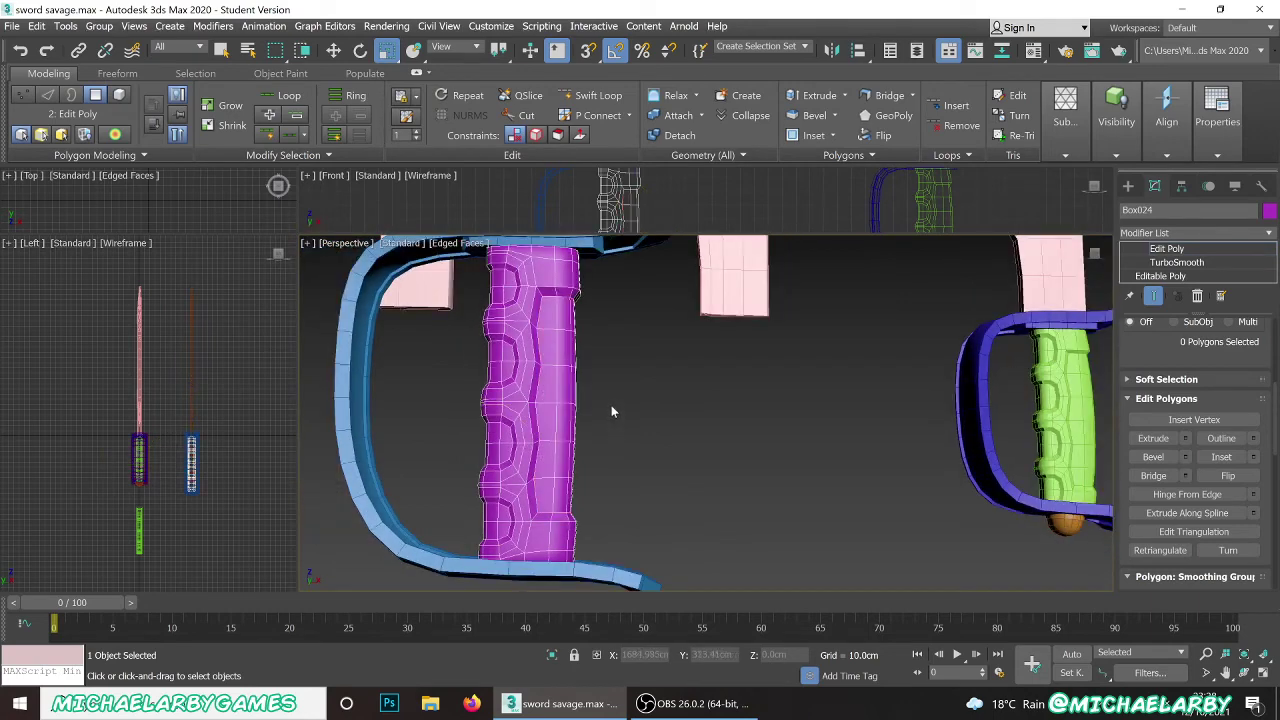
# - Select the ring of sloped wall polygons around the grip's rear recess, assign it a separate smoothing group, and deselect it
pyautogui.scroll(2, 612, 411)
pyautogui.click(523, 300)
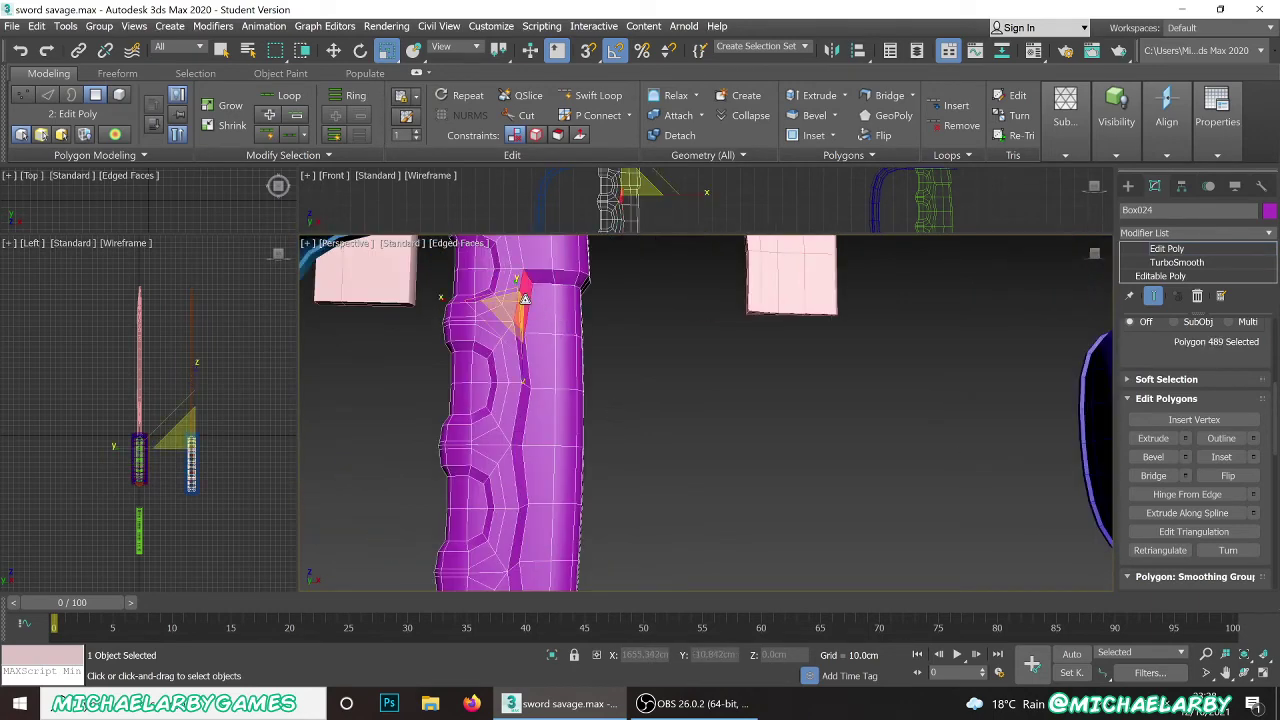
pyautogui.keyDown('shift'); pyautogui.click(524, 372); pyautogui.keyUp('shift')
pyautogui.keyDown('alt'); pyautogui.moveTo(517, 340); pyautogui.dragTo(529, 369, button='middle'); pyautogui.keyUp('alt')
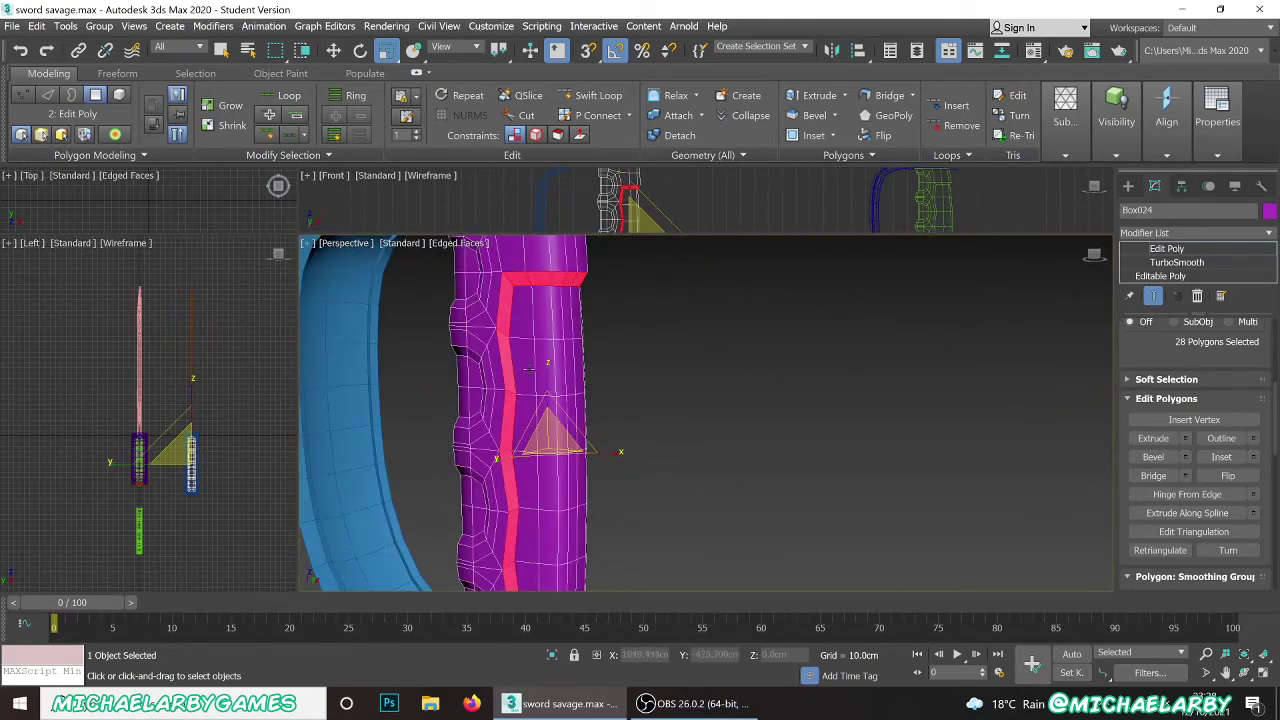
pyautogui.scroll(-4, 521, 344)
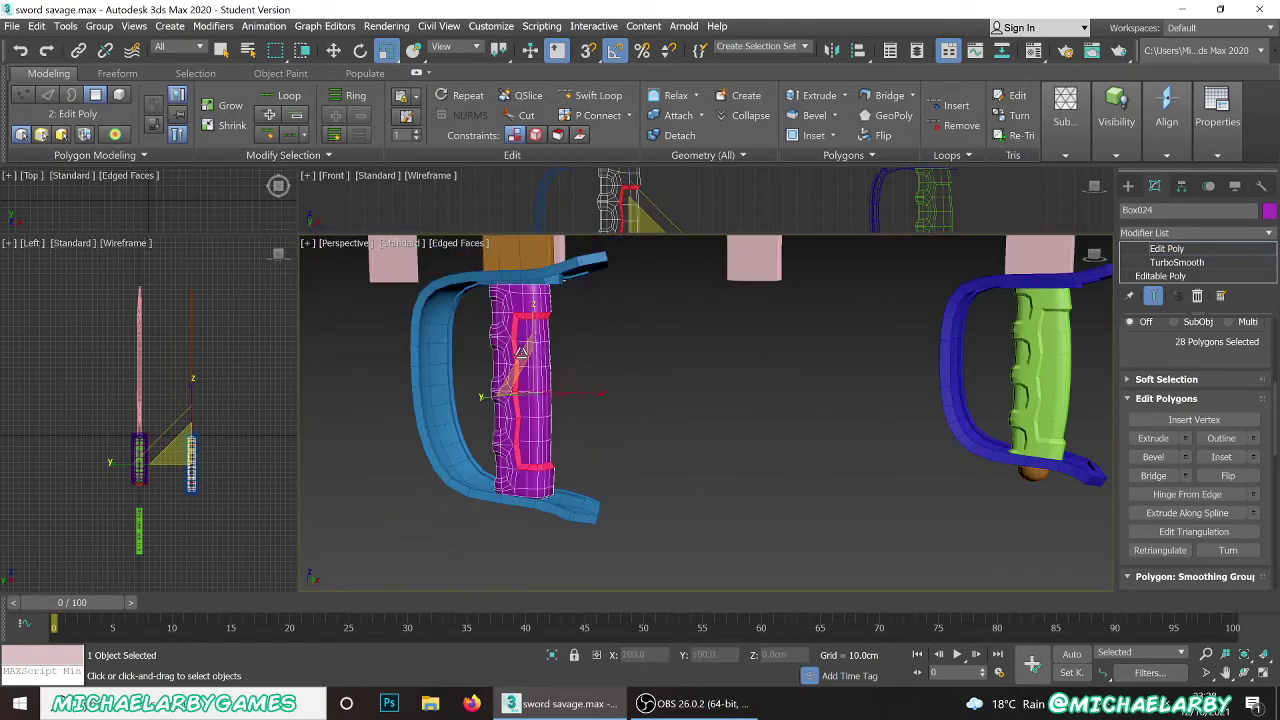
pyautogui.scroll(4, 518, 366)
pyautogui.scroll(-3, 1209, 463)
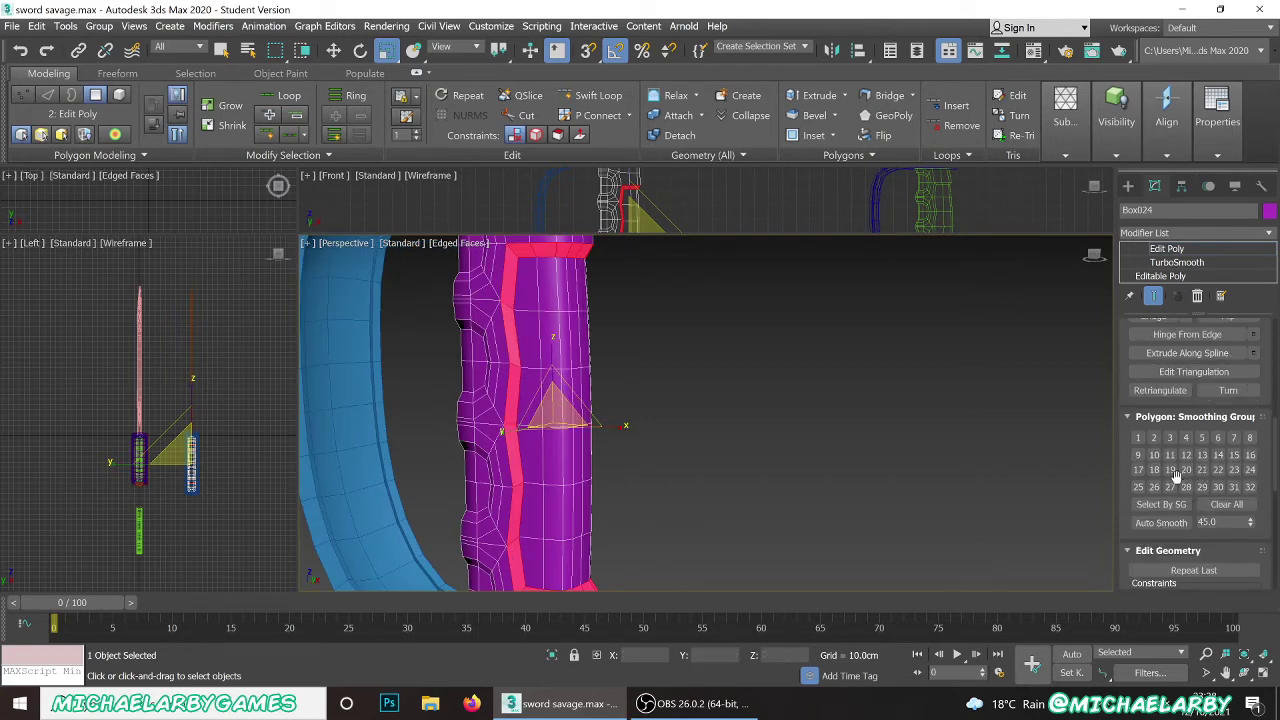
pyautogui.click(866, 406)
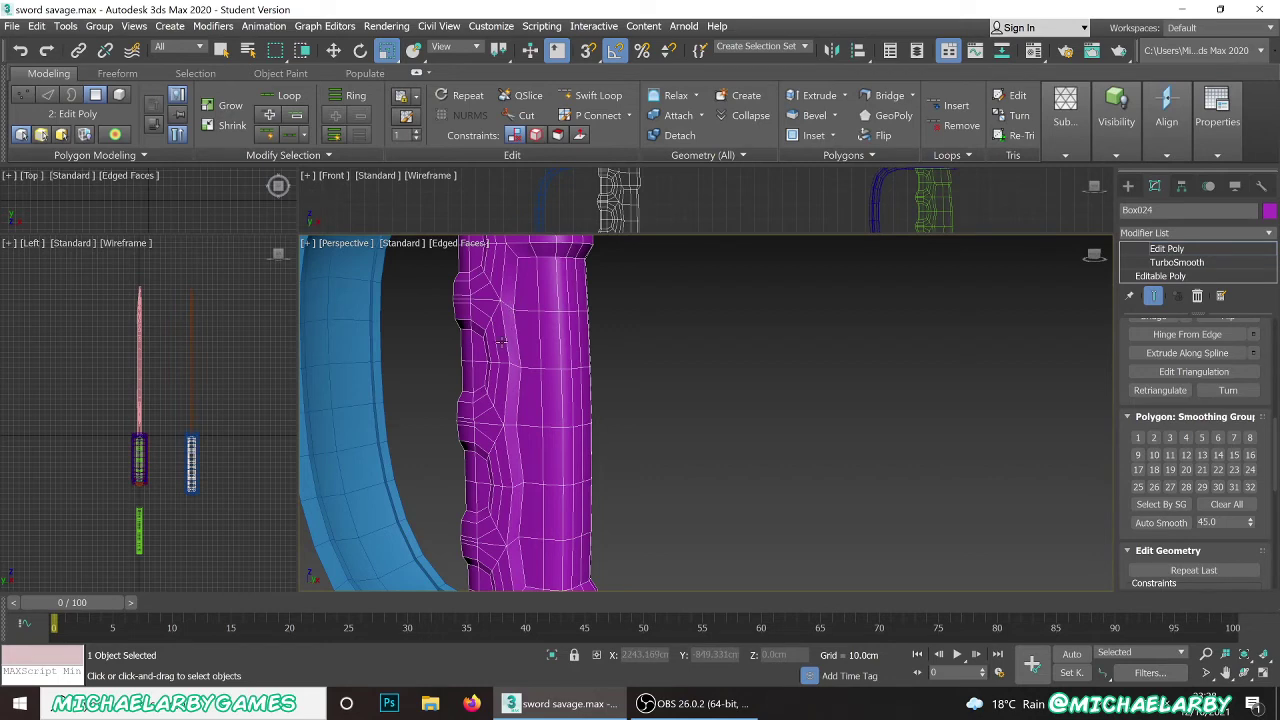
# - Return to object level, deselect the grip, hide the edge display, and examine the grip's shaded surface from several angles
pyautogui.rightClick(623, 398)
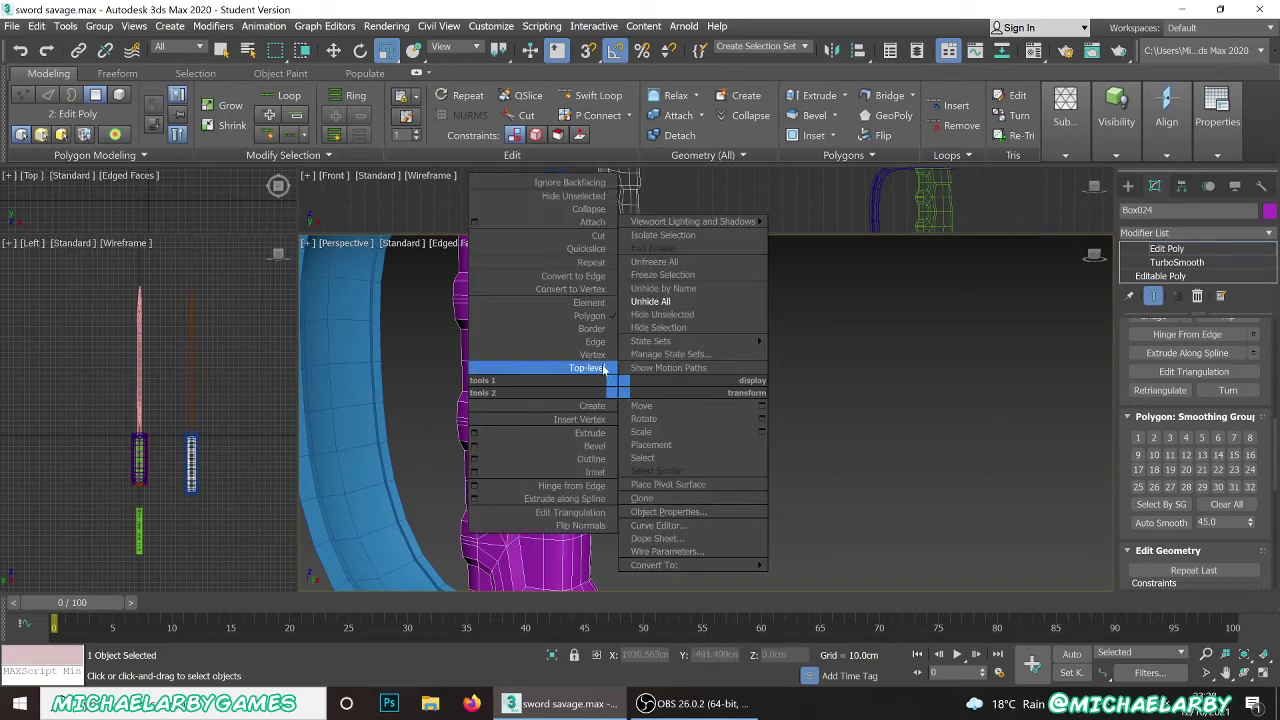
pyautogui.click(560, 366)
pyautogui.click(673, 426)
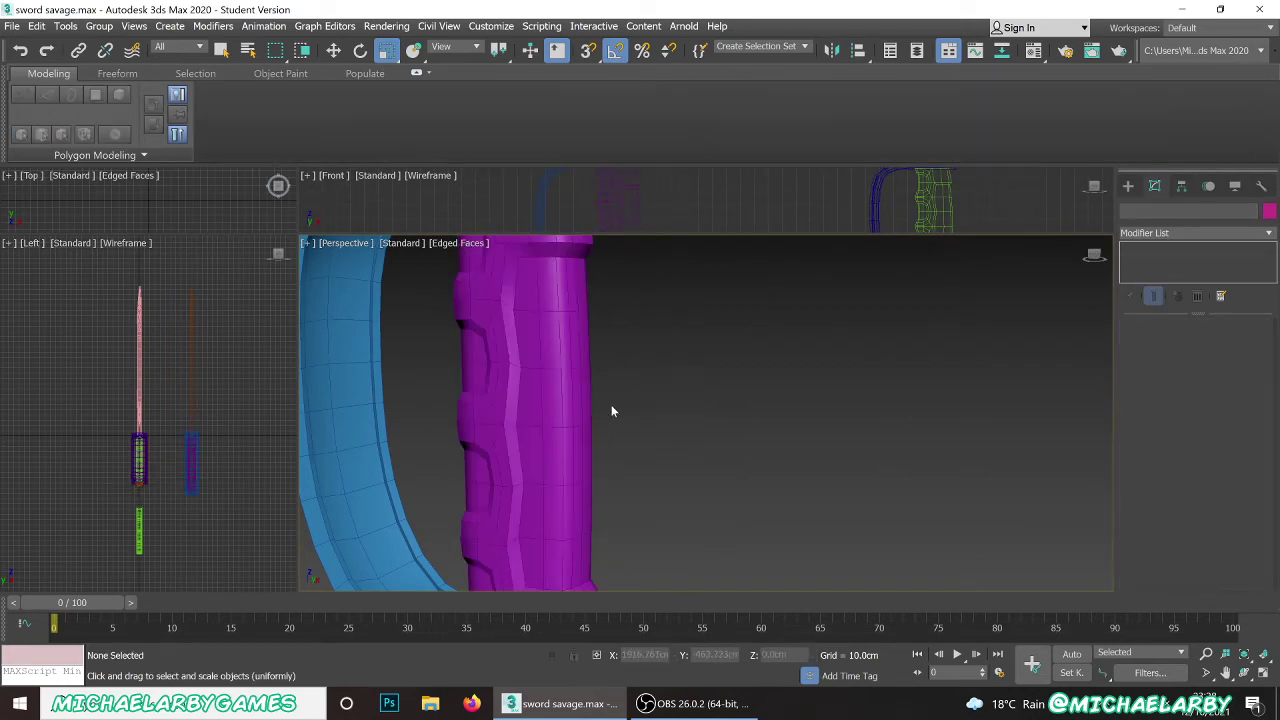
pyautogui.press('F4')
pyautogui.scroll(-3, 607, 403)
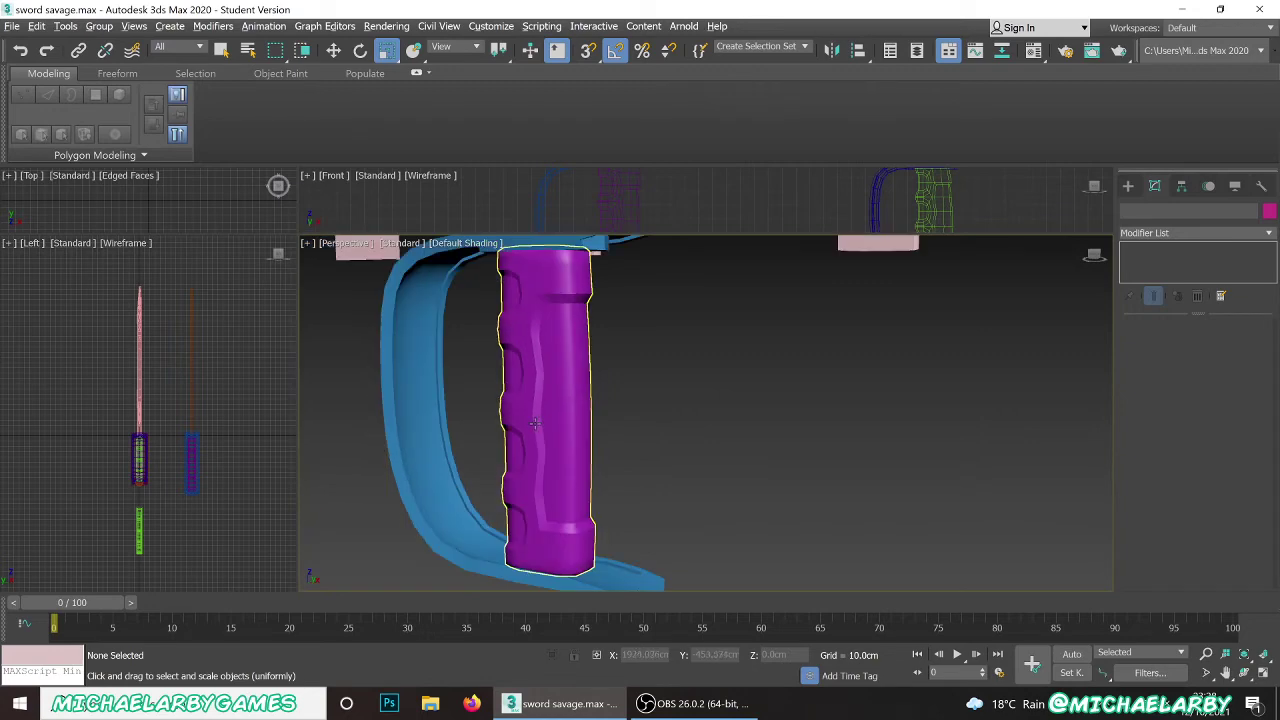
pyautogui.keyDown('alt'); pyautogui.moveTo(535, 424); pyautogui.dragTo(540, 366, button='middle'); pyautogui.keyUp('alt')
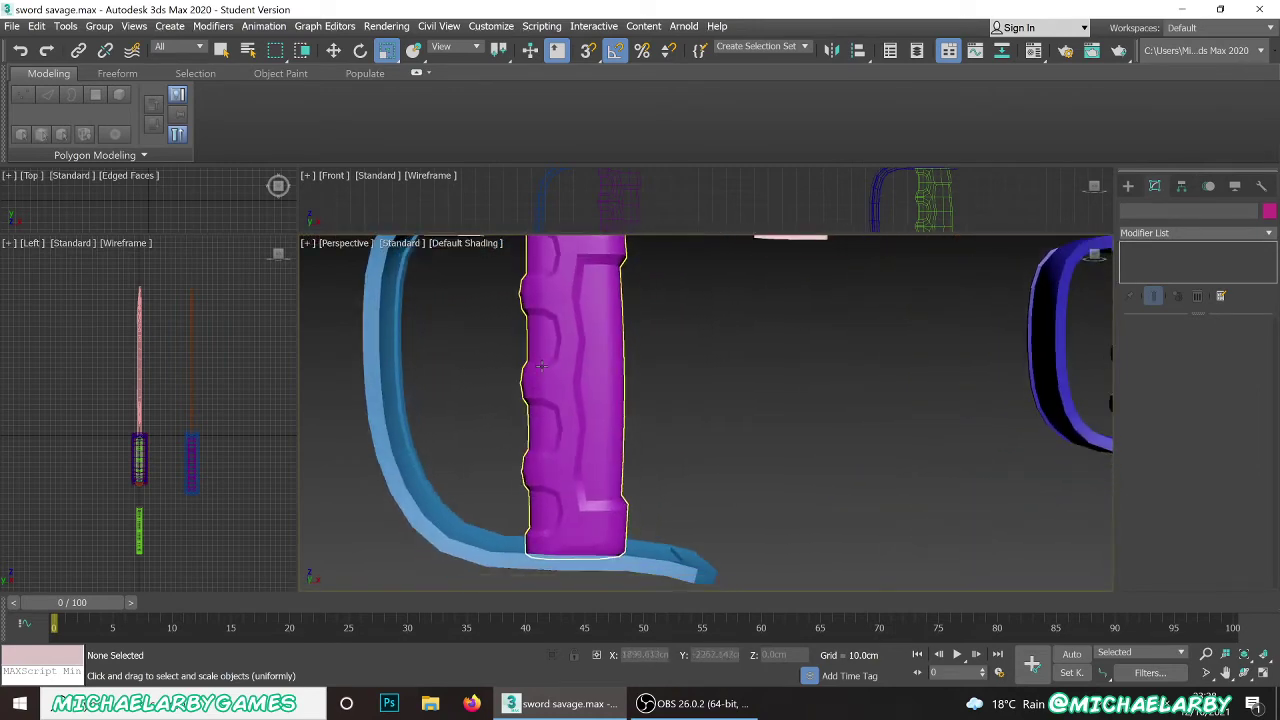
pyautogui.scroll(-2, 541, 366)
pyautogui.scroll(2, 556, 404)
pyautogui.scroll(-2, 556, 425)
pyautogui.scroll(2, 566, 463)
pyautogui.scroll(-1, 554, 467)
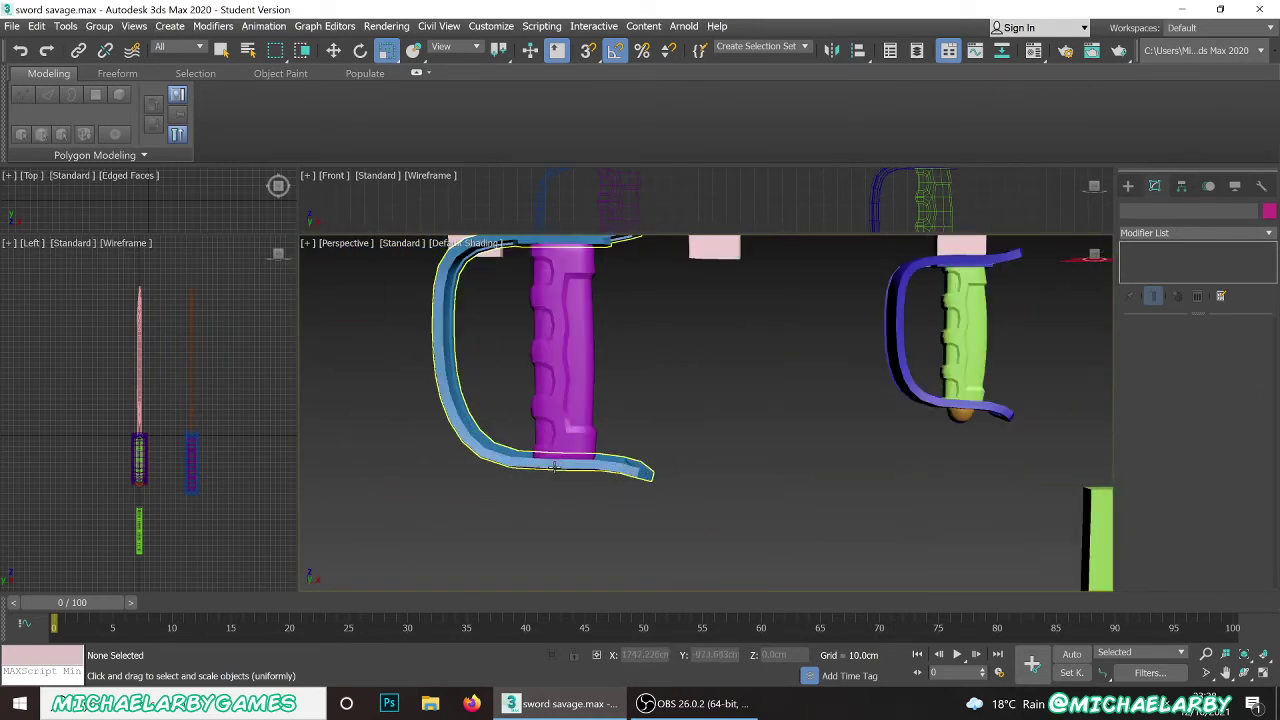
# - Select the rounded brown pommel on the finished reference sword and examine its shape from different angles and distances
pyautogui.scroll(3, 960, 433)
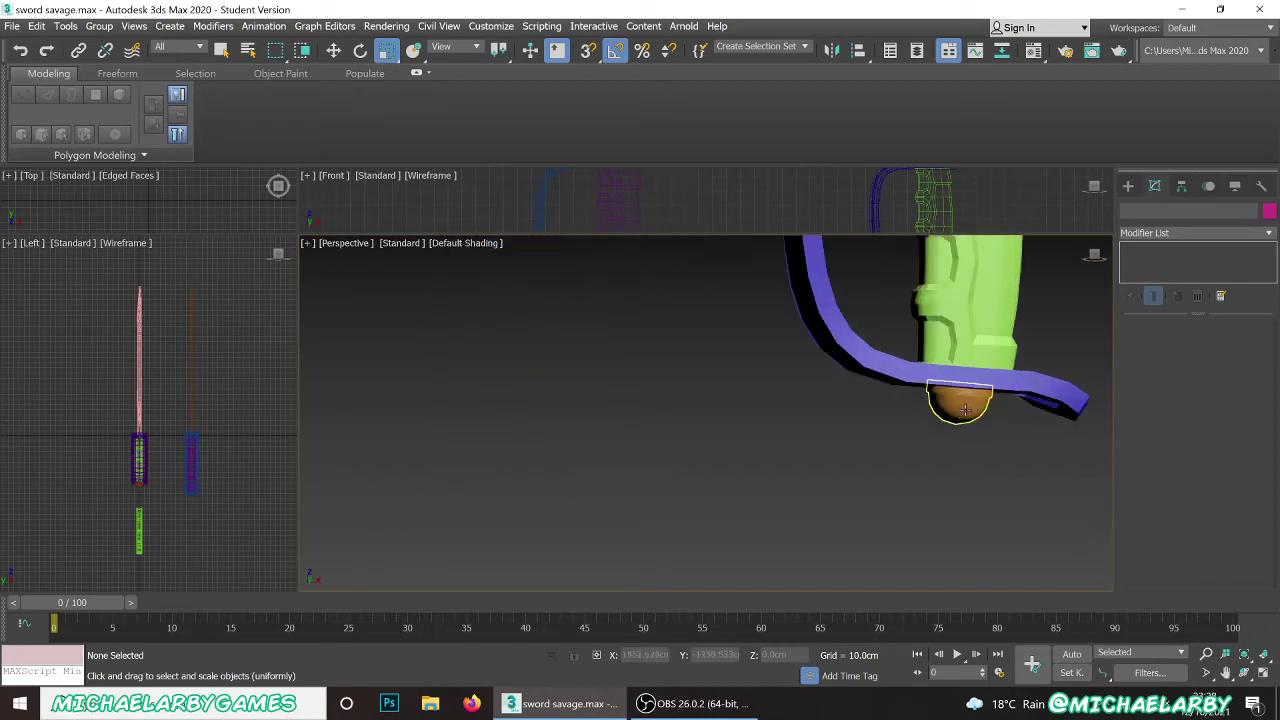
pyautogui.click(963, 422)
pyautogui.scroll(3, 970, 425)
pyautogui.keyDown('alt'); pyautogui.moveTo(976, 428); pyautogui.dragTo(915, 412, button='middle'); pyautogui.keyUp('alt')
pyautogui.scroll(-5, 915, 412)
pyautogui.scroll(-6, 840, 430)
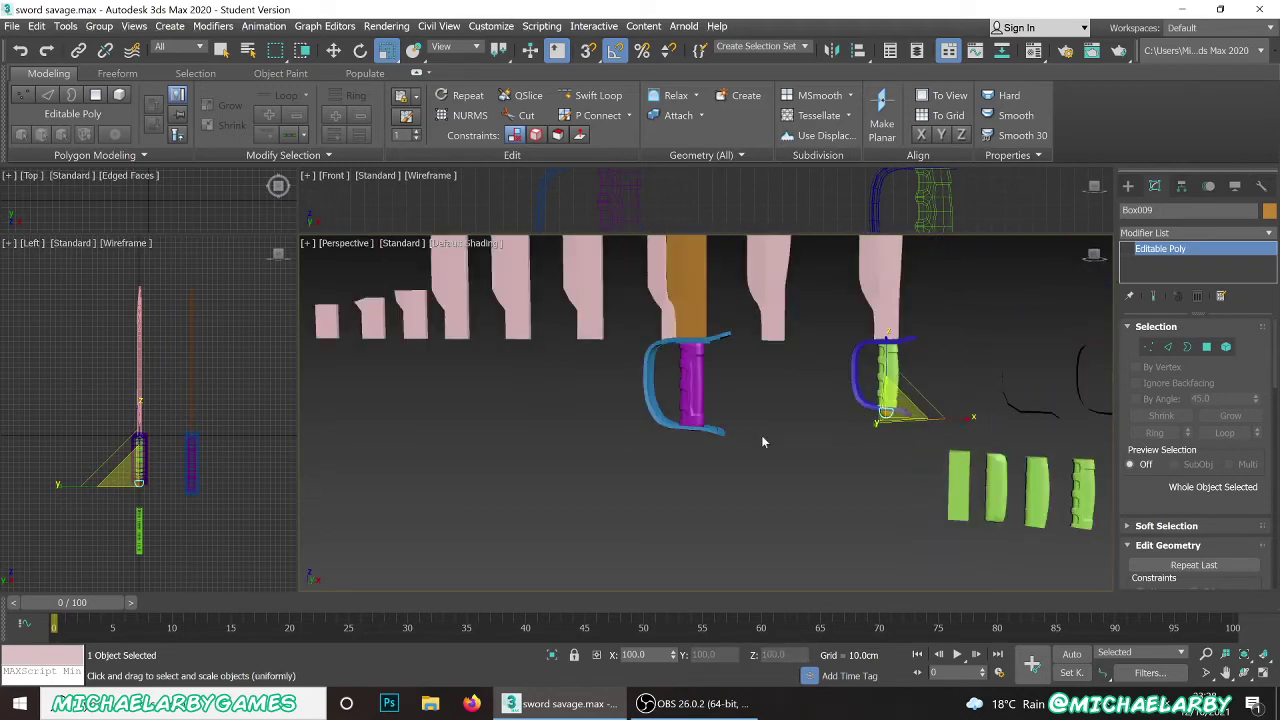
pyautogui.scroll(6, 656, 436)
pyautogui.scroll(1, 722, 448)
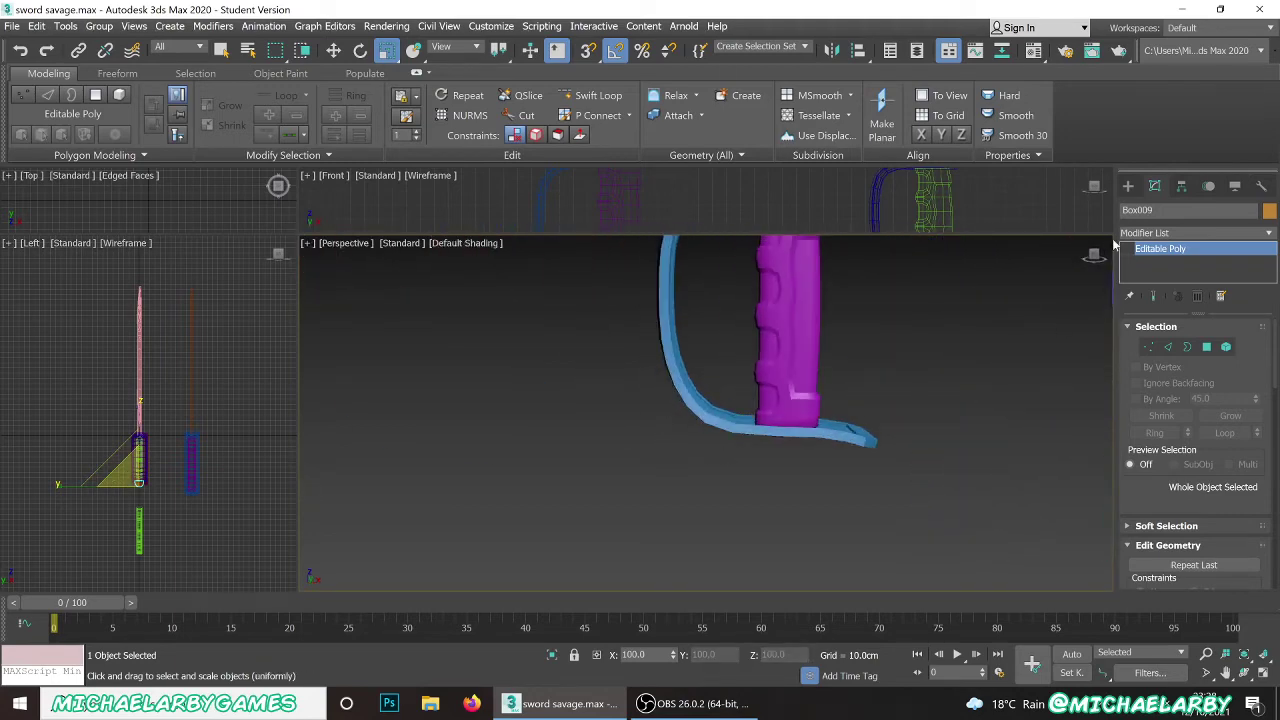
# - Create a box below the blue guard, about 20.9 cm long, 9 cm wide and 8.6 cm high, with edged faces displayed
pyautogui.click(1128, 186)
pyautogui.click(1160, 284)
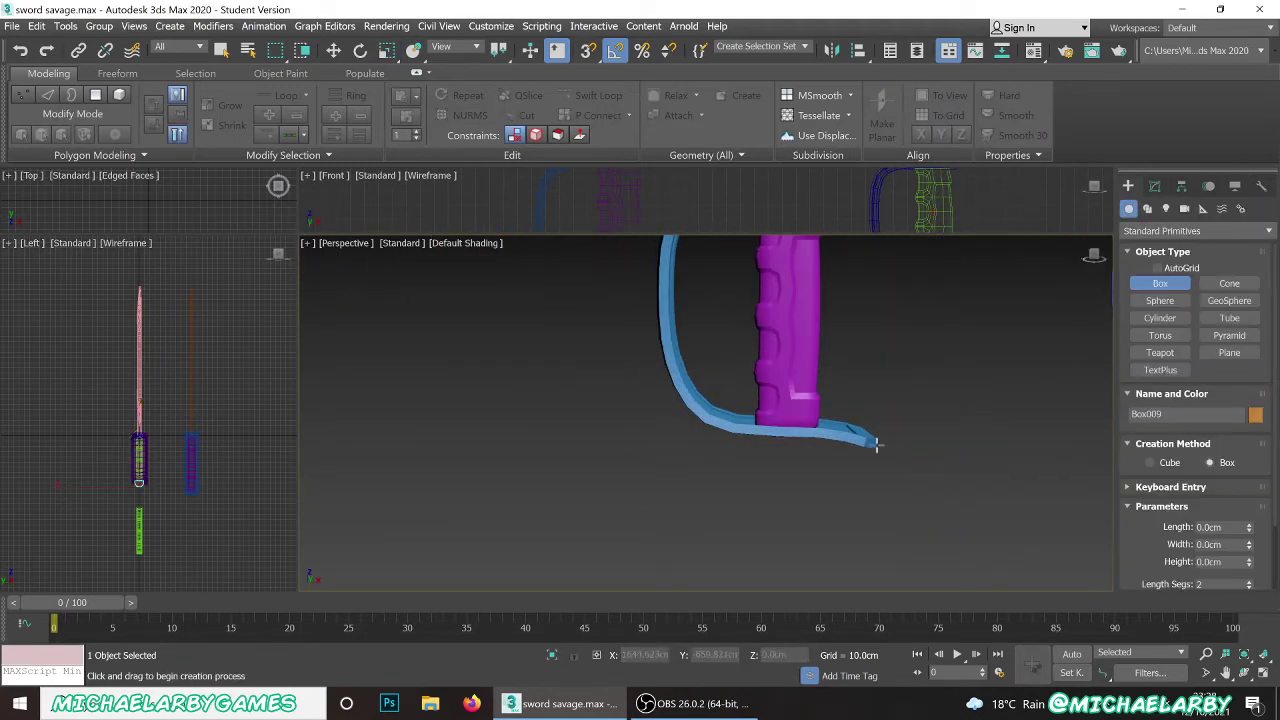
pyautogui.scroll(-3, 766, 474)
pyautogui.moveTo(763, 483); pyautogui.dragTo(815, 513)
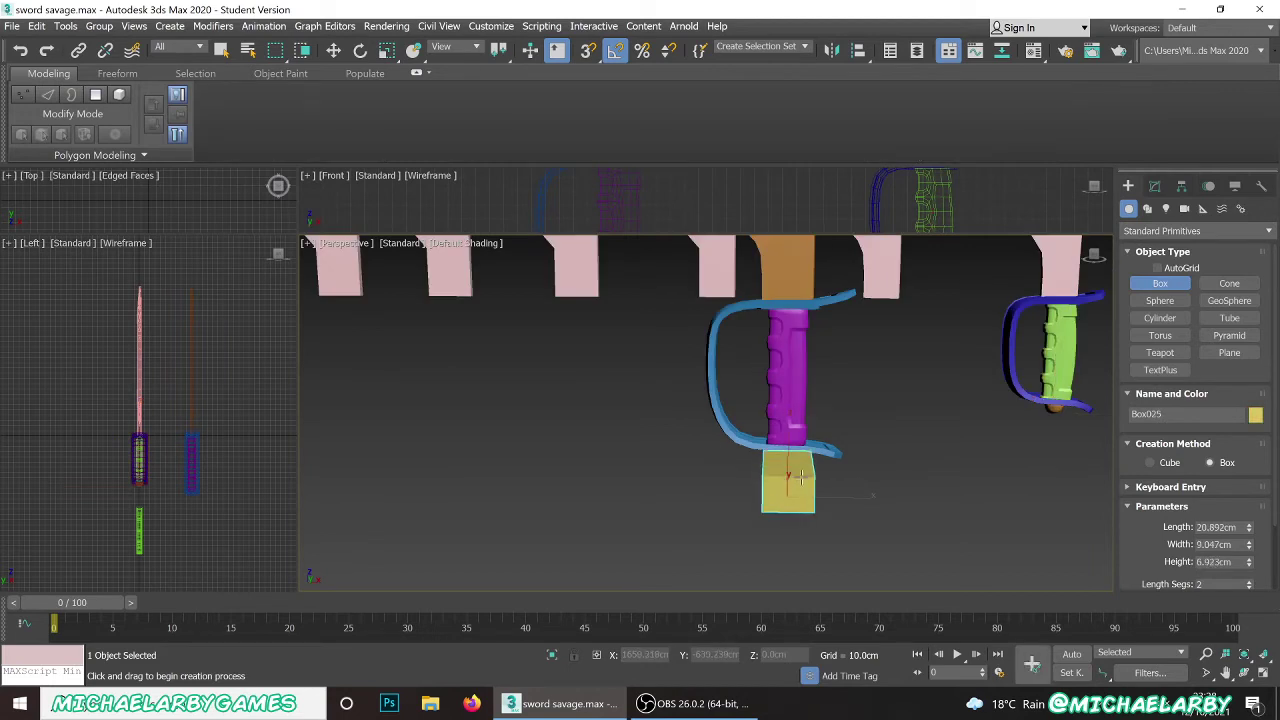
pyautogui.press('F4')
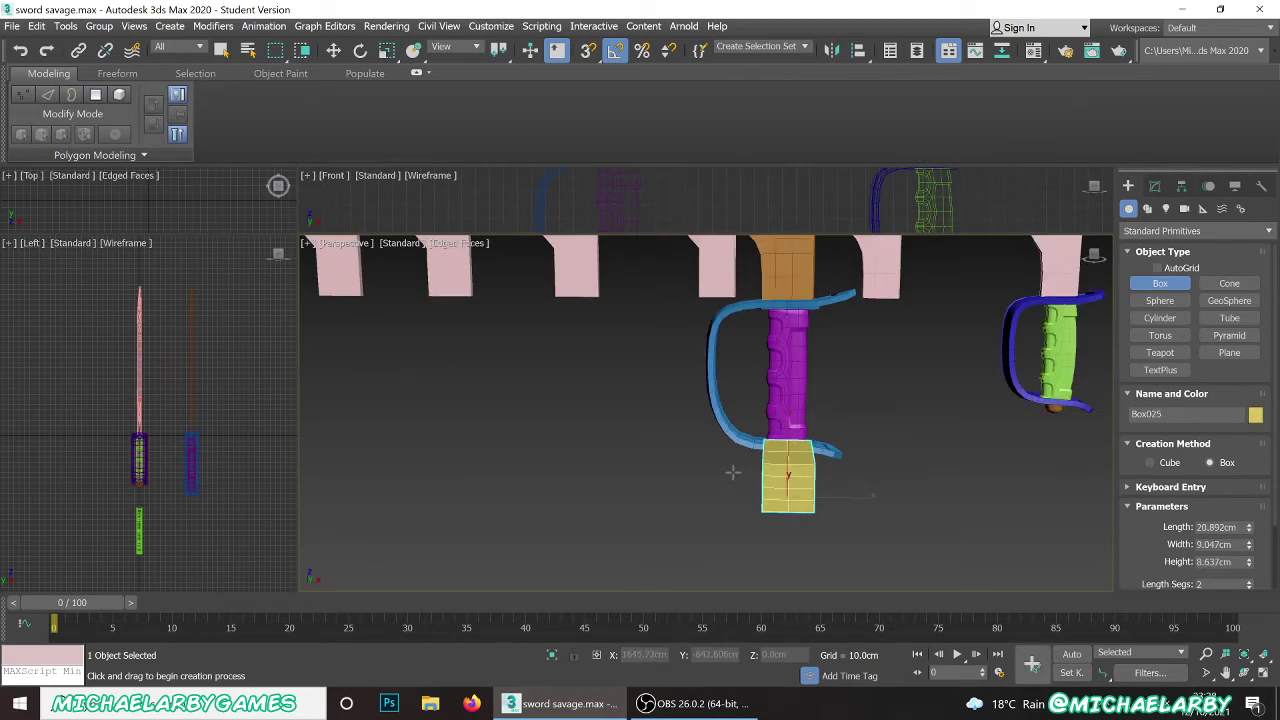
pyautogui.keyDown('alt'); pyautogui.moveTo(733, 472); pyautogui.dragTo(760, 474, button='middle'); pyautogui.keyUp('alt')
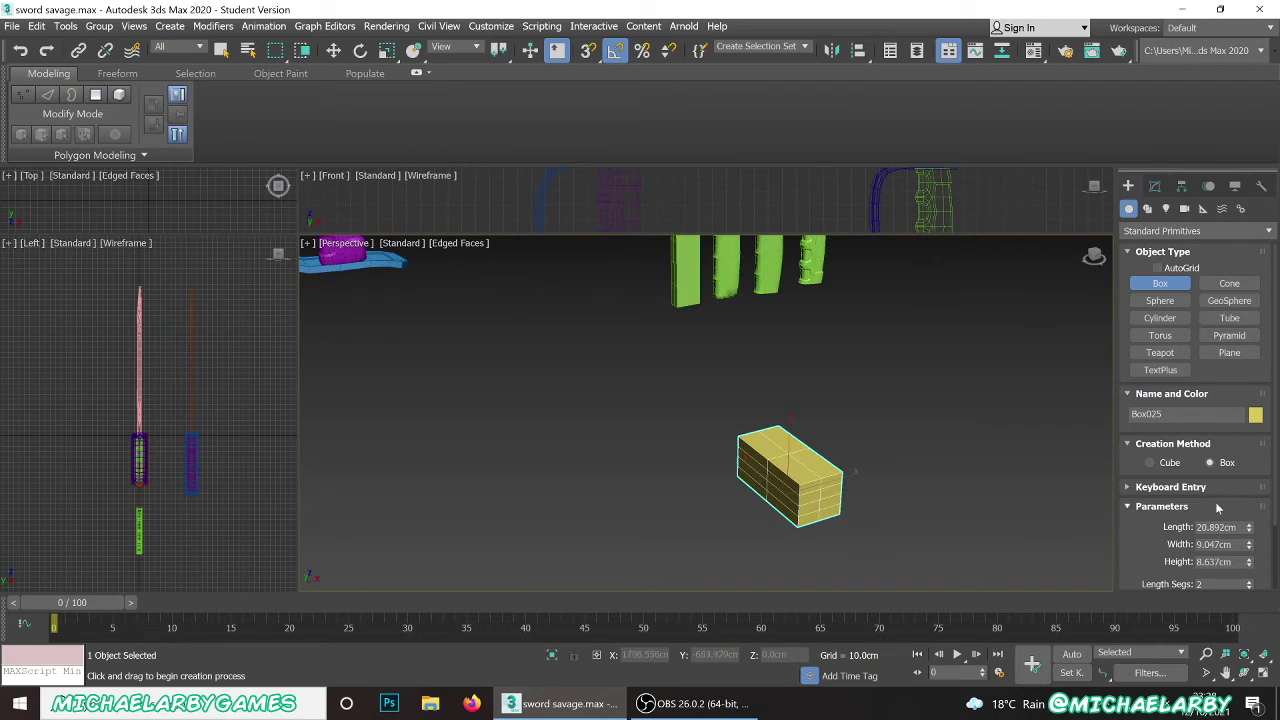
# - Set the box's length and width segments to 4 and its length, width and height to 20 cm
pyautogui.scroll(-2, 1217, 509)
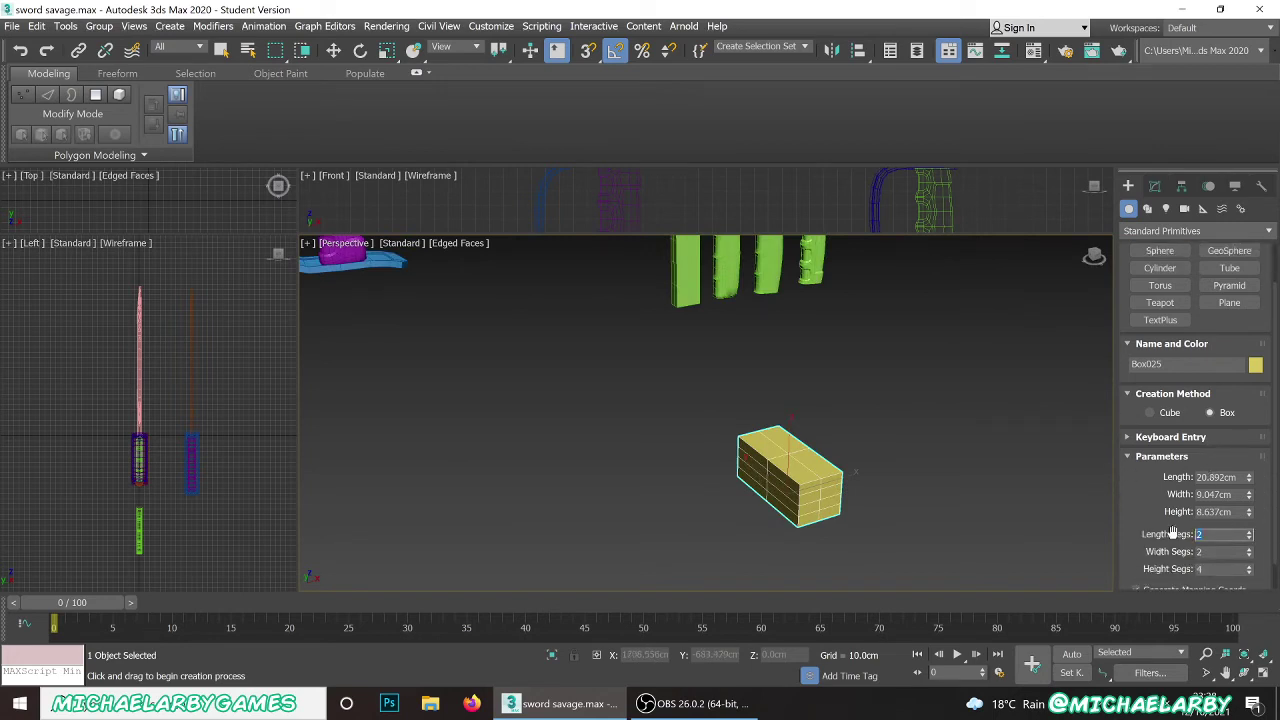
pyautogui.press('Tab')
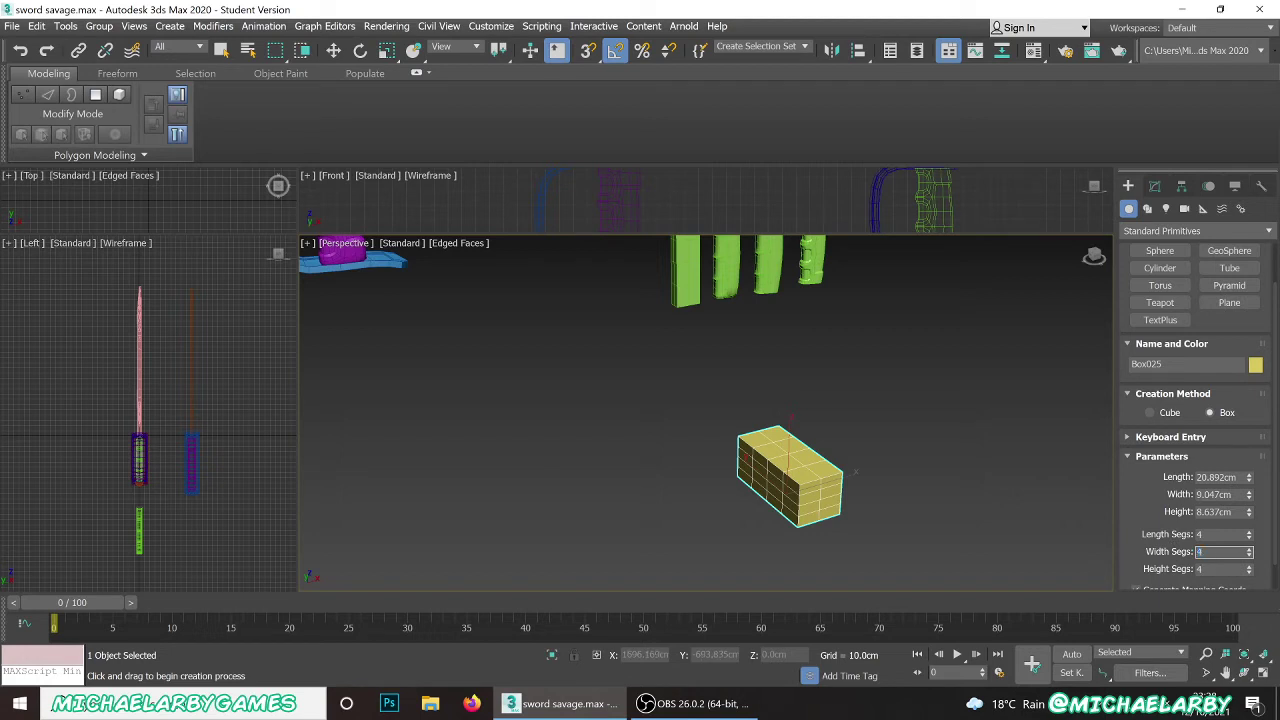
pyautogui.write('4')
pyautogui.press('Tab')
pyautogui.press('Tab')
pyautogui.press('Tab')
pyautogui.write('20')
pyautogui.press('Tab')
pyautogui.write('2')
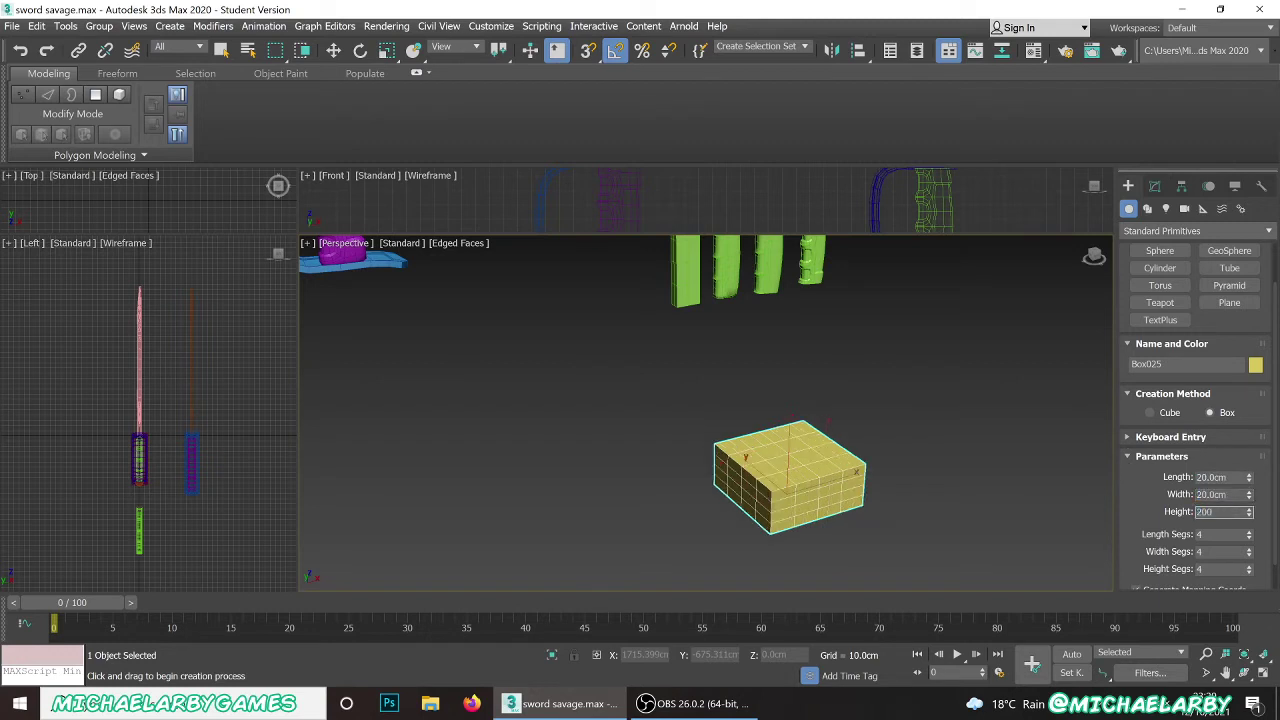
pyautogui.press('Return')
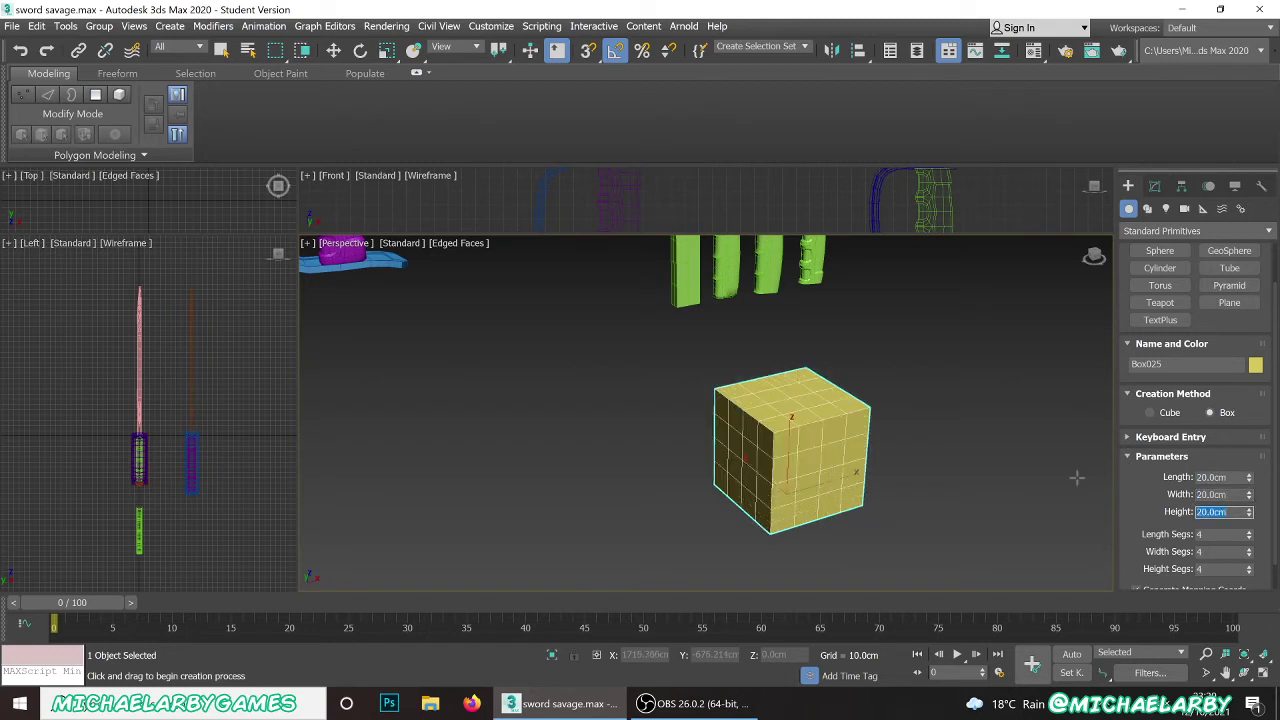
# - Move the box along Y toward the sword and set its Y position to -100 cm
pyautogui.scroll(-5, 786, 436)
pyautogui.scroll(3, 796, 447)
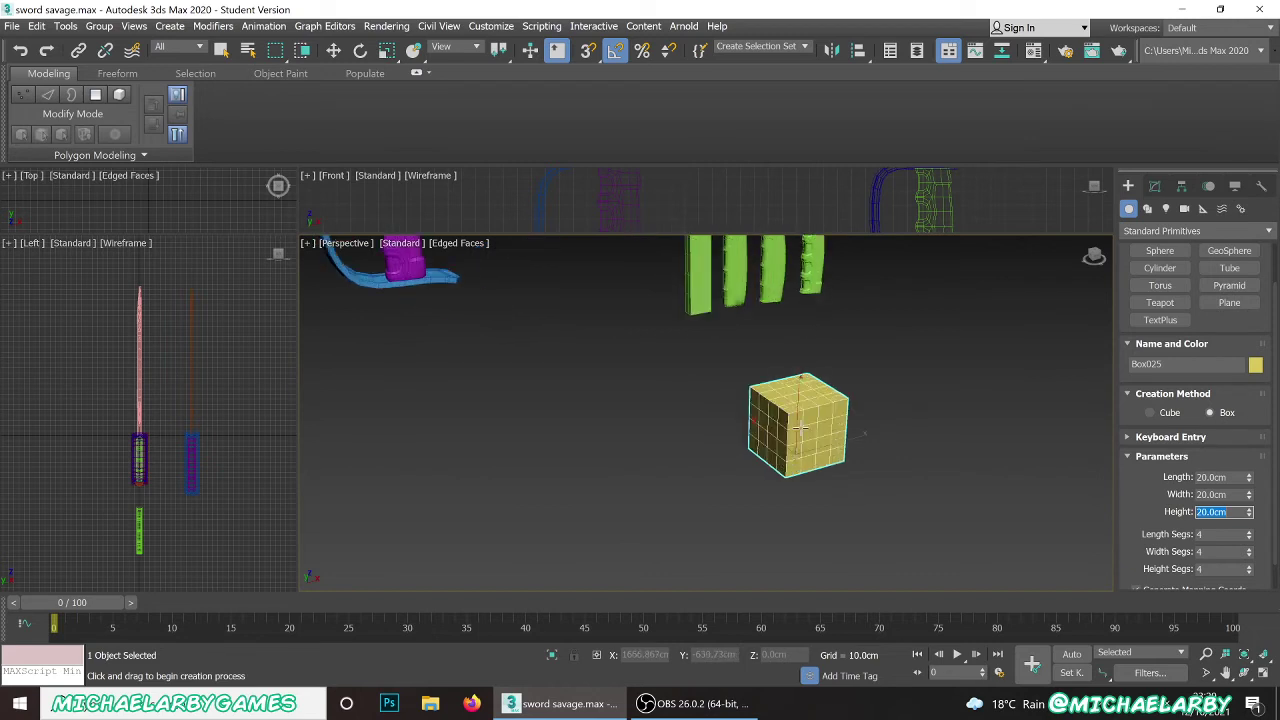
pyautogui.scroll(-4, 798, 440)
pyautogui.scroll(4, 800, 430)
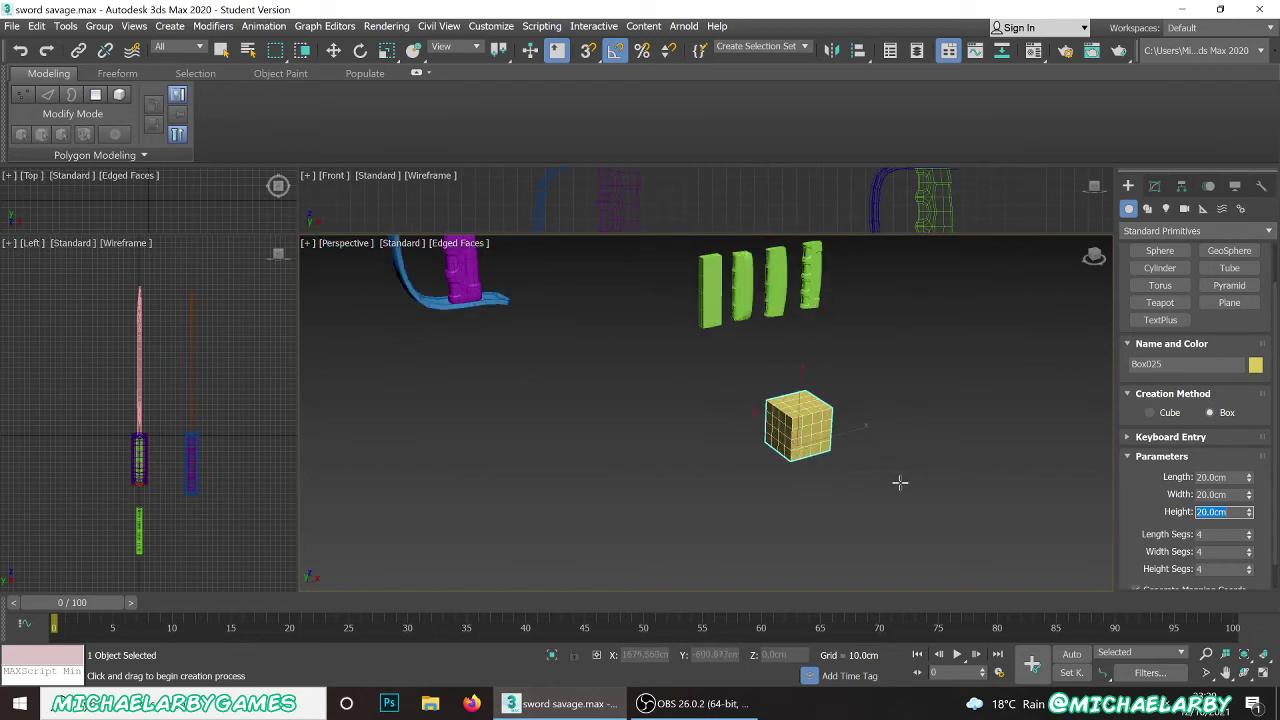
pyautogui.scroll(-3, 880, 480)
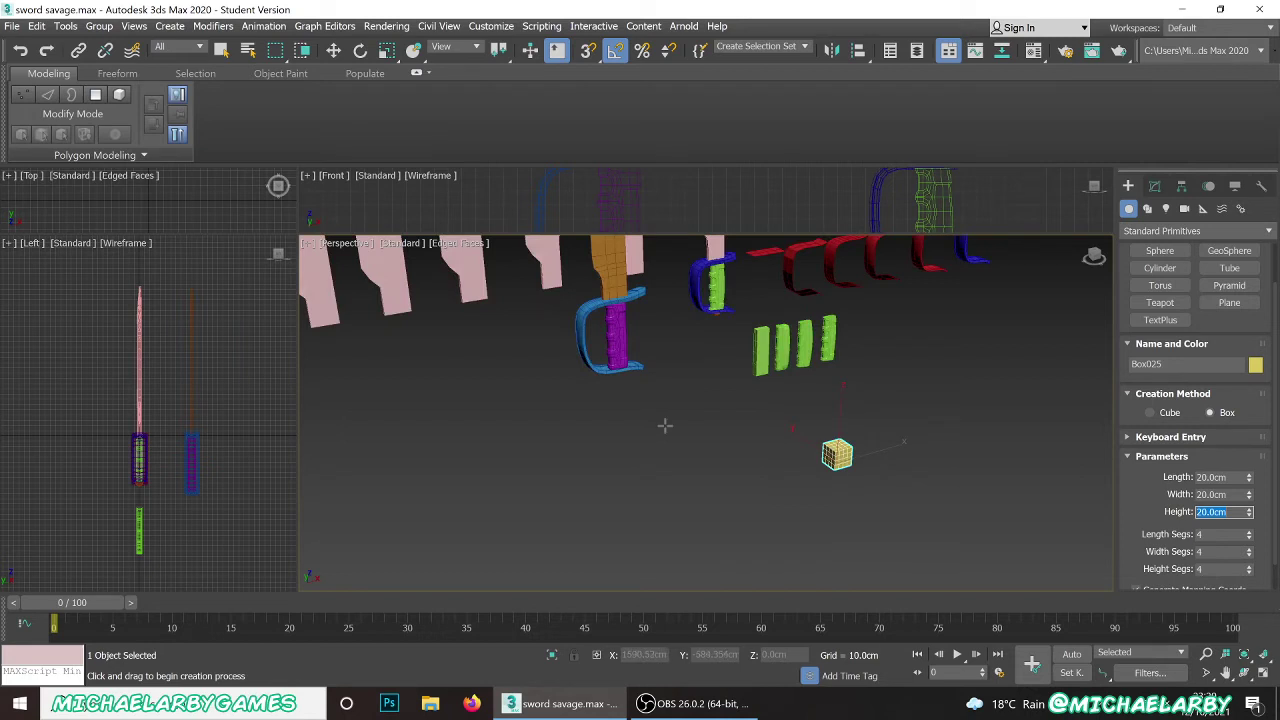
pyautogui.click(333, 50)
pyautogui.keyDown('alt'); pyautogui.moveTo(660, 379); pyautogui.dragTo(702, 412, button='middle'); pyautogui.keyUp('alt')
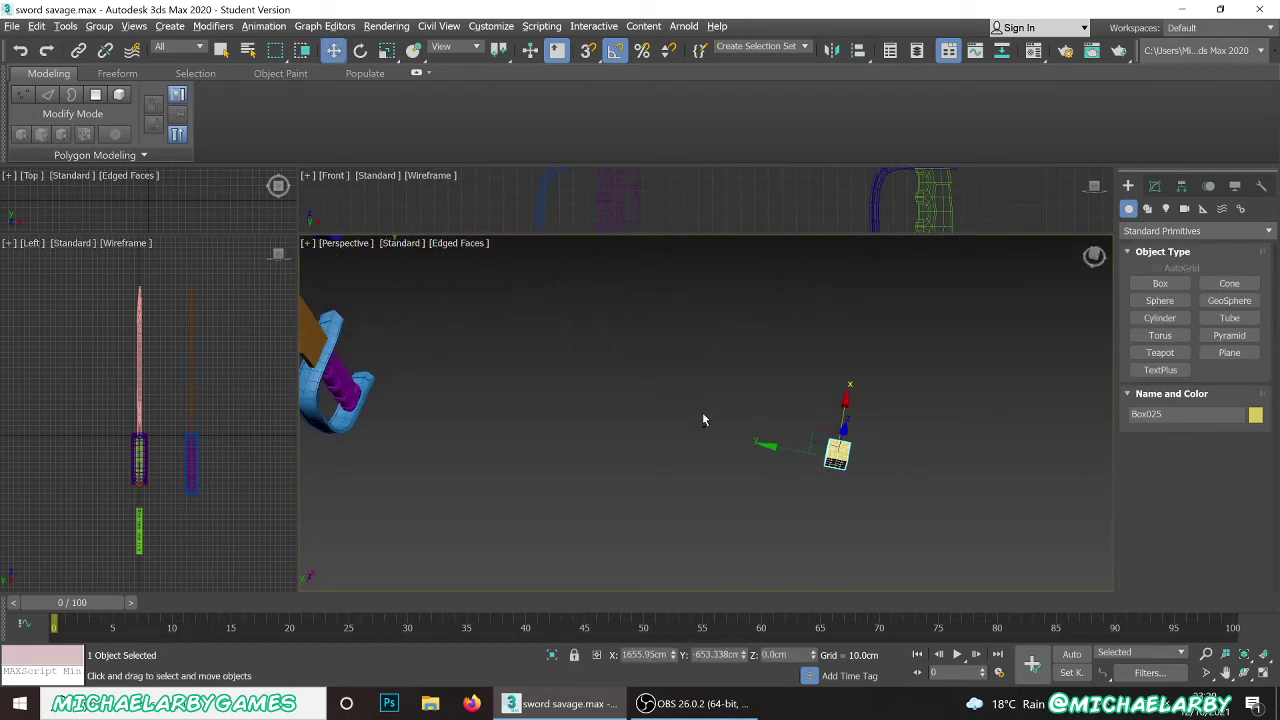
pyautogui.click(790, 456)
pyautogui.click(833, 458)
pyautogui.moveTo(791, 448); pyautogui.dragTo(668, 585)
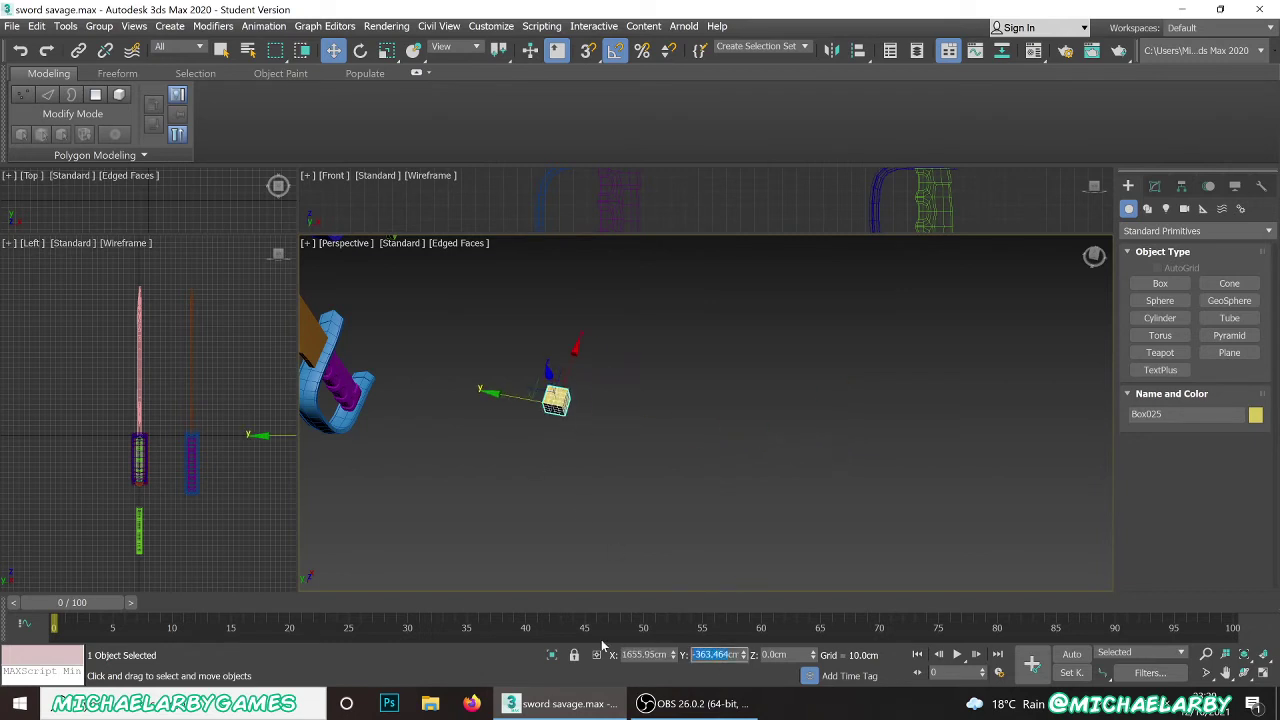
pyautogui.write('-100')
pyautogui.press('Return')
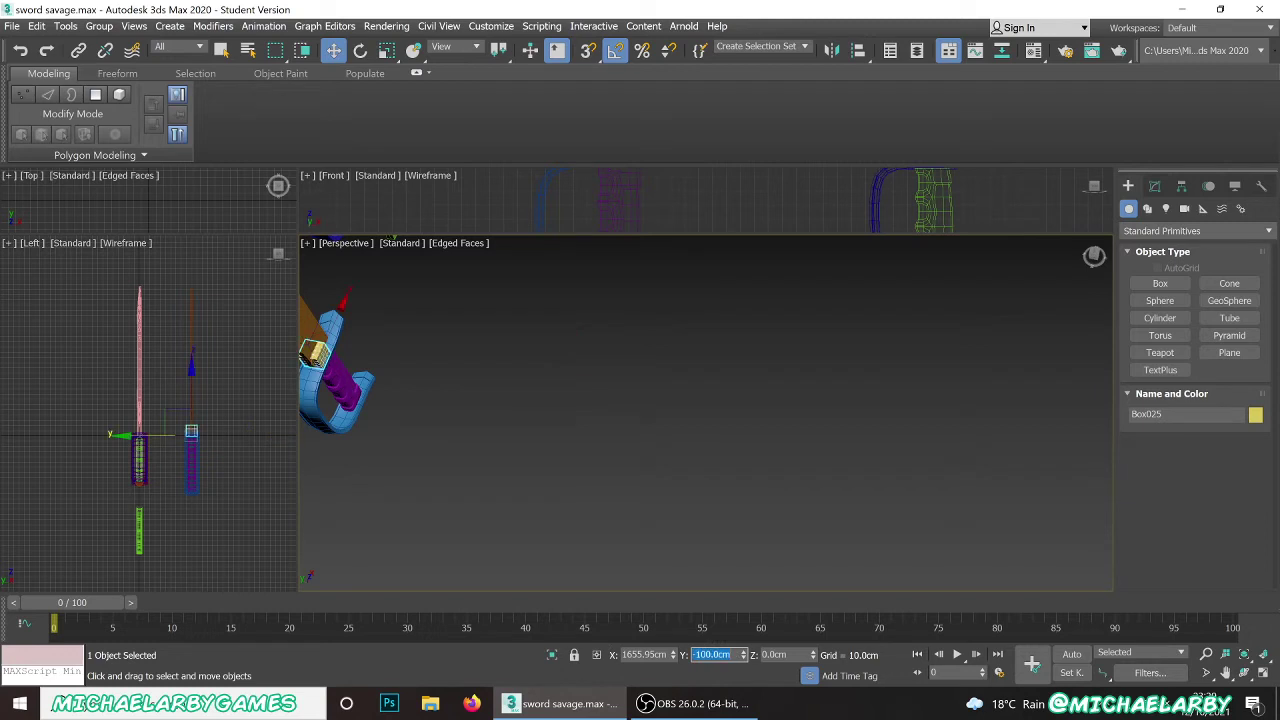
# - Lower the box along Z to about -144.6 cm so it sits beneath the lower guard
pyautogui.keyDown('alt'); pyautogui.moveTo(445, 560); pyautogui.dragTo(640, 463, button='middle'); pyautogui.keyUp('alt')
pyautogui.scroll(3, 484, 334)
pyautogui.moveTo(552, 318); pyautogui.dragTo(597, 498)
pyautogui.keyDown('alt'); pyautogui.moveTo(580, 506); pyautogui.dragTo(552, 488, button='middle'); pyautogui.keyUp('alt')
pyautogui.moveTo(552, 488); pyautogui.dragTo(549, 424, button='middle')
pyautogui.scroll(3, 569, 484)
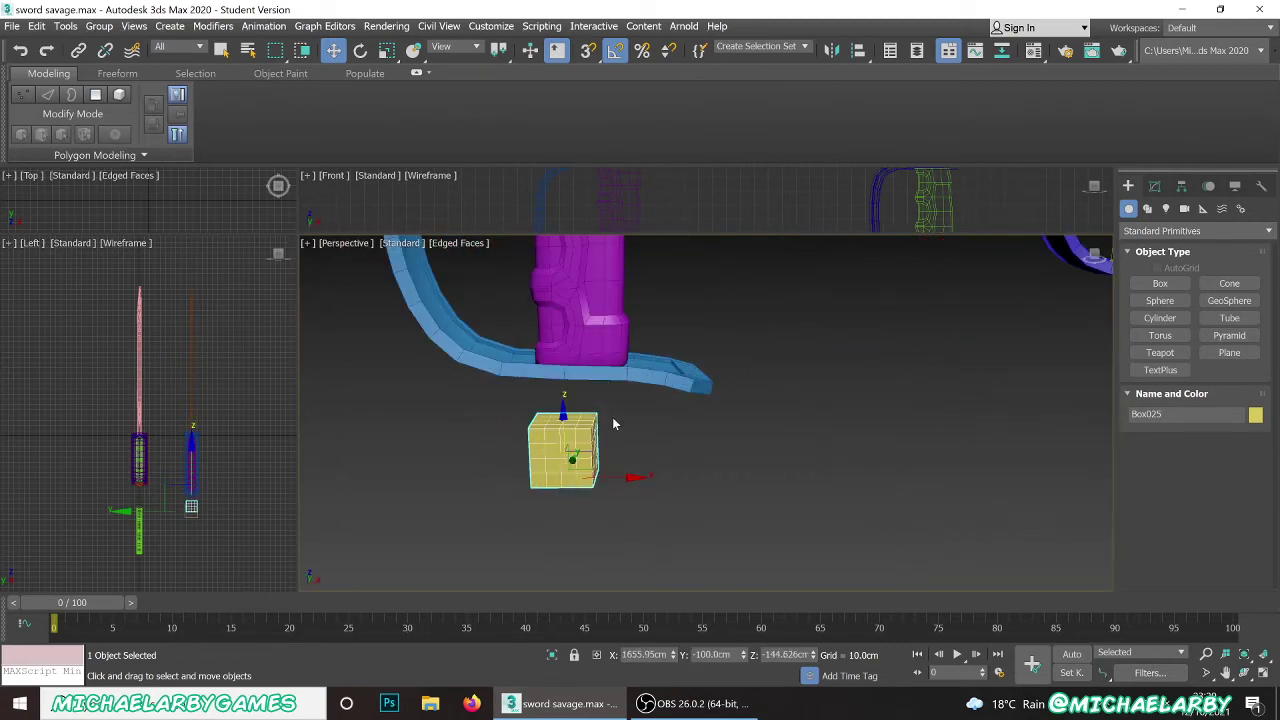
# - Apply a Spherify modifier at 100 percent to the box, inspect the rounded shape, and deselect it
pyautogui.click(1154, 186)
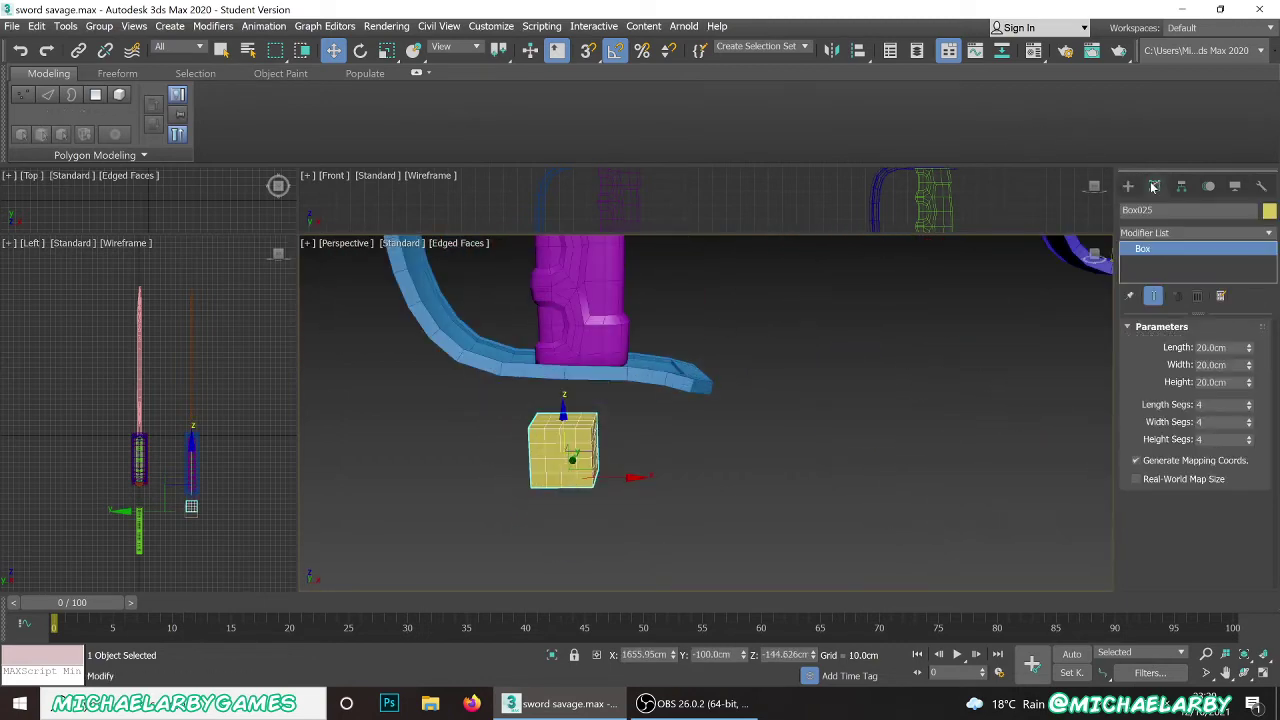
pyautogui.click(1270, 235)
pyautogui.moveTo(1271, 275); pyautogui.dragTo(1277, 508)
pyautogui.scroll(-5, 1203, 463)
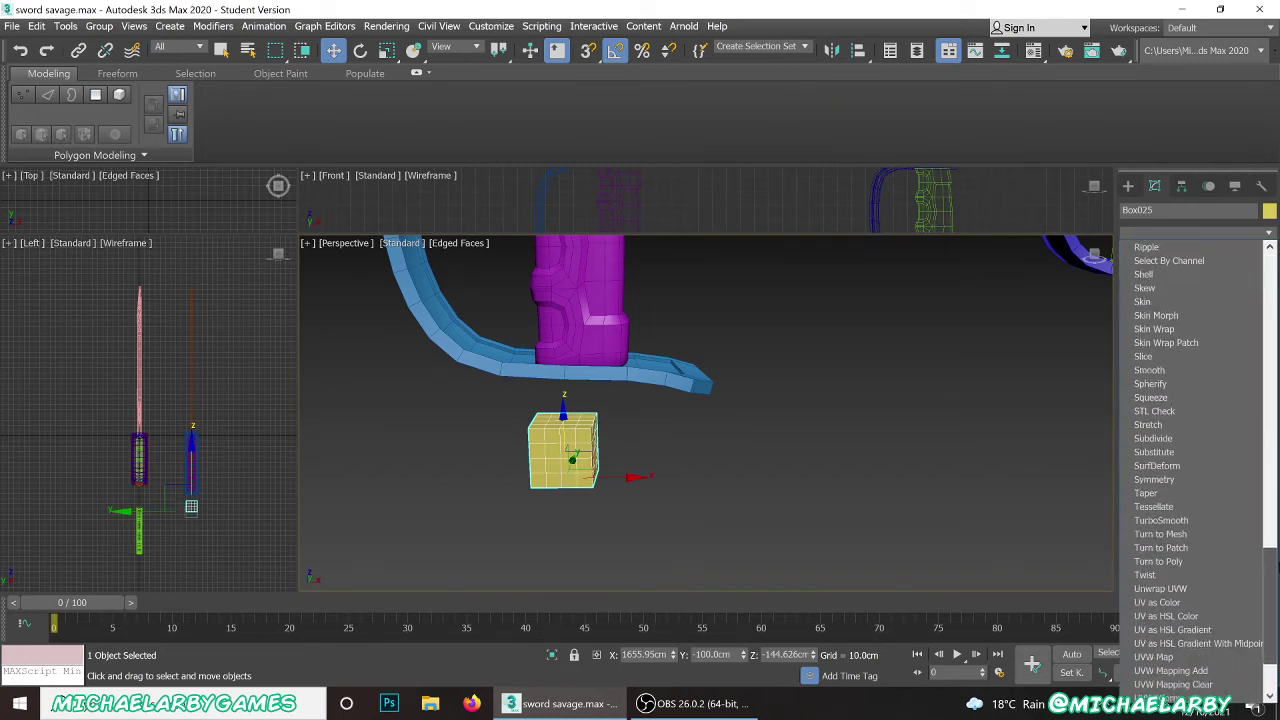
pyautogui.click(1150, 370)
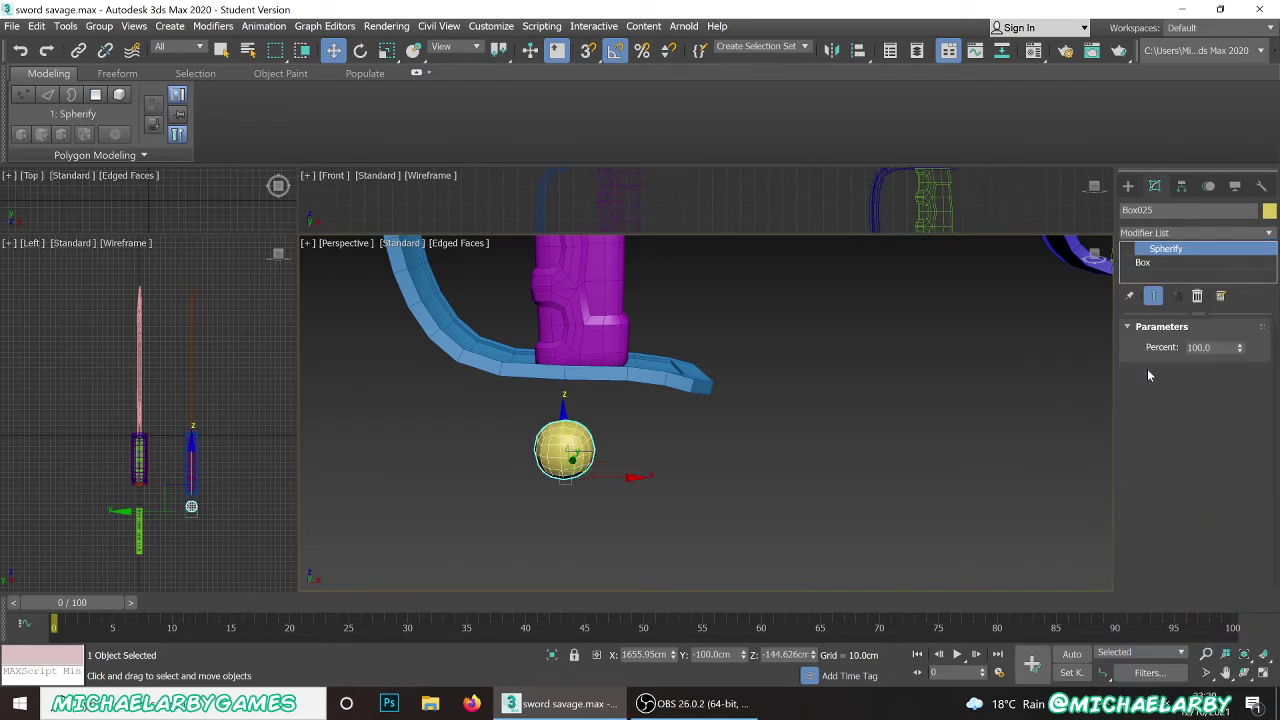
pyautogui.scroll(2, 475, 421)
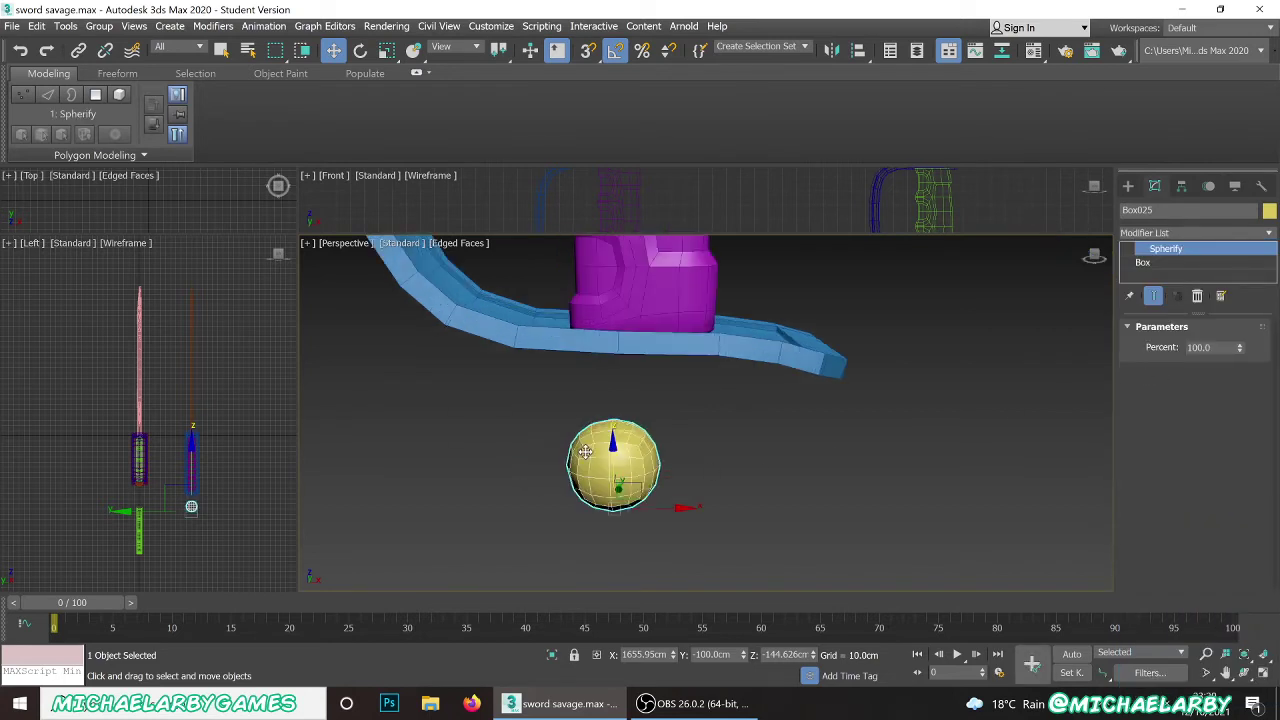
pyautogui.scroll(-2, 586, 451)
pyautogui.scroll(3, 600, 452)
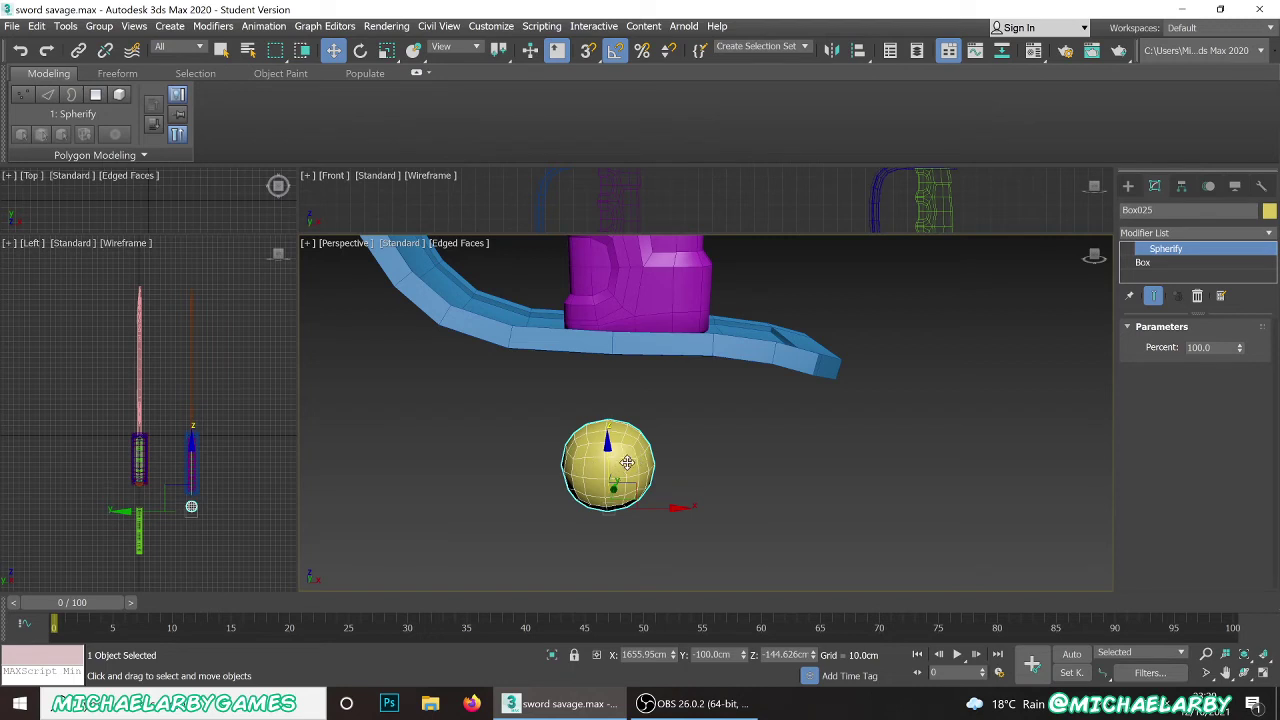
pyautogui.click(750, 472)
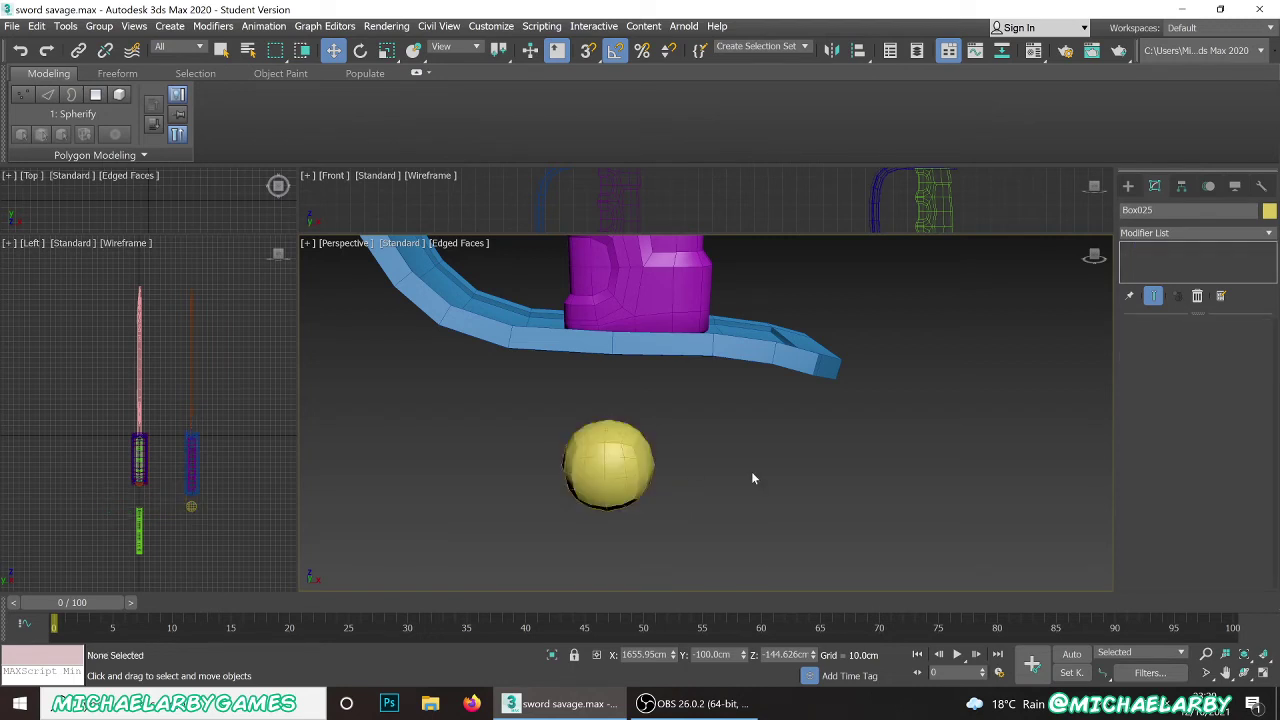
# - Create a standard sphere primitive with a radius of about 19.2 cm in the perspective view near the sword
pyautogui.click(1128, 187)
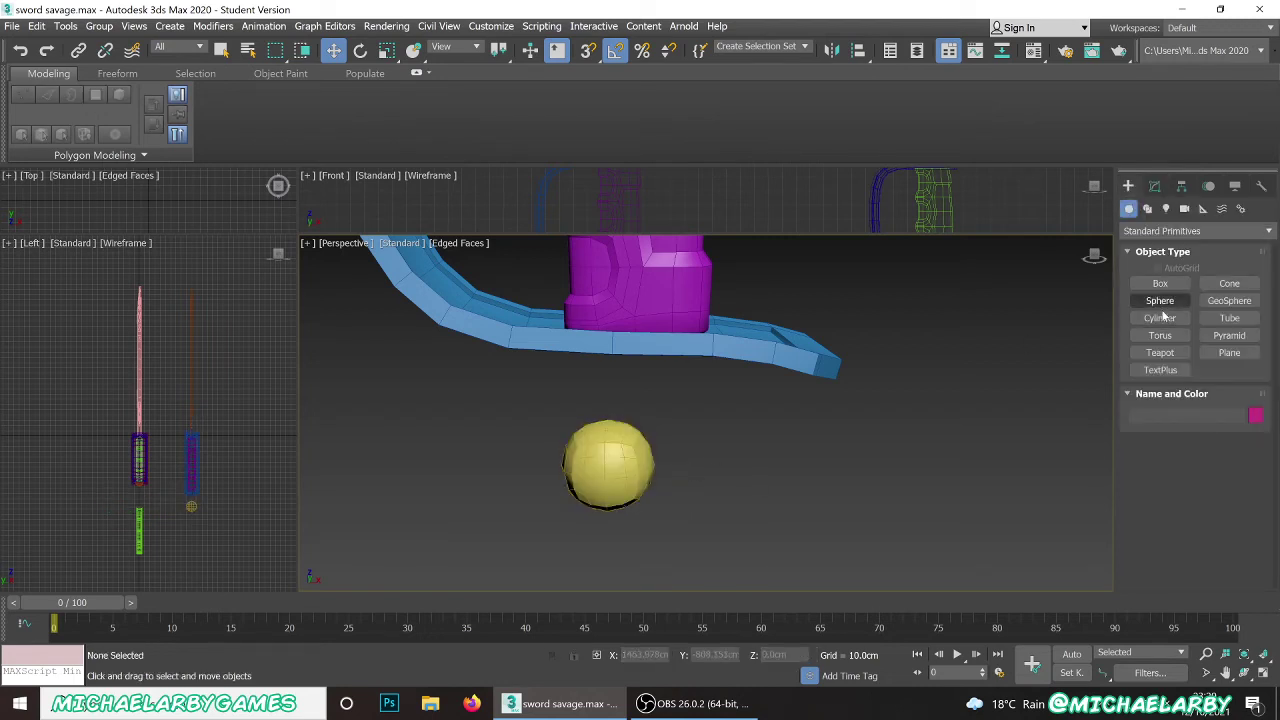
pyautogui.click(1160, 300)
pyautogui.moveTo(745, 478); pyautogui.dragTo(784, 496)
pyautogui.scroll(-4, 731, 427)
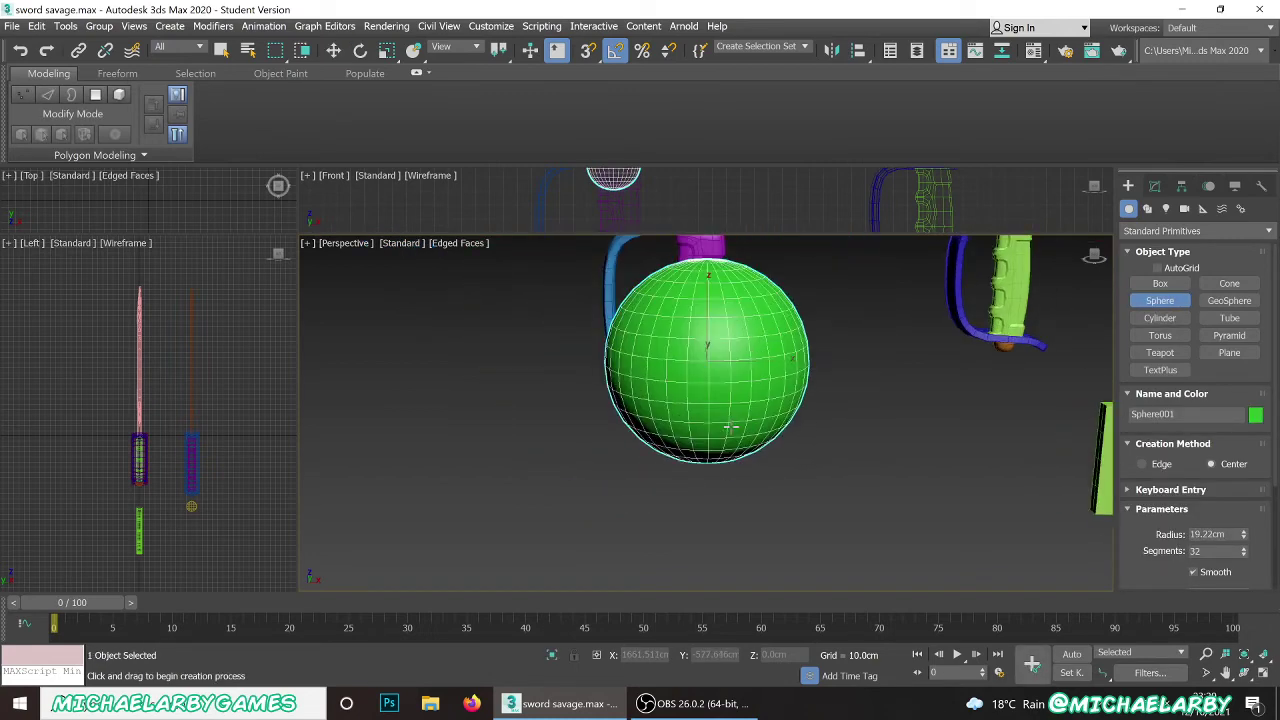
pyautogui.scroll(3, 731, 427)
pyautogui.moveTo(688, 444)
pyautogui.keyDown('alt'); pyautogui.mouseDown(button='middle')
pyautogui.moveTo(711, 457)
pyautogui.moveTo(694, 451)
pyautogui.mouseUp(button='middle'); pyautogui.keyUp('alt')
pyautogui.scroll(-5, 694, 451)
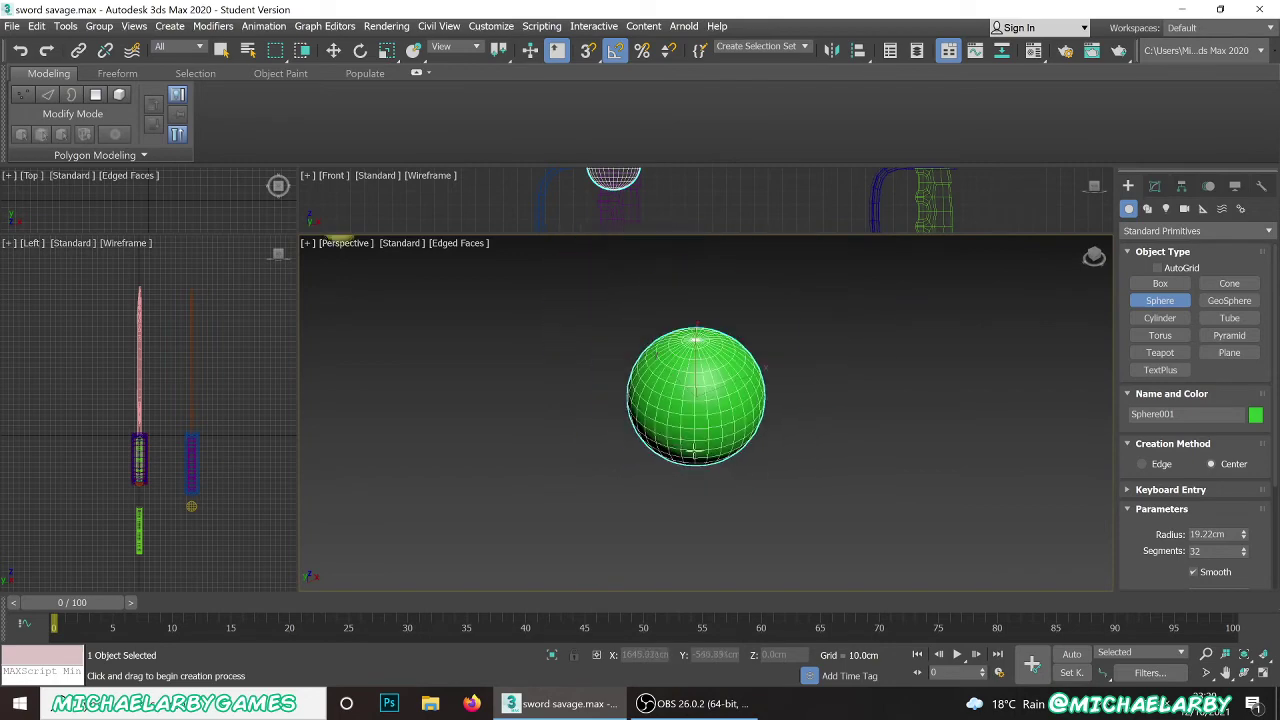
pyautogui.scroll(-4, 610, 418)
pyautogui.scroll(1, 531, 394)
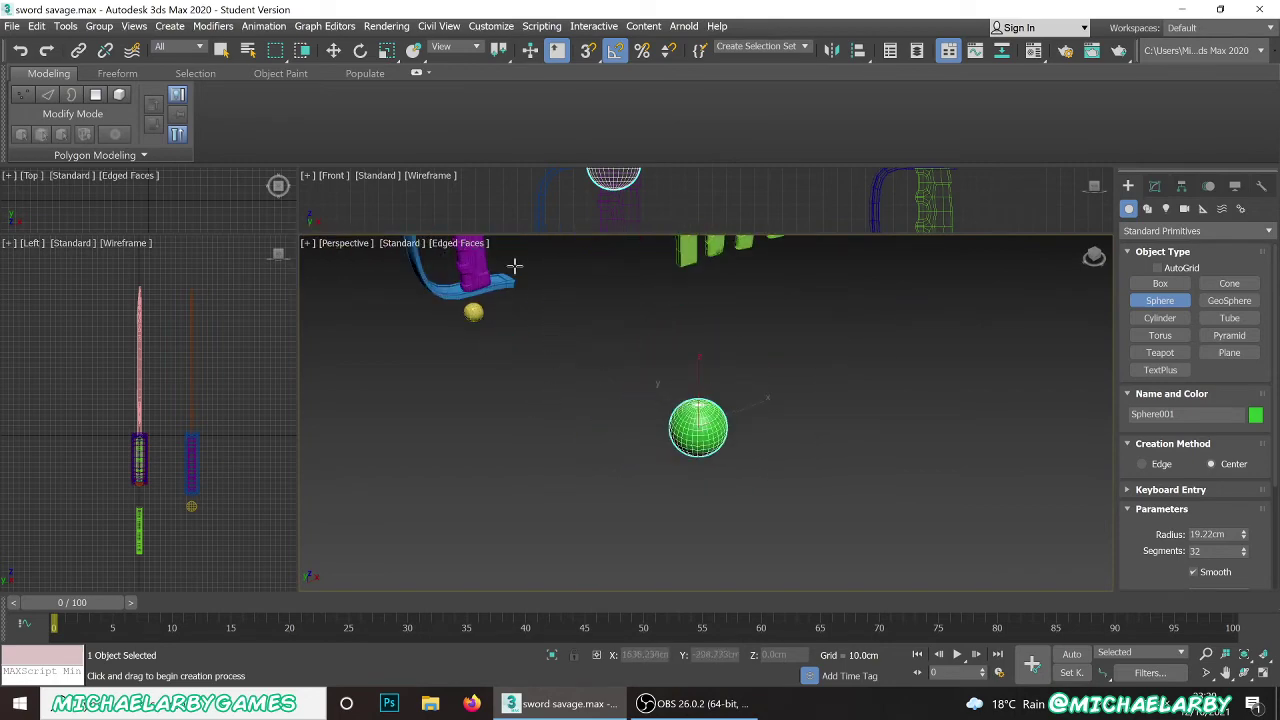
# - Move the sphere beneath the guard, beside the spherified box, to about X 1701.3, Y -136.8, Z -134.0 cm
pyautogui.click(334, 50)
pyautogui.moveTo(675, 403); pyautogui.dragTo(438, 250)
pyautogui.moveTo(559, 322); pyautogui.dragTo(690, 445, button='middle')
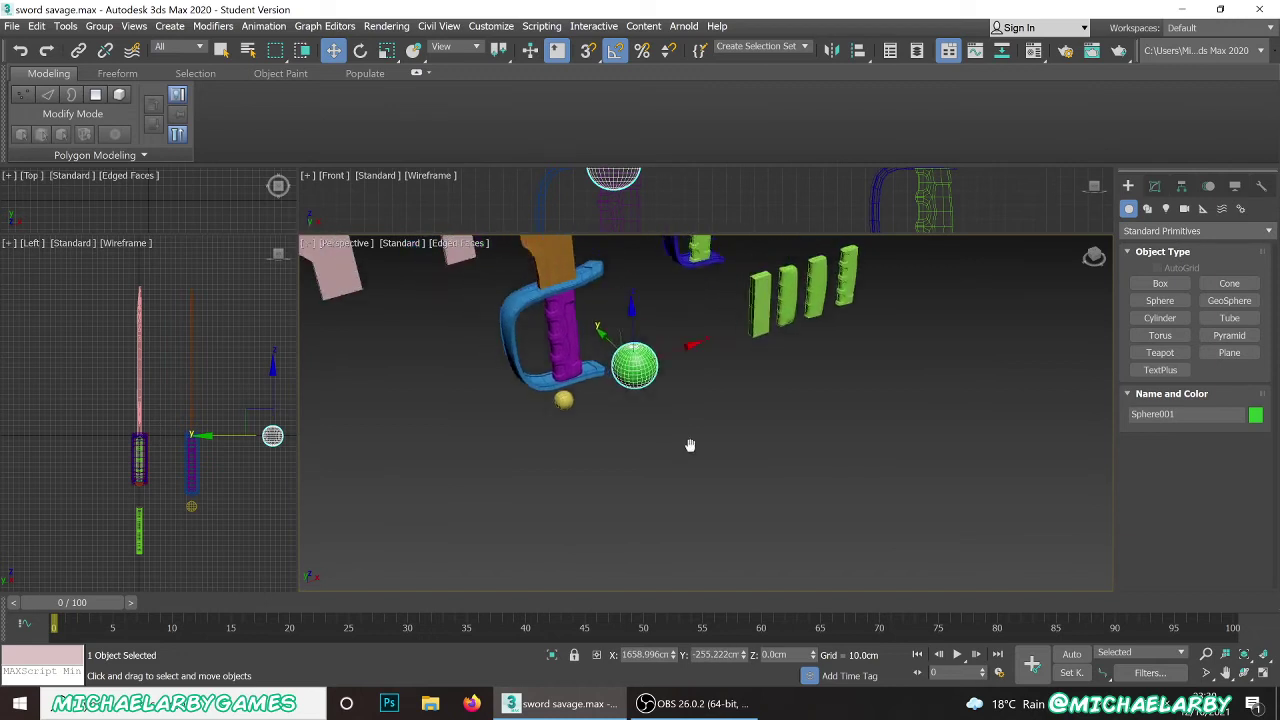
pyautogui.scroll(3, 695, 445)
pyautogui.moveTo(700, 341); pyautogui.dragTo(555, 441)
pyautogui.keyDown('alt'); pyautogui.moveTo(486, 466); pyautogui.dragTo(623, 489, button='middle'); pyautogui.keyUp('alt')
pyautogui.moveTo(631, 471); pyautogui.dragTo(706, 474)
pyautogui.scroll(4, 590, 468)
pyautogui.click(604, 478)
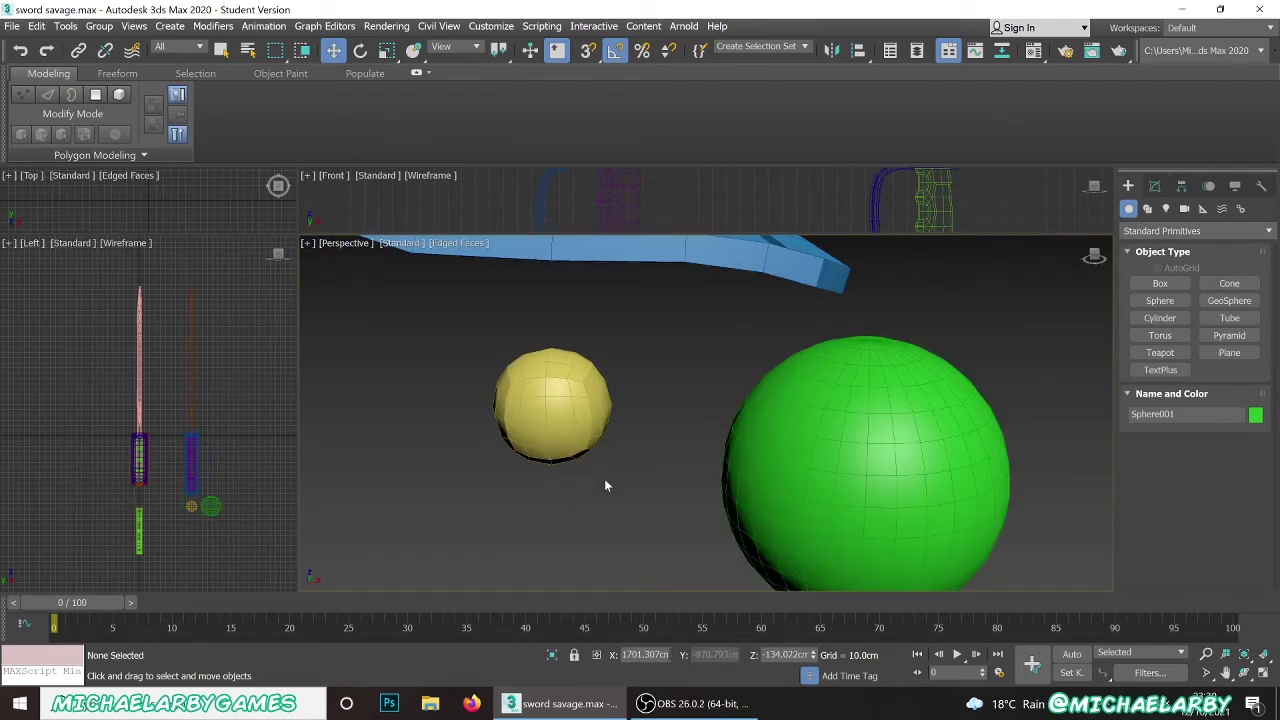
# - Compare the polygon layout of the green sphere with that of the spherified box, and delete the green sphere
pyautogui.click(558, 415)
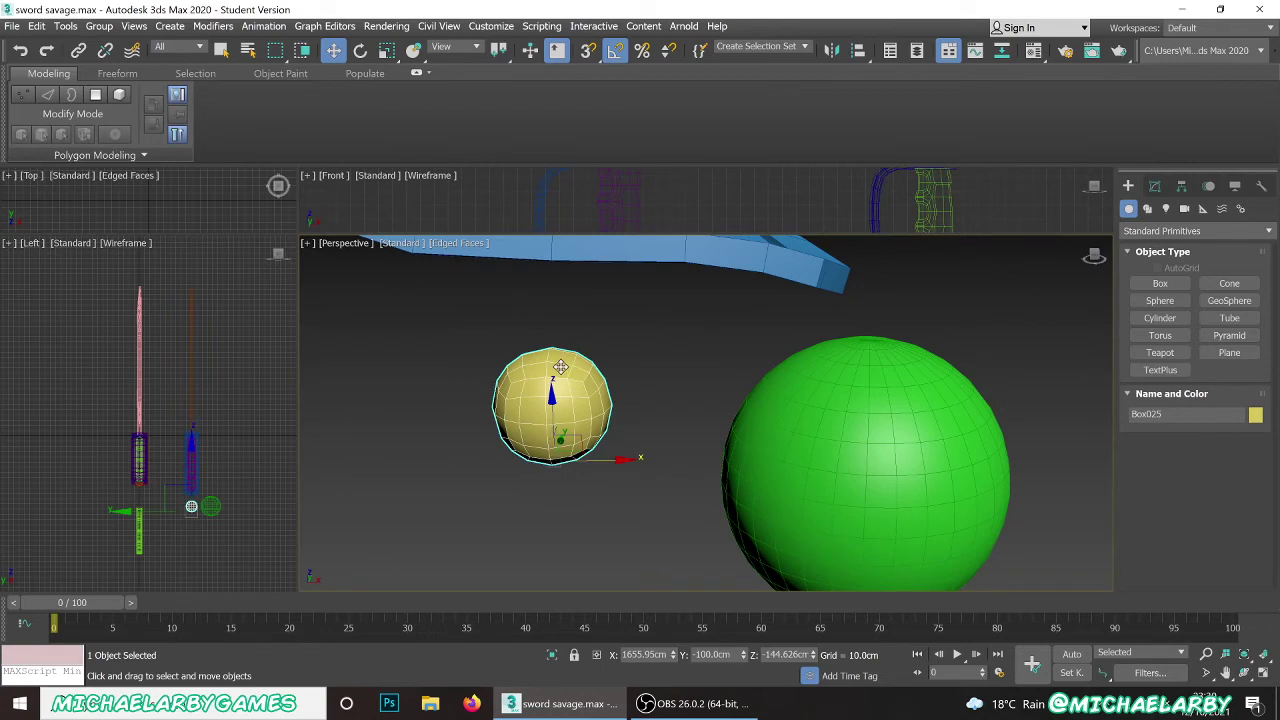
pyautogui.keyDown('alt'); pyautogui.moveTo(567, 398); pyautogui.dragTo(654, 423, button='middle'); pyautogui.keyUp('alt')
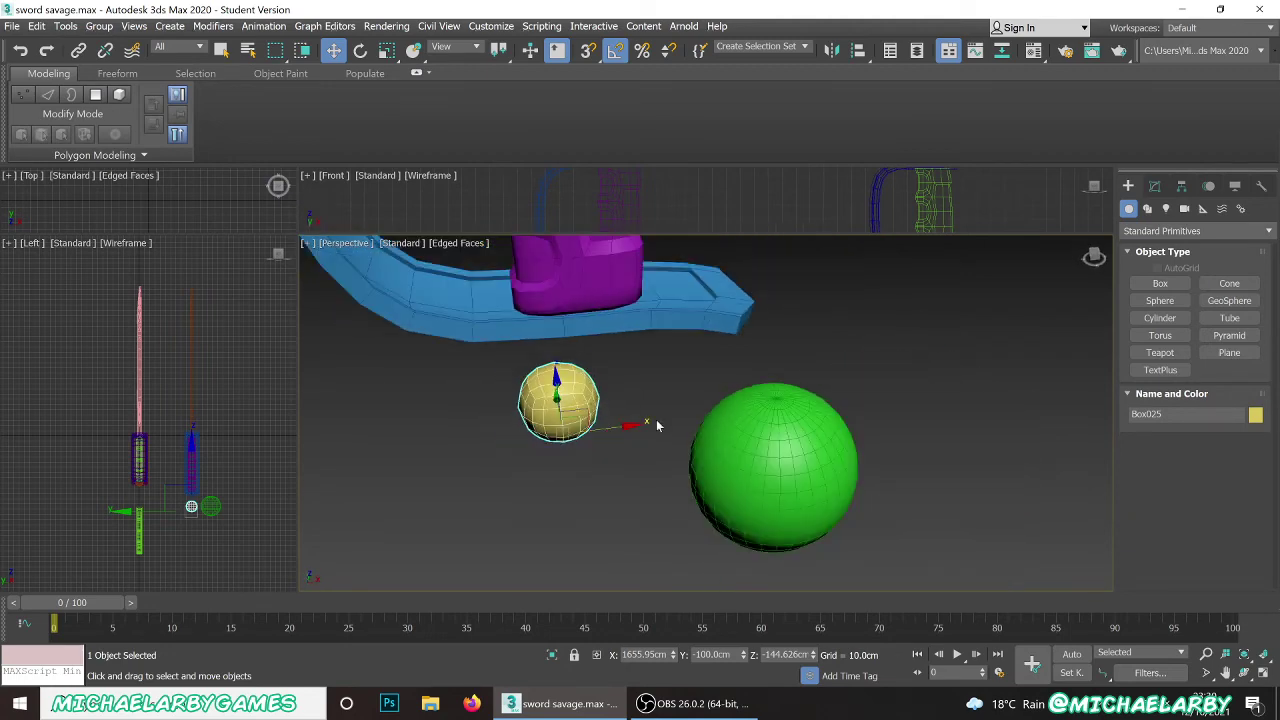
pyautogui.click(755, 425)
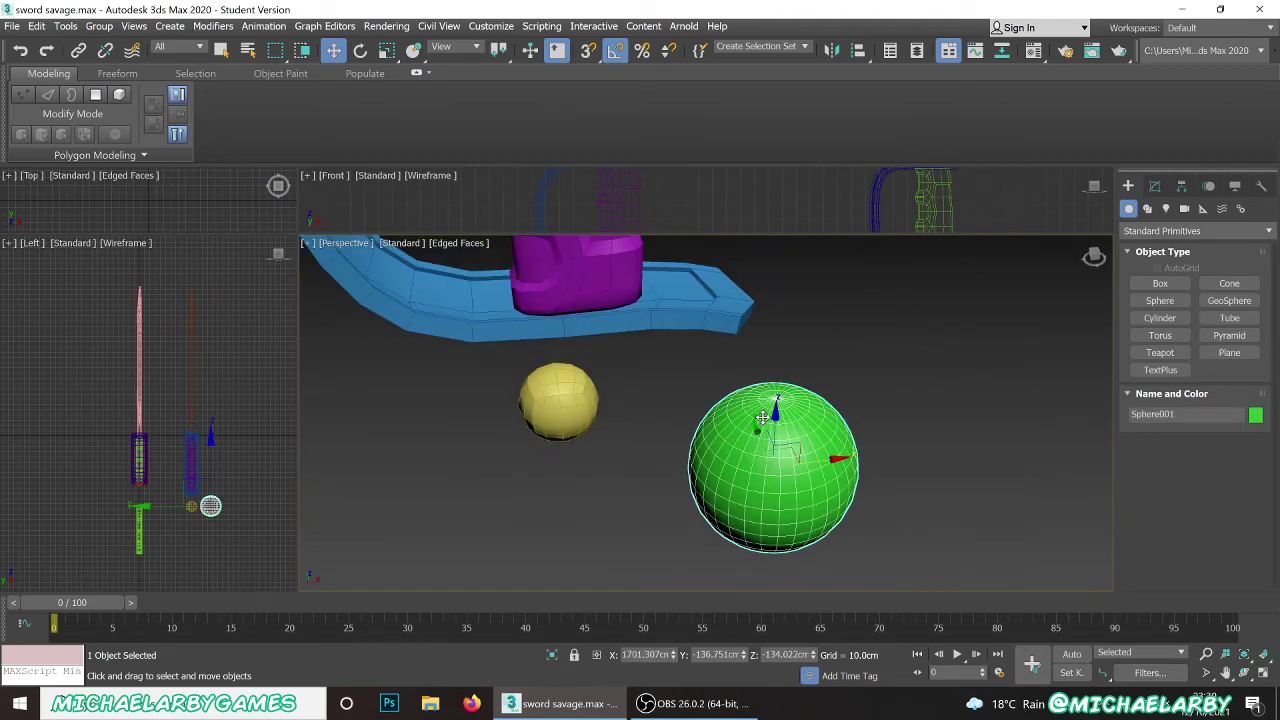
pyautogui.scroll(2, 764, 420)
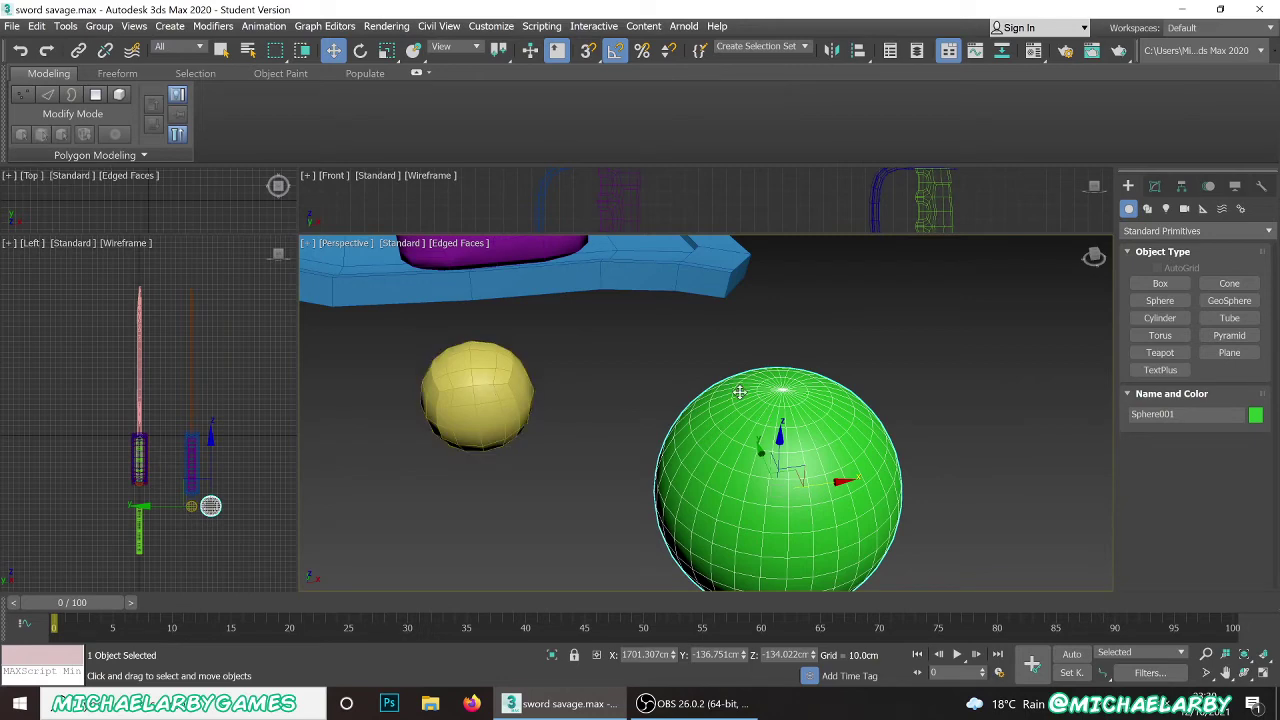
pyautogui.scroll(1, 781, 383)
pyautogui.scroll(-2, 757, 393)
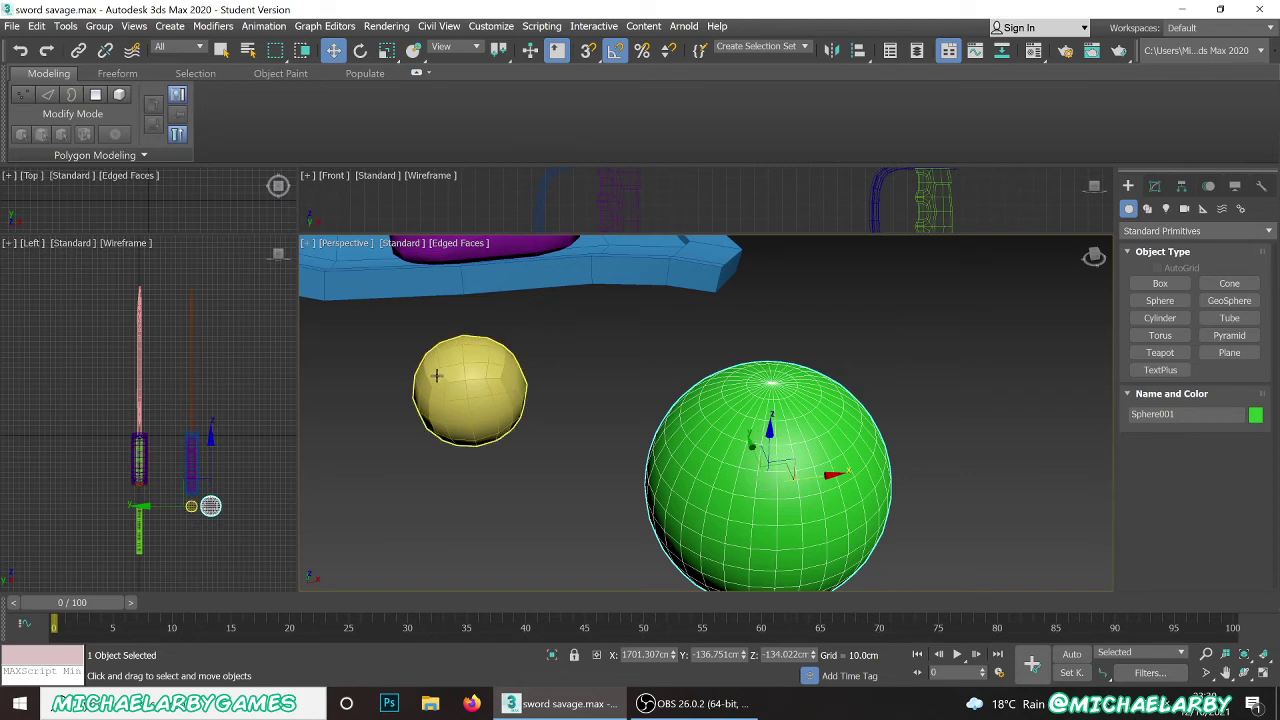
pyautogui.click(478, 405)
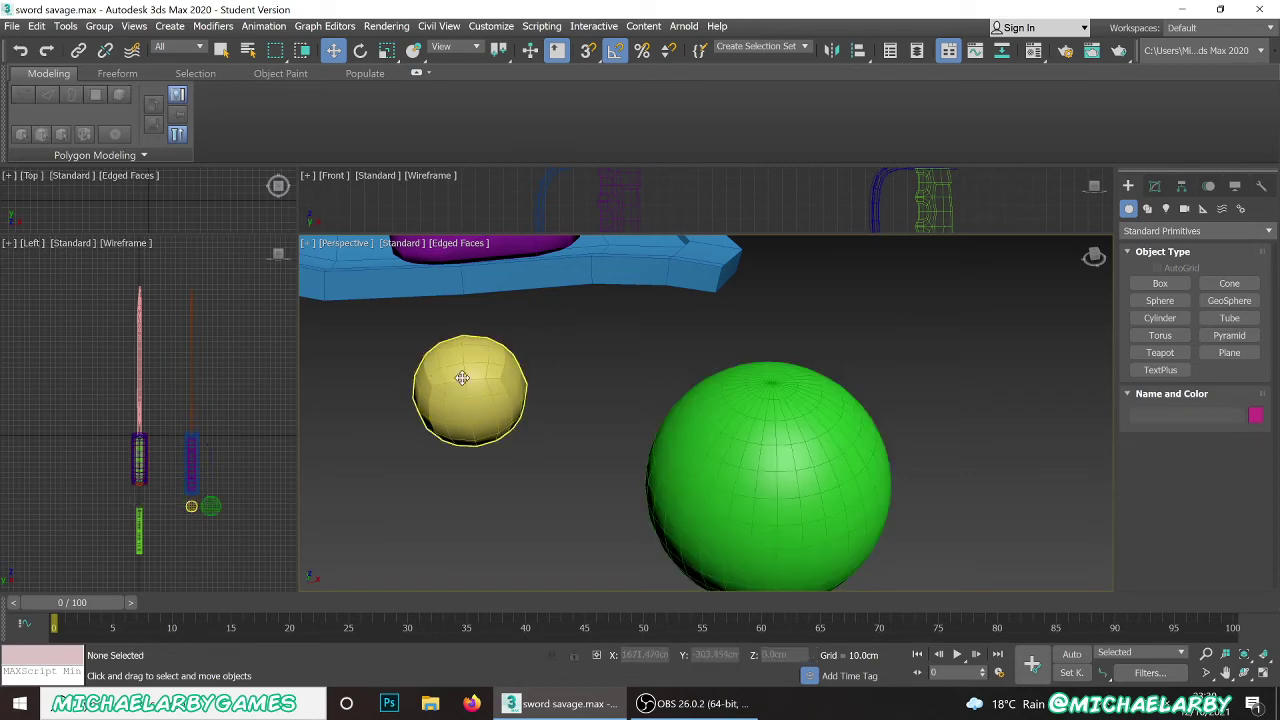
pyautogui.click(704, 440)
pyautogui.click(472, 390)
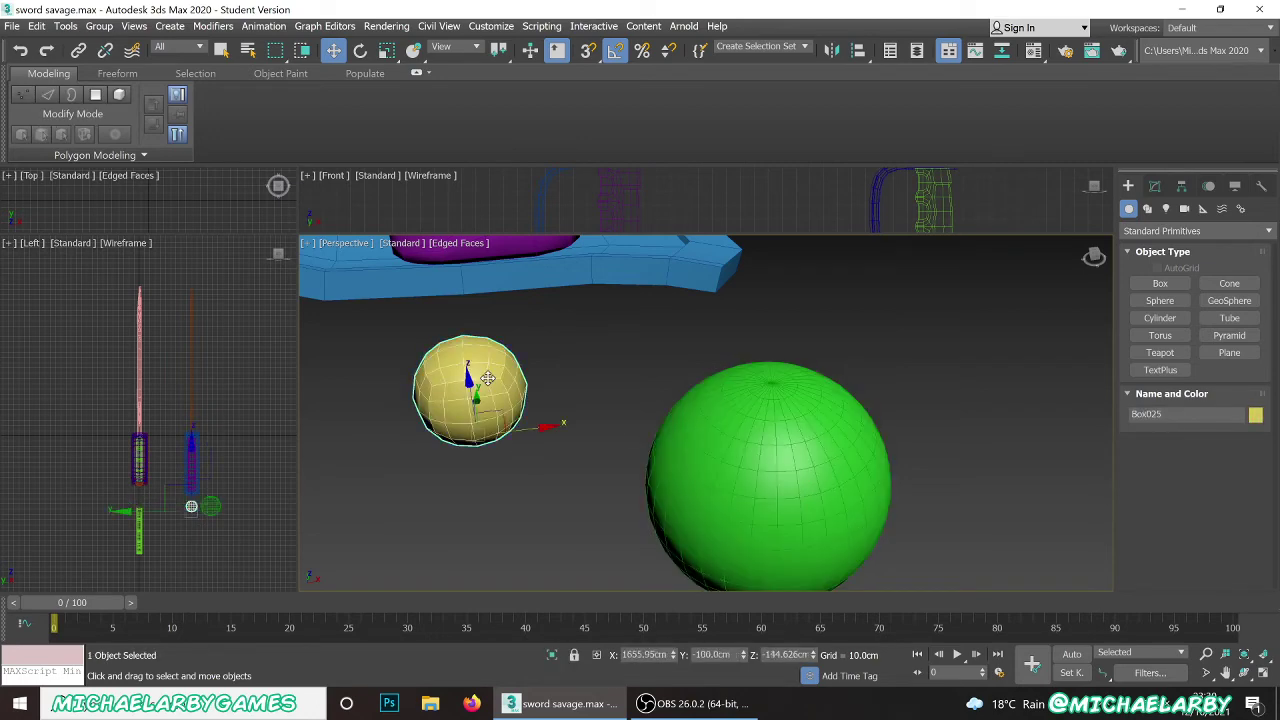
pyautogui.click(702, 440)
pyautogui.click(473, 375)
pyautogui.click(746, 457)
pyautogui.press('Delete')
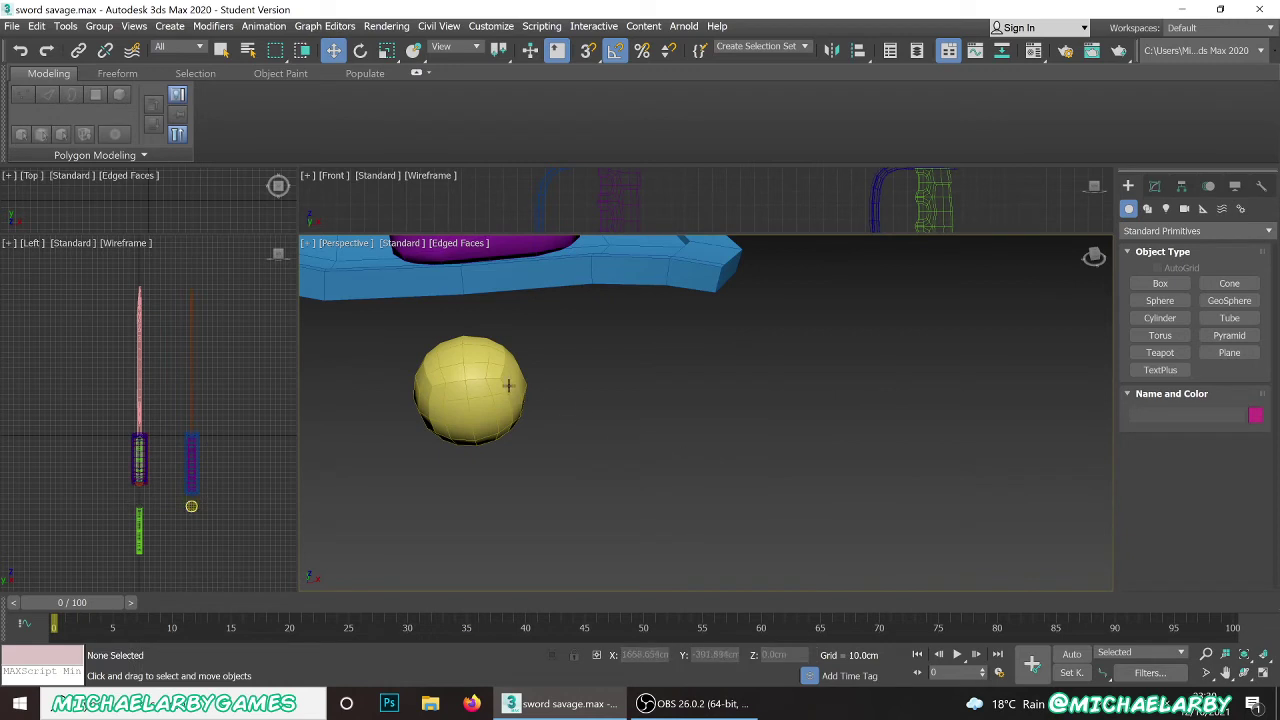
# - Convert the spherified box beneath the guard to an Editable Poly and deselect it
pyautogui.click(508, 386)
pyautogui.keyDown('alt'); pyautogui.moveTo(516, 392); pyautogui.dragTo(575, 428, button='middle'); pyautogui.keyUp('alt')
pyautogui.click(713, 440)
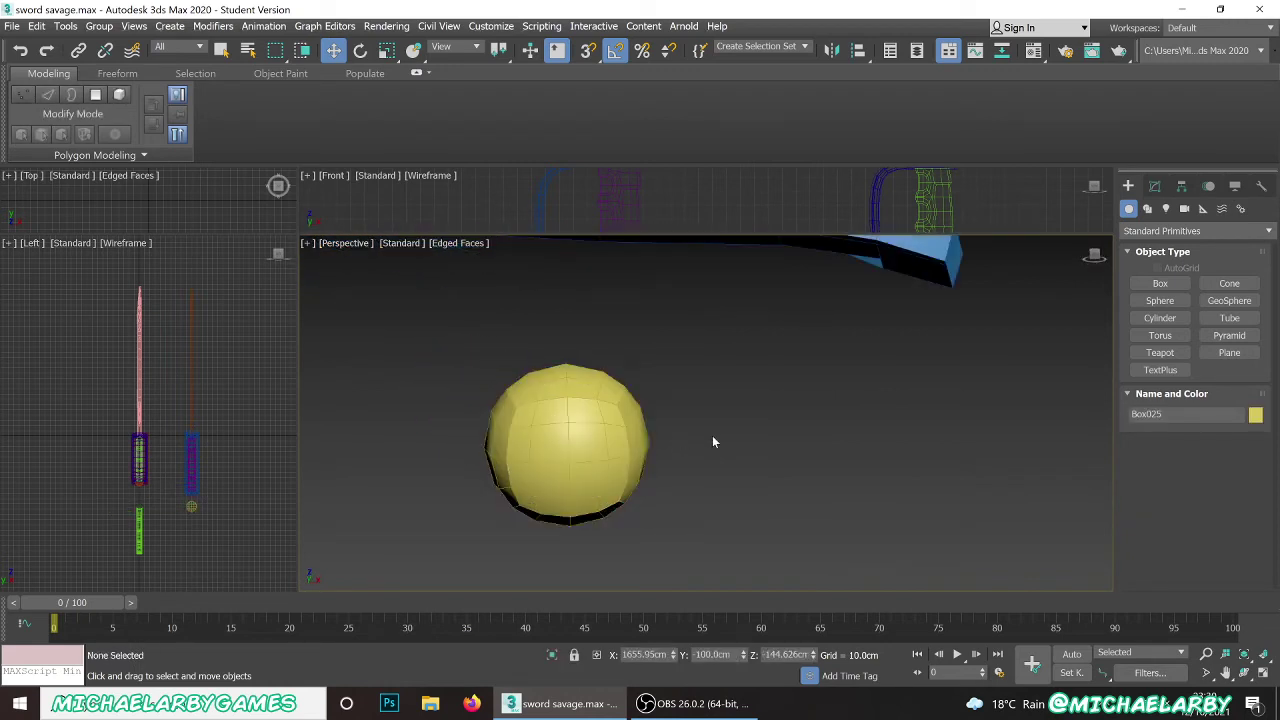
pyautogui.click(571, 429)
pyautogui.click(1155, 187)
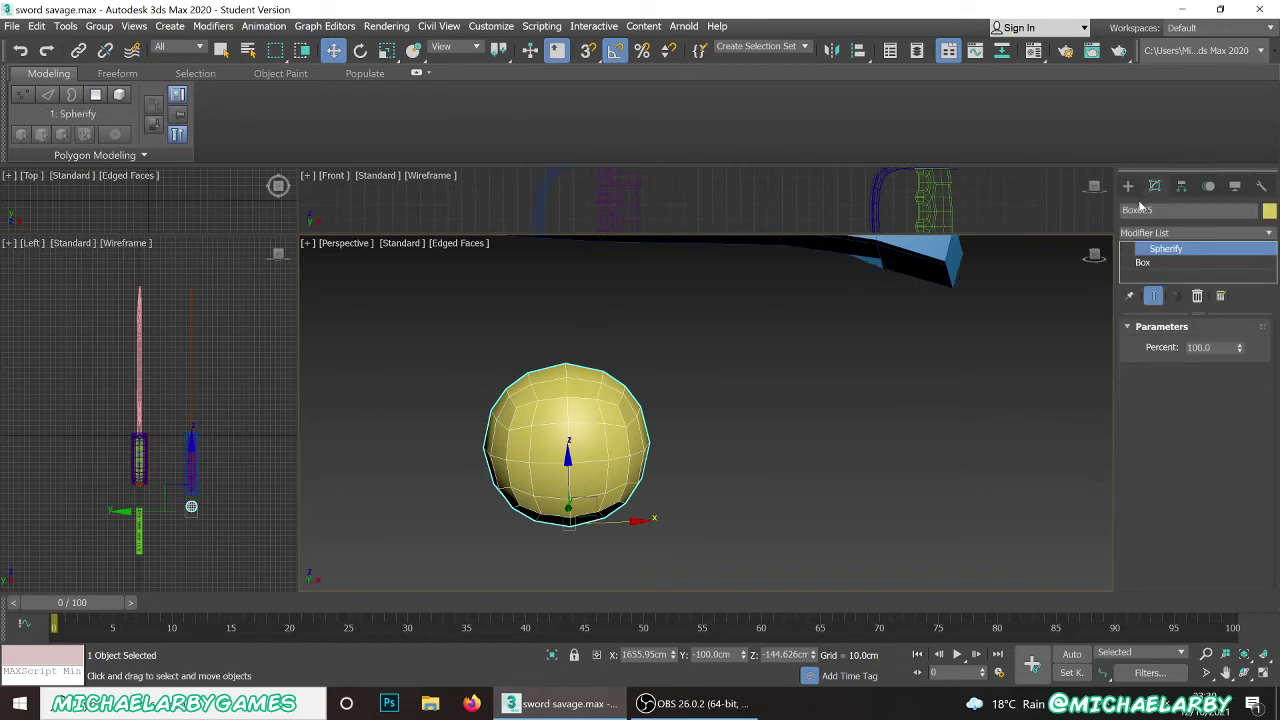
pyautogui.rightClick(597, 409)
pyautogui.moveTo(724, 586)
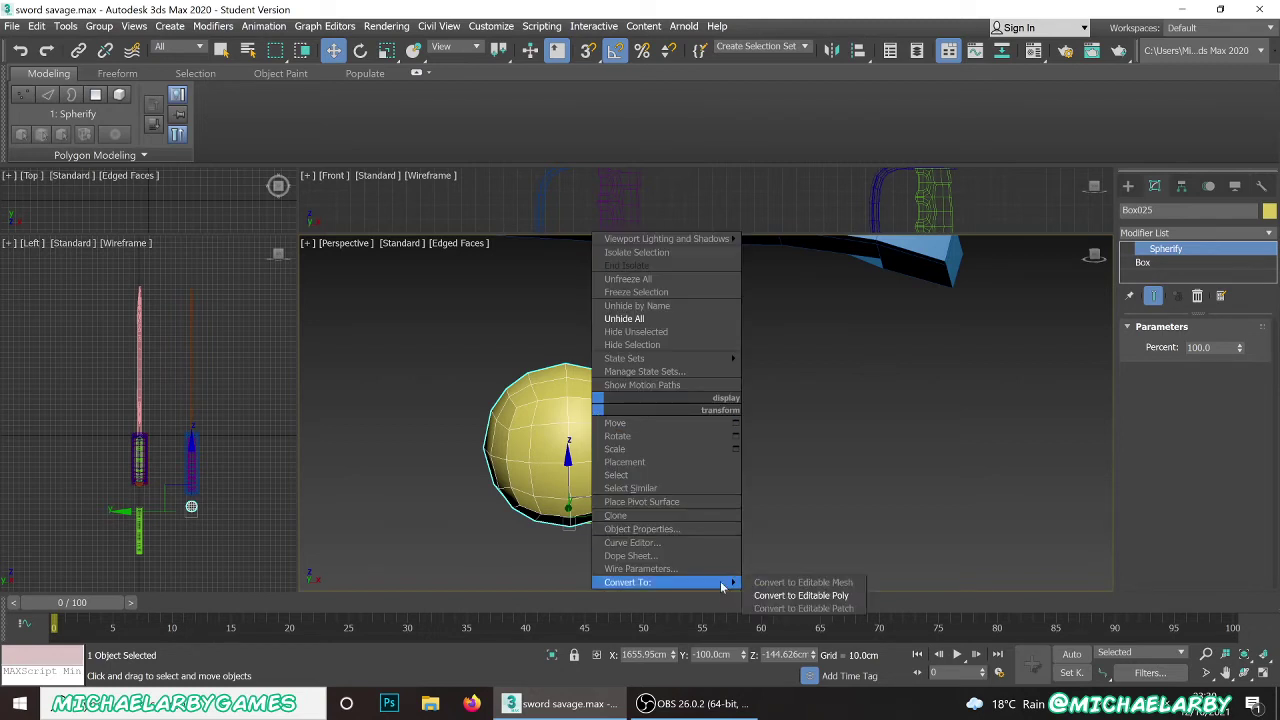
pyautogui.click(800, 595)
pyautogui.click(728, 494)
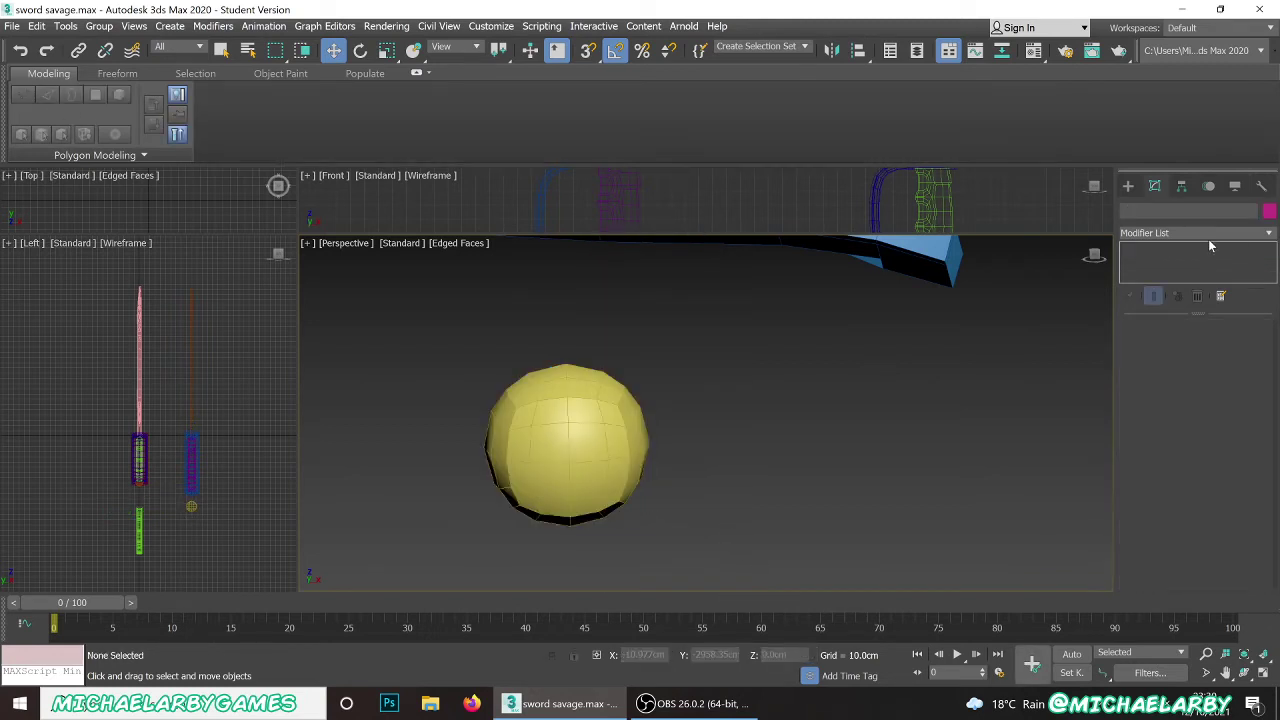
# - Hide the edged faces in the perspective view and select all polygons of the pommel ball
pyautogui.click(608, 438)
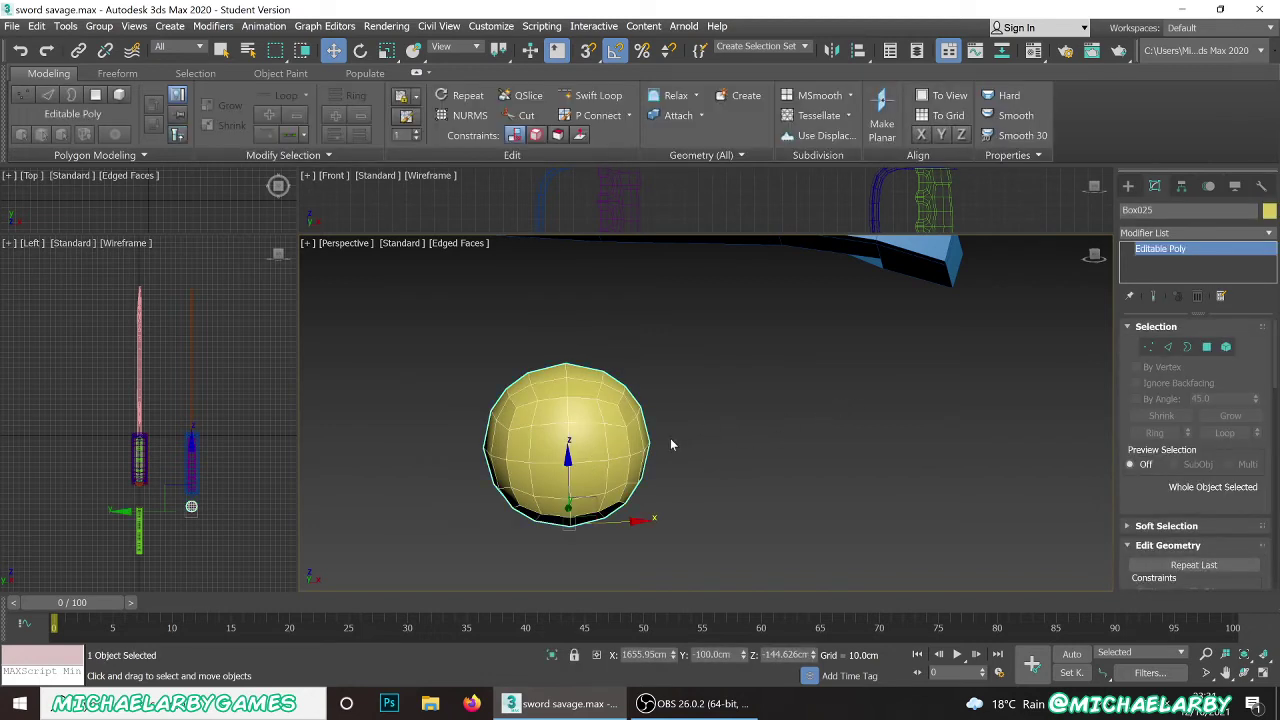
pyautogui.press('F4')
pyautogui.moveTo(637, 354)
pyautogui.keyDown('alt'); pyautogui.mouseDown(button='middle')
pyautogui.moveTo(642, 380)
pyautogui.moveTo(677, 358)
pyautogui.moveTo(608, 376)
pyautogui.moveTo(586, 338)
pyautogui.moveTo(627, 370)
pyautogui.moveTo(662, 369)
pyautogui.mouseUp(button='middle'); pyautogui.keyUp('alt')
pyautogui.keyDown('alt'); pyautogui.moveTo(591, 416); pyautogui.dragTo(650, 430, button='middle'); pyautogui.keyUp('alt')
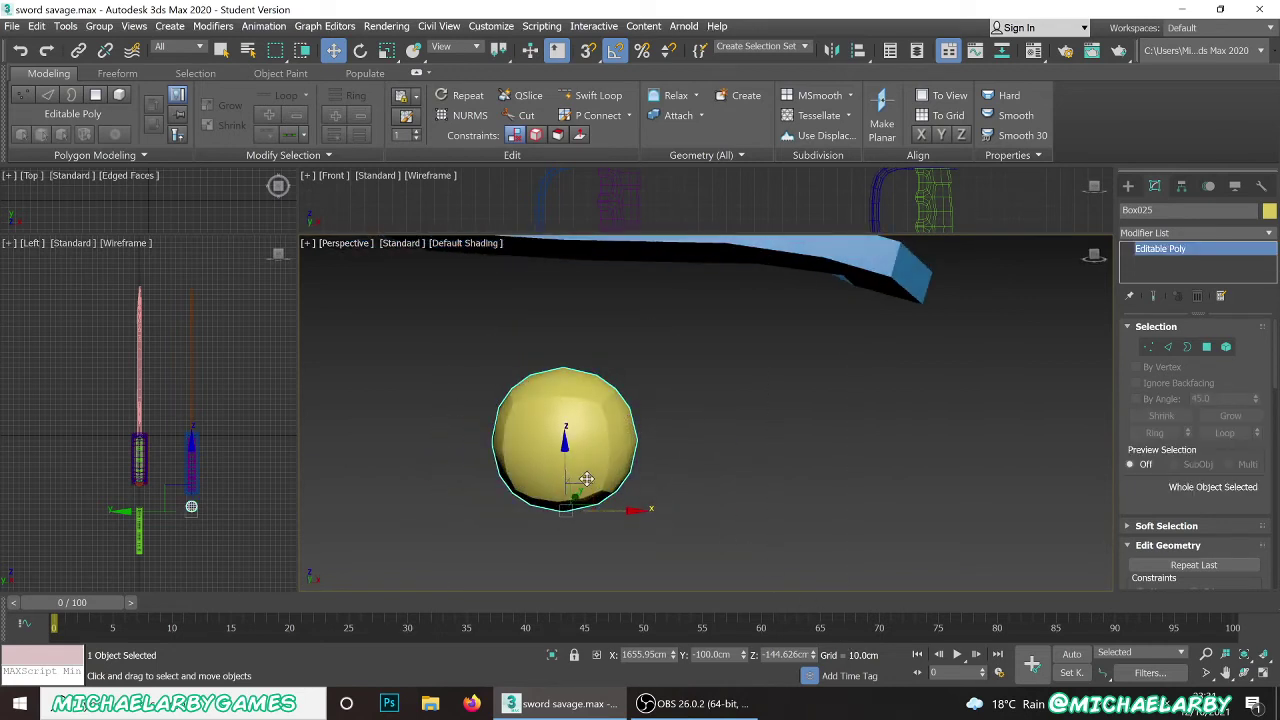
pyautogui.click(1206, 346)
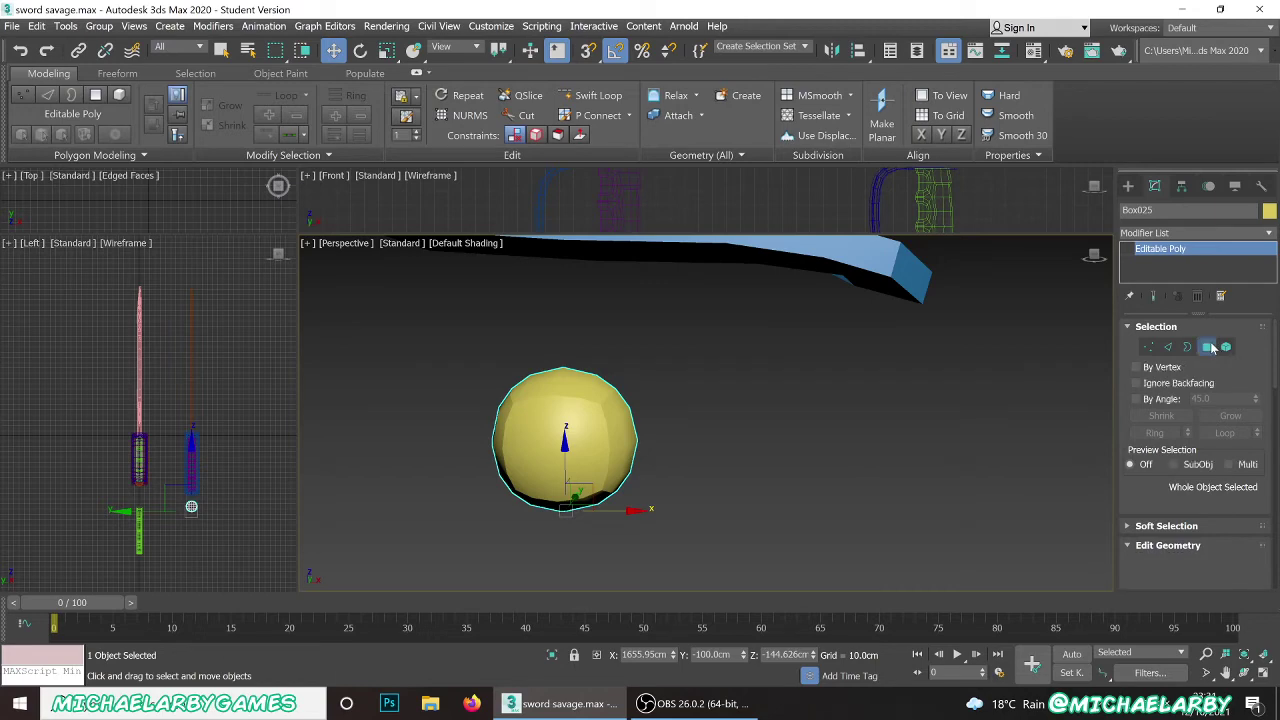
pyautogui.moveTo(674, 521); pyautogui.dragTo(674, 521)
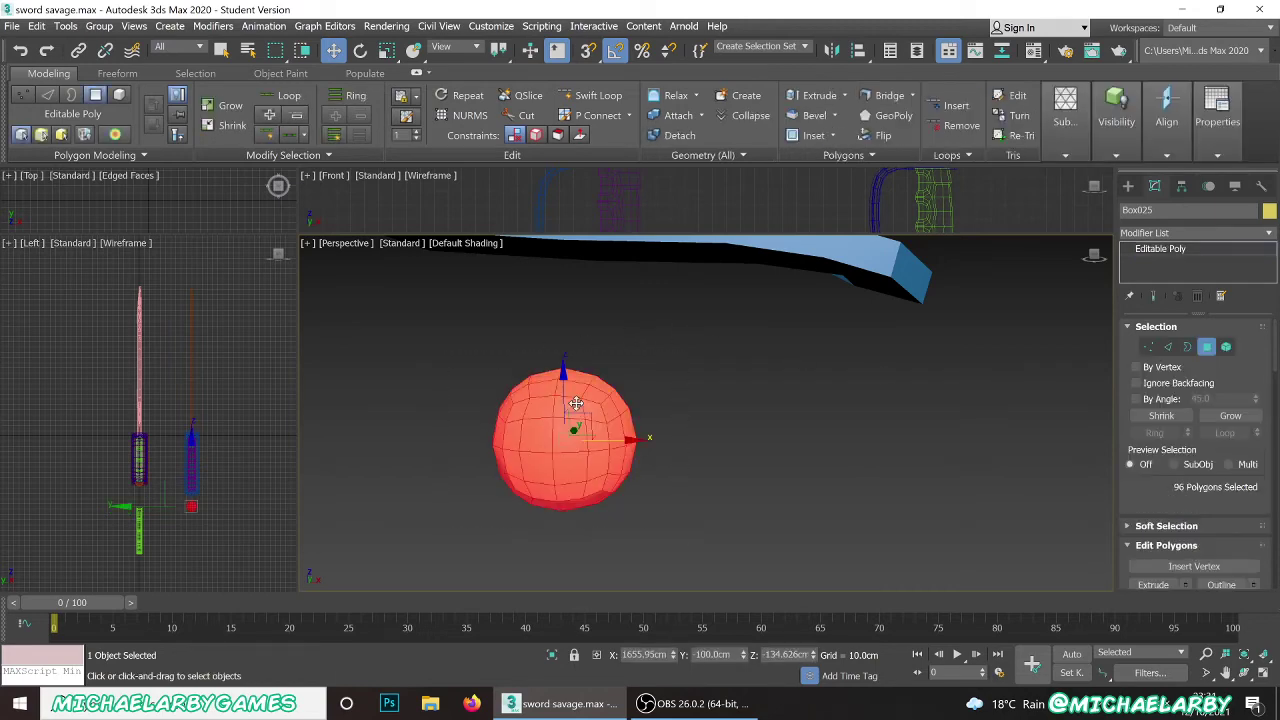
pyautogui.scroll(-4, 574, 408)
pyautogui.moveTo(571, 426)
pyautogui.keyDown('alt'); pyautogui.mouseDown(button='middle')
pyautogui.moveTo(714, 414)
pyautogui.moveTo(595, 428)
pyautogui.mouseUp(button='middle'); pyautogui.keyUp('alt')
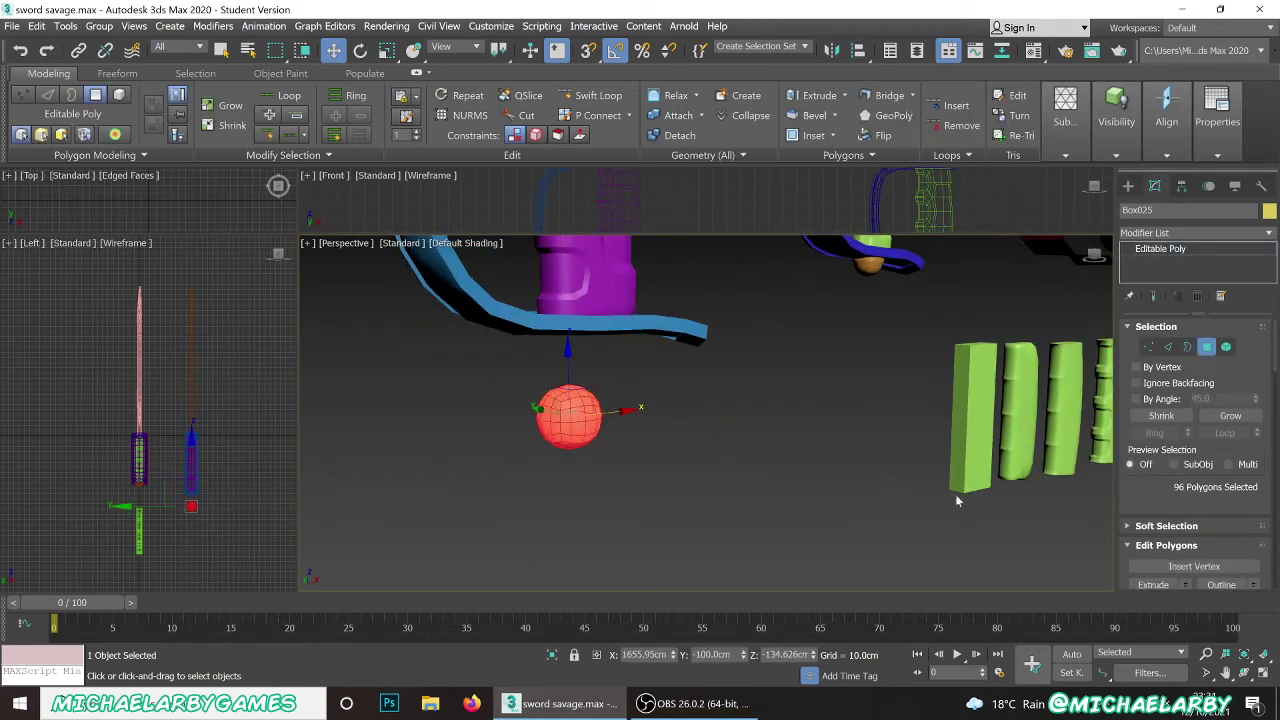
# - Clear the ball's smoothing groups, assign all its polygons to smoothing group 1, and show the edged faces again
pyautogui.scroll(-10, 1163, 445)
pyautogui.scroll(-15, 1163, 445)
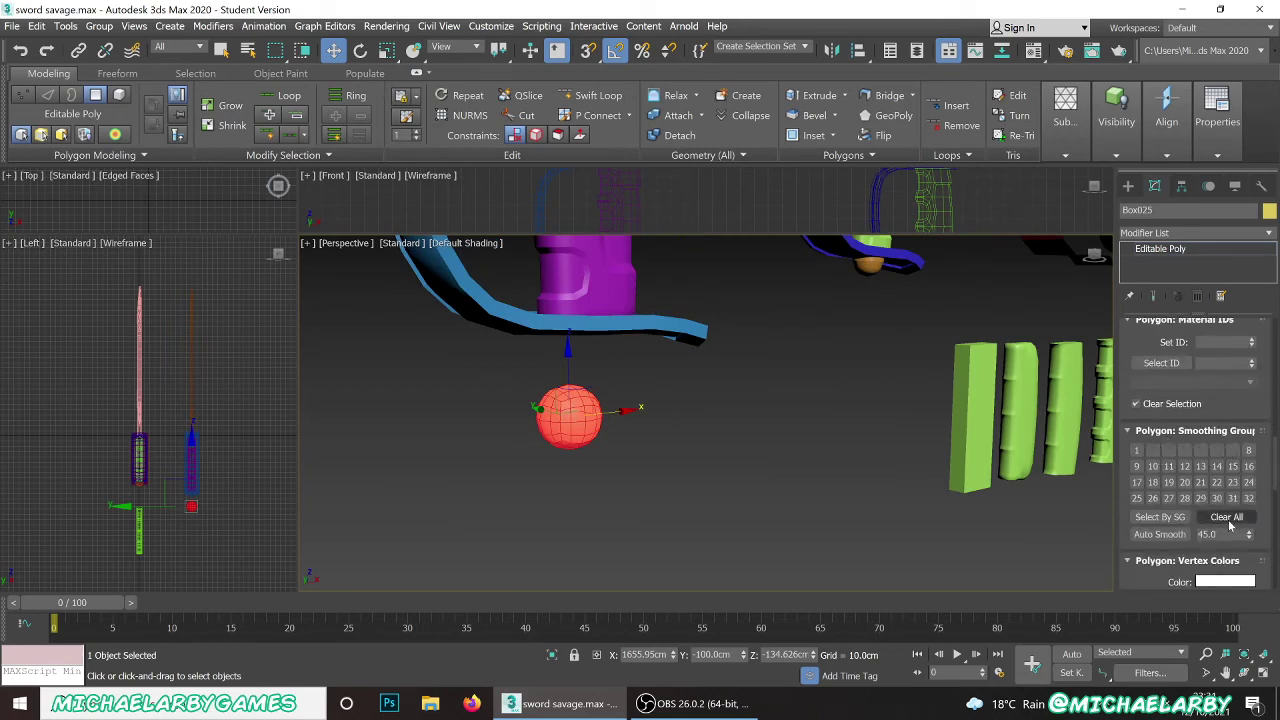
pyautogui.scroll(5, 548, 413)
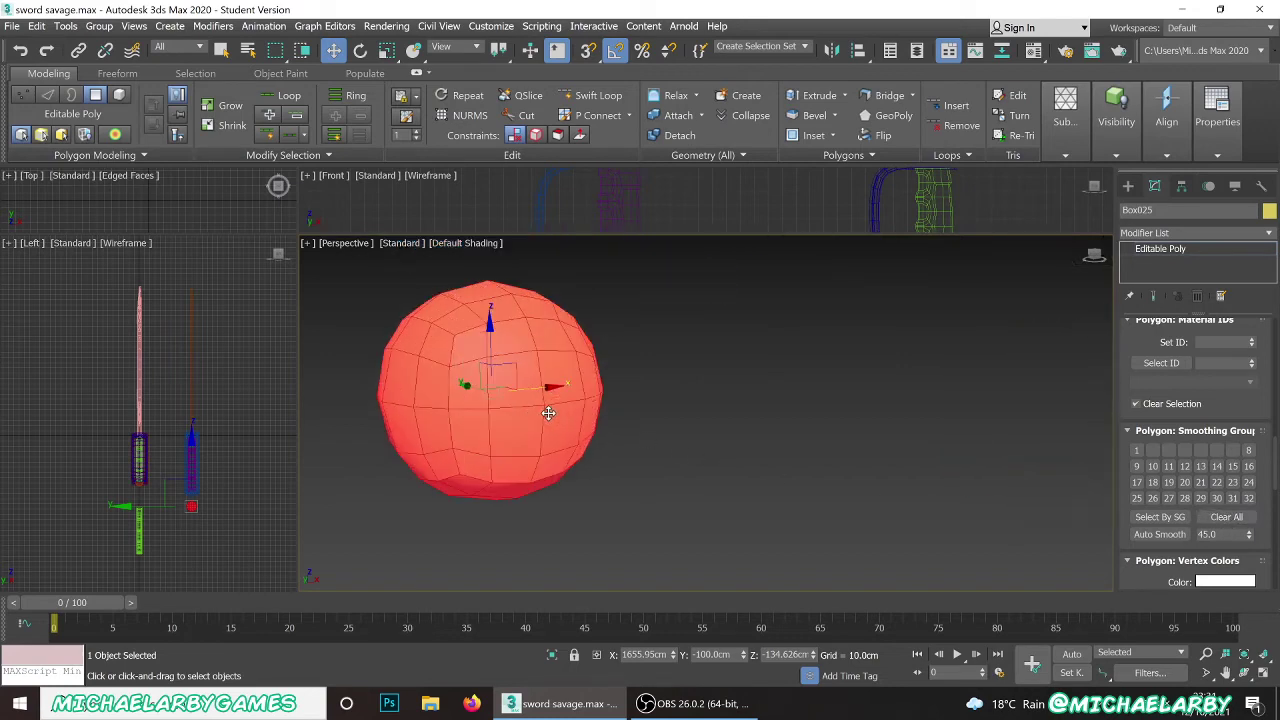
pyautogui.click(1217, 517)
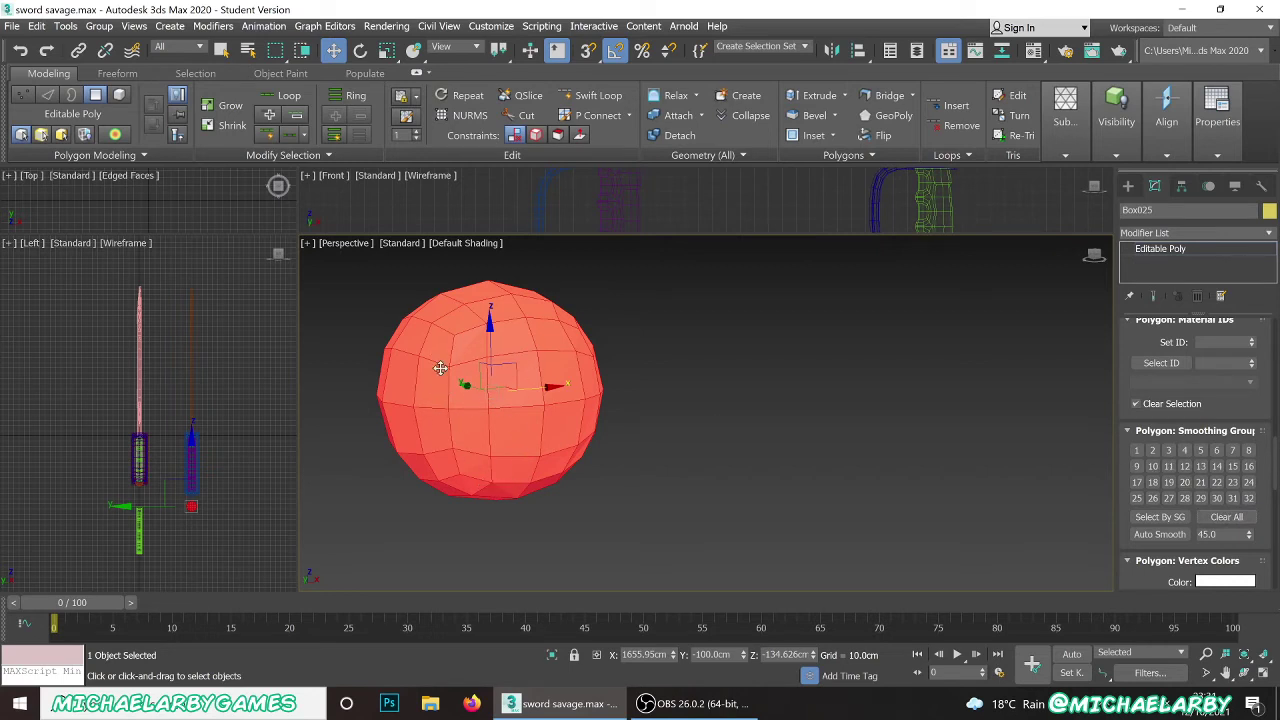
pyautogui.click(1137, 451)
pyautogui.click(632, 469)
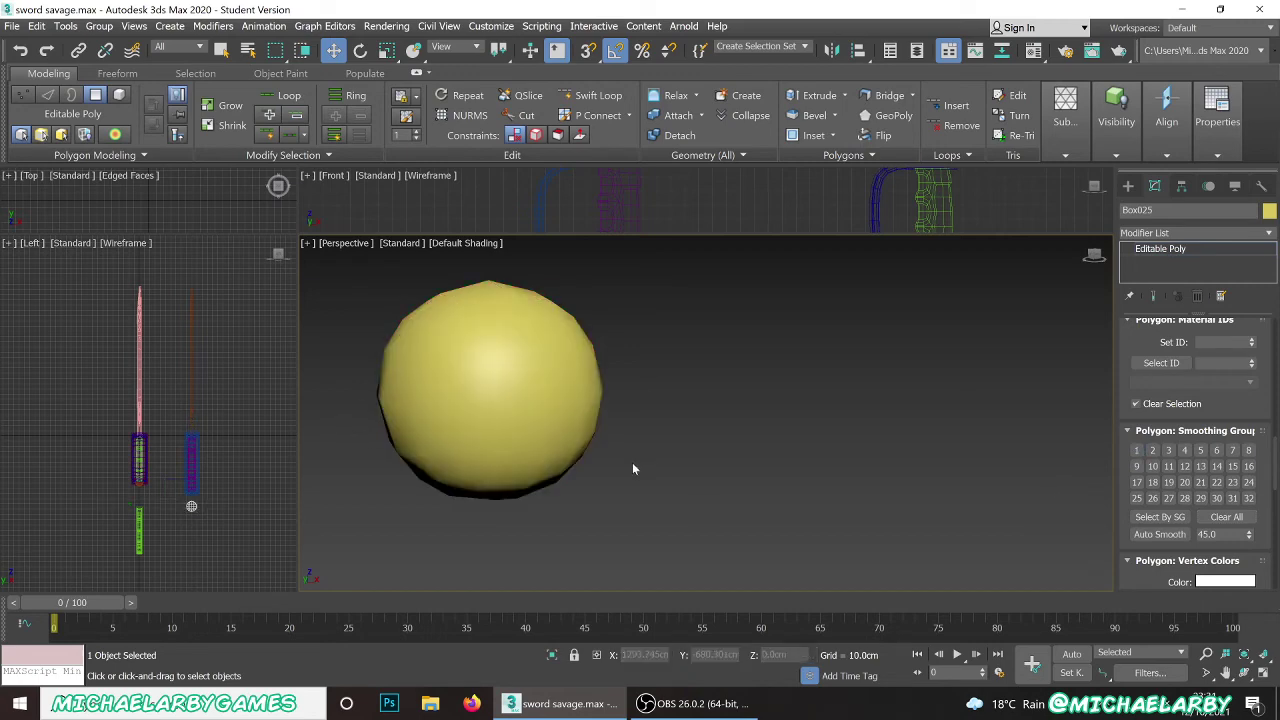
pyautogui.click(493, 371)
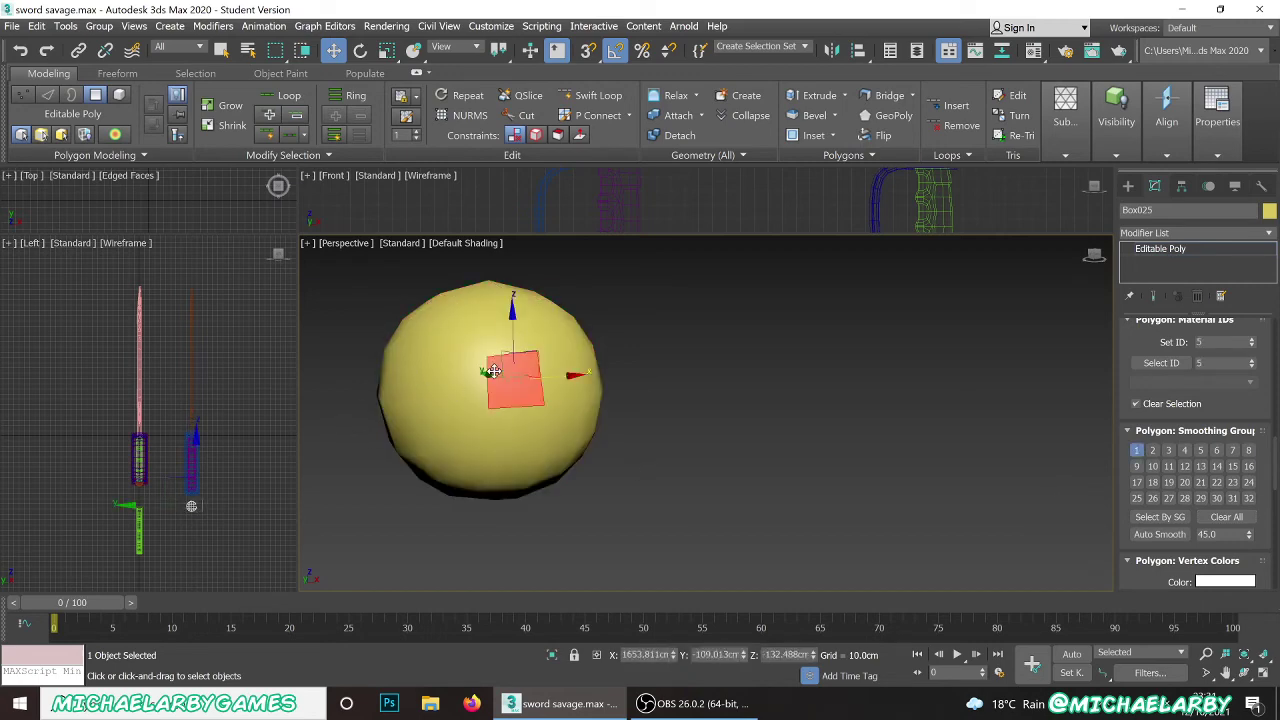
pyautogui.click(590, 458)
pyautogui.press('F4')
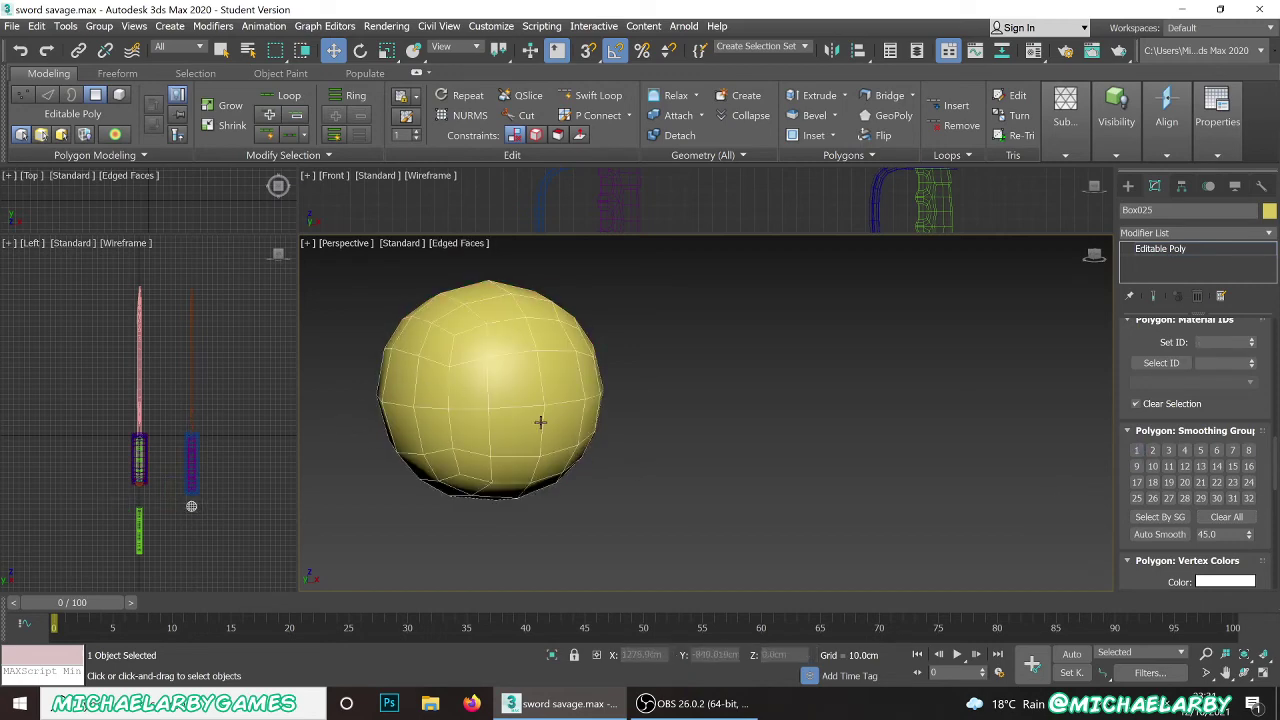
# - Try deleting the polygons of the ball's upper half, and undo the deletion
pyautogui.scroll(-5, 572, 426)
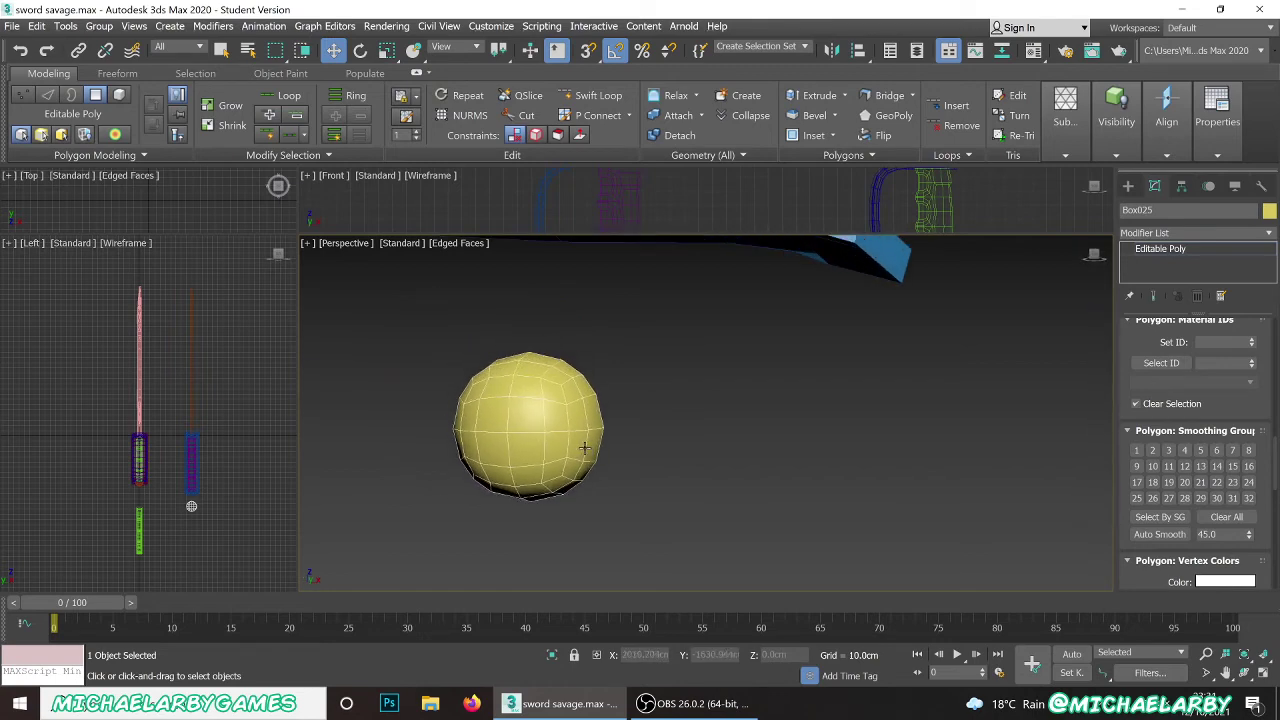
pyautogui.scroll(5, 546, 425)
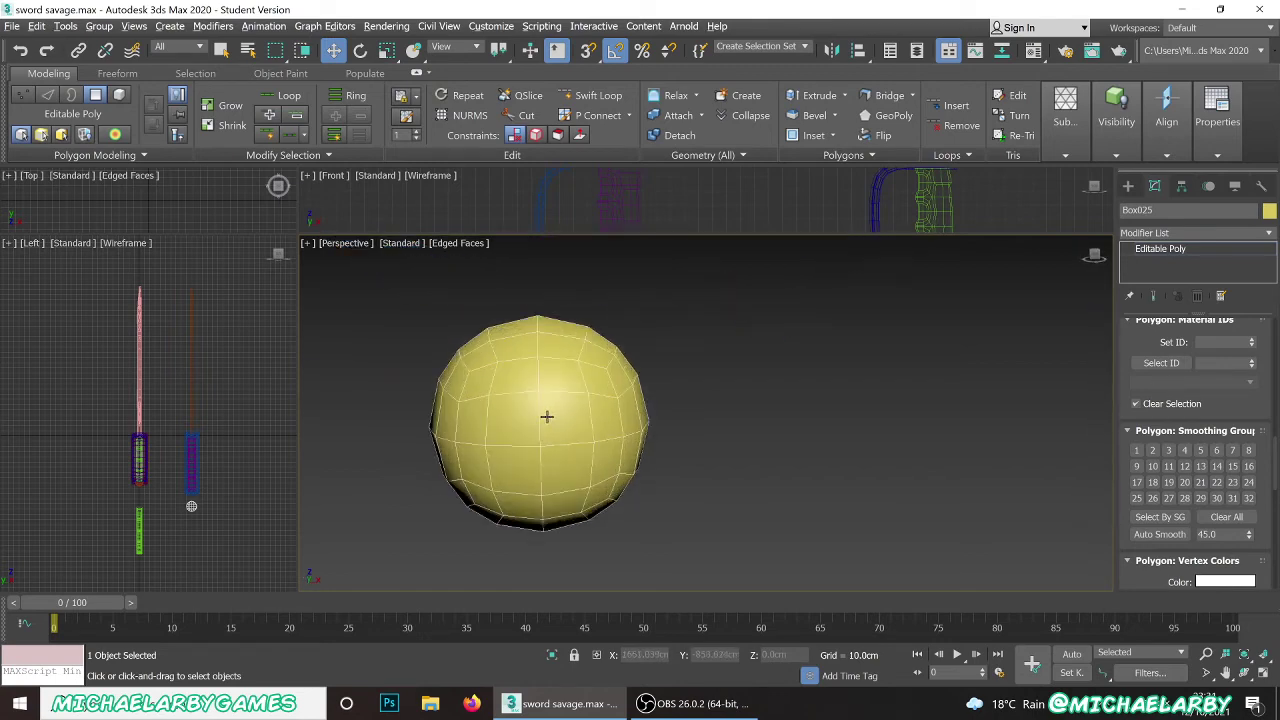
pyautogui.moveTo(542, 409); pyautogui.dragTo(590, 416, button='middle')
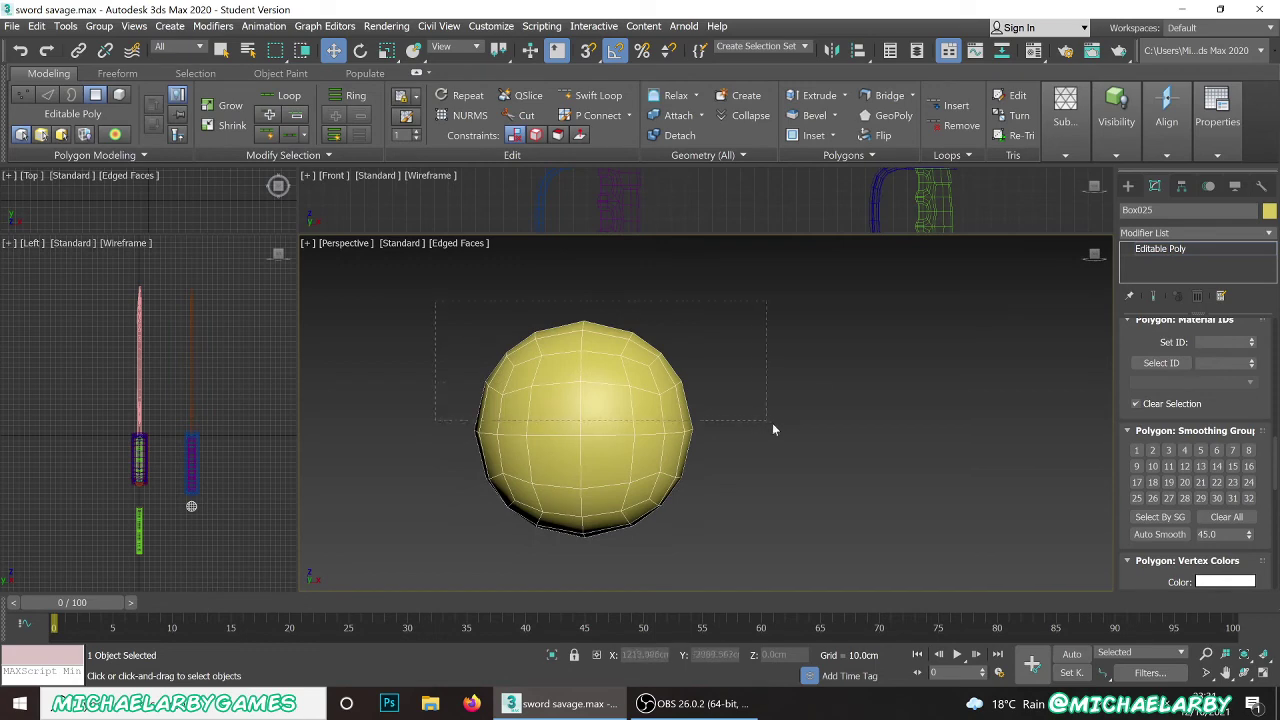
pyautogui.moveTo(772, 428); pyautogui.dragTo(770, 430)
pyautogui.press('Delete')
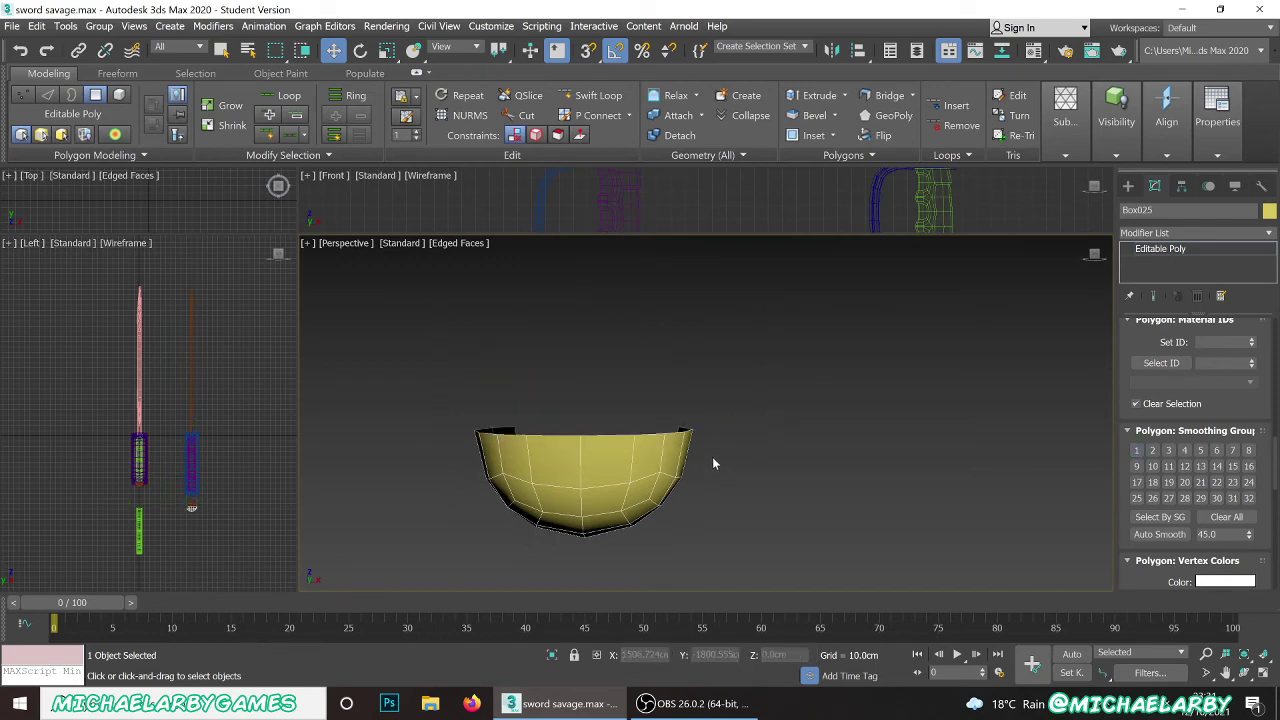
pyautogui.moveTo(721, 440)
pyautogui.keyDown('alt'); pyautogui.mouseDown(button='middle')
pyautogui.moveTo(722, 461)
pyautogui.moveTo(640, 434)
pyautogui.moveTo(708, 438)
pyautogui.mouseUp(button='middle'); pyautogui.keyUp('alt')
pyautogui.hotkey('ctrl', 'z')
pyautogui.click(794, 406)
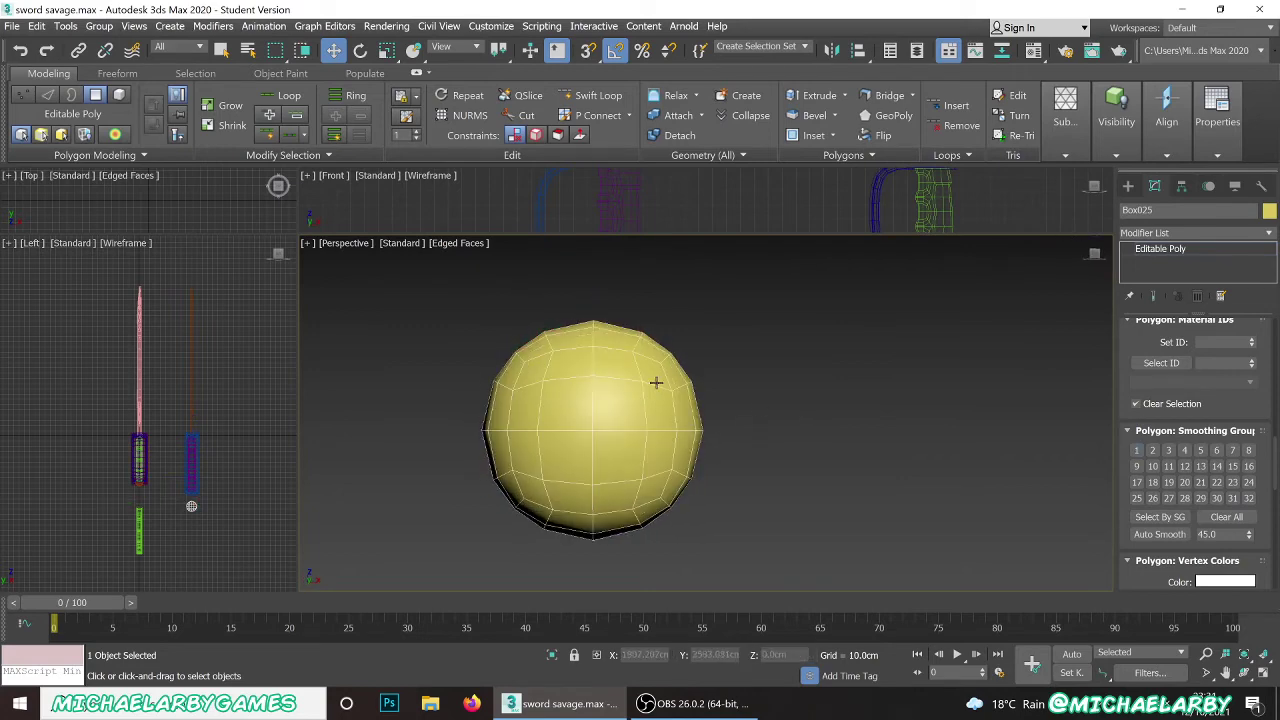
# - Delete the polygons of the pommel ball's upper half
pyautogui.moveTo(681, 396); pyautogui.dragTo(703, 398)
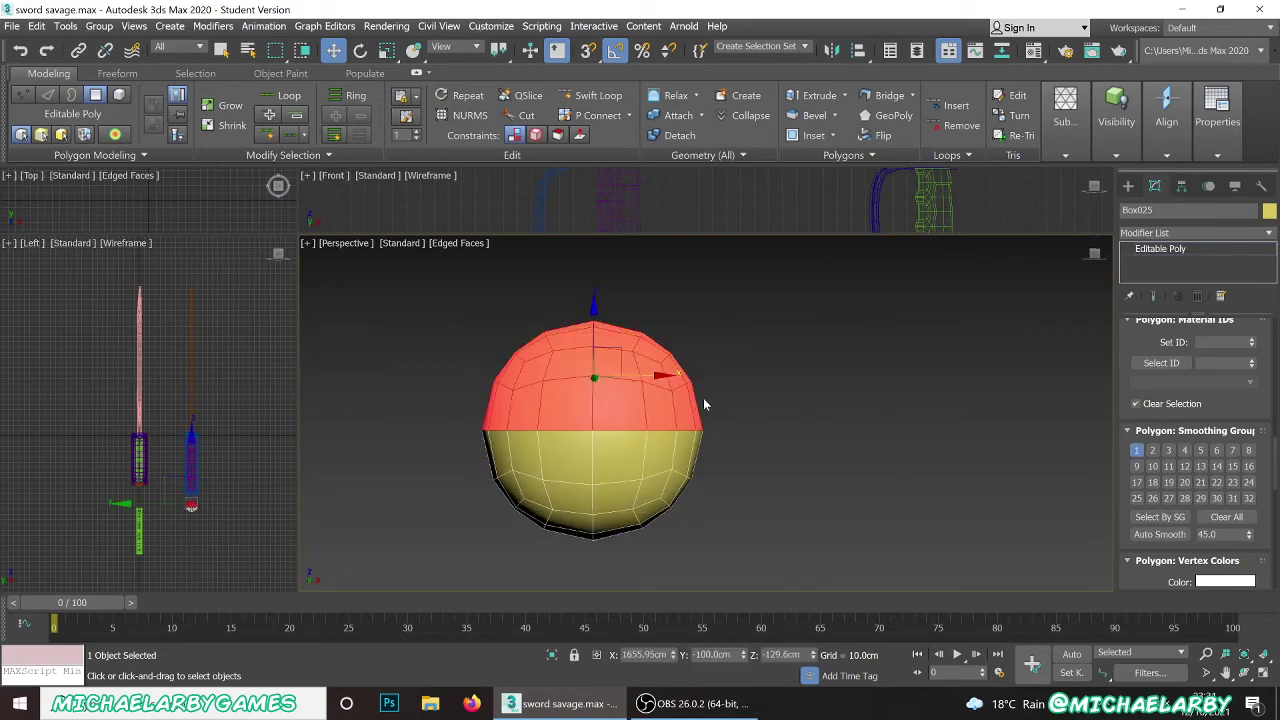
pyautogui.keyDown('alt'); pyautogui.moveTo(678, 455); pyautogui.dragTo(636, 412, button='middle'); pyautogui.keyUp('alt')
pyautogui.press('Delete')
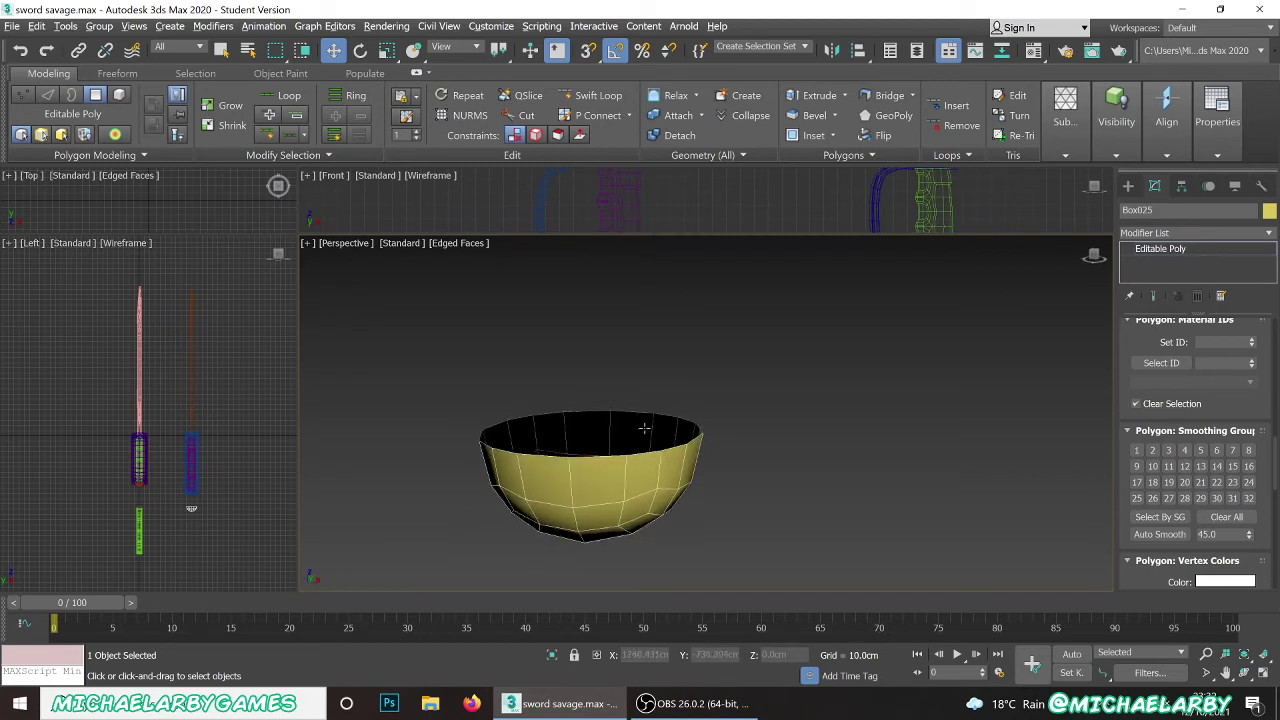
# - Select the edge loop around the half-ball's open rim and extend it straight up into a short vertical band
pyautogui.scroll(5, 1143, 412)
pyautogui.scroll(10, 1143, 413)
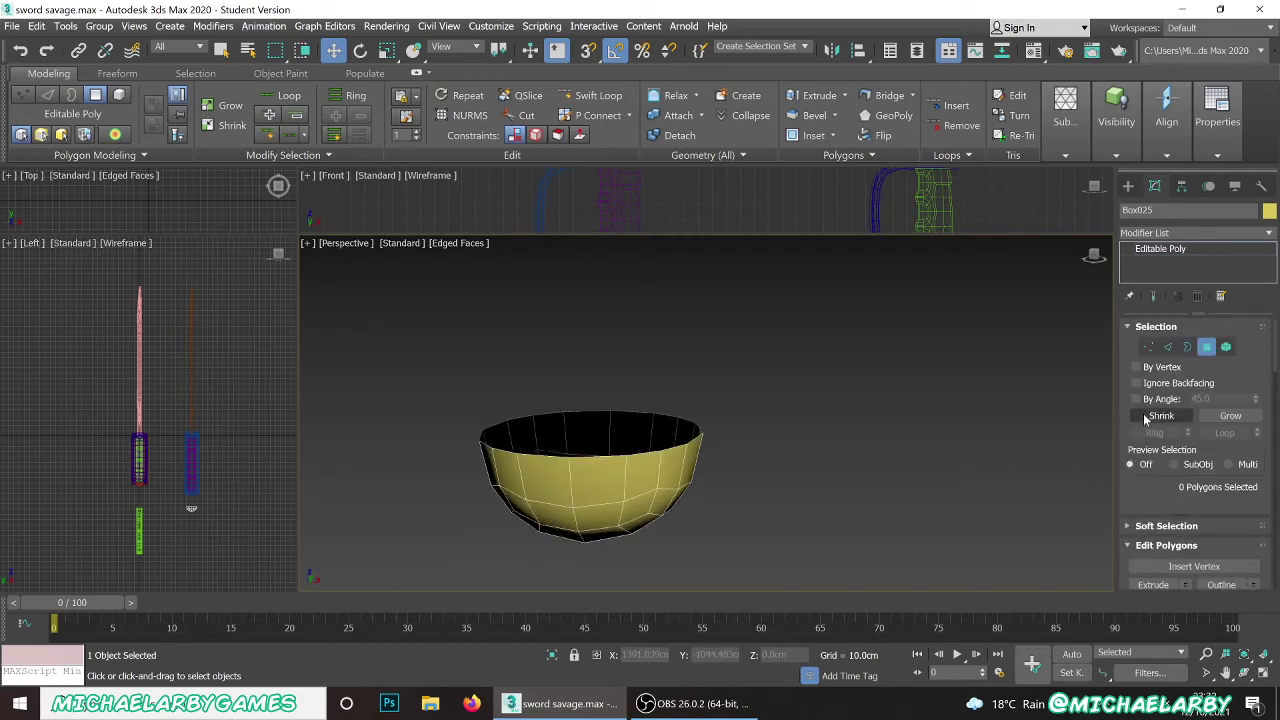
pyautogui.click(1168, 346)
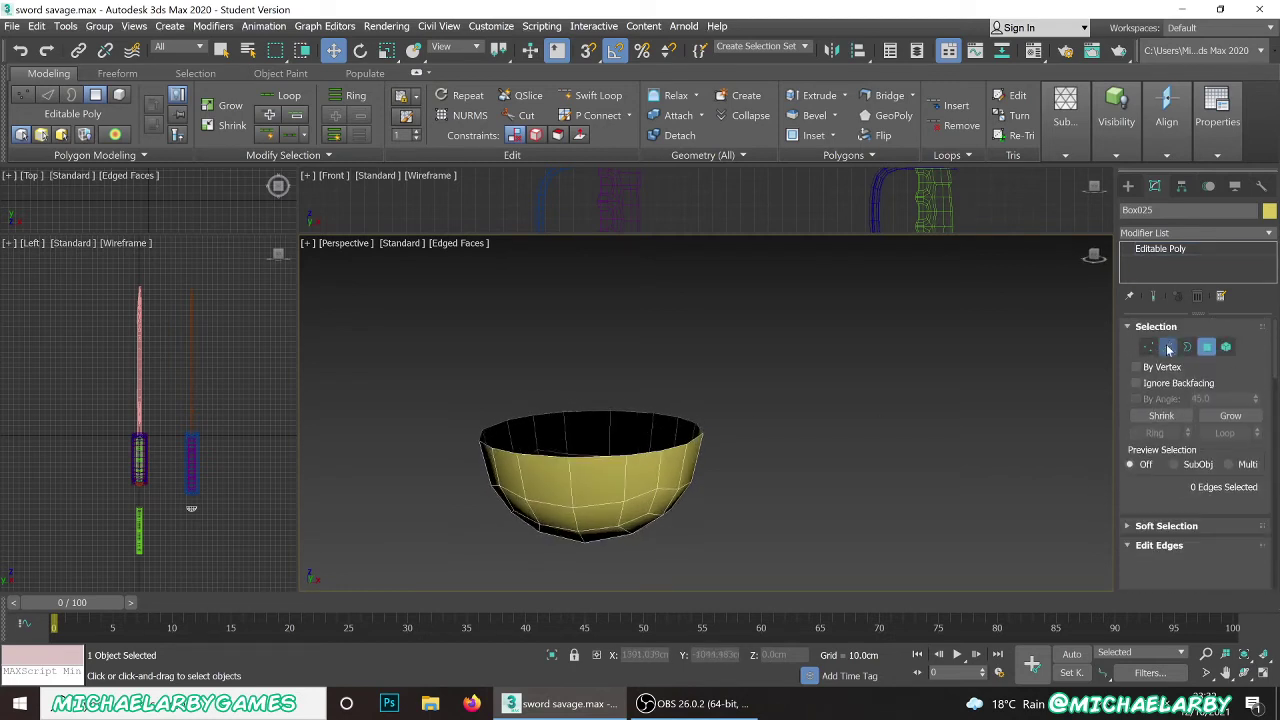
pyautogui.scroll(2, 583, 412)
pyautogui.doubleClick(587, 413)
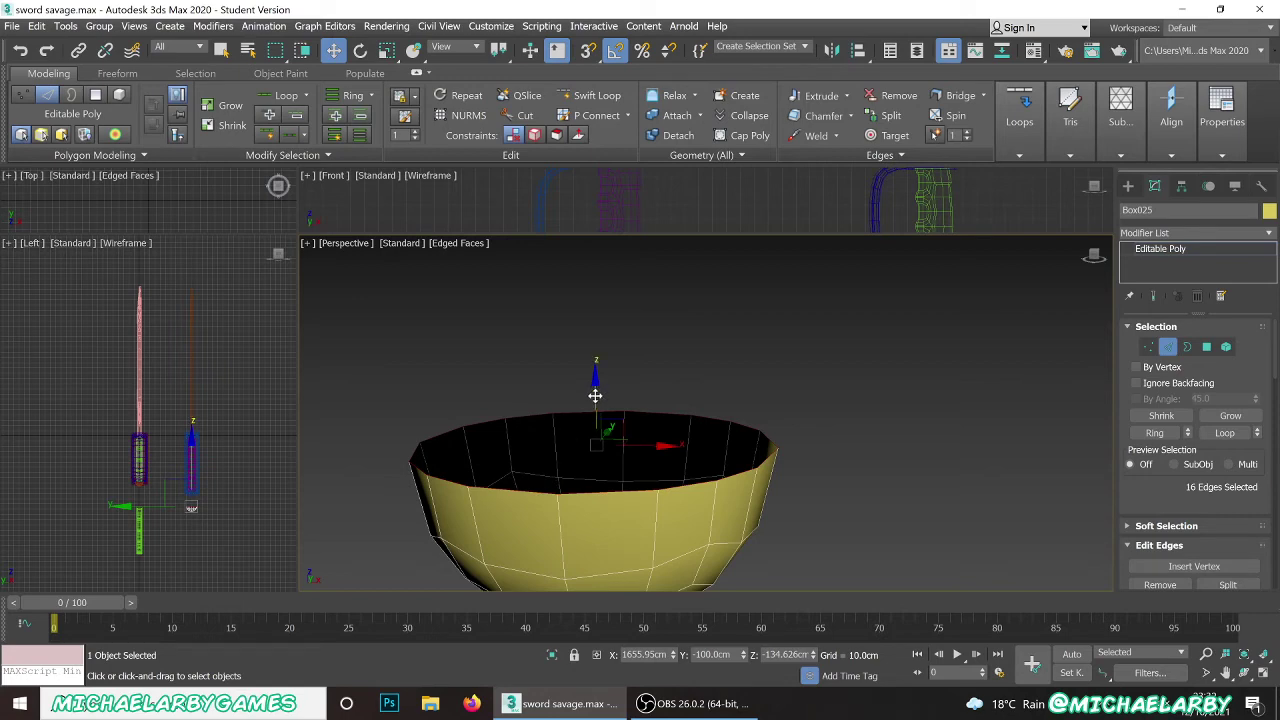
pyautogui.moveTo(595, 396); pyautogui.dragTo(594, 358)
pyautogui.keyDown('alt'); pyautogui.moveTo(597, 422); pyautogui.dragTo(610, 417, button='middle'); pyautogui.keyUp('alt')
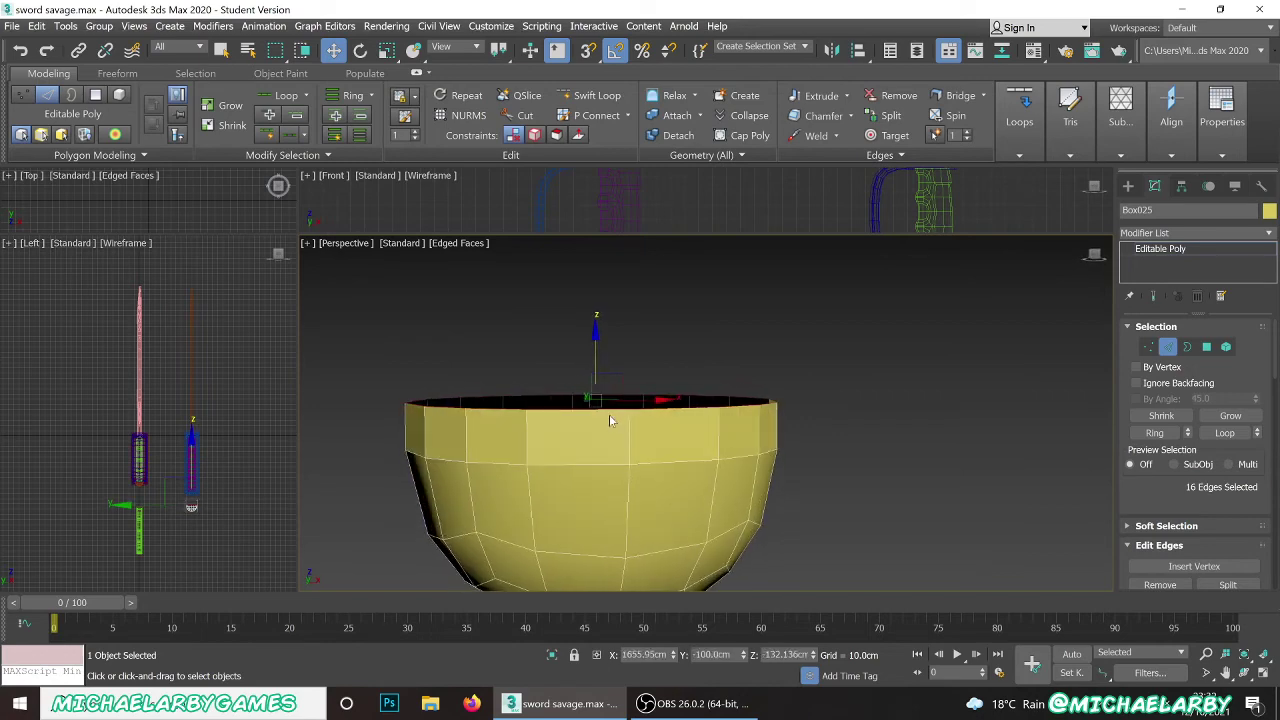
pyautogui.scroll(-3, 1184, 513)
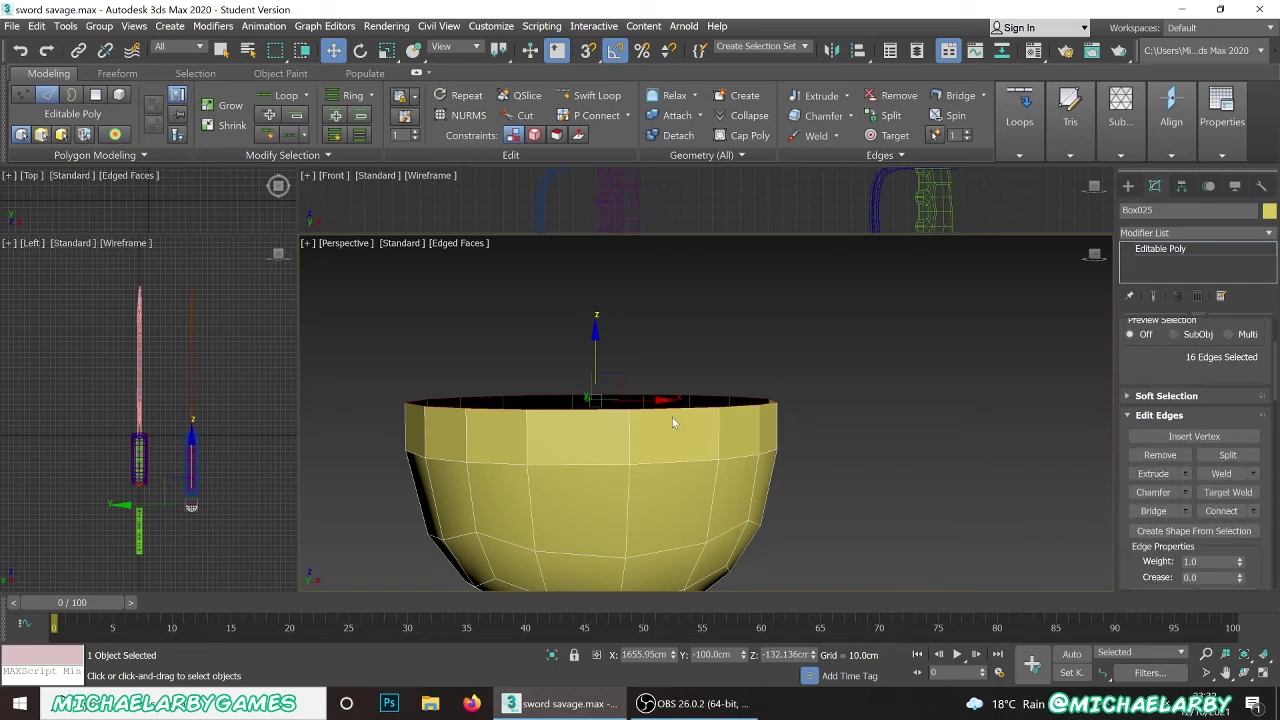
pyautogui.keyDown('alt'); pyautogui.moveTo(606, 443); pyautogui.dragTo(598, 446, button='middle'); pyautogui.keyUp('alt')
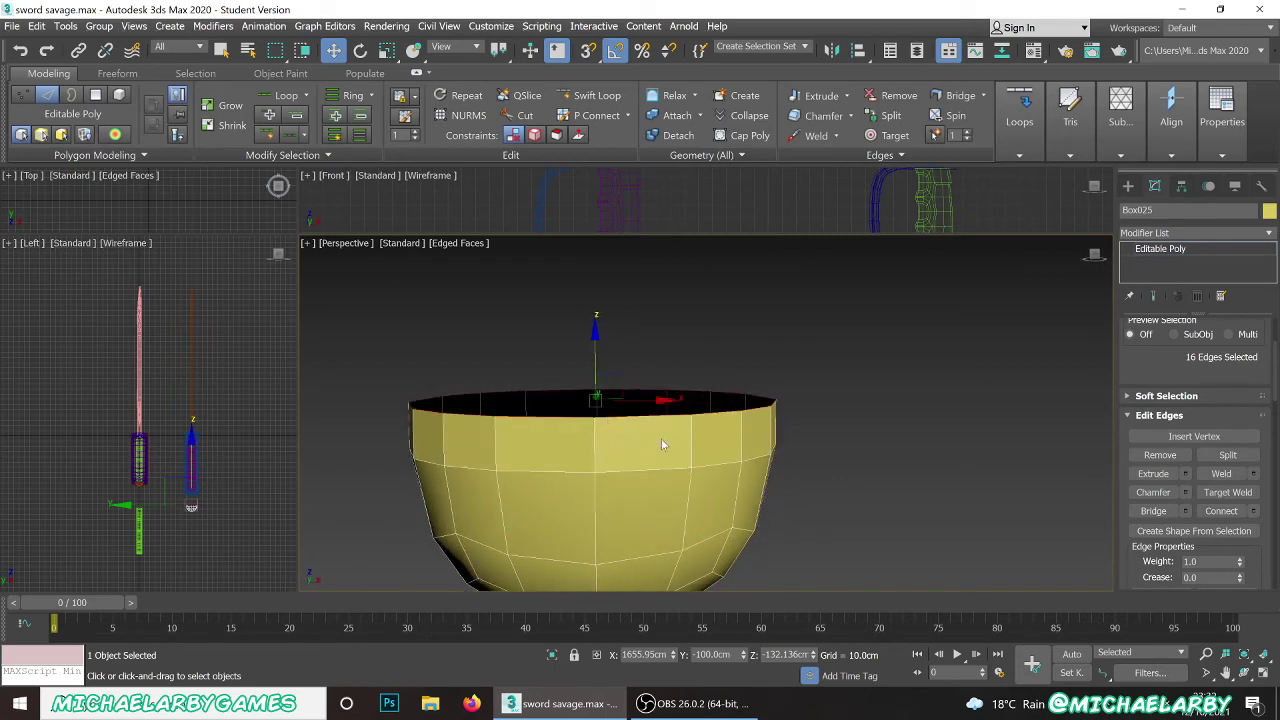
pyautogui.scroll(-2, 661, 443)
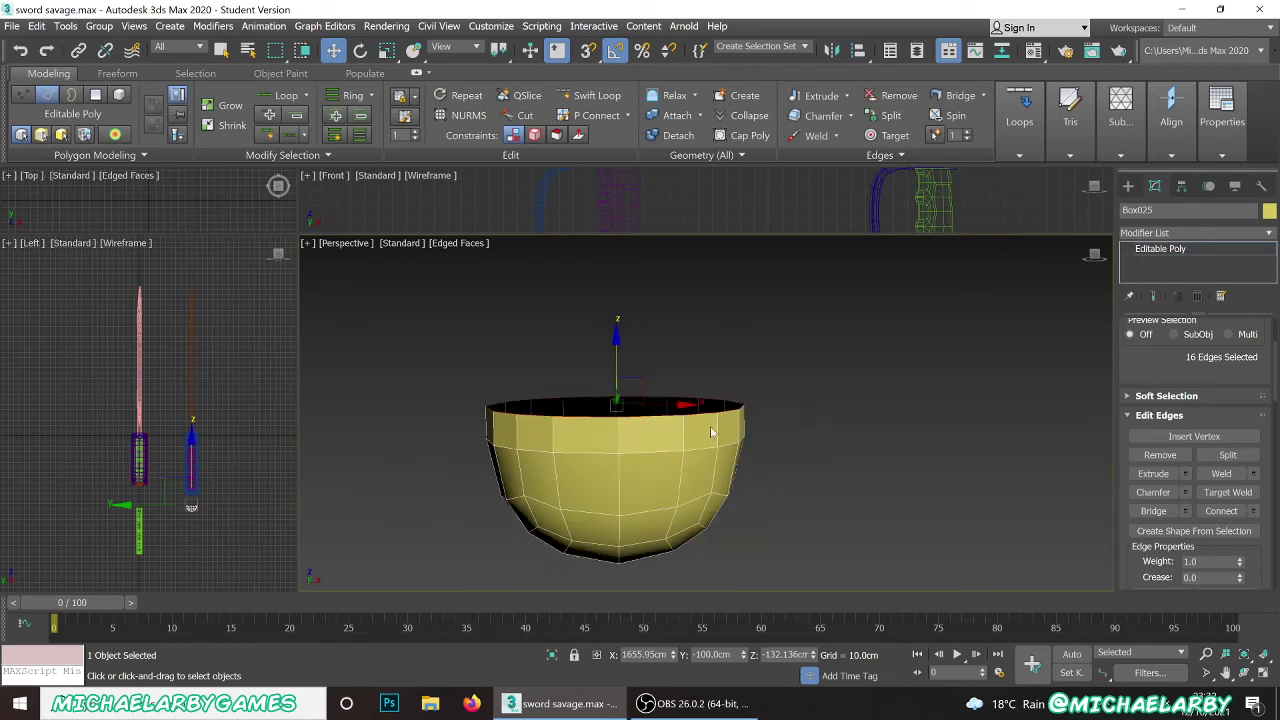
pyautogui.scroll(3, 1160, 452)
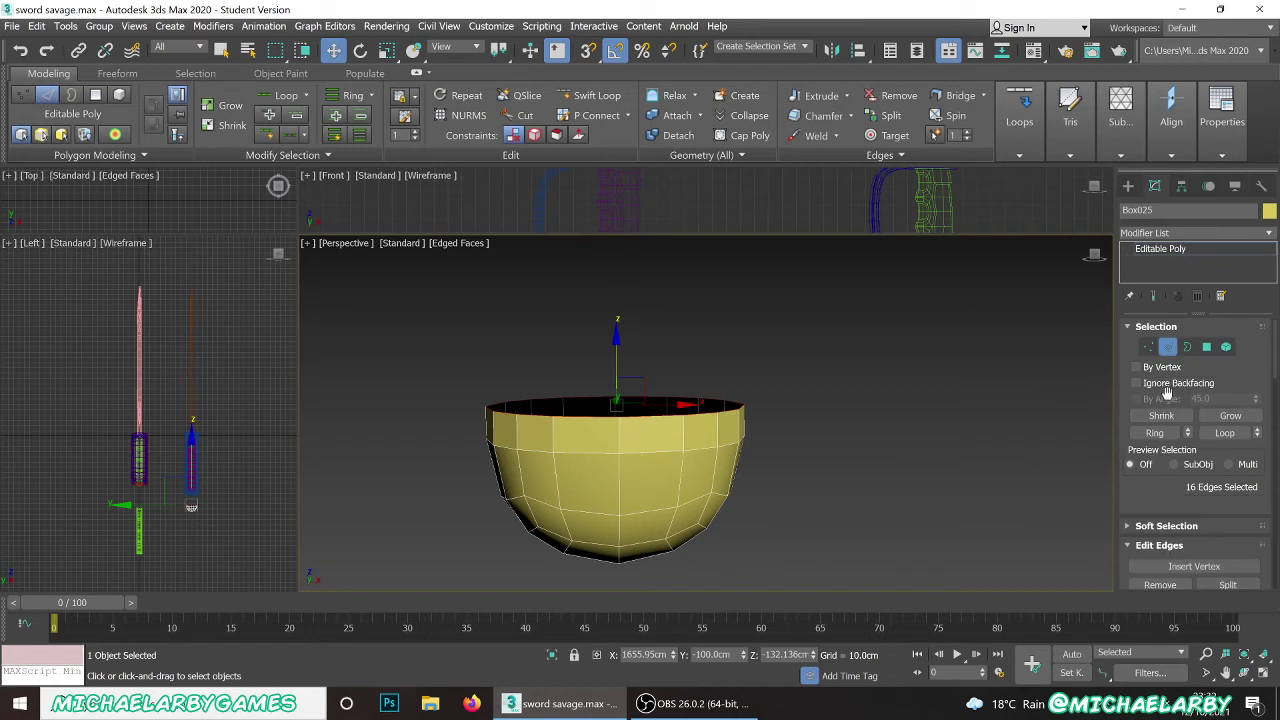
# - Select the ring of polygons in the upper band and extrude it outward along local normals by about 1.17 cm
pyautogui.click(1206, 347)
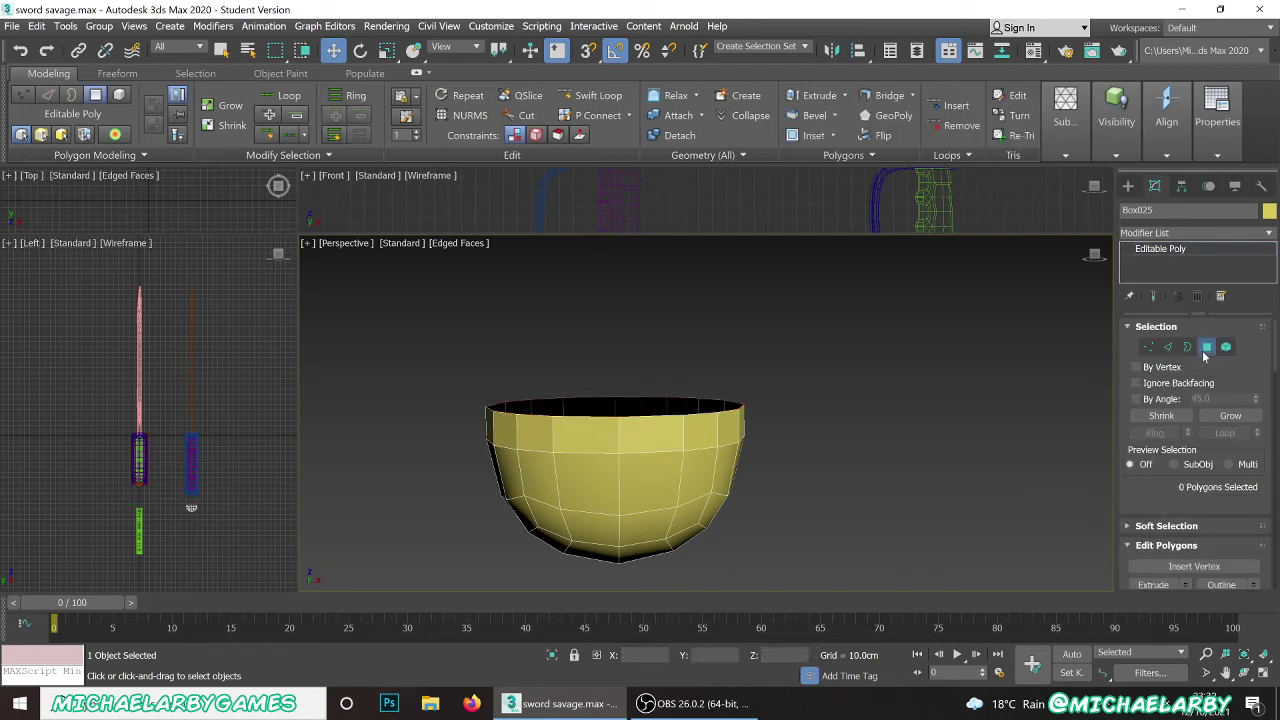
pyautogui.click(644, 442)
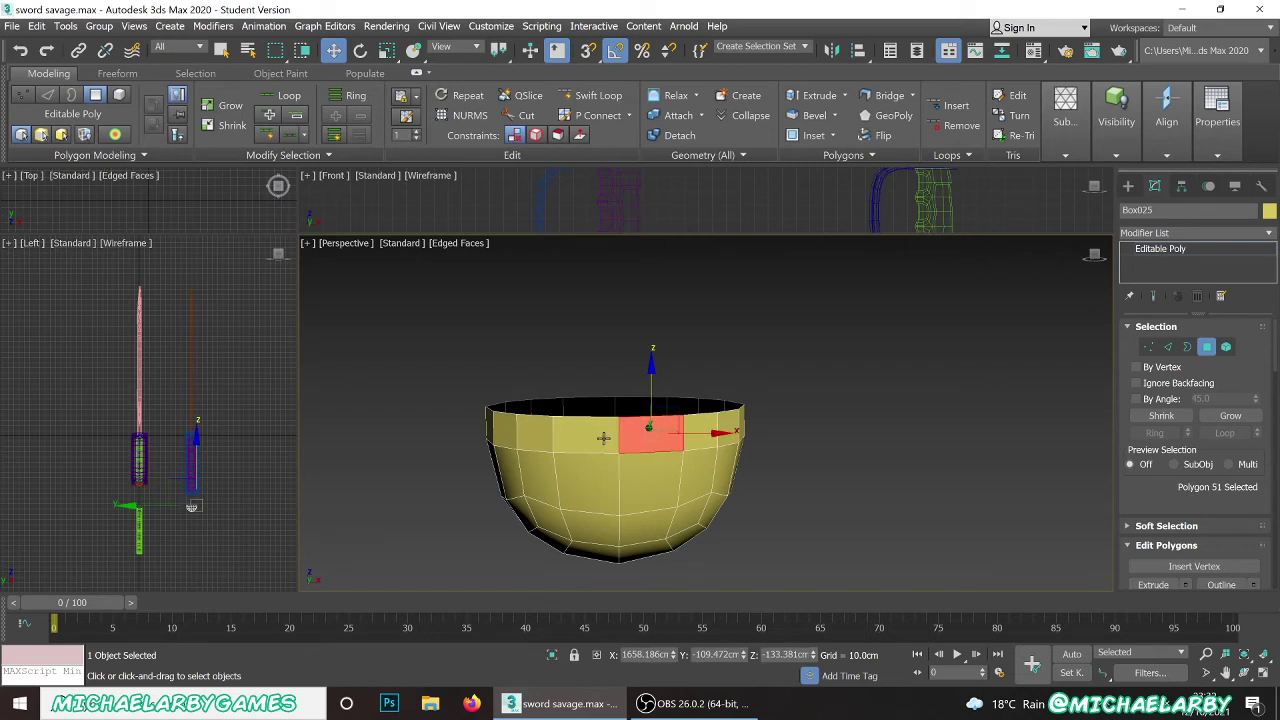
pyautogui.press('shift')
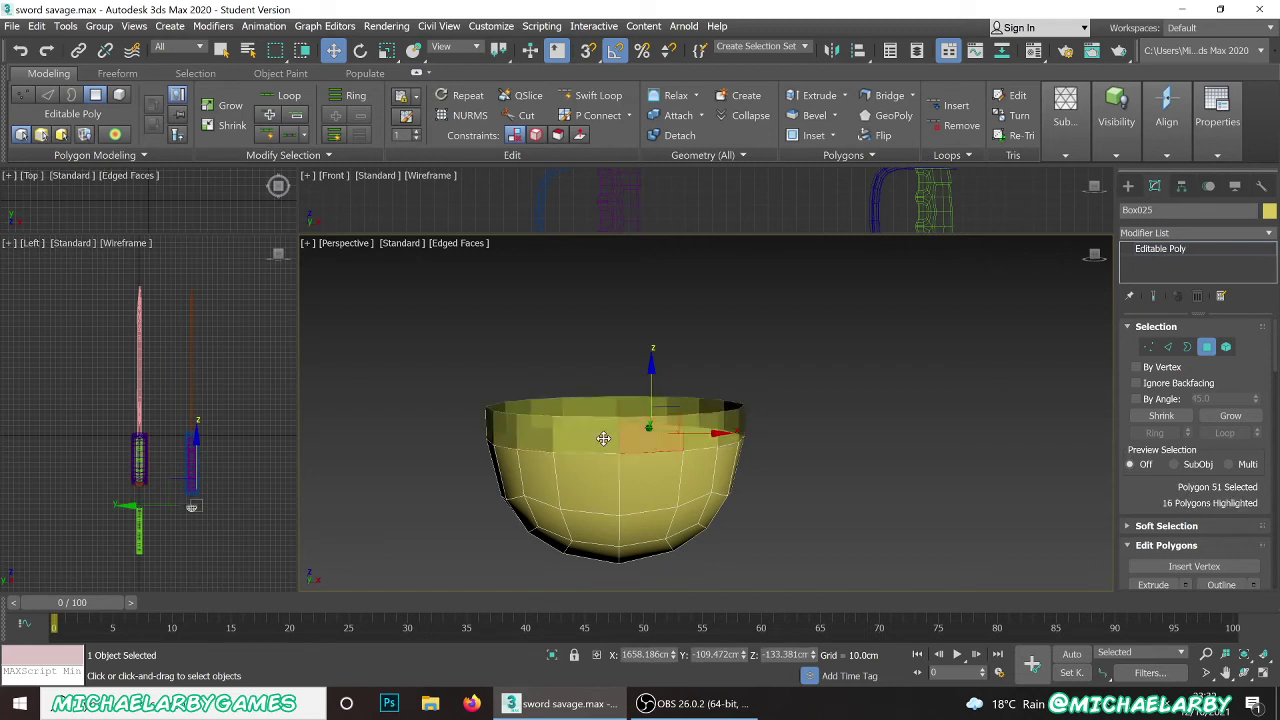
pyautogui.keyDown('shift'); pyautogui.click(603, 438); pyautogui.keyUp('shift')
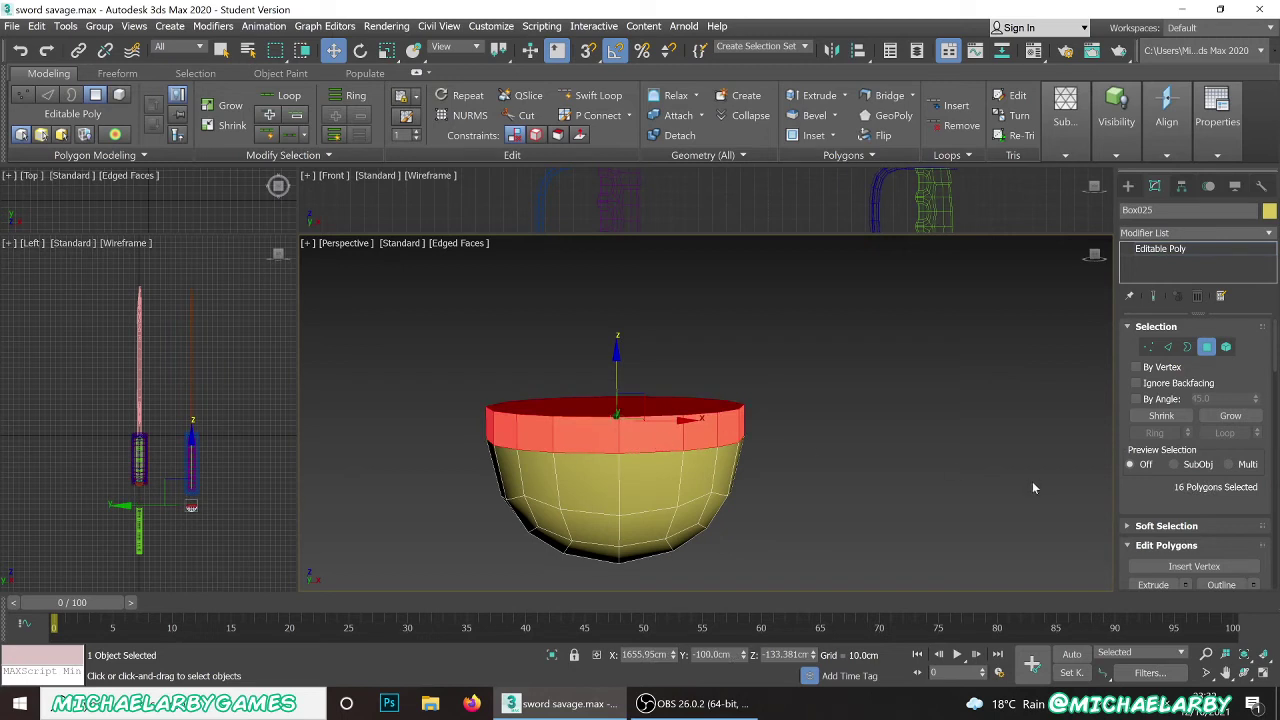
pyautogui.scroll(-3, 1185, 490)
pyautogui.click(1185, 465)
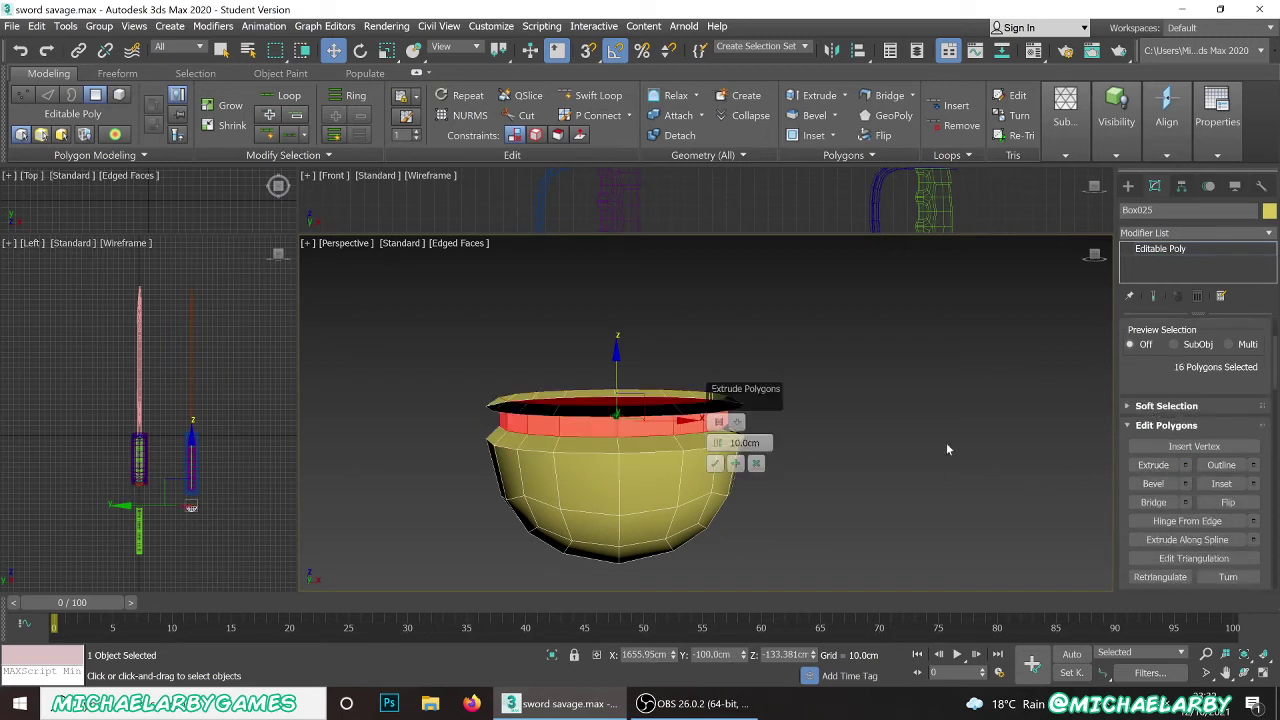
pyautogui.moveTo(718, 443); pyautogui.dragTo(726, 428)
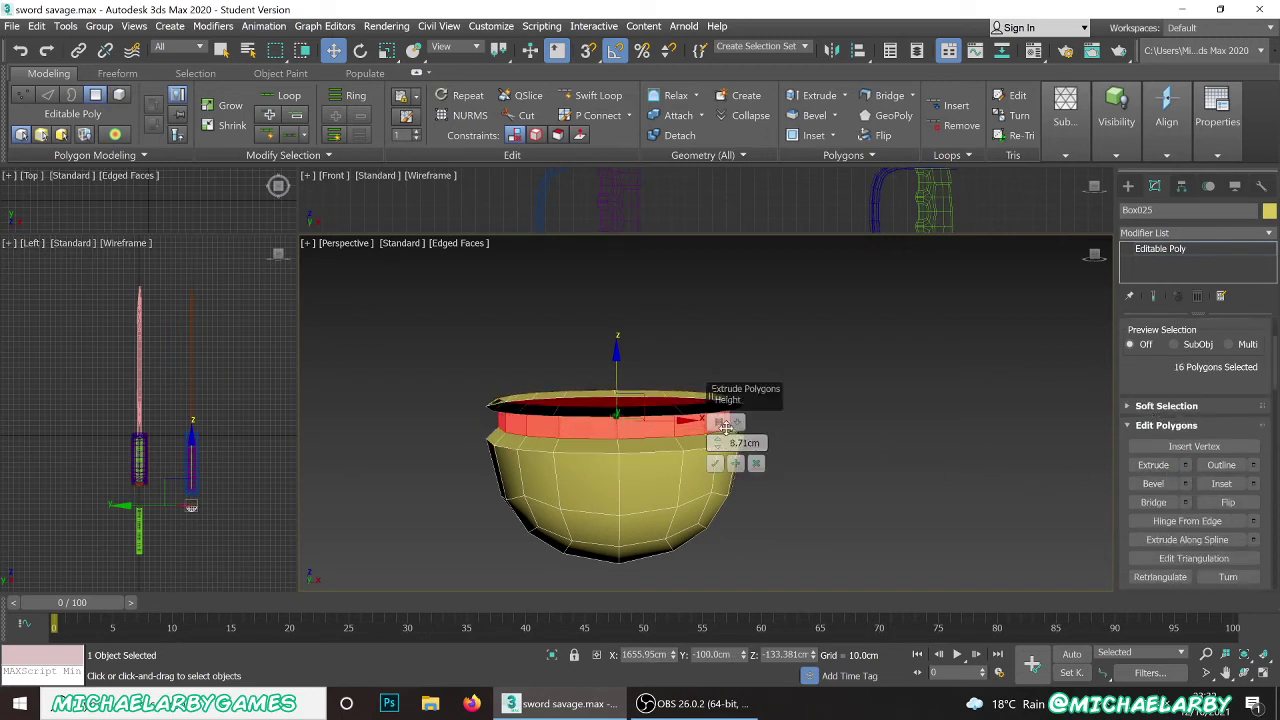
pyautogui.keyDown('alt'); pyautogui.moveTo(722, 408); pyautogui.dragTo(660, 403, button='middle'); pyautogui.keyUp('alt')
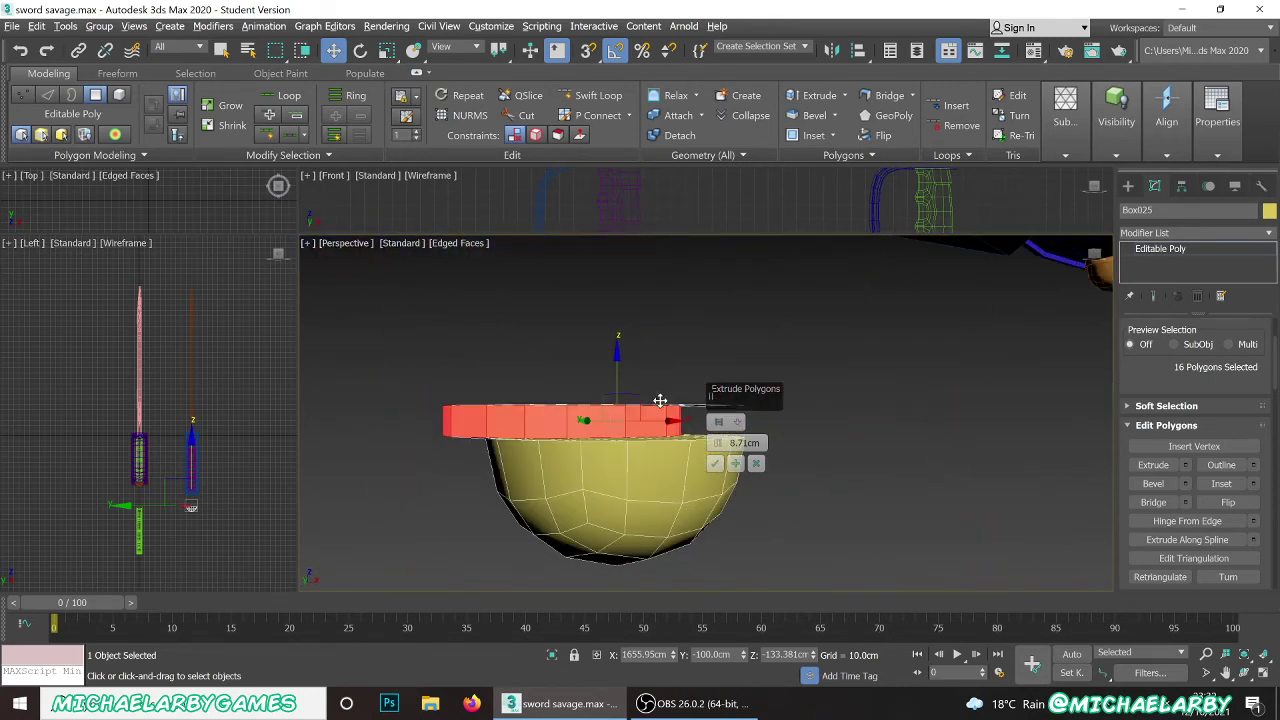
pyautogui.click(738, 422)
pyautogui.click(766, 447)
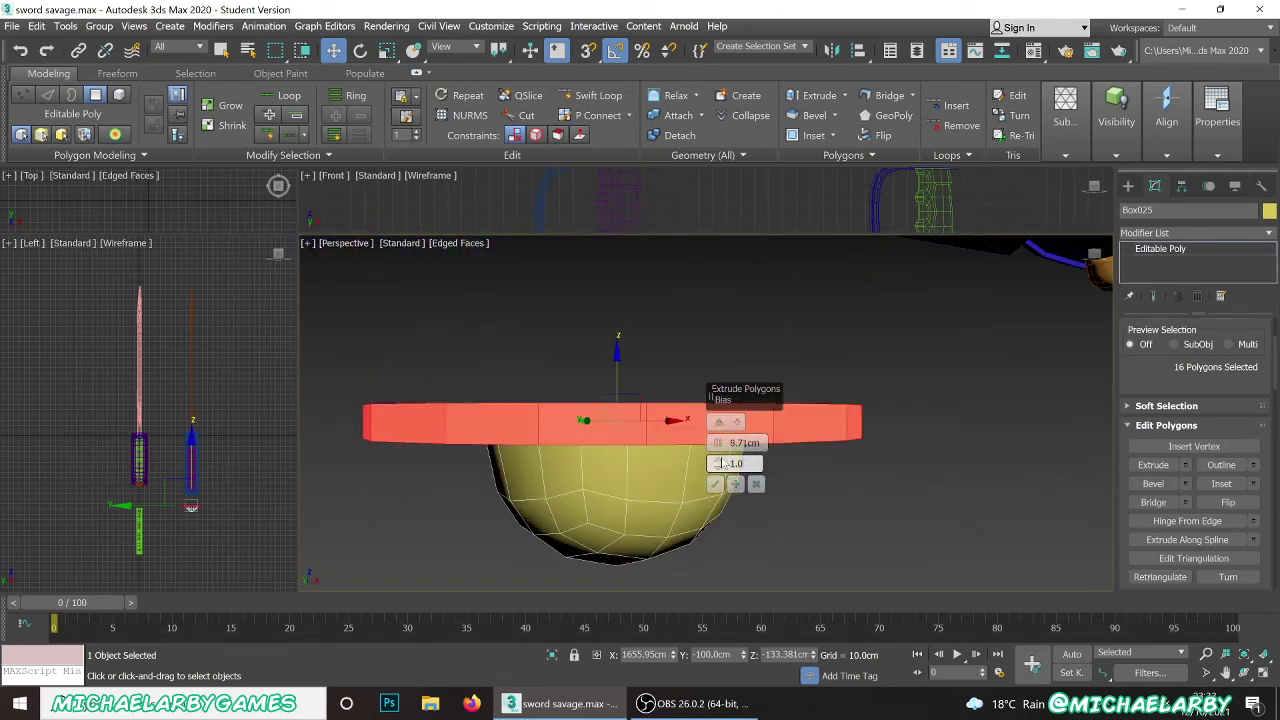
pyautogui.moveTo(718, 444); pyautogui.dragTo(713, 483)
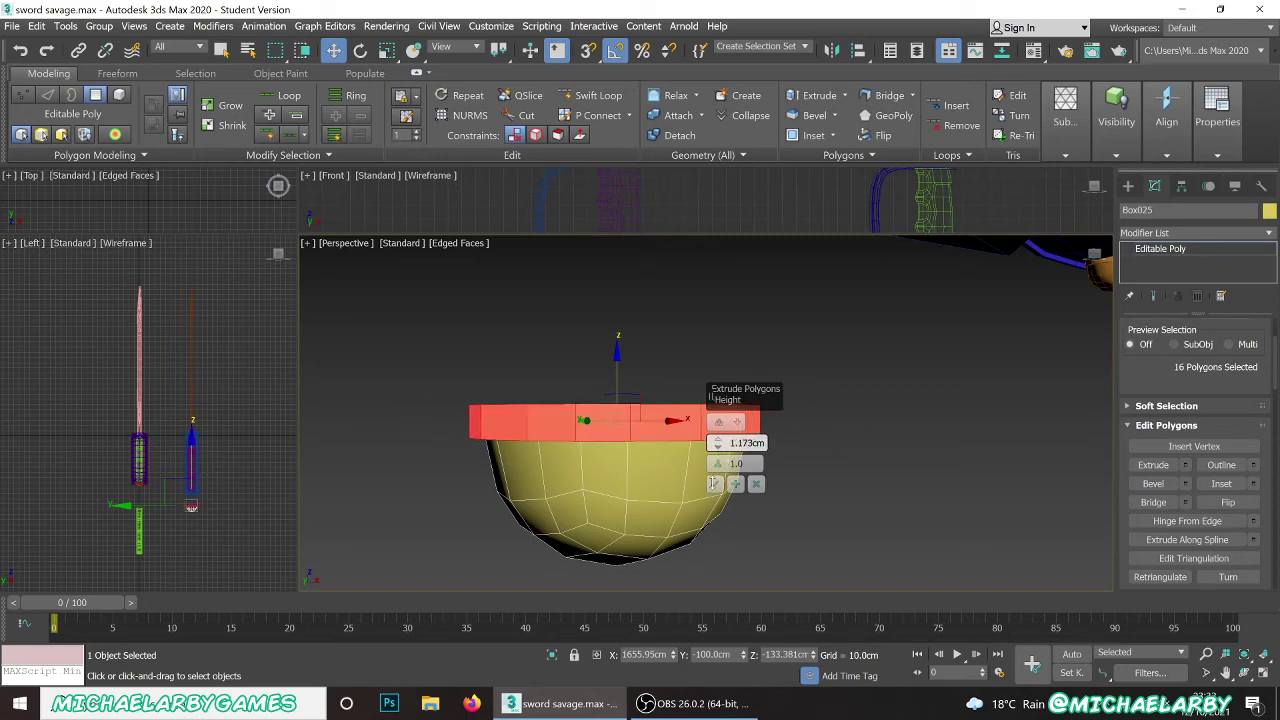
pyautogui.click(714, 484)
# - Delete the ring of upward-facing polygons on the extruded rim and return to object level
pyautogui.keyDown('alt'); pyautogui.moveTo(714, 486); pyautogui.dragTo(671, 498, button='middle'); pyautogui.keyUp('alt')
pyautogui.click(750, 478)
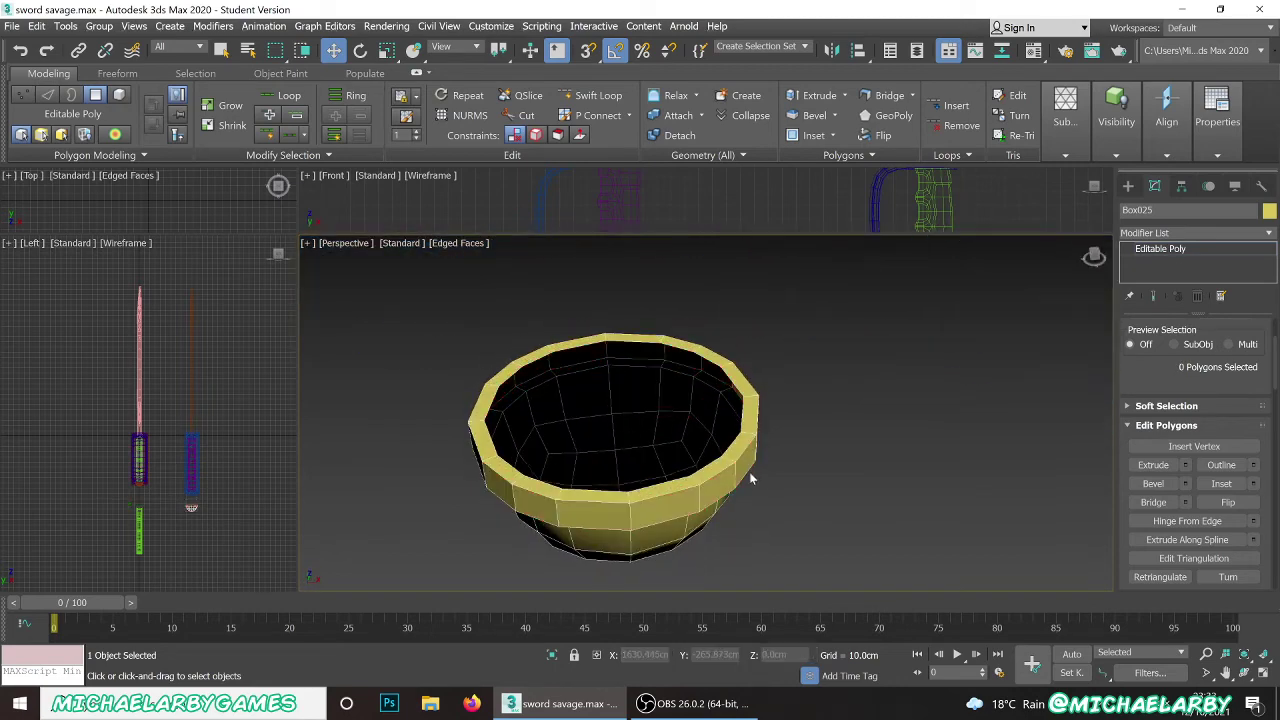
pyautogui.click(741, 441)
pyautogui.keyDown('shift'); pyautogui.click(712, 467); pyautogui.keyUp('shift')
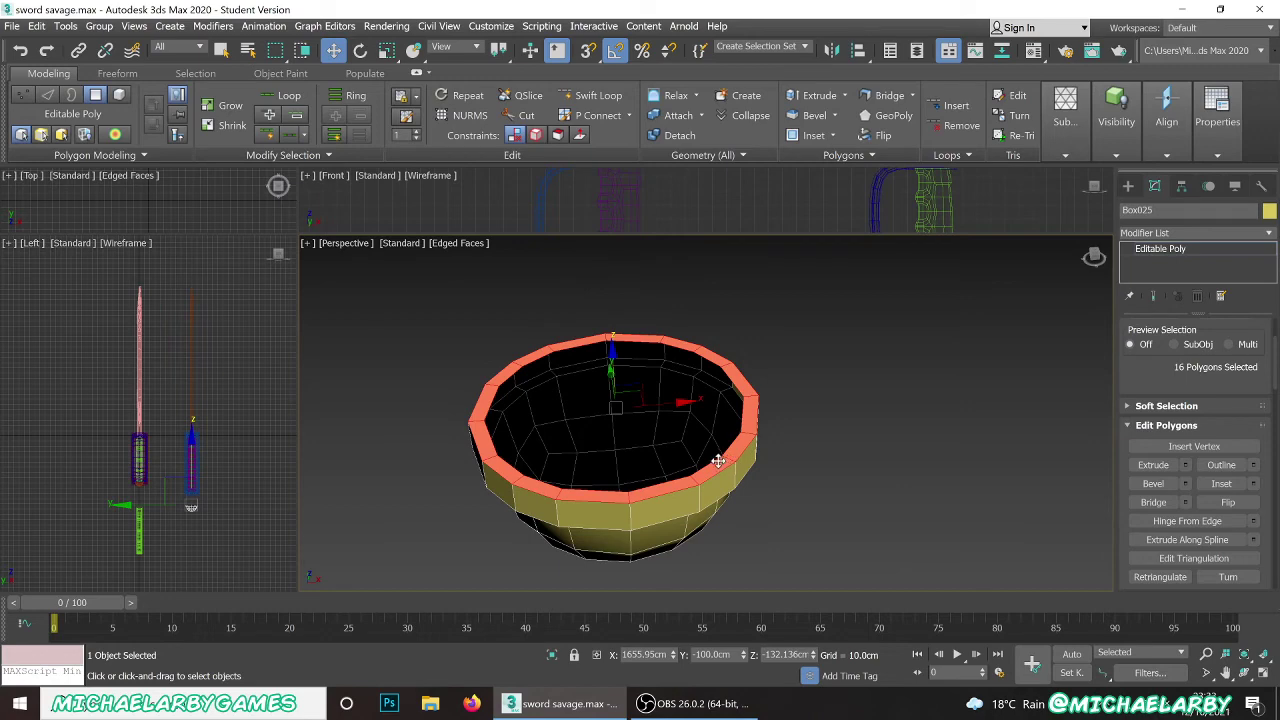
pyautogui.press('Delete')
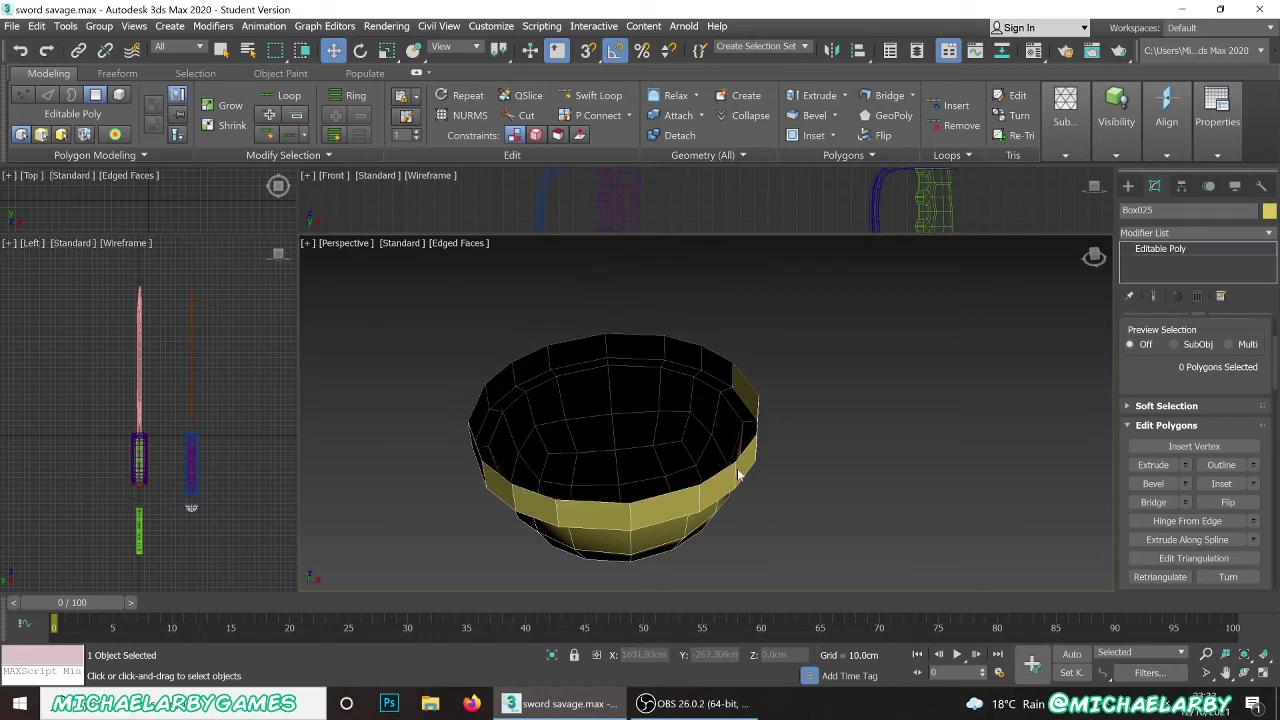
pyautogui.rightClick(738, 476)
pyautogui.click(680, 452)
# - Move the half-ball pommel up against the underside of the blue guard, centred below the grip, and deselect it
pyautogui.scroll(-6, 693, 452)
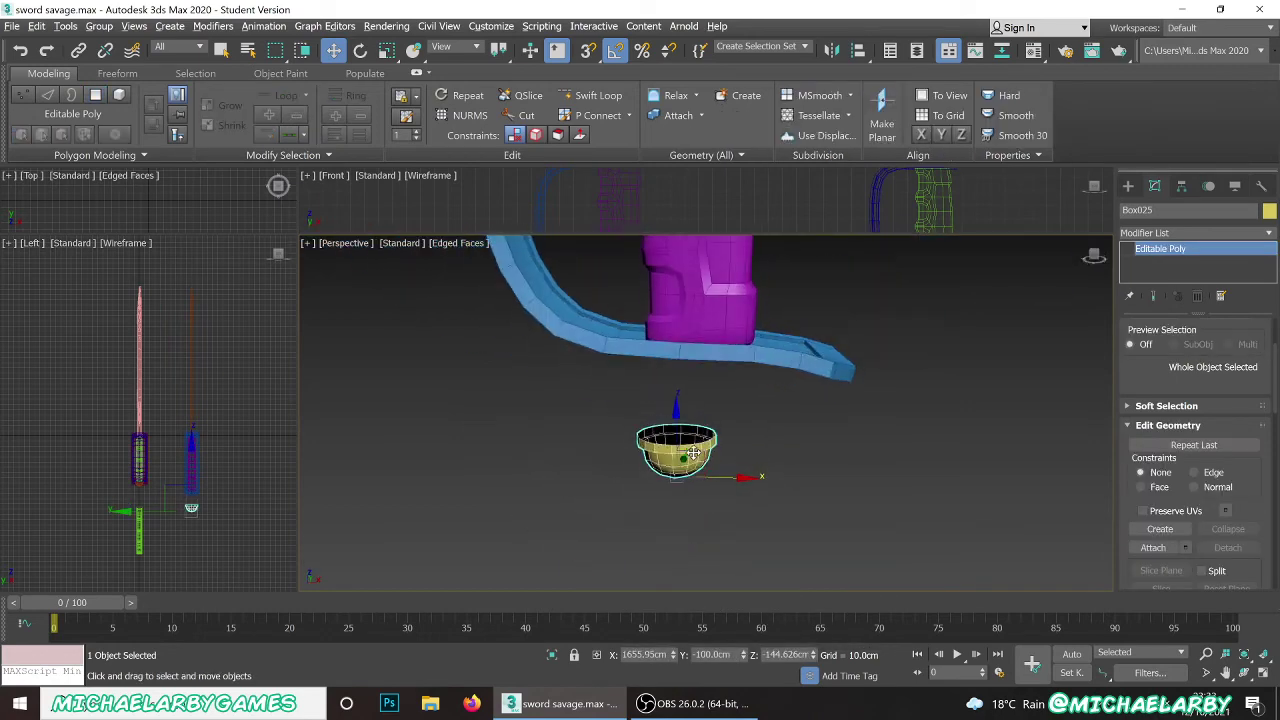
pyautogui.moveTo(693, 453)
pyautogui.keyDown('alt'); pyautogui.mouseDown(button='middle')
pyautogui.moveTo(691, 434)
pyautogui.moveTo(692, 446)
pyautogui.mouseUp(button='middle'); pyautogui.keyUp('alt')
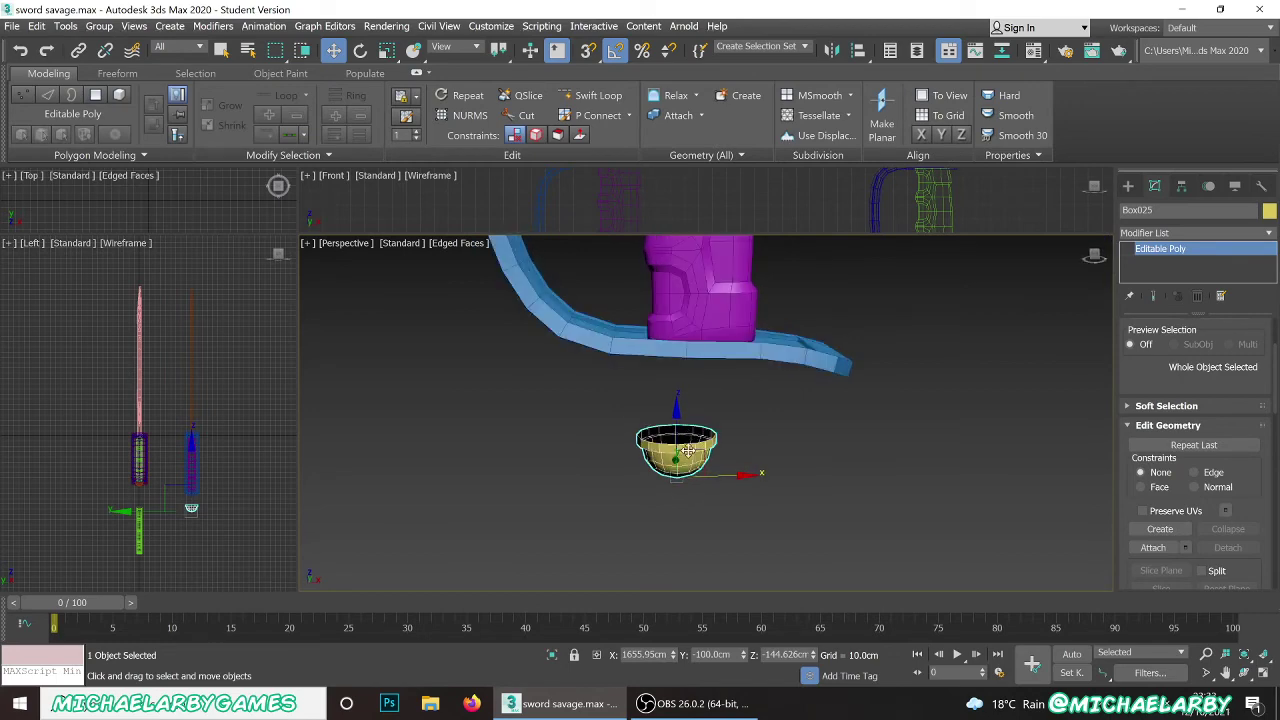
pyautogui.moveTo(697, 455); pyautogui.dragTo(700, 431)
pyautogui.moveTo(699, 431)
pyautogui.keyDown('alt'); pyautogui.mouseDown(button='middle')
pyautogui.moveTo(690, 404)
pyautogui.moveTo(749, 418)
pyautogui.moveTo(721, 420)
pyautogui.mouseUp(button='middle'); pyautogui.keyUp('alt')
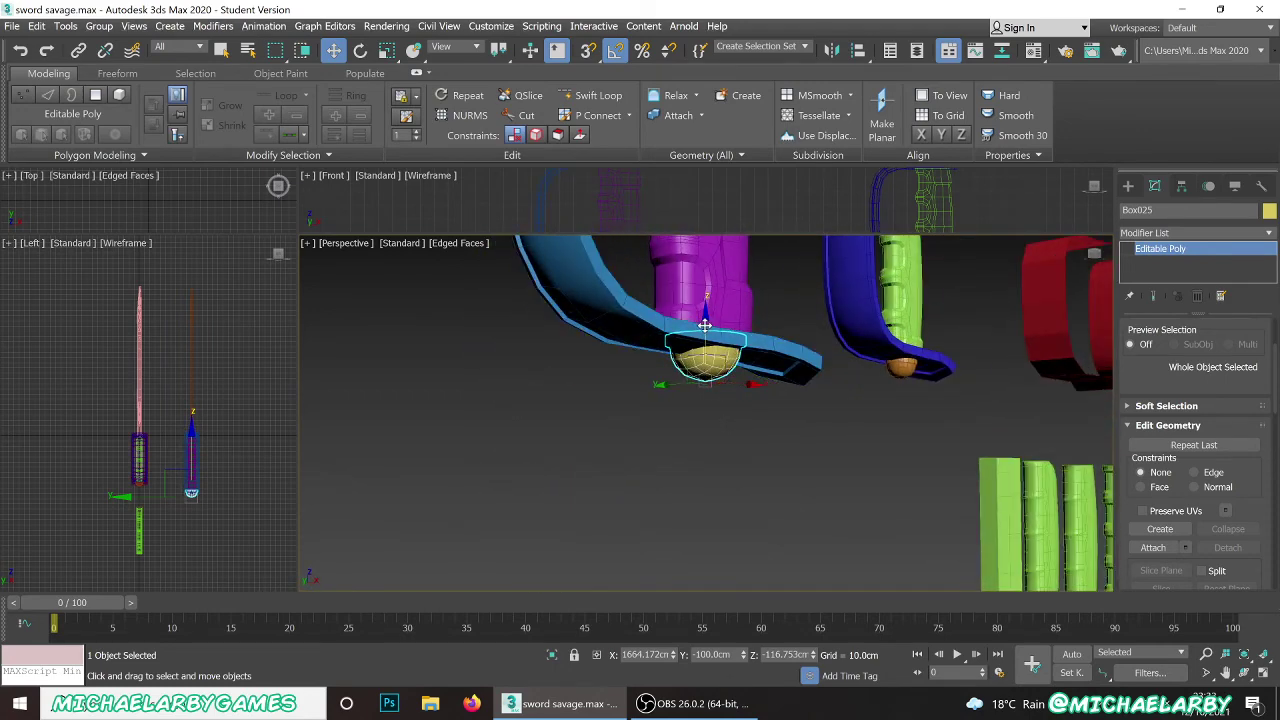
pyautogui.moveTo(703, 333); pyautogui.dragTo(703, 341)
pyautogui.keyDown('alt'); pyautogui.moveTo(703, 341); pyautogui.dragTo(661, 417, button='middle'); pyautogui.keyUp('alt')
pyautogui.moveTo(762, 392); pyautogui.dragTo(746, 408, button='middle')
pyautogui.scroll(4, 746, 408)
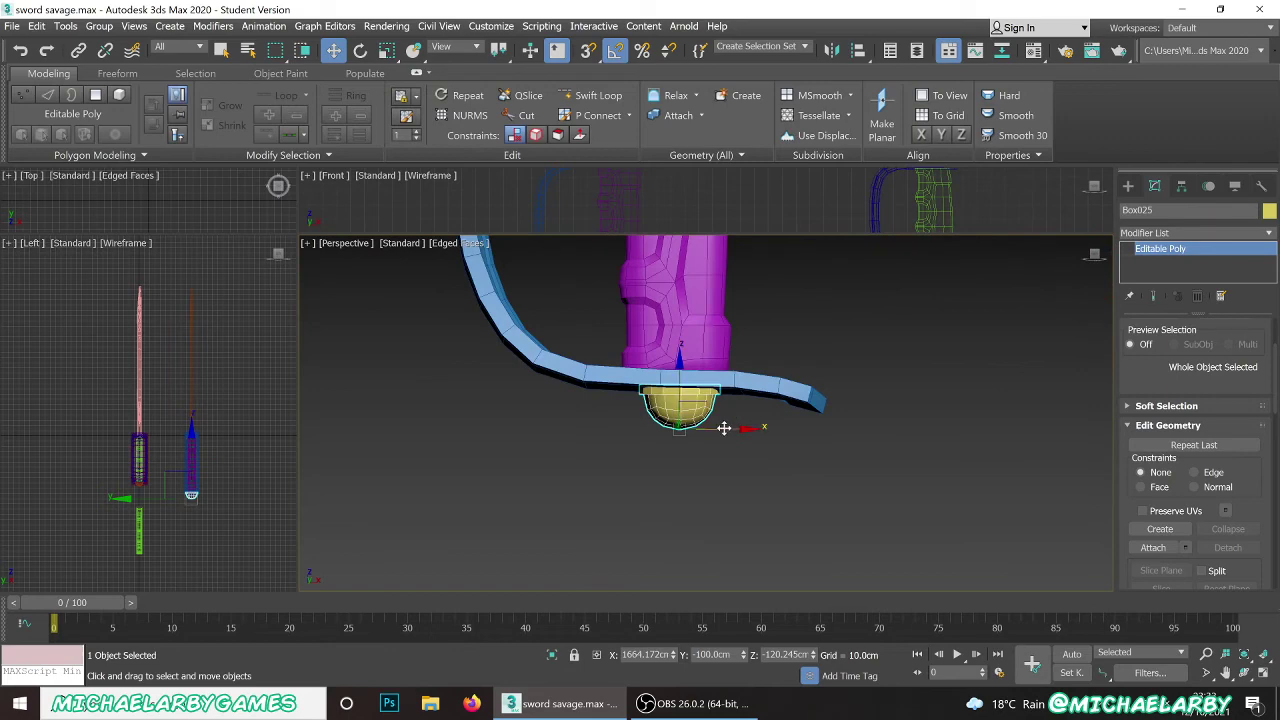
pyautogui.moveTo(724, 428); pyautogui.dragTo(721, 428)
pyautogui.click(713, 497)
# - Select the orange blade, guard, grip and pommel together and move them along X to the empty space beyond the smallest blade stage
pyautogui.scroll(-5, 698, 530)
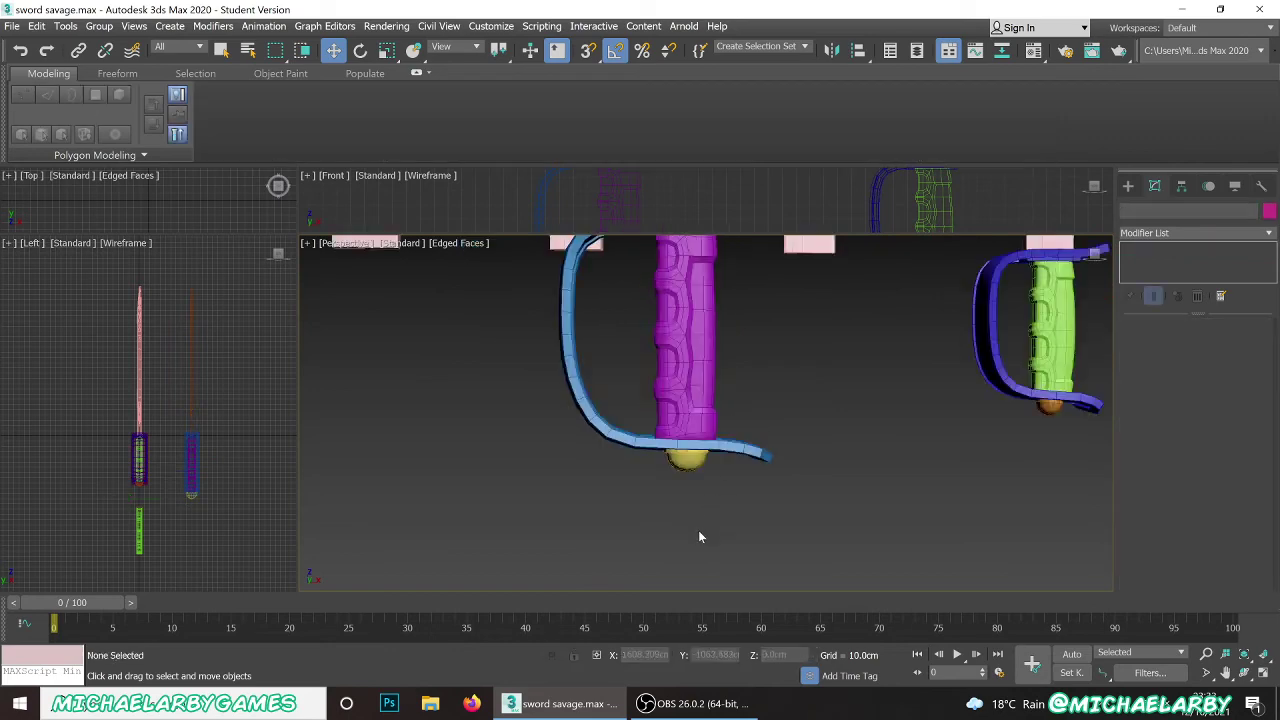
pyautogui.scroll(2, 688, 475)
pyautogui.click(703, 381)
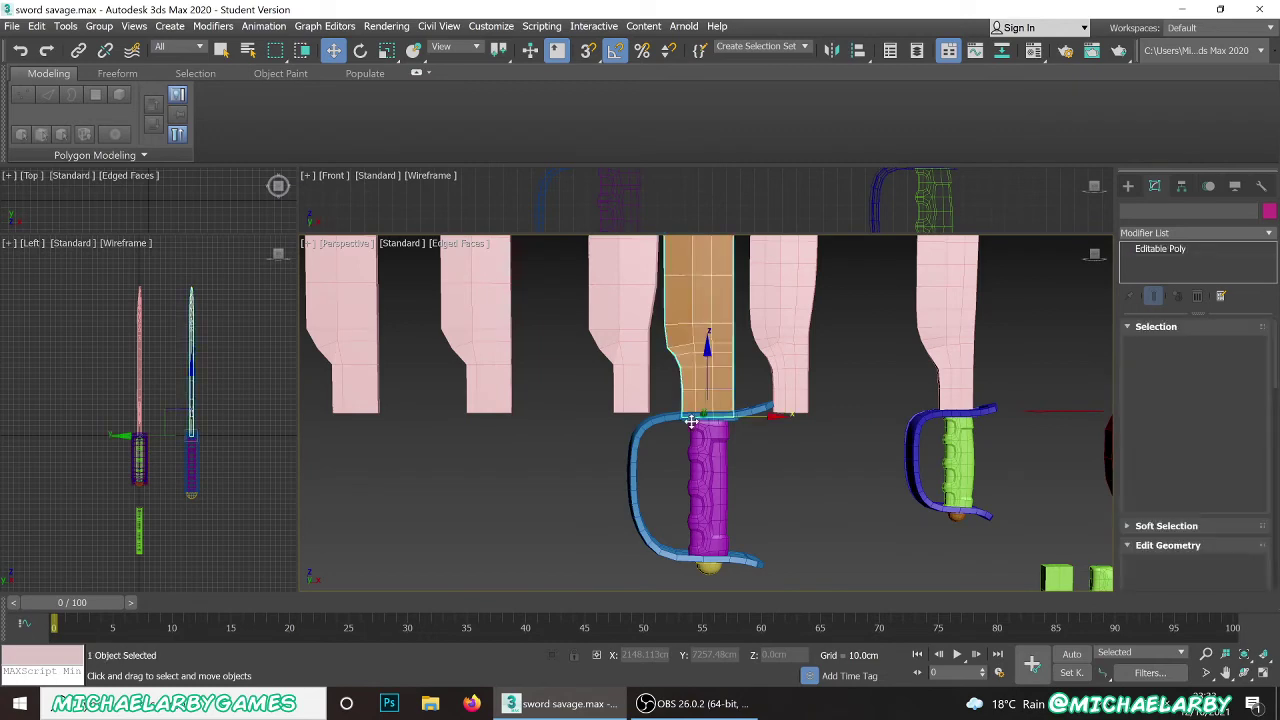
pyautogui.keyDown('ctrl'); pyautogui.click(745, 410); pyautogui.keyUp('ctrl')
pyautogui.keyDown('ctrl'); pyautogui.click(715, 521); pyautogui.keyUp('ctrl')
pyautogui.keyDown('ctrl'); pyautogui.click(709, 566); pyautogui.keyUp('ctrl')
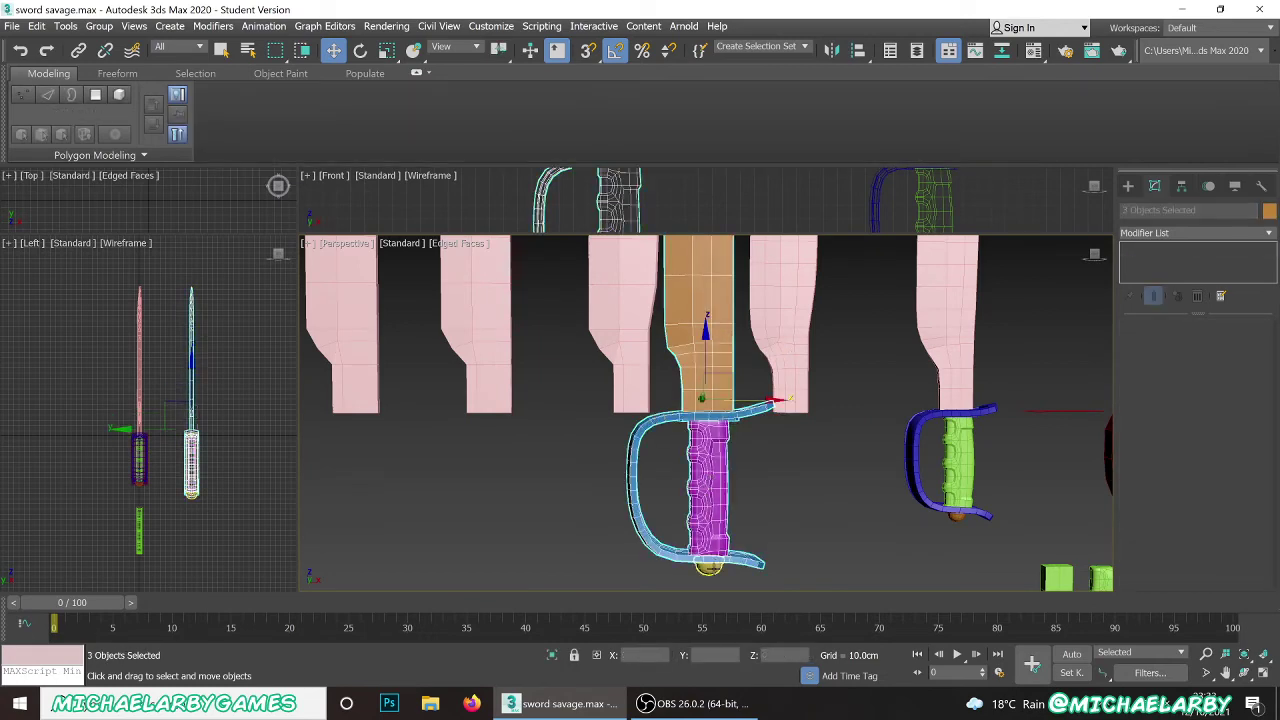
pyautogui.scroll(-5, 708, 515)
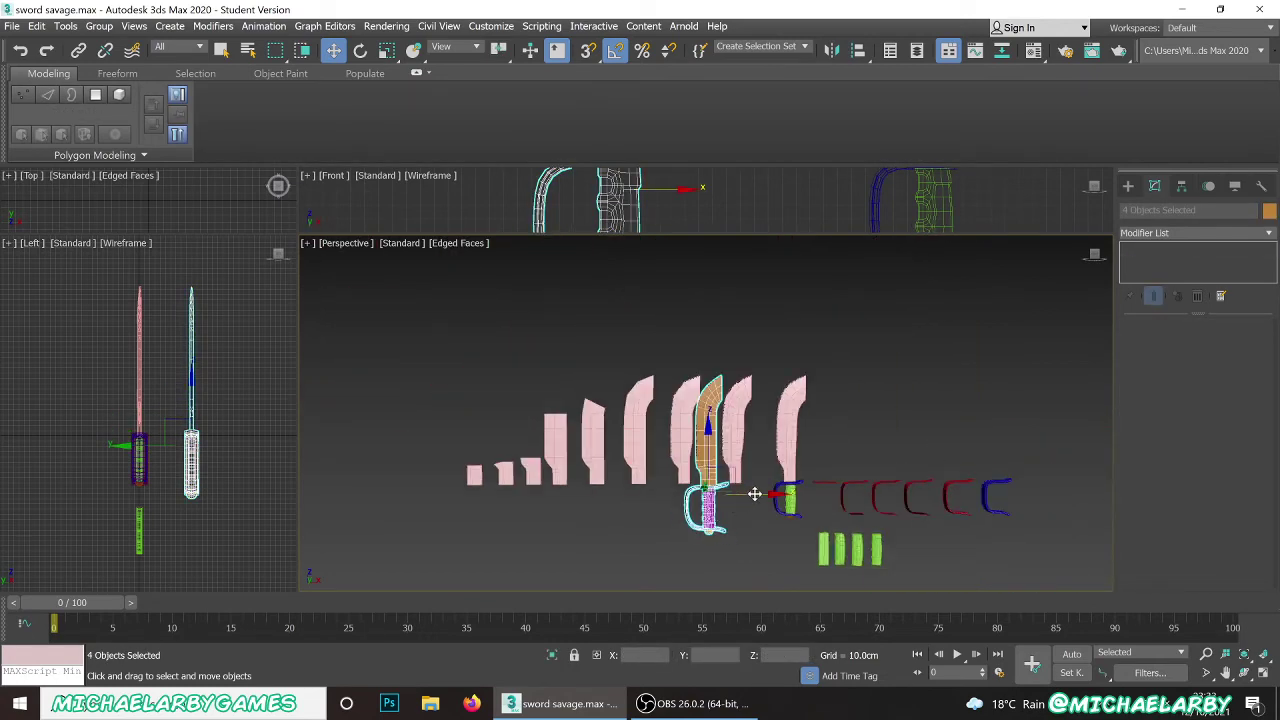
pyautogui.moveTo(757, 491); pyautogui.dragTo(390, 474)
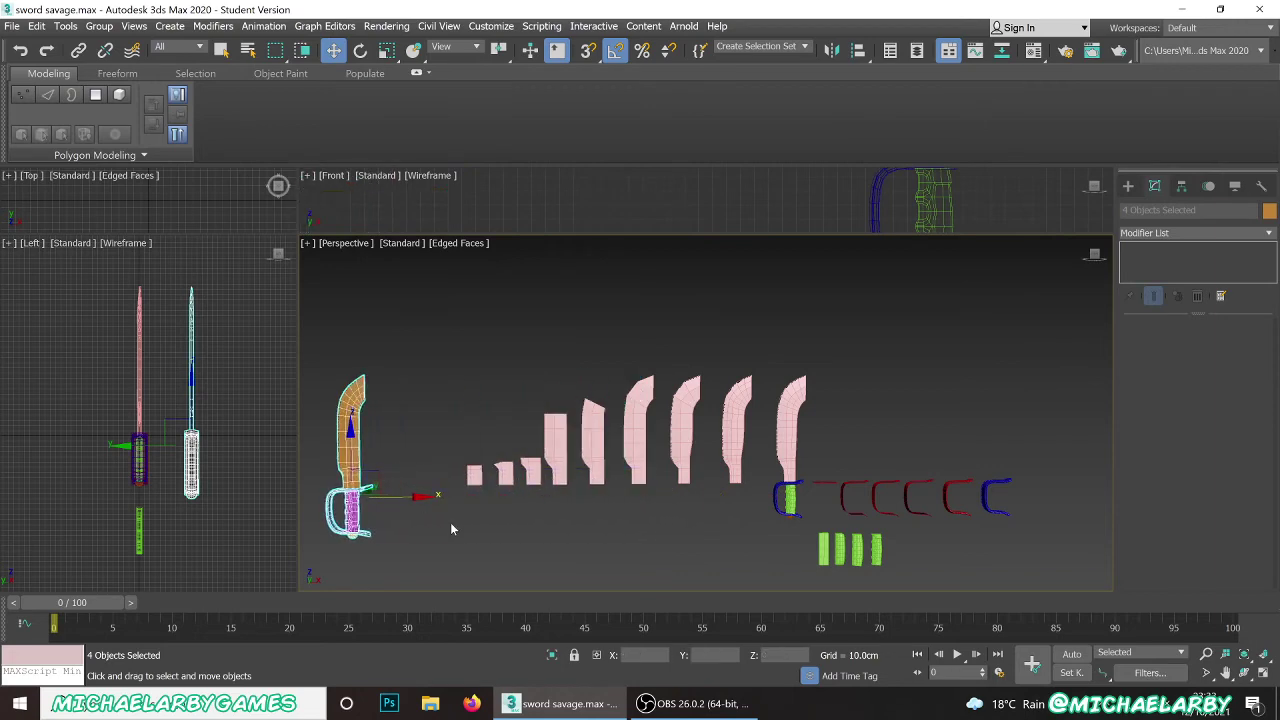
pyautogui.moveTo(456, 521); pyautogui.dragTo(668, 485, button='middle')
pyautogui.scroll(5, 594, 463)
pyautogui.scroll(-5, 593, 461)
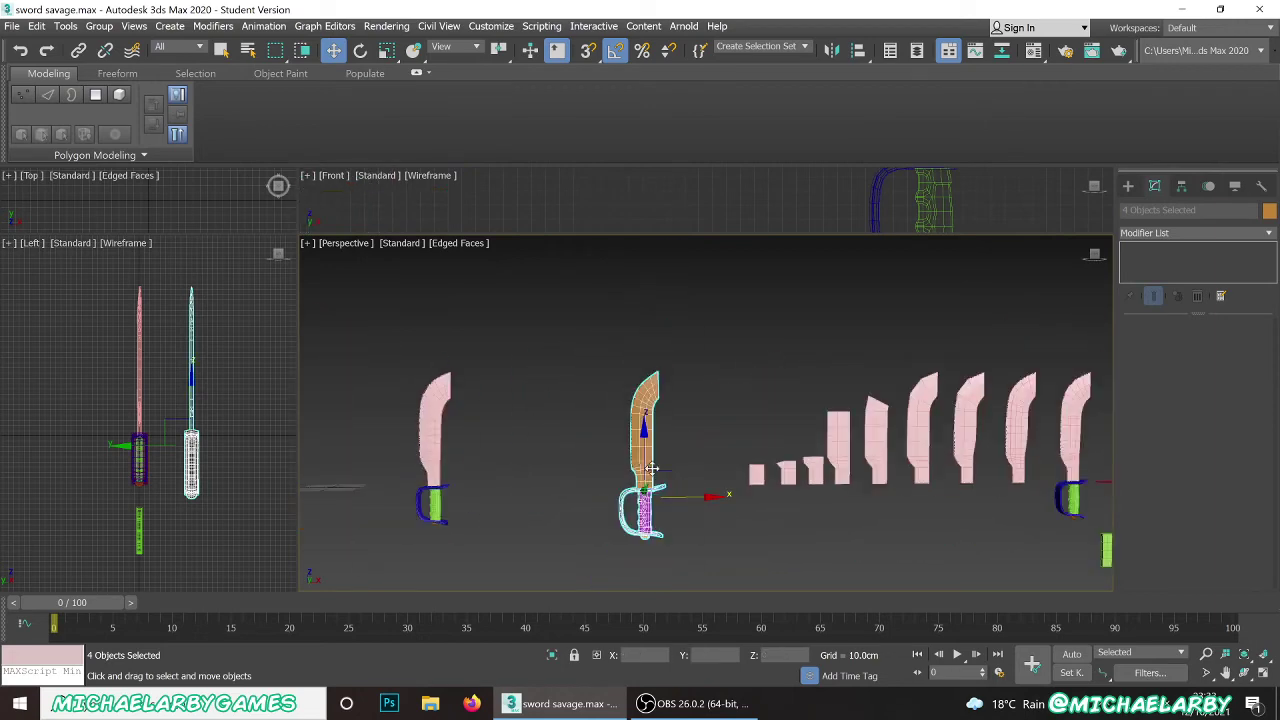
pyautogui.click(692, 539)
# - Select the vertices of the orange blade's curved upper part and raise them about 38 cm along Z to lengthen the blade
pyautogui.scroll(5, 645, 510)
pyautogui.scroll(-5, 641, 494)
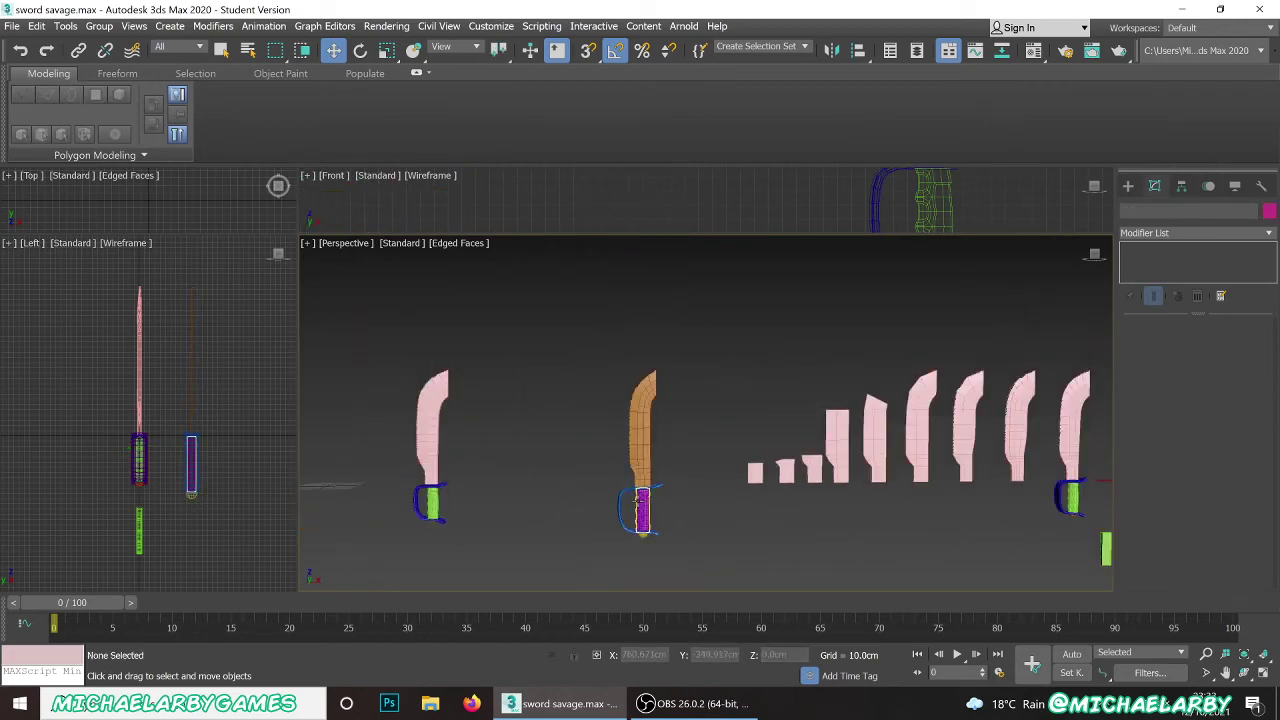
pyautogui.click(643, 503)
pyautogui.scroll(5, 643, 505)
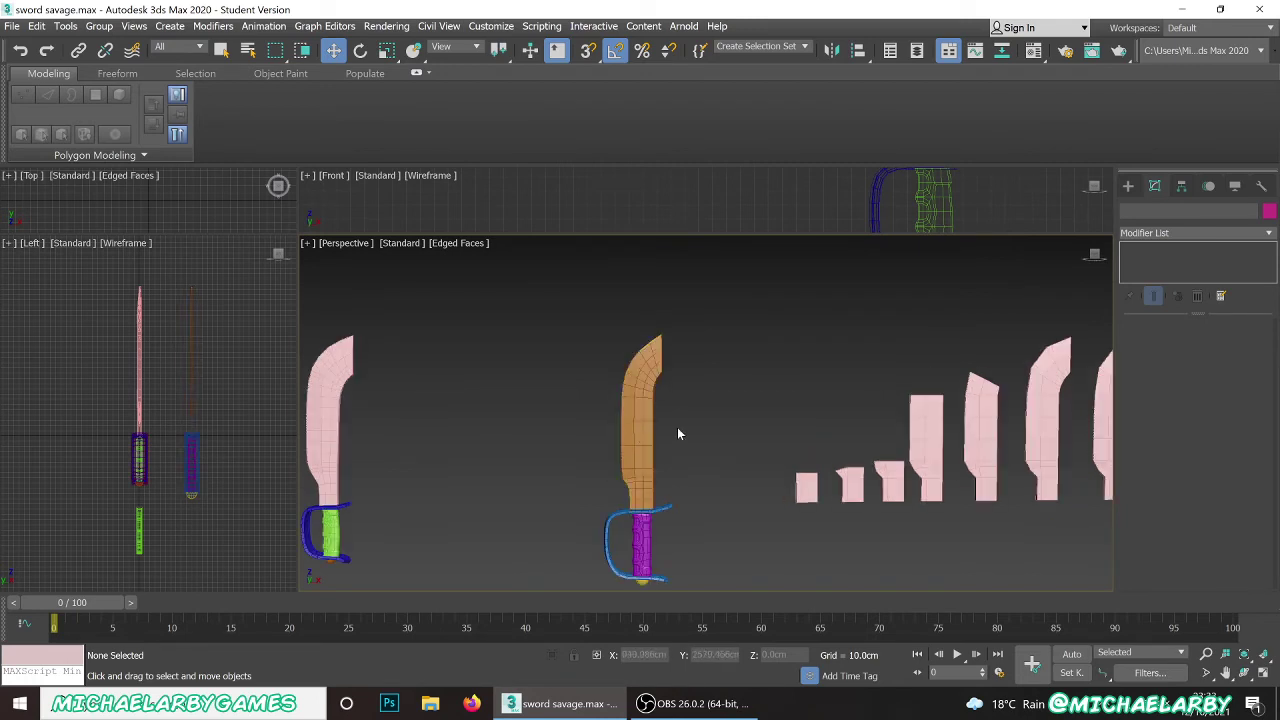
pyautogui.click(645, 441)
pyautogui.scroll(-5, 640, 500)
pyautogui.scroll(5, 642, 511)
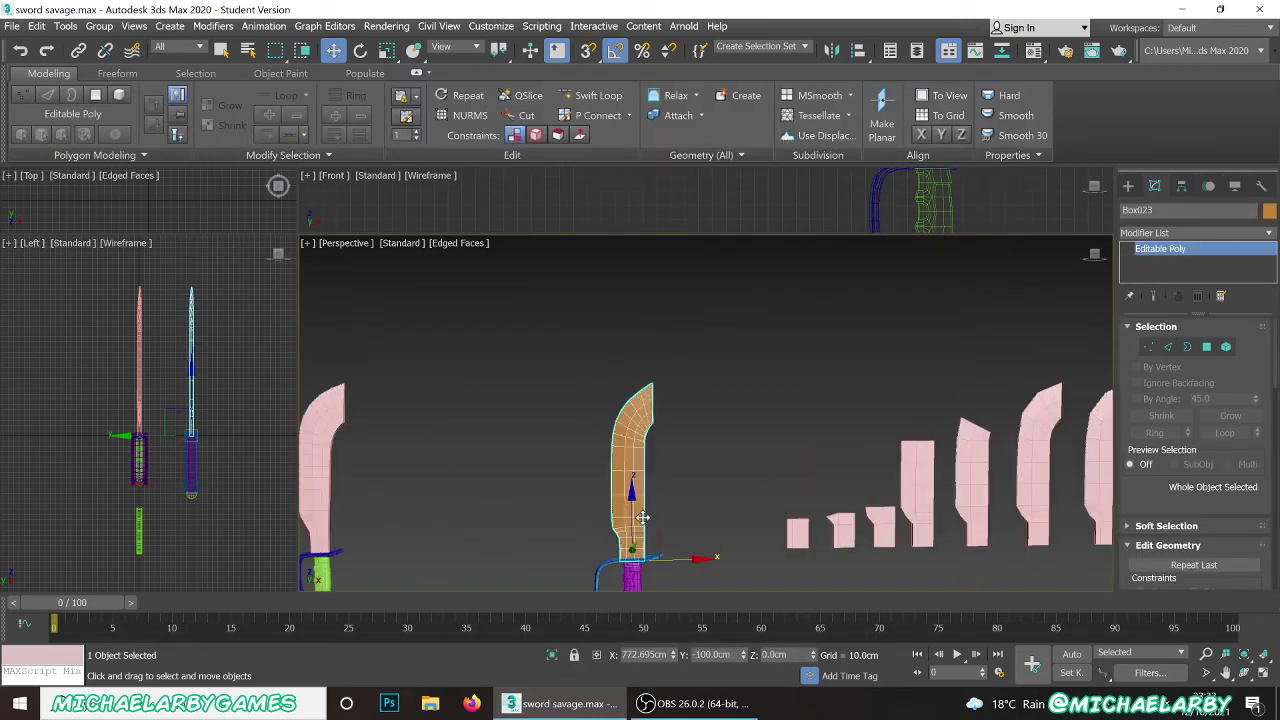
pyautogui.click(1149, 346)
pyautogui.moveTo(566, 370); pyautogui.dragTo(678, 485)
pyautogui.moveTo(640, 380); pyautogui.dragTo(641, 355)
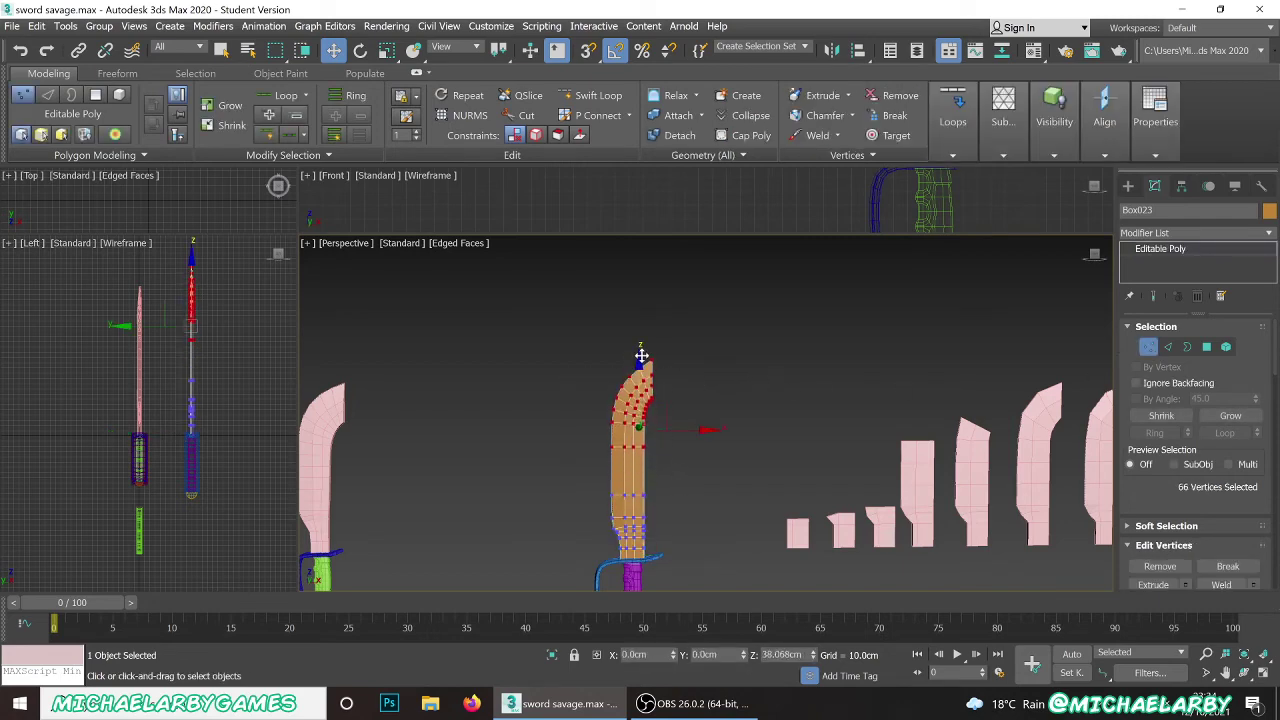
# - Shift the two middle vertex rows of the blade vertically, lower row up and upper row down, to even out their spacing
pyautogui.scroll(3, 625, 562)
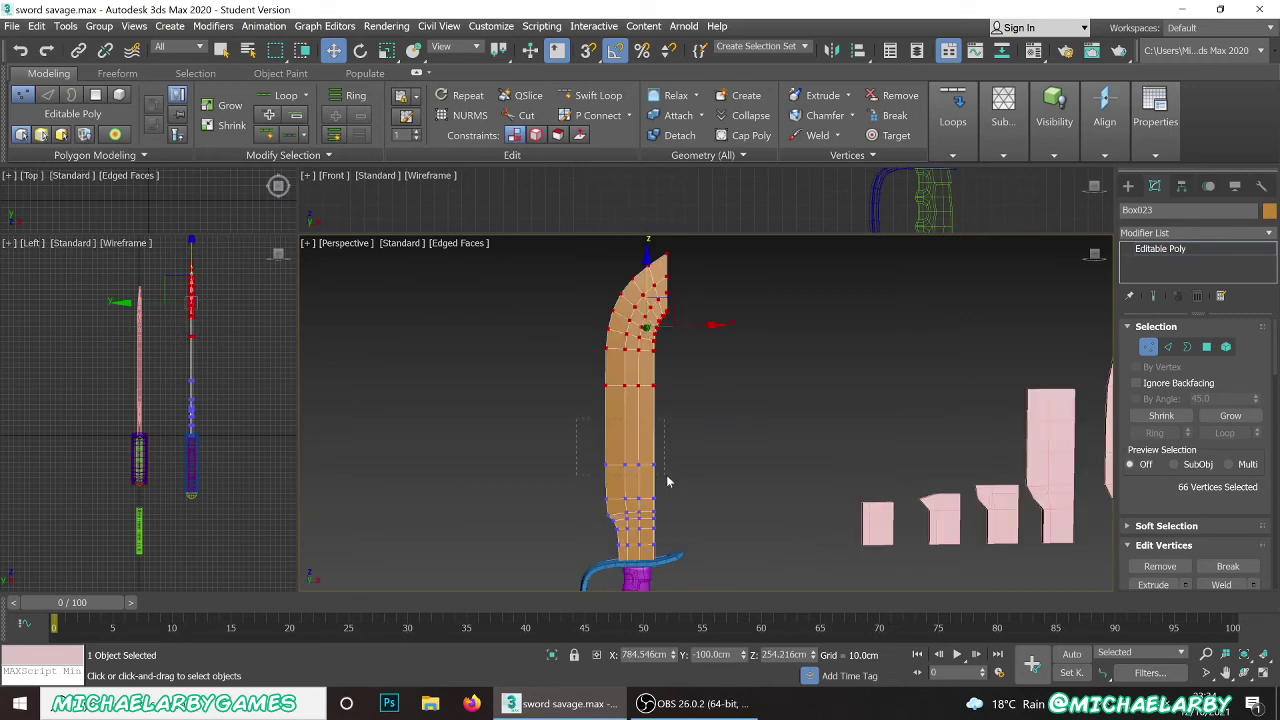
pyautogui.moveTo(667, 476); pyautogui.dragTo(667, 476)
pyautogui.moveTo(636, 416); pyautogui.dragTo(668, 396)
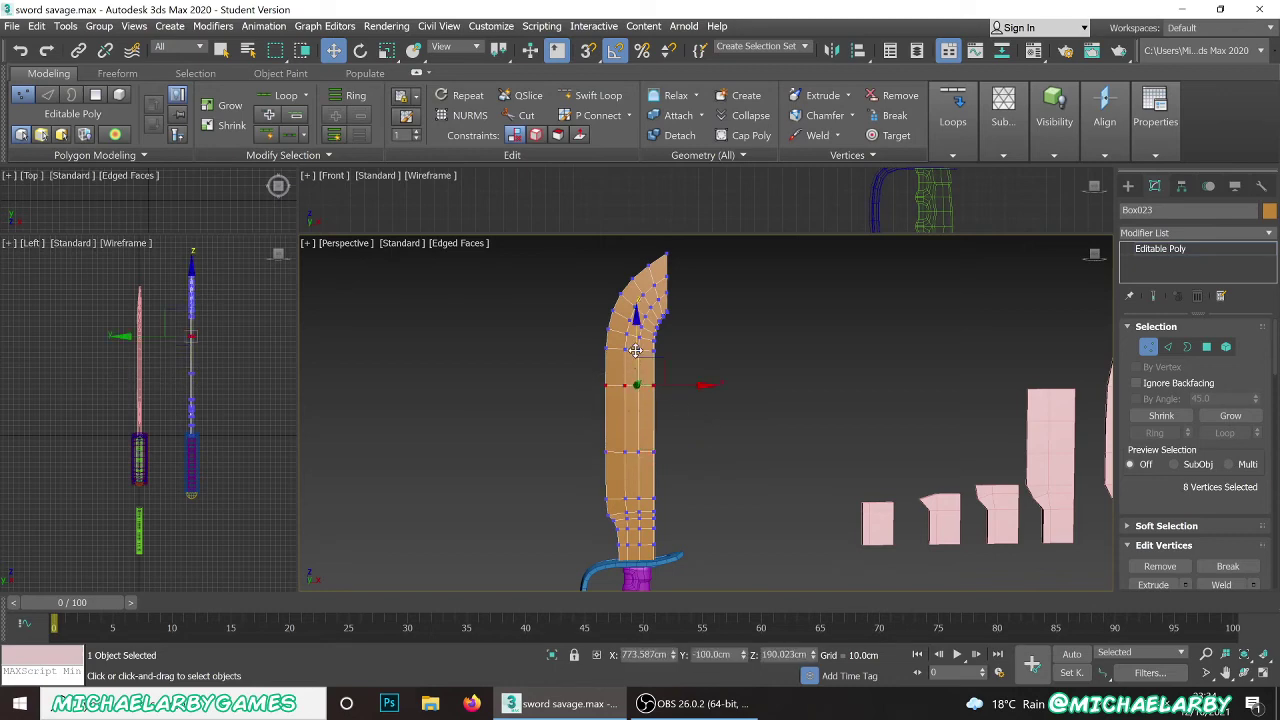
pyautogui.click(625, 400)
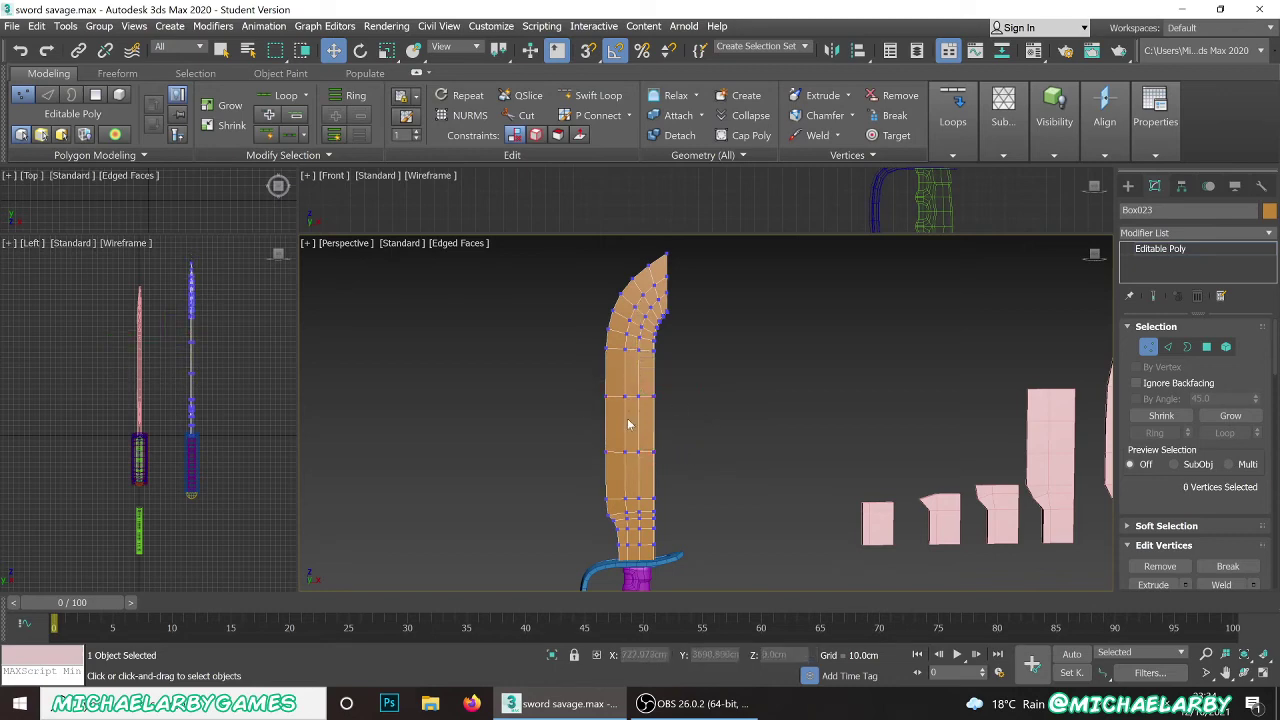
# - Examine the lengthened blade's proportions against the guard, the grip and the neighbouring sword
pyautogui.scroll(-3, 618, 408)
pyautogui.scroll(2, 618, 415)
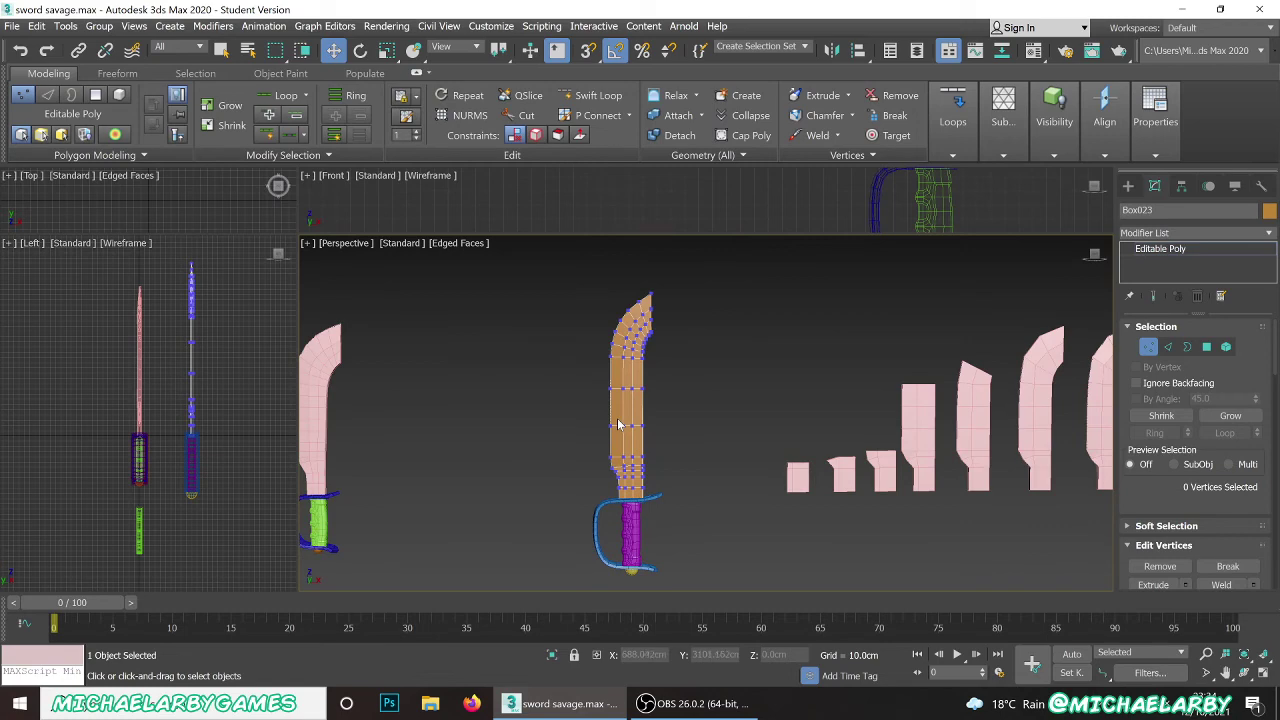
pyautogui.scroll(-2, 621, 422)
pyautogui.scroll(4, 630, 518)
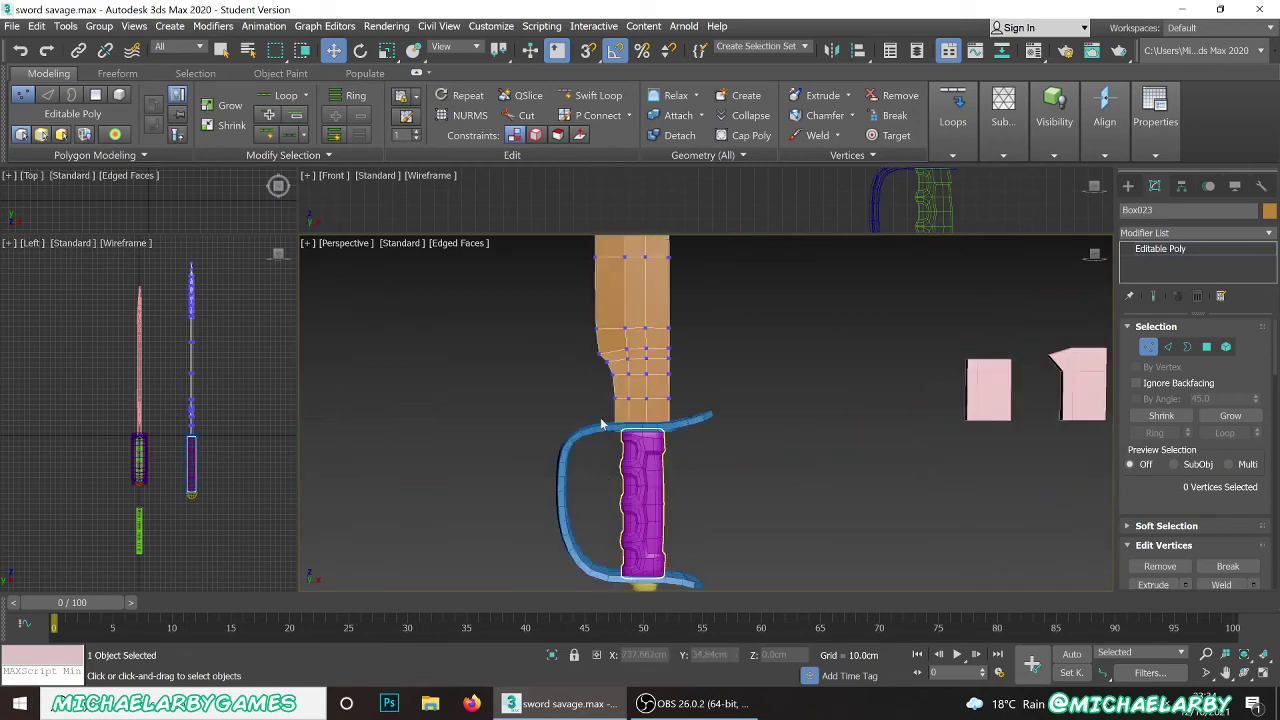
pyautogui.scroll(-2, 642, 520)
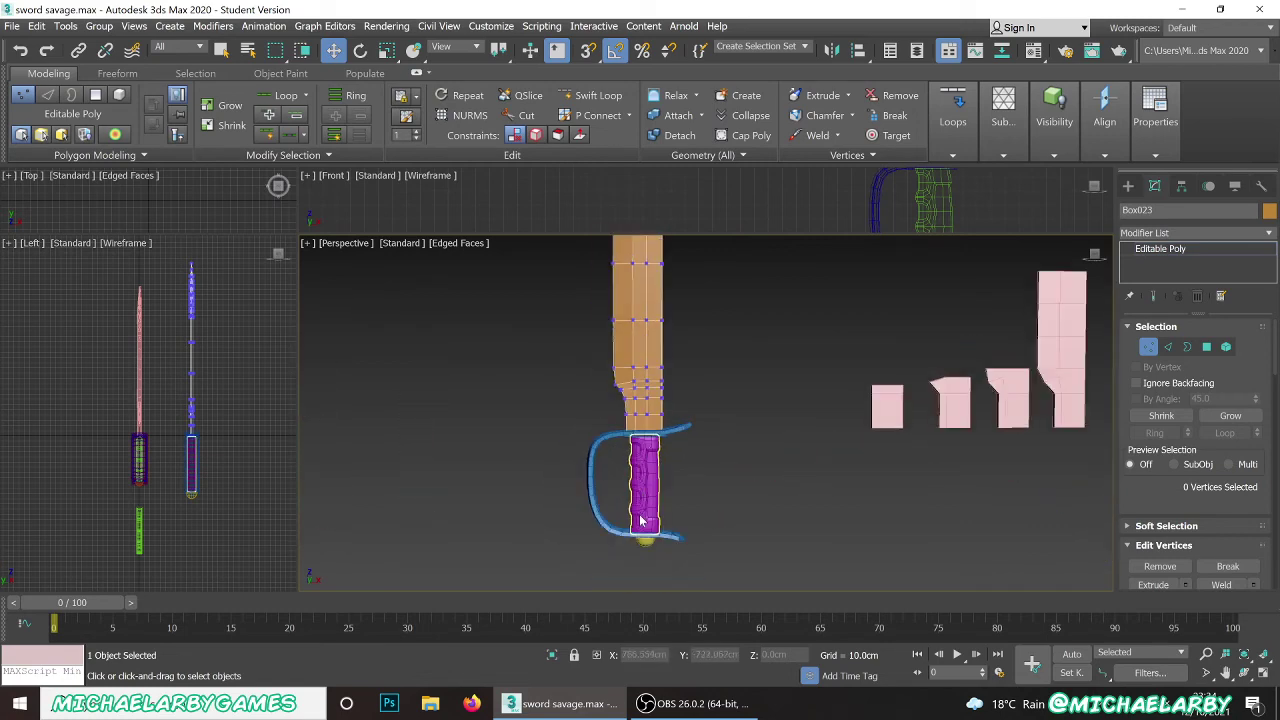
pyautogui.scroll(-6, 644, 548)
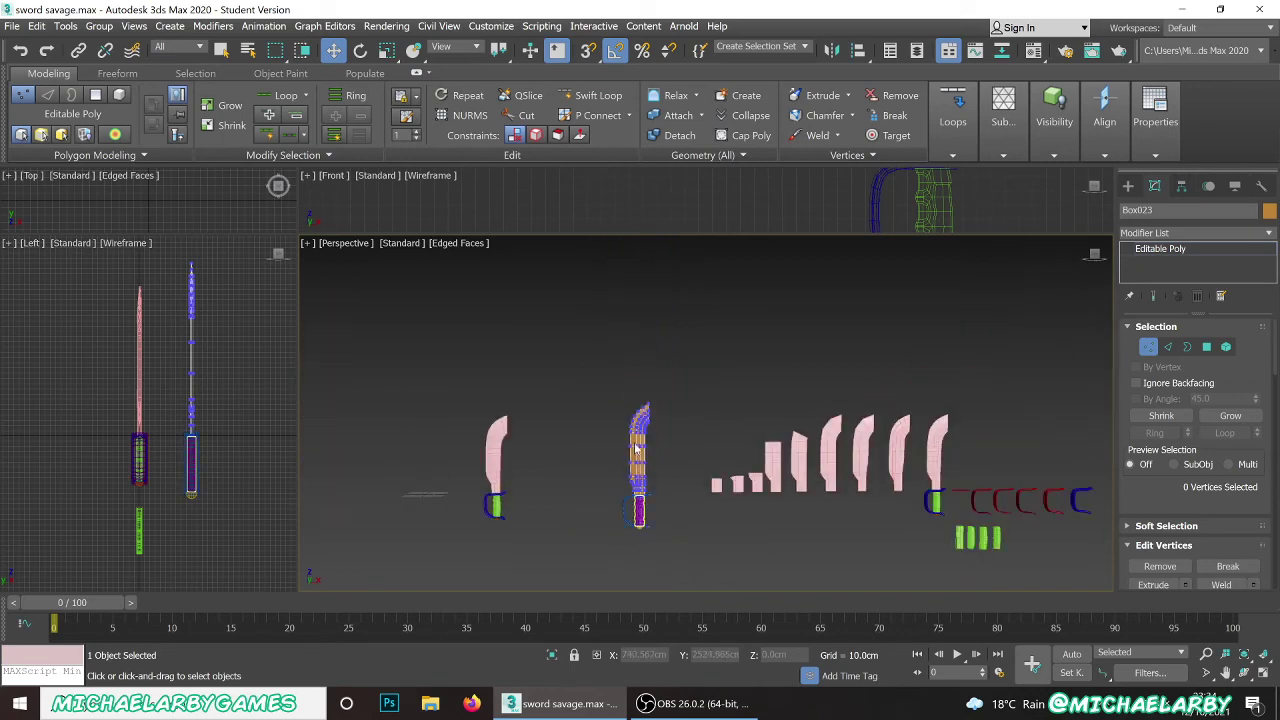
pyautogui.scroll(5, 635, 448)
pyautogui.scroll(-2, 635, 500)
pyautogui.scroll(6, 634, 551)
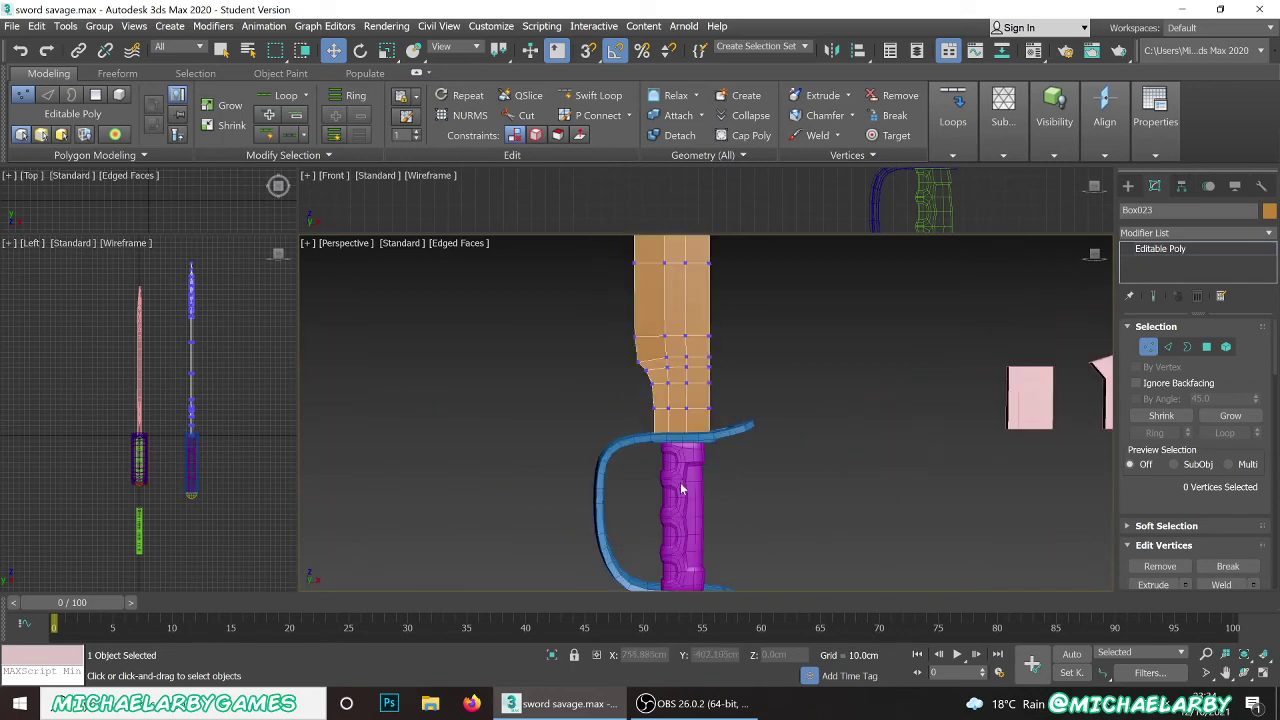
pyautogui.scroll(-3, 644, 505)
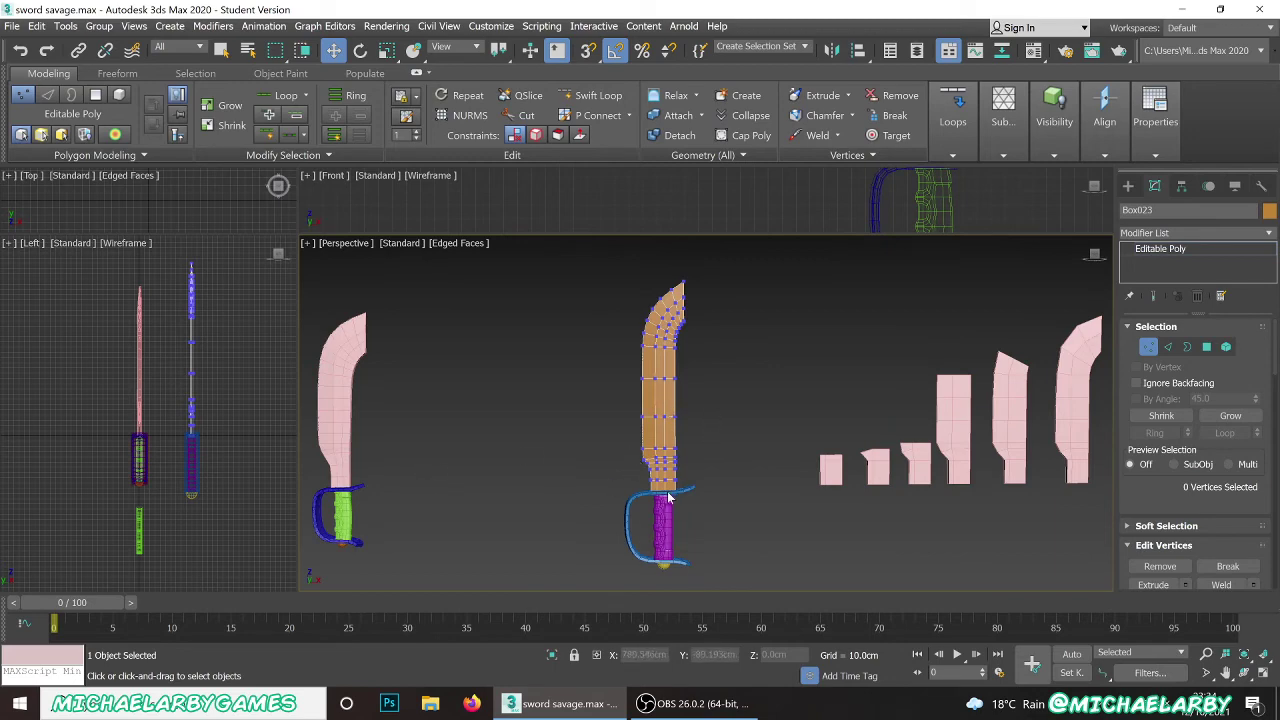
# - Return the blade to object level and rename it machete_blade
pyautogui.rightClick(705, 406)
pyautogui.click(640, 379)
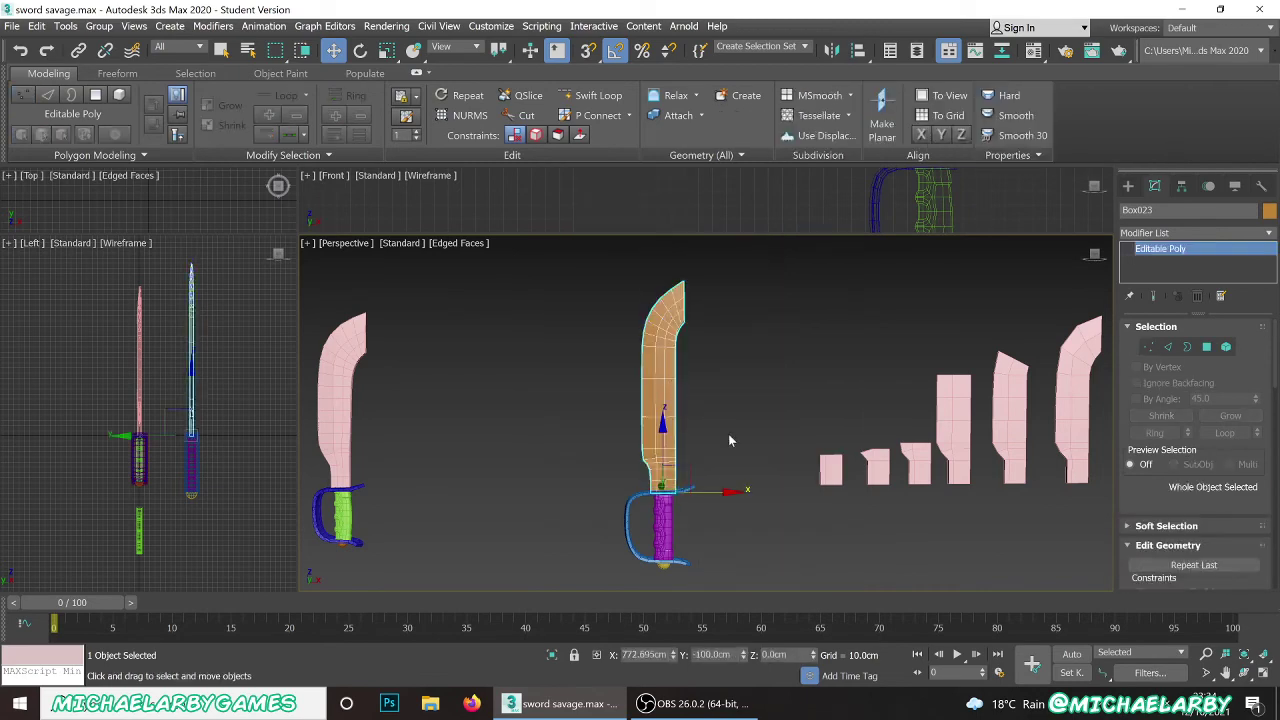
pyautogui.click(703, 484)
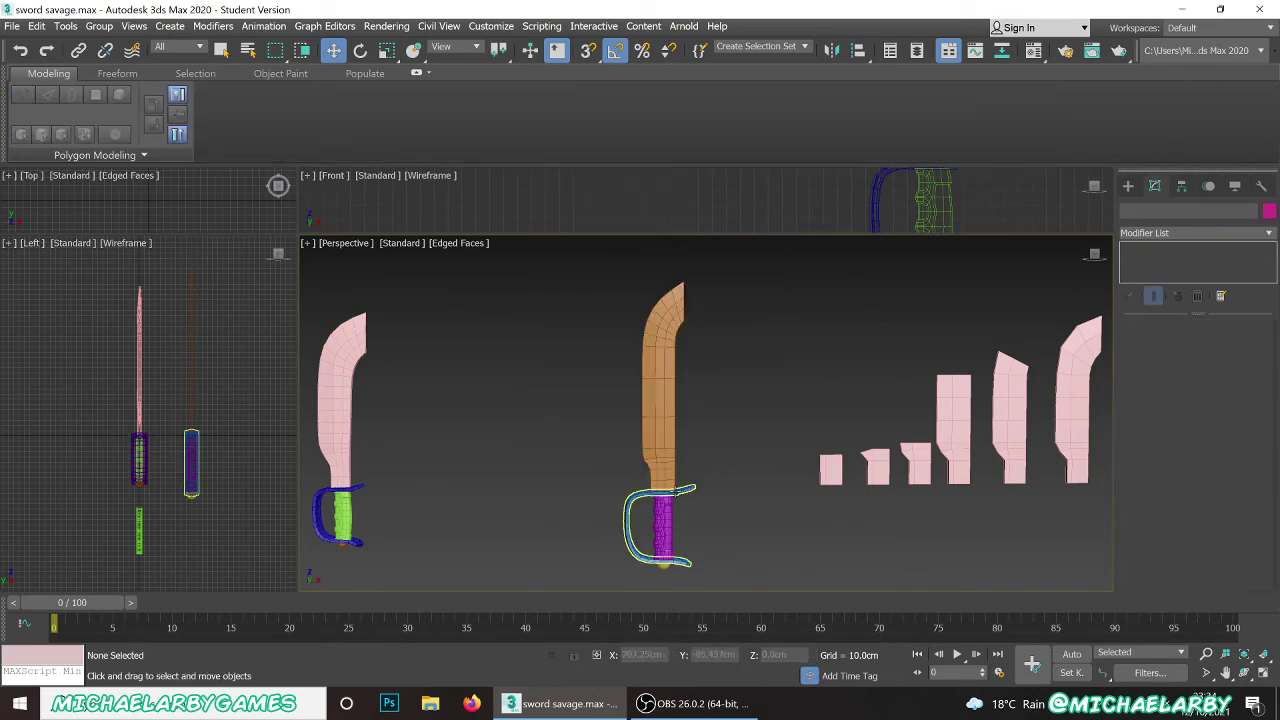
pyautogui.click(668, 472)
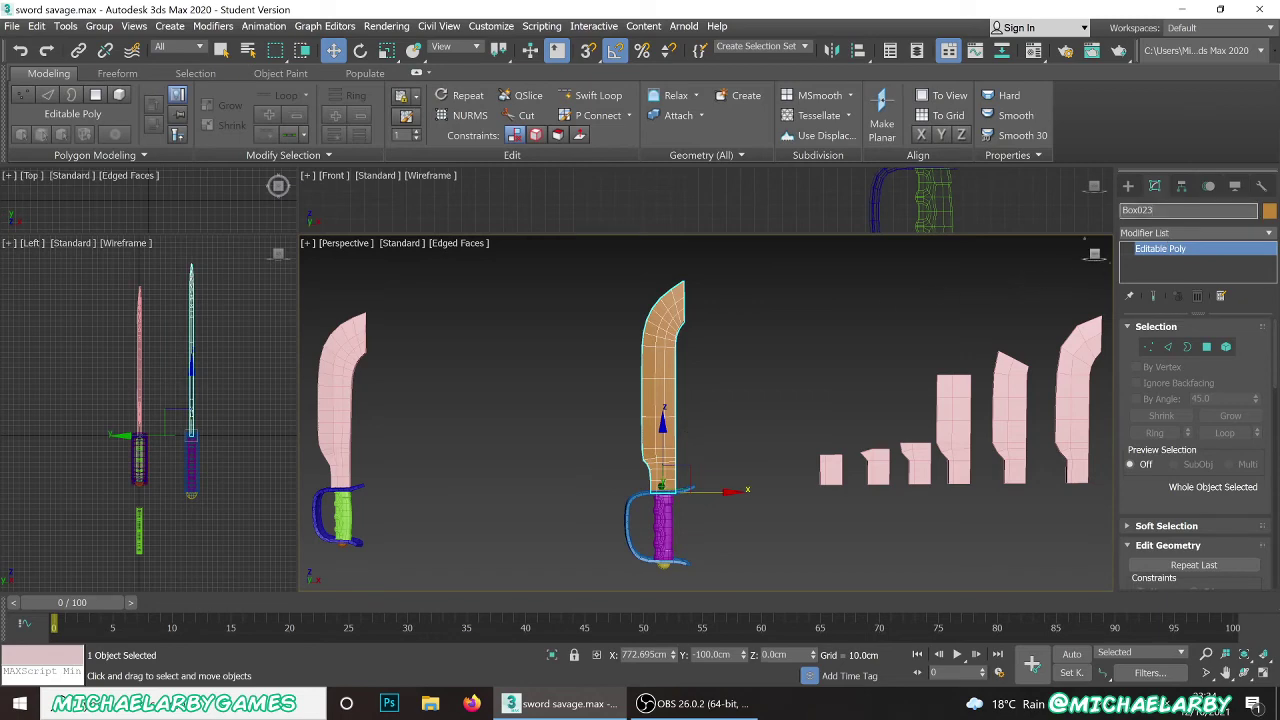
pyautogui.write('machete_blade')
pyautogui.press('Return')
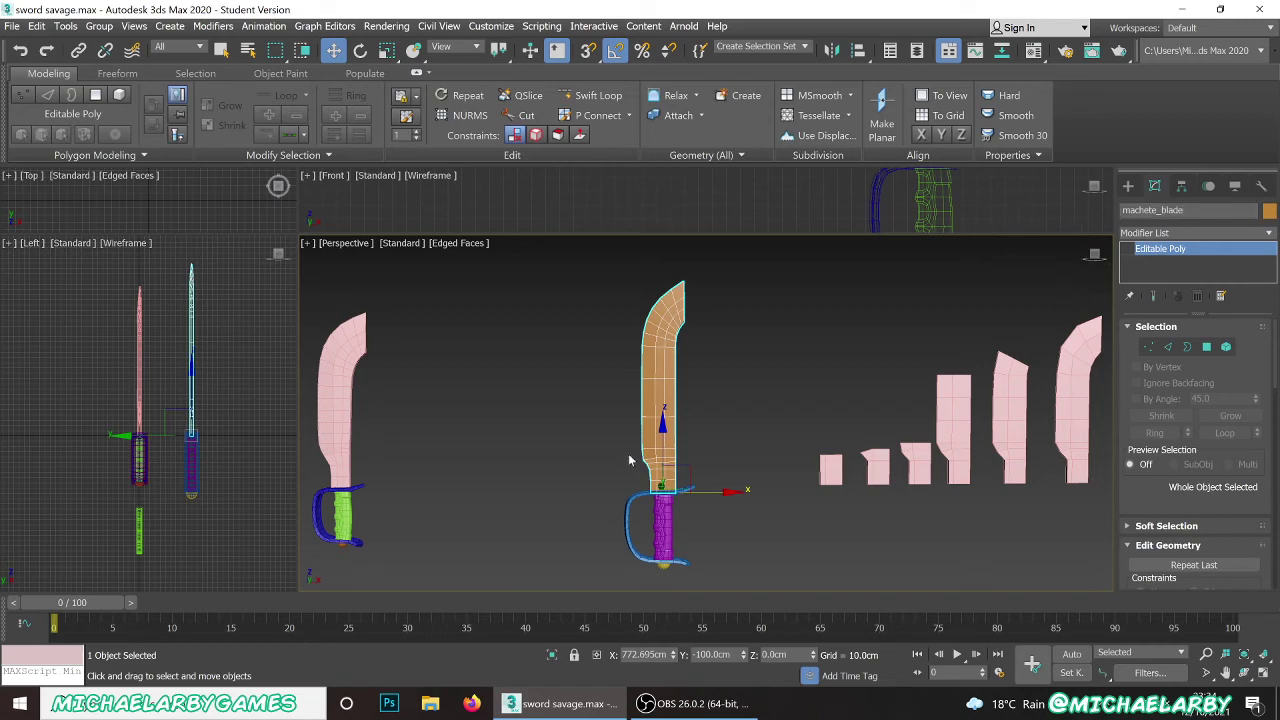
# - Rename the blue guard machete_handguard
pyautogui.click(626, 510)
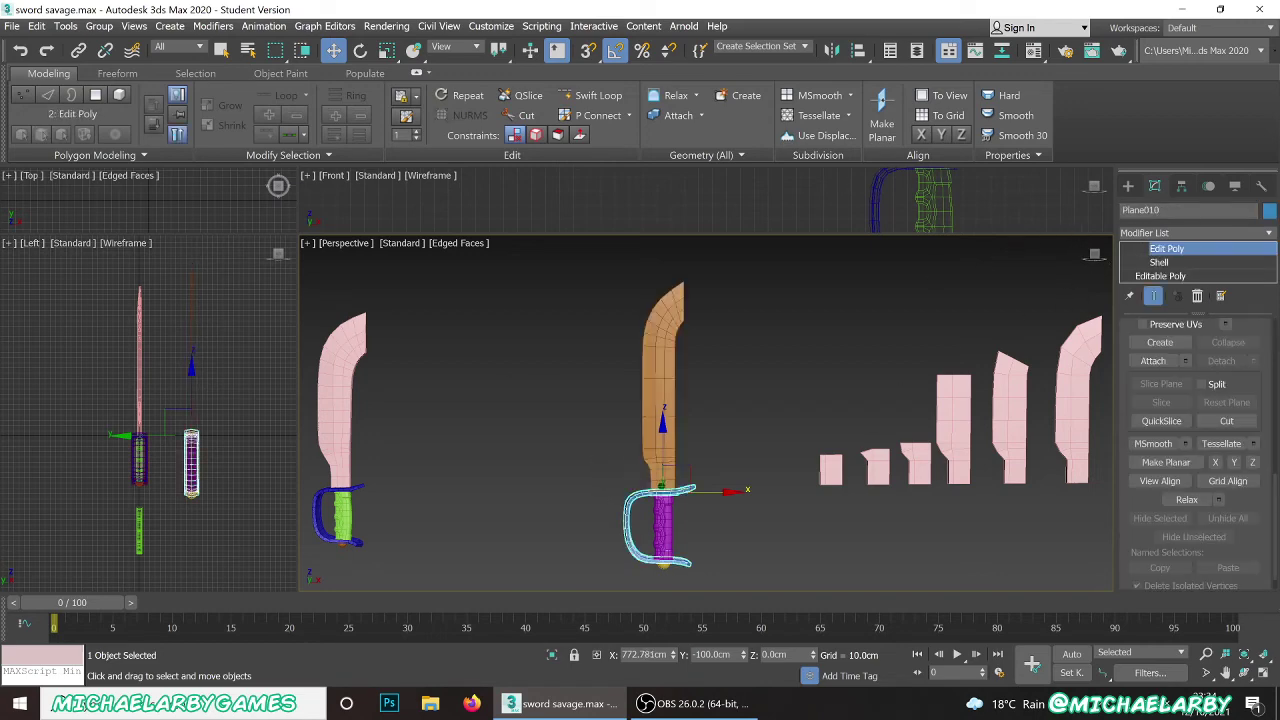
pyautogui.moveTo(1168, 210); pyautogui.dragTo(964, 201)
pyautogui.write('machete_handguard')
pyautogui.press('Return')
# - Rename the purple grip machete_grip
pyautogui.click(663, 520)
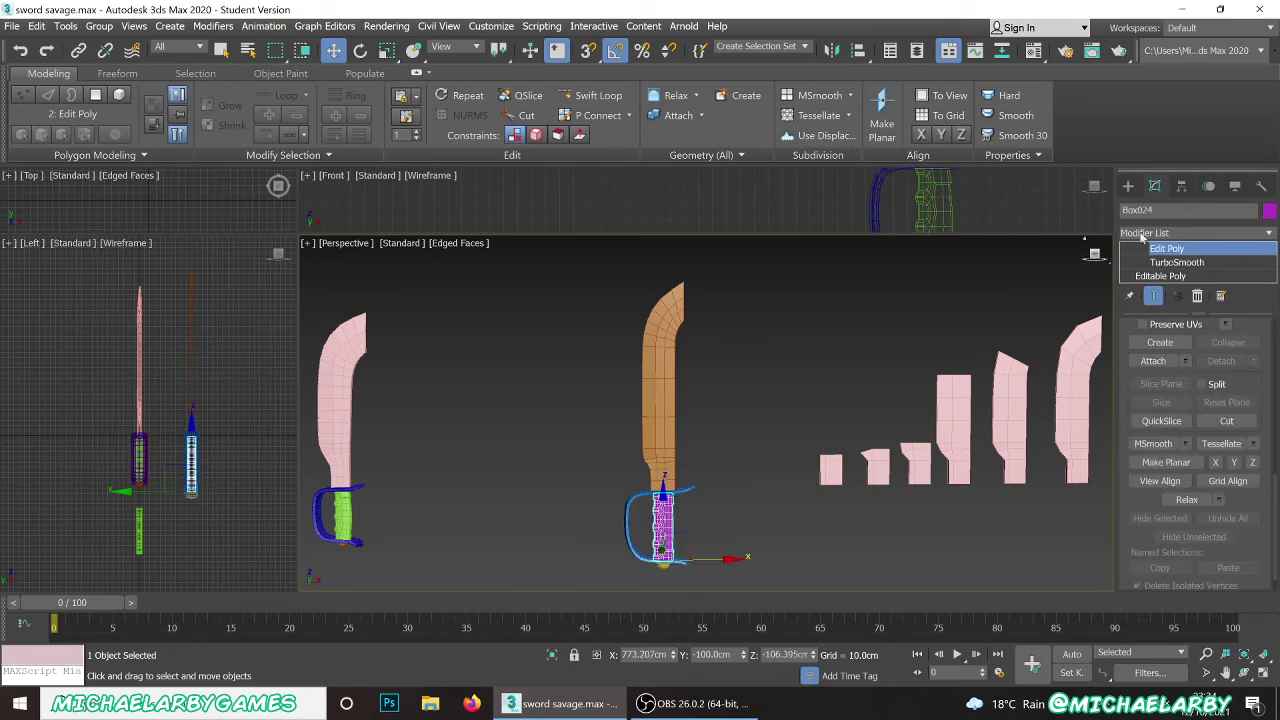
pyautogui.write('machete_grip')
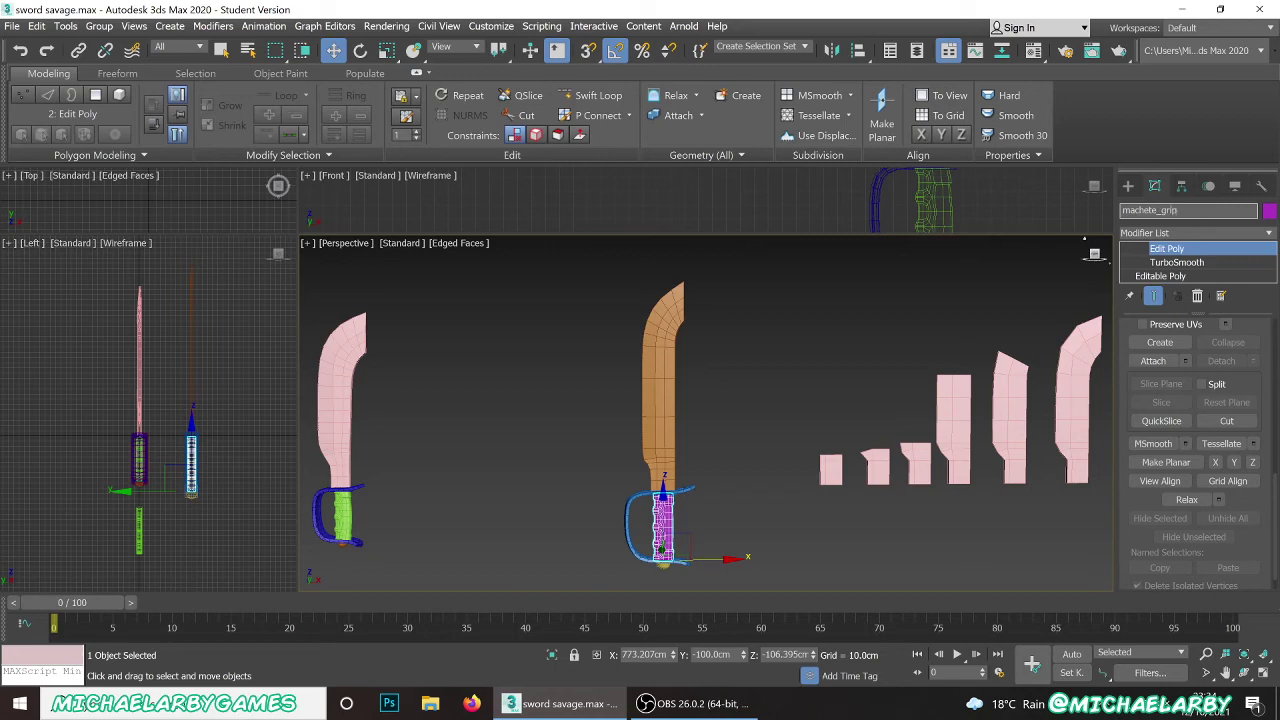
pyautogui.press('Return')
# - Rename the yellow half-ball at the base of the sword machete_pommel
pyautogui.scroll(4, 655, 577)
pyautogui.click(682, 547)
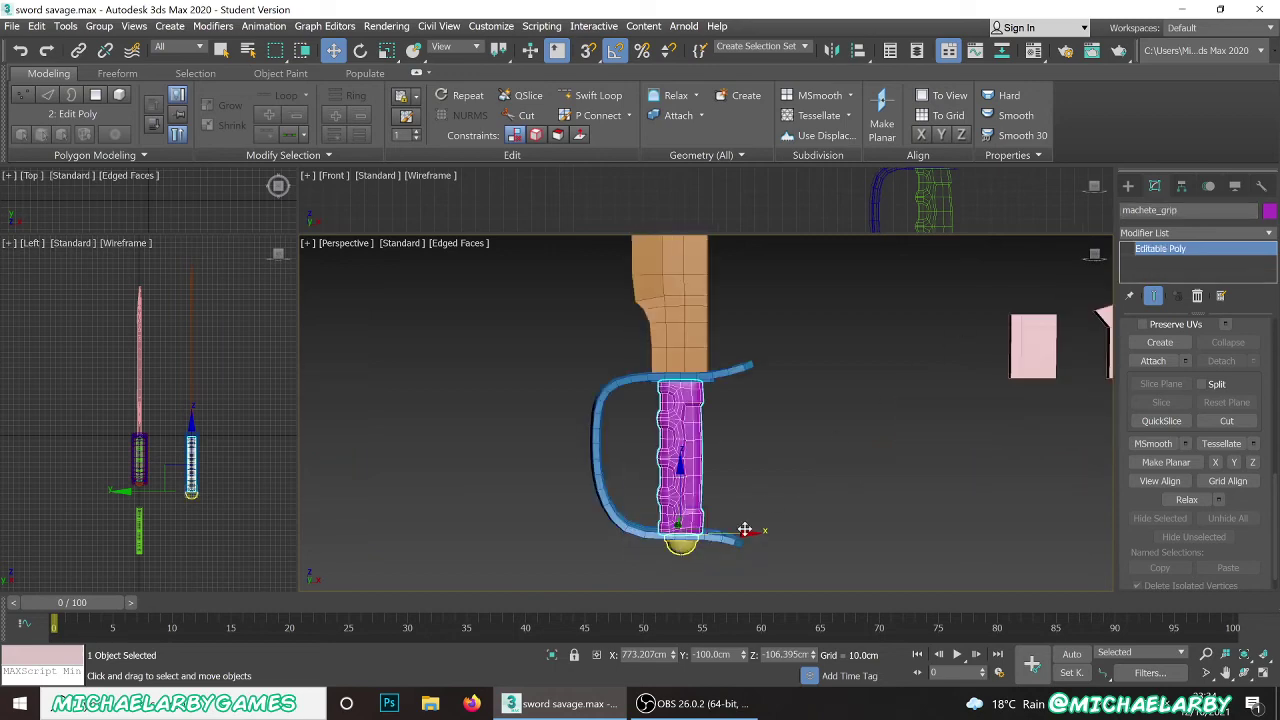
pyautogui.click(680, 545)
pyautogui.moveTo(1180, 210); pyautogui.dragTo(1091, 216)
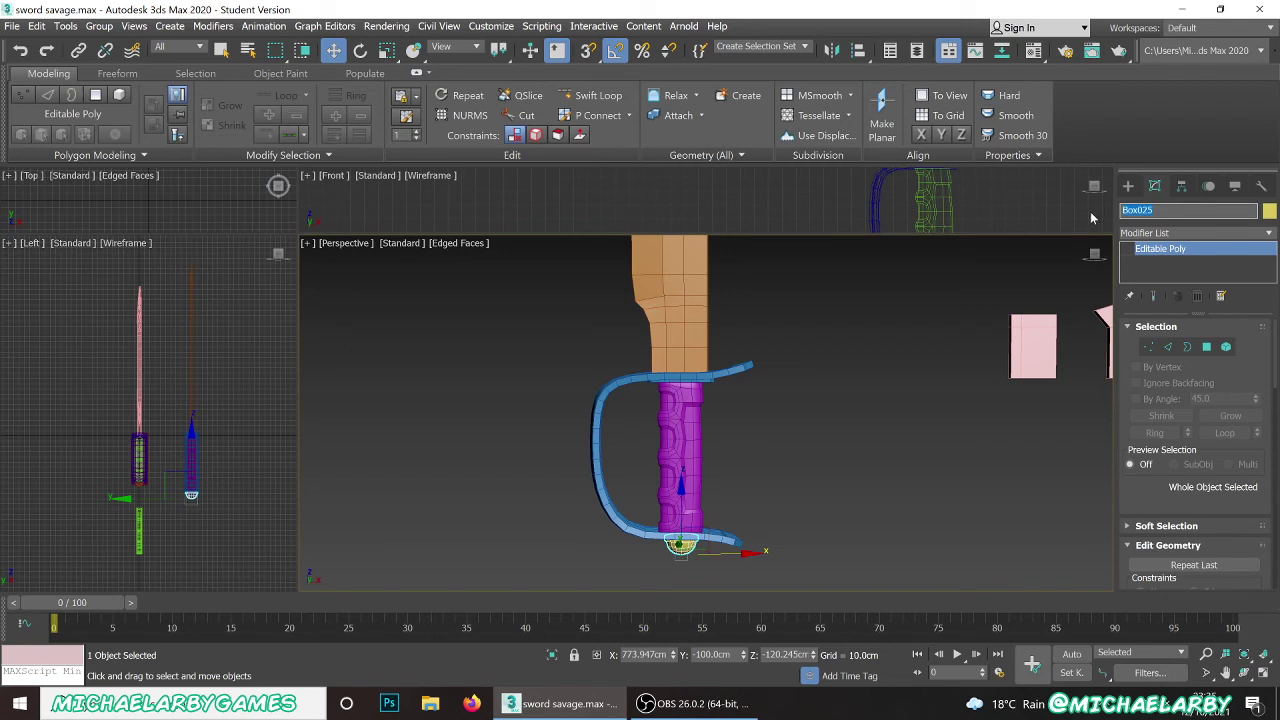
pyautogui.write('machete_pommel')
pyautogui.press('Return')
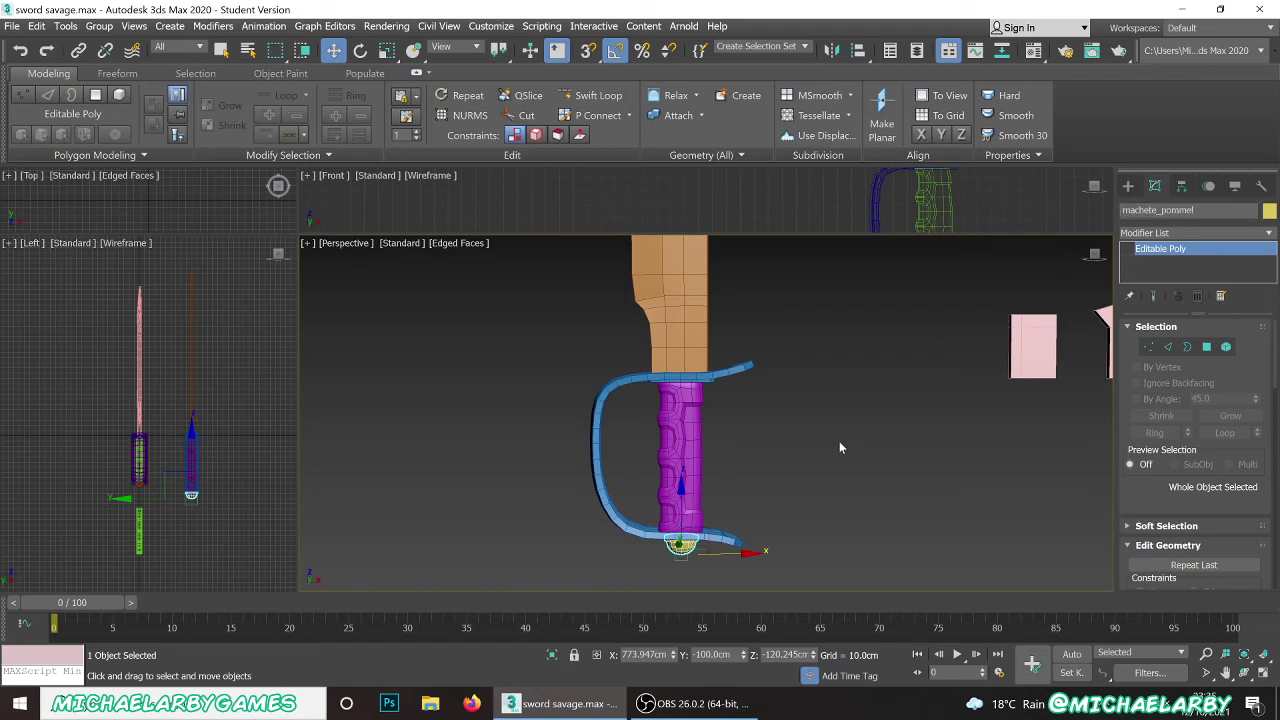
pyautogui.scroll(-4, 732, 492)
pyautogui.click(690, 704)
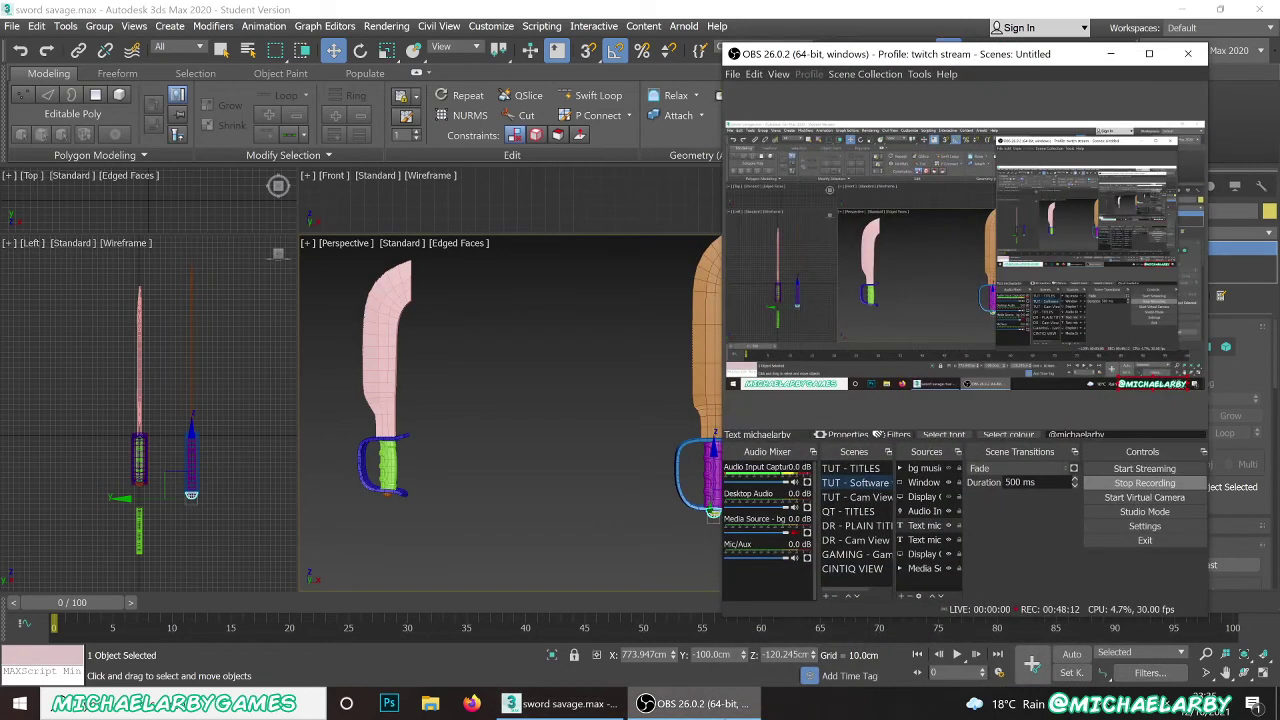
pyautogui.click(700, 704)
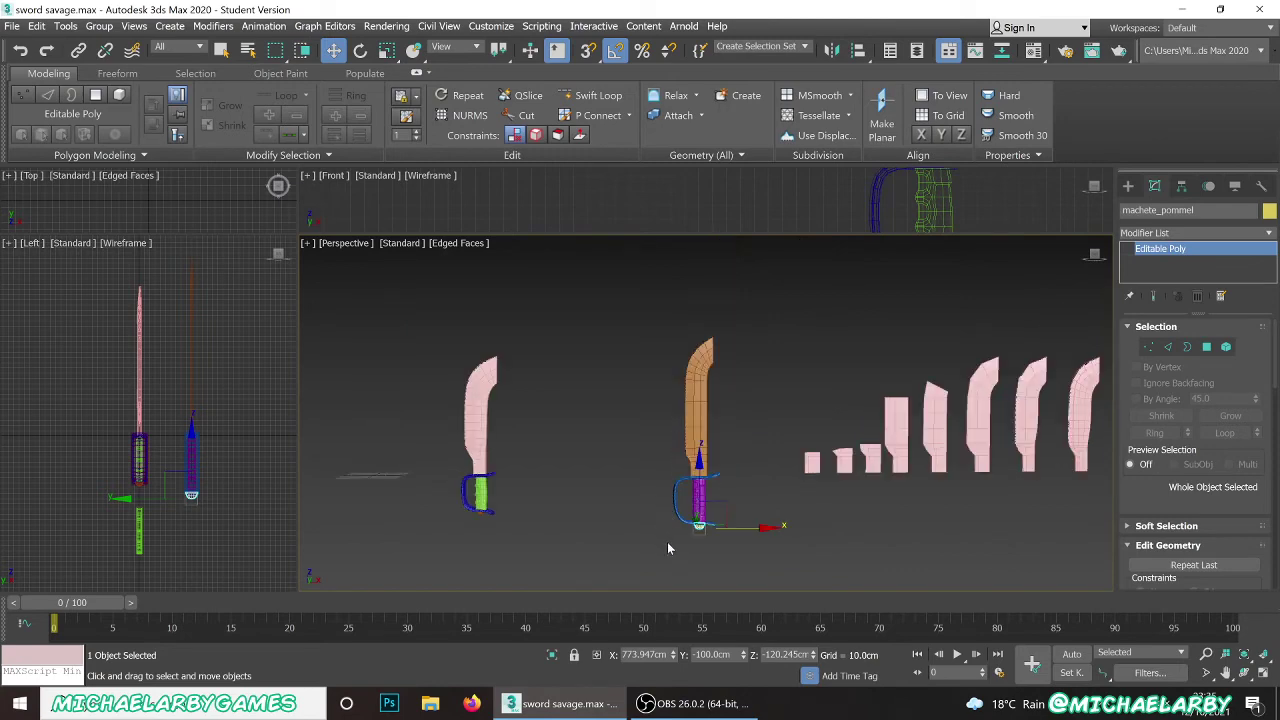
# - Examine the assembled machete from the blade down to the handguard, grip and pommel
pyautogui.click(704, 400)
pyautogui.press('z')
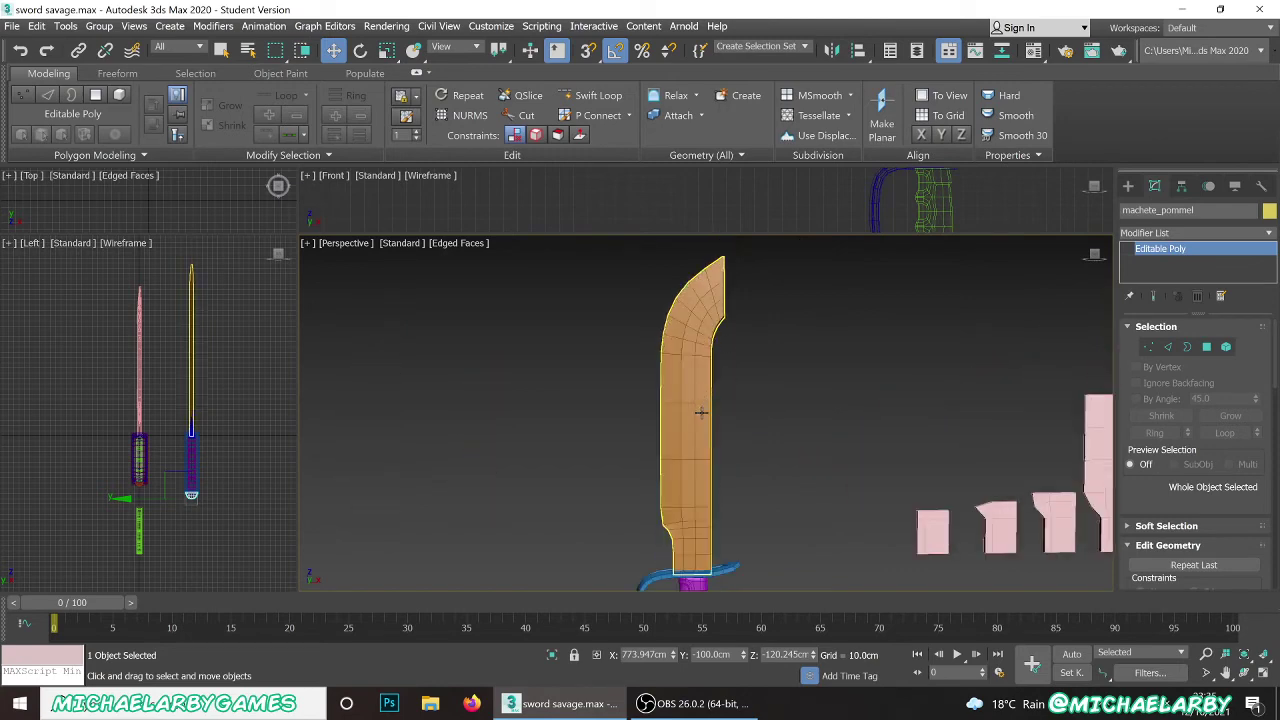
pyautogui.keyDown('alt'); pyautogui.moveTo(704, 433); pyautogui.dragTo(674, 370, button='middle'); pyautogui.keyUp('alt')
pyautogui.click(674, 354)
pyautogui.scroll(-1, 674, 354)
pyautogui.scroll(2, 694, 450)
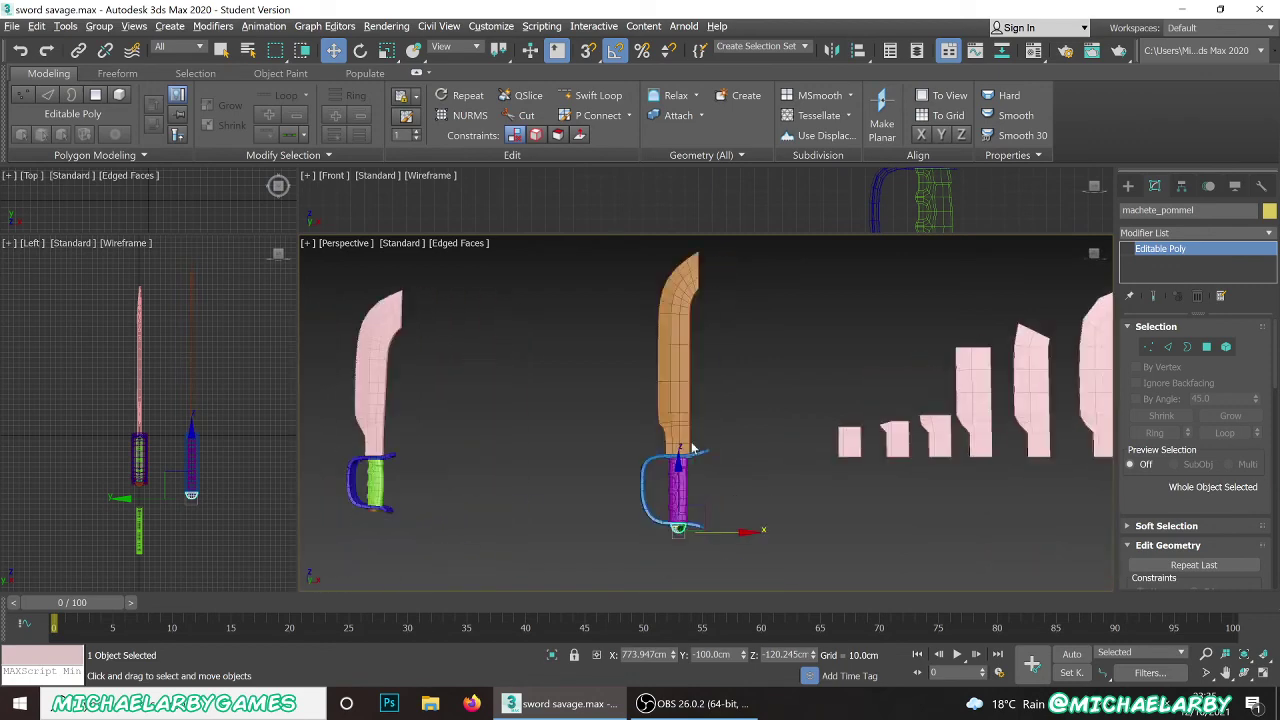
pyautogui.scroll(-1, 701, 467)
pyautogui.scroll(3, 685, 495)
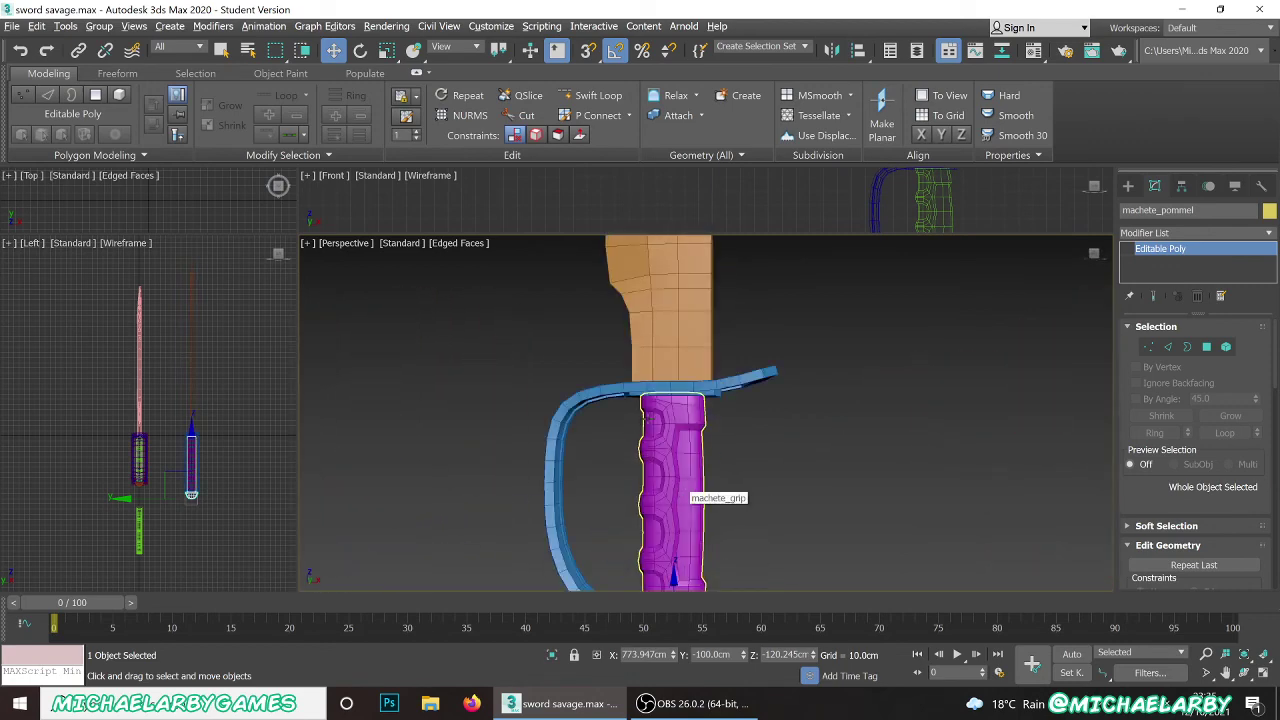
pyautogui.scroll(-2, 660, 450)
pyautogui.scroll(2, 660, 465)
pyautogui.scroll(1, 668, 411)
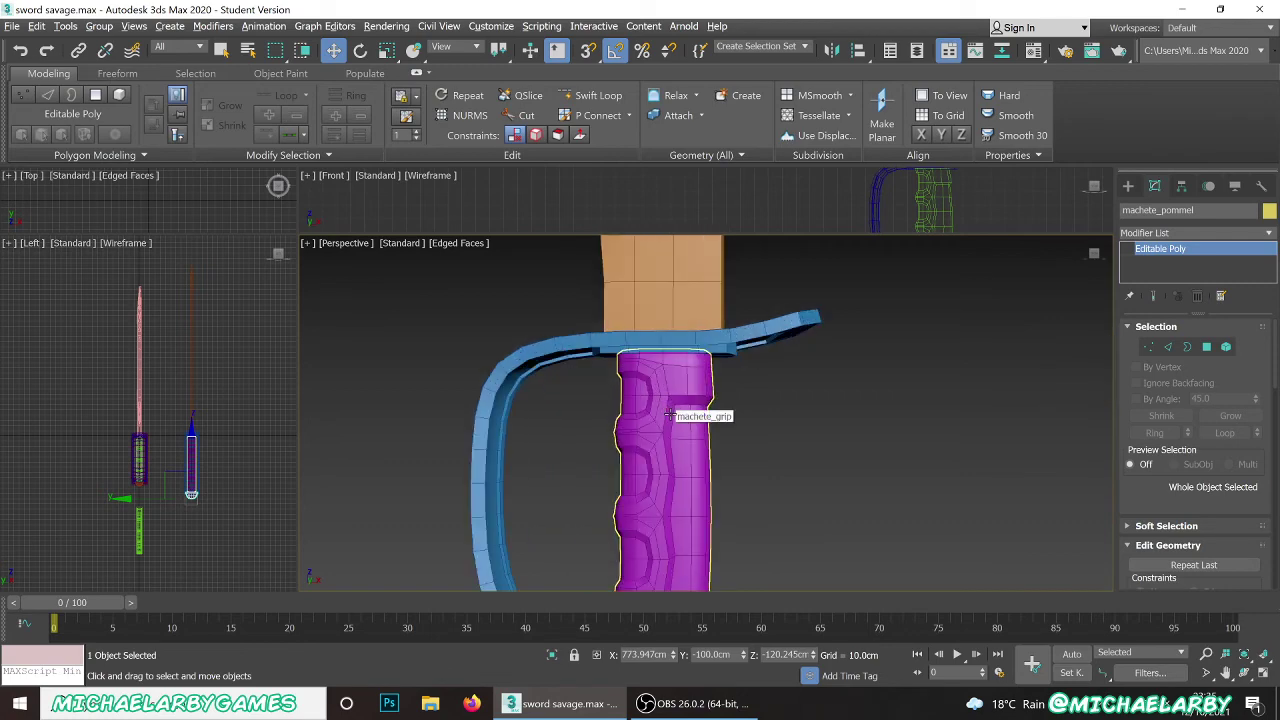
pyautogui.scroll(-1, 656, 396)
pyautogui.scroll(-2, 655, 397)
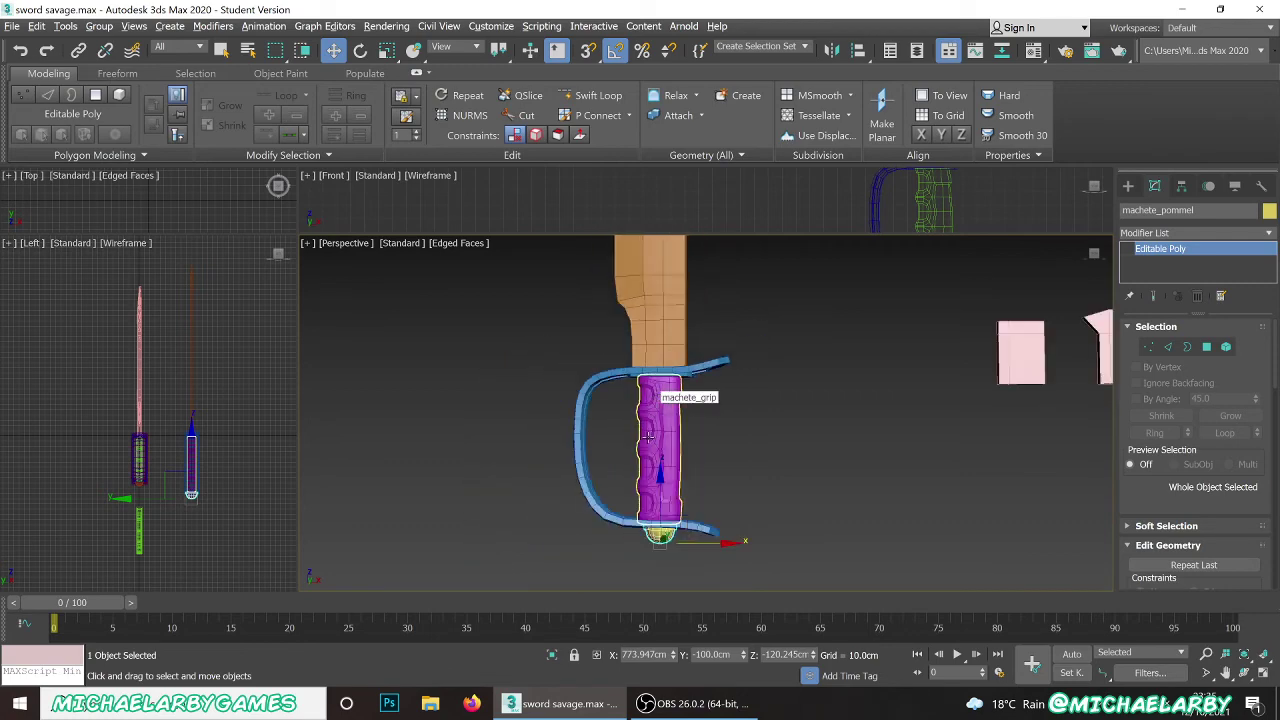
pyautogui.keyDown('alt'); pyautogui.moveTo(648, 436); pyautogui.dragTo(725, 455, button='middle'); pyautogui.keyUp('alt')
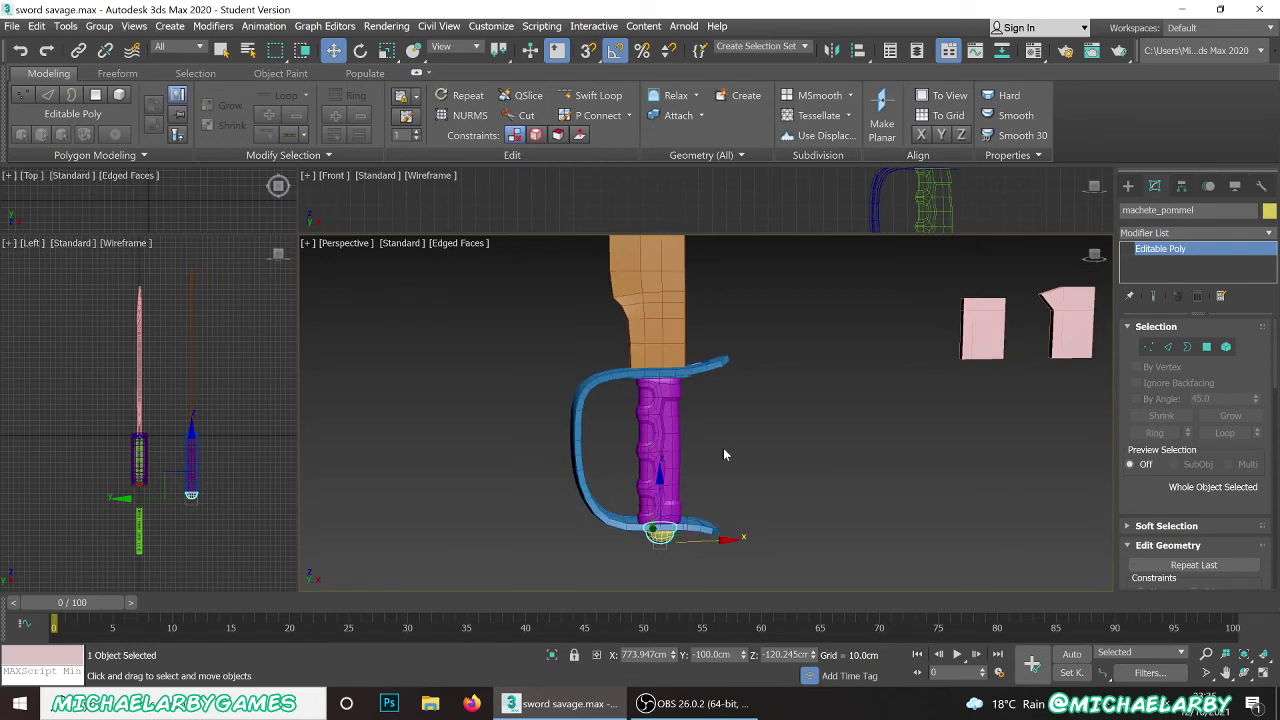
# - Try to enter the grip's base Editable Poly level beneath its TurboSmooth and Edit Poly modifiers, and deselect the grip
pyautogui.click(723, 455)
pyautogui.click(656, 407)
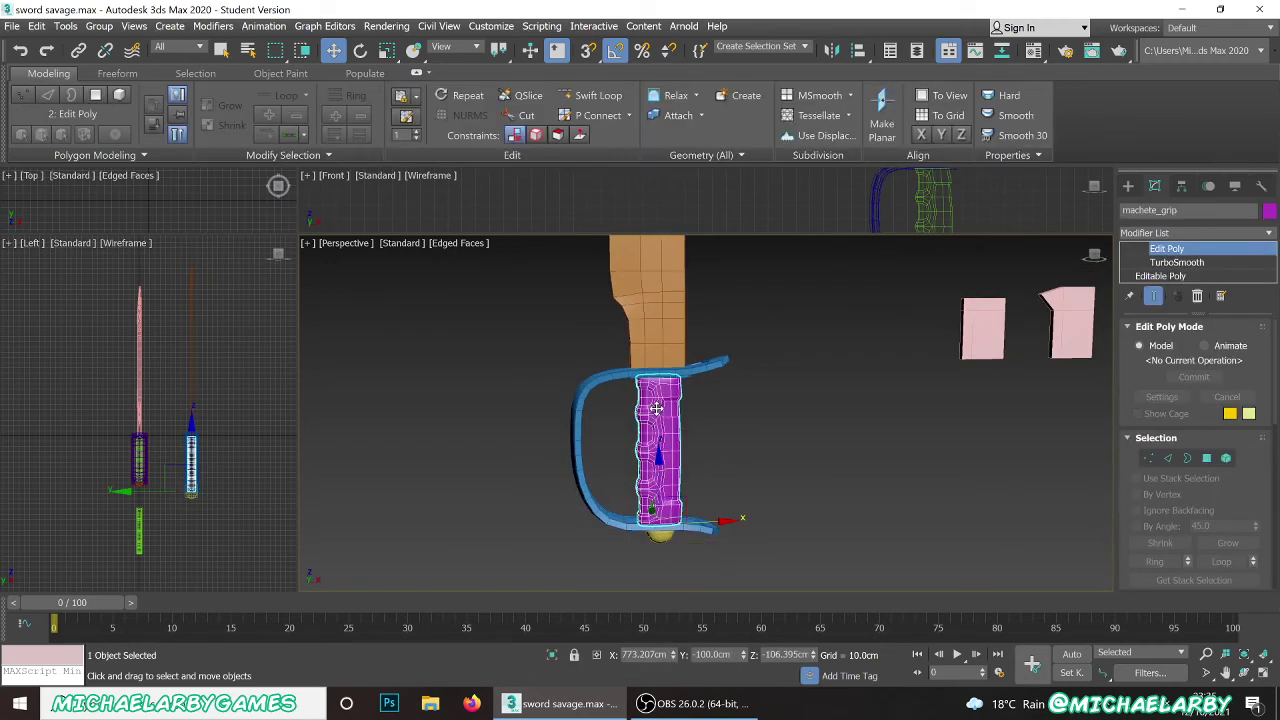
pyautogui.scroll(5, 656, 407)
pyautogui.scroll(-3, 652, 408)
pyautogui.scroll(2, 652, 378)
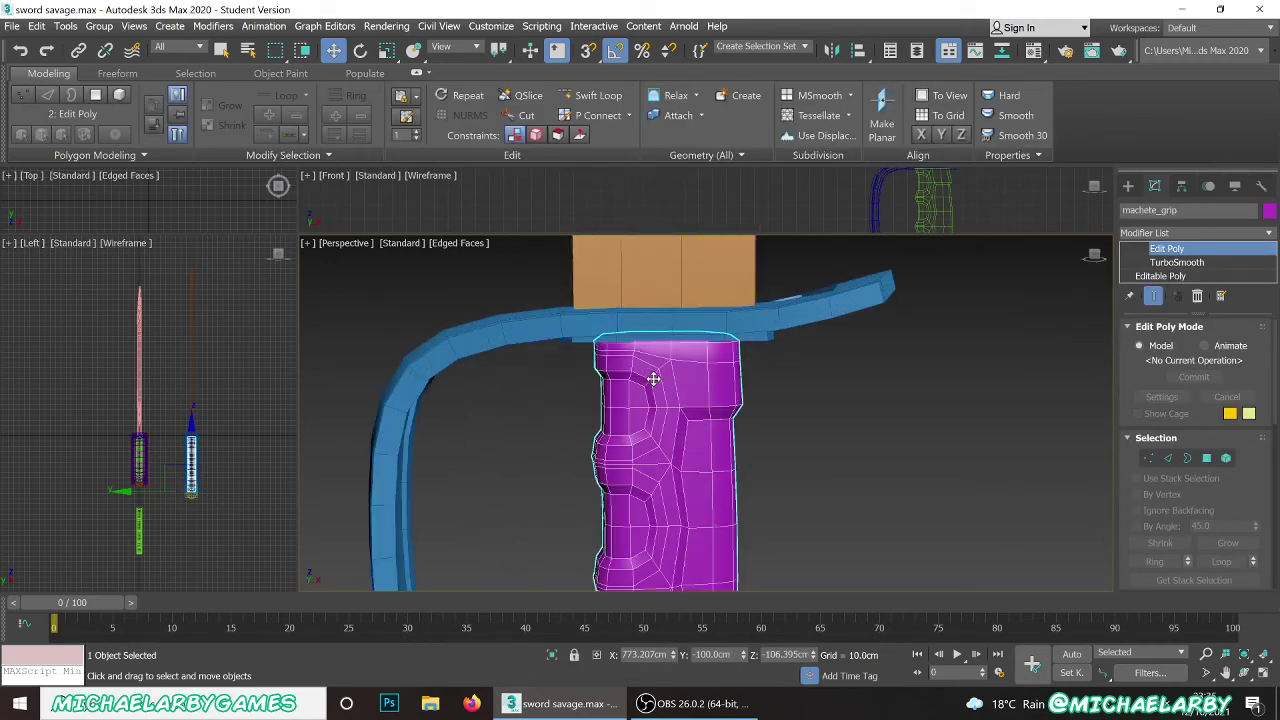
pyautogui.click(1180, 277)
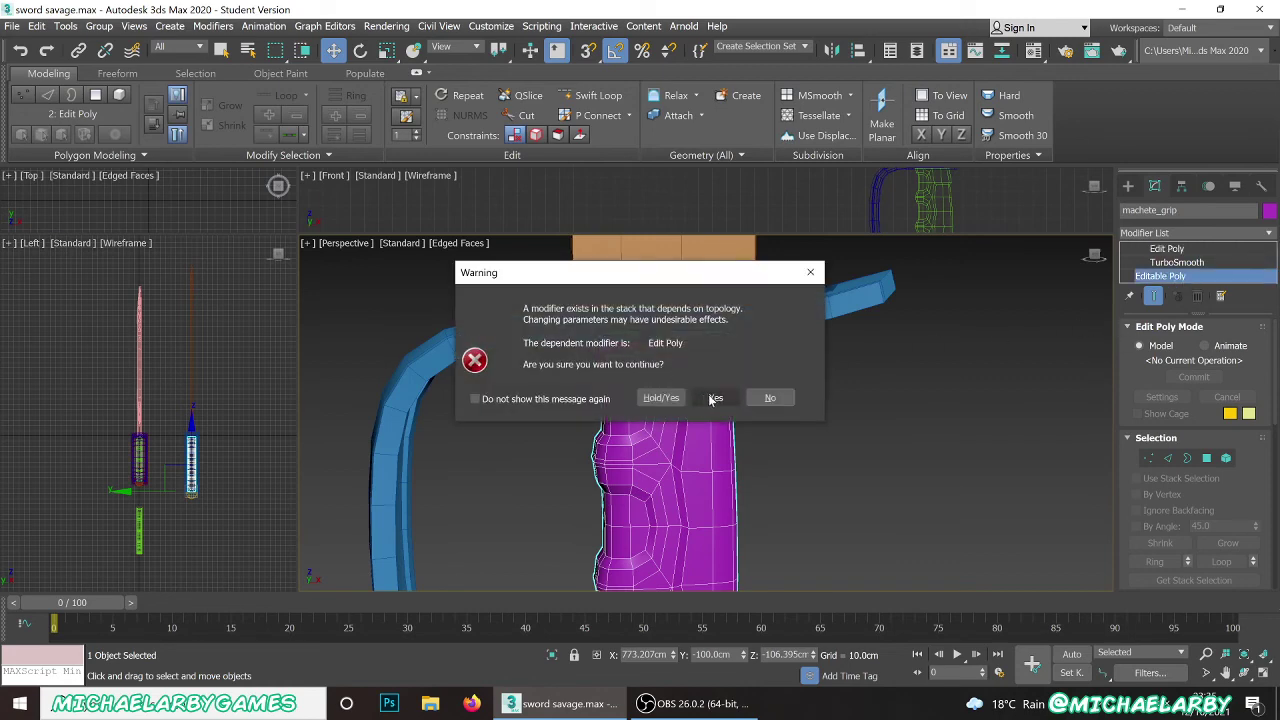
pyautogui.click(756, 398)
pyautogui.click(826, 465)
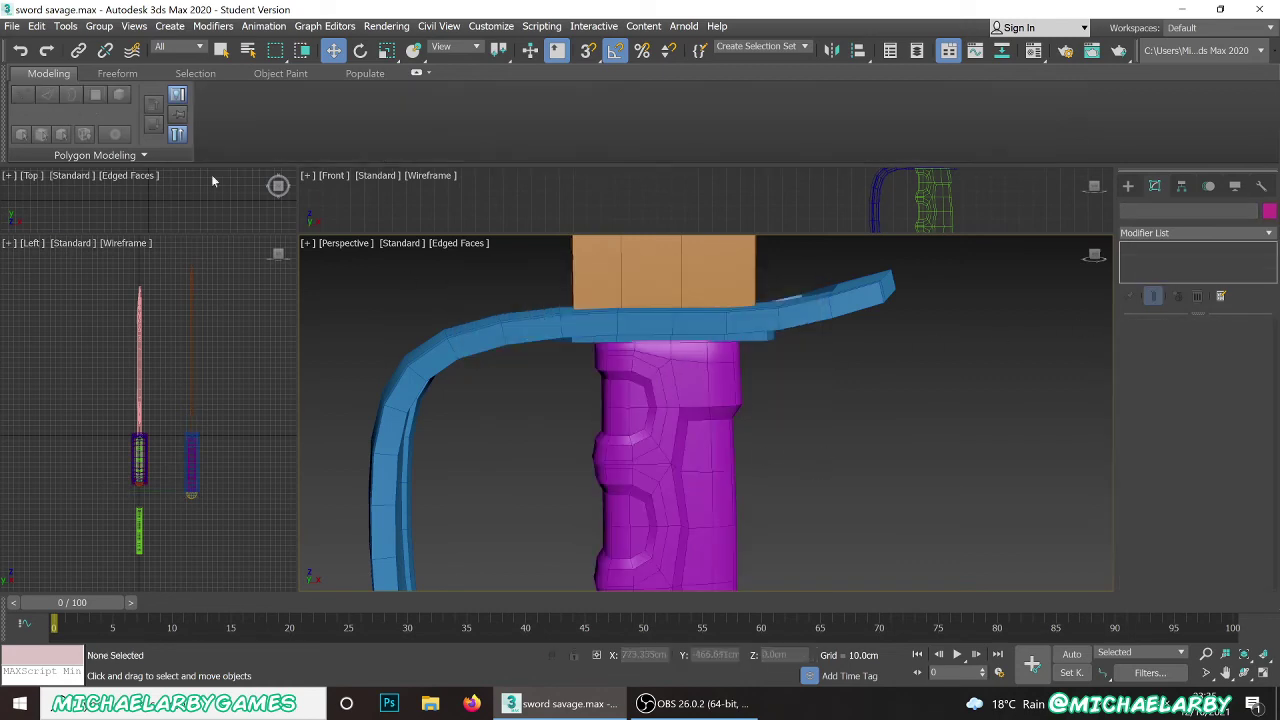
# - Save the sword scene under its existing file name
pyautogui.click(12, 26)
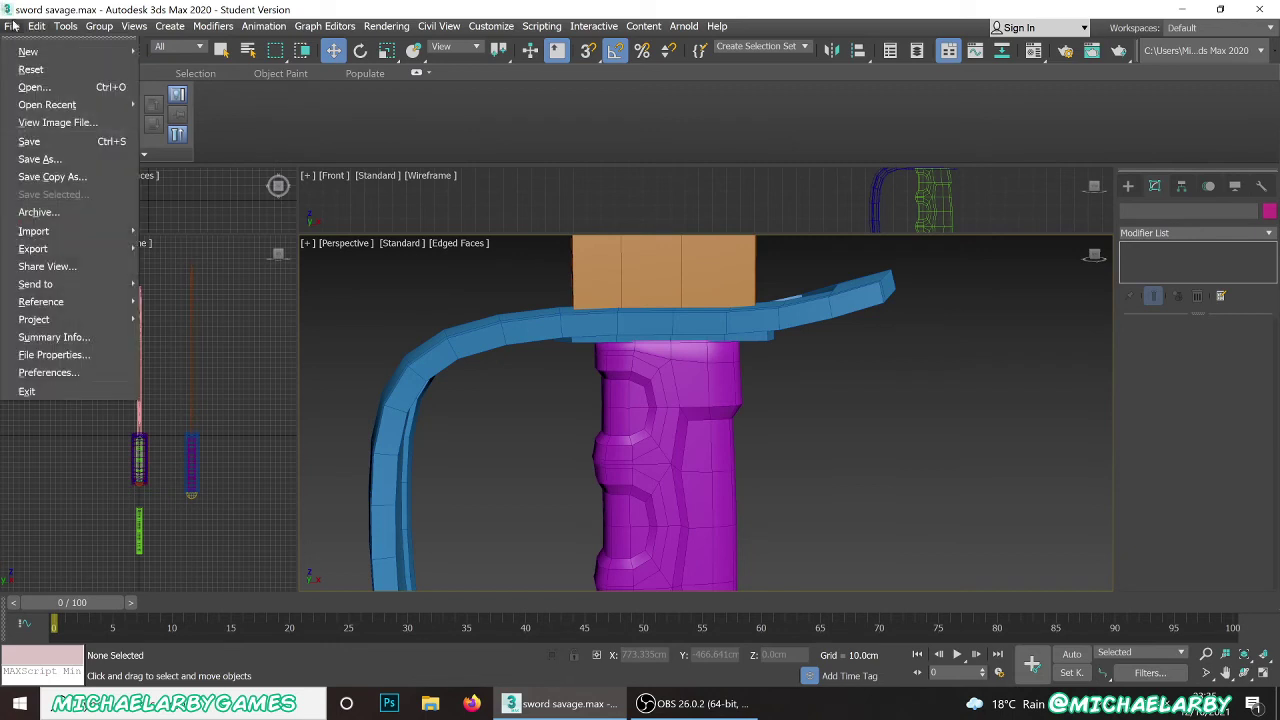
pyautogui.click(30, 141)
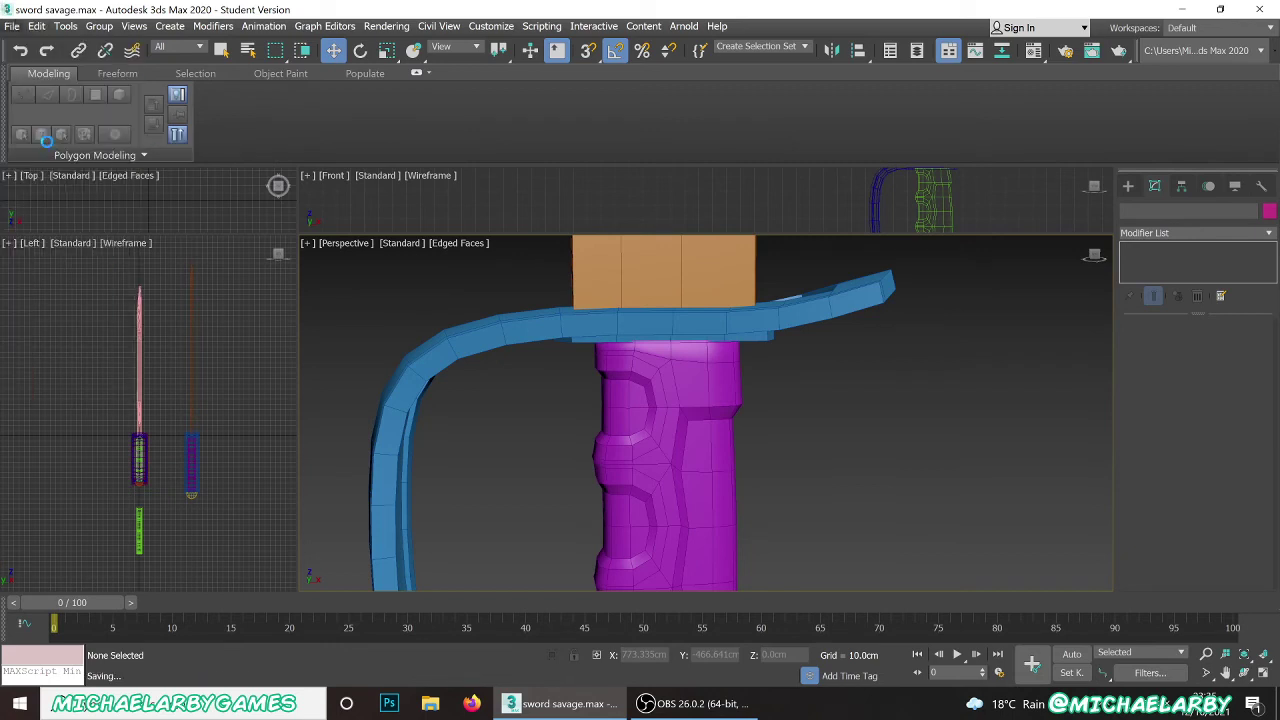
# - Go to the grip's base Editable Poly level and hide every object except the grip
pyautogui.scroll(-6, 638, 320)
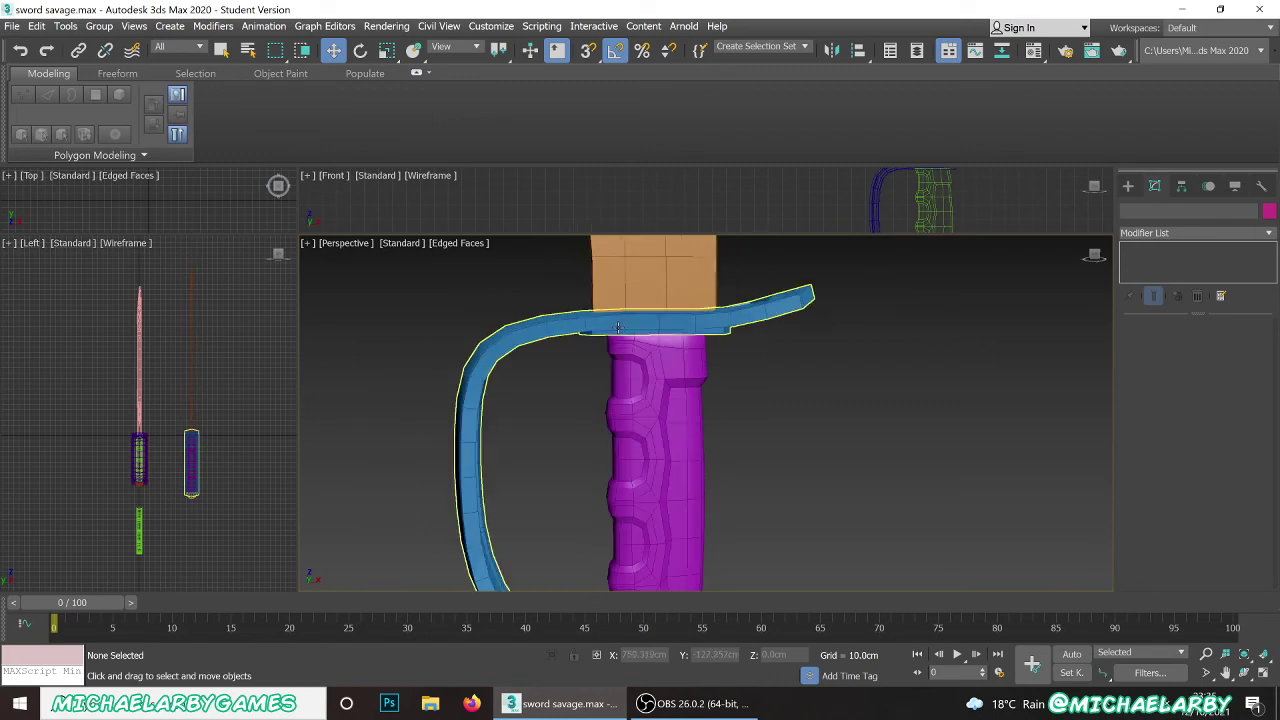
pyautogui.scroll(4, 633, 382)
pyautogui.click(636, 379)
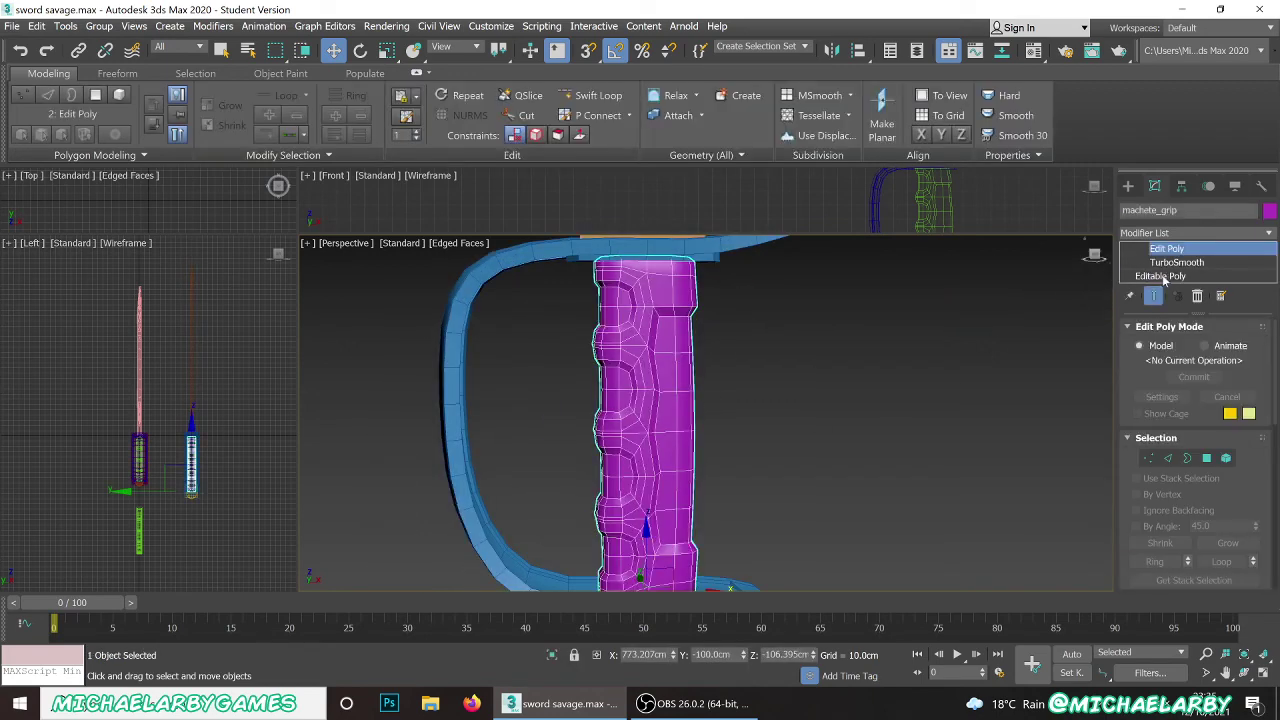
pyautogui.click(1162, 277)
pyautogui.click(705, 390)
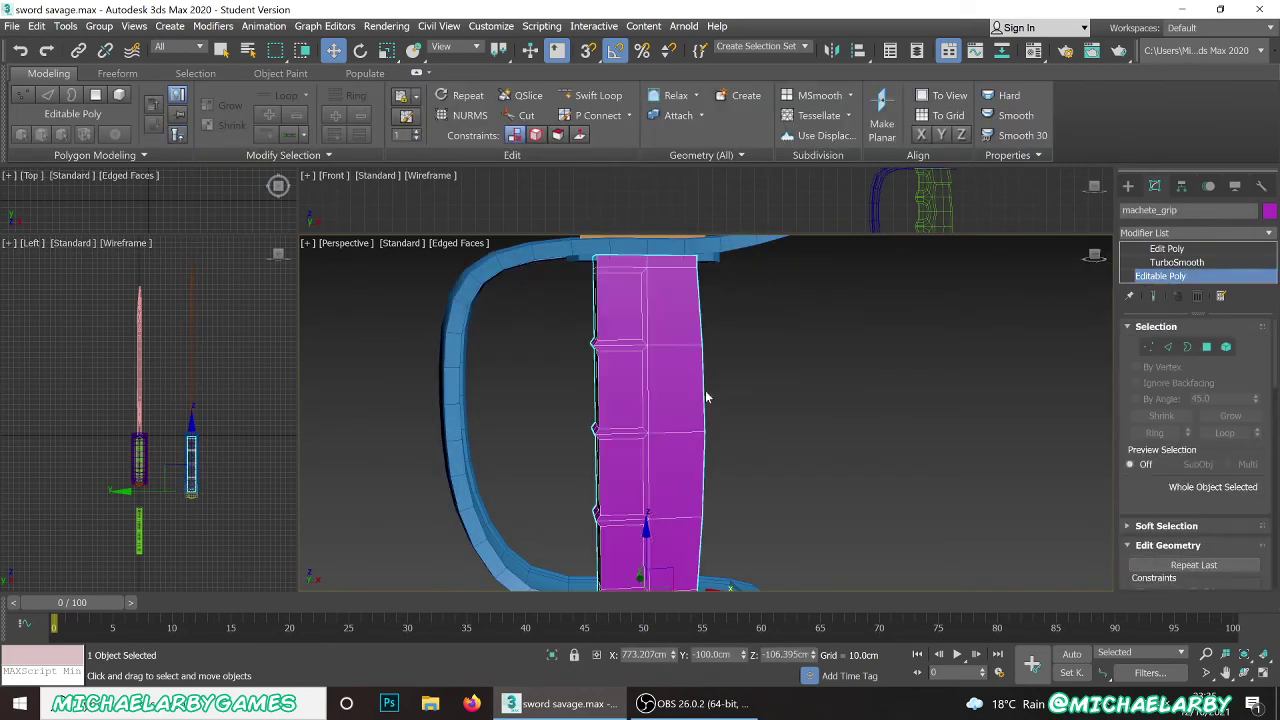
pyautogui.rightClick(670, 352)
pyautogui.click(704, 280)
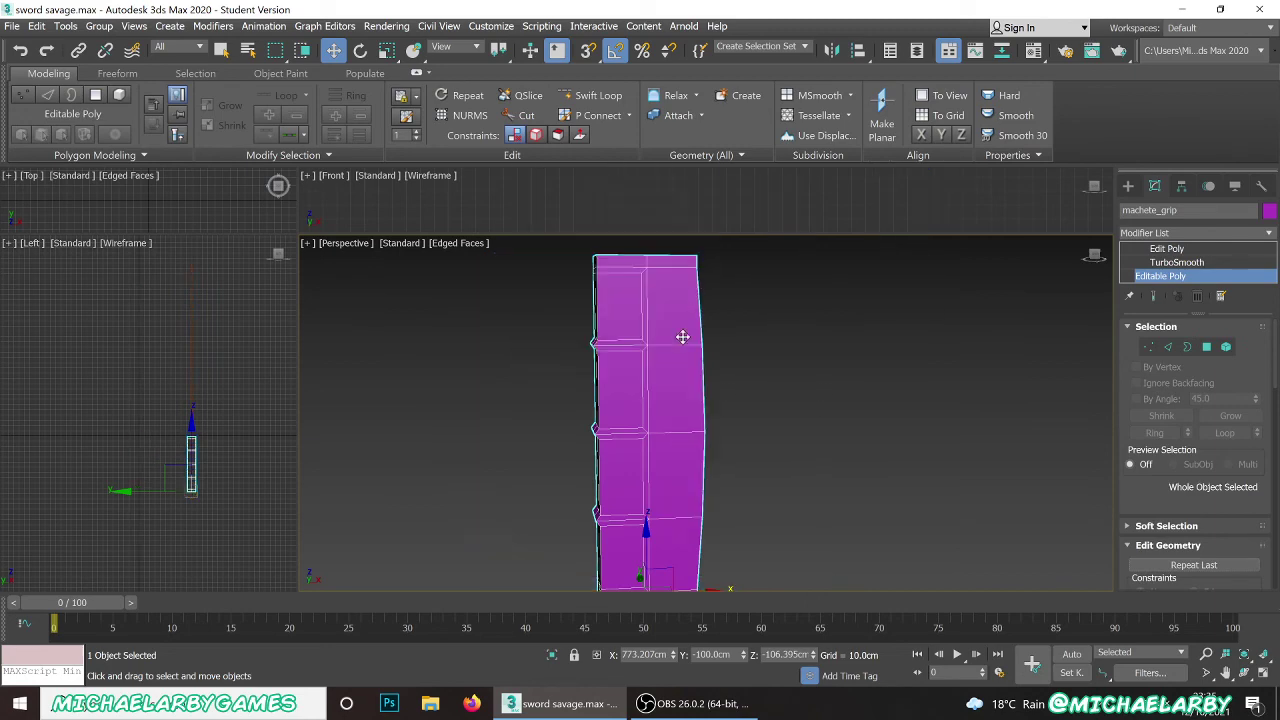
pyautogui.keyDown('alt'); pyautogui.moveTo(683, 337); pyautogui.dragTo(653, 362, button='middle'); pyautogui.keyUp('alt')
pyautogui.scroll(2, 653, 362)
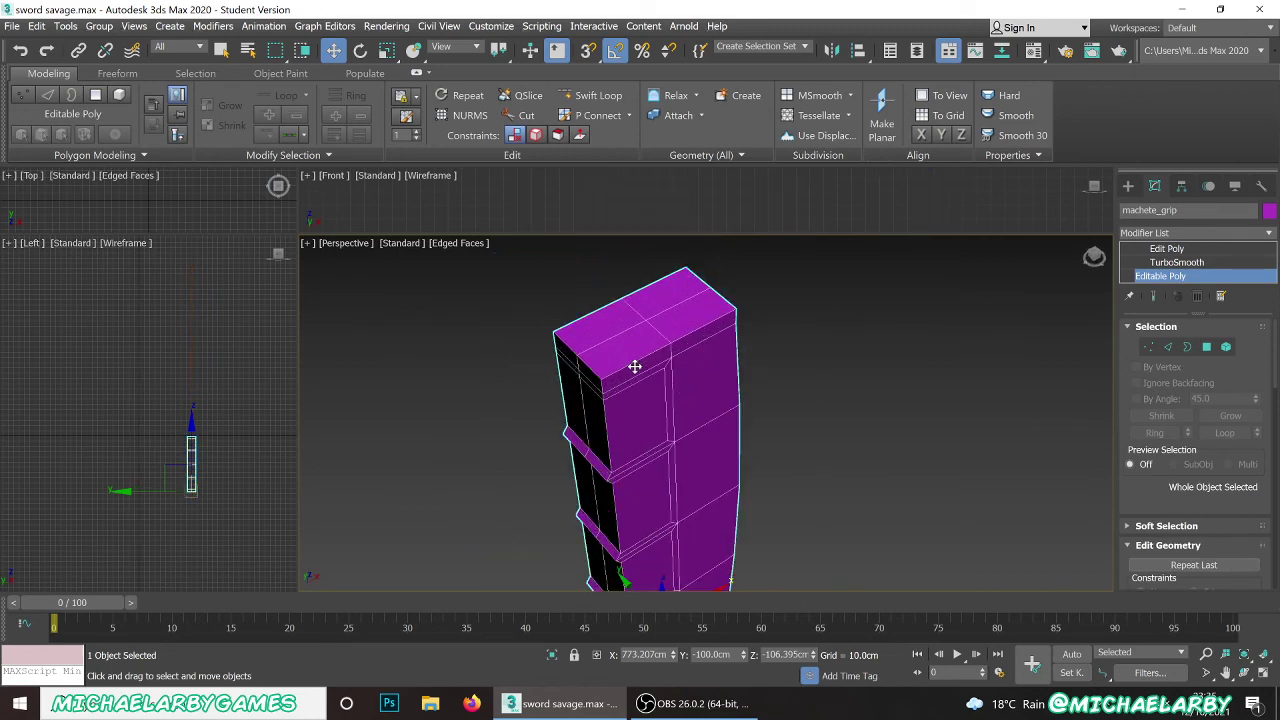
# - Compare the grip's base edges with its TurboSmooth result around the upper end
pyautogui.click(1169, 348)
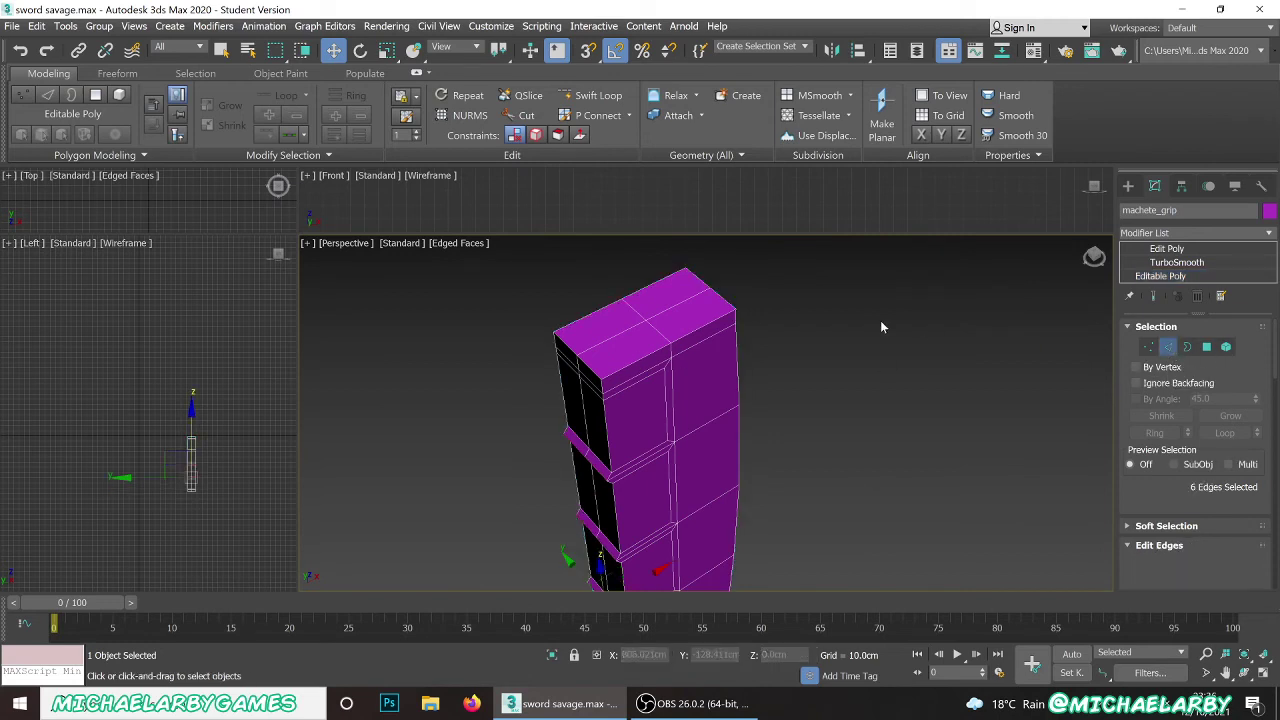
pyautogui.click(1178, 264)
pyautogui.click(733, 398)
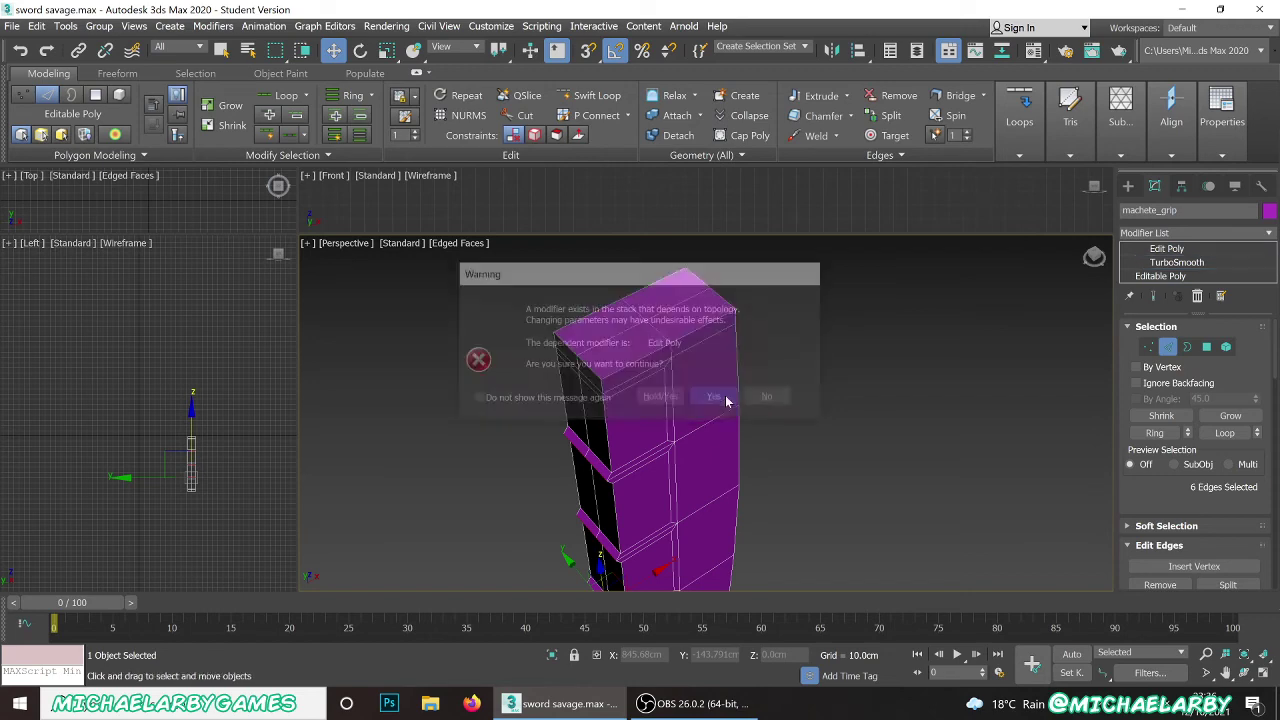
pyautogui.keyDown('alt'); pyautogui.moveTo(726, 400); pyautogui.dragTo(722, 440, button='middle'); pyautogui.keyUp('alt')
pyautogui.scroll(5, 715, 352)
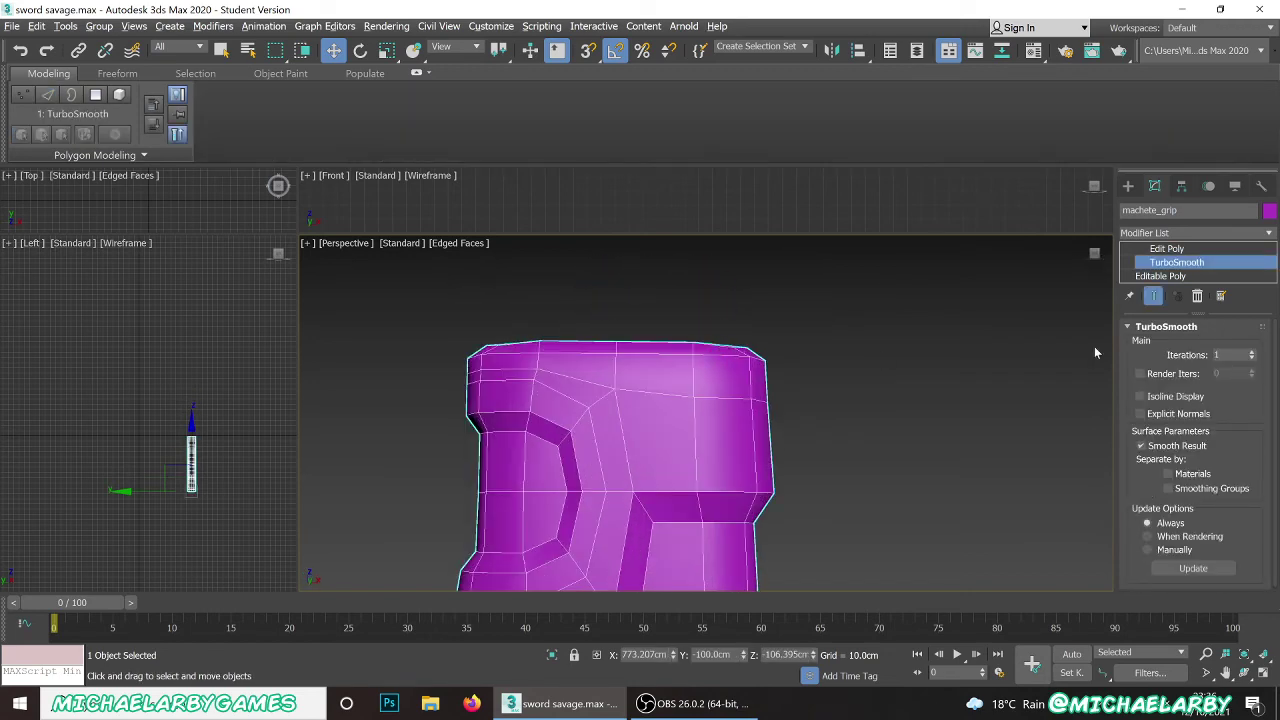
# - In the grip's base Editable Poly, select all edges around the upper end face and set their crease to 1.0
pyautogui.click(1162, 276)
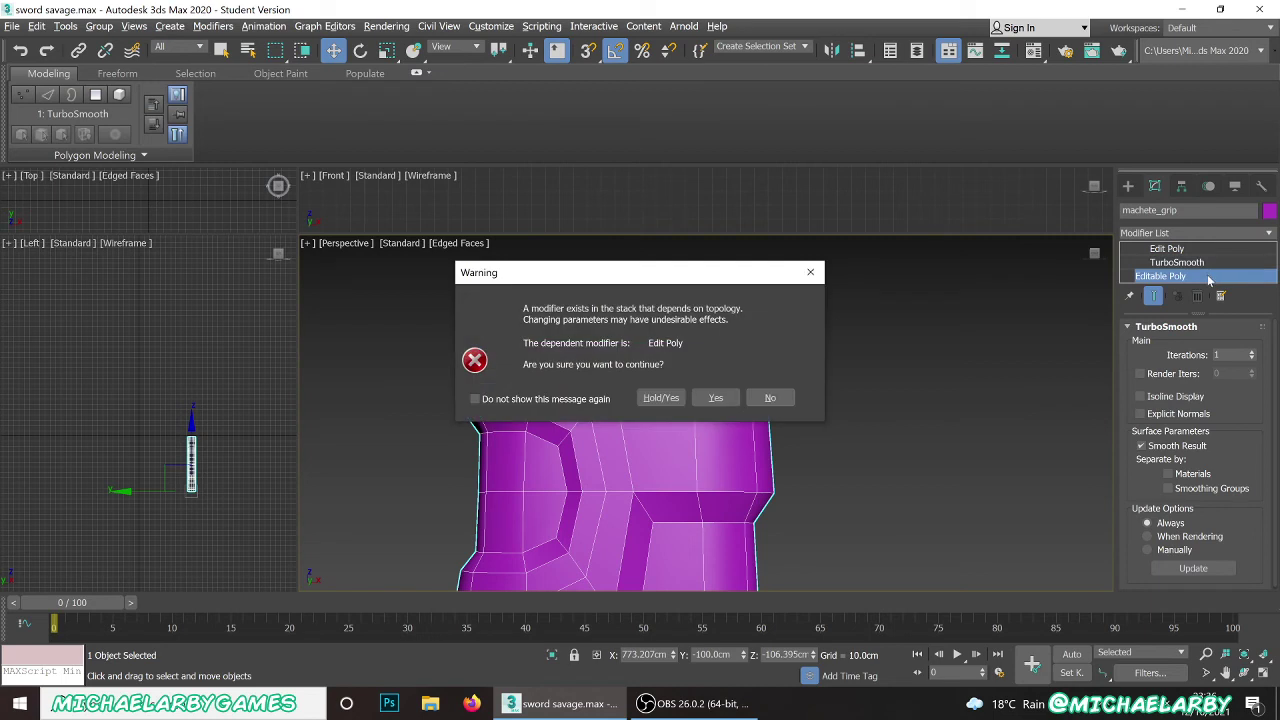
pyautogui.click(715, 398)
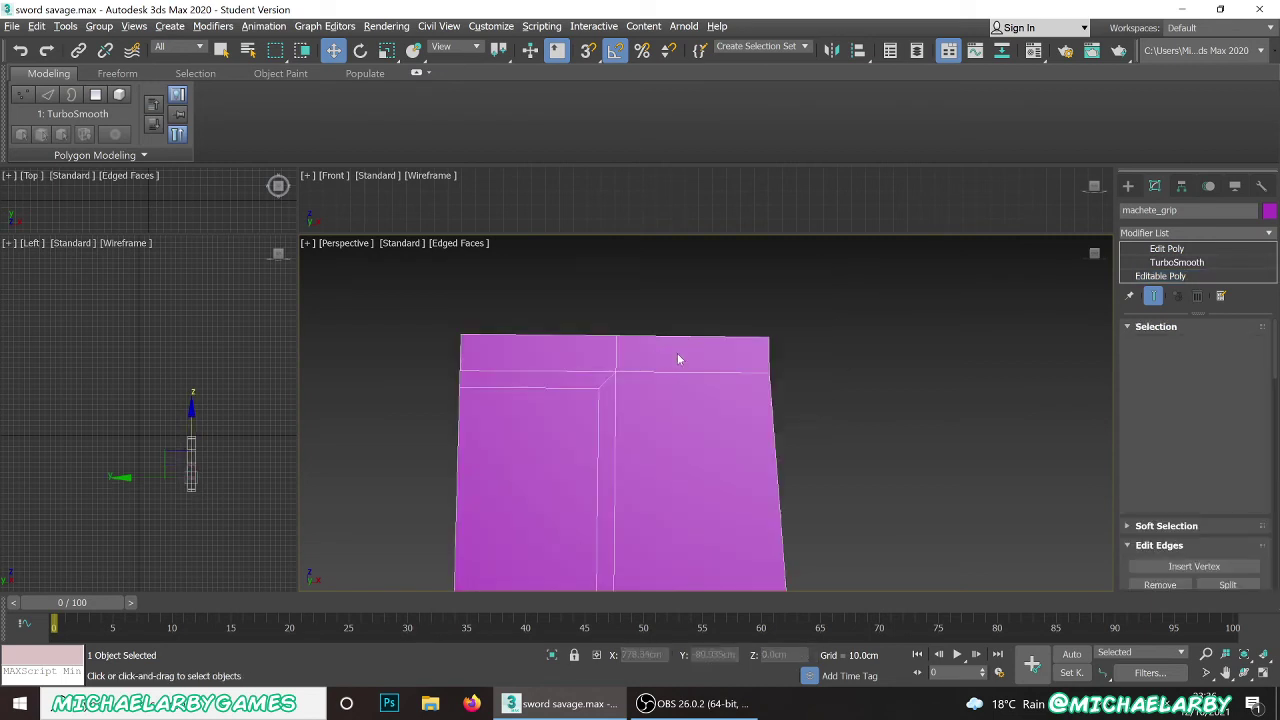
pyautogui.keyDown('alt'); pyautogui.moveTo(789, 331); pyautogui.dragTo(768, 433, button='middle'); pyautogui.keyUp('alt')
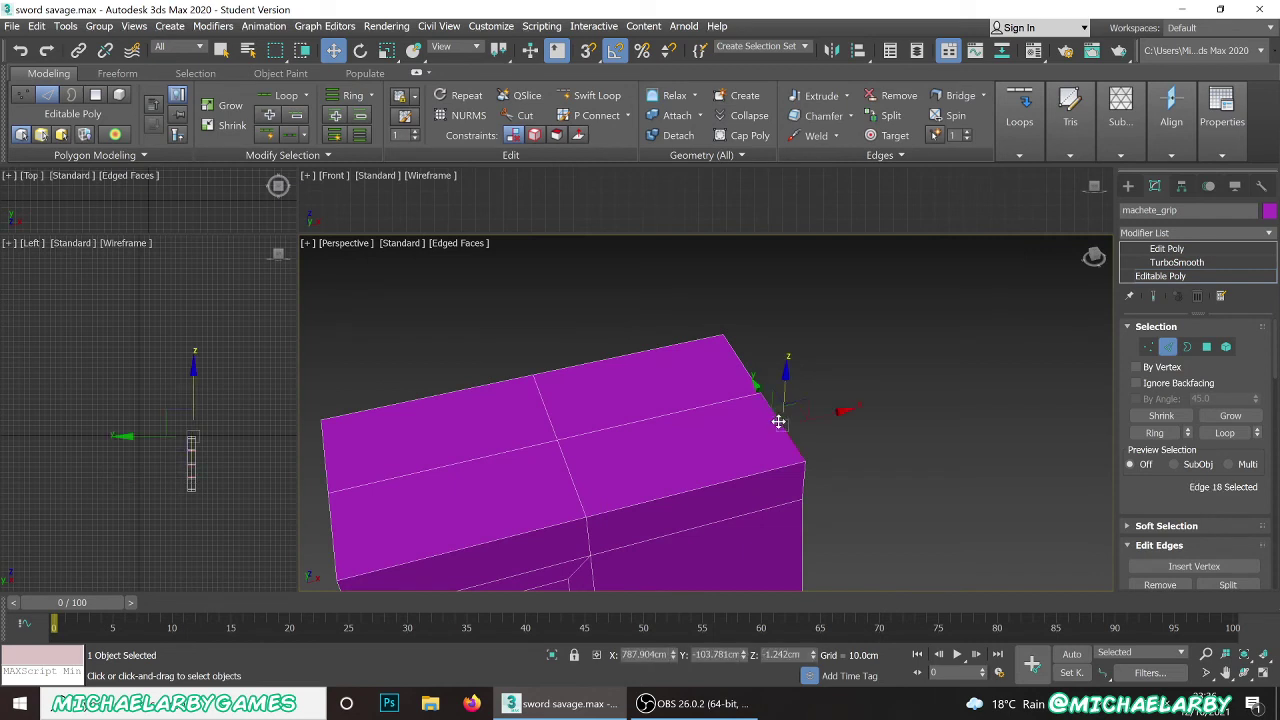
pyautogui.doubleClick(731, 481)
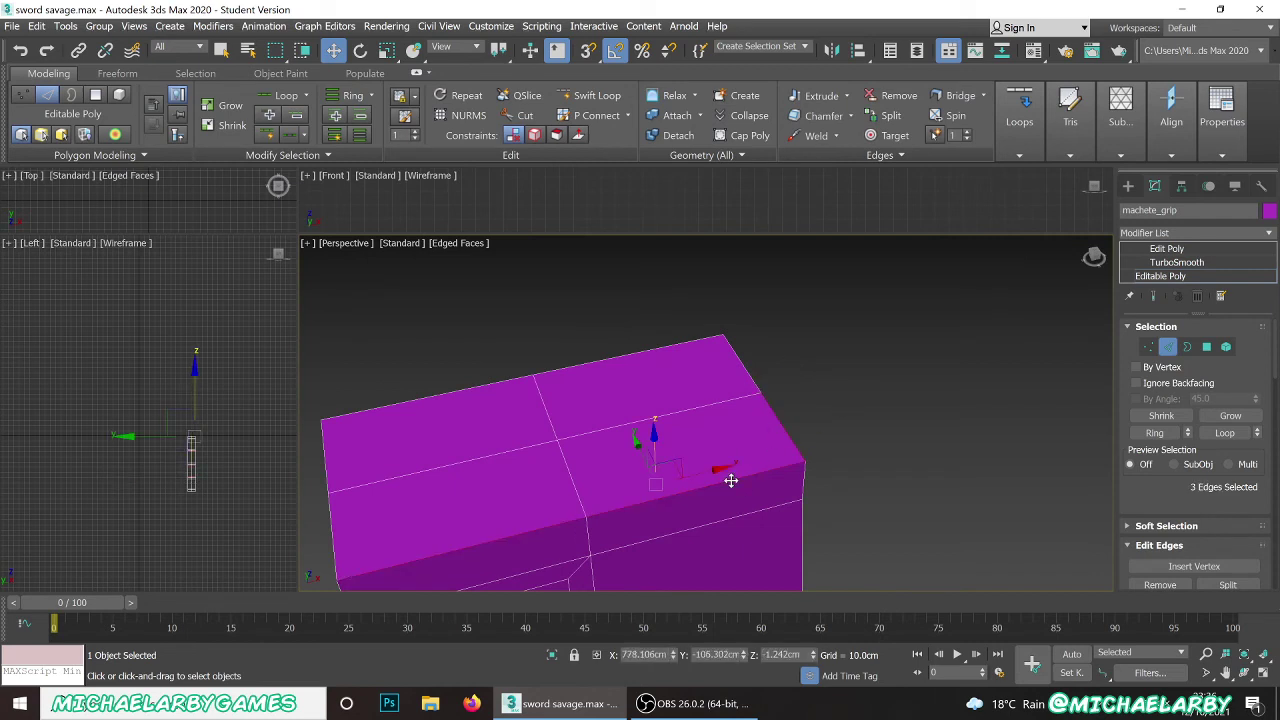
pyautogui.keyDown('ctrl'); pyautogui.doubleClick(480, 385); pyautogui.keyUp('ctrl')
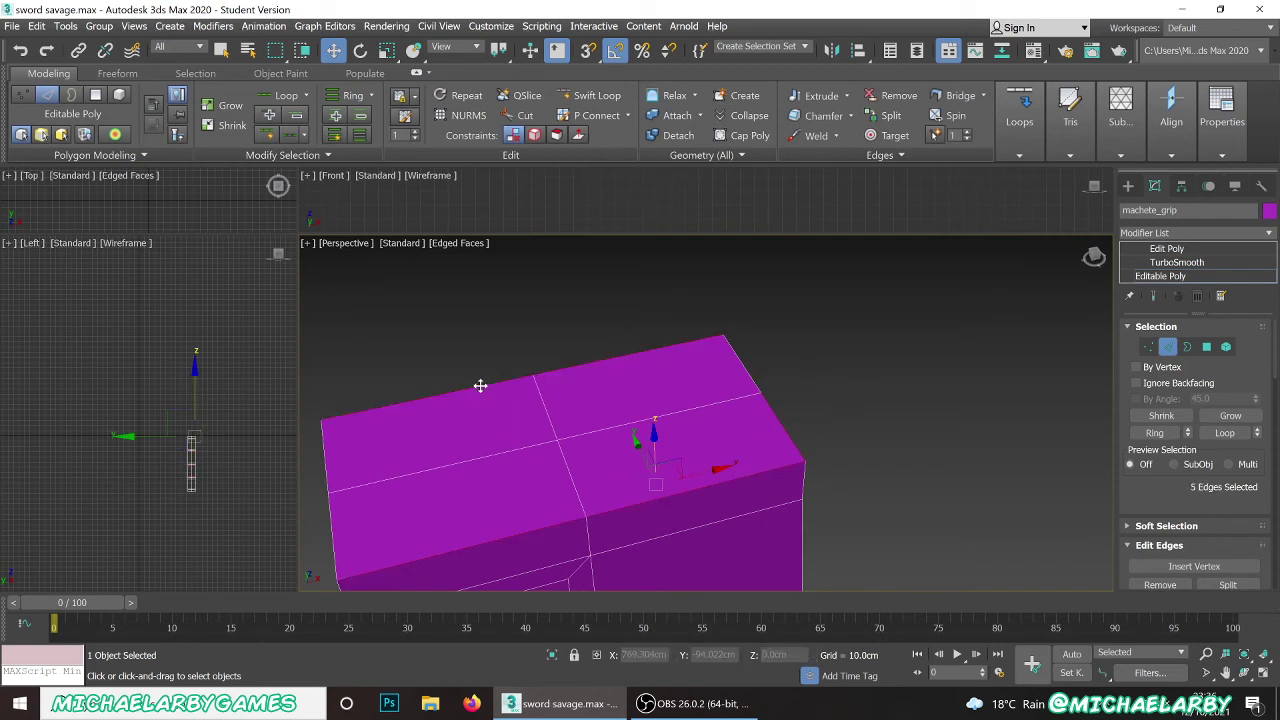
pyautogui.keyDown('ctrl'); pyautogui.doubleClick(326, 463); pyautogui.keyUp('ctrl')
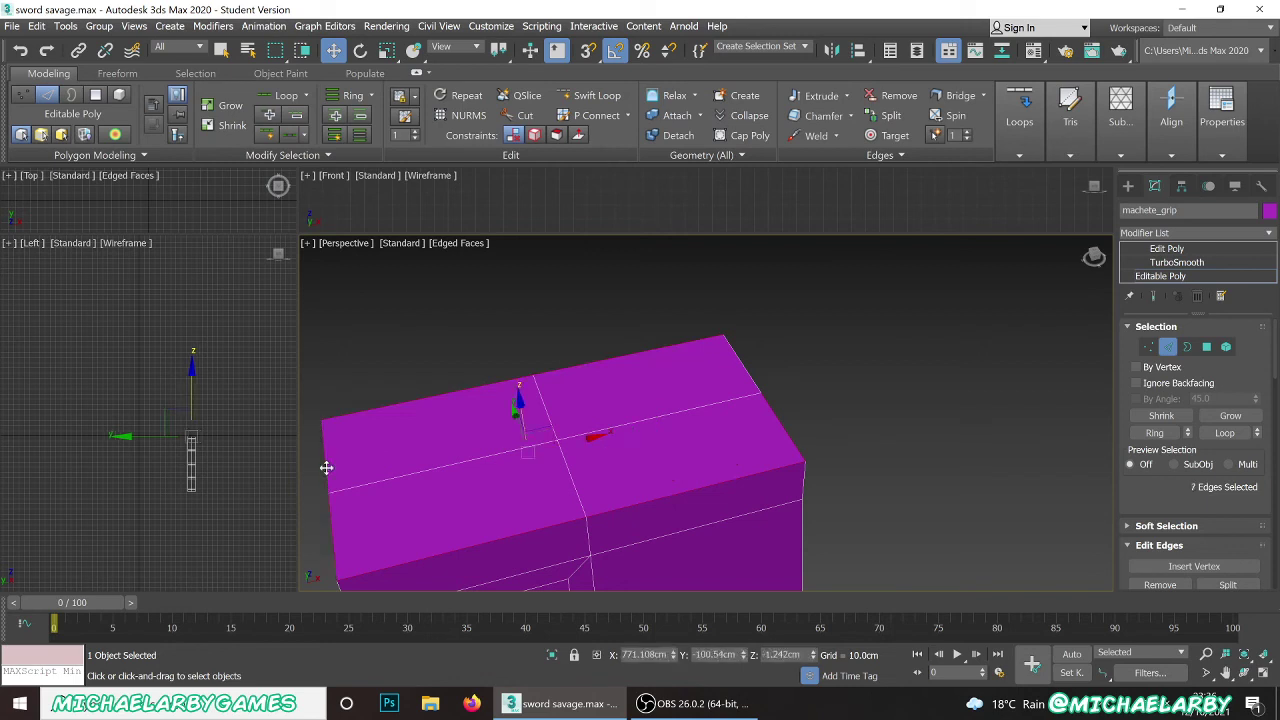
pyautogui.keyDown('ctrl'); pyautogui.doubleClick(742, 363); pyautogui.keyUp('ctrl')
pyautogui.scroll(-5, 1228, 432)
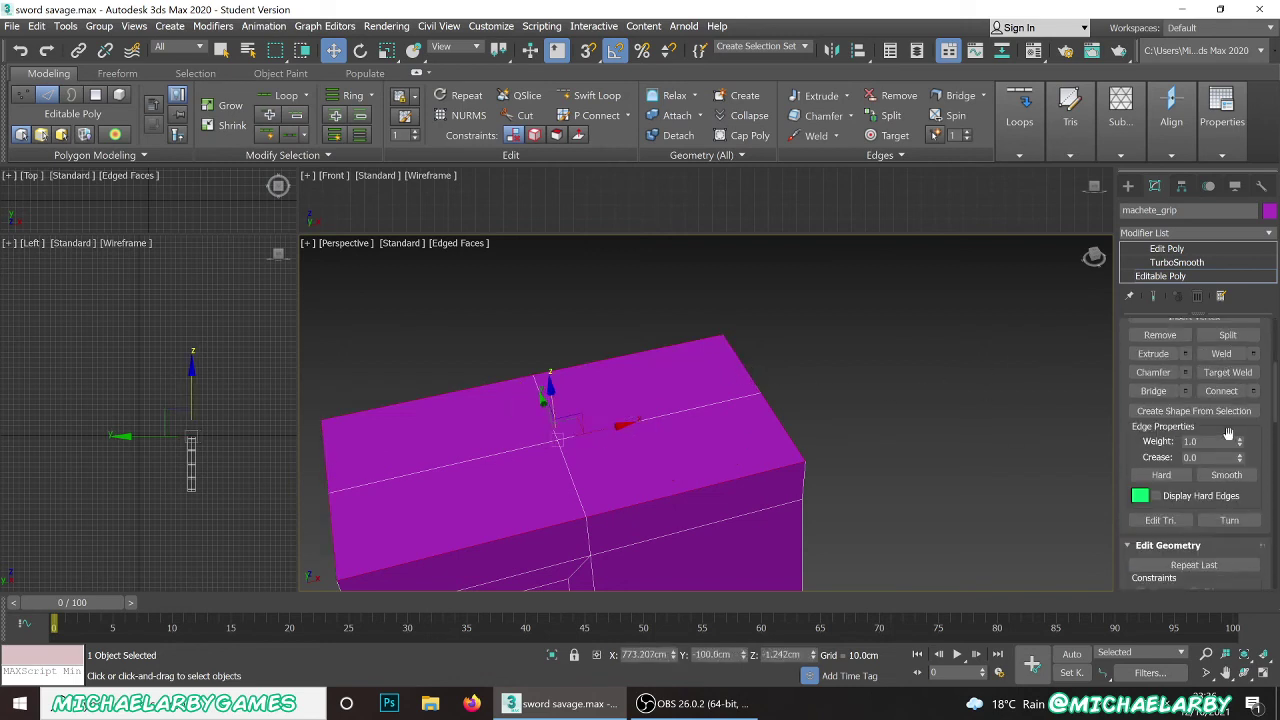
pyautogui.moveTo(1240, 458); pyautogui.dragTo(1220, 320)
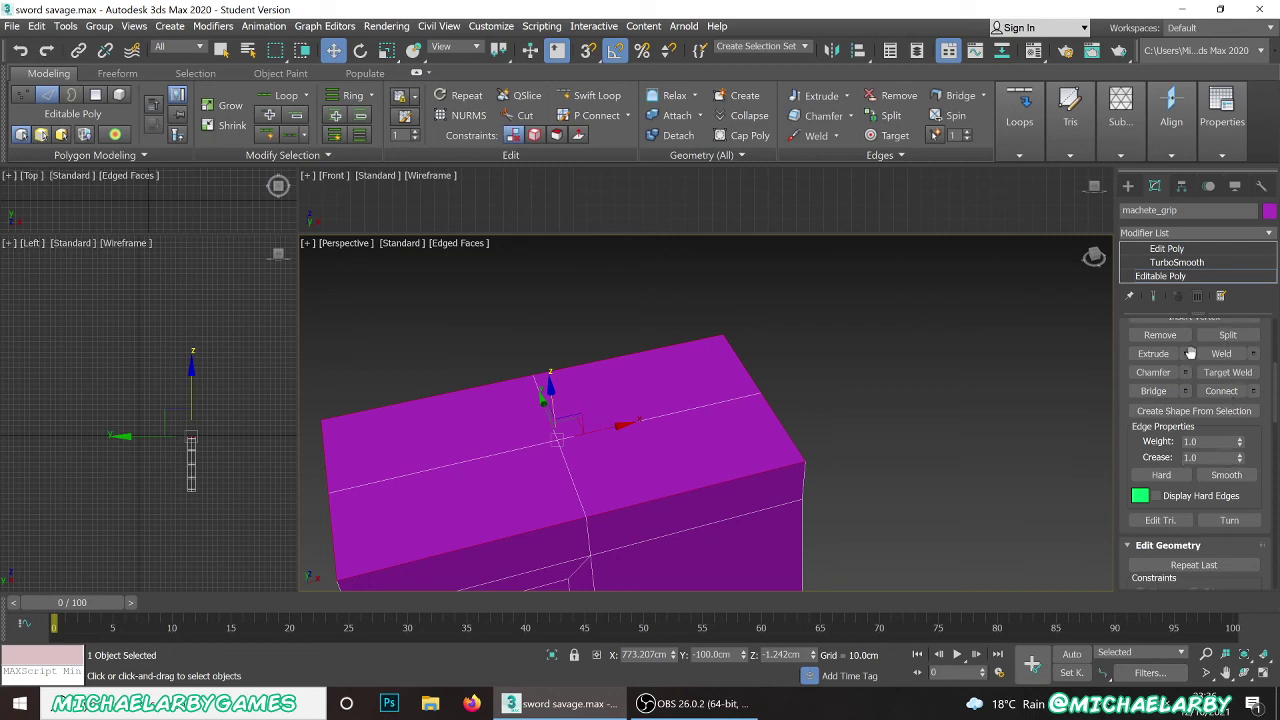
# - Return to the grip's TurboSmooth level and check the smoothed shape of its upper and lower ends
pyautogui.click(1166, 263)
pyautogui.click(716, 398)
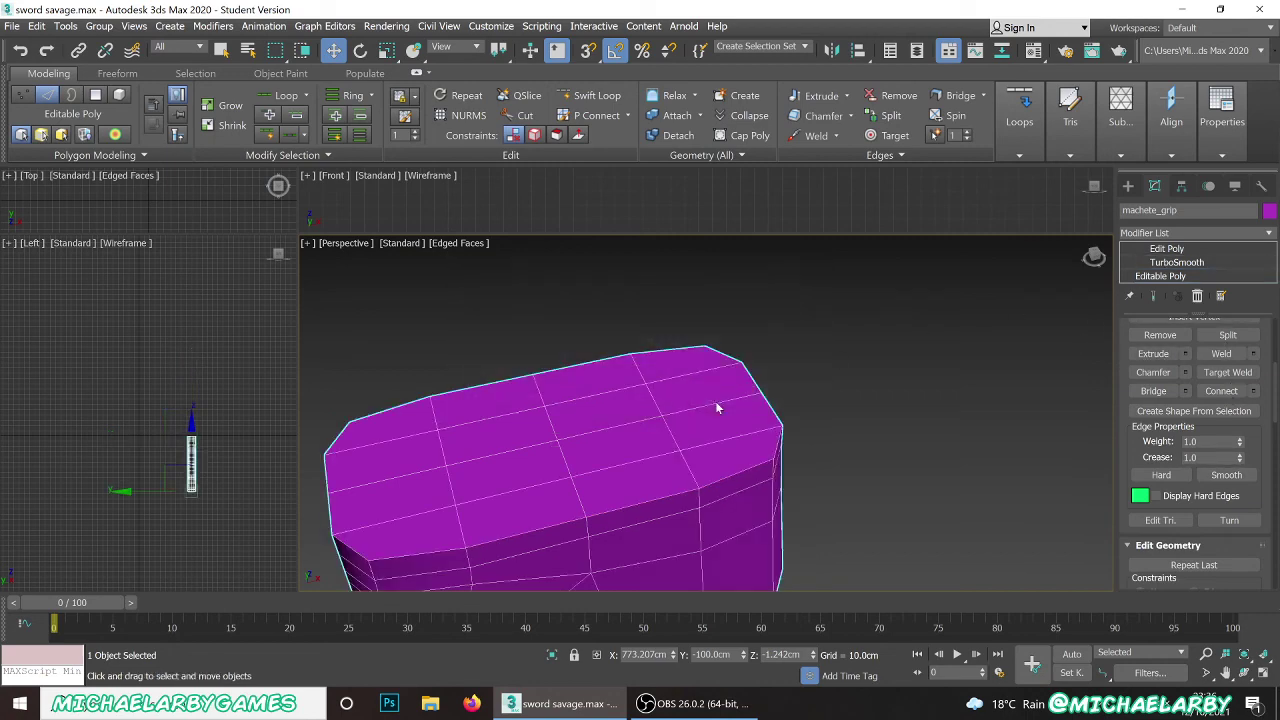
pyautogui.keyDown('alt'); pyautogui.moveTo(714, 405); pyautogui.dragTo(701, 376, button='middle'); pyautogui.keyUp('alt')
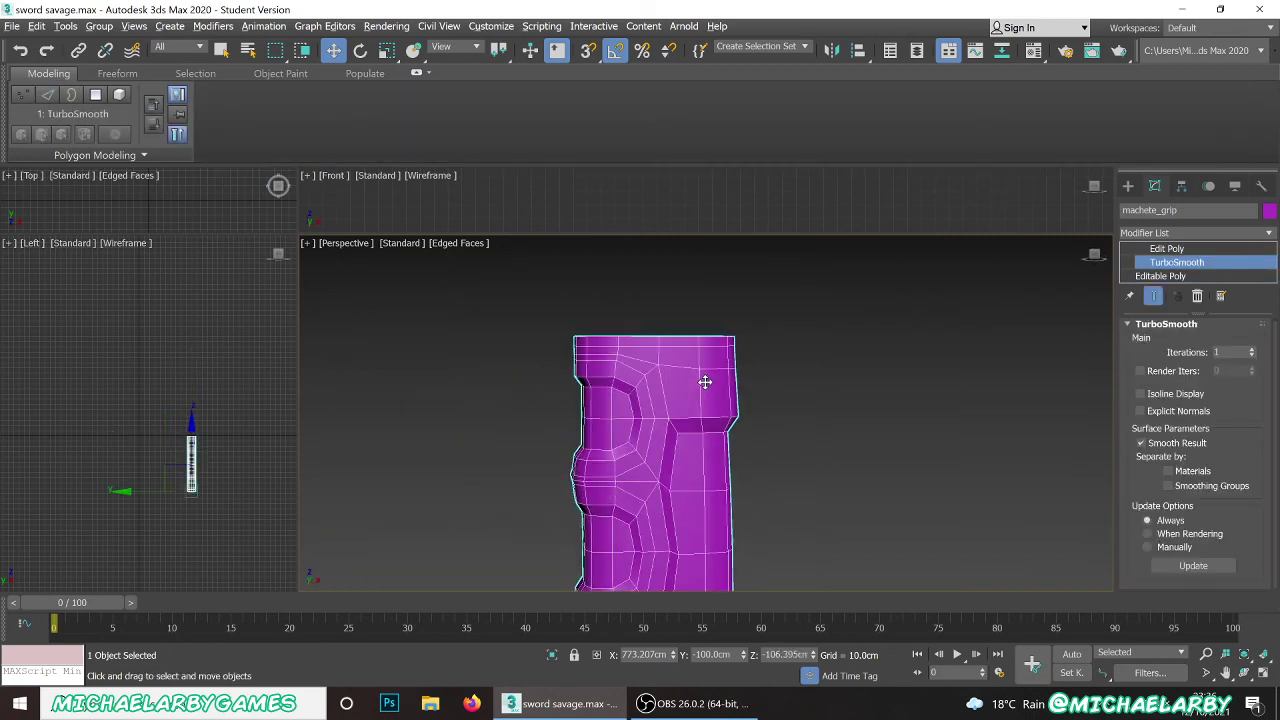
pyautogui.scroll(-5, 703, 380)
pyautogui.scroll(8, 692, 500)
pyautogui.scroll(3, 690, 465)
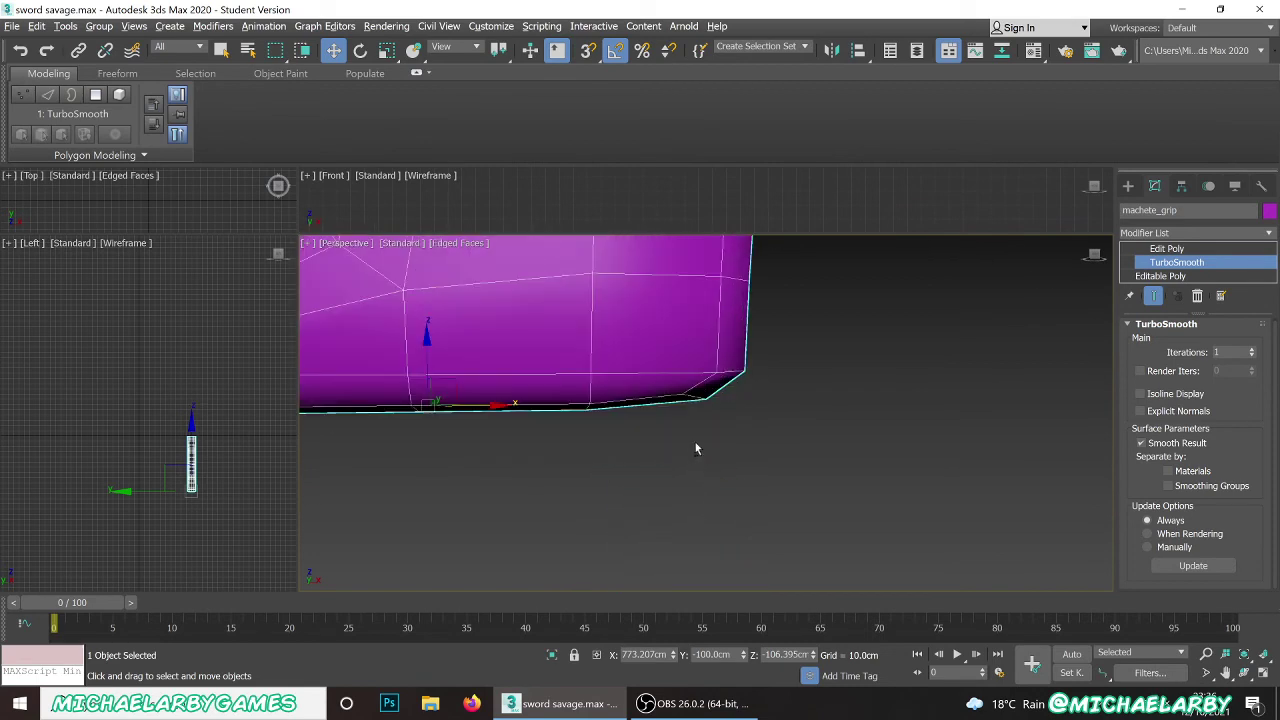
# - In the grip's base Editable Poly, select all edges around the lower end face and raise their crease
pyautogui.click(1166, 249)
pyautogui.click(1190, 277)
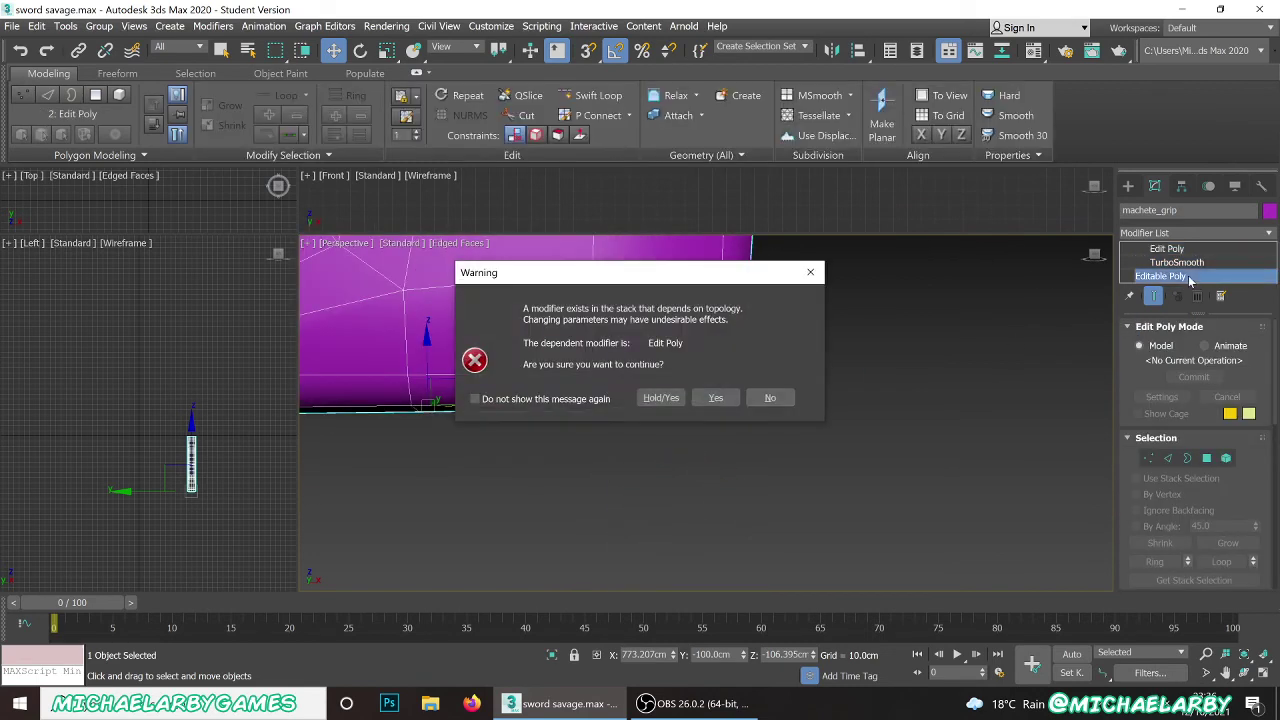
pyautogui.click(716, 398)
pyautogui.press('2')
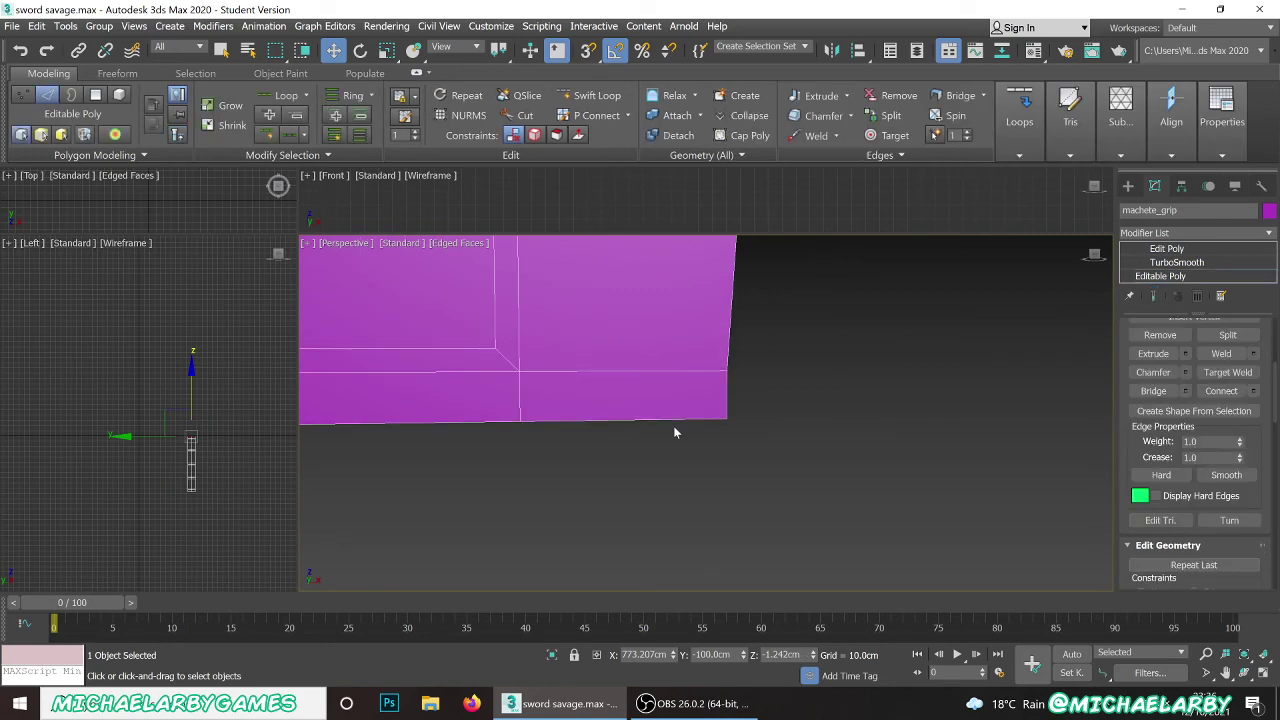
pyautogui.click(674, 428)
pyautogui.moveTo(677, 423)
pyautogui.keyDown('alt'); pyautogui.mouseDown(button='middle')
pyautogui.moveTo(657, 471)
pyautogui.moveTo(665, 437)
pyautogui.mouseUp(button='middle'); pyautogui.keyUp('alt')
pyautogui.click(742, 405)
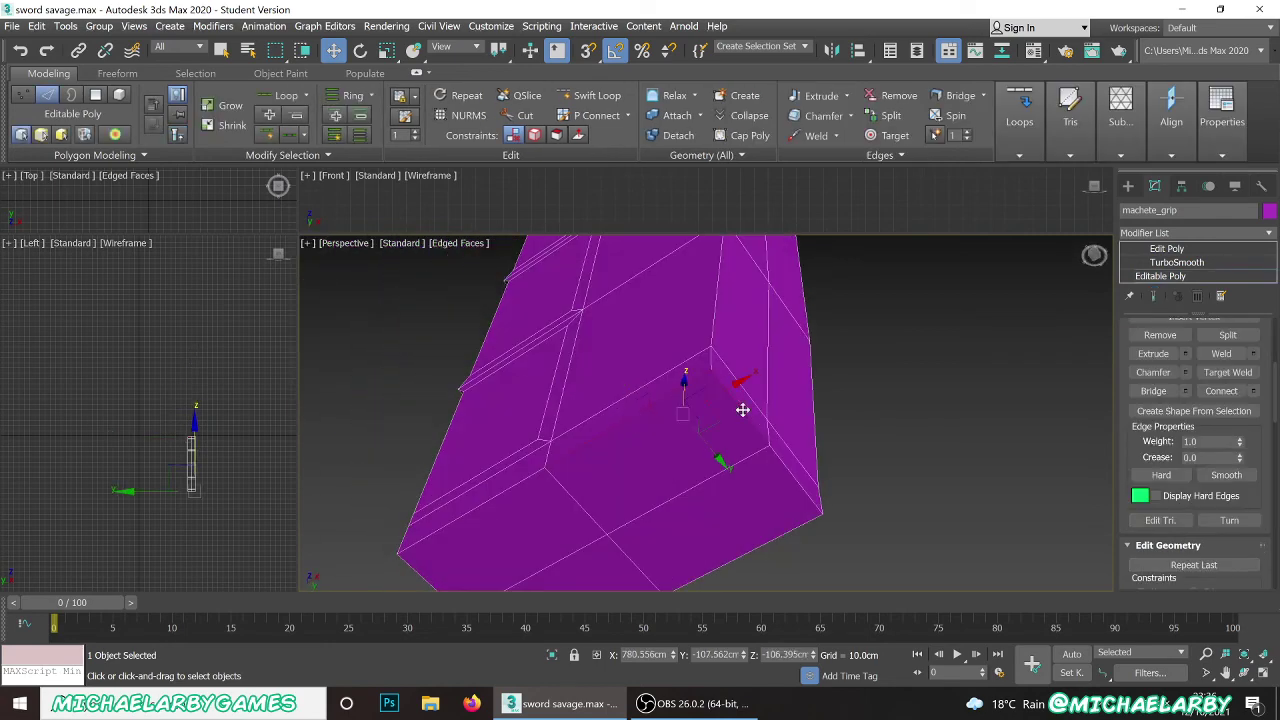
pyautogui.click(757, 545)
pyautogui.click(478, 505)
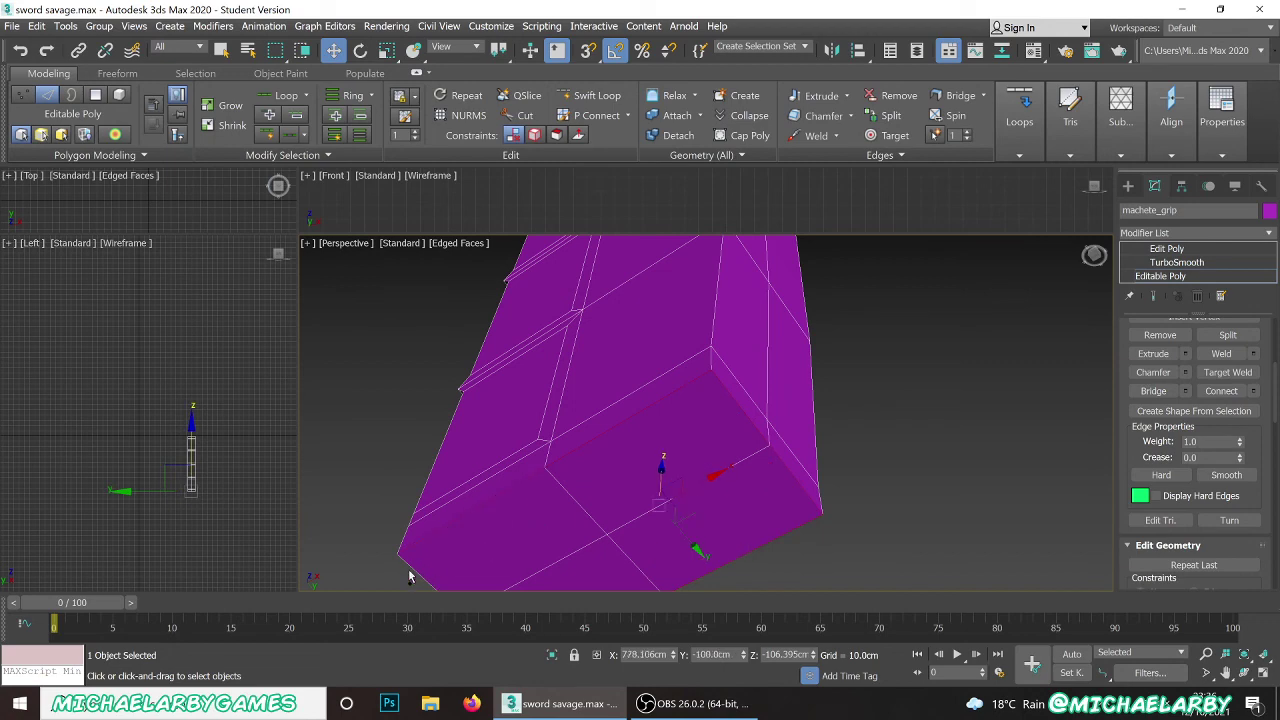
pyautogui.scroll(-5, 473, 460)
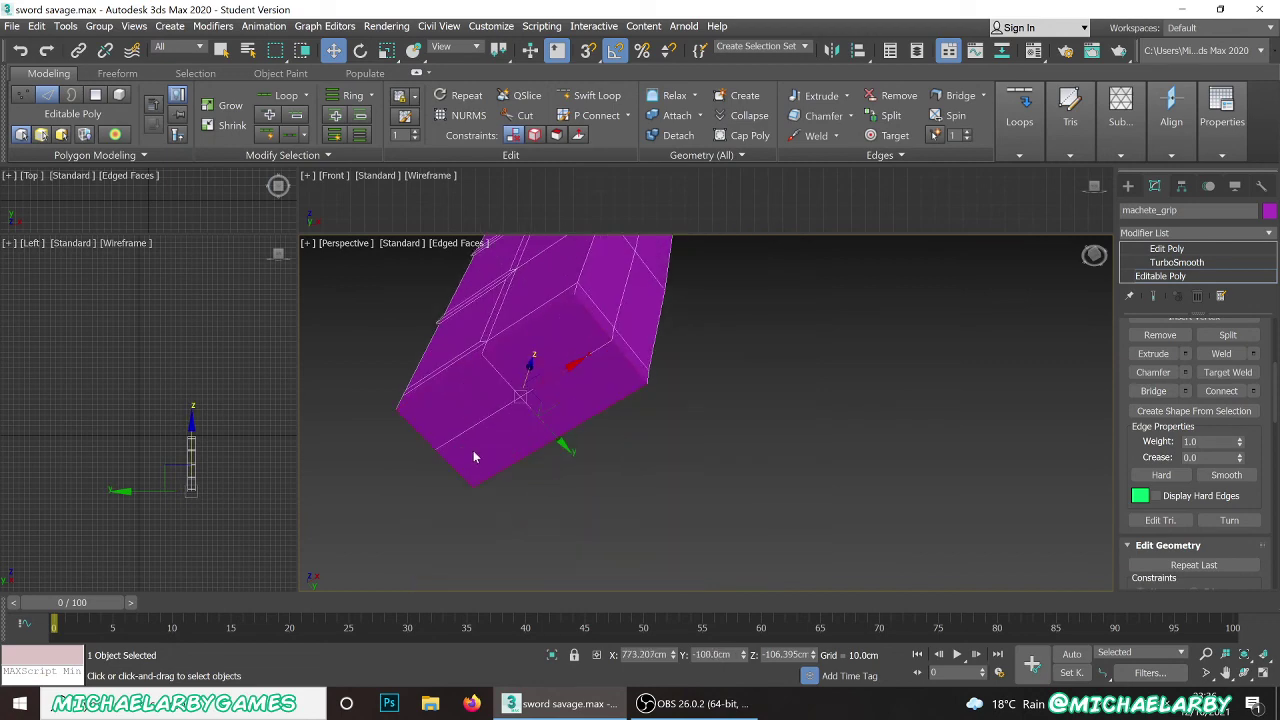
pyautogui.scroll(3, 475, 458)
pyautogui.keyDown('alt'); pyautogui.moveTo(506, 424); pyautogui.dragTo(546, 443, button='middle'); pyautogui.keyUp('alt')
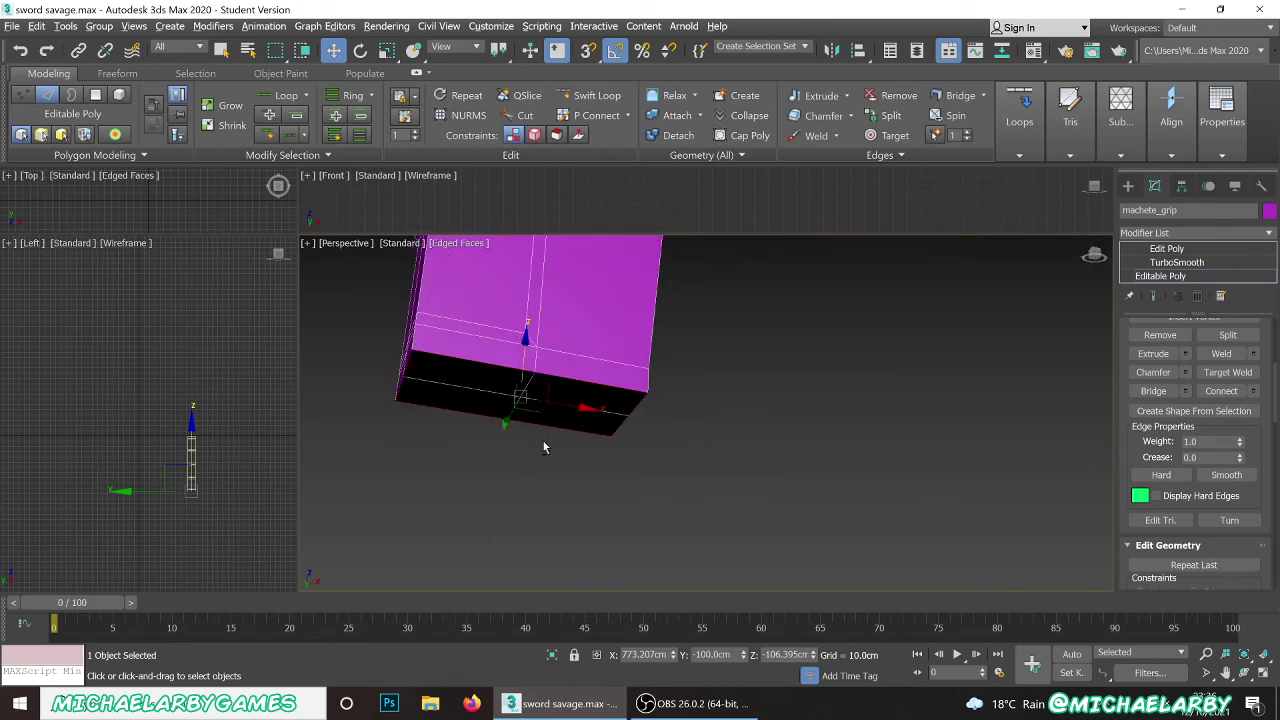
pyautogui.moveTo(1239, 458); pyautogui.dragTo(1234, 357)
# - Return to the grip's Edit Poly modifier level and check the sharpened lower end and whole grip
pyautogui.click(1184, 251)
pyautogui.click(1166, 249)
pyautogui.keyDown('alt'); pyautogui.moveTo(762, 379); pyautogui.dragTo(726, 443, button='middle'); pyautogui.keyUp('alt')
pyautogui.scroll(4, 666, 480)
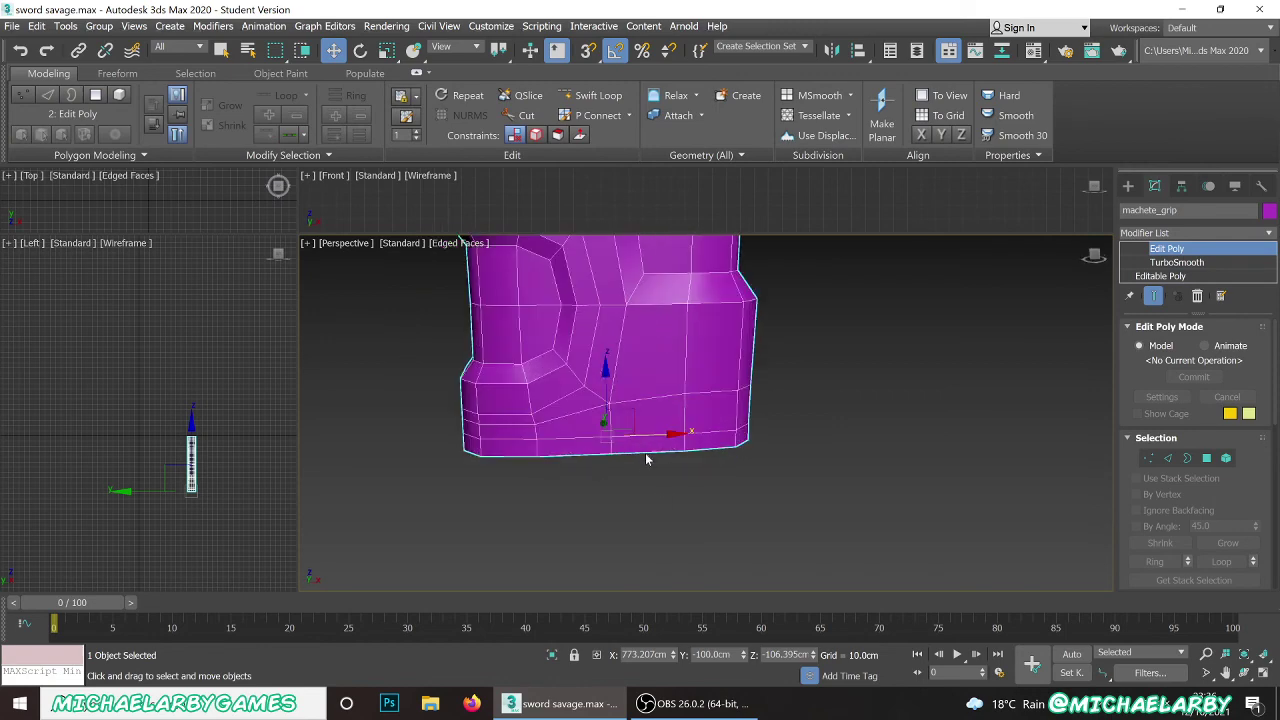
pyautogui.scroll(-4, 650, 460)
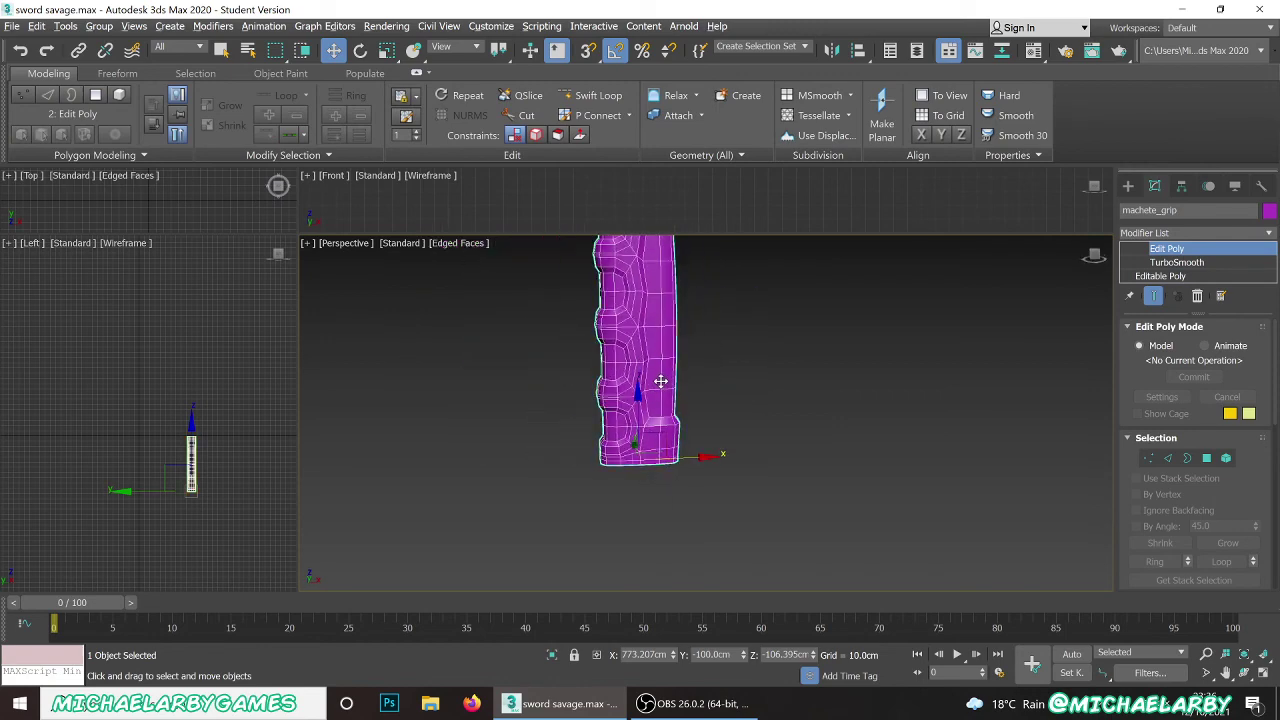
pyautogui.moveTo(657, 380); pyautogui.dragTo(672, 490, button='middle')
# - Unhide all objects of the sword scene and deselect the grip
pyautogui.rightClick(726, 356)
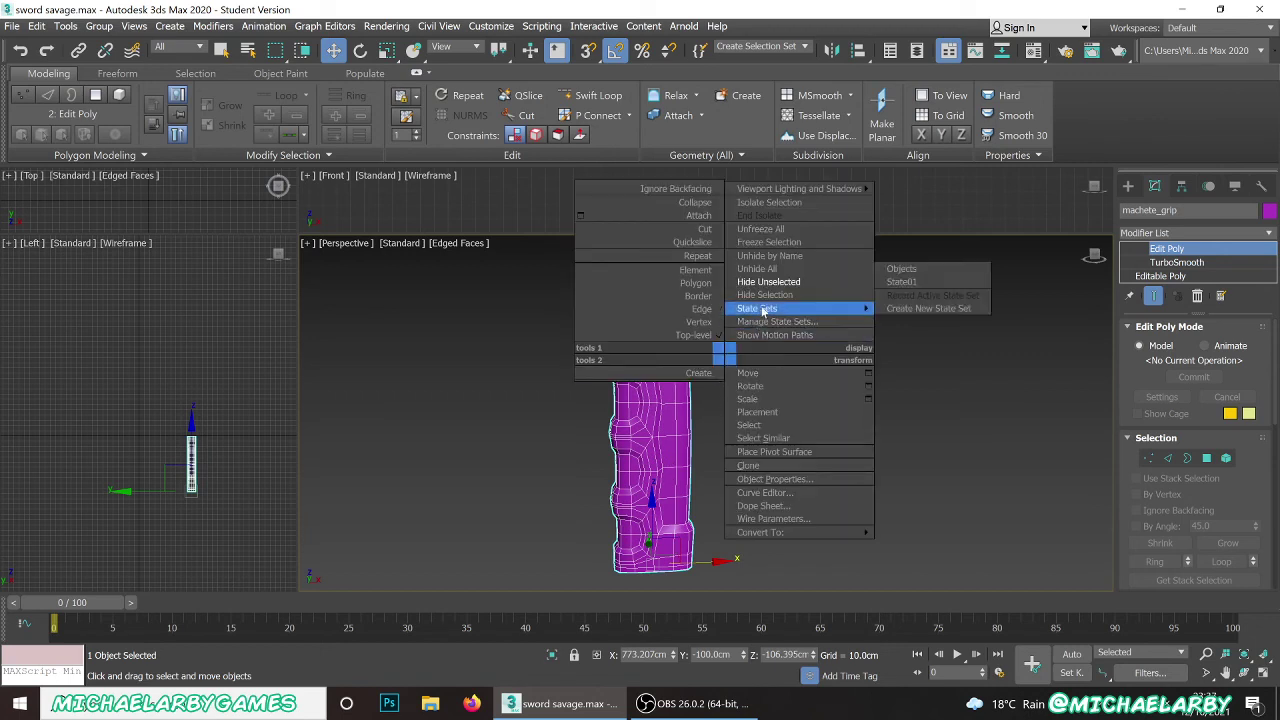
pyautogui.click(771, 272)
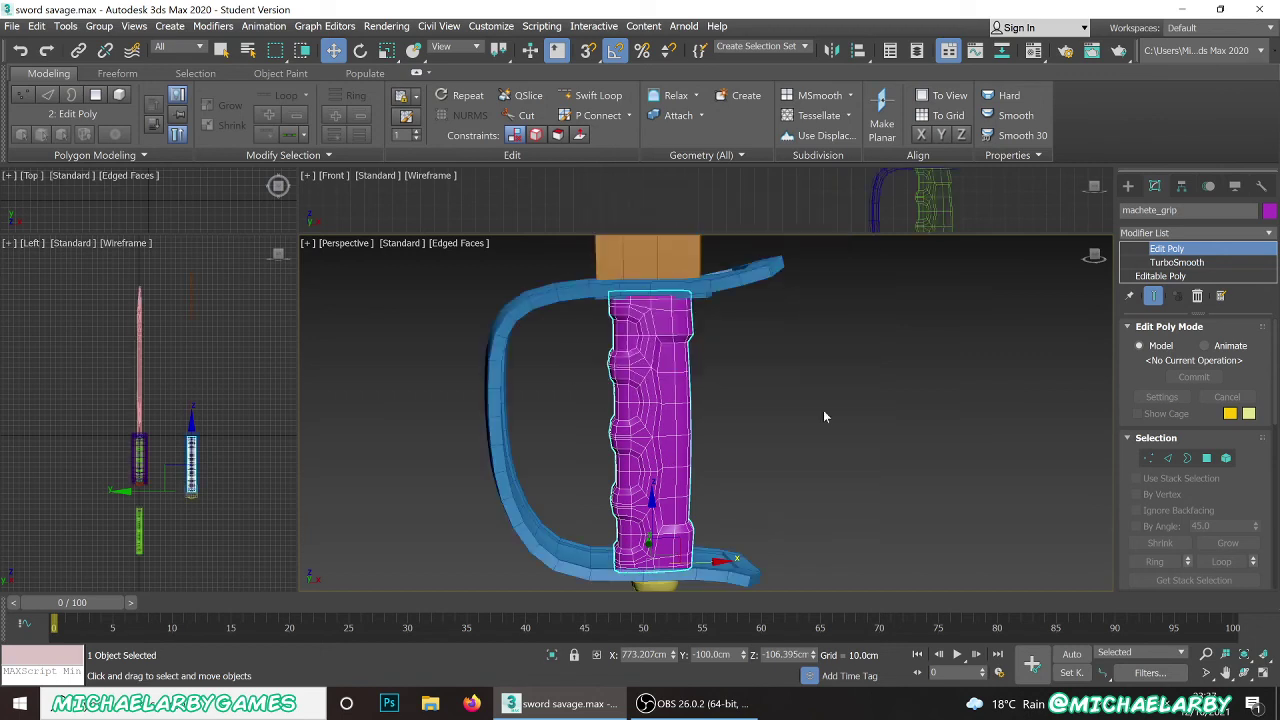
pyautogui.click(722, 435)
# - Select the handguard, enter its vertex level in the Edit Poly modifier, and hide every other object
pyautogui.scroll(-2, 714, 425)
pyautogui.scroll(2, 678, 384)
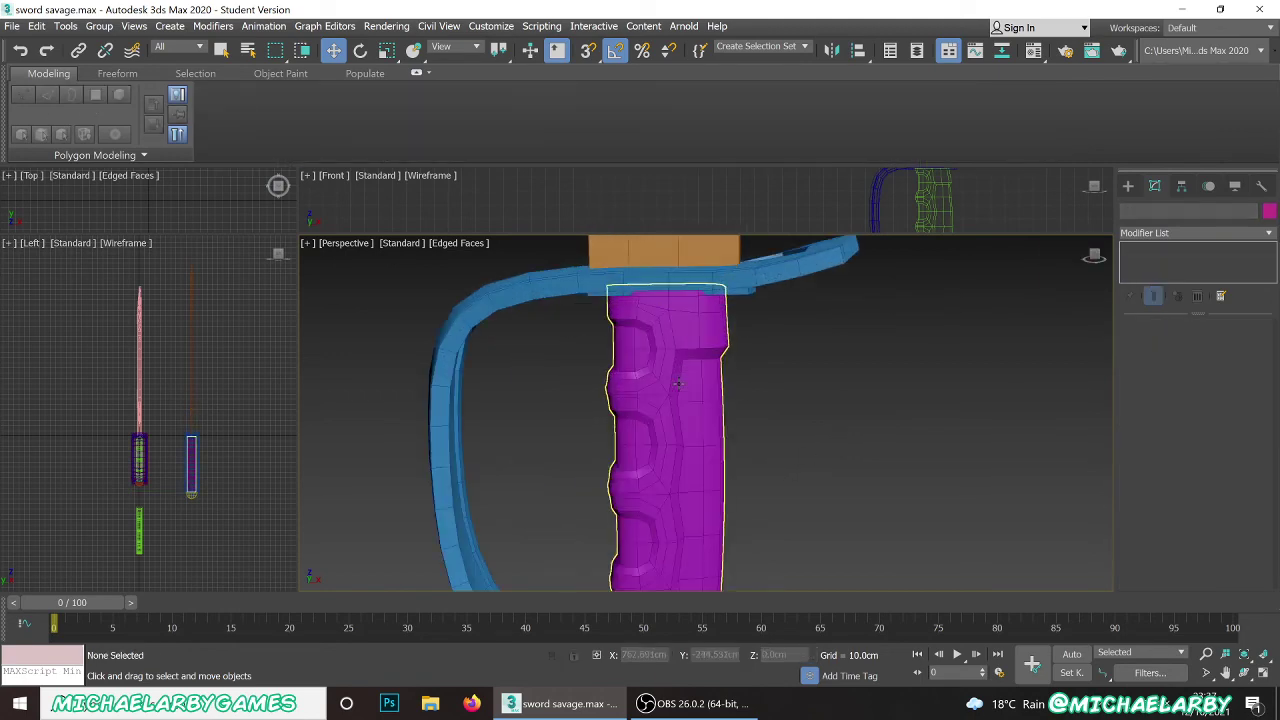
pyautogui.keyDown('alt'); pyautogui.moveTo(680, 384); pyautogui.dragTo(620, 357, button='middle'); pyautogui.keyUp('alt')
pyautogui.scroll(3, 620, 357)
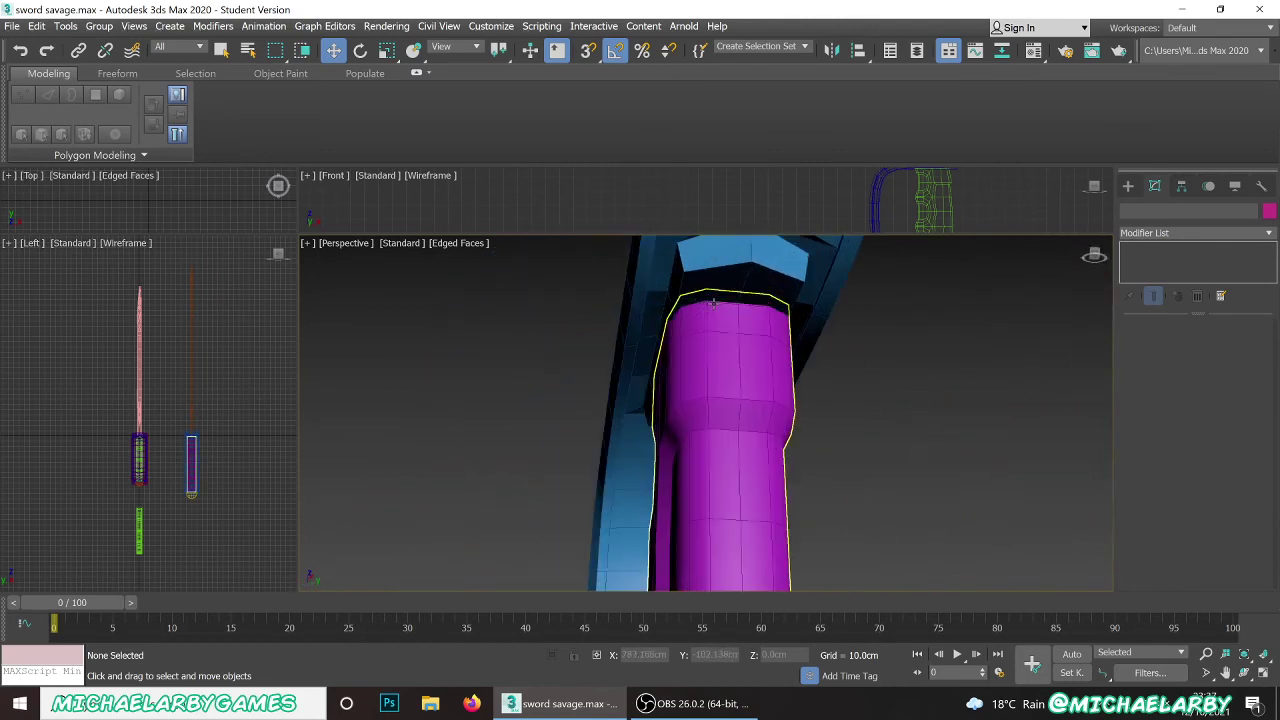
pyautogui.click(706, 287)
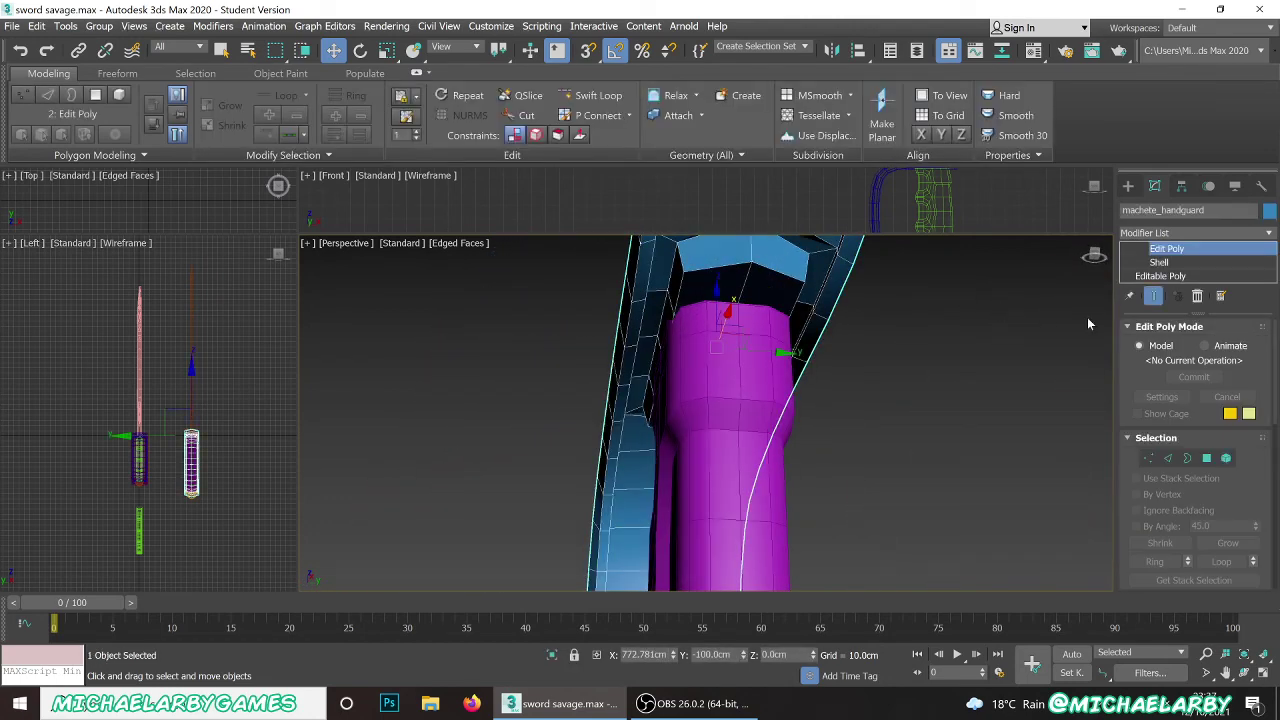
pyautogui.click(1148, 458)
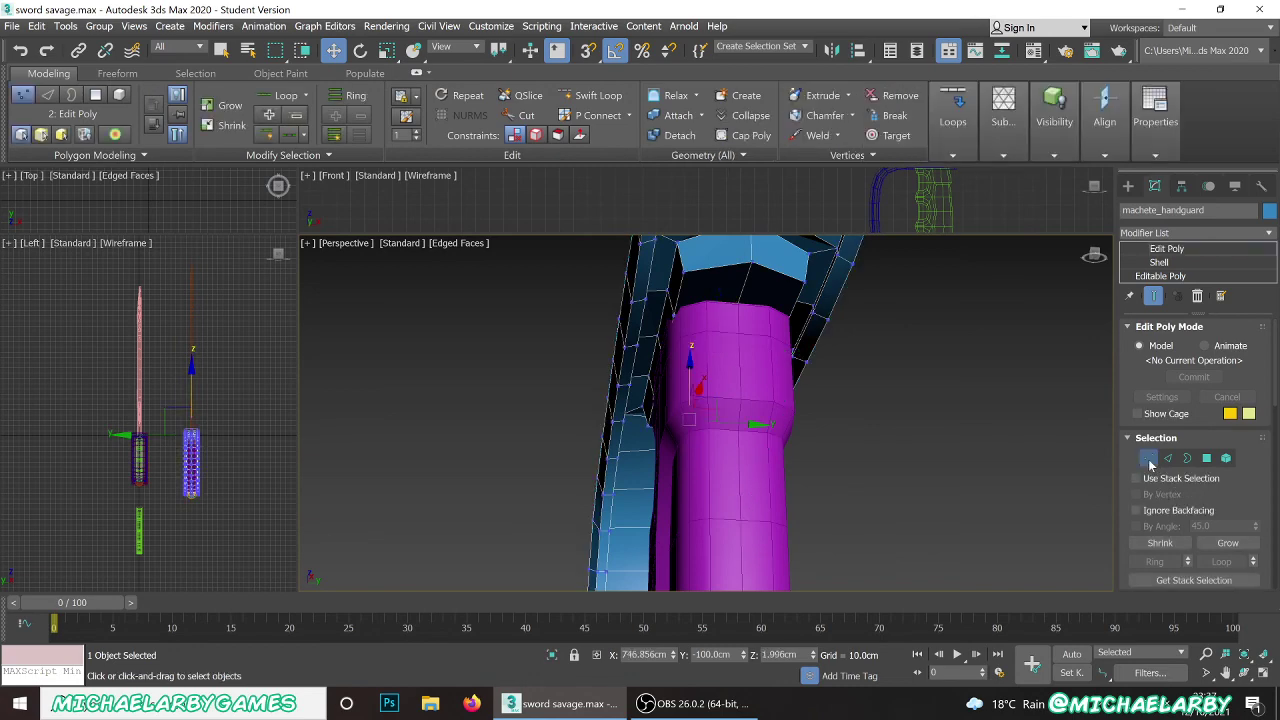
pyautogui.rightClick(703, 298)
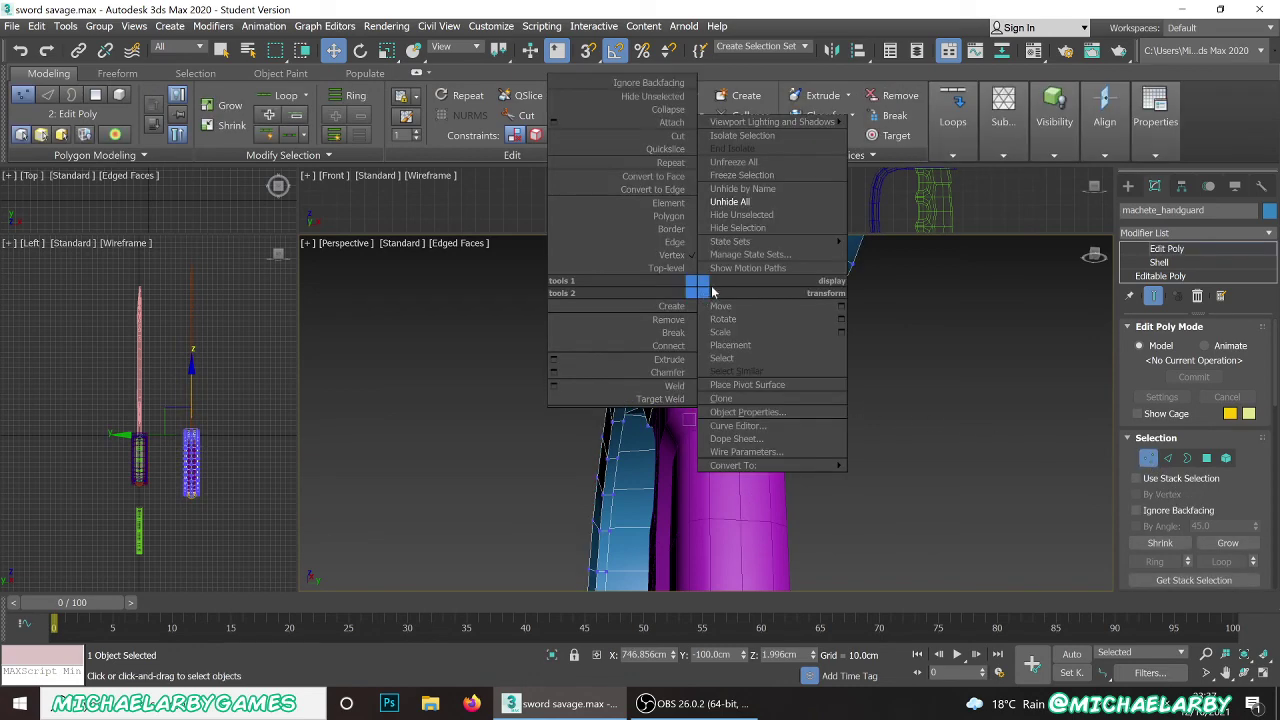
pyautogui.click(740, 216)
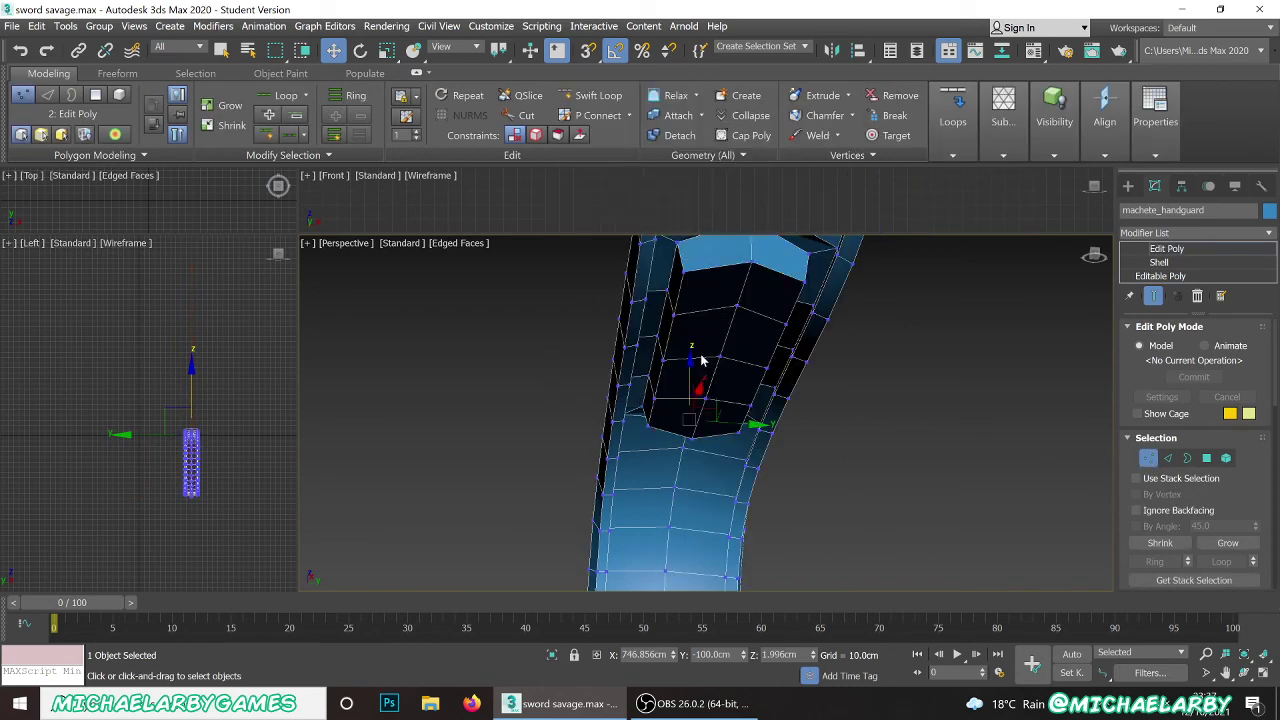
pyautogui.keyDown('alt'); pyautogui.moveTo(701, 360); pyautogui.dragTo(670, 405, button='middle'); pyautogui.keyUp('alt')
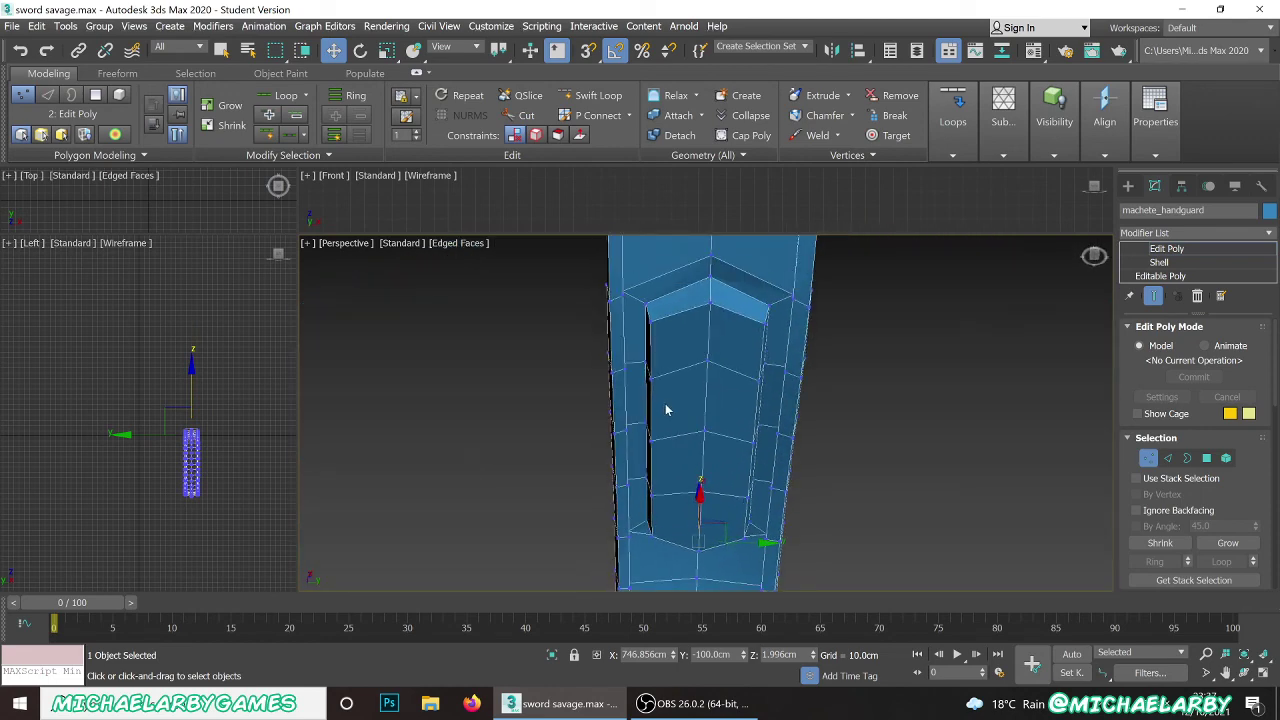
pyautogui.click(1168, 457)
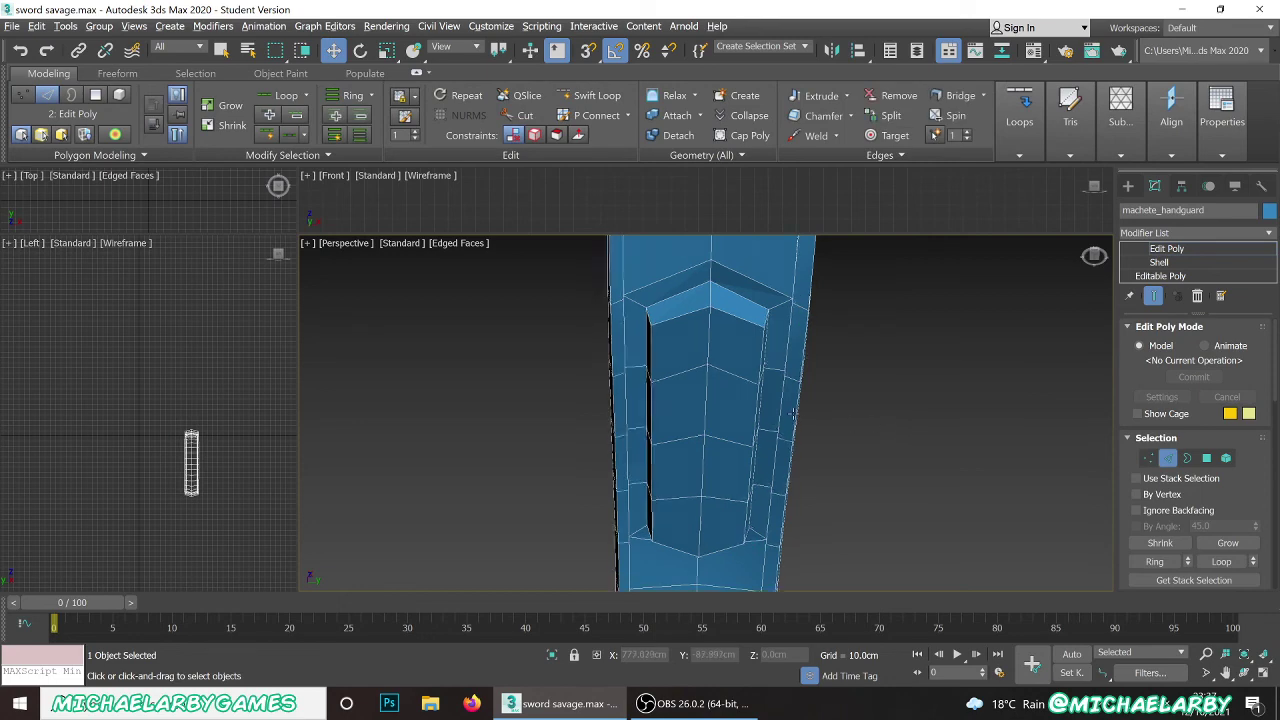
pyautogui.keyDown('alt'); pyautogui.moveTo(880, 420); pyautogui.dragTo(784, 418, button='middle'); pyautogui.keyUp('alt')
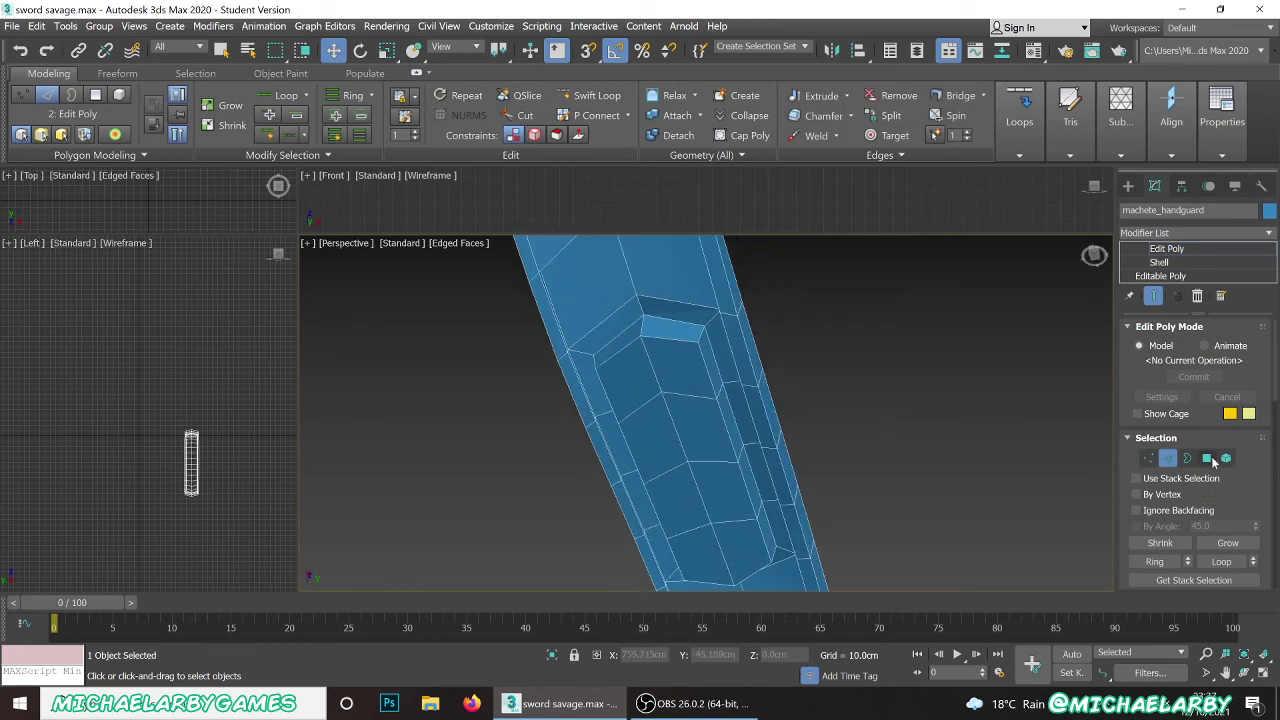
pyautogui.click(1210, 458)
pyautogui.click(738, 432)
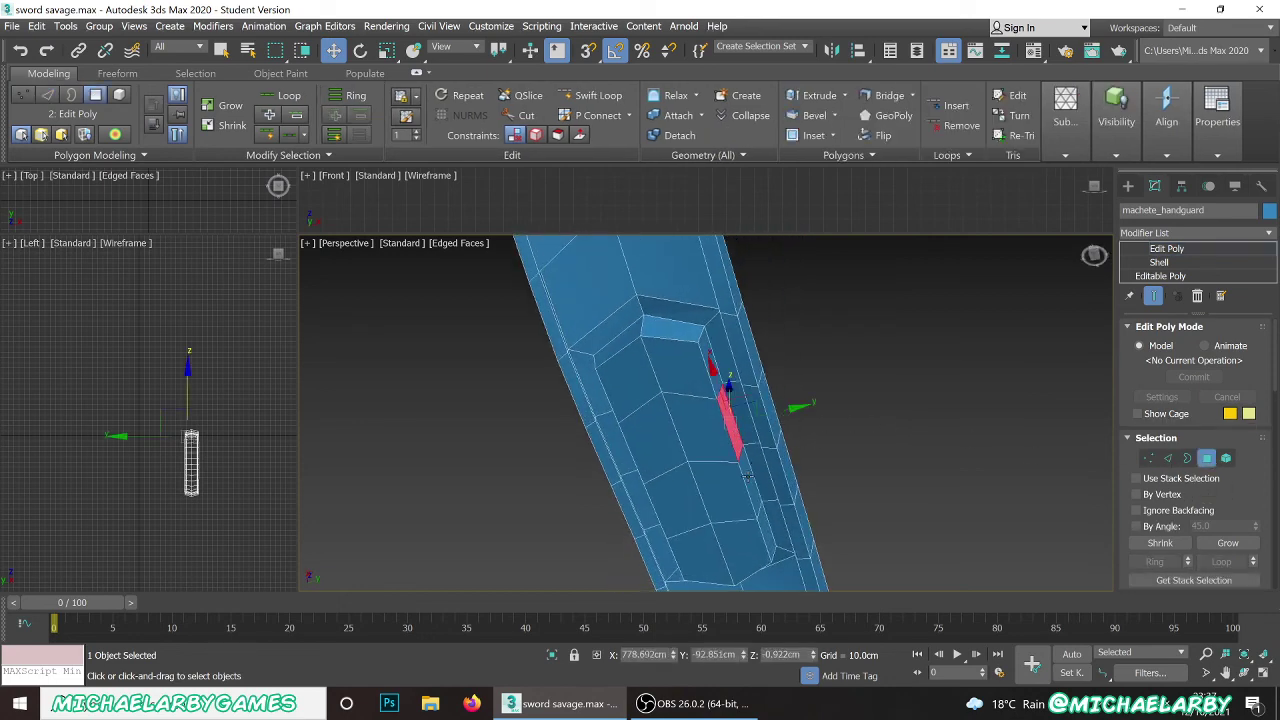
pyautogui.moveTo(760, 443)
pyautogui.keyDown('alt'); pyautogui.mouseDown(button='middle')
pyautogui.moveTo(808, 458)
pyautogui.moveTo(774, 460)
pyautogui.mouseUp(button='middle'); pyautogui.keyUp('alt')
pyautogui.keyDown('ctrl'); pyautogui.click(651, 418); pyautogui.keyUp('ctrl')
pyautogui.click(387, 50)
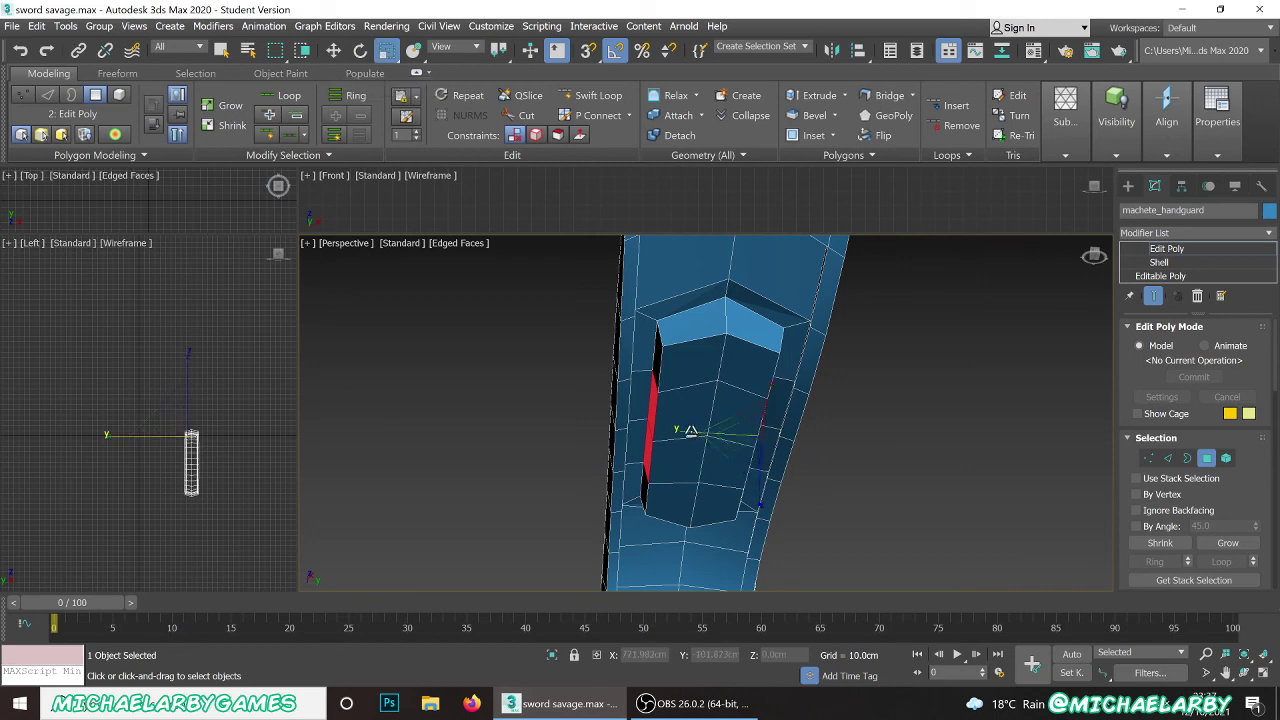
pyautogui.moveTo(840, 478)
pyautogui.keyDown('alt'); pyautogui.mouseDown(button='middle')
pyautogui.moveTo(828, 457)
pyautogui.moveTo(855, 458)
pyautogui.mouseUp(button='middle'); pyautogui.keyUp('alt')
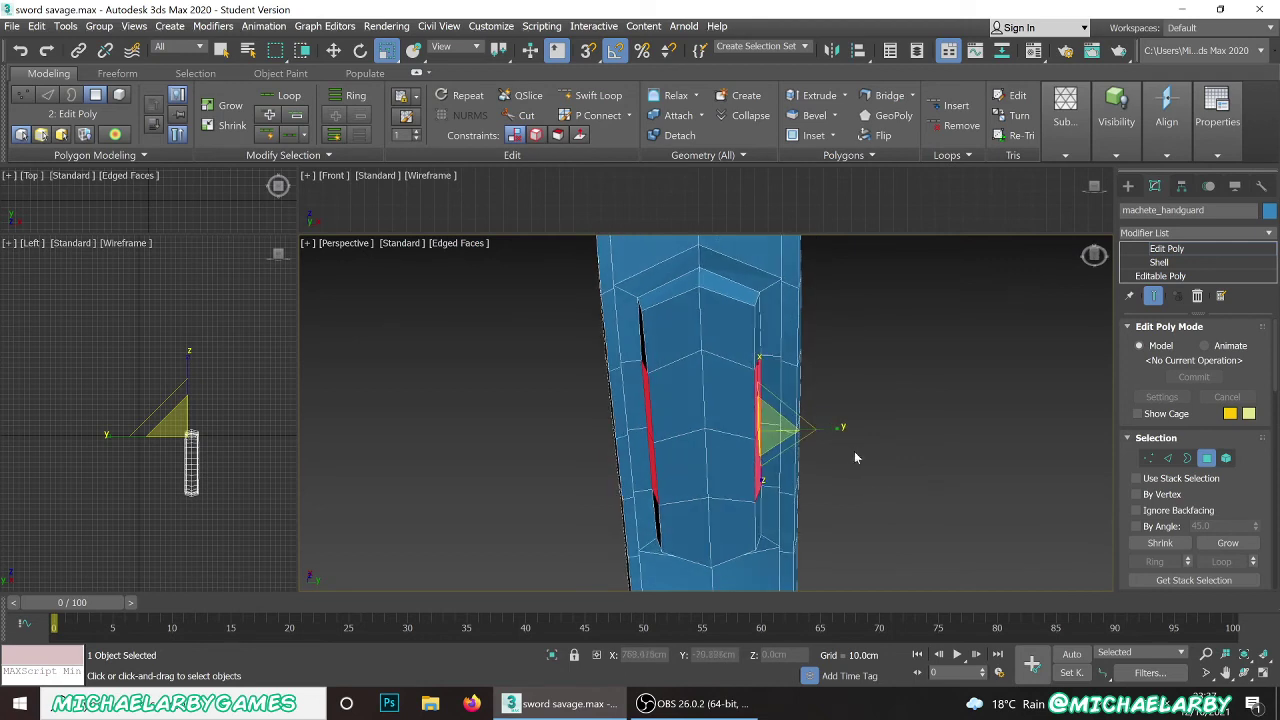
pyautogui.click(828, 465)
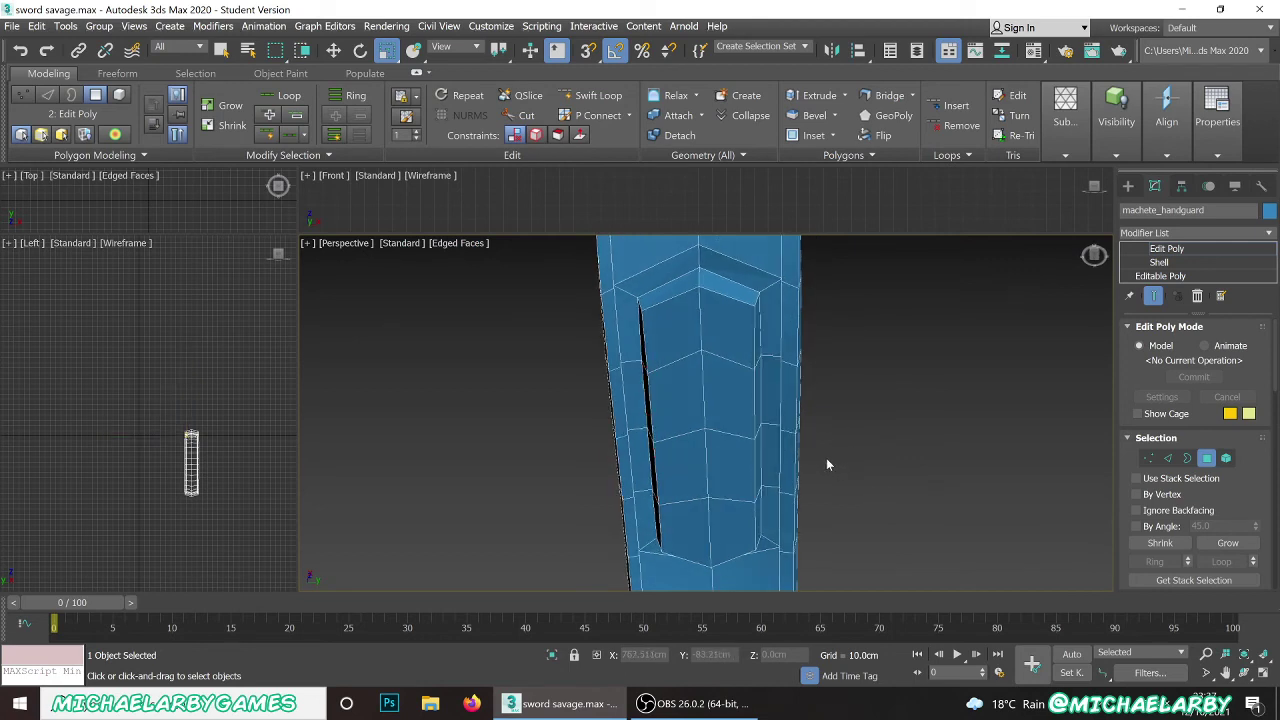
# - Try to select the middle edges along both long inner walls of the handguard's grip socket for scaling
pyautogui.click(1168, 457)
pyautogui.click(755, 400)
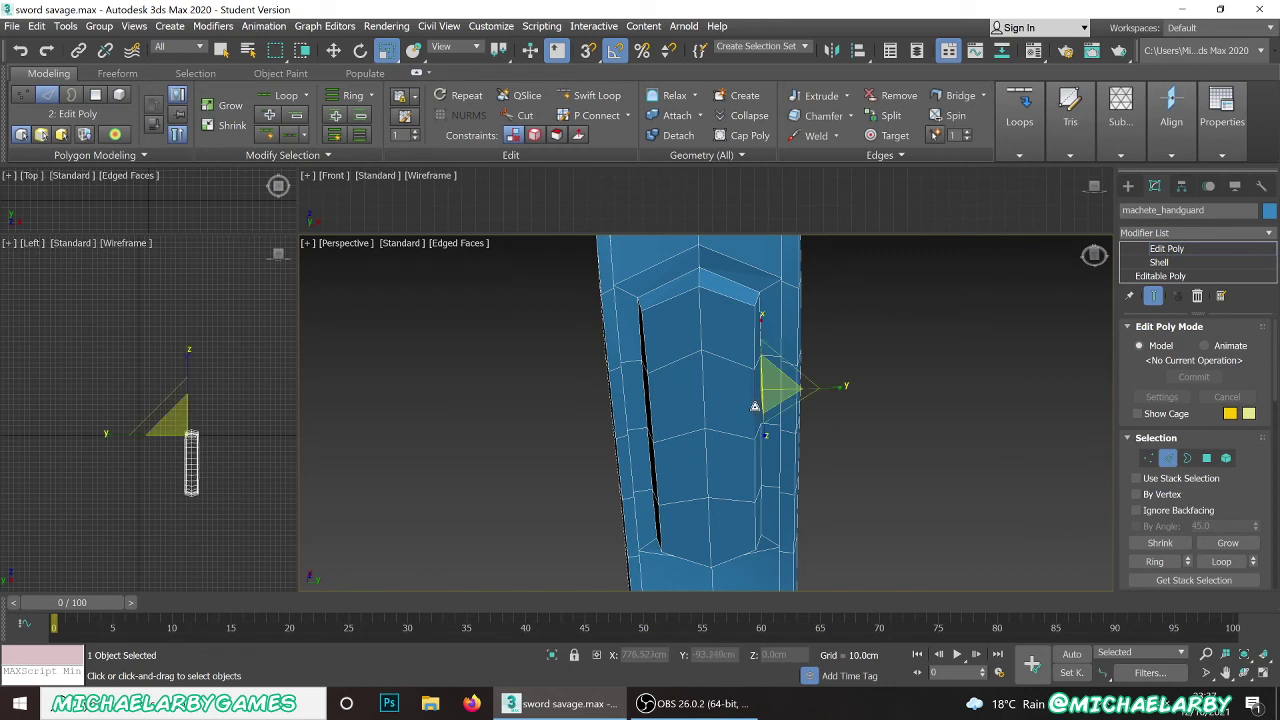
pyautogui.moveTo(762, 458); pyautogui.dragTo(752, 473)
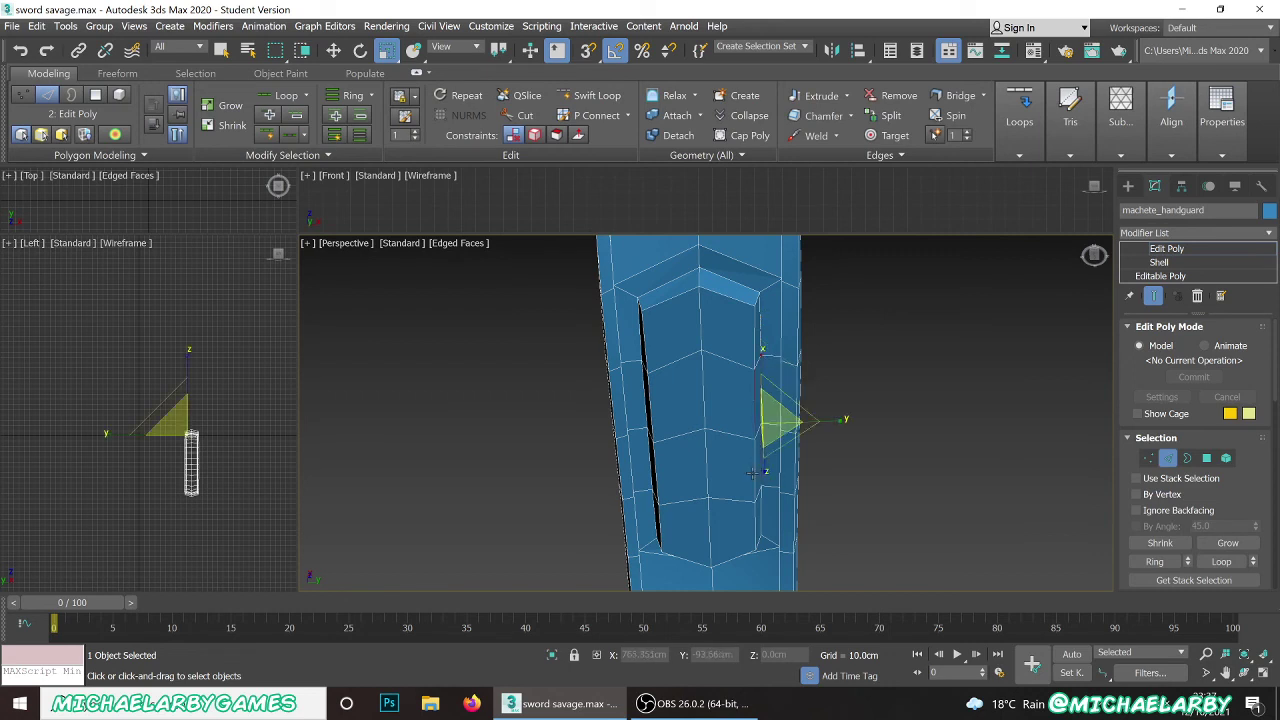
pyautogui.click(654, 469)
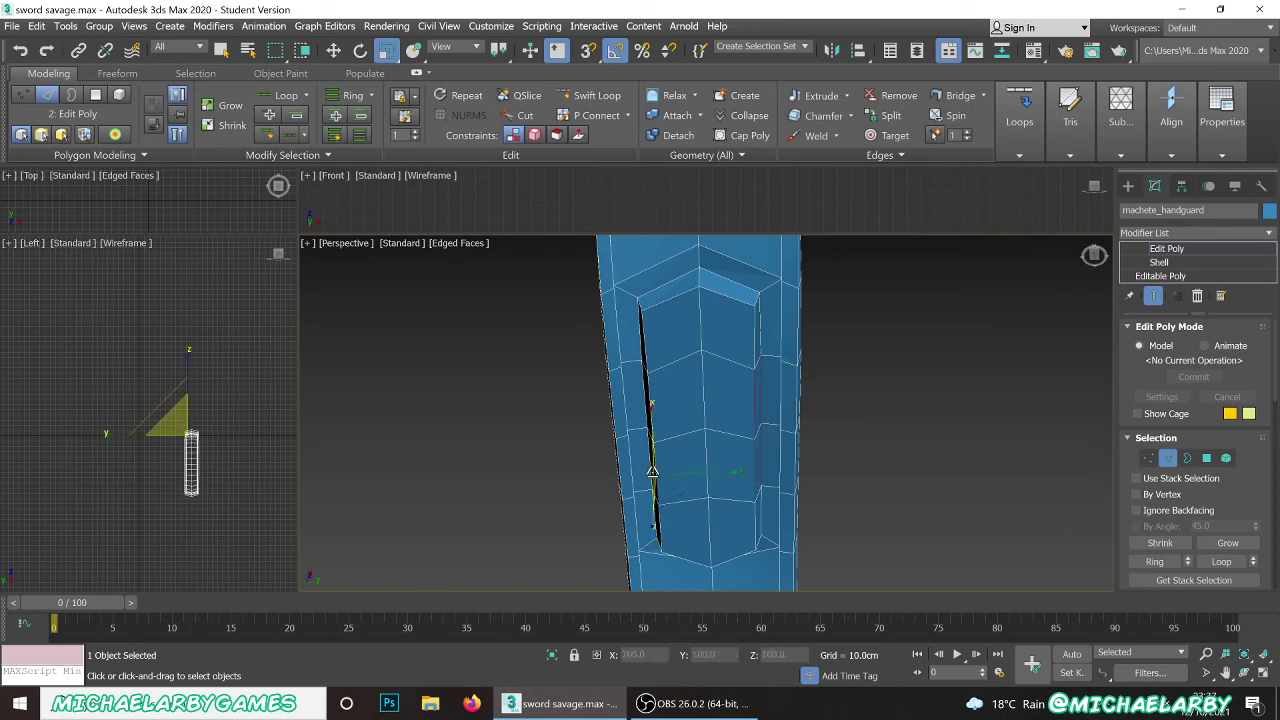
pyautogui.hotkey('ctrl', 'z')
pyautogui.keyDown('alt'); pyautogui.moveTo(649, 446); pyautogui.dragTo(662, 420, button='middle'); pyautogui.keyUp('alt')
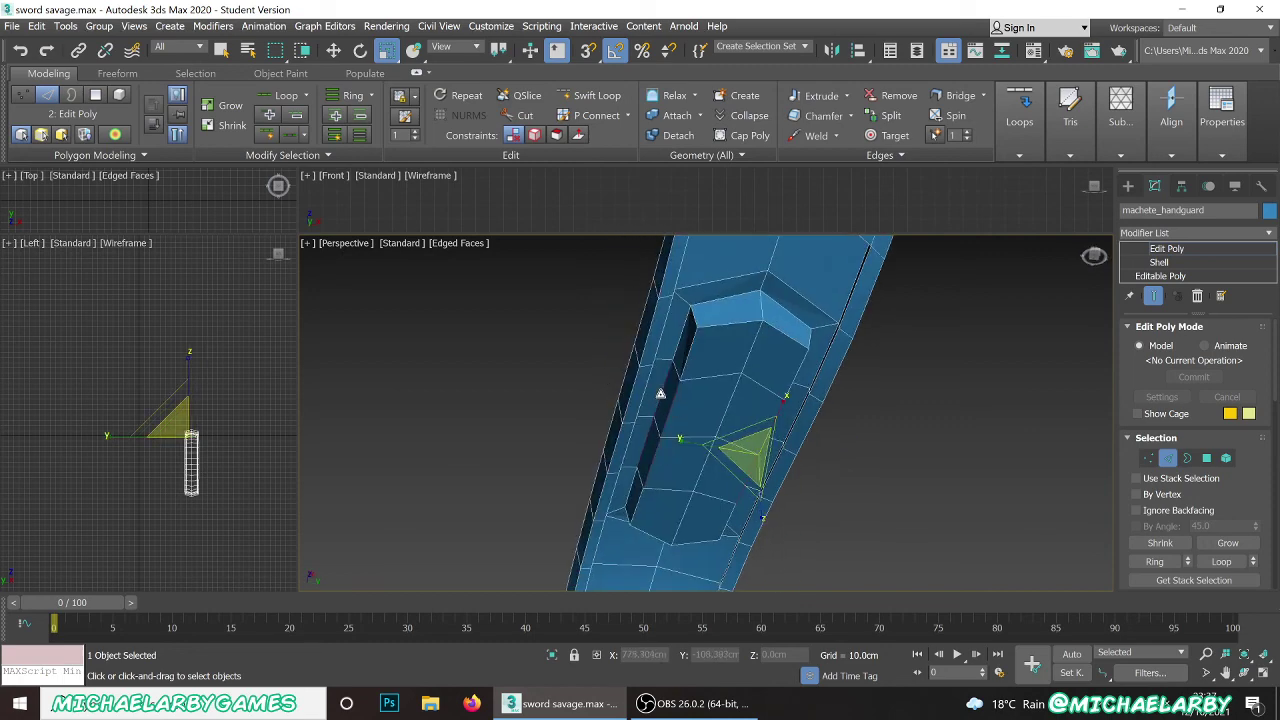
pyautogui.moveTo(724, 450)
pyautogui.keyDown('alt'); pyautogui.mouseDown(button='middle')
pyautogui.moveTo(686, 423)
pyautogui.moveTo(677, 446)
pyautogui.moveTo(710, 446)
pyautogui.mouseUp(button='middle'); pyautogui.keyUp('alt')
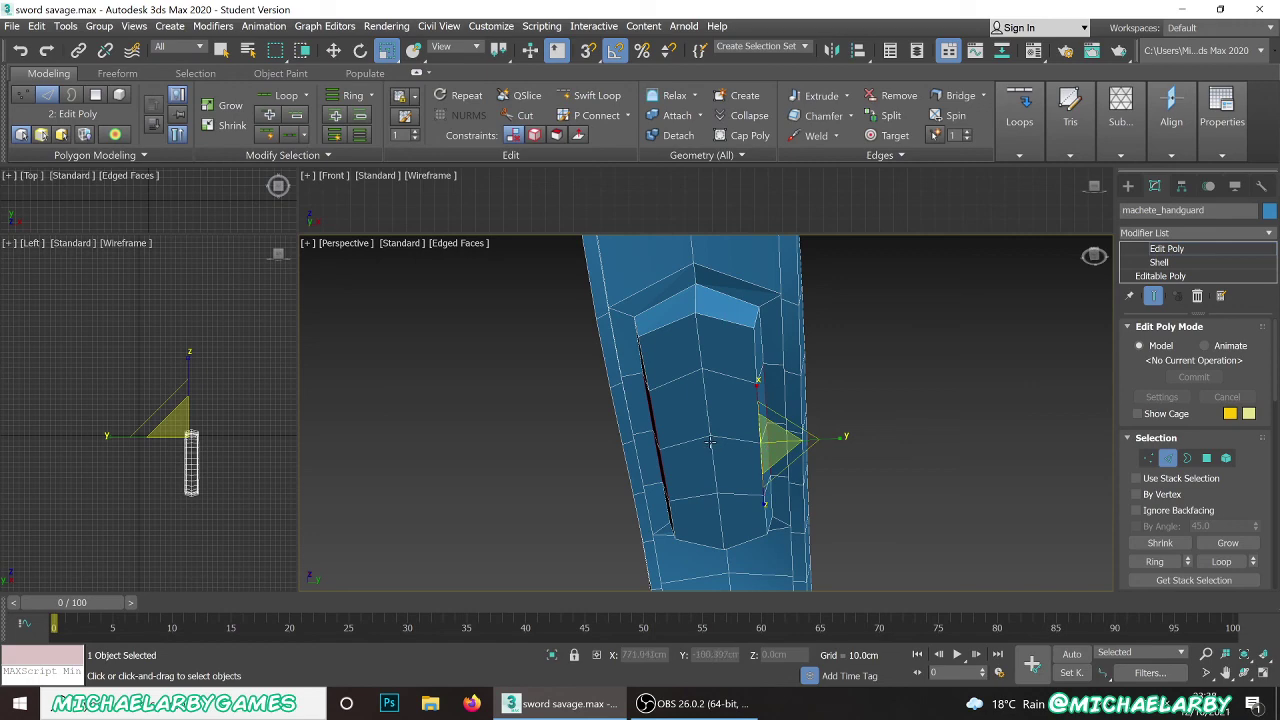
pyautogui.moveTo(722, 434)
pyautogui.keyDown('alt'); pyautogui.mouseDown(button='middle')
pyautogui.moveTo(697, 446)
pyautogui.moveTo(725, 443)
pyautogui.moveTo(718, 433)
pyautogui.mouseUp(button='middle'); pyautogui.keyUp('alt')
pyautogui.press('r')
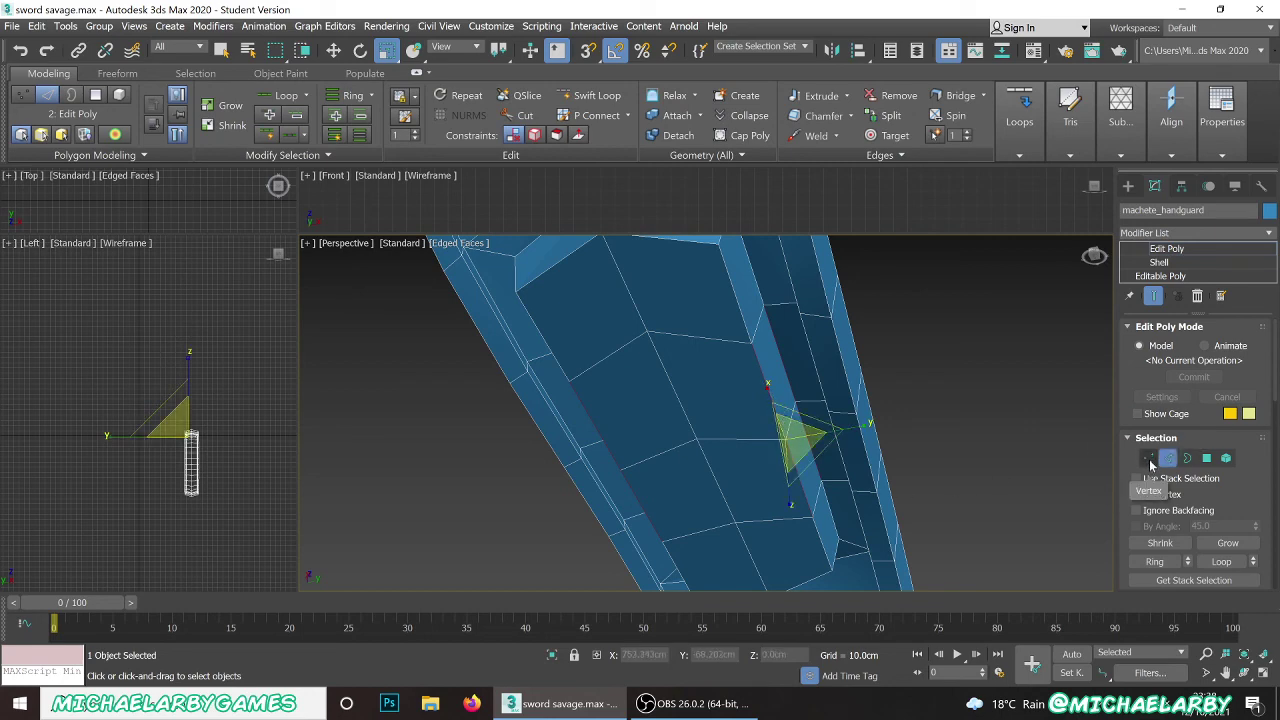
# - Return to the handguard's vertex level and scale the selected vertices along the socket's inner walls slightly outward in Y
pyautogui.click(1149, 458)
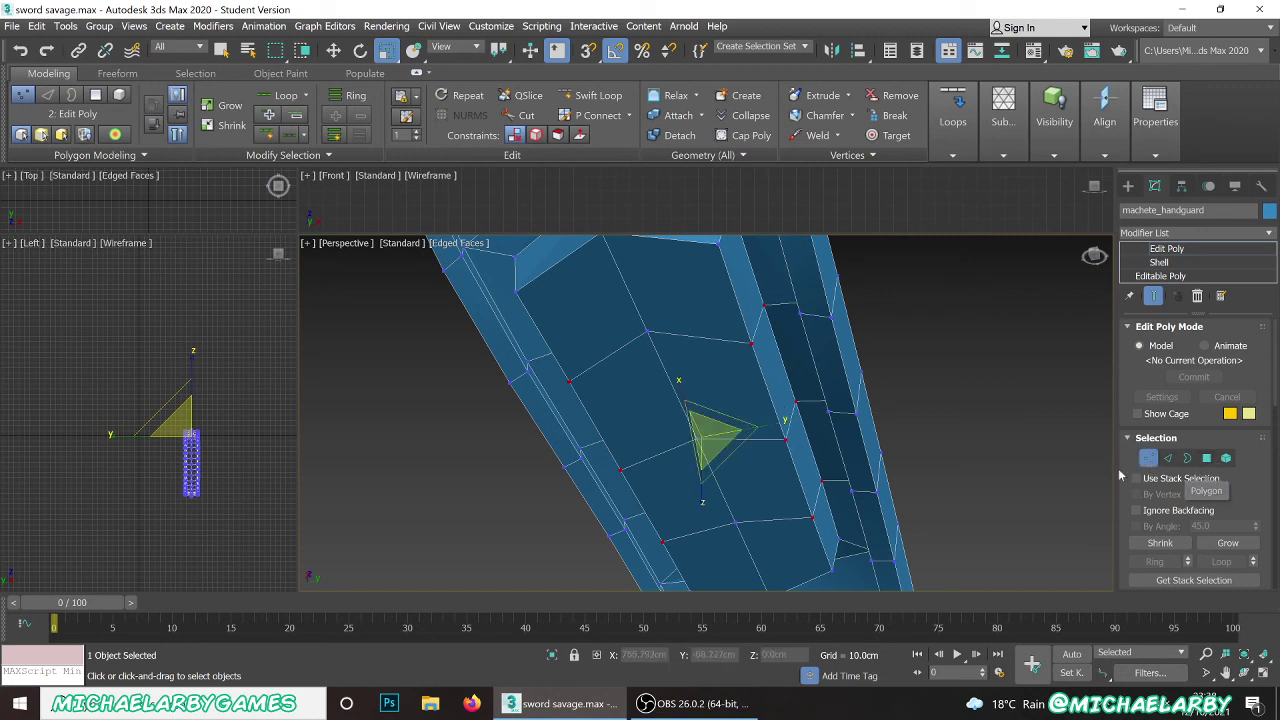
pyautogui.click(1208, 459)
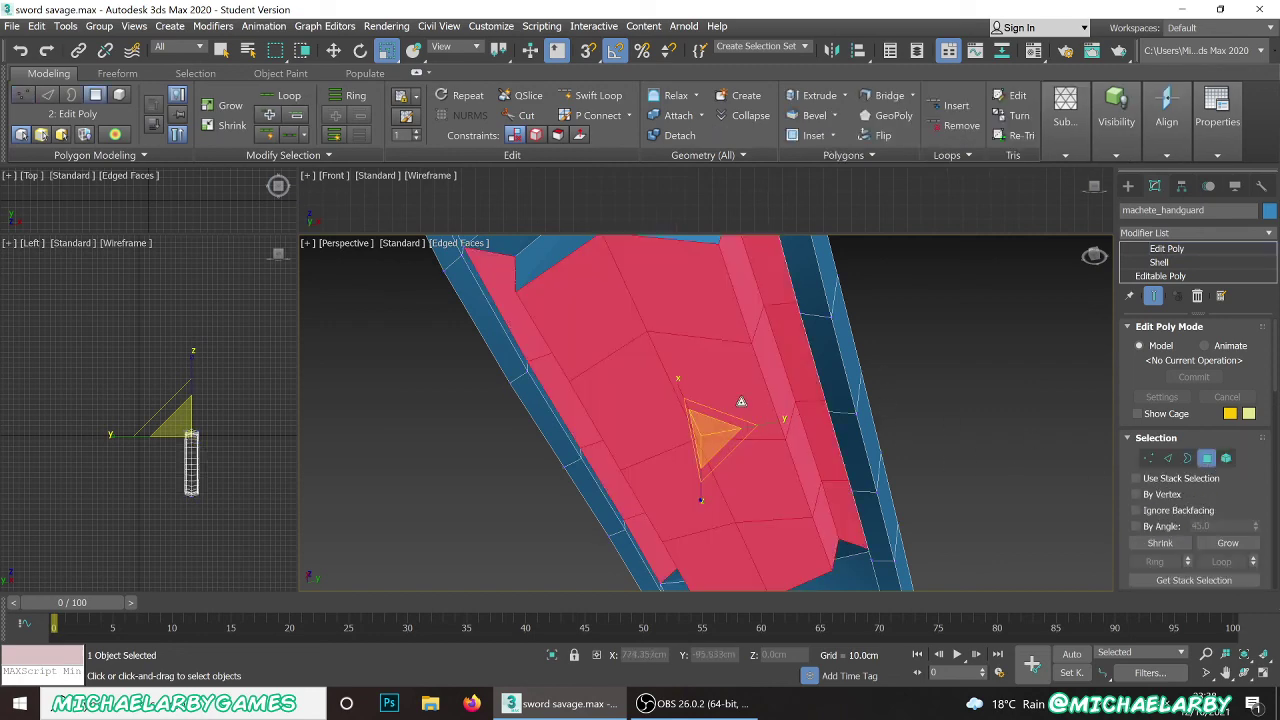
pyautogui.hotkey('ctrl', 'd')
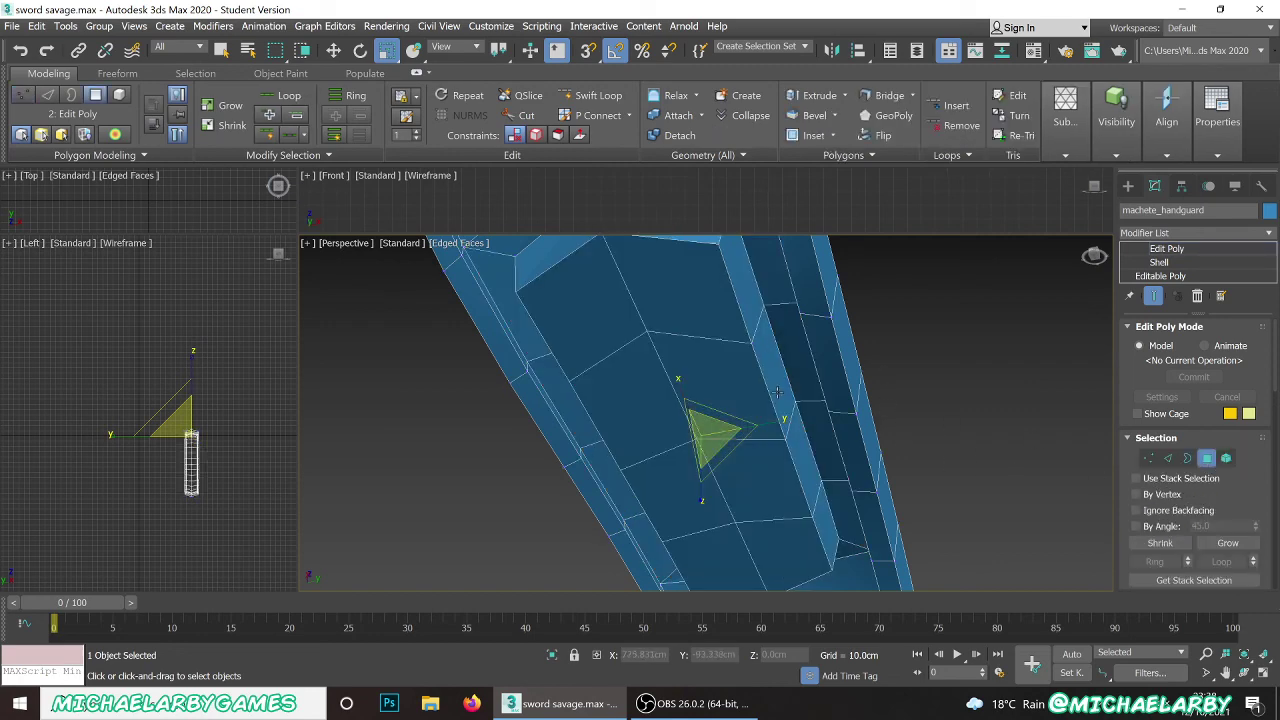
pyautogui.click(1148, 459)
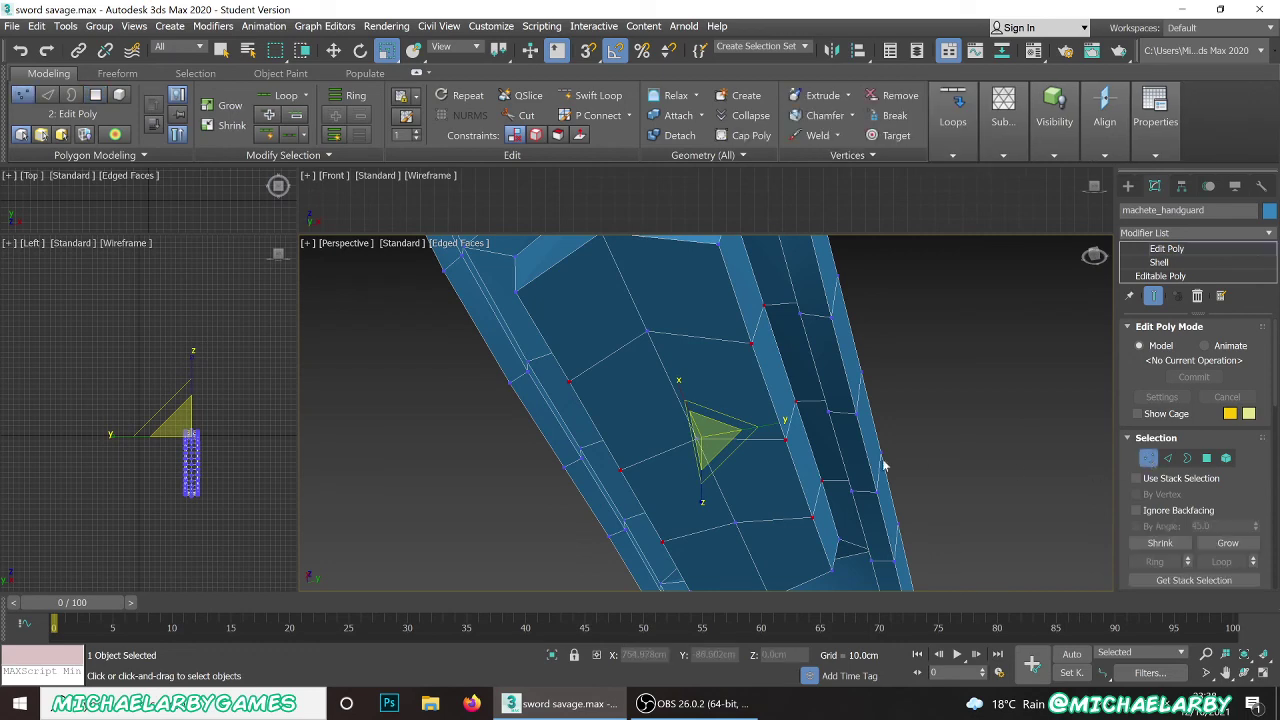
pyautogui.moveTo(766, 429); pyautogui.dragTo(771, 426)
pyautogui.scroll(-3, 748, 404)
pyautogui.keyDown('alt'); pyautogui.moveTo(742, 405); pyautogui.dragTo(813, 470, button='middle'); pyautogui.keyUp('alt')
# - Deselect the handguard, unhide all objects, and check how it fits around the grip and on the whole sword
pyautogui.rightClick(822, 462)
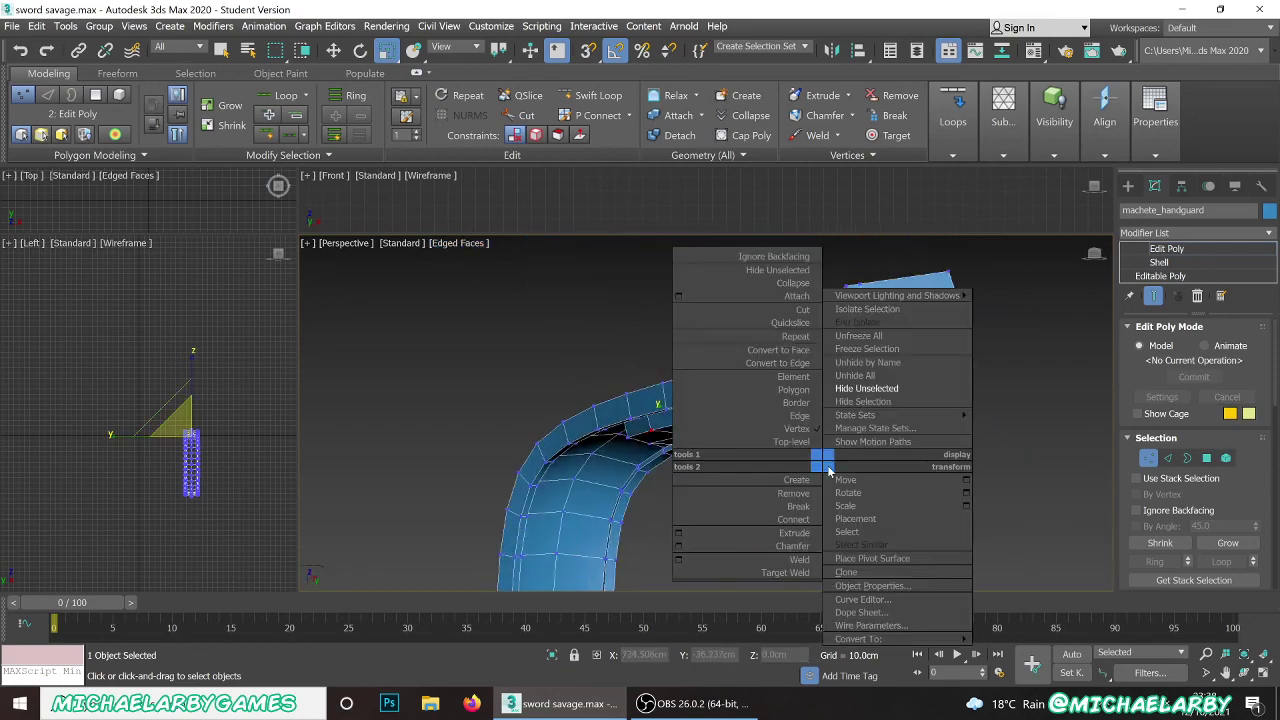
pyautogui.click(823, 463)
pyautogui.click(844, 476)
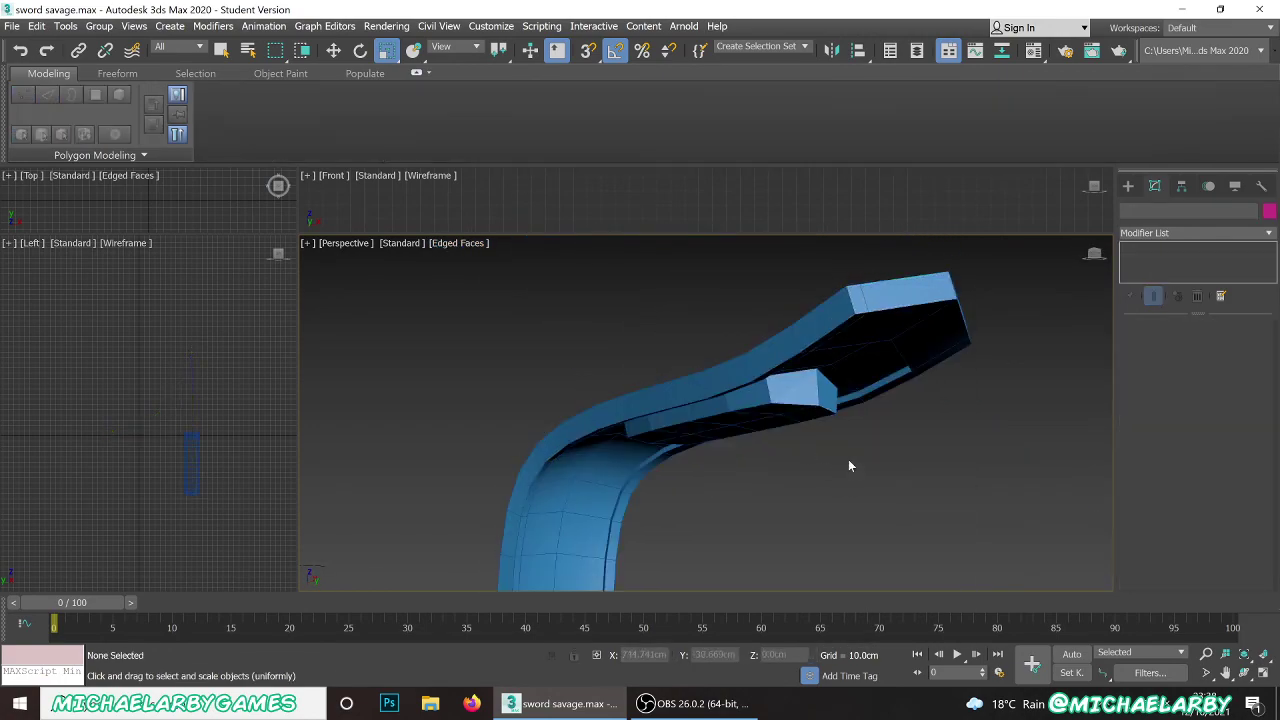
pyautogui.rightClick(848, 459)
pyautogui.click(876, 383)
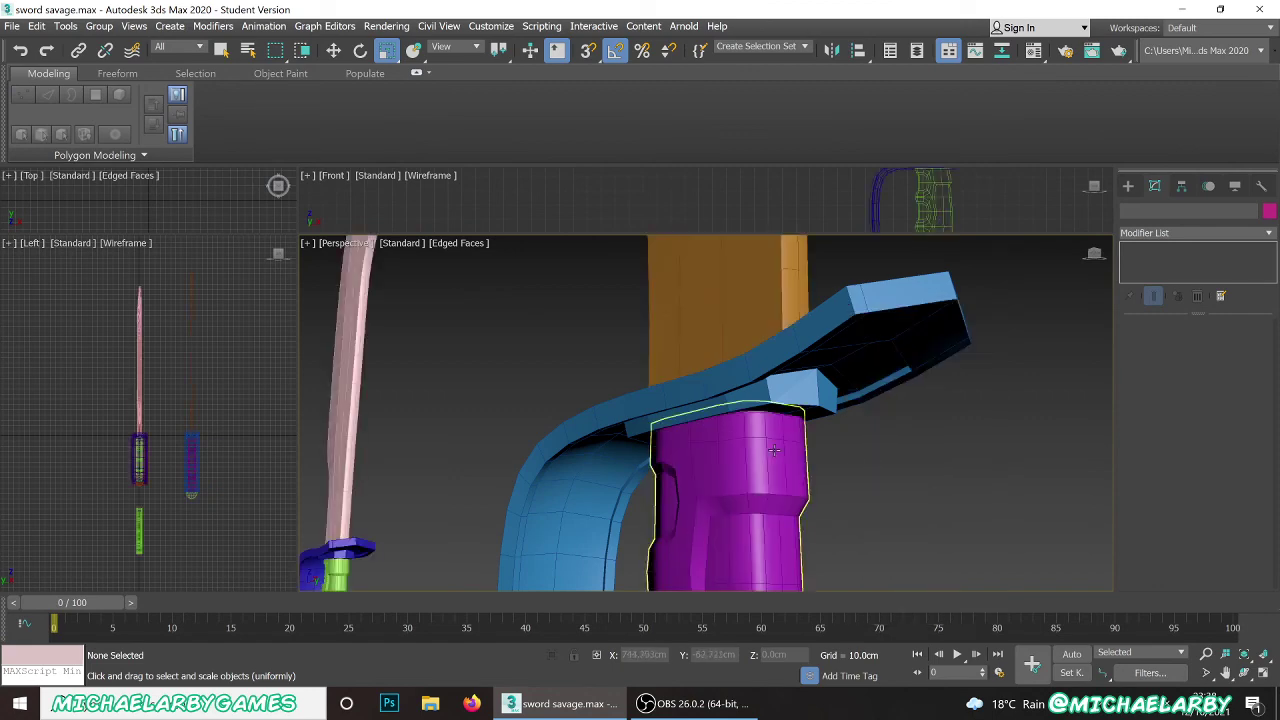
pyautogui.keyDown('alt'); pyautogui.moveTo(874, 459); pyautogui.dragTo(657, 447, button='middle'); pyautogui.keyUp('alt')
pyautogui.scroll(-7, 769, 362)
pyautogui.scroll(5, 769, 362)
pyautogui.scroll(-7, 671, 483)
pyautogui.scroll(3, 655, 430)
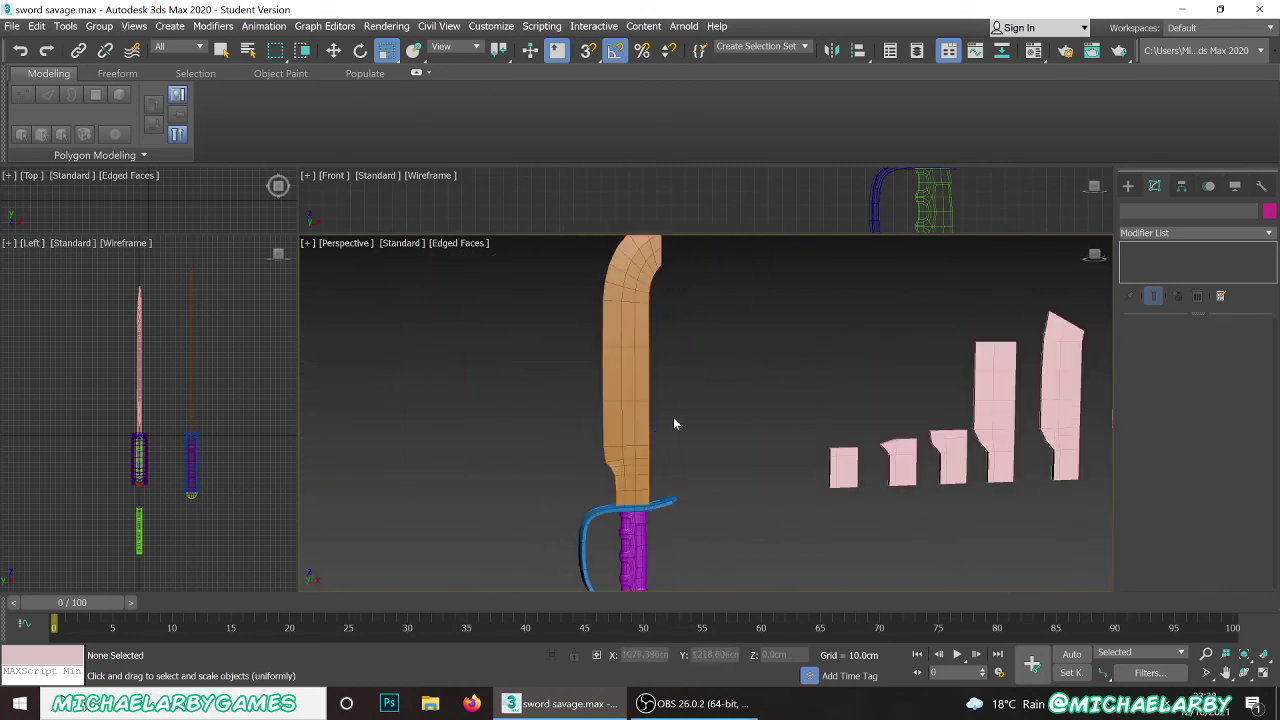
pyautogui.scroll(-3, 677, 418)
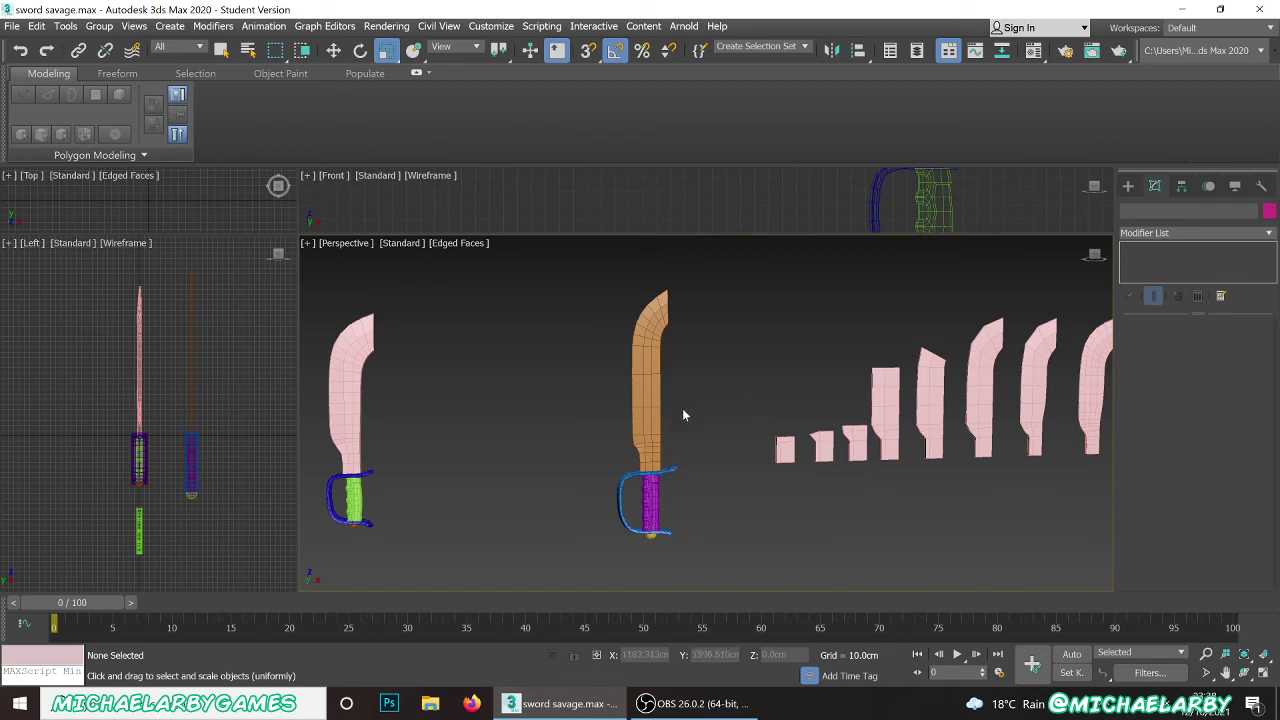
# - Save the sword scene under its current file name and switch to OBS
pyautogui.click(12, 26)
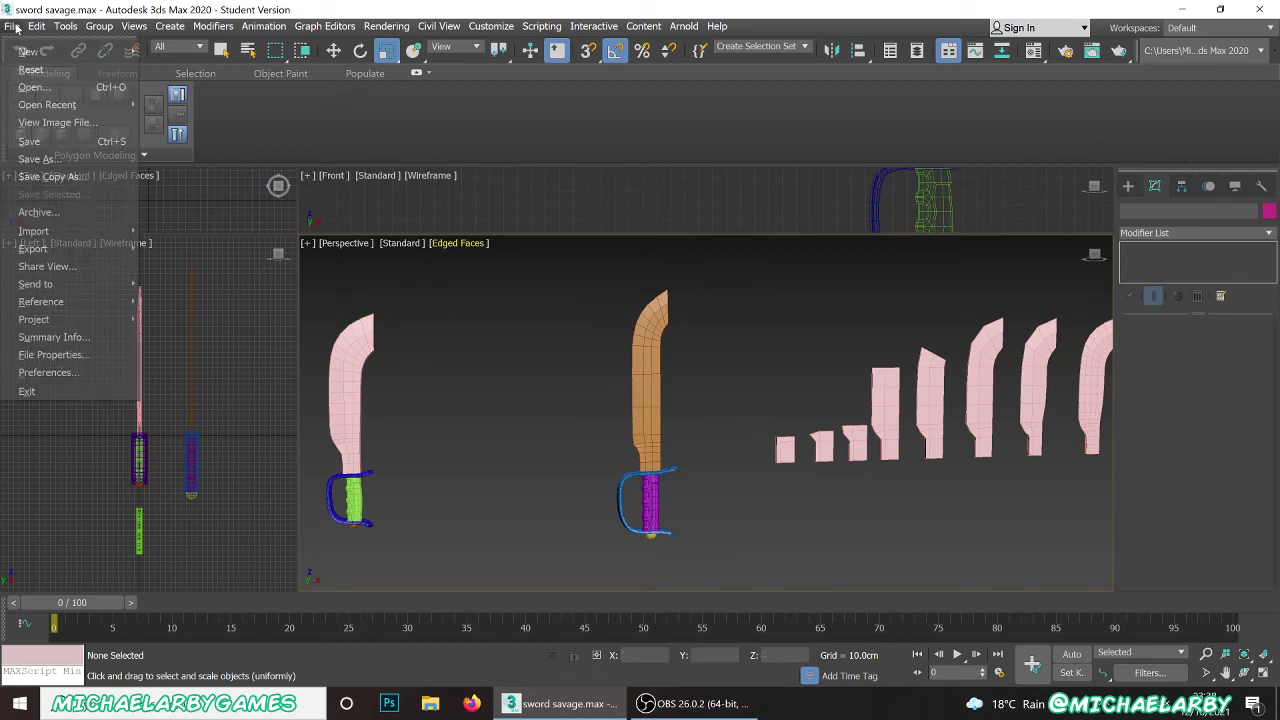
pyautogui.click(30, 134)
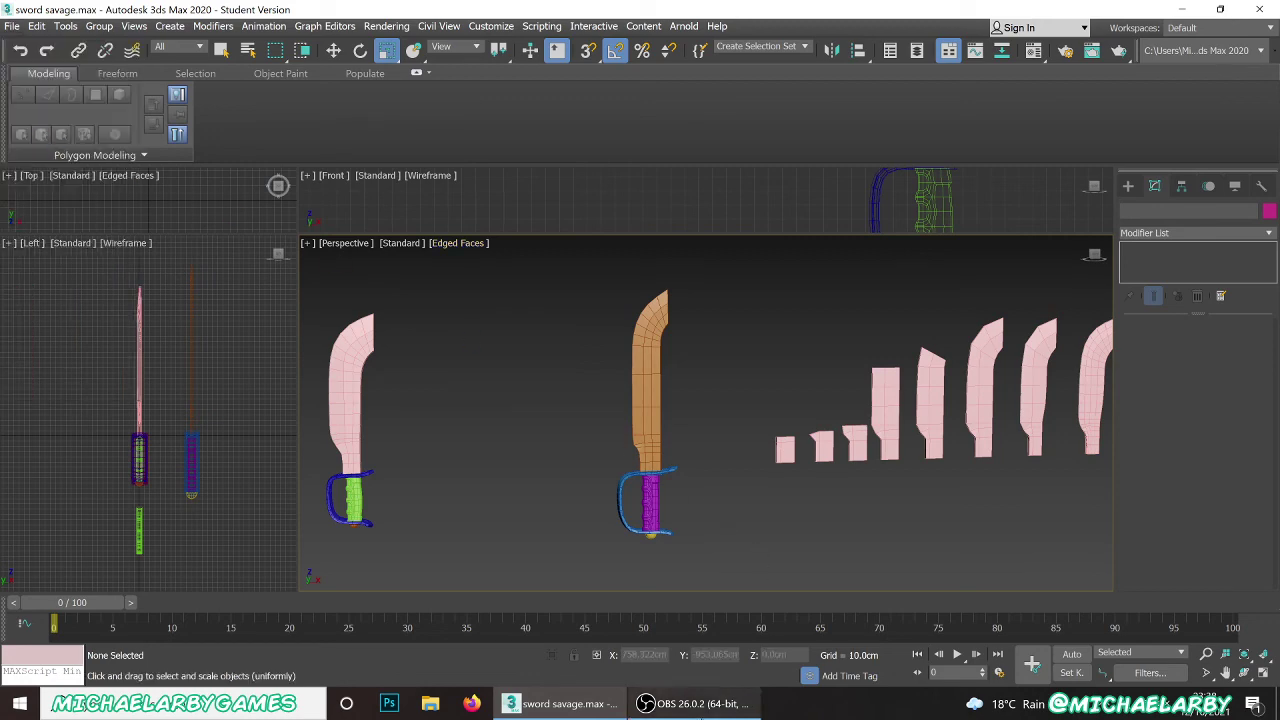
pyautogui.click(680, 703)
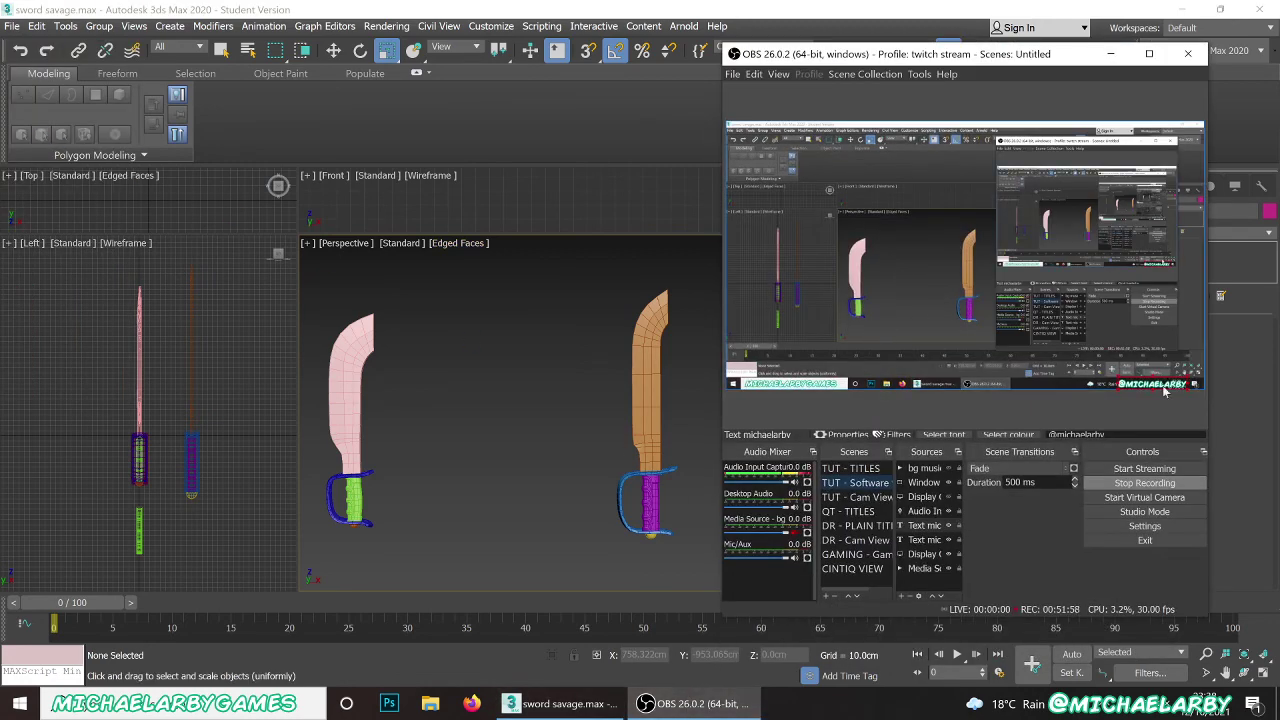